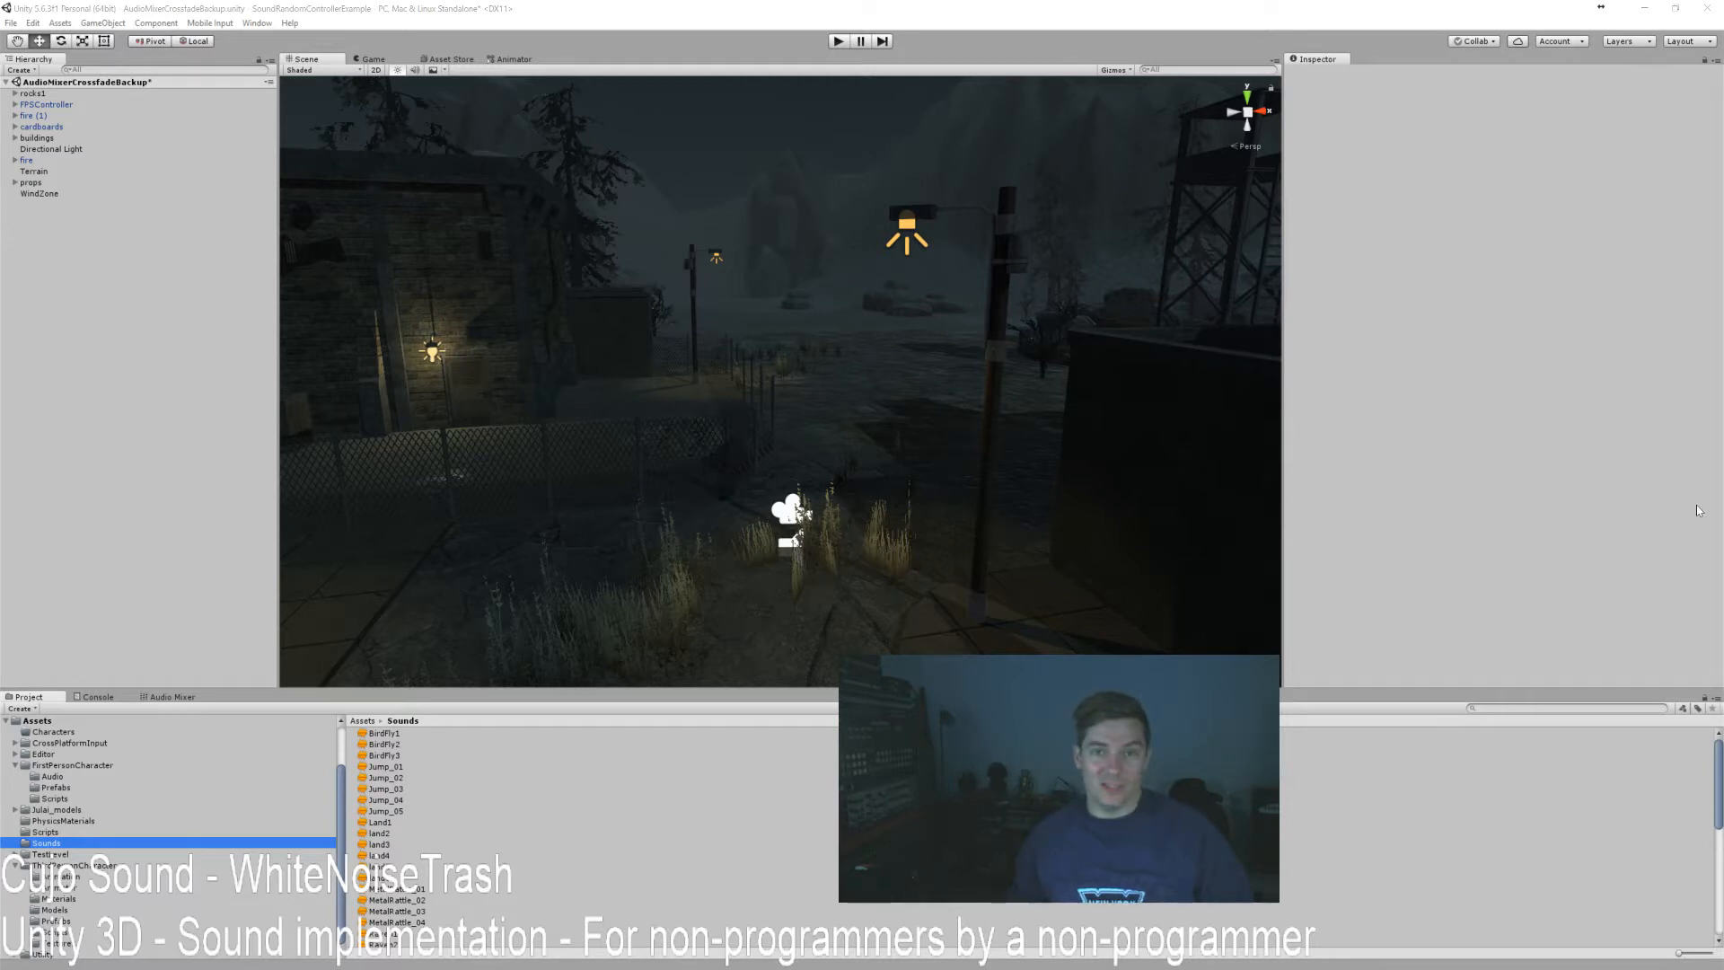
# Playtest the scene by walking the player around the buildings and fires, and exit play mode.
pyautogui.moveTo(673, 492); pyautogui.dragTo(918, 438, button='right')
pyautogui.press('a')
pyautogui.press('w')
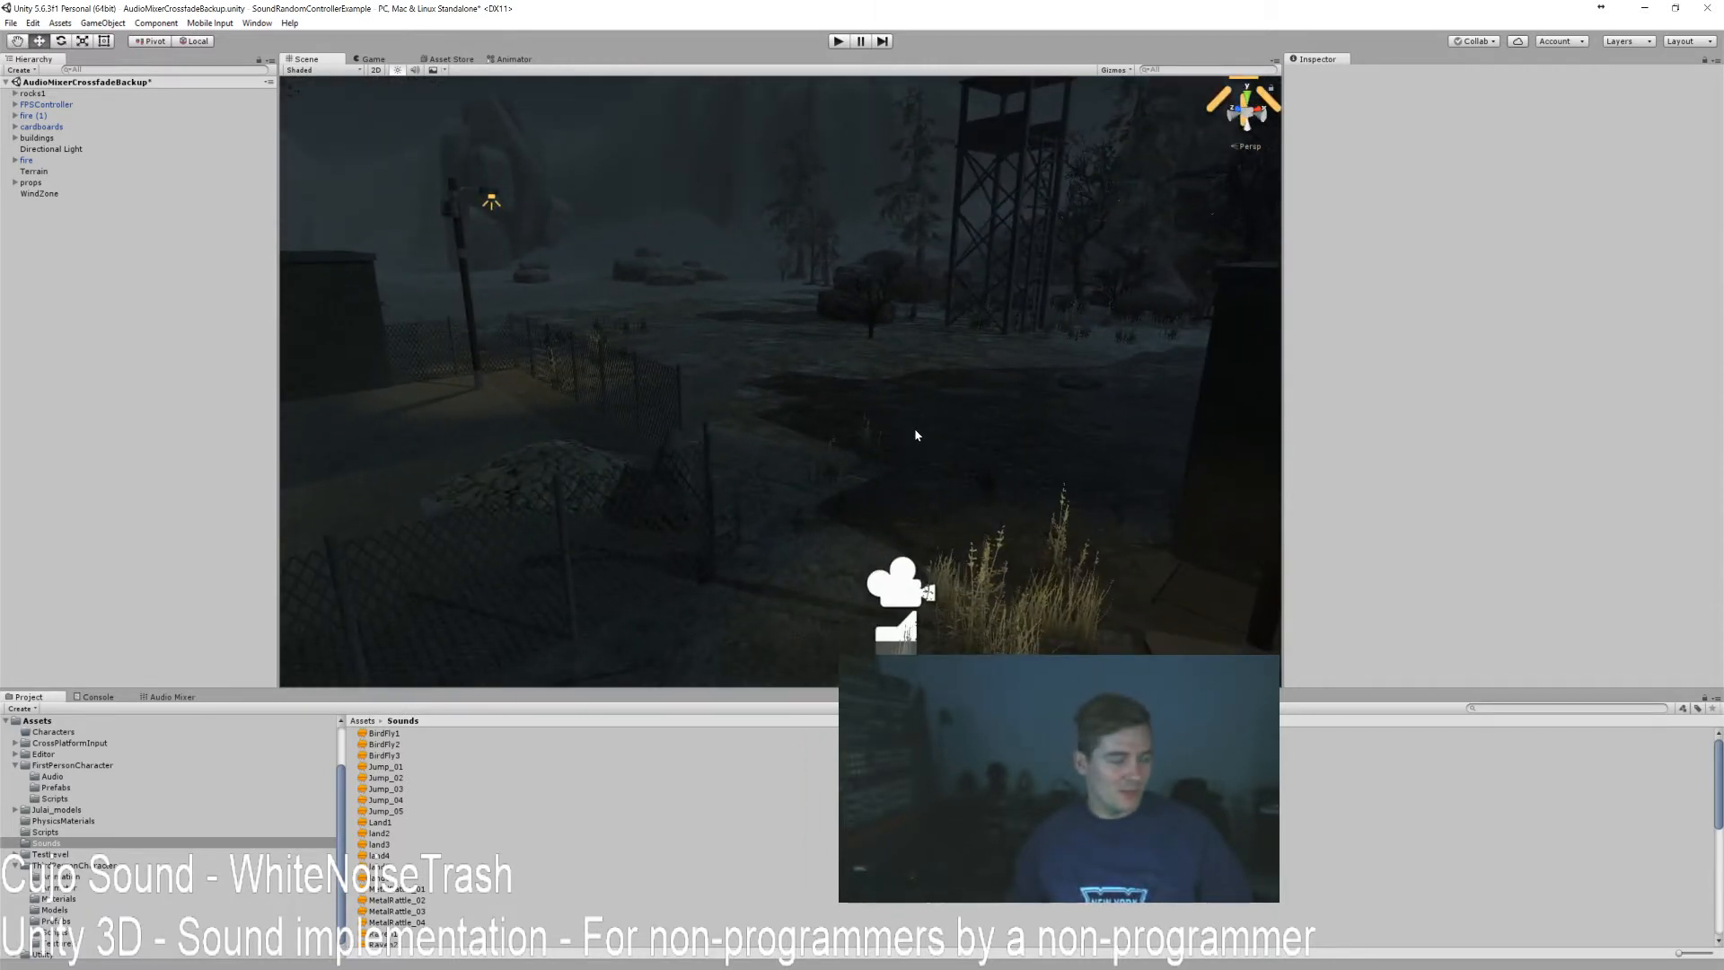
pyautogui.click(844, 42)
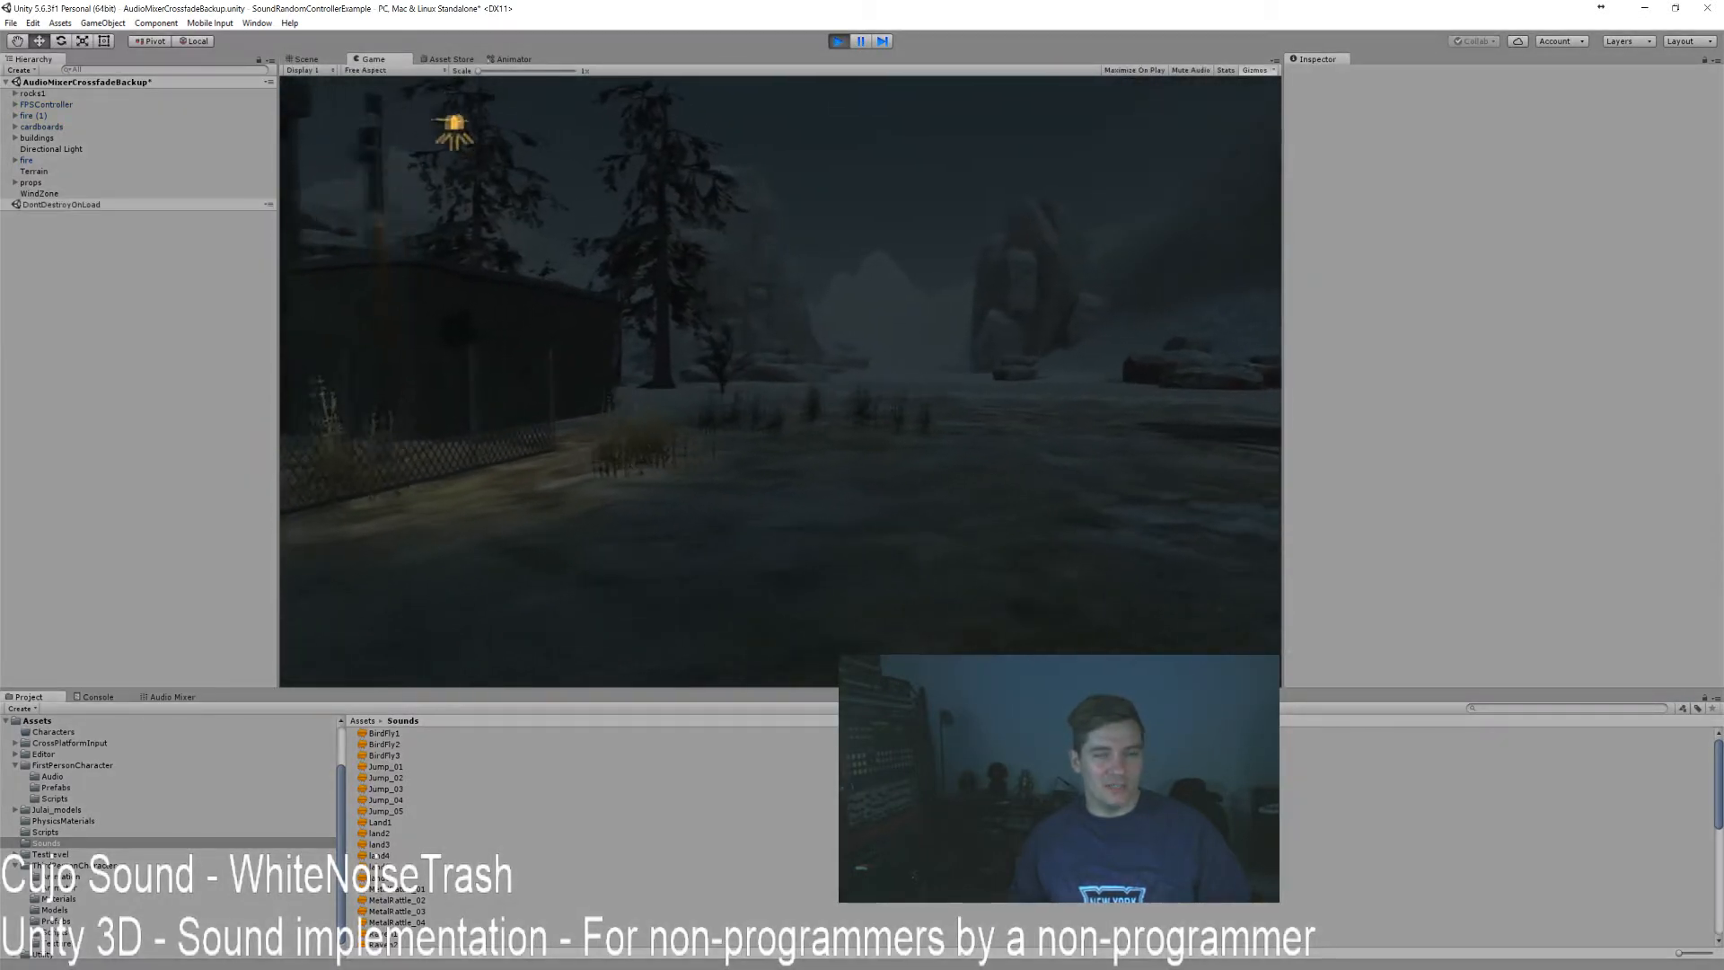
pyautogui.press('w')
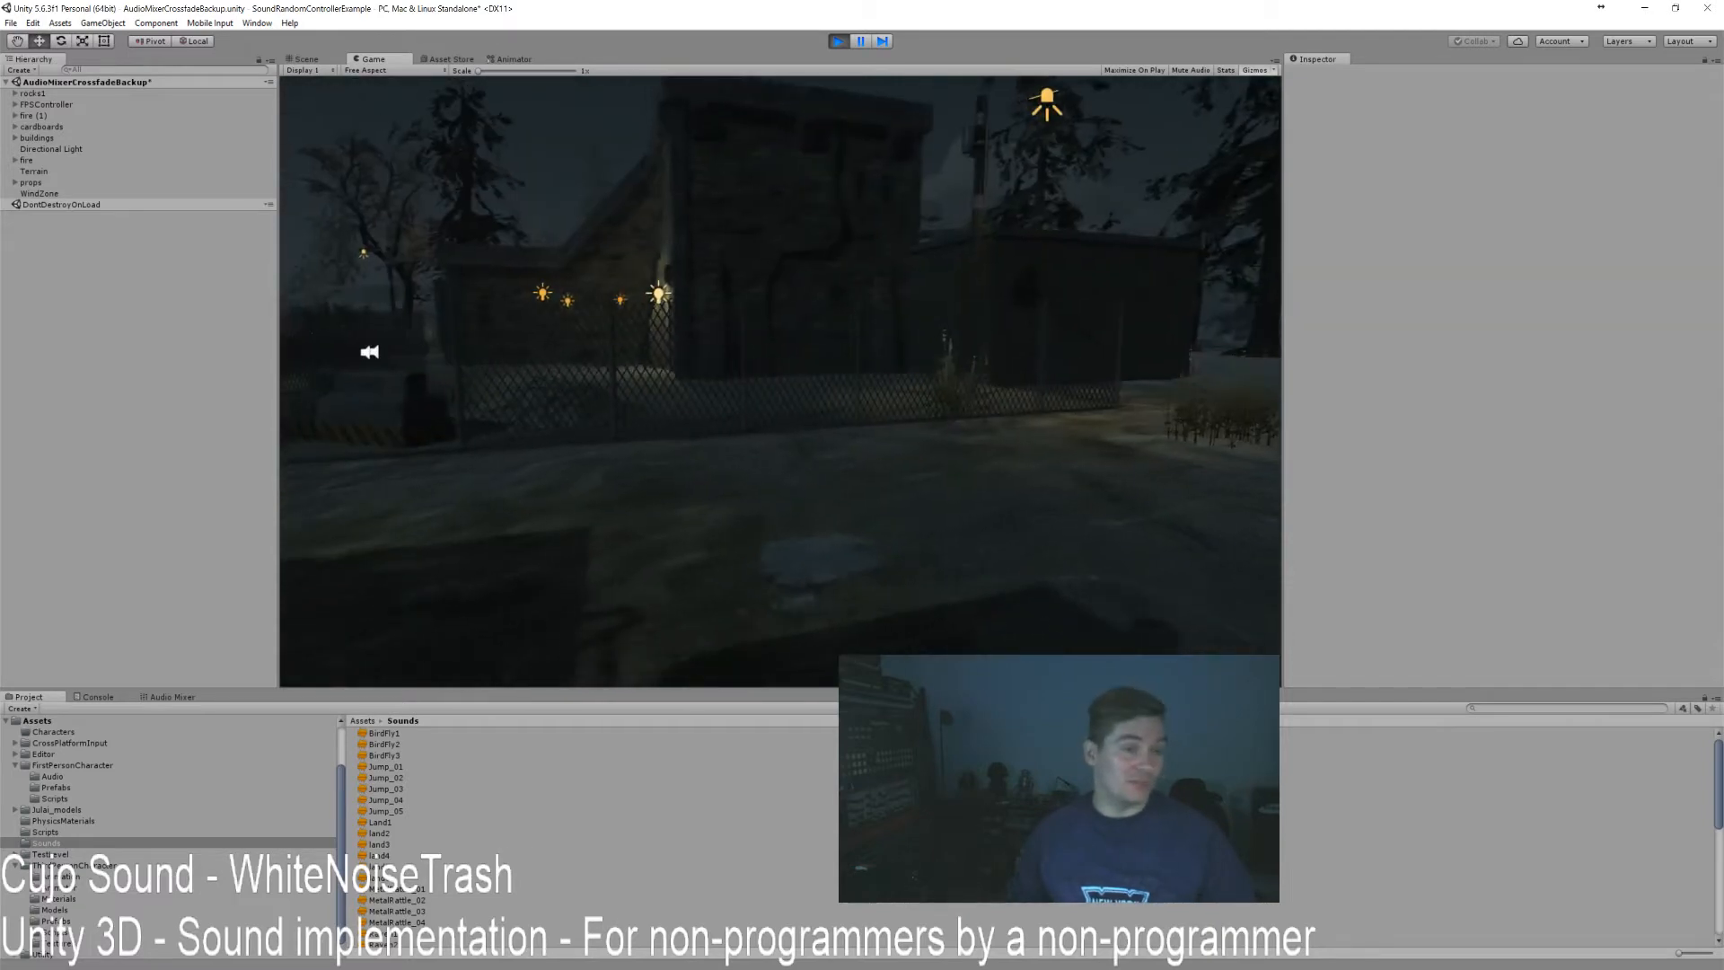
pyautogui.press('w')
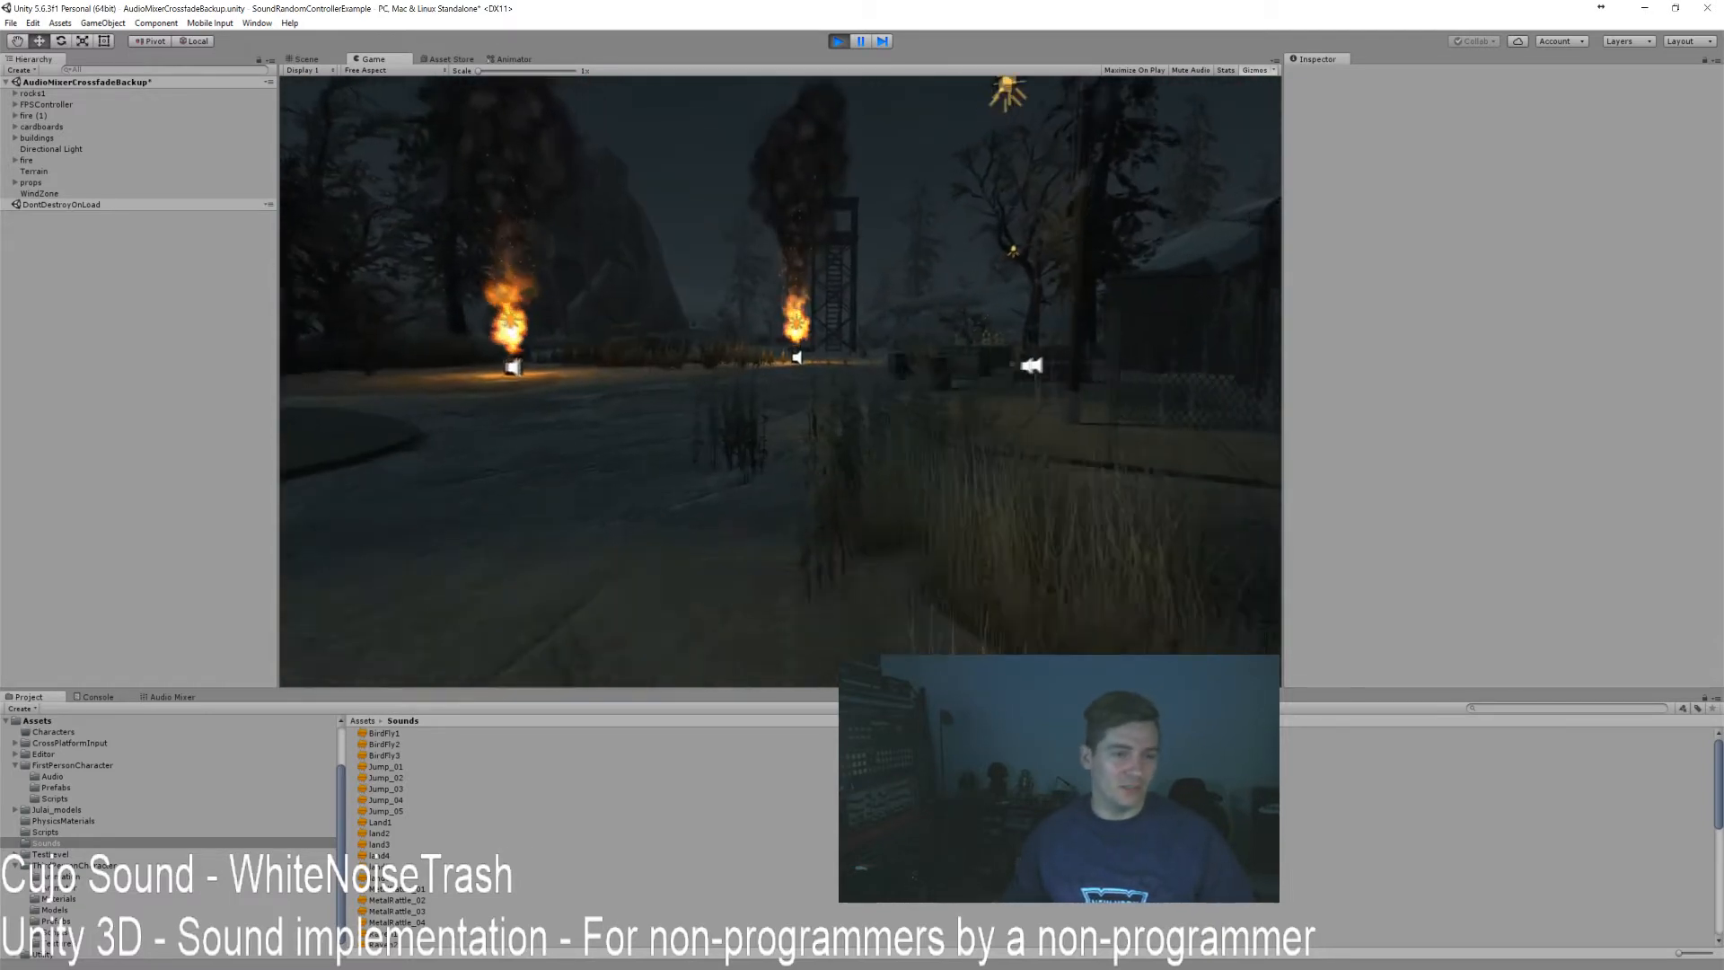
pyautogui.press('w')
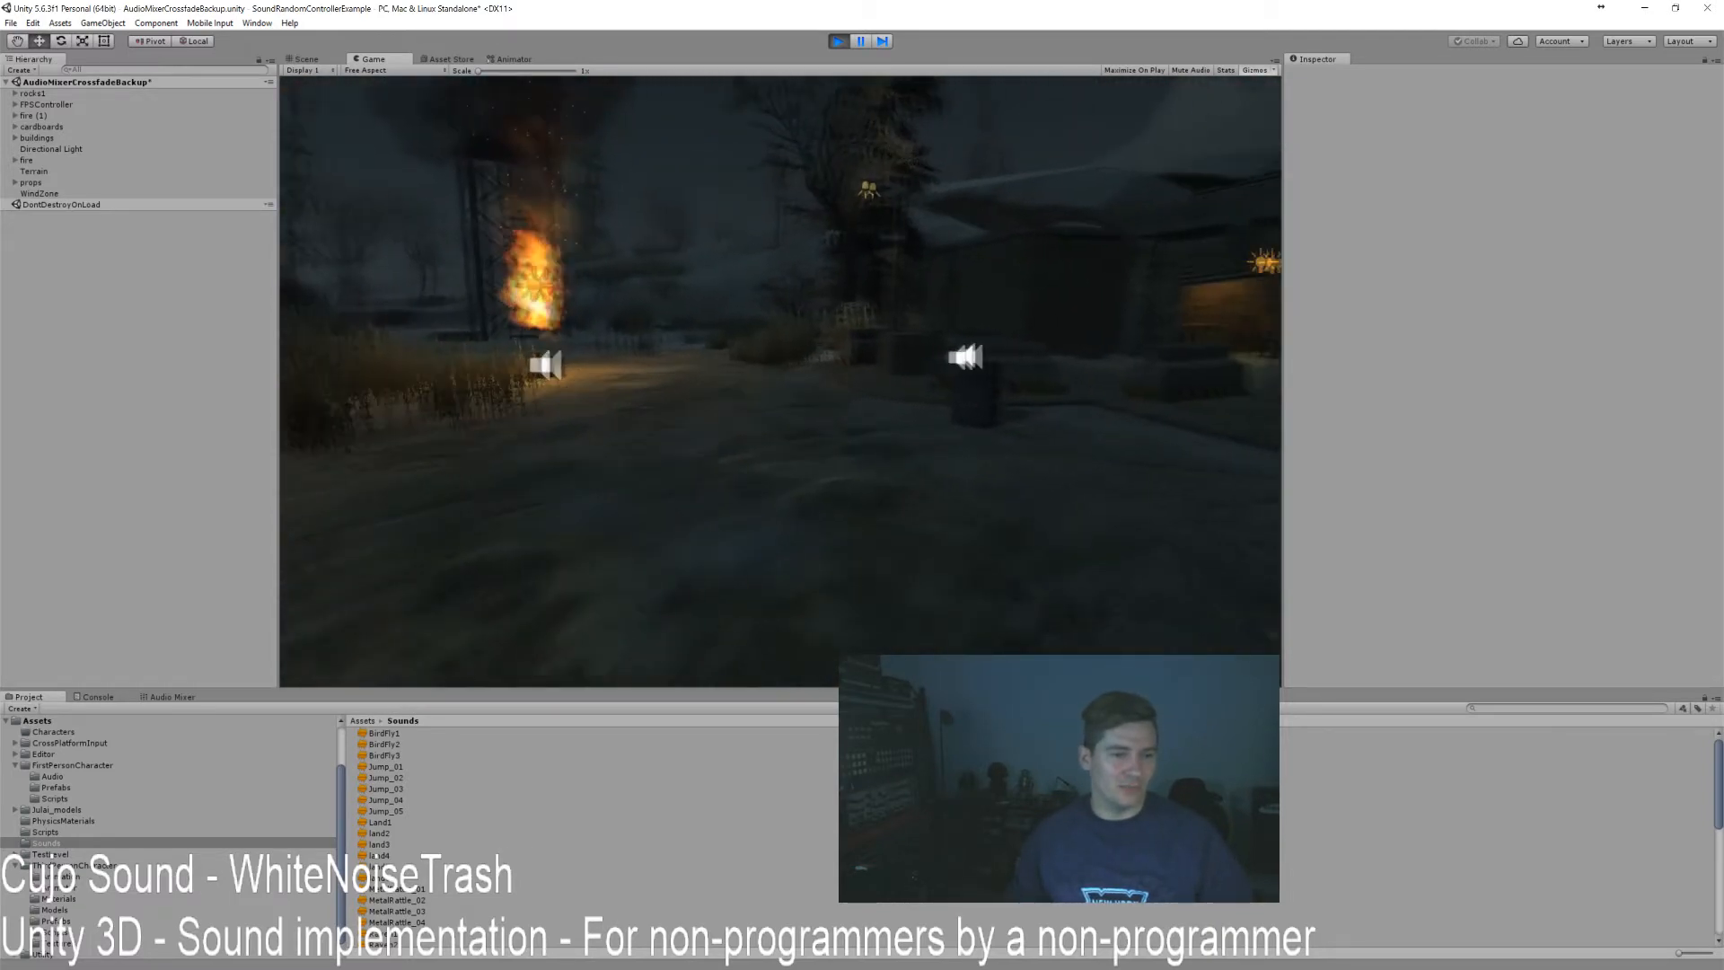
pyautogui.press('w')
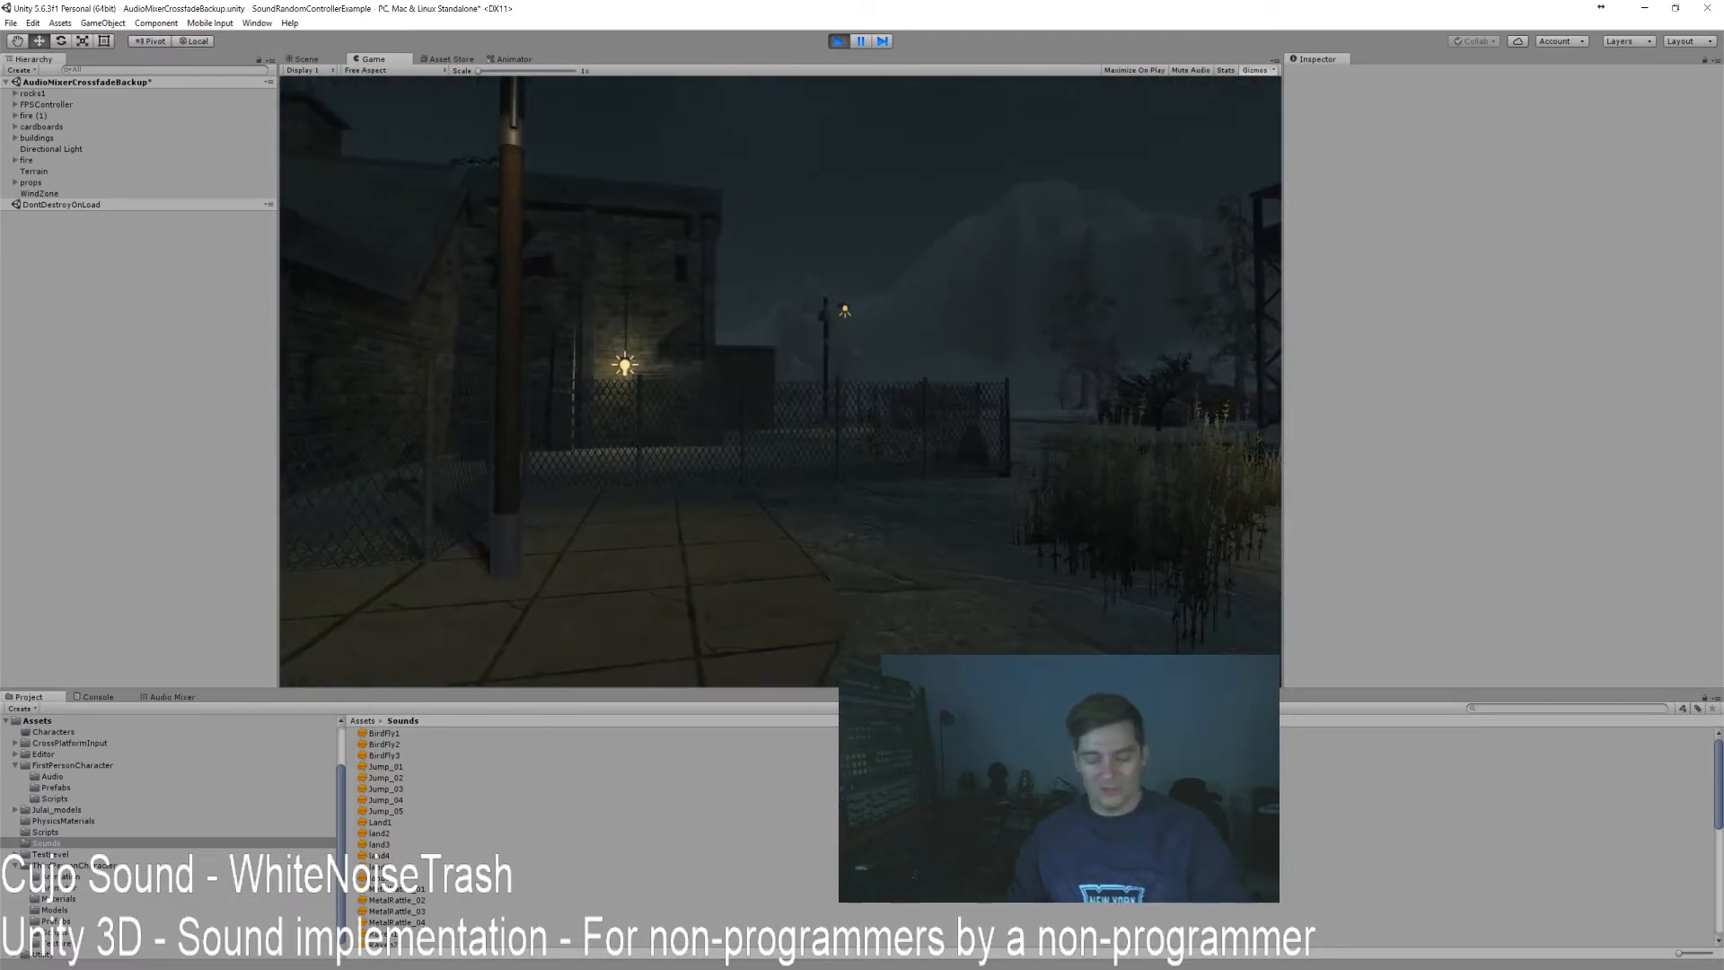
pyautogui.hotkey('ctrl', 'p')
# Create an empty game object at the root of the scene and name it SoundControllers.
pyautogui.moveTo(780, 370); pyautogui.dragTo(760, 450, button='right')
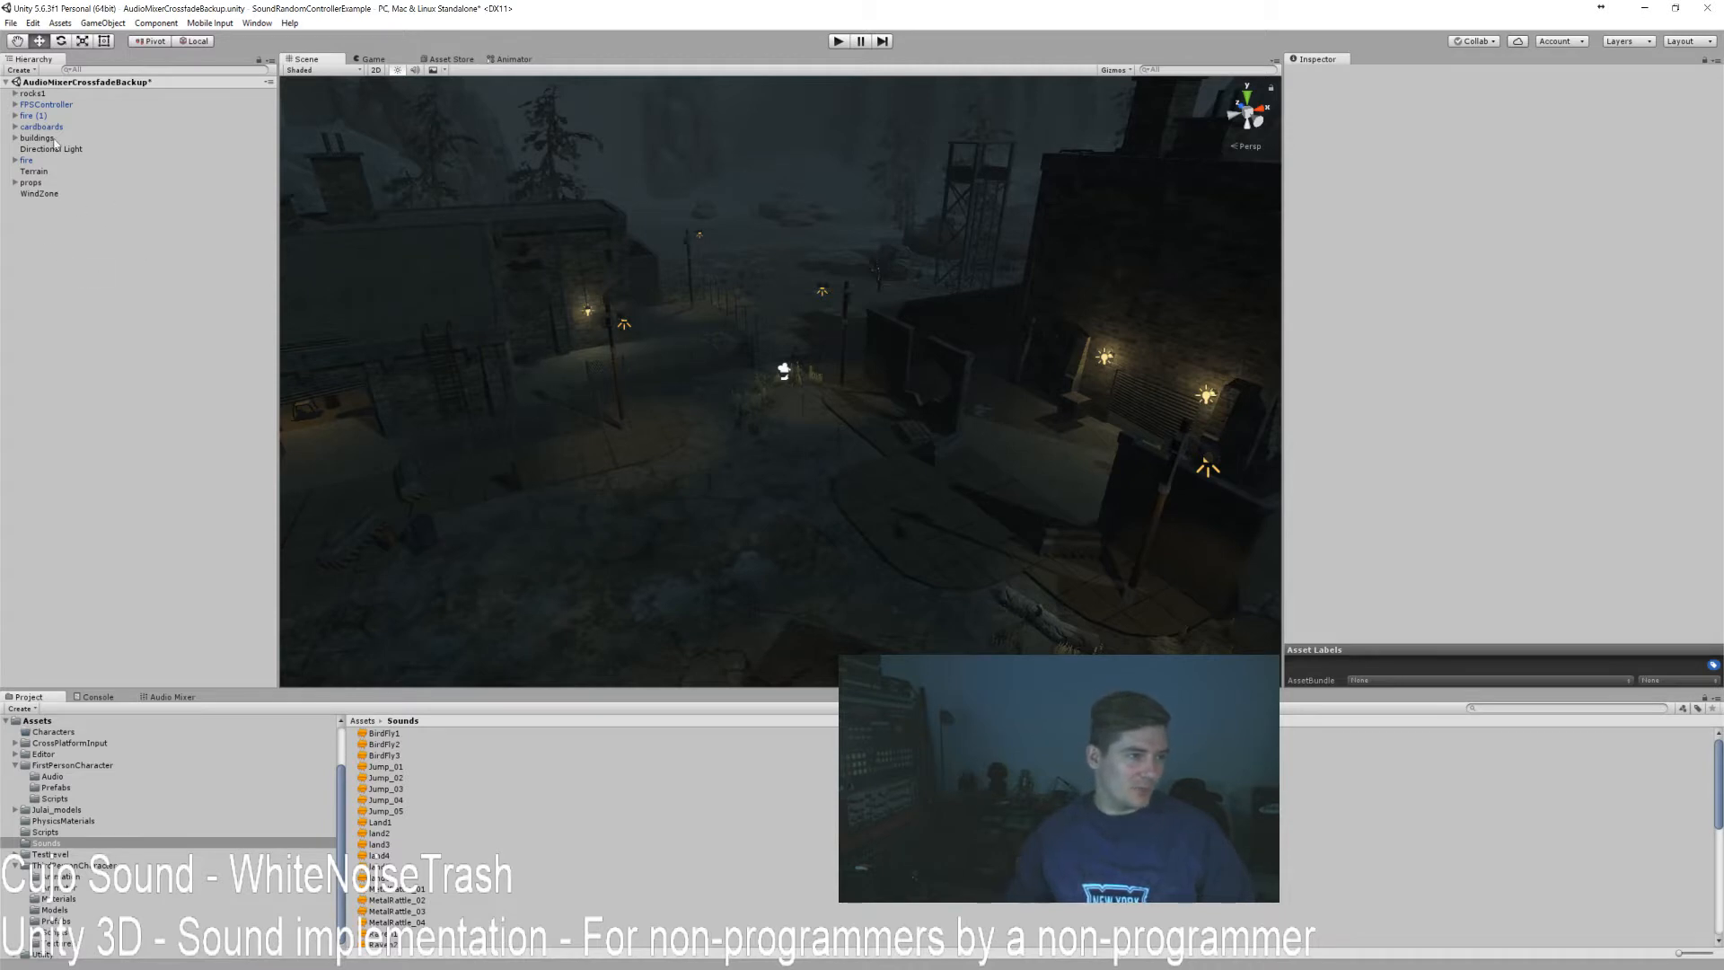
pyautogui.rightClick(54, 305)
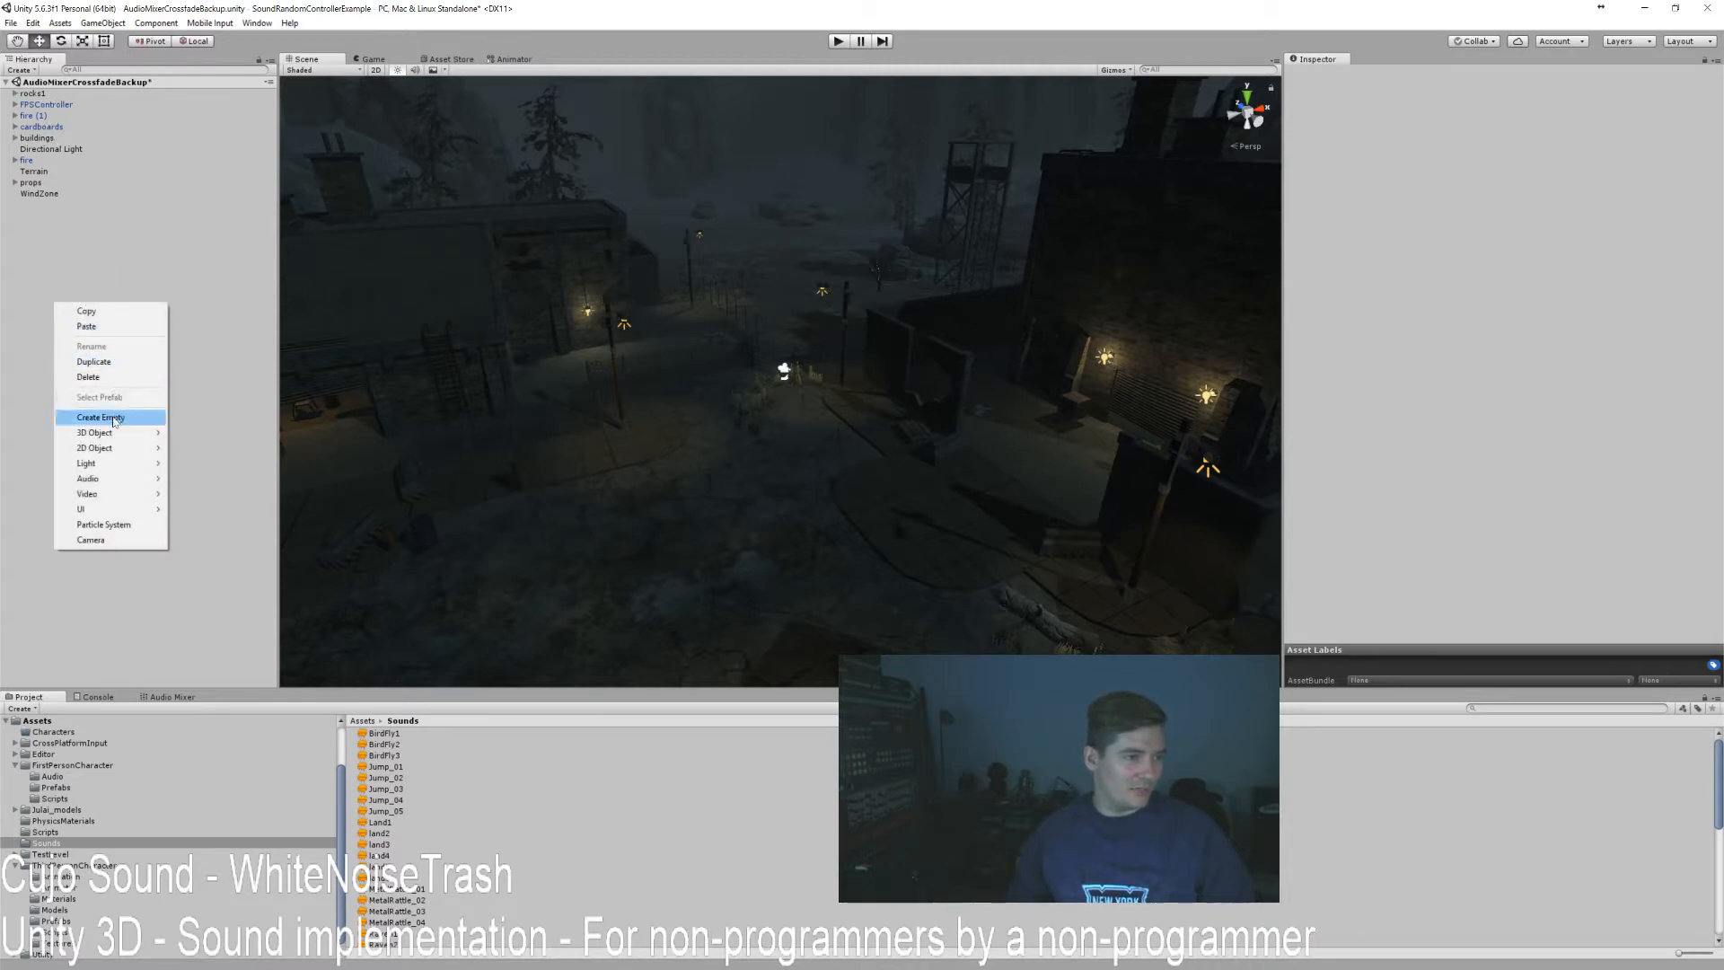
pyautogui.click(107, 406)
pyautogui.press('F2')
pyautogui.write('Su')
pyautogui.press('BackSpace')
pyautogui.write('oundControllers')
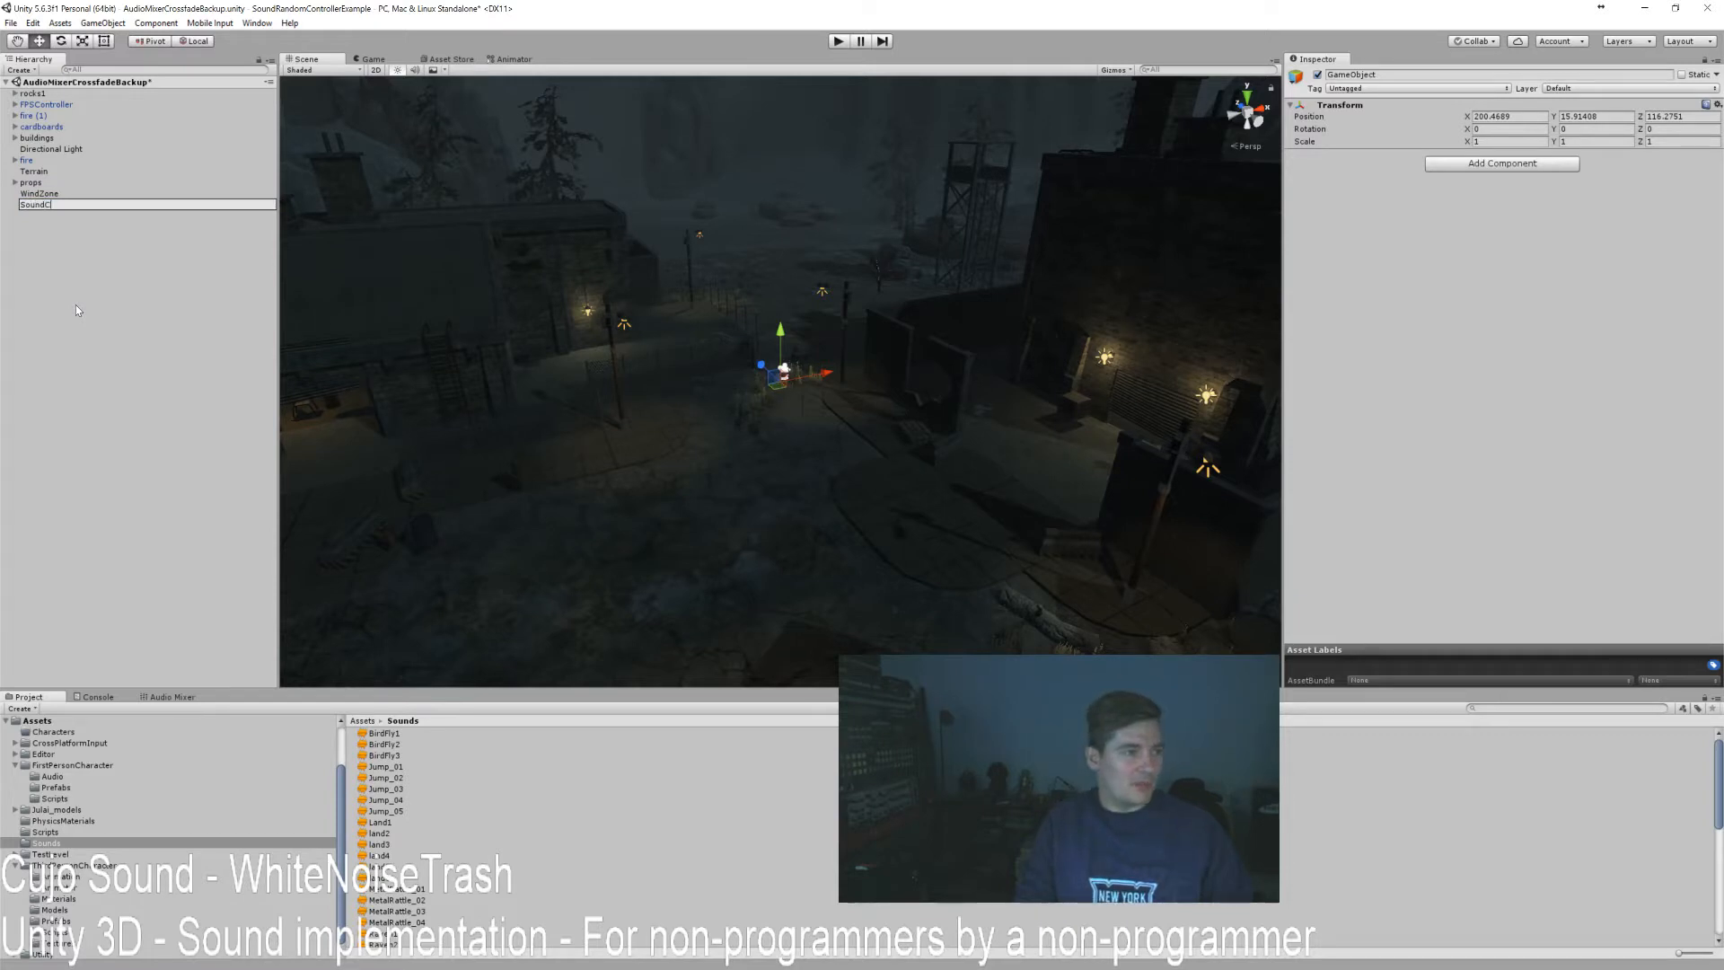
pyautogui.press('Return')
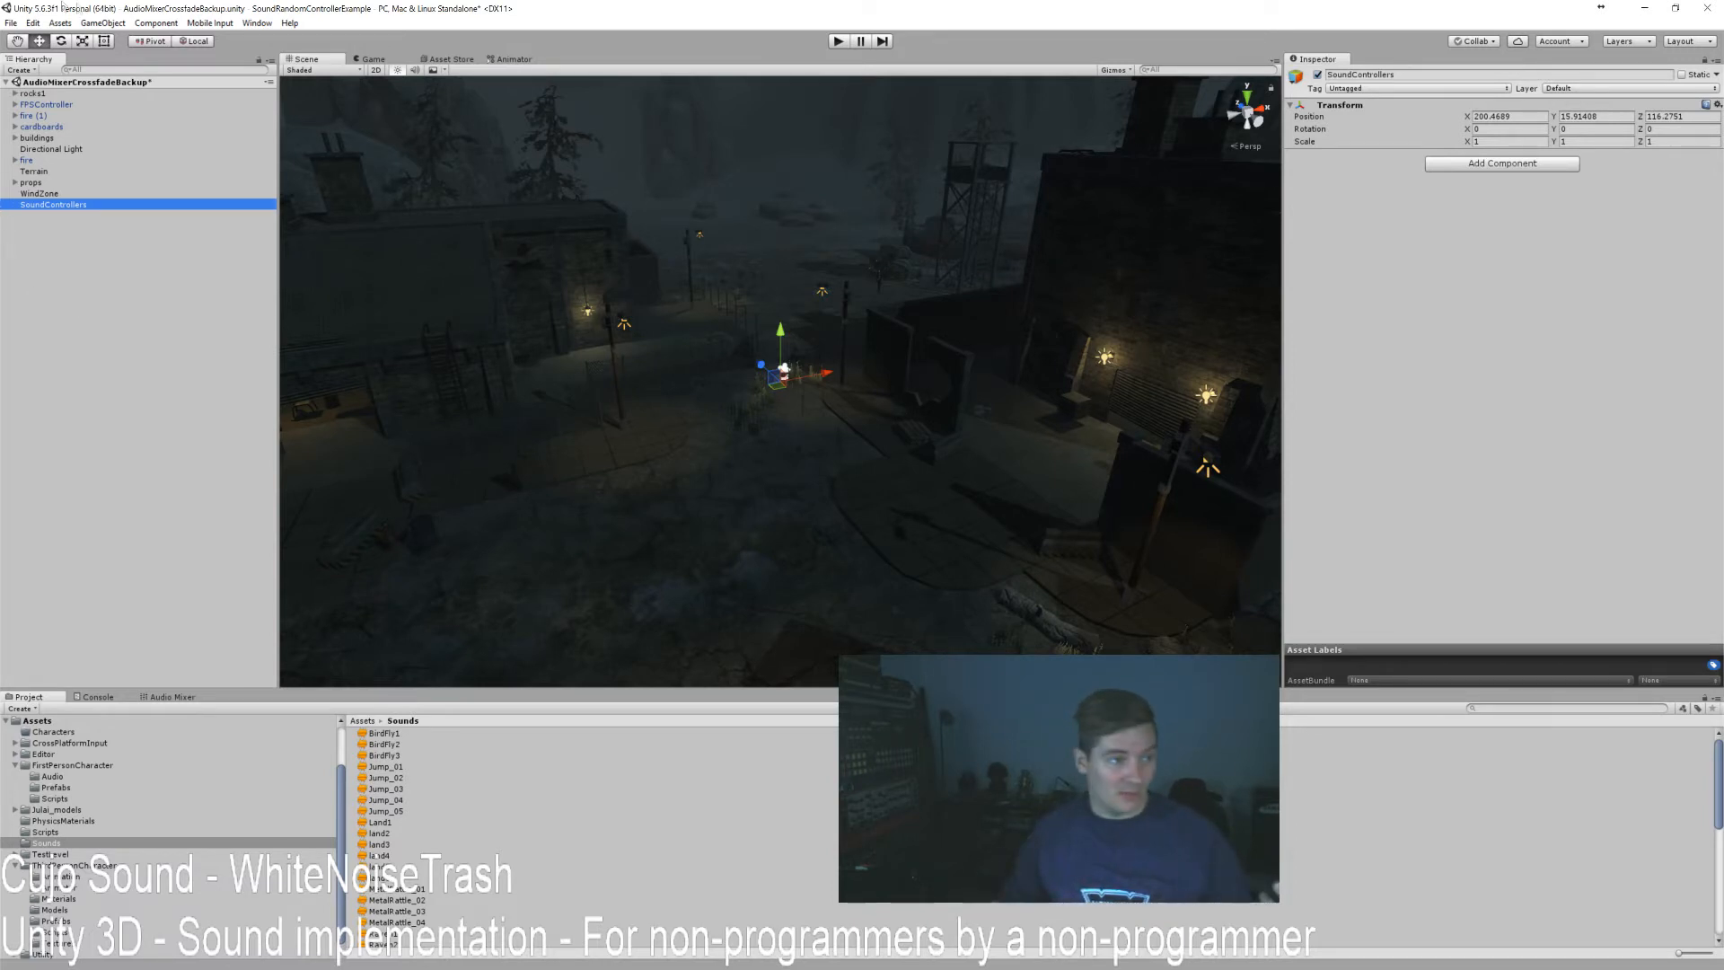
# Create an empty child object under SoundControllers and name it Footstep.
pyautogui.rightClick(69, 202)
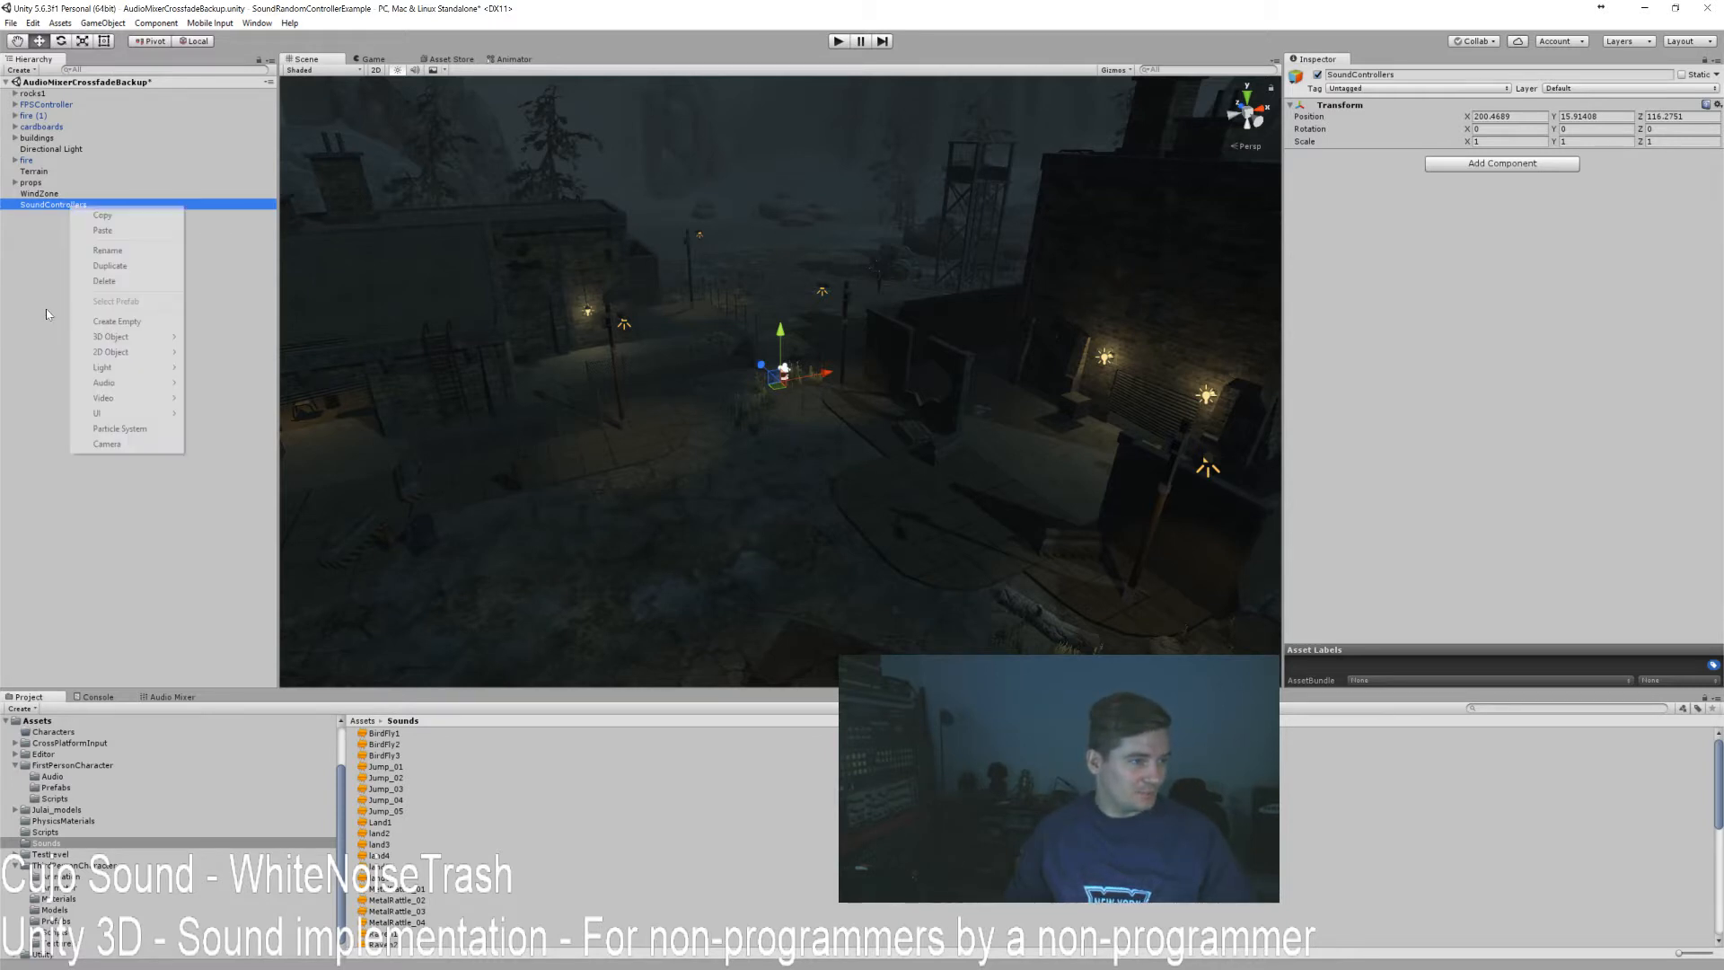
pyautogui.click(67, 210)
pyautogui.rightClick(66, 205)
pyautogui.click(133, 317)
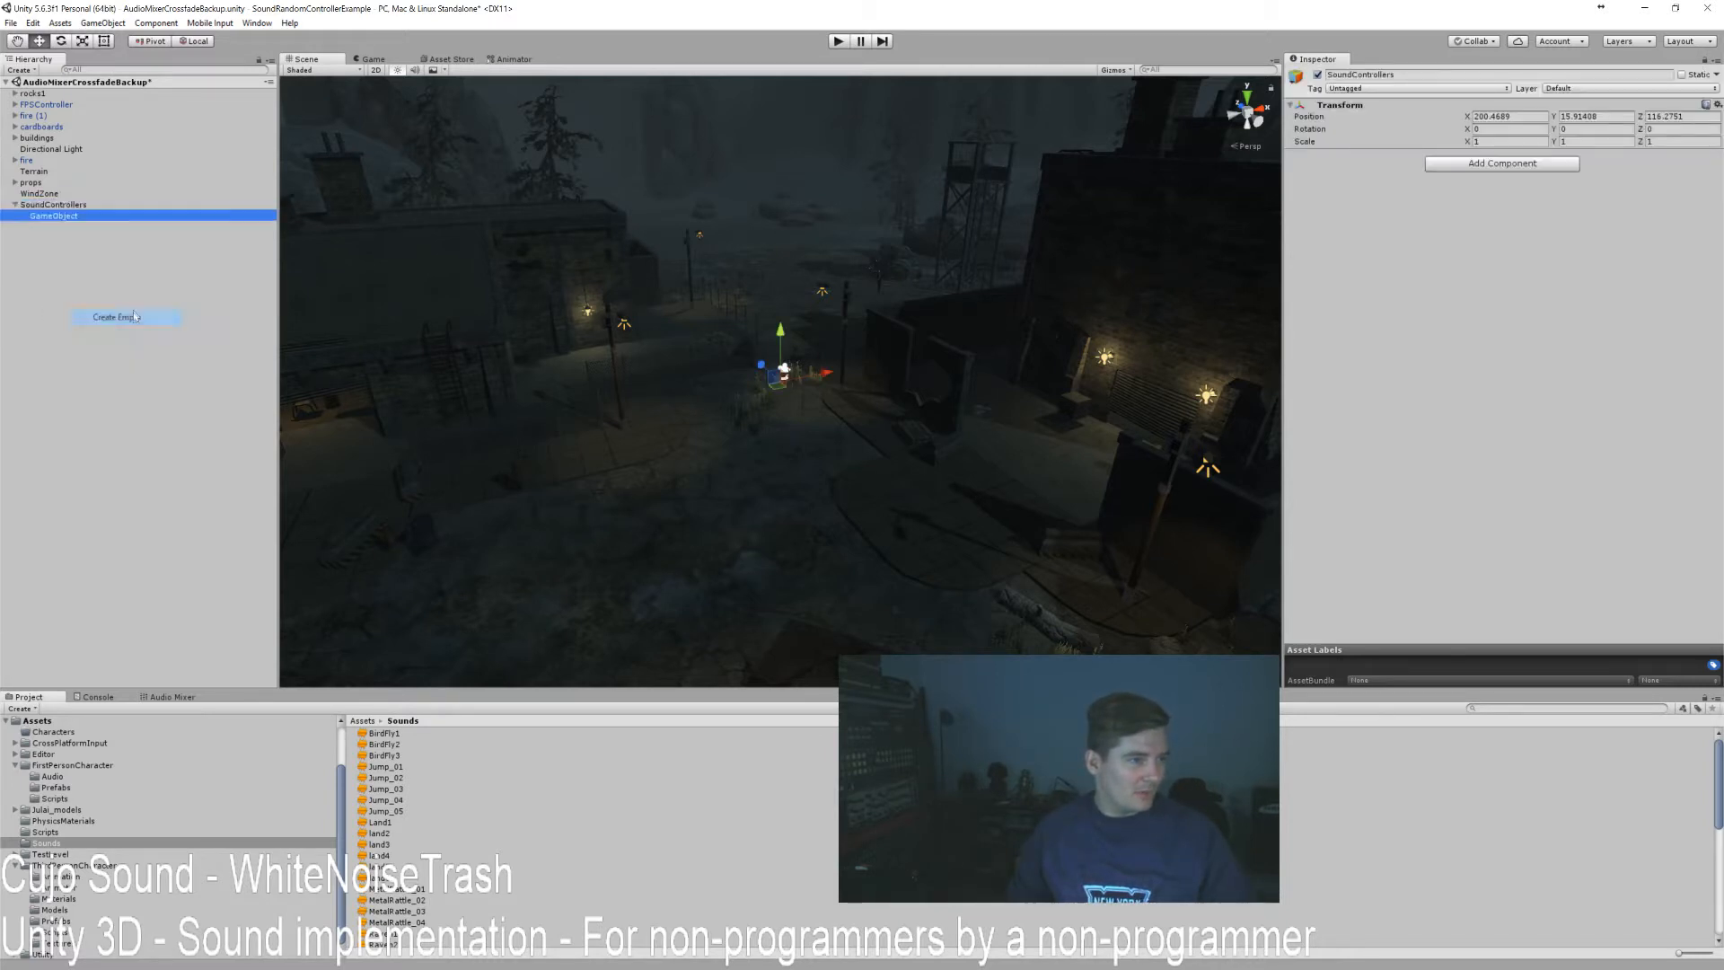
pyautogui.write('Footstep')
pyautogui.press('Return')
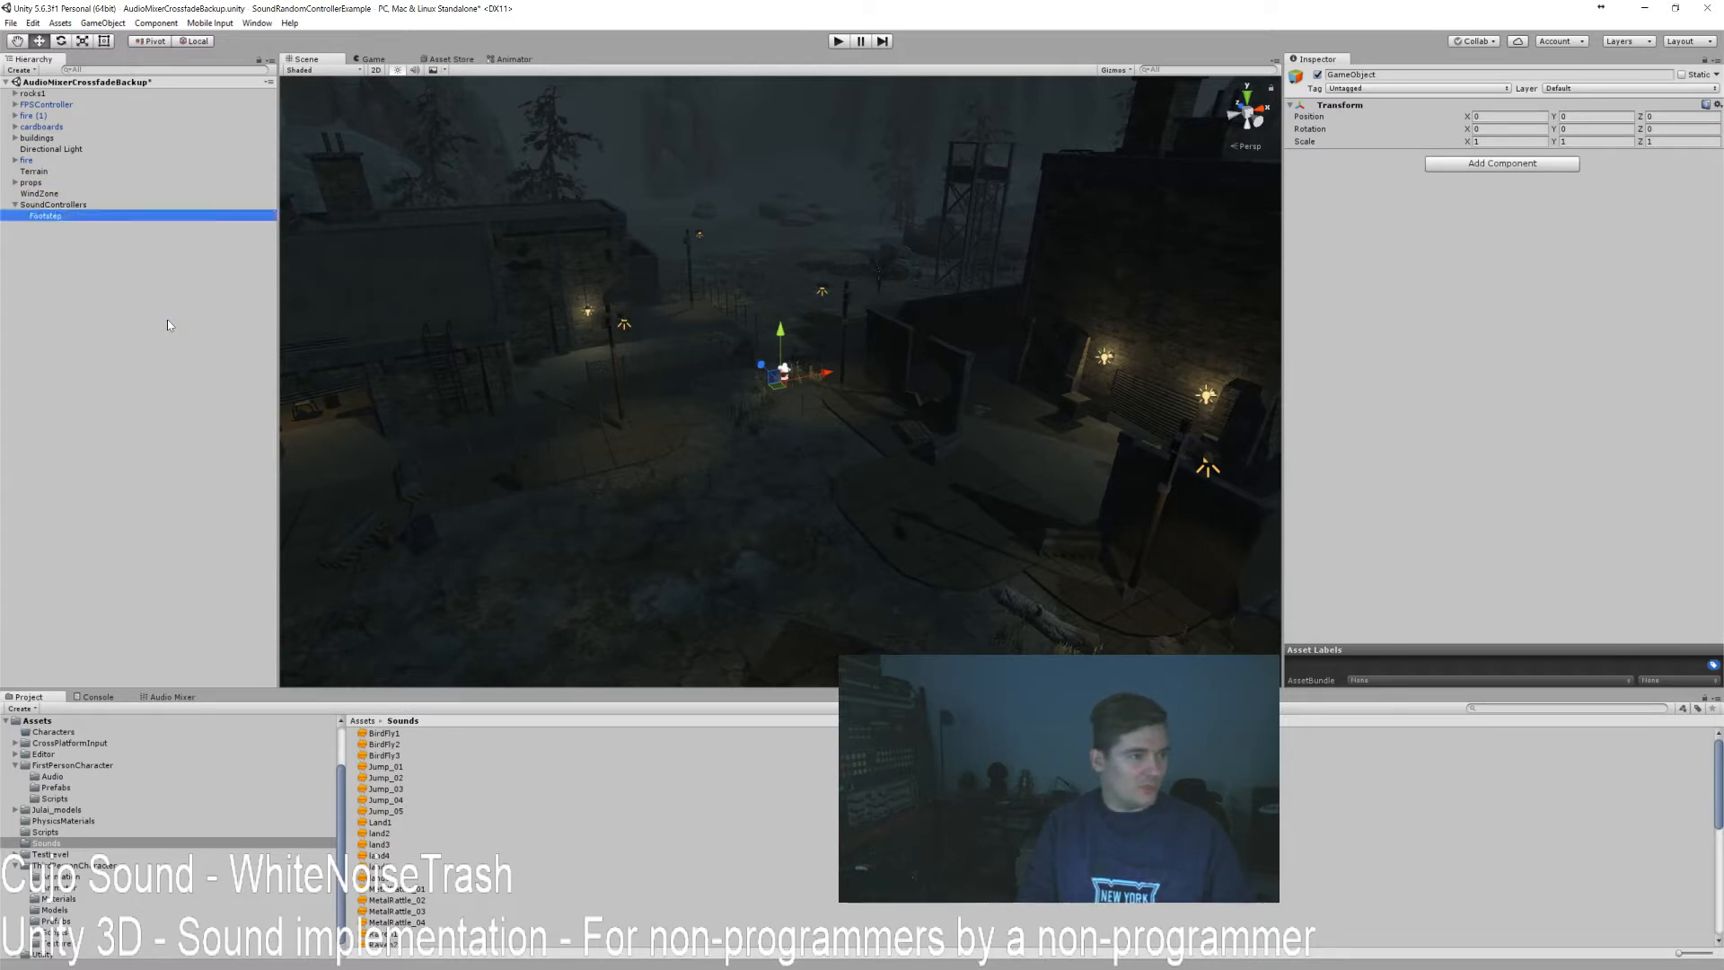
# Copy the Footstep object and place the copy inside SoundControllers as a second child.
pyautogui.hotkey('ctrl', 'c')
pyautogui.click(52, 206)
pyautogui.hotkey('ctrl', 'v')
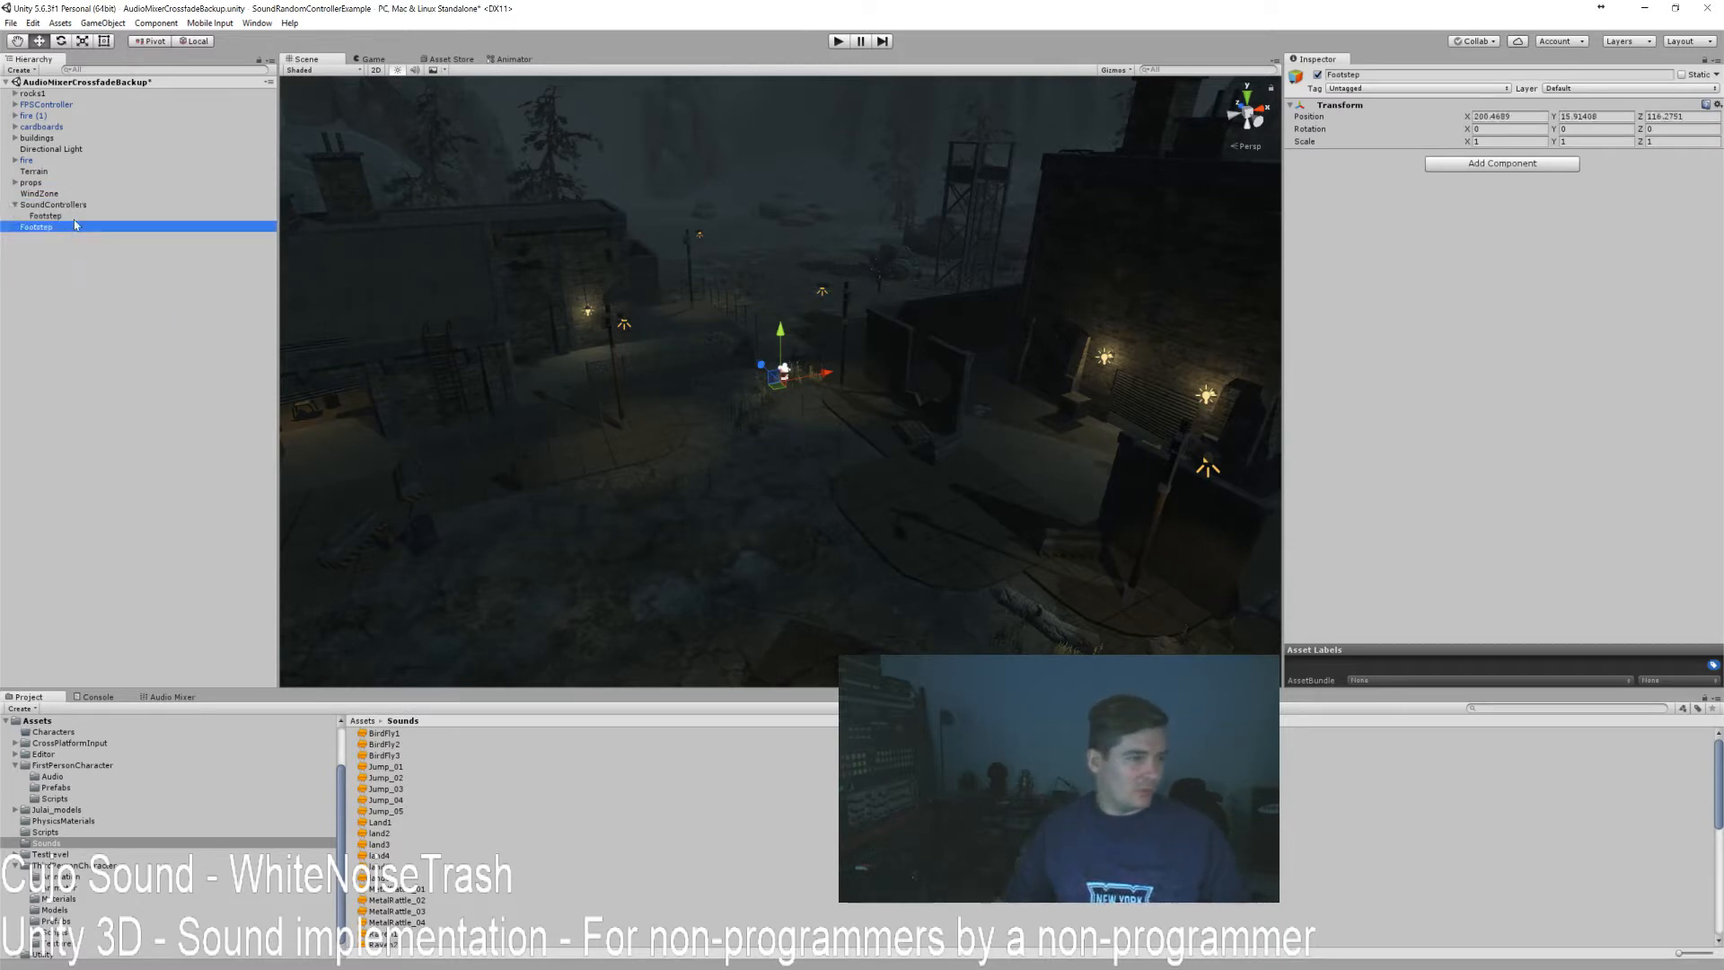
pyautogui.moveTo(51, 231); pyautogui.dragTo(68, 206)
# Rename the two children of SoundControllers as FootstepSoundController and JumpSoundController.
pyautogui.click(60, 218)
pyautogui.press('F2')
pyautogui.press('Right')
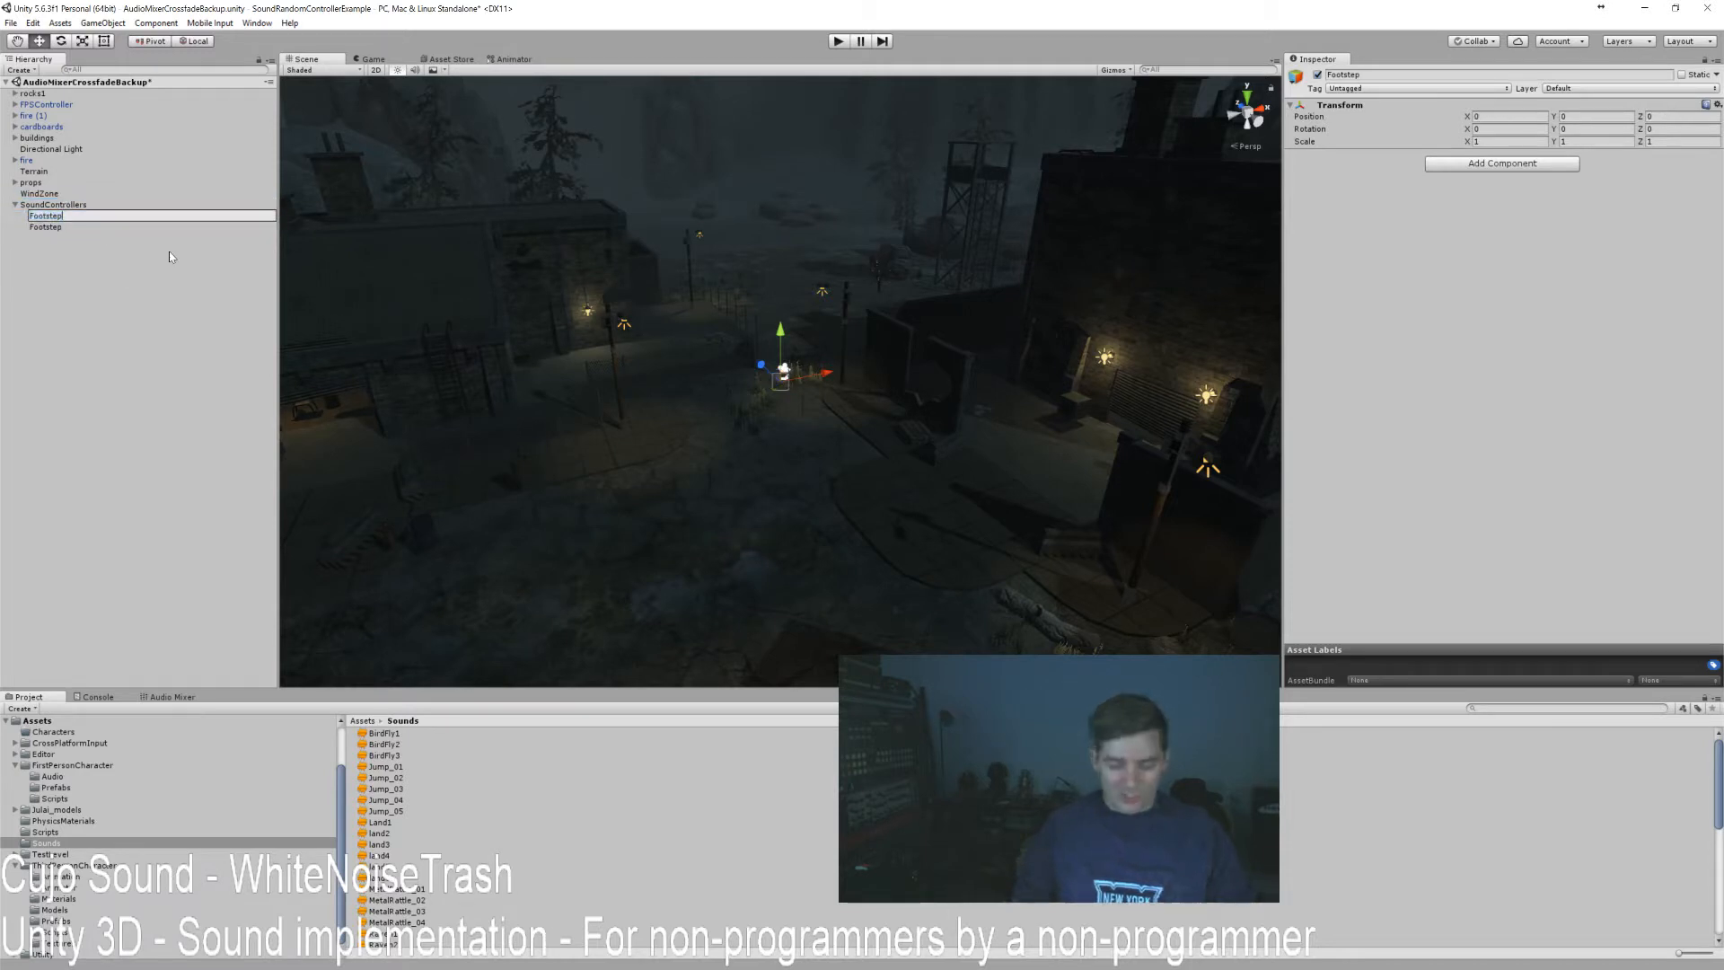
pyautogui.write('SoundController')
pyautogui.press('Return')
pyautogui.press('Down')
pyautogui.press('F2')
pyautogui.write('JumpSoundContr')
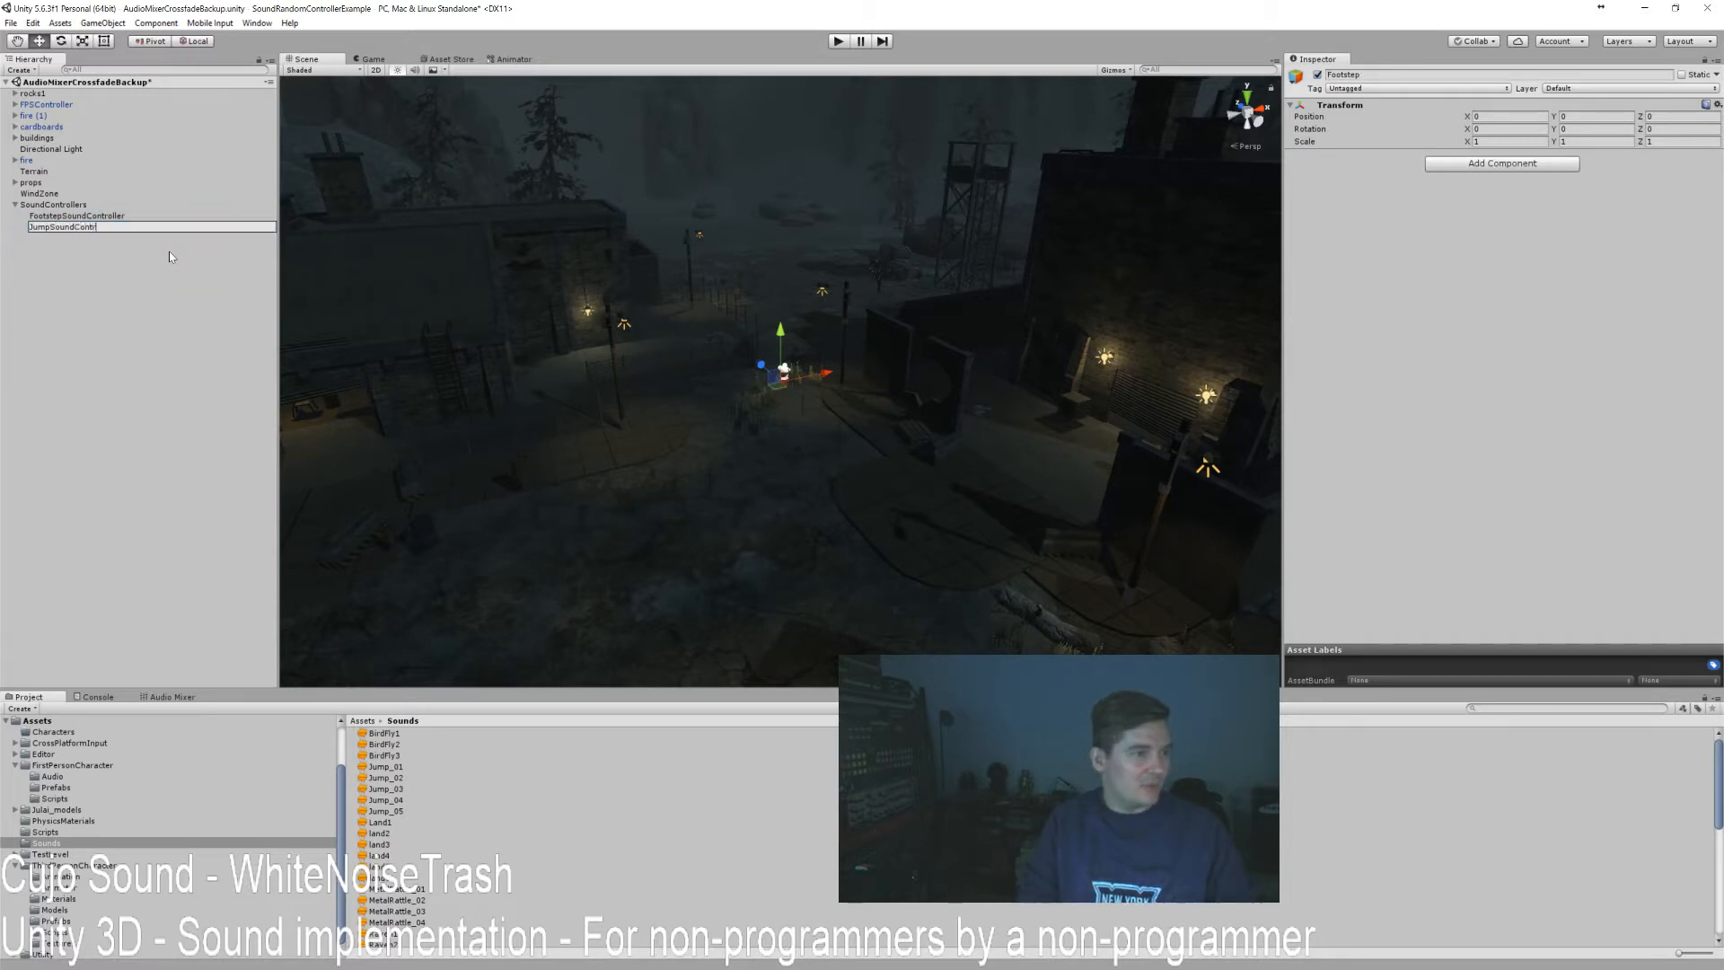
pyautogui.press('Return')
# Duplicate JumpSoundController and rename the copy LandSoundController.
pyautogui.hotkey('ctrl', 'd')
pyautogui.press('F2')
pyautogui.write('LandSoundController')
pyautogui.press('Return')
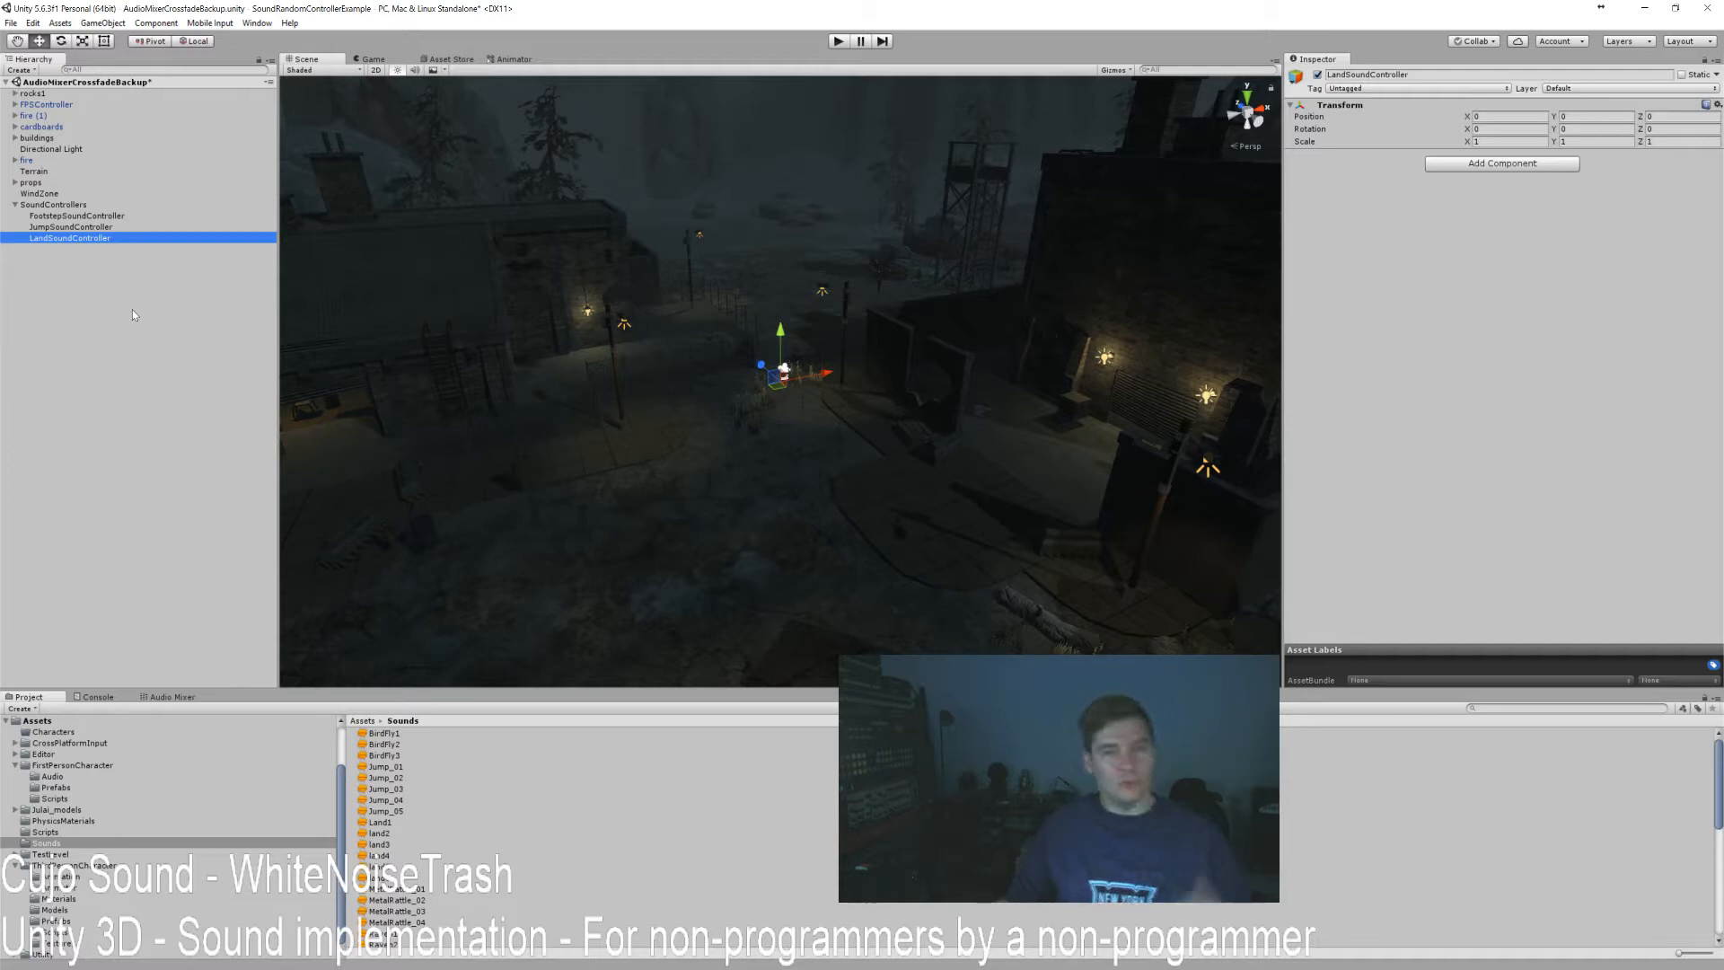
# Attach the SoundRandomController script from the Assets Scripts folder to FootstepSoundController and turn off Play On Awake on its Audio Source.
pyautogui.click(67, 217)
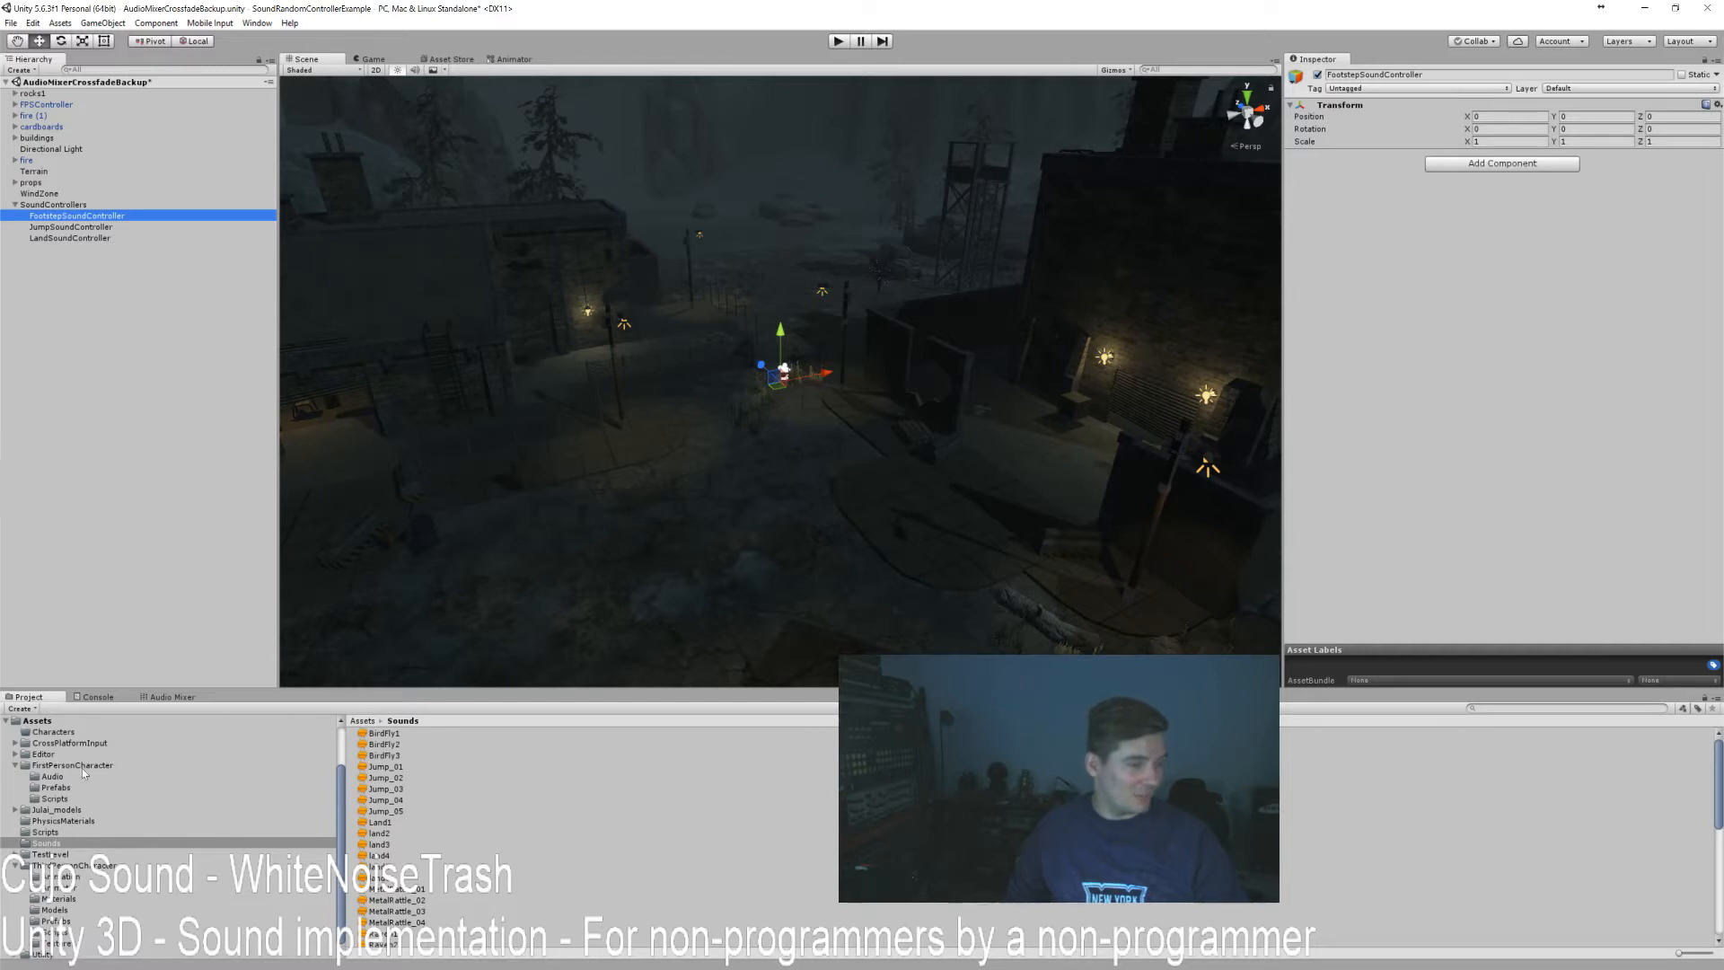
pyautogui.click(55, 799)
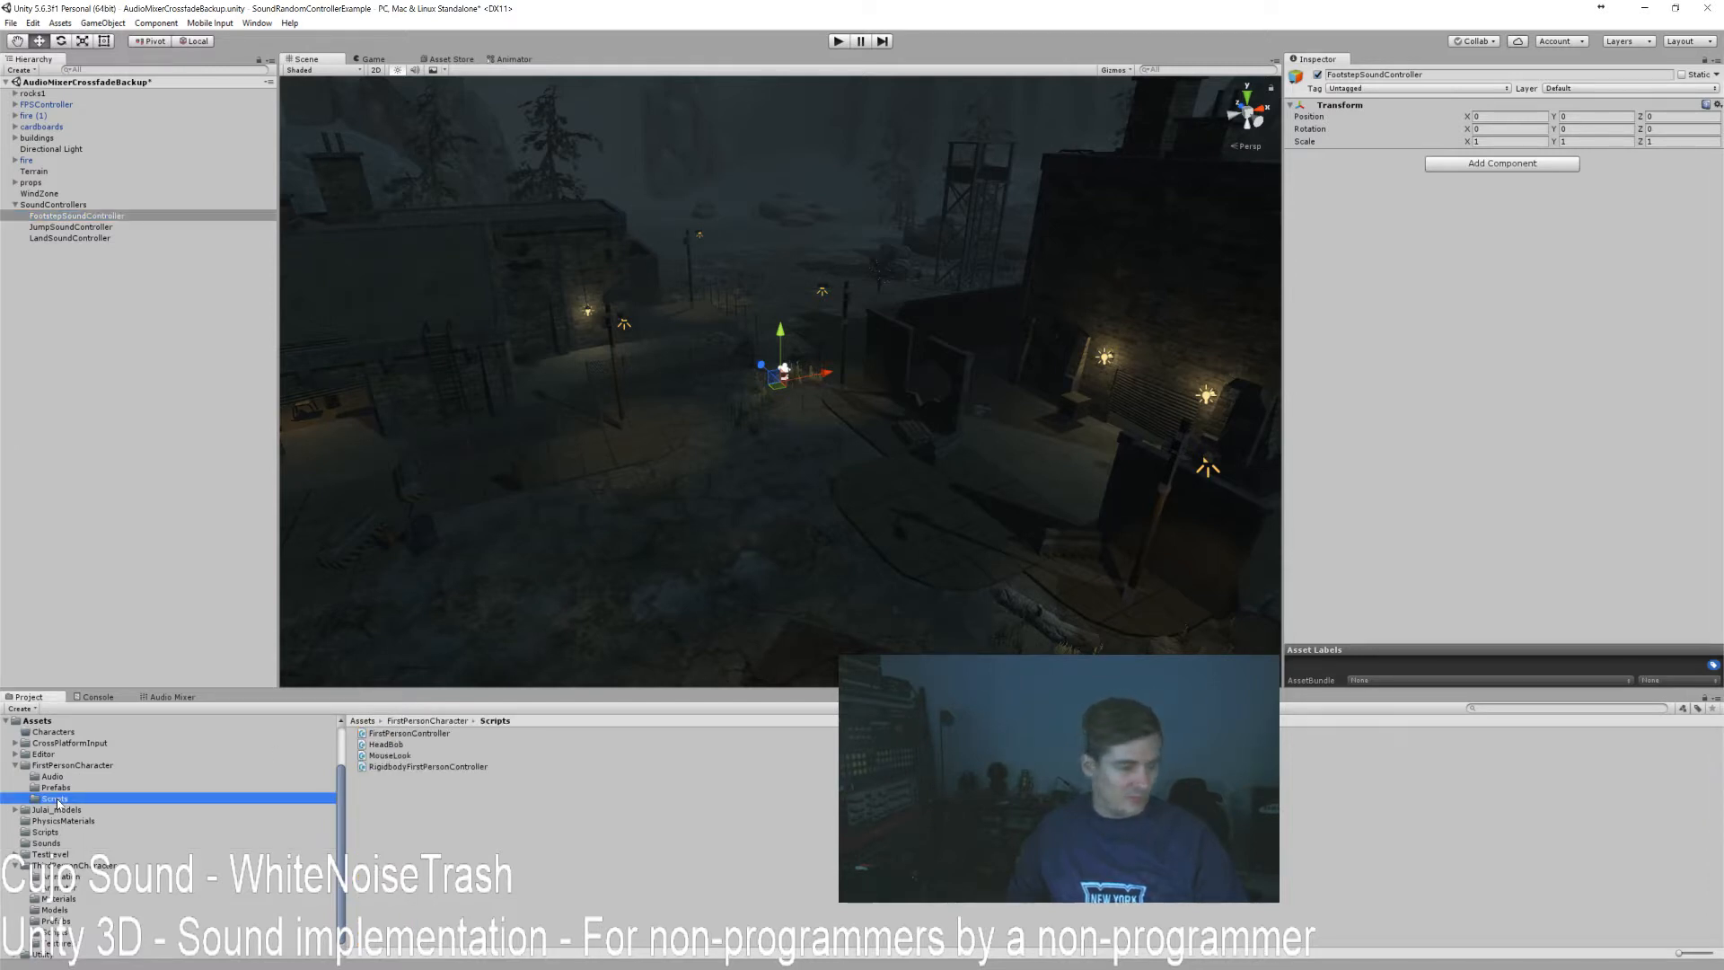
pyautogui.click(14, 766)
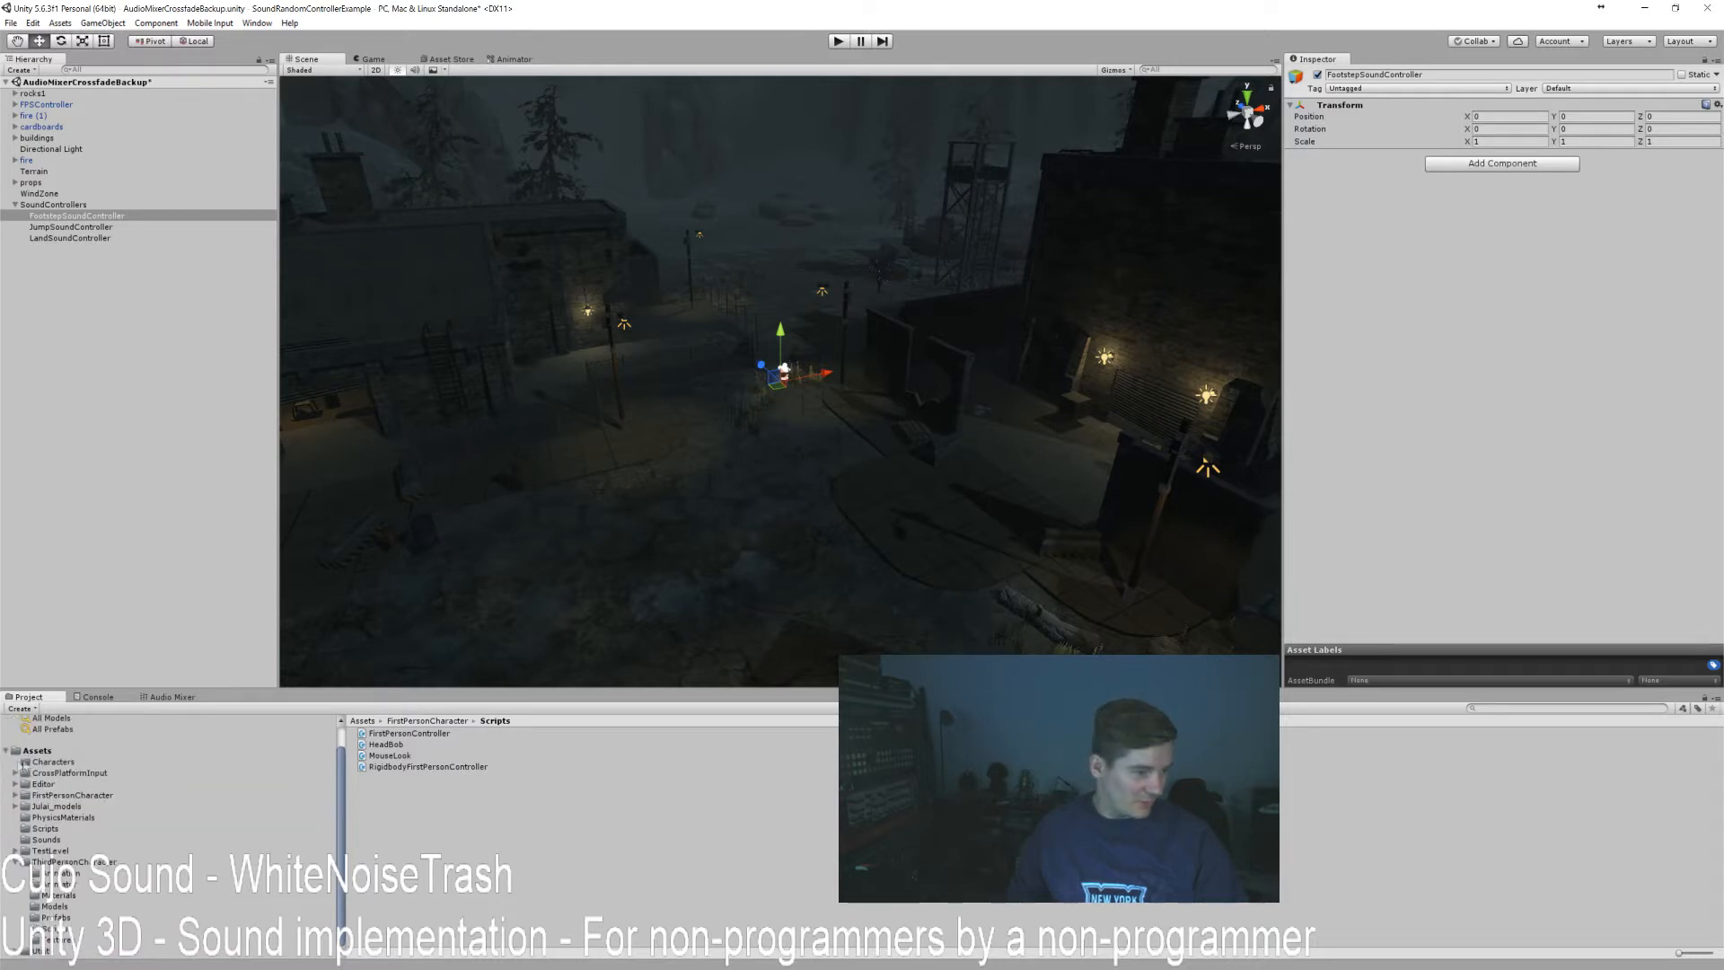
pyautogui.click(45, 829)
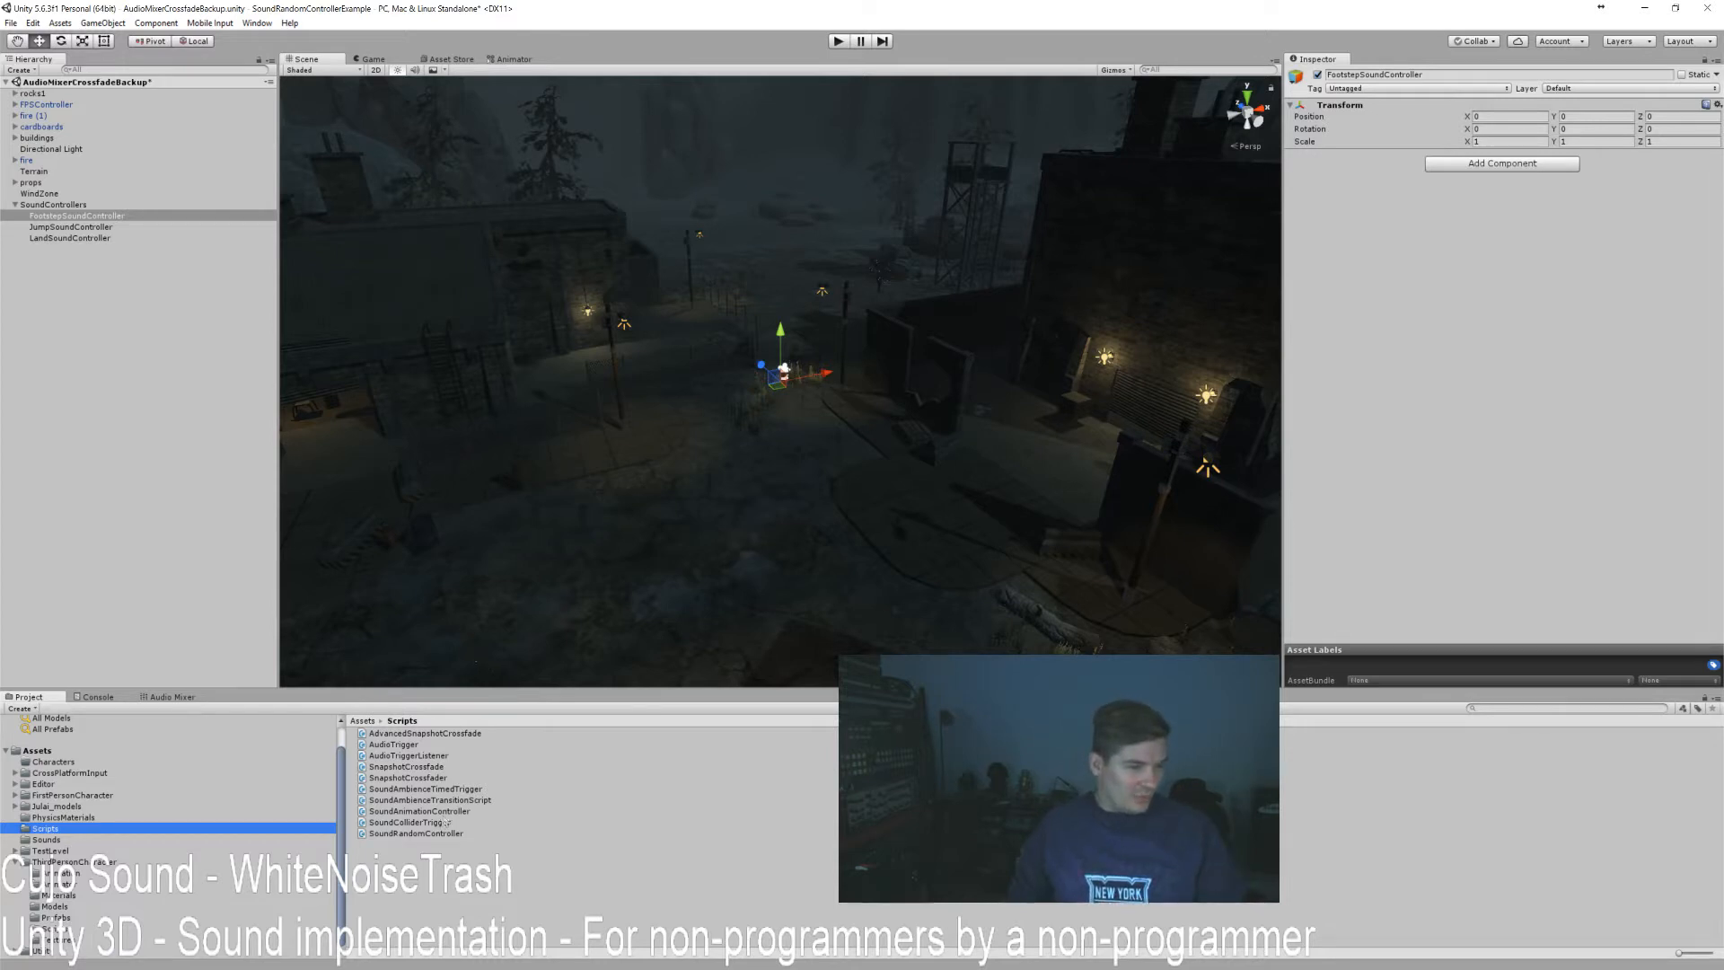
pyautogui.moveTo(409, 833); pyautogui.dragTo(1518, 263)
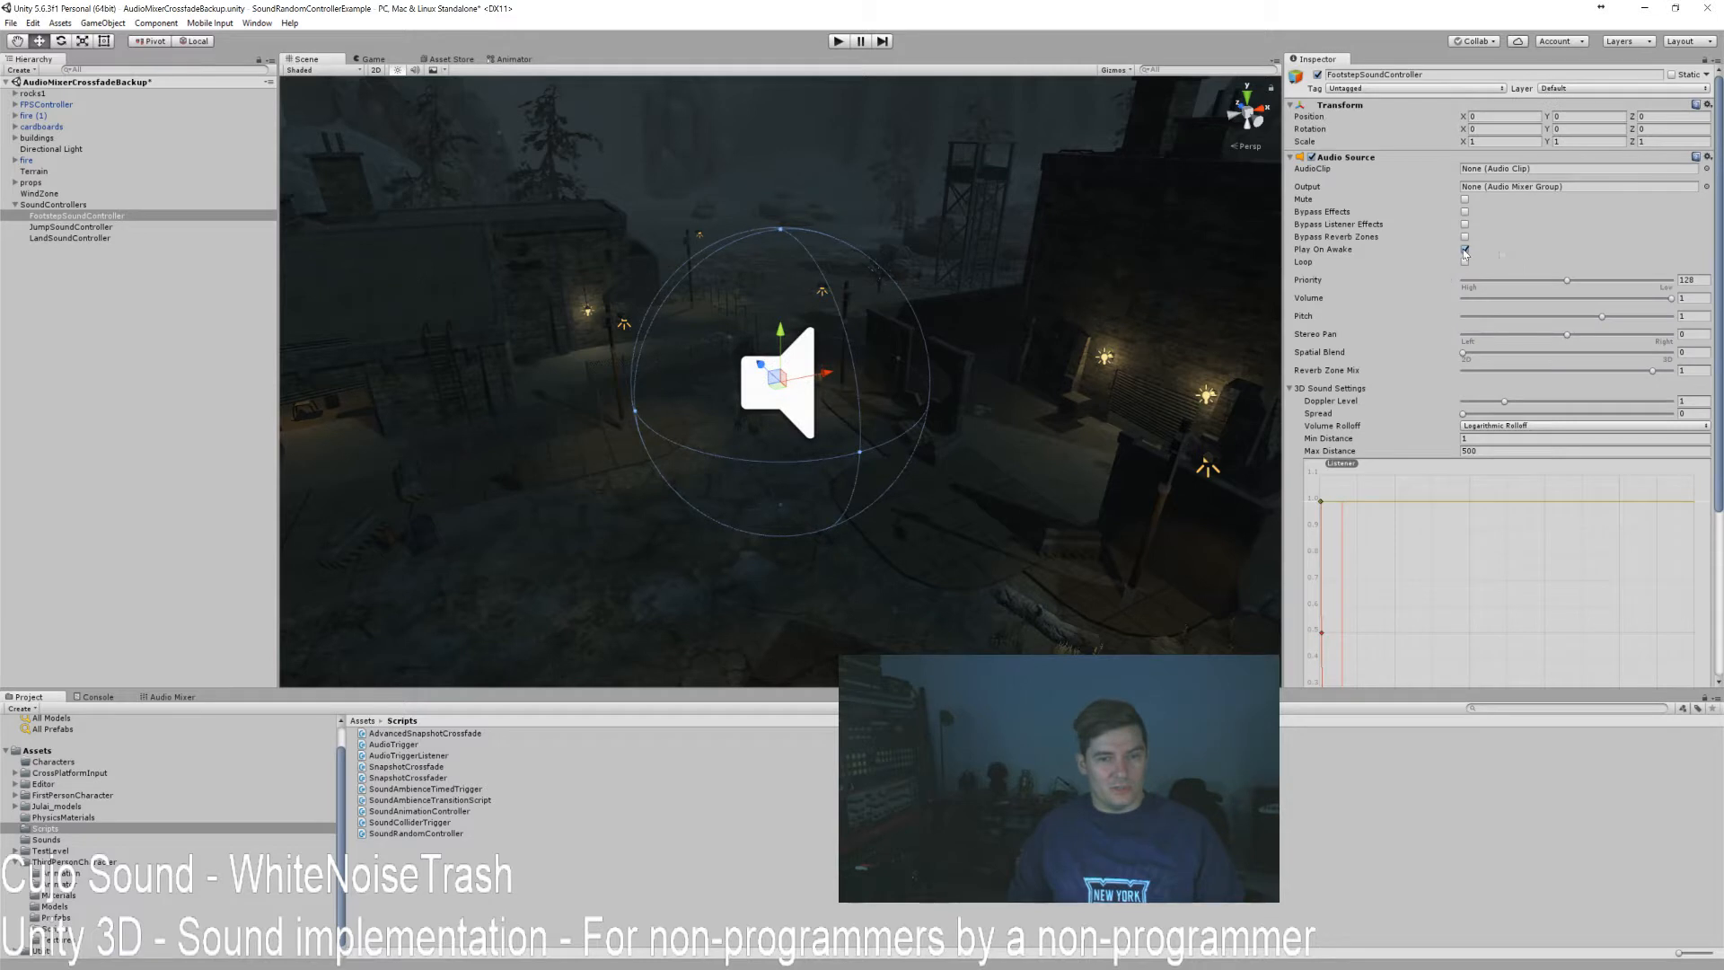
# Attach the SoundRandomController script to JumpSoundController and LandSoundController, turning off Play On Awake on both Audio Sources.
pyautogui.click(70, 227)
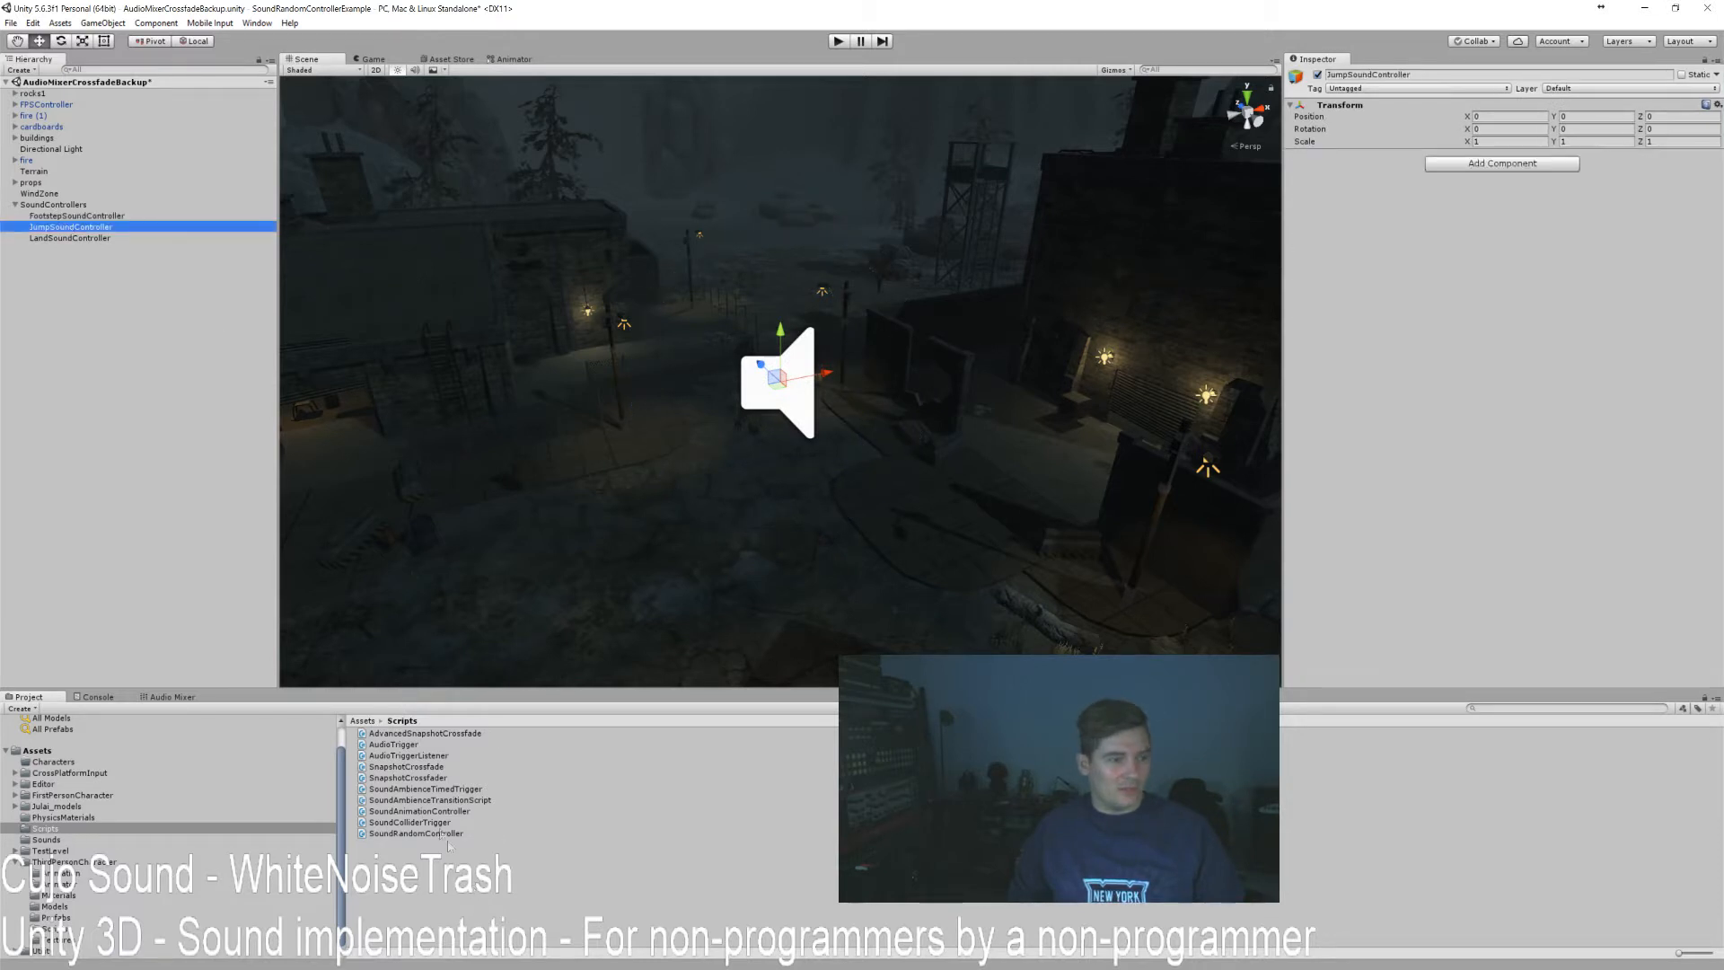
pyautogui.moveTo(417, 835); pyautogui.dragTo(1497, 352)
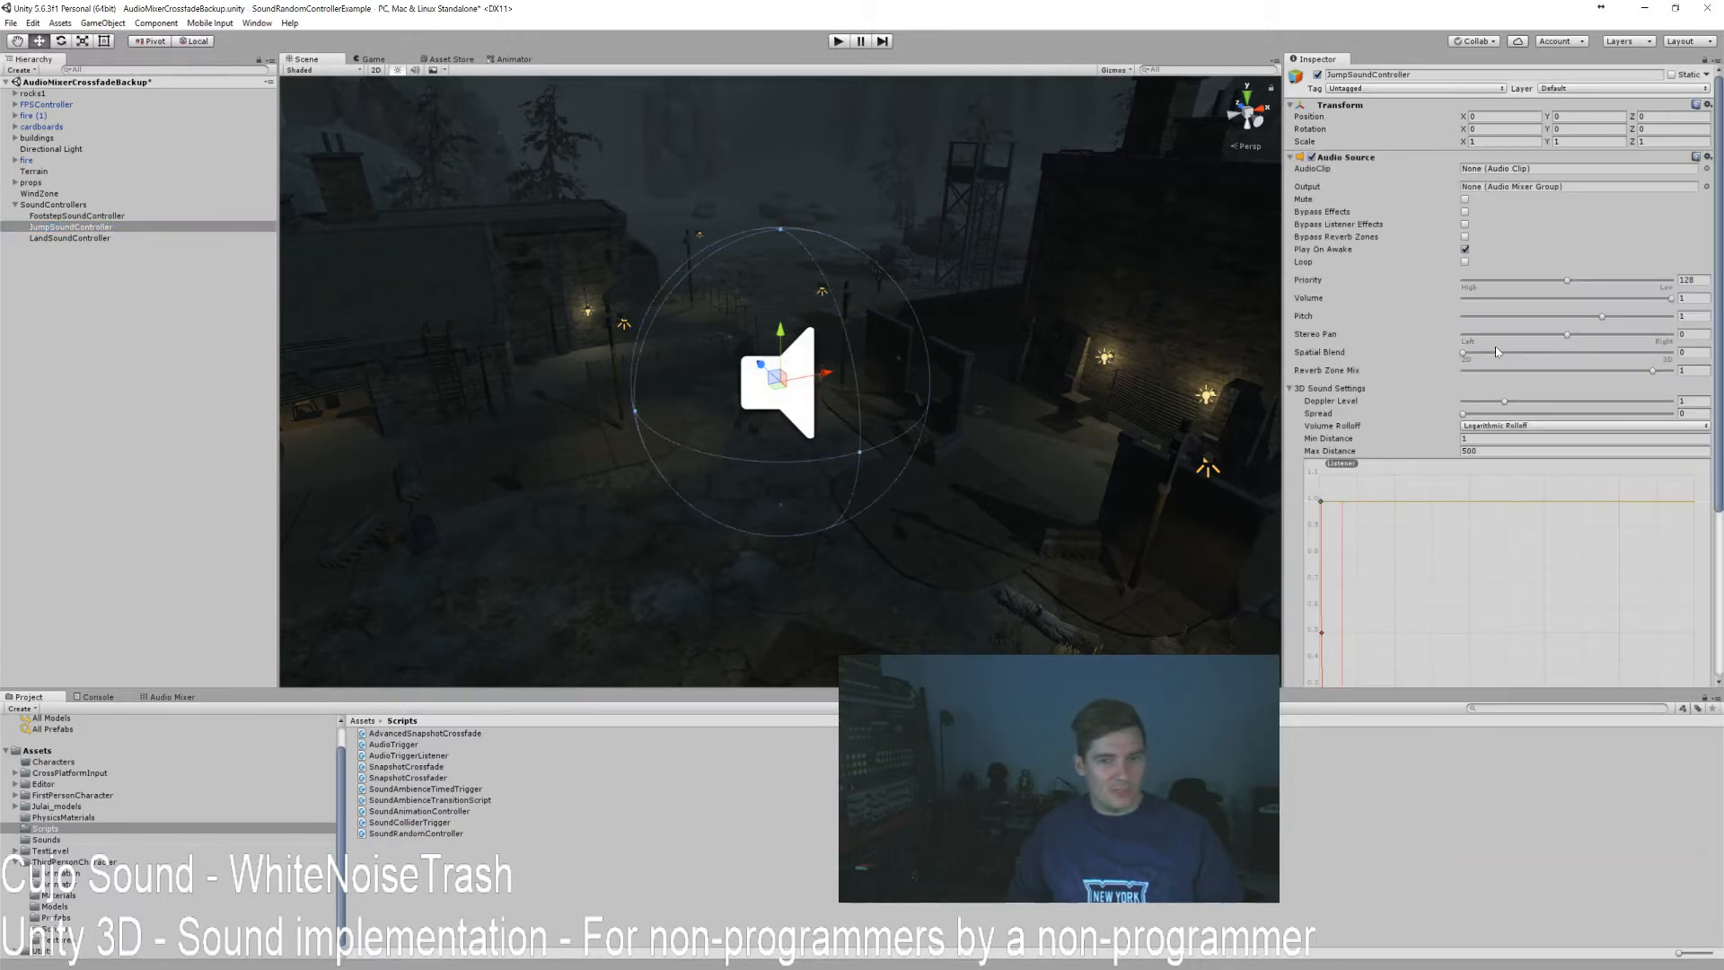
pyautogui.click(70, 238)
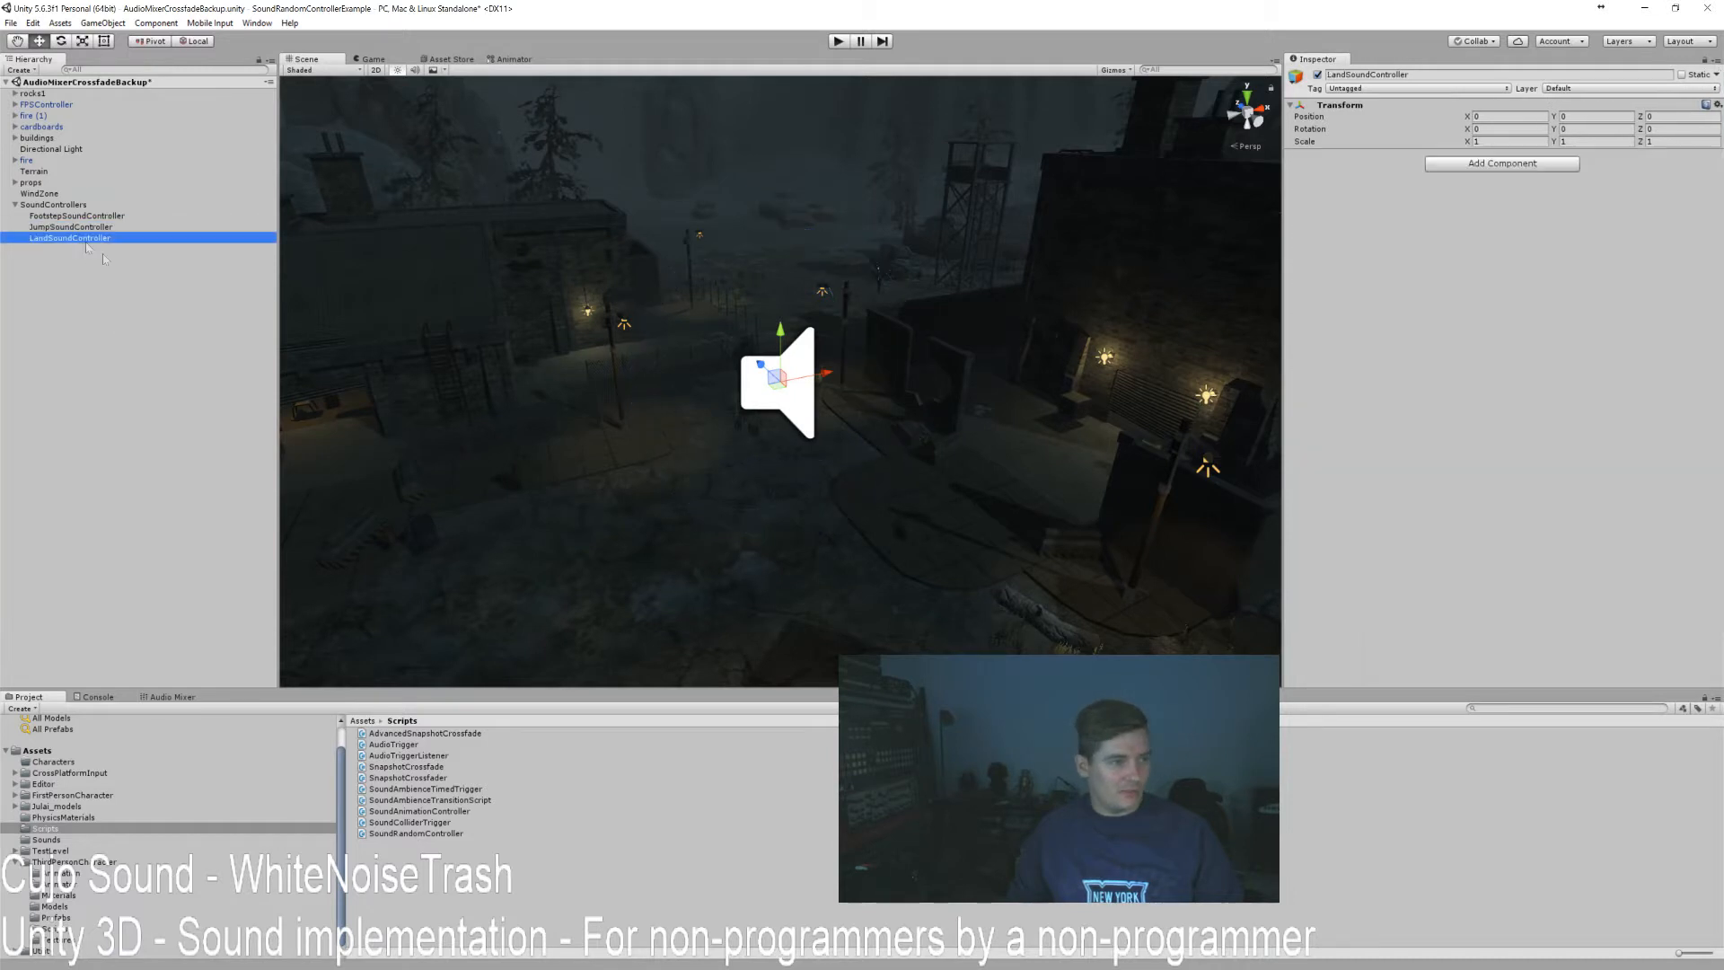
pyautogui.moveTo(427, 834); pyautogui.dragTo(1584, 339)
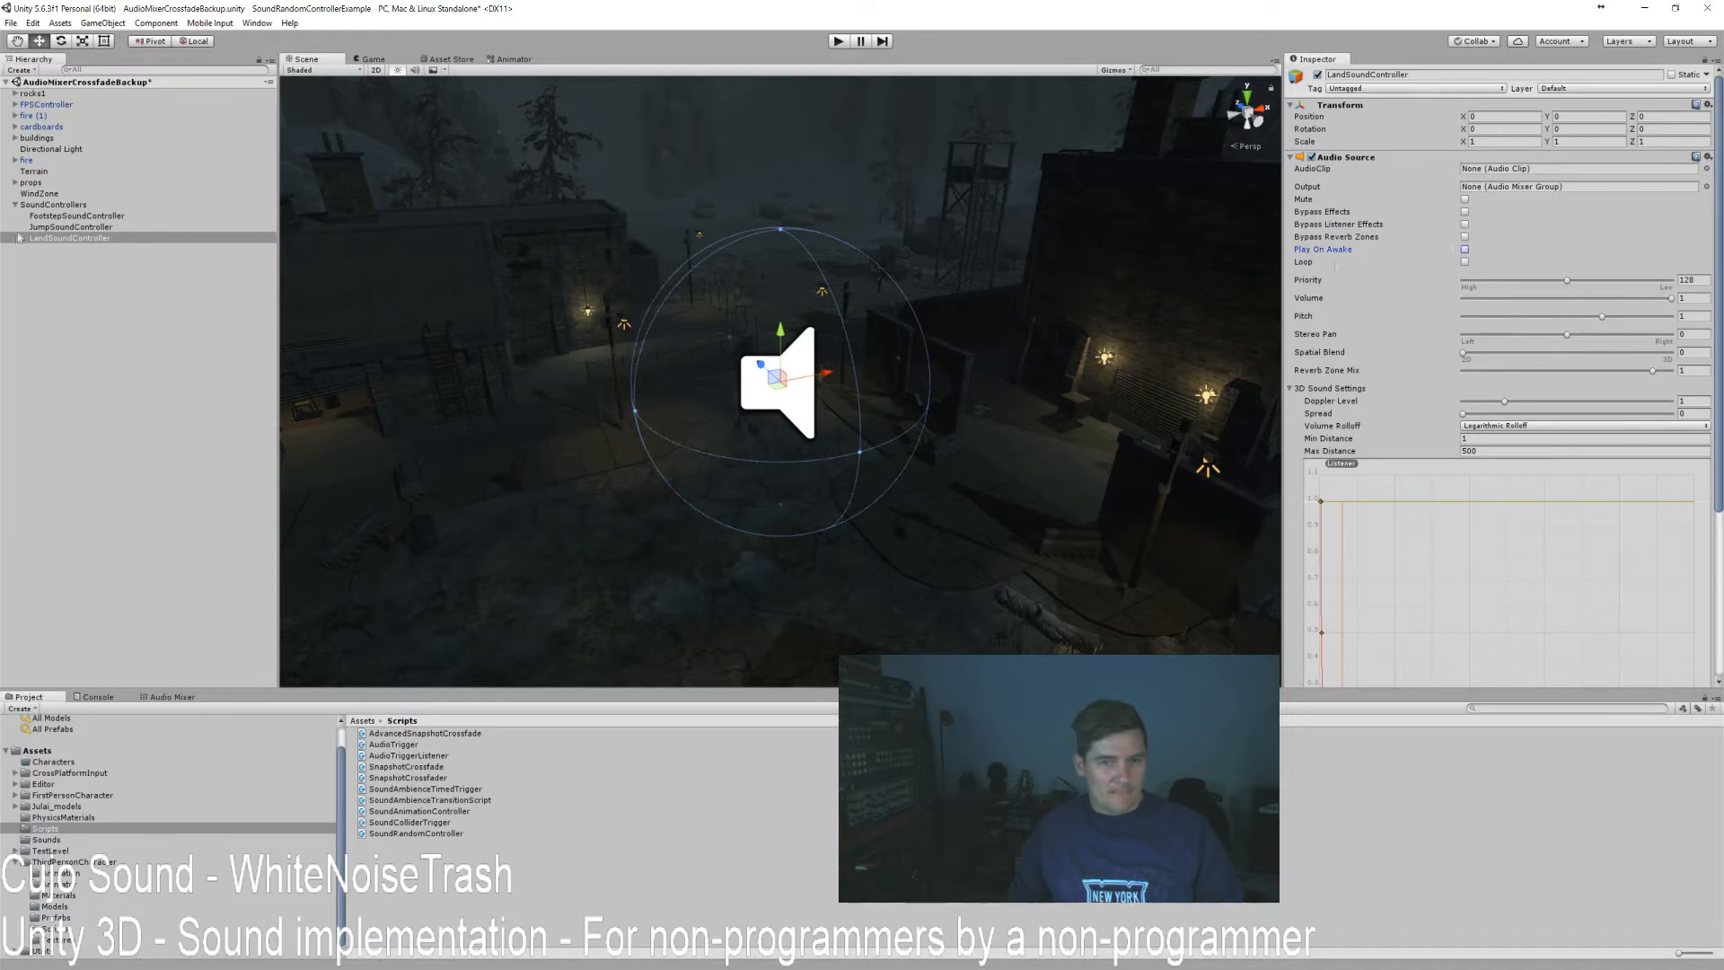
pyautogui.click(70, 227)
pyautogui.click(1466, 250)
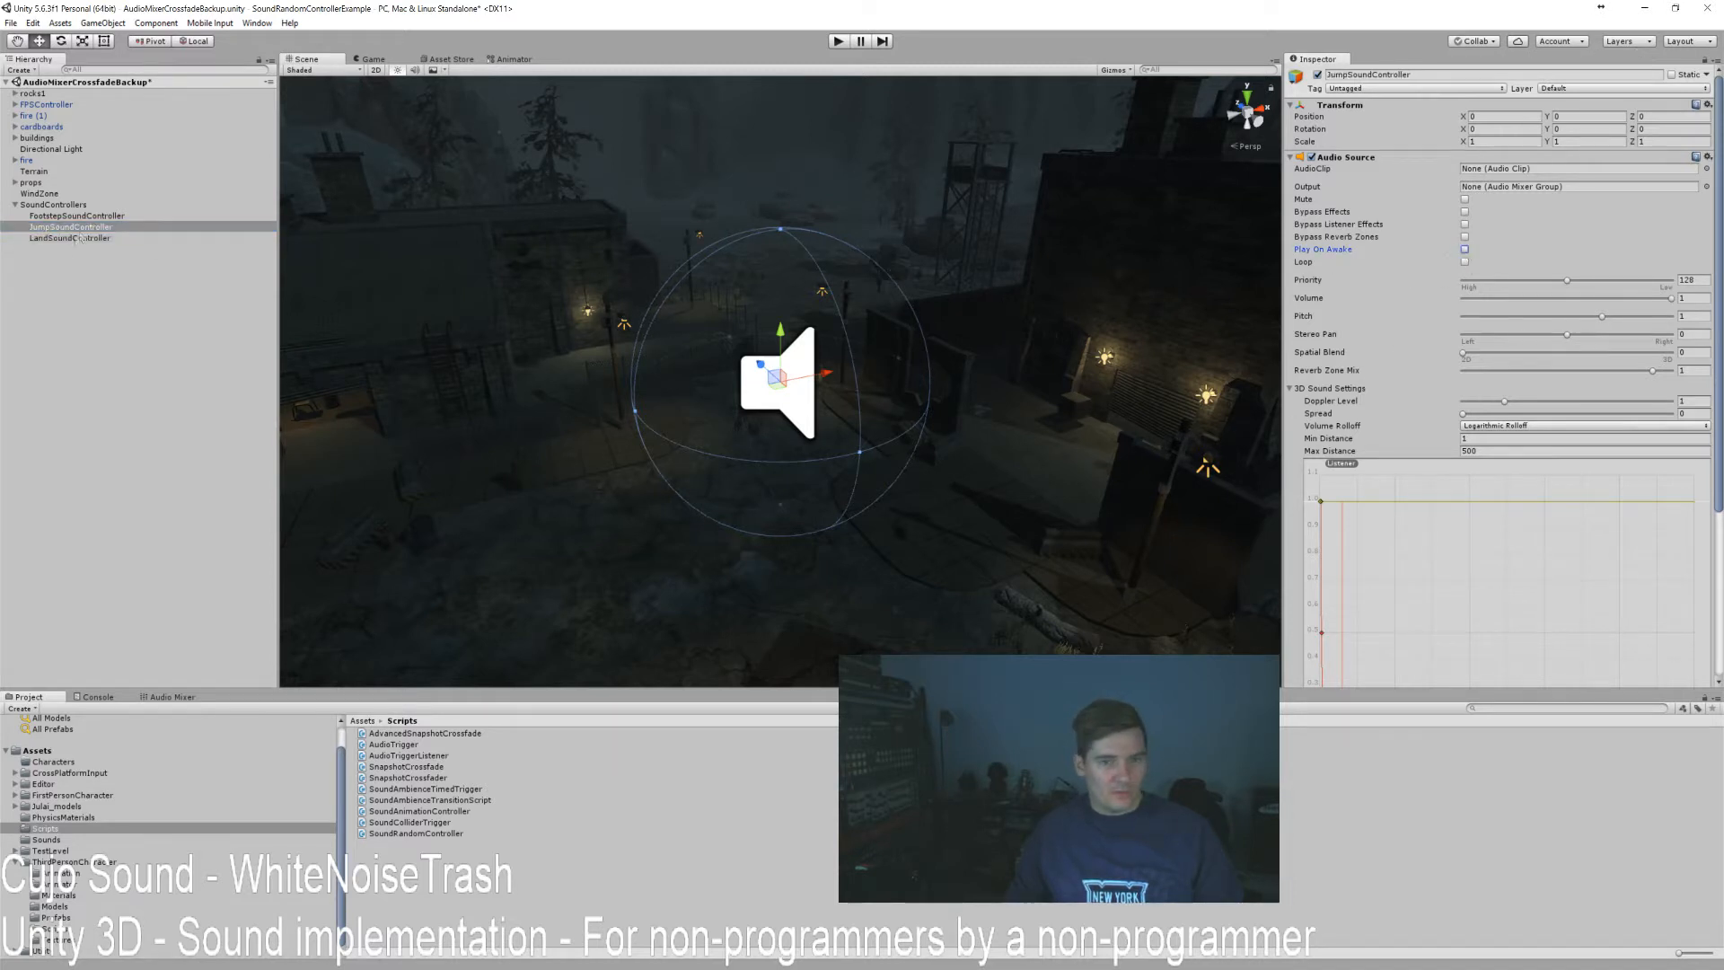
# Find the footstep clips in the Sounds folder and view the import settings of Step1.
pyautogui.click(77, 215)
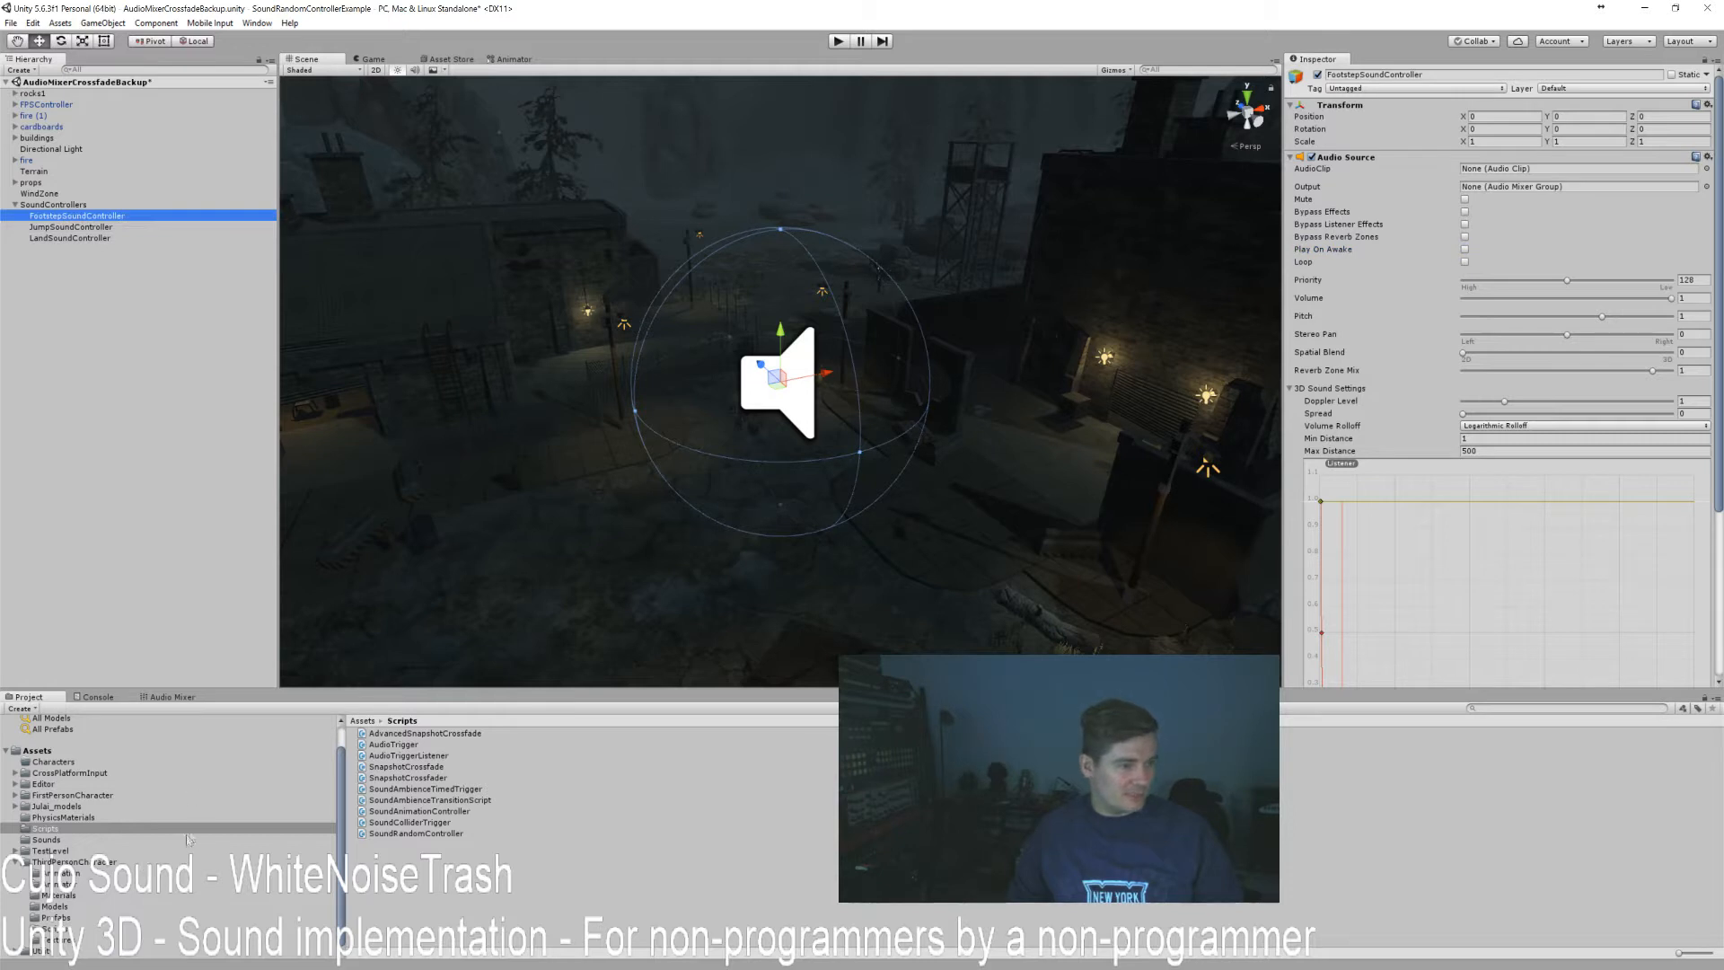
pyautogui.click(45, 840)
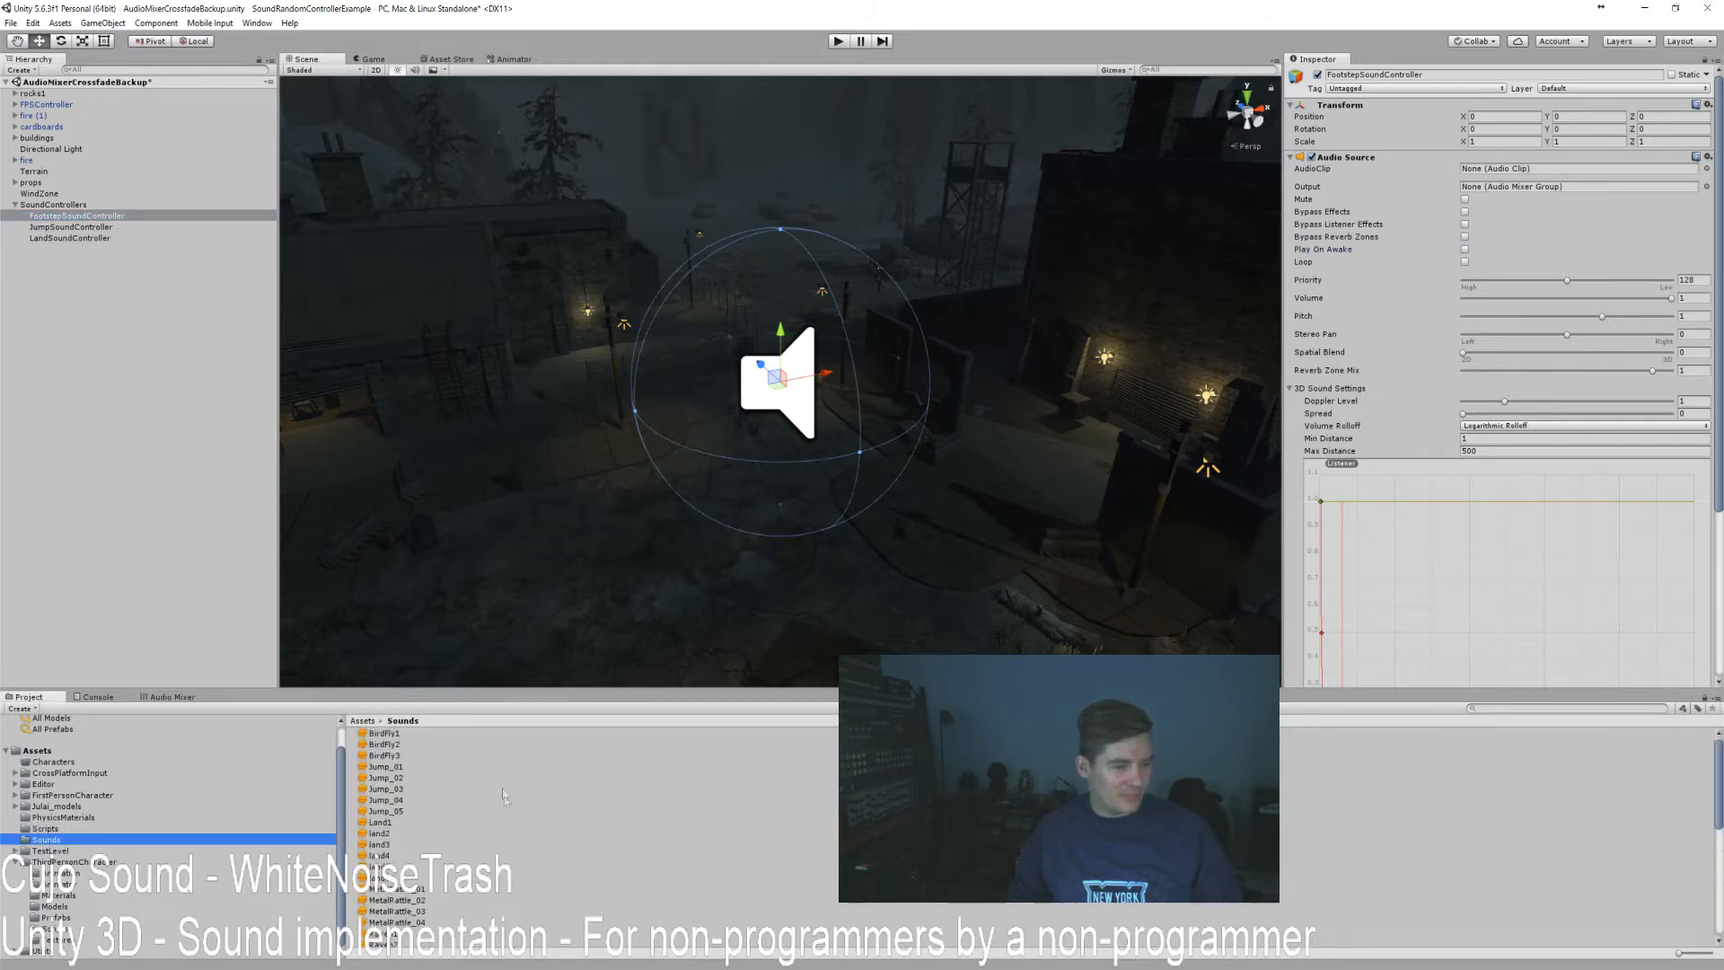
pyautogui.scroll(-5, 502, 754)
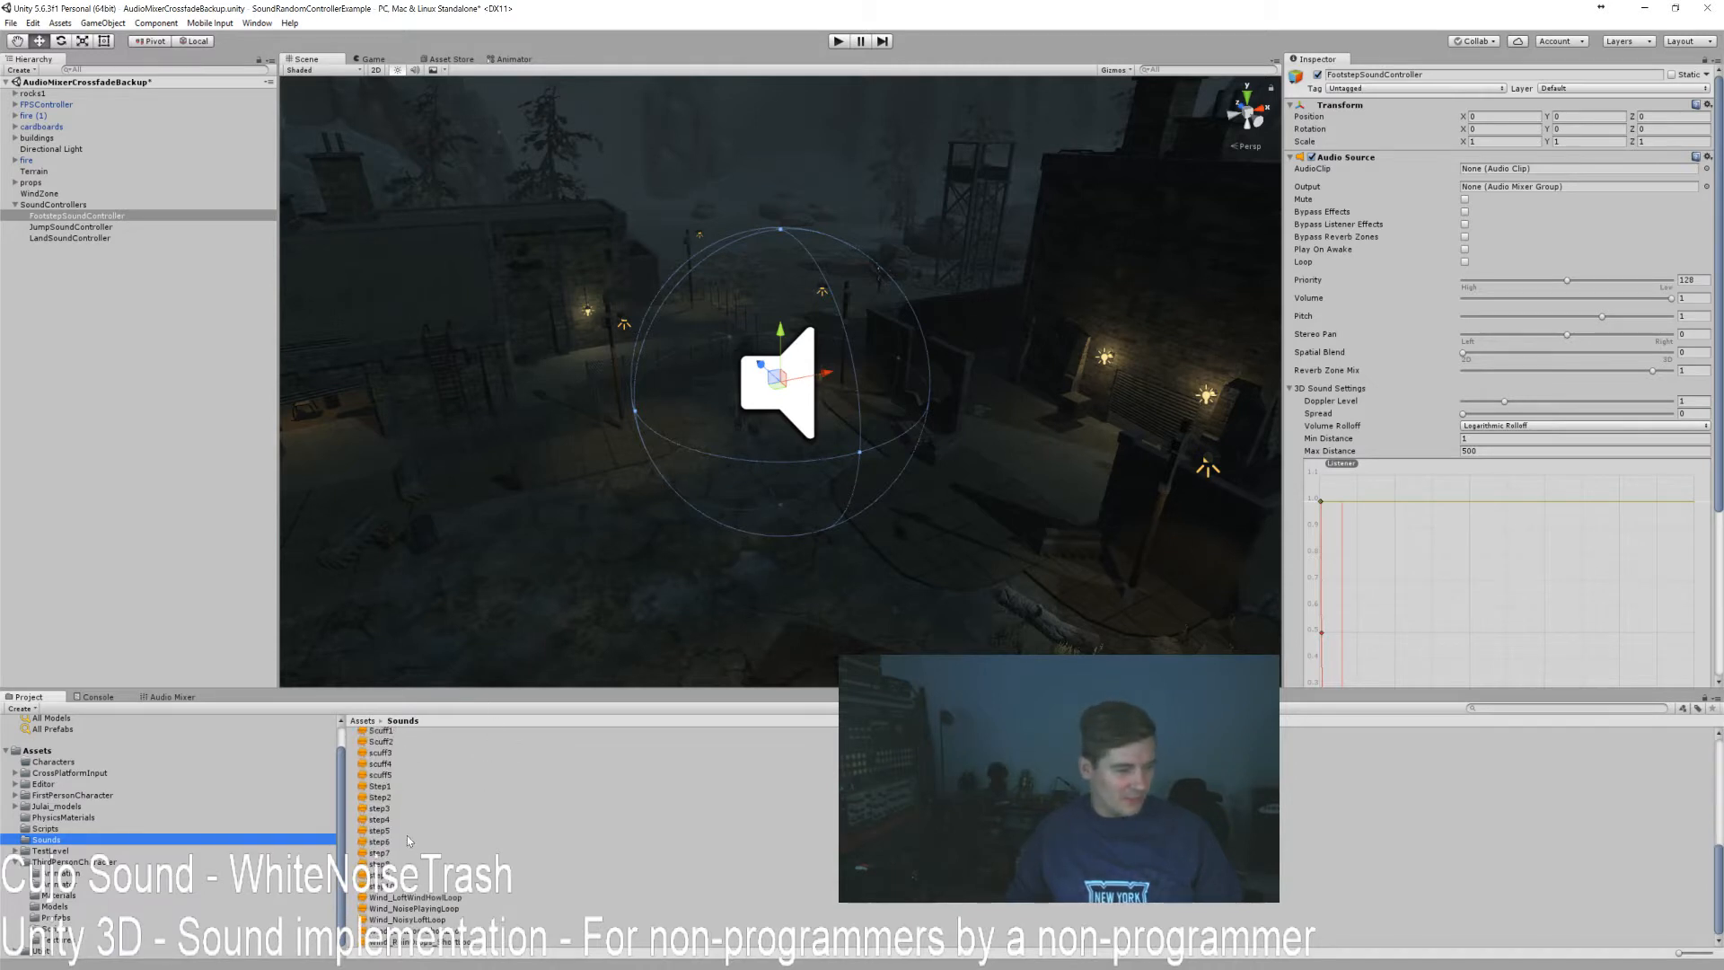
pyautogui.click(384, 788)
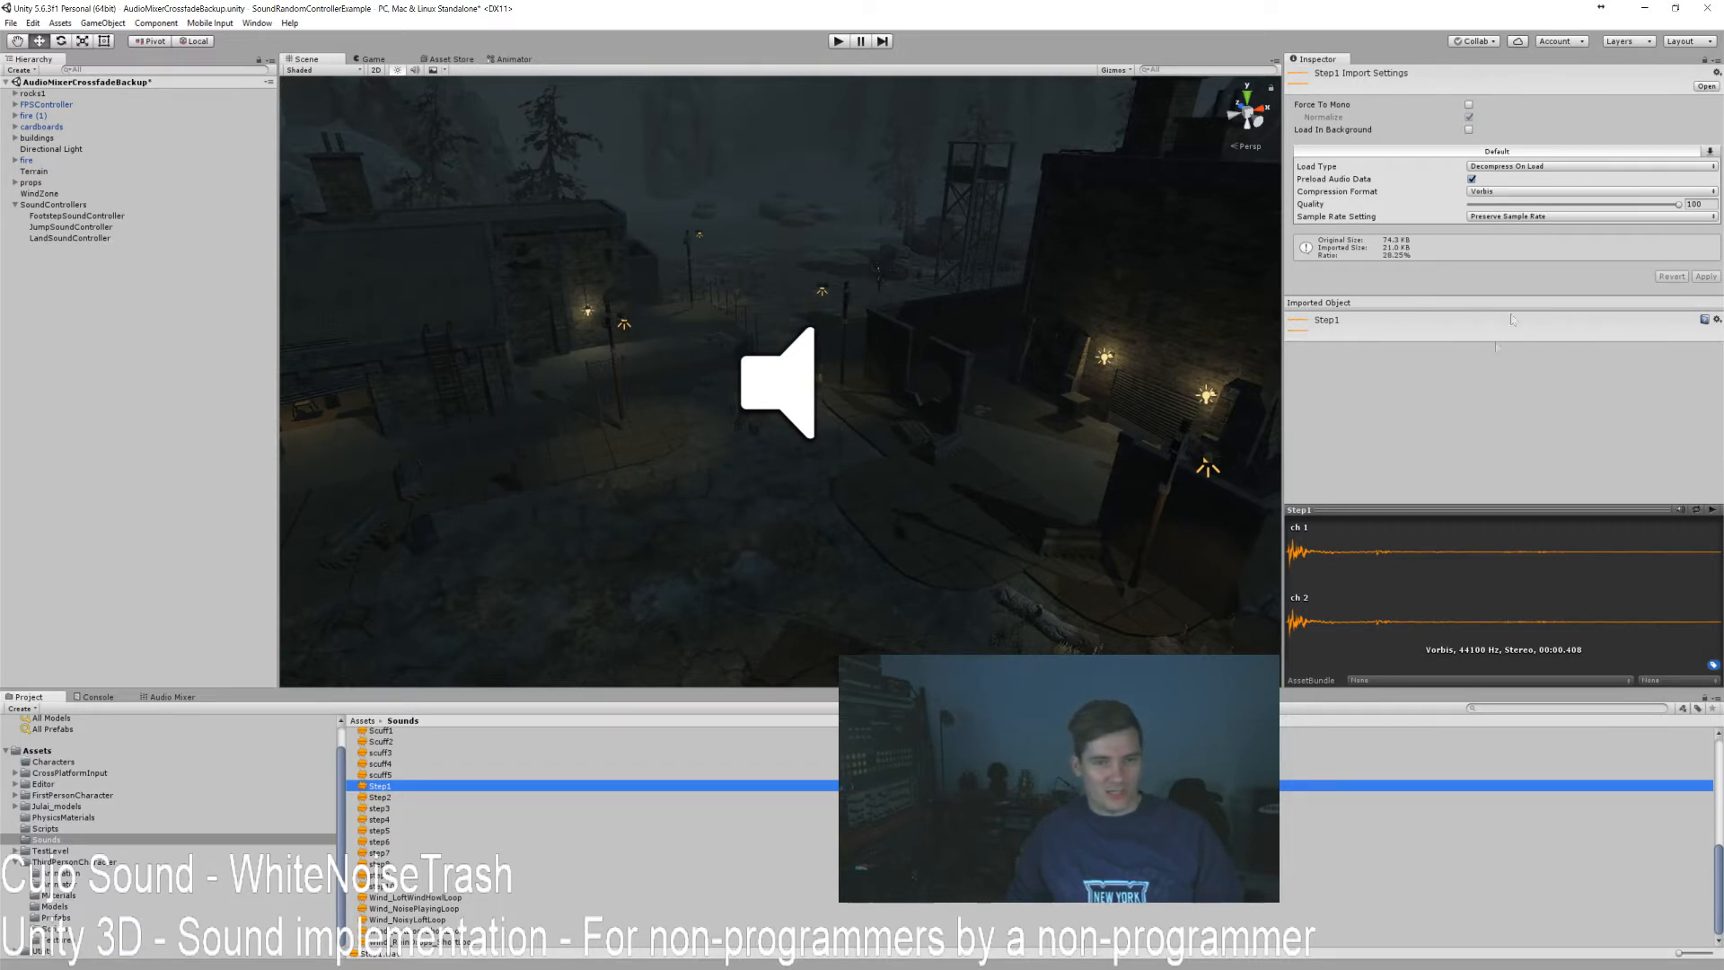
# Add a second Inspector, dock it between the Scene view and the original Inspector, and widen it.
pyautogui.click(1714, 63)
pyautogui.moveTo(1672, 167)
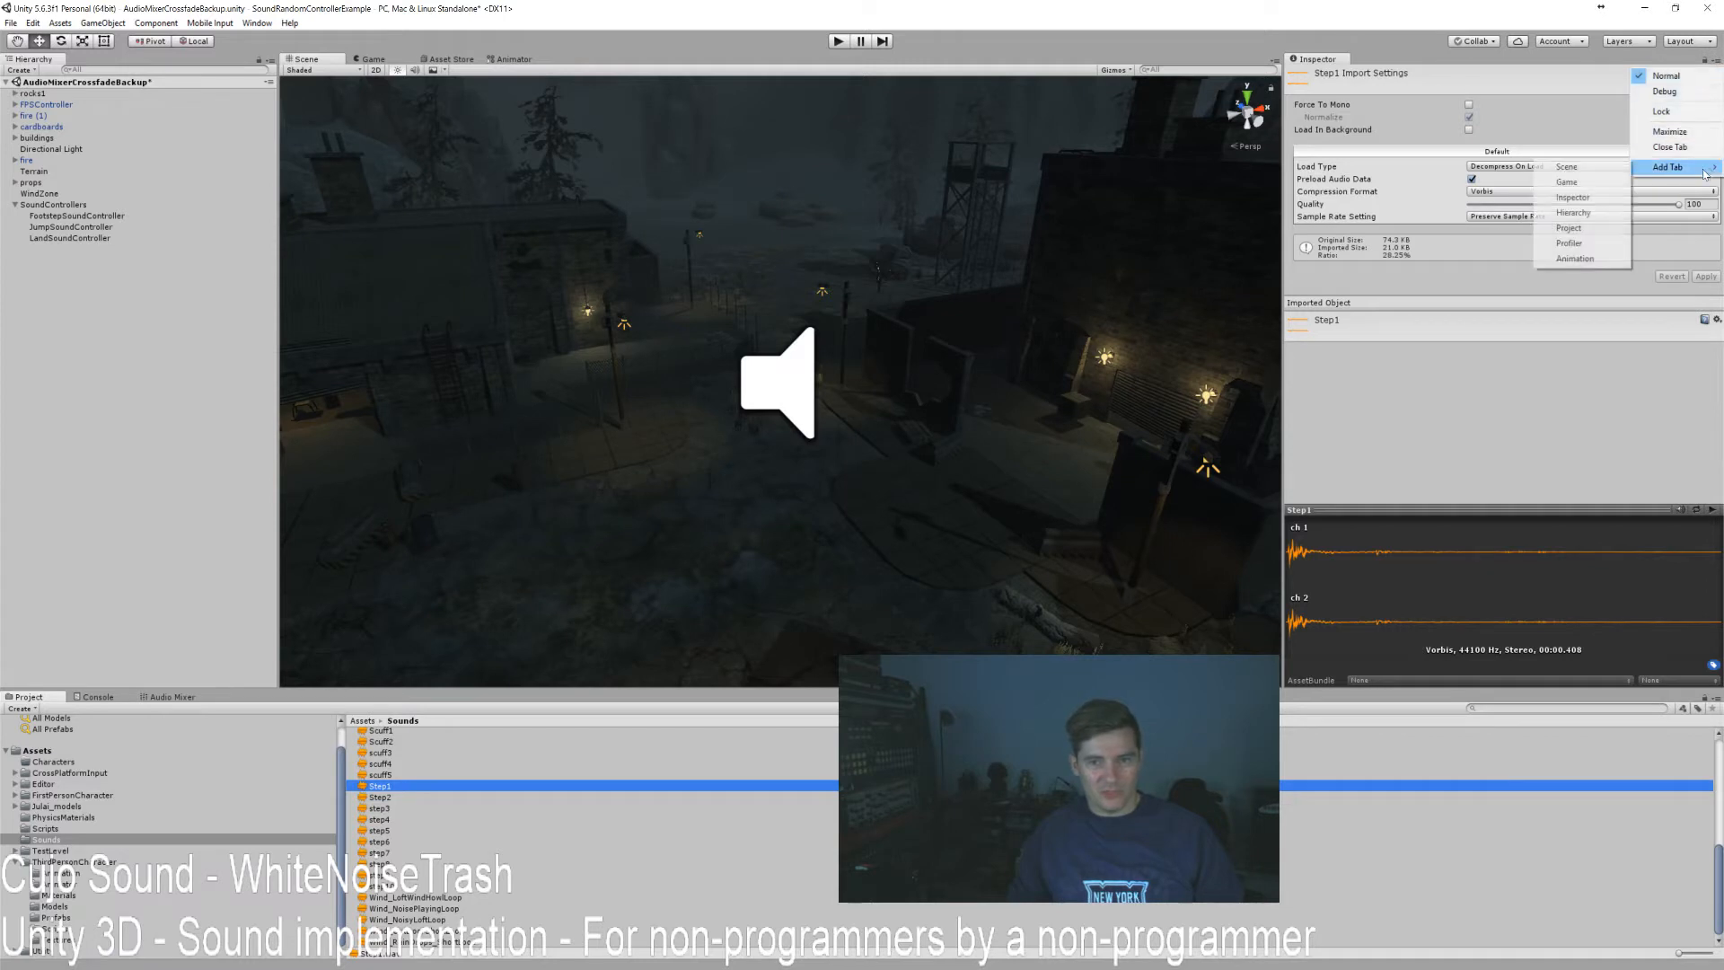
pyautogui.click(1572, 197)
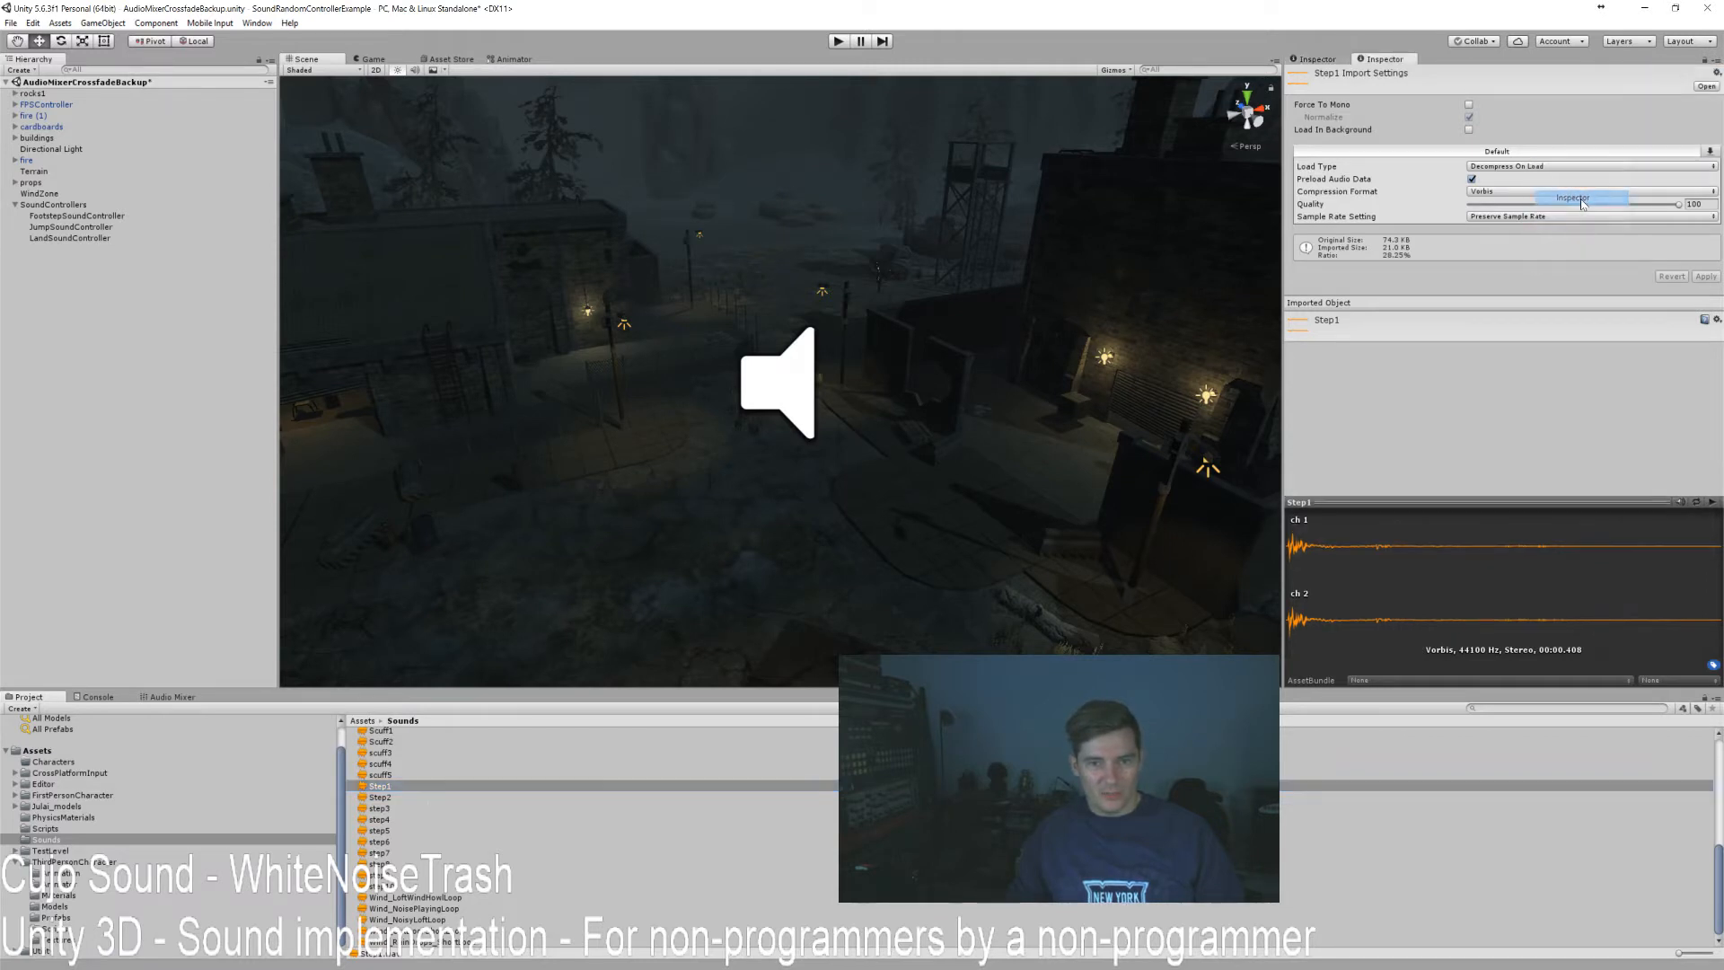
pyautogui.moveTo(1385, 59); pyautogui.dragTo(1207, 325)
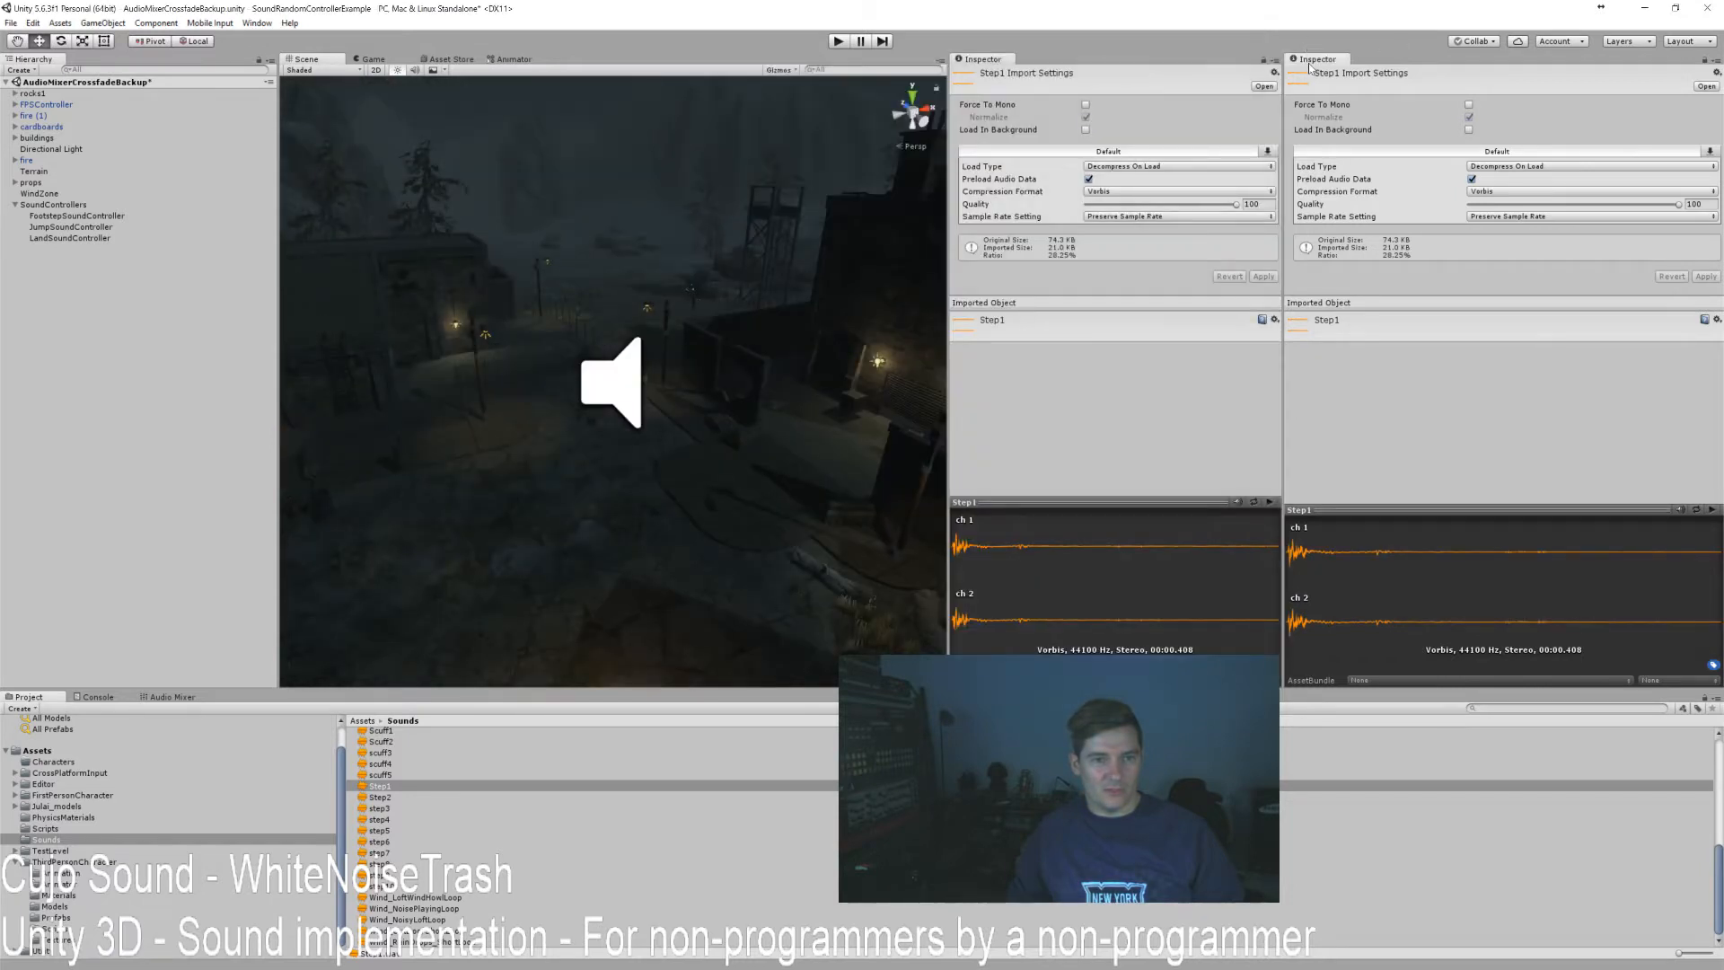
pyautogui.moveTo(1286, 74); pyautogui.dragTo(1466, 74)
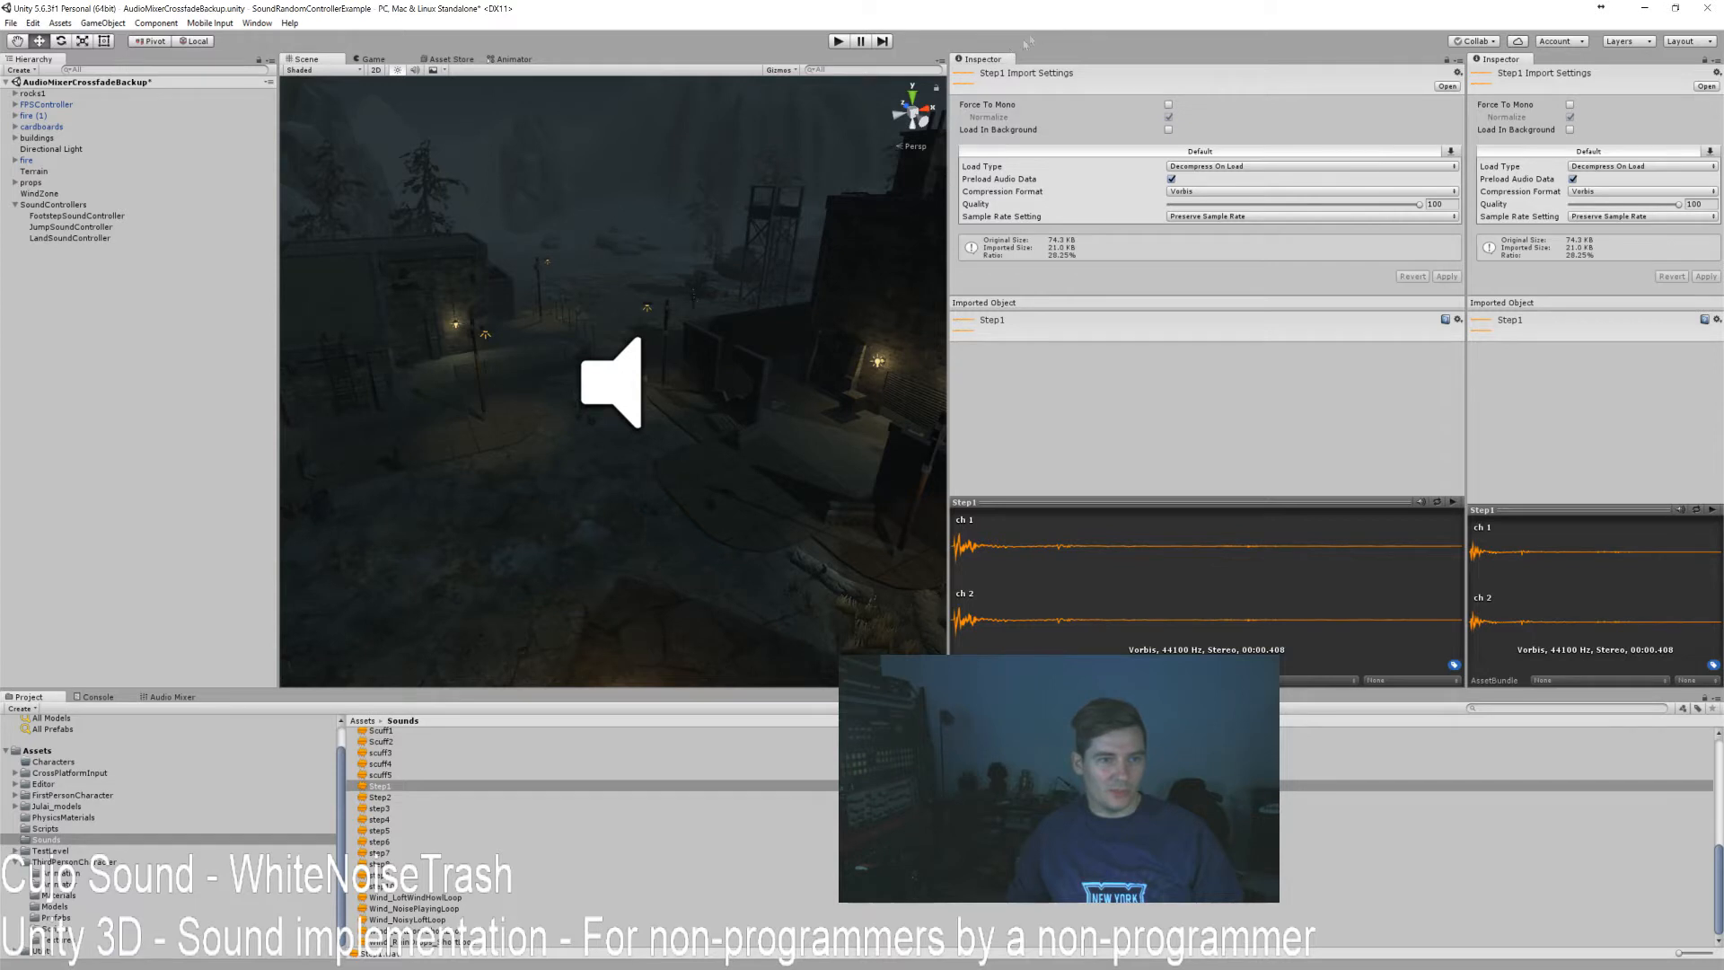
# Enlarge the Scene view, give the two Inspectors similar widths, and collapse the buildings group in the Hierarchy.
pyautogui.click(840, 460)
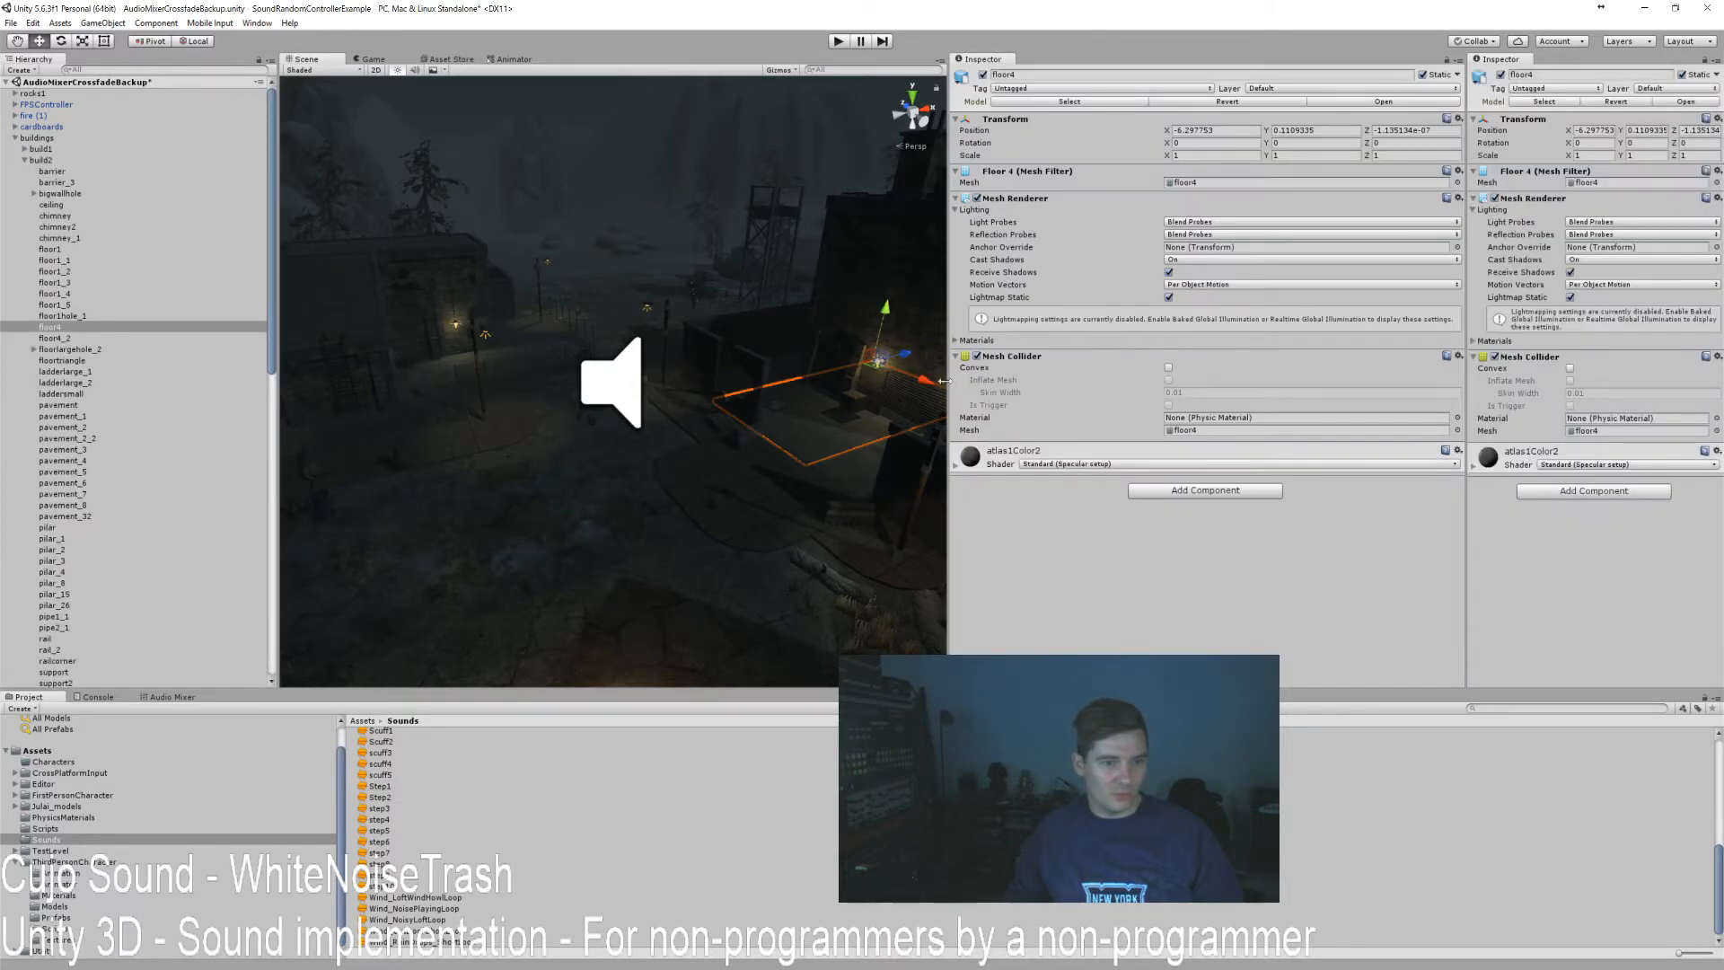
pyautogui.moveTo(949, 377); pyautogui.dragTo(1186, 359)
pyautogui.moveTo(1470, 251); pyautogui.dragTo(1145, 283)
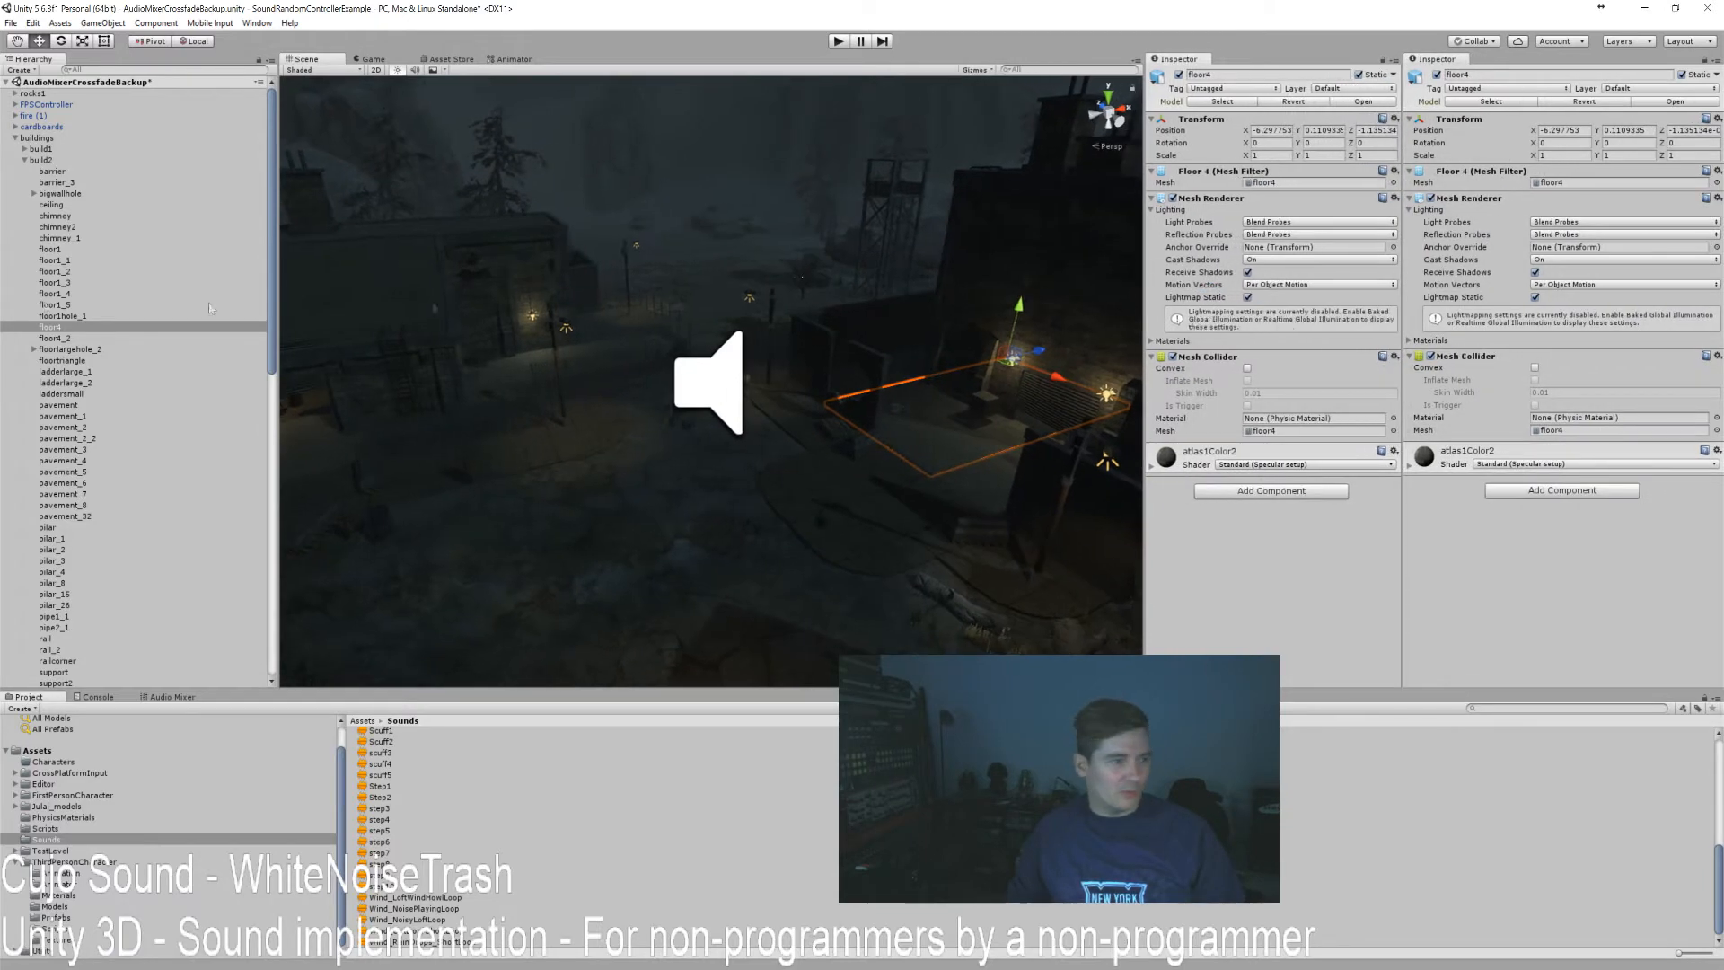
pyautogui.click(14, 137)
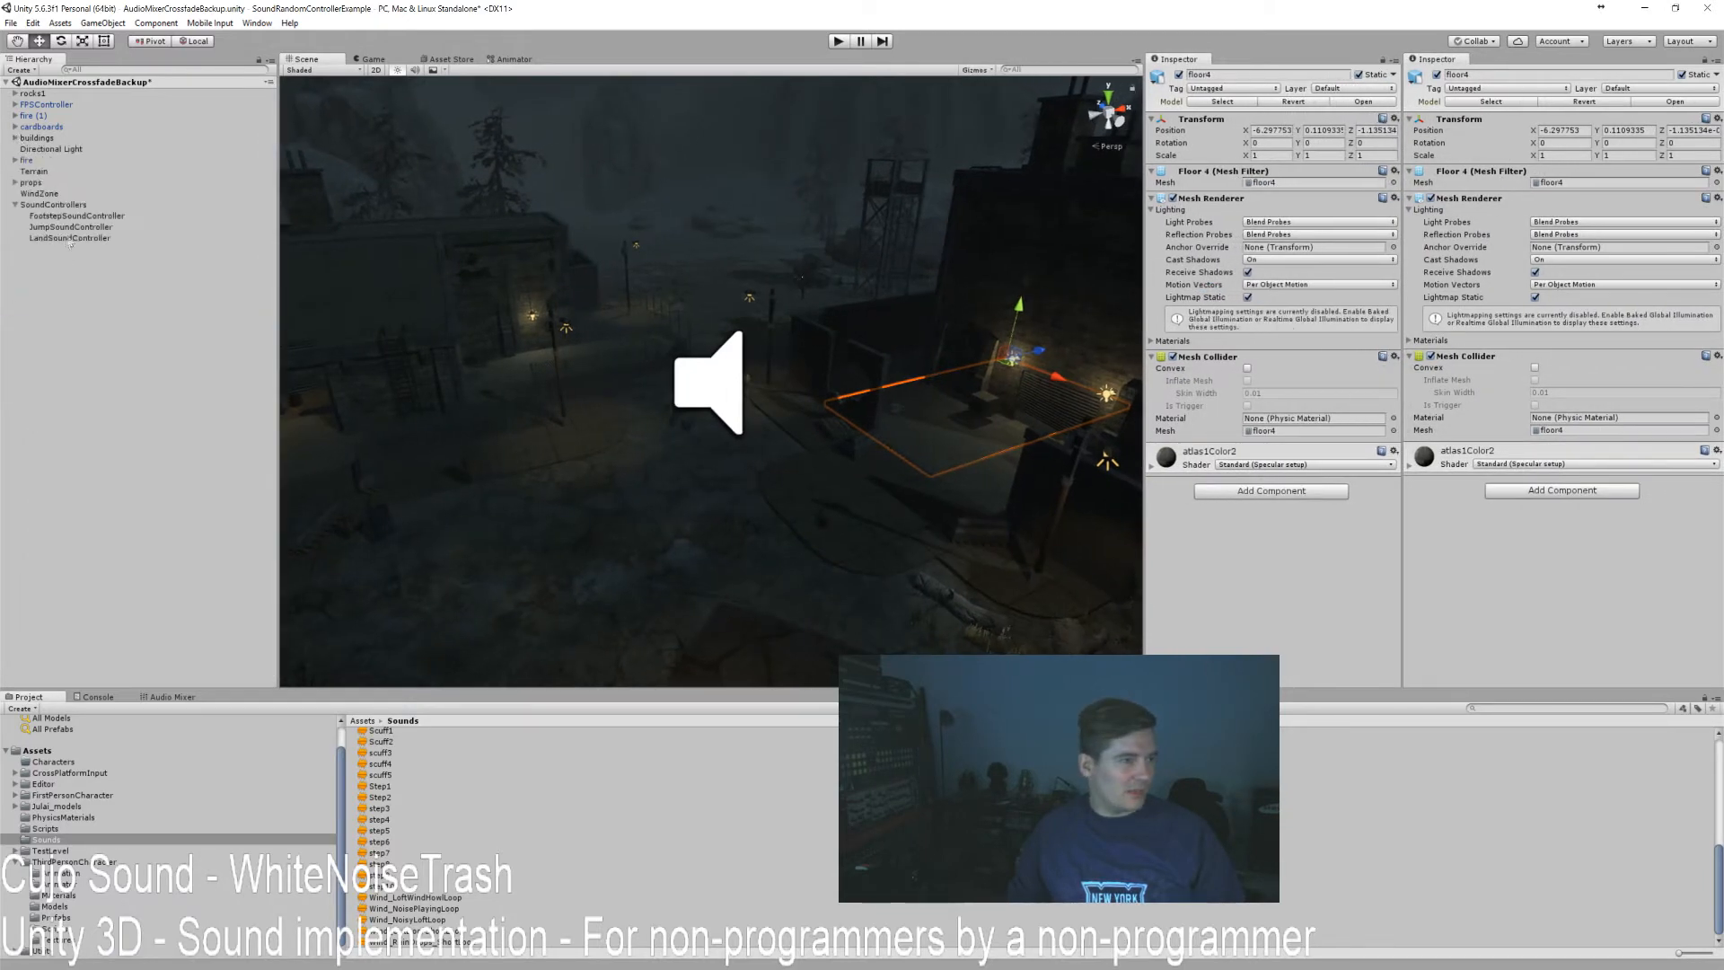
# Lock the second Inspector on FootstepSoundController and bring its Sound Random Controller settings into view.
pyautogui.click(75, 217)
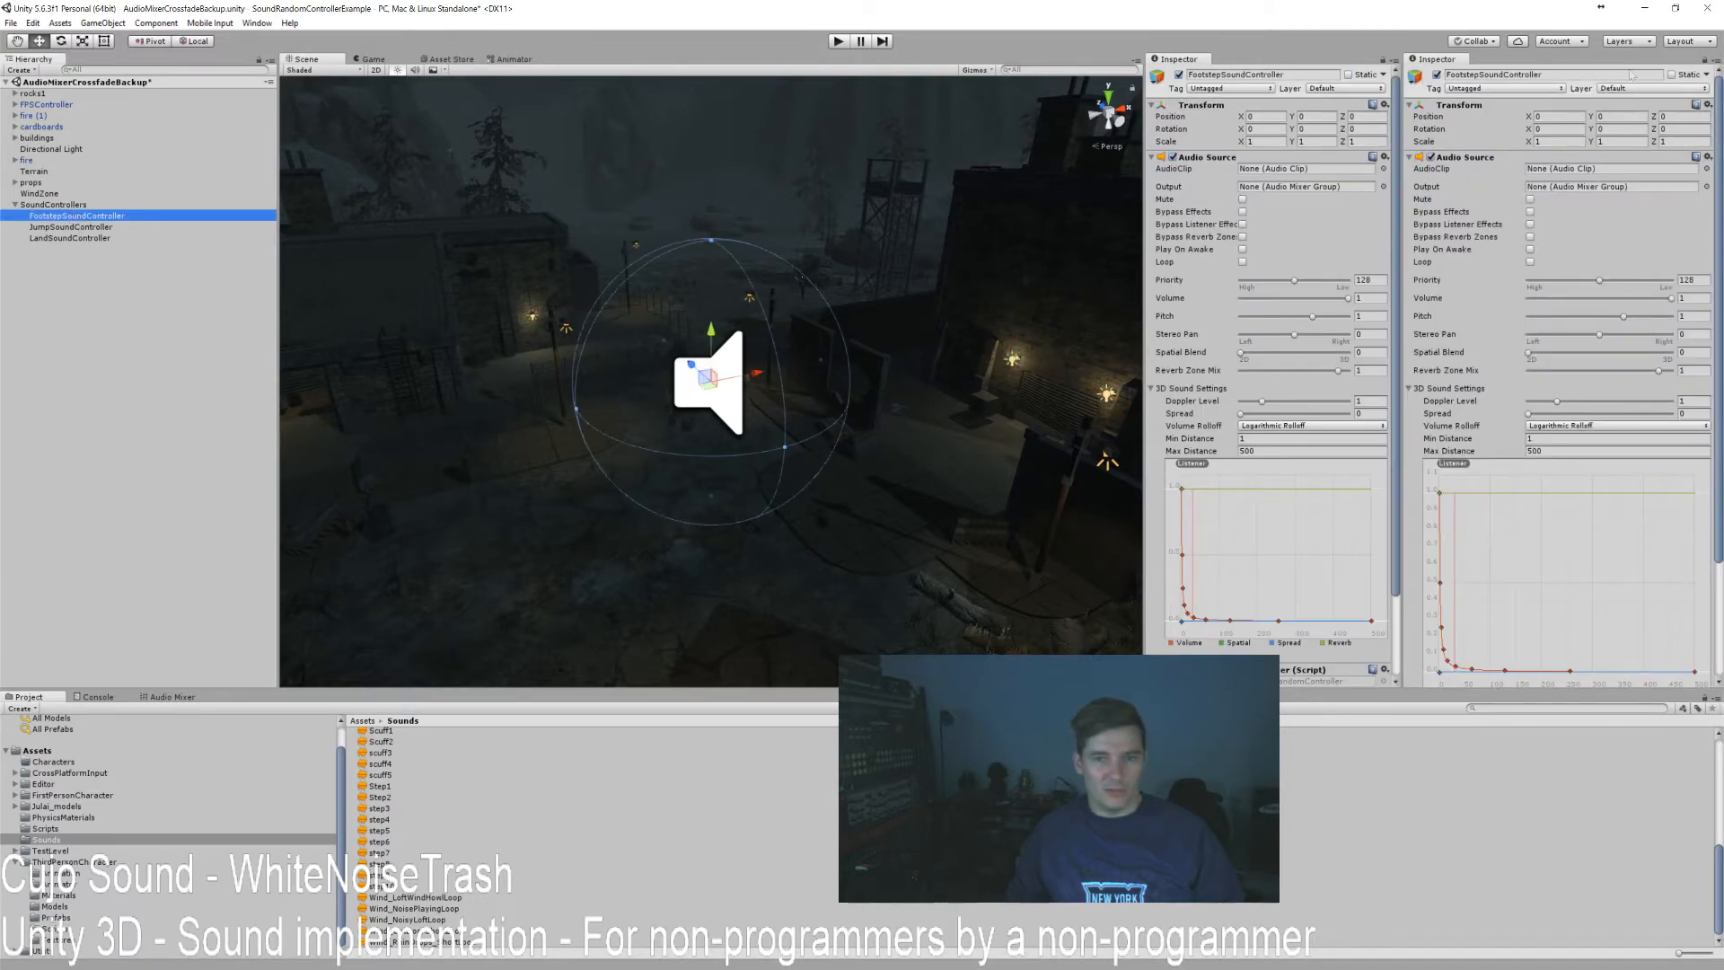
pyautogui.click(1705, 62)
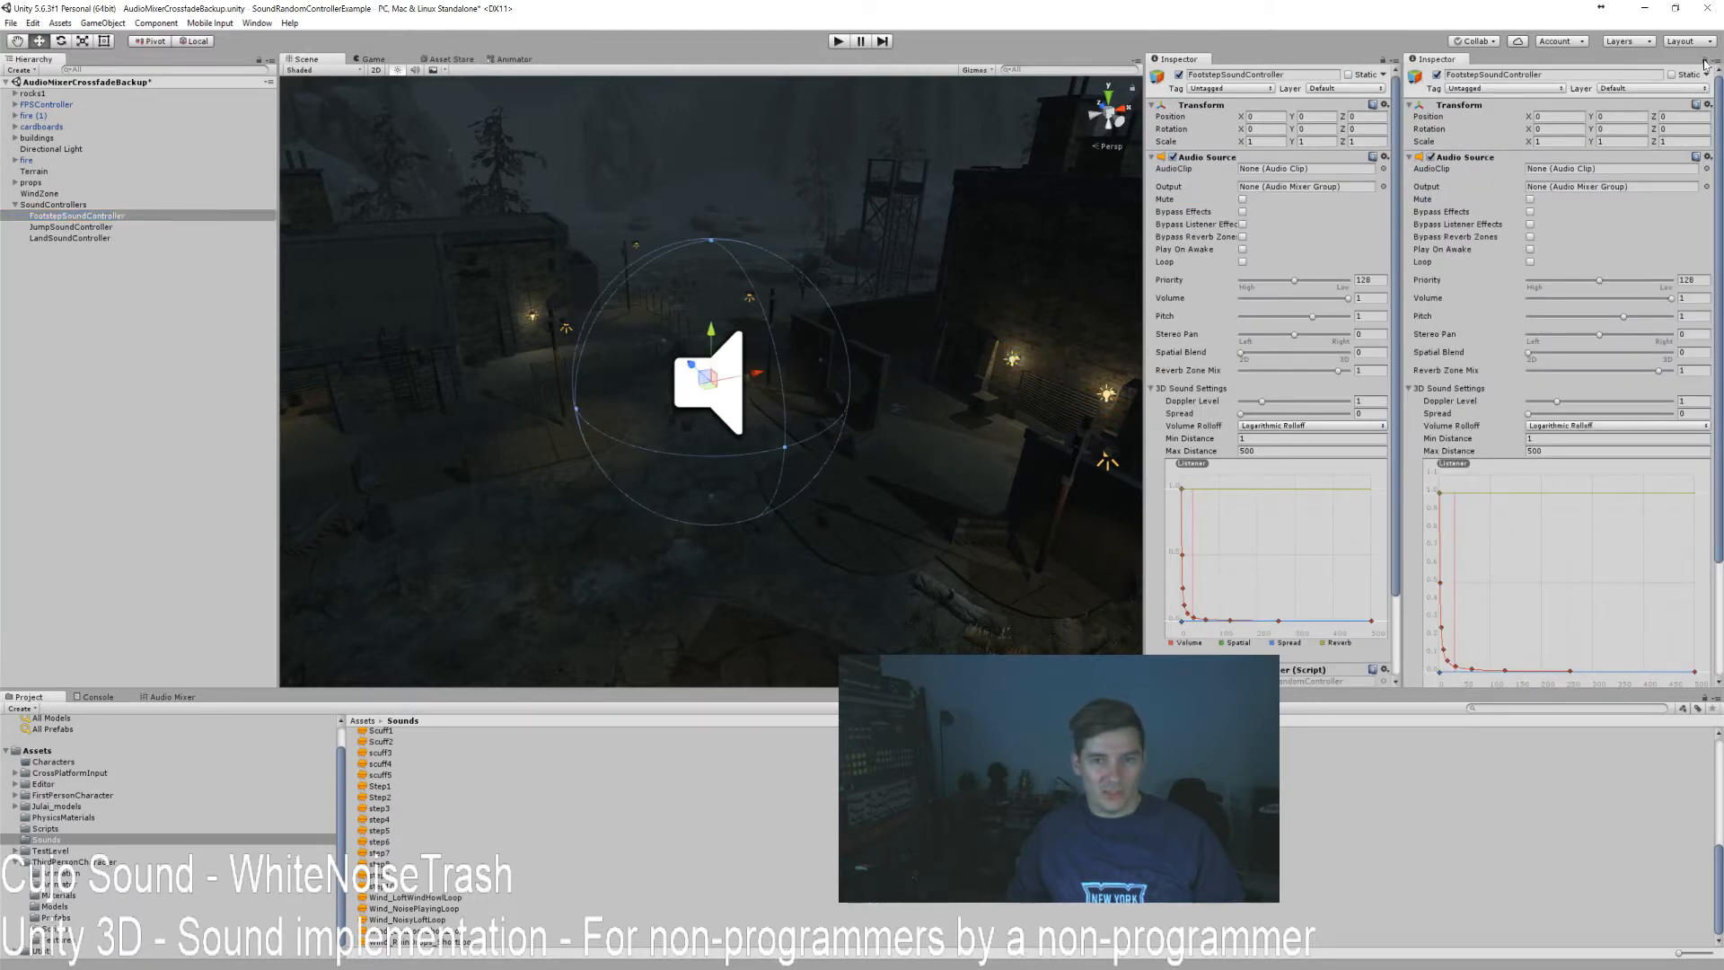
pyautogui.scroll(-3, 1690, 295)
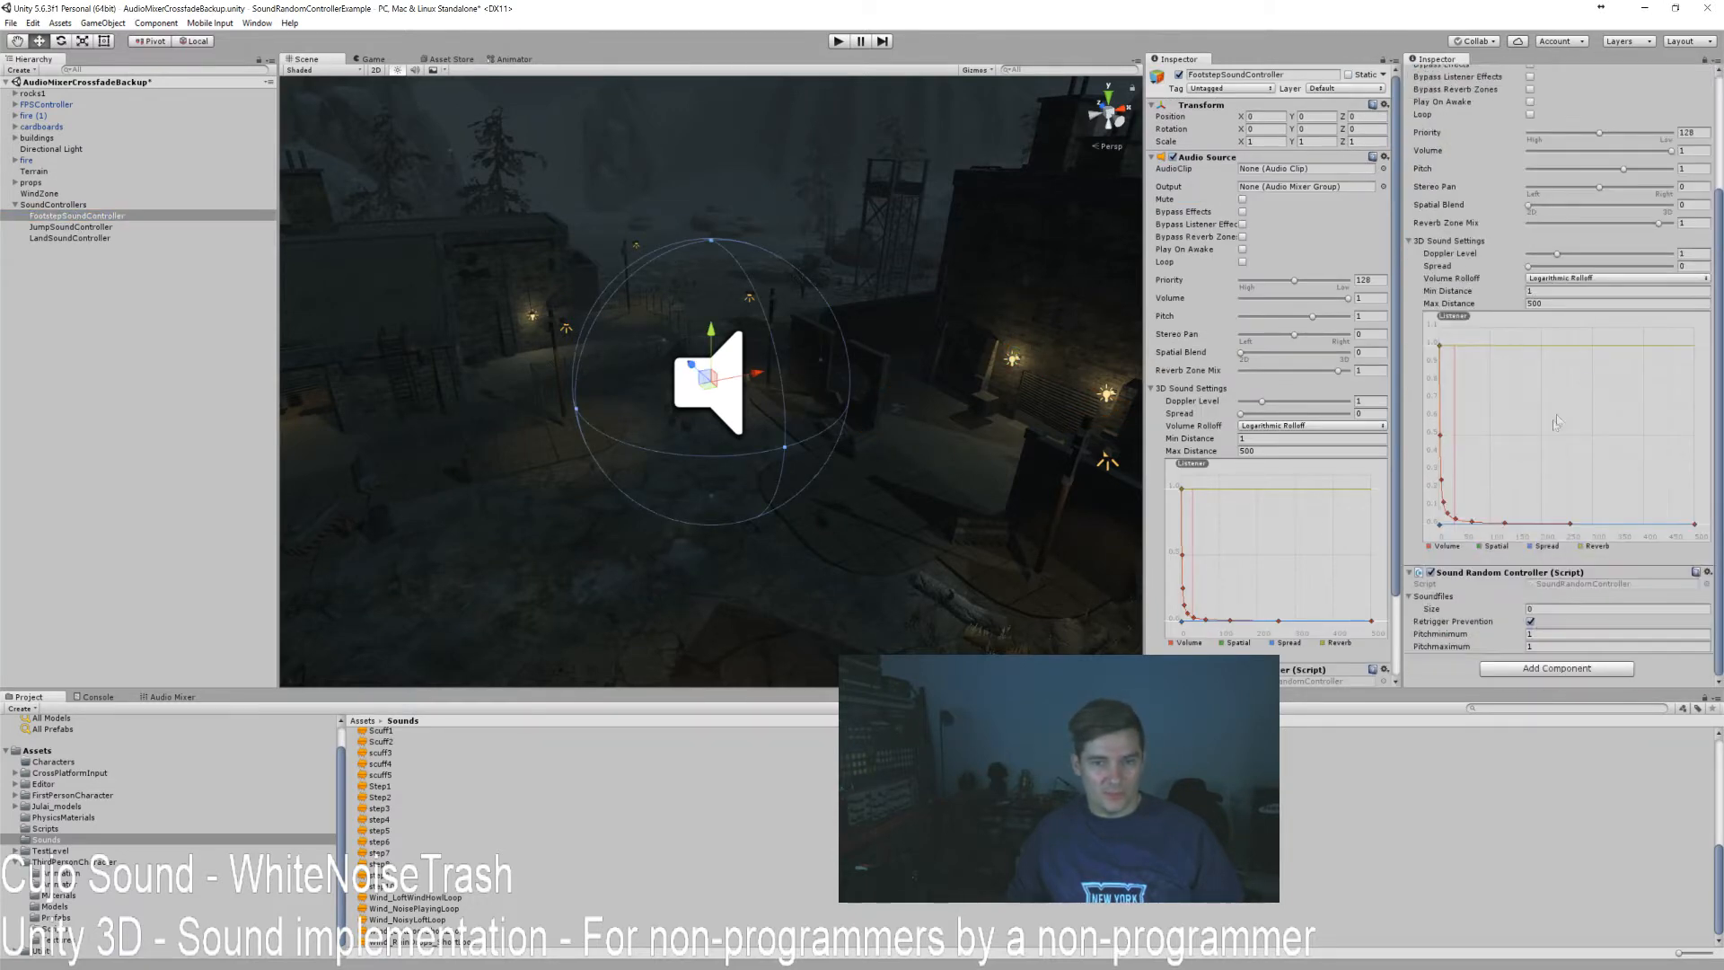
# View the import settings of several step and scuff clips, ending with scuff4, while the second Inspector stays locked.
pyautogui.click(396, 819)
pyautogui.click(395, 864)
pyautogui.click(395, 819)
pyautogui.click(396, 787)
pyautogui.click(386, 763)
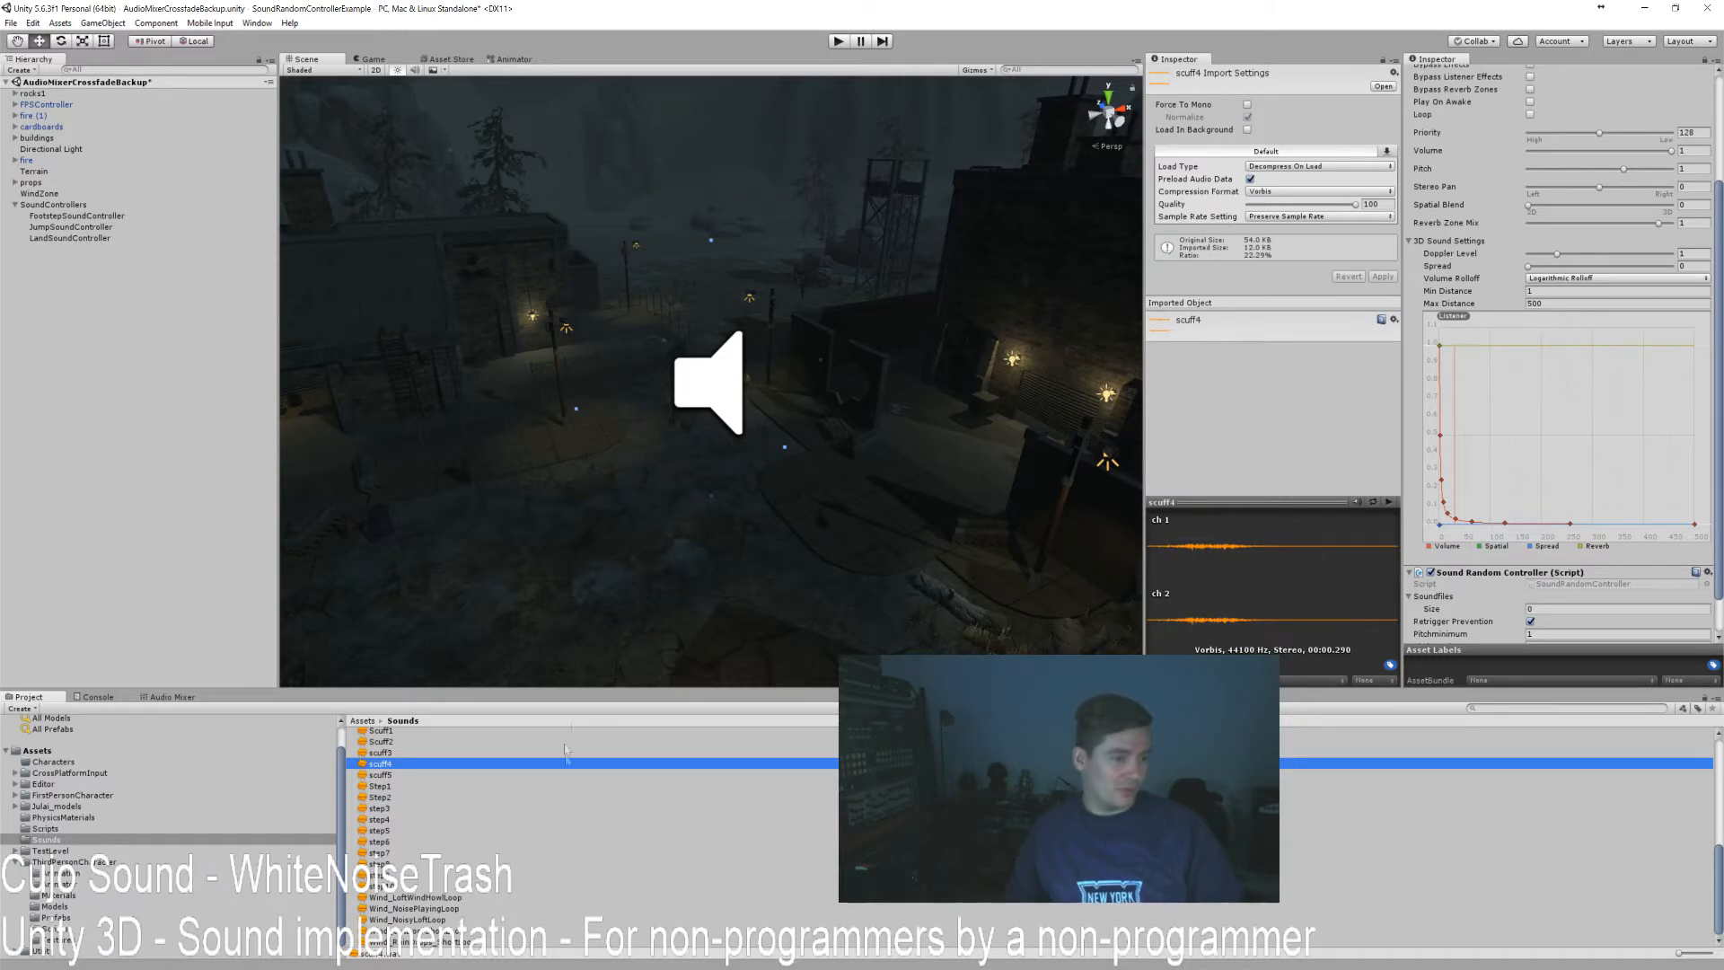
# Add the clips Step1 through step10 to FootstepSoundController's Soundfiles and set Pitchminimum to 0.9 and Pitchmaximum to 1.1.
pyautogui.scroll(-3, 1622, 392)
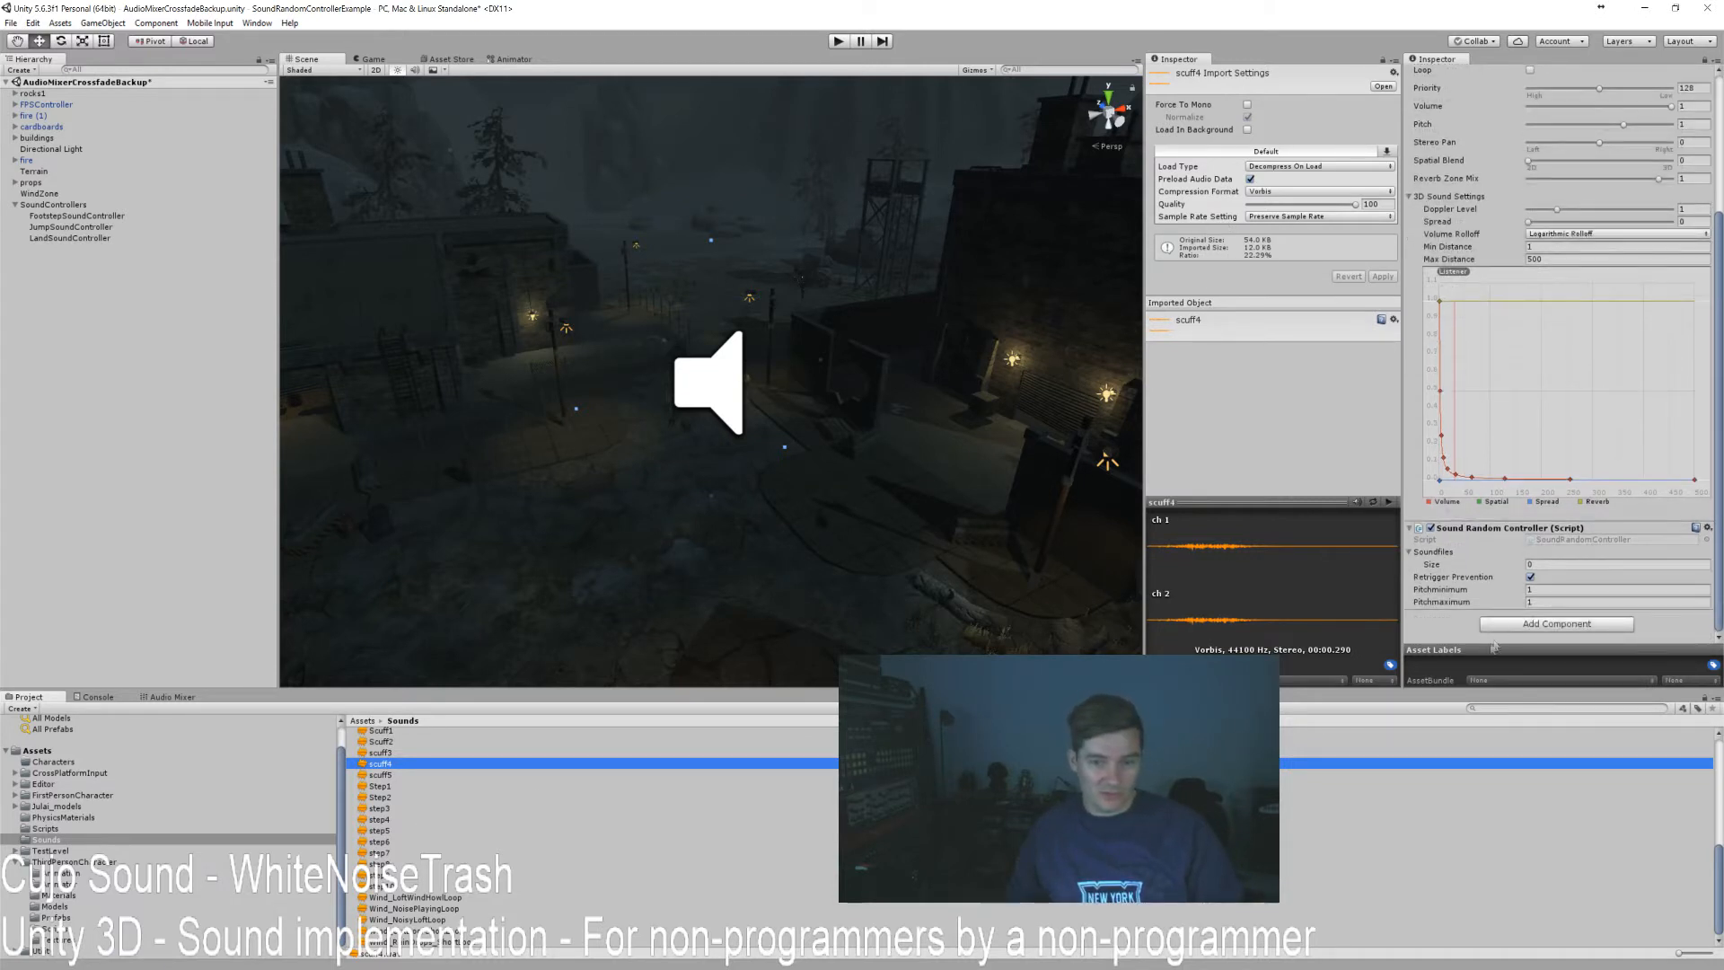
pyautogui.click(382, 787)
pyautogui.keyDown('shift'); pyautogui.click(384, 886); pyautogui.keyUp('shift')
pyautogui.moveTo(384, 786); pyautogui.dragTo(1437, 557)
pyautogui.scroll(-3, 1633, 501)
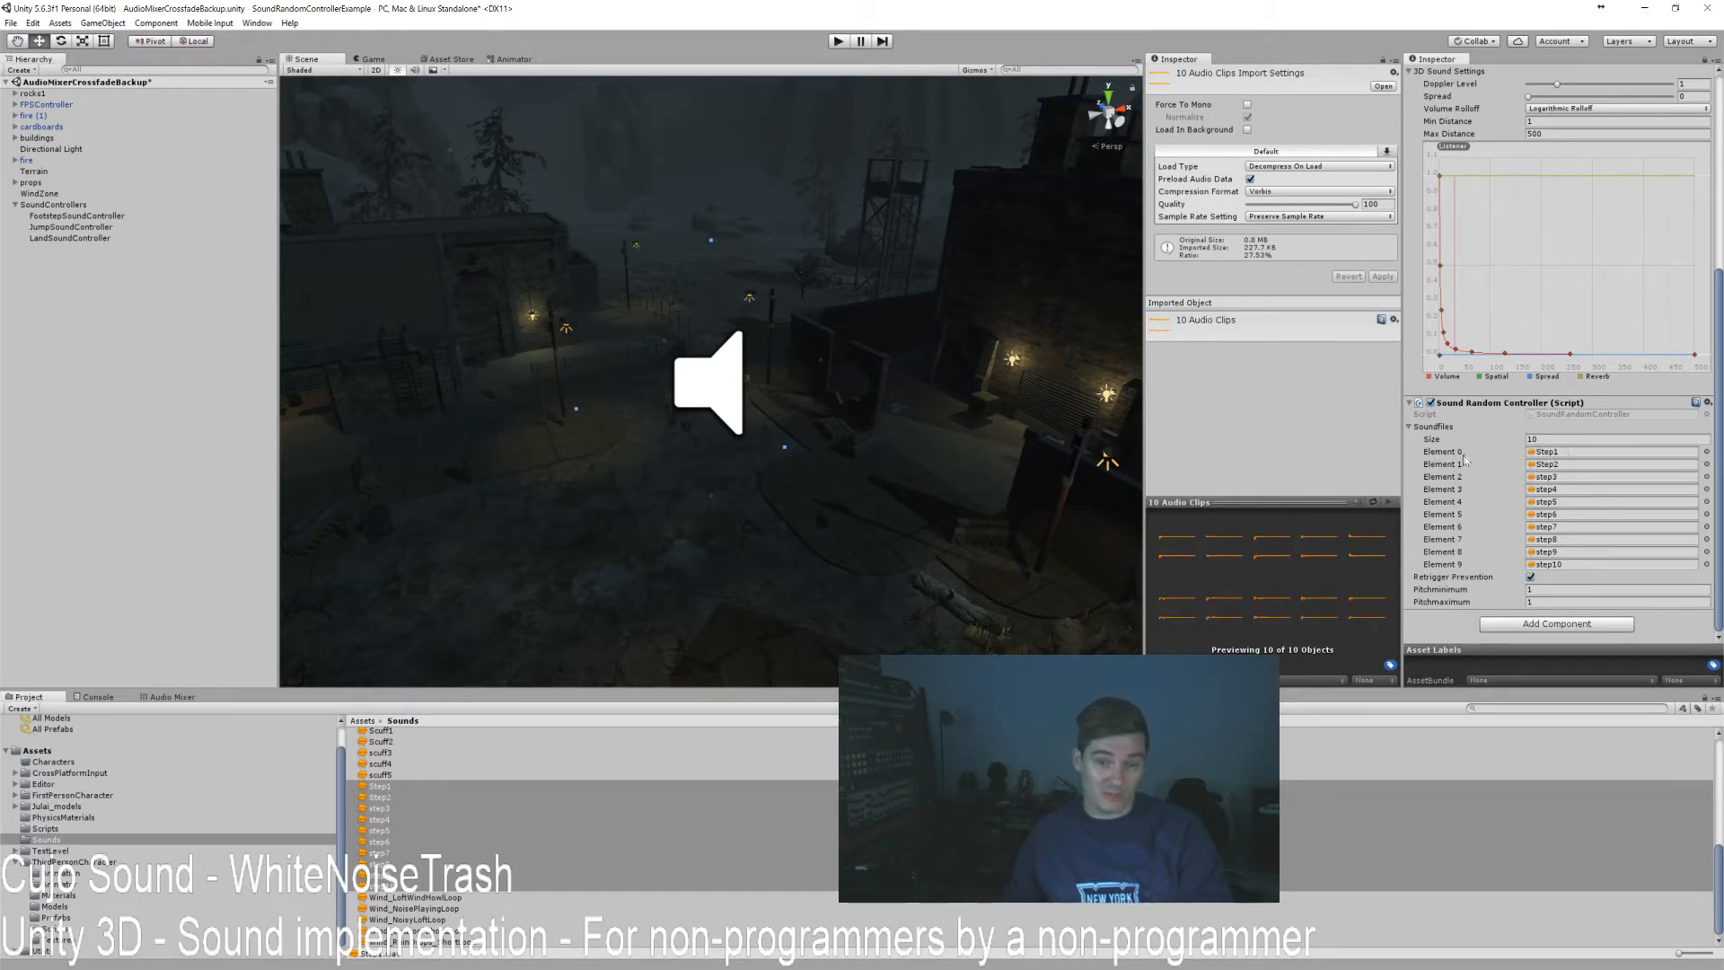
pyautogui.click(1551, 590)
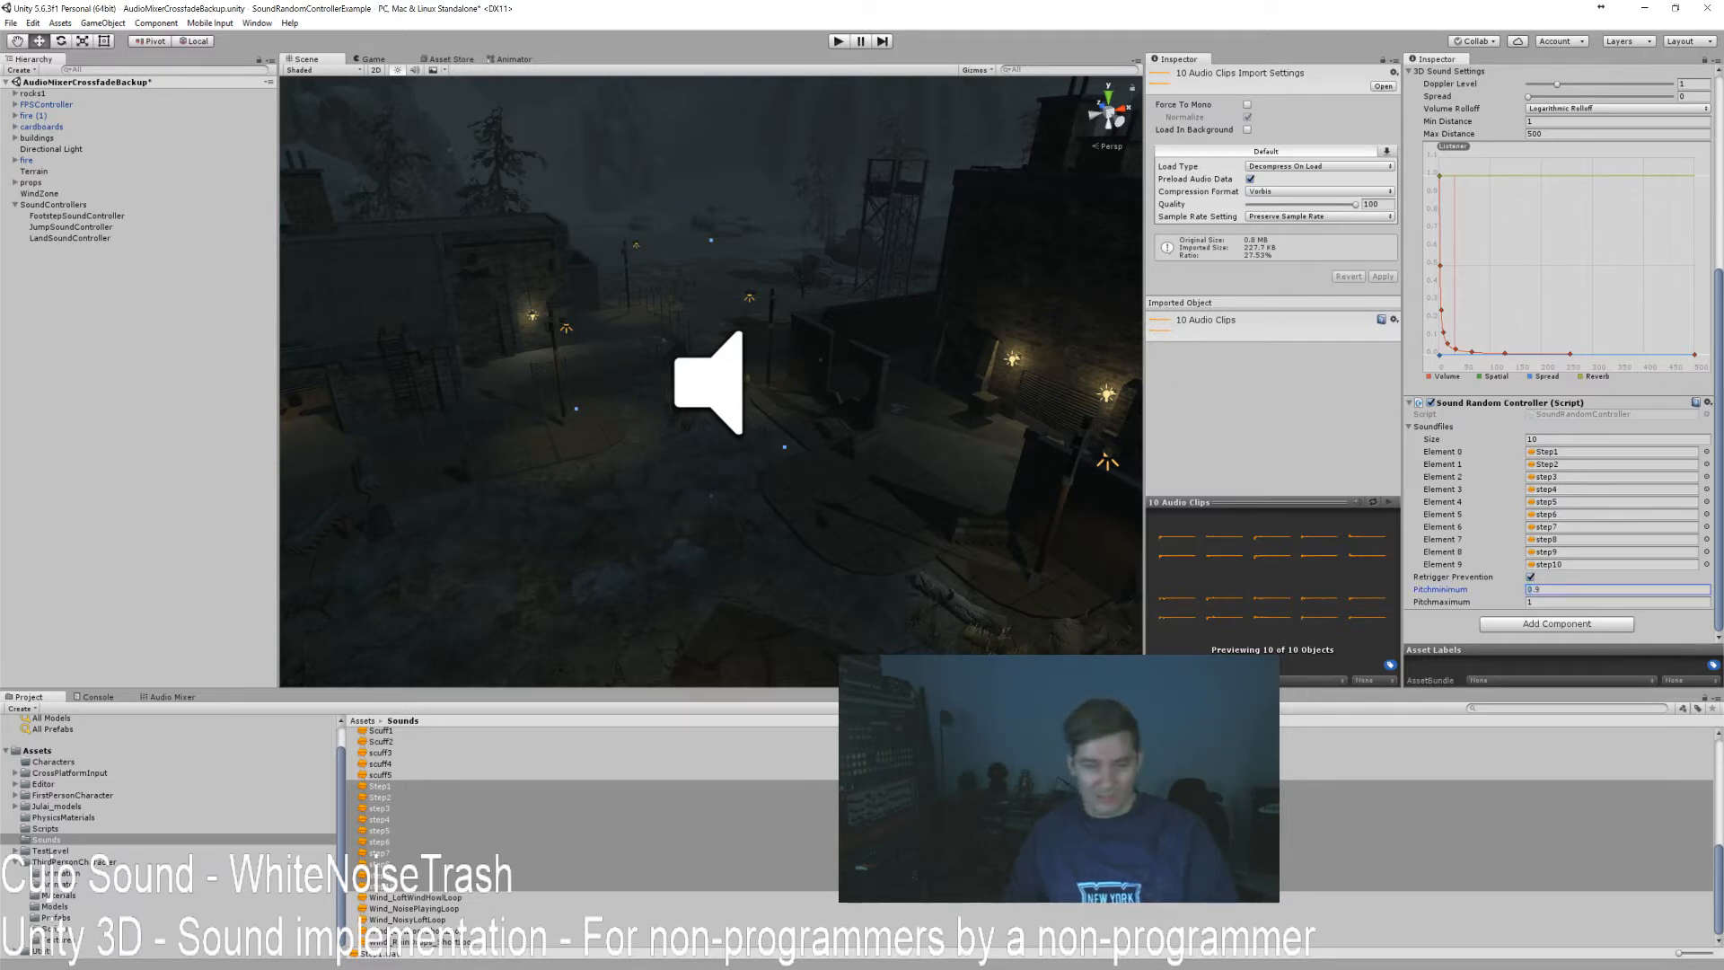
pyautogui.press('Tab')
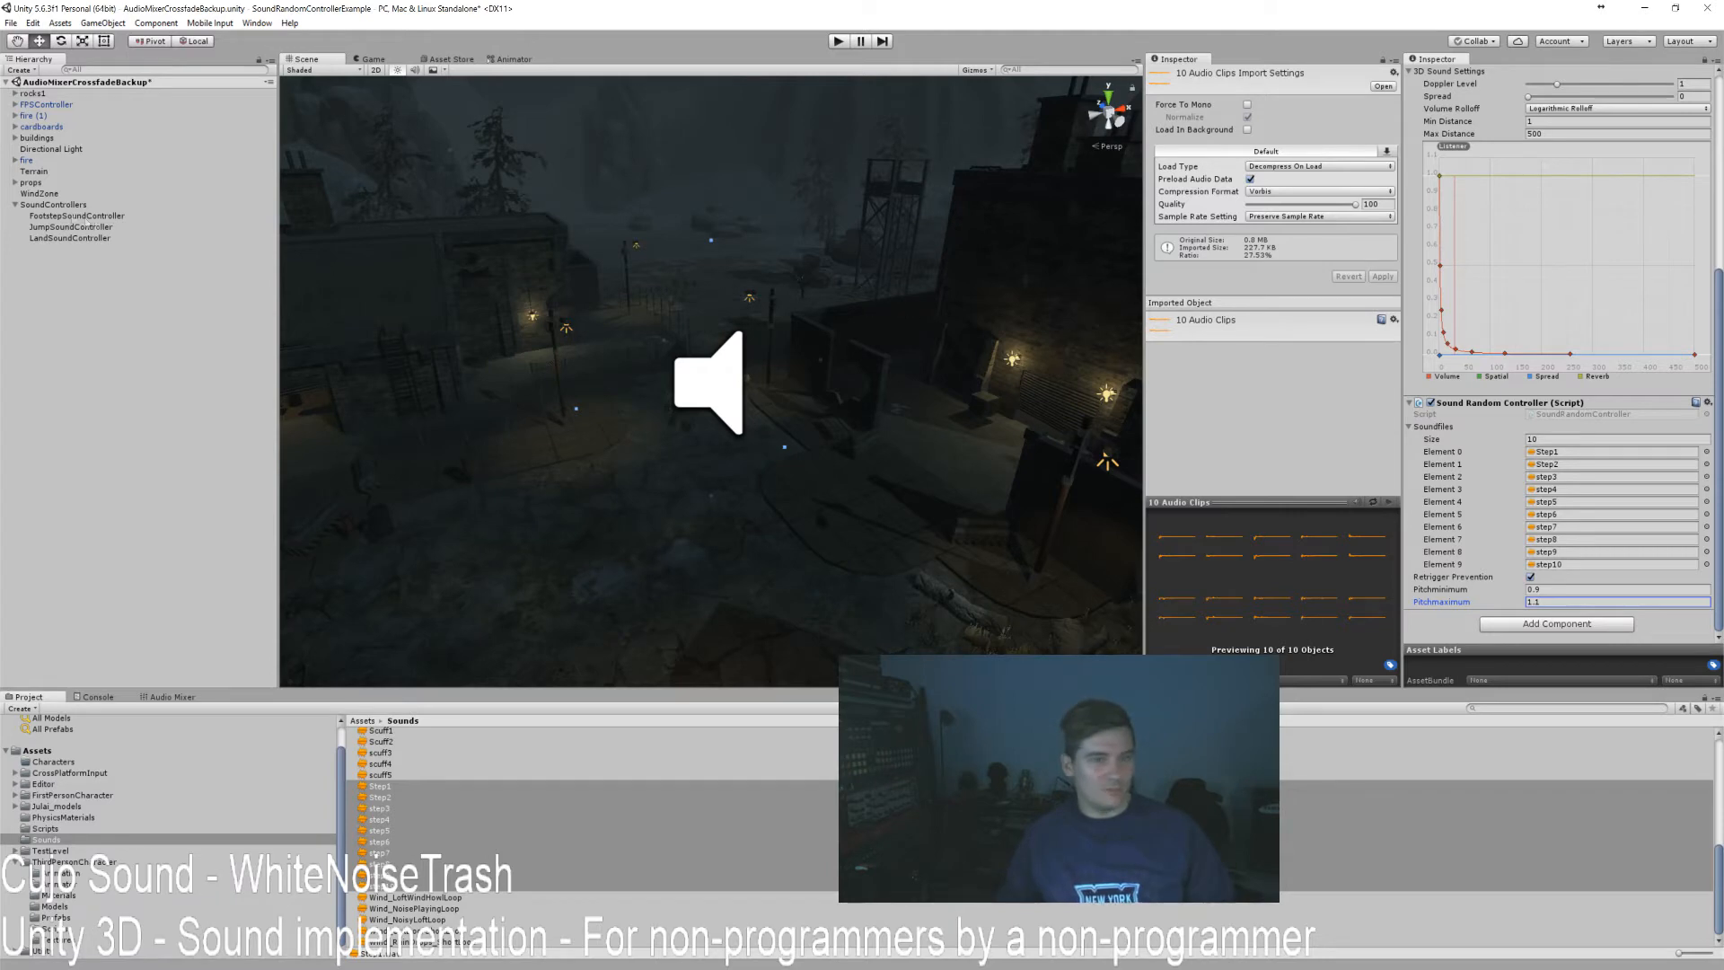
# Select FPSController, widen its Inspector, and open its First Person Controller script for editing in Visual Studio.
pyautogui.click(49, 105)
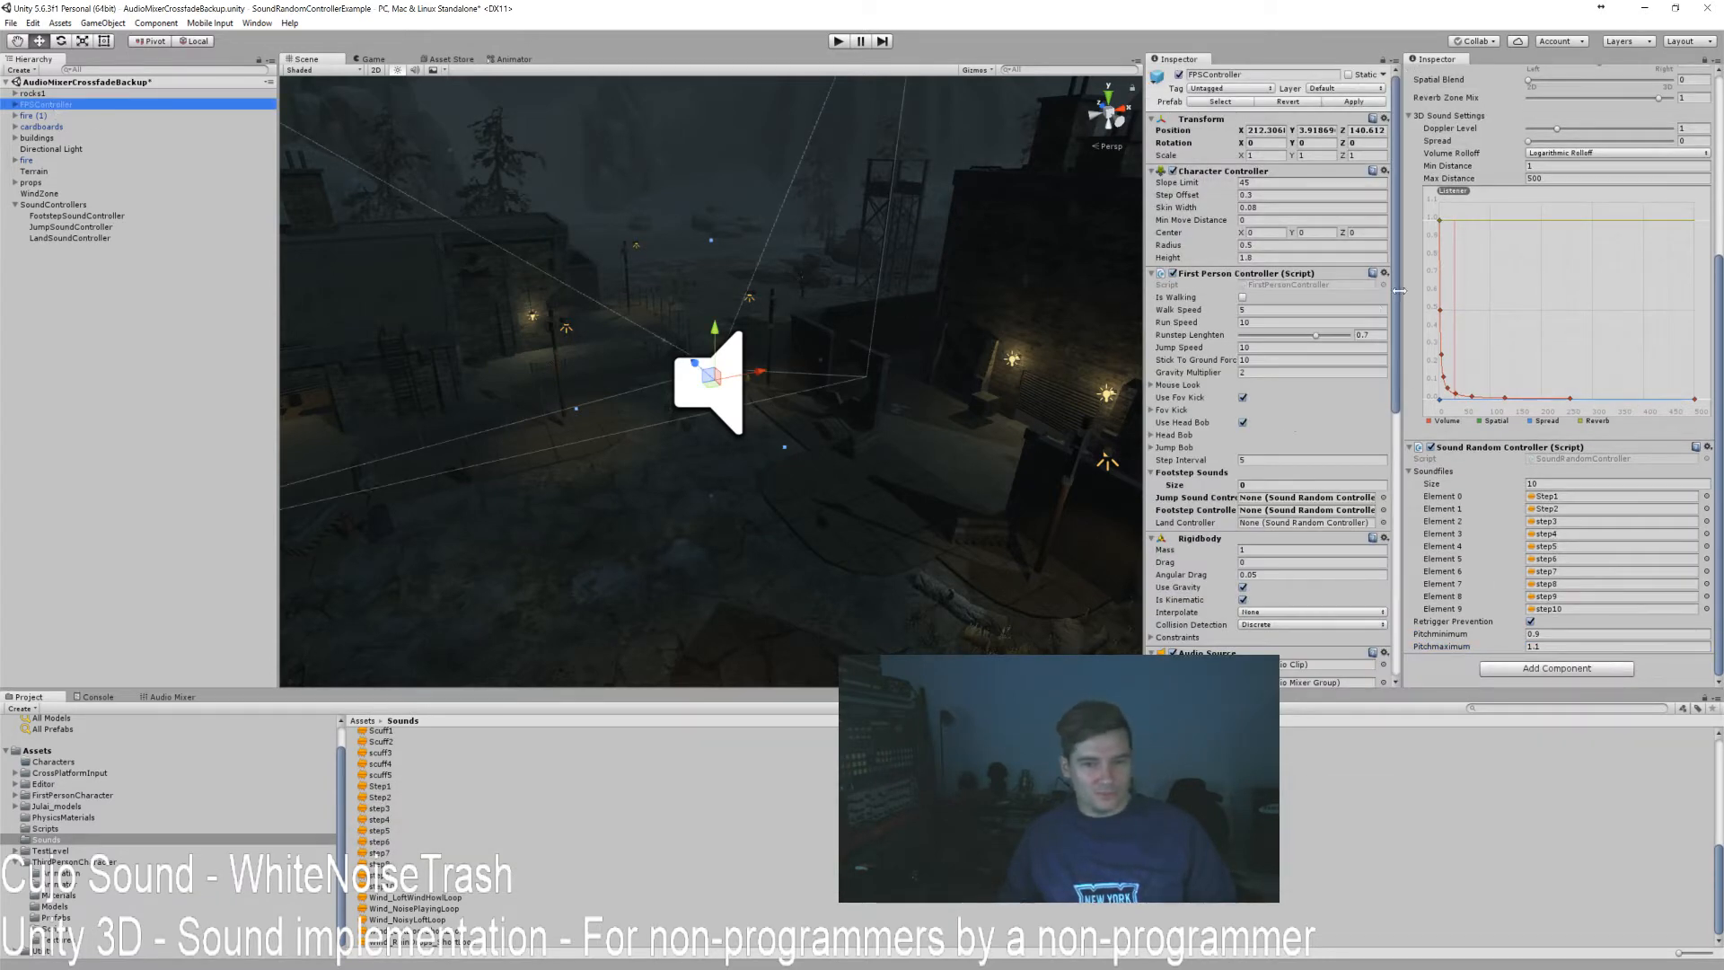
pyautogui.moveTo(1399, 290); pyautogui.dragTo(1536, 290)
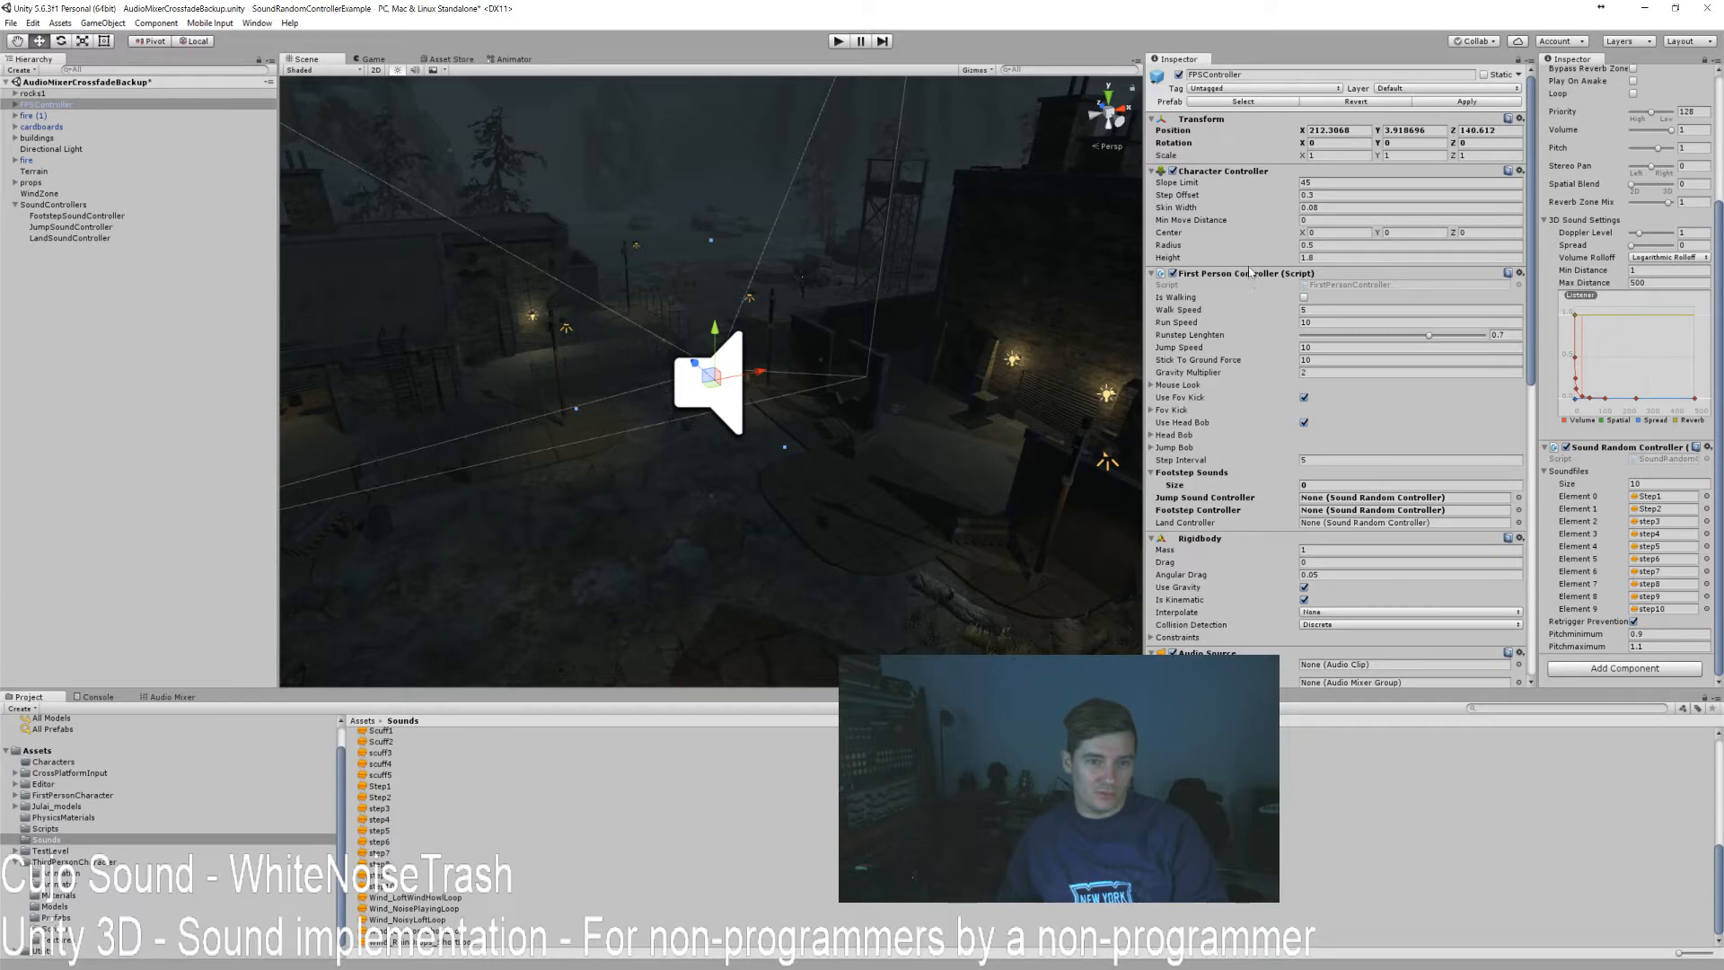
pyautogui.rightClick(1251, 278)
pyautogui.click(1285, 418)
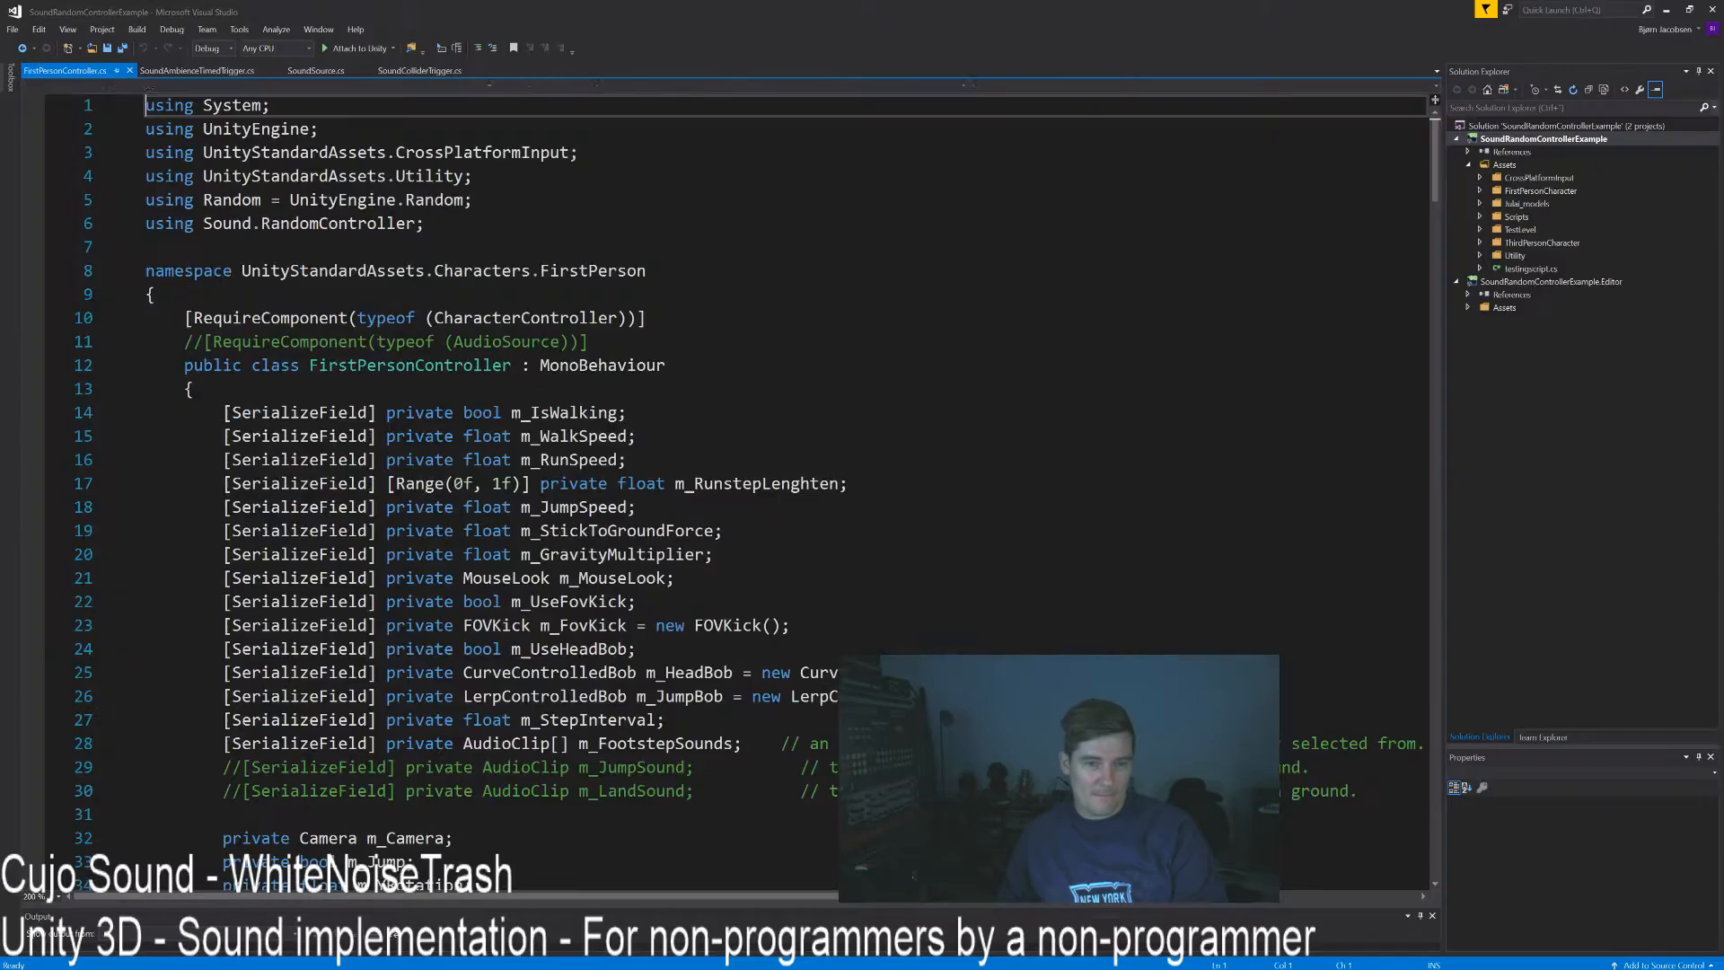
# Examine the footstep AudioClip array and the commented-out jump and land AudioClip fields in FirstPersonController.cs.
pyautogui.scroll(-3, 737, 485)
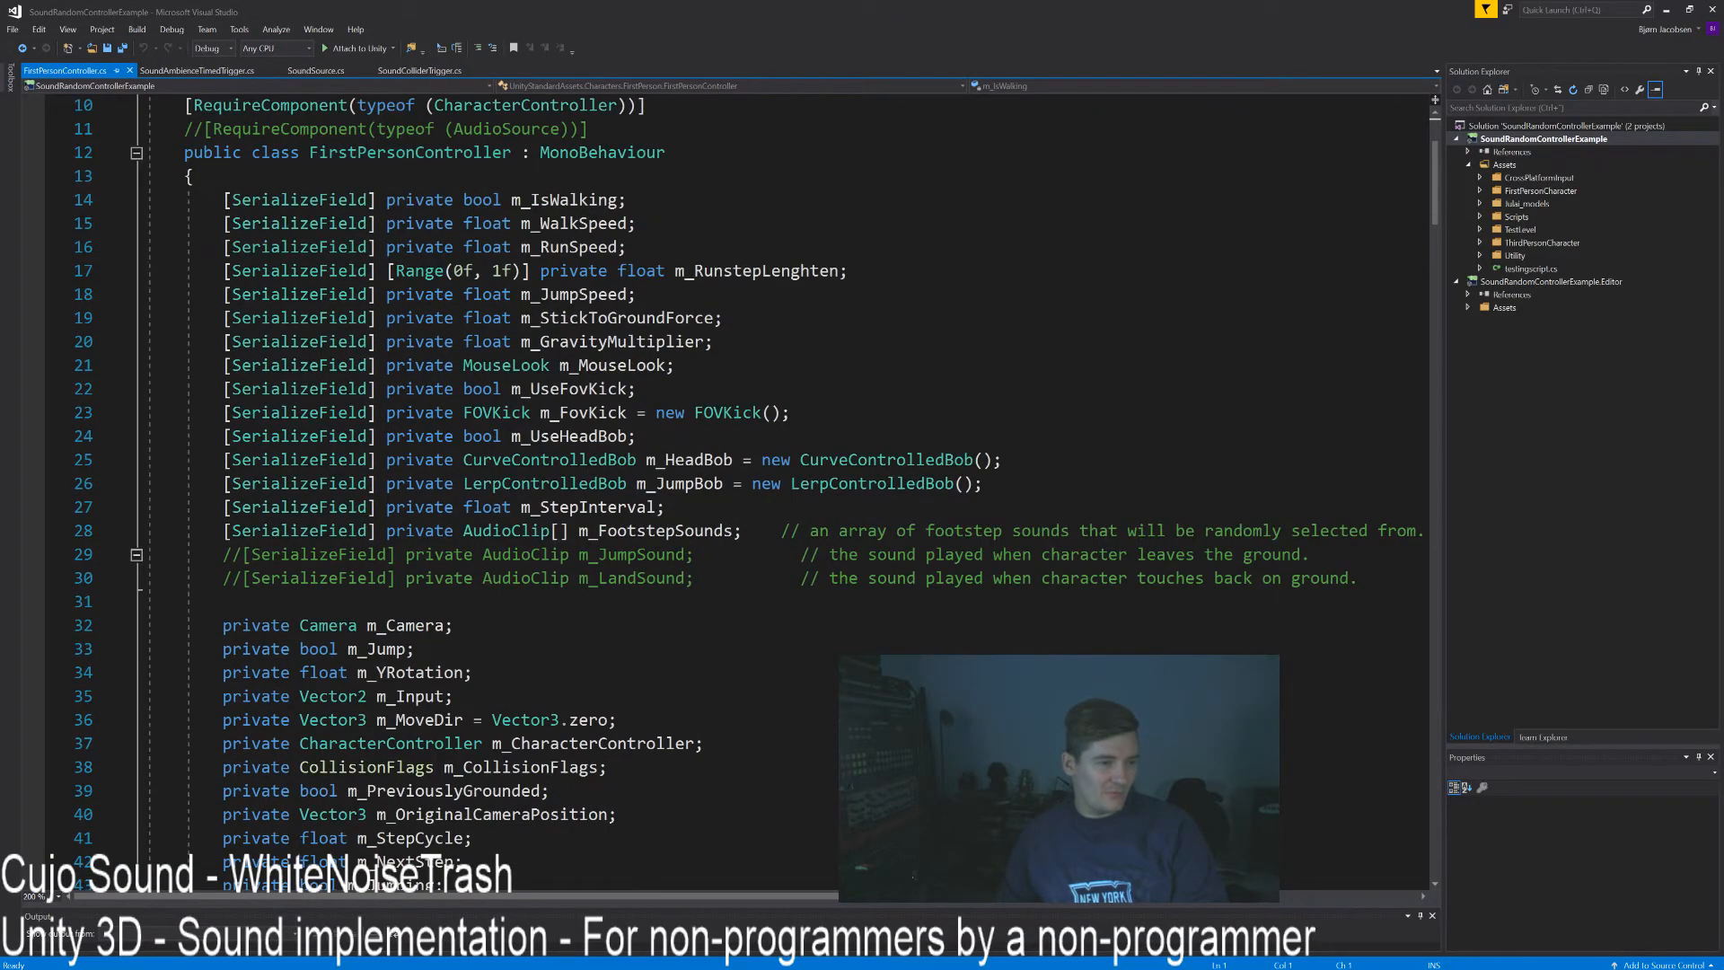
pyautogui.moveTo(223, 554); pyautogui.dragTo(223, 601)
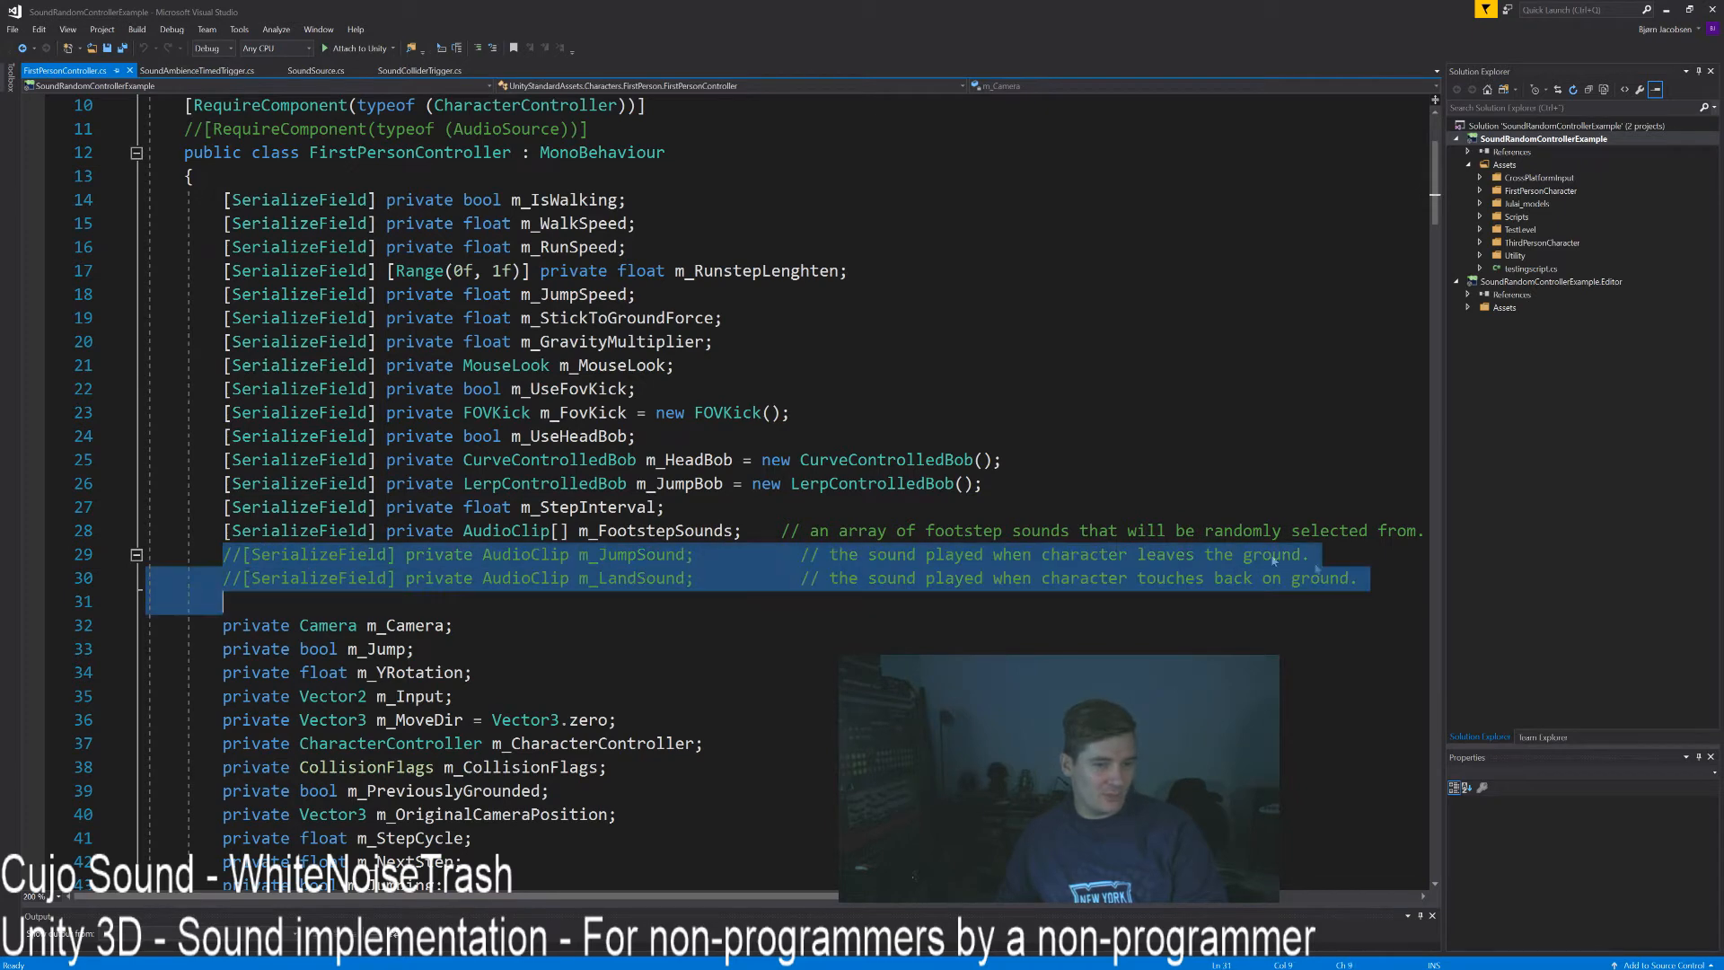
pyautogui.doubleClick(469, 531)
pyautogui.click(618, 555)
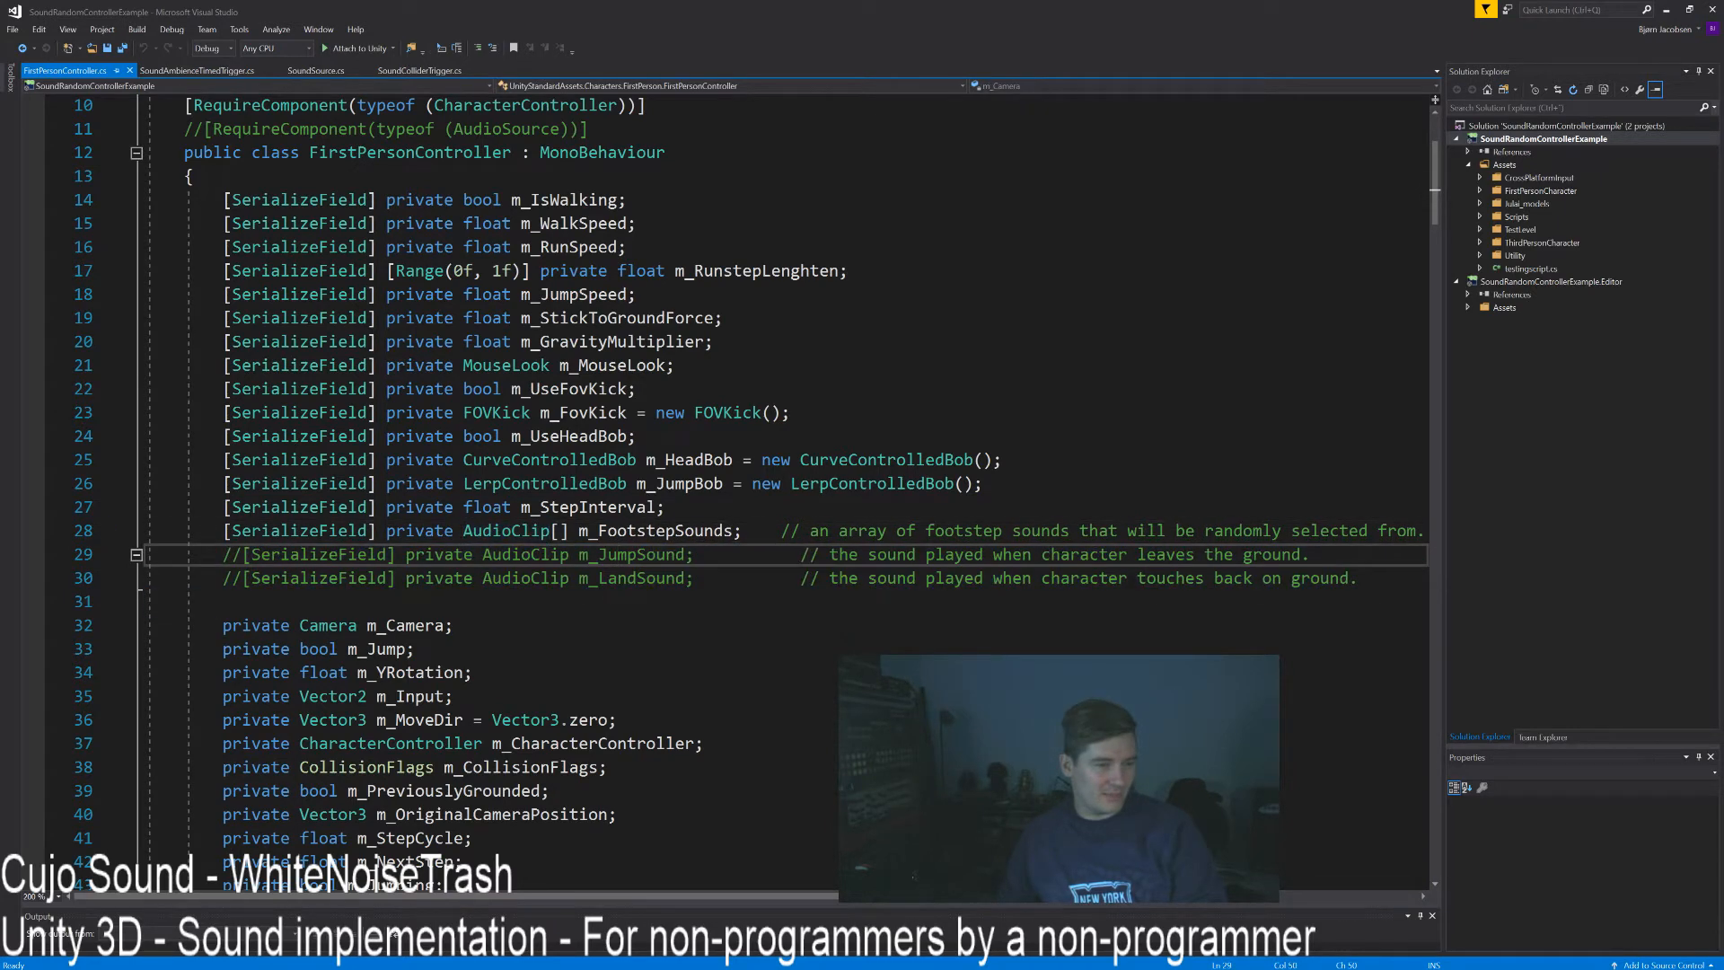
pyautogui.scroll(-1, 736, 494)
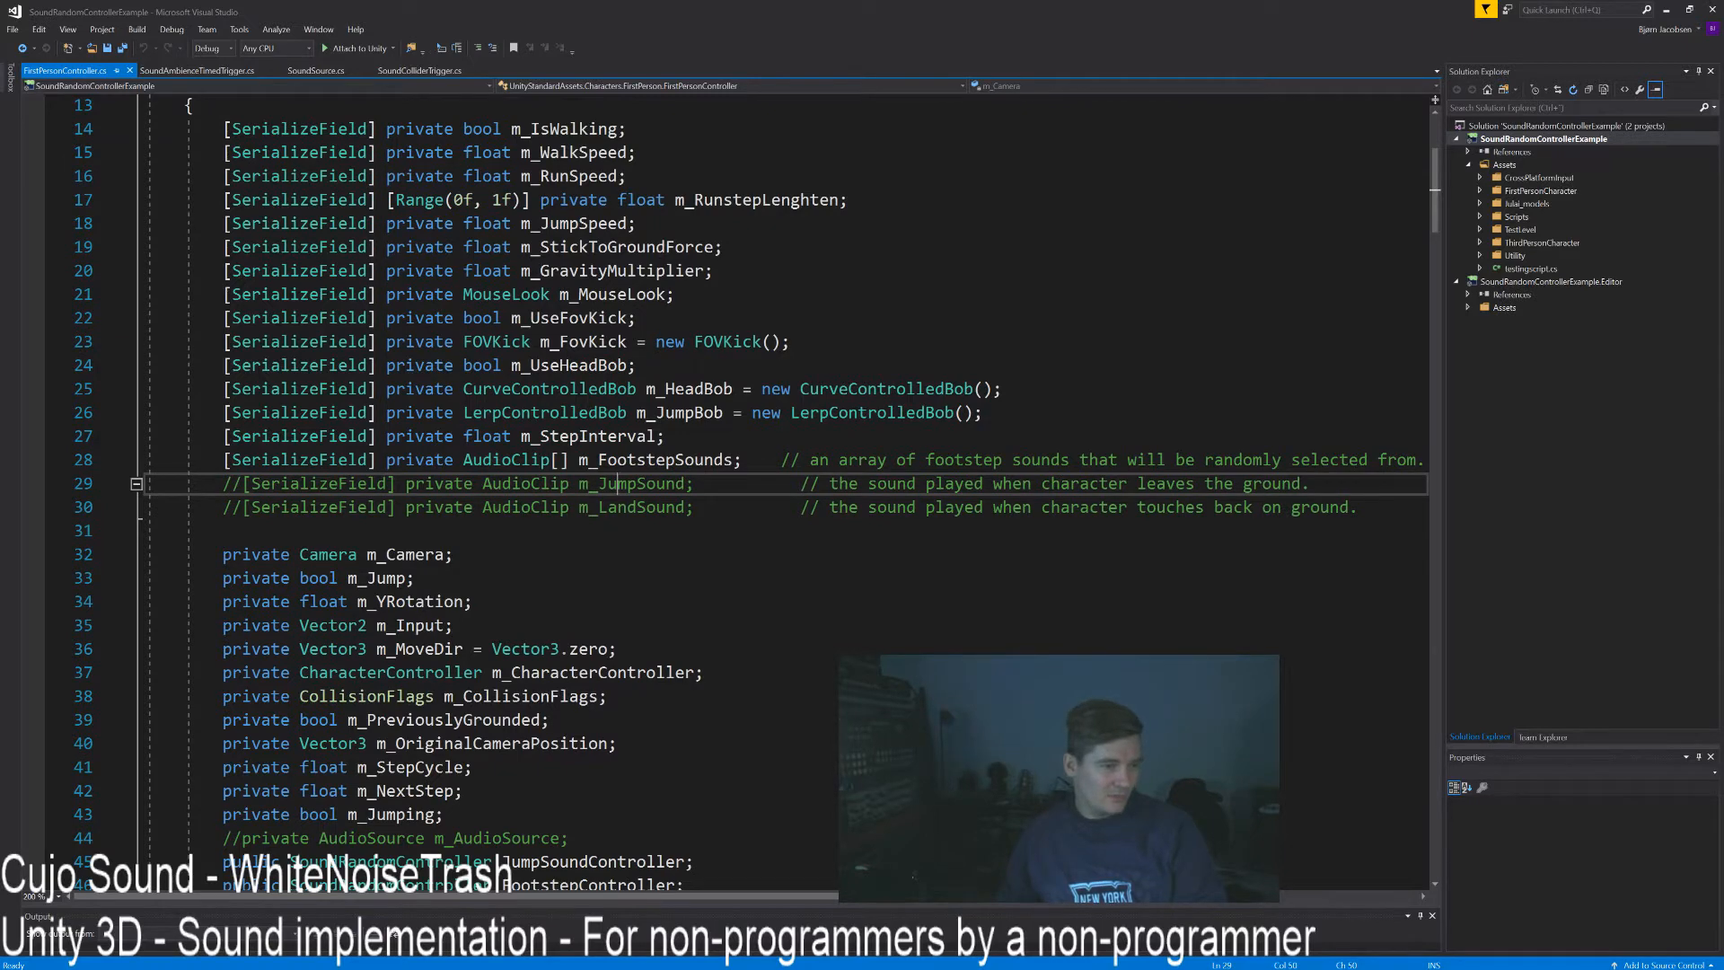
# Examine the public SoundRandomController declarations for jump, footstep and land sounds in the script.
pyautogui.scroll(-7, 736, 494)
pyautogui.moveTo(222, 366); pyautogui.dragTo(654, 413)
pyautogui.click(669, 413)
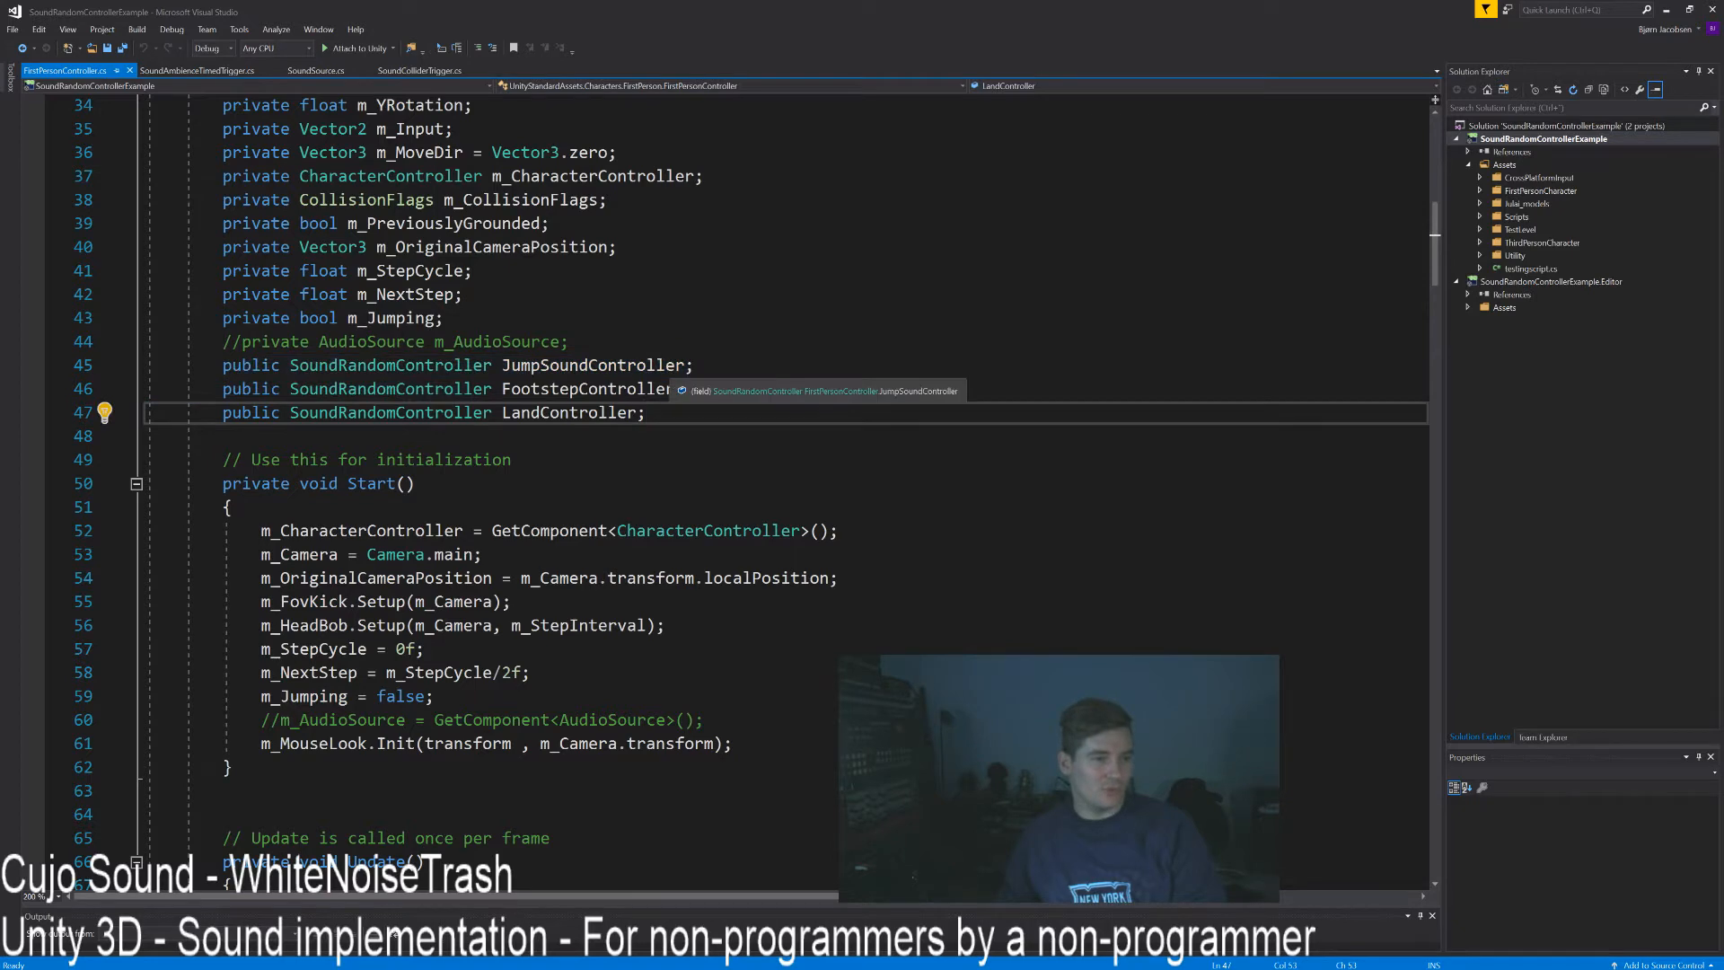
pyautogui.scroll(-7, 737, 494)
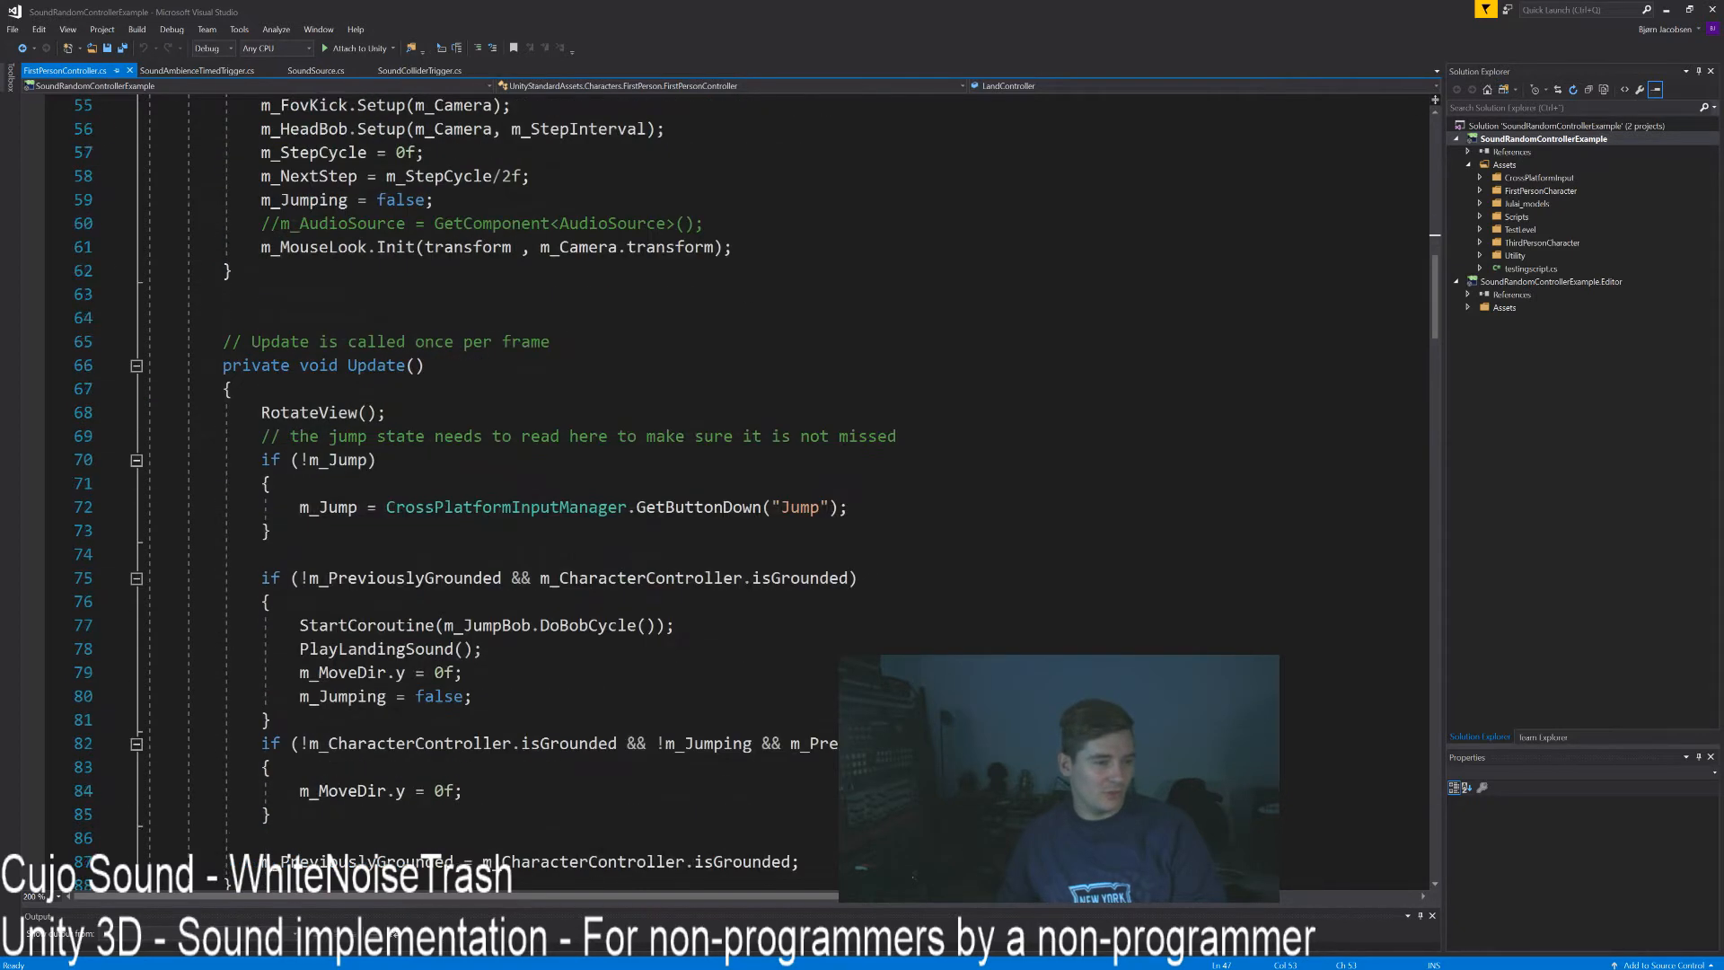
pyautogui.scroll(6, 736, 494)
pyautogui.click(701, 294)
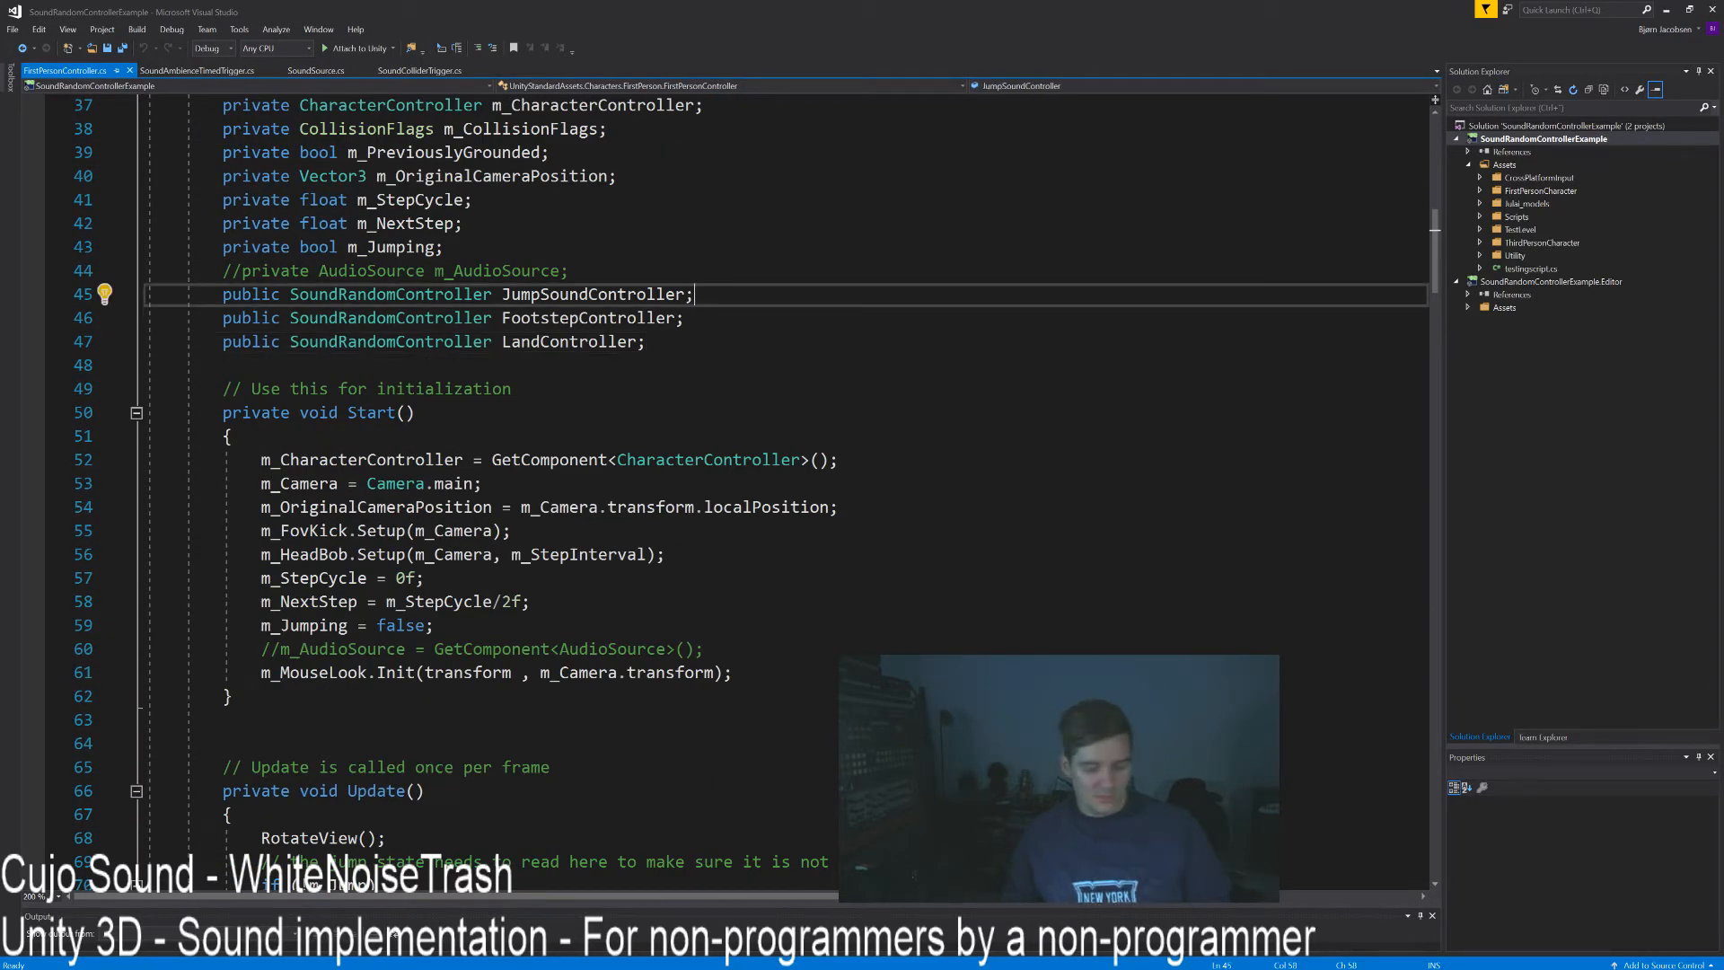
# Search the current document for "footstepcontroller".
pyautogui.hotkey('ctrl', 'f')
pyautogui.write('footstepscon')
pyautogui.press('BackSpace')
pyautogui.press('BackSpace')
pyautogui.press('BackSpace')
pyautogui.press('BackSpace')
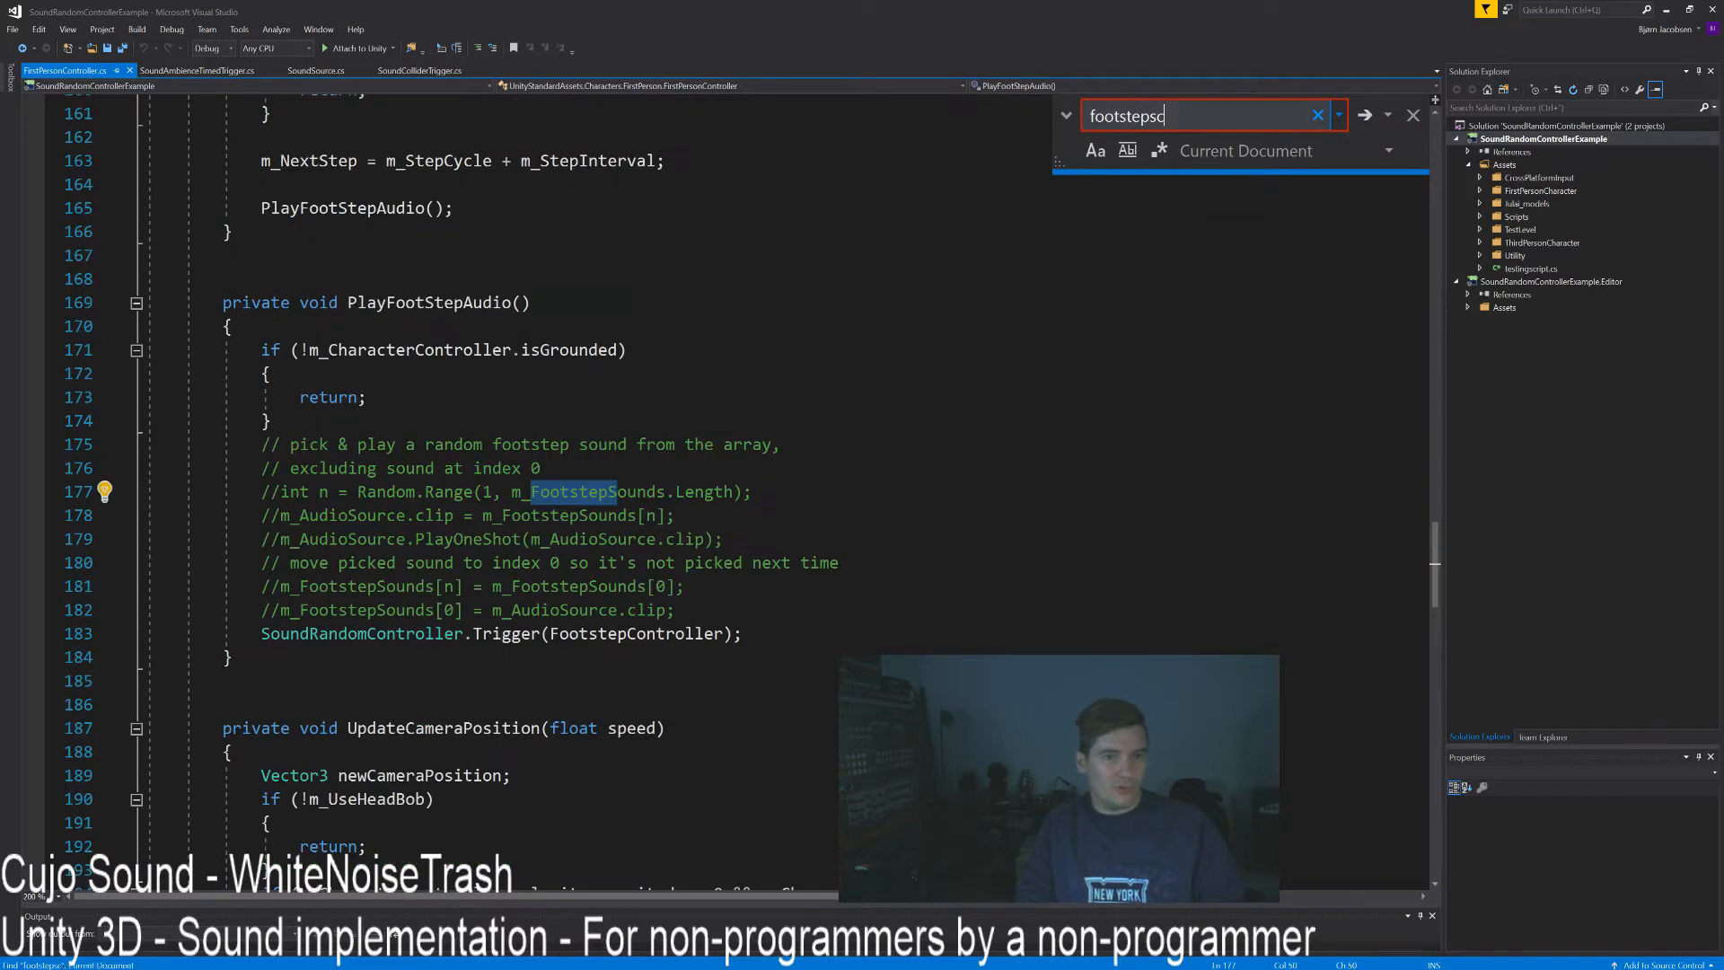
pyautogui.write('controller')
pyautogui.press('Return')
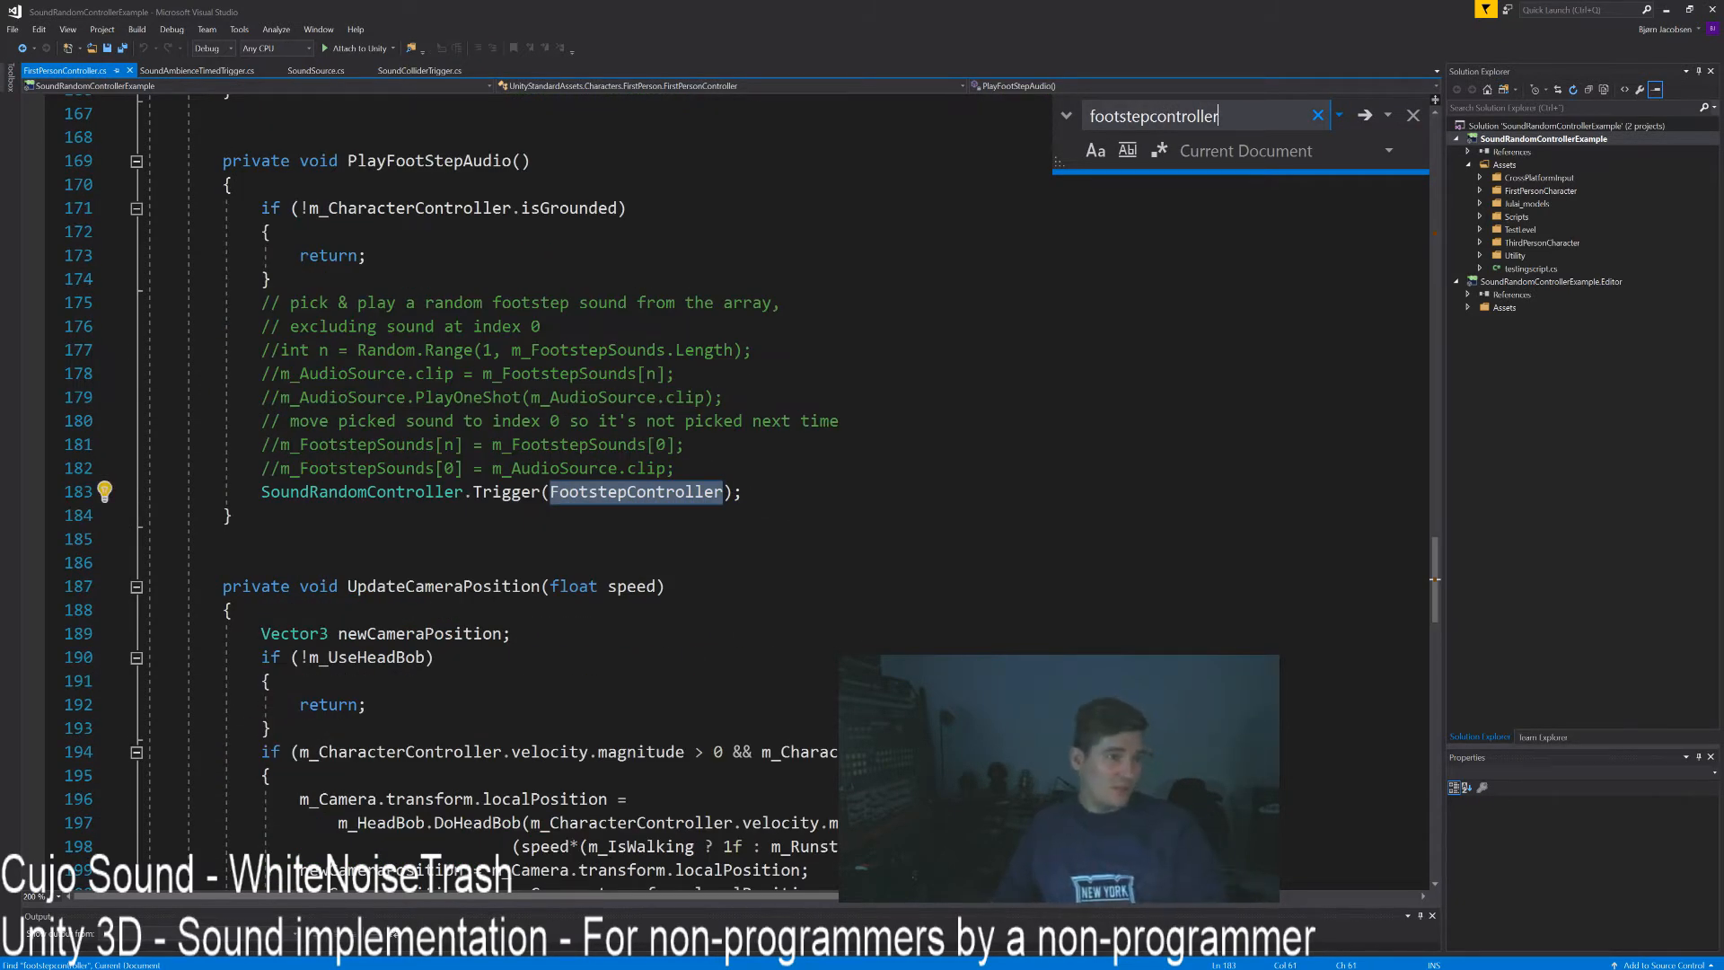
# Examine the PlayFootStepAudio method and its commented-out lines, and close the search.
pyautogui.moveTo(357, 162); pyautogui.dragTo(531, 162)
pyautogui.click(502, 162)
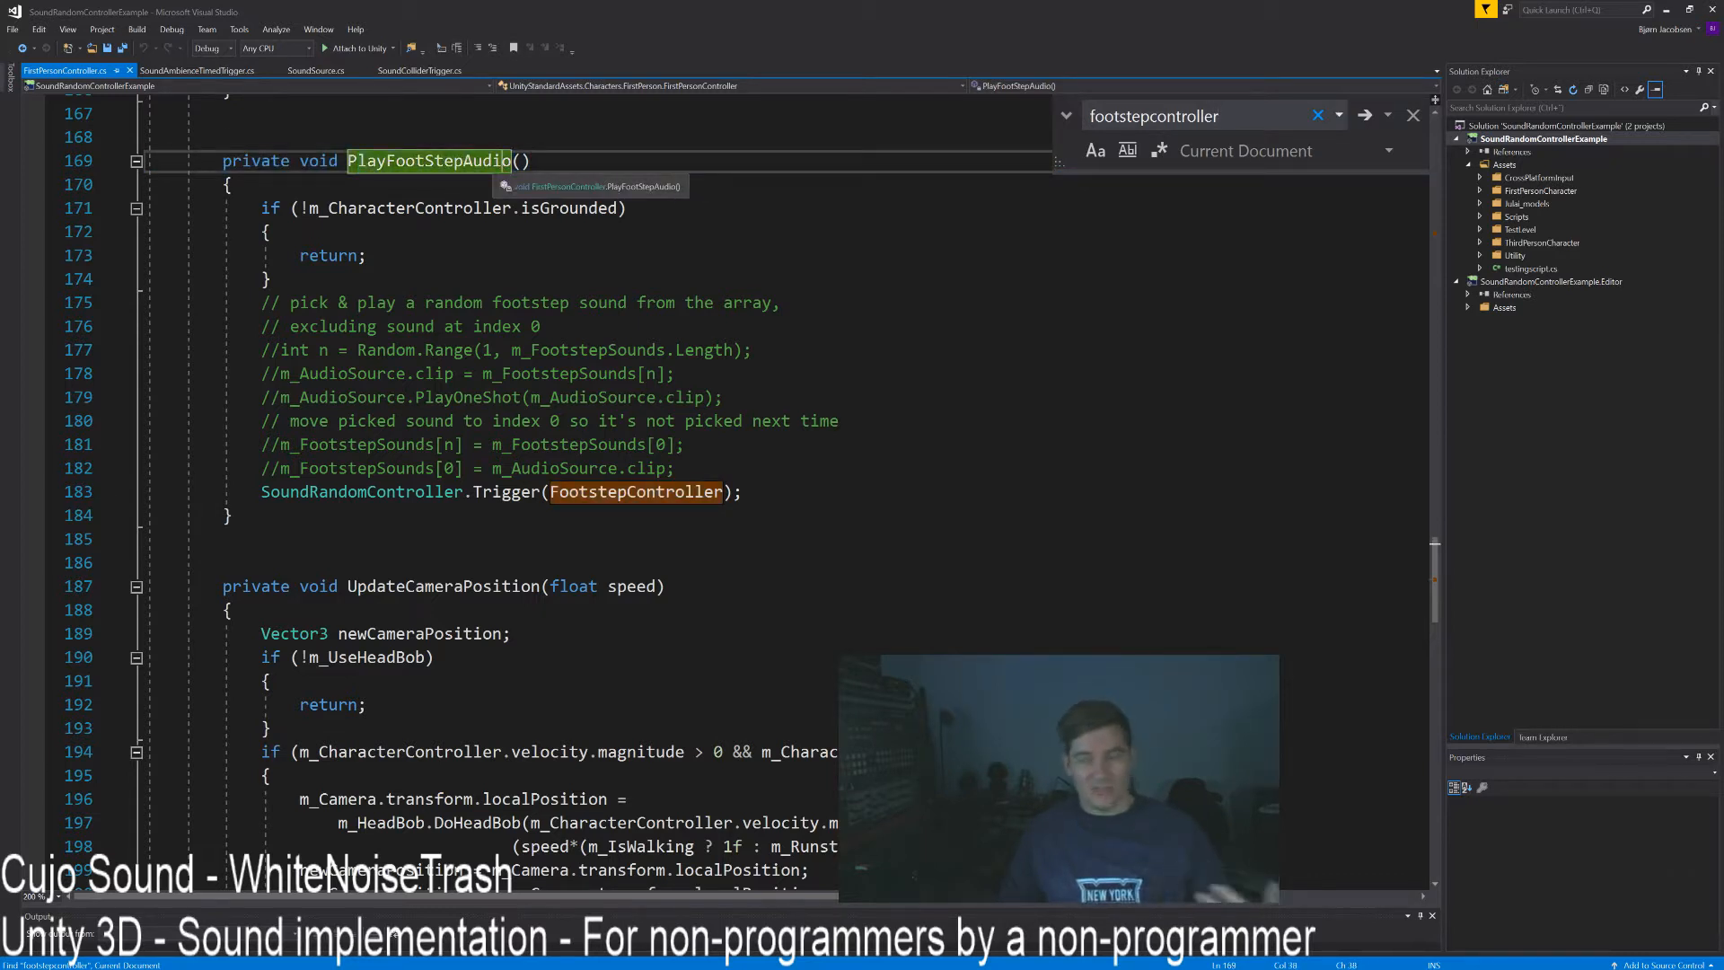
pyautogui.click(442, 116)
pyautogui.click(444, 161)
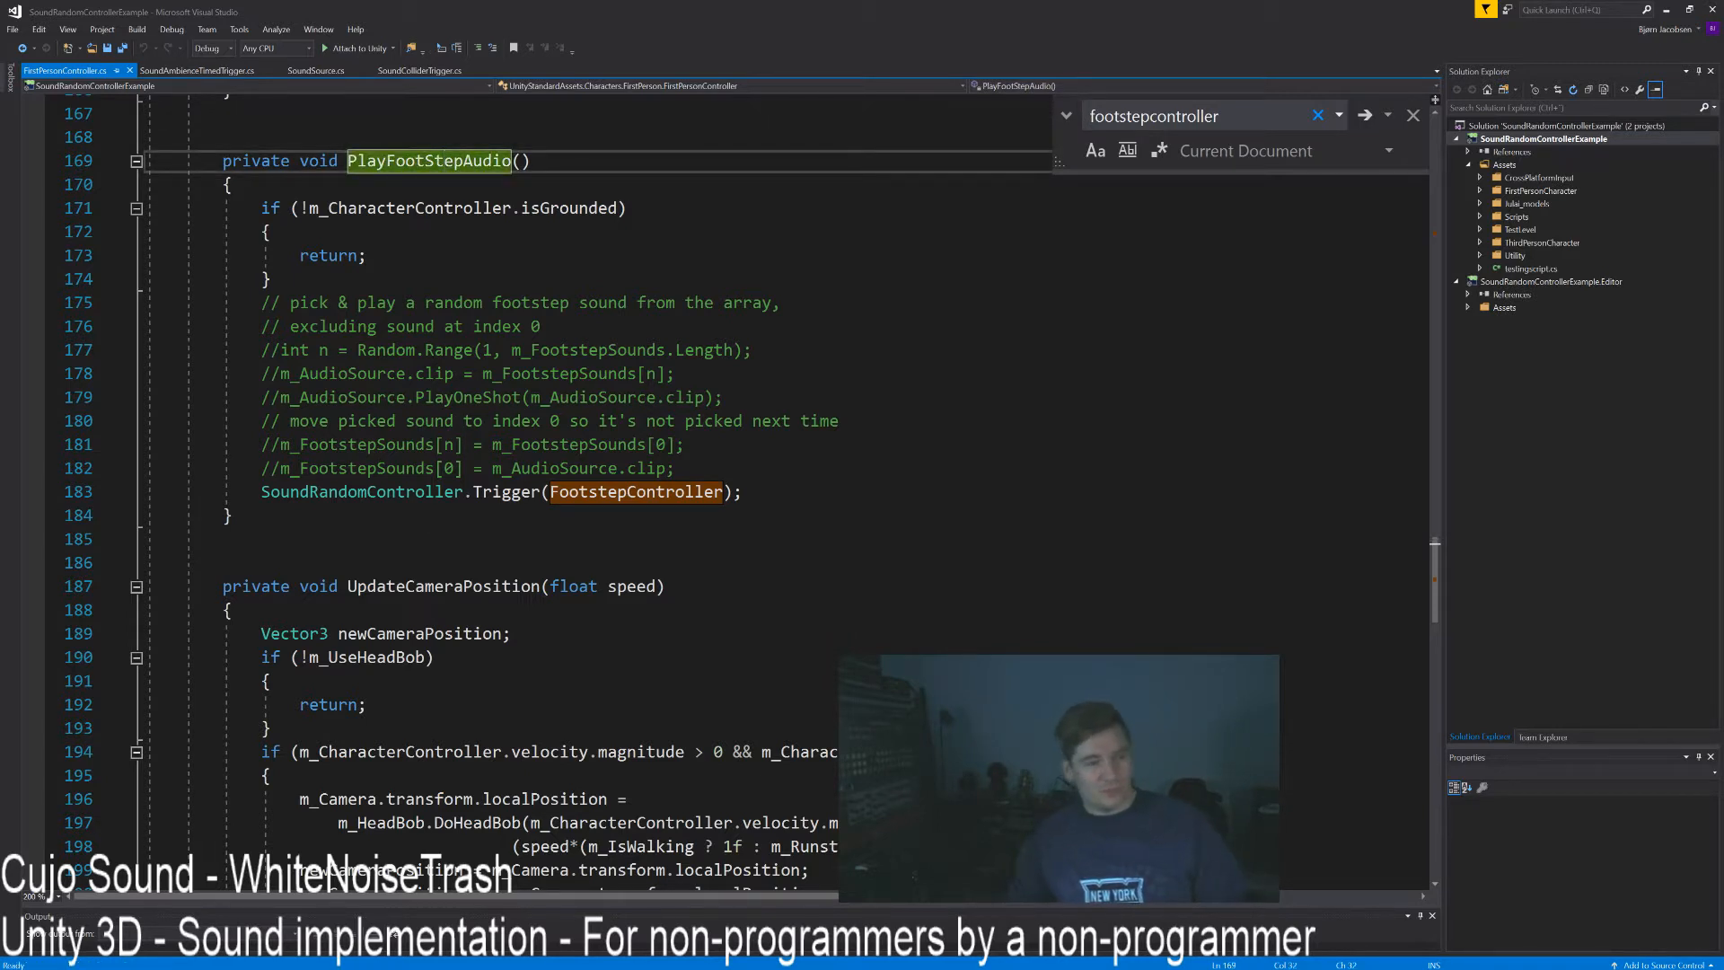
pyautogui.click(679, 469)
pyautogui.click(1417, 115)
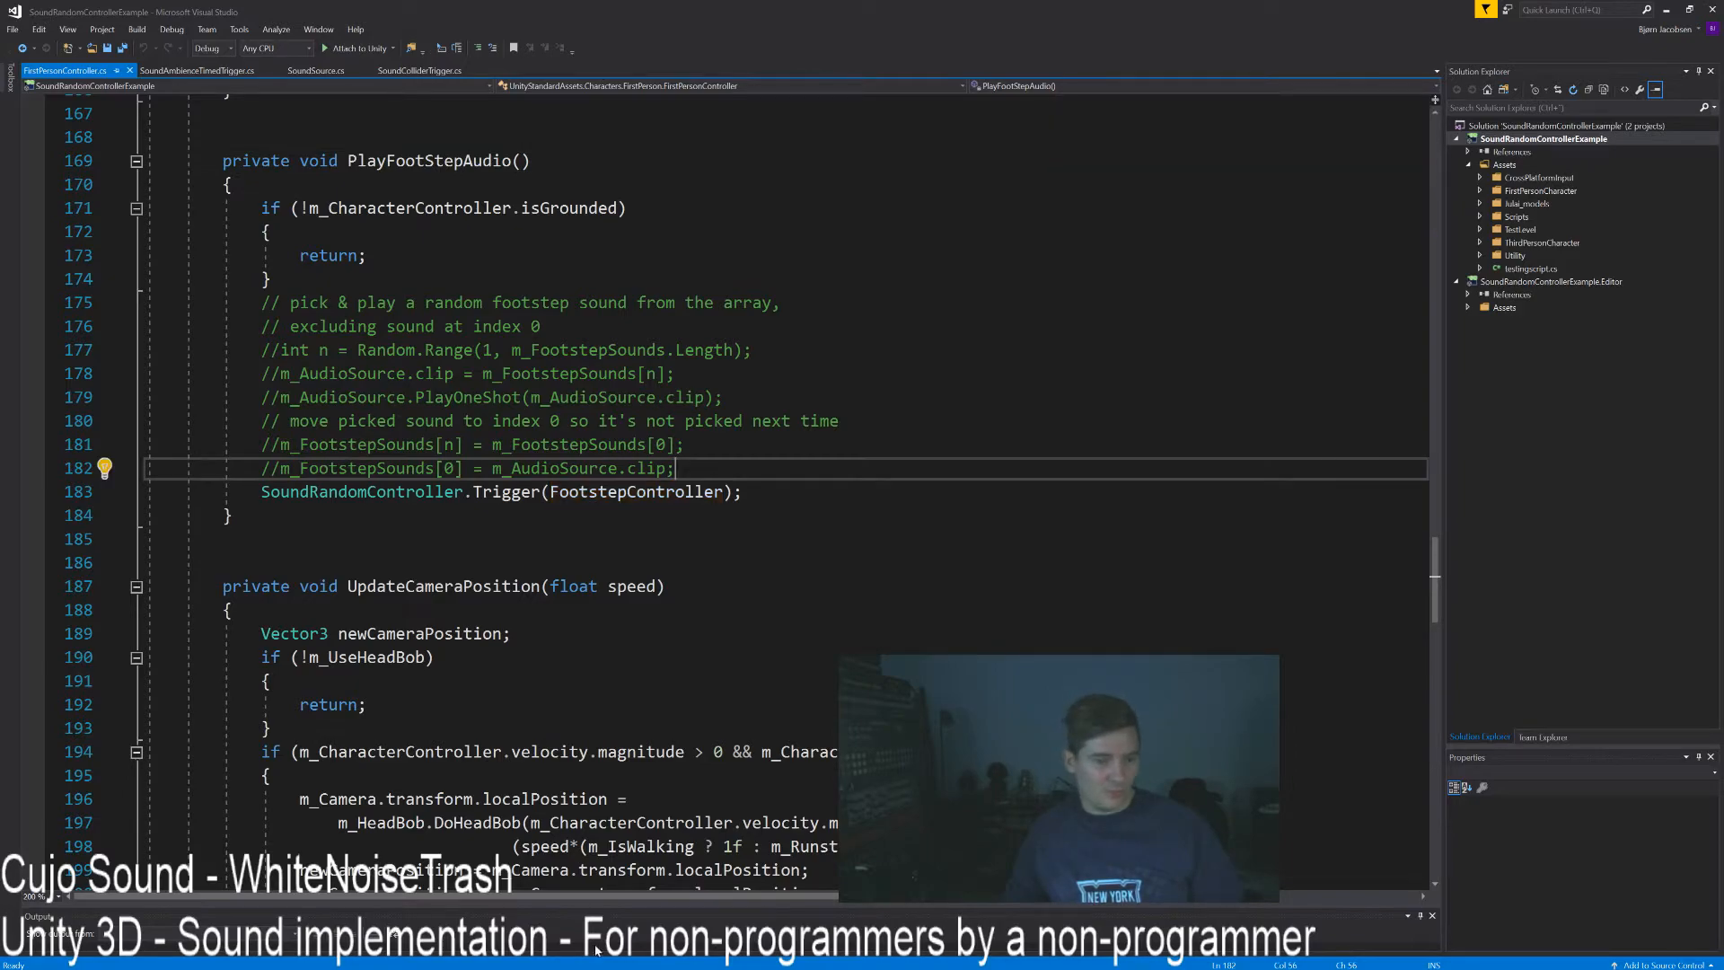
# Switch back to Unity, widen the locked Inspector, and assign FootstepSoundController to FPSController's Footstep Controller field.
pyautogui.hotkey('alt', 'Tab')
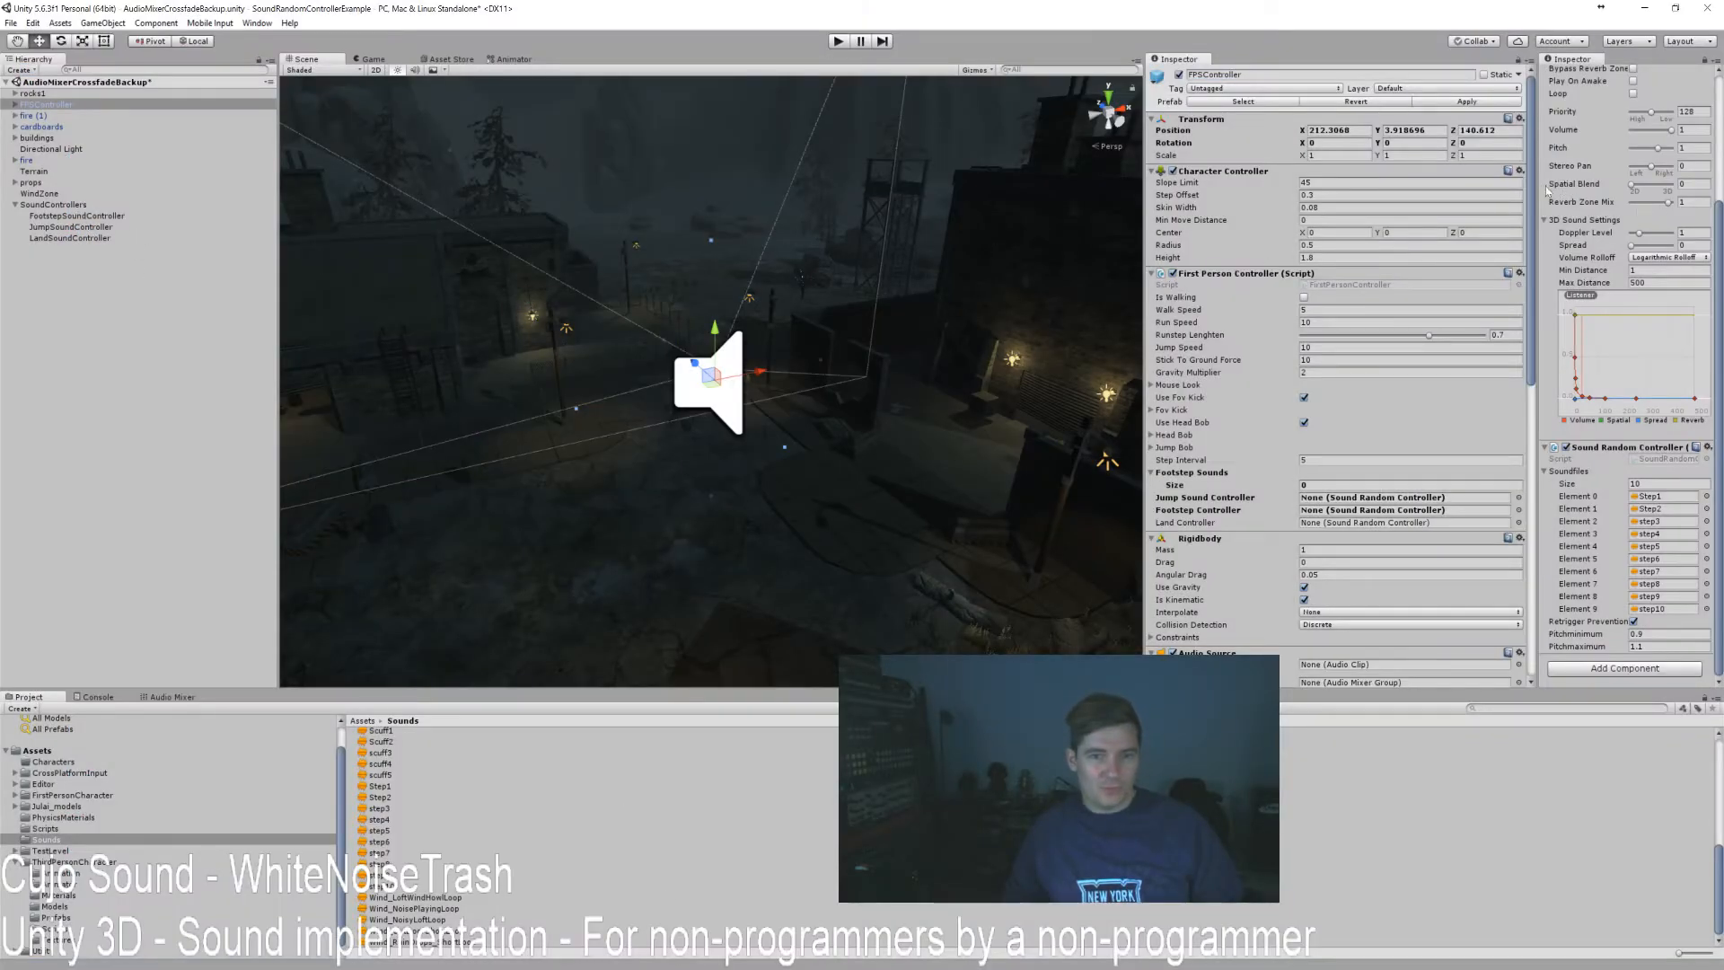
pyautogui.moveTo(1537, 185); pyautogui.dragTo(1421, 115)
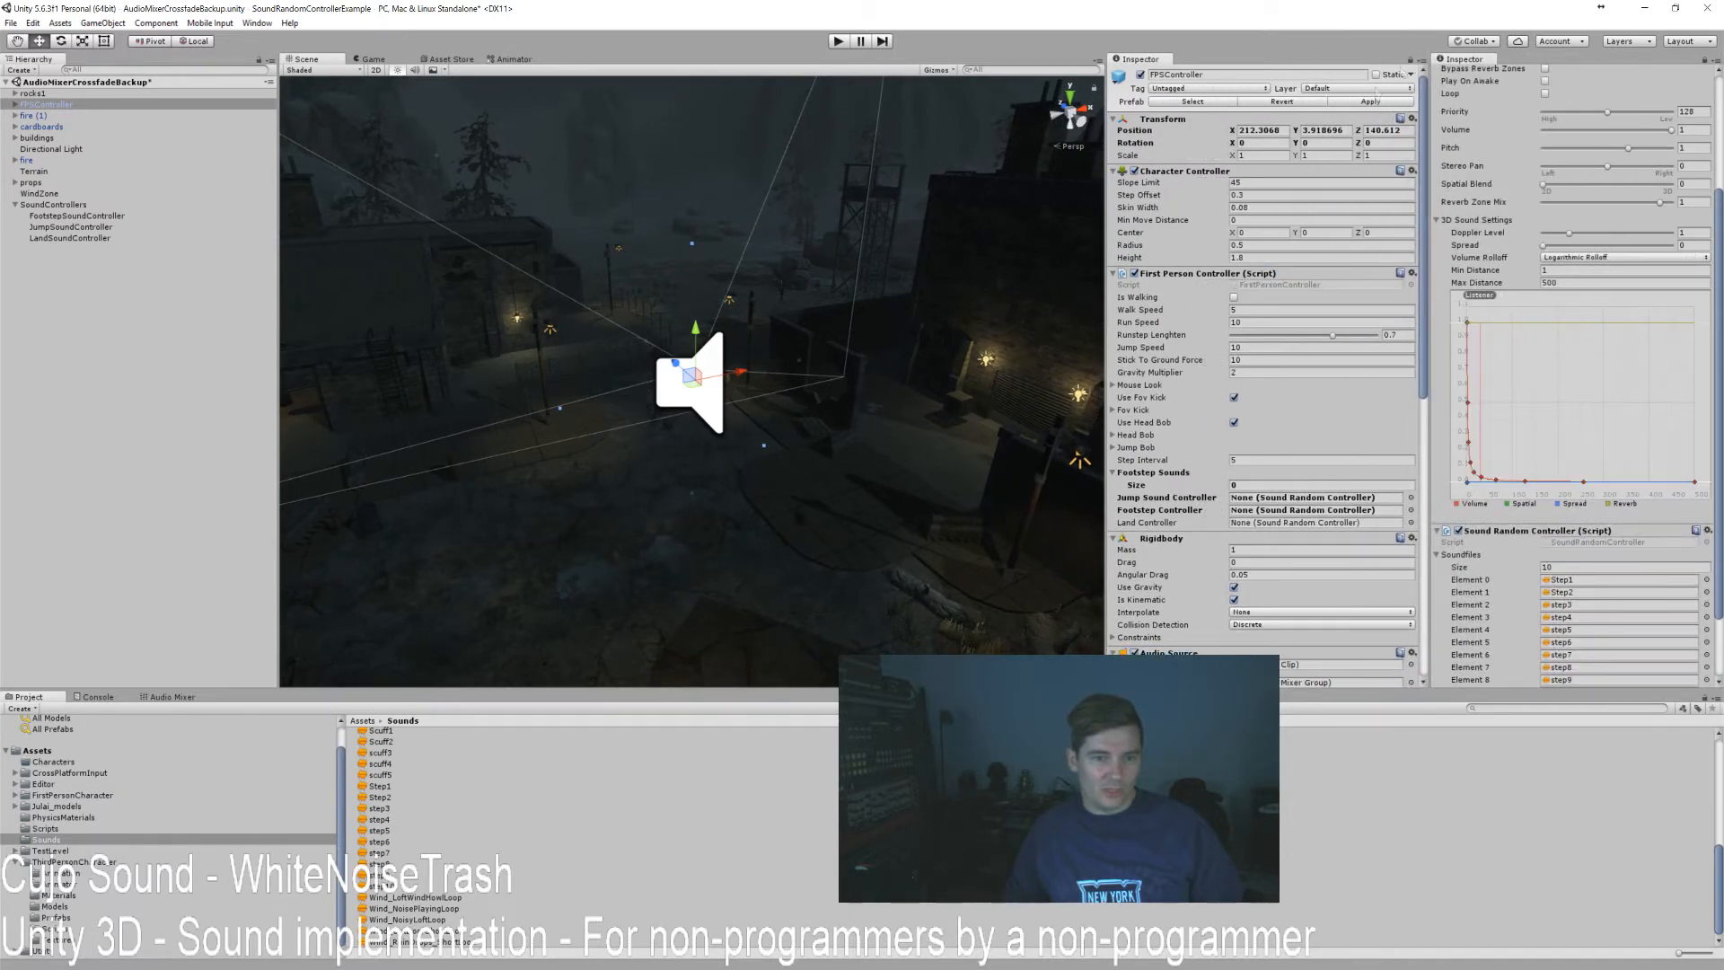
pyautogui.moveTo(67, 226); pyautogui.dragTo(1275, 511)
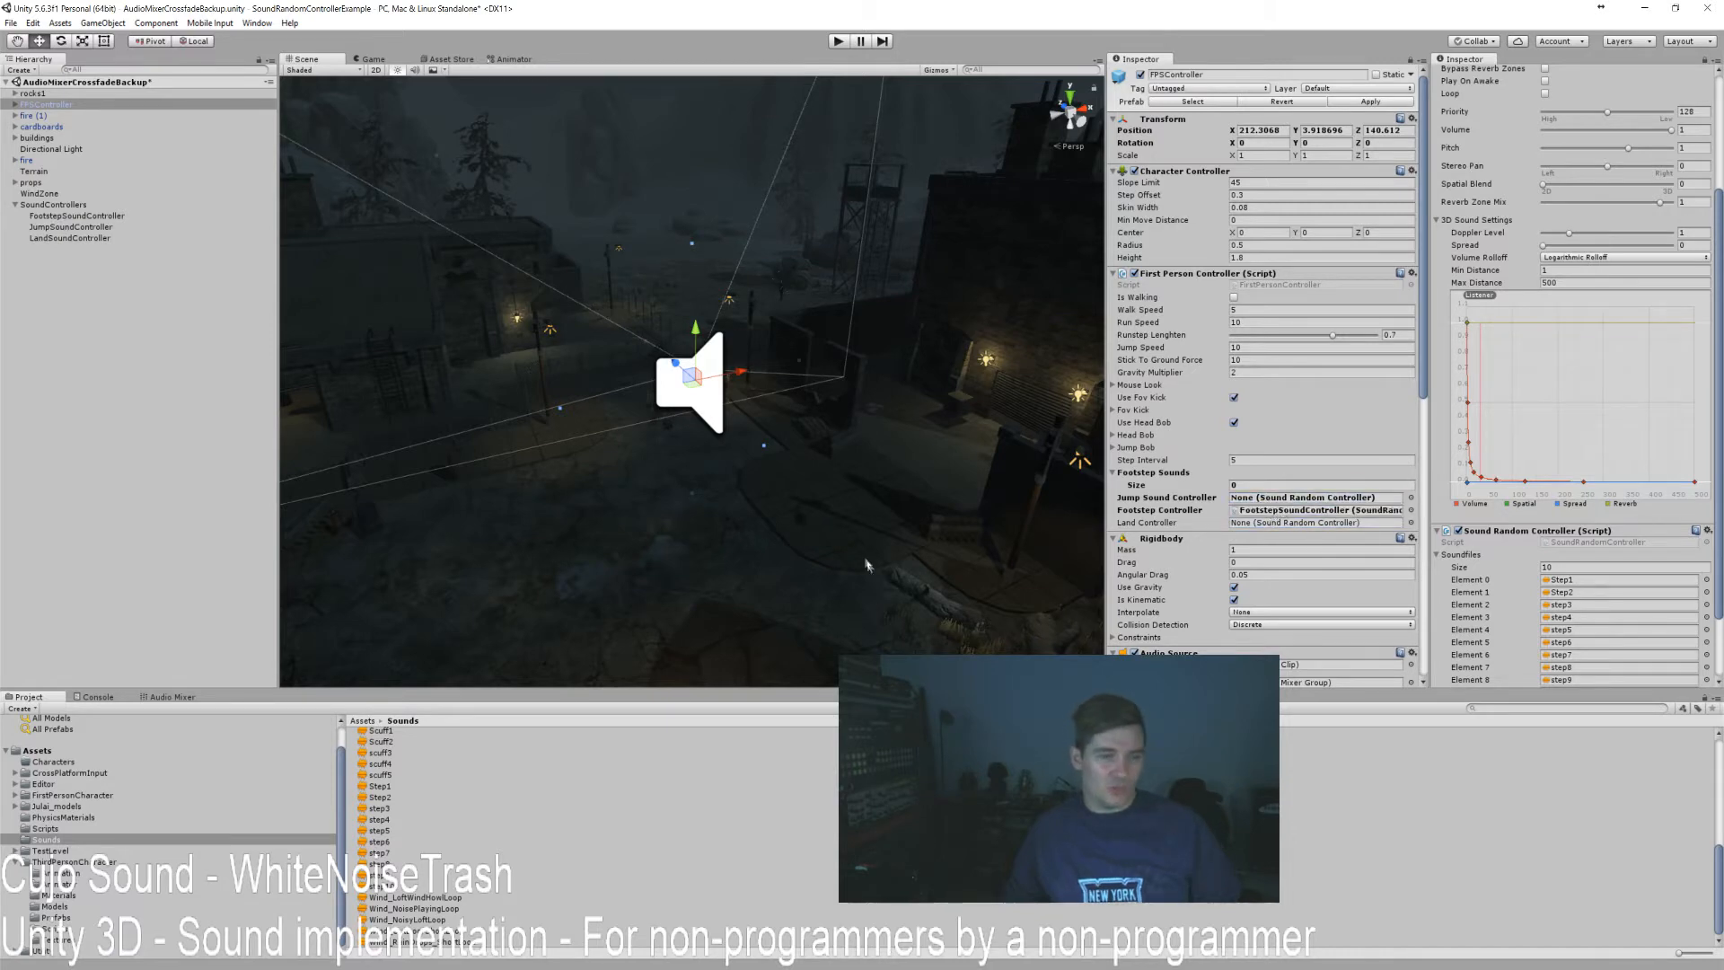
# Play the scene and walk and run around to test the randomized footstep sounds, watching the Soundfiles list.
pyautogui.click(838, 41)
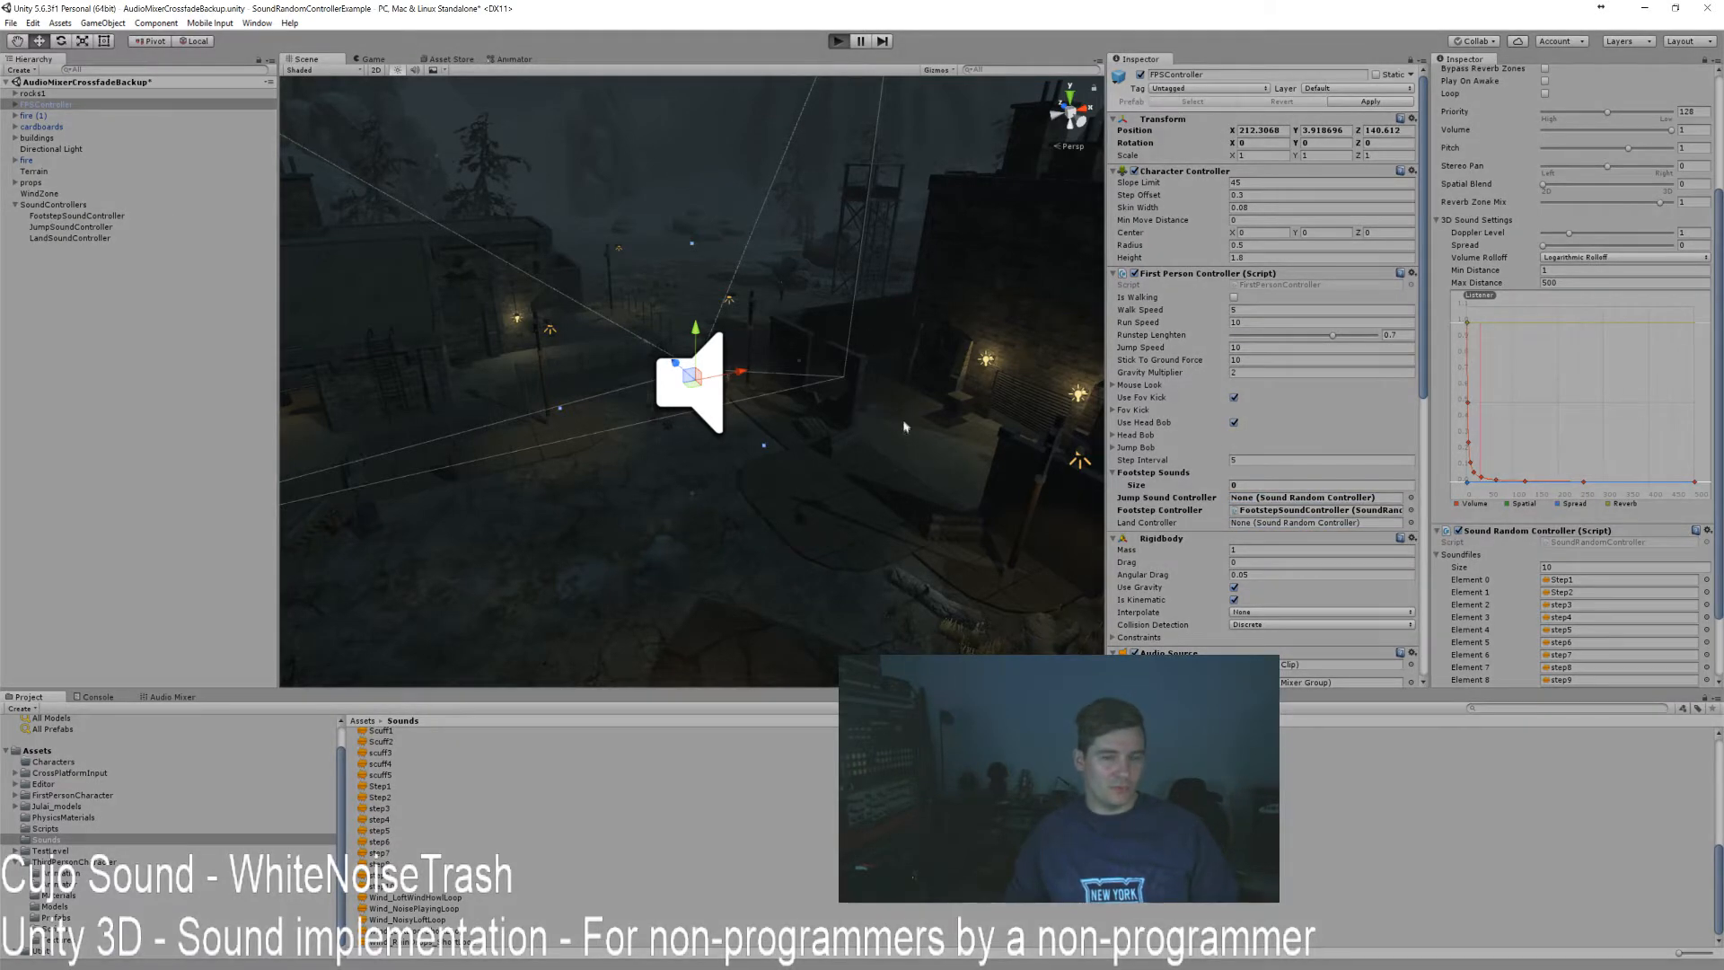
pyautogui.press('w')
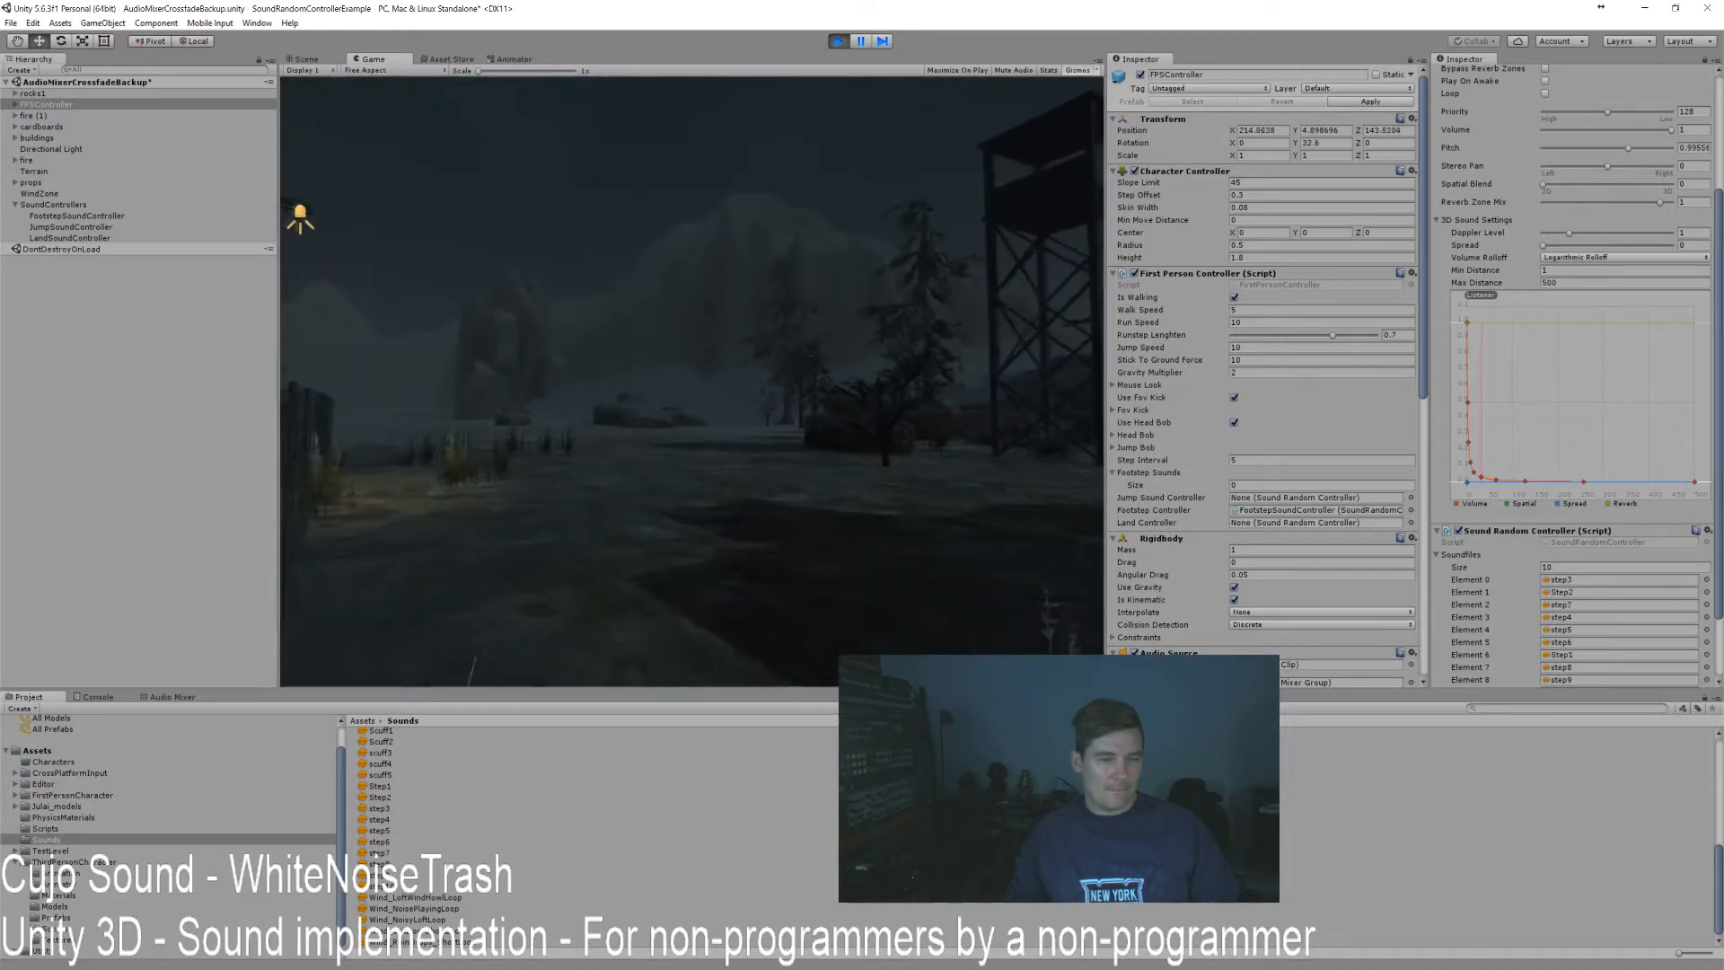
pyautogui.press('w')
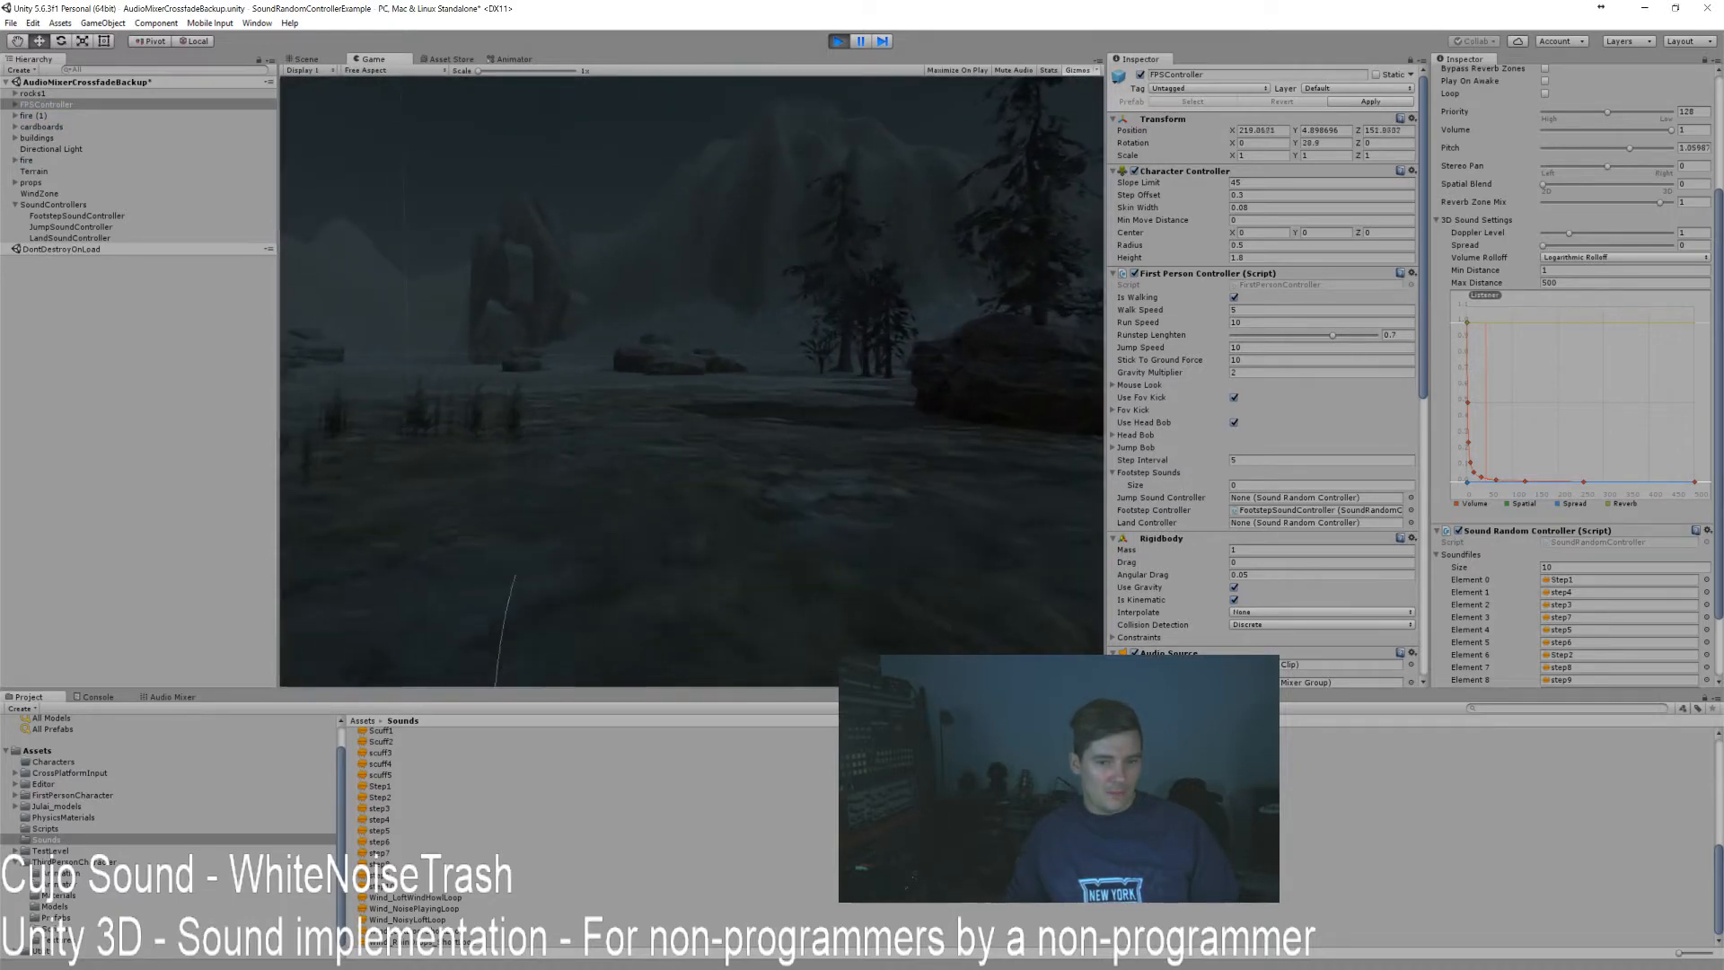
pyautogui.press('w')
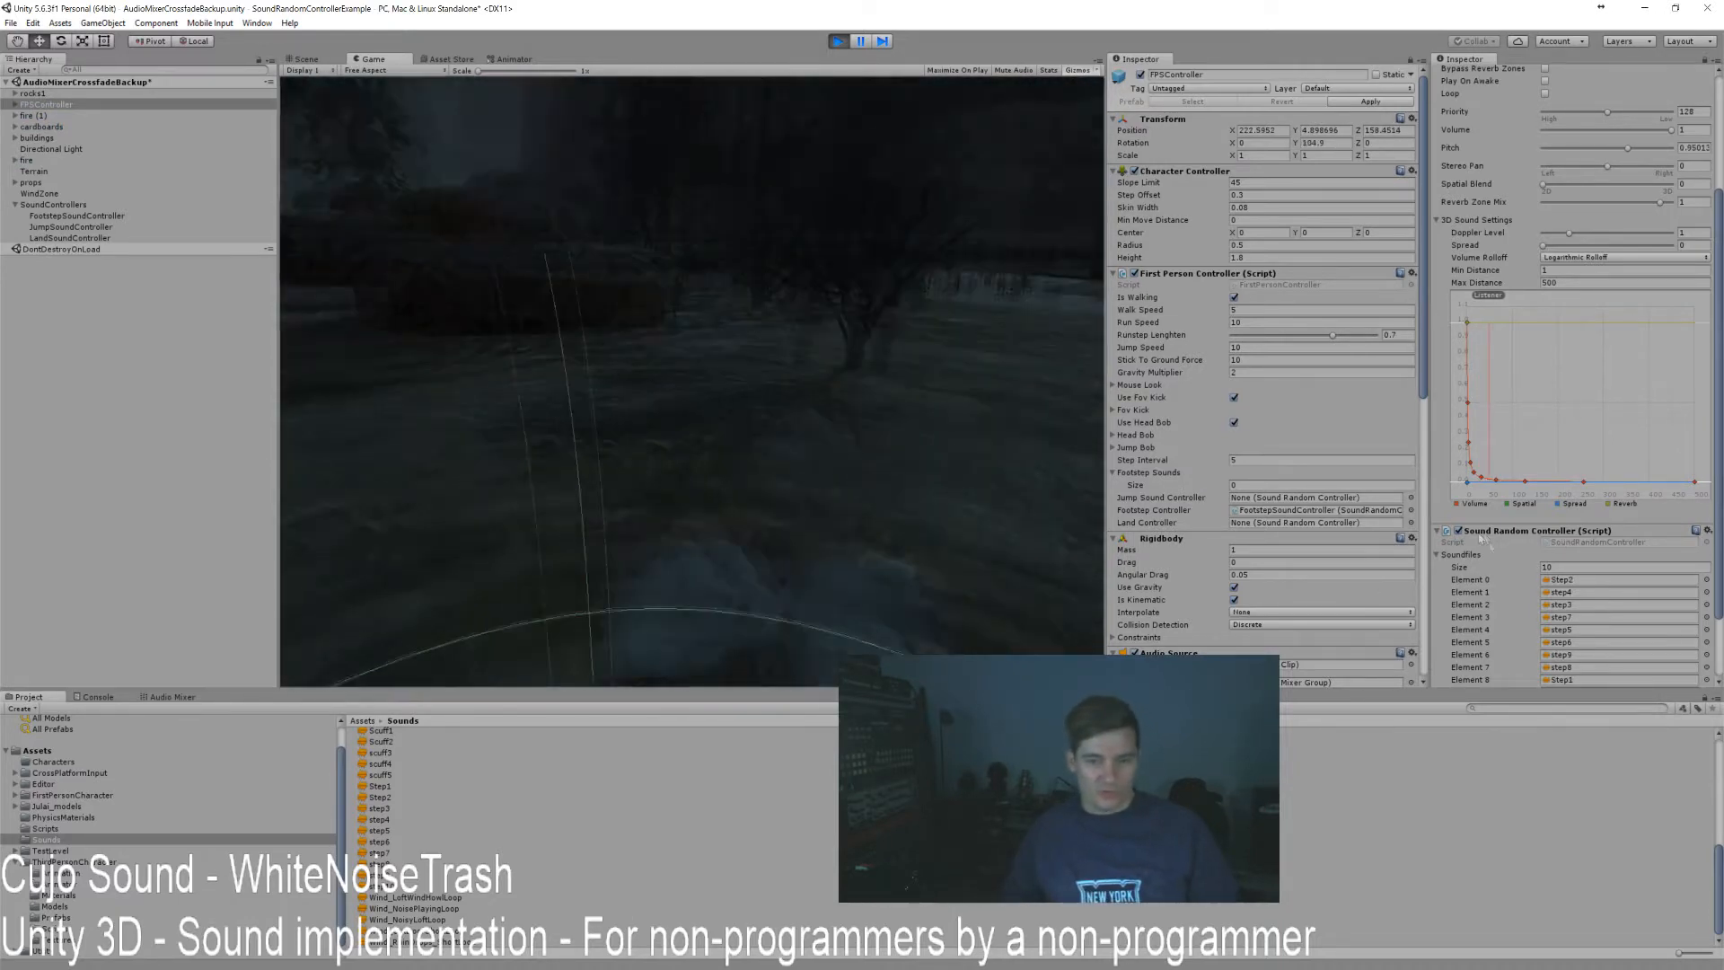
pyautogui.scroll(-2, 1581, 611)
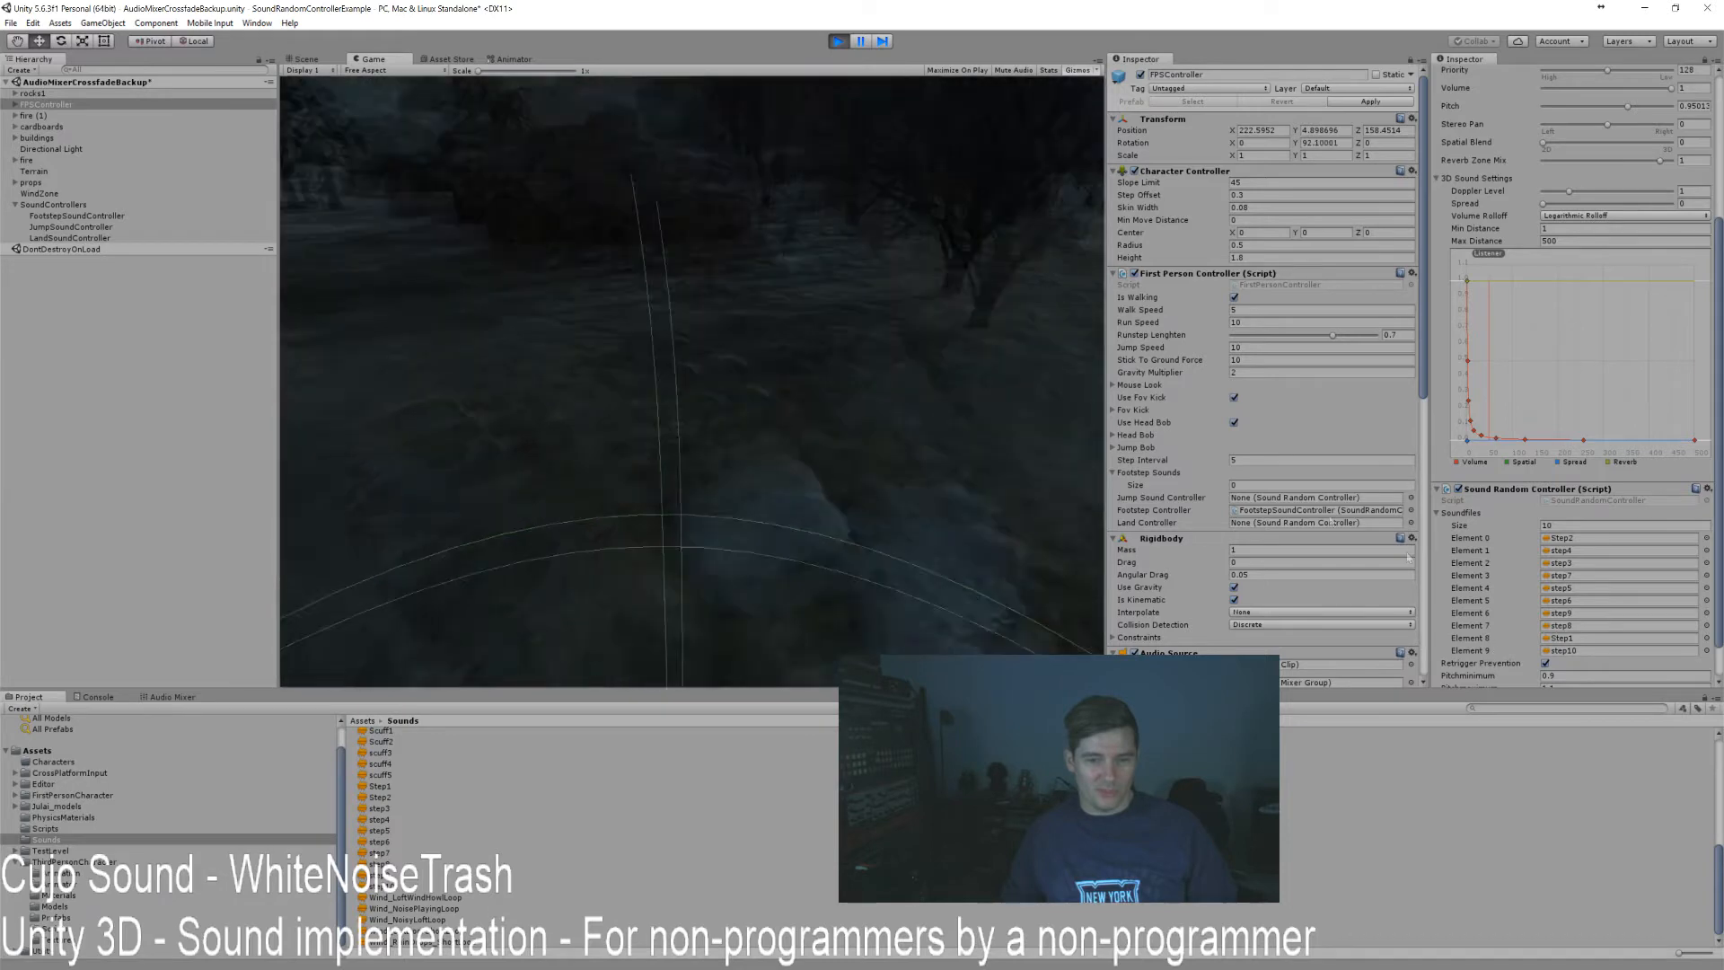
pyautogui.hotkey('shift', 'w')
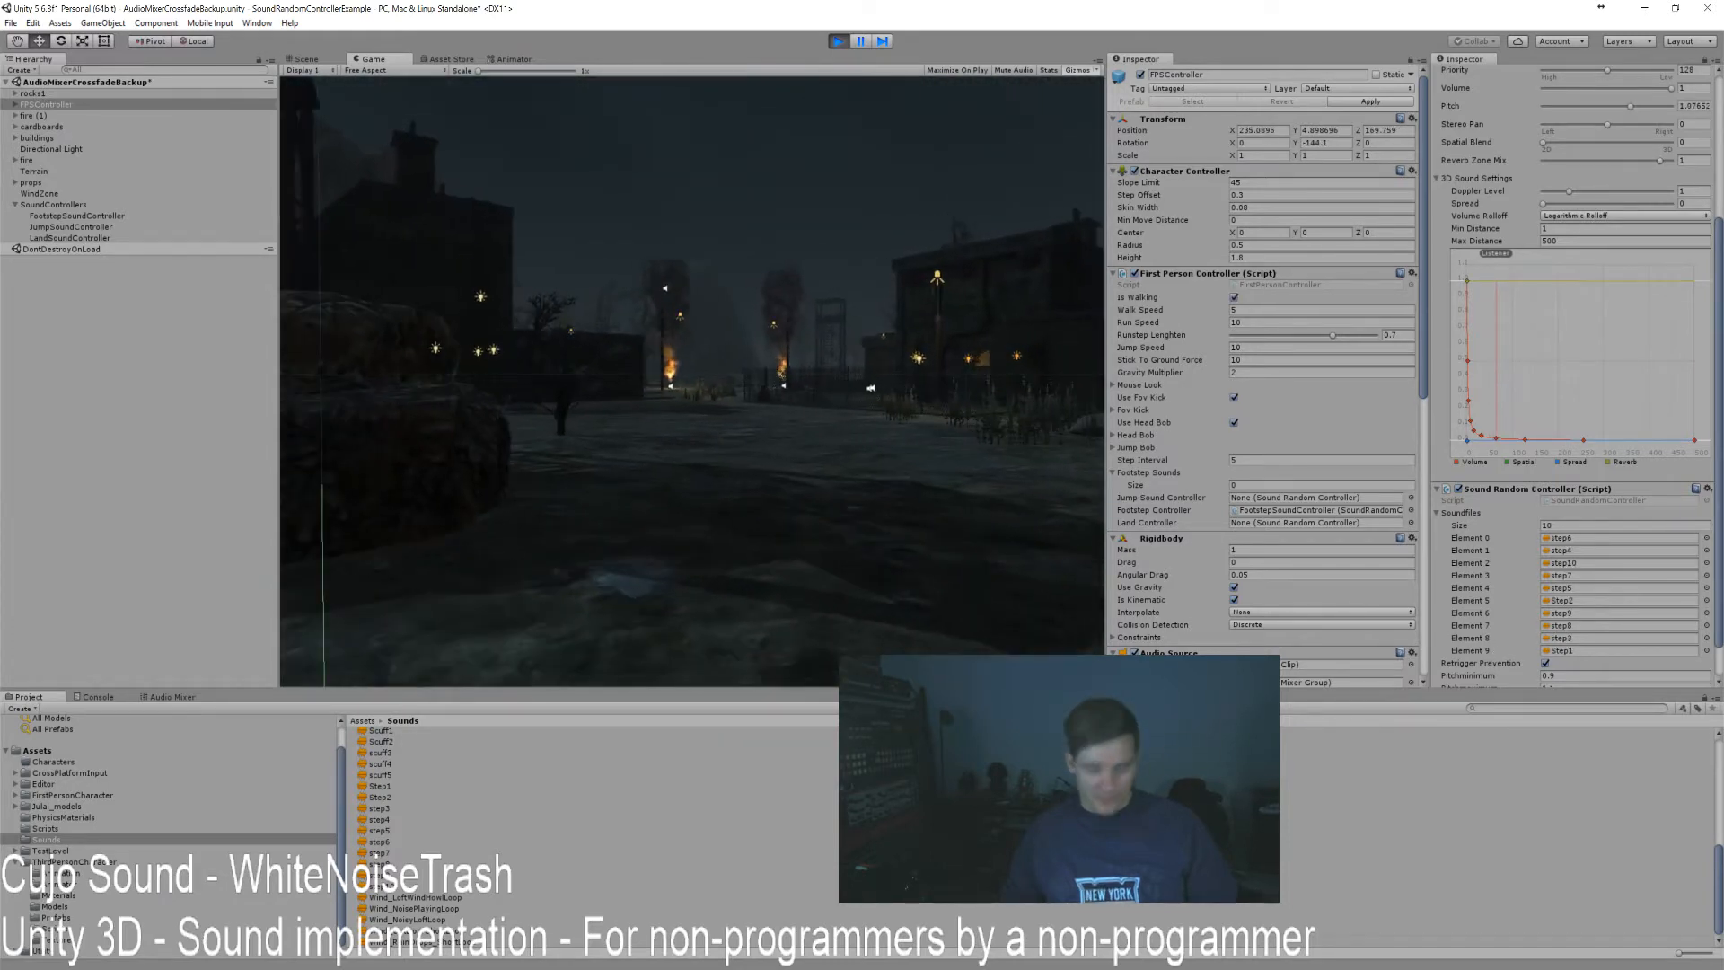
# Stop the scene and assign JumpSoundController and LandSoundController to FPSController's Jump Sound Controller and Land Controller fields.
pyautogui.hotkey('ctrl', 'p')
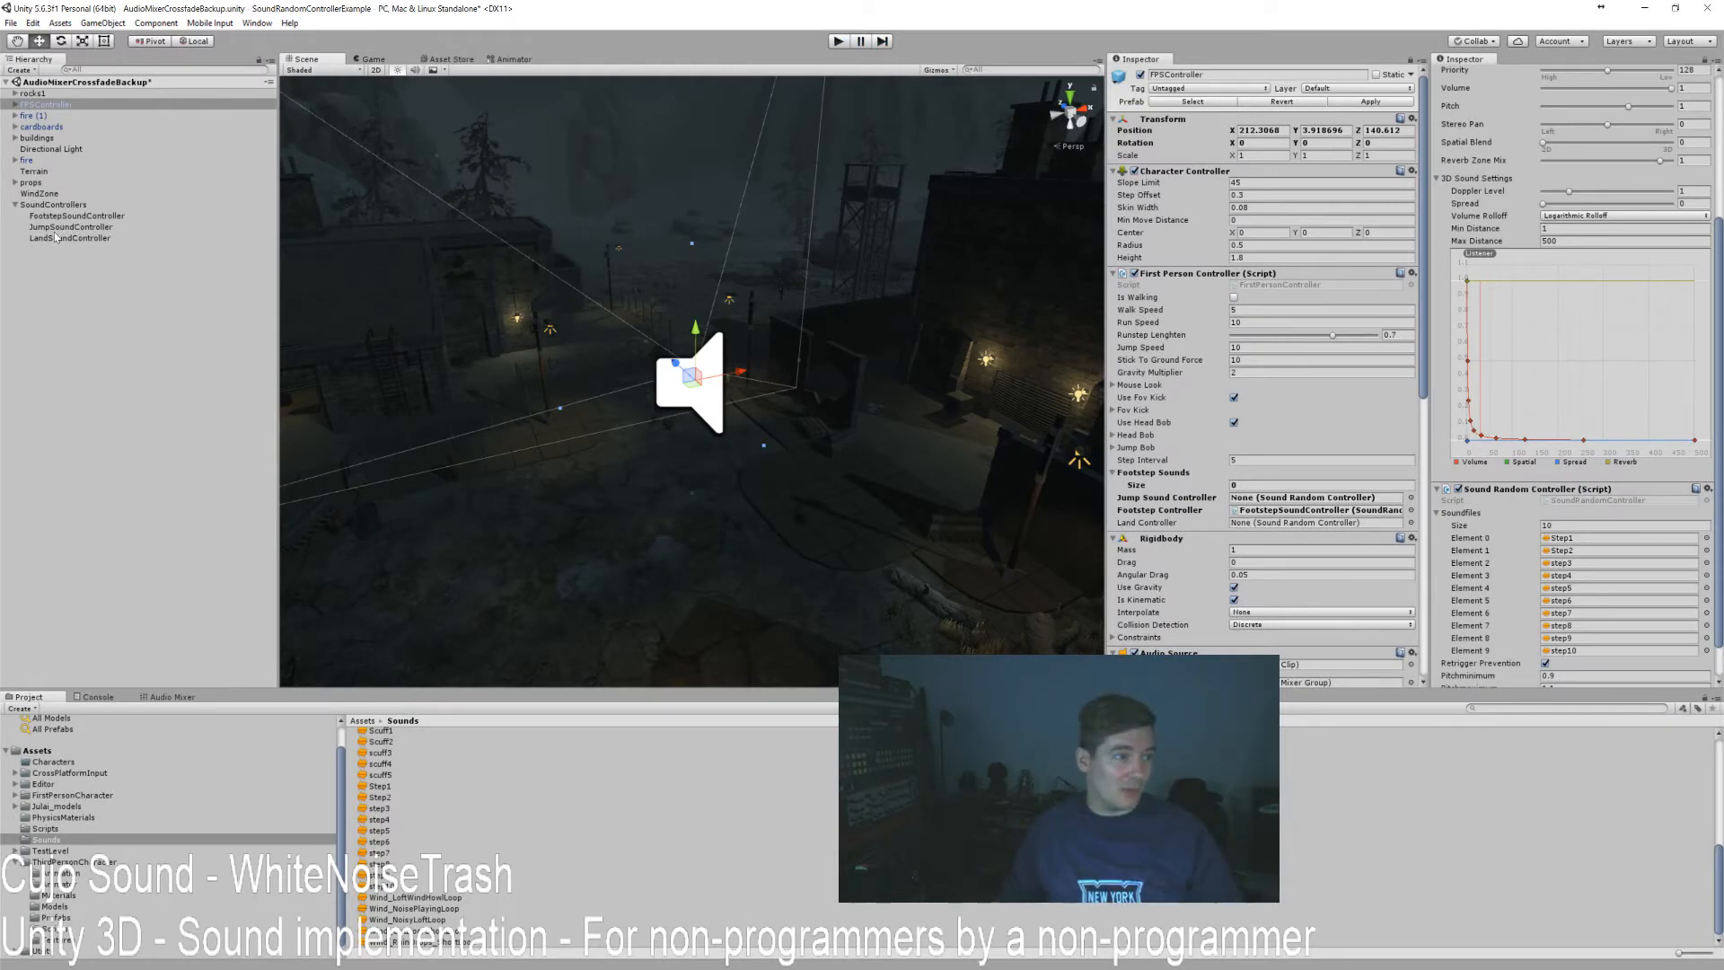
pyautogui.click(1268, 509)
pyautogui.moveTo(1269, 500); pyautogui.dragTo(1268, 502)
pyautogui.moveTo(74, 243); pyautogui.dragTo(1417, 636)
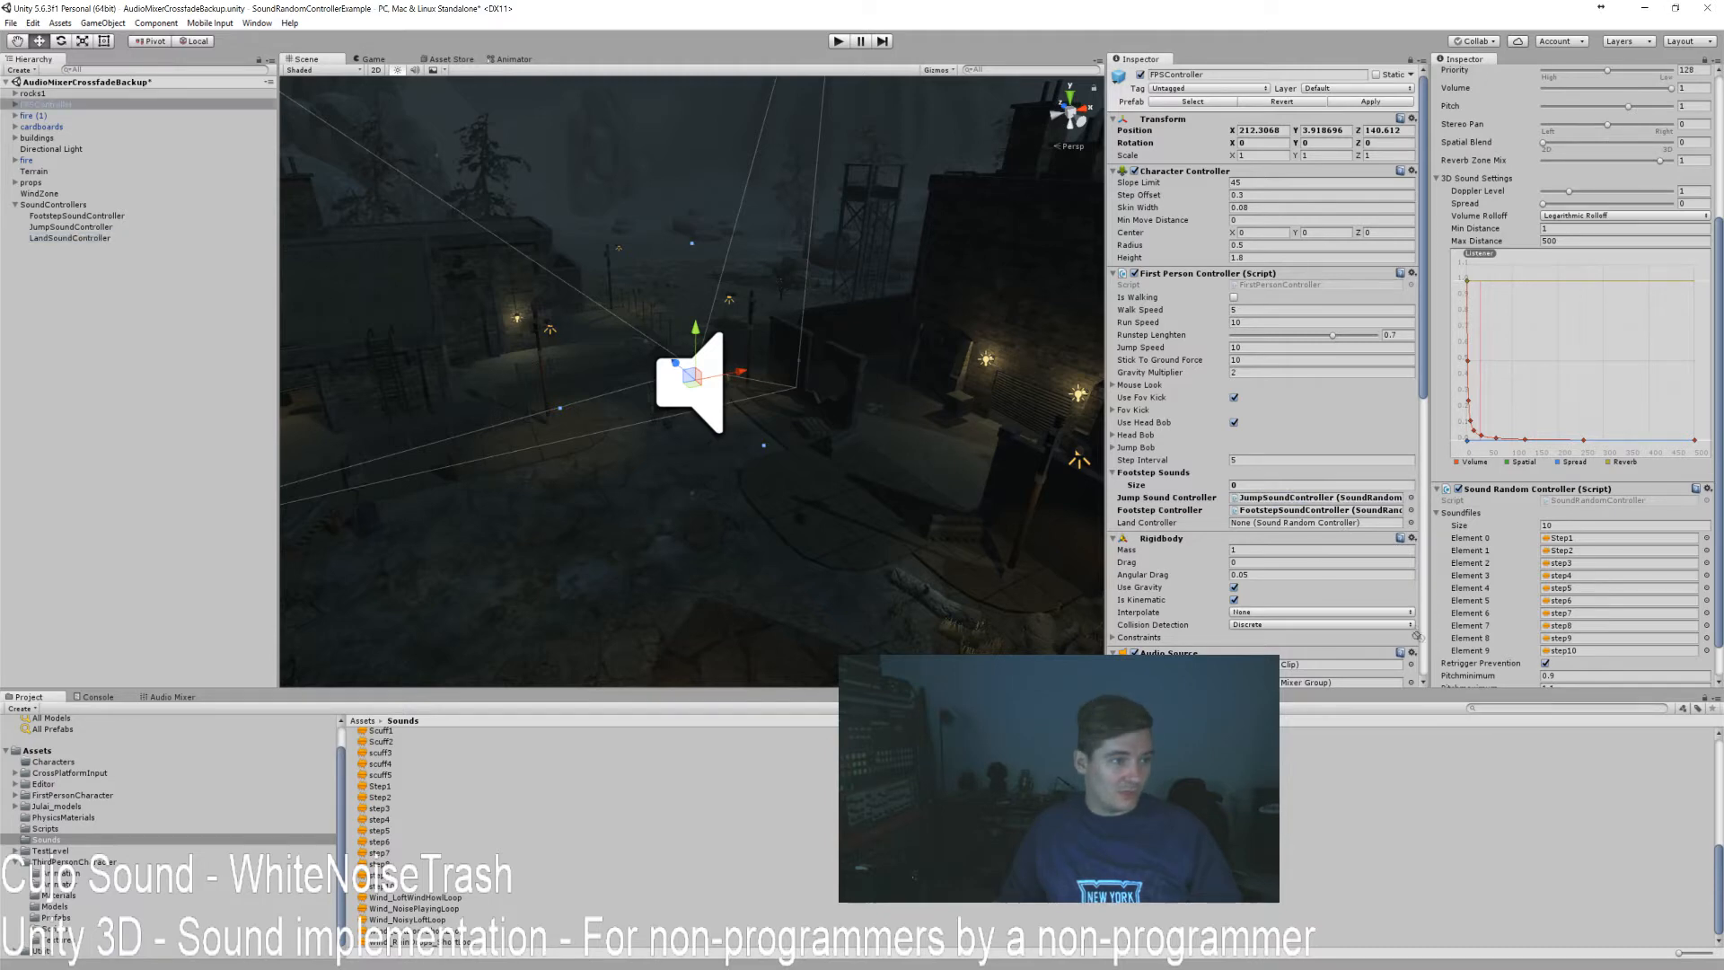
pyautogui.moveTo(1283, 528); pyautogui.dragTo(1279, 525)
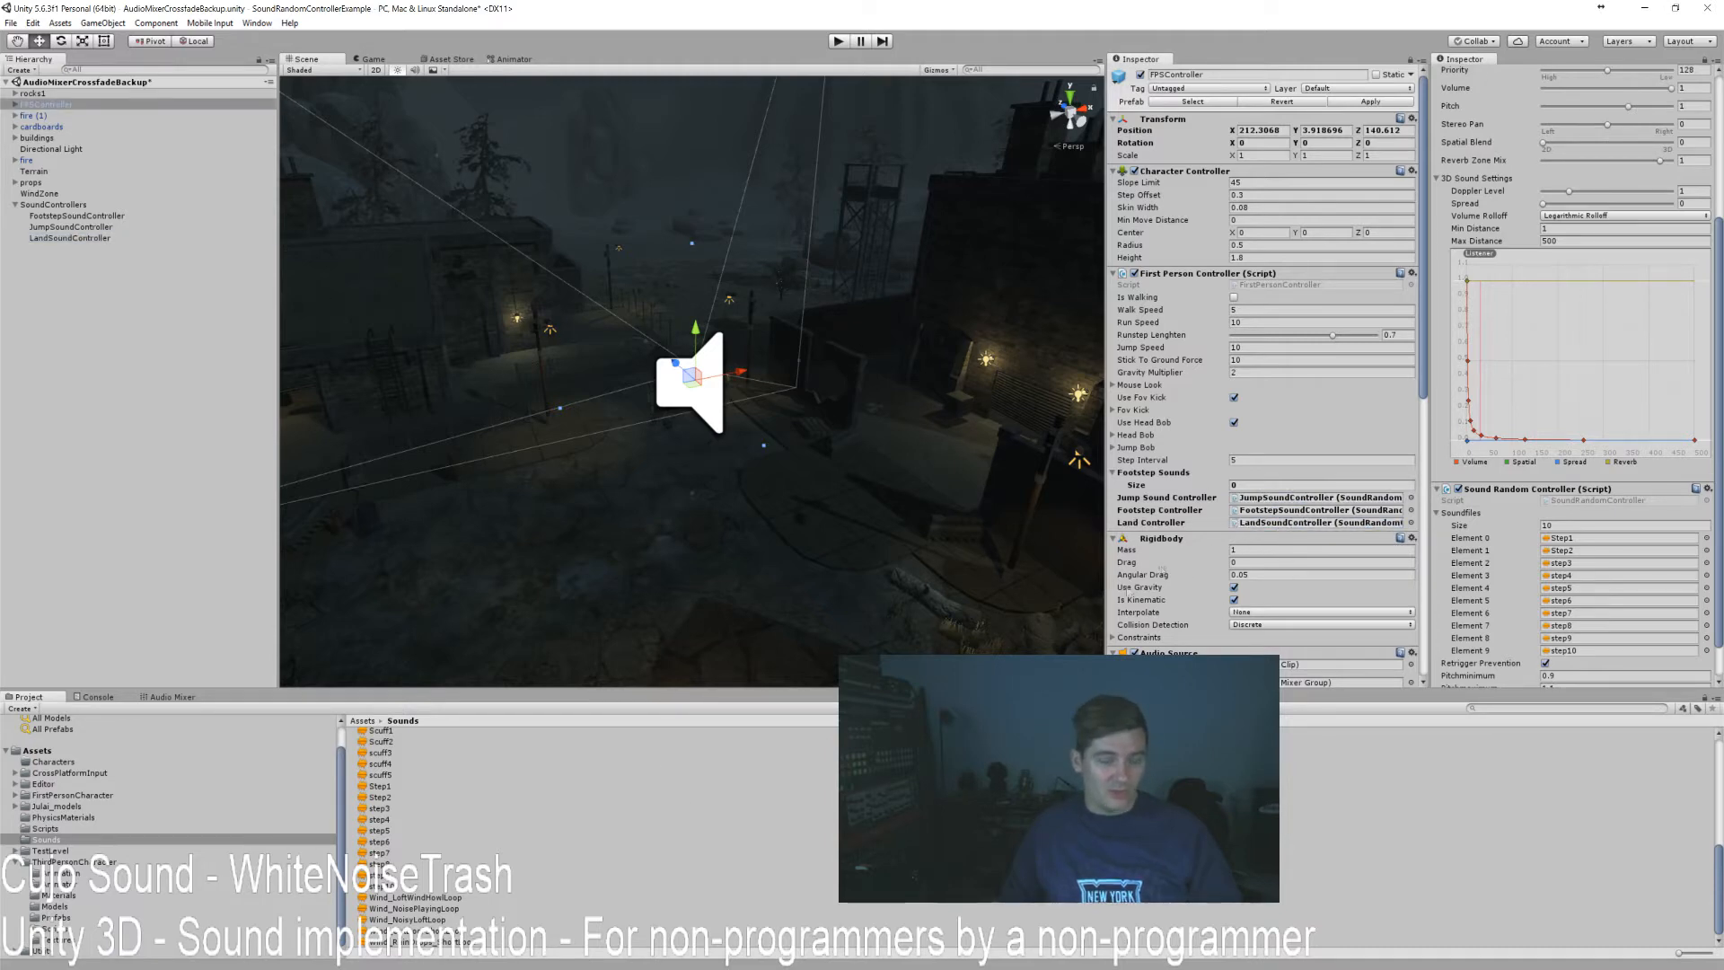
# Switch to Visual Studio and look through the FirstPersonController script around the PlayFootStepAudio, UpdateCameraPosition and GetInput methods.
pyautogui.hotkey('alt', 'Tab')
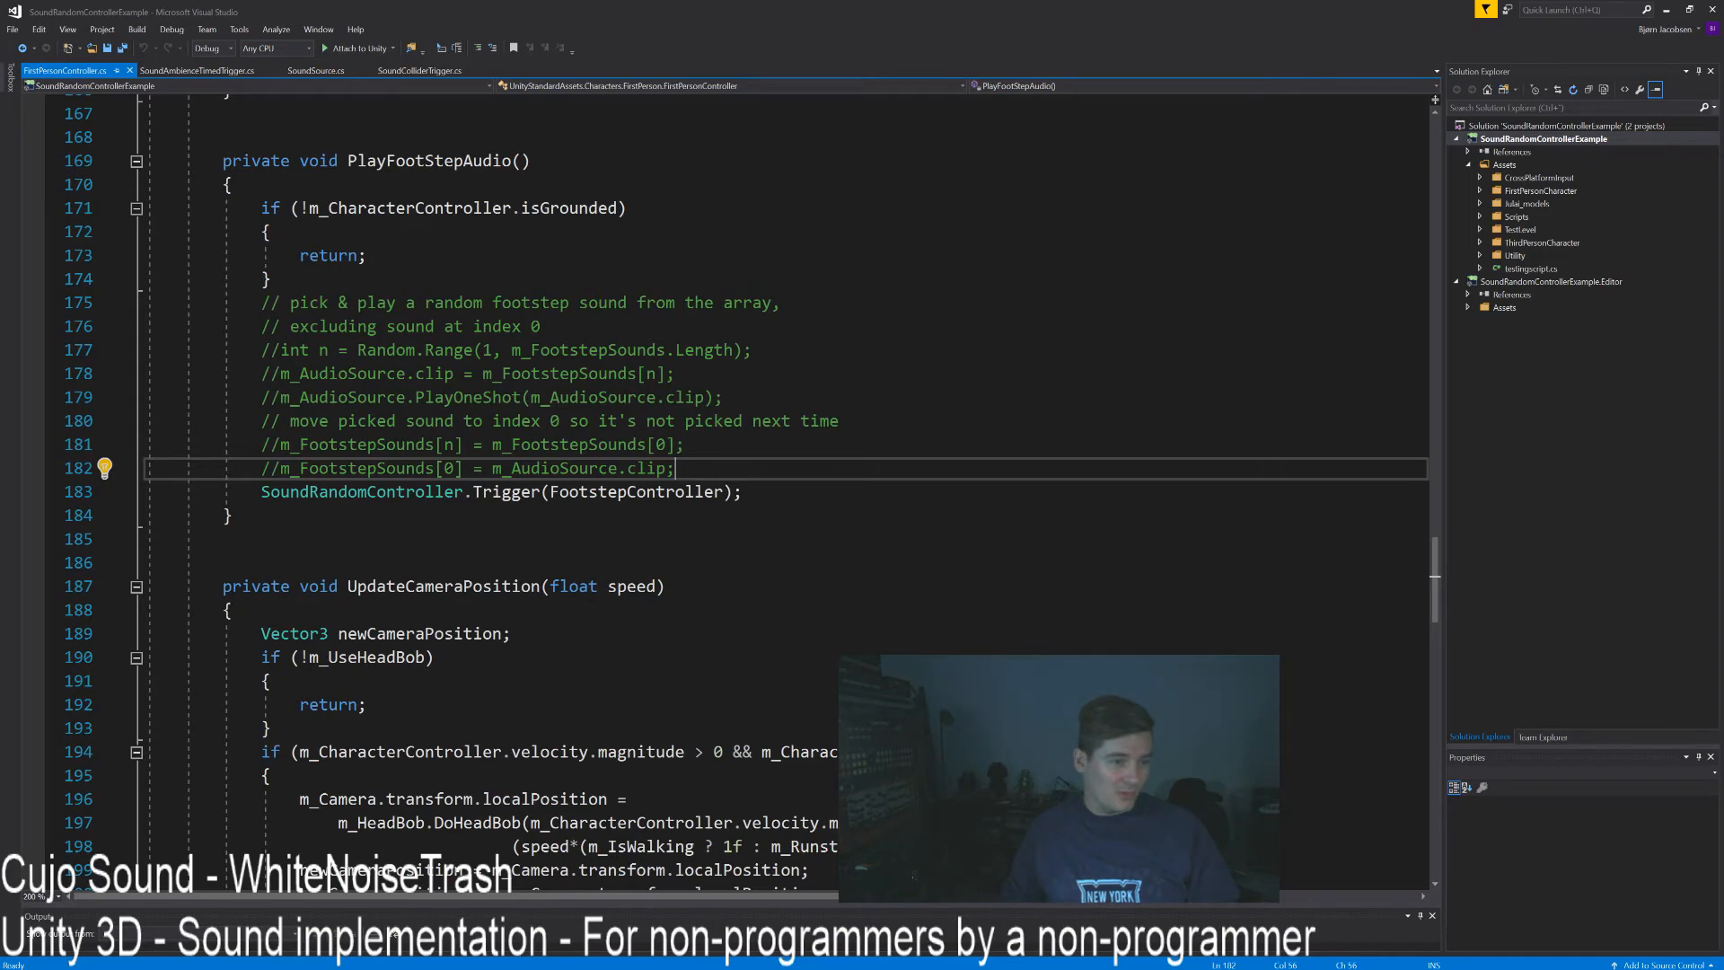
pyautogui.scroll(-10, 736, 485)
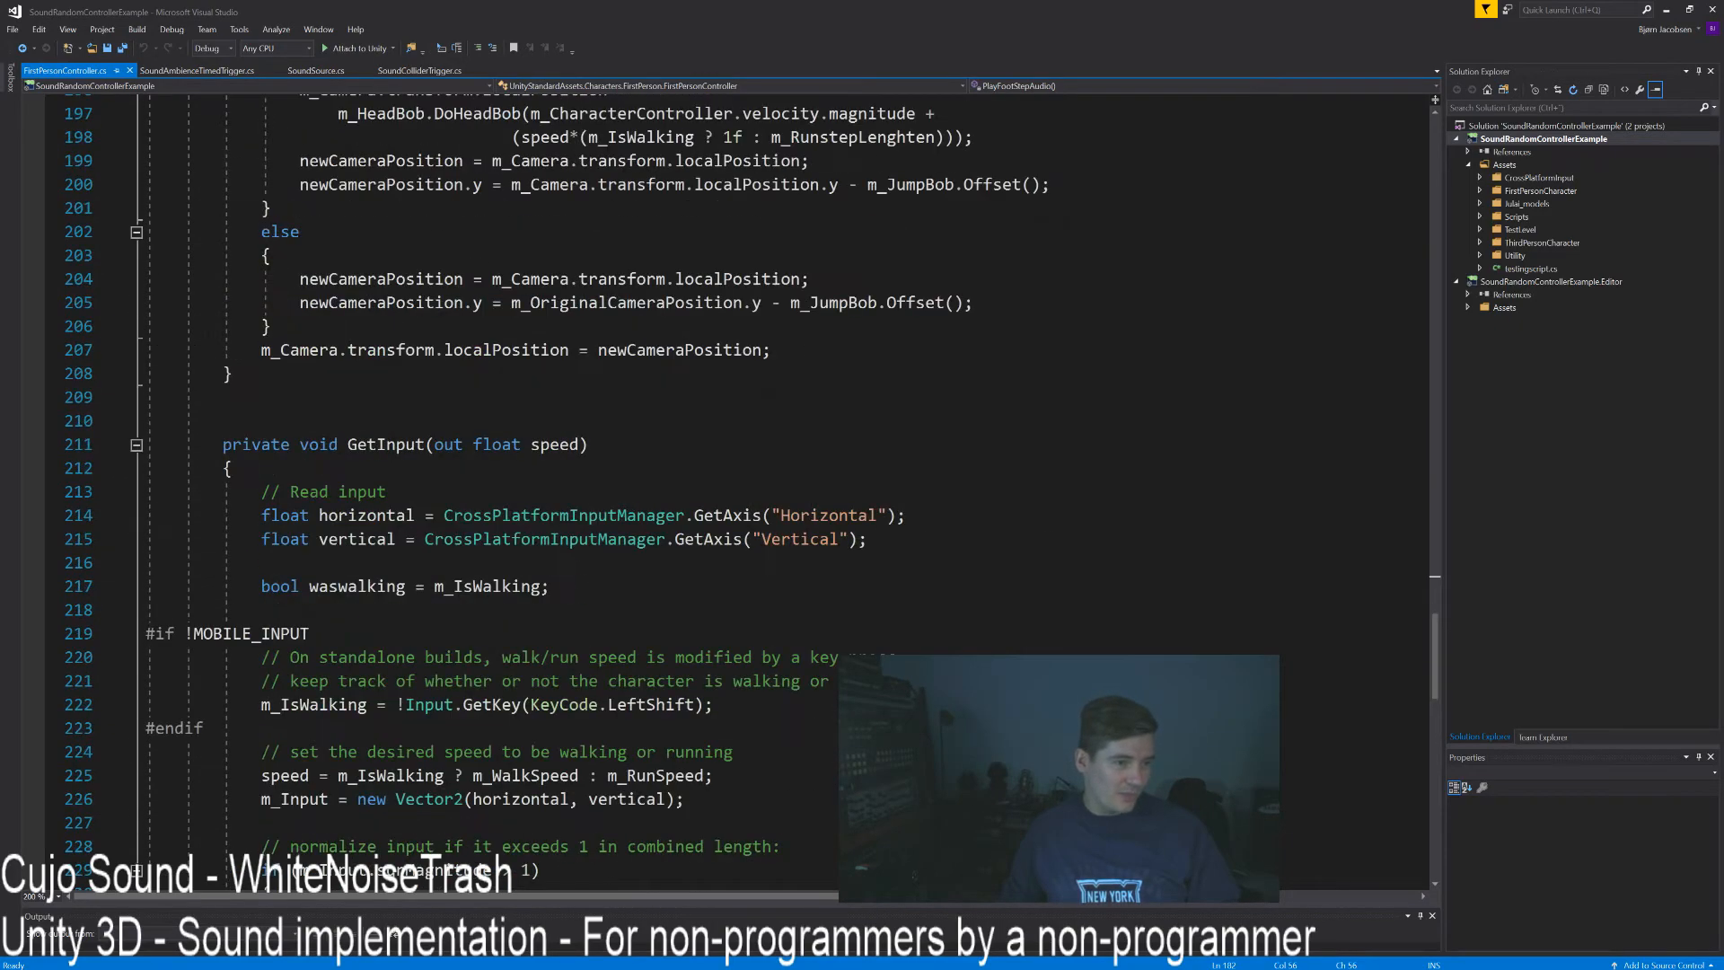
pyautogui.scroll(5, 736, 485)
pyautogui.moveTo(1436, 608); pyautogui.dragTo(1436, 230)
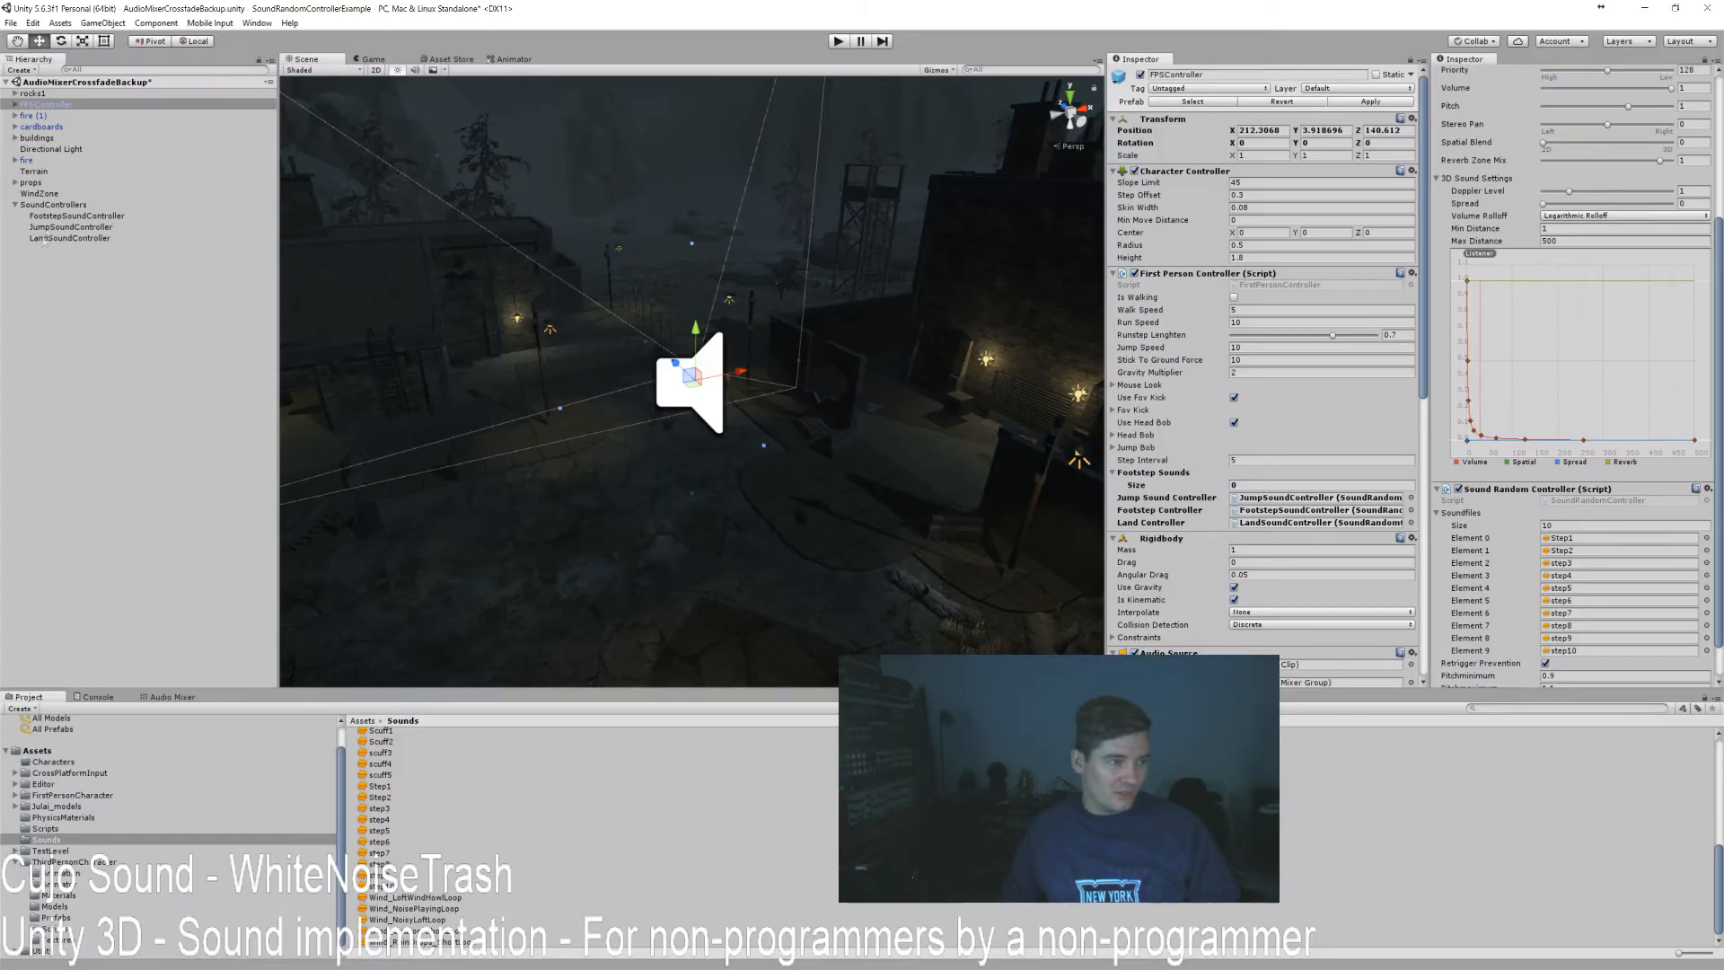
# Lock the second Inspector to JumpSoundController and set its Pitchminimum to 0.9 and Pitchmaximum to 1.1.
pyautogui.click(67, 227)
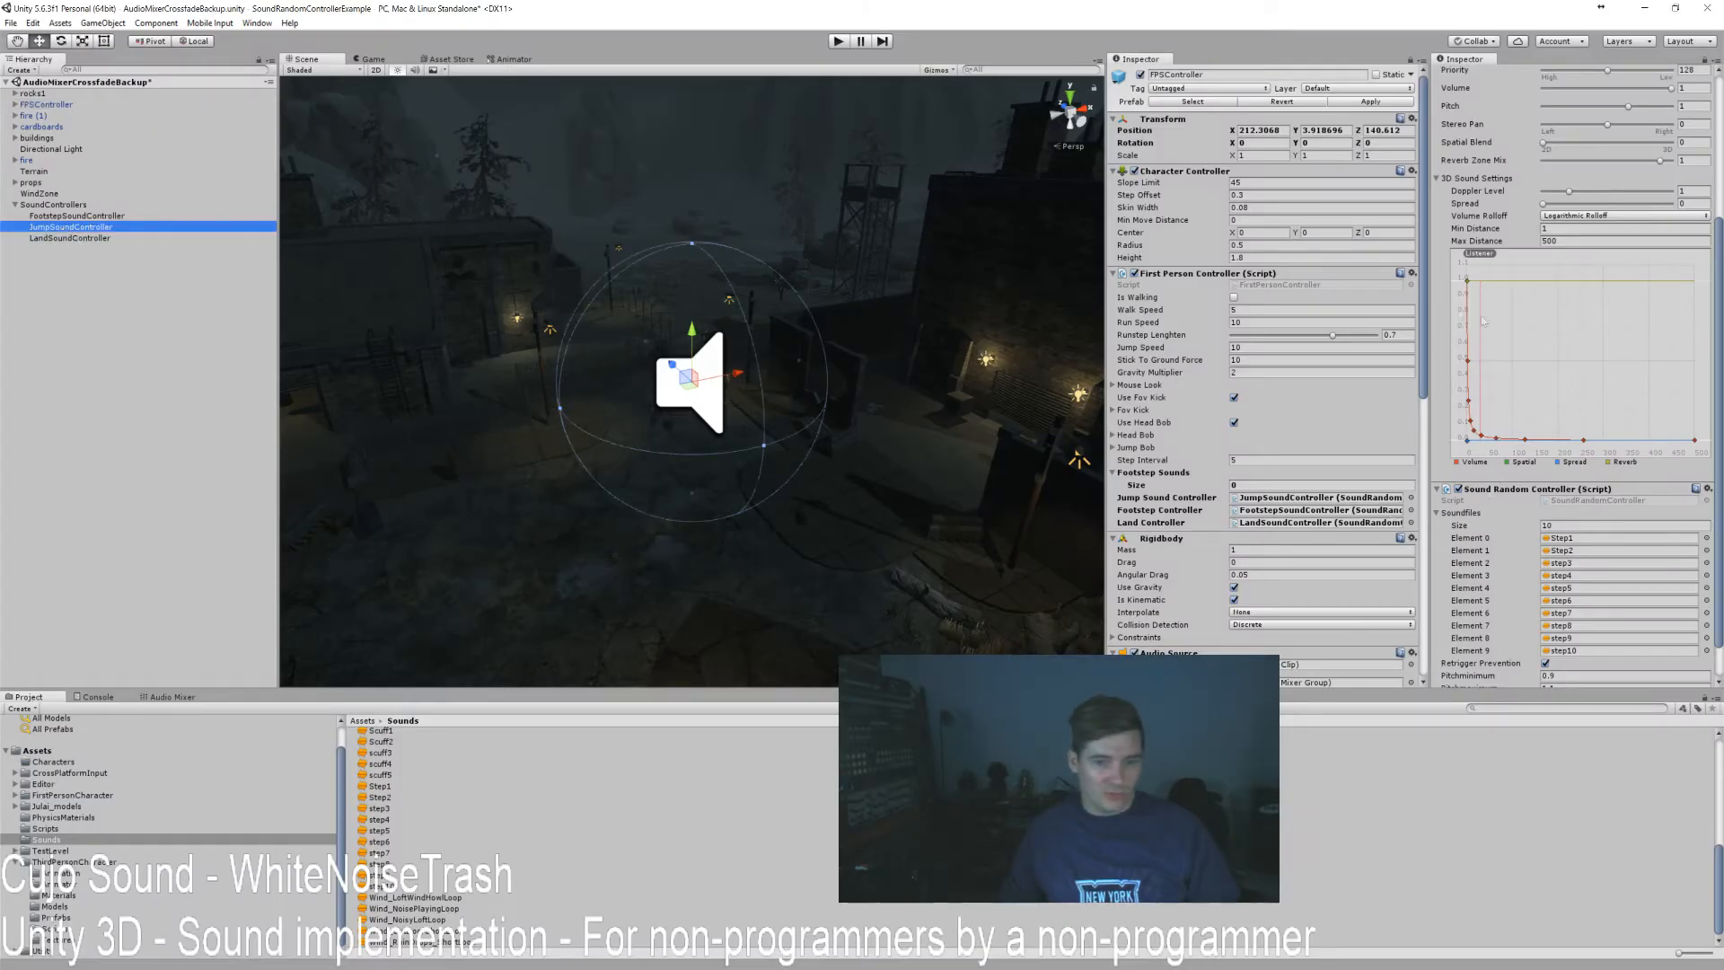
pyautogui.click(1705, 60)
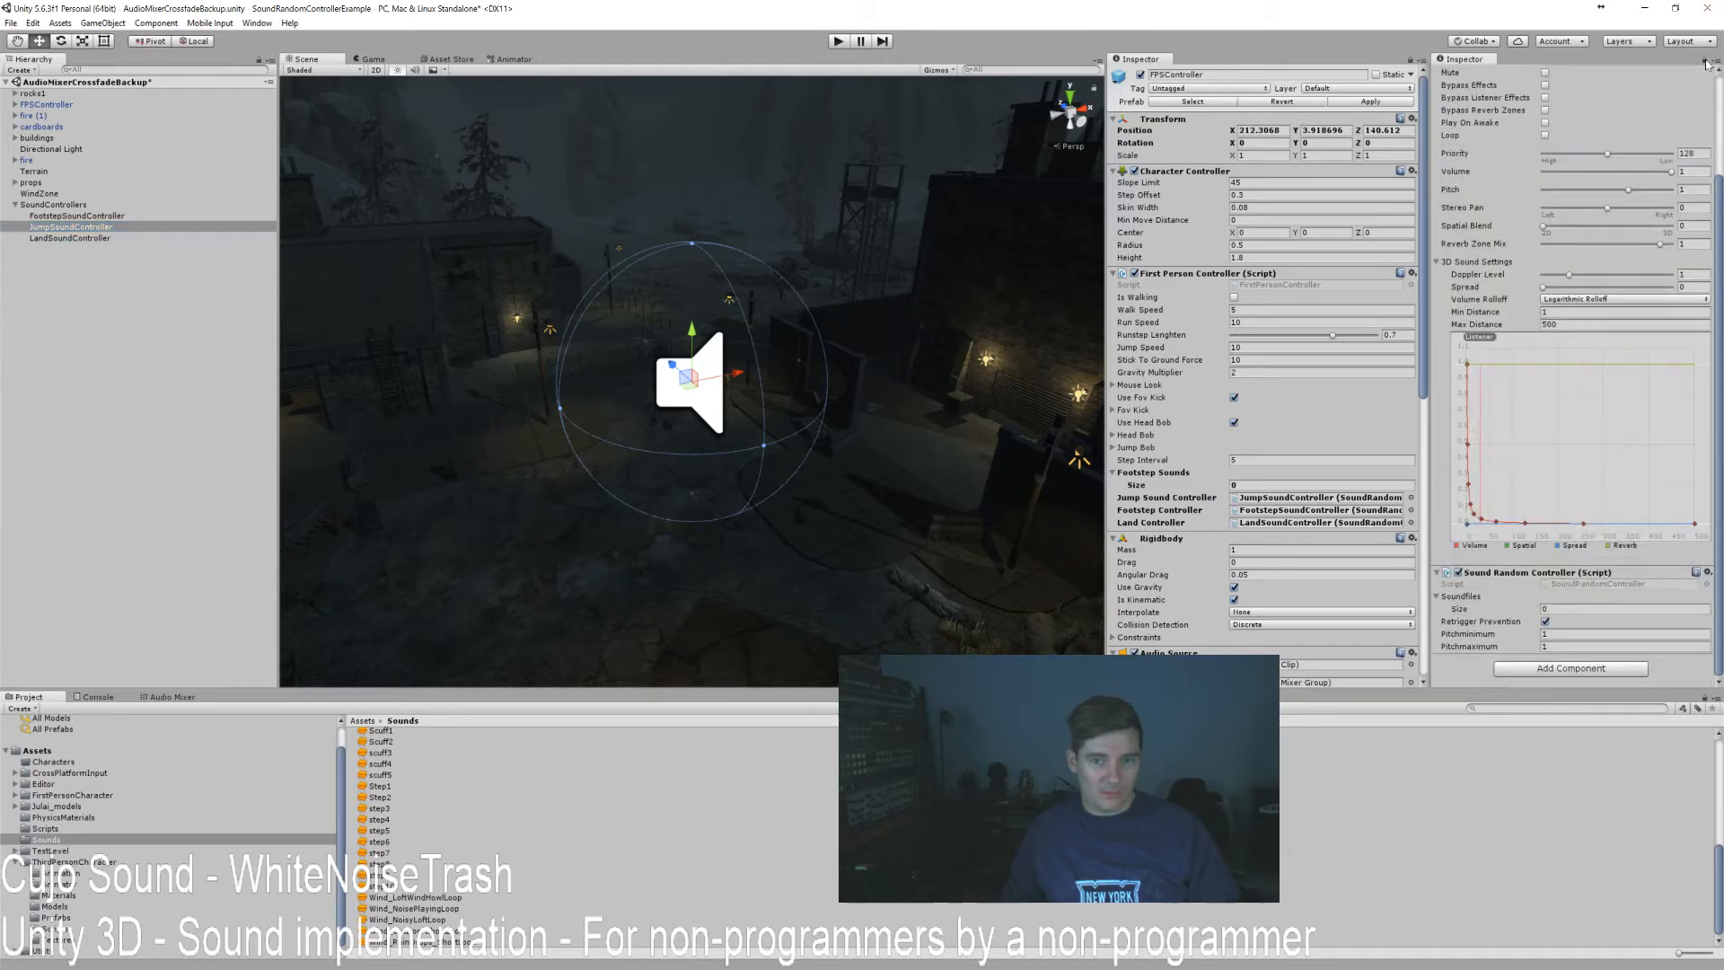
pyautogui.click(69, 229)
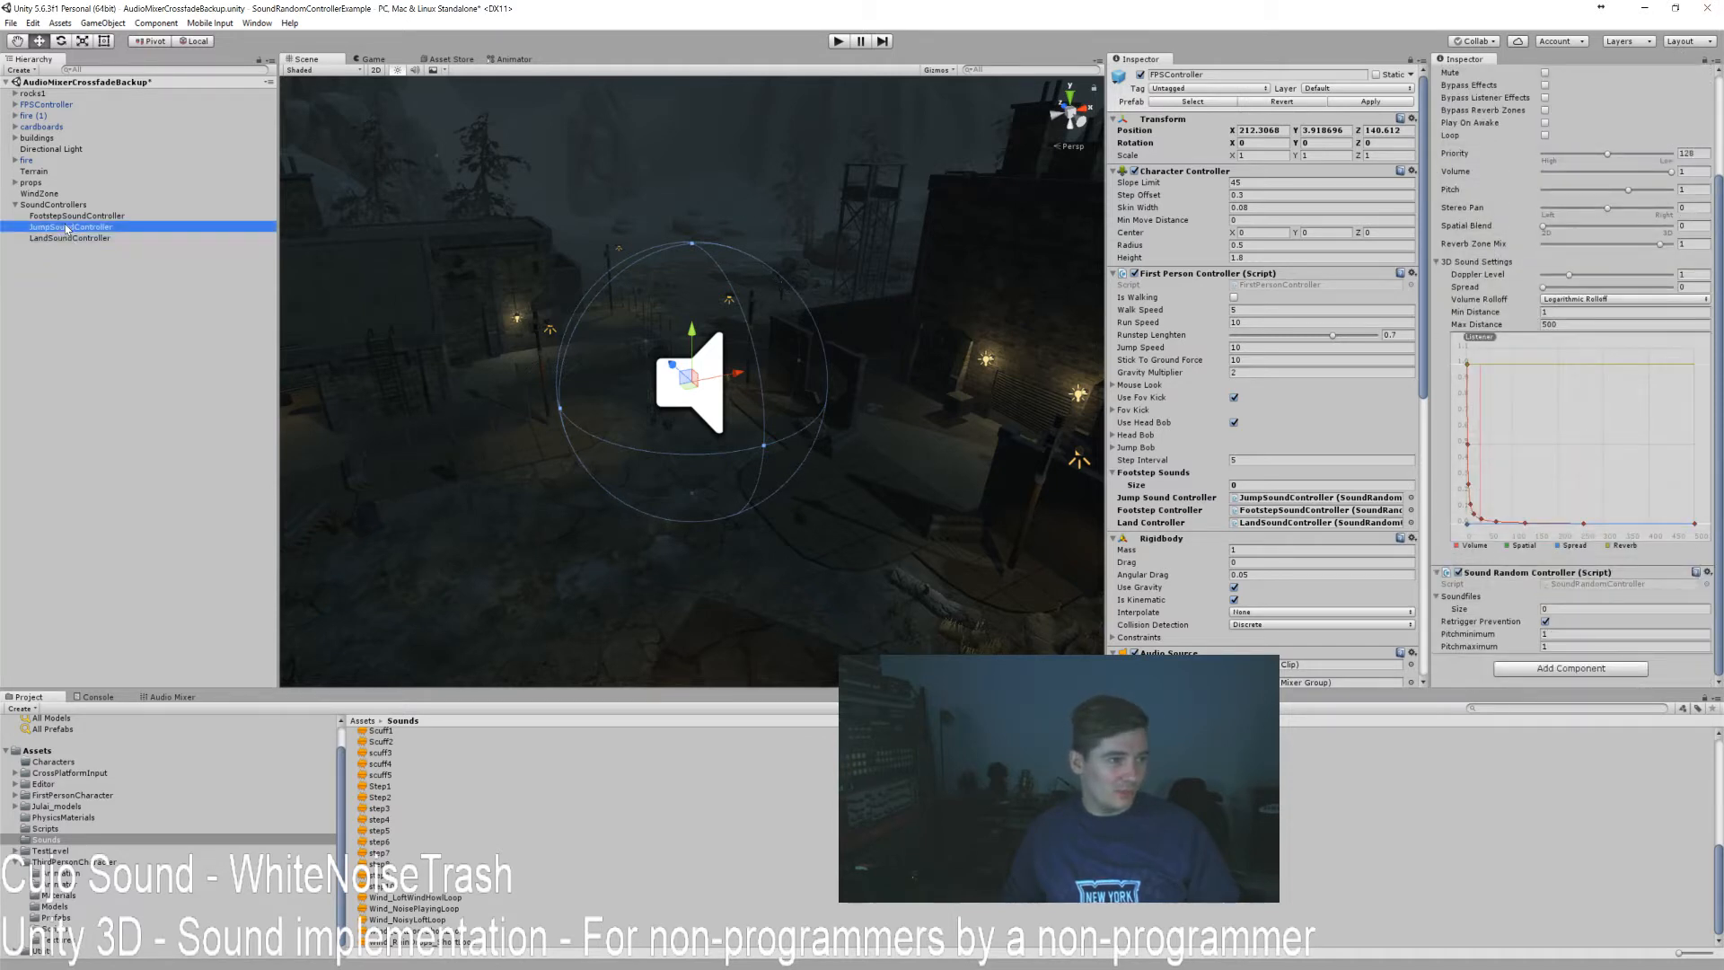
pyautogui.click(1705, 61)
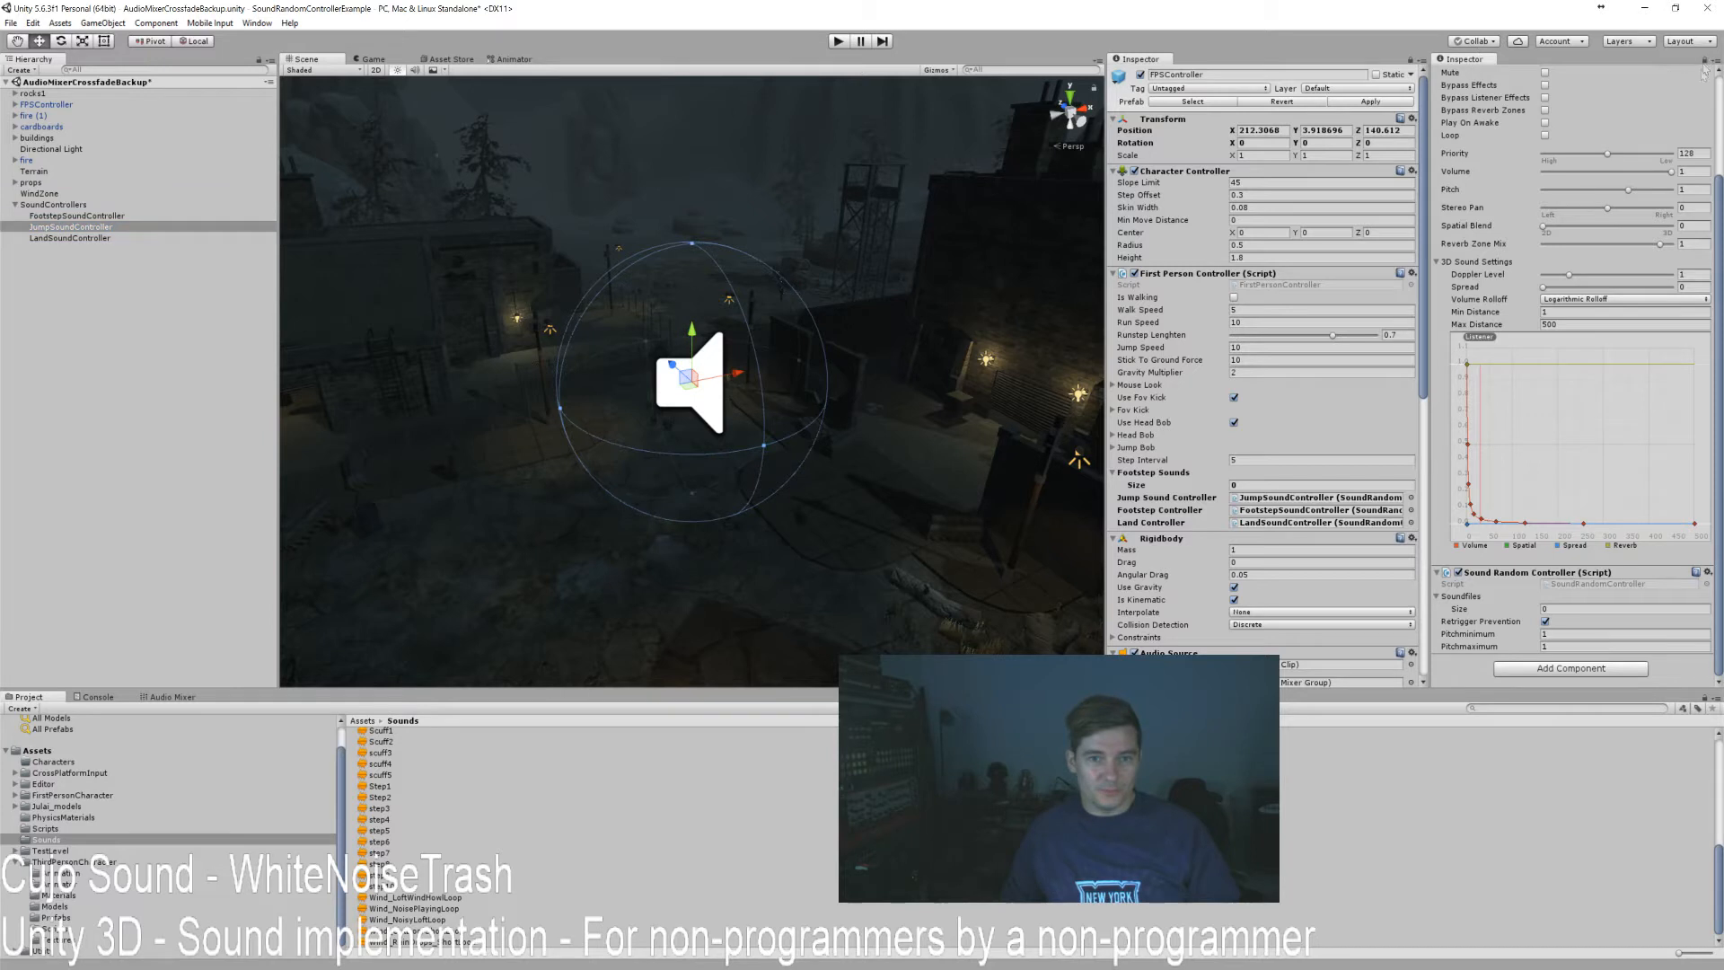
pyautogui.moveTo(1721, 185); pyautogui.dragTo(1722, 83)
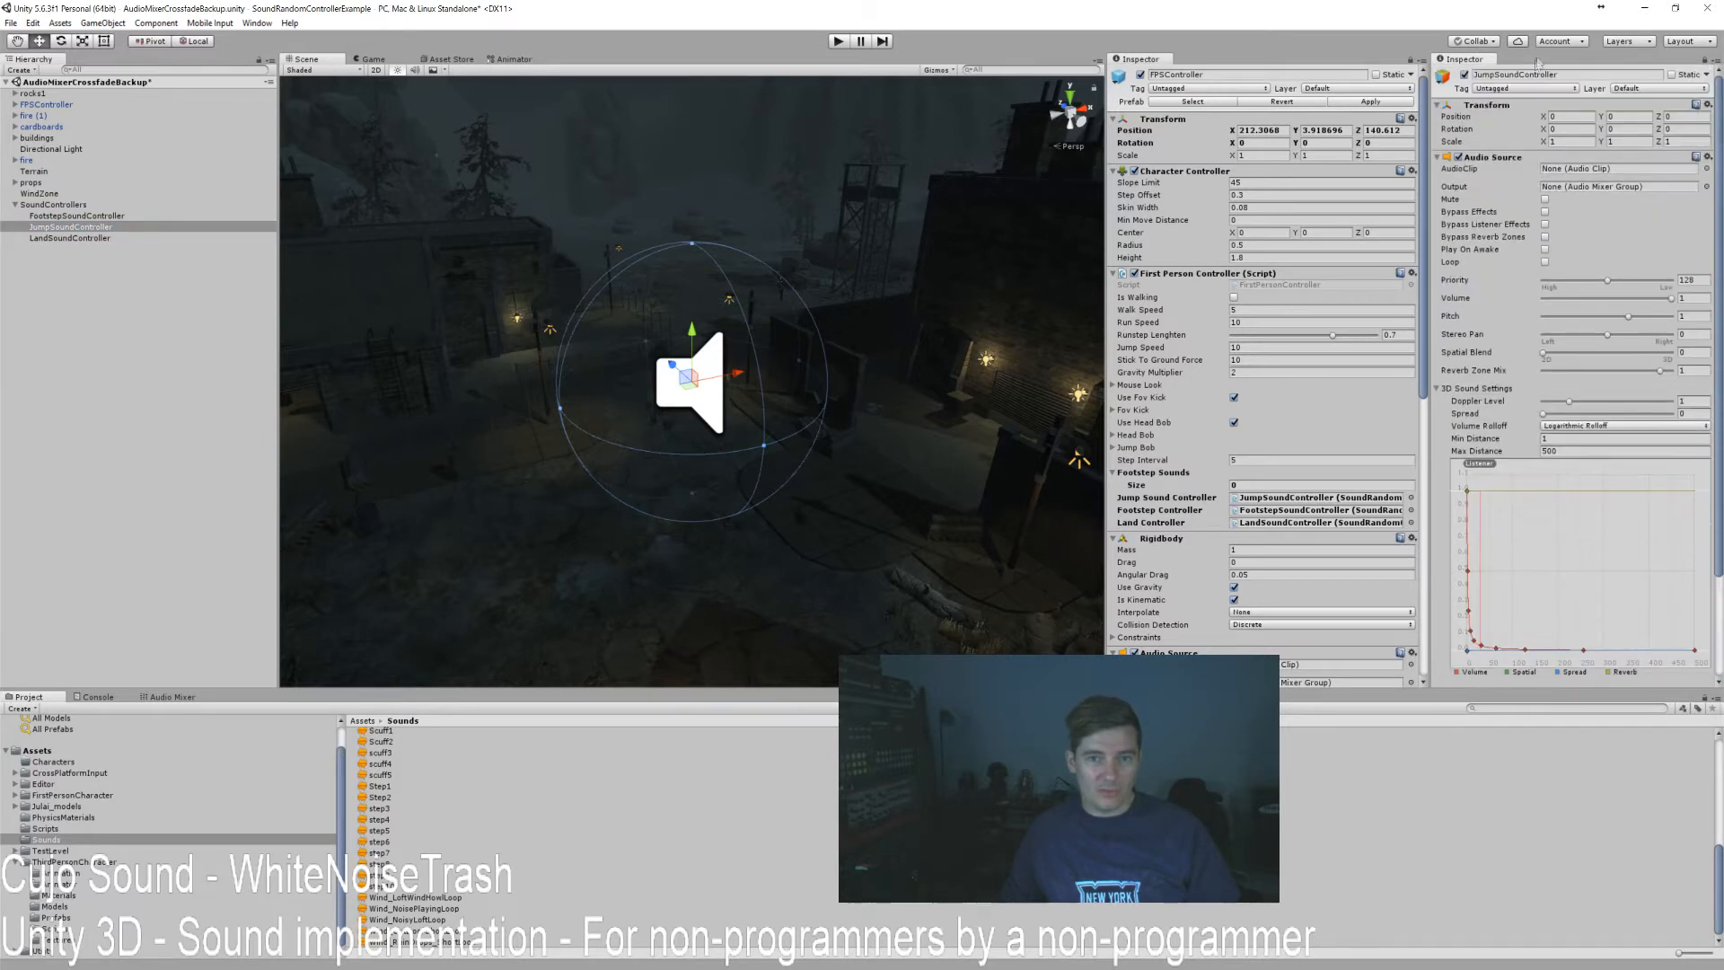
pyautogui.scroll(-3, 1581, 413)
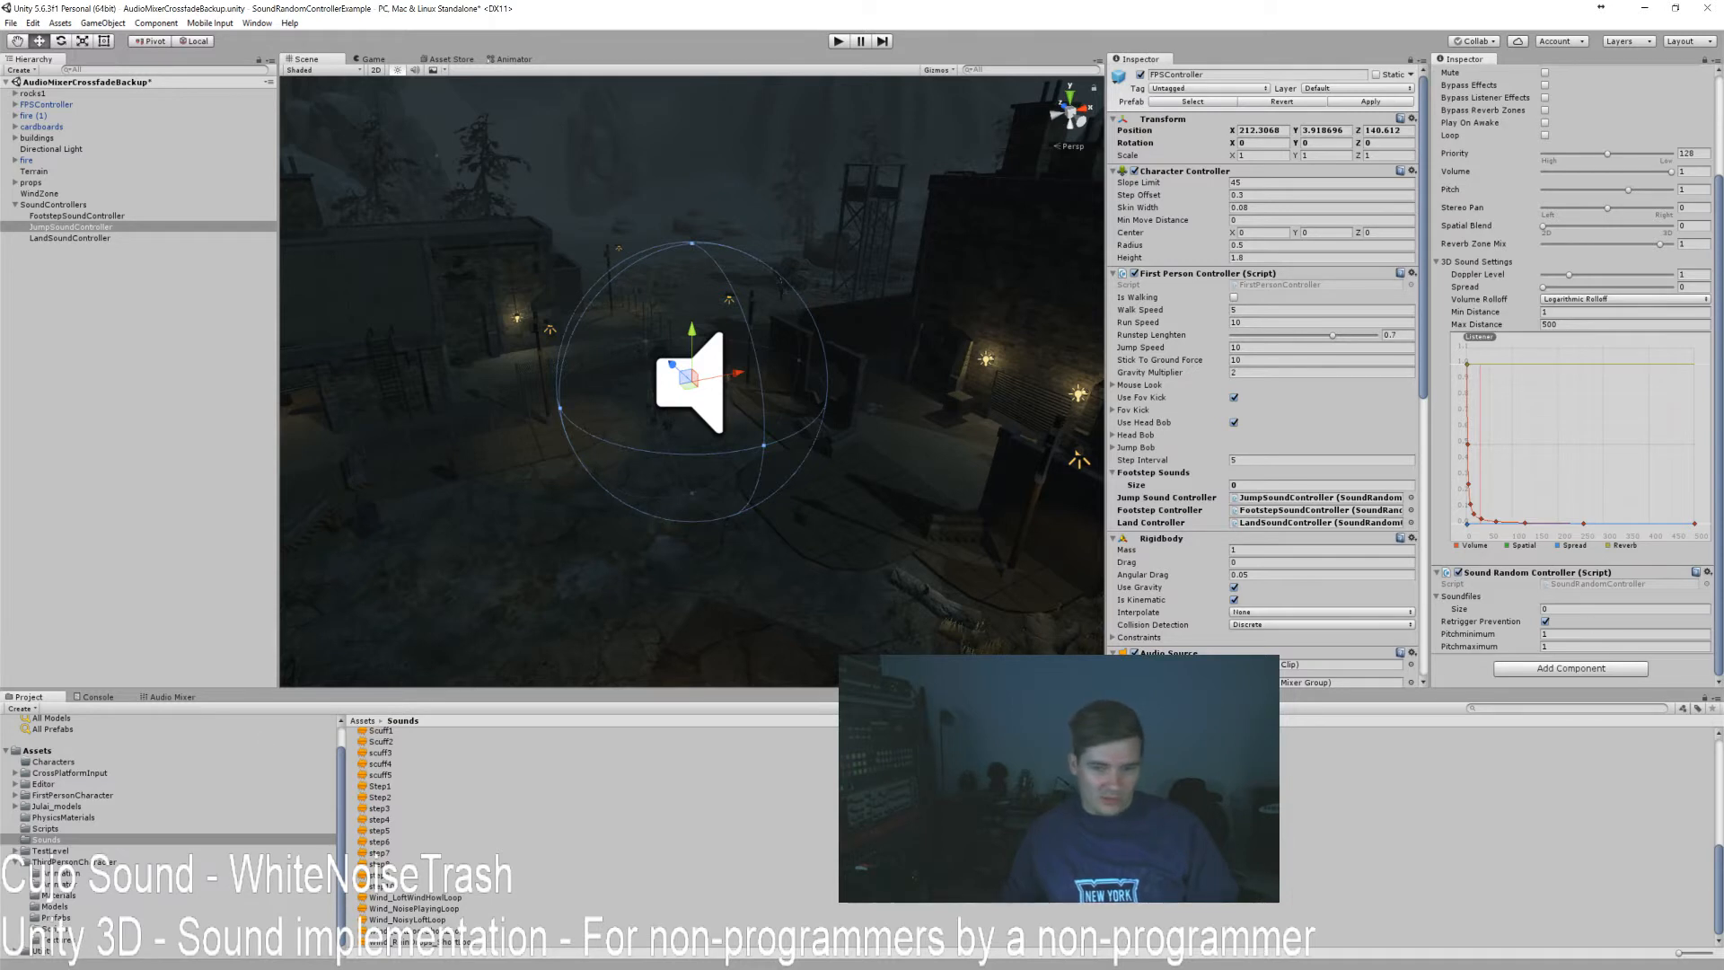
pyautogui.write('0.9')
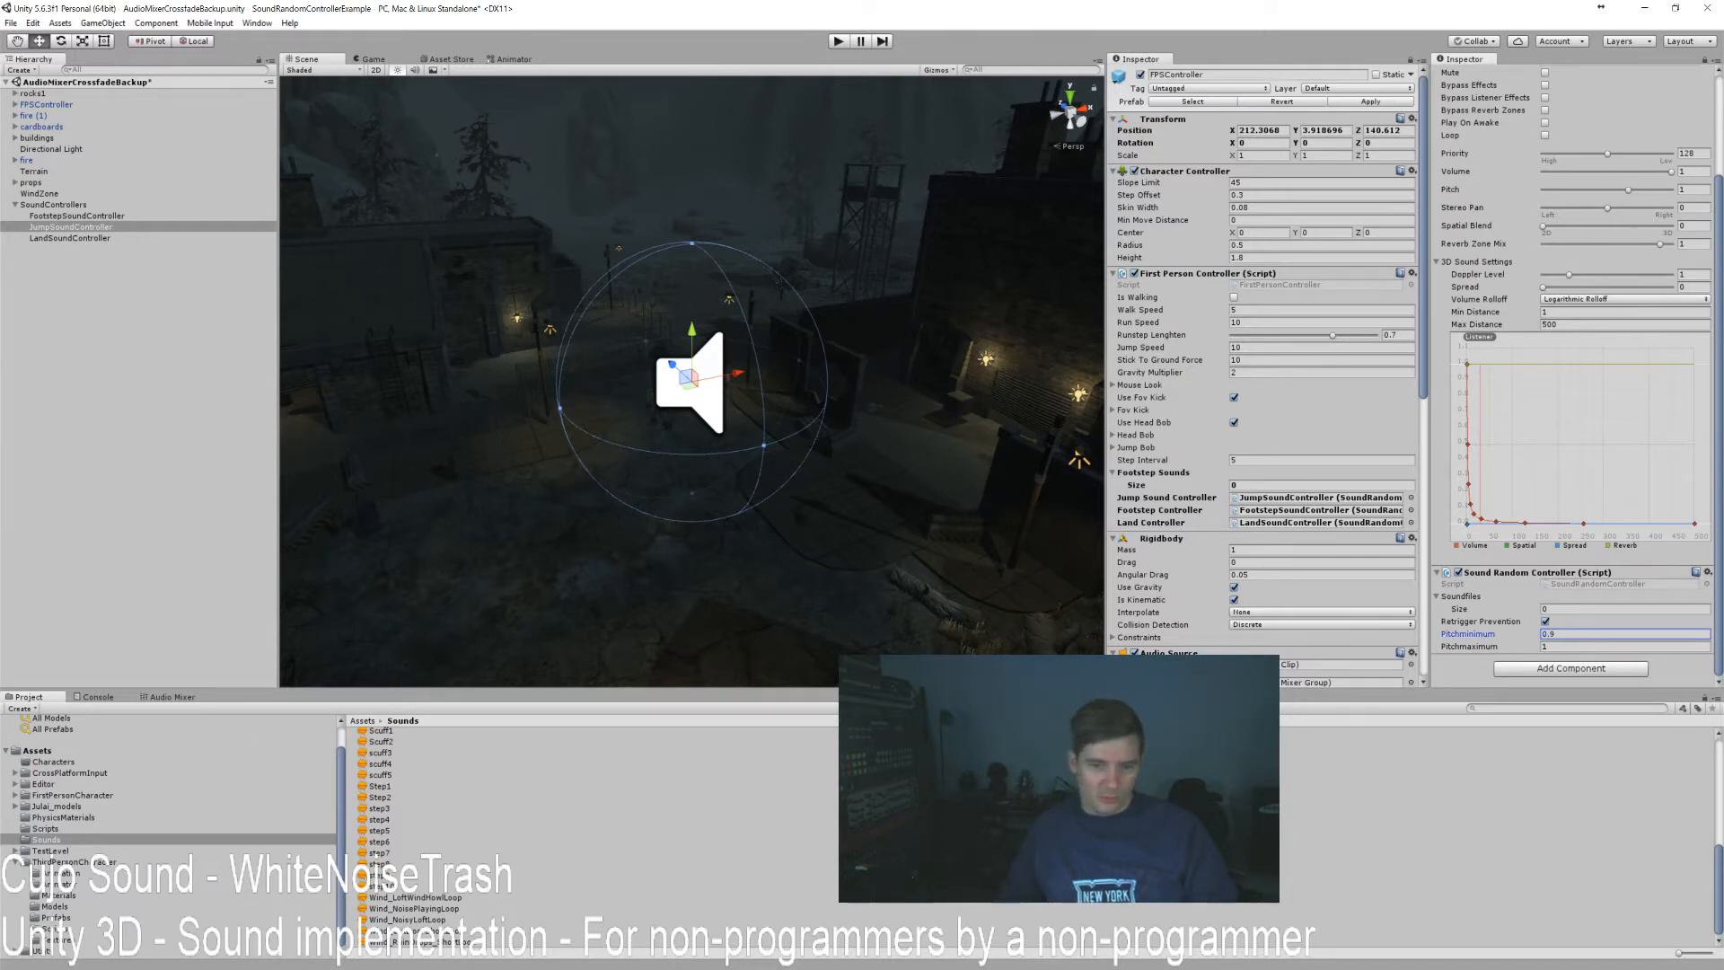
pyautogui.click(1554, 646)
pyautogui.write('1.1')
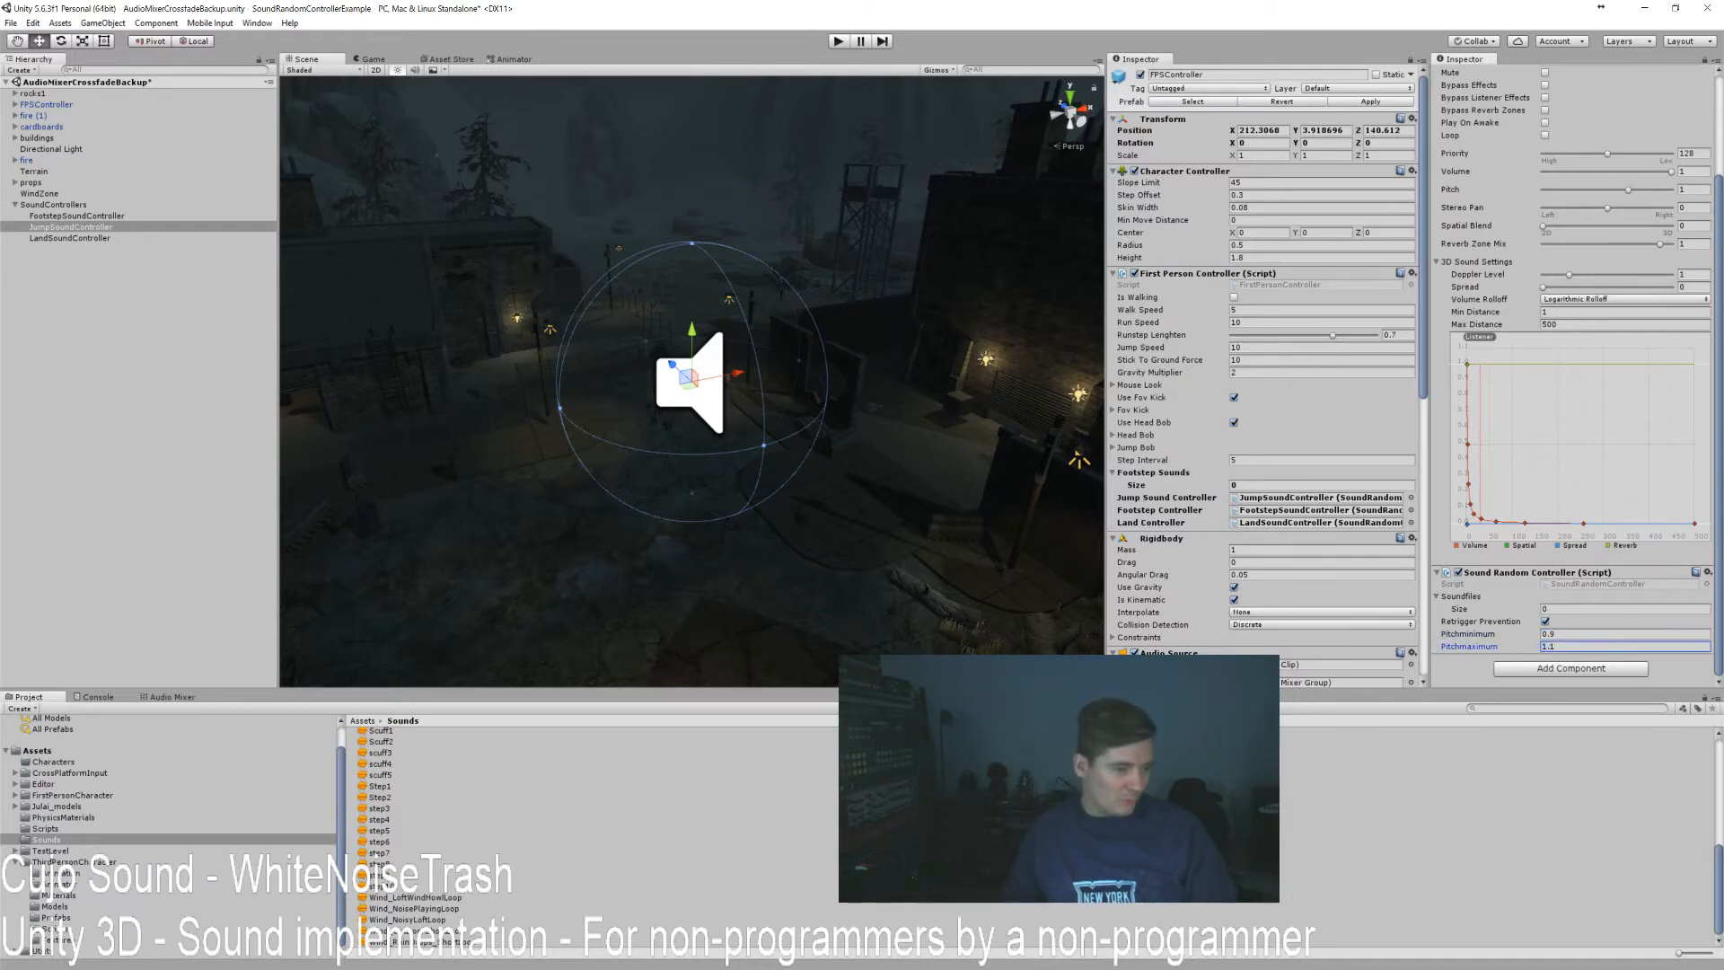
# Add the clips Jump_01 to Jump_05 from the Sounds folder to JumpSoundController's Soundfiles list.
pyautogui.click(291, 871)
pyautogui.click(413, 854)
pyautogui.scroll(5, 416, 858)
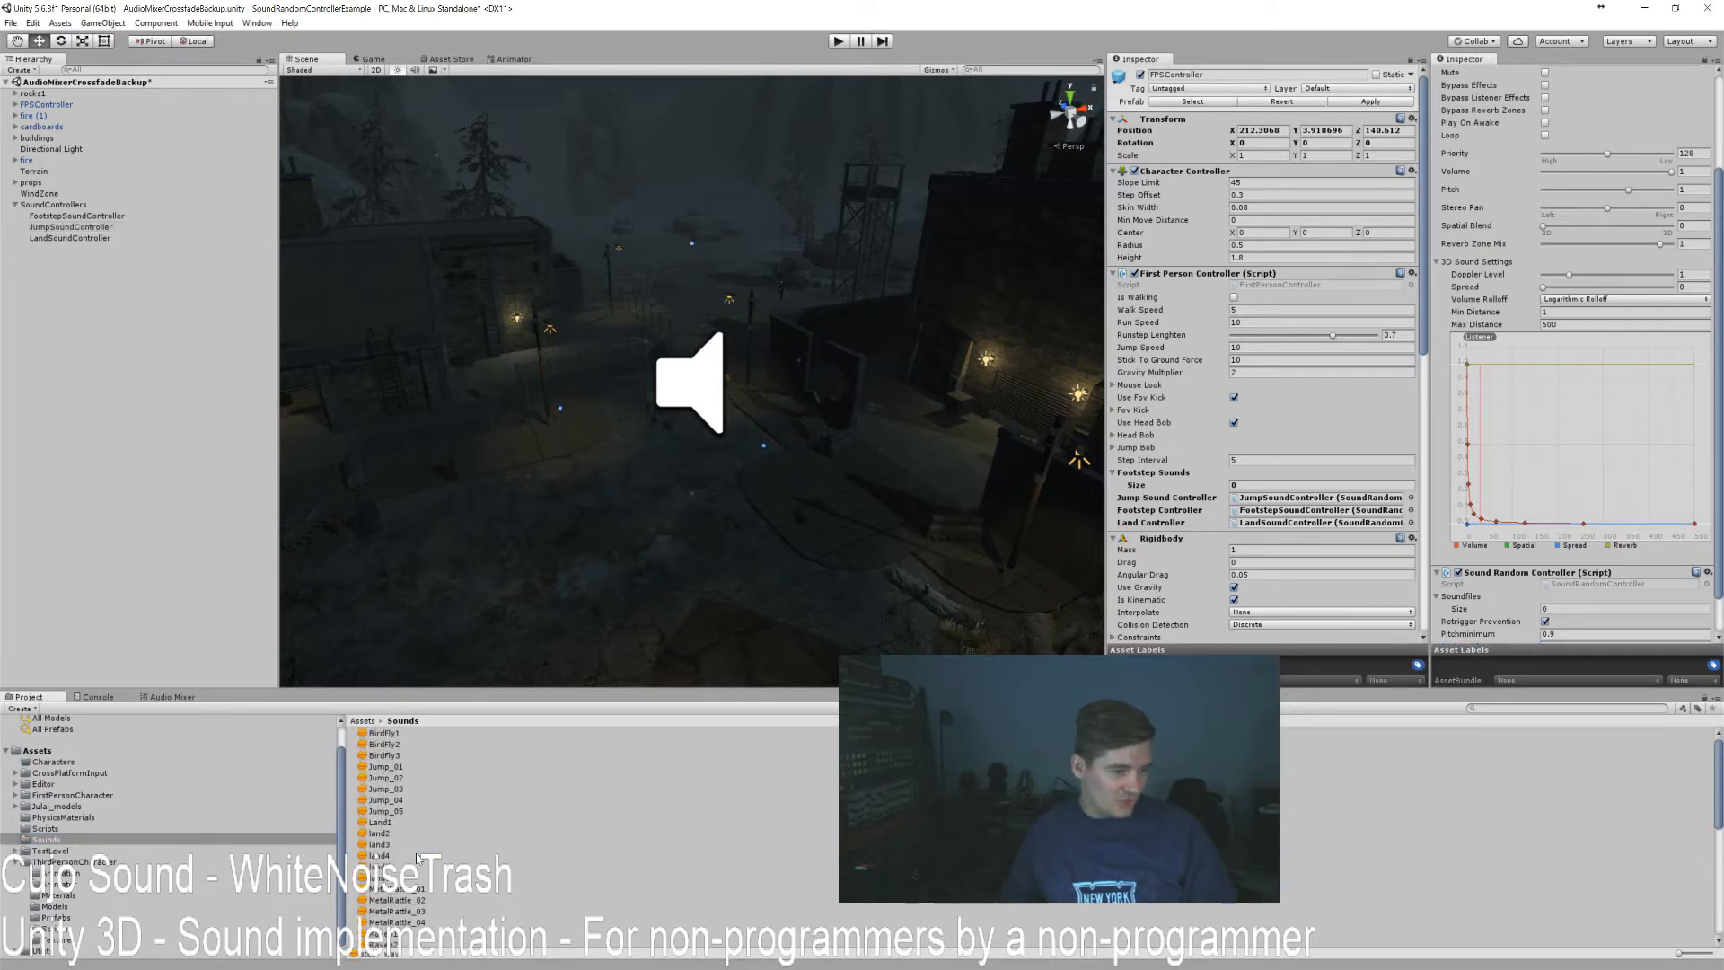
pyautogui.click(403, 766)
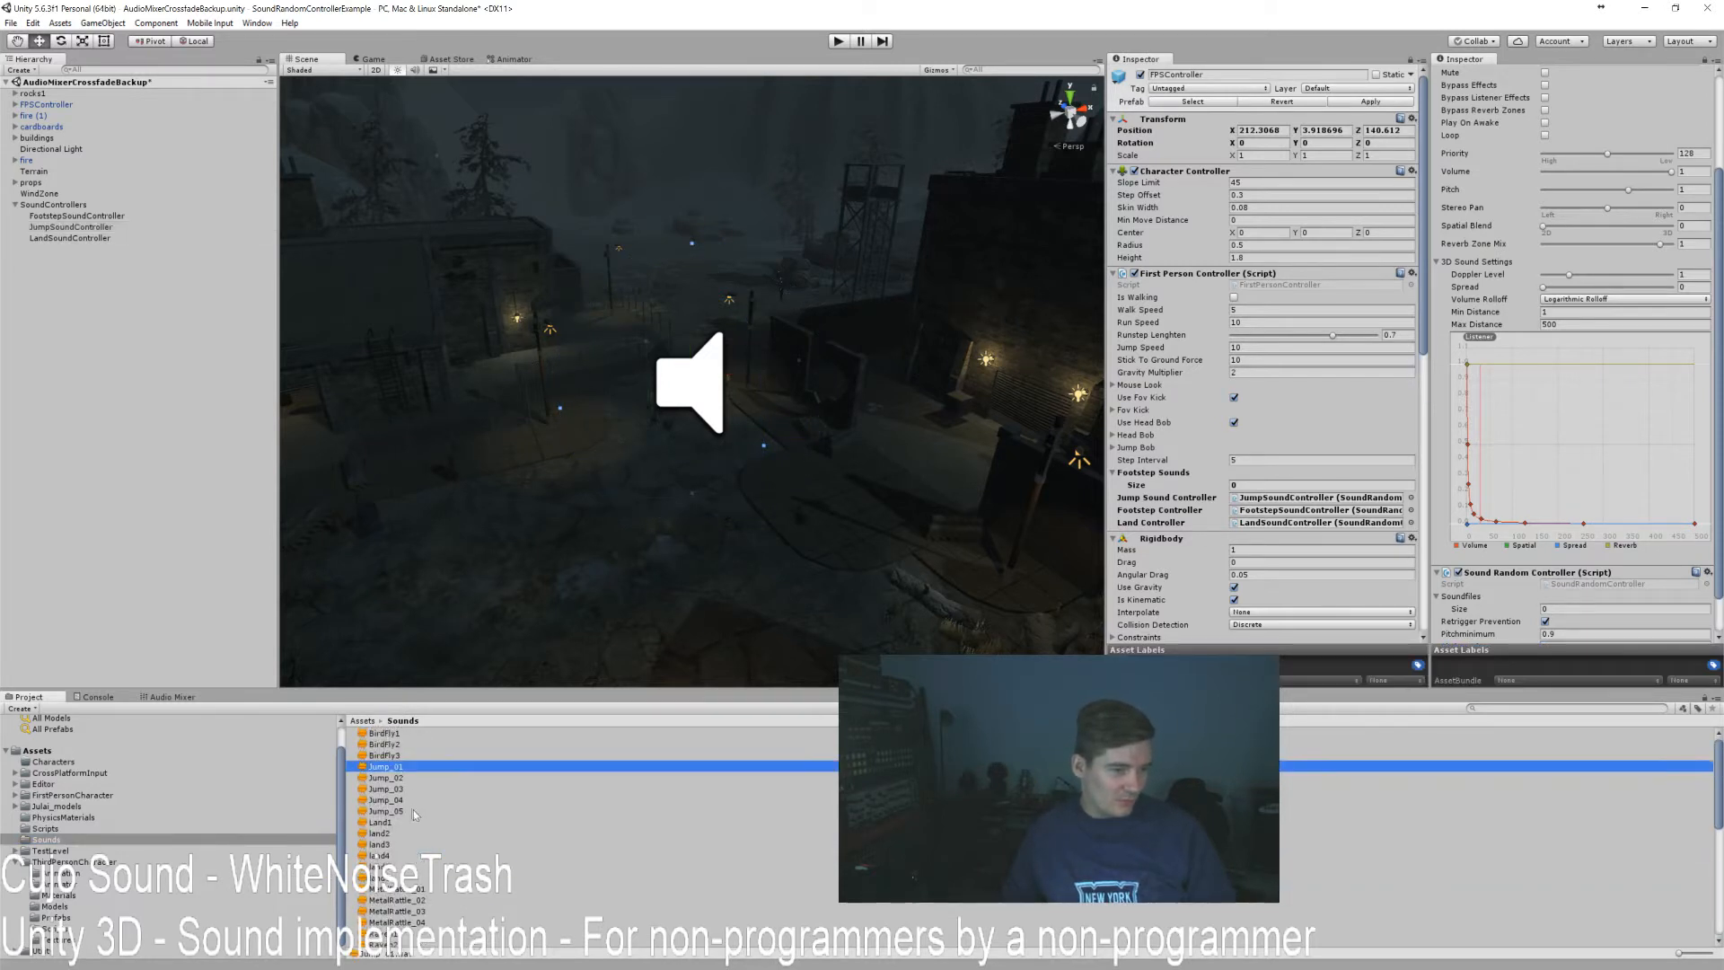
pyautogui.keyDown('shift'); pyautogui.click(413, 810); pyautogui.keyUp('shift')
pyautogui.moveTo(393, 773); pyautogui.dragTo(1464, 589)
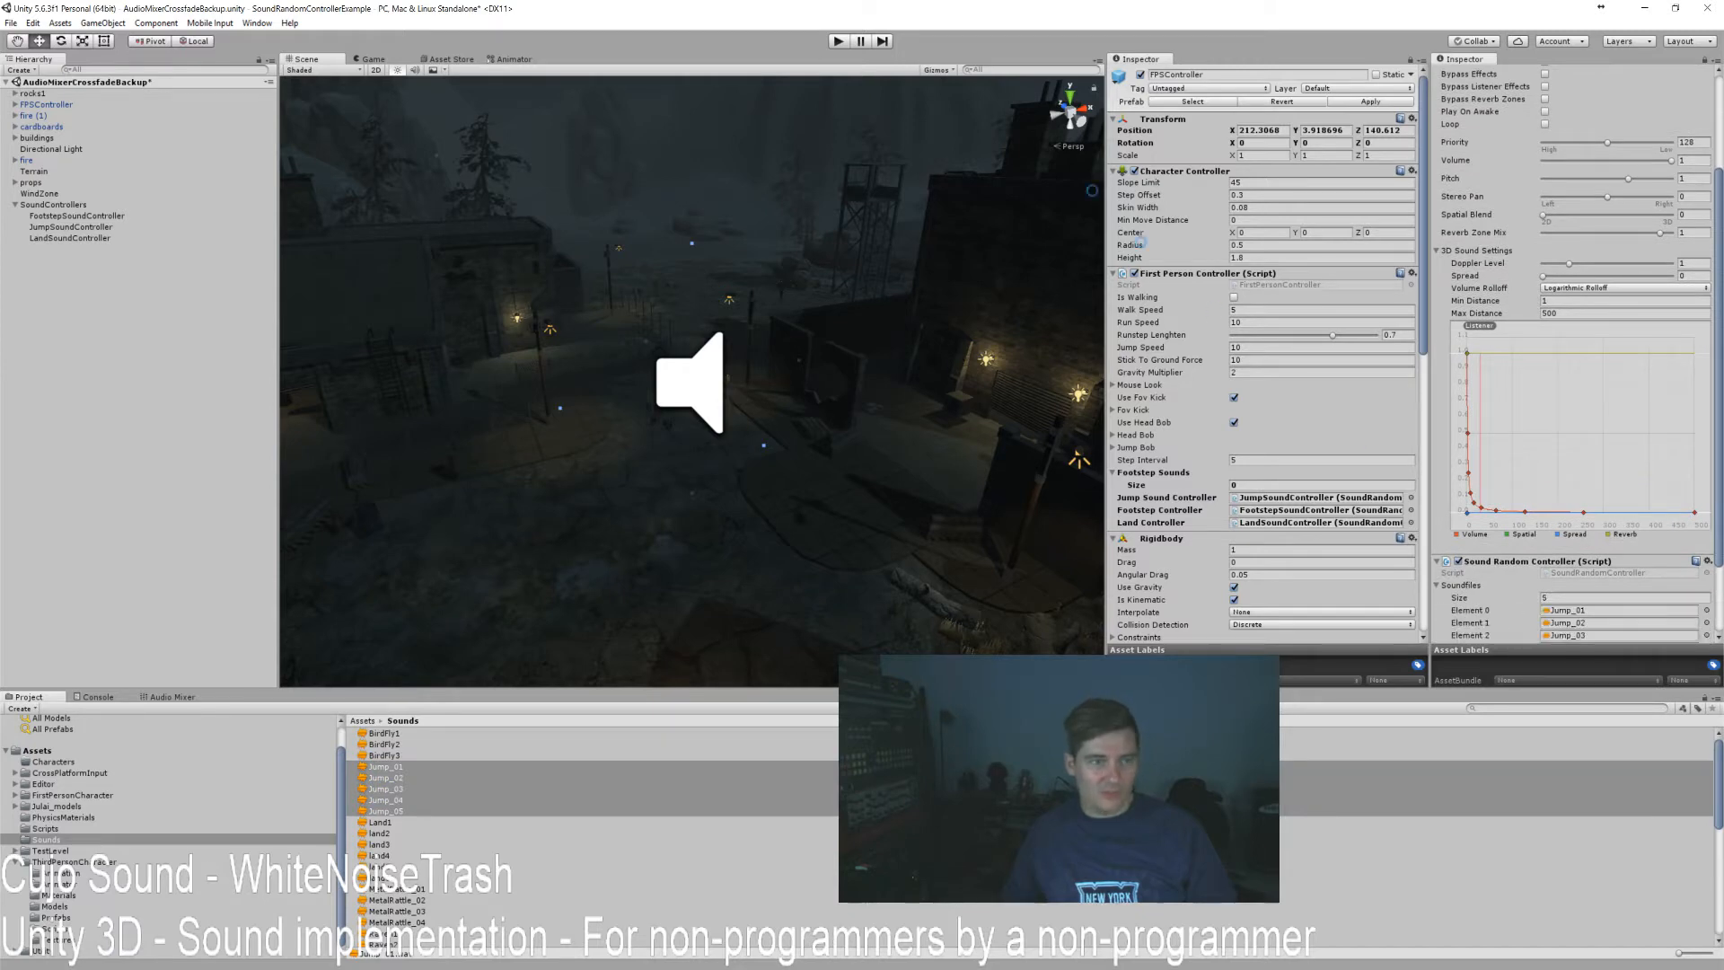
# Play the scene, walk and jump to test the randomized jump sounds, and stop playback.
pyautogui.click(840, 42)
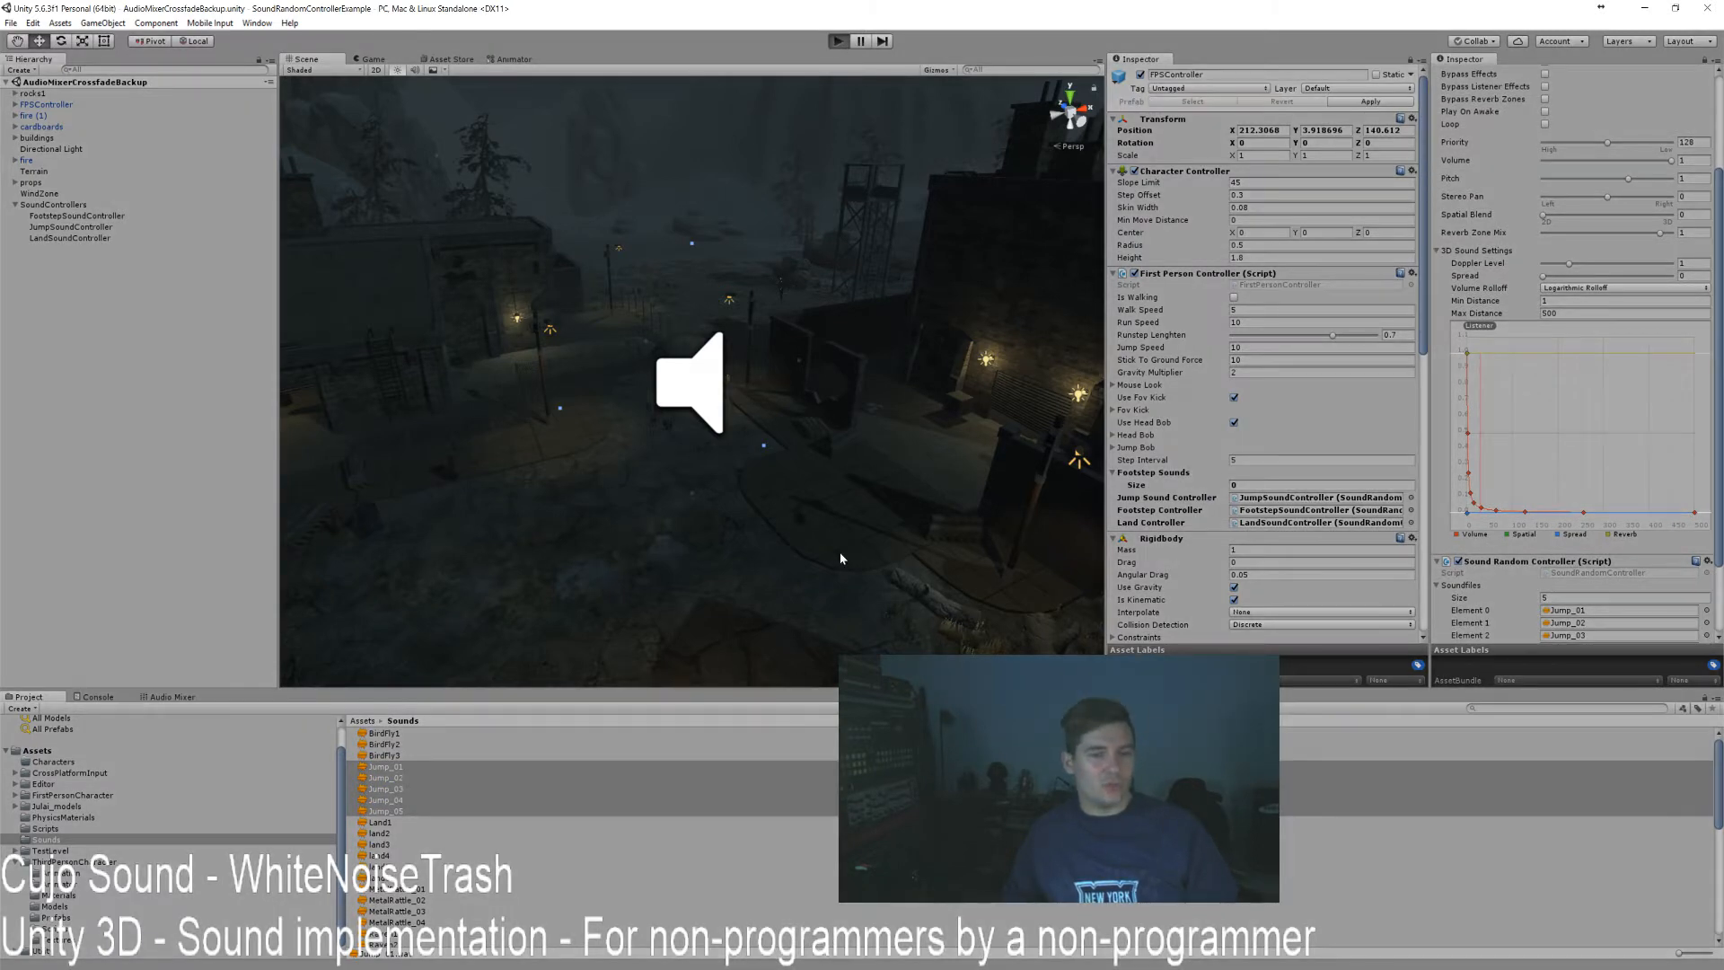
pyautogui.press('w')
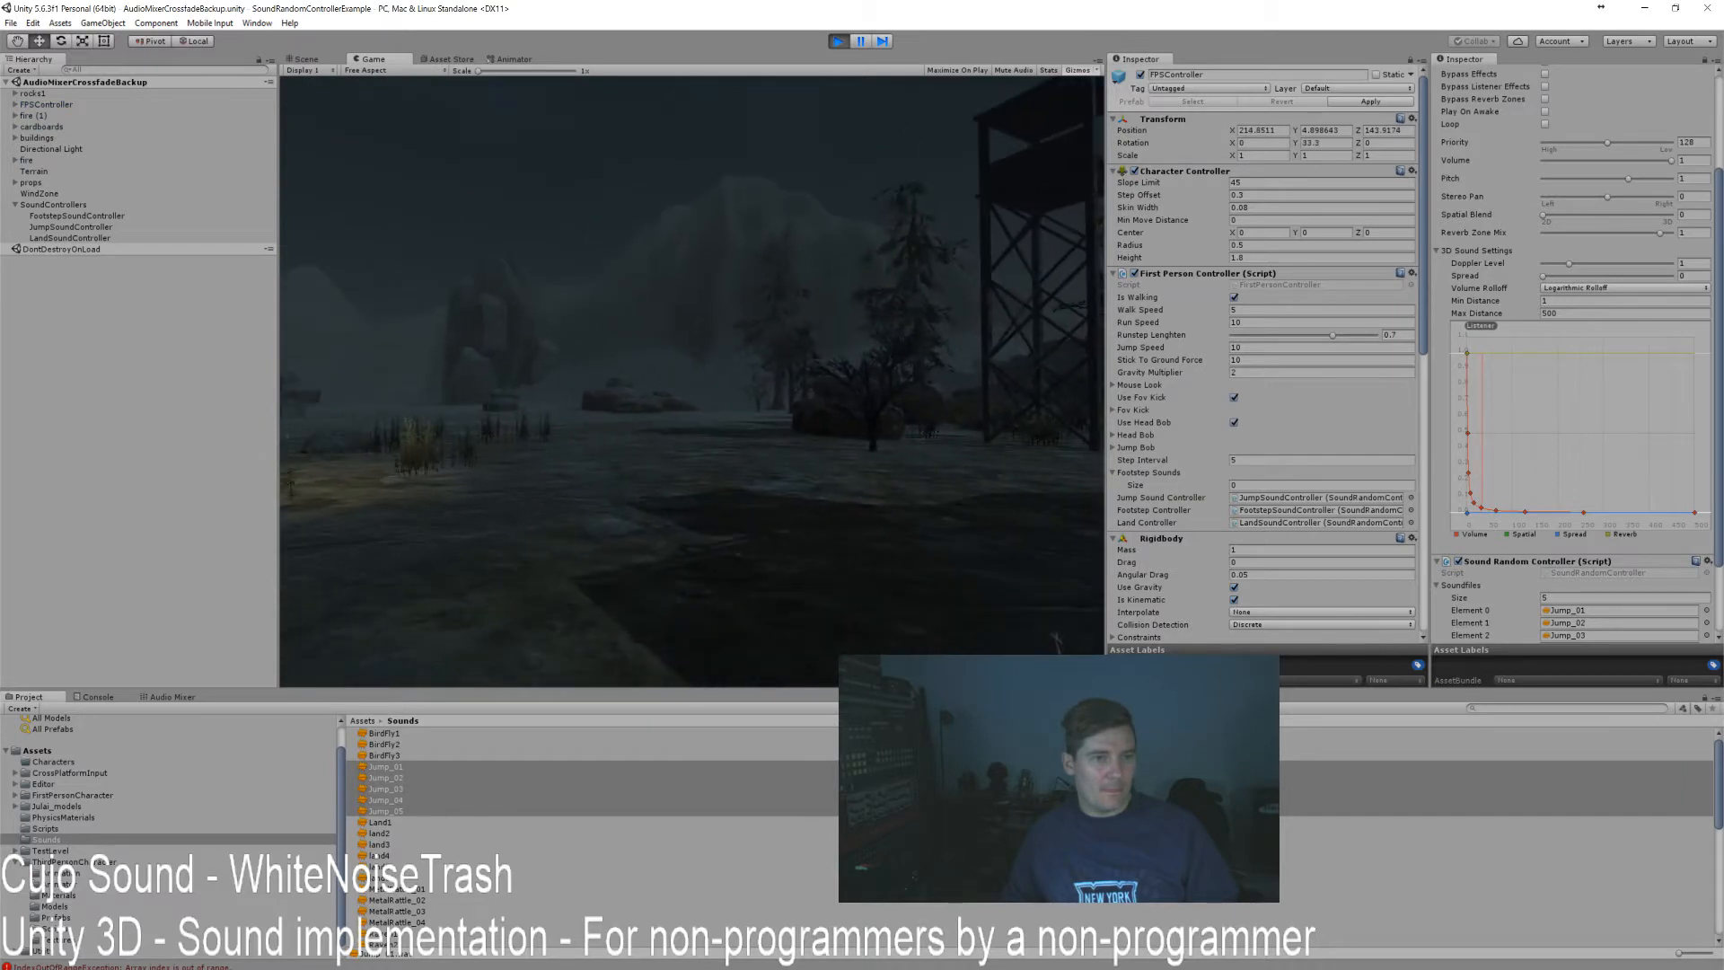
pyautogui.press('space')
pyautogui.press('space')
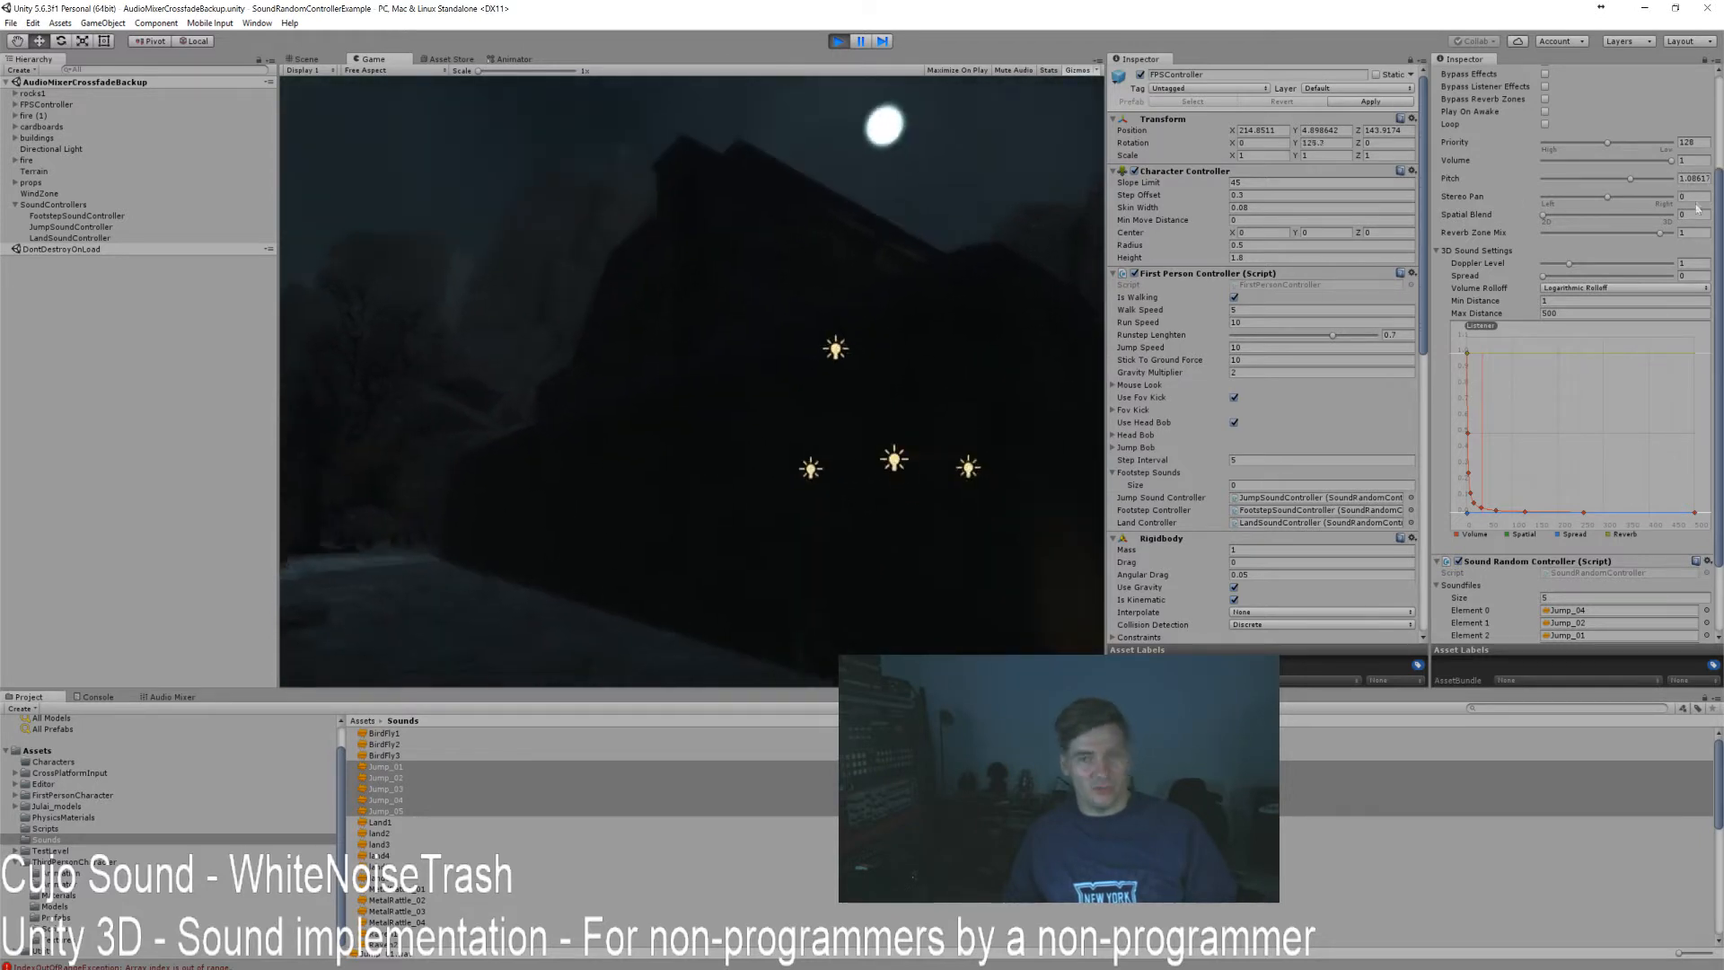
pyautogui.hotkey('ctrl', 'p')
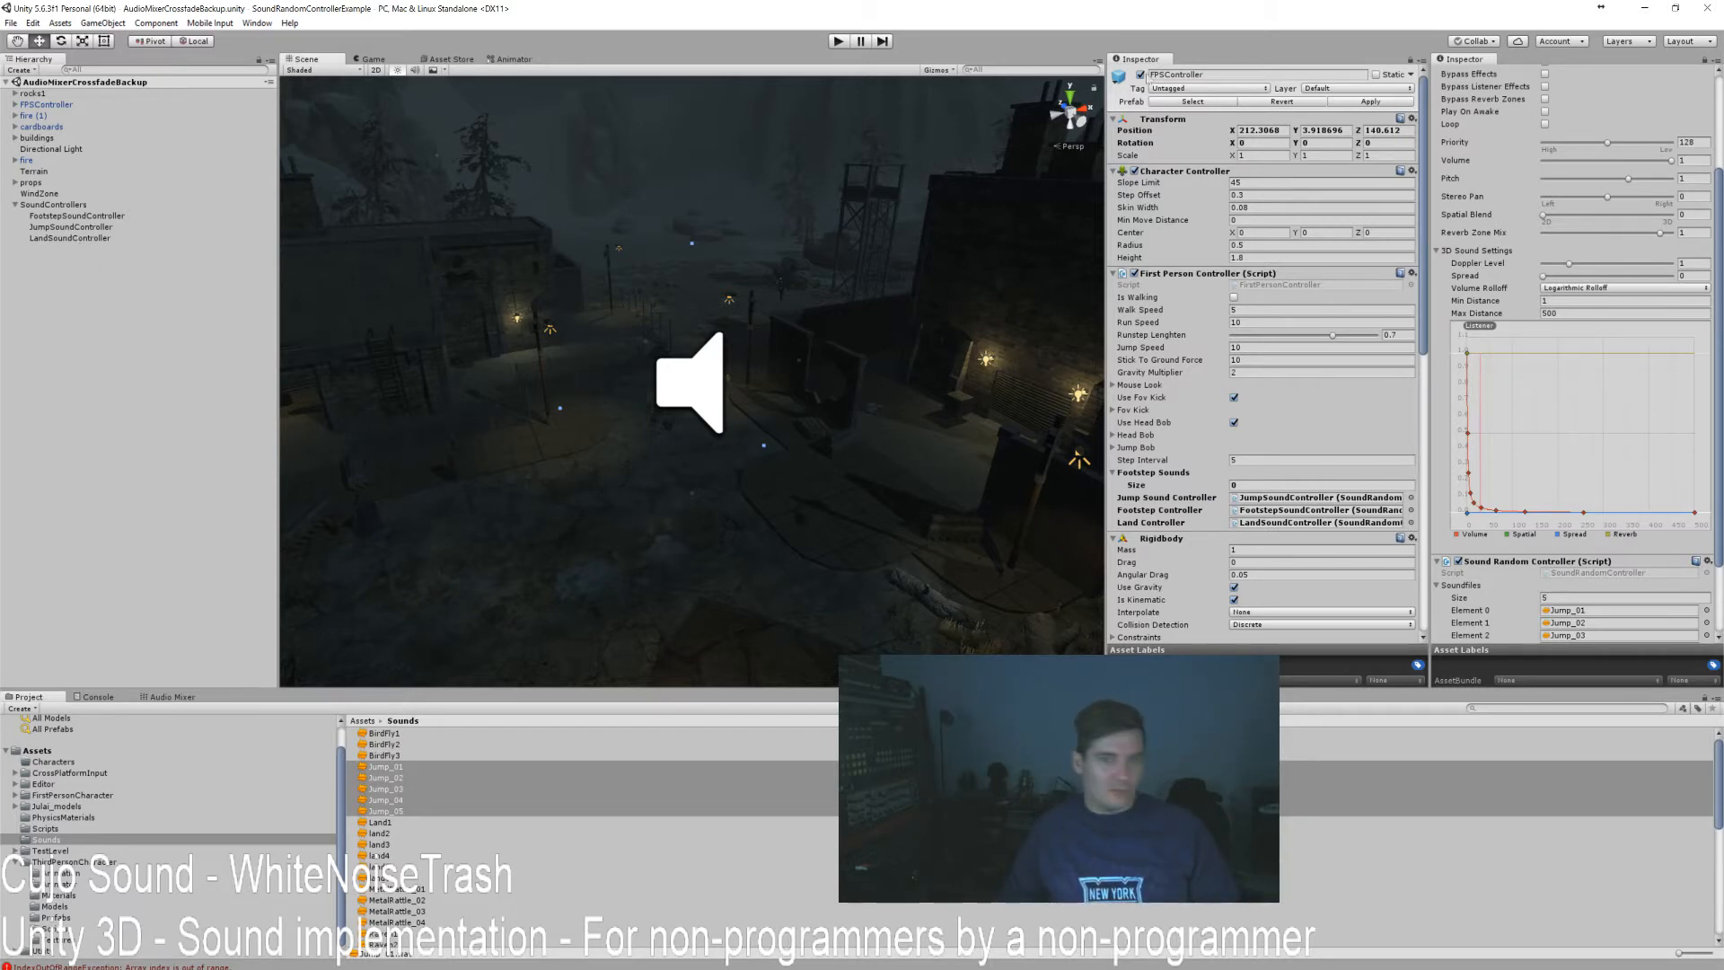
# Switch the locked second Inspector over to LandSoundController and show its Sound Random Controller settings.
pyautogui.click(1705, 60)
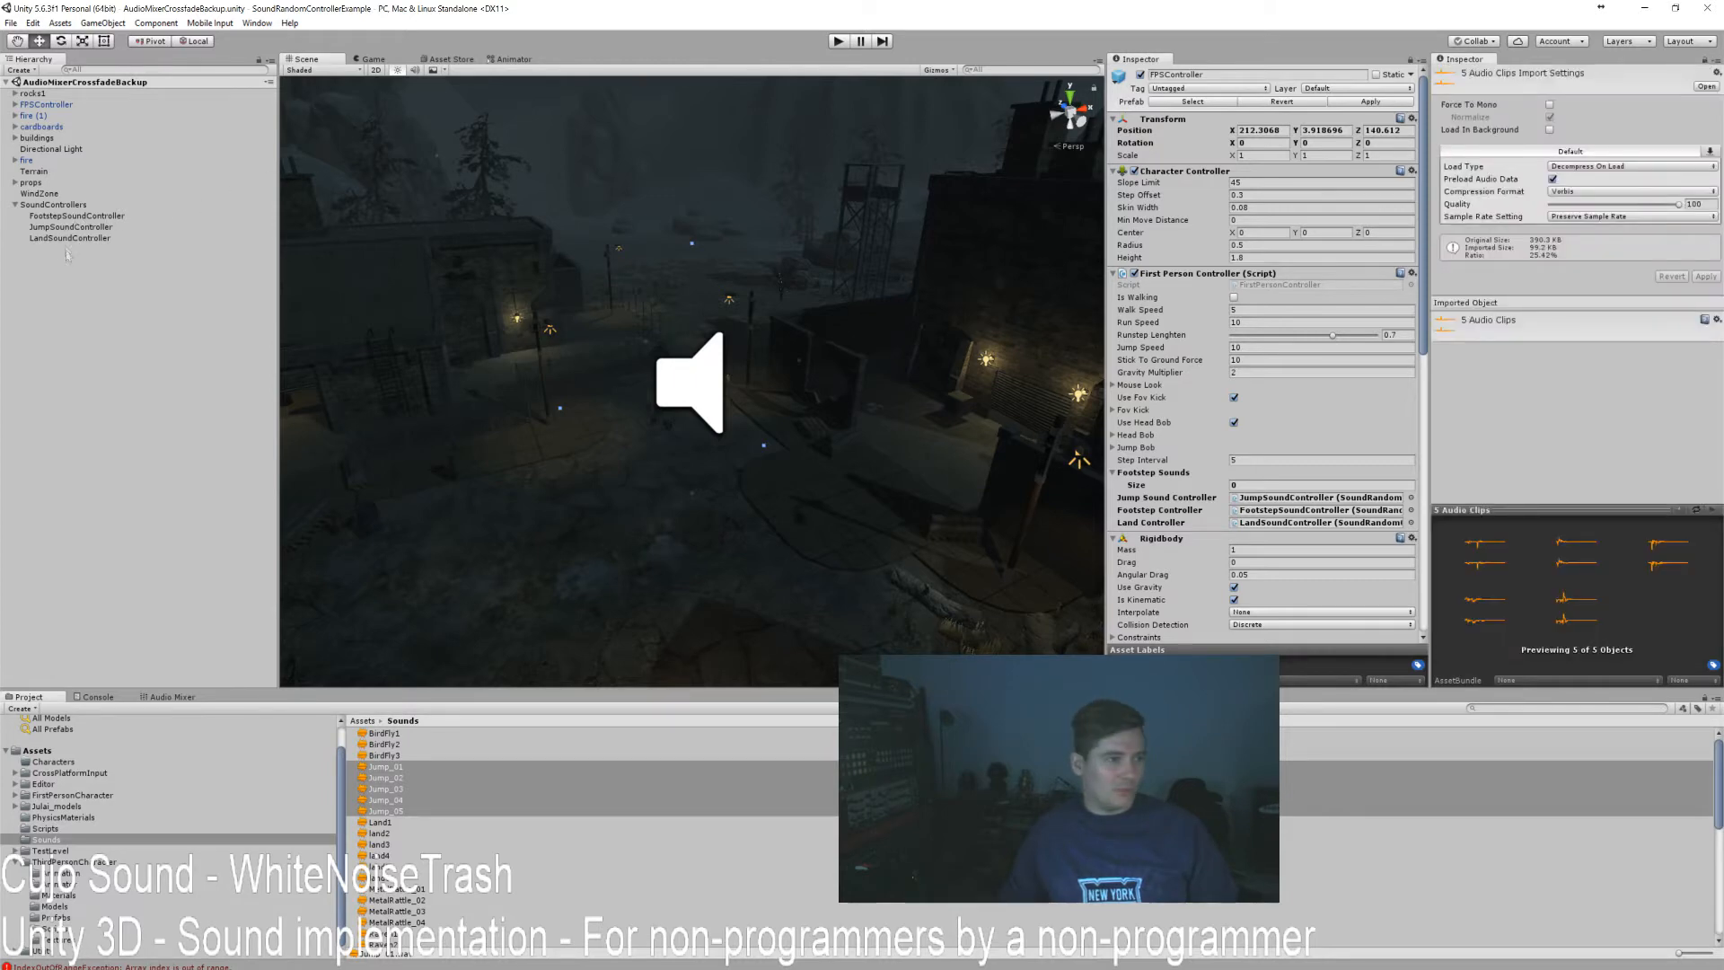
pyautogui.click(63, 239)
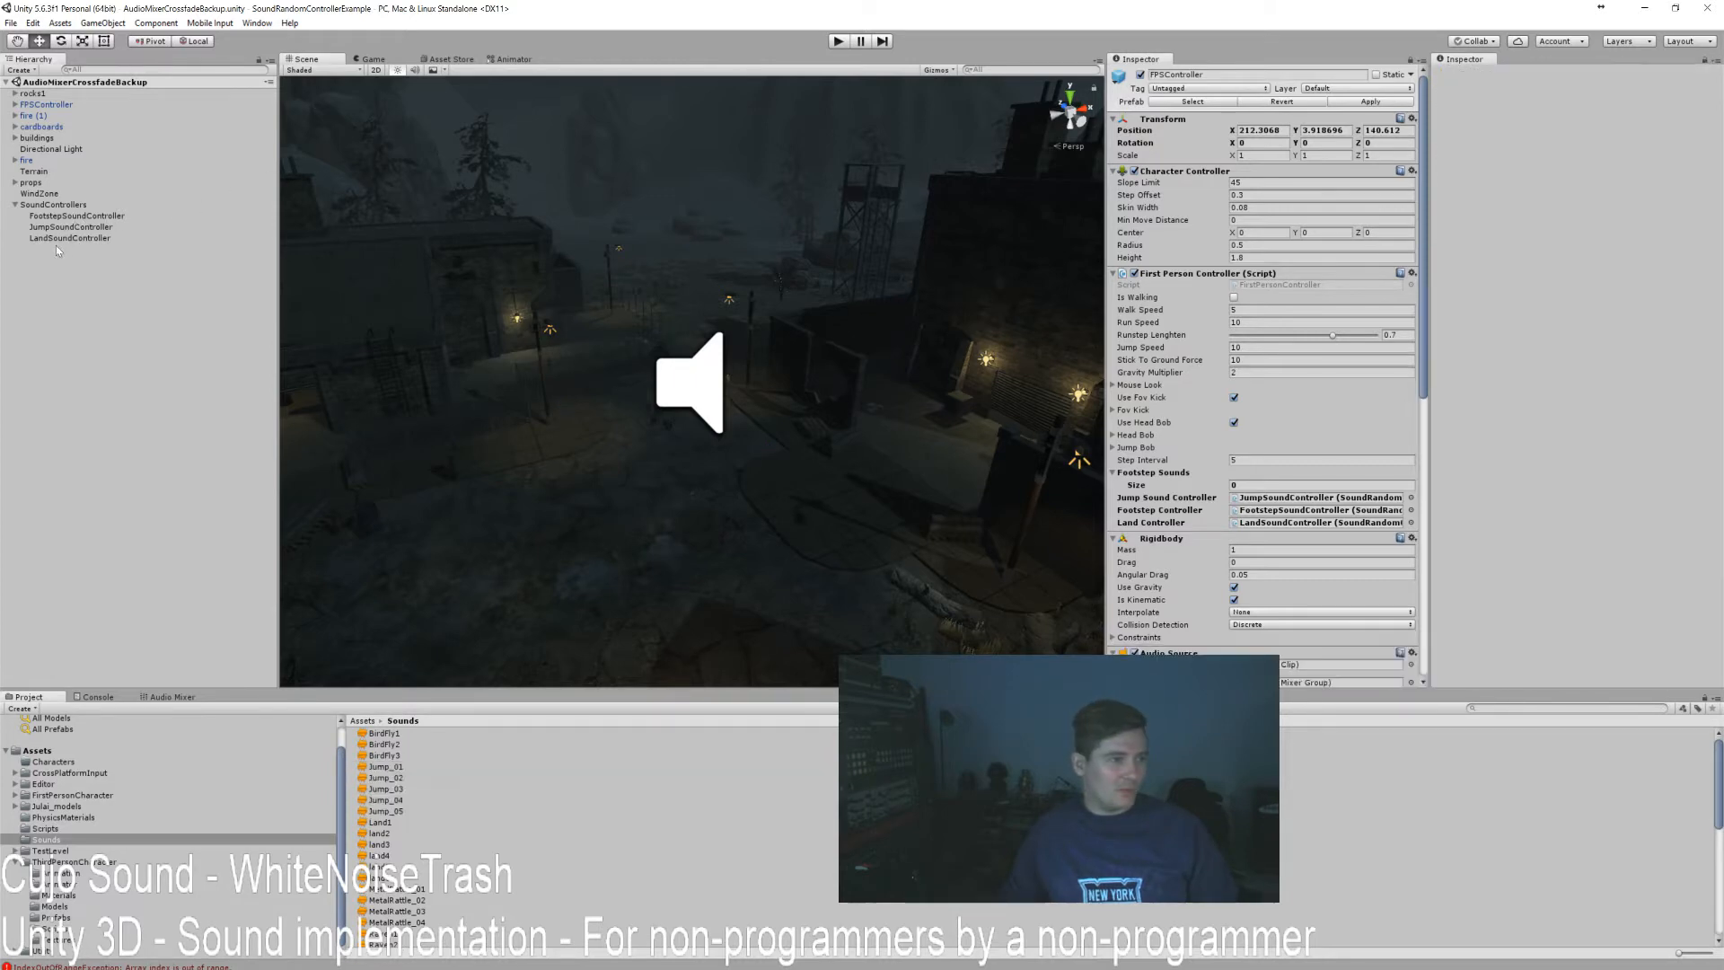
pyautogui.click(1706, 61)
pyautogui.scroll(-3, 1498, 549)
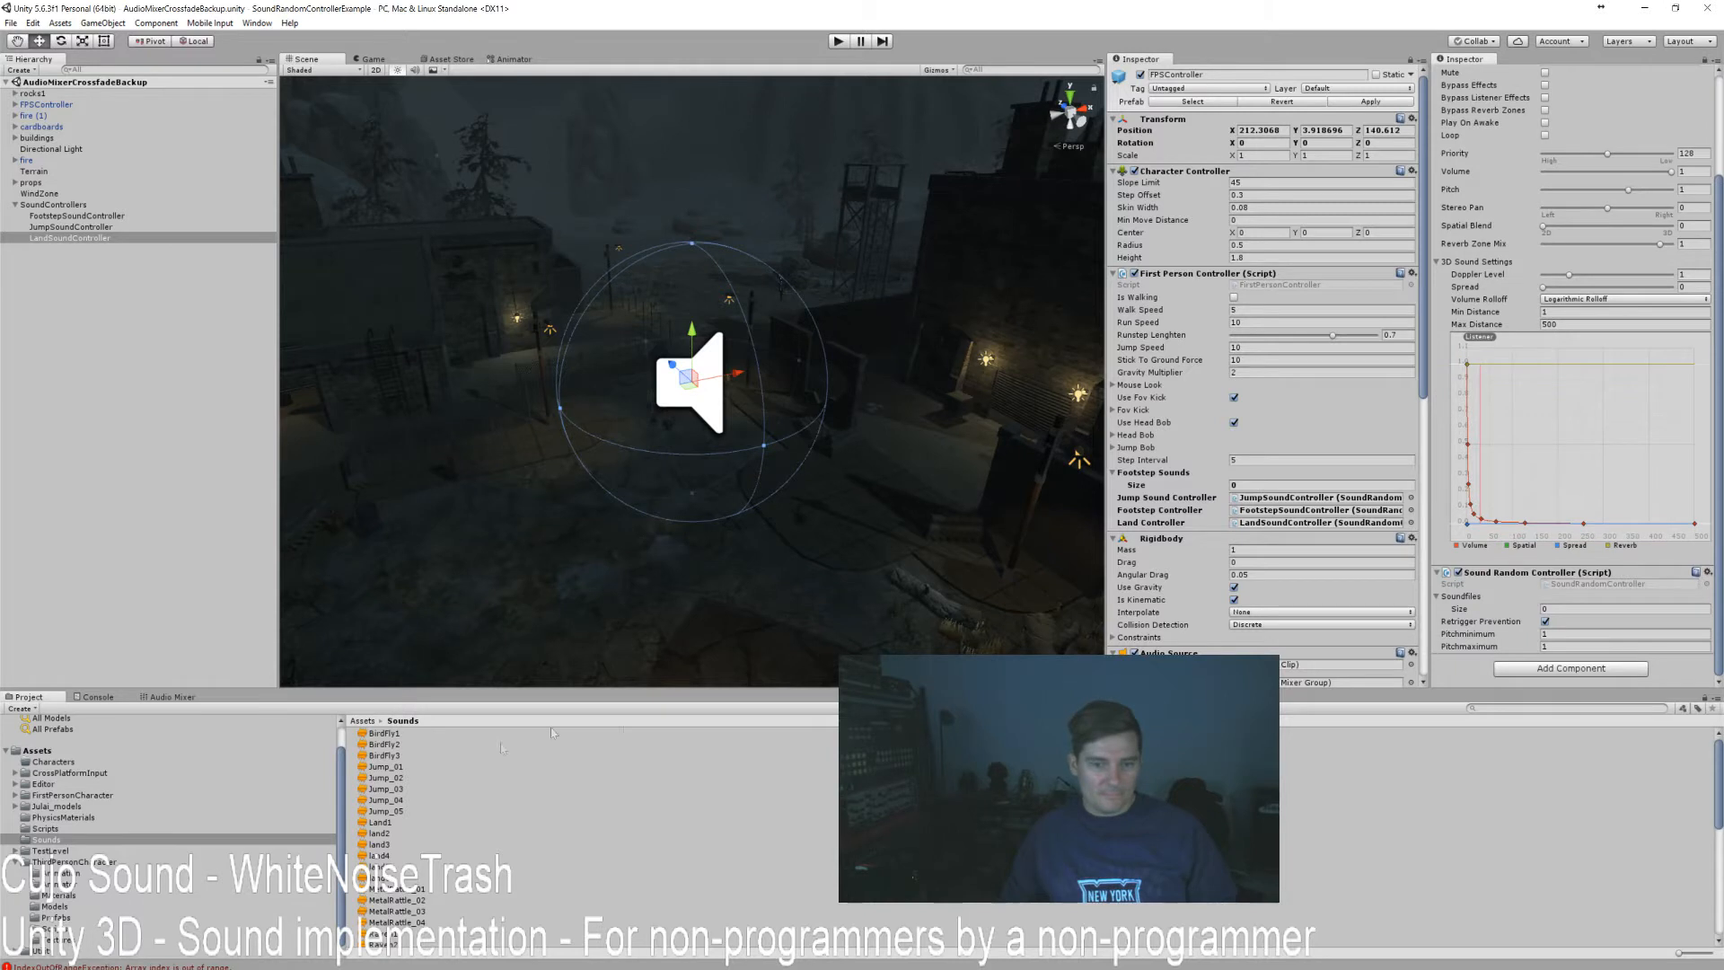
# Add the clips Land1 to land6 to LandSoundController's Soundfiles list and set its Pitchminimum to 0.9.
pyautogui.click(379, 834)
pyautogui.click(392, 823)
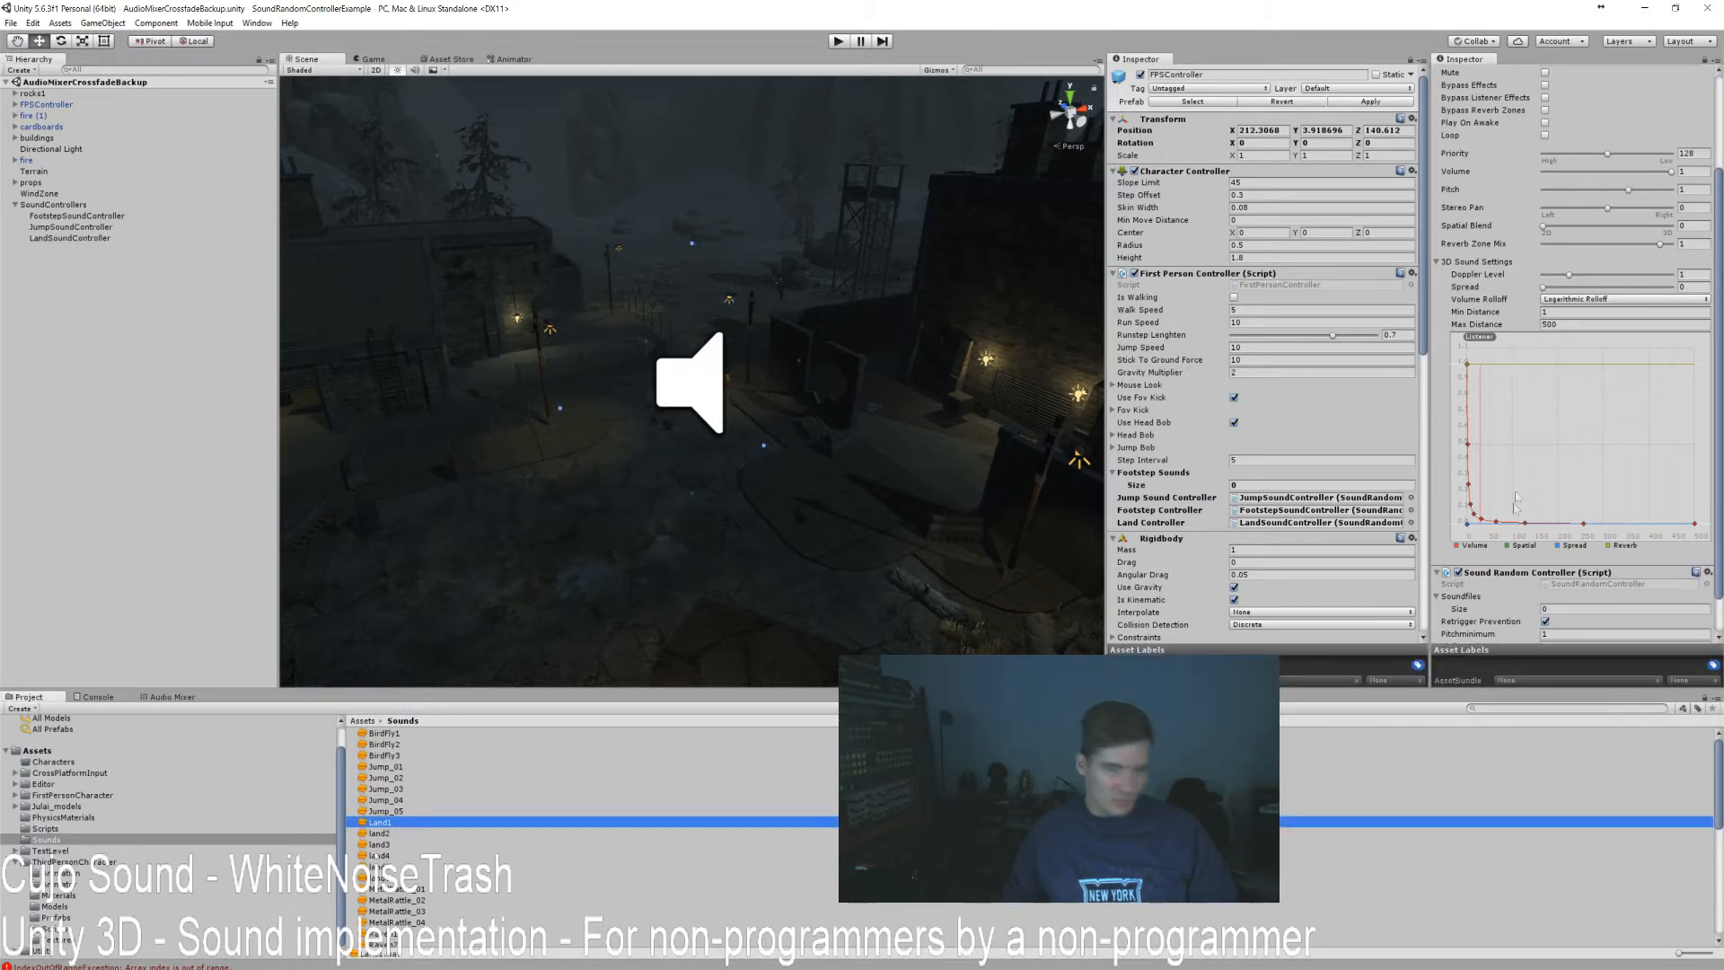
pyautogui.scroll(-2, 1638, 415)
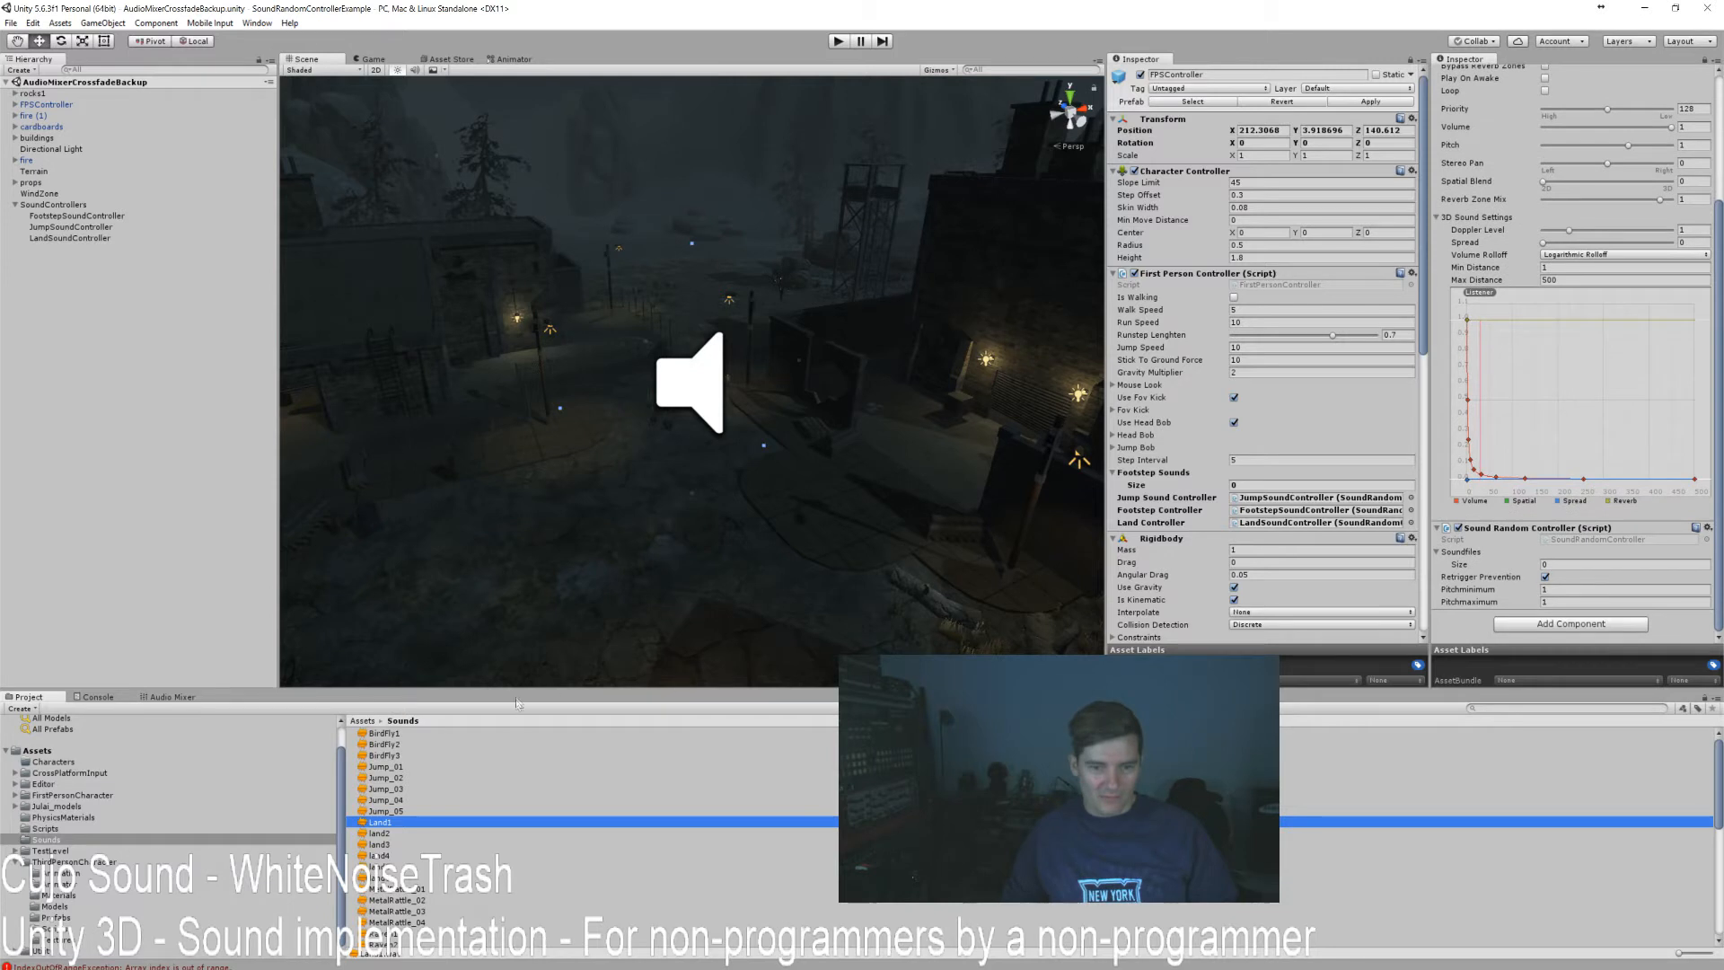
pyautogui.keyDown('shift'); pyautogui.click(375, 878); pyautogui.keyUp('shift')
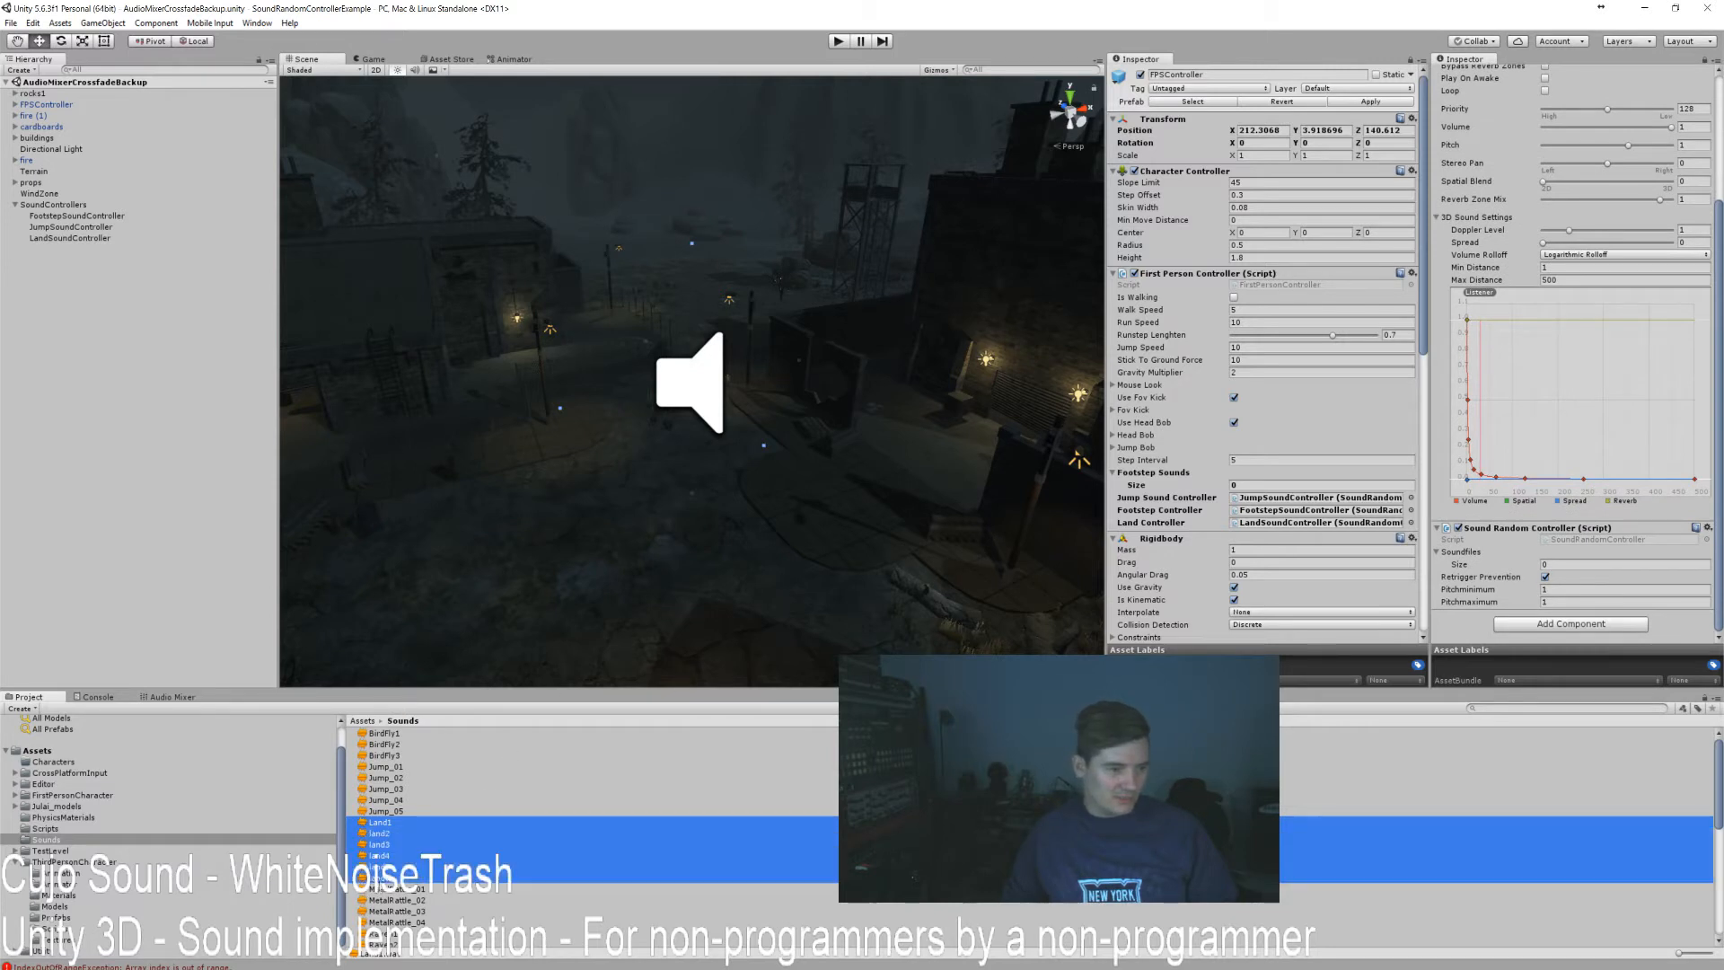
pyautogui.click(381, 822)
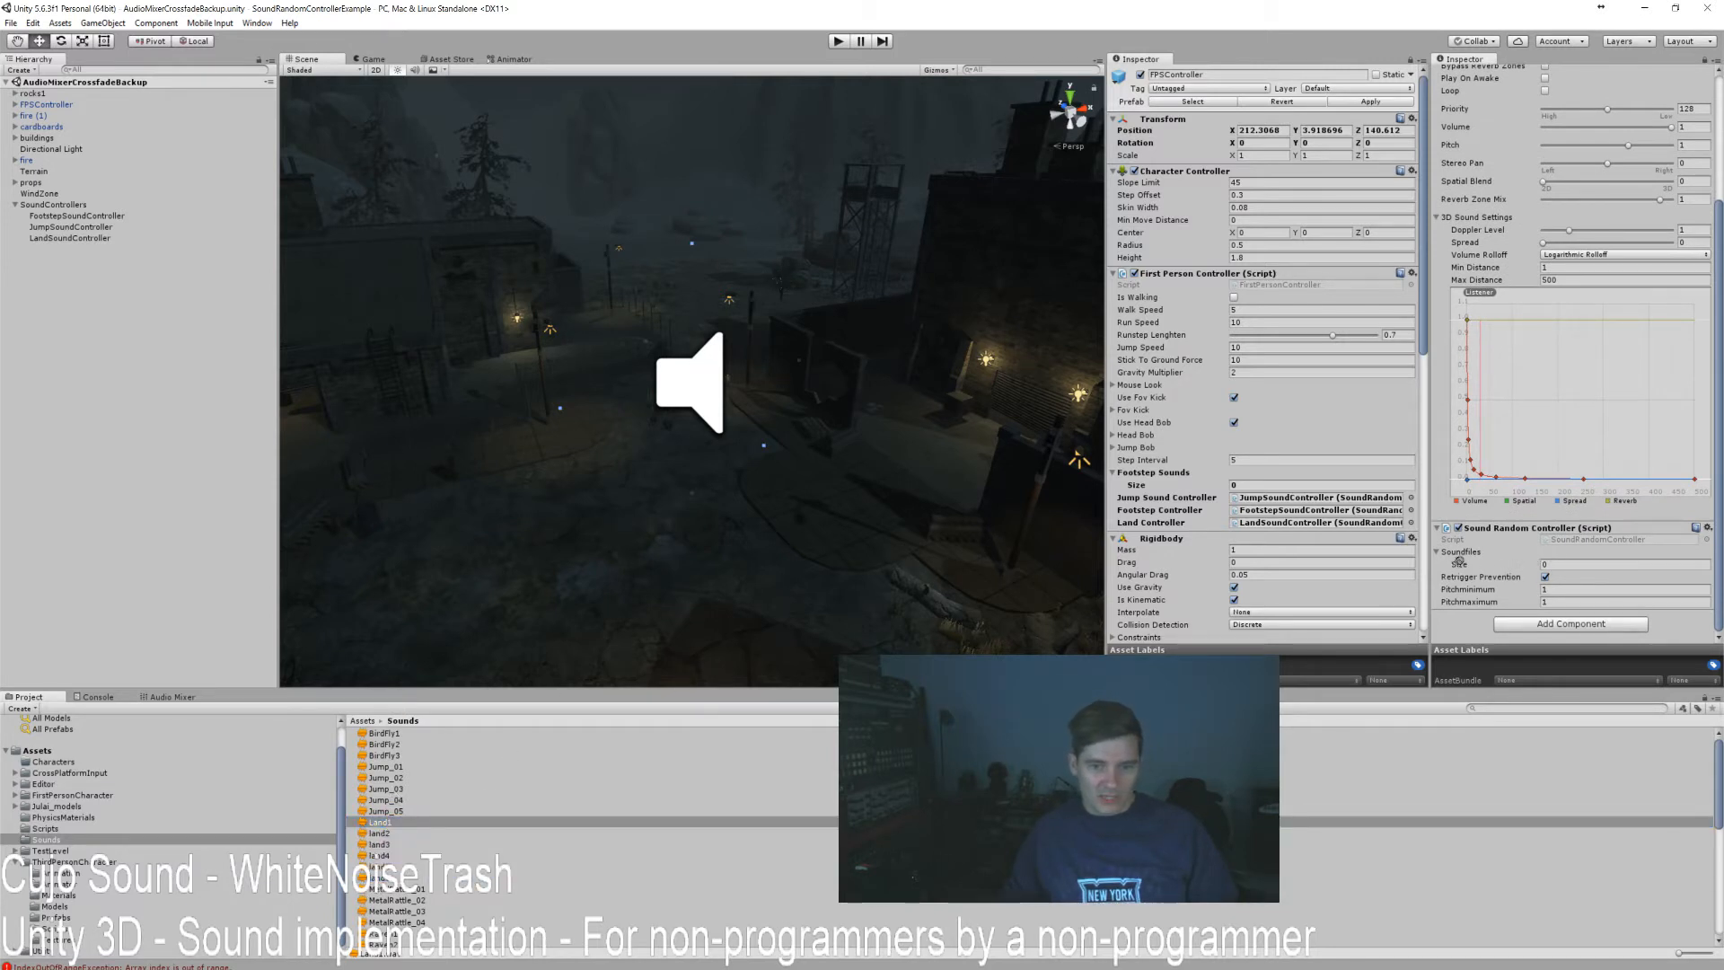
pyautogui.moveTo(1460, 562); pyautogui.dragTo(1462, 553)
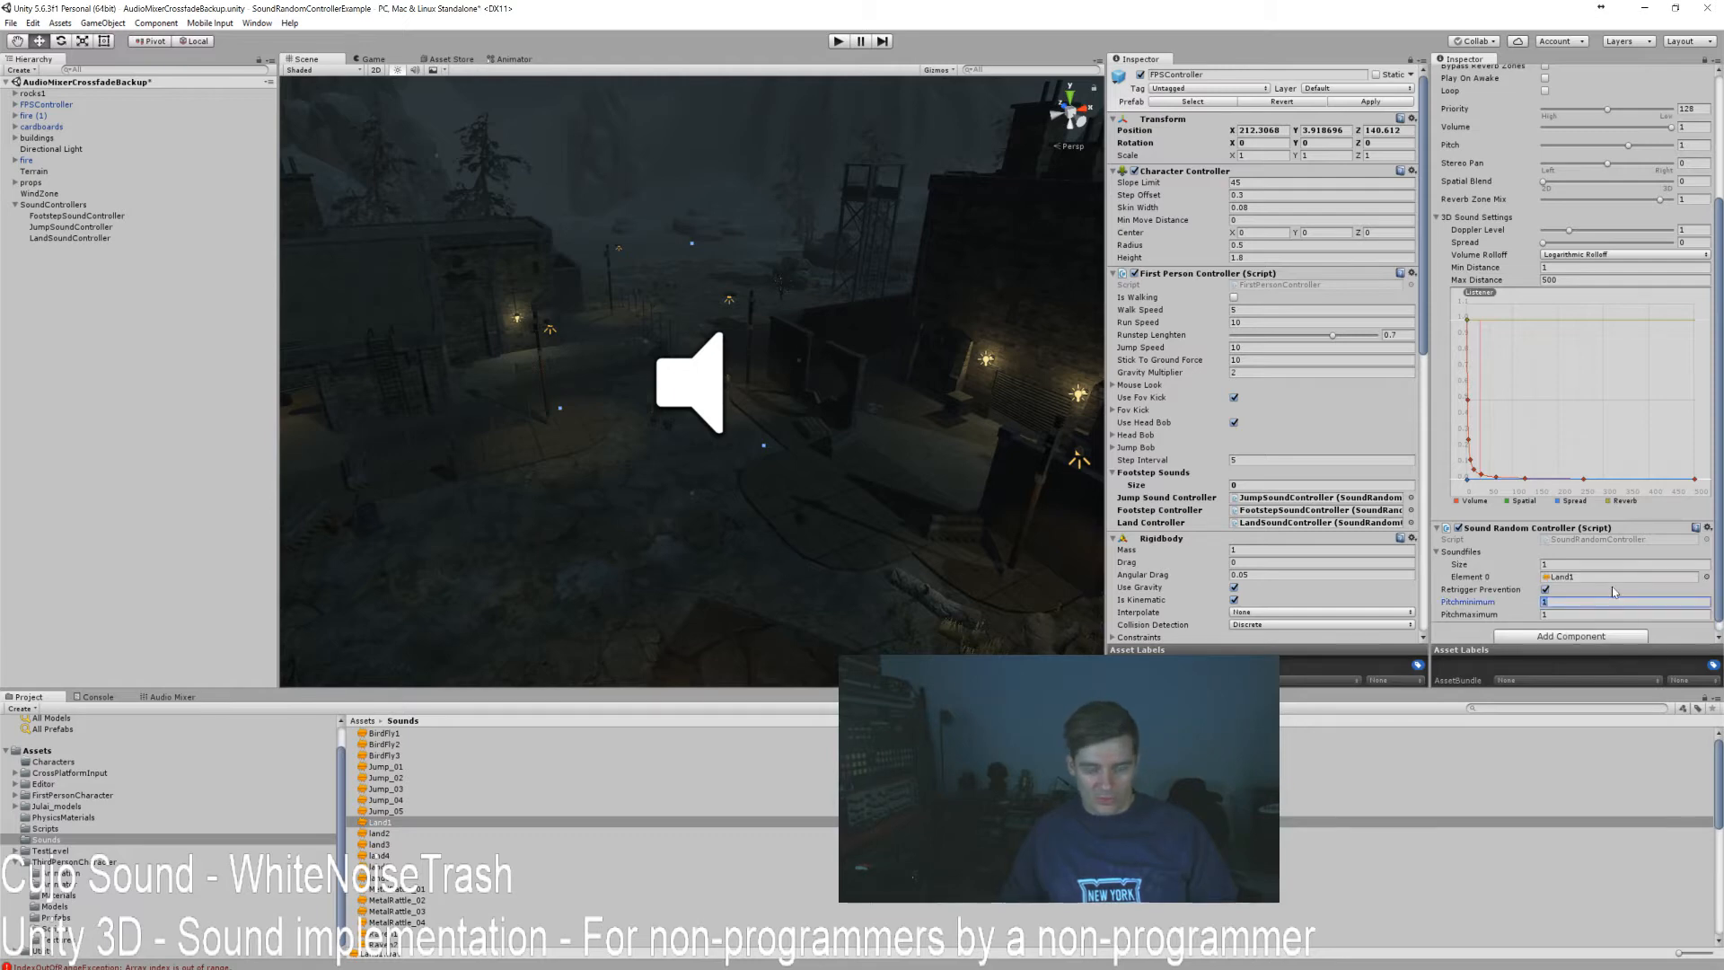
pyautogui.write('0.9')
pyautogui.click(1560, 615)
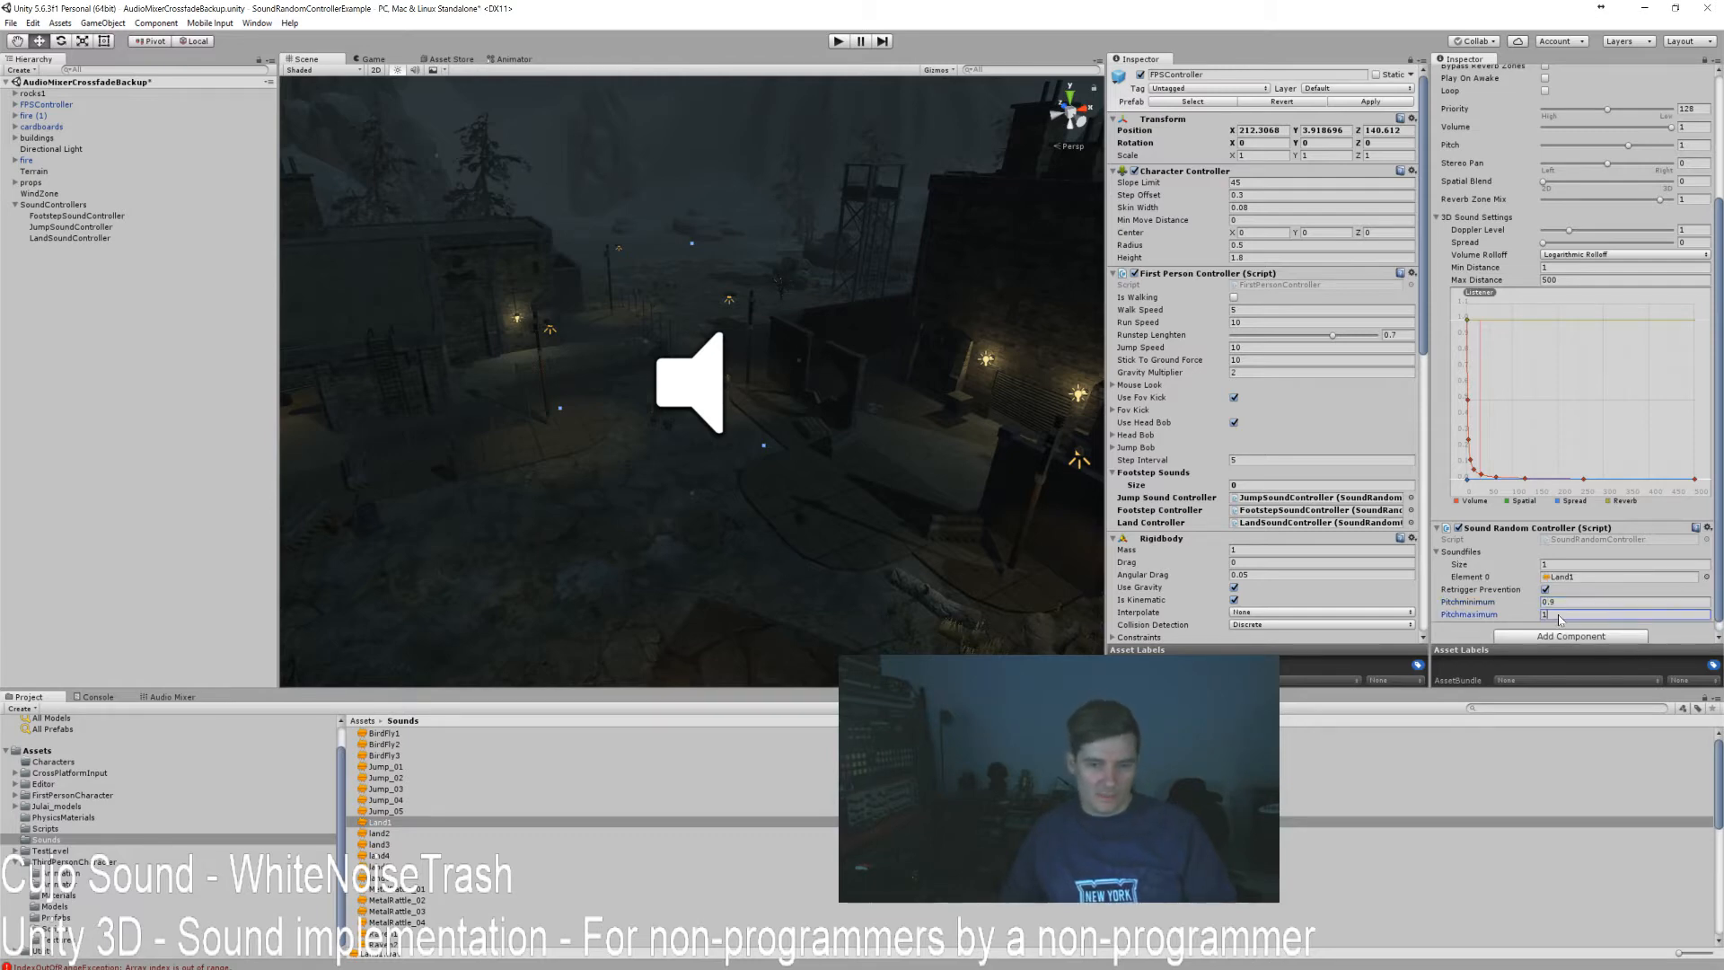
# Play the scene, walk and jump to test the randomized landing sounds, and stop playback.
pyautogui.hotkey('ctrl', 'p')
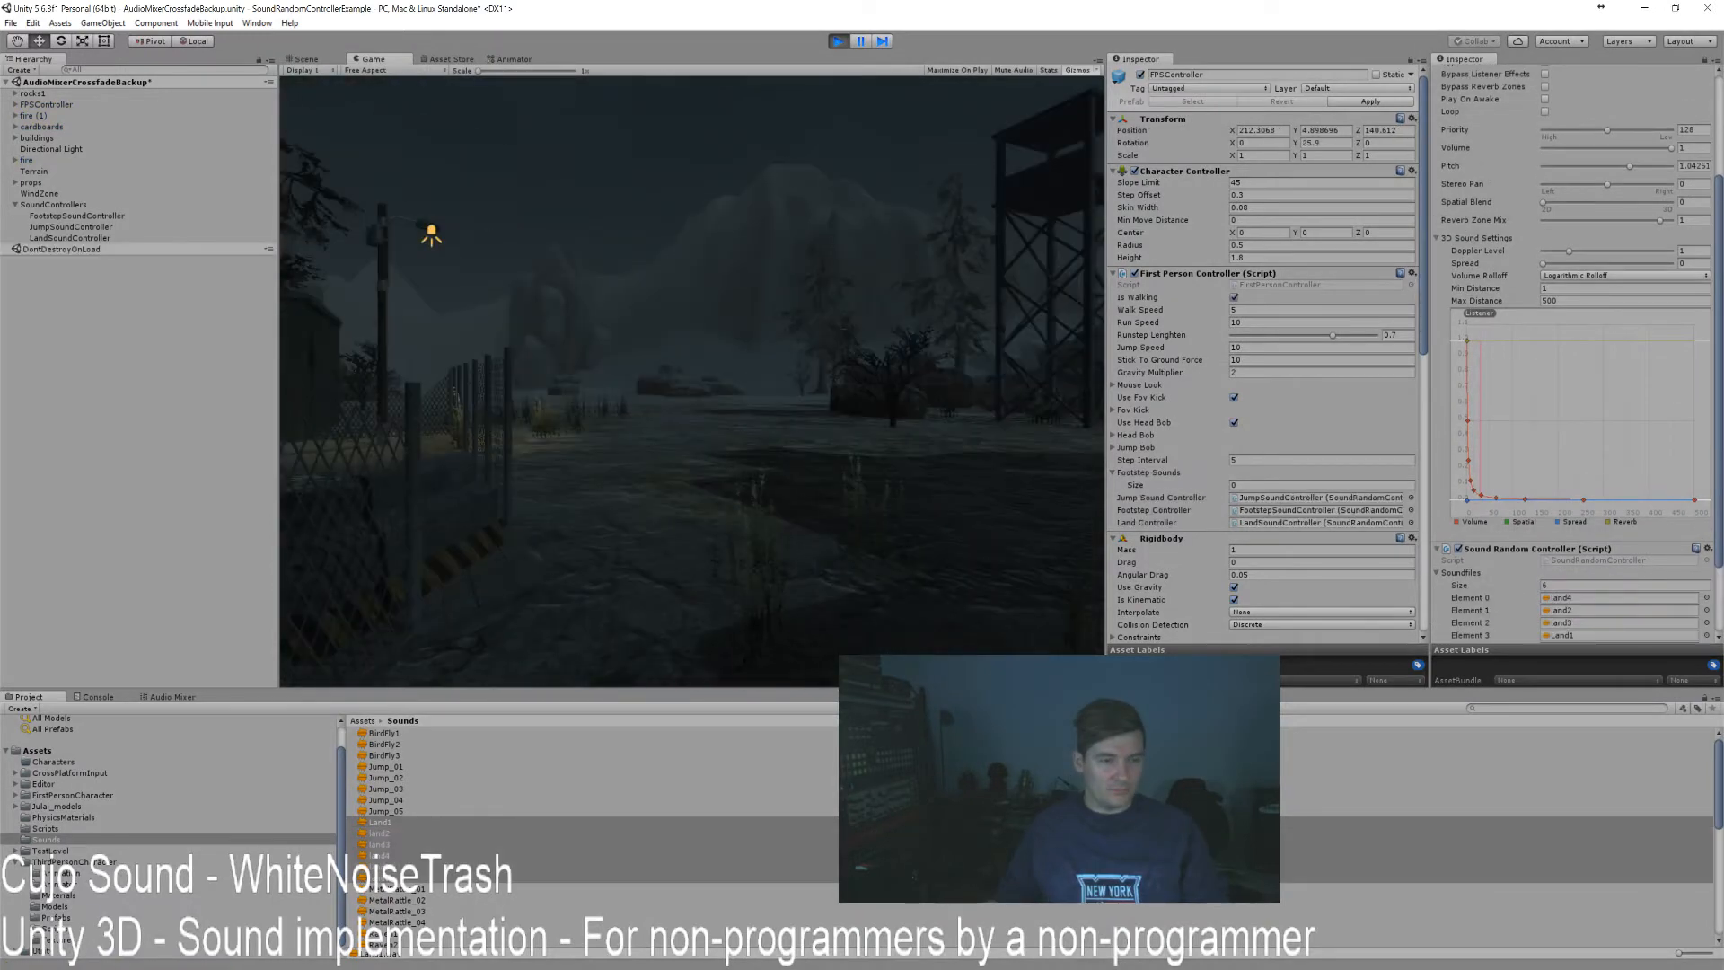
pyautogui.press('w')
pyautogui.press('space')
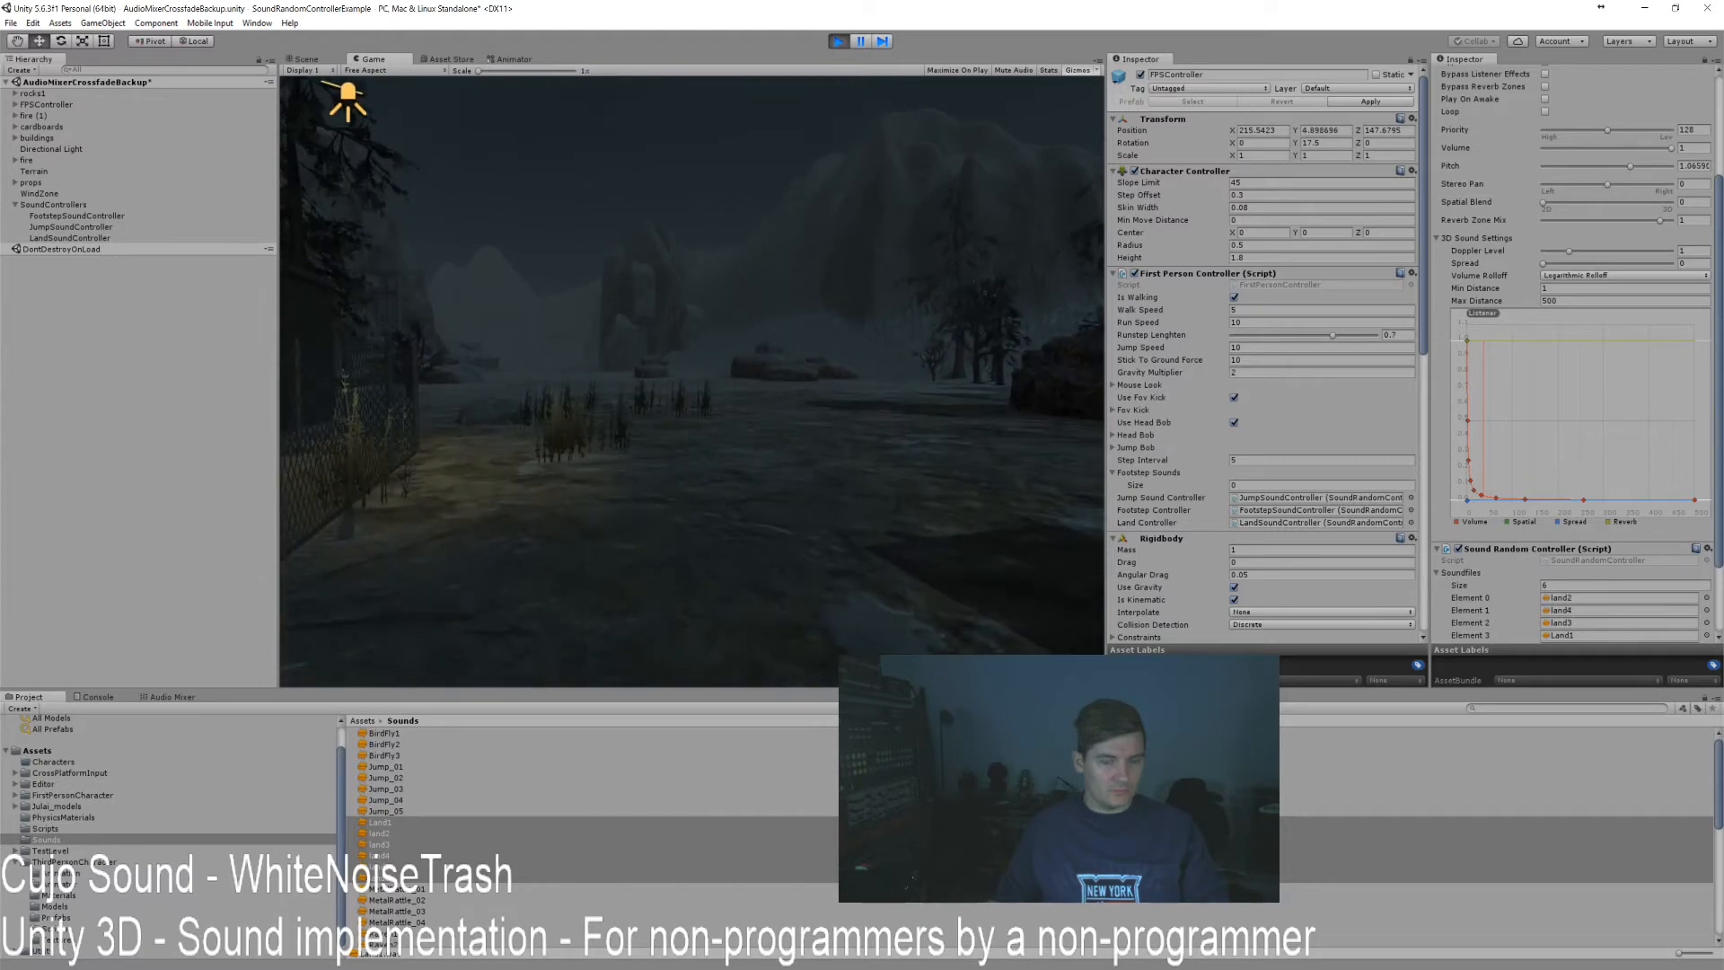
pyautogui.press('space')
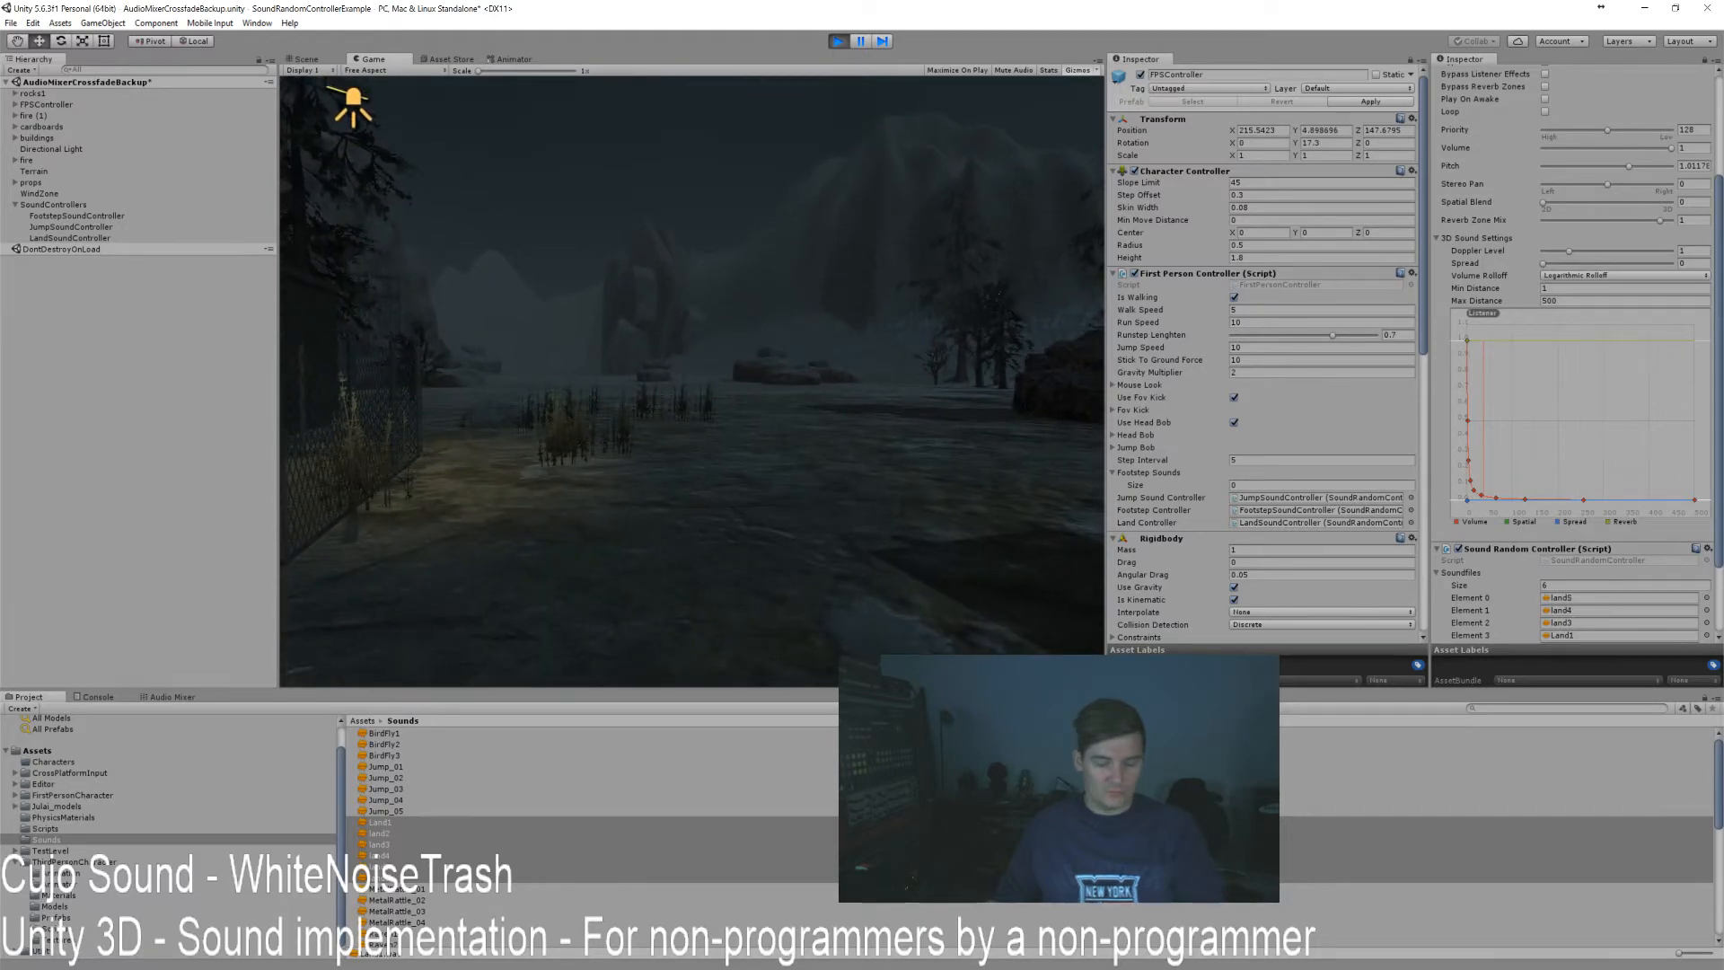
pyautogui.hotkey('ctrl', 'p')
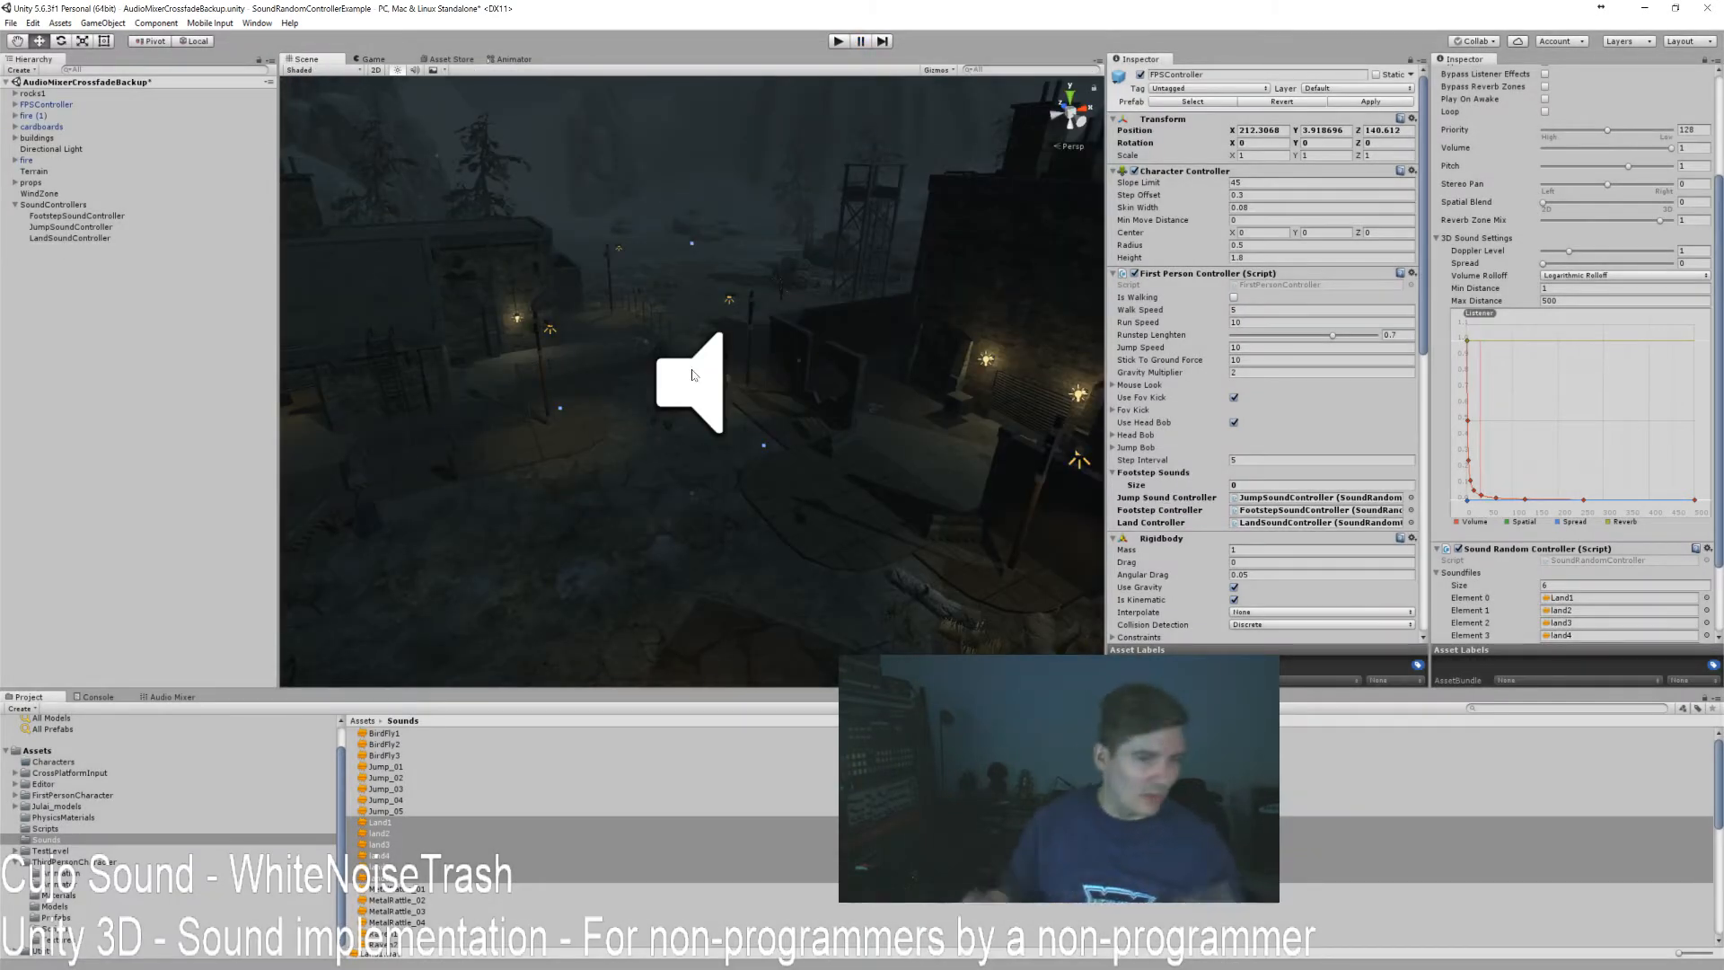
# Create an empty object at the top level of the scene hierarchy and name it SoundAmbience.
pyautogui.click(61, 205)
pyautogui.rightClick(54, 296)
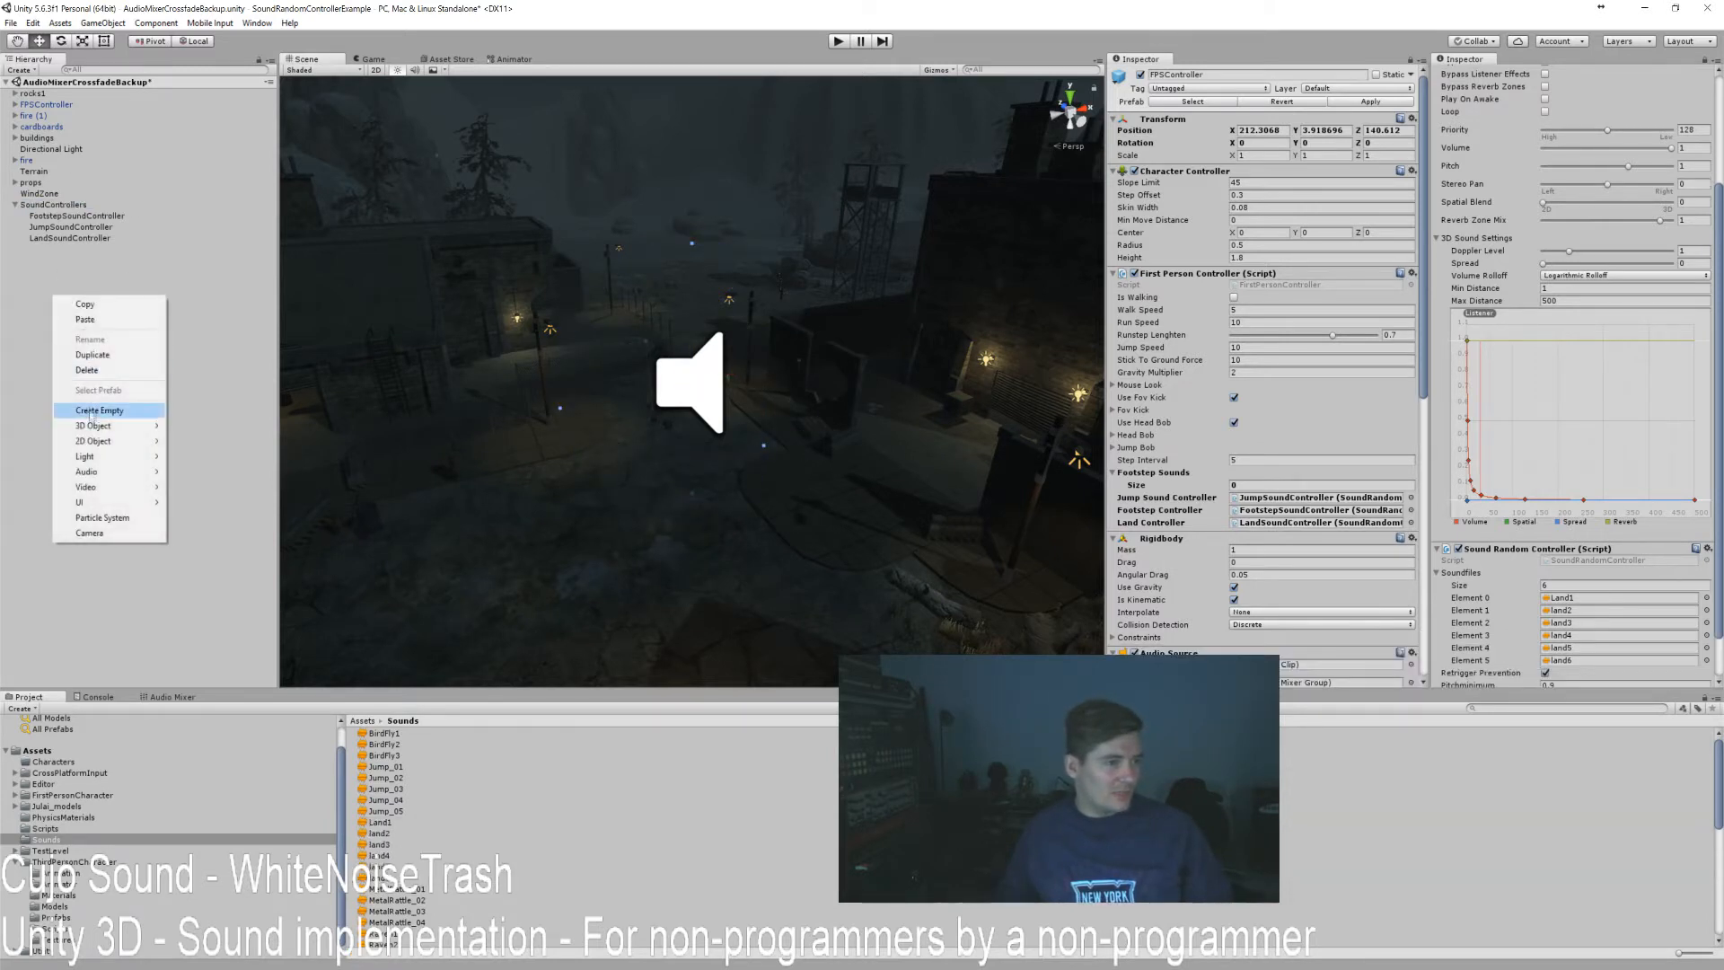
pyautogui.click(93, 410)
pyautogui.click(50, 279)
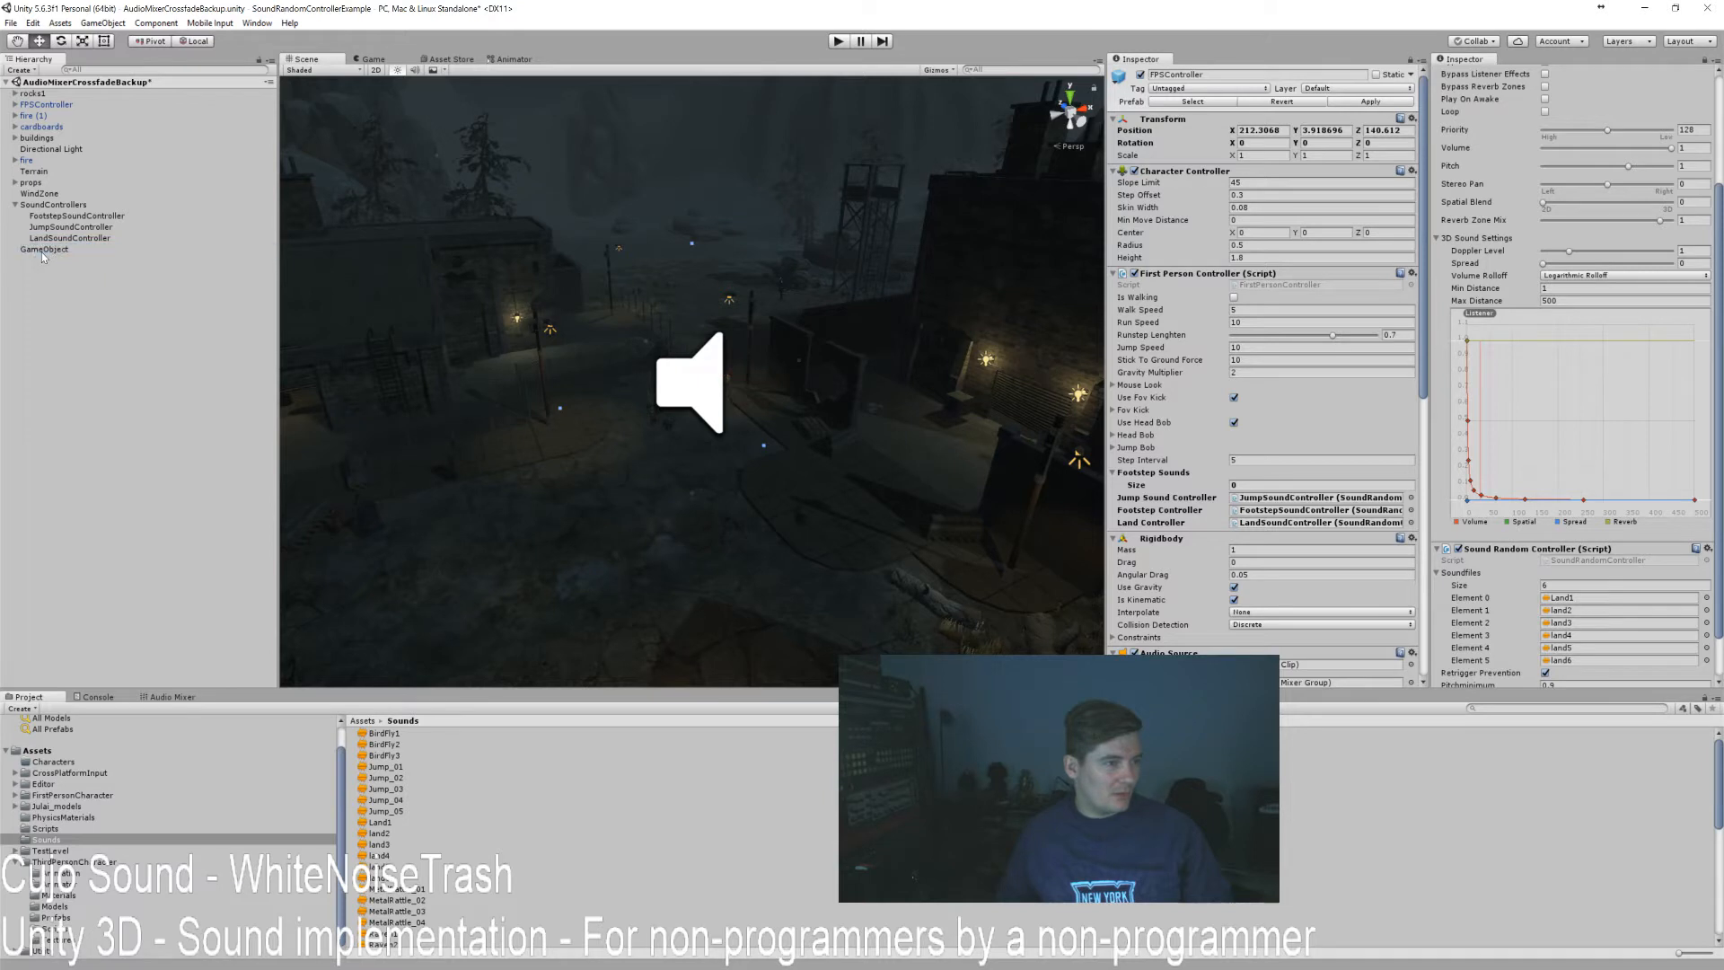
pyautogui.click(45, 250)
pyautogui.press('F2')
pyautogui.write('Sound')
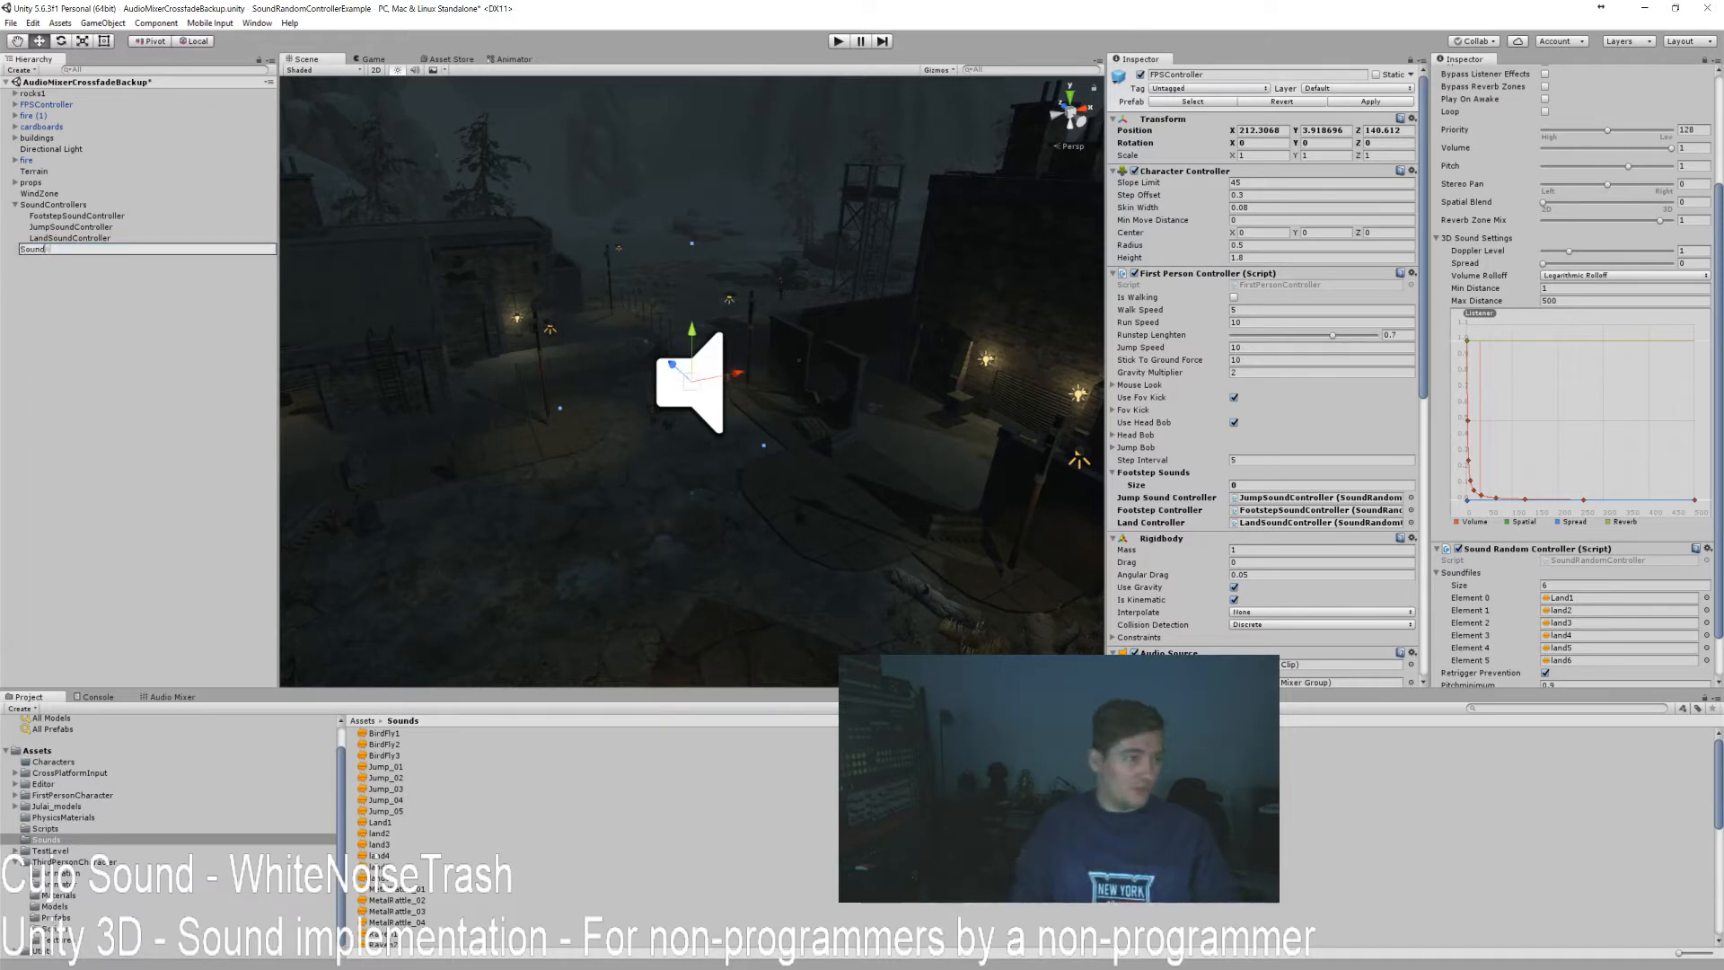
pyautogui.write('Ambience')
pyautogui.press('Return')
# Unlock the main Inspector and preview the wind loop clips in the Sounds folder, from Wind_LoftWindHowlLoop to Wind_RainDrops_ShortLoop.
pyautogui.scroll(-5, 523, 801)
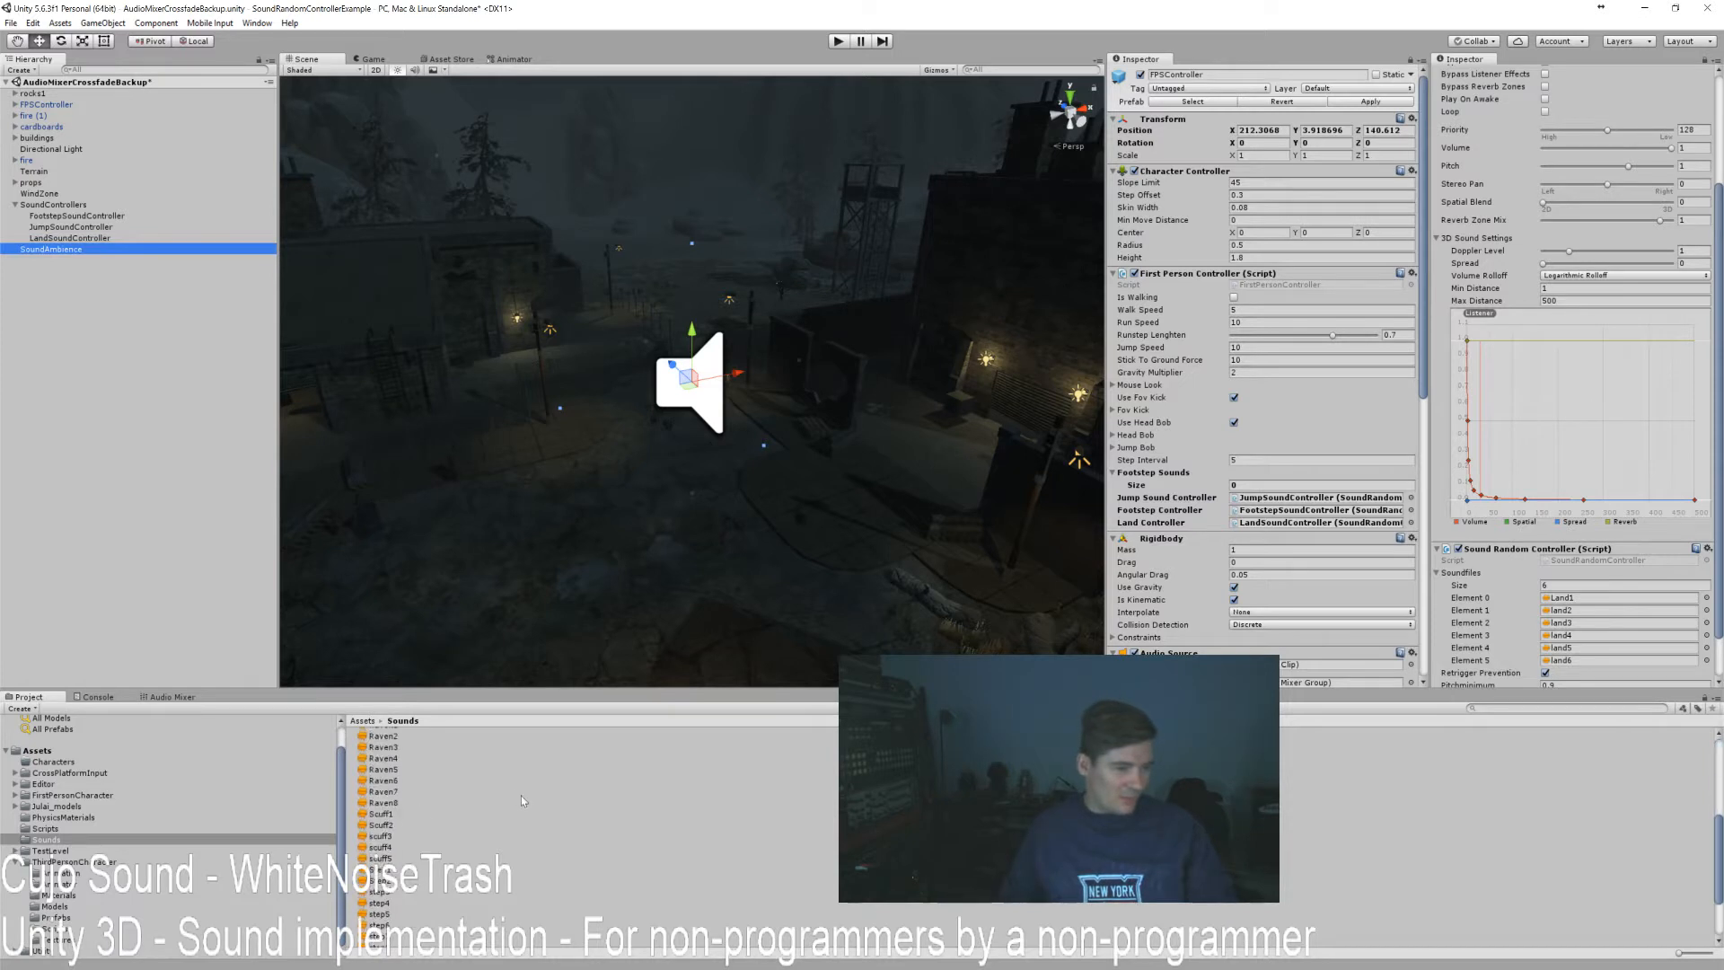
pyautogui.scroll(-3, 502, 797)
pyautogui.click(406, 909)
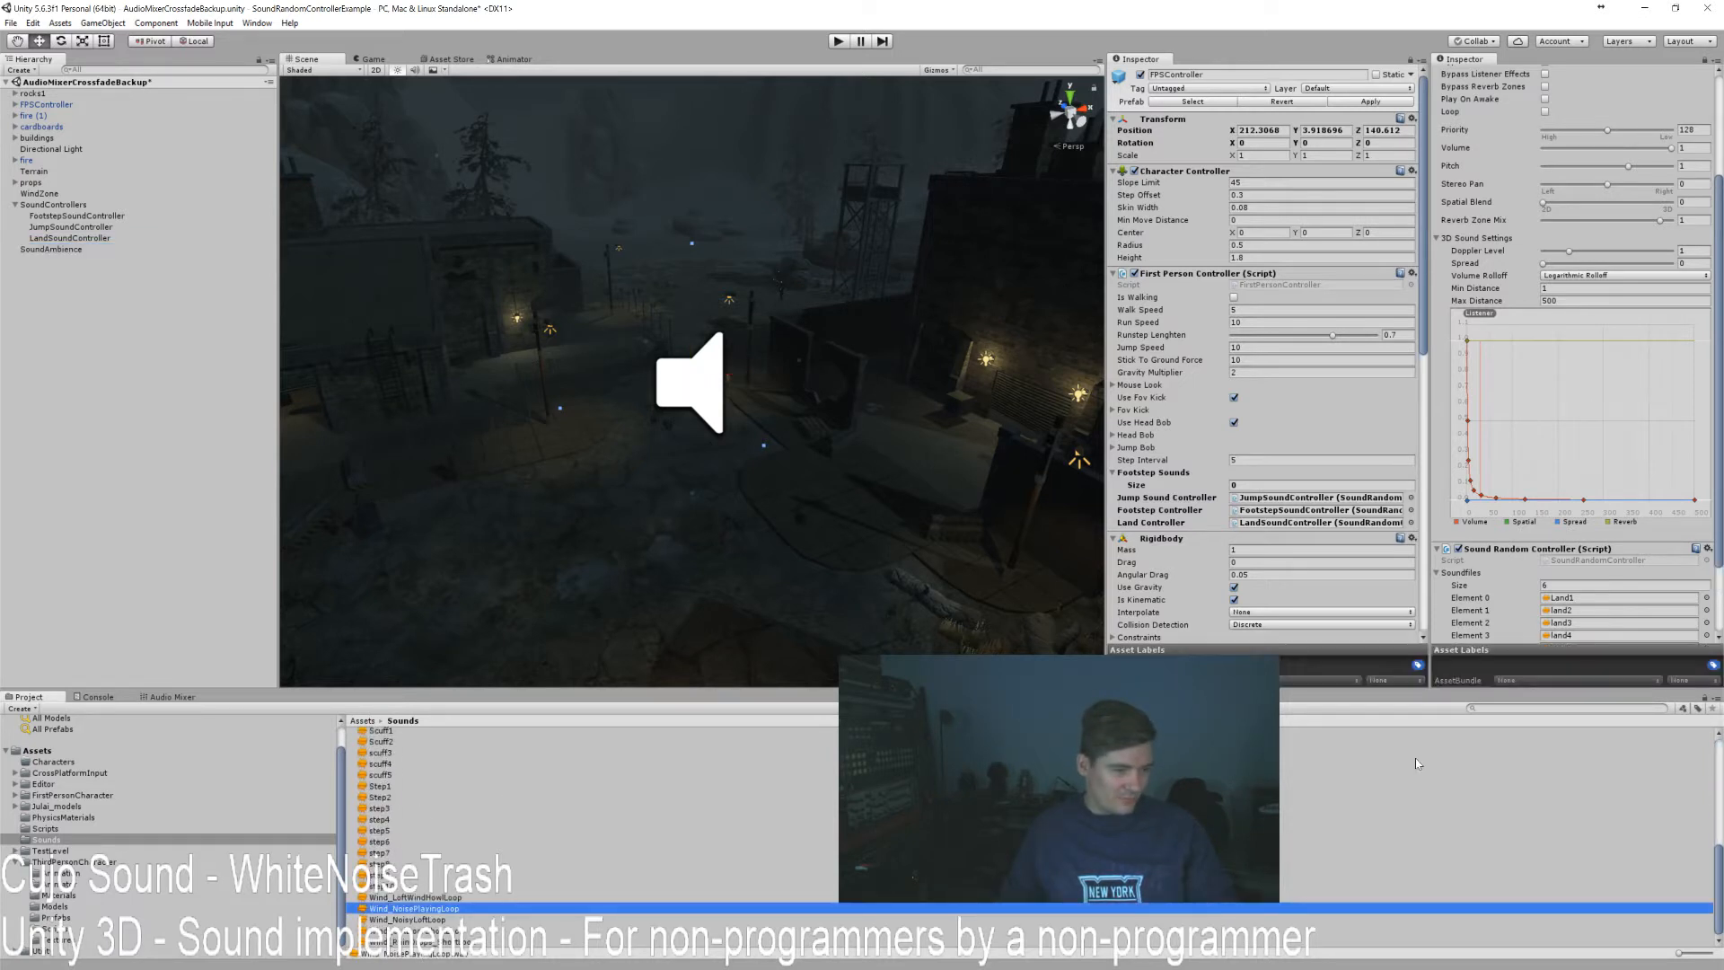
pyautogui.click(1411, 62)
pyautogui.click(1160, 603)
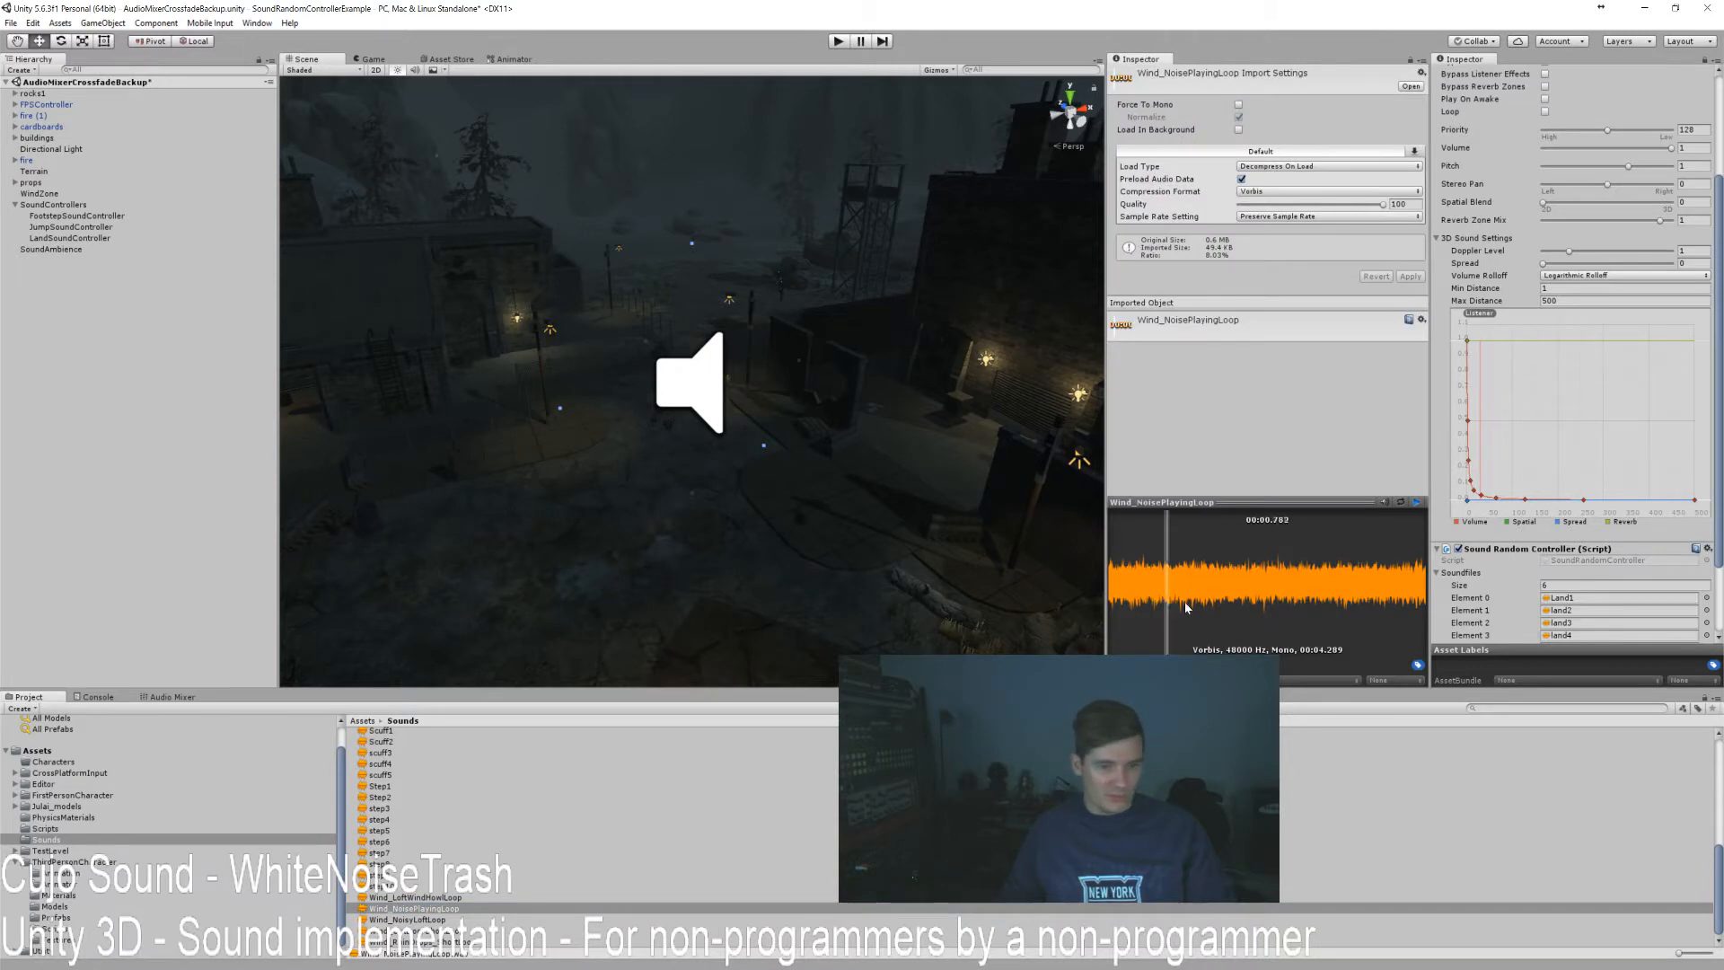
pyautogui.click(434, 899)
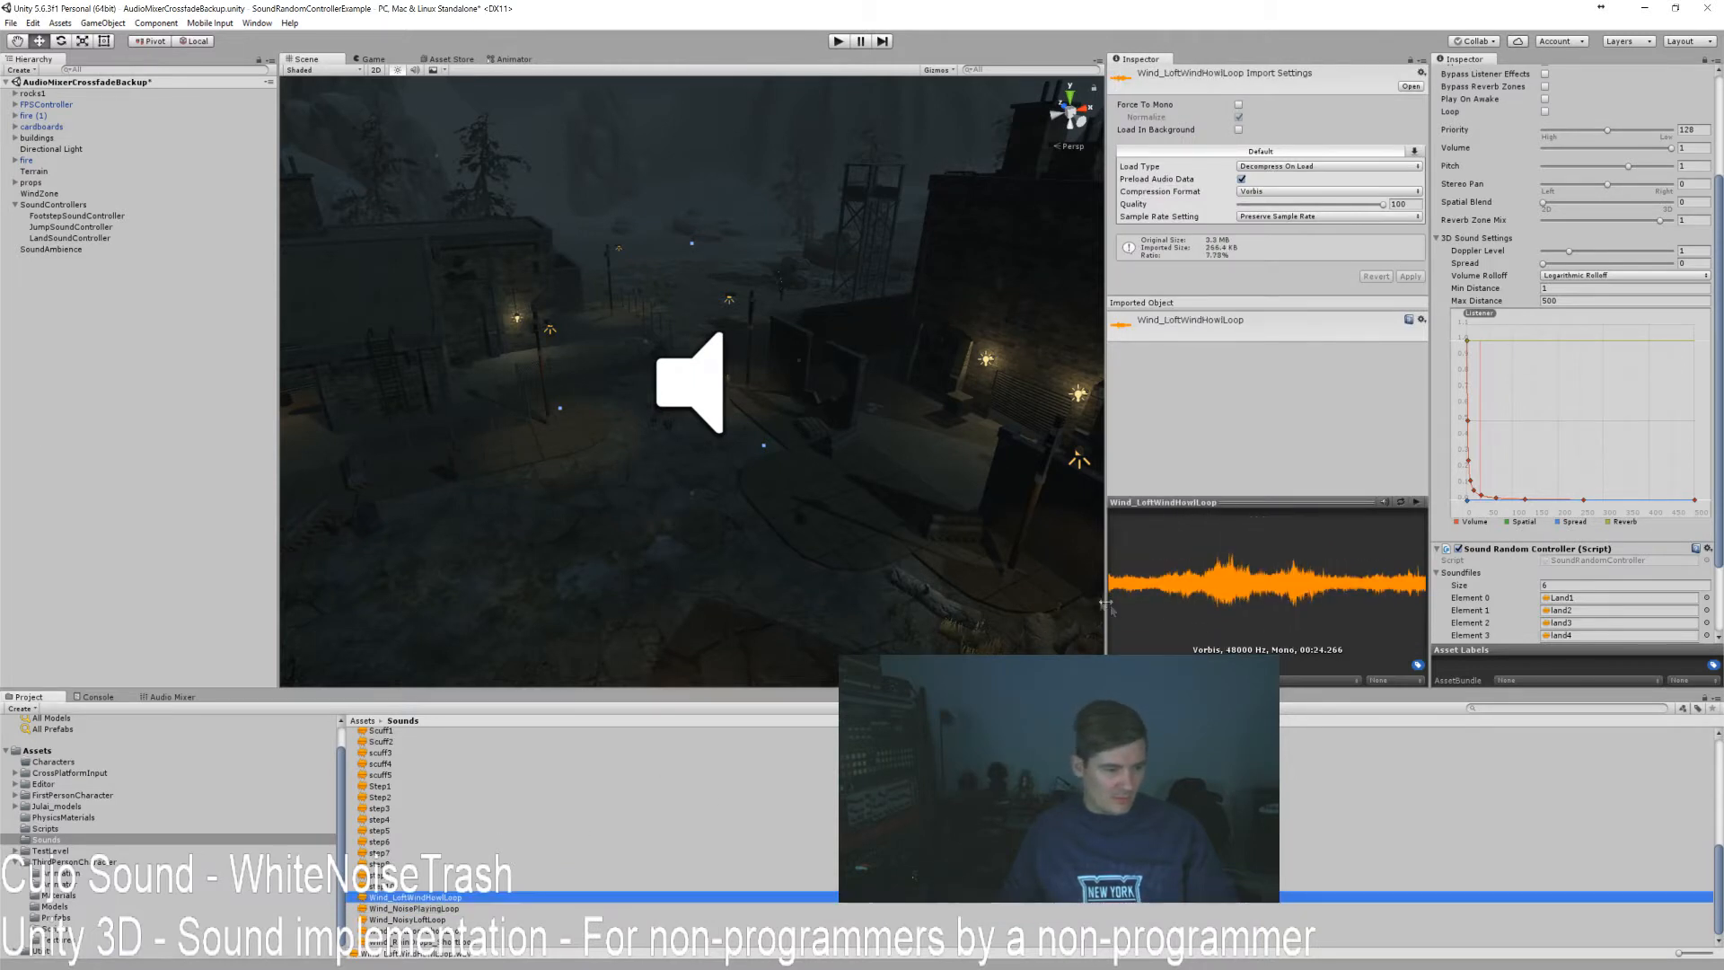
pyautogui.click(439, 920)
pyautogui.click(419, 930)
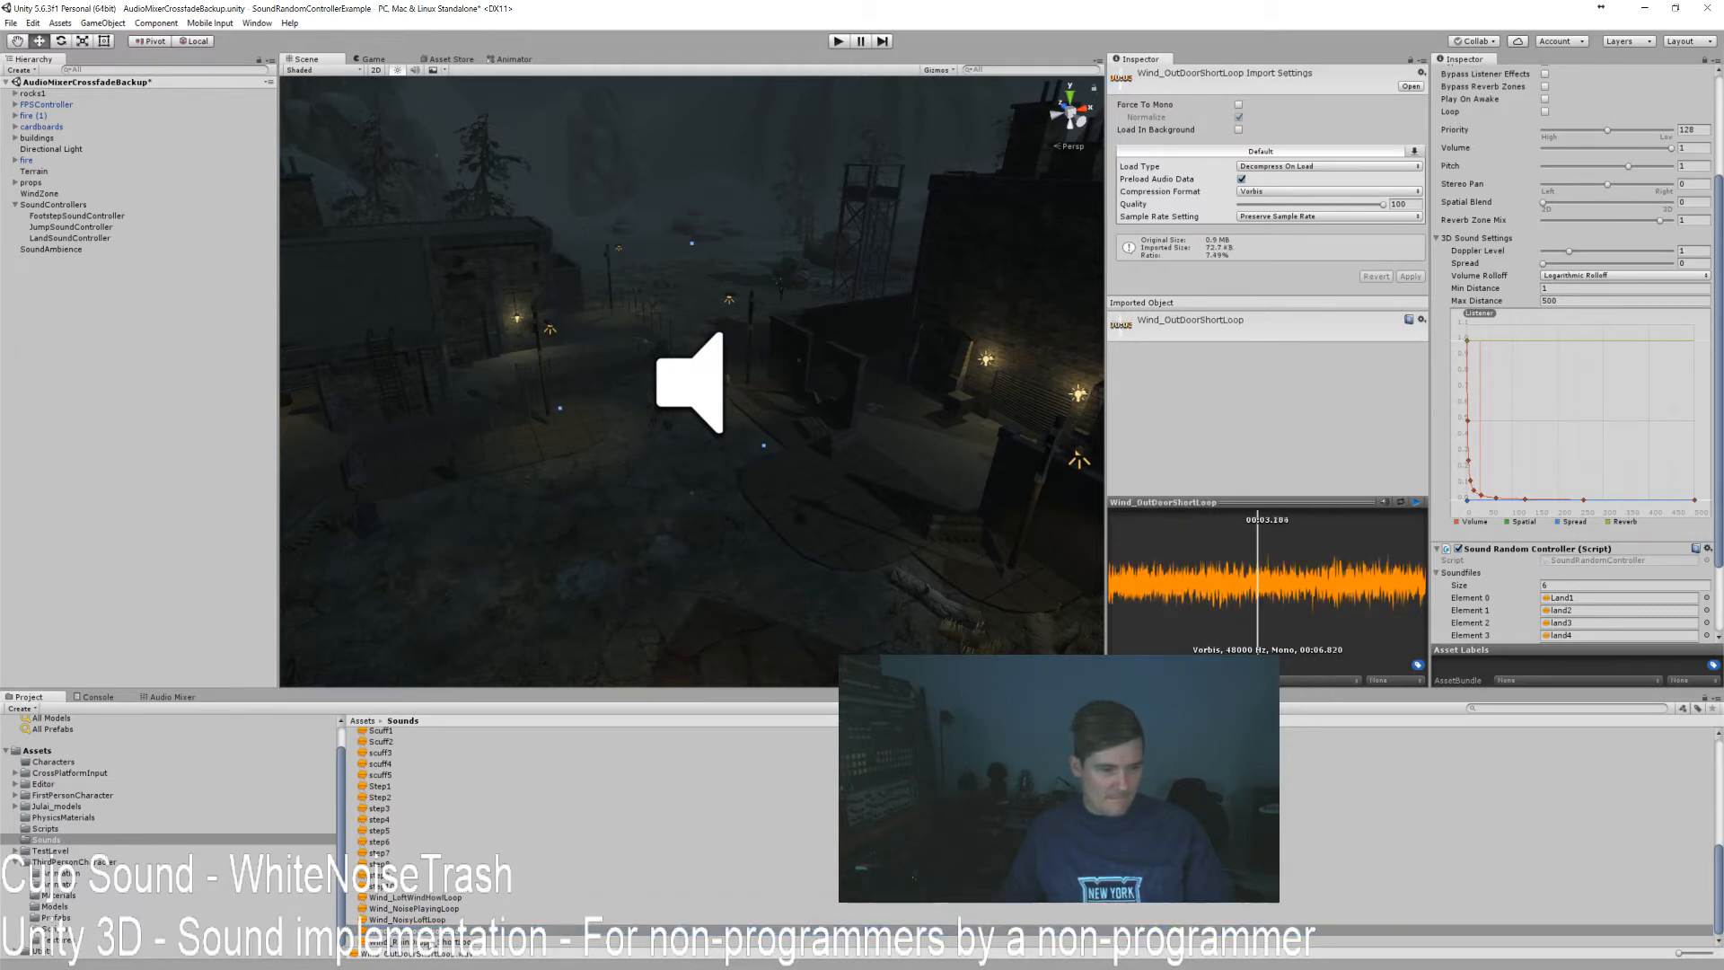
pyautogui.press('Down')
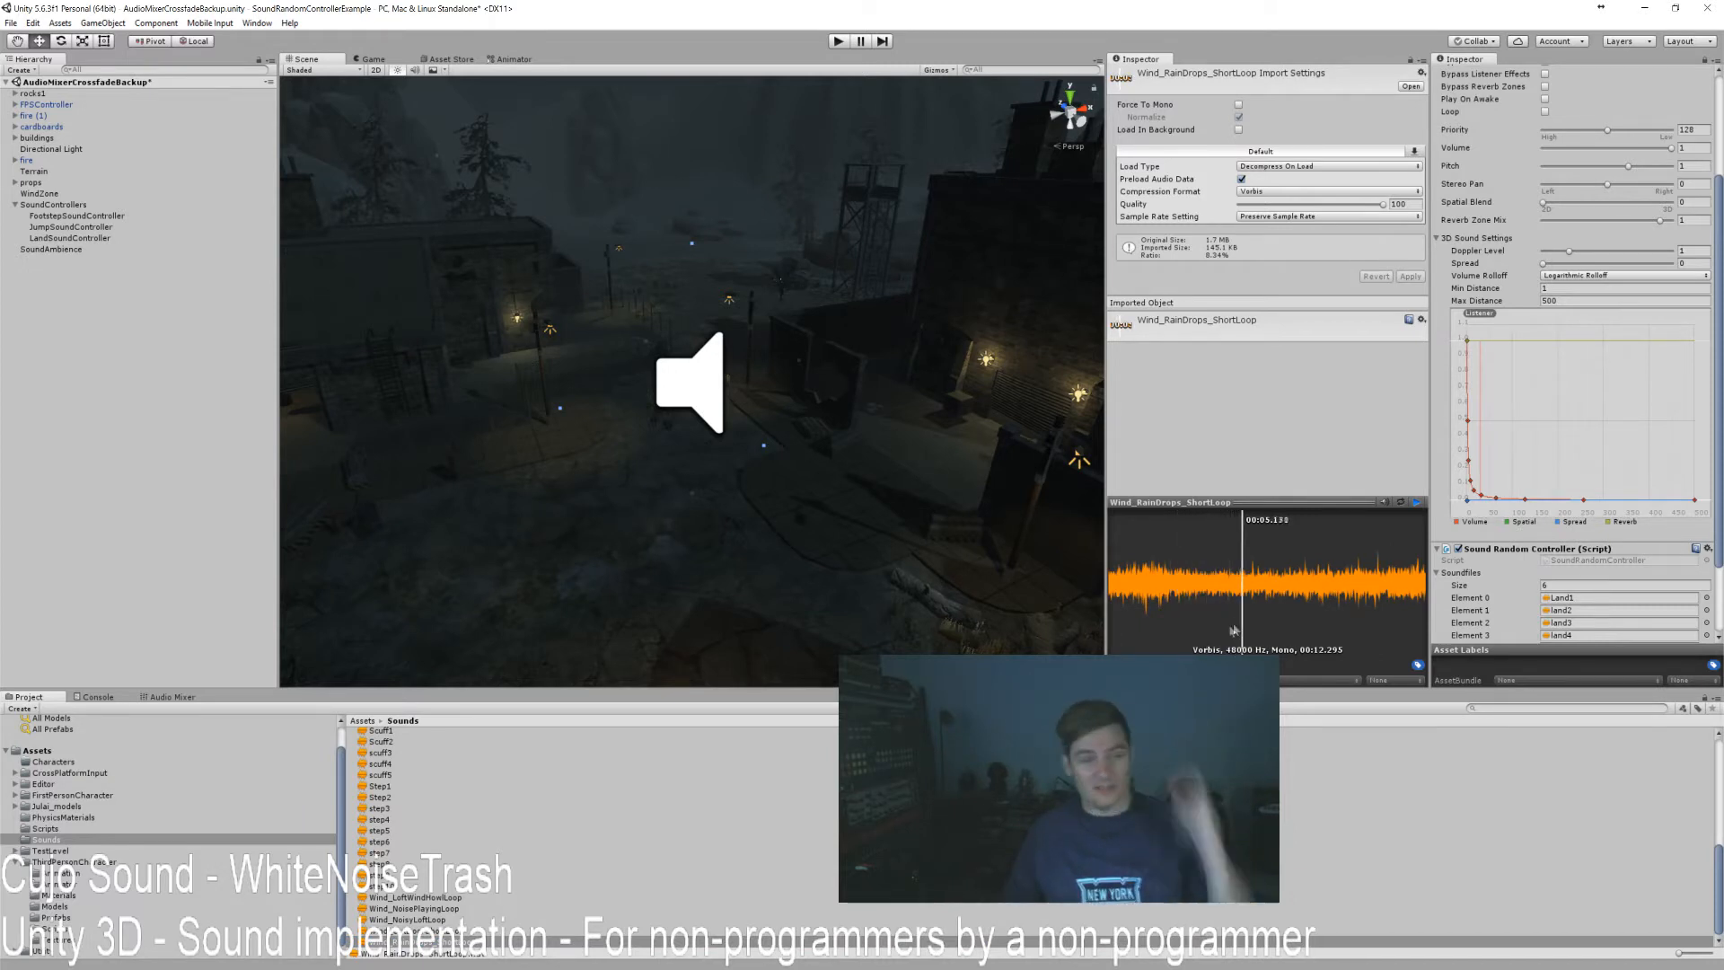
# Create an empty child object under SoundAmbience and name it AmbienceWindHowl.
pyautogui.click(907, 549)
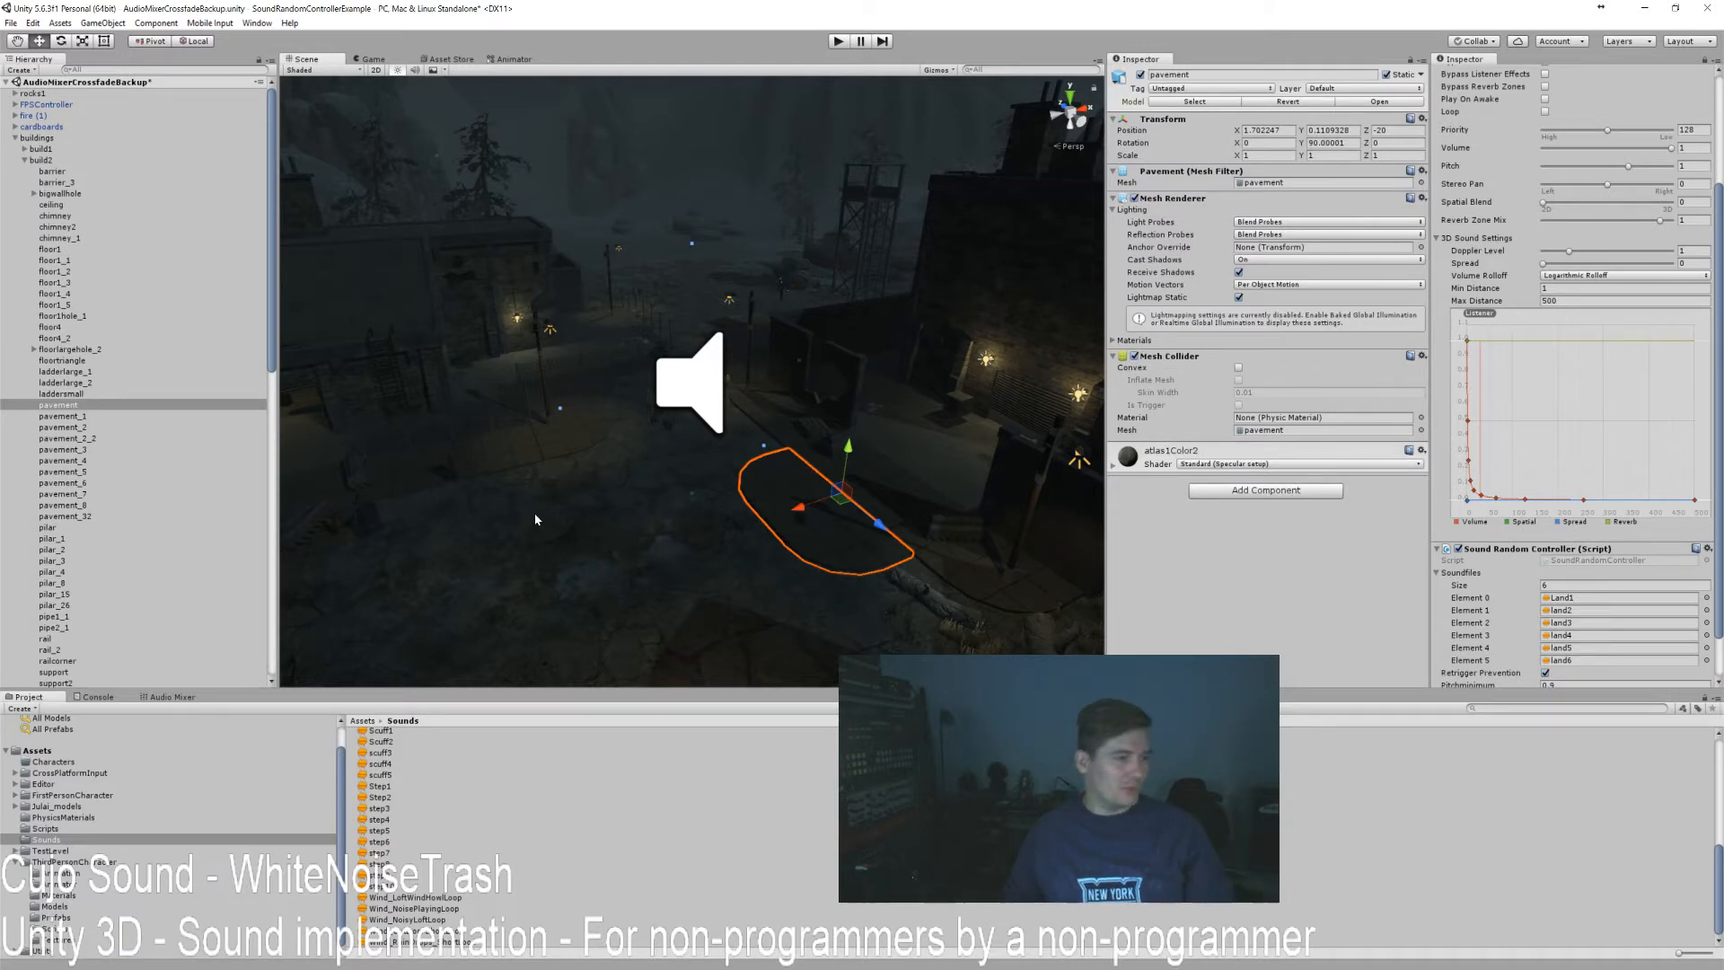
pyautogui.click(15, 137)
pyautogui.click(60, 249)
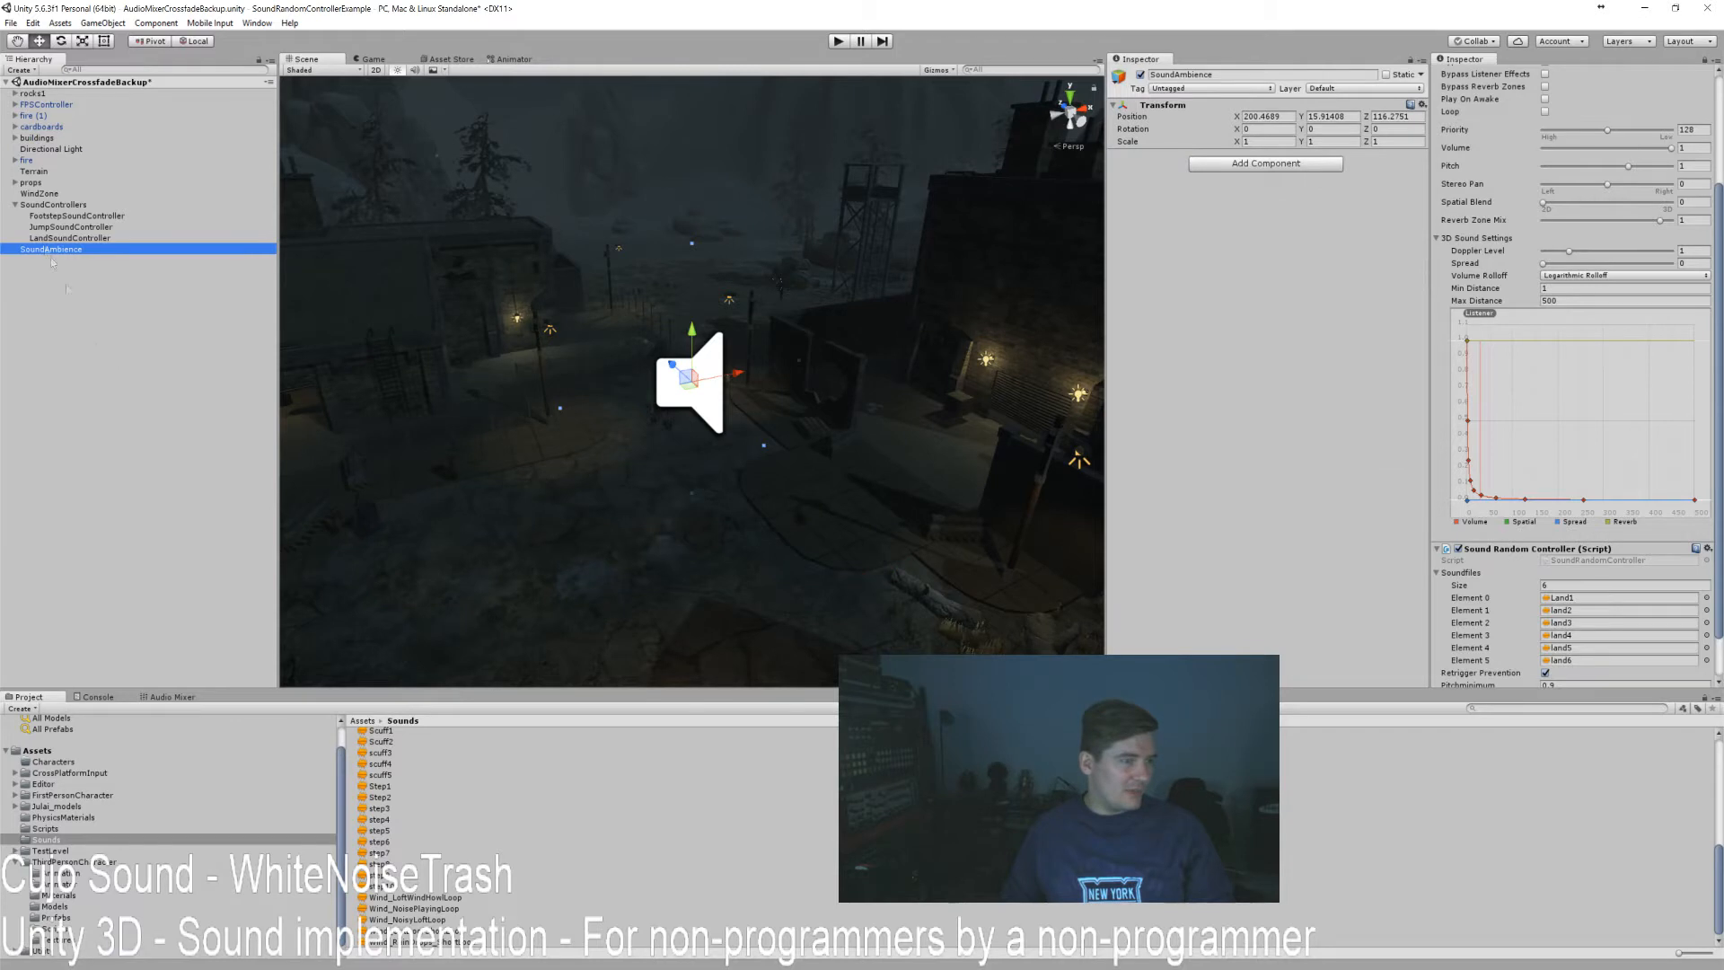
pyautogui.rightClick(71, 255)
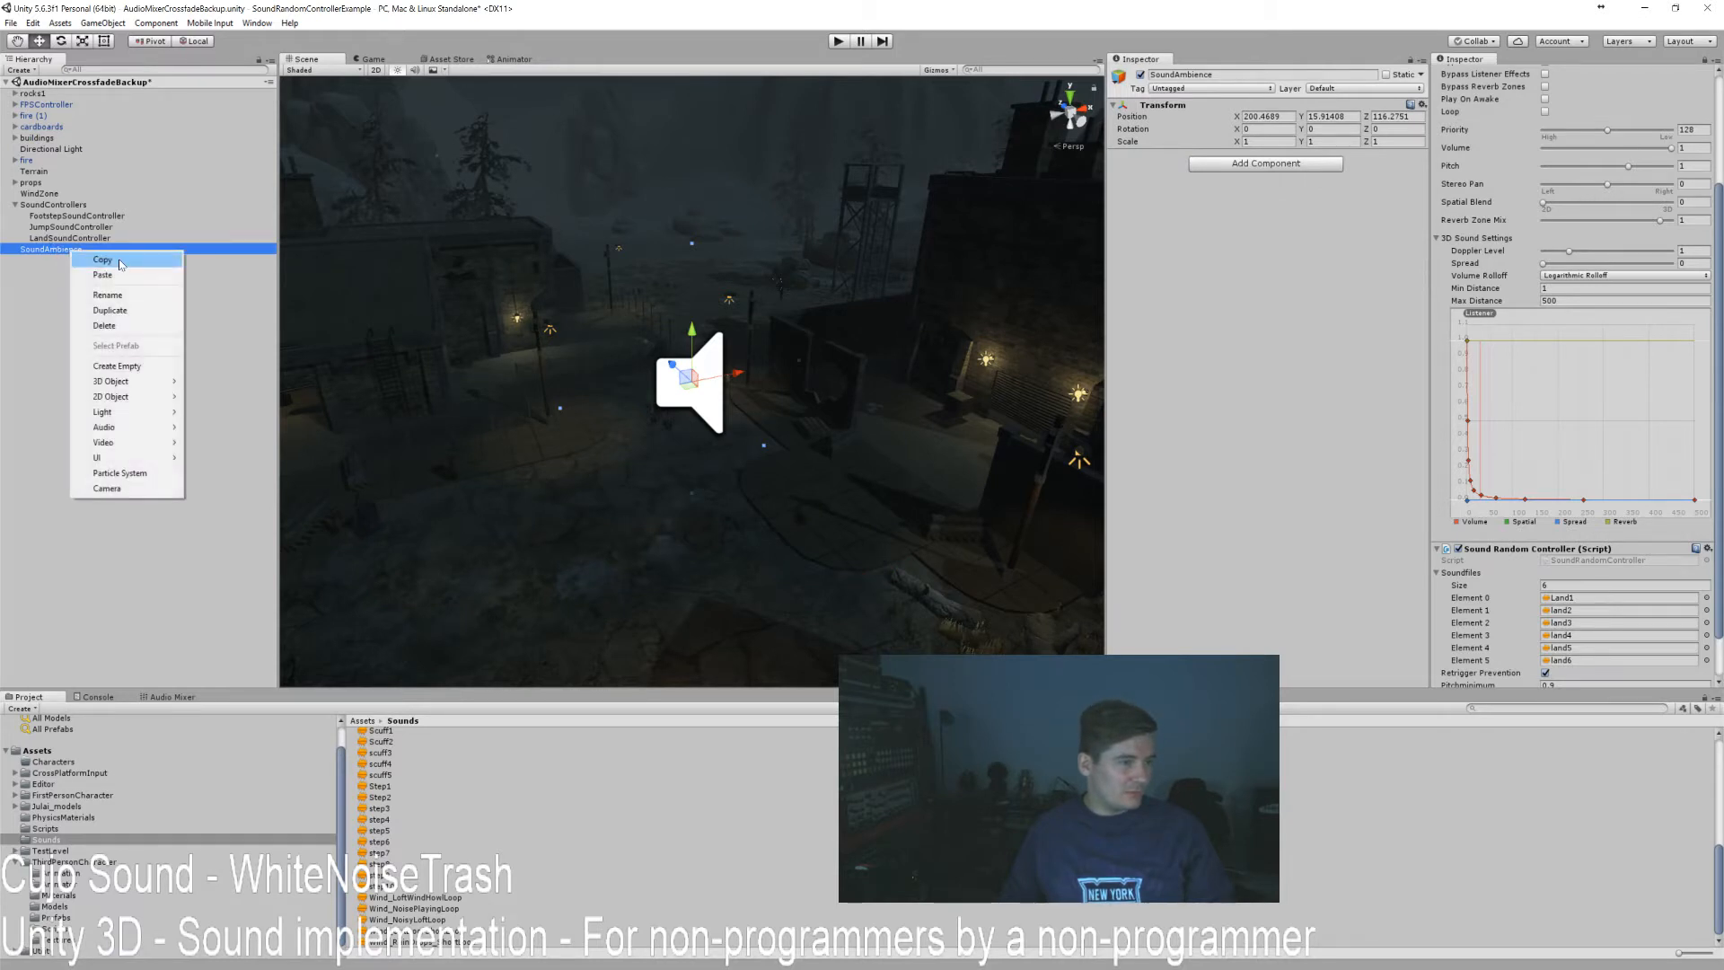
pyautogui.click(138, 368)
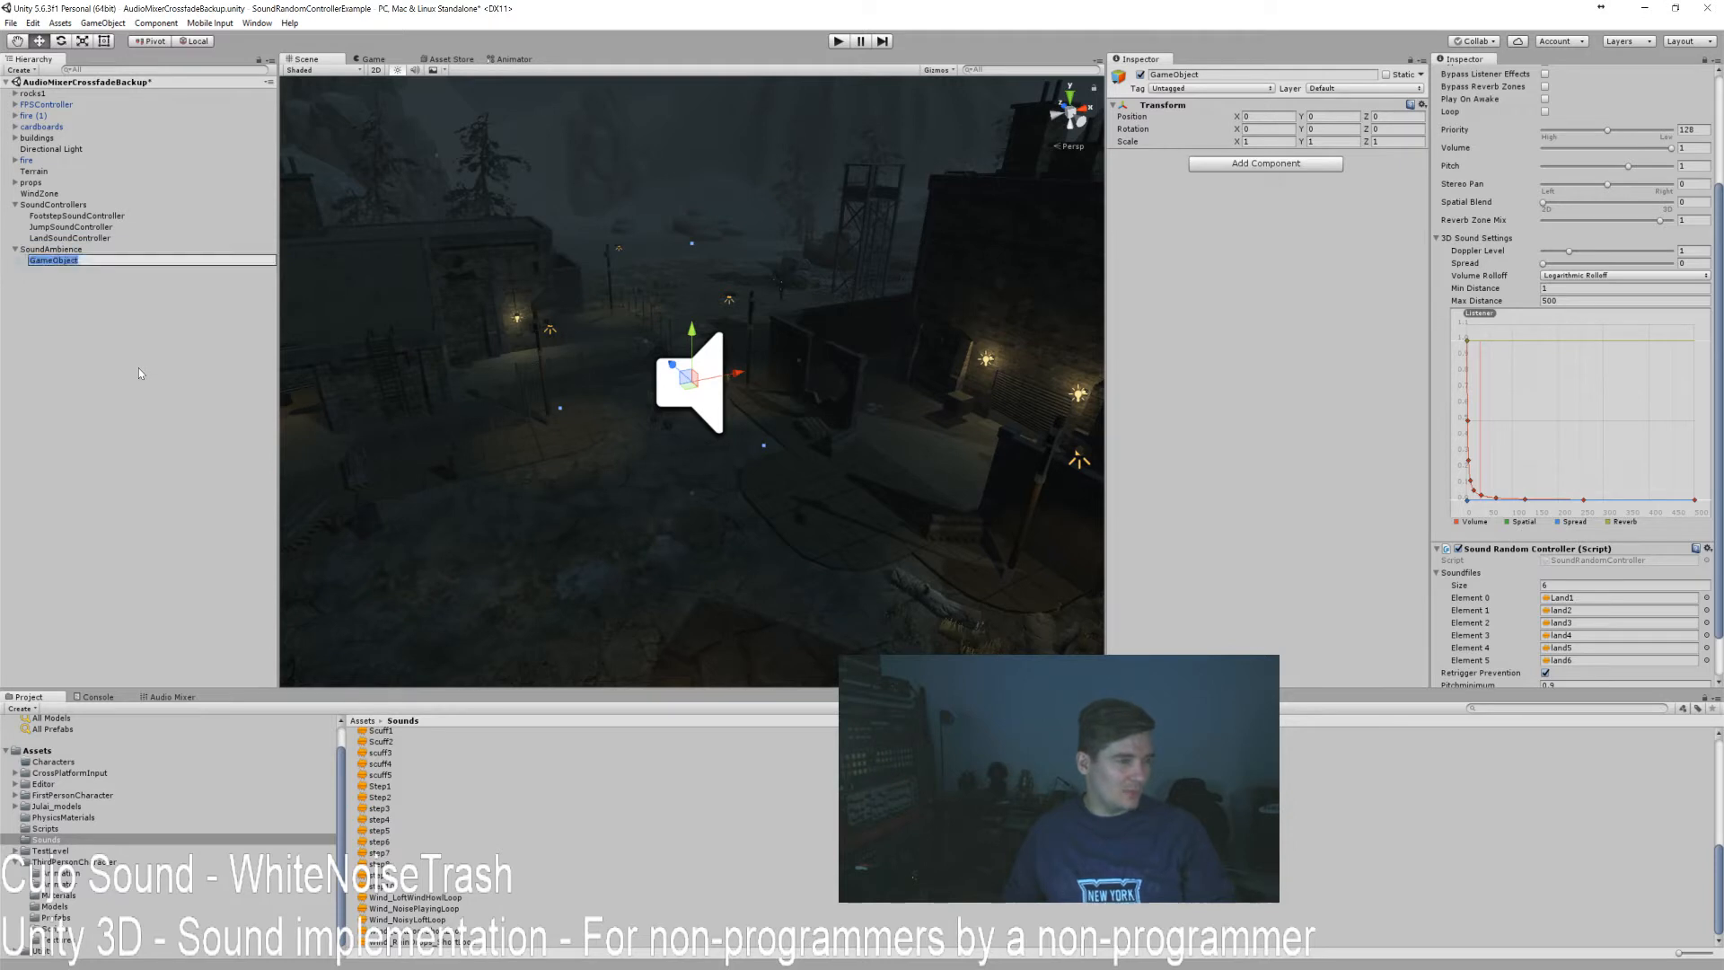
pyautogui.write('Ambie')
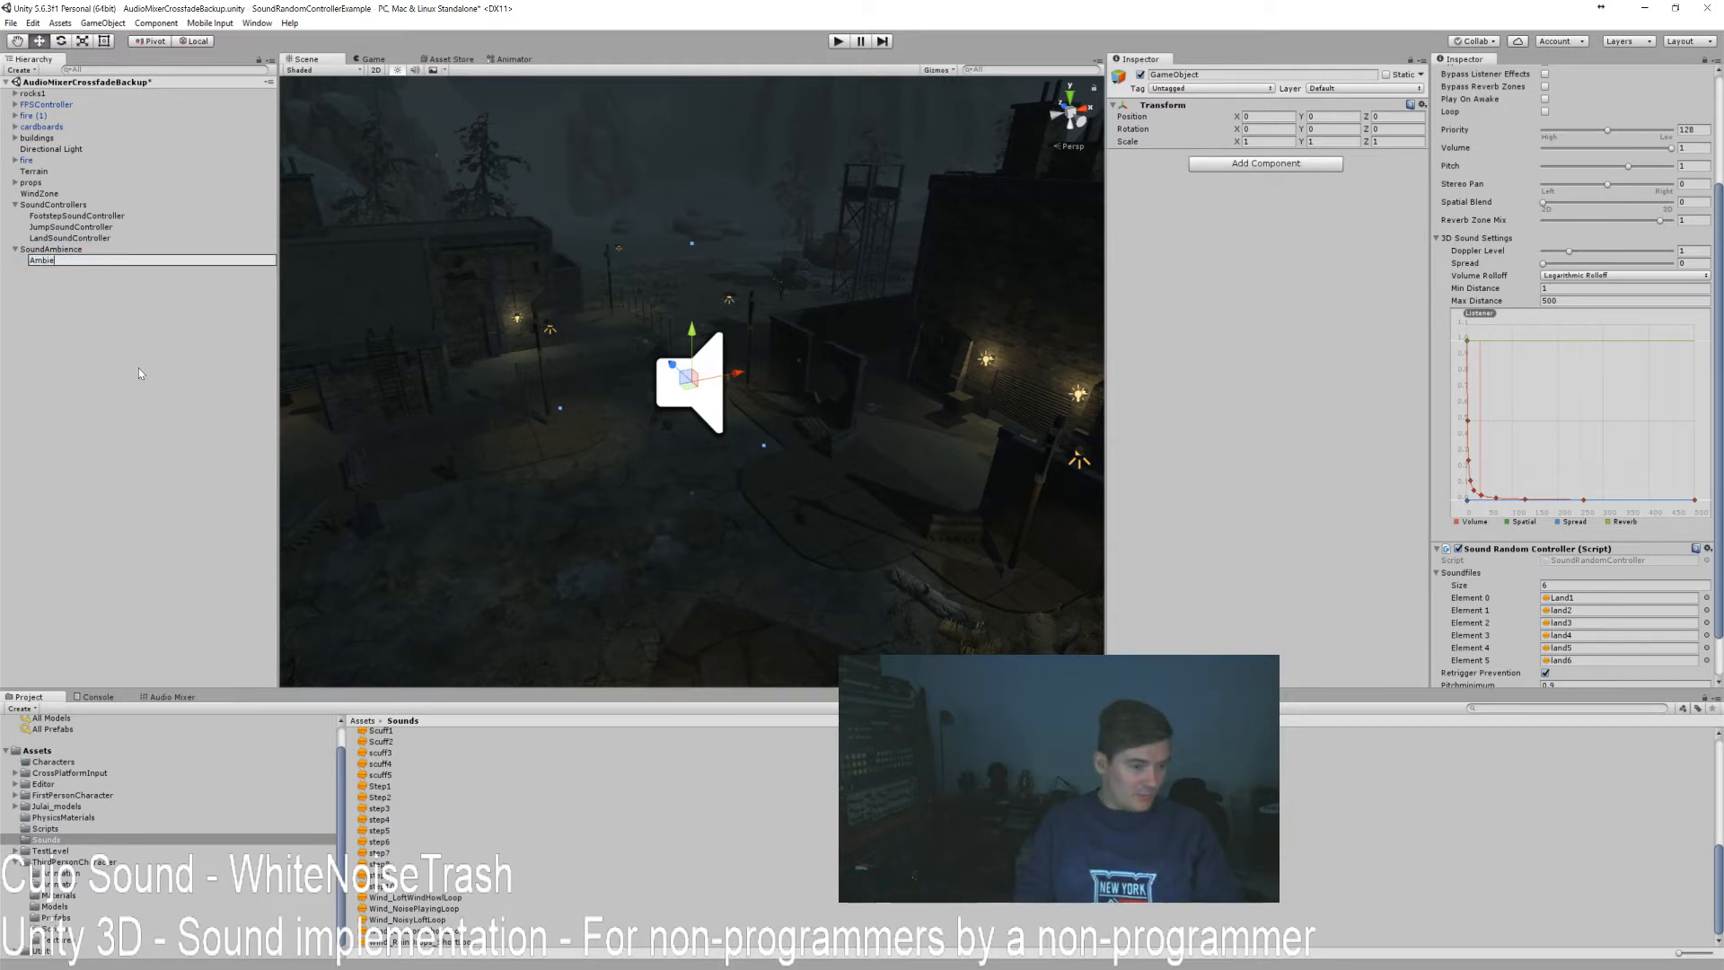
pyautogui.write('nceWindHoo')
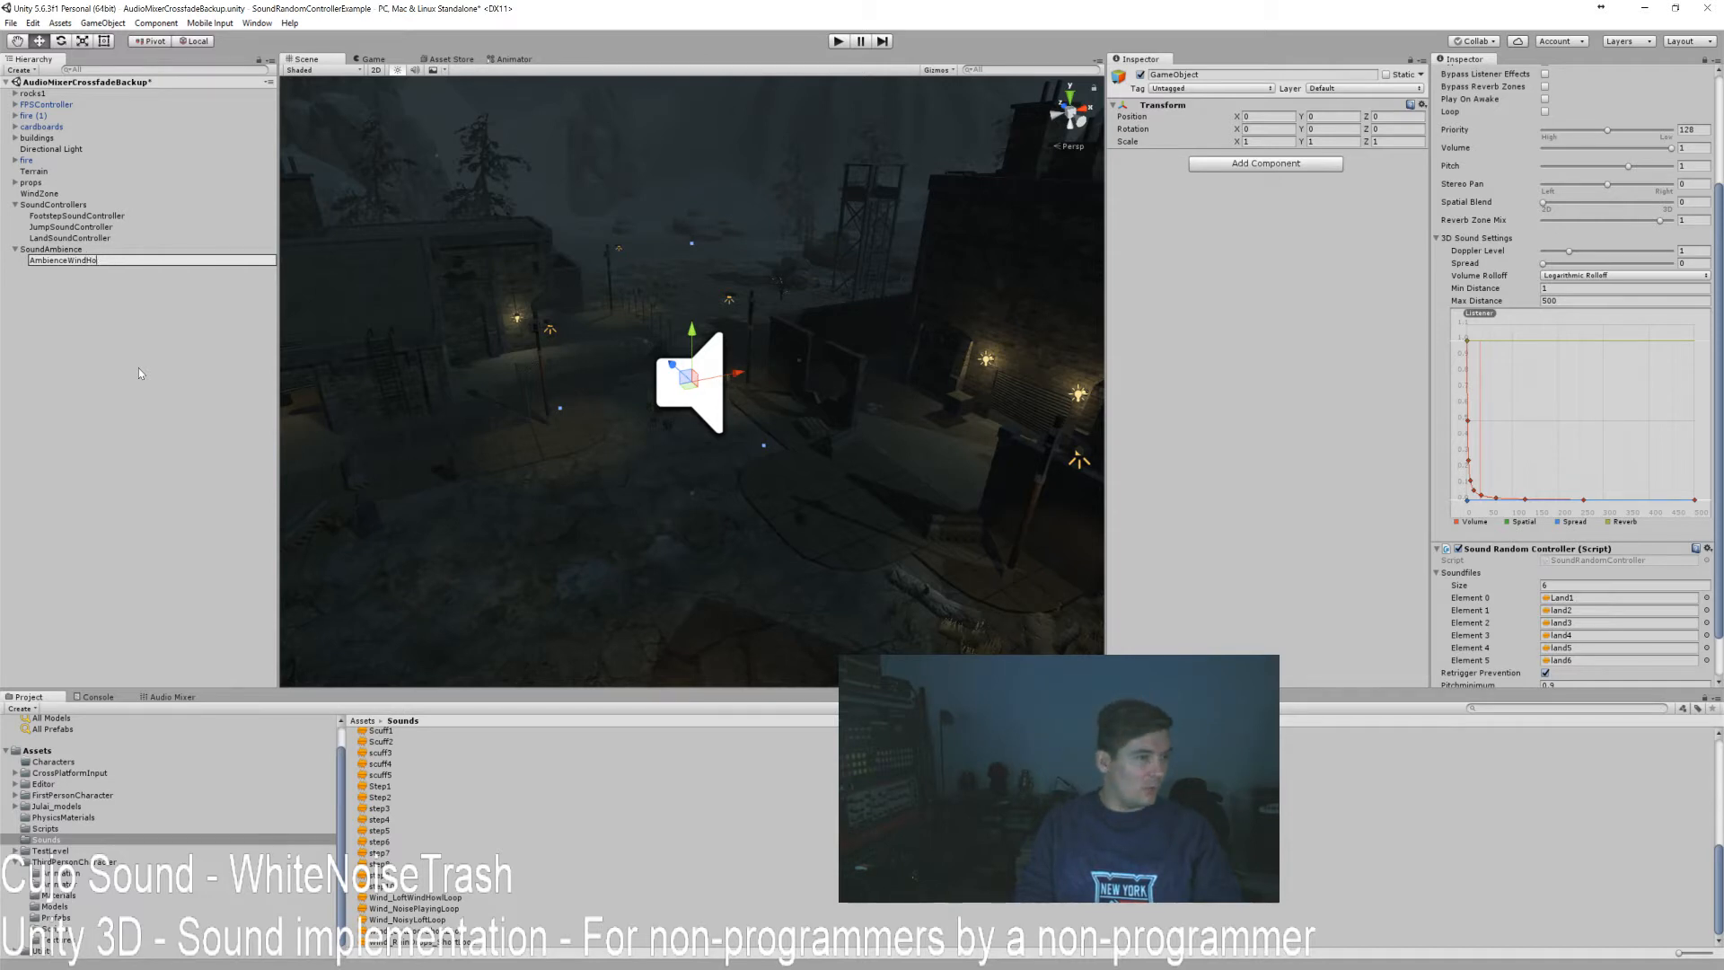
pyautogui.press('BackSpace')
pyautogui.write('l')
pyautogui.press('Return')
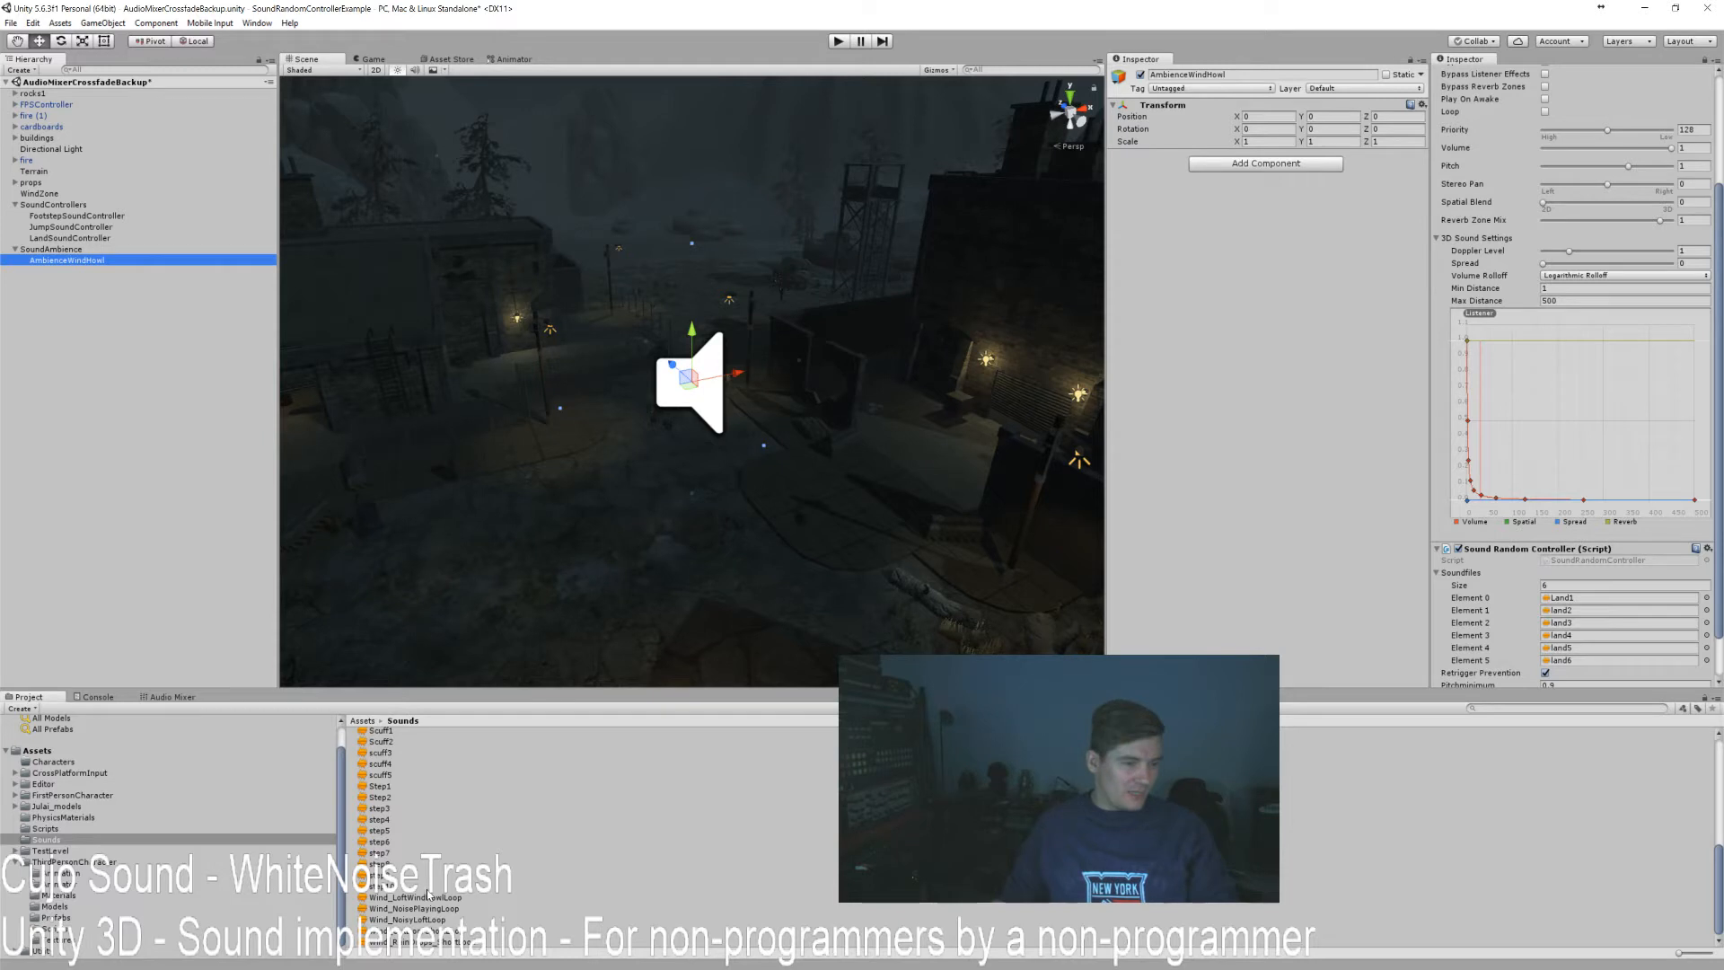
# Place the Wind_LoftWindHowlLoop clip under SoundAmbience as its own audio source object, then play the scene, walk around and stop playback.
pyautogui.moveTo(426, 897); pyautogui.dragTo(1327, 351)
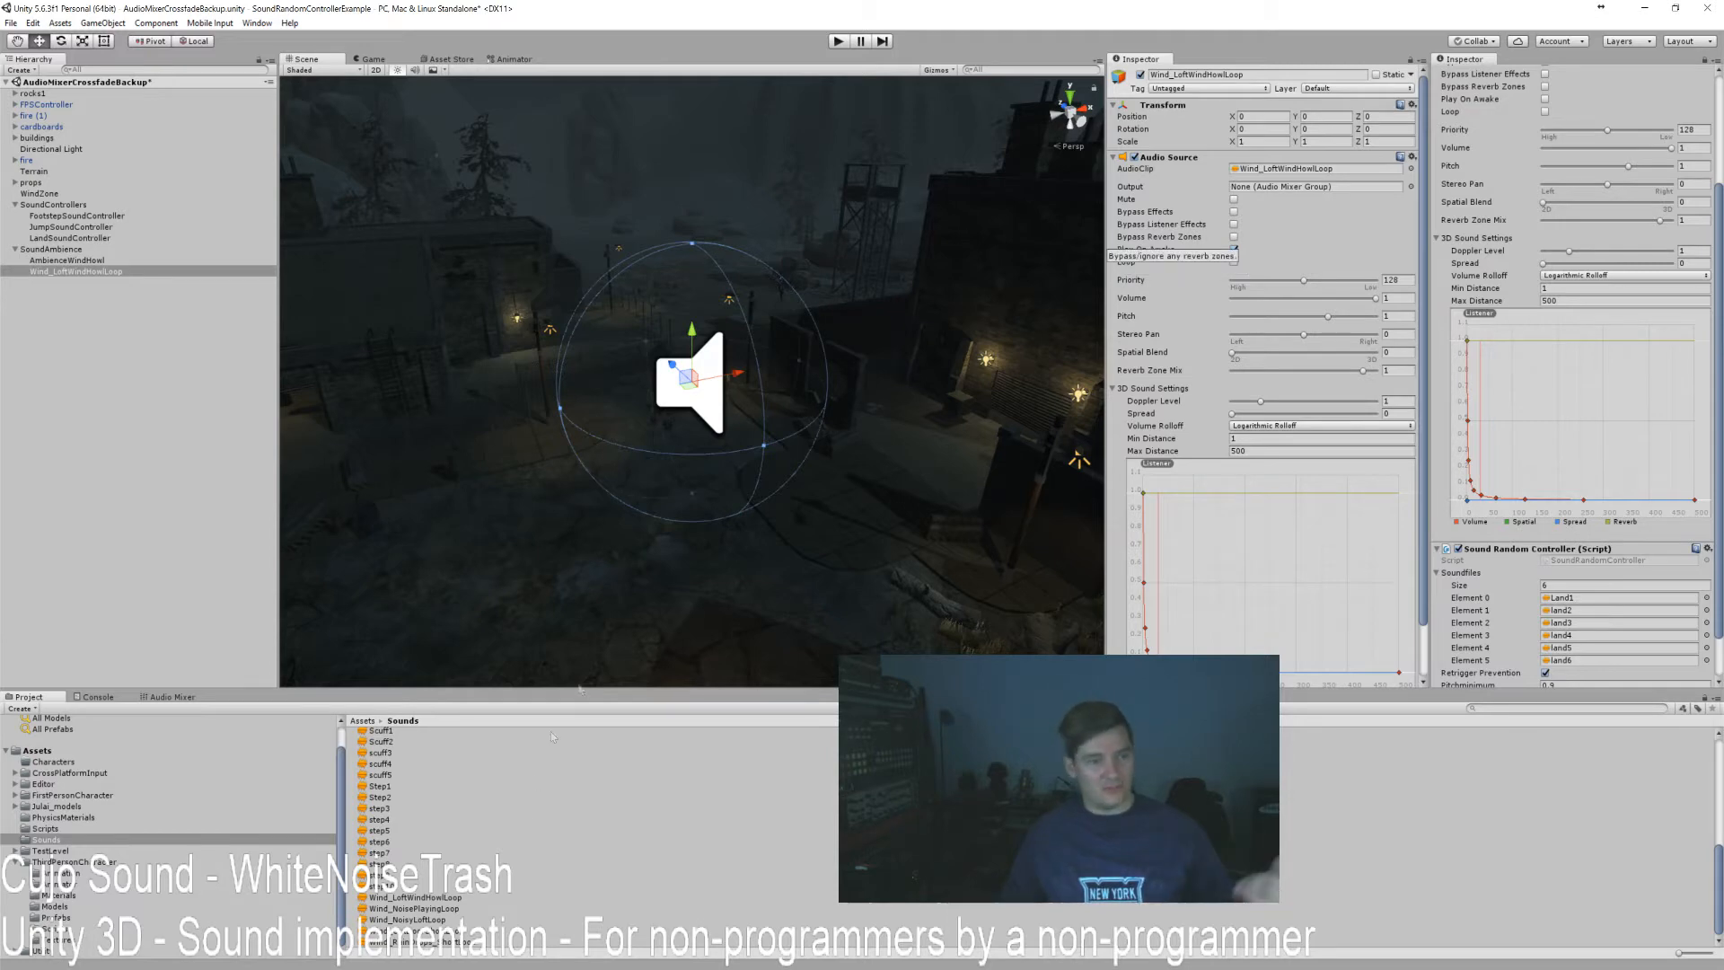
pyautogui.click(840, 40)
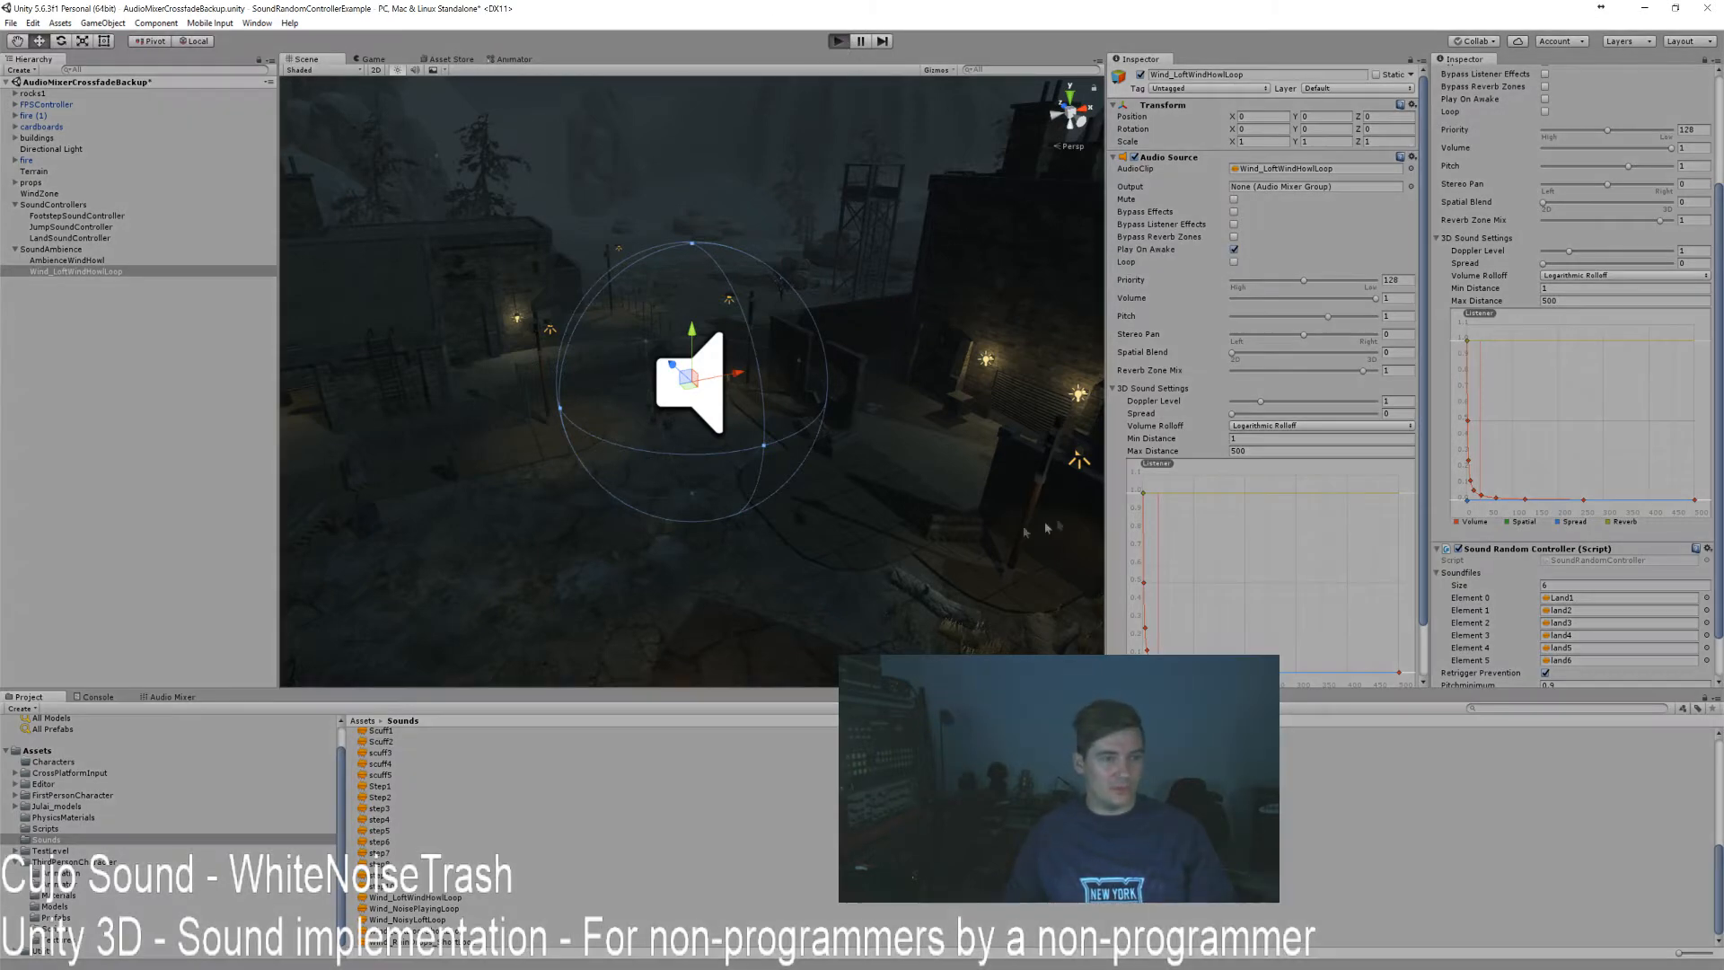
pyautogui.press('w')
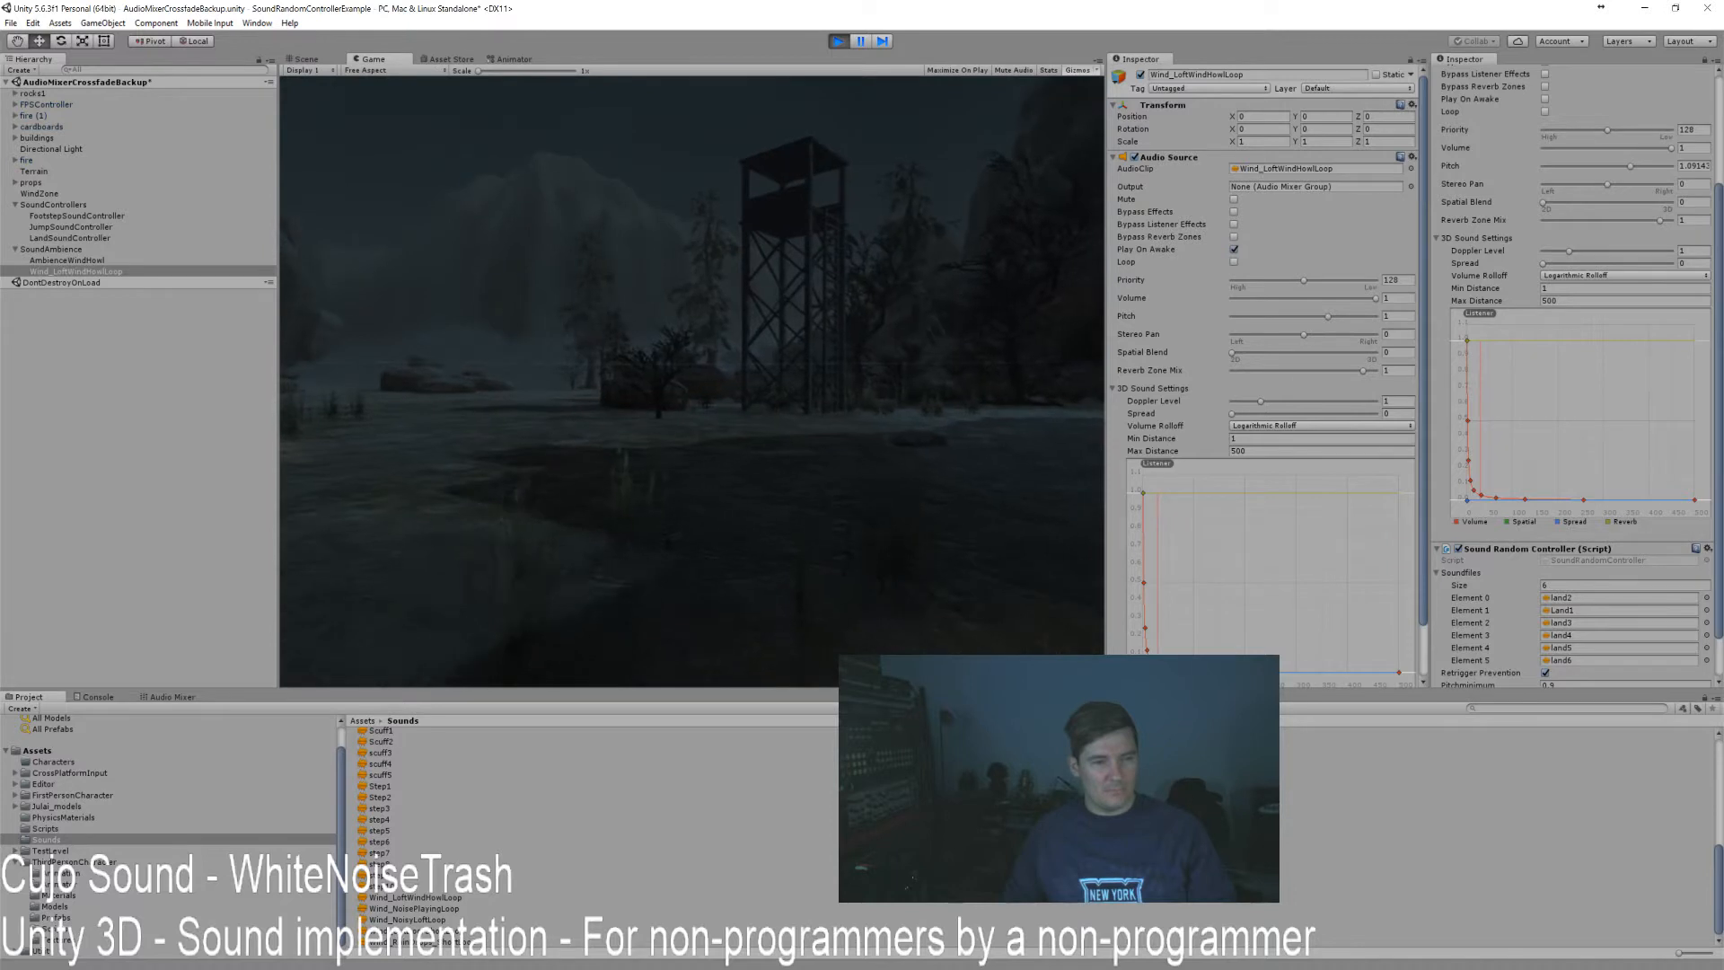
pyautogui.press('w')
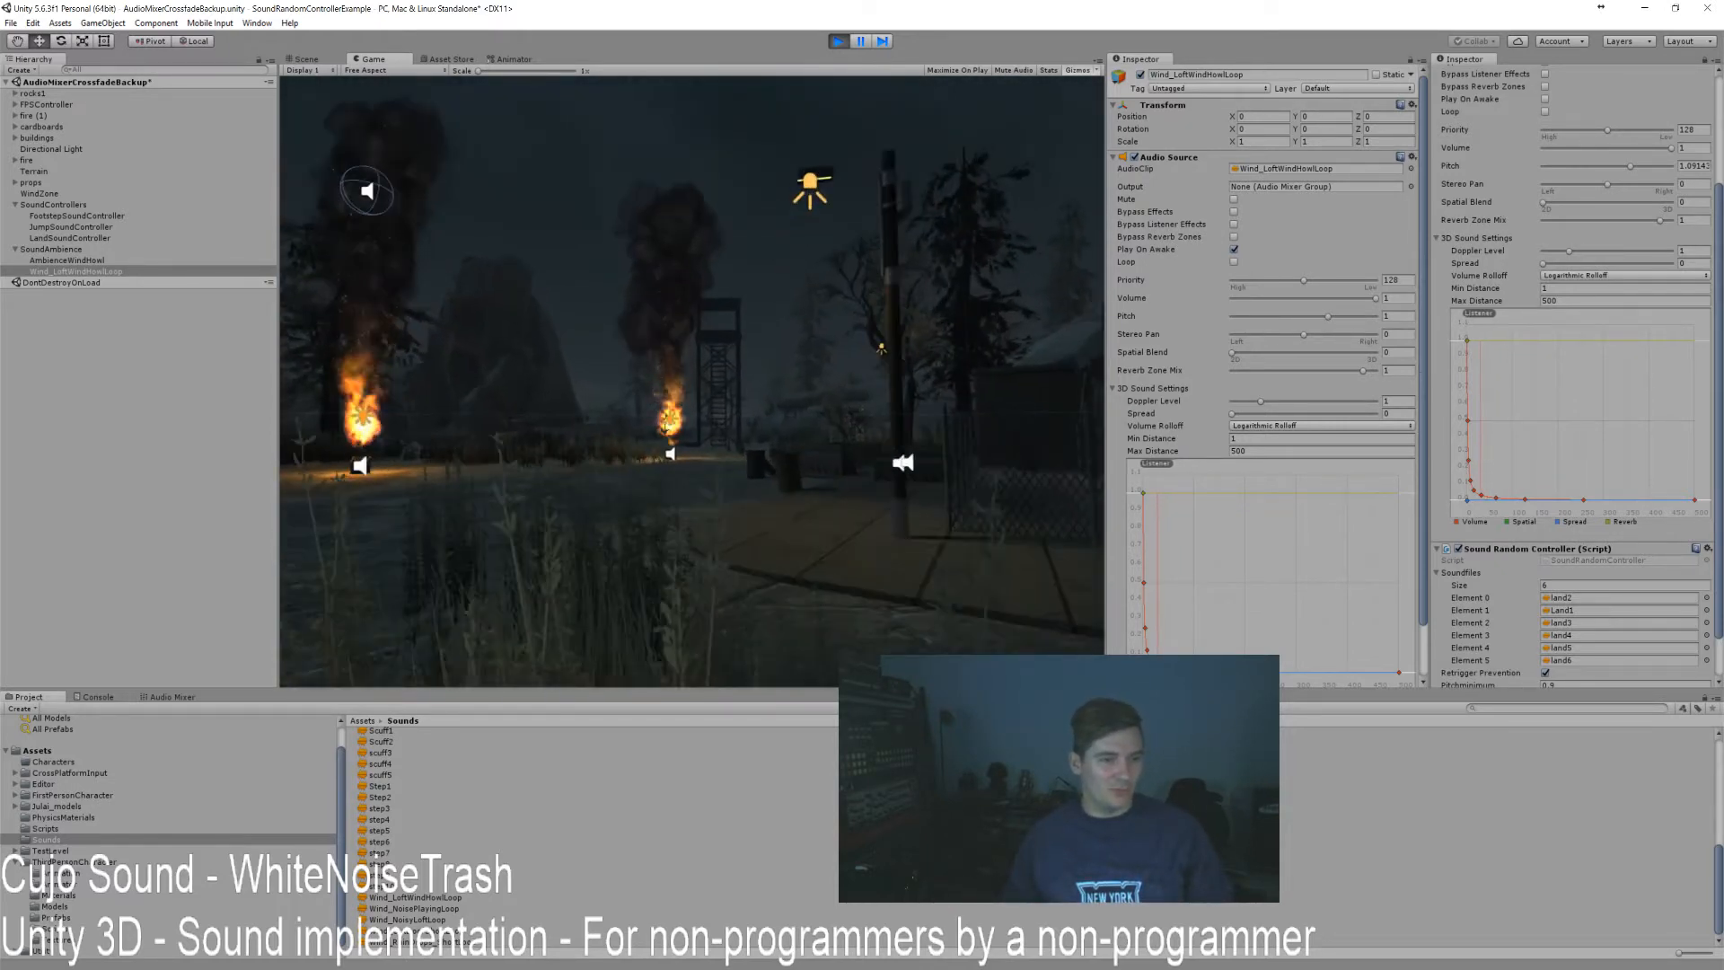
pyautogui.hotkey('ctrl', 'p')
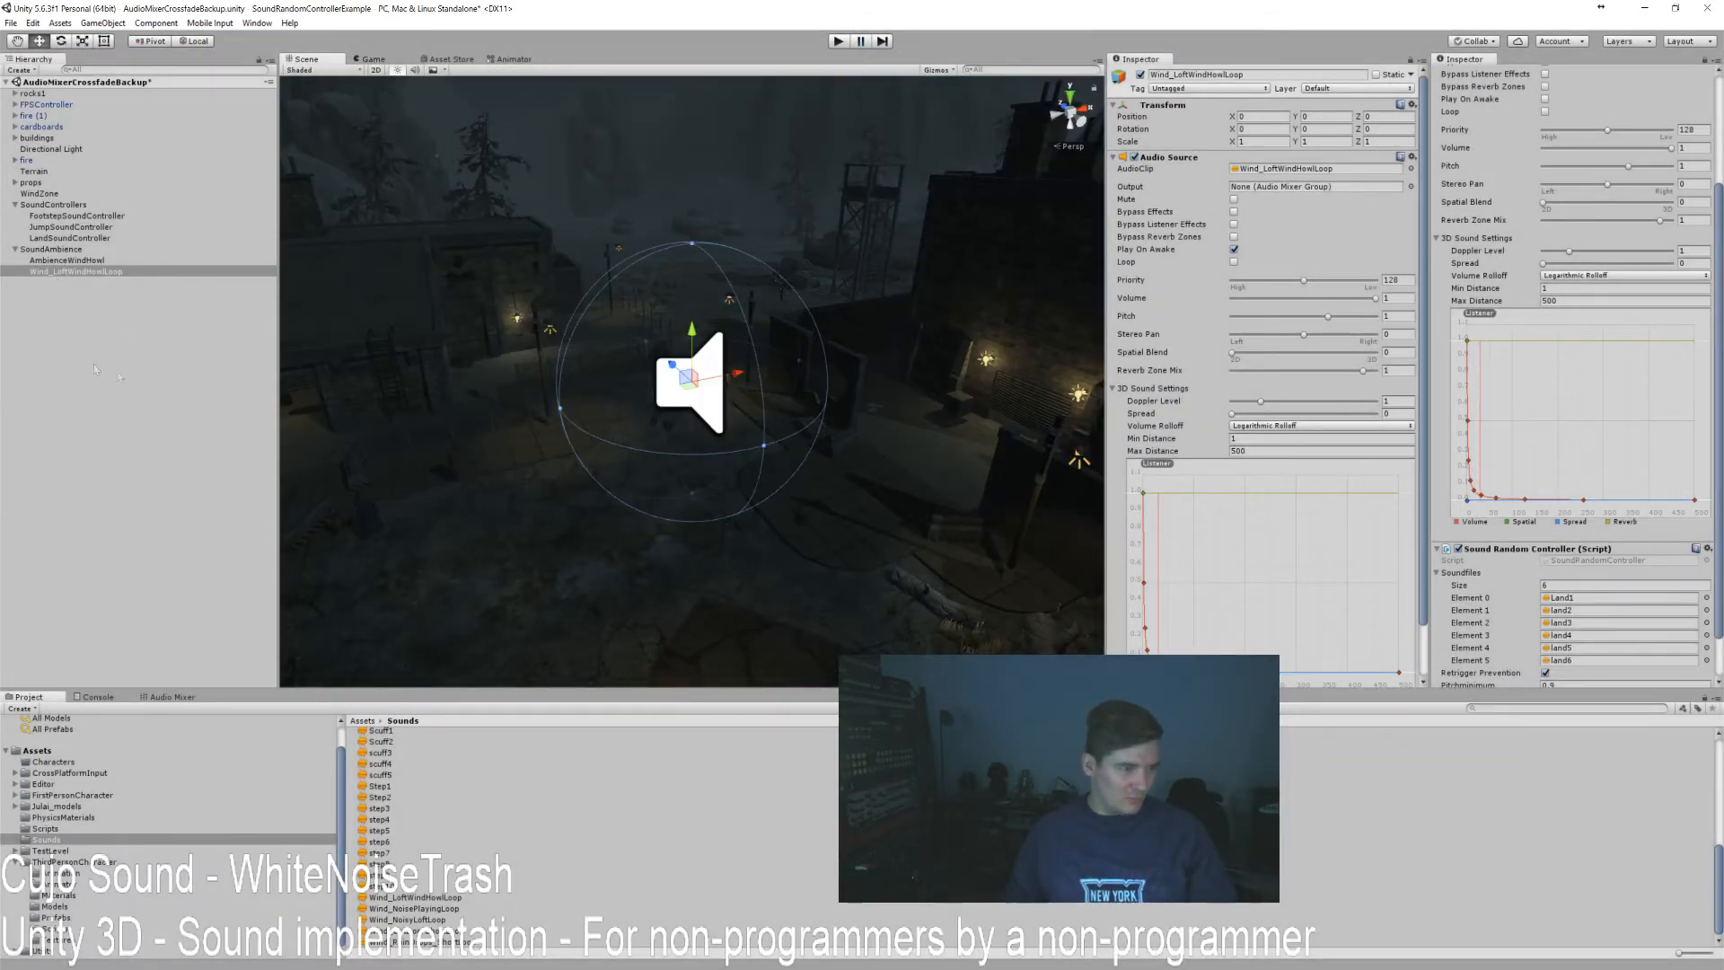
# Duplicate the Wind_LoftWindHowlLoop object five times under SoundAmbience.
pyautogui.click(68, 273)
pyautogui.hotkey('ctrl', 'd')
pyautogui.hotkey('ctrl', 'd')
pyautogui.hotkey('ctrl', 'd')
pyautogui.hotkey('ctrl', 'd')
pyautogui.hotkey('ctrl', 'd')
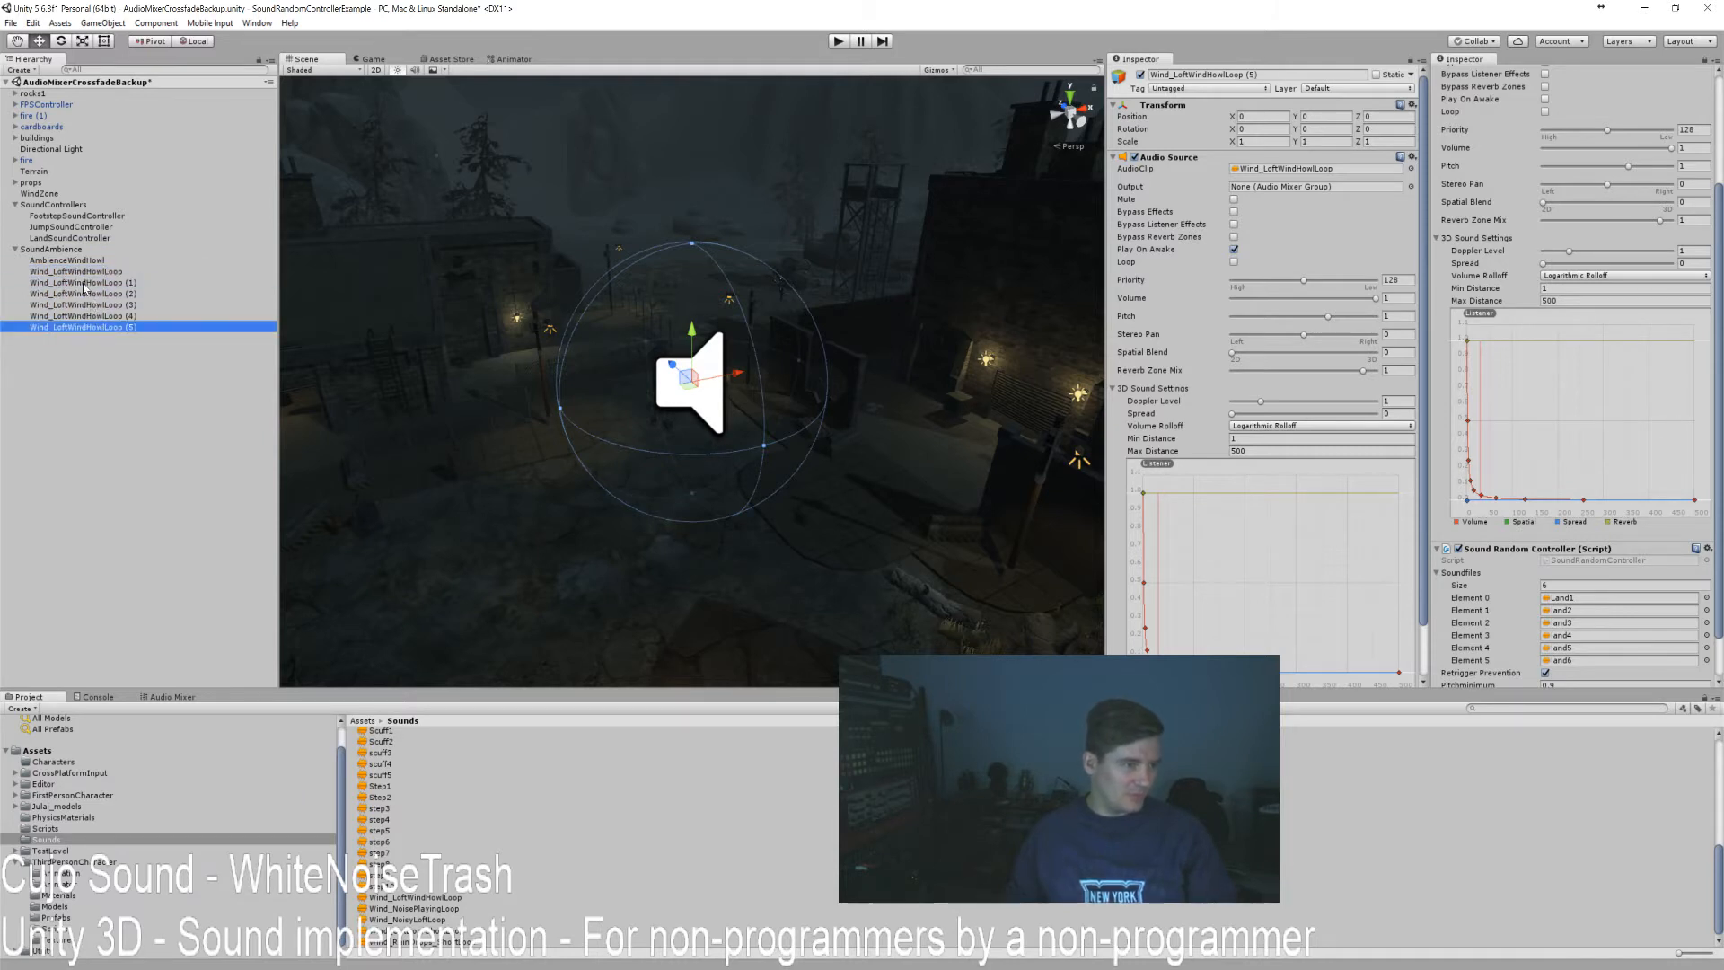
# Rename the first two Wind_LoftWindHowlLoop copies as Wind_NoiseLoop and Wind_NoisyLoft.
pyautogui.click(83, 287)
pyautogui.press('F2')
pyautogui.write('Wind_NoiseLo')
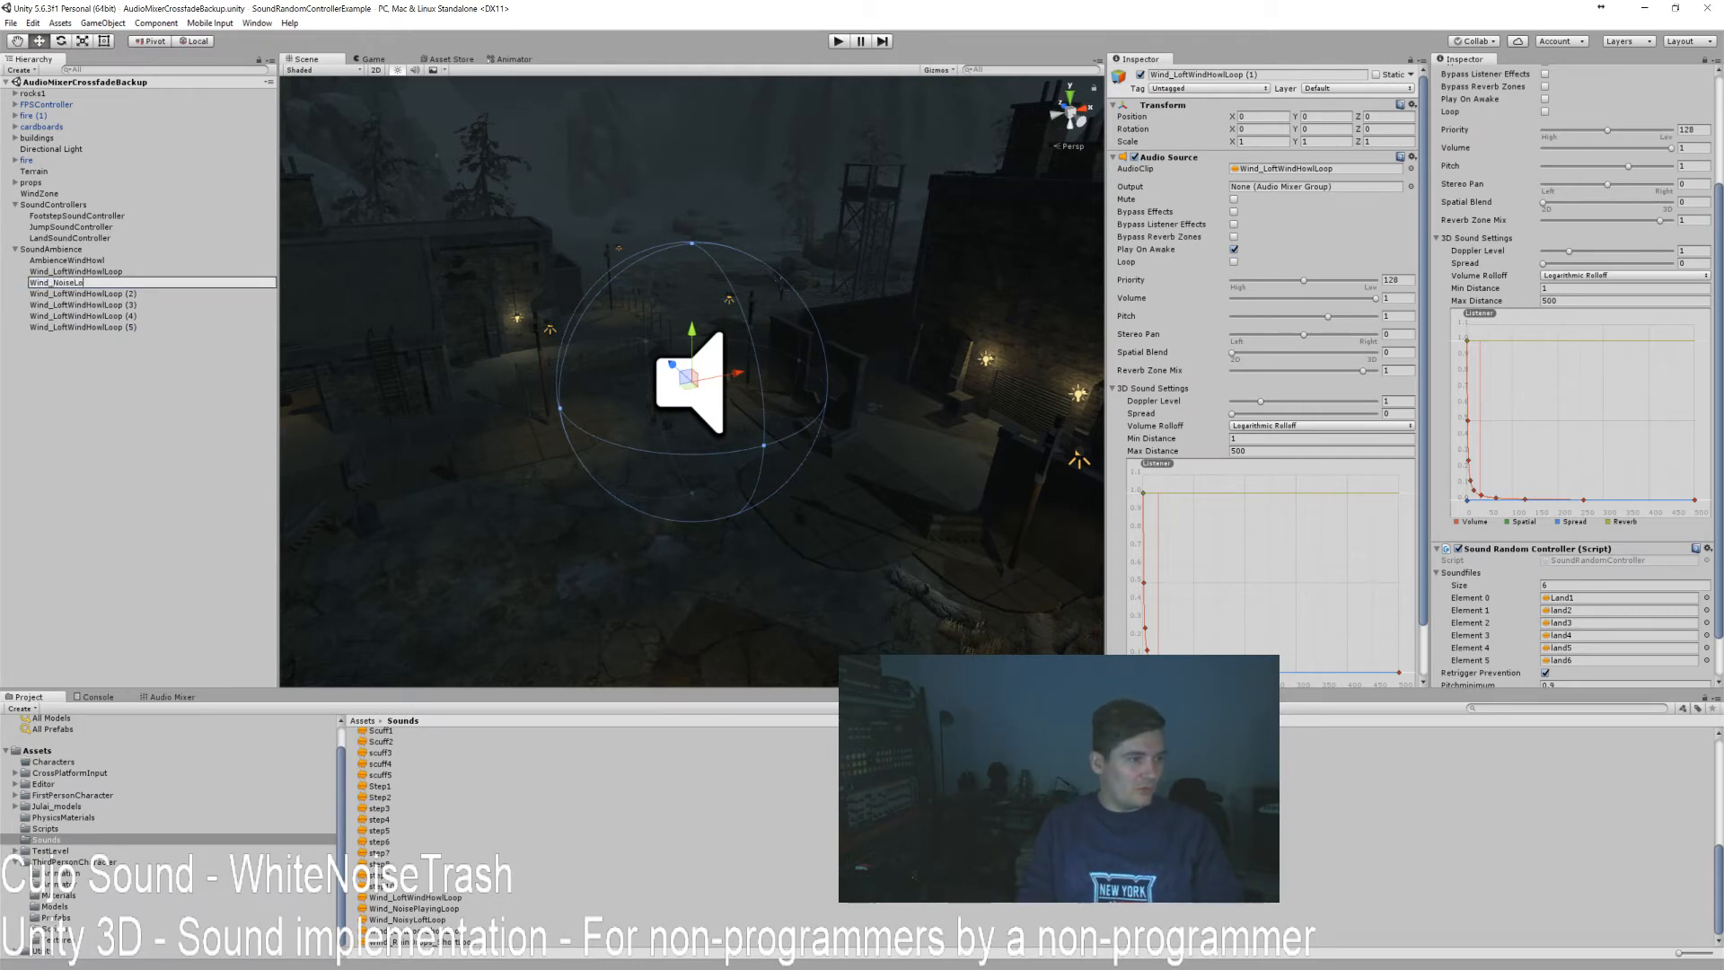
pyautogui.write('op')
pyautogui.press('Return')
pyautogui.click(85, 293)
pyautogui.press('F2')
pyautogui.write('Wind')
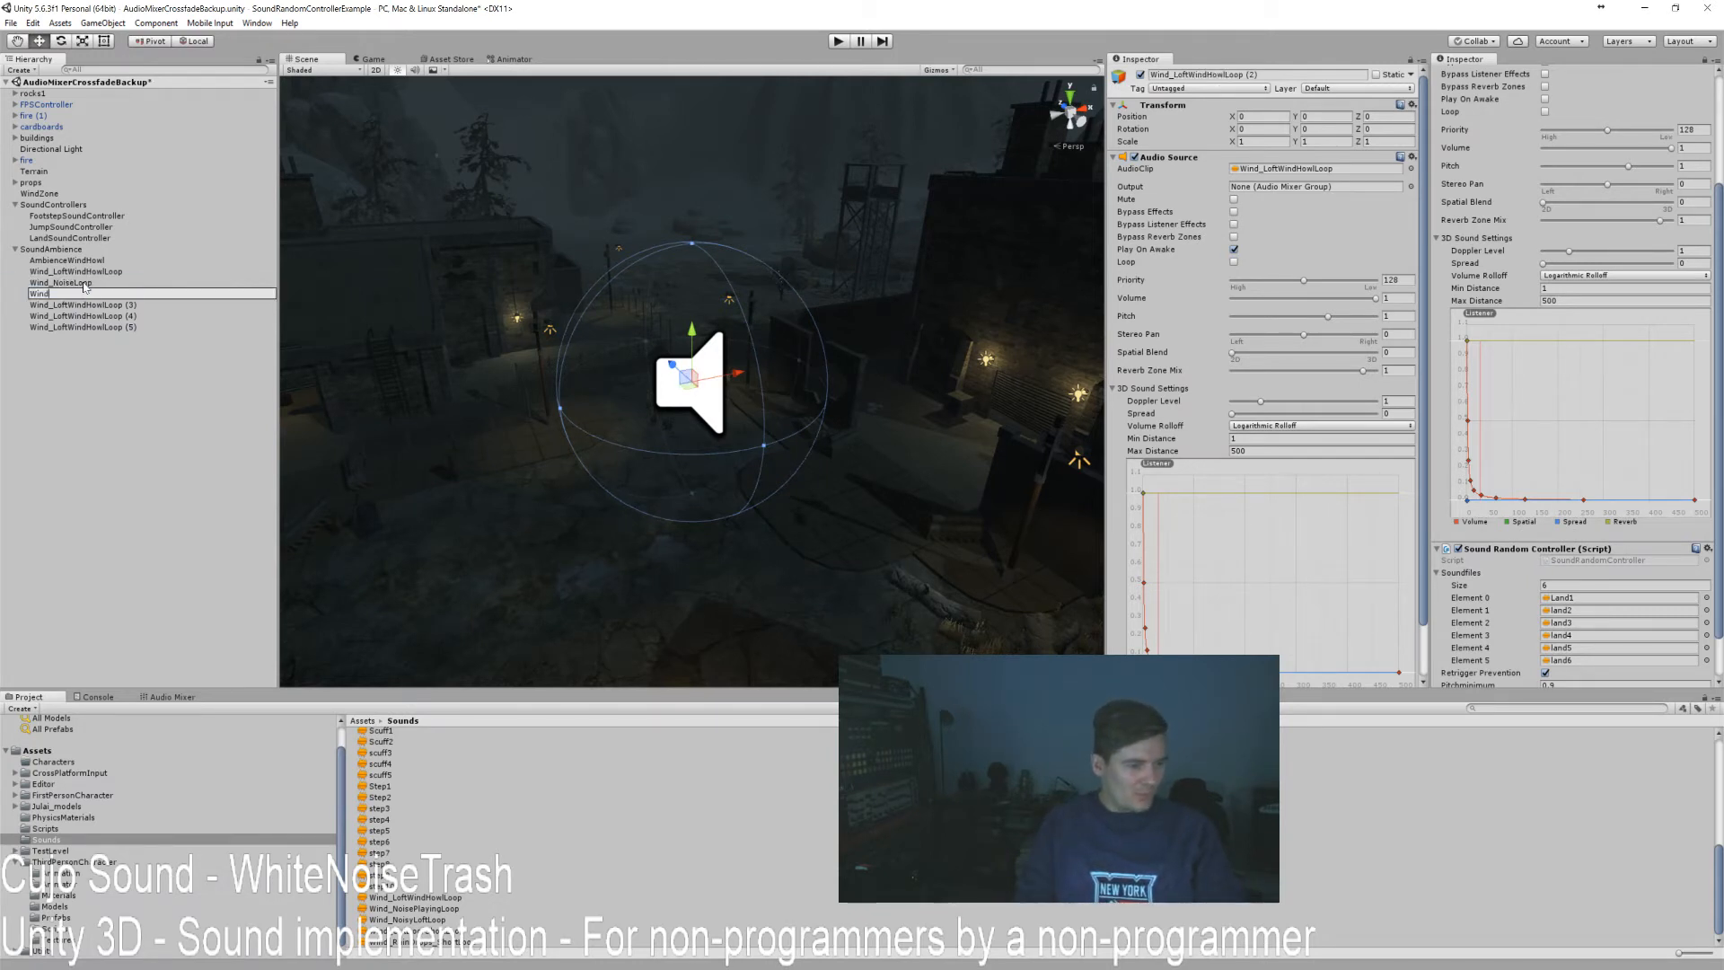
pyautogui.write('_Nos')
pyautogui.write('syLo')
pyautogui.press('Return')
# Rename the third and fourth Wind_LoftWindHowlLoop copies as Wind_OutdoorLoop and Wind_Raindrops, and delete the surplus fifth copy.
pyautogui.press('Down')
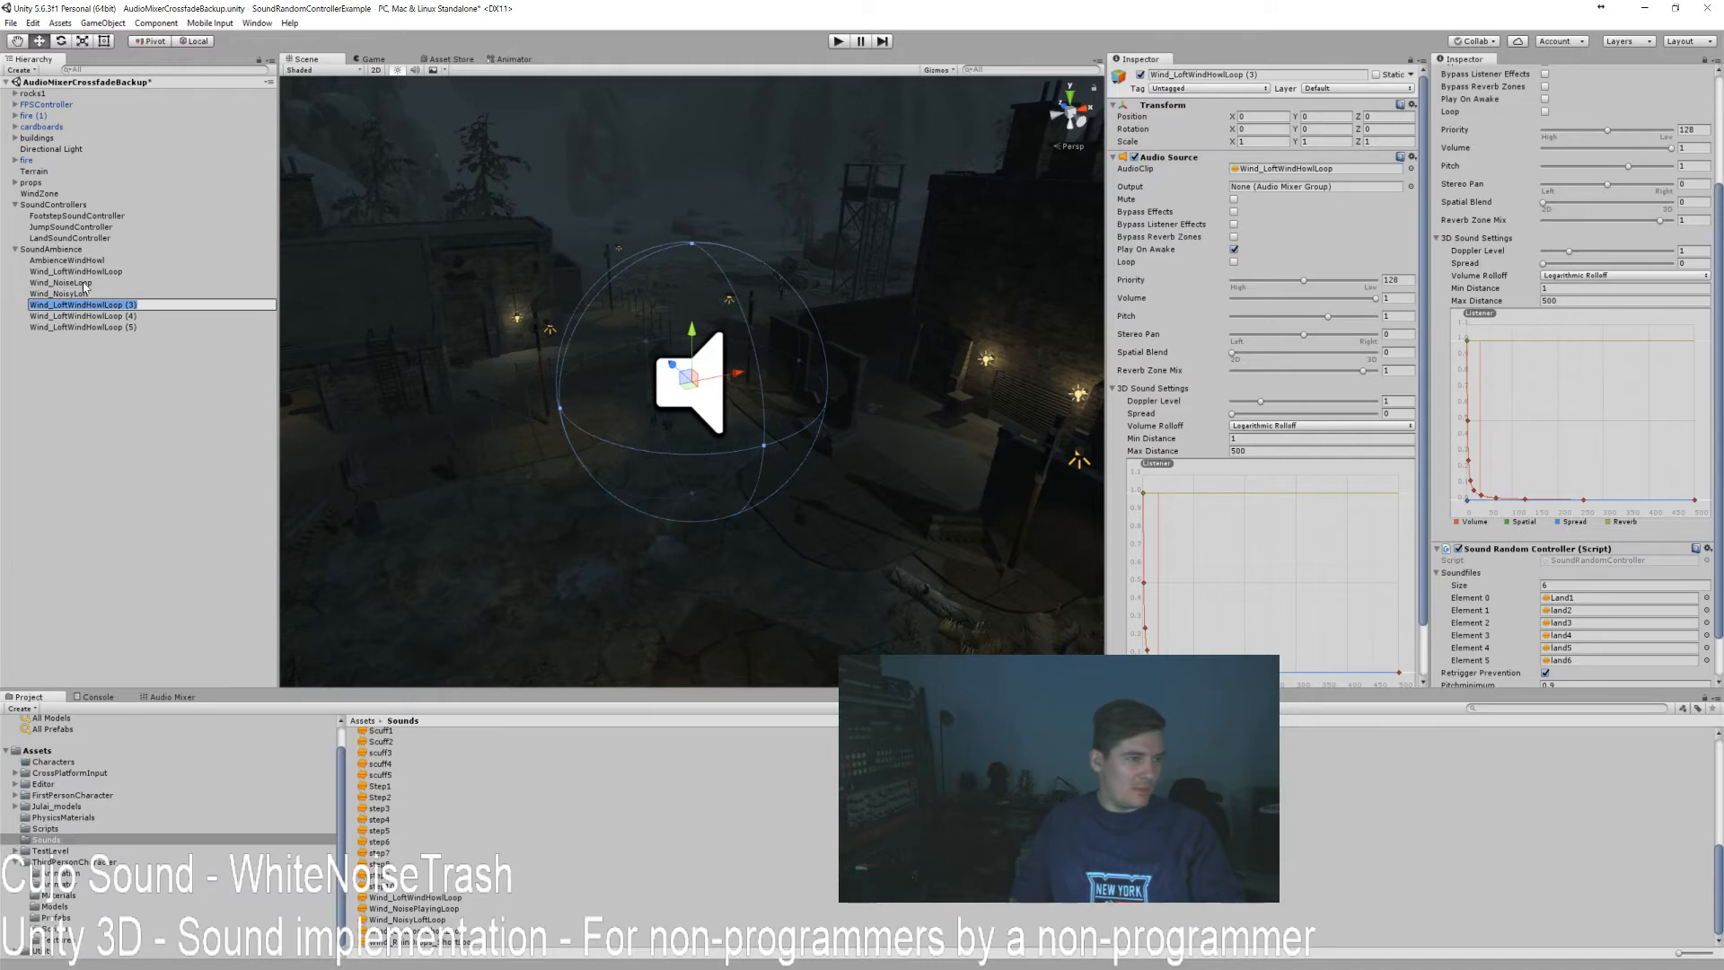
pyautogui.press('F2')
pyautogui.write('Oyt')
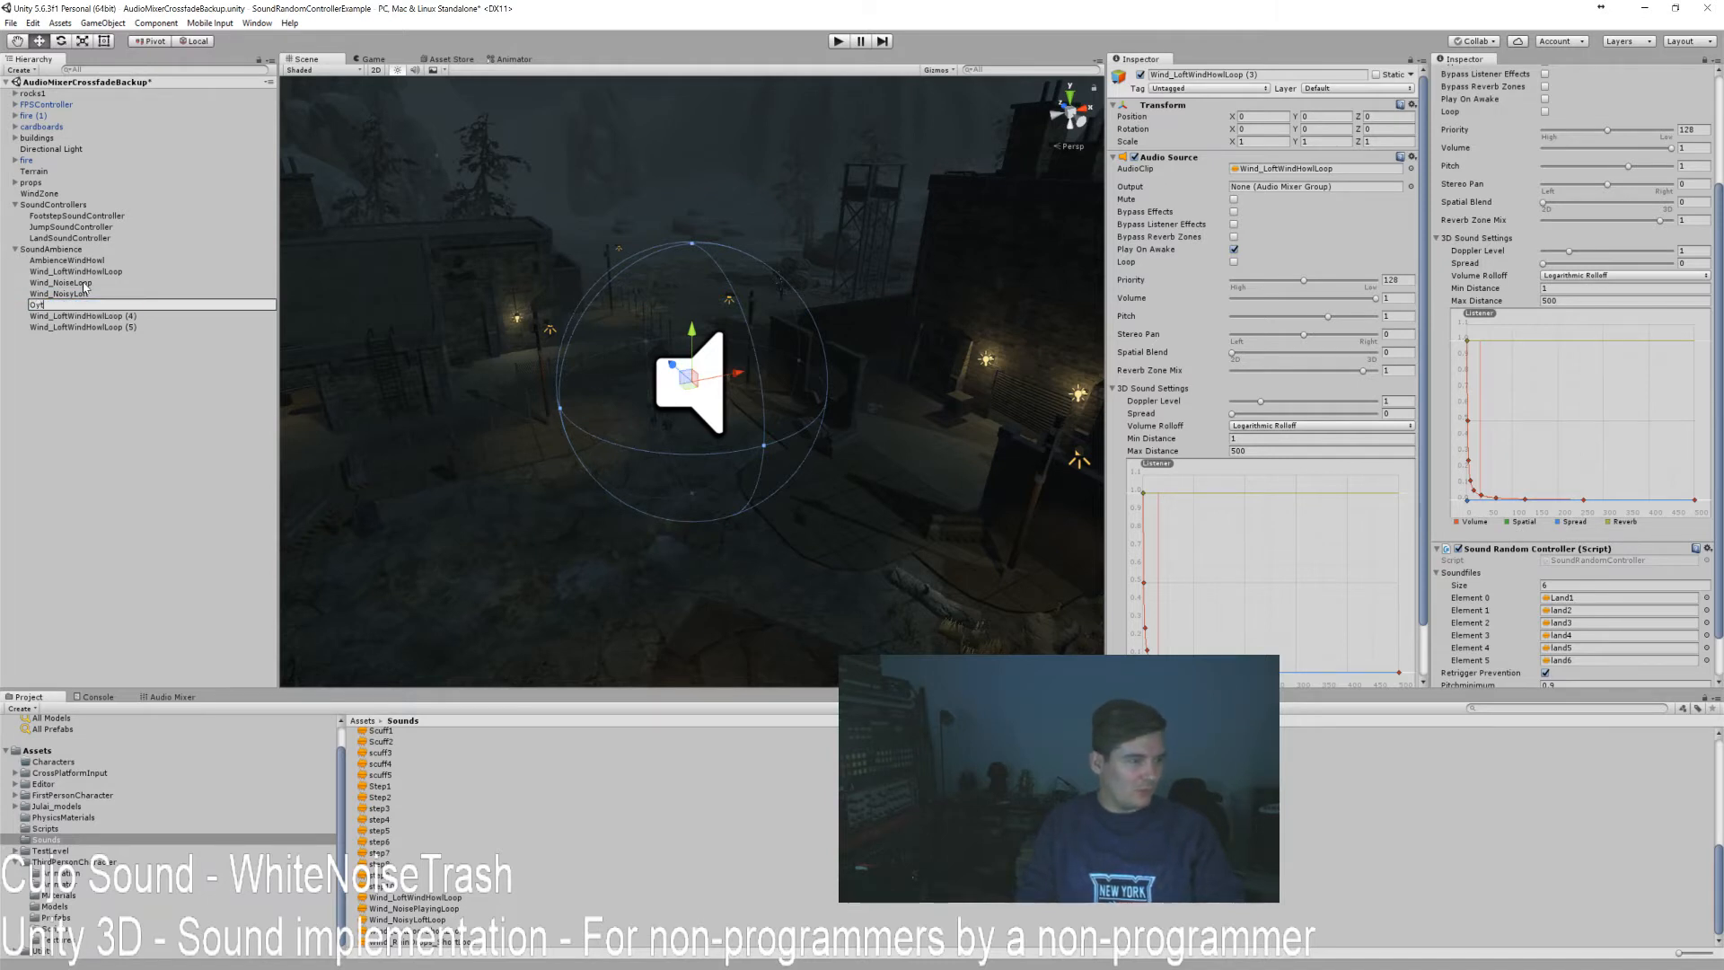
pyautogui.write('doorLoop')
pyautogui.press('Home')
pyautogui.write('Wind_')
pyautogui.press('Return')
pyautogui.press('Down')
pyautogui.press('F2')
pyautogui.write('Wind_')
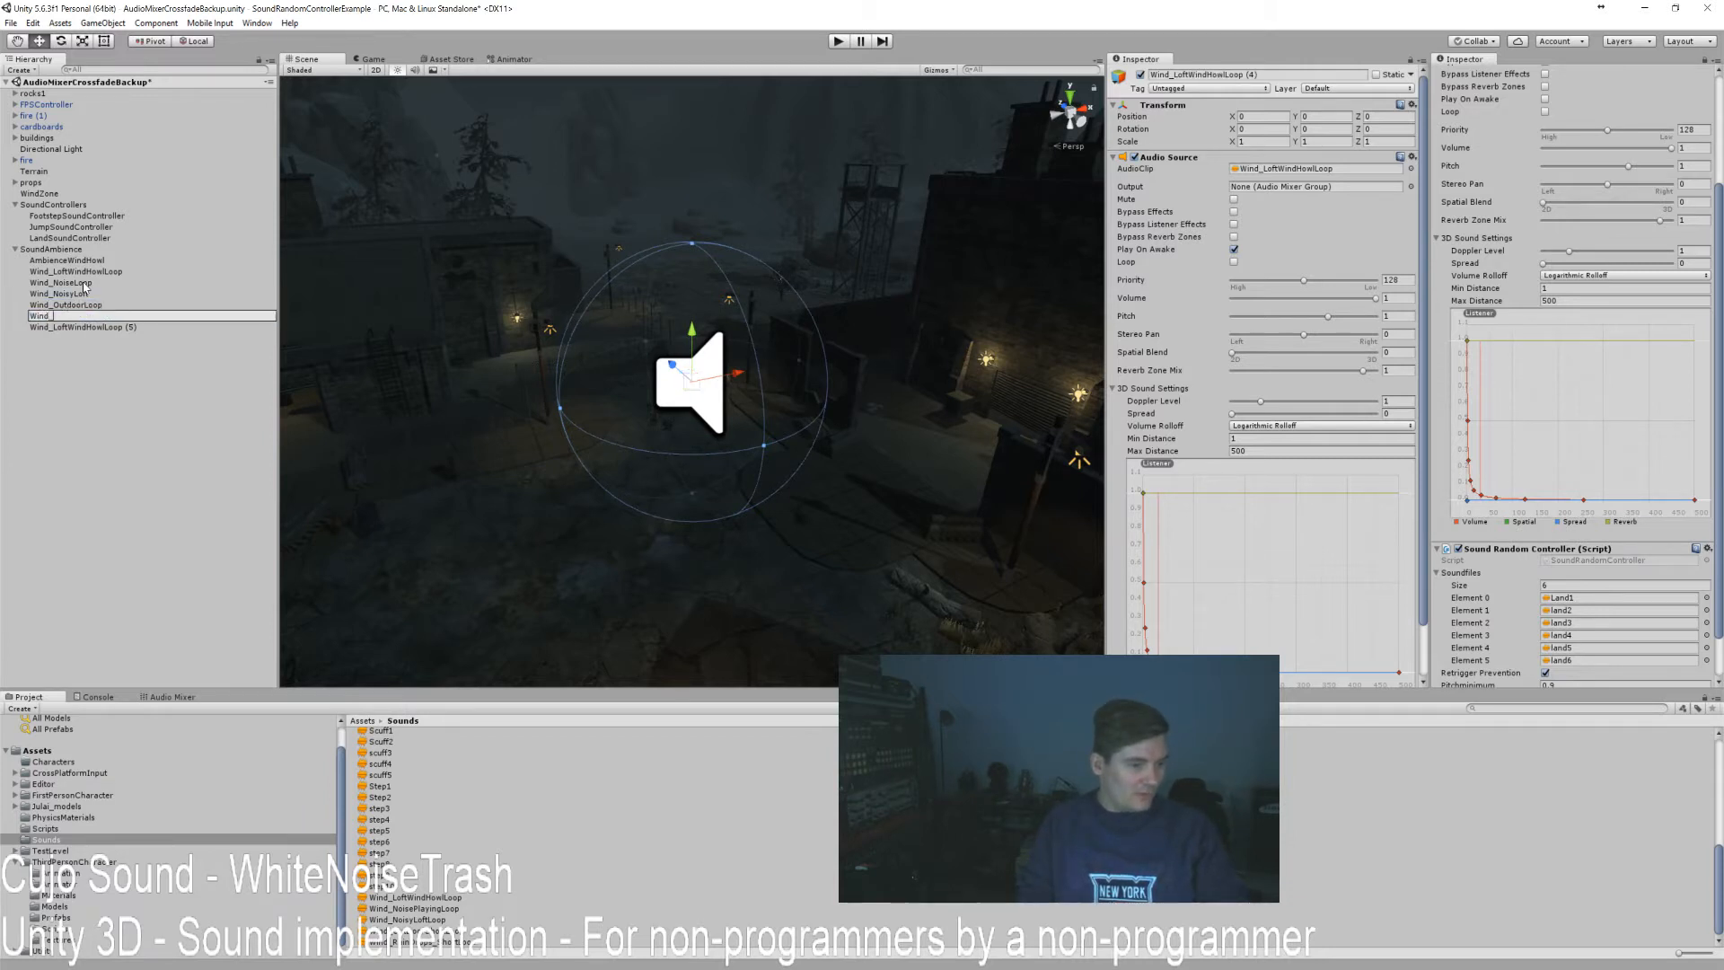
pyautogui.write('Raindrops')
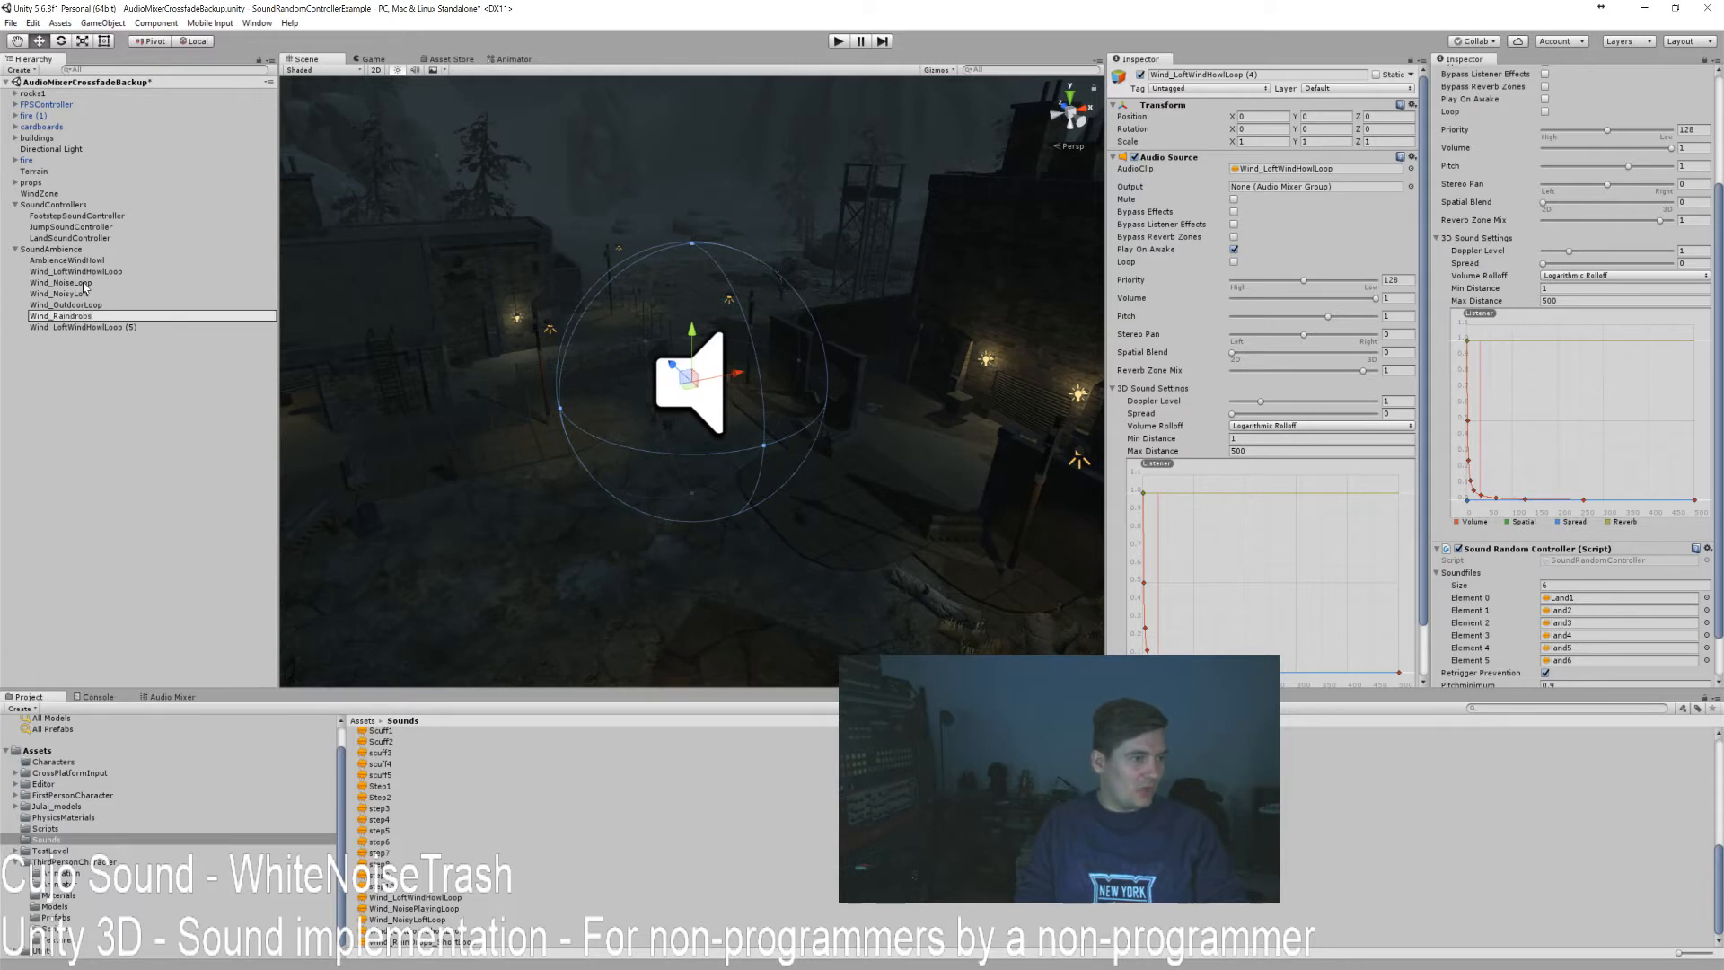
pyautogui.press('Return')
pyautogui.press('Down')
pyautogui.press('Delete')
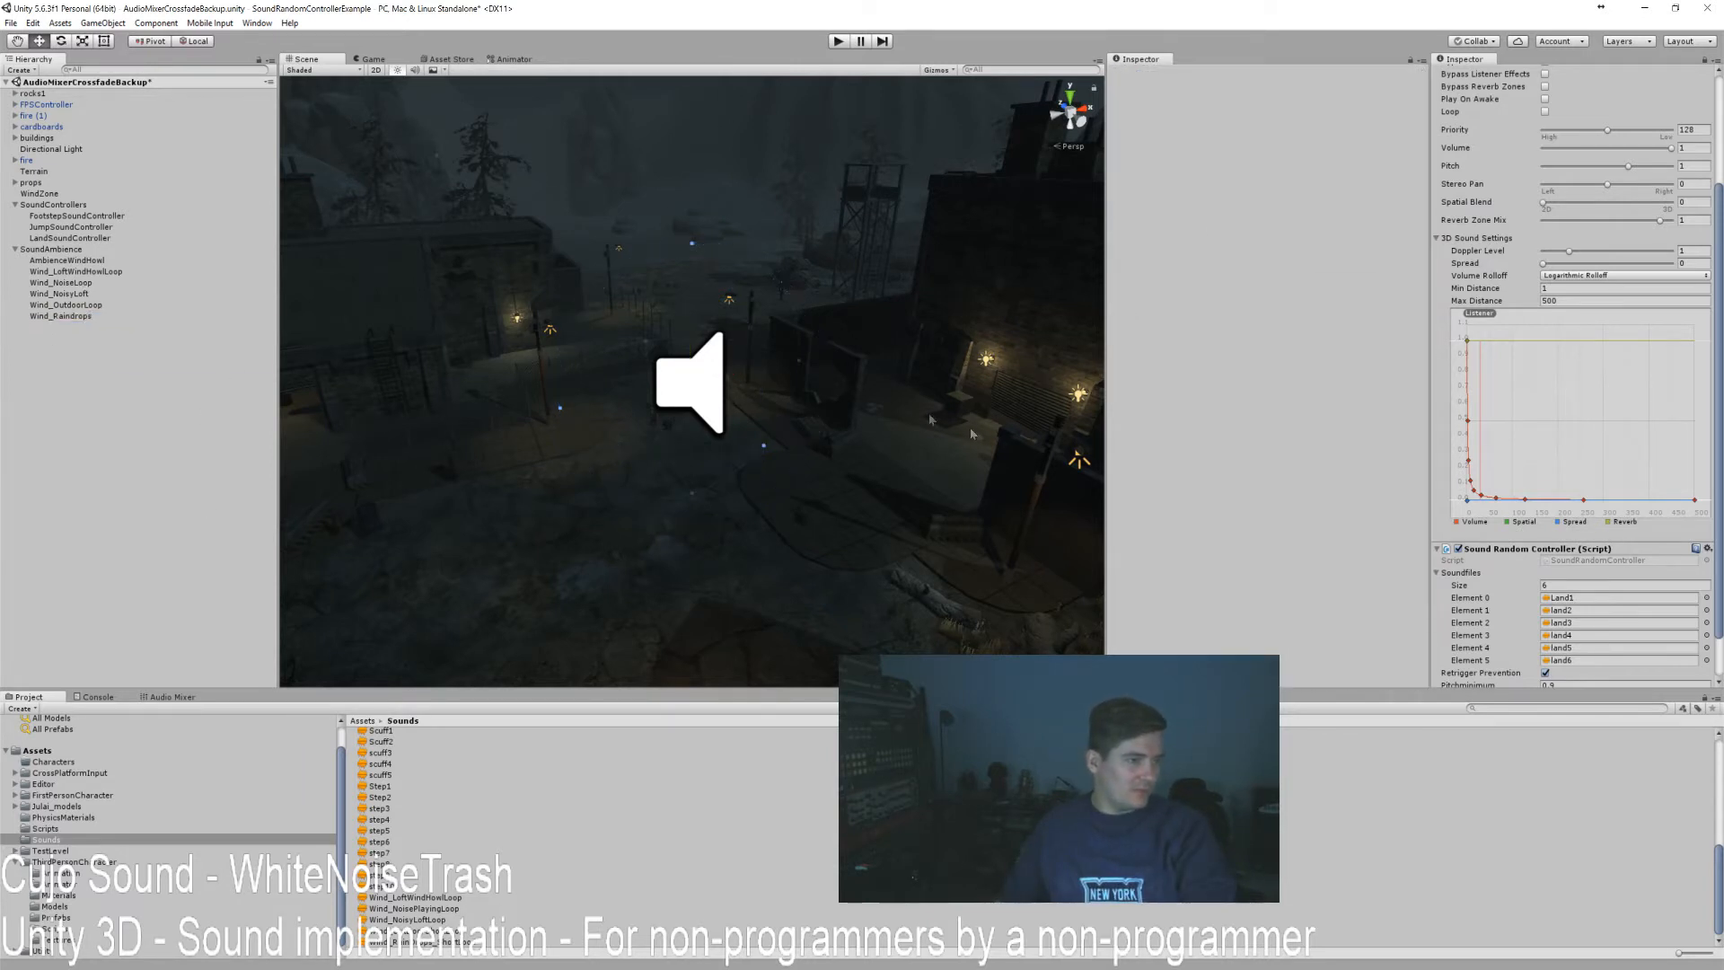
# Compare AmbienceWindHowl with Wind_LoftWindHowlLoop and delete the empty AmbienceWindHowl object.
pyautogui.click(77, 273)
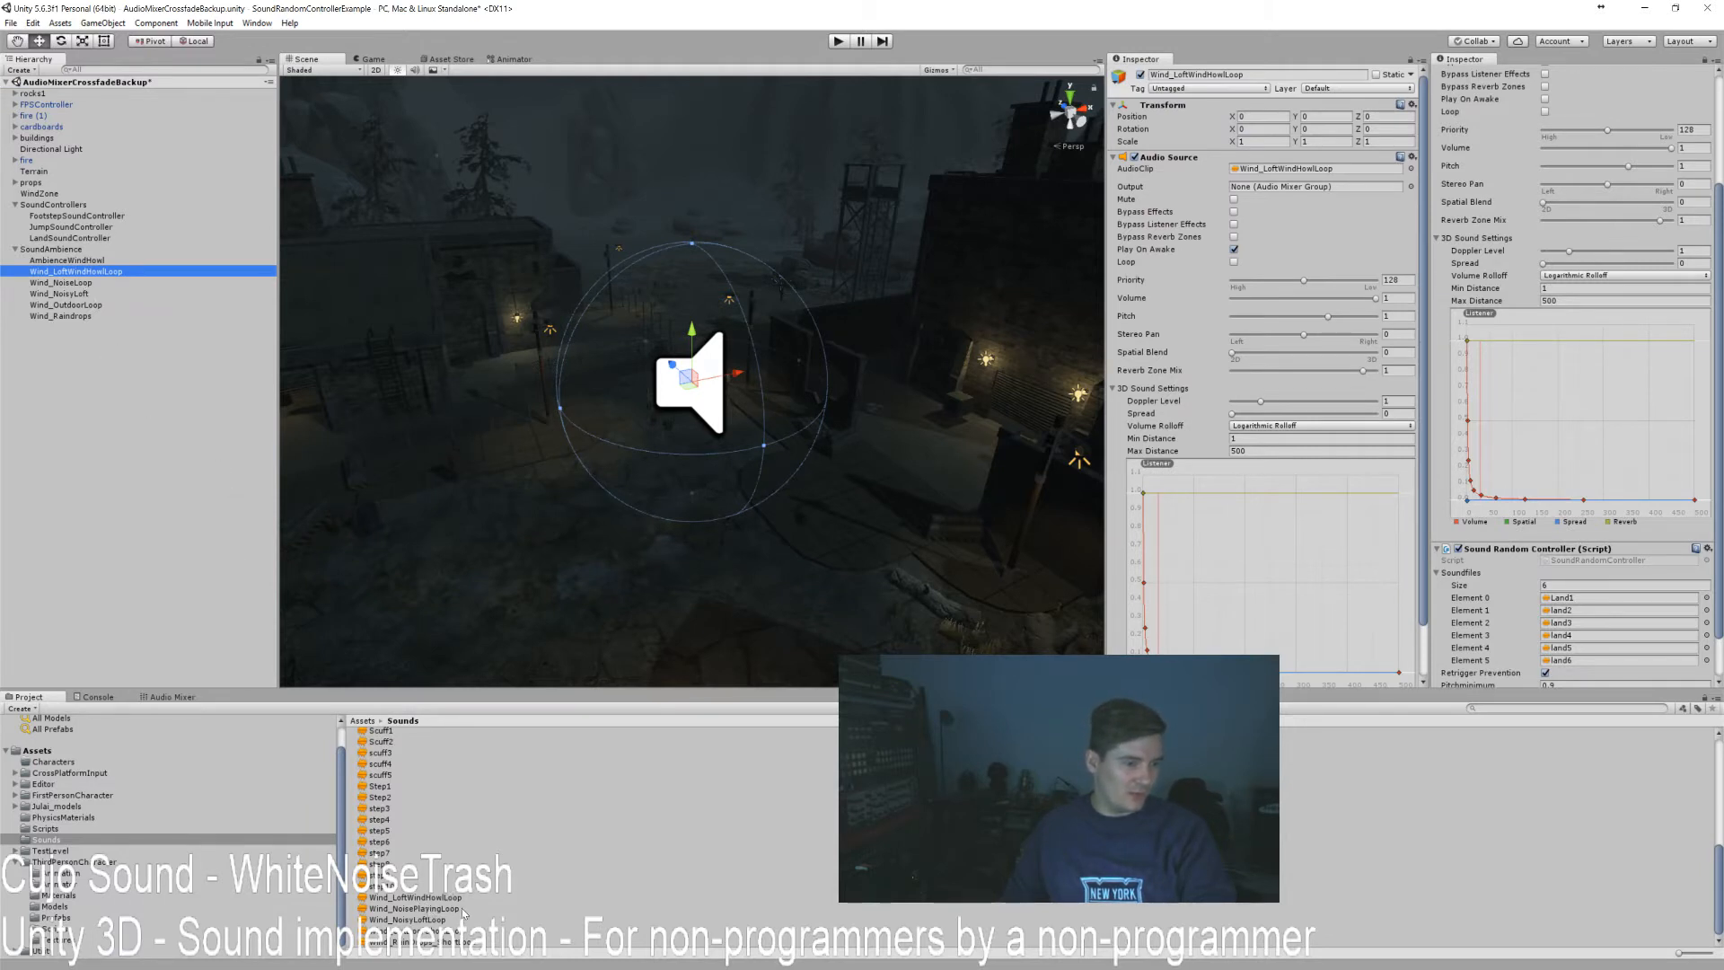
pyautogui.click(80, 260)
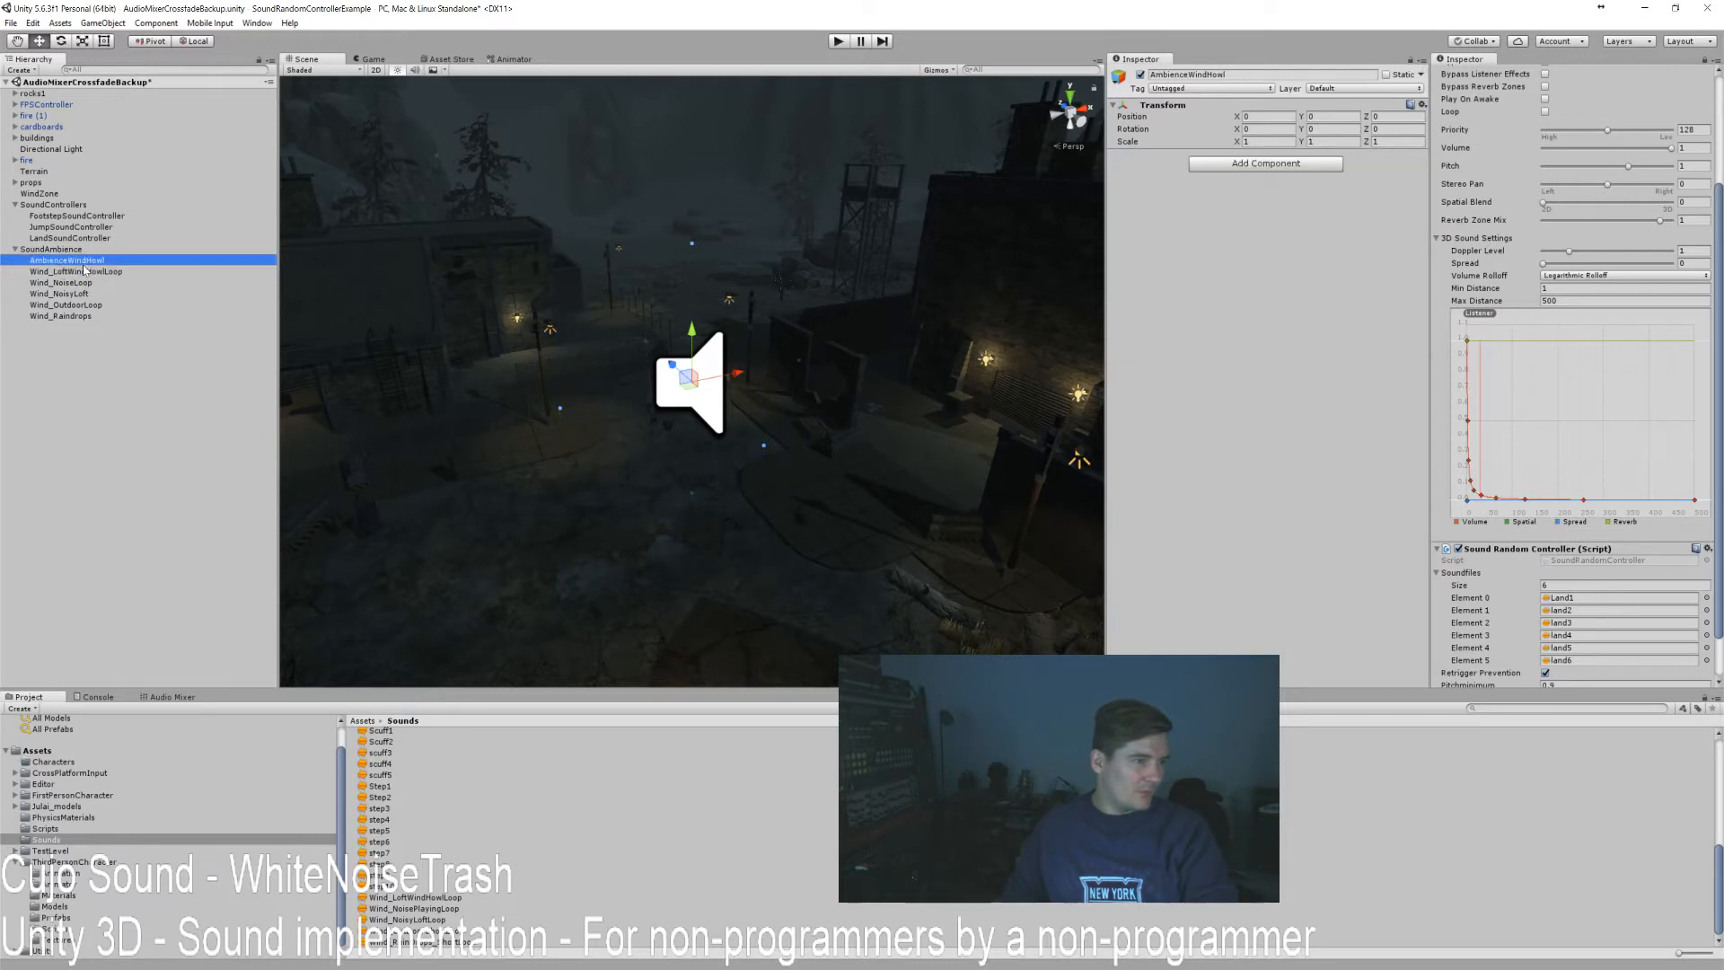
pyautogui.click(83, 271)
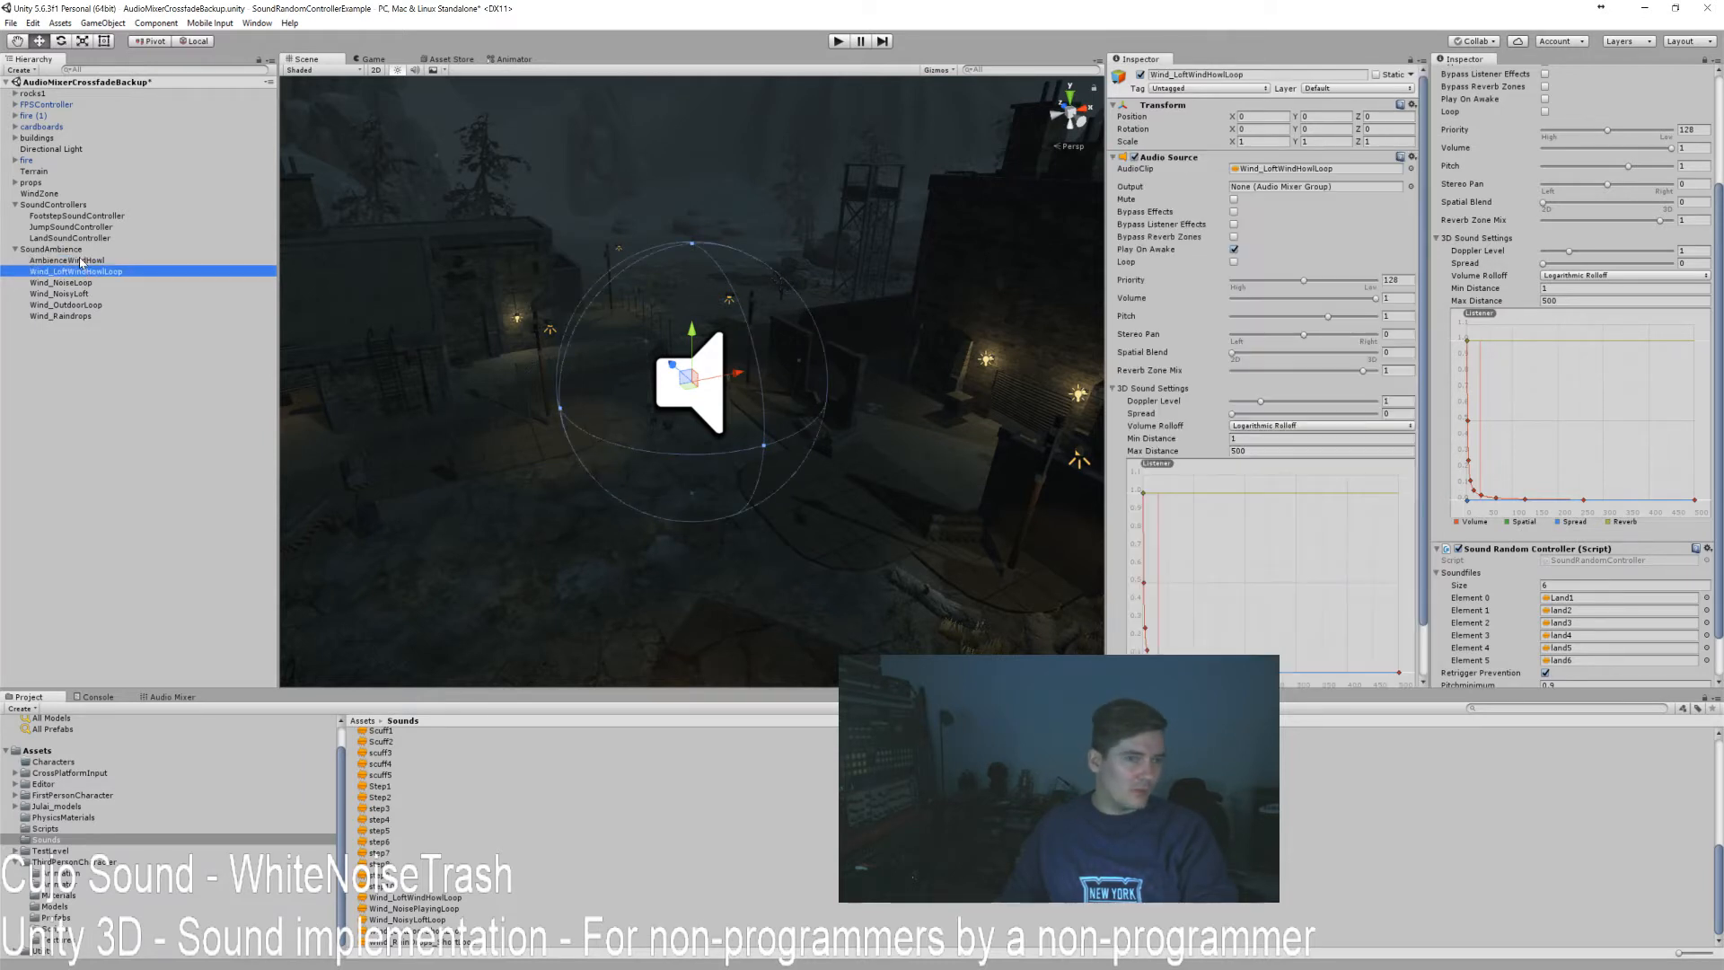
pyautogui.click(80, 262)
pyautogui.press('Delete')
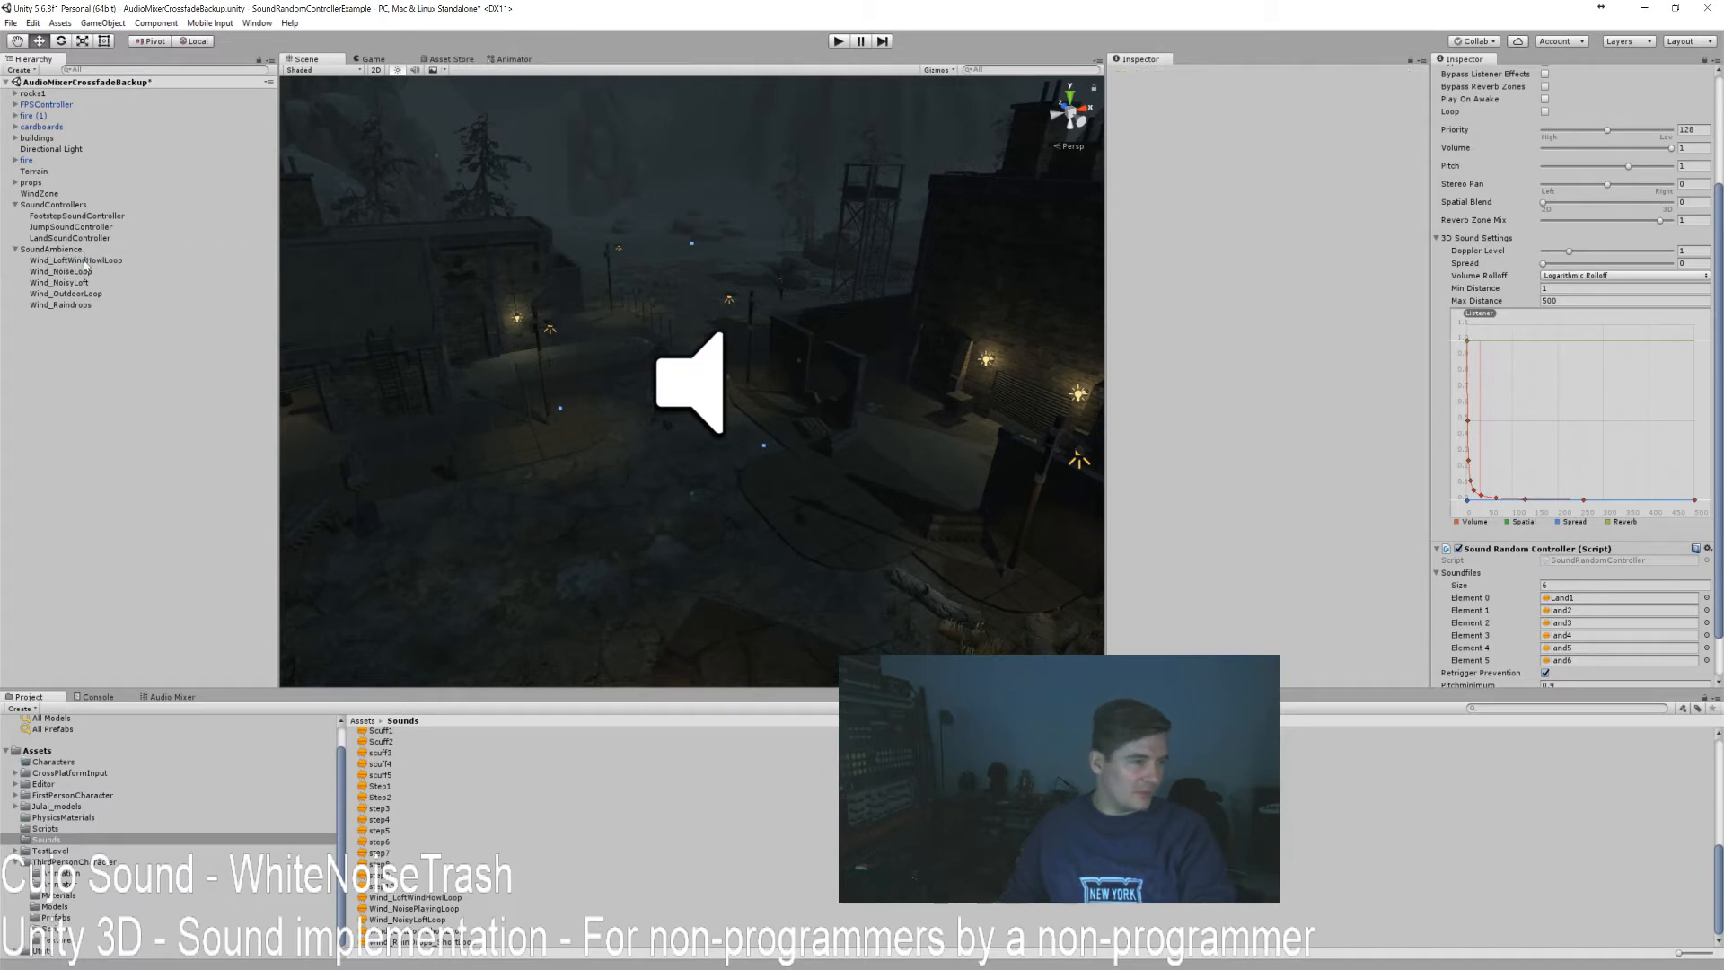
# Assign the Wind_LoftWindHowlLoop clip to the Audio Source of the Wind_LoftWindHowlLoop object.
pyautogui.click(81, 260)
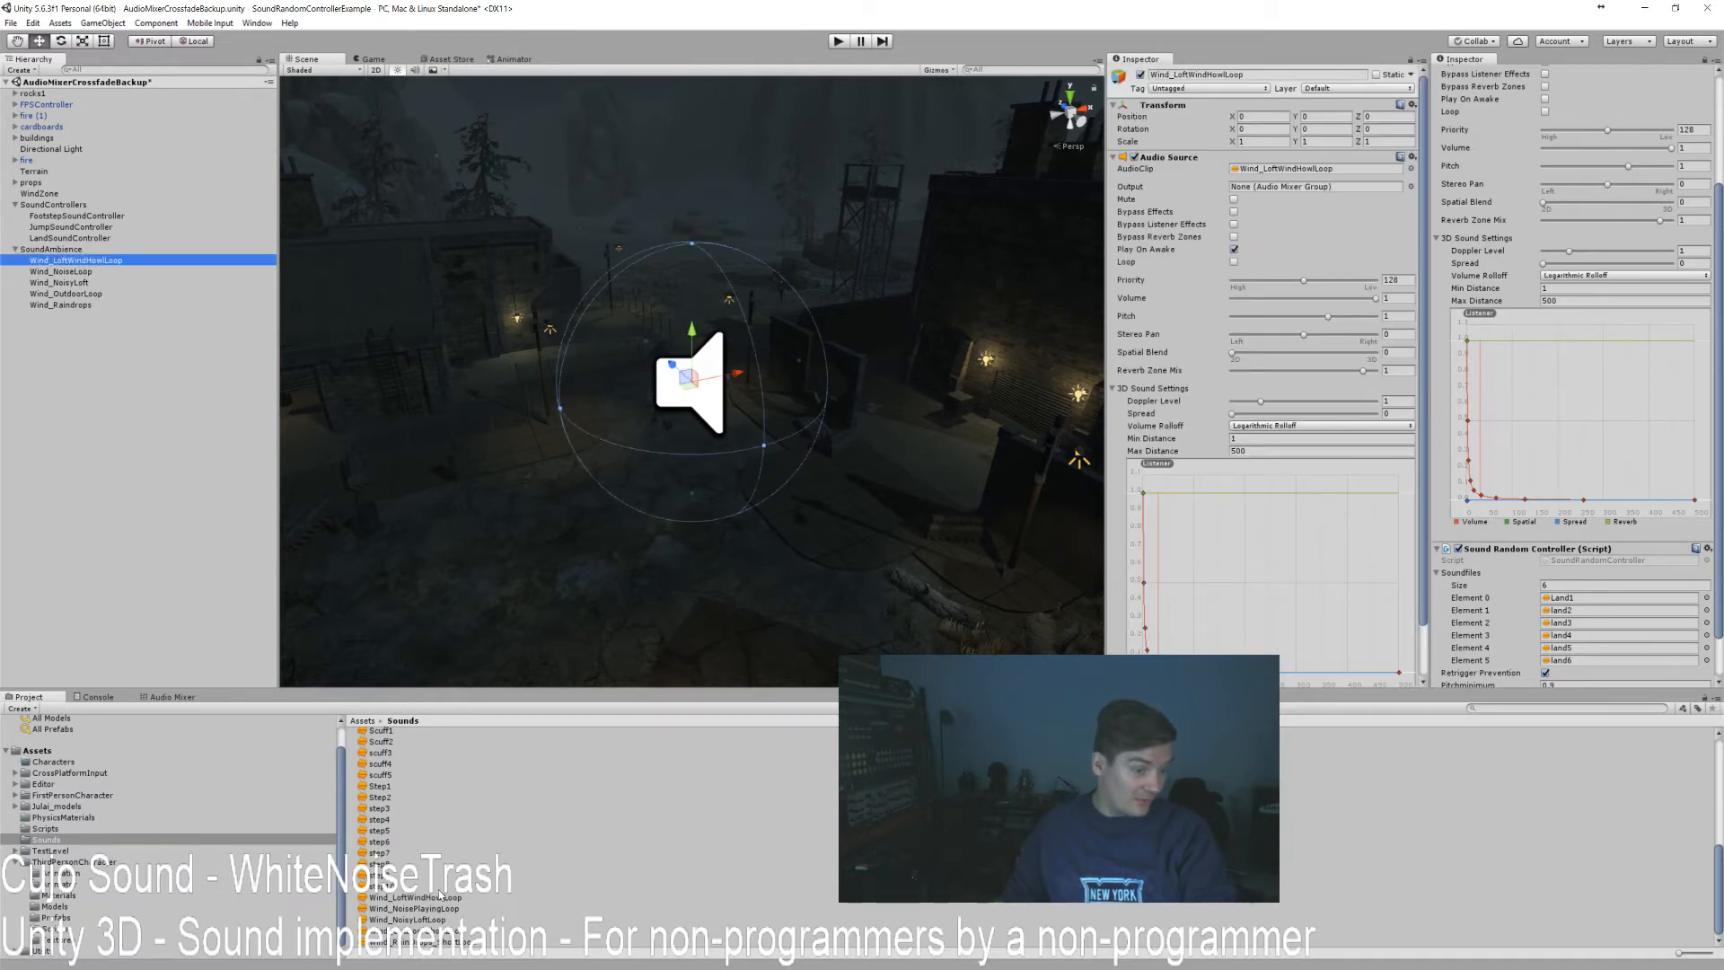
pyautogui.moveTo(438, 901); pyautogui.dragTo(1298, 171)
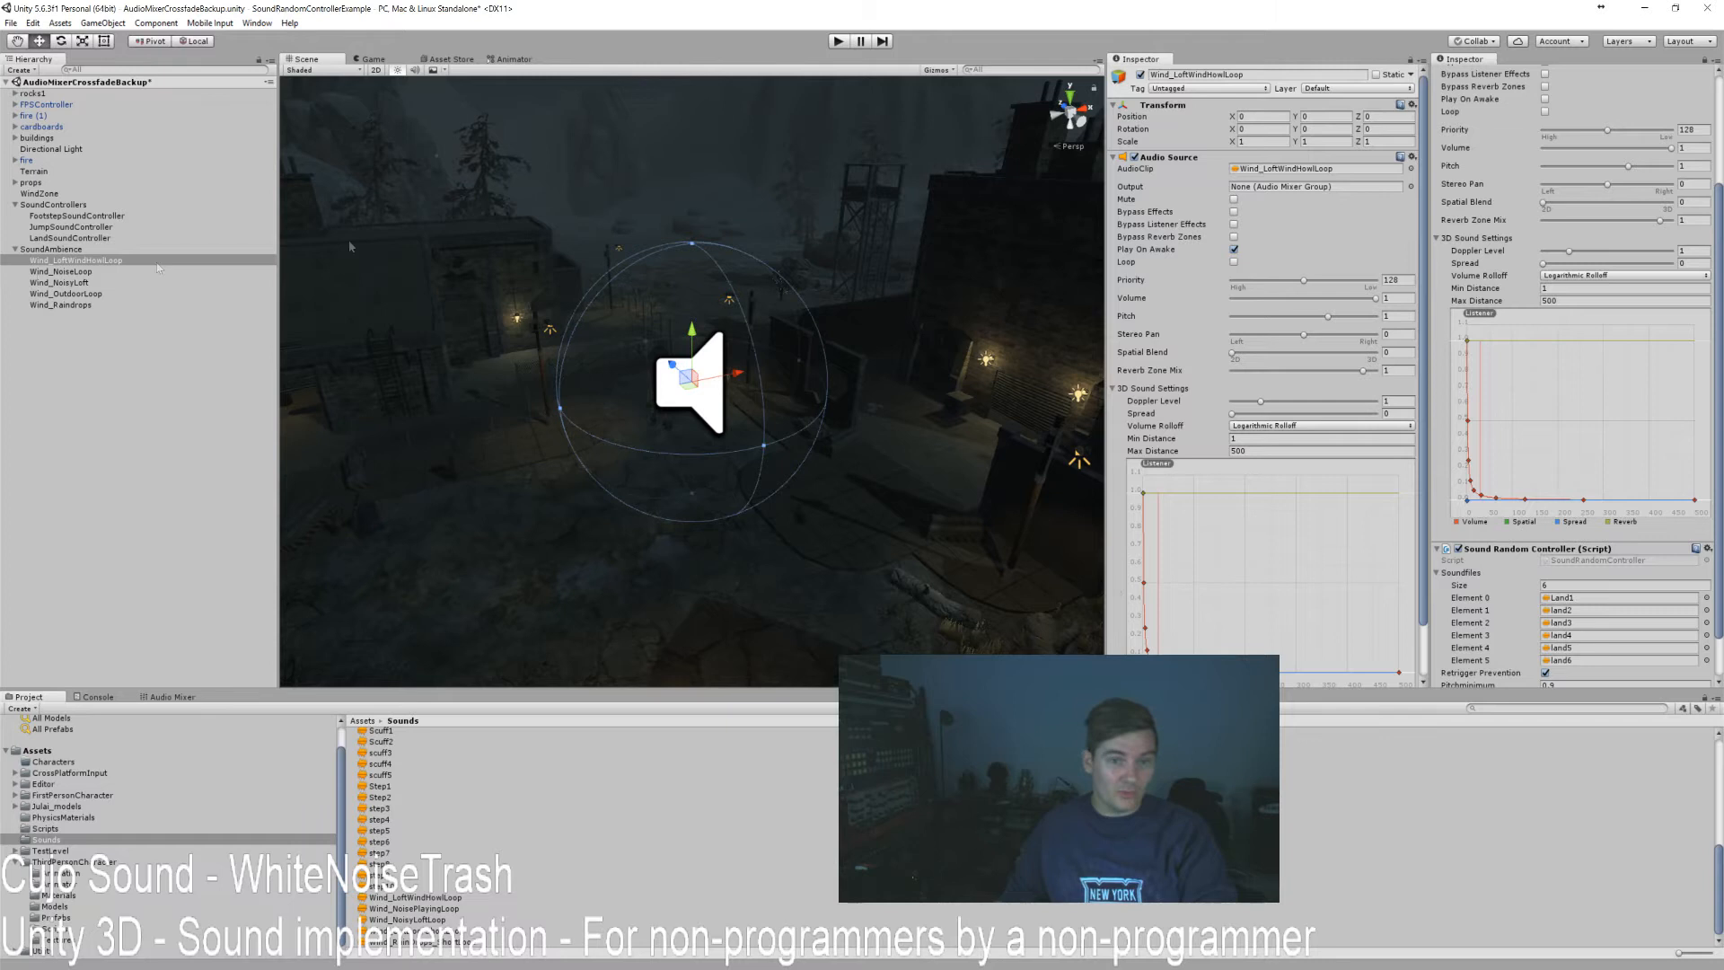
# Assign the Wind_NoisePlayingLoop clip to the Wind_NoiseLoop Audio Source and the Wind_NoisyLoftLoop clip to the Wind_NoisyLoft Audio Source.
pyautogui.click(65, 271)
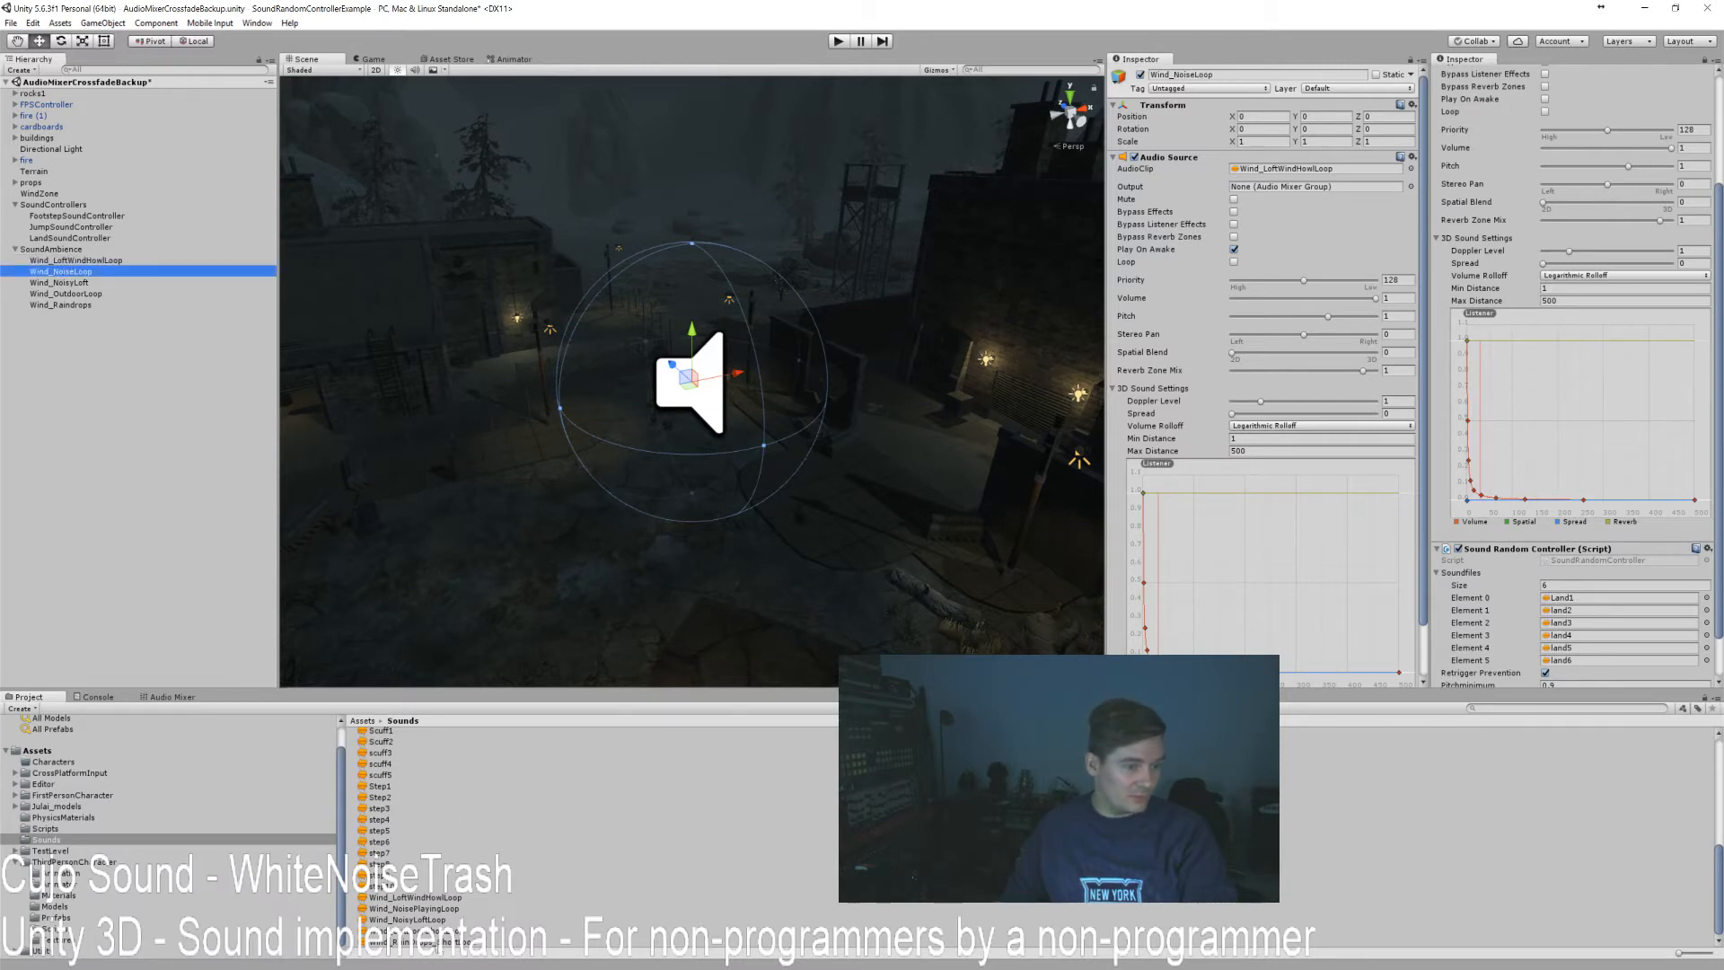
pyautogui.moveTo(417, 909); pyautogui.dragTo(1308, 171)
pyautogui.click(72, 283)
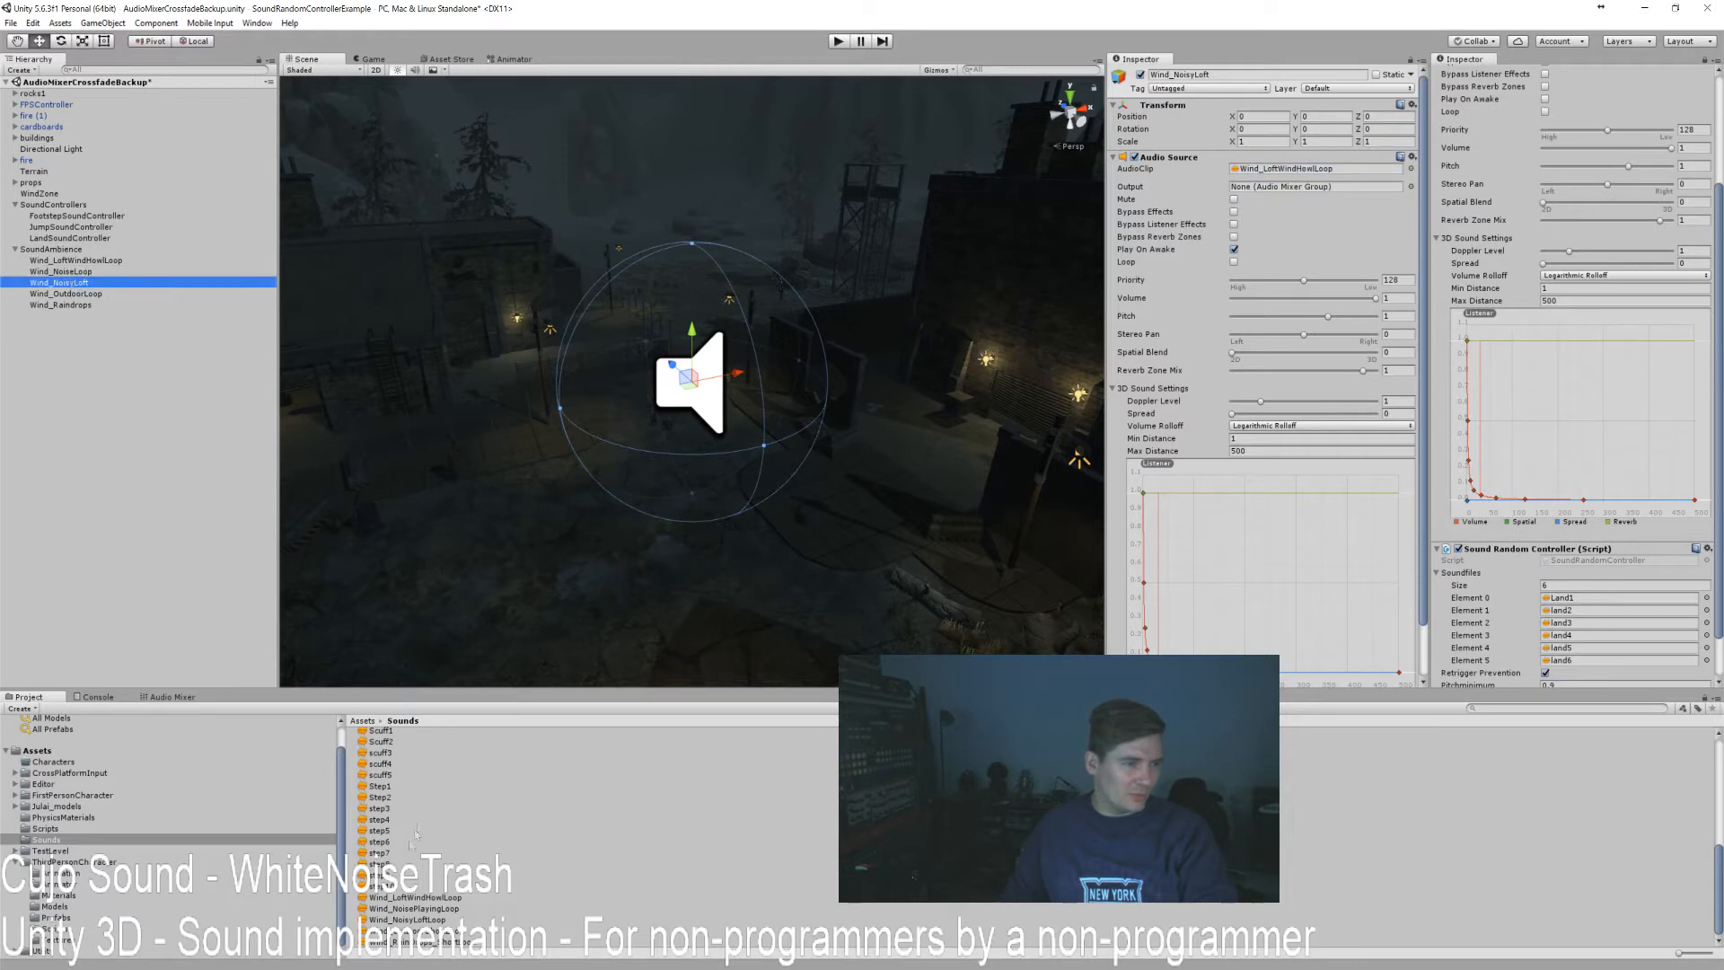
pyautogui.moveTo(407, 920); pyautogui.dragTo(1338, 170)
# Assign the outdoor wind loop clip to the Wind_OutdoorLoop Audio Source and Wind_RainDrops_ShortLoop to the Wind_Raindrops Audio Source.
pyautogui.click(75, 294)
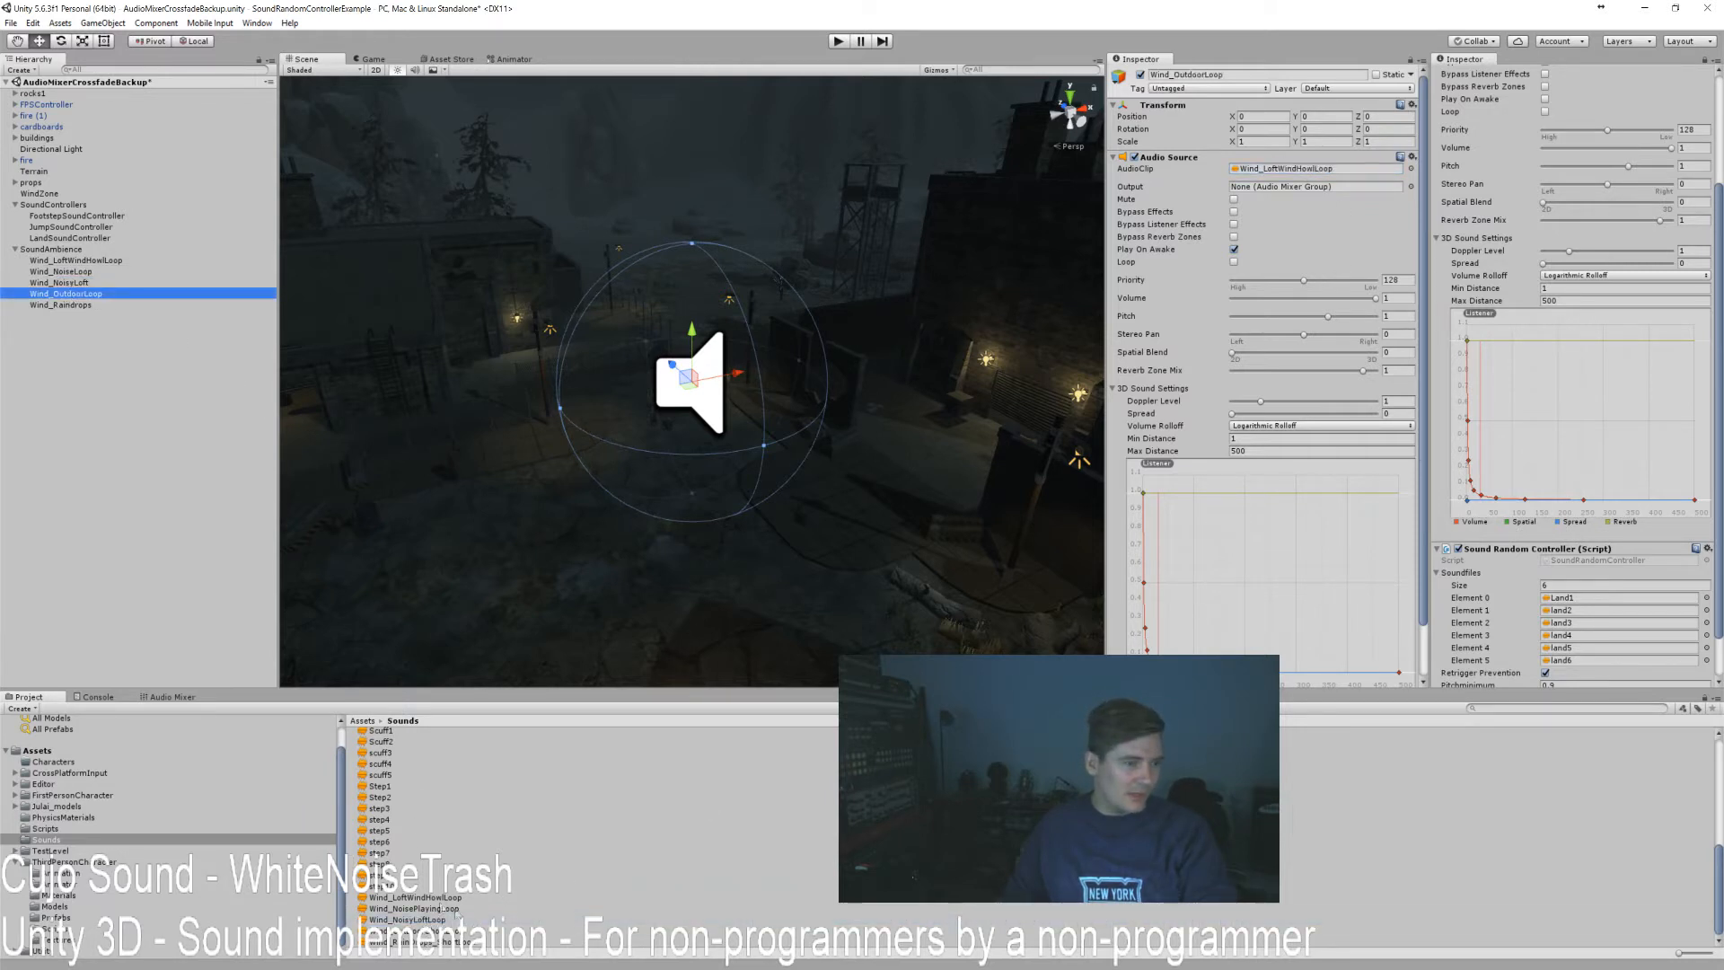
pyautogui.moveTo(430, 931); pyautogui.dragTo(1302, 169)
pyautogui.click(78, 305)
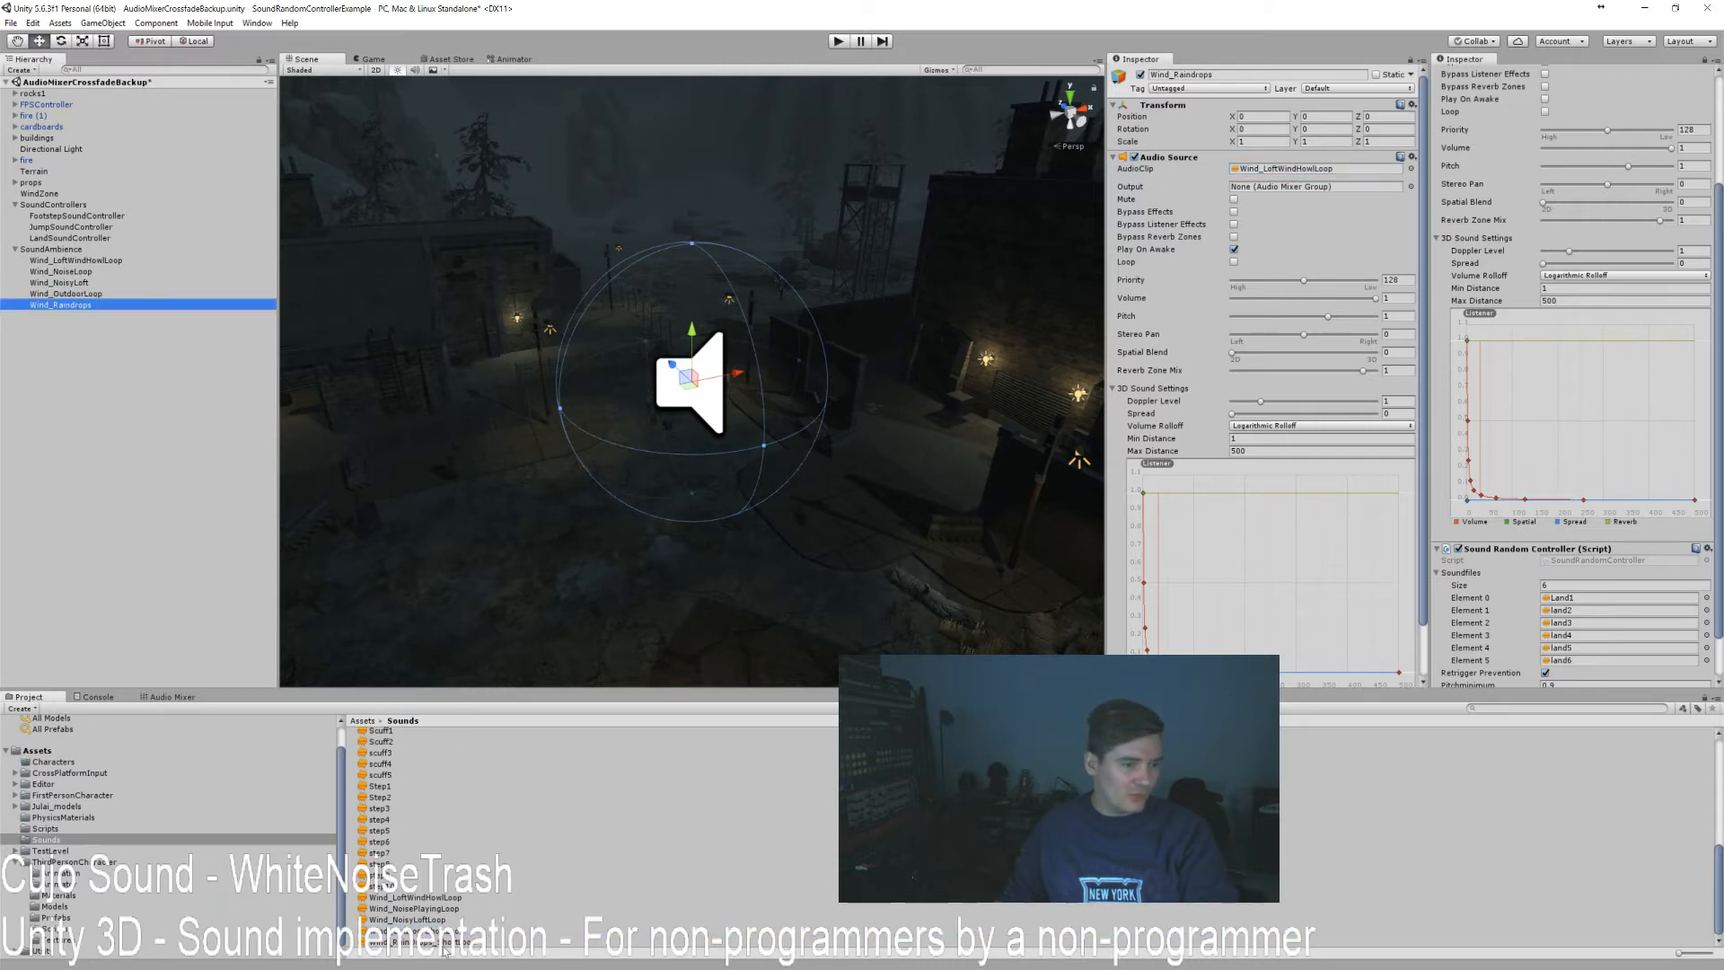
pyautogui.click(436, 931)
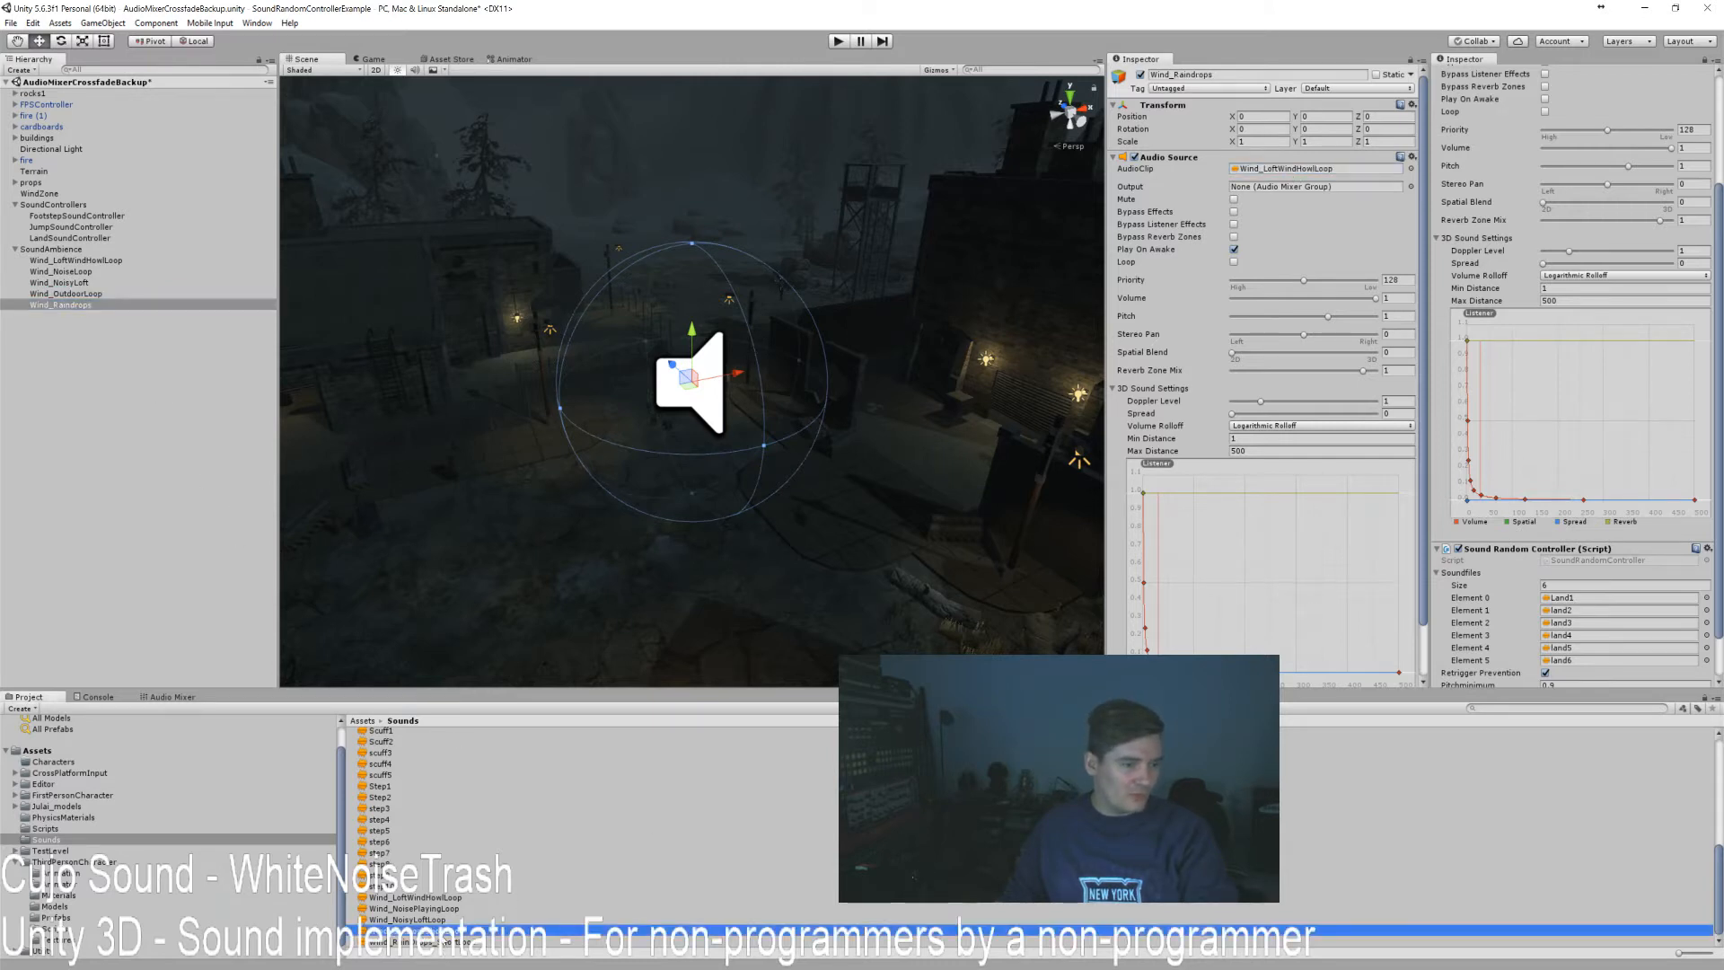
pyautogui.click(67, 250)
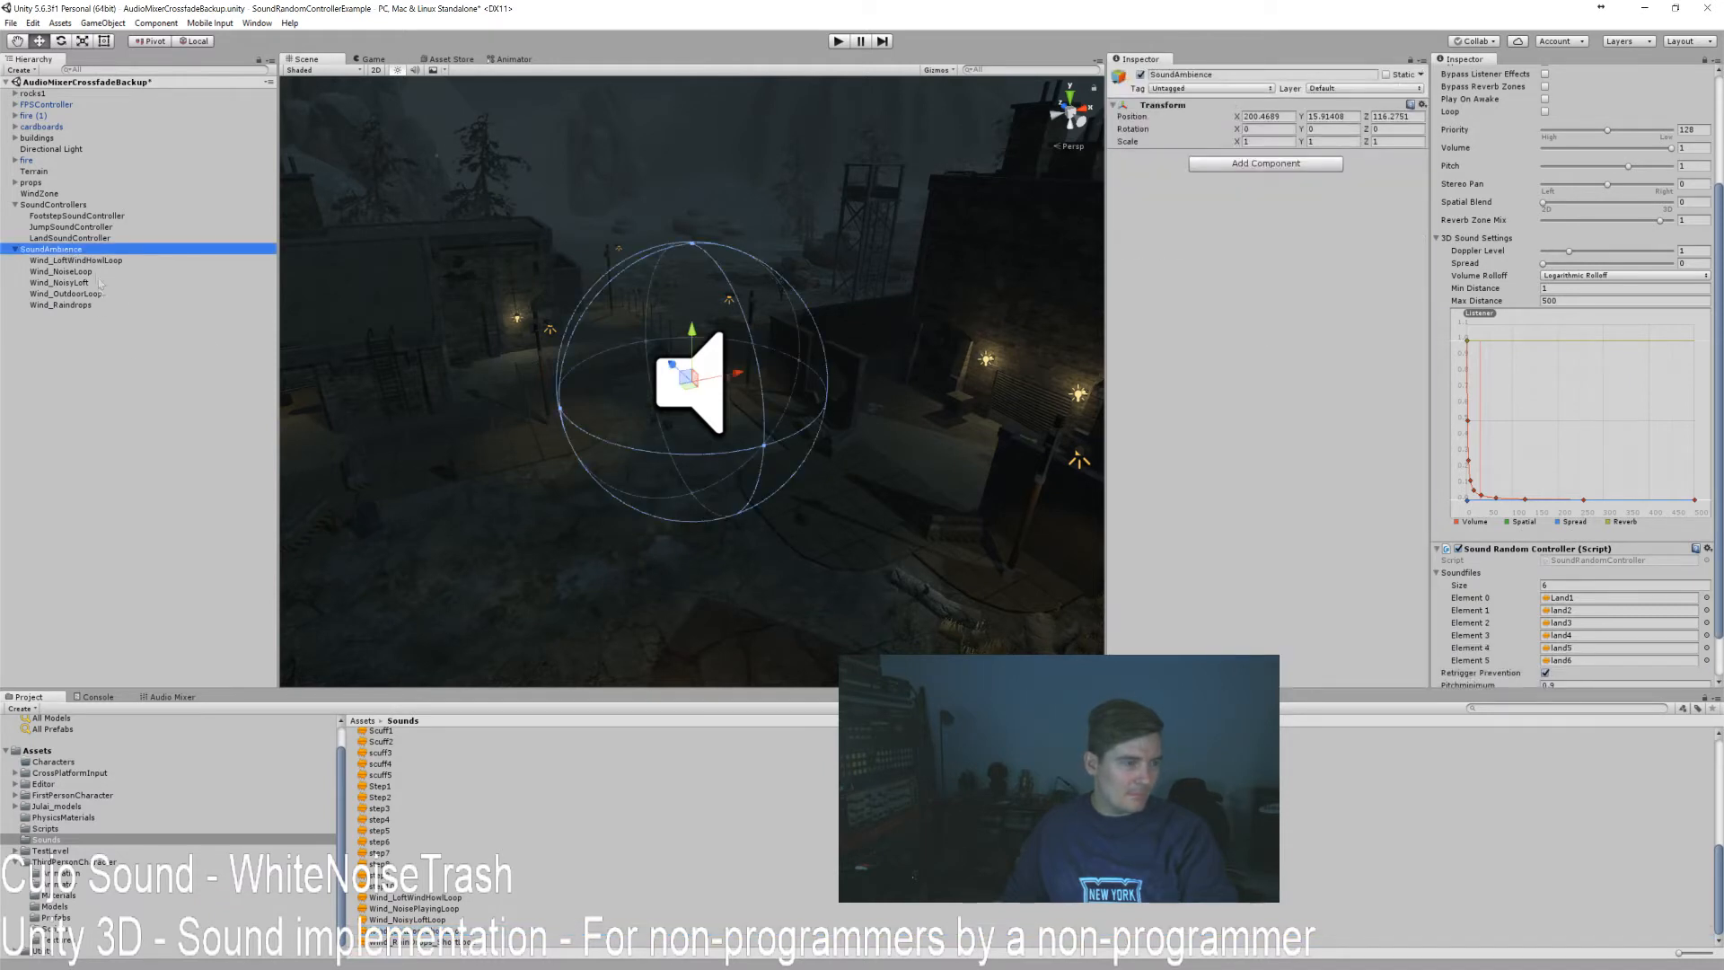
pyautogui.click(90, 304)
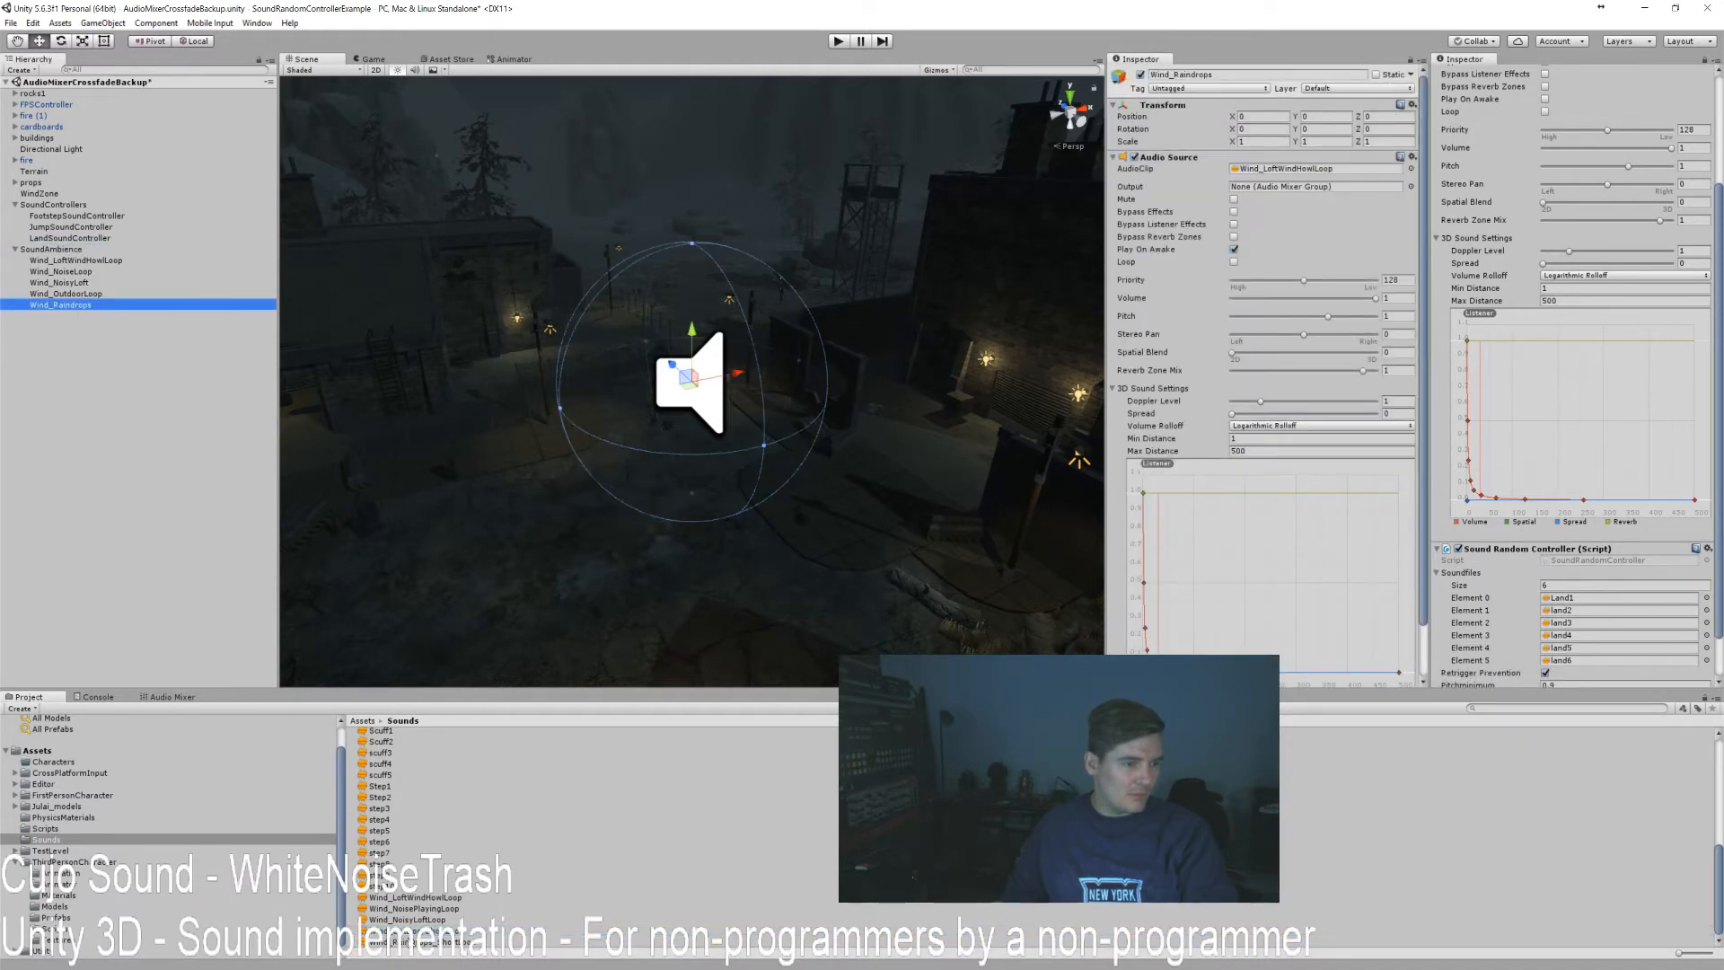
pyautogui.click(1288, 172)
pyautogui.moveTo(1290, 171); pyautogui.dragTo(1291, 171)
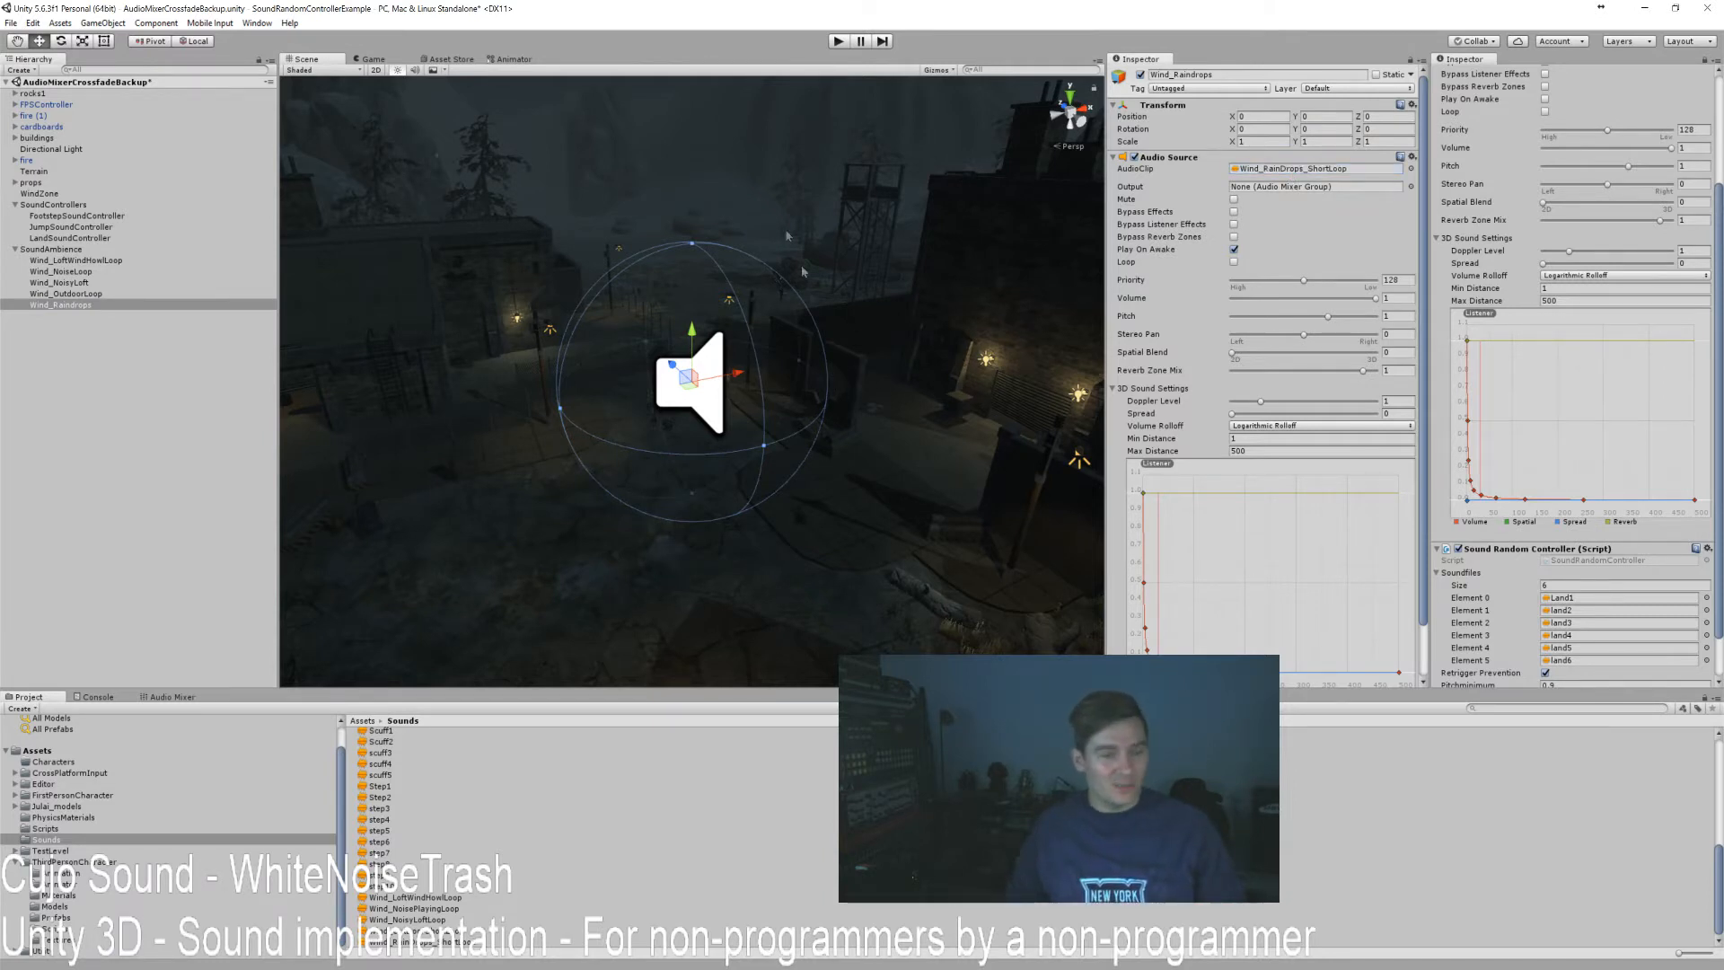
# Run the scene briefly to hear the ambience sources, stop it and save the scene.
pyautogui.click(836, 41)
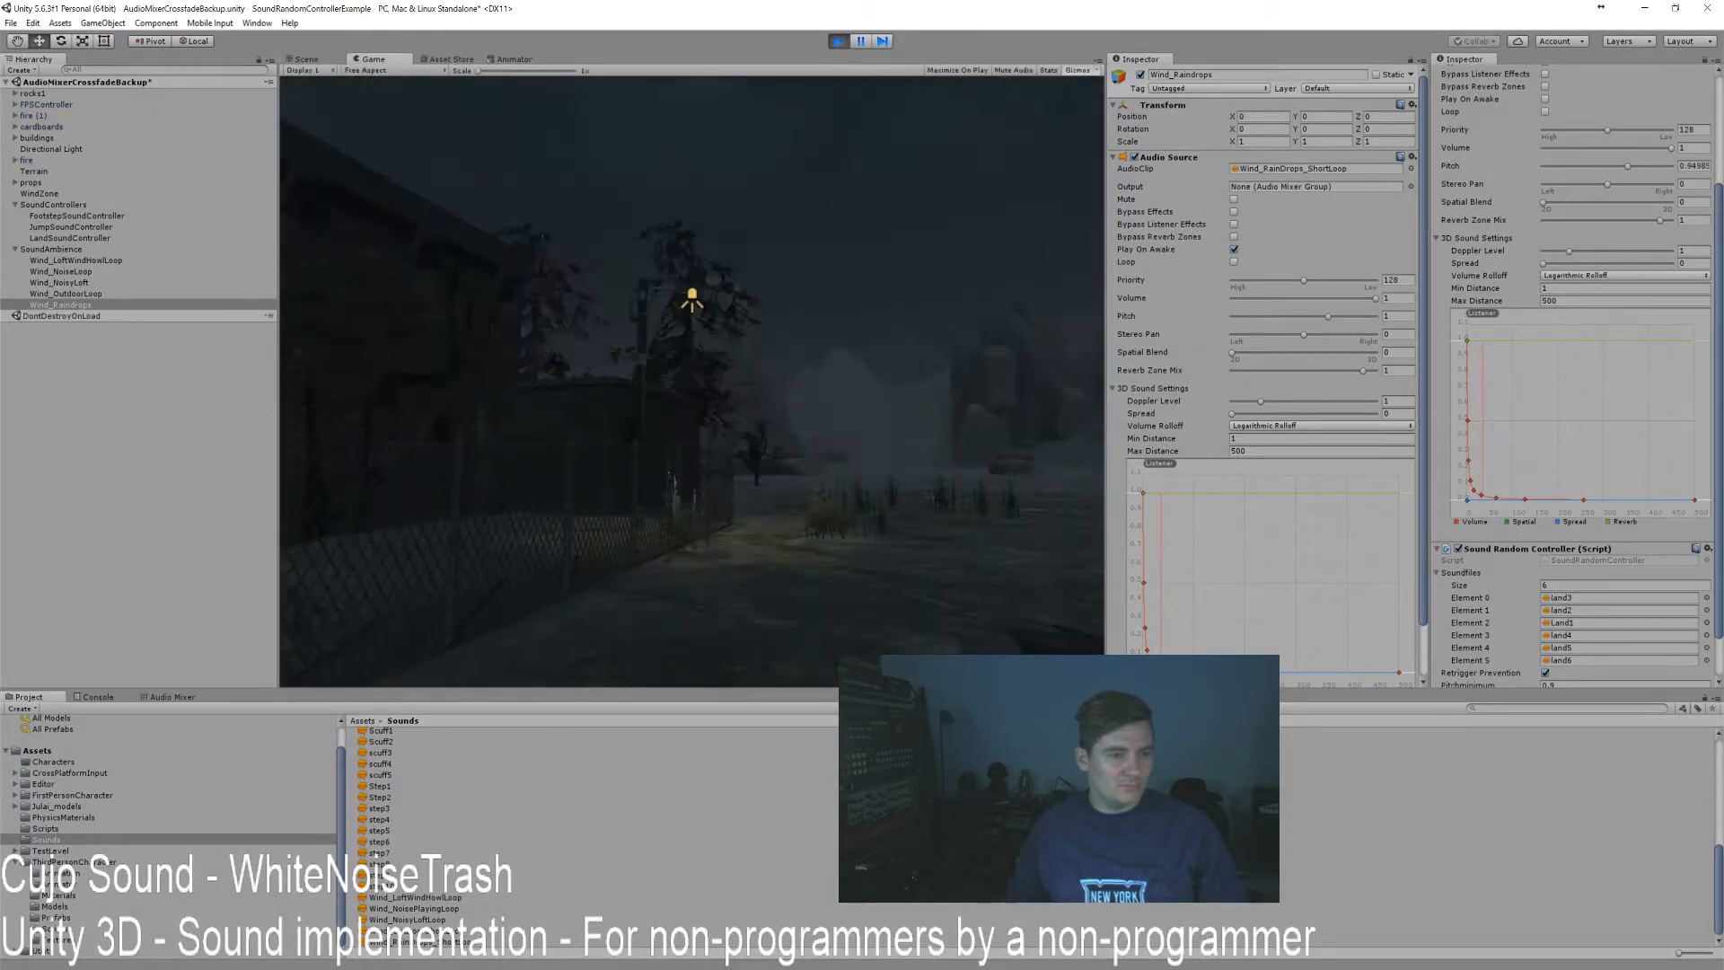
pyautogui.hotkey('ctrl', 'p')
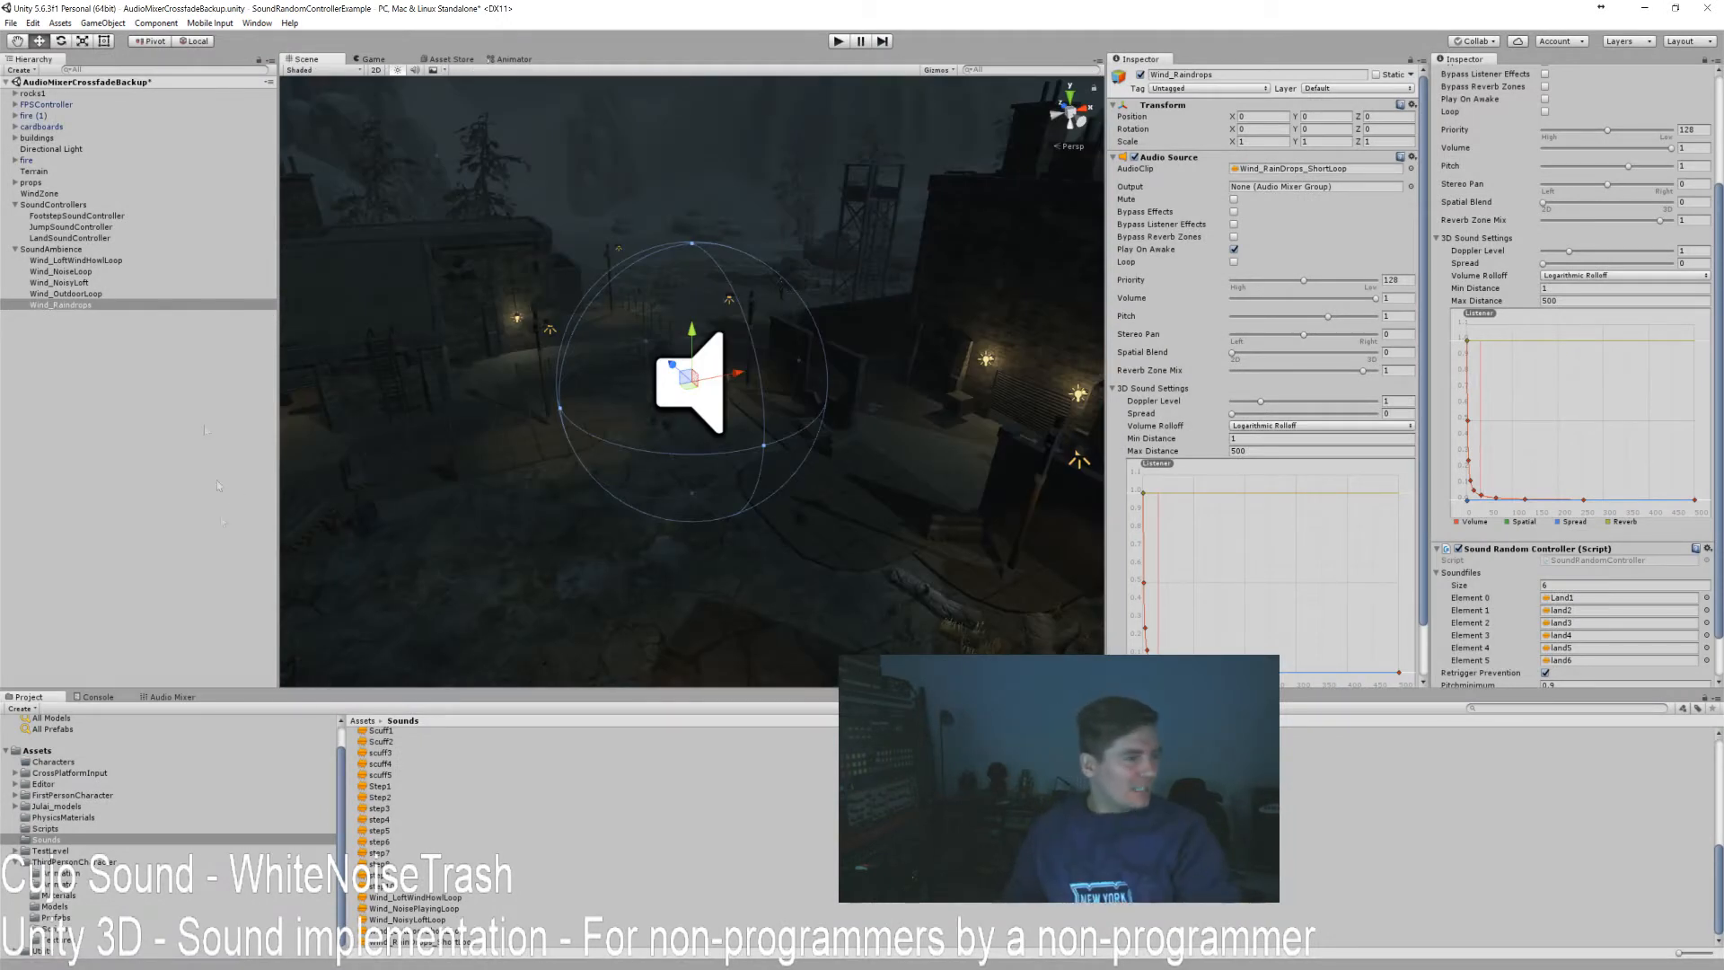
pyautogui.hotkey('ctrl', 's')
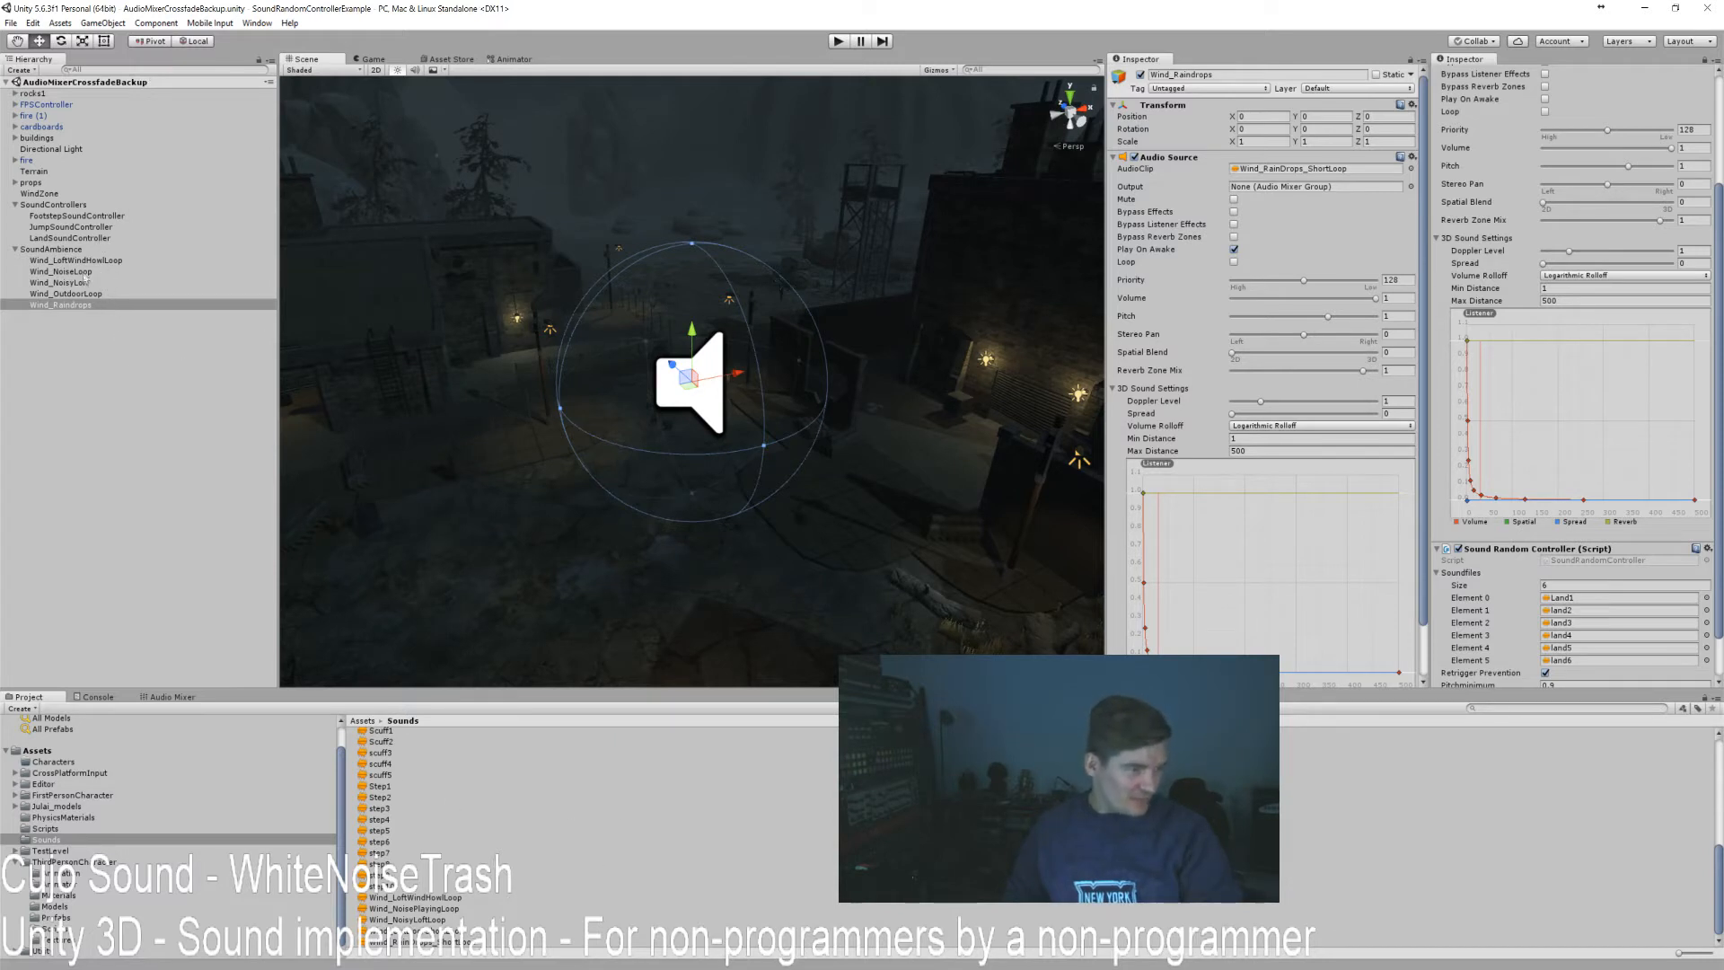
# Create a new audio mixer named AmbienceMixer.
pyautogui.click(172, 697)
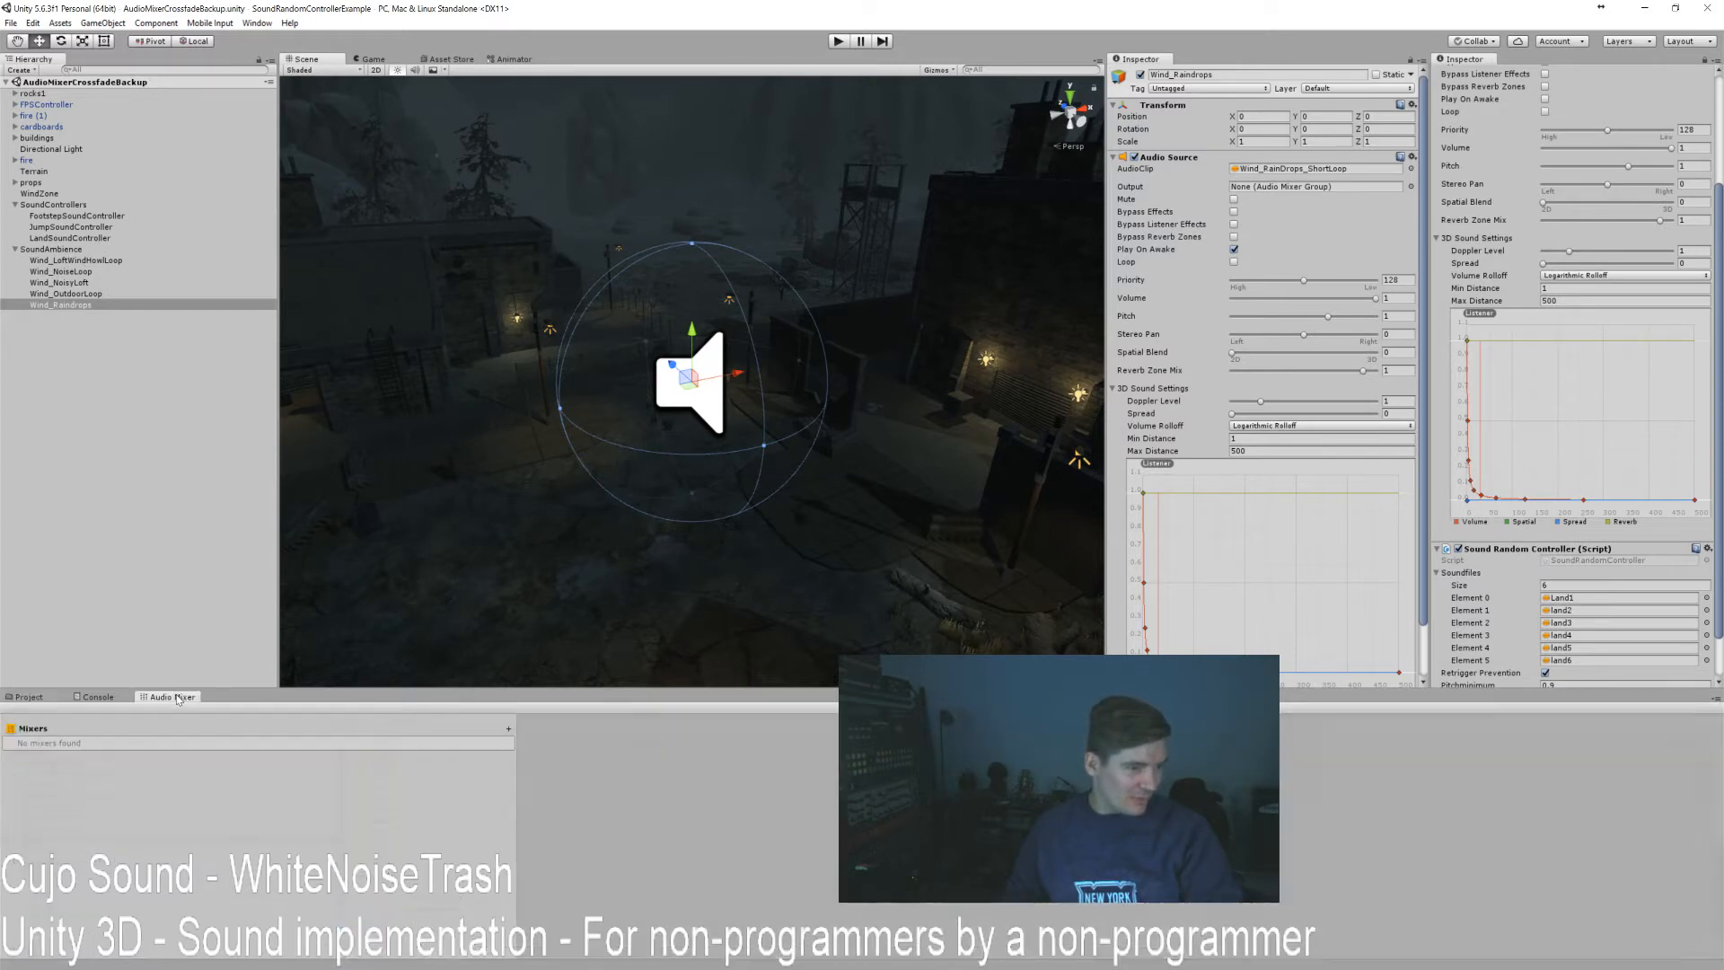
pyautogui.click(507, 730)
pyautogui.write('Ambie')
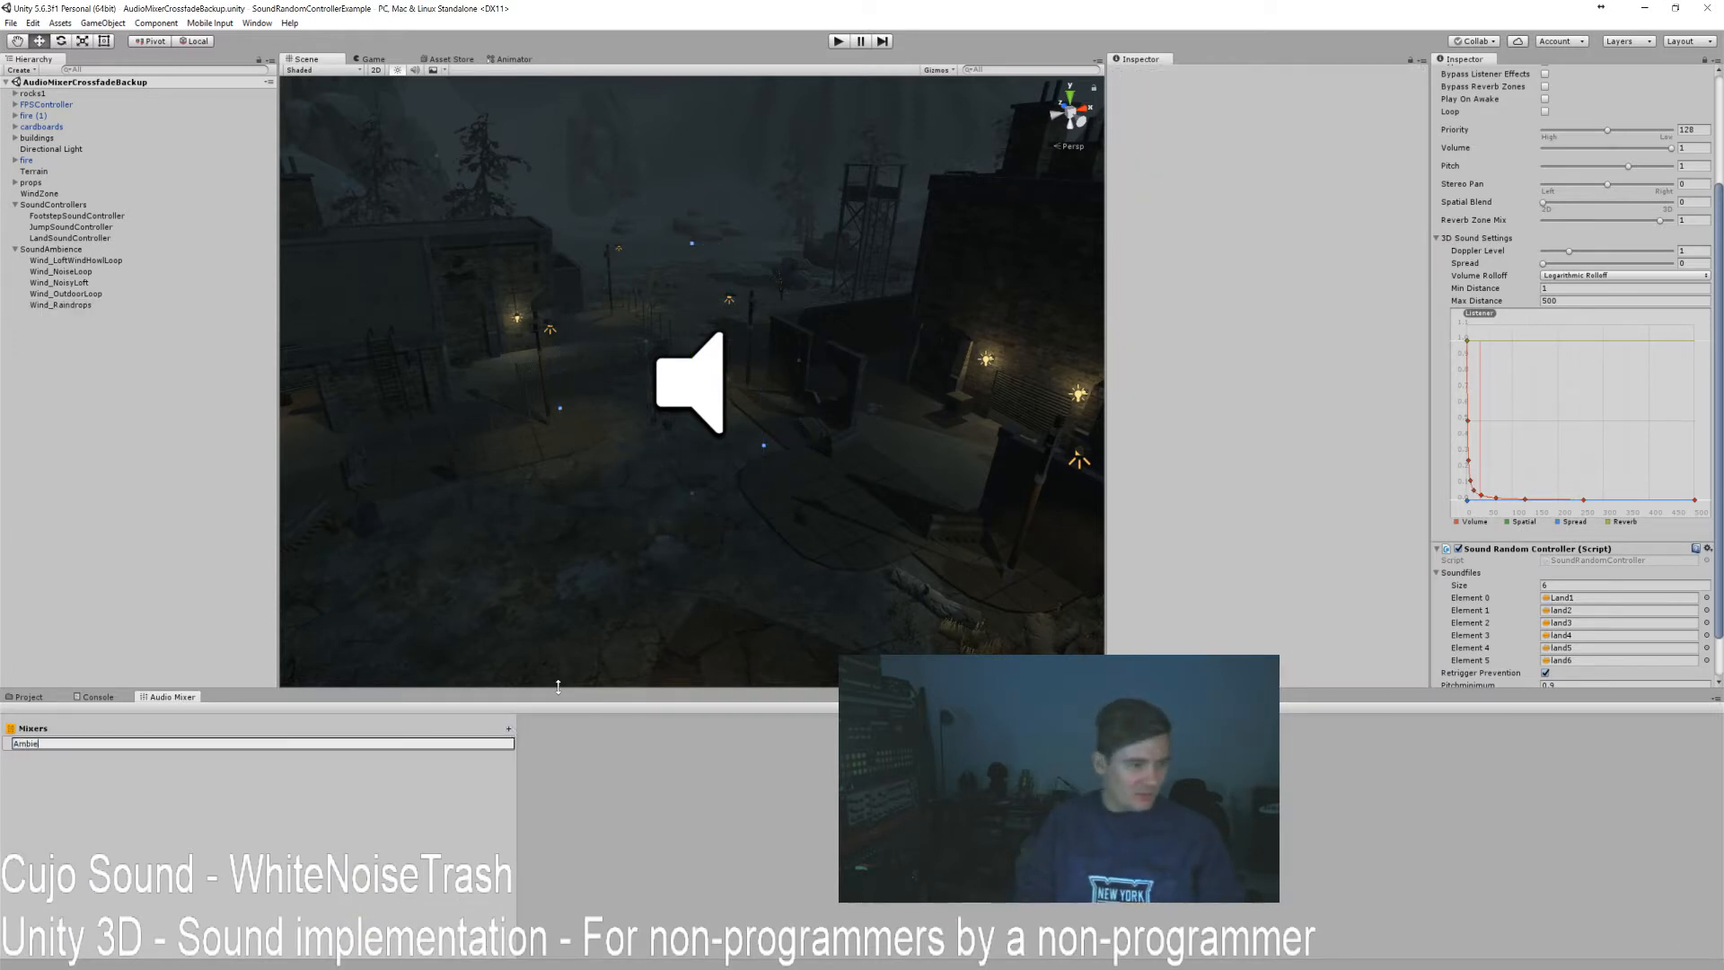
pyautogui.write('nceMixer')
pyautogui.press('Return')
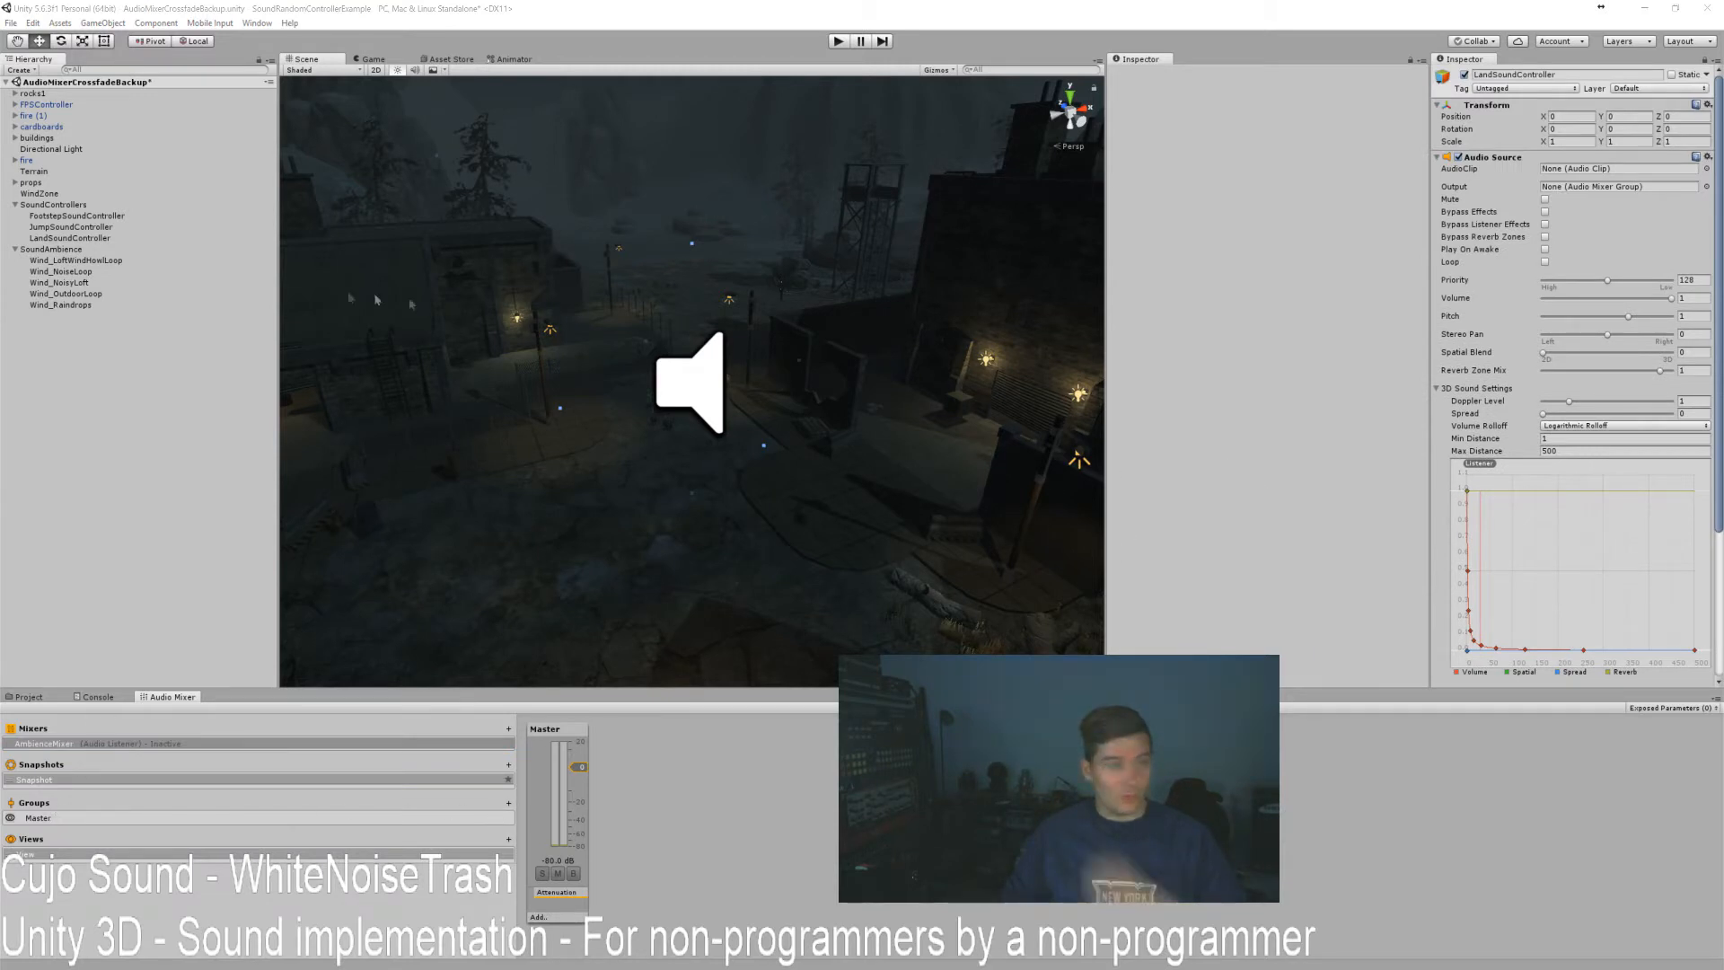
# Check the SoundAmbience sources and add a mixer group named LoftWind under Master in AmbienceMixer.
pyautogui.click(82, 261)
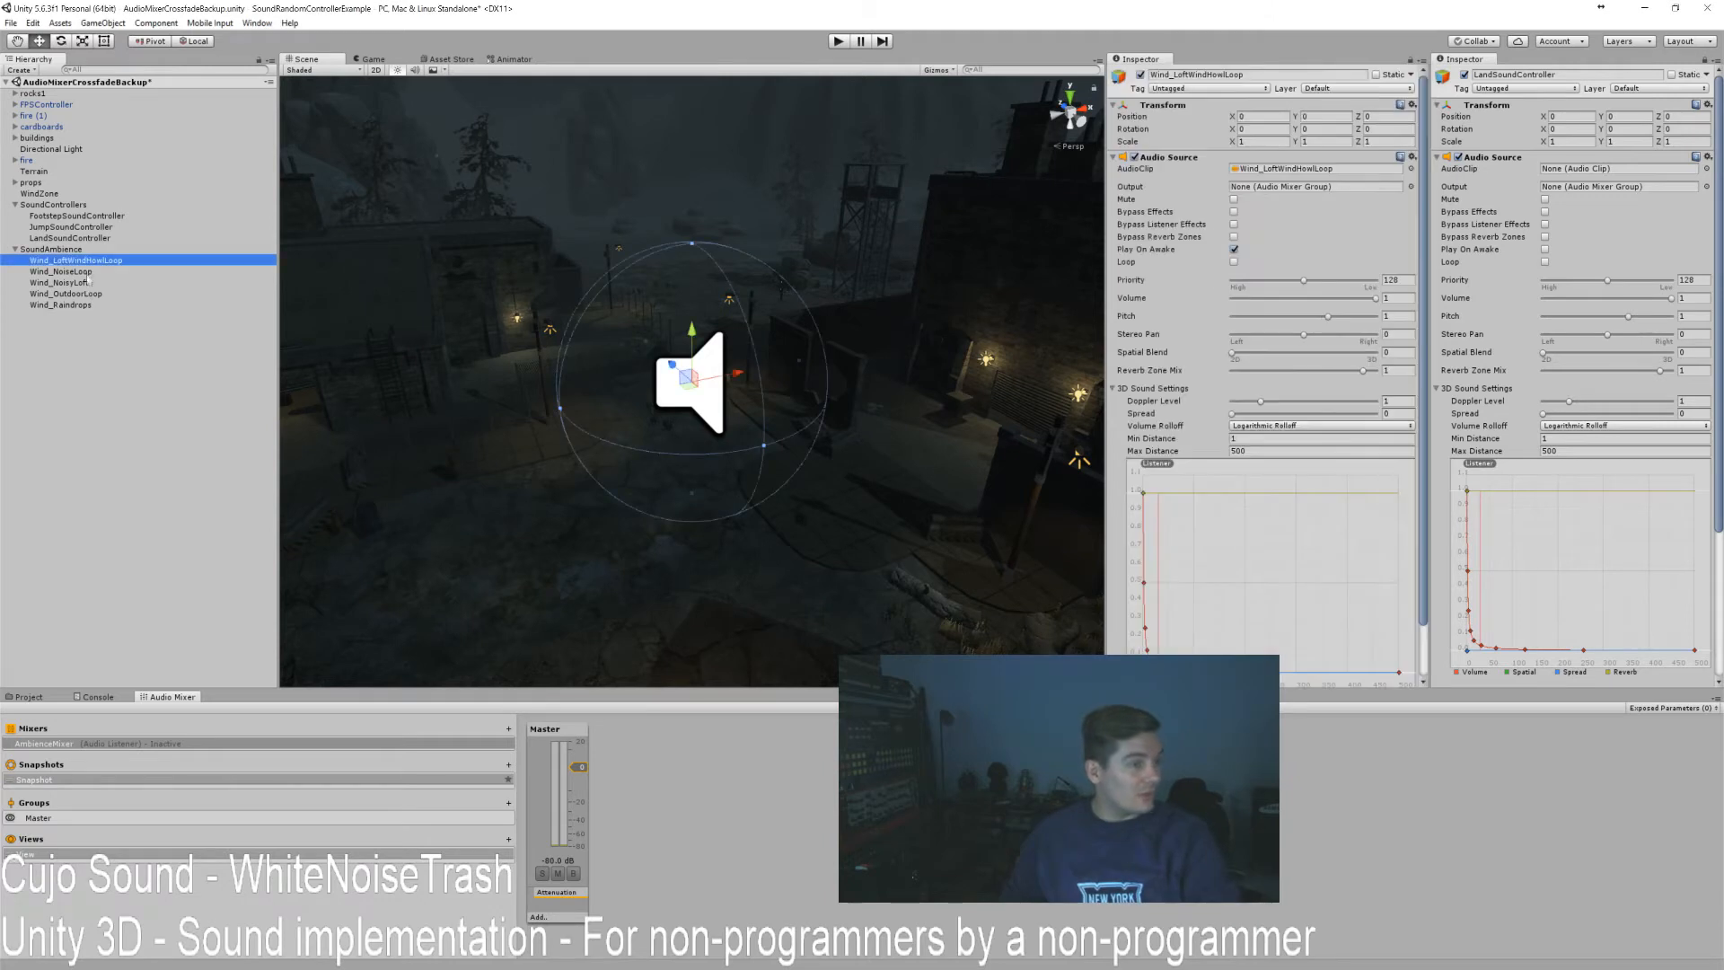
pyautogui.click(86, 270)
pyautogui.click(76, 281)
pyautogui.click(56, 249)
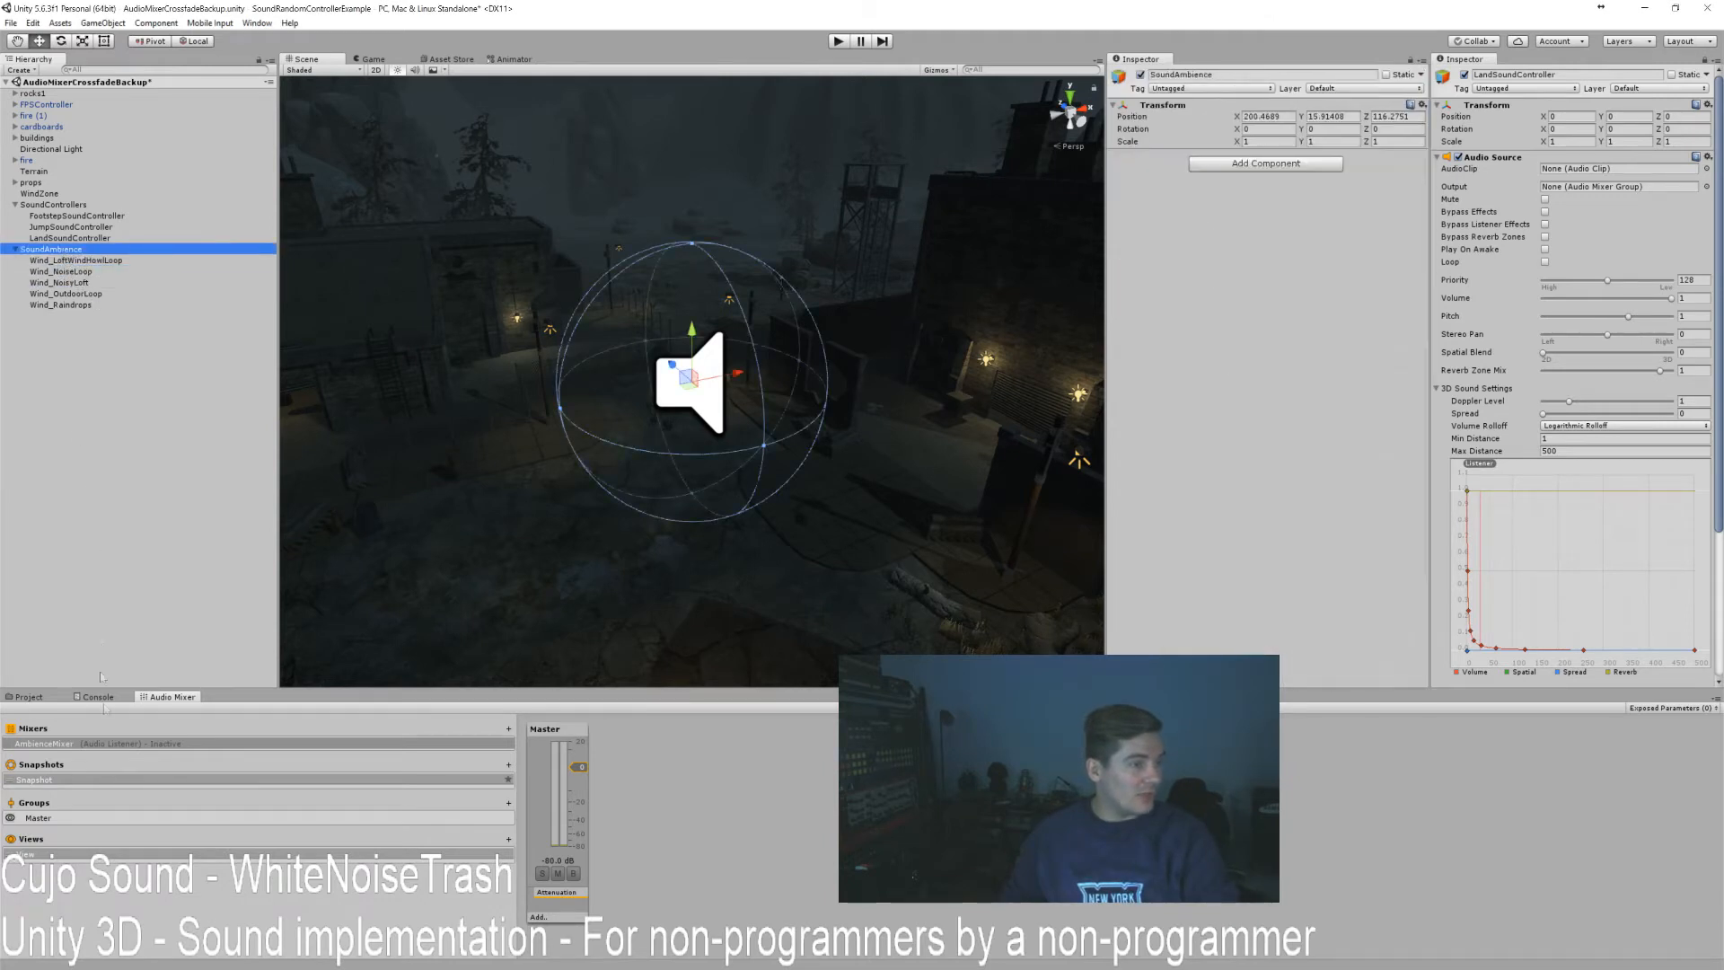
pyautogui.click(507, 808)
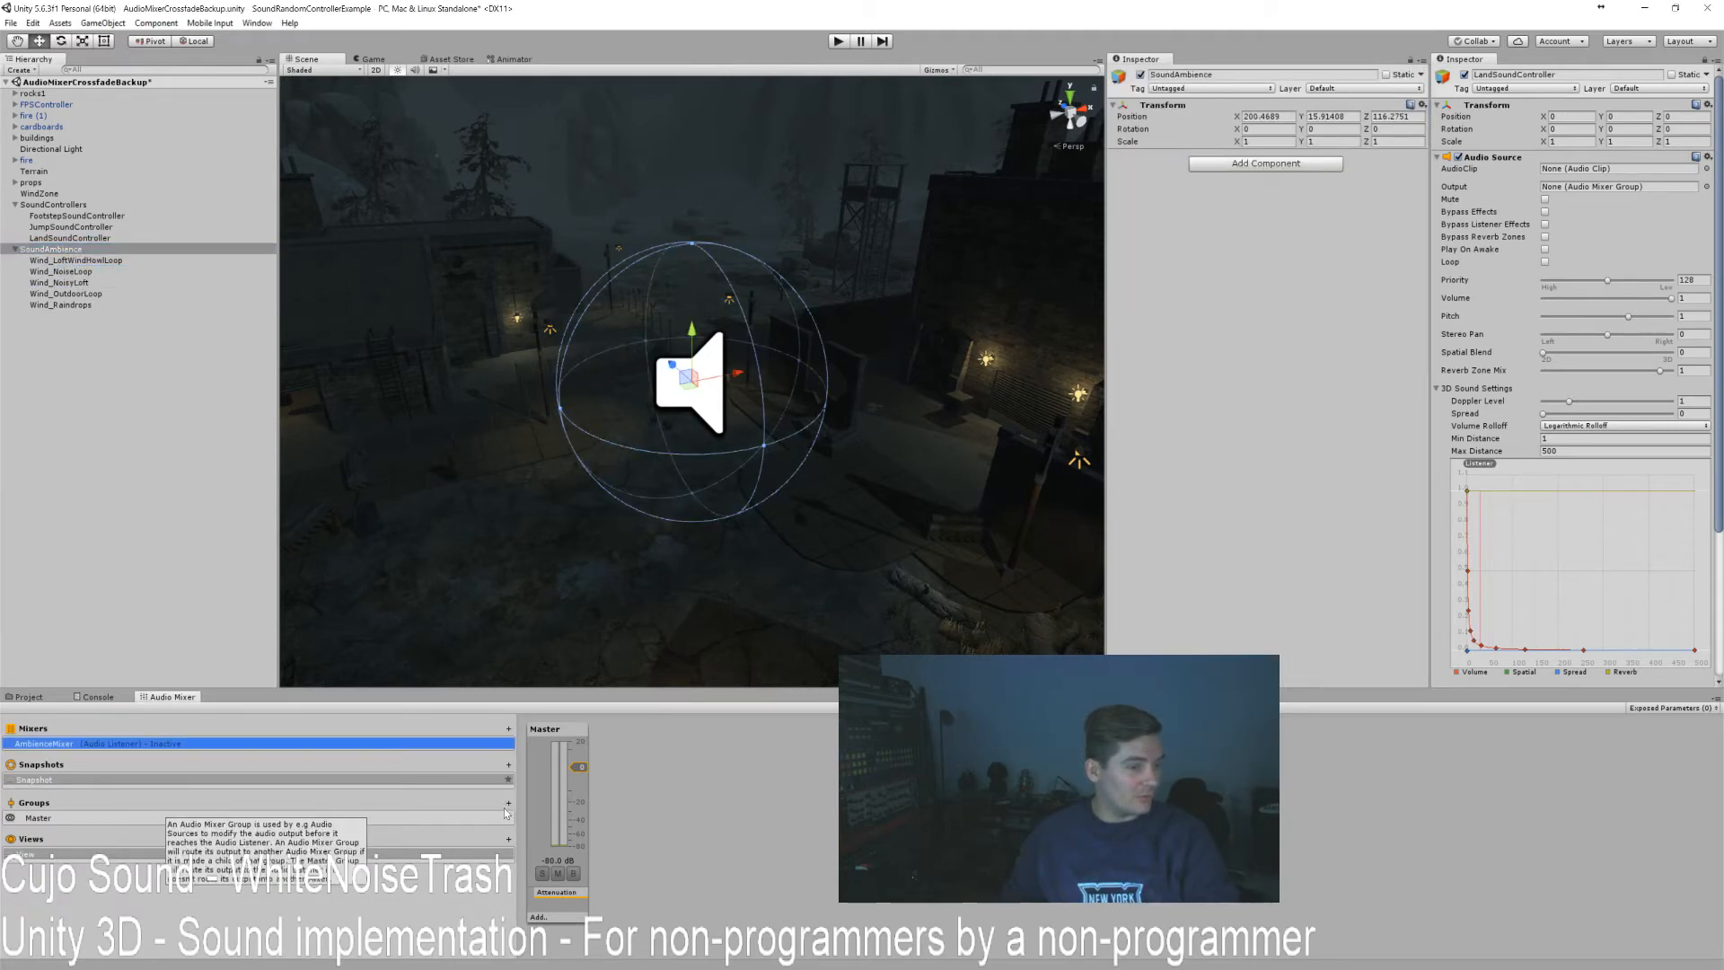
pyautogui.click(509, 802)
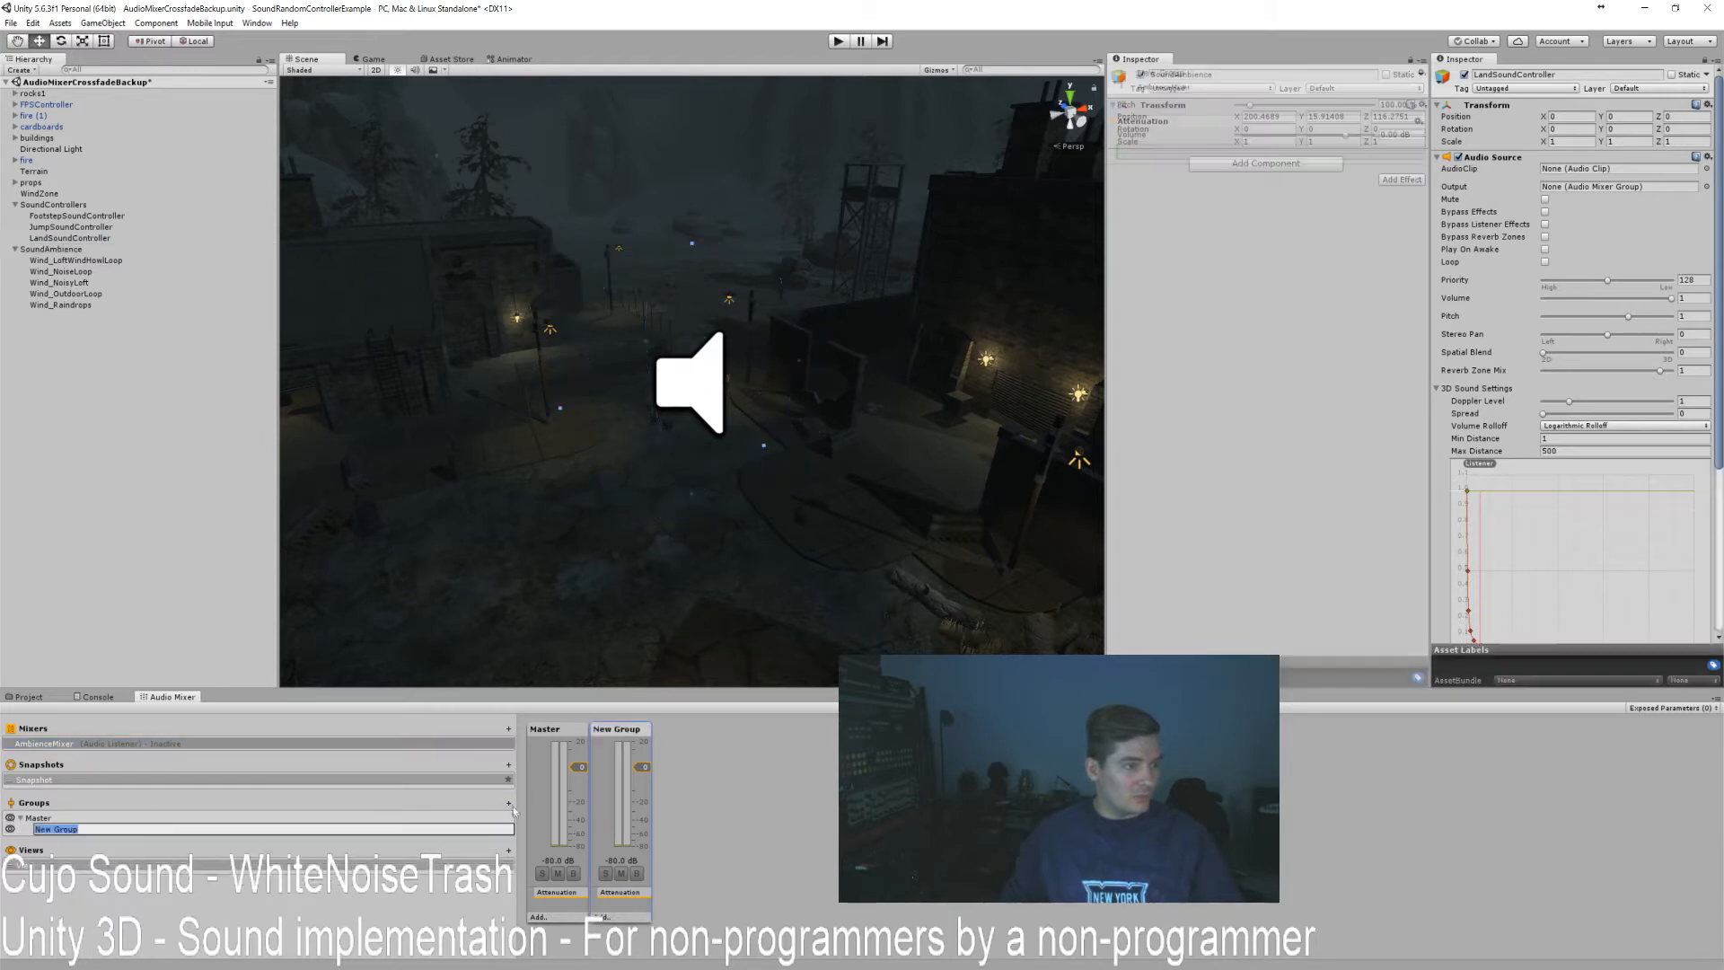
pyautogui.write('LoftWind')
pyautogui.press('Return')
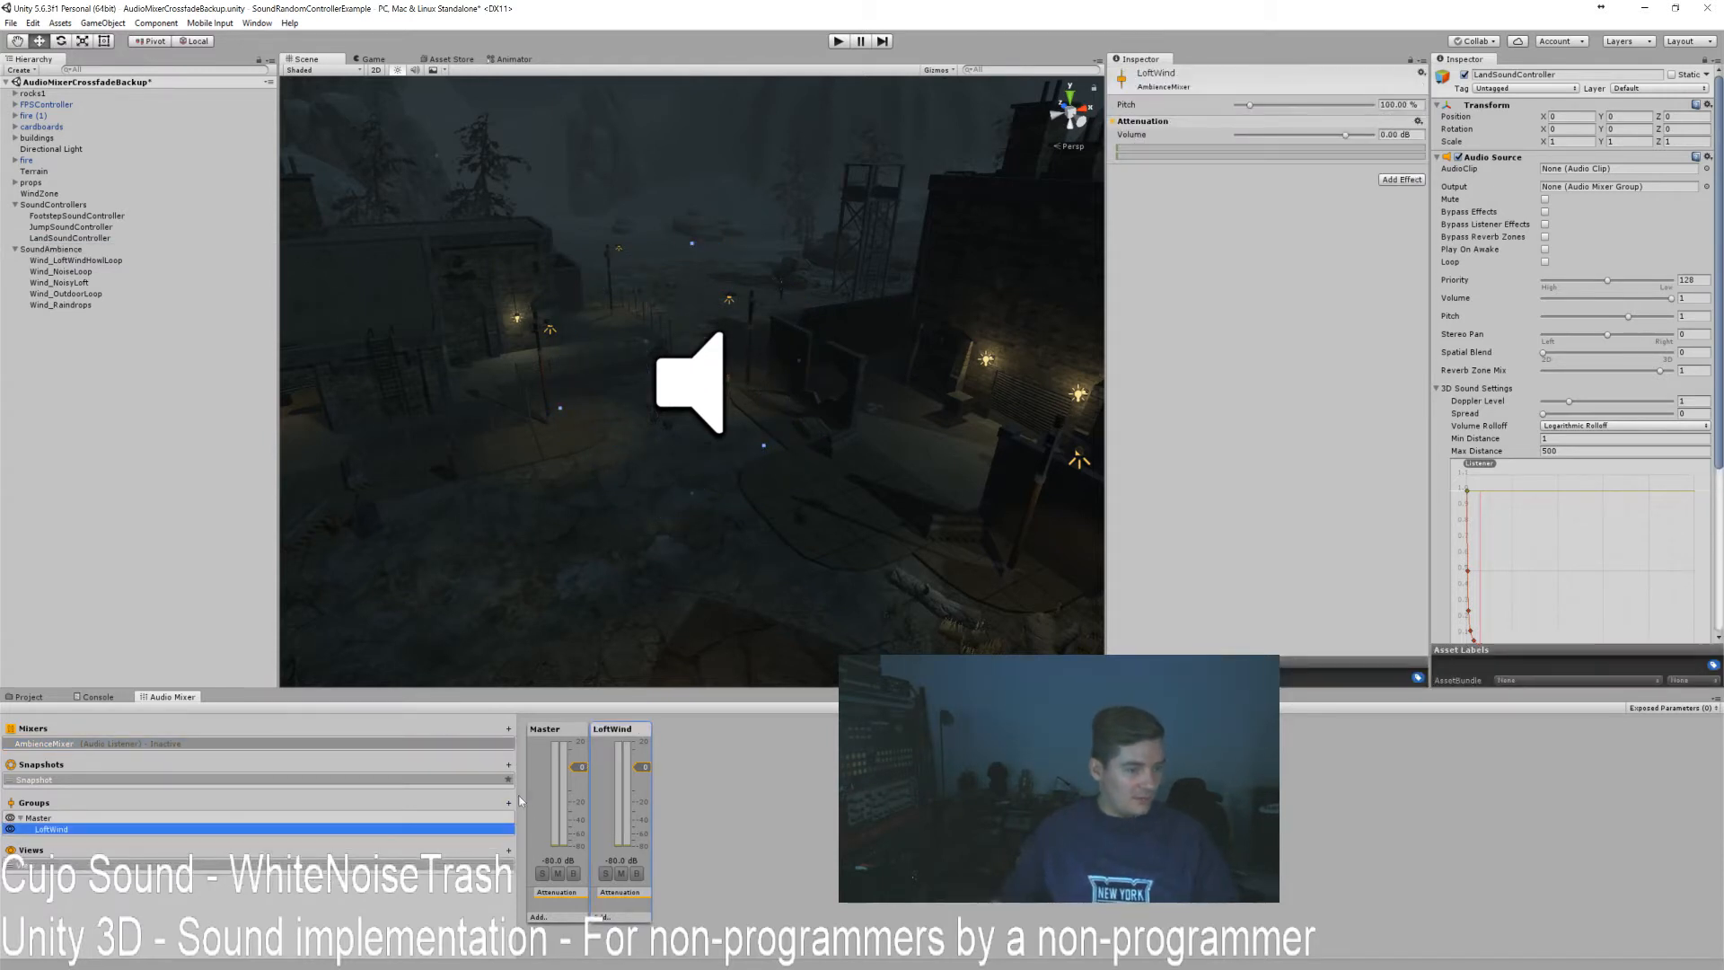
# Add two more mixer groups to AmbienceMixer, named NoisyLoop and NoisyLoft.
pyautogui.moveTo(514, 805); pyautogui.dragTo(509, 804)
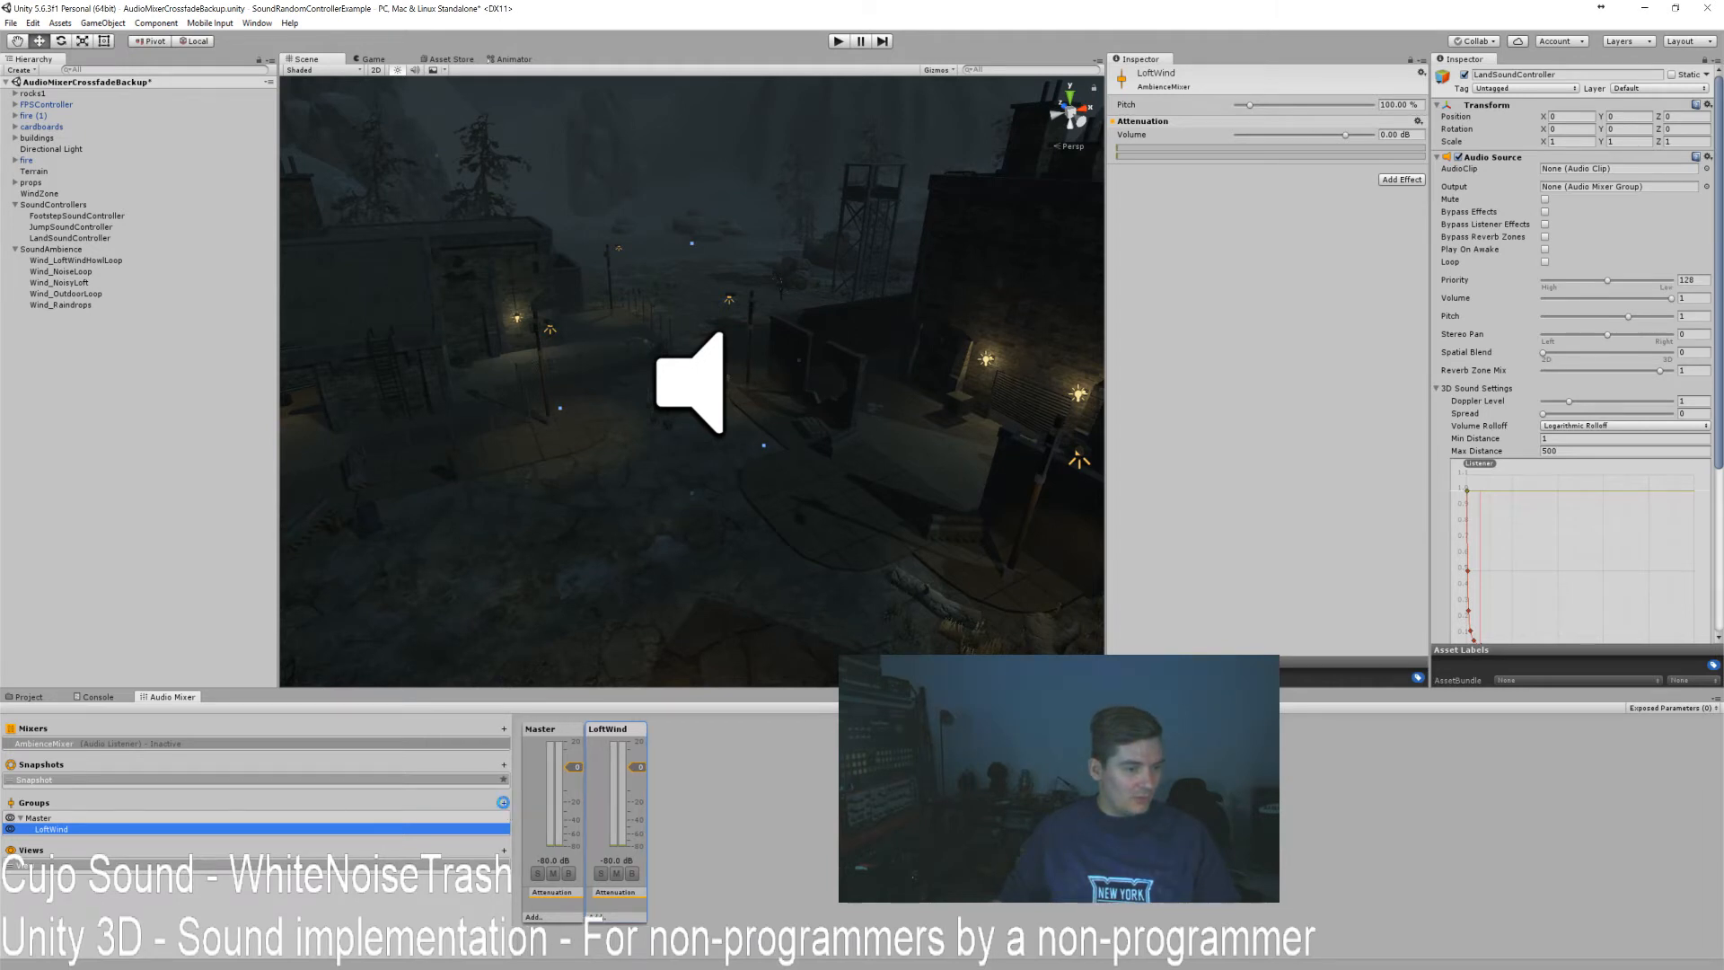
pyautogui.click(504, 804)
pyautogui.write('Noisy')
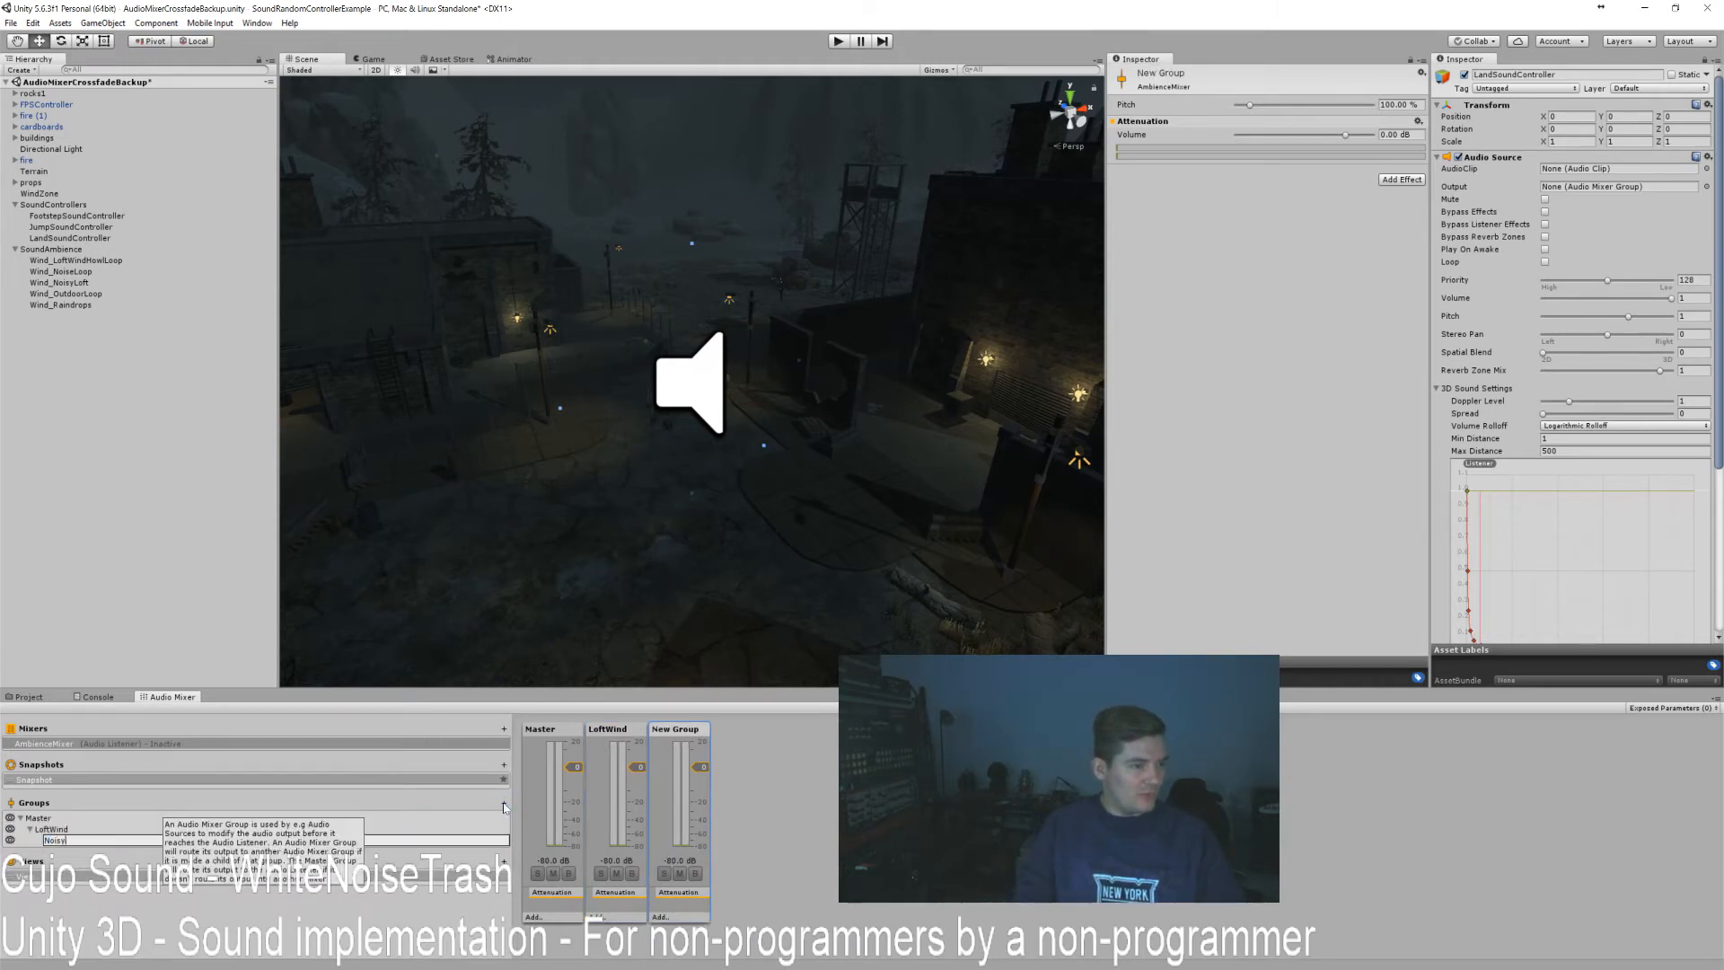
pyautogui.write('Loop')
pyautogui.press('Return')
pyautogui.click(504, 803)
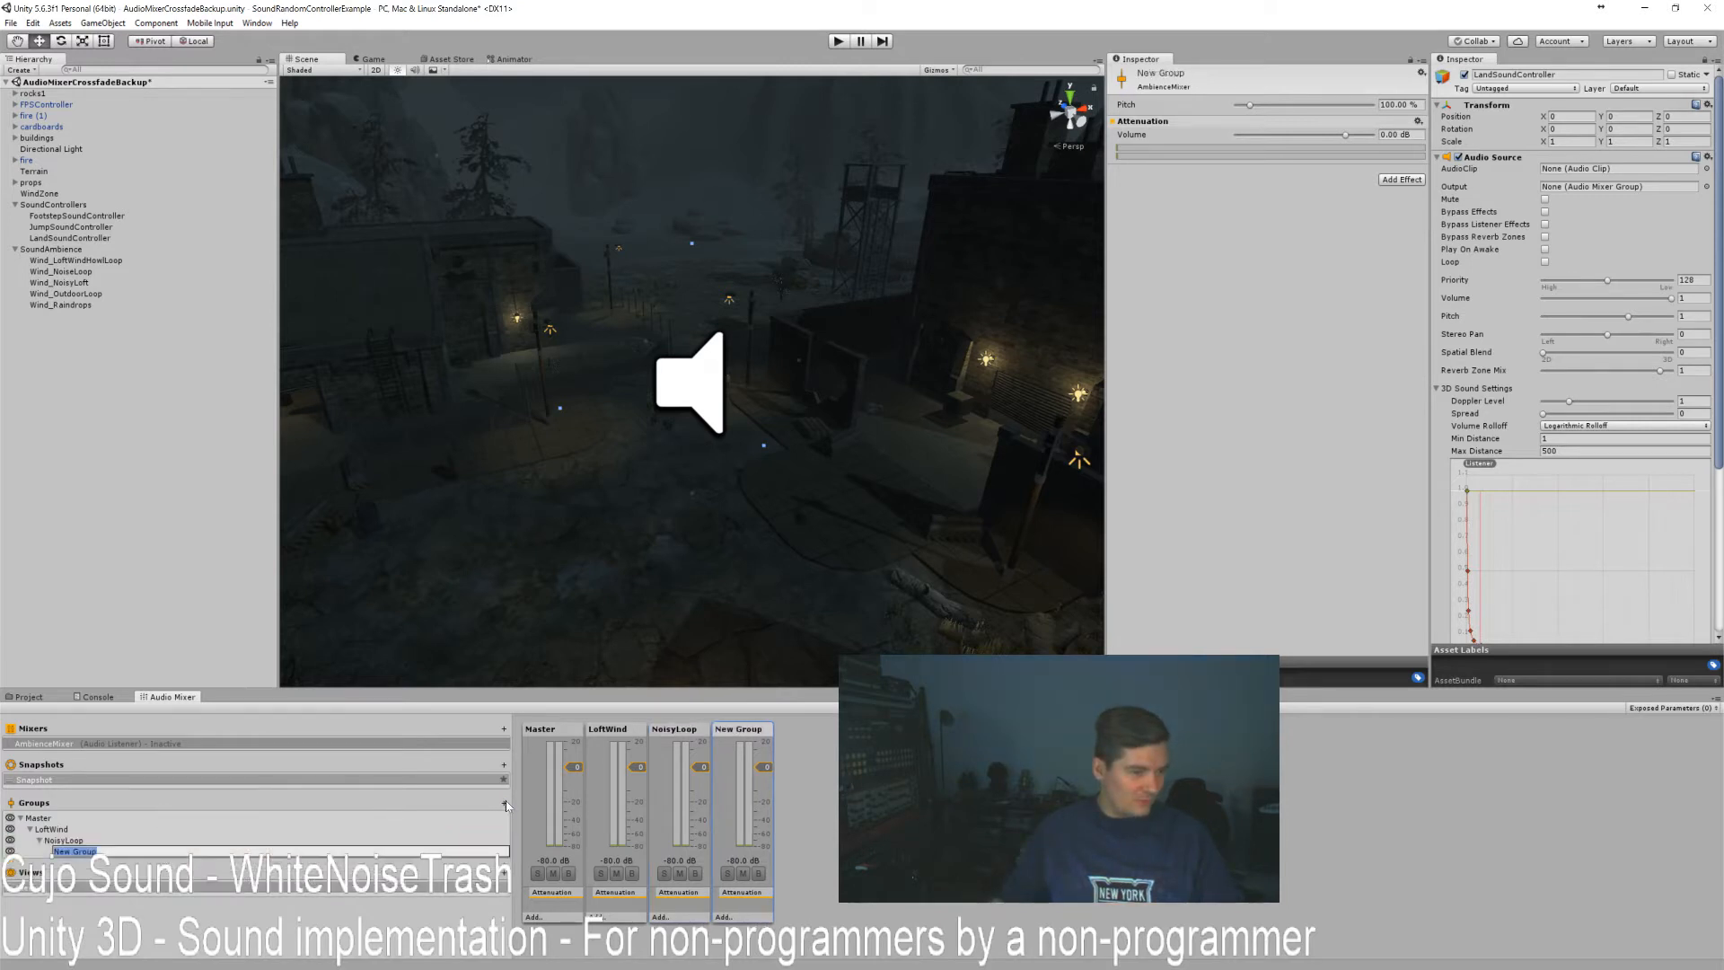
pyautogui.write('NoisyLoft')
pyautogui.press('Return')
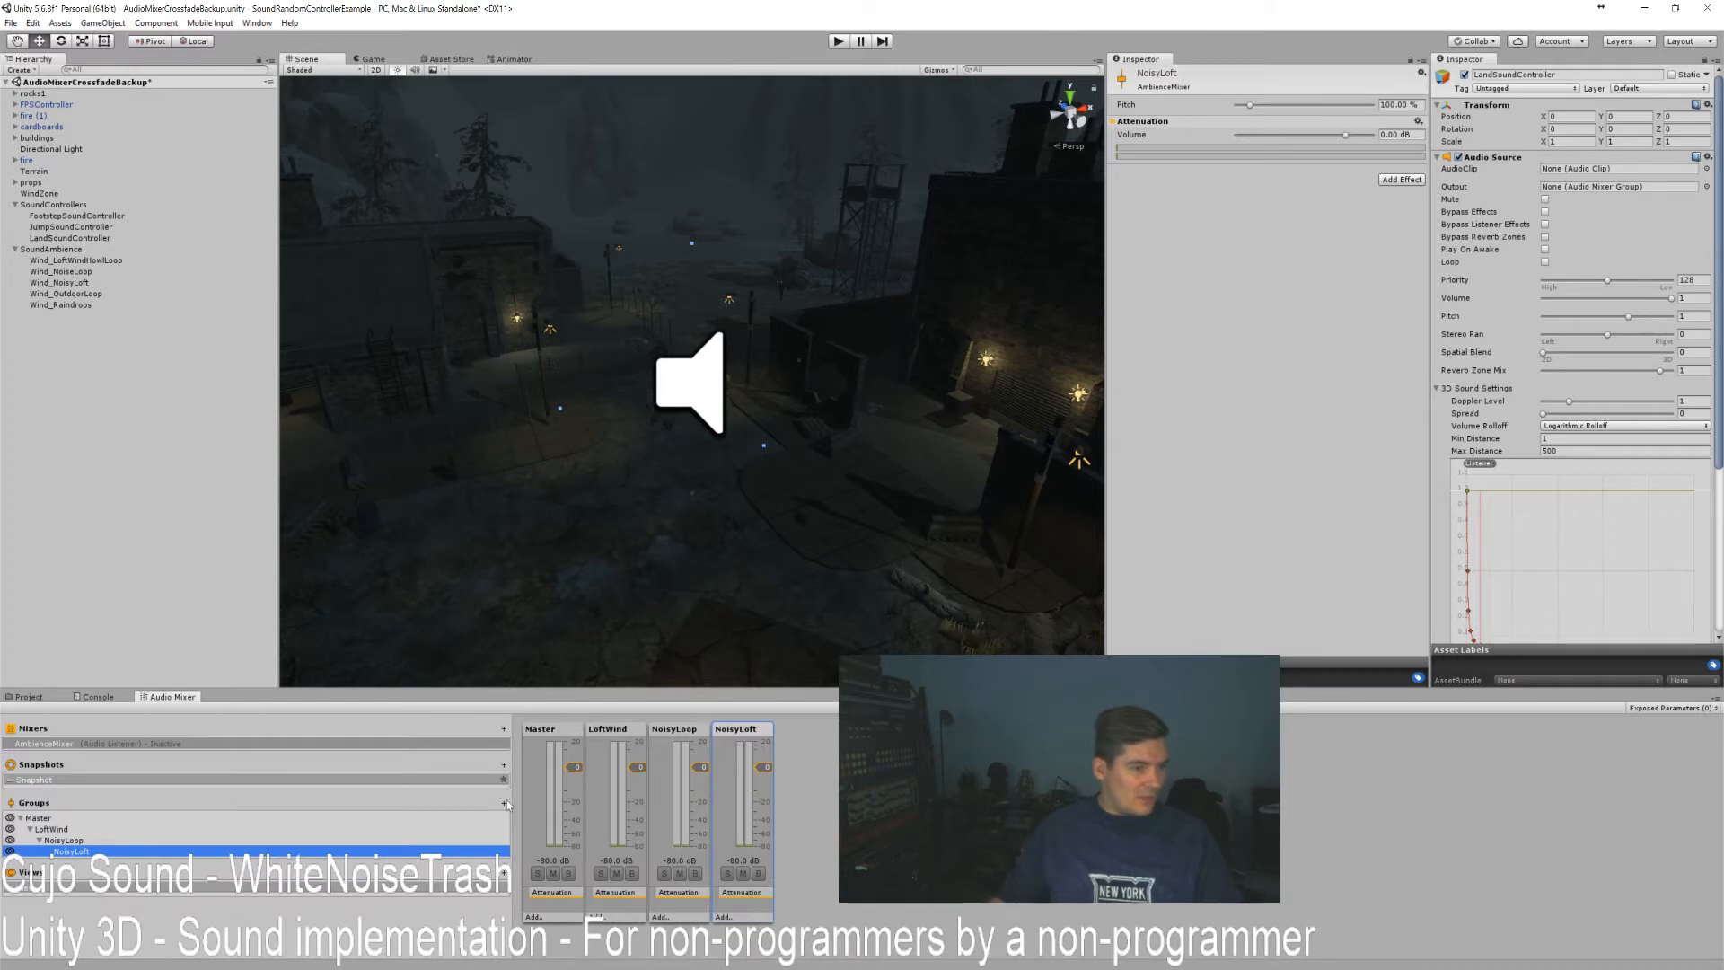
# Add mixer groups named OutdoorLoop and Raindrops to AmbienceMixer.
pyautogui.click(504, 804)
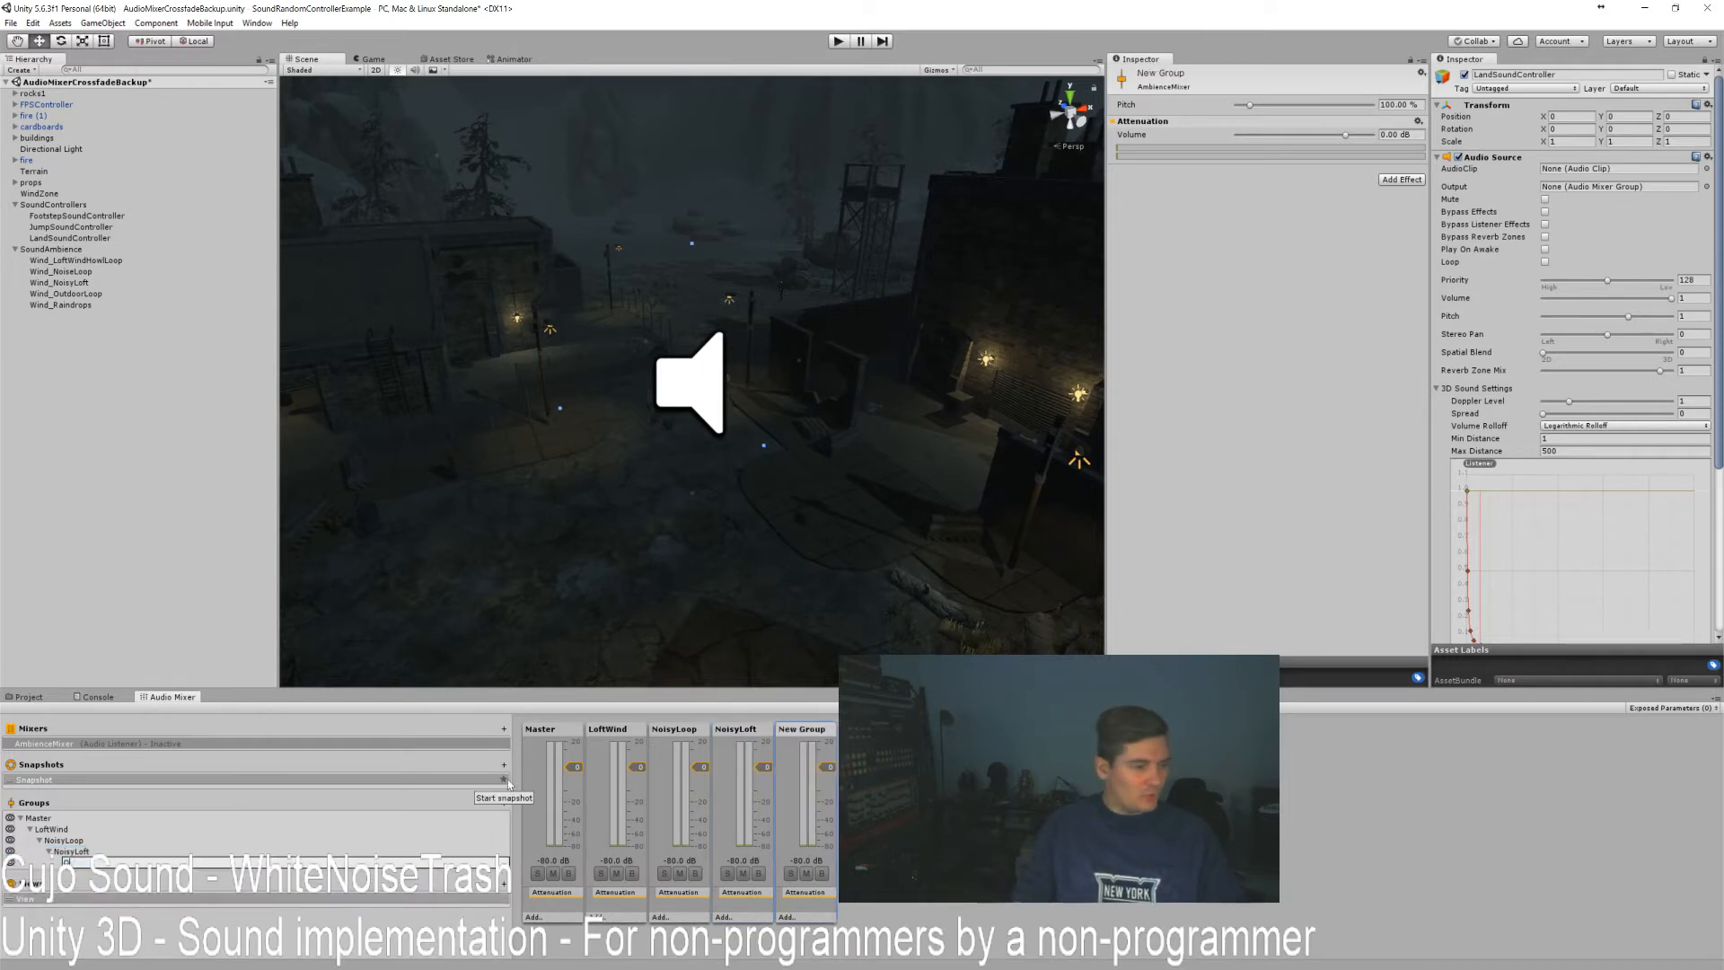
pyautogui.write('OutdoorLoop')
pyautogui.press('Return')
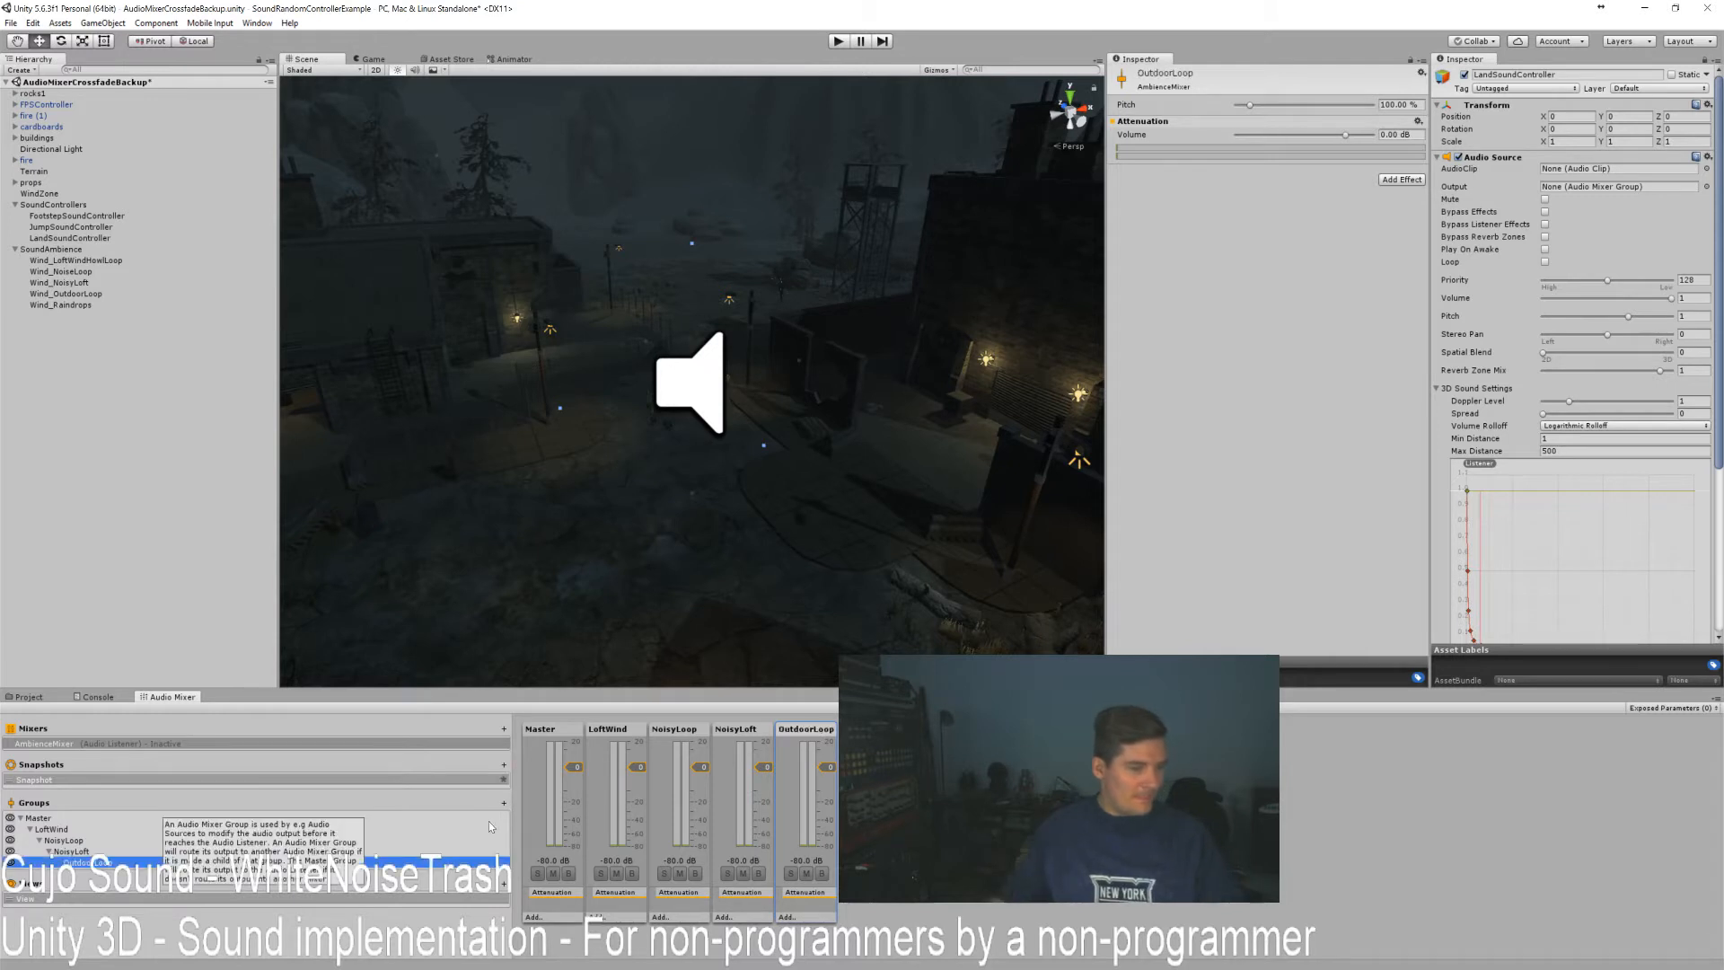
pyautogui.click(504, 804)
pyautogui.write('Raindrops')
pyautogui.press('Return')
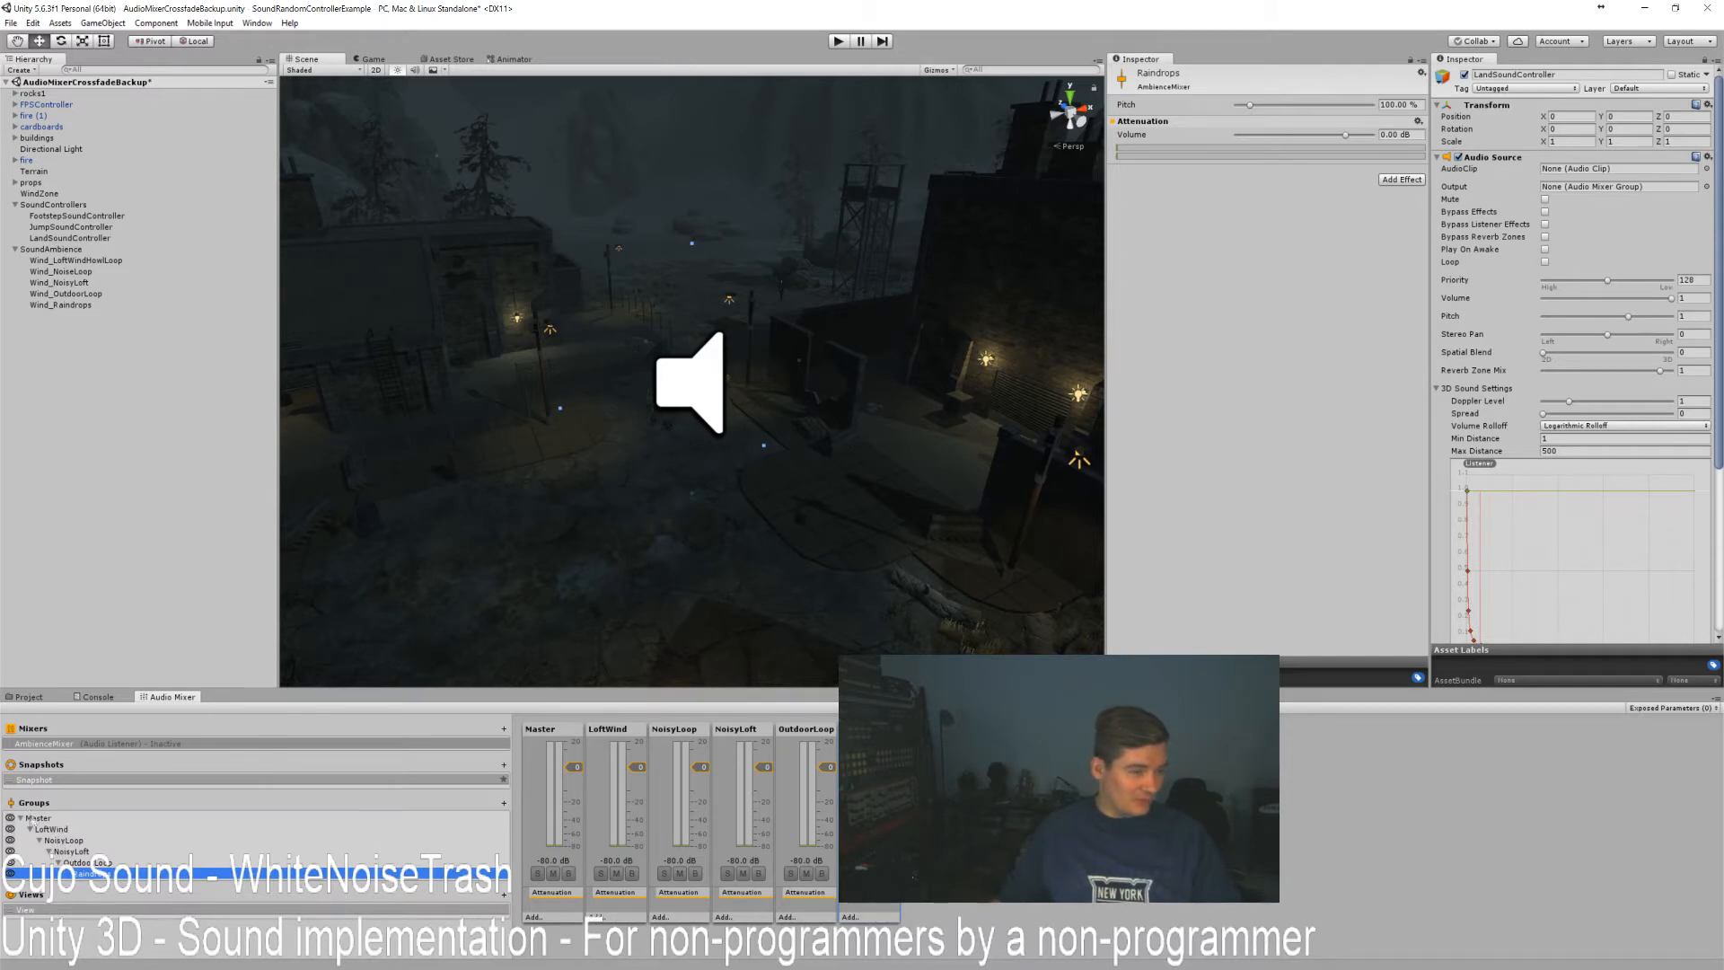
# Un-nest the mixer groups so that Raindrops, OutdoorLoop, NoisyLoft, NoisyLoop and LoftWind all sit directly under Master, and enlarge the mixer area.
pyautogui.click(38, 819)
pyautogui.click(56, 849)
pyautogui.click(52, 829)
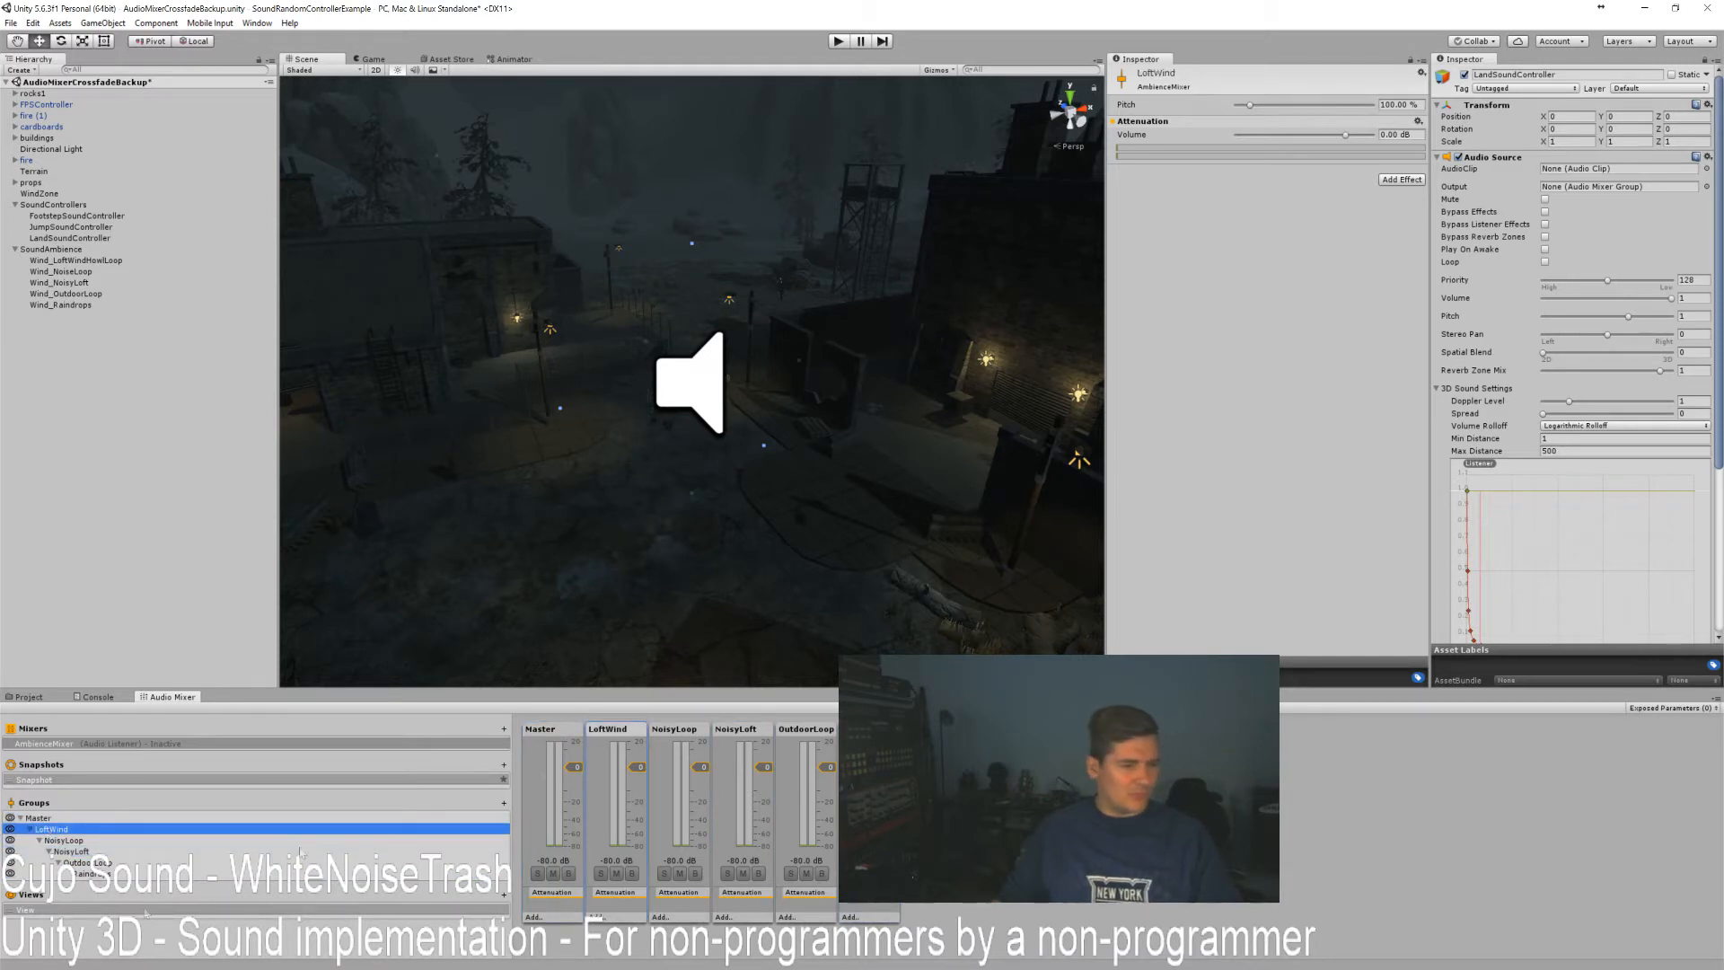
pyautogui.moveTo(54, 845); pyautogui.dragTo(36, 820)
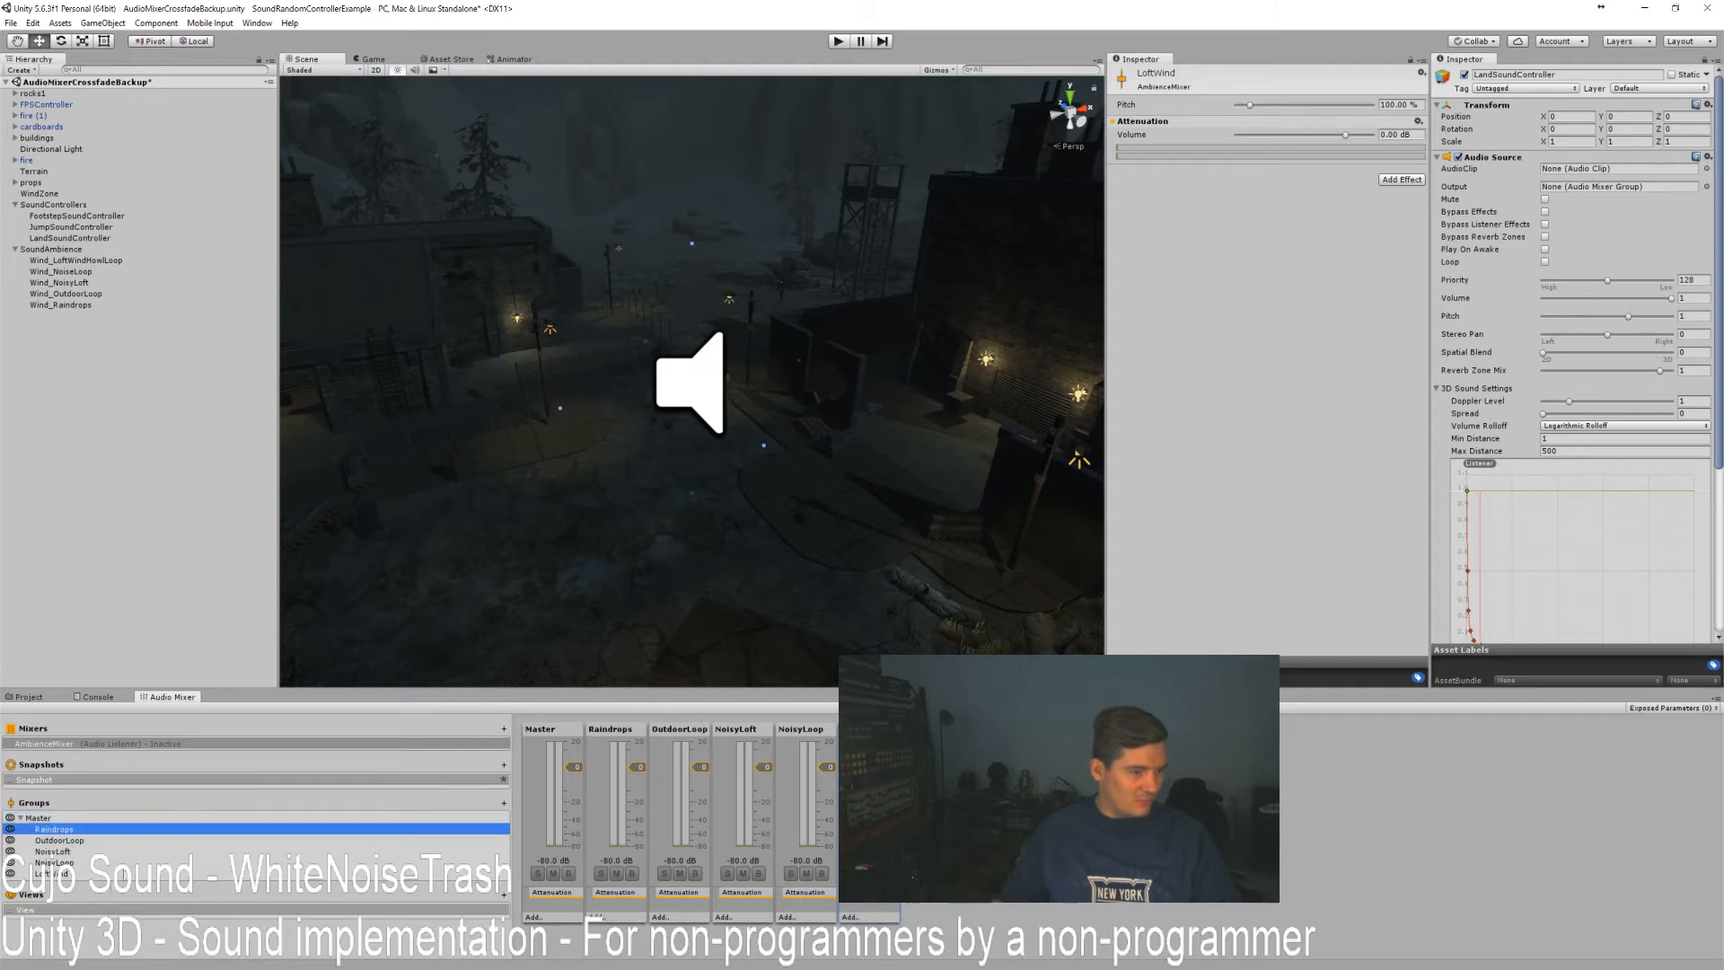
pyautogui.moveTo(231, 687)
pyautogui.mouseDown()
pyautogui.moveTo(231, 639)
pyautogui.moveTo(229, 657)
pyautogui.mouseUp()
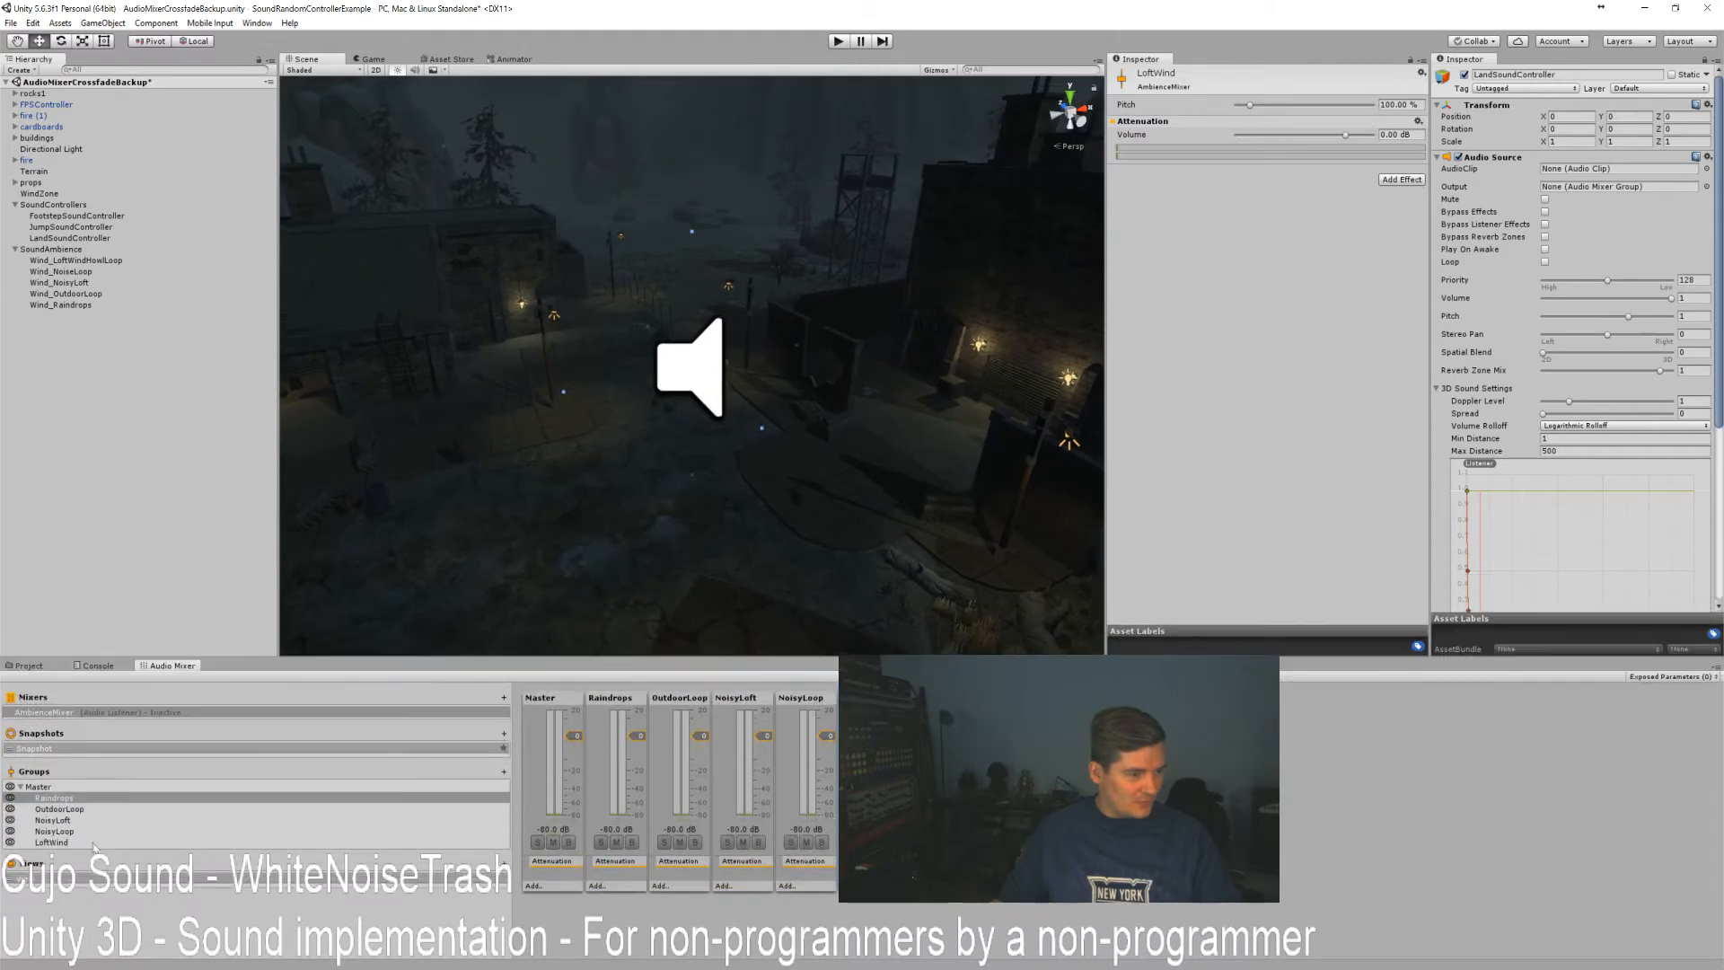
pyautogui.click(64, 823)
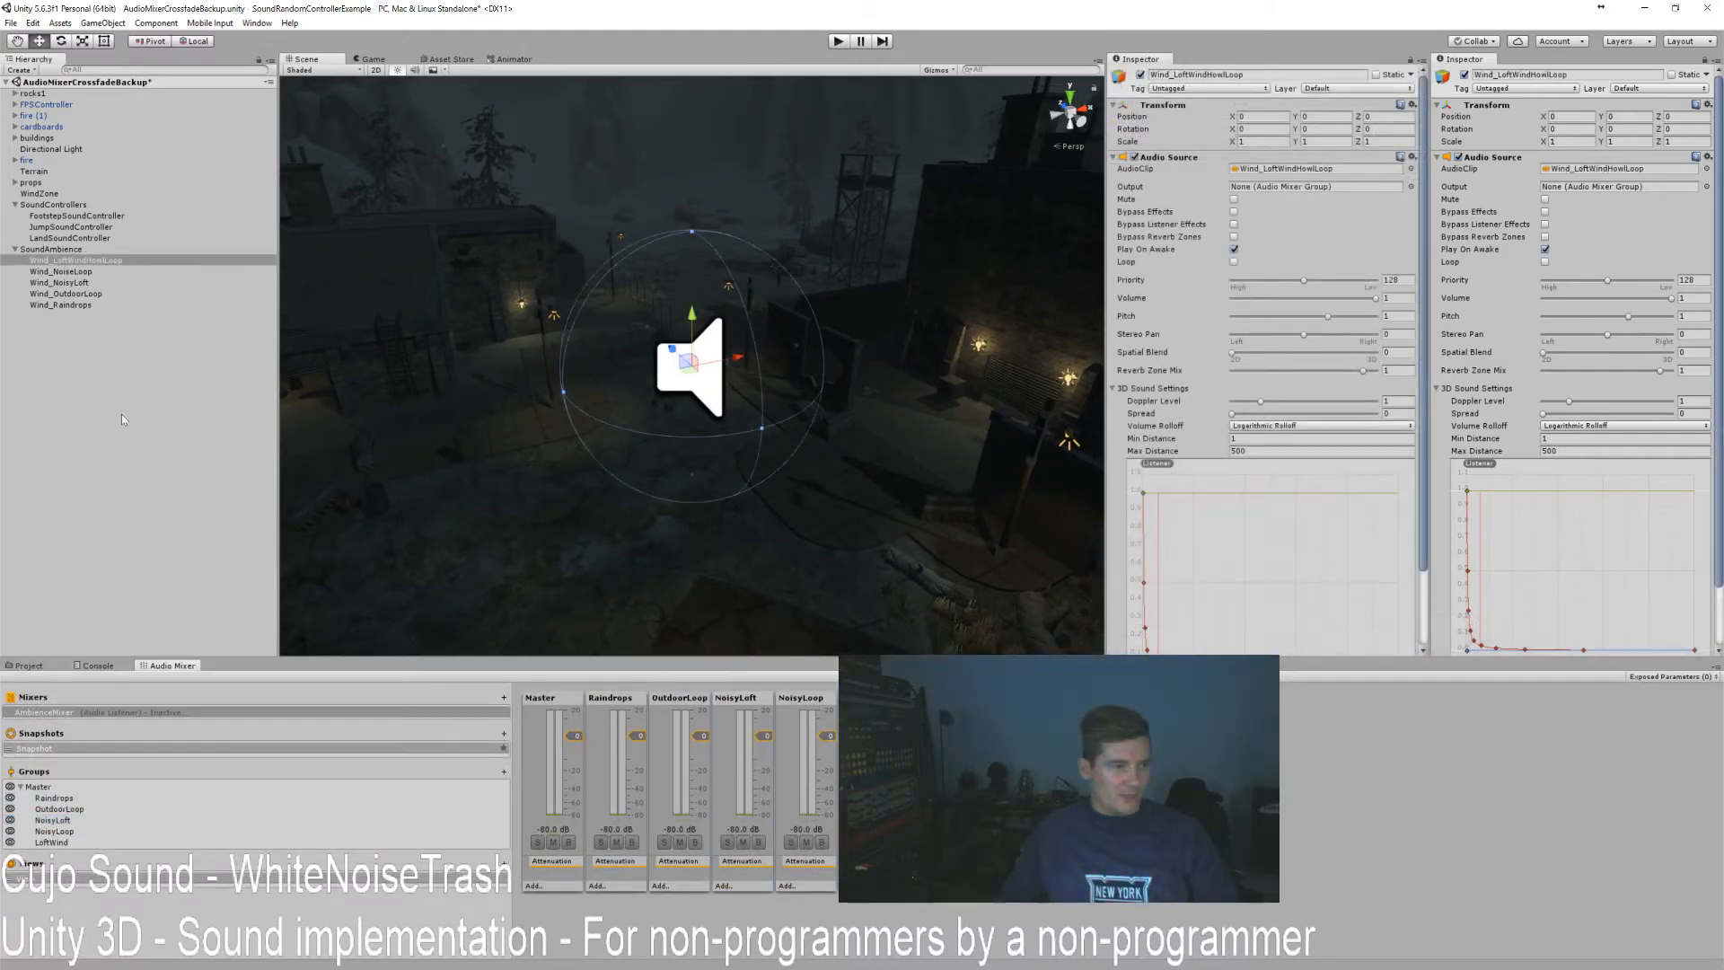
# Route the Audio Source output of Wind_LoftWindHowlLoop to the LoftWind group of AmbienceMixer.
pyautogui.click(121, 413)
pyautogui.click(102, 261)
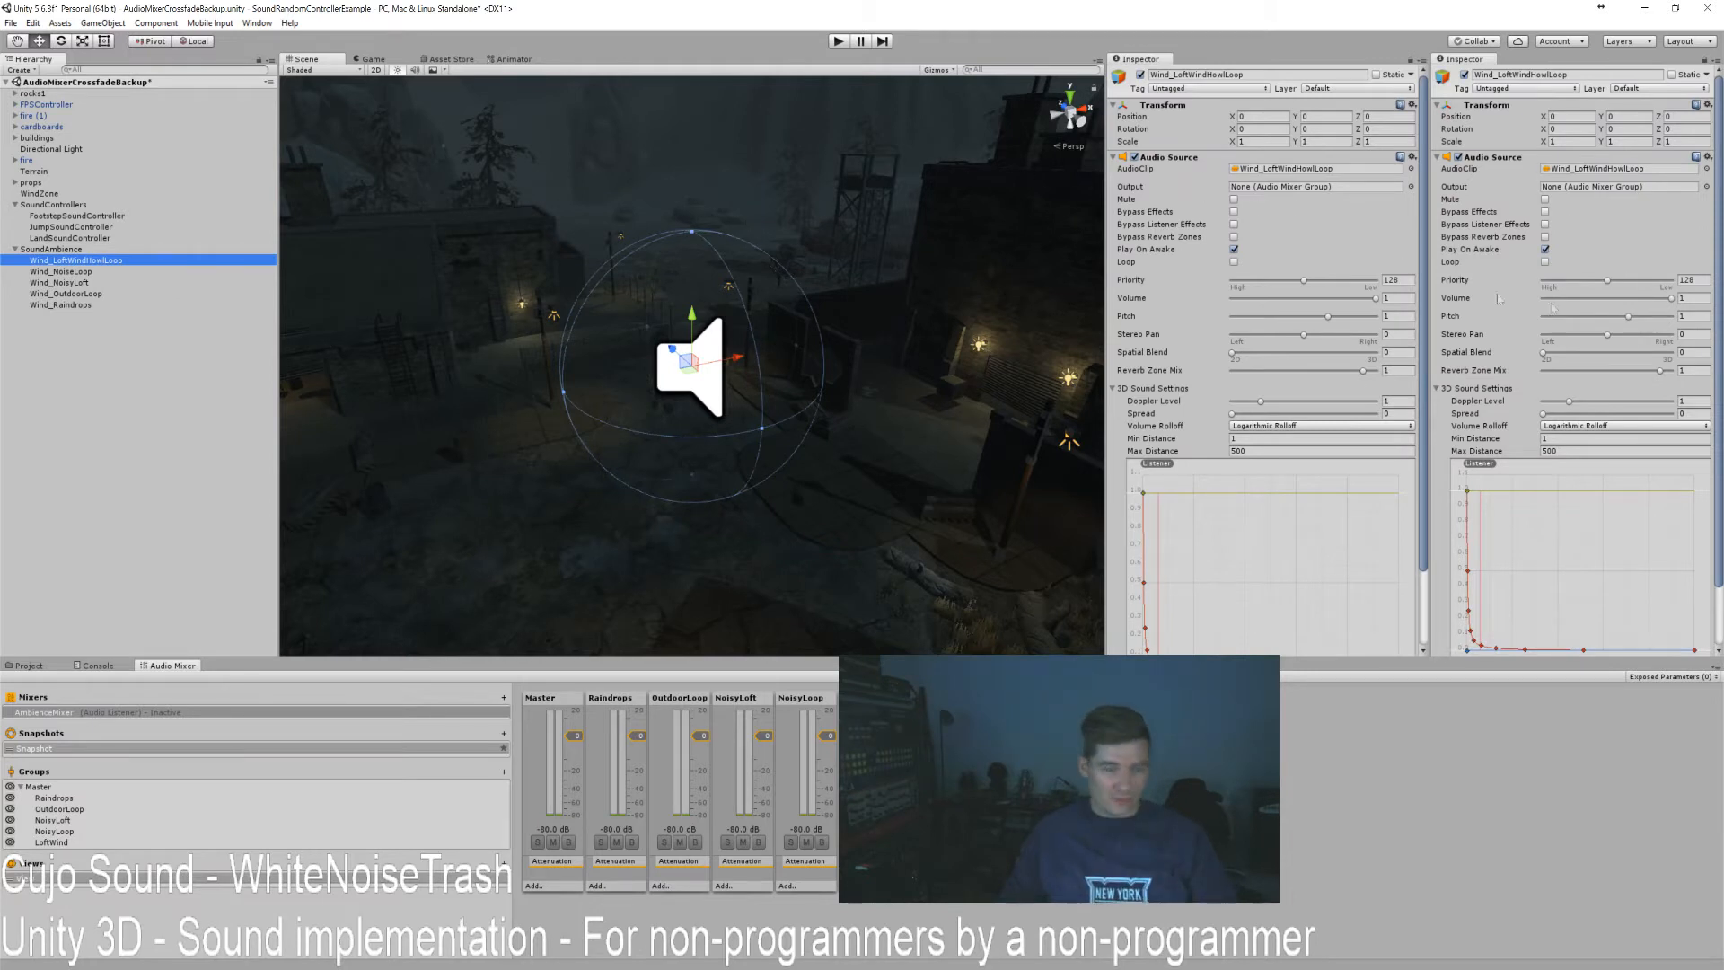
pyautogui.click(1708, 187)
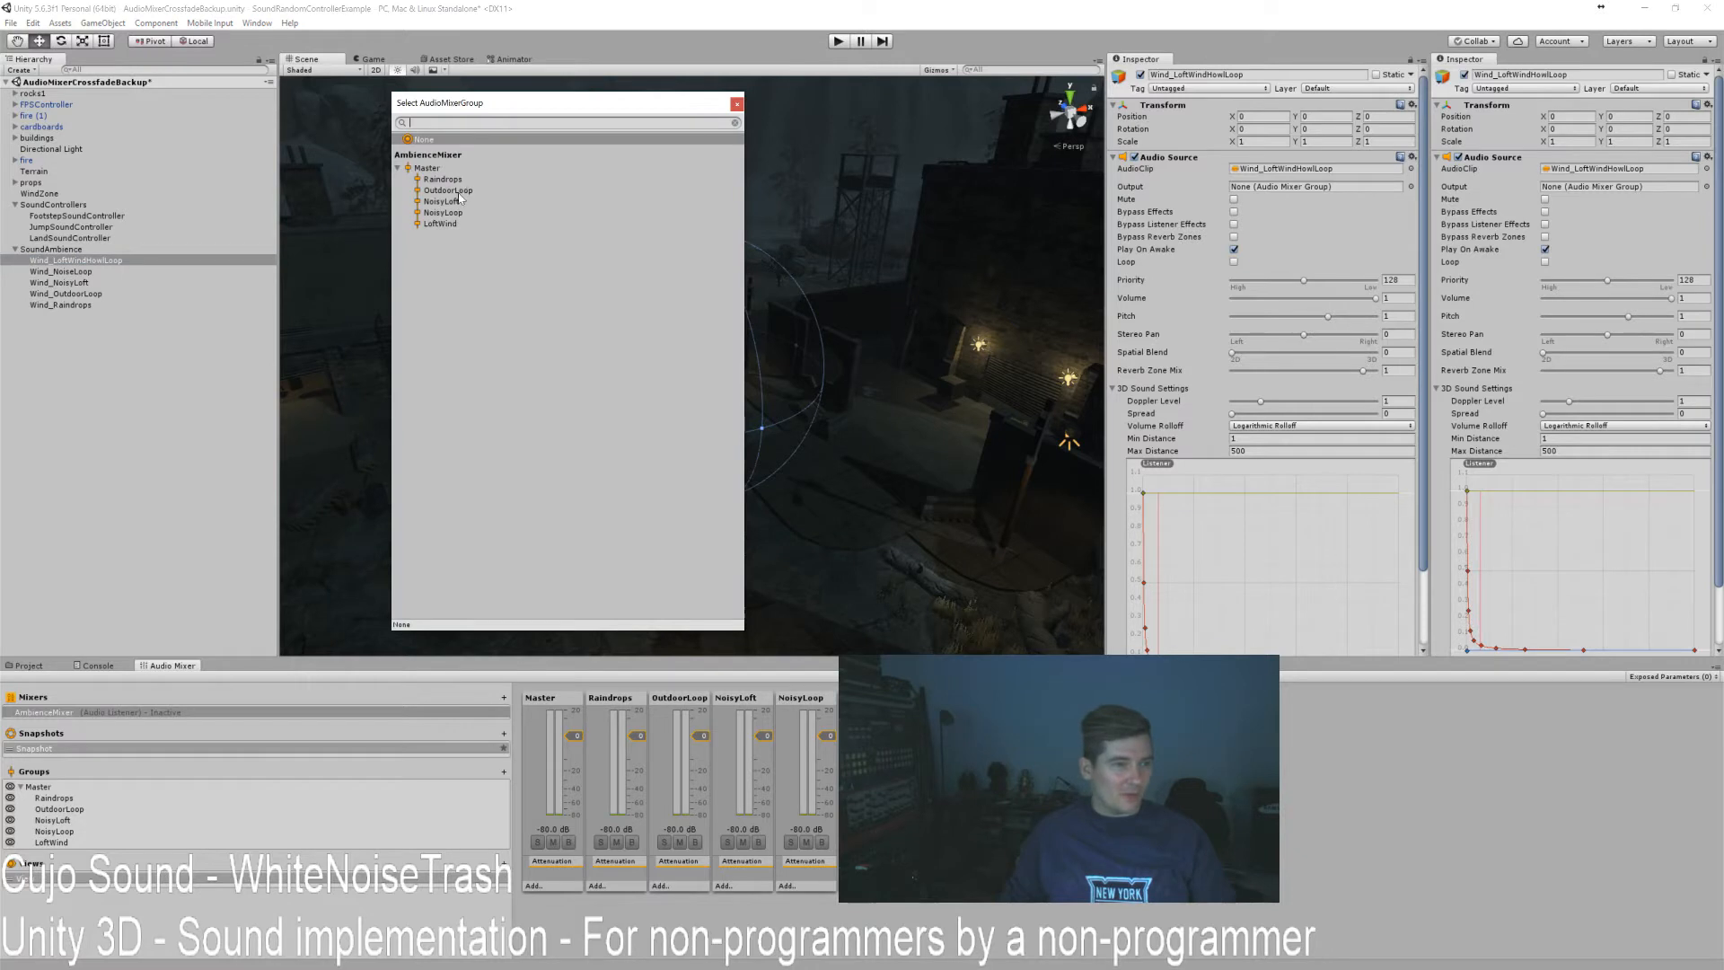
pyautogui.doubleClick(446, 225)
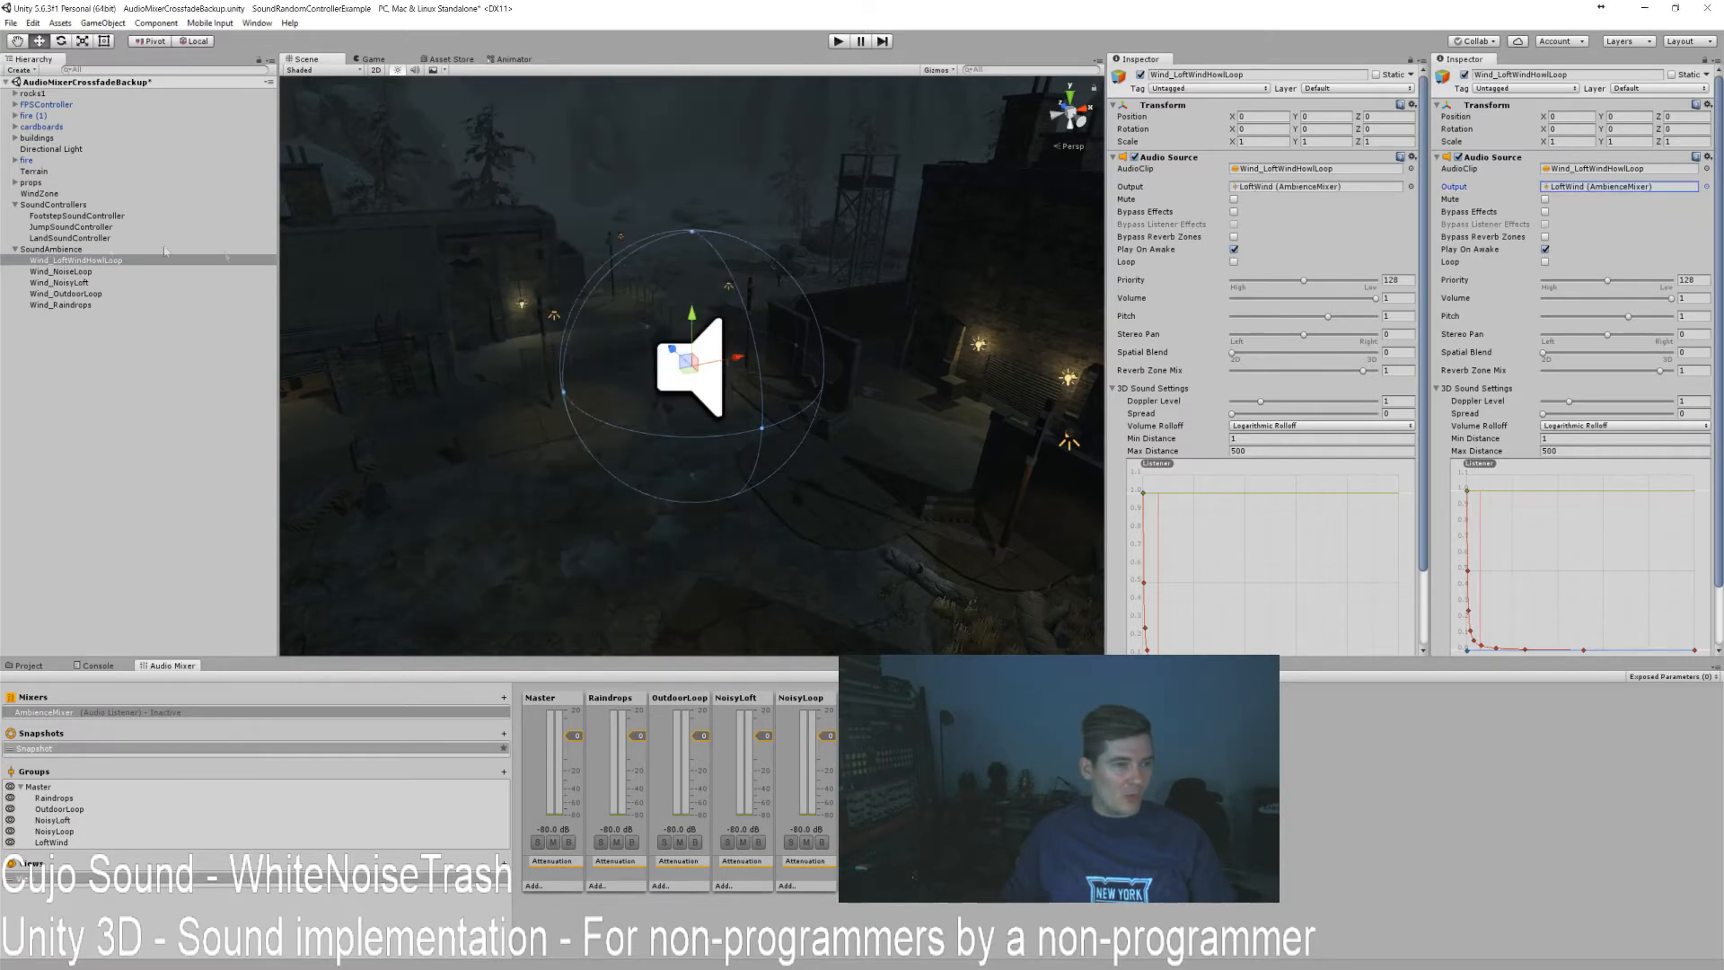
# Route the Audio Source output of Wind_NoiseLoop to the NoisyLoft group of AmbienceMixer.
pyautogui.click(60, 282)
pyautogui.click(60, 271)
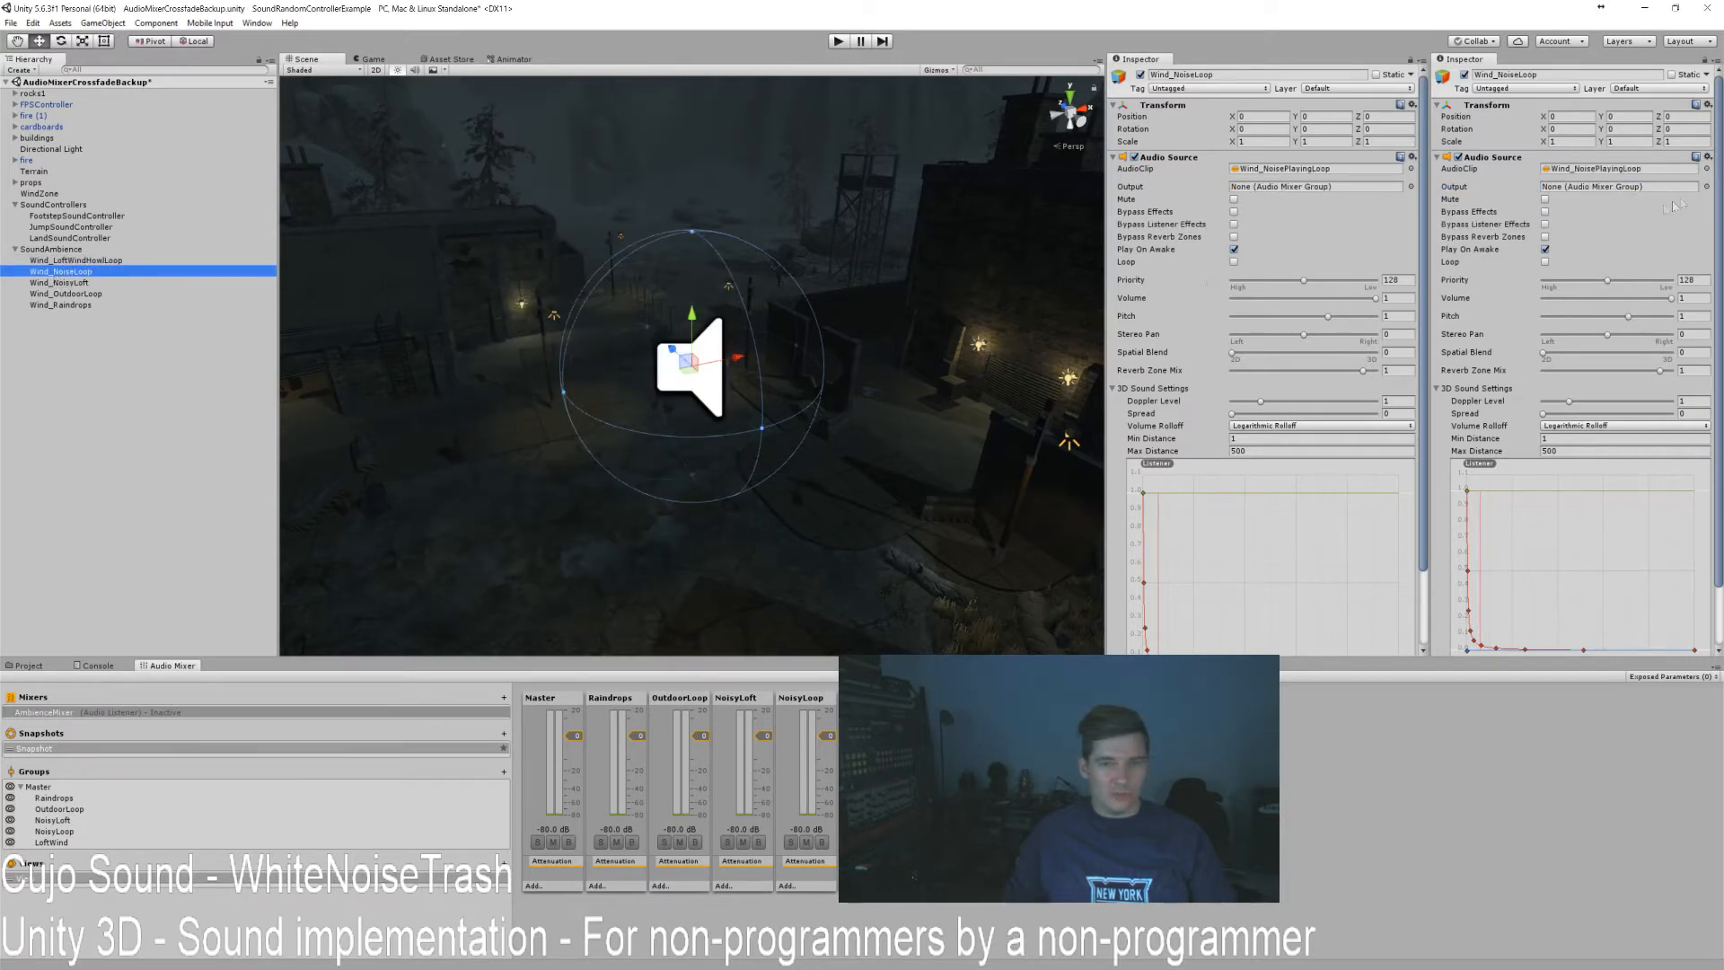
pyautogui.click(1707, 187)
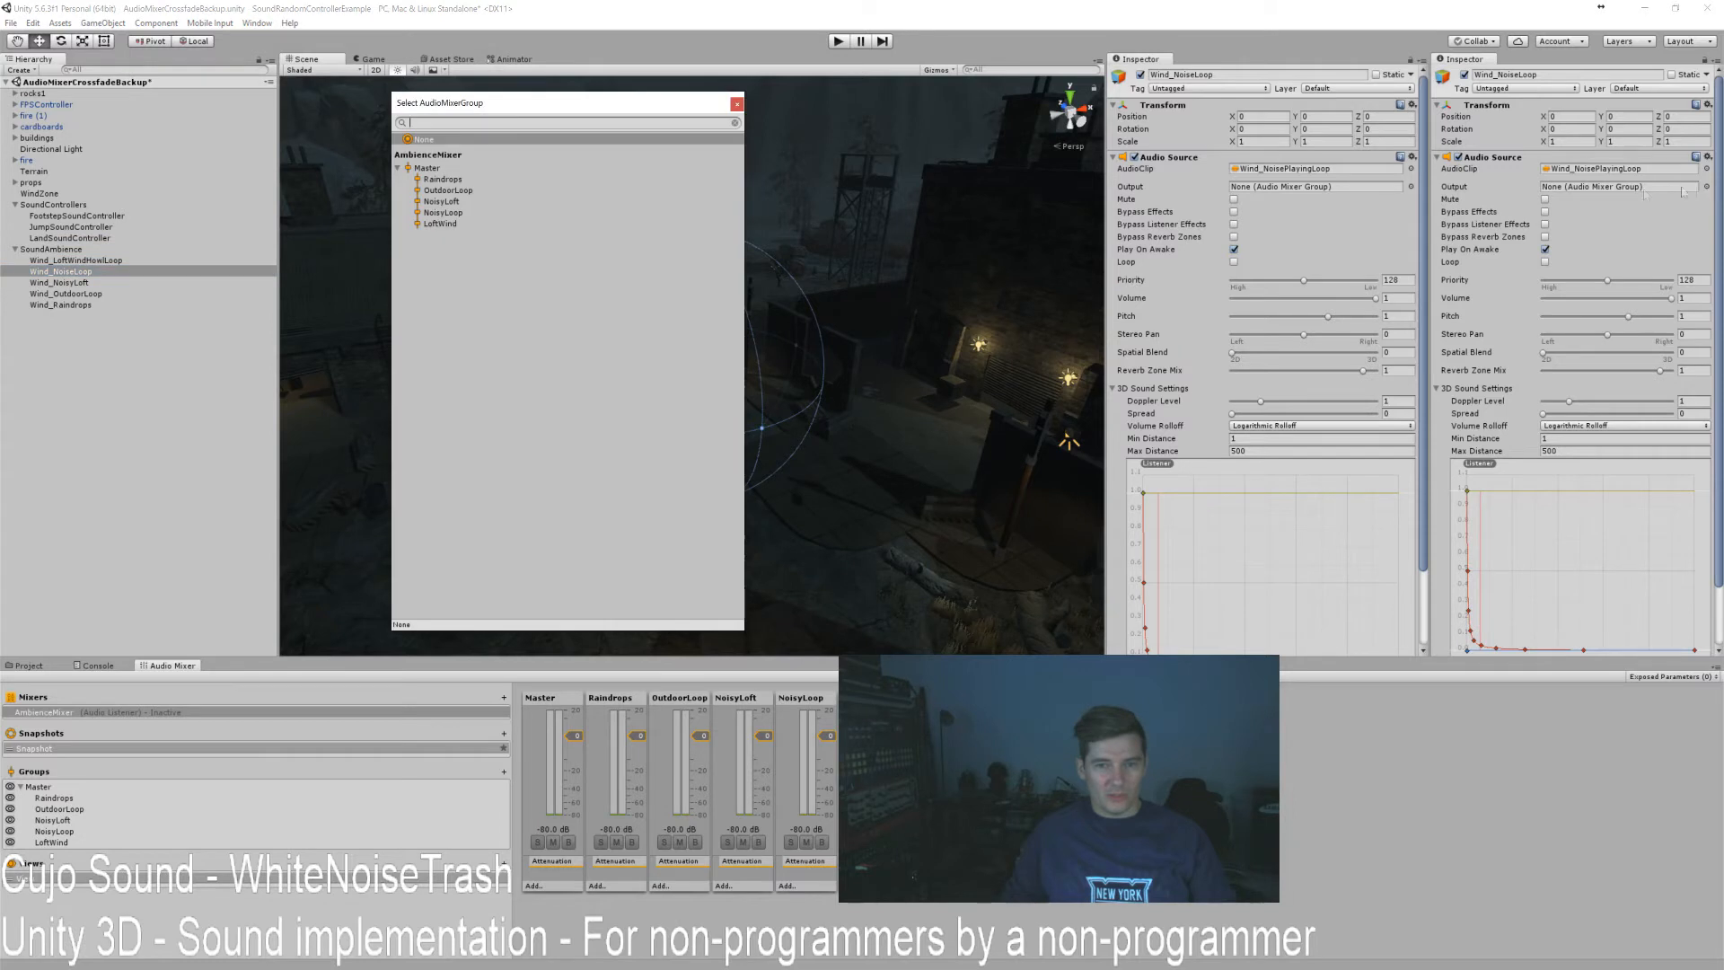
pyautogui.doubleClick(449, 205)
# Route Wind_NoisyLoft's output to the NoisyLoft group and Wind_NoiseLoop's output to the NoisyLoop group of AmbienceMixer.
pyautogui.click(73, 284)
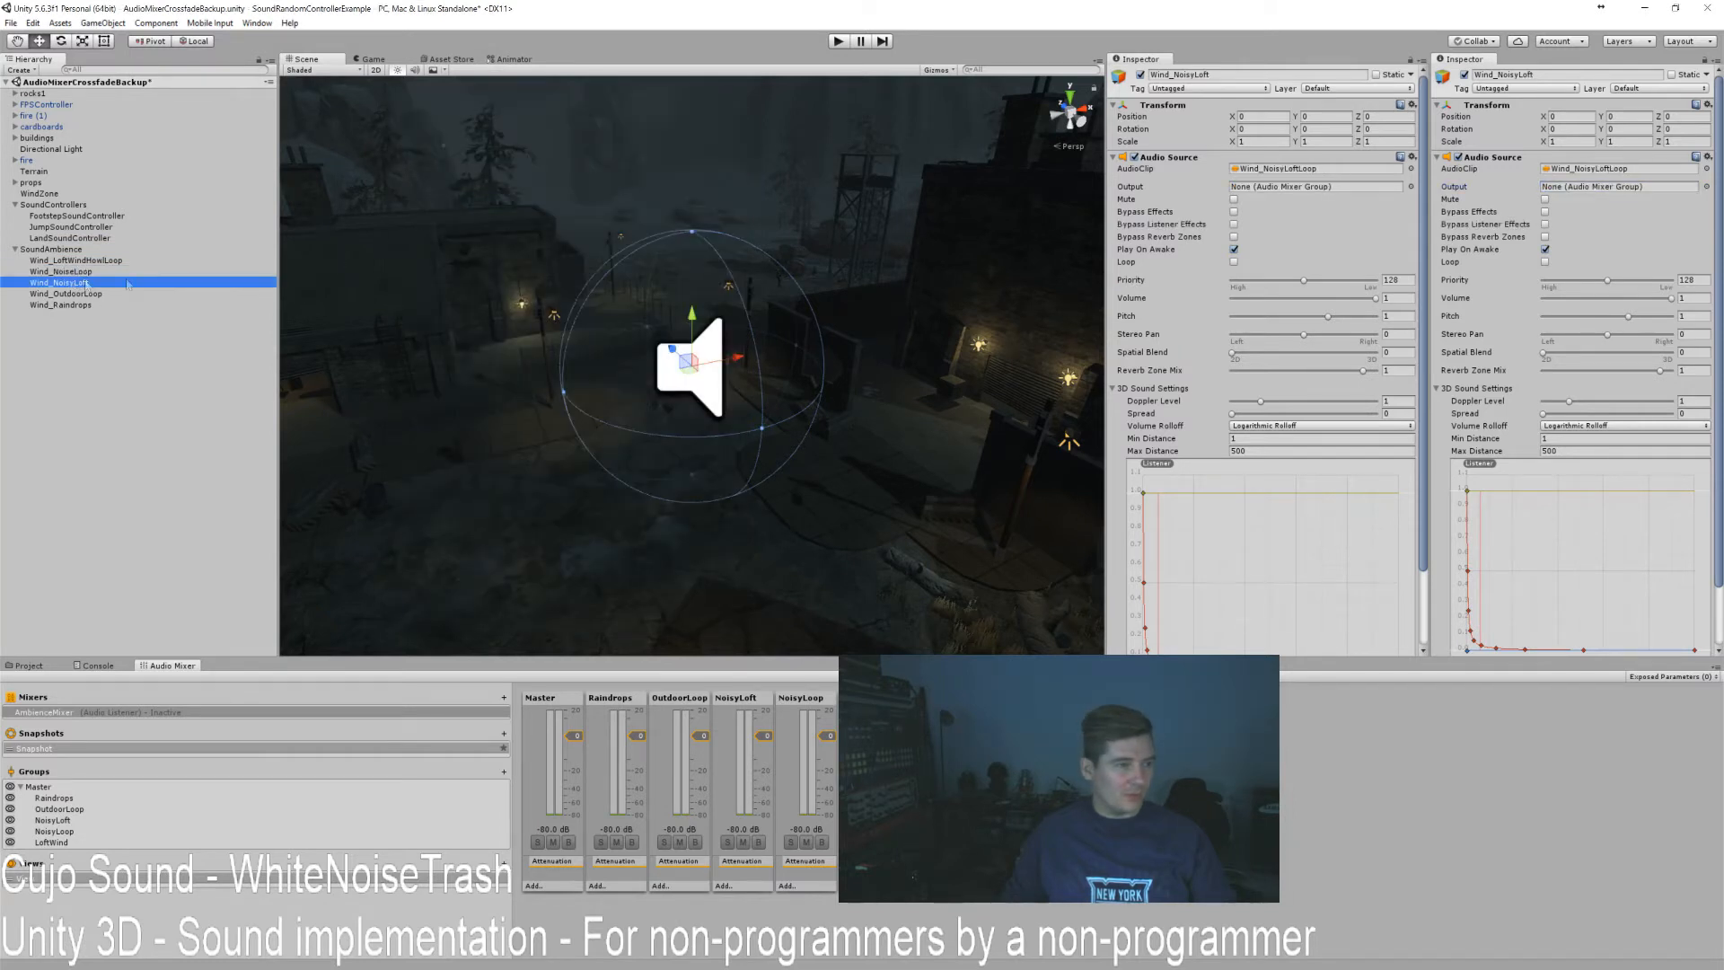
pyautogui.click(1707, 186)
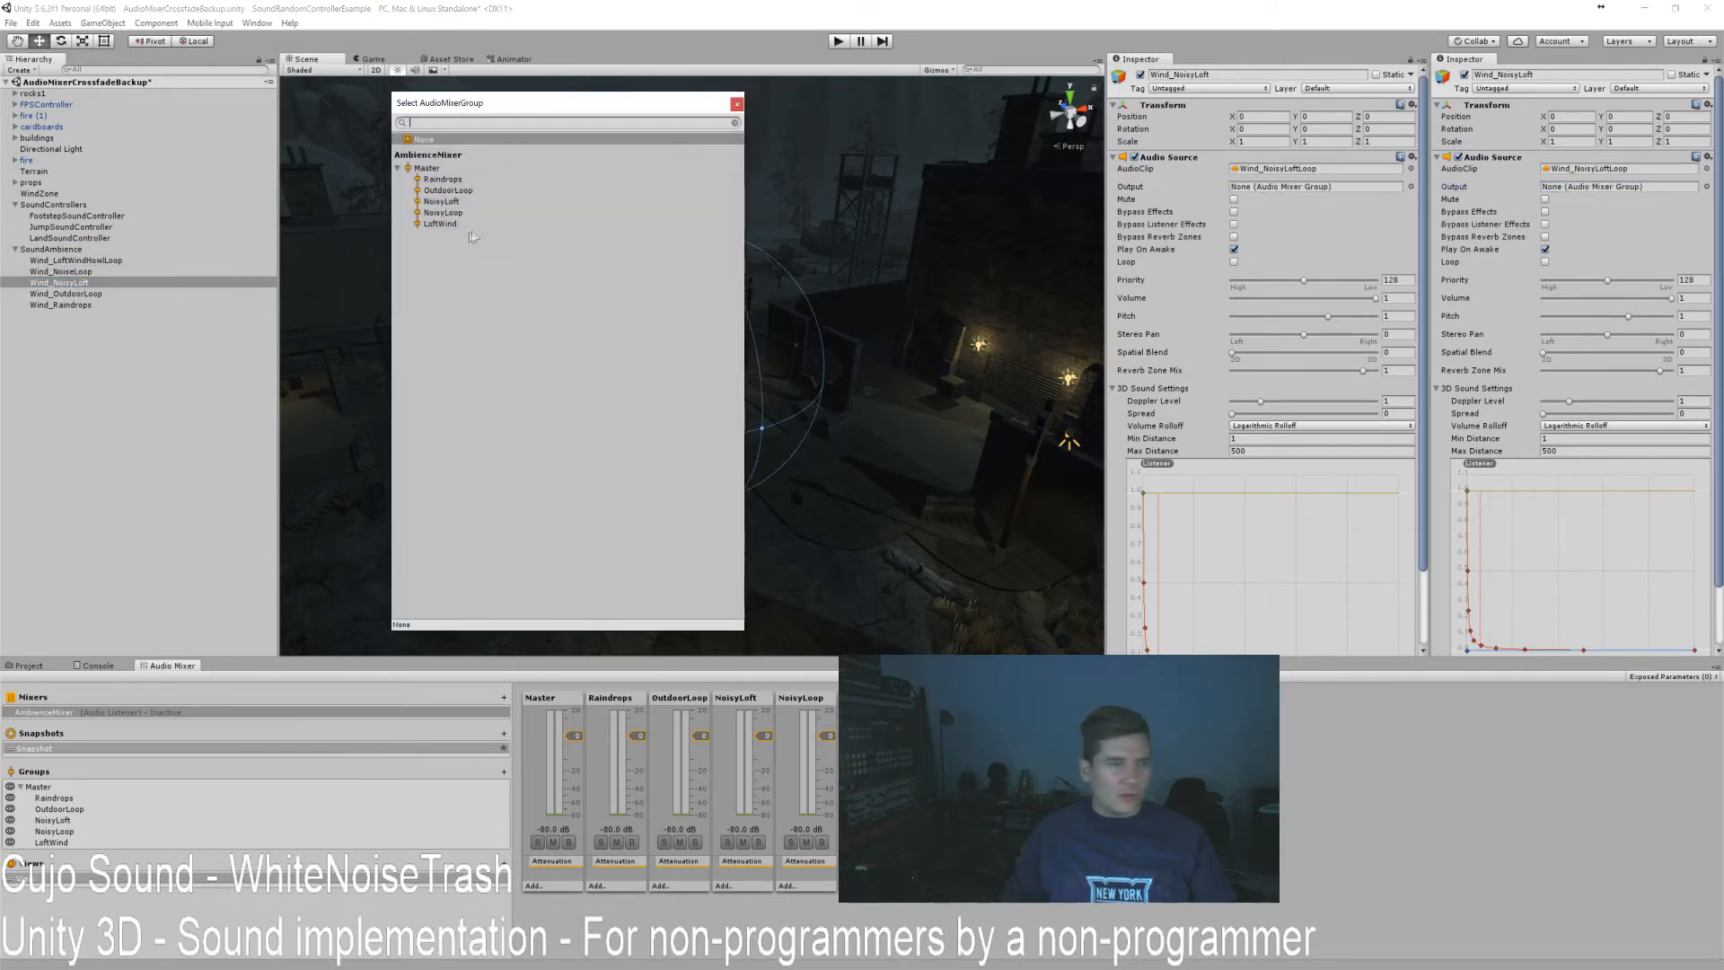
pyautogui.doubleClick(444, 202)
pyautogui.click(80, 272)
pyautogui.click(1707, 186)
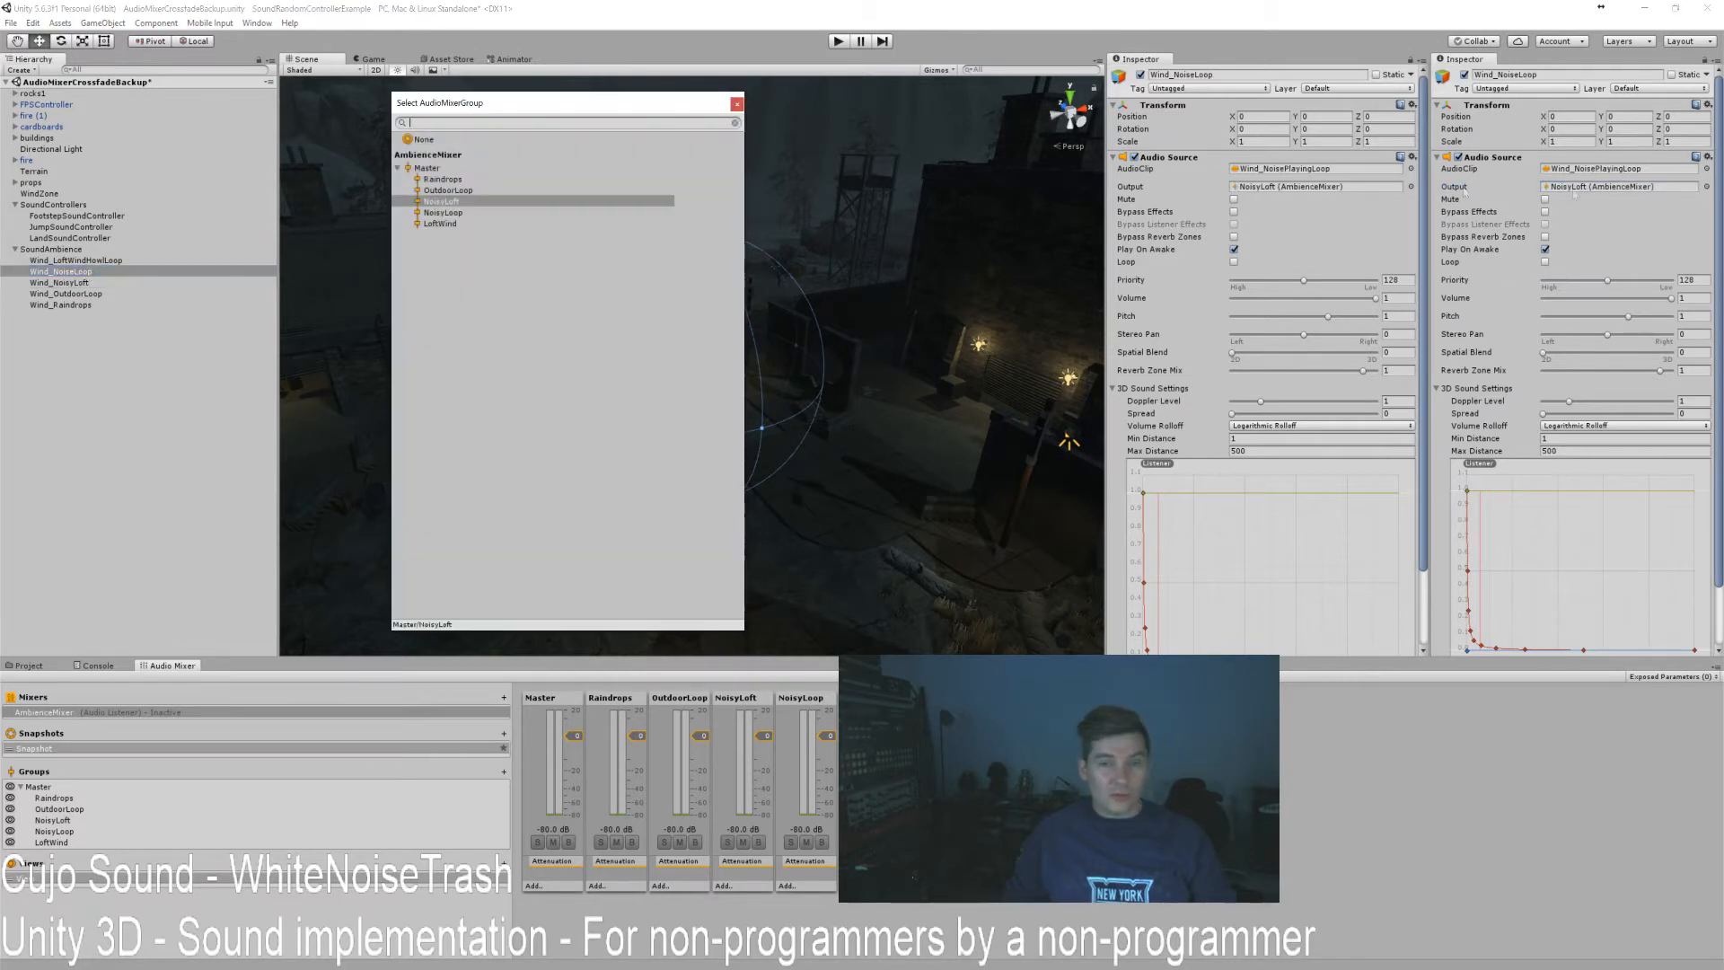
pyautogui.doubleClick(455, 213)
# Route Wind_OutdoorLoop's output to the OutdoorLoop group and Wind_Raindrops' output to the Raindrops group of AmbienceMixer.
pyautogui.click(54, 295)
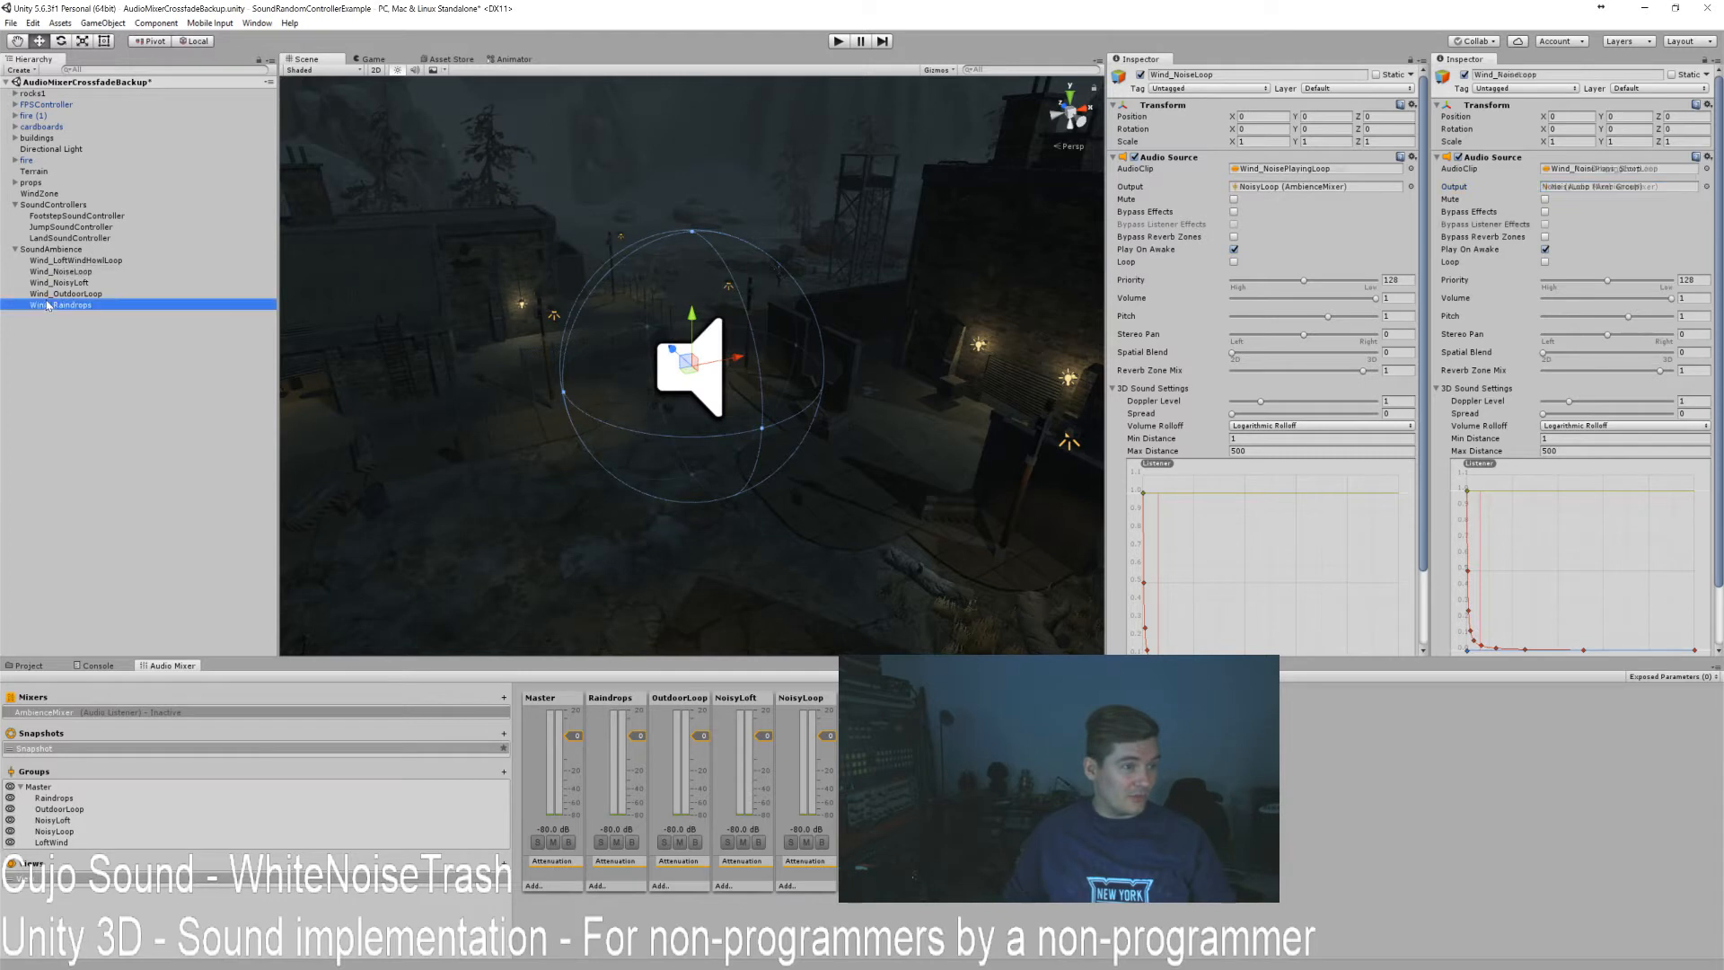
pyautogui.click(1707, 187)
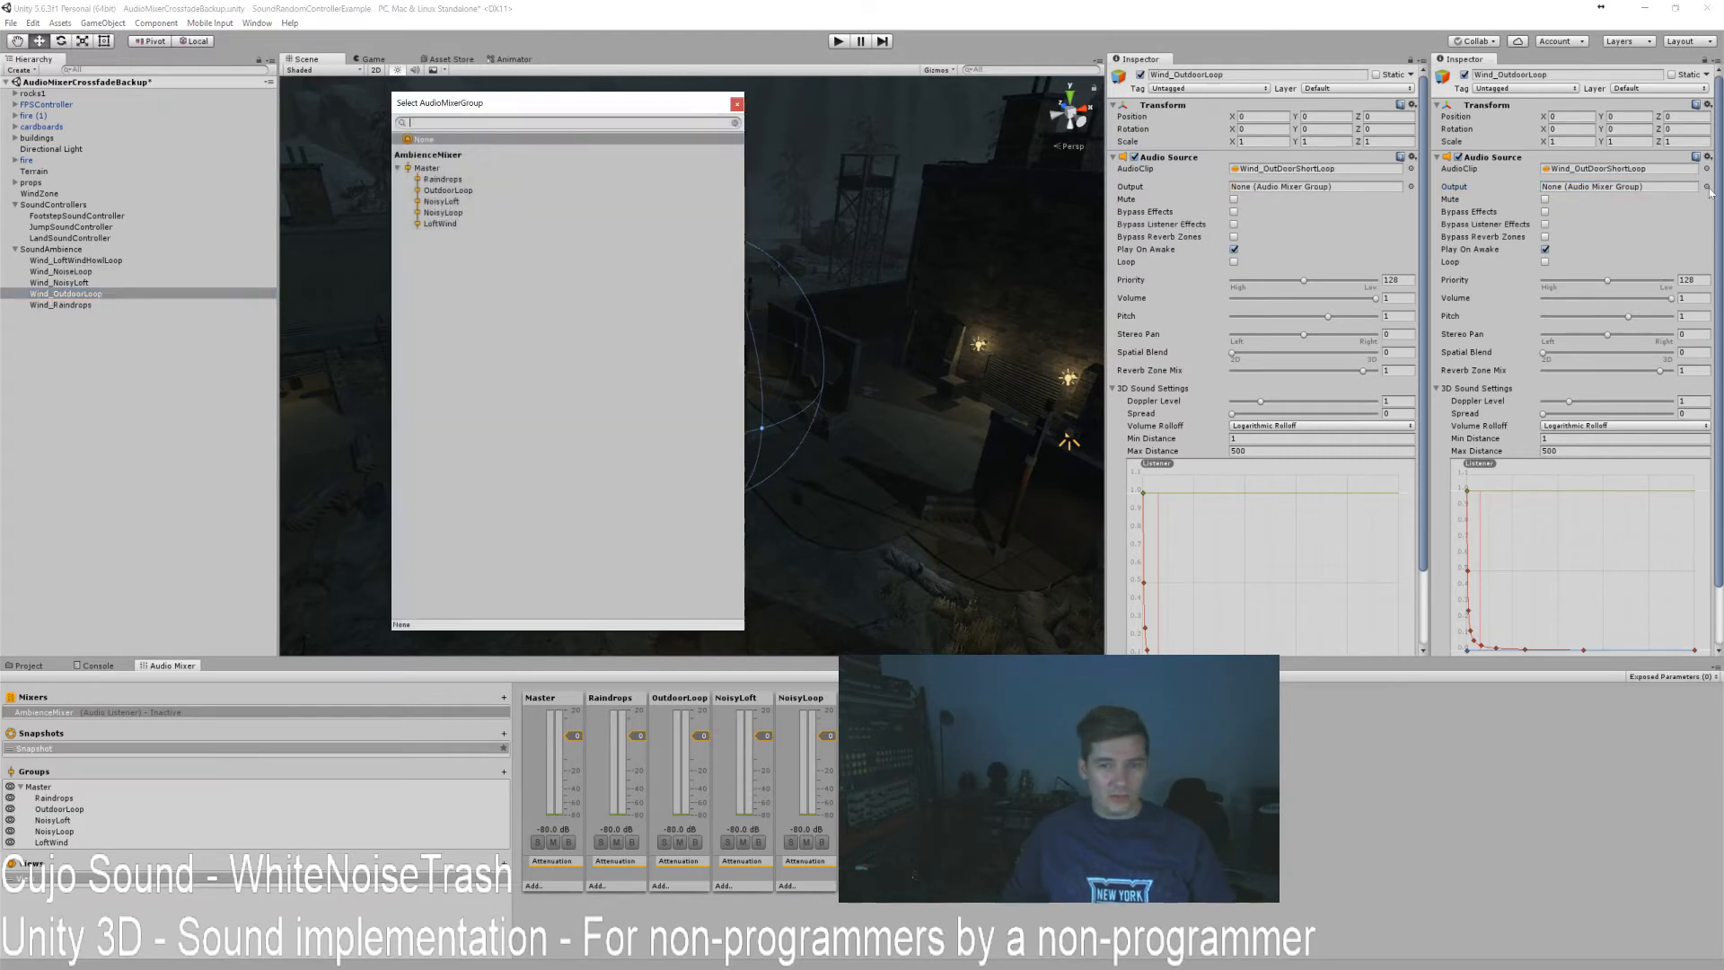
pyautogui.doubleClick(449, 190)
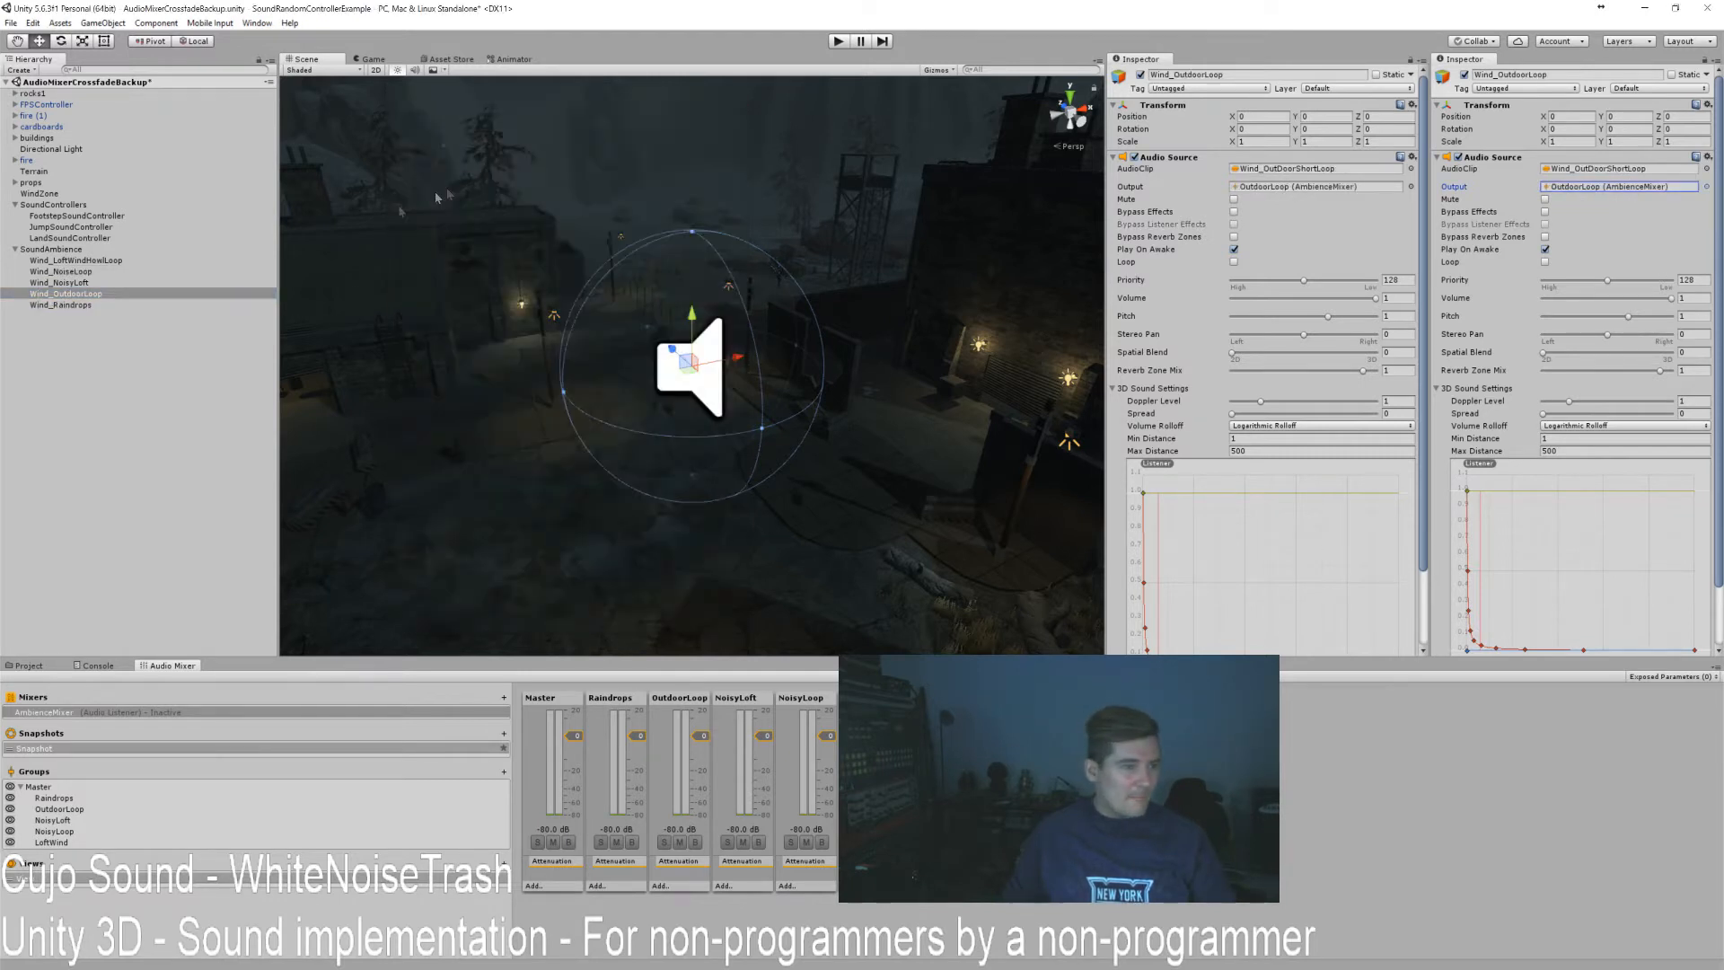
pyautogui.click(63, 305)
pyautogui.click(1708, 187)
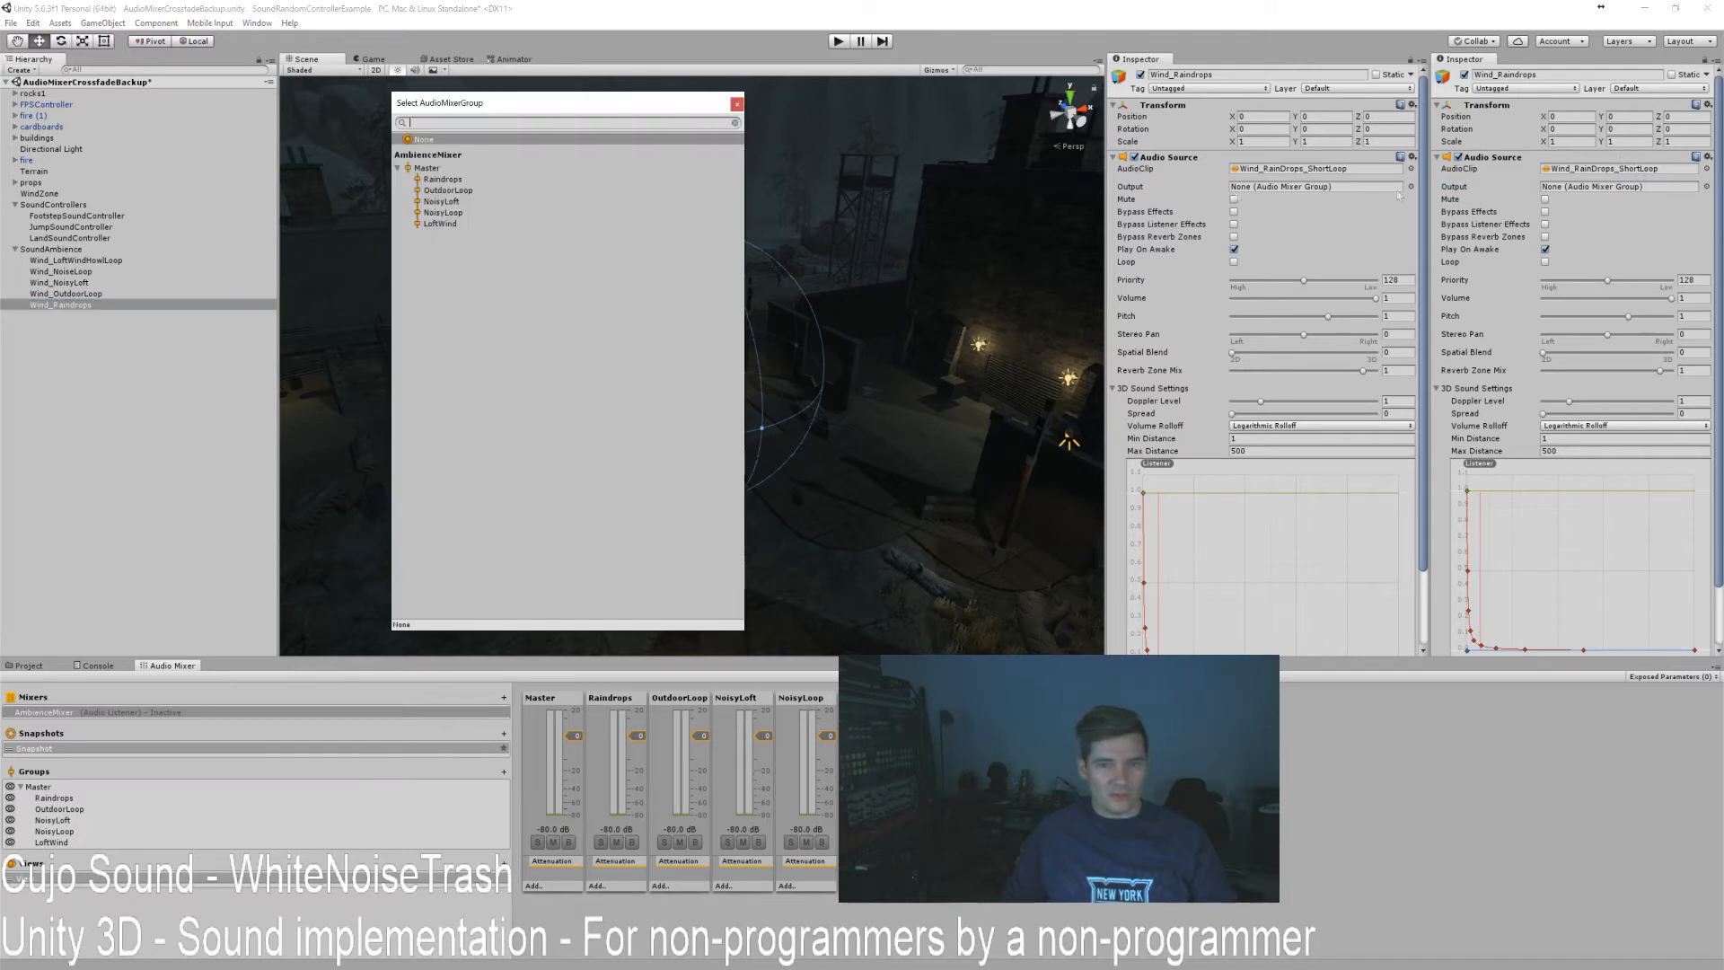
pyautogui.doubleClick(444, 180)
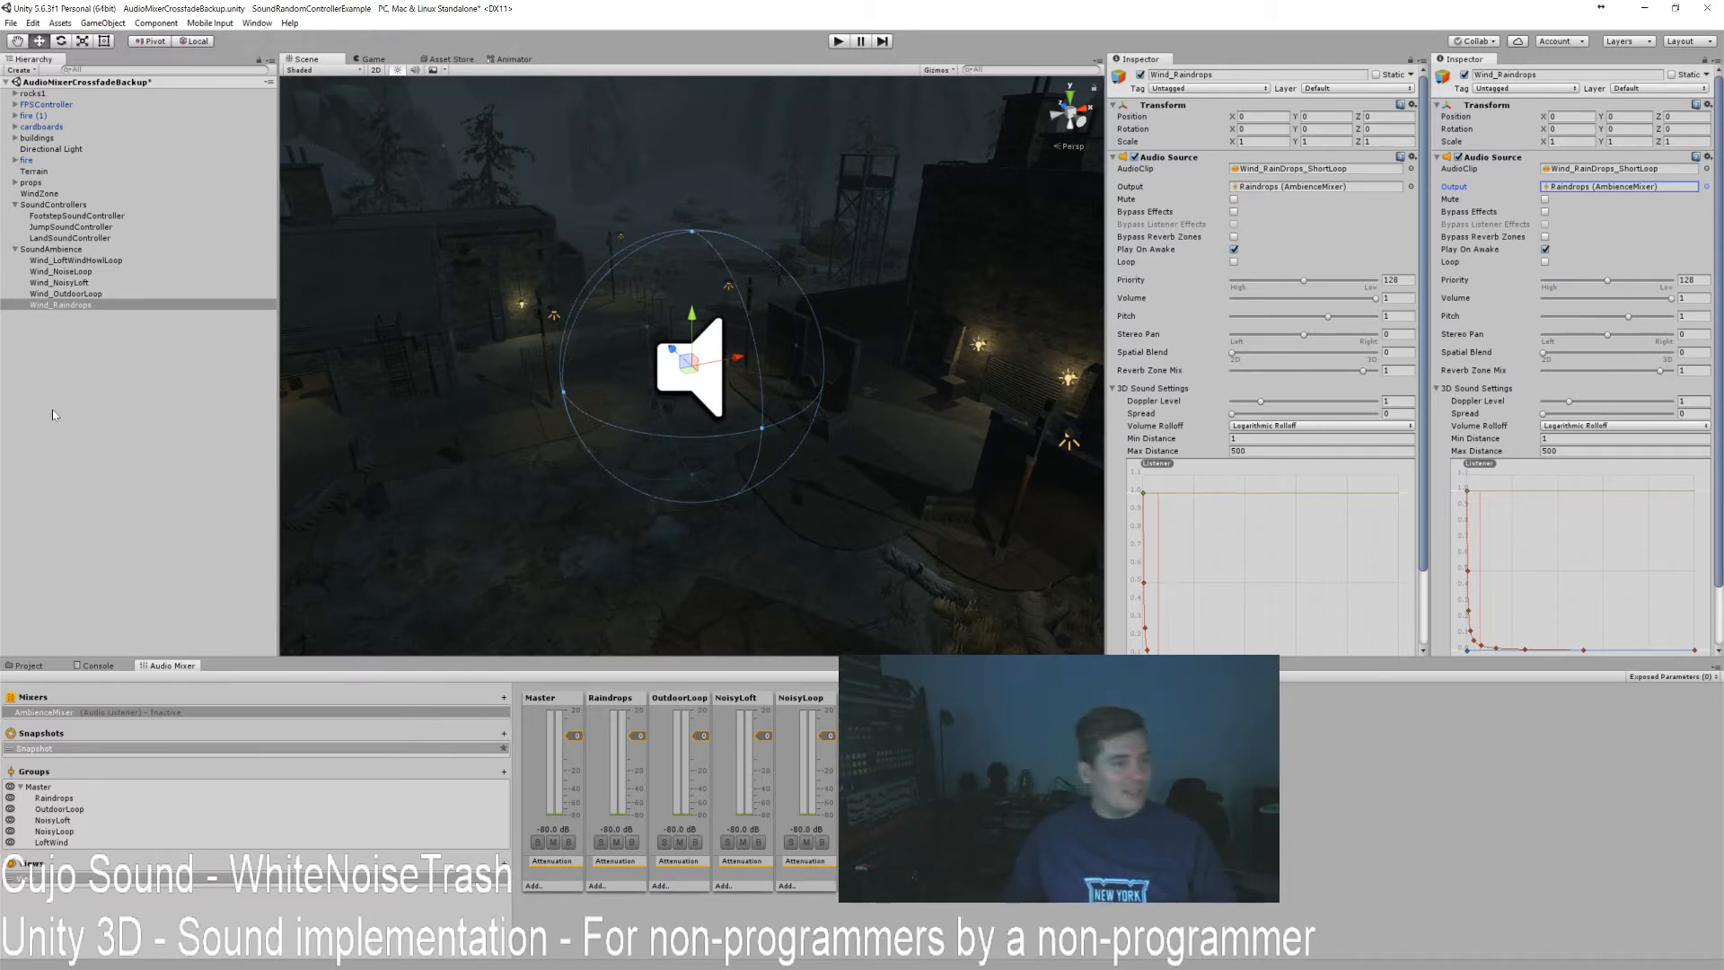
# Deselect everything and play the scene briefly to check the signal in the mixer groups.
pyautogui.click(38, 379)
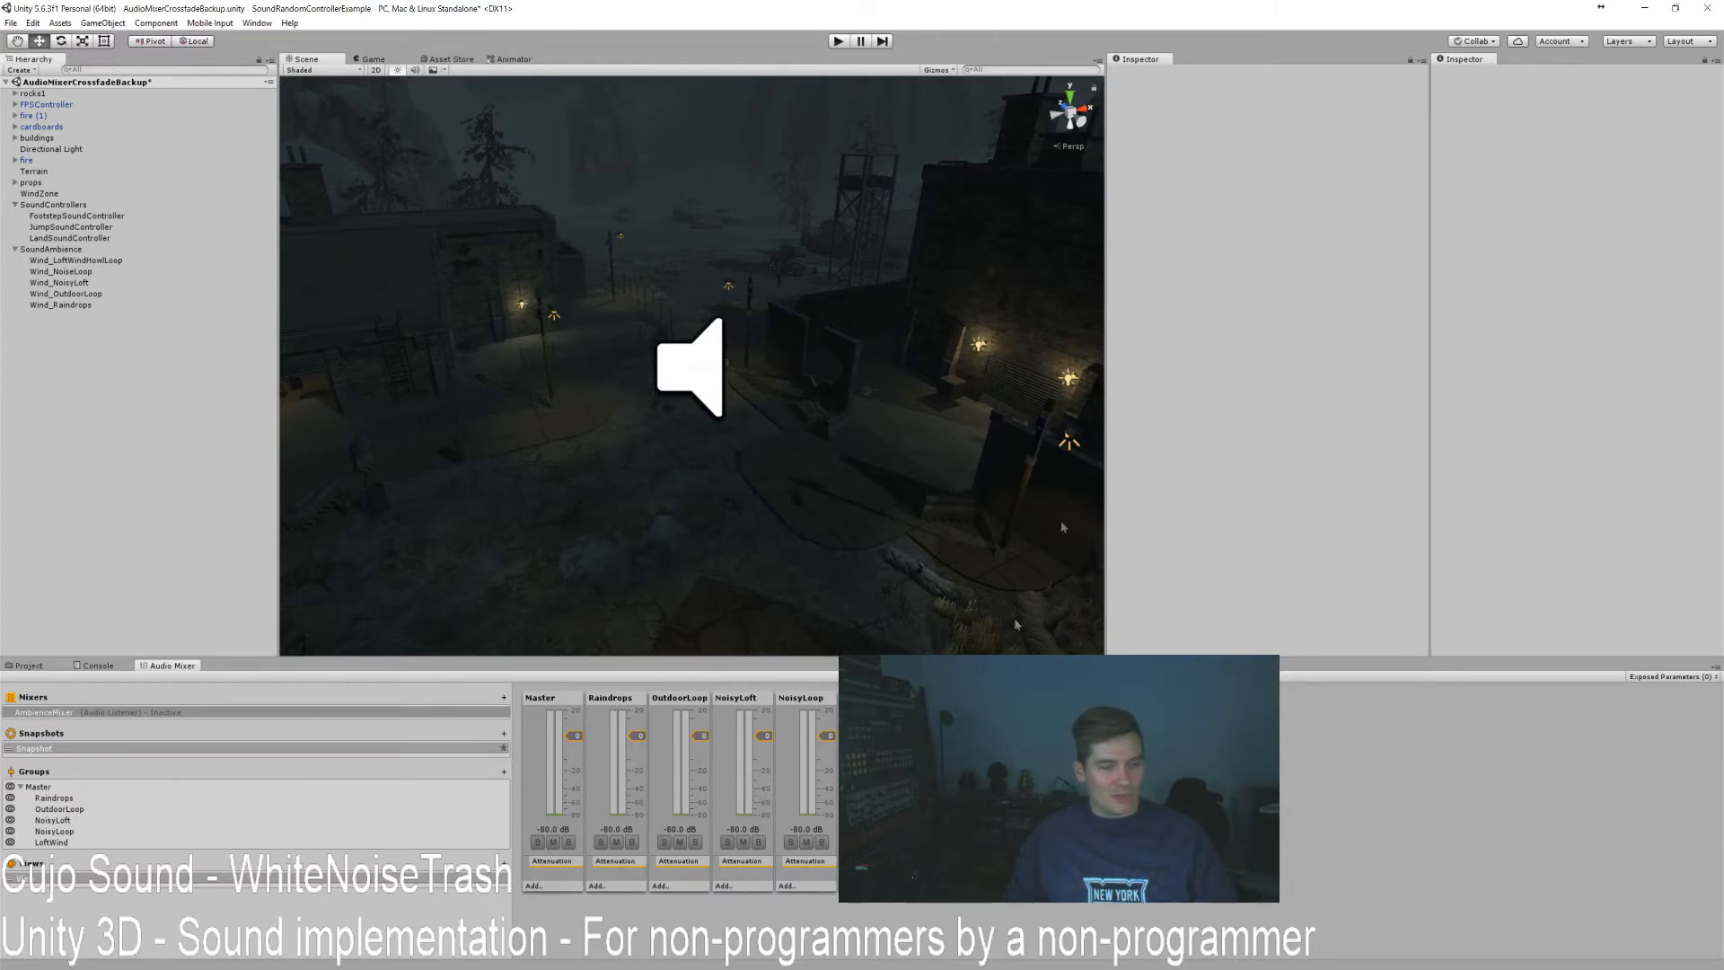
pyautogui.click(837, 42)
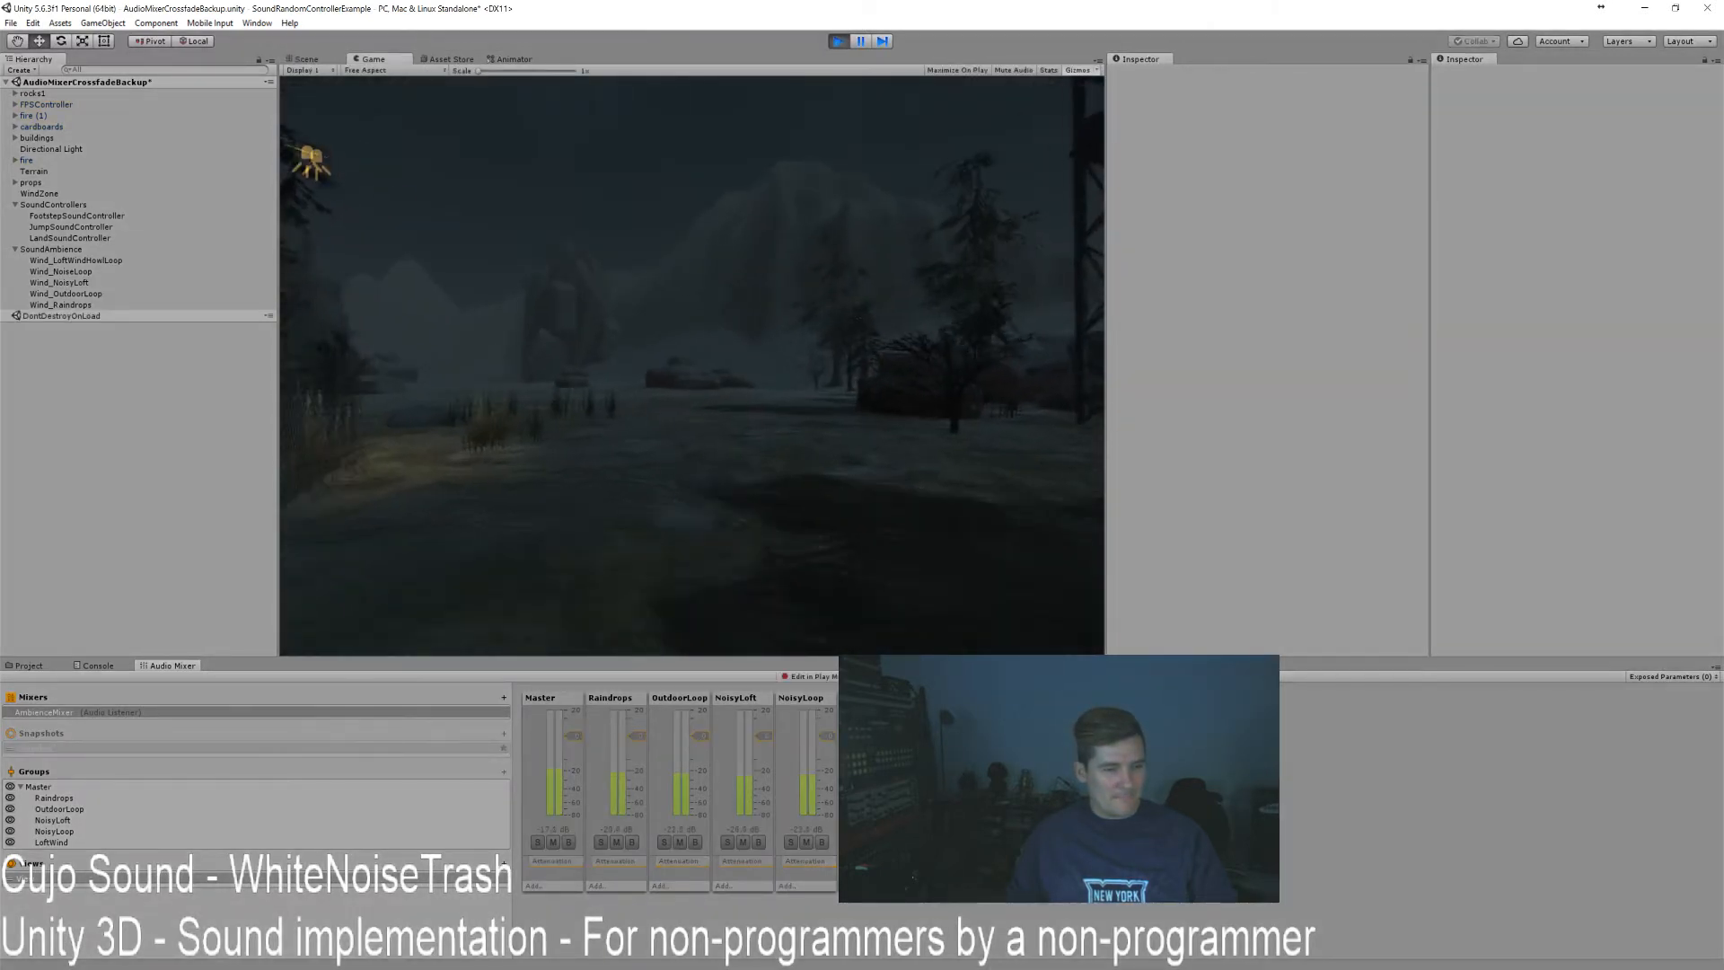
pyautogui.hotkey('ctrl', 'p')
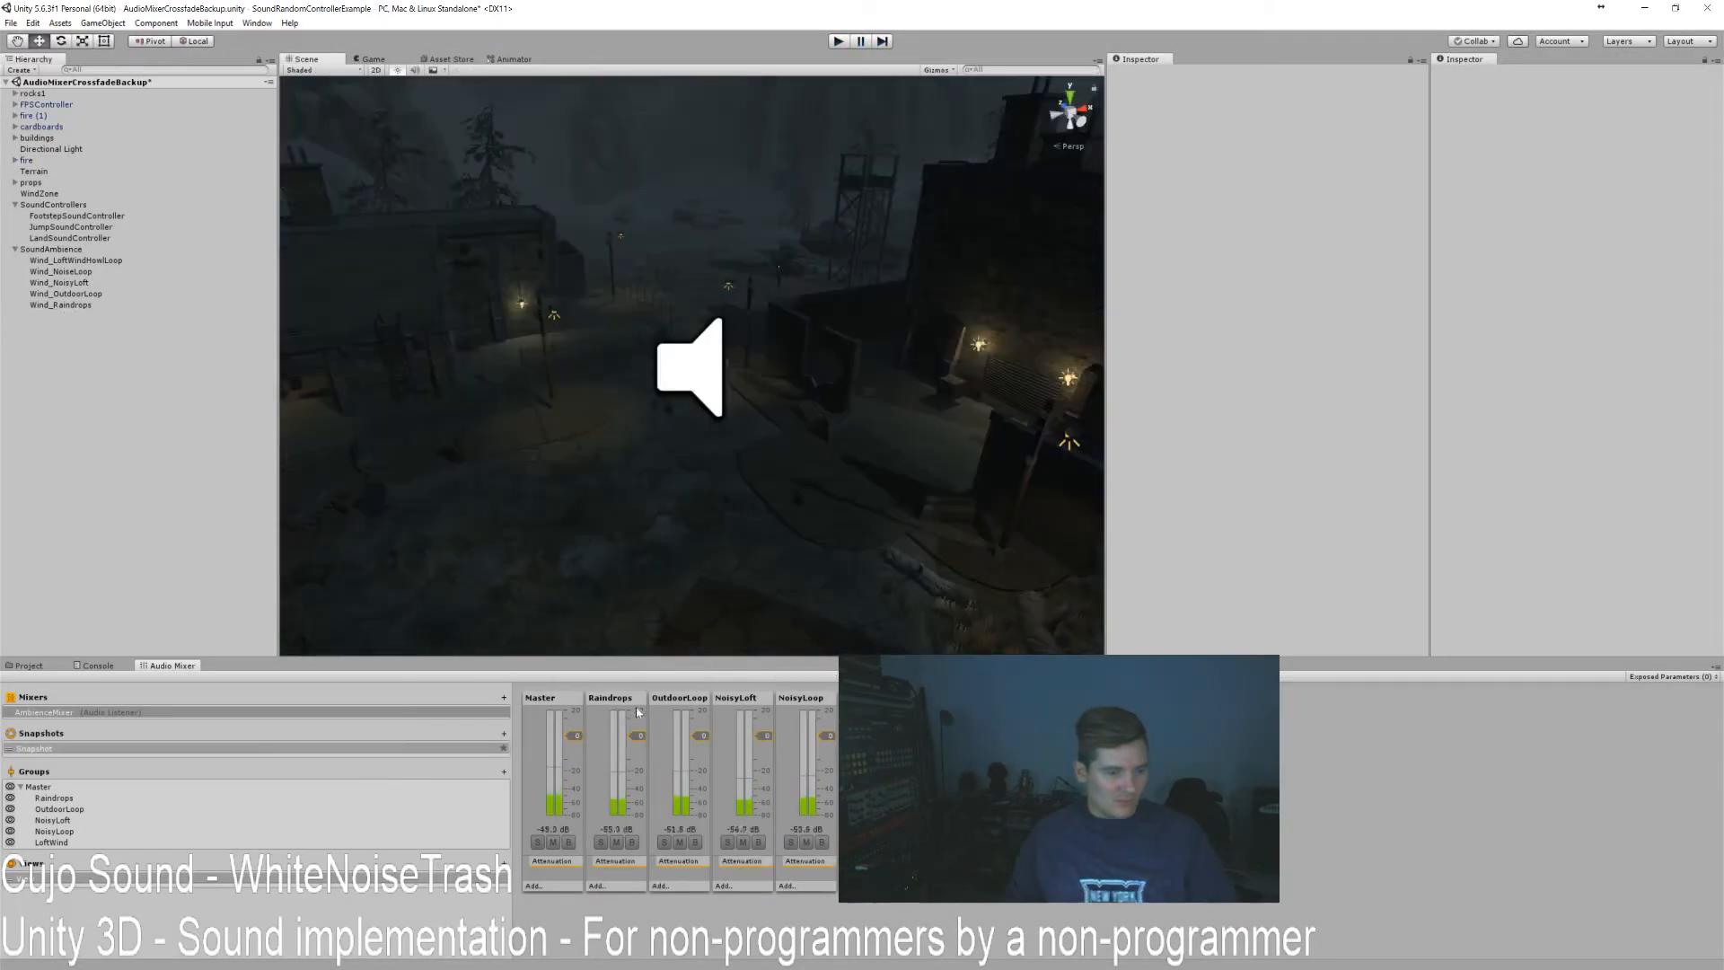
# Rename the AmbienceMixer snapshot as OutdoorSnapshot.
pyautogui.doubleClick(56, 749)
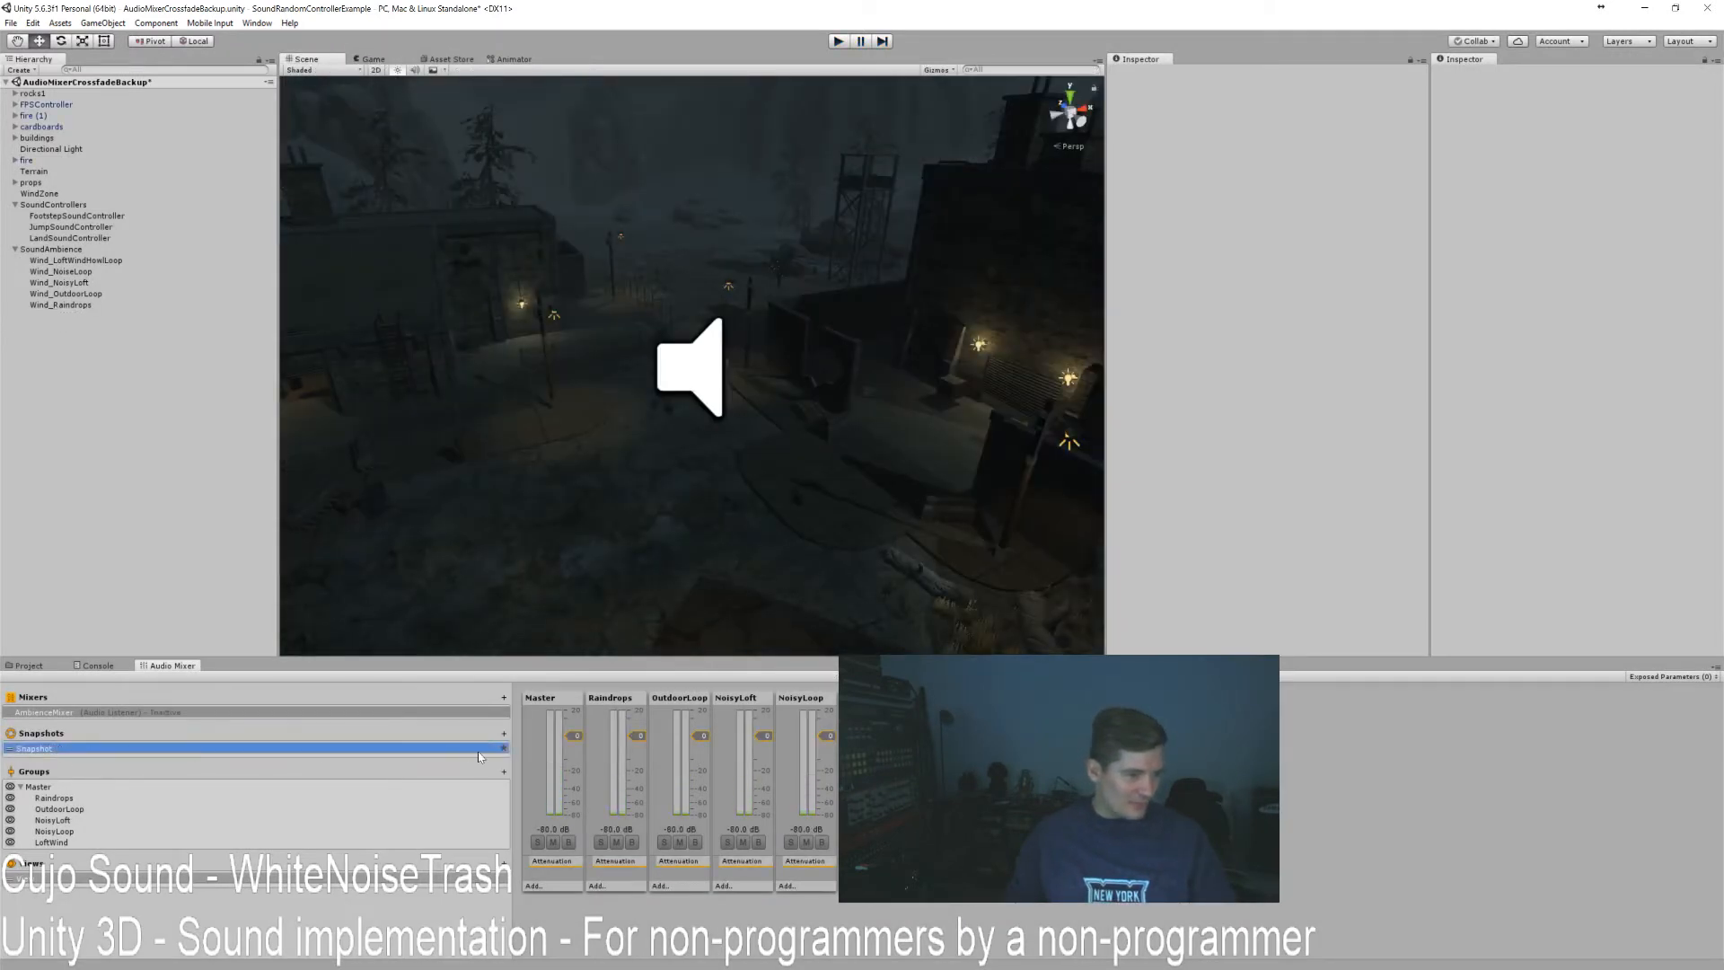
pyautogui.write('Outdo')
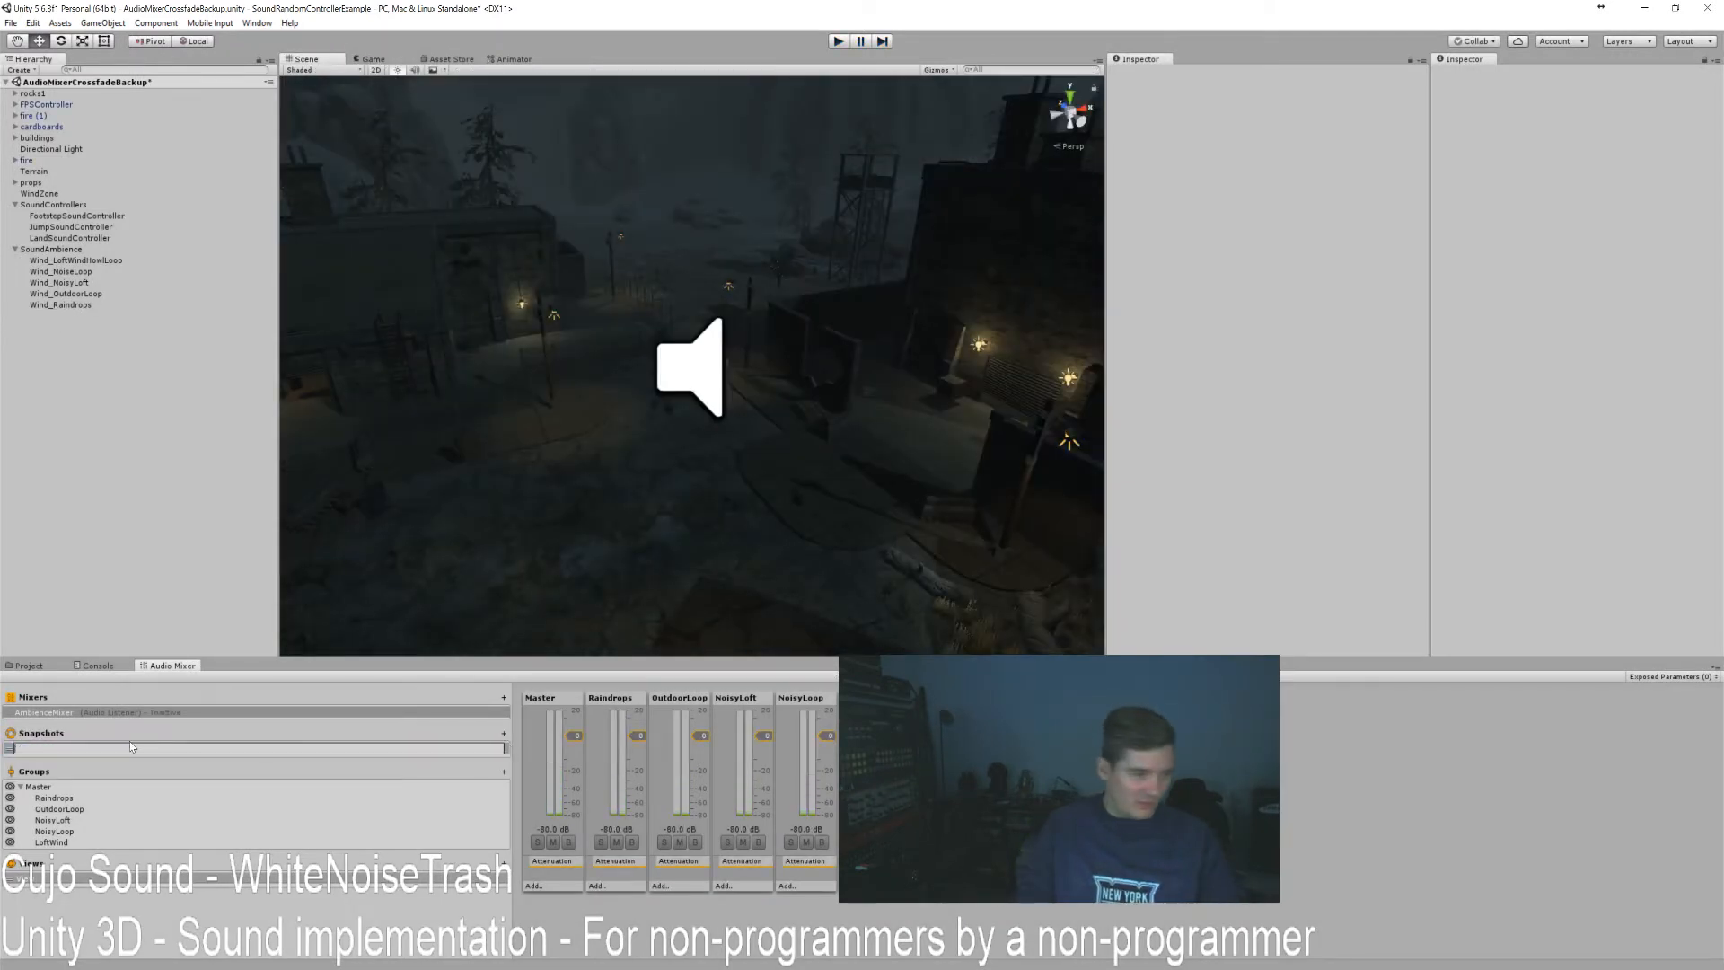
pyautogui.write('orSnapshot')
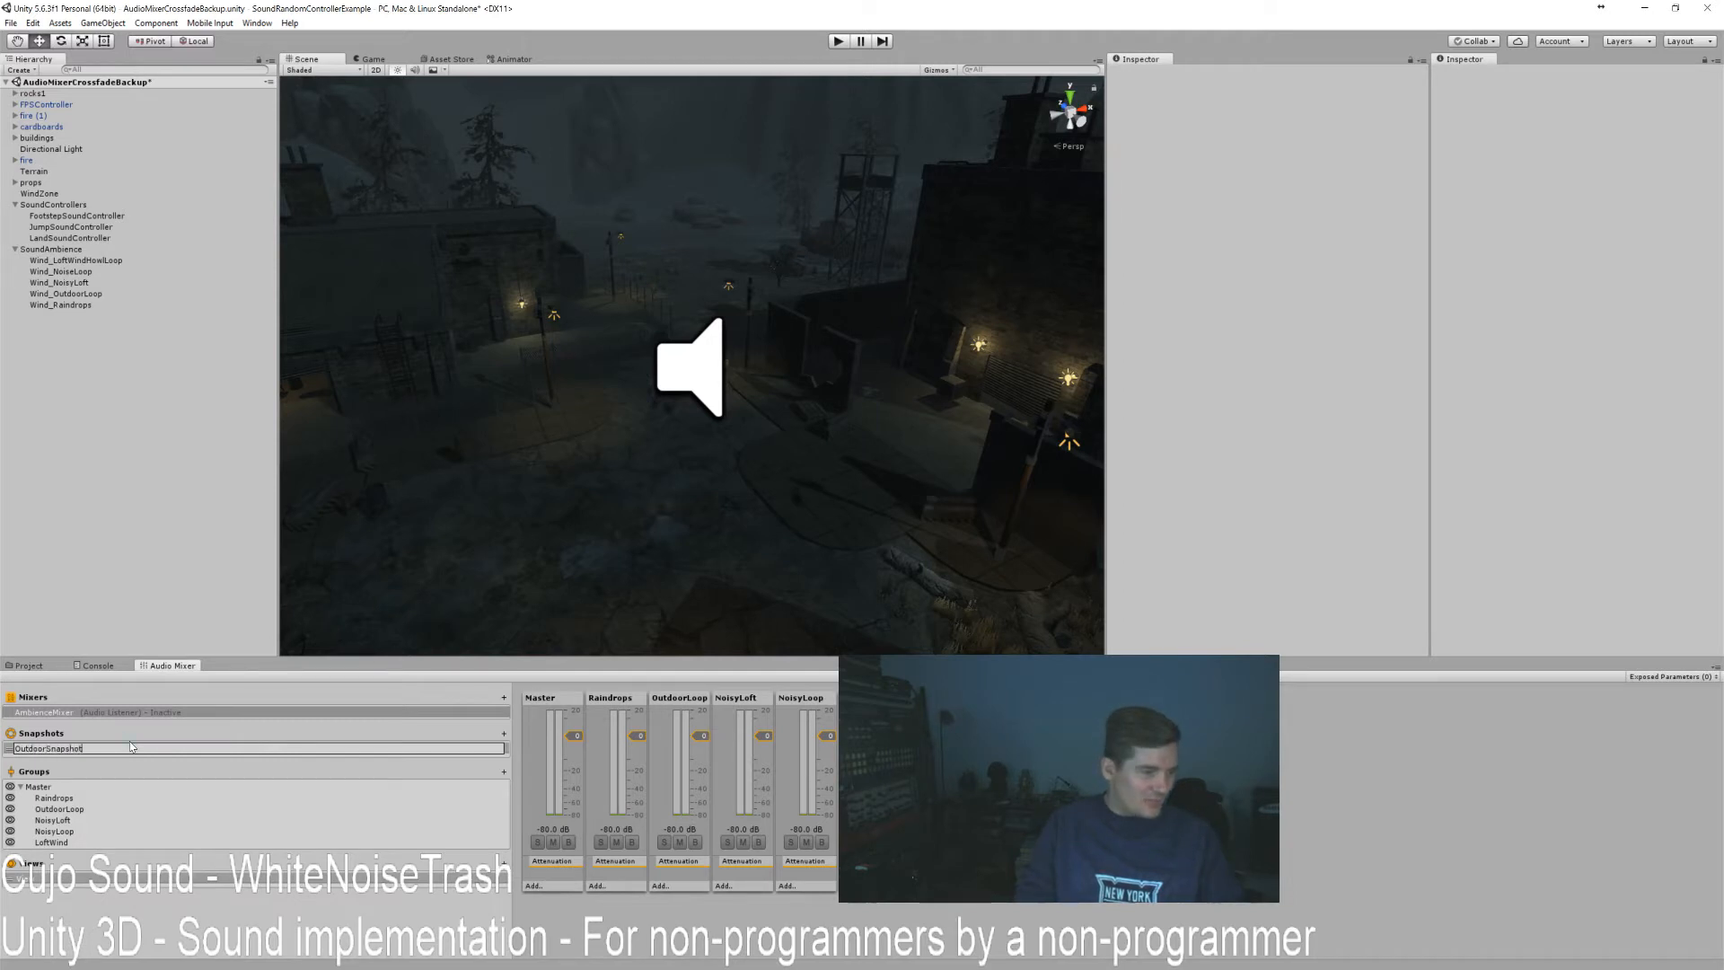
pyautogui.press('Return')
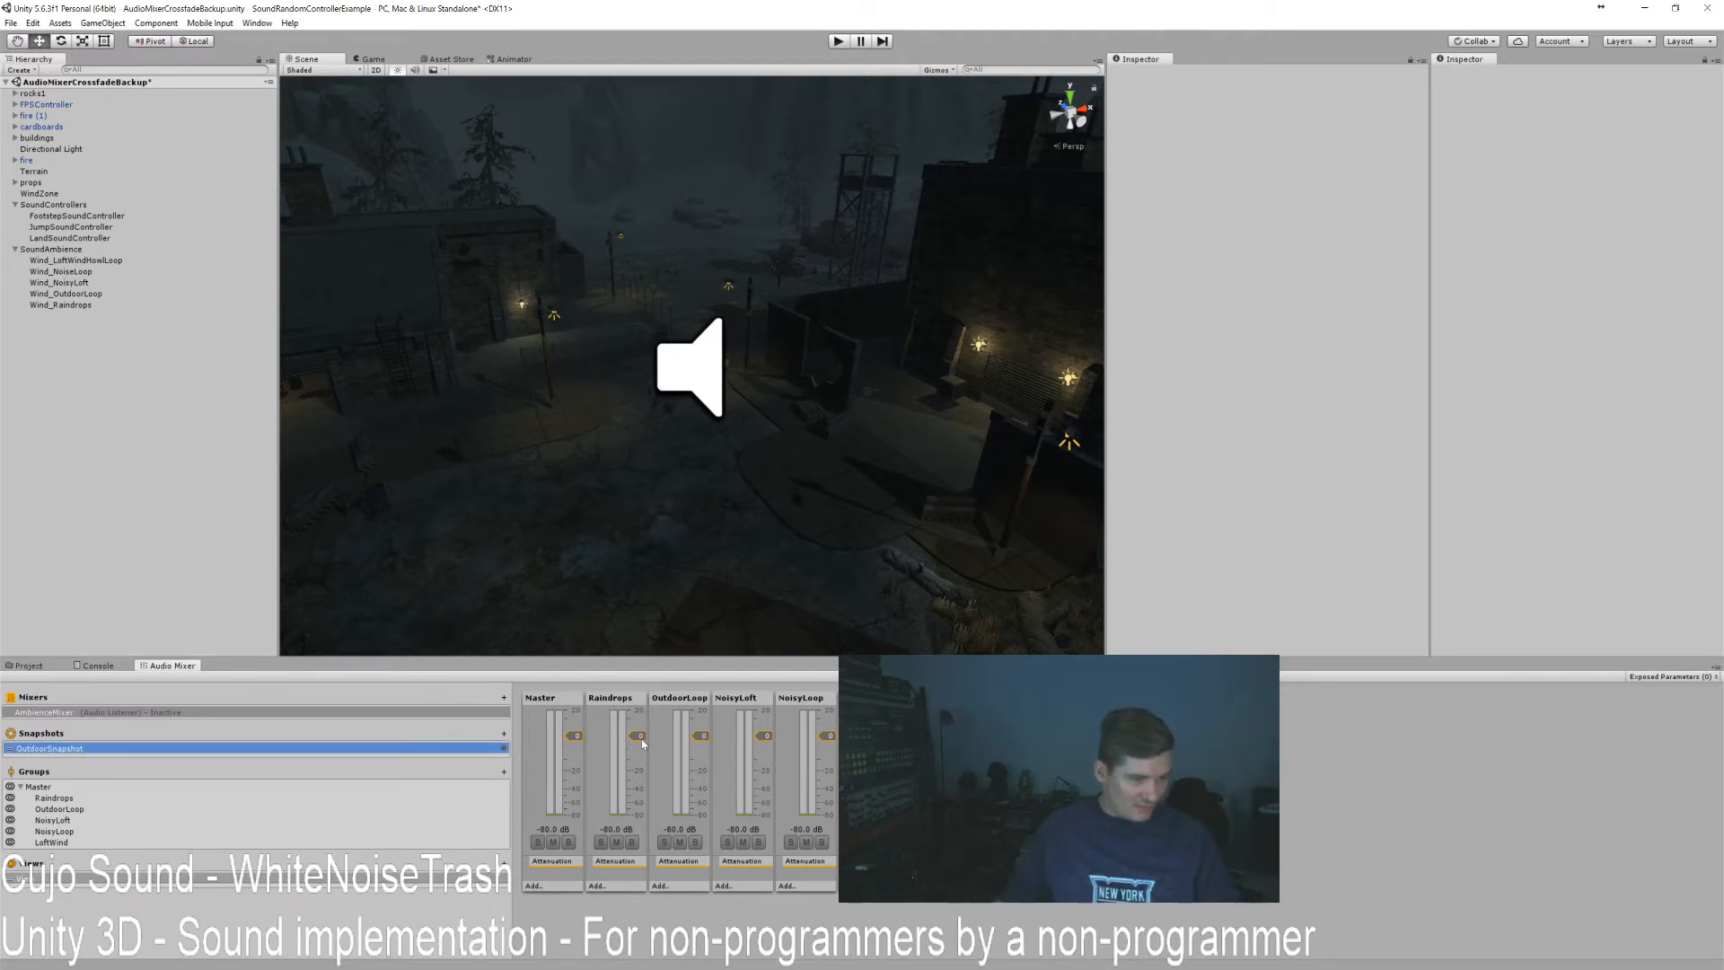
# Lower the Raindrops, OutdoorLoop, NoisyLoft, NoisyLoop and LoftWind groups to -80 dB in OutdoorSnapshot.
pyautogui.moveTo(639, 737); pyautogui.dragTo(642, 817)
pyautogui.moveTo(703, 736); pyautogui.dragTo(706, 785)
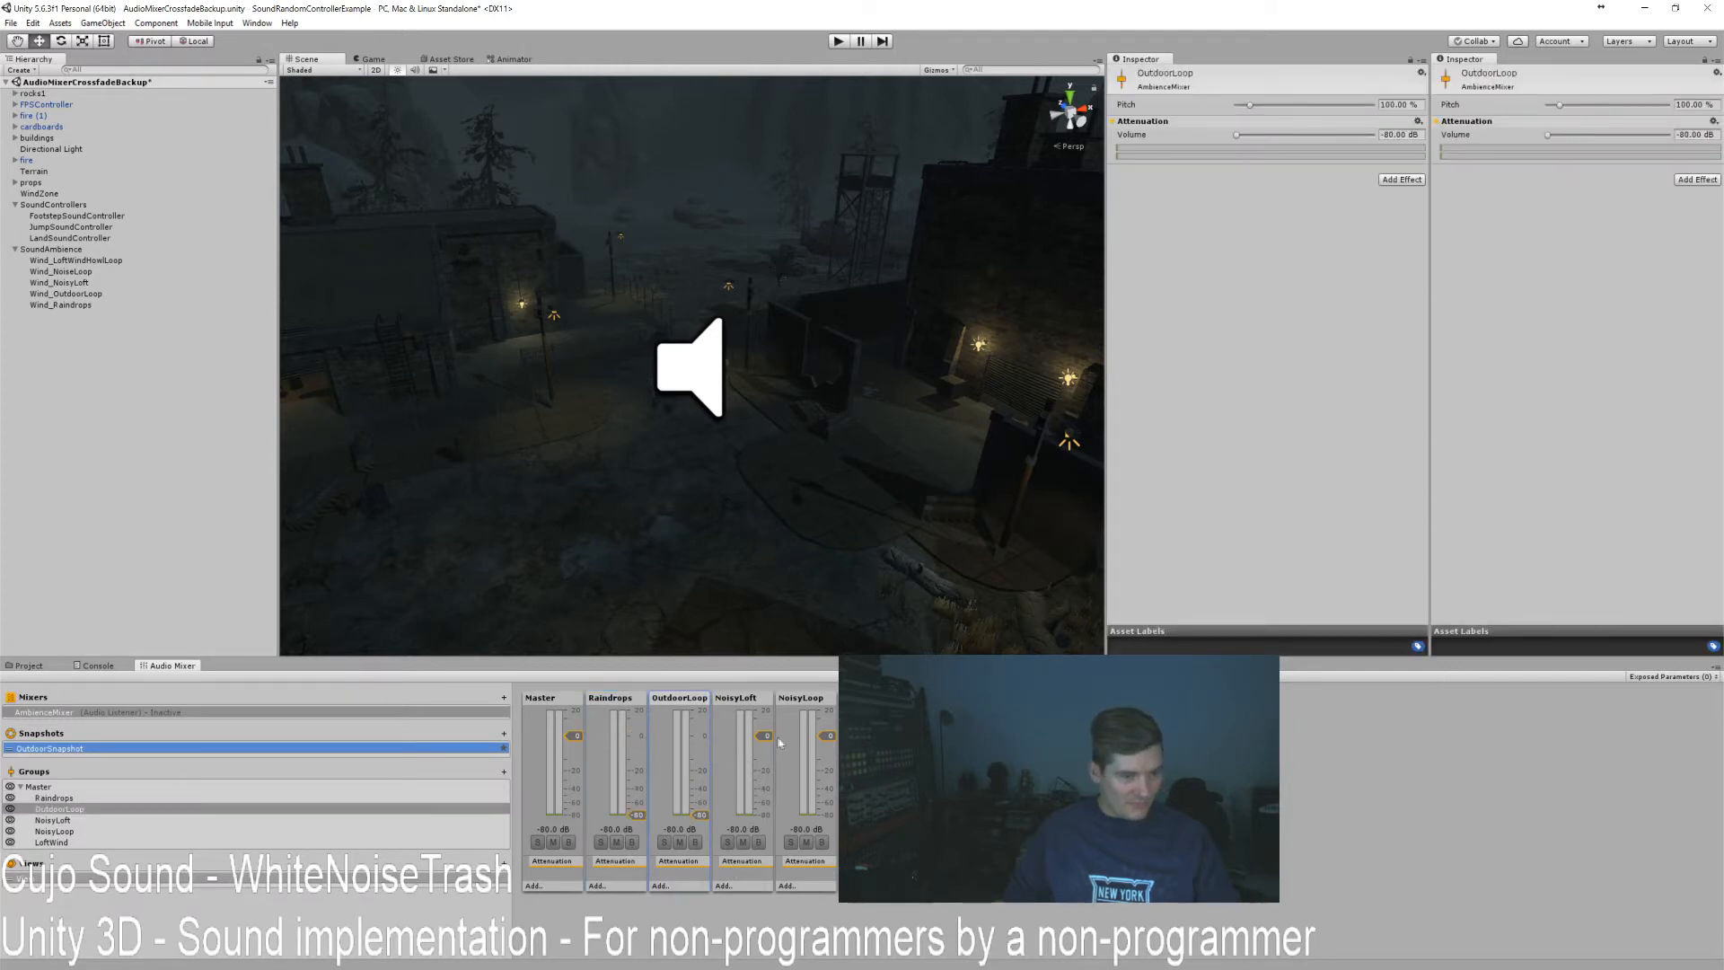
pyautogui.moveTo(766, 736); pyautogui.dragTo(766, 816)
pyautogui.moveTo(827, 737); pyautogui.dragTo(827, 816)
pyautogui.moveTo(891, 737); pyautogui.dragTo(891, 816)
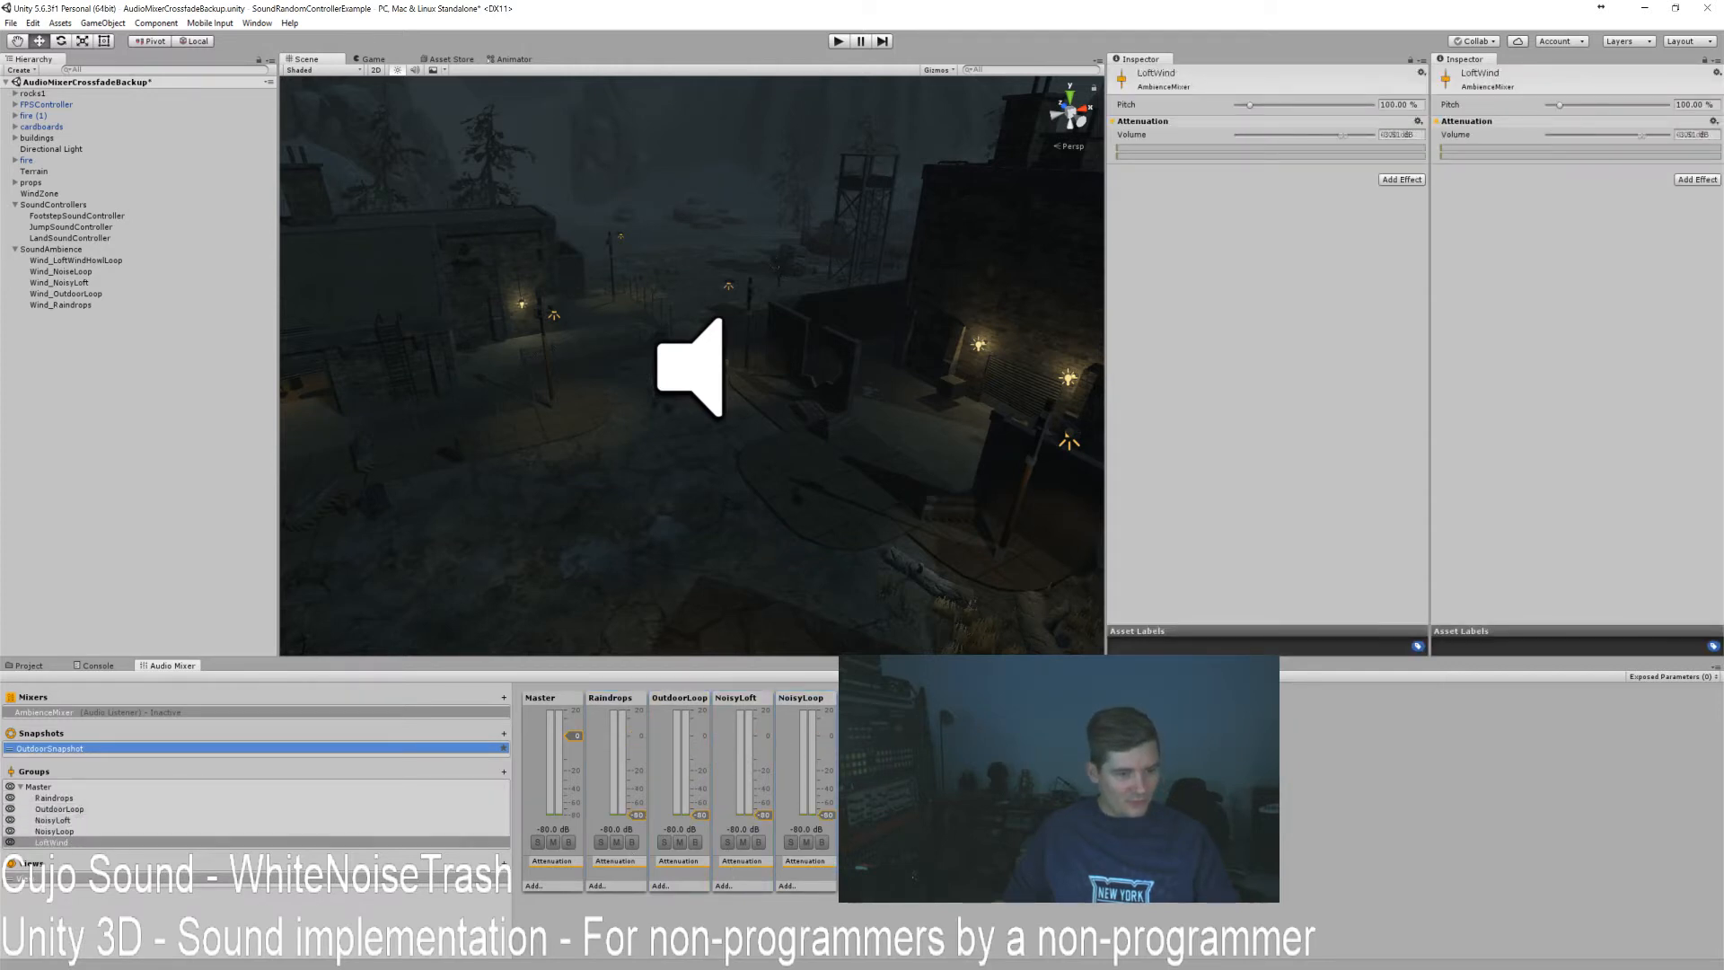
# While the scene plays with mixer editing enabled, raise Raindrops to about -7.5 dB, OutdoorLoop to near 0 dB and NoisyLoft to about -13 dB.
pyautogui.click(838, 40)
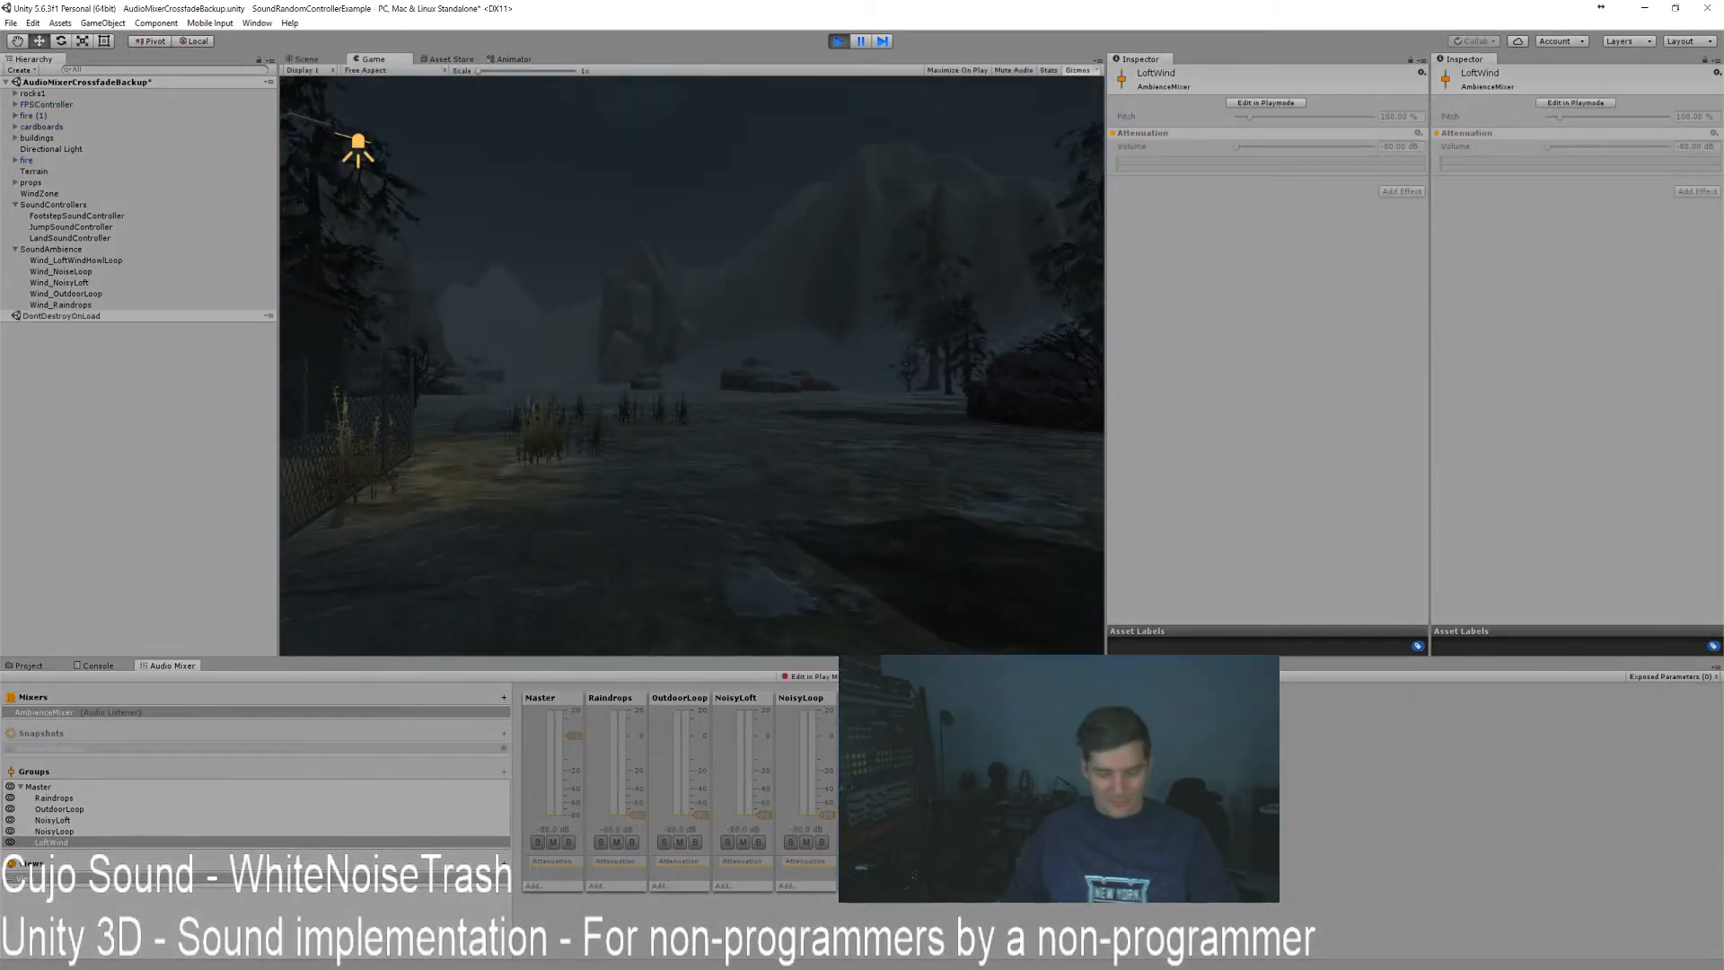
pyautogui.press('Escape')
pyautogui.click(811, 675)
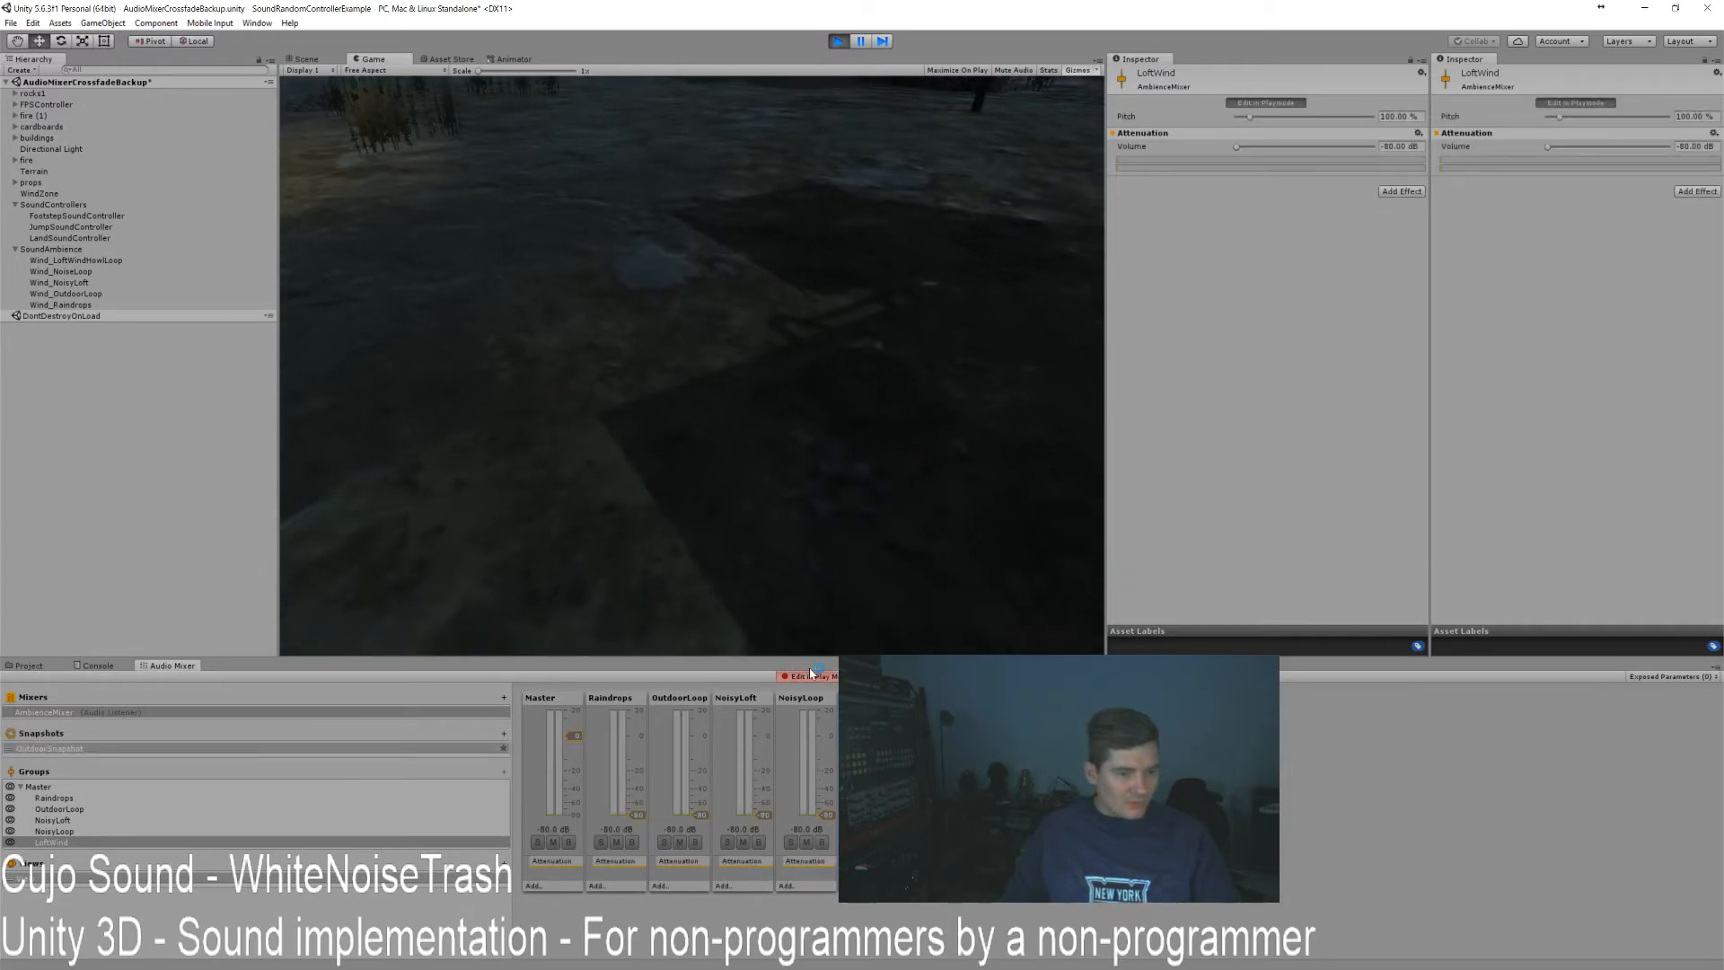
pyautogui.moveTo(637, 813); pyautogui.dragTo(641, 753)
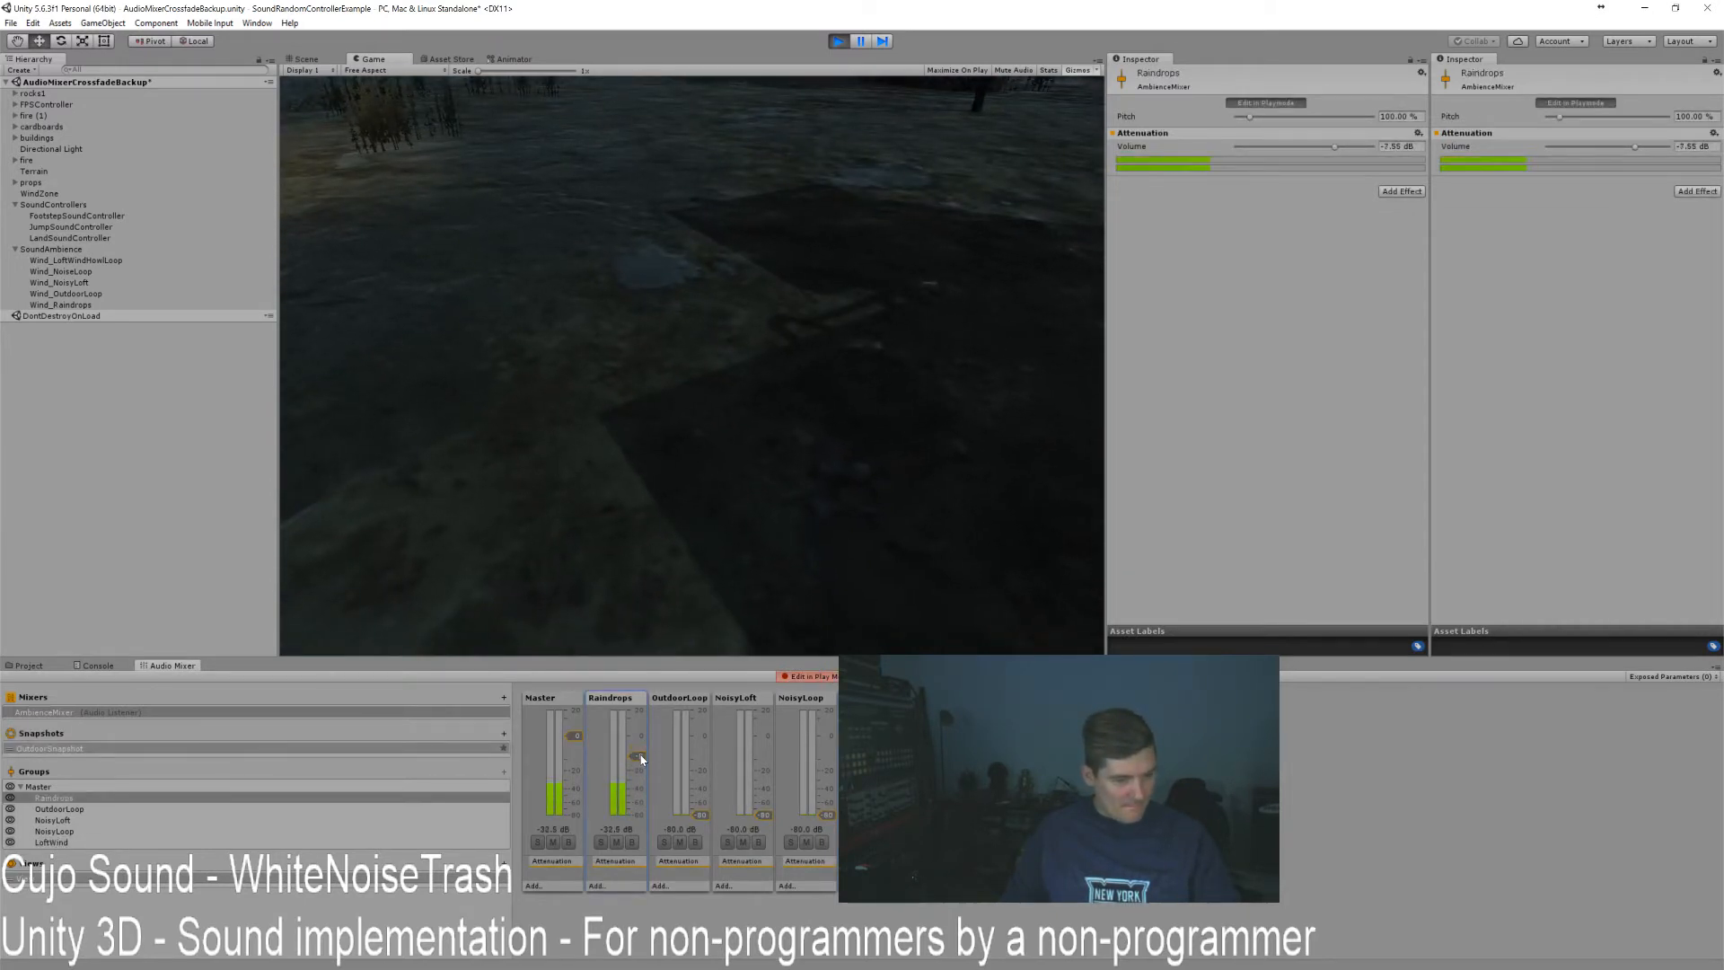
pyautogui.moveTo(701, 814); pyautogui.dragTo(707, 744)
pyautogui.moveTo(765, 815); pyautogui.dragTo(764, 766)
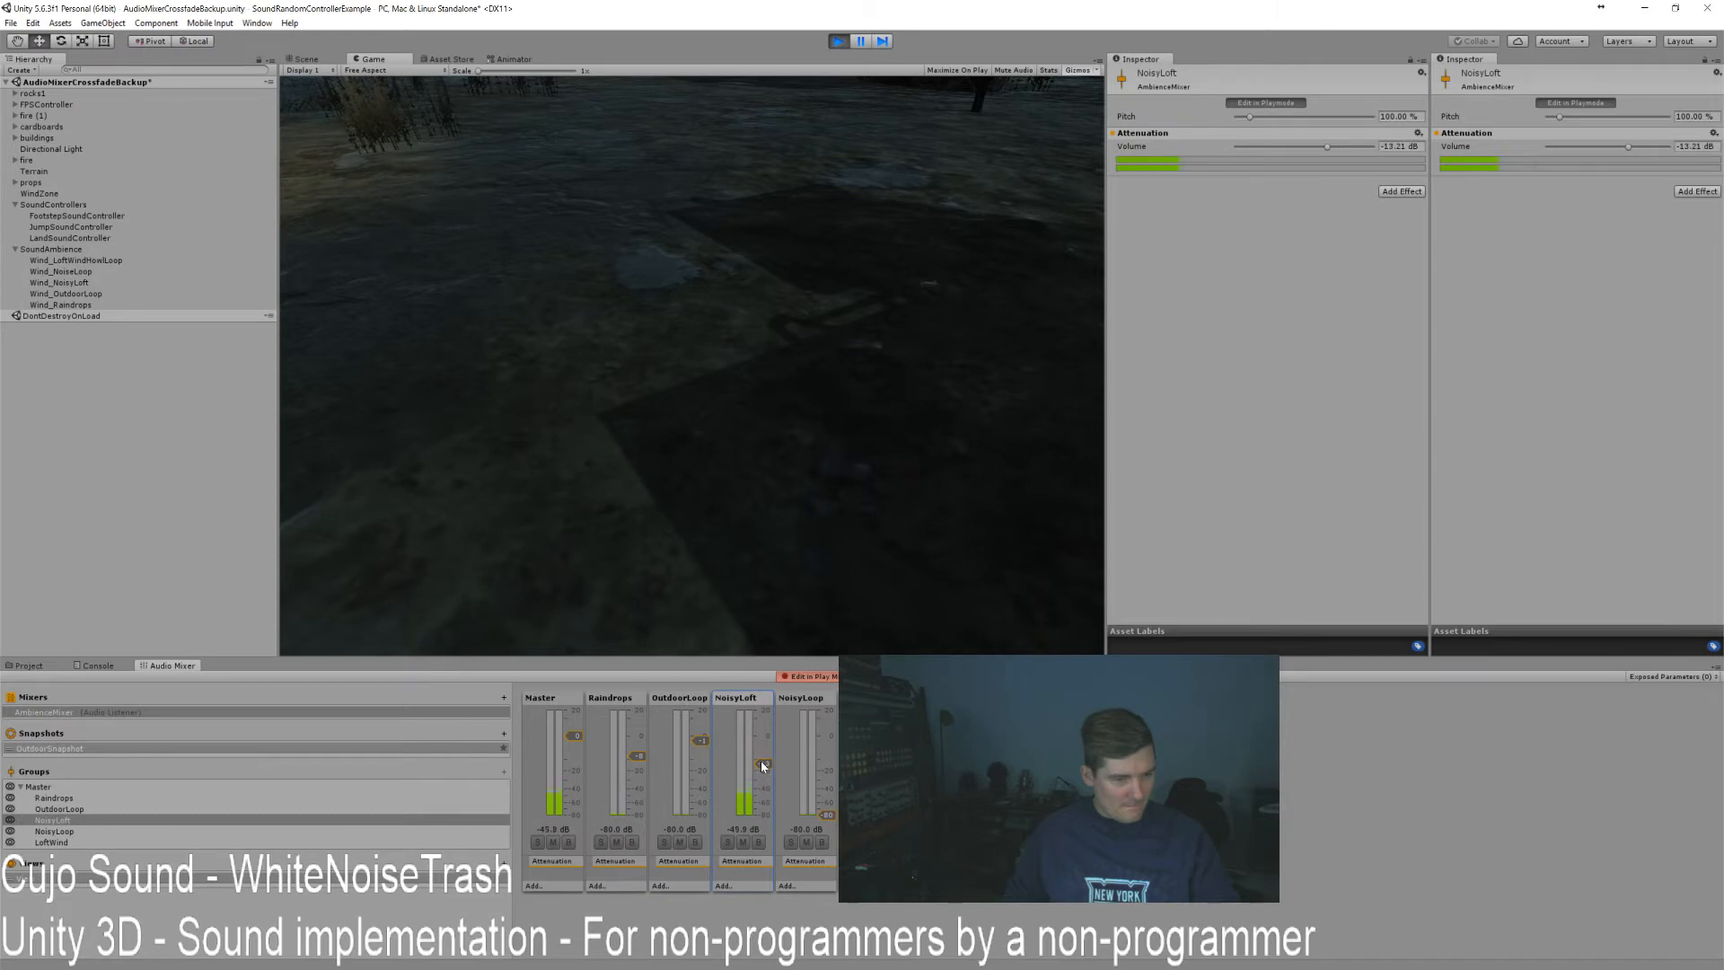
pyautogui.click(807, 675)
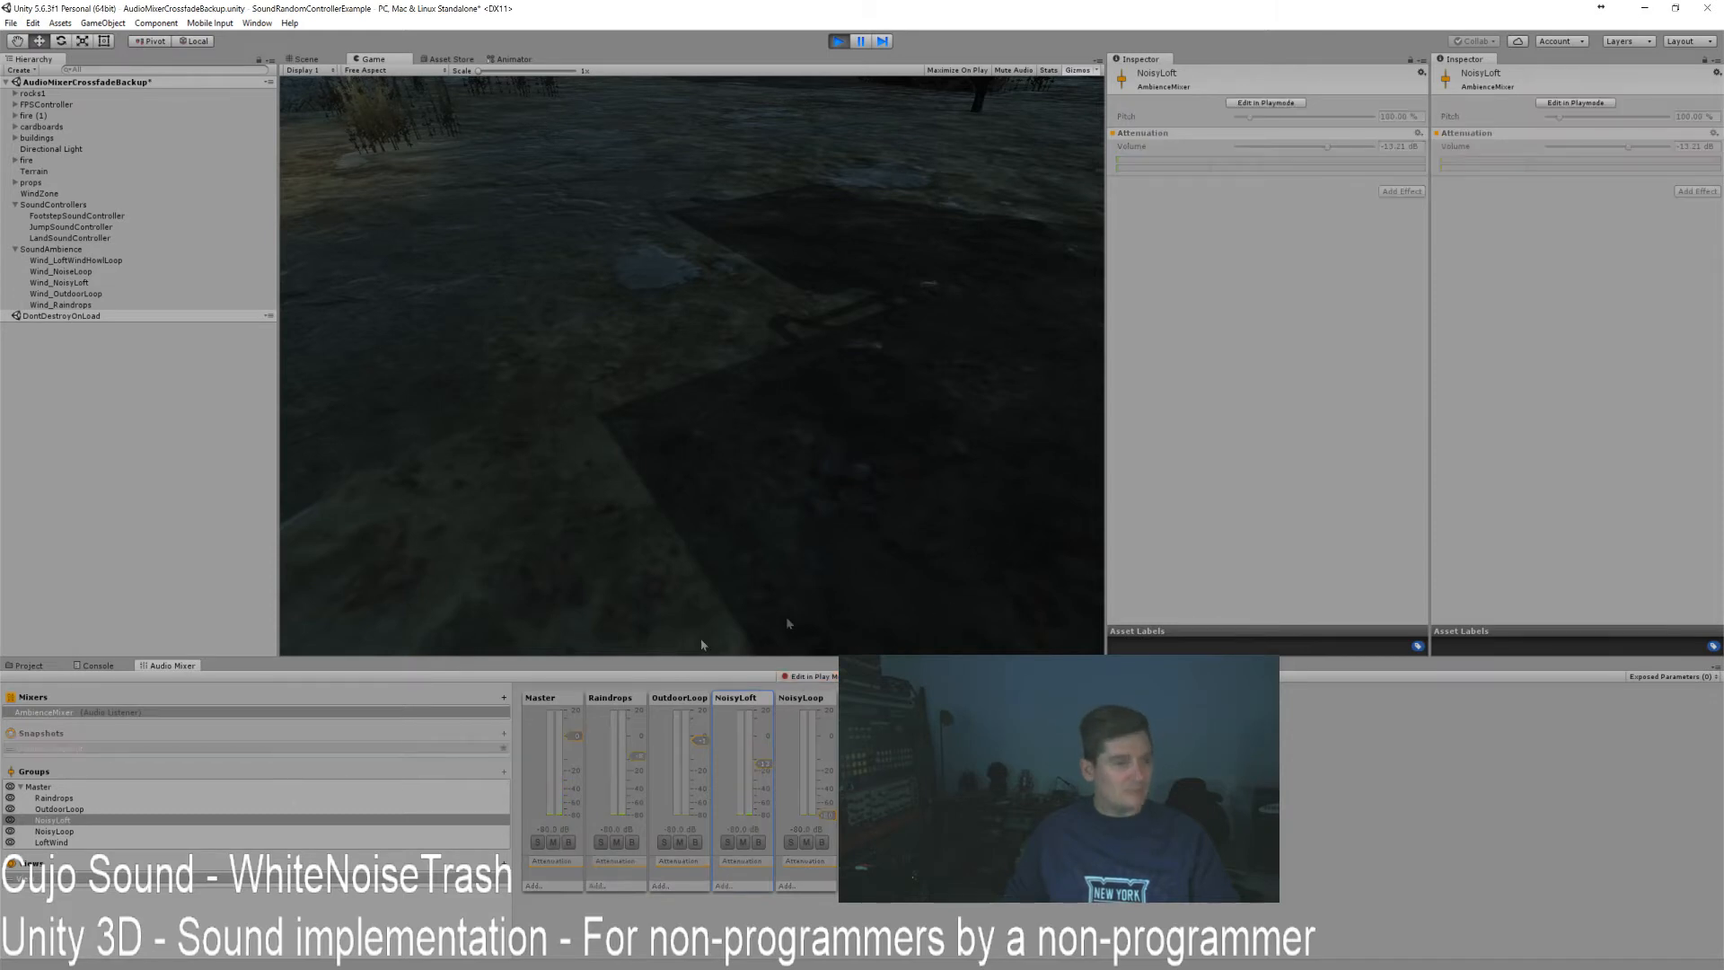
# Stop playback and enable looping on the Wind_LoftWindHowlLoop and Wind_NoiseLoop audio sources.
pyautogui.click(60, 304)
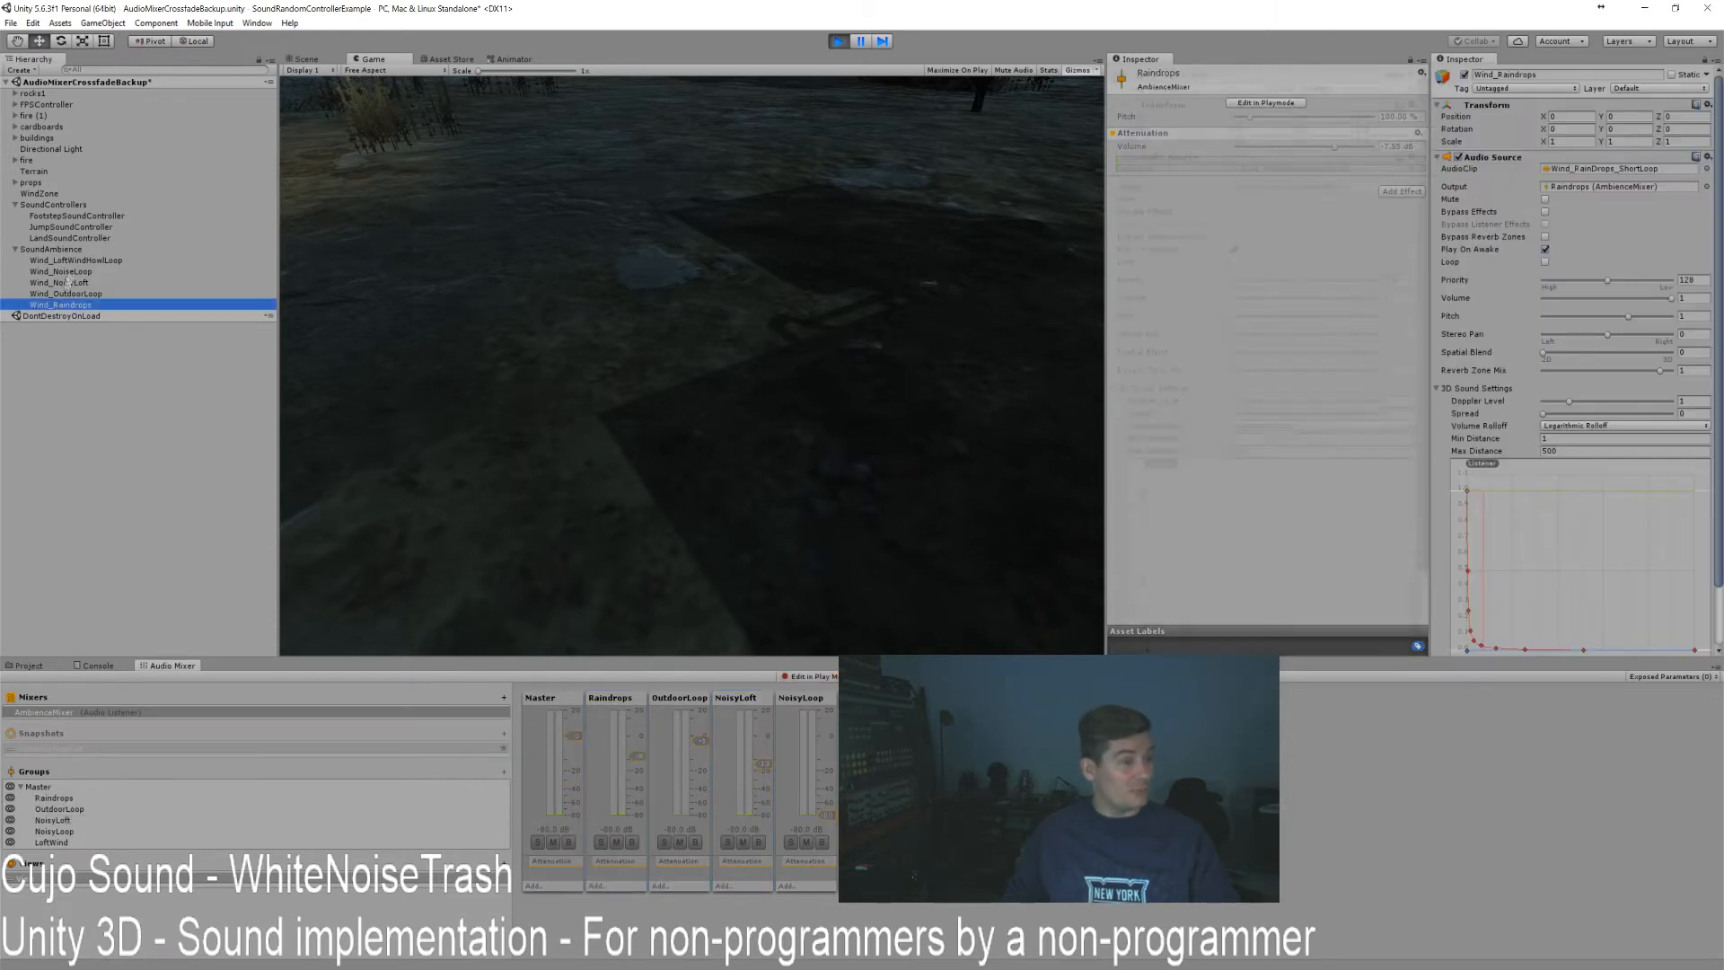
pyautogui.click(71, 260)
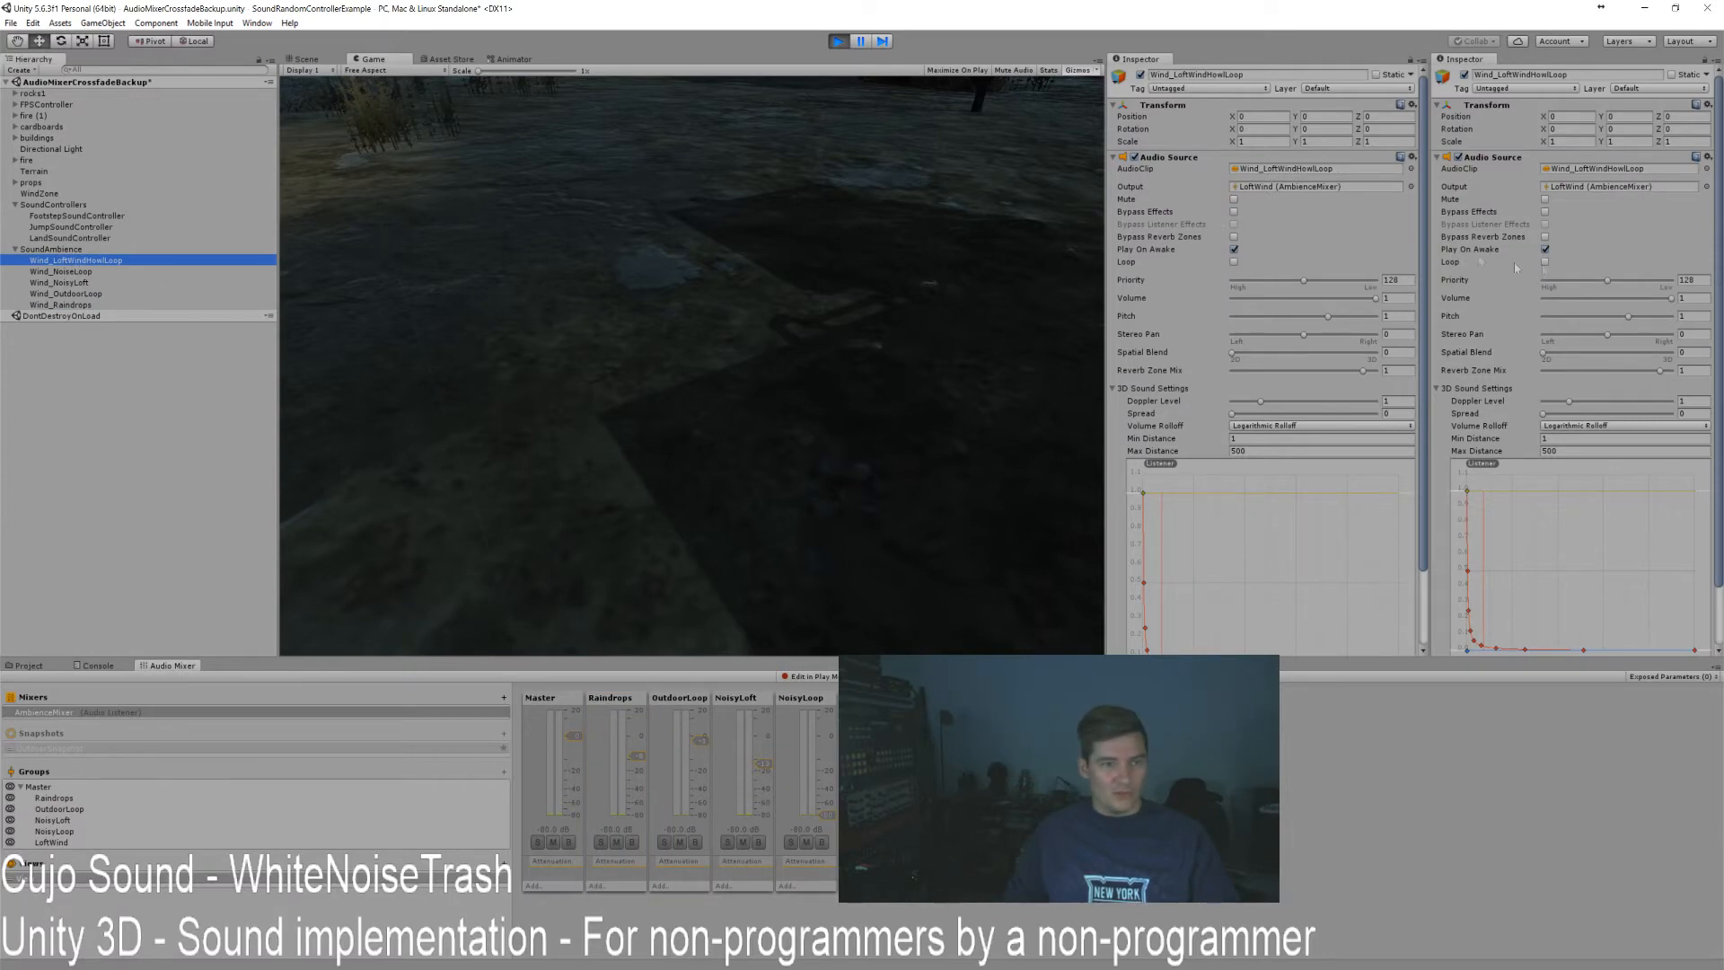
pyautogui.click(837, 40)
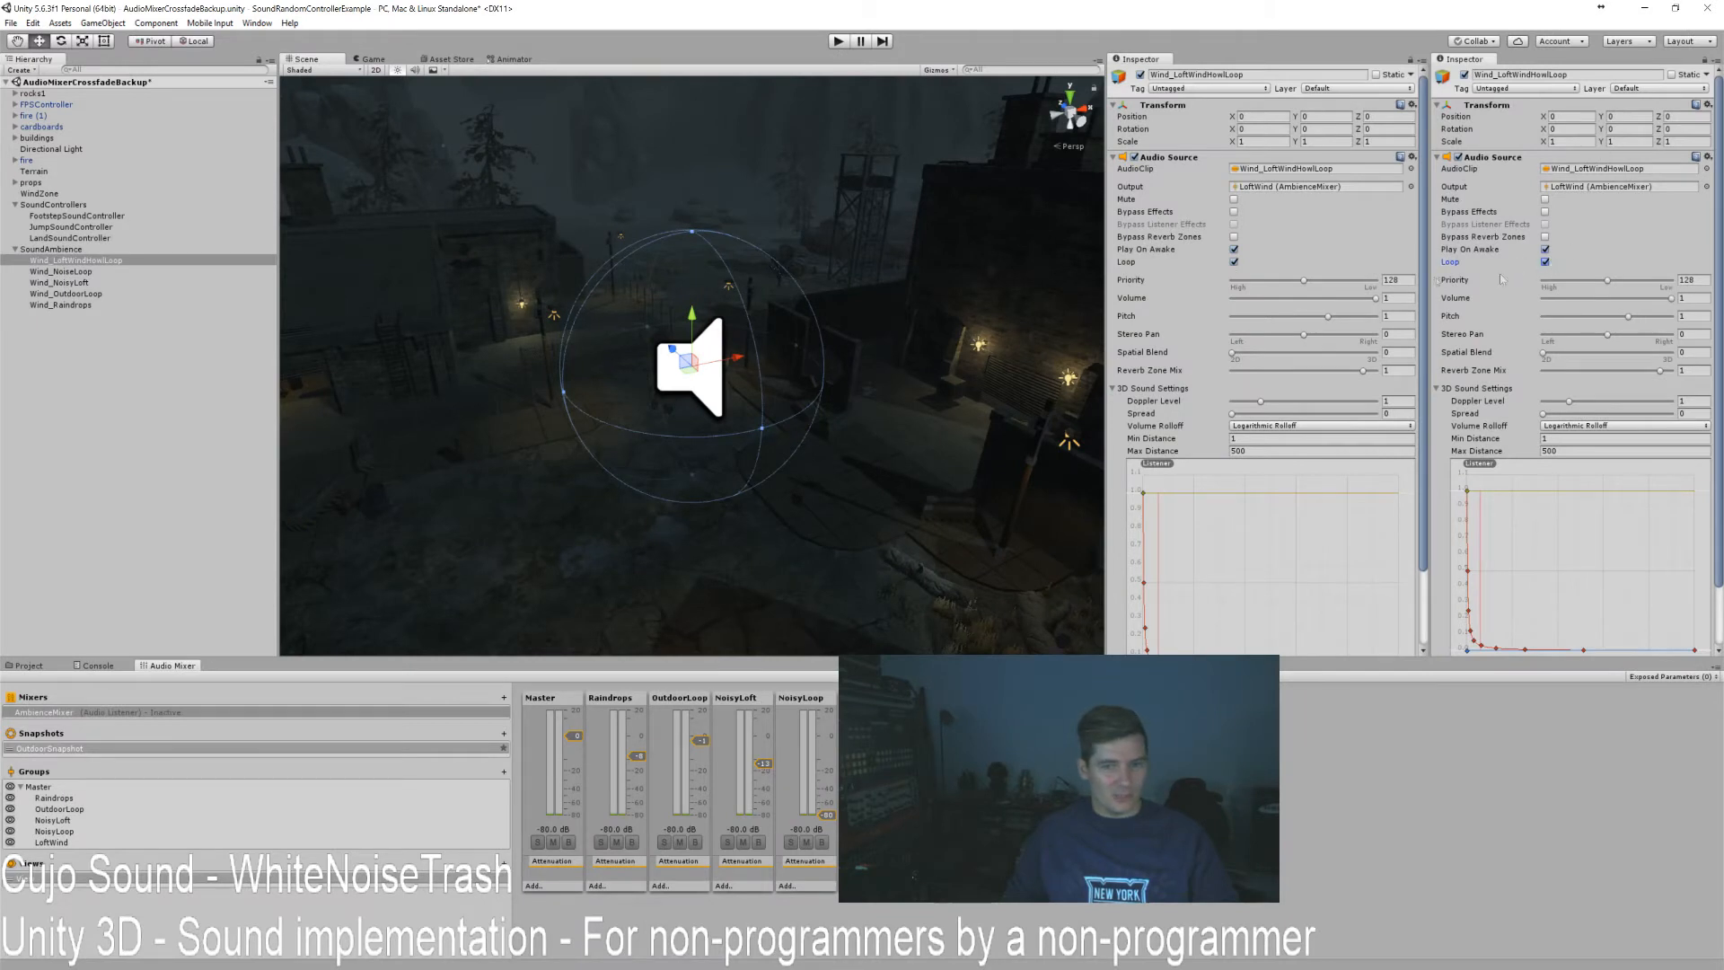
pyautogui.click(115, 282)
pyautogui.click(115, 271)
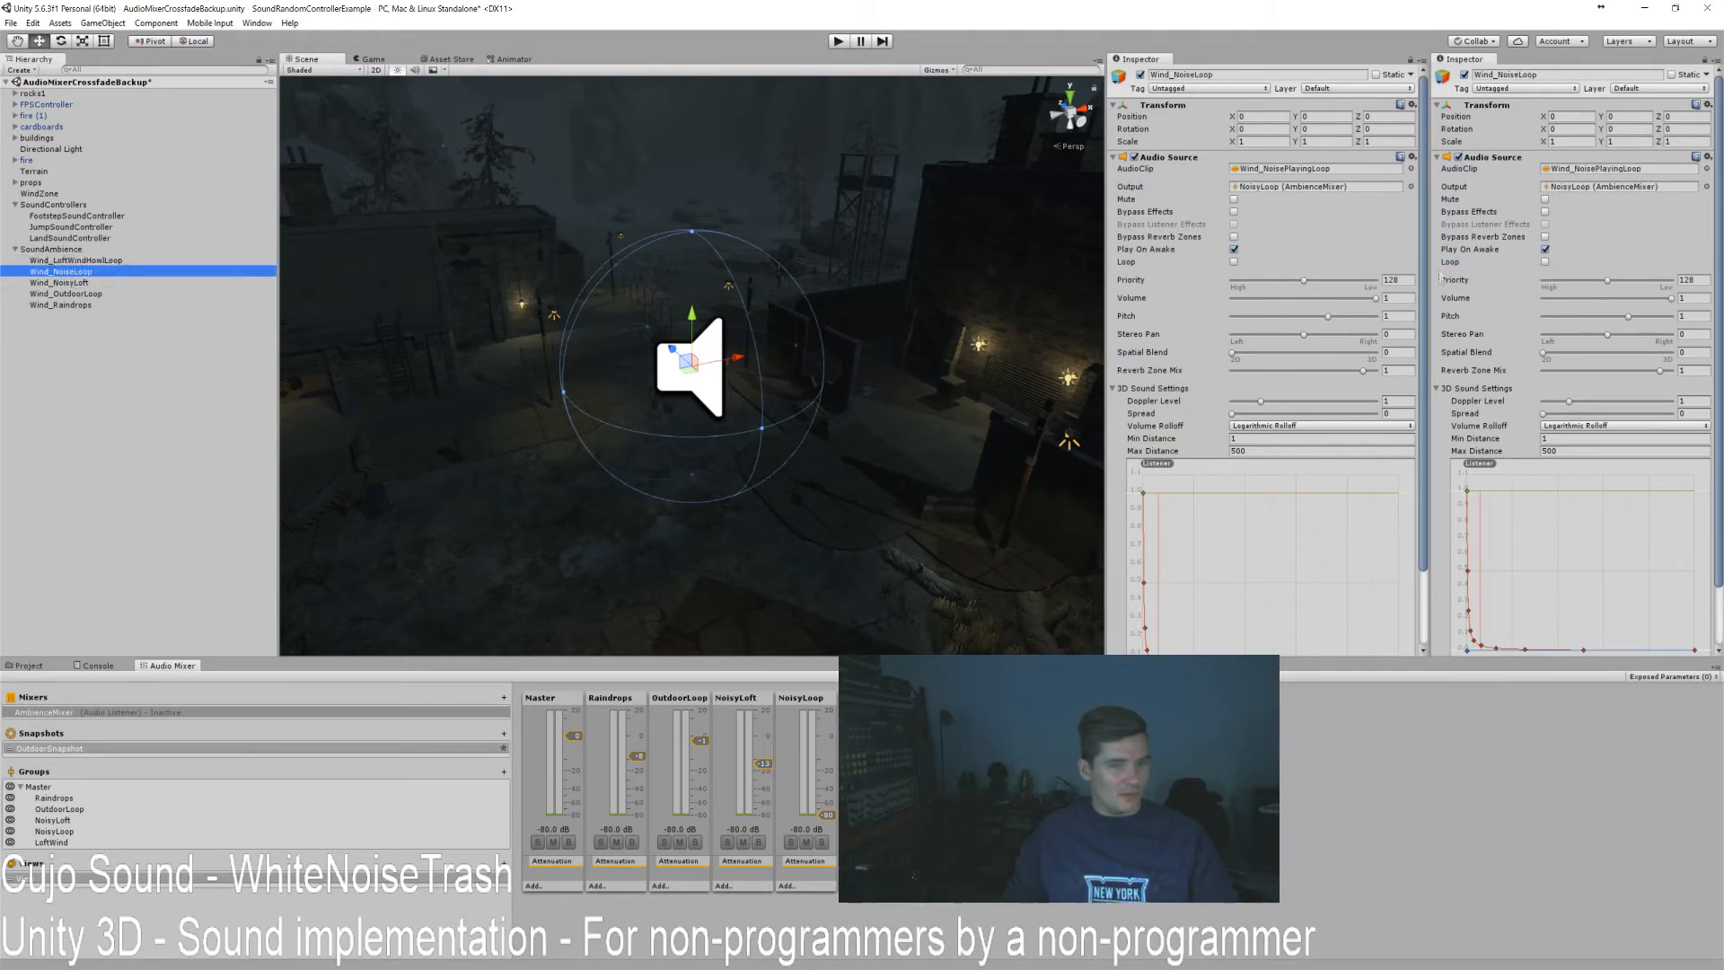
pyautogui.click(1545, 261)
# Enable looping on the Wind_NoisyLoft, Wind_OutdoorLoop and Wind_Raindrops audio sources.
pyautogui.click(83, 283)
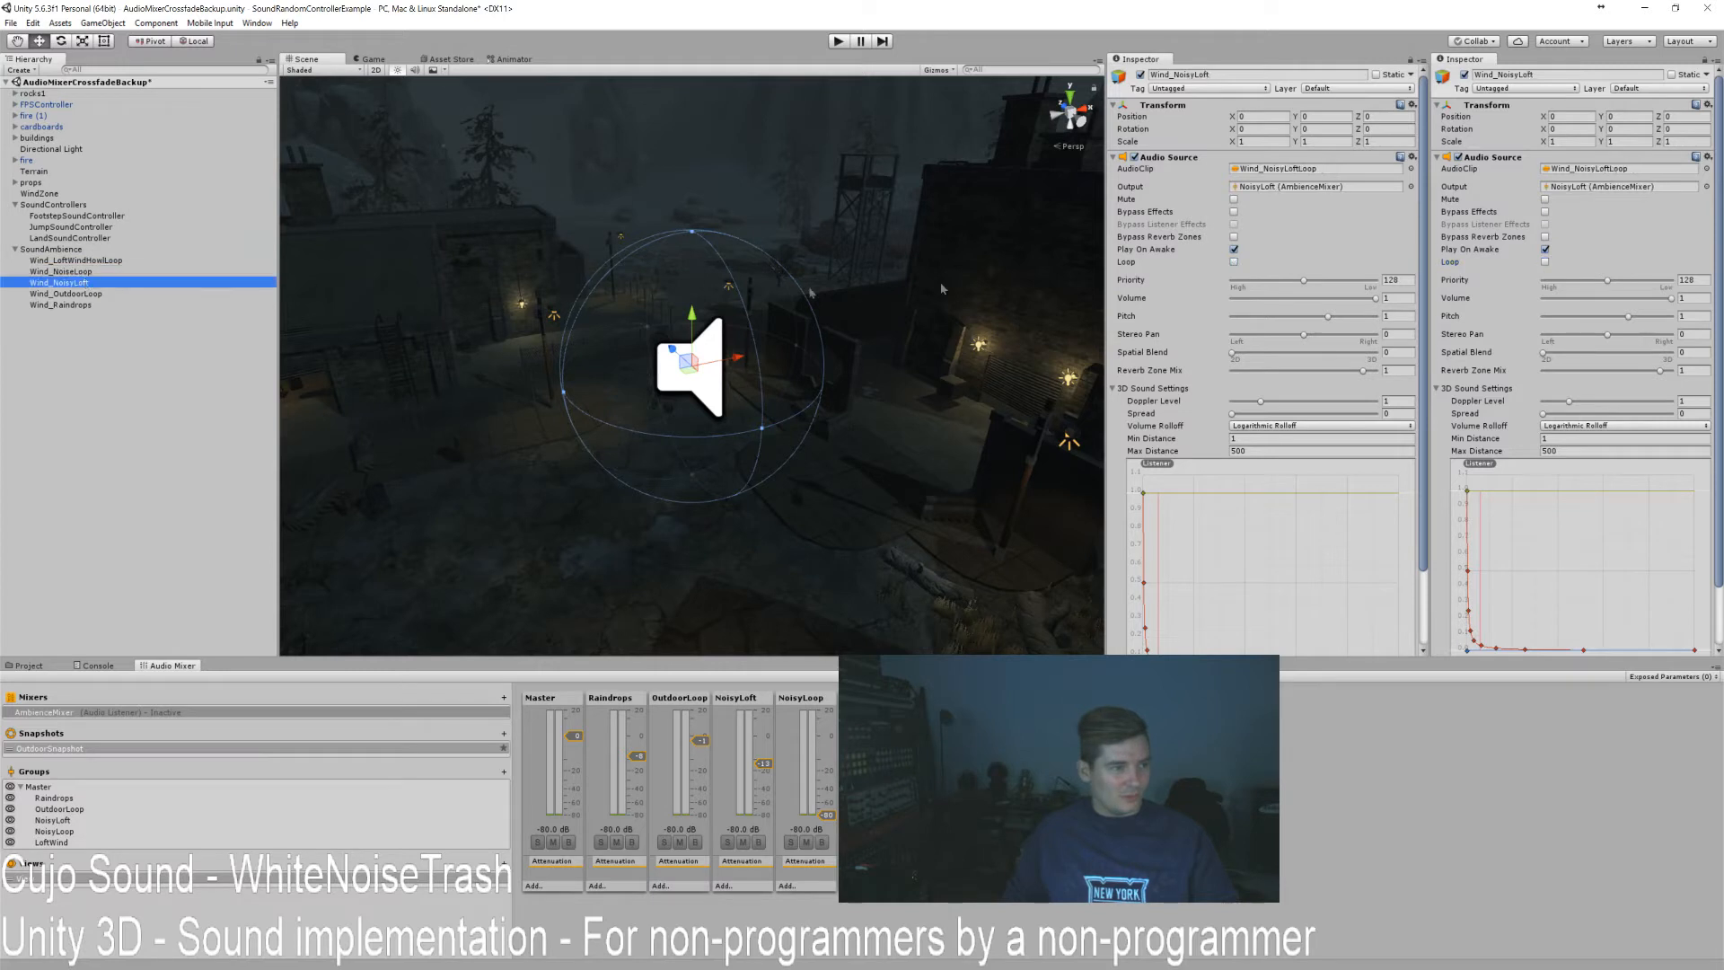
pyautogui.click(1545, 261)
pyautogui.click(67, 305)
pyautogui.click(65, 294)
pyautogui.click(1547, 262)
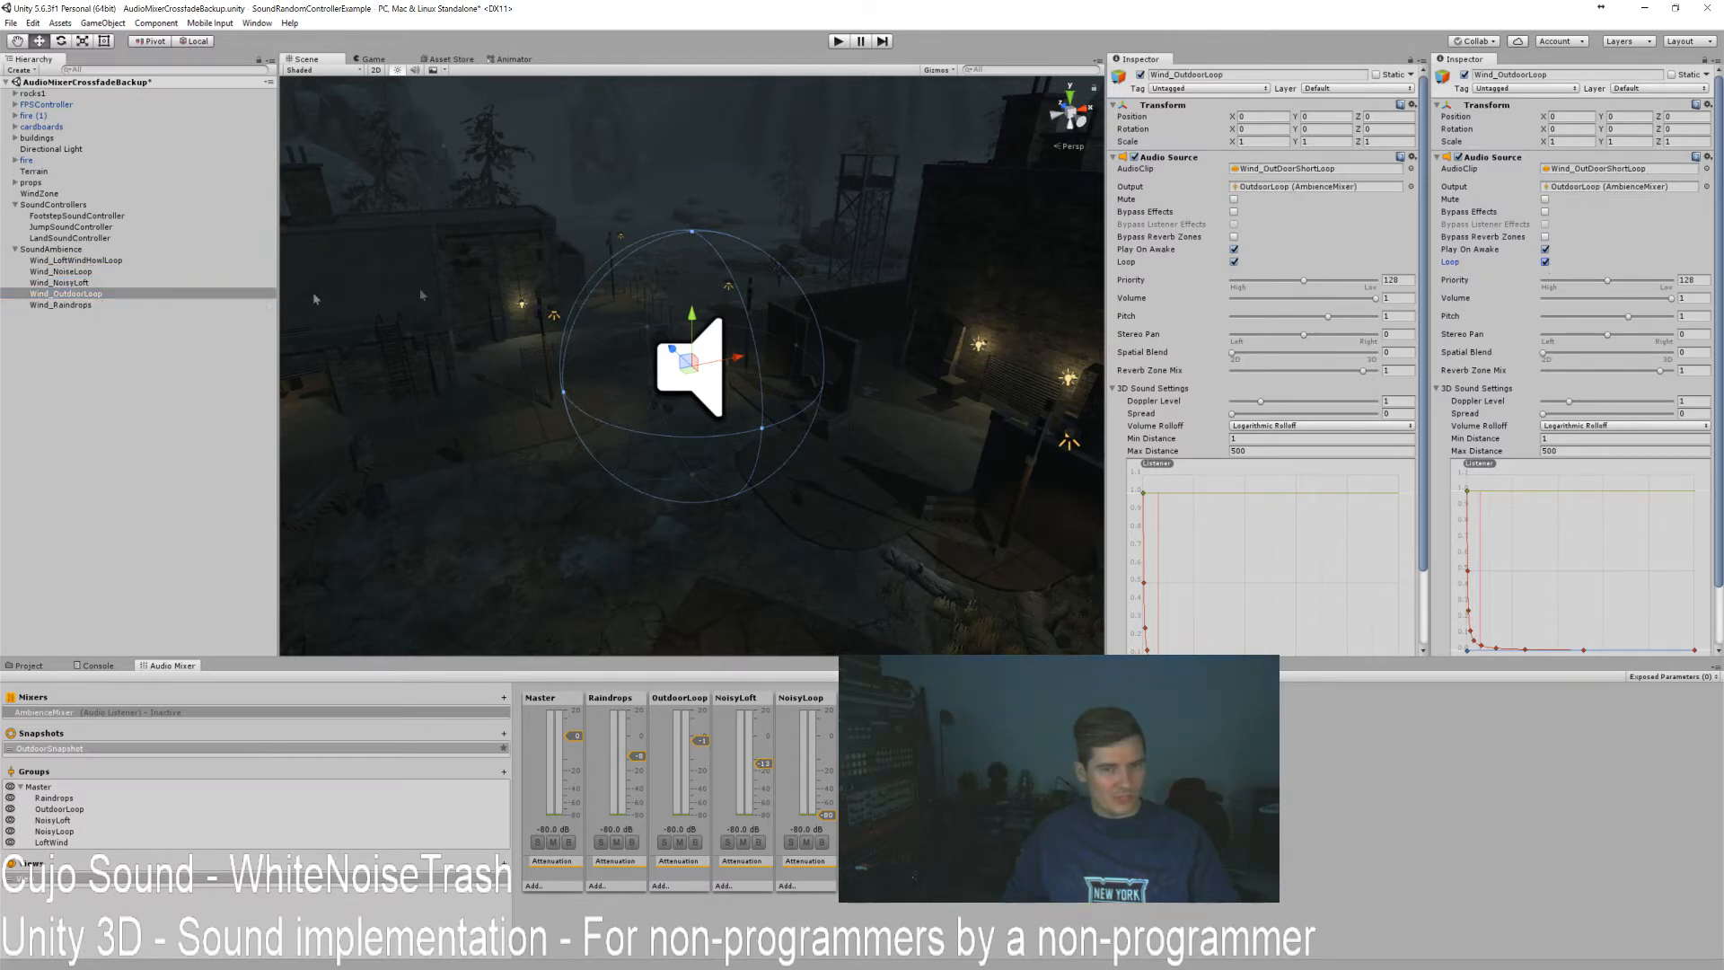
pyautogui.click(89, 306)
pyautogui.click(1546, 262)
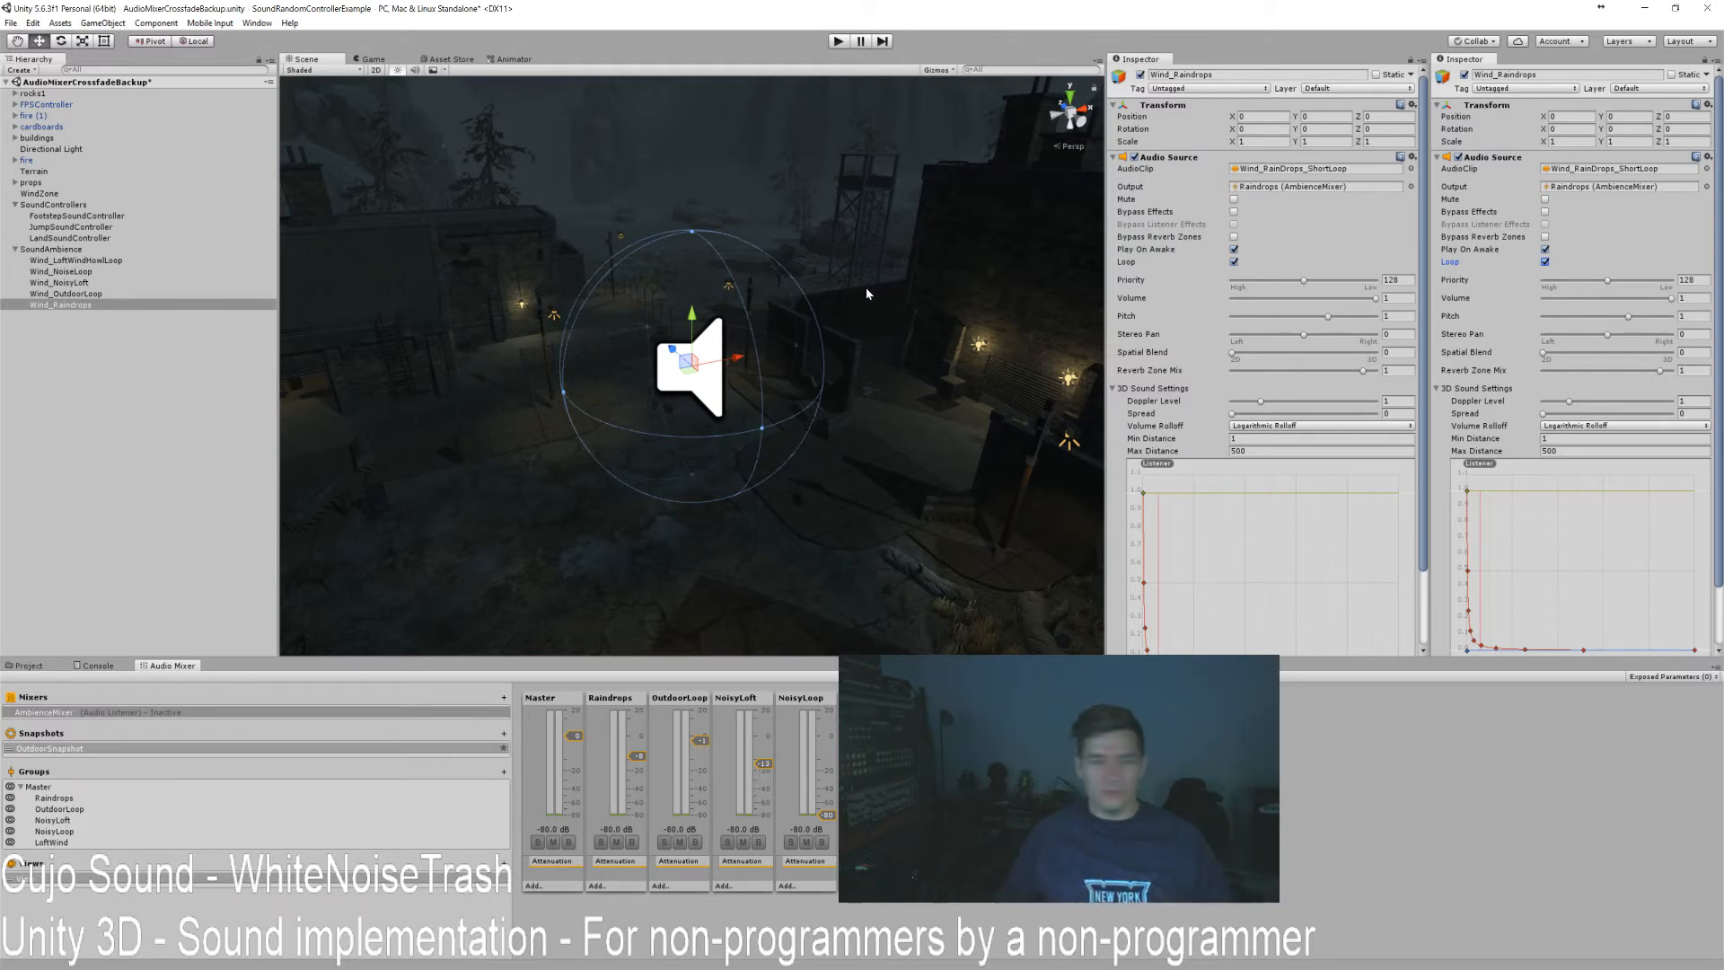
# Rebalance the groups during playback: OutdoorLoop about -42 dB, NoisyLoft -80 dB, LoftWind about -15 dB and Raindrops about -11.5 dB.
pyautogui.click(838, 41)
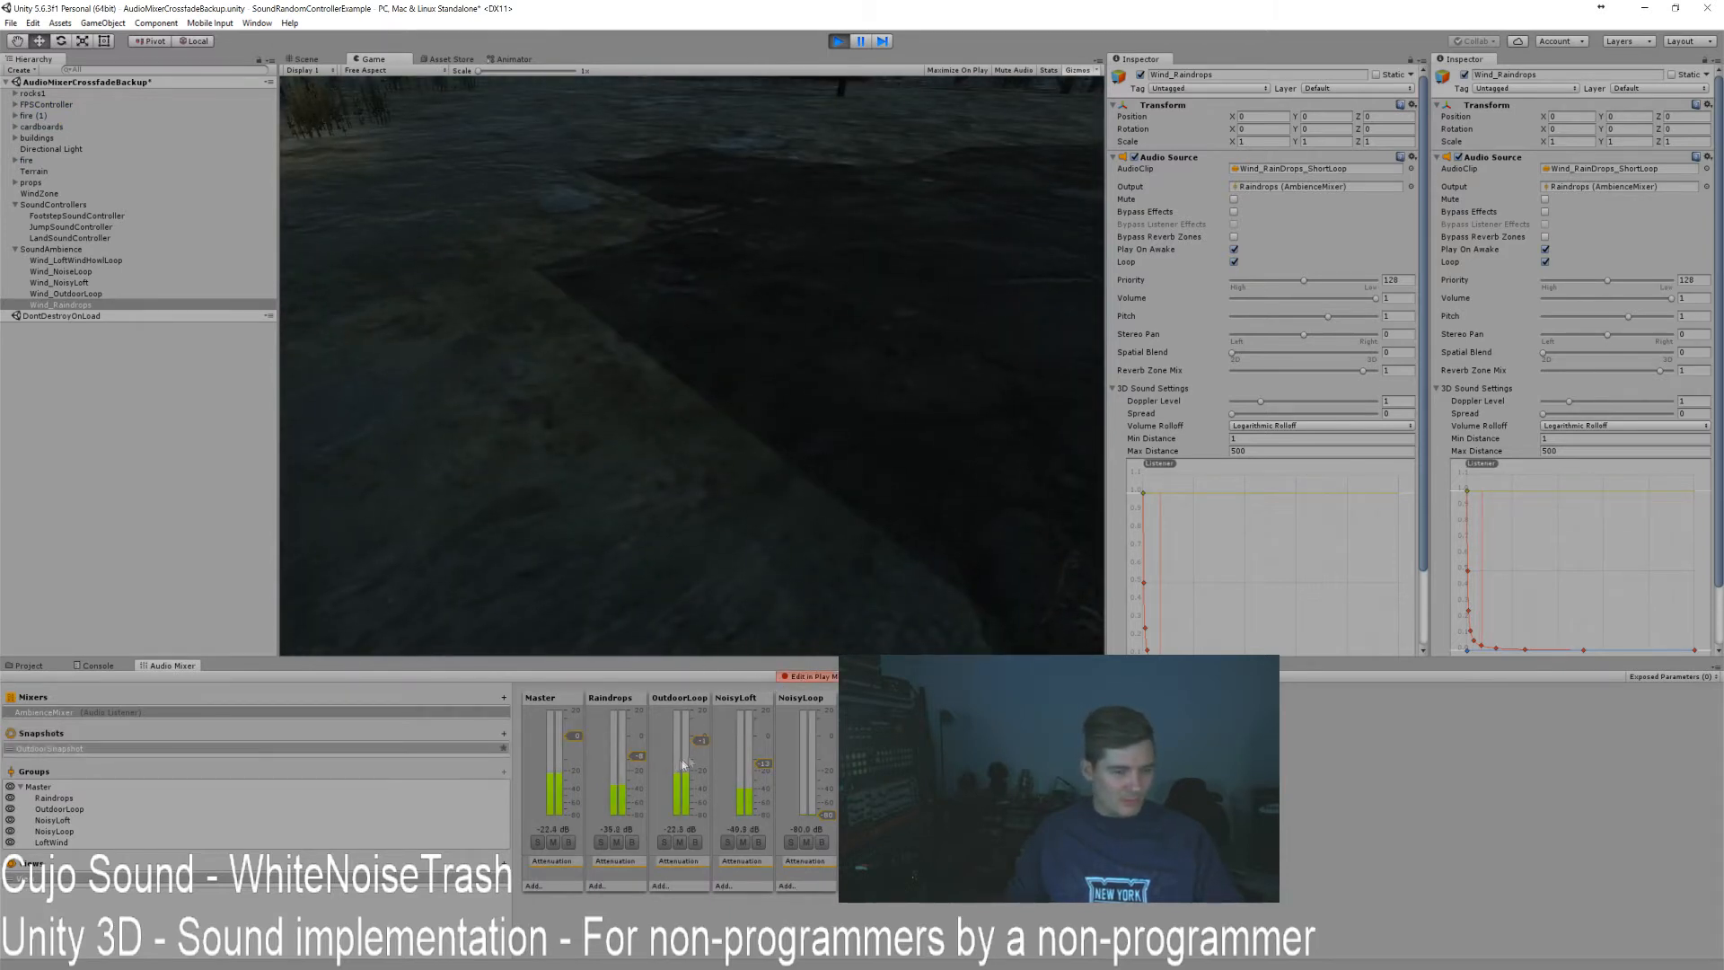
pyautogui.click(750, 780)
pyautogui.moveTo(709, 819); pyautogui.dragTo(825, 834)
pyautogui.moveTo(891, 754); pyautogui.dragTo(891, 750)
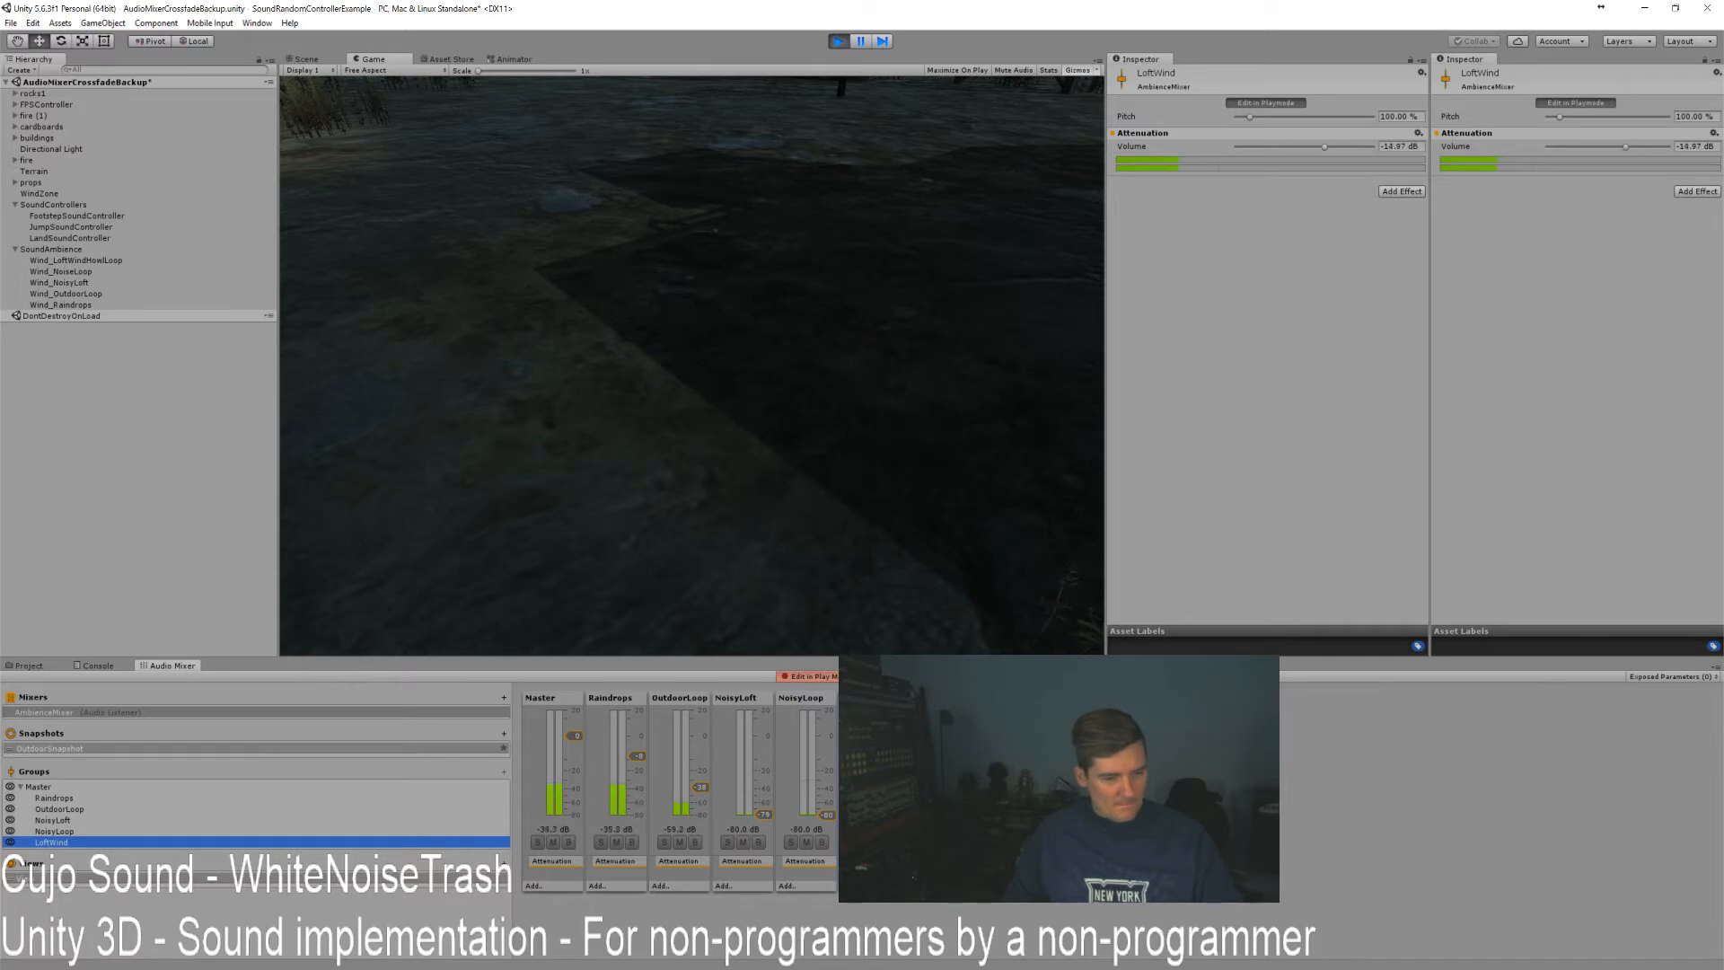
pyautogui.moveTo(710, 788); pyautogui.dragTo(708, 797)
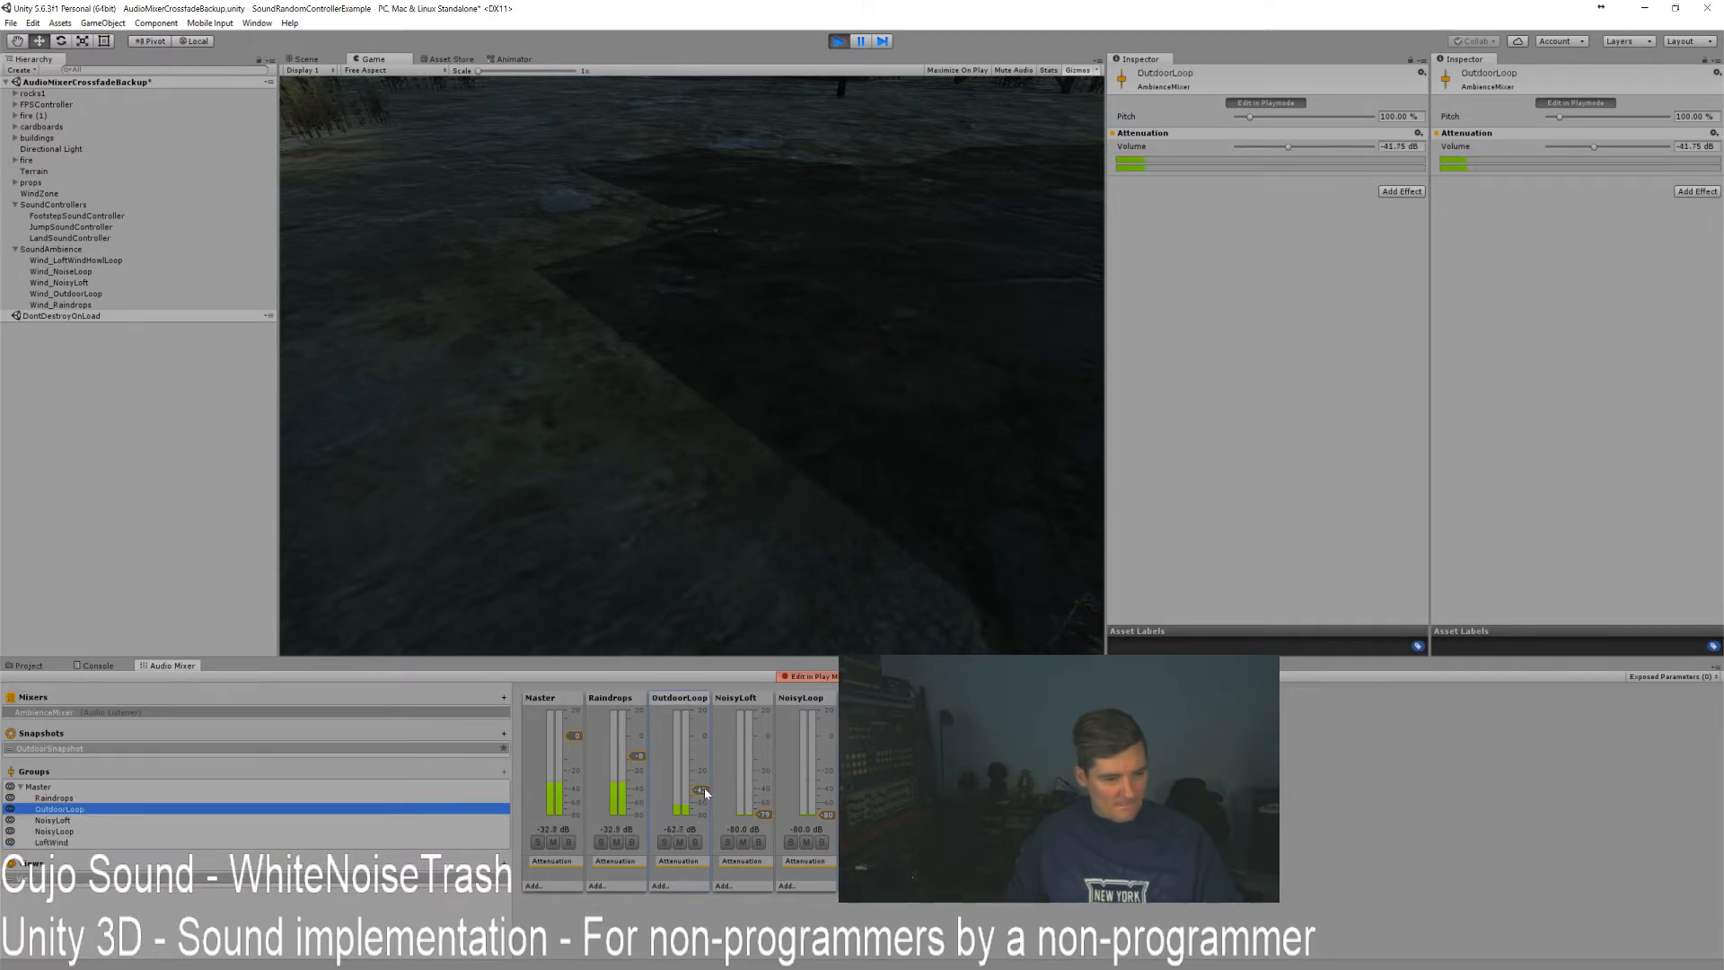
pyautogui.moveTo(705, 792); pyautogui.dragTo(639, 761)
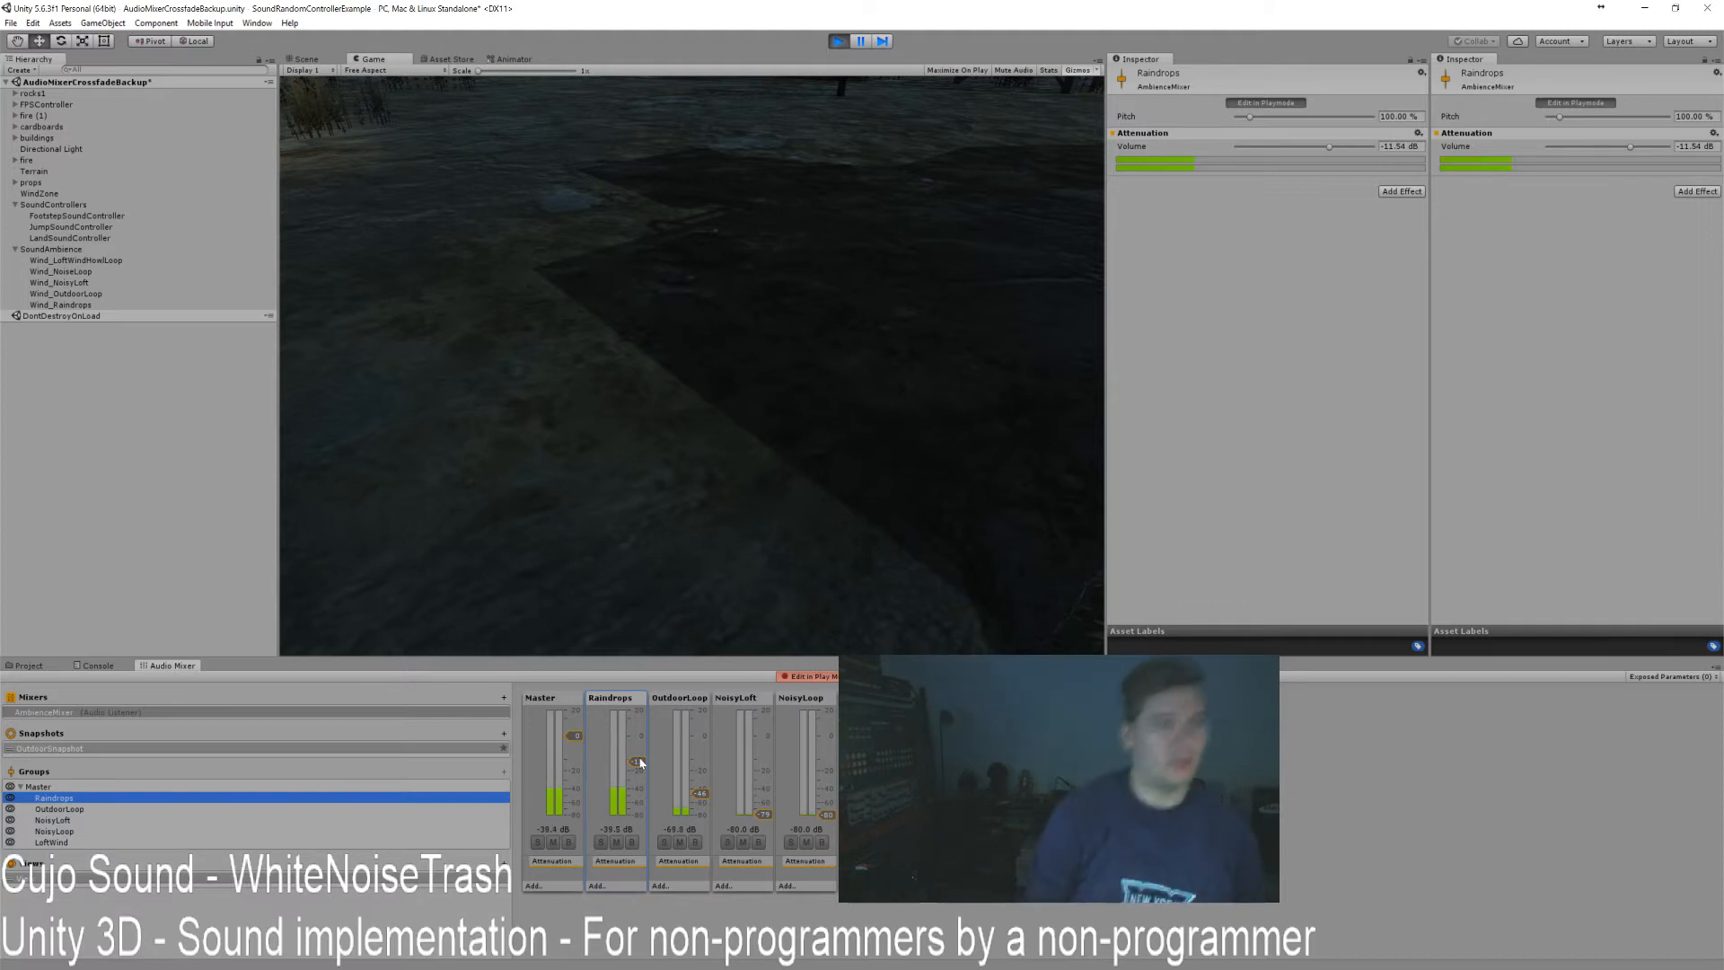
# Stop playback and add a mixer snapshot named Indoorsnapshot, copied from OutdoorSnapshot.
pyautogui.click(709, 186)
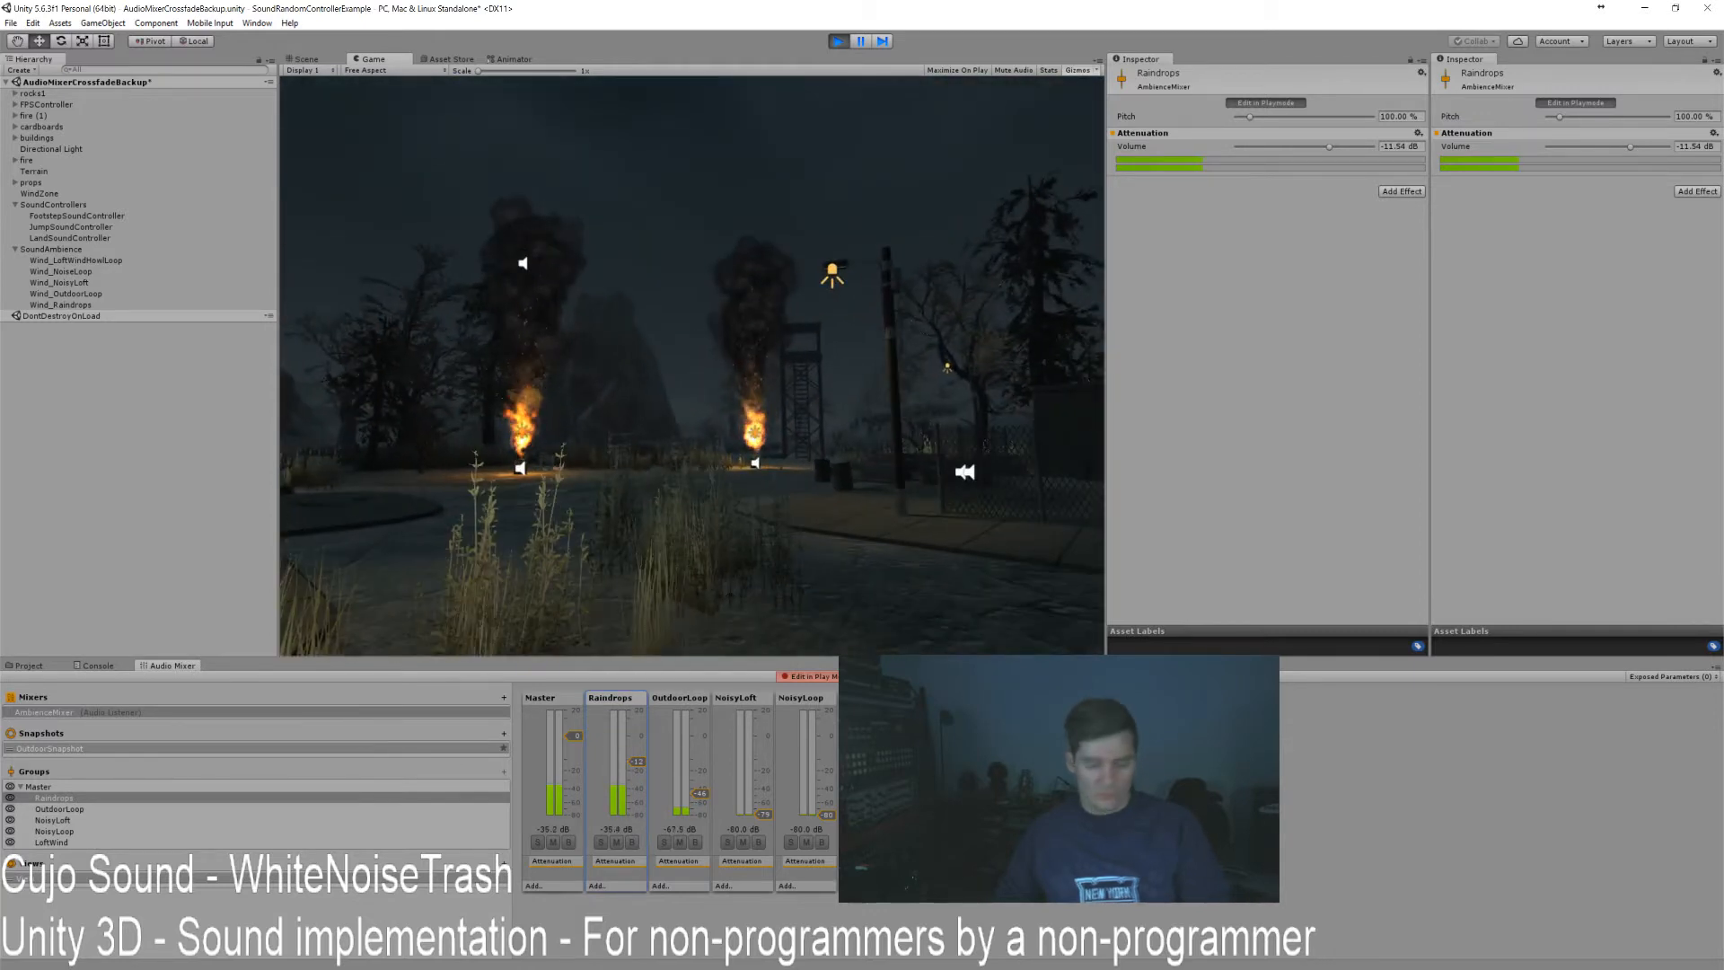
pyautogui.hotkey('ctrl', 'p')
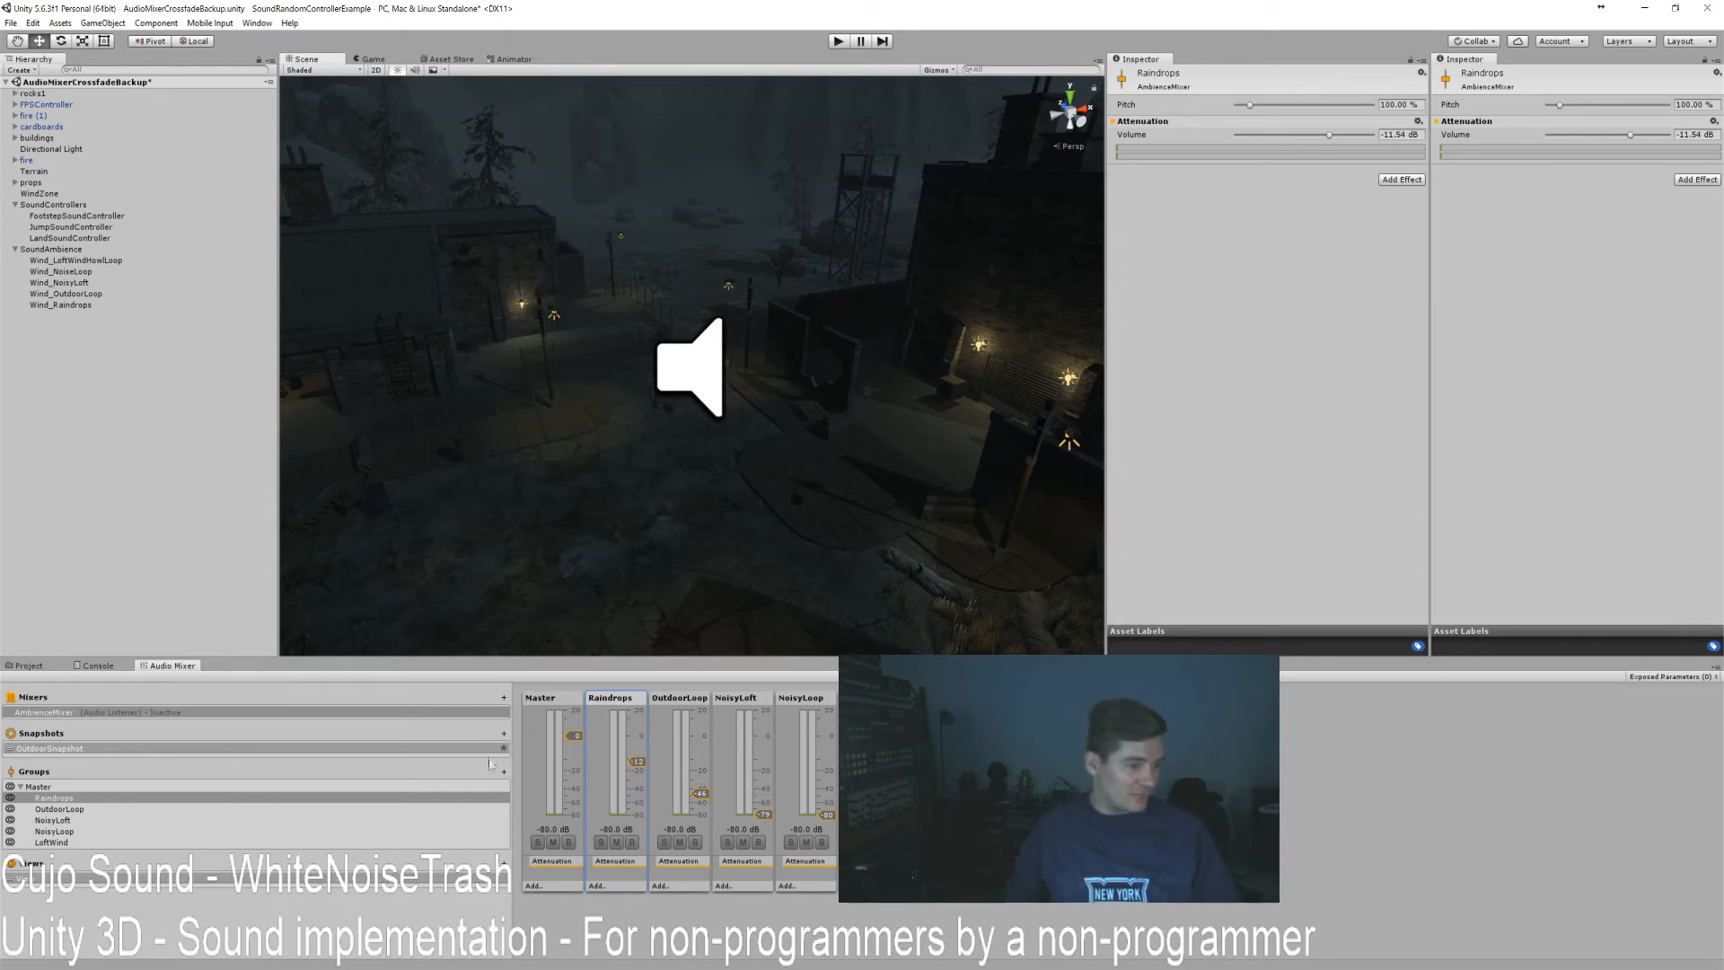
pyautogui.click(503, 734)
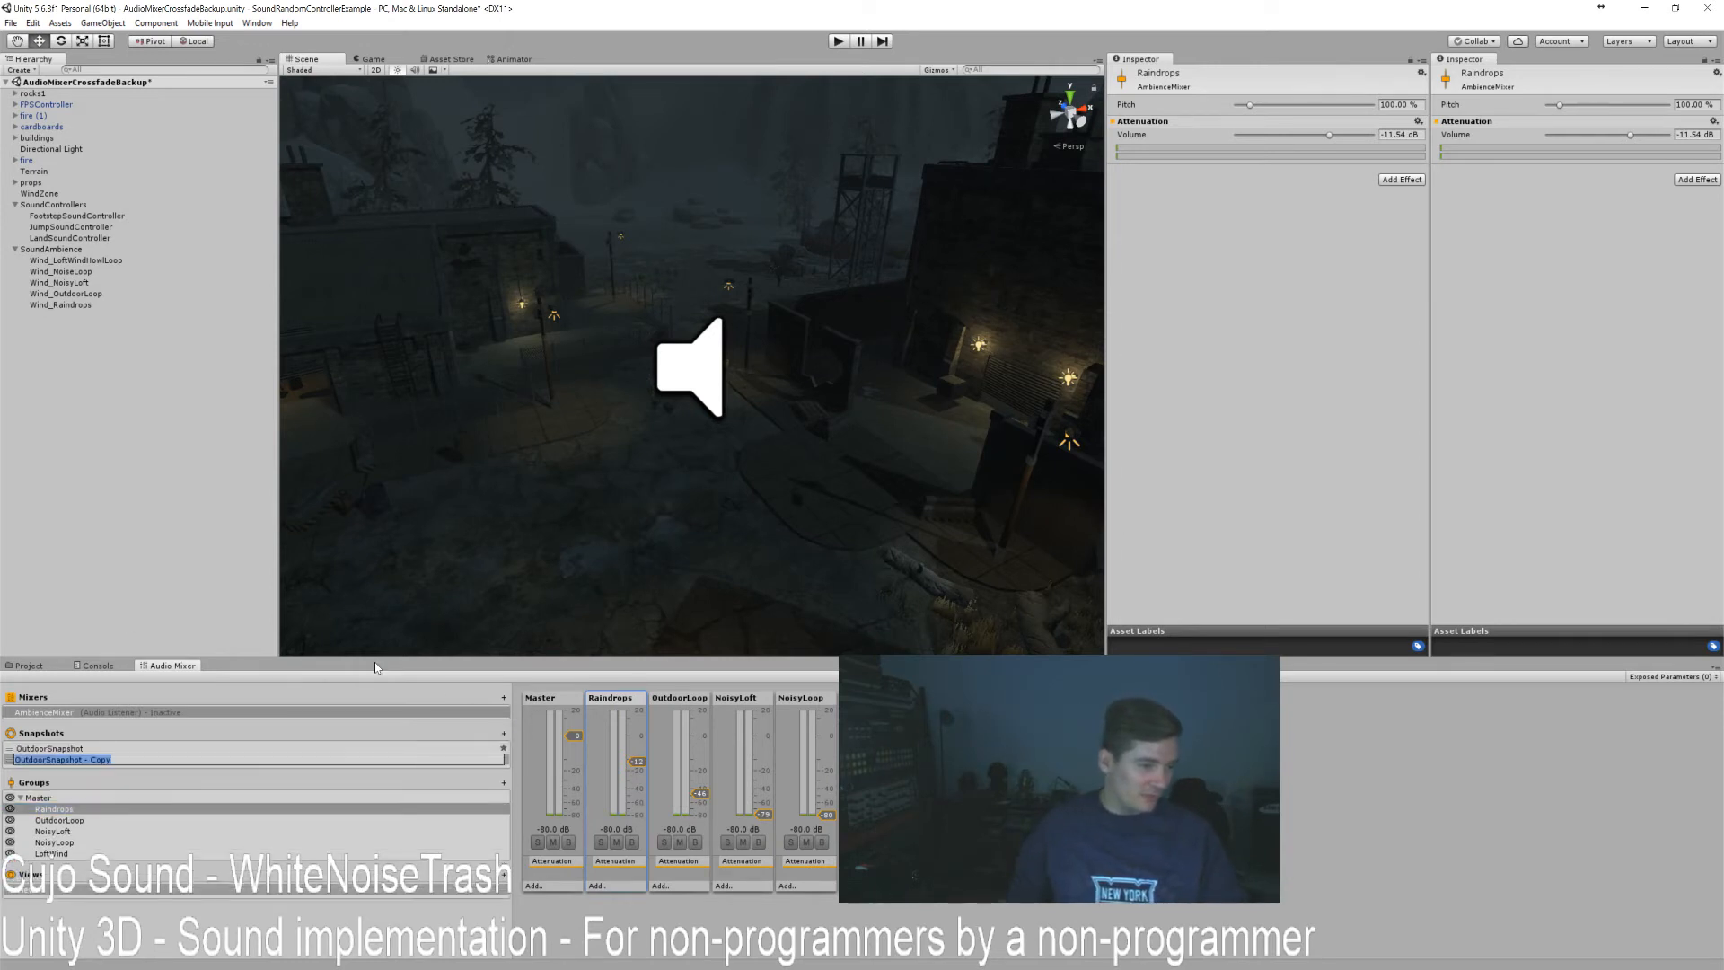
pyautogui.write('Indoorsnapshot')
pyautogui.press('Return')
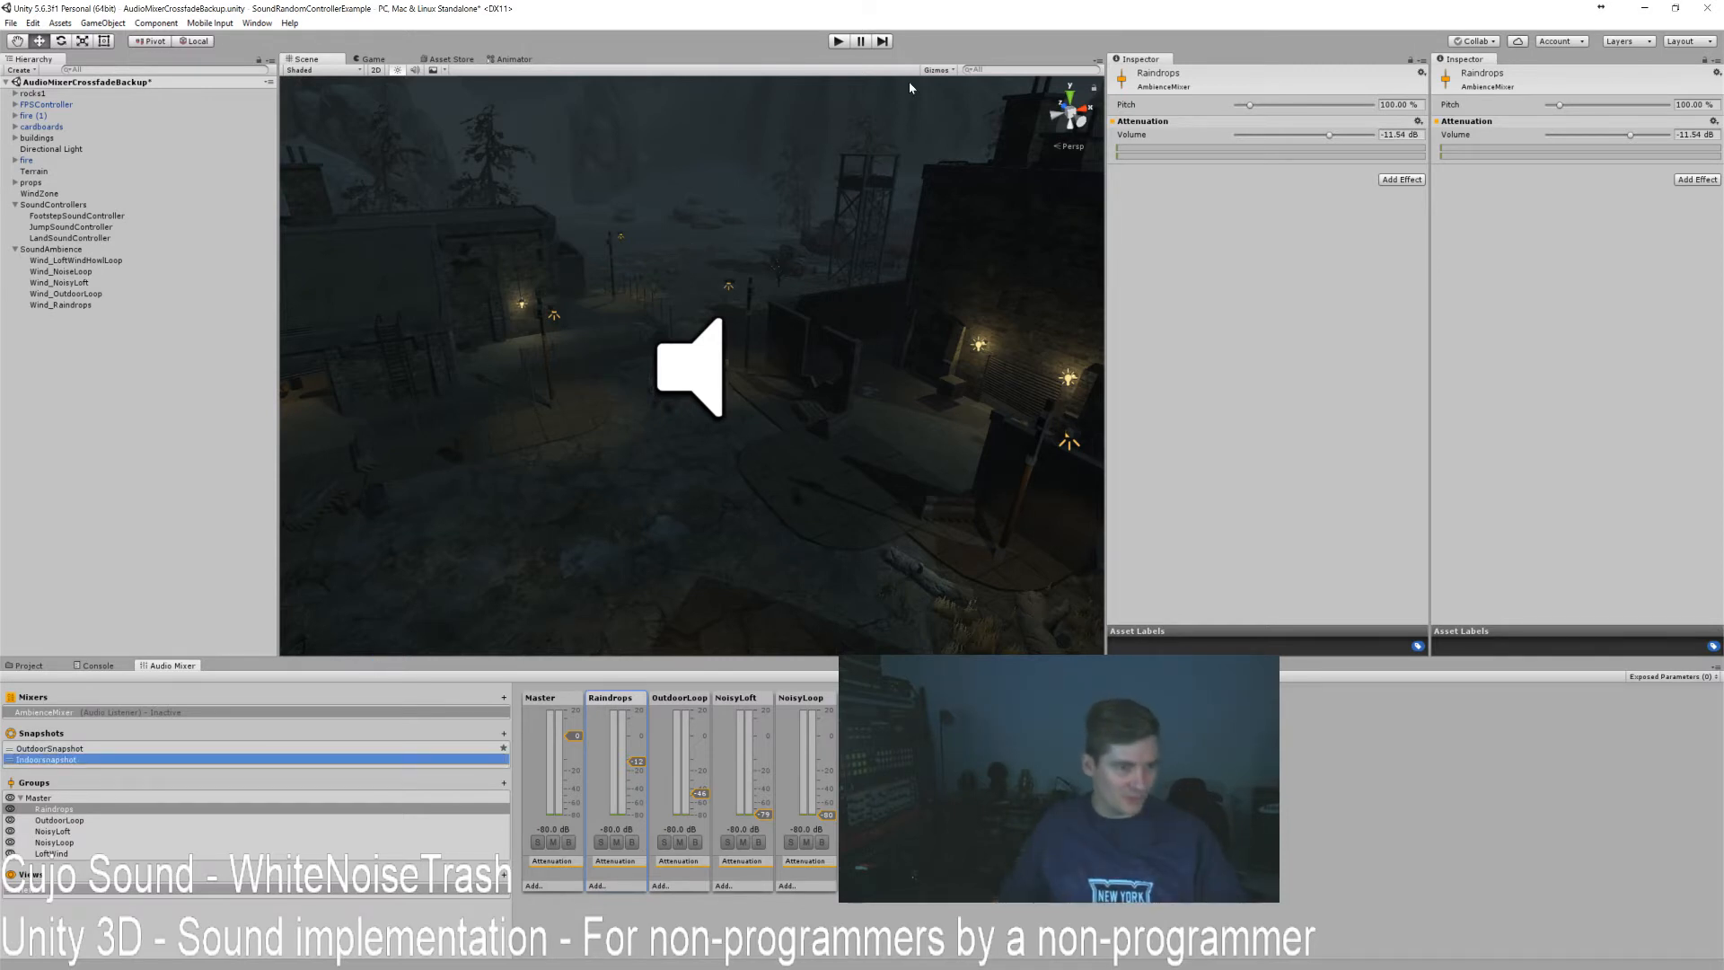
# Play the scene, walk the character through the garage opening into the dark building and release the pointer.
pyautogui.click(838, 41)
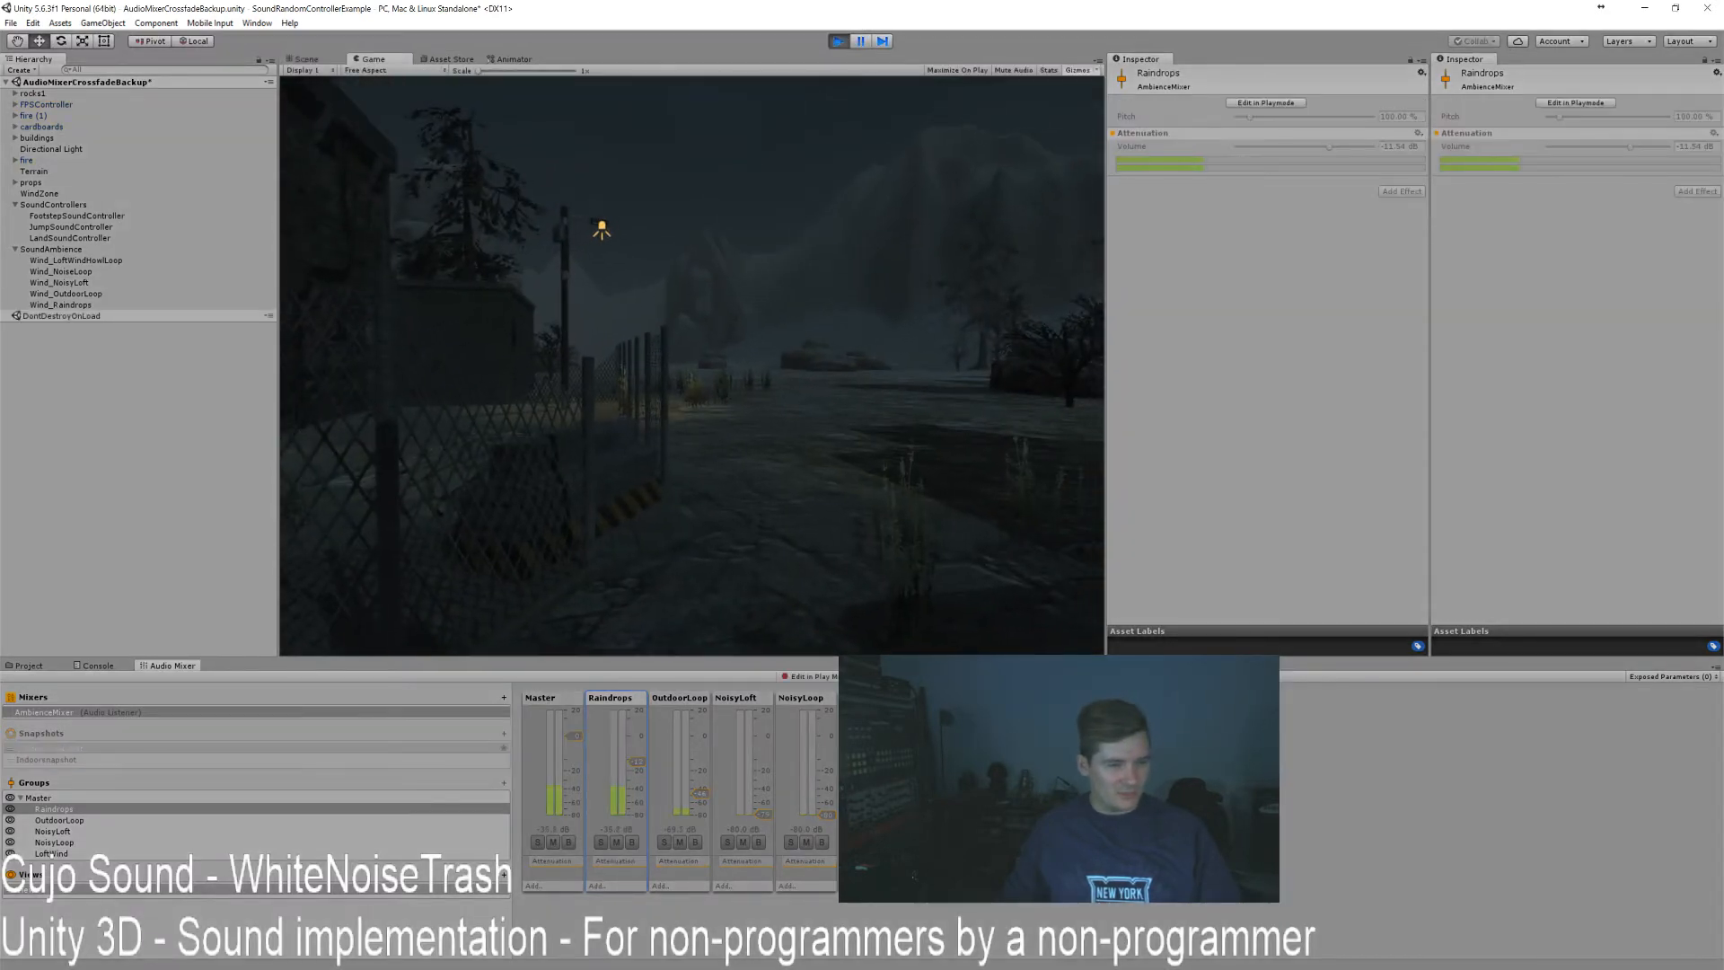
pyautogui.press('w')
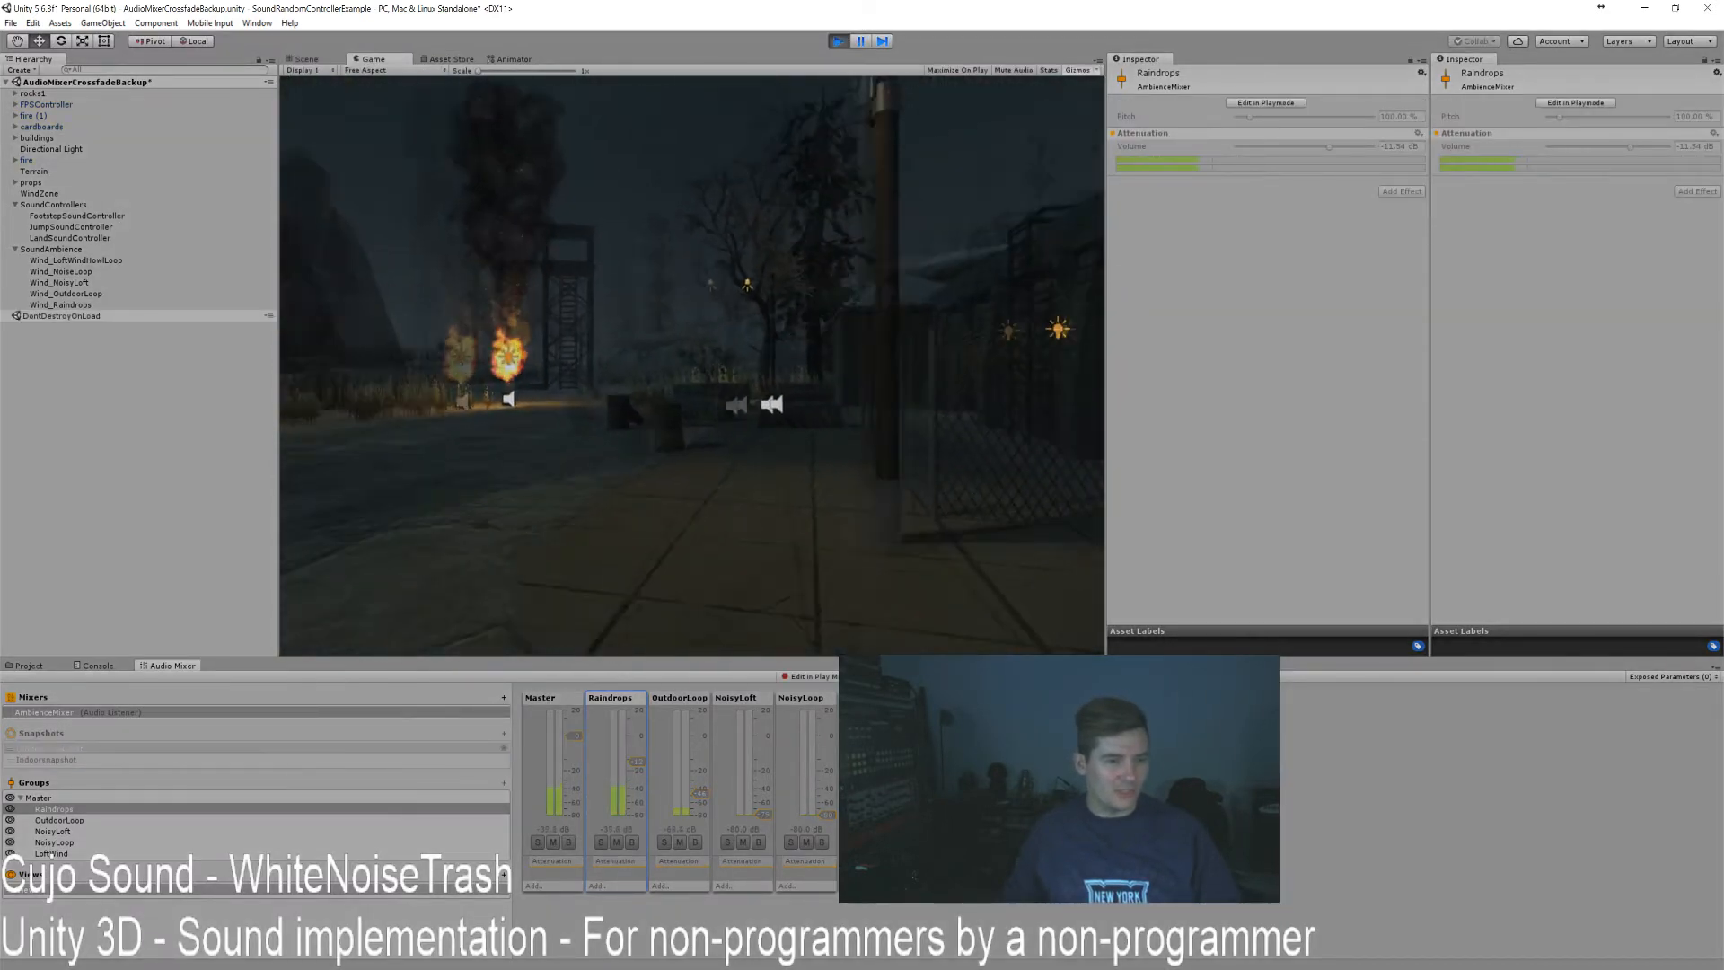
pyautogui.press('w')
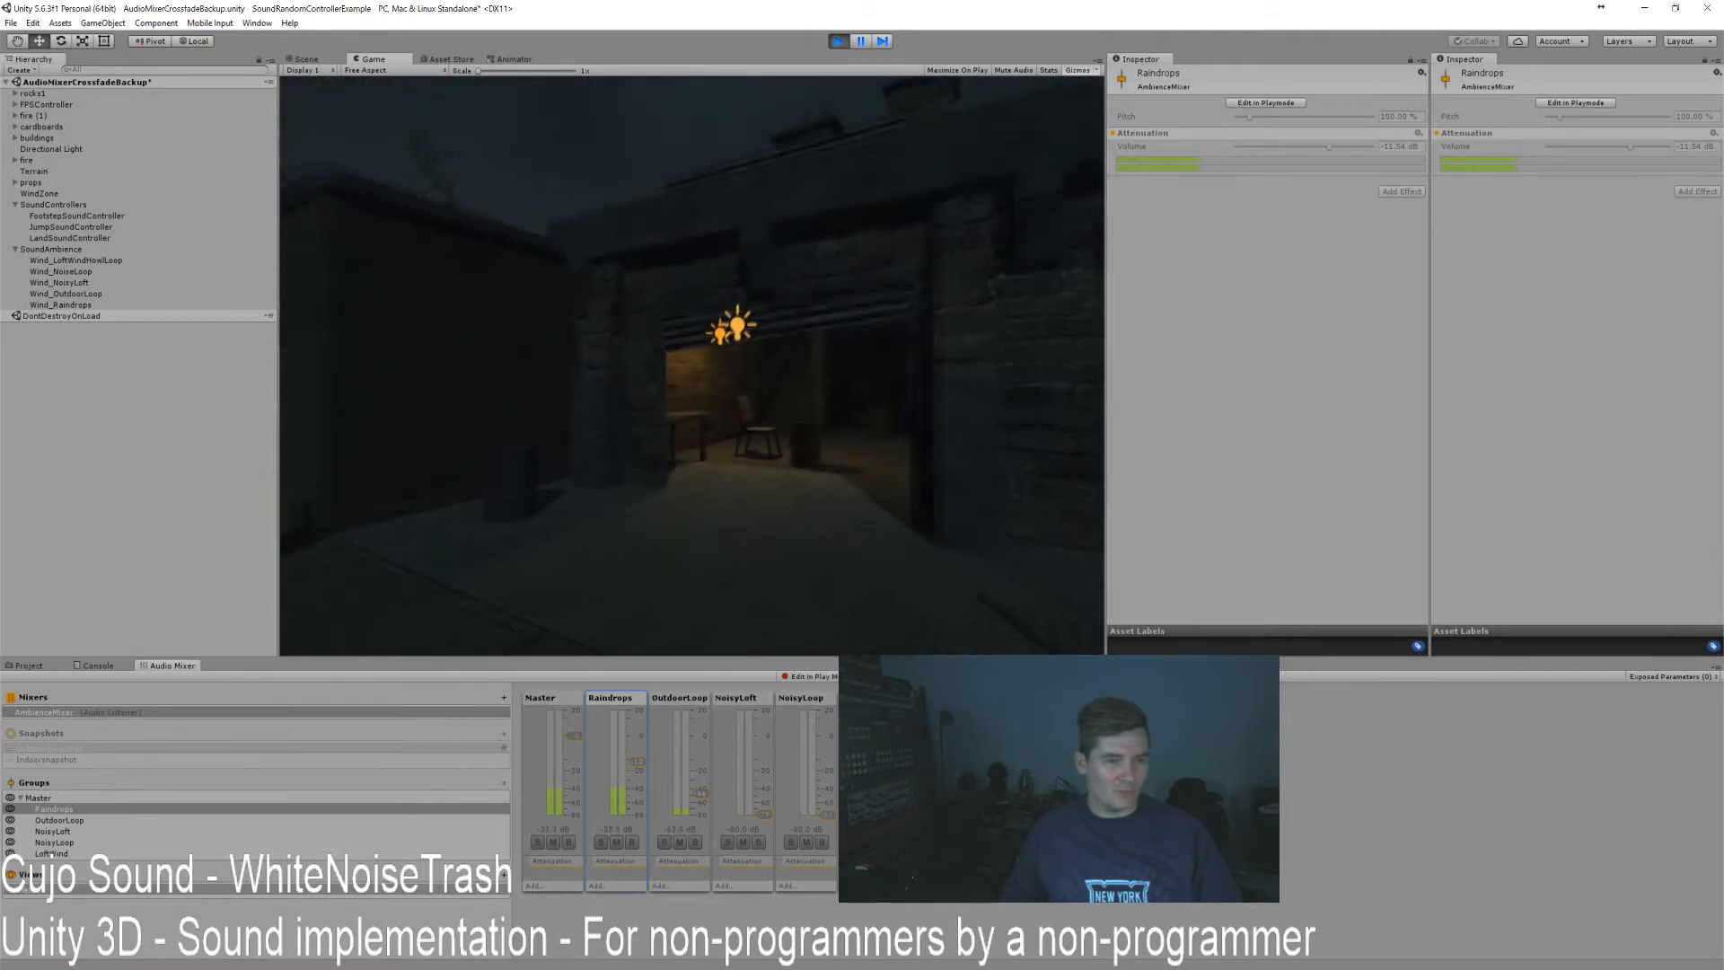
pyautogui.press('w')
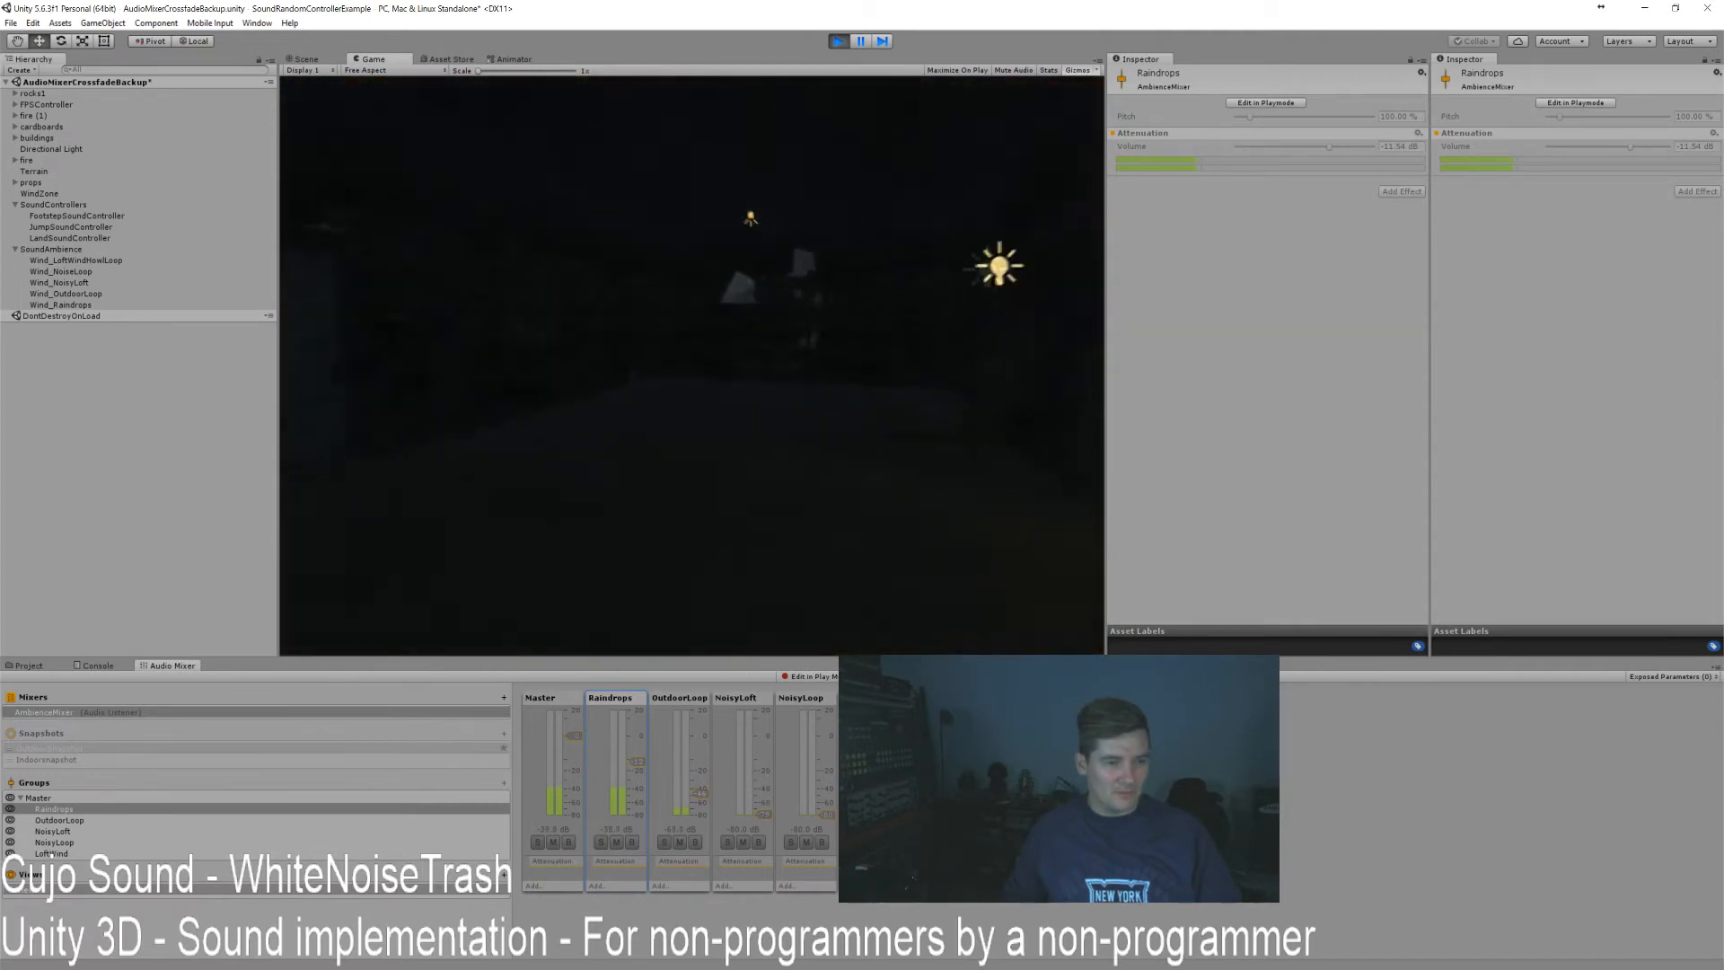
pyautogui.press('Escape')
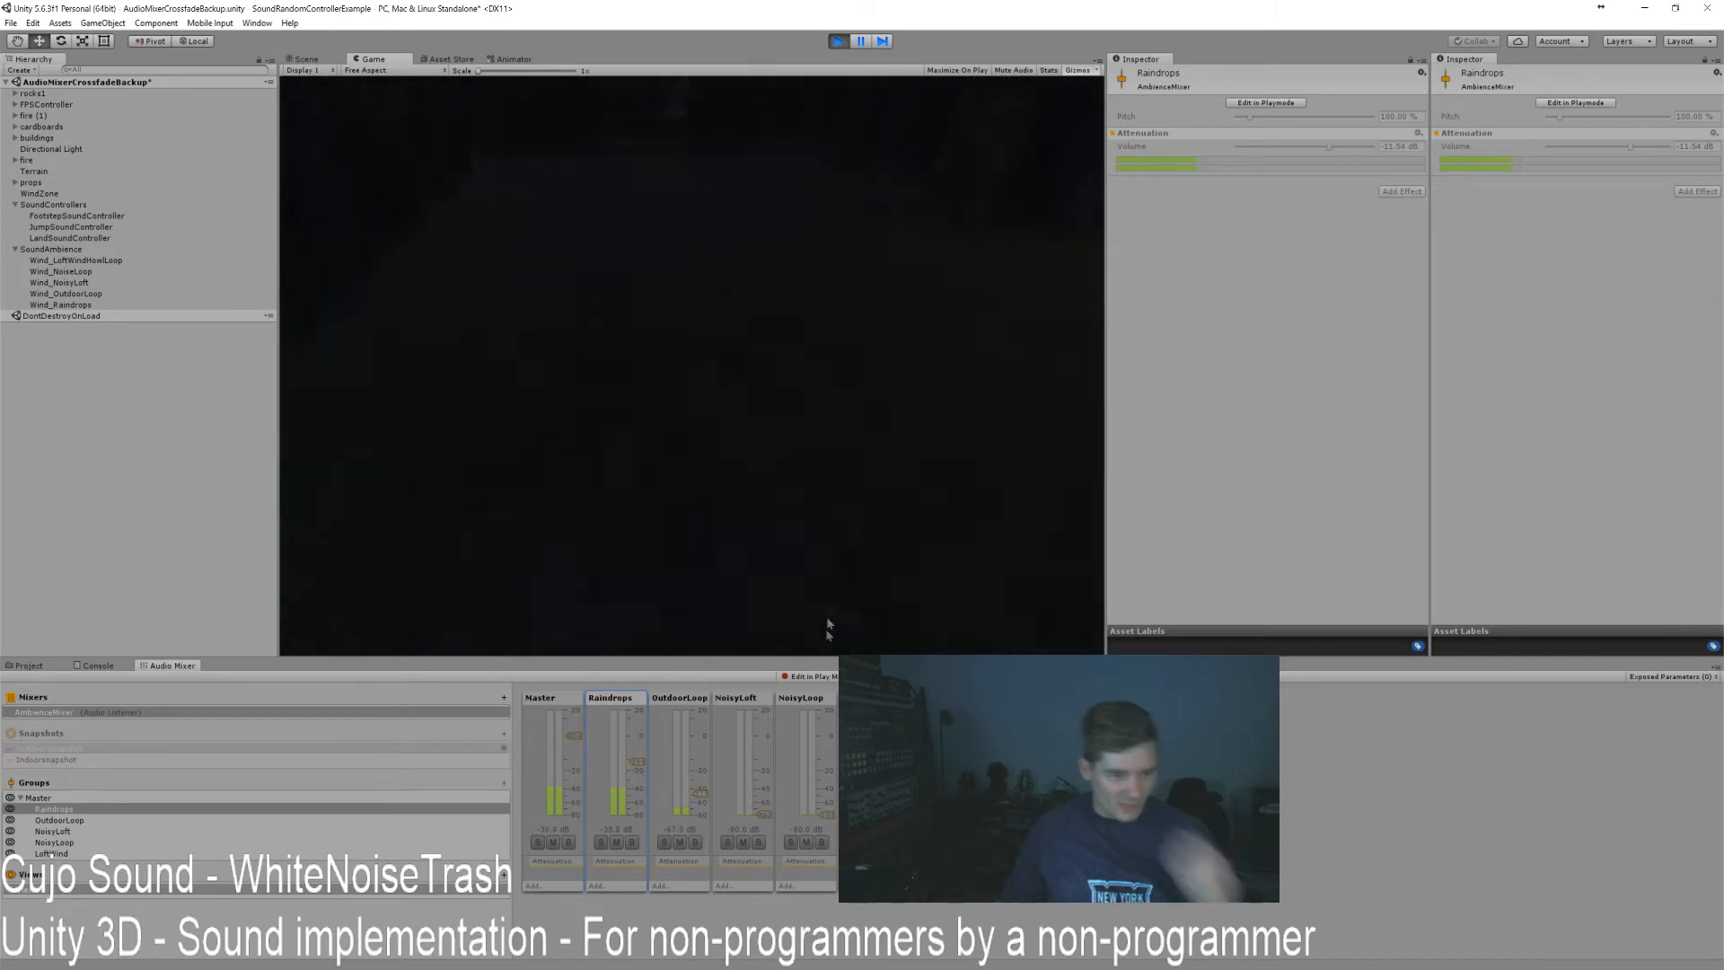
# Enable mixer editing during playback and, in Indoorsnapshot, lower Raindrops and raise OutdoorLoop and NoisyLoft to about -18 dB.
pyautogui.click(801, 677)
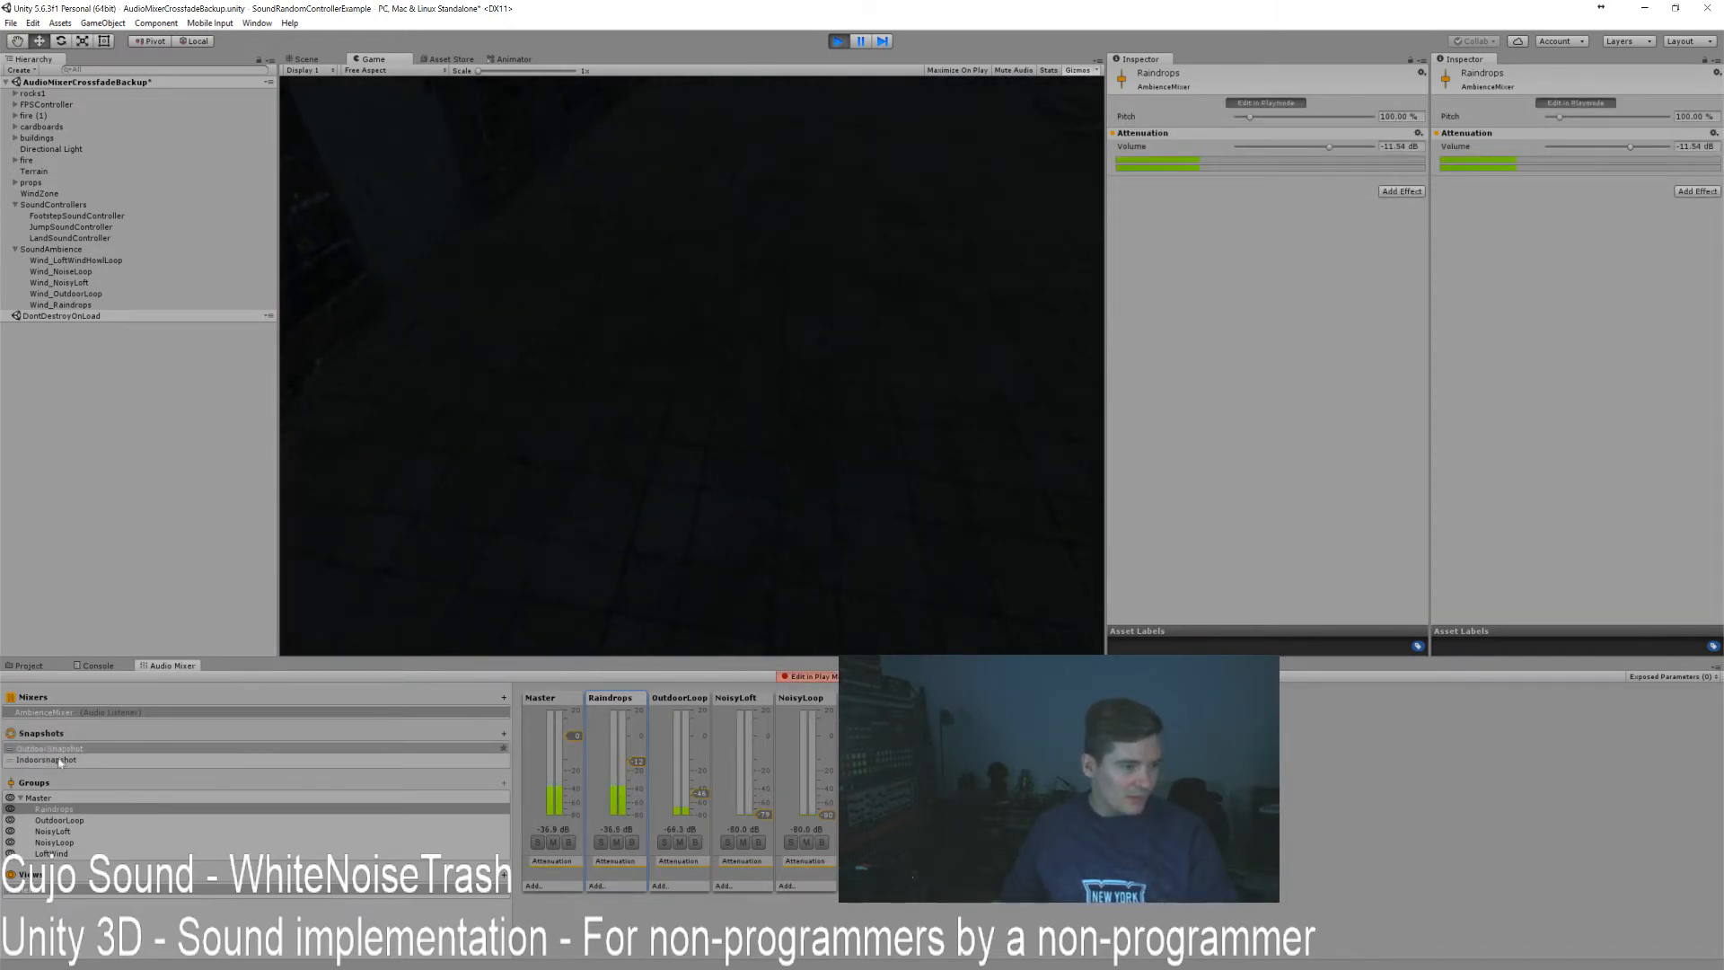
pyautogui.click(382, 760)
pyautogui.moveTo(700, 793); pyautogui.dragTo(643, 776)
pyautogui.moveTo(763, 815); pyautogui.dragTo(766, 795)
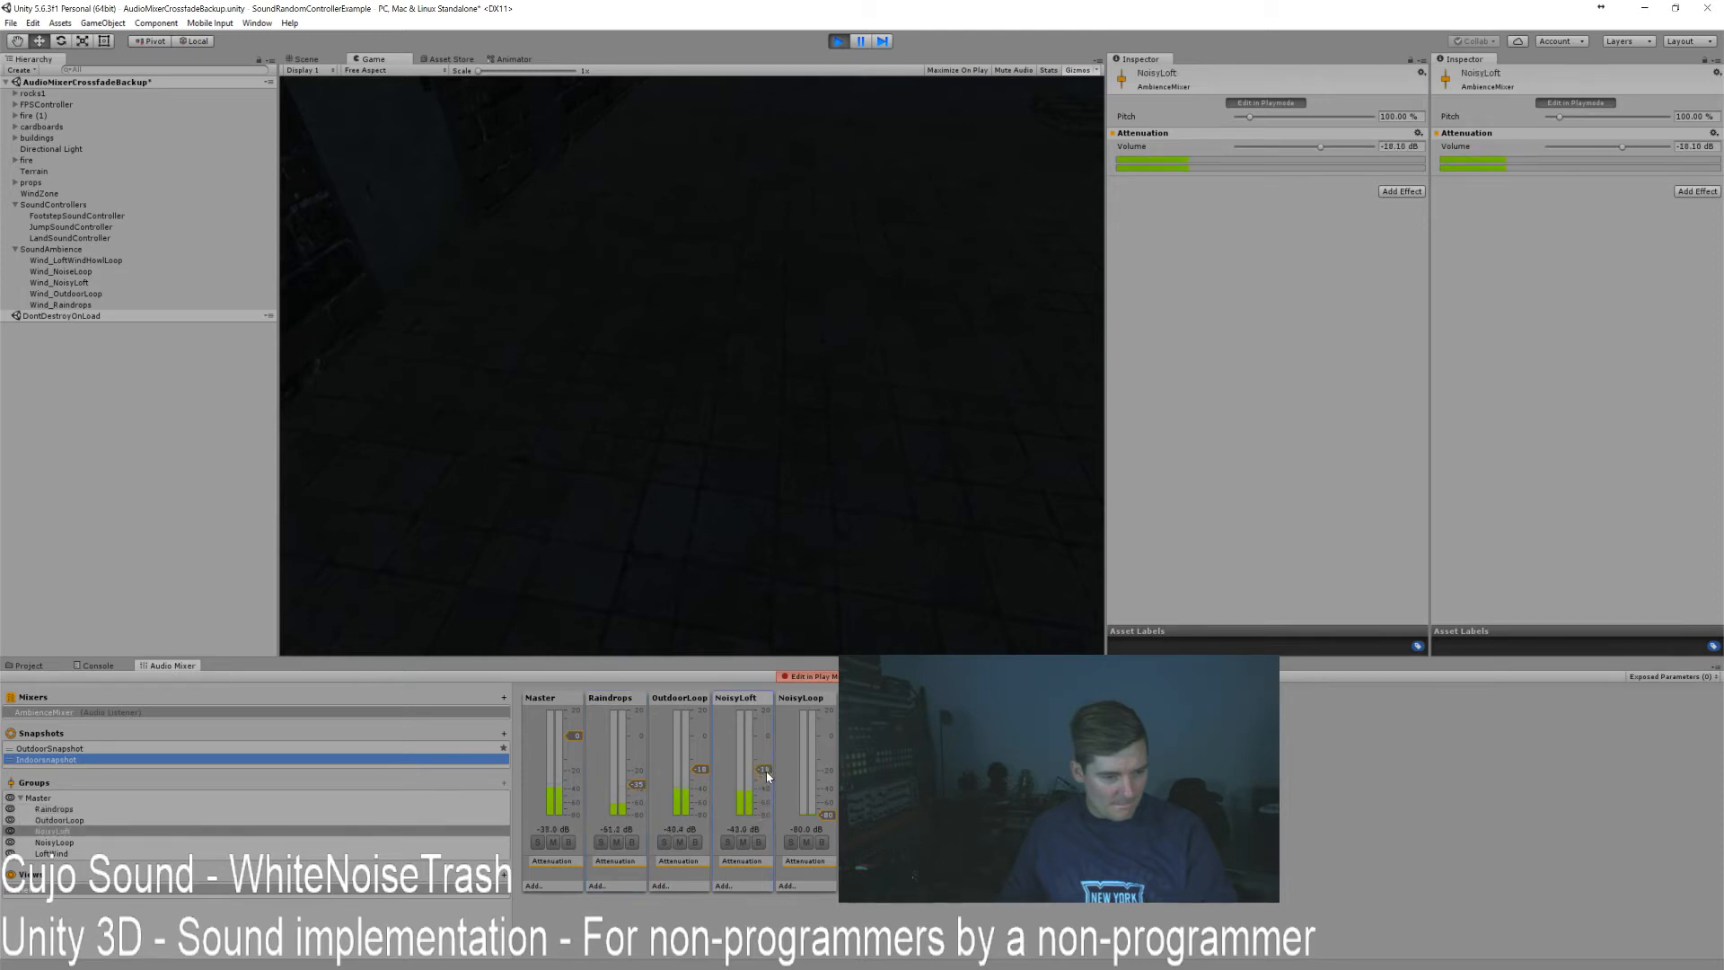
# Raise NoisyLoop to about -43 dB and set LoftWind to about -19 dB in Indoorsnapshot, ending mixer editing and playback.
pyautogui.click(826, 813)
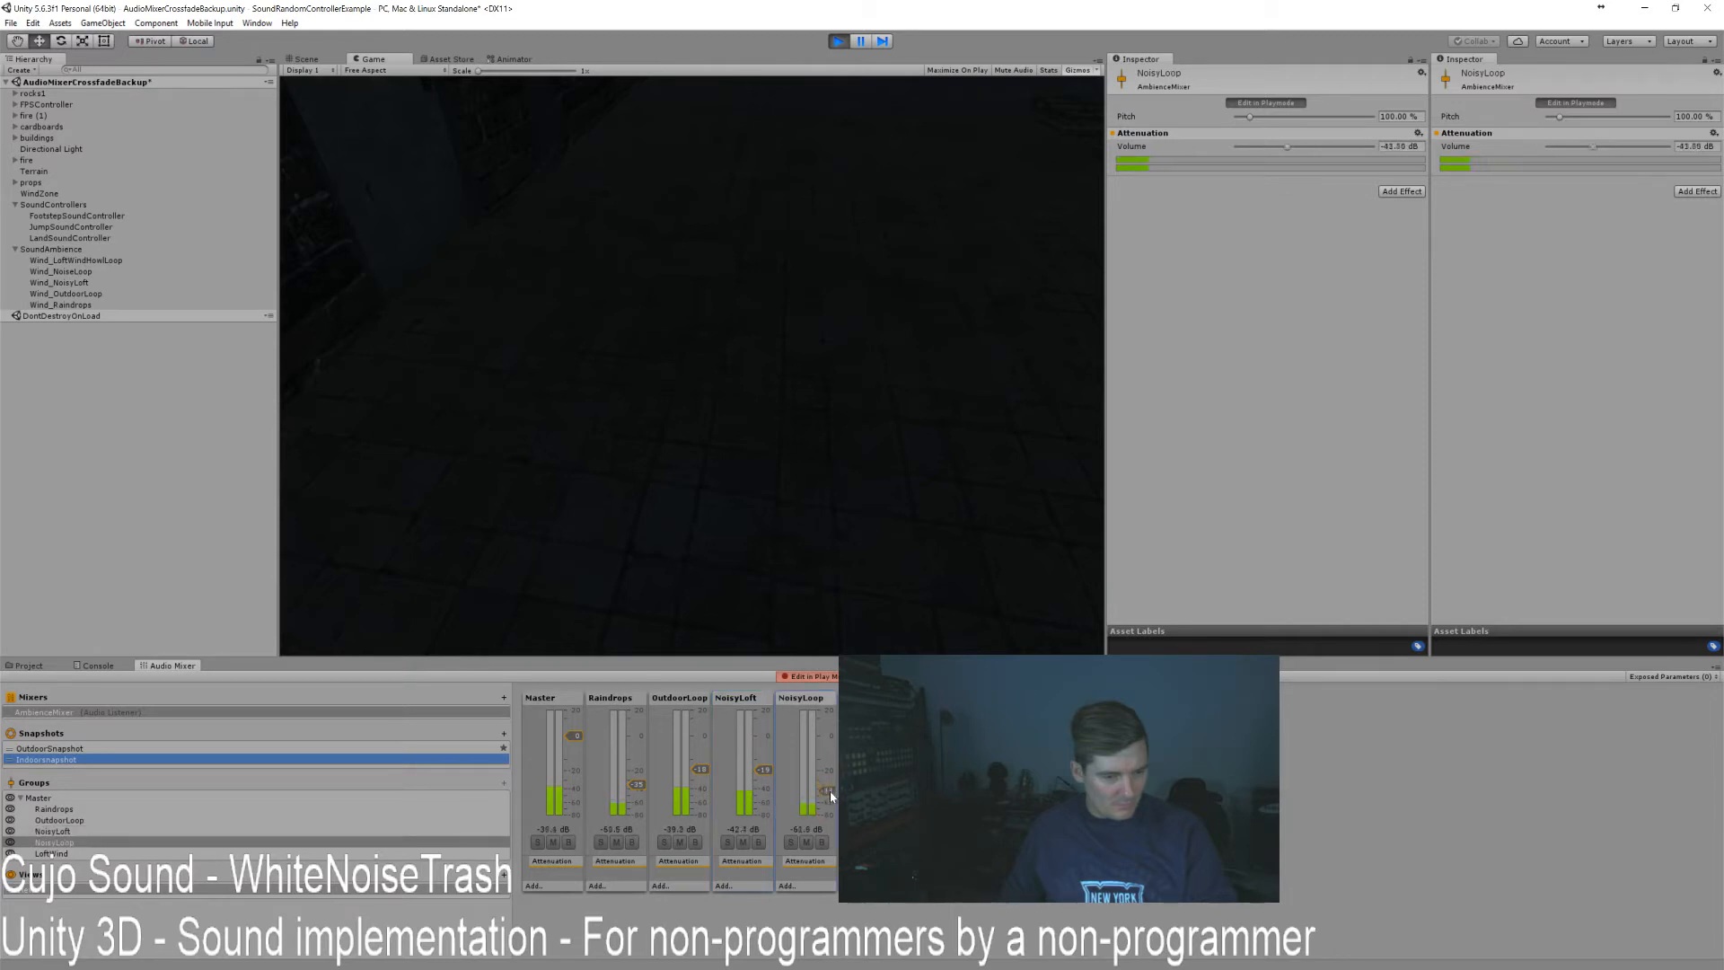
pyautogui.click(51, 853)
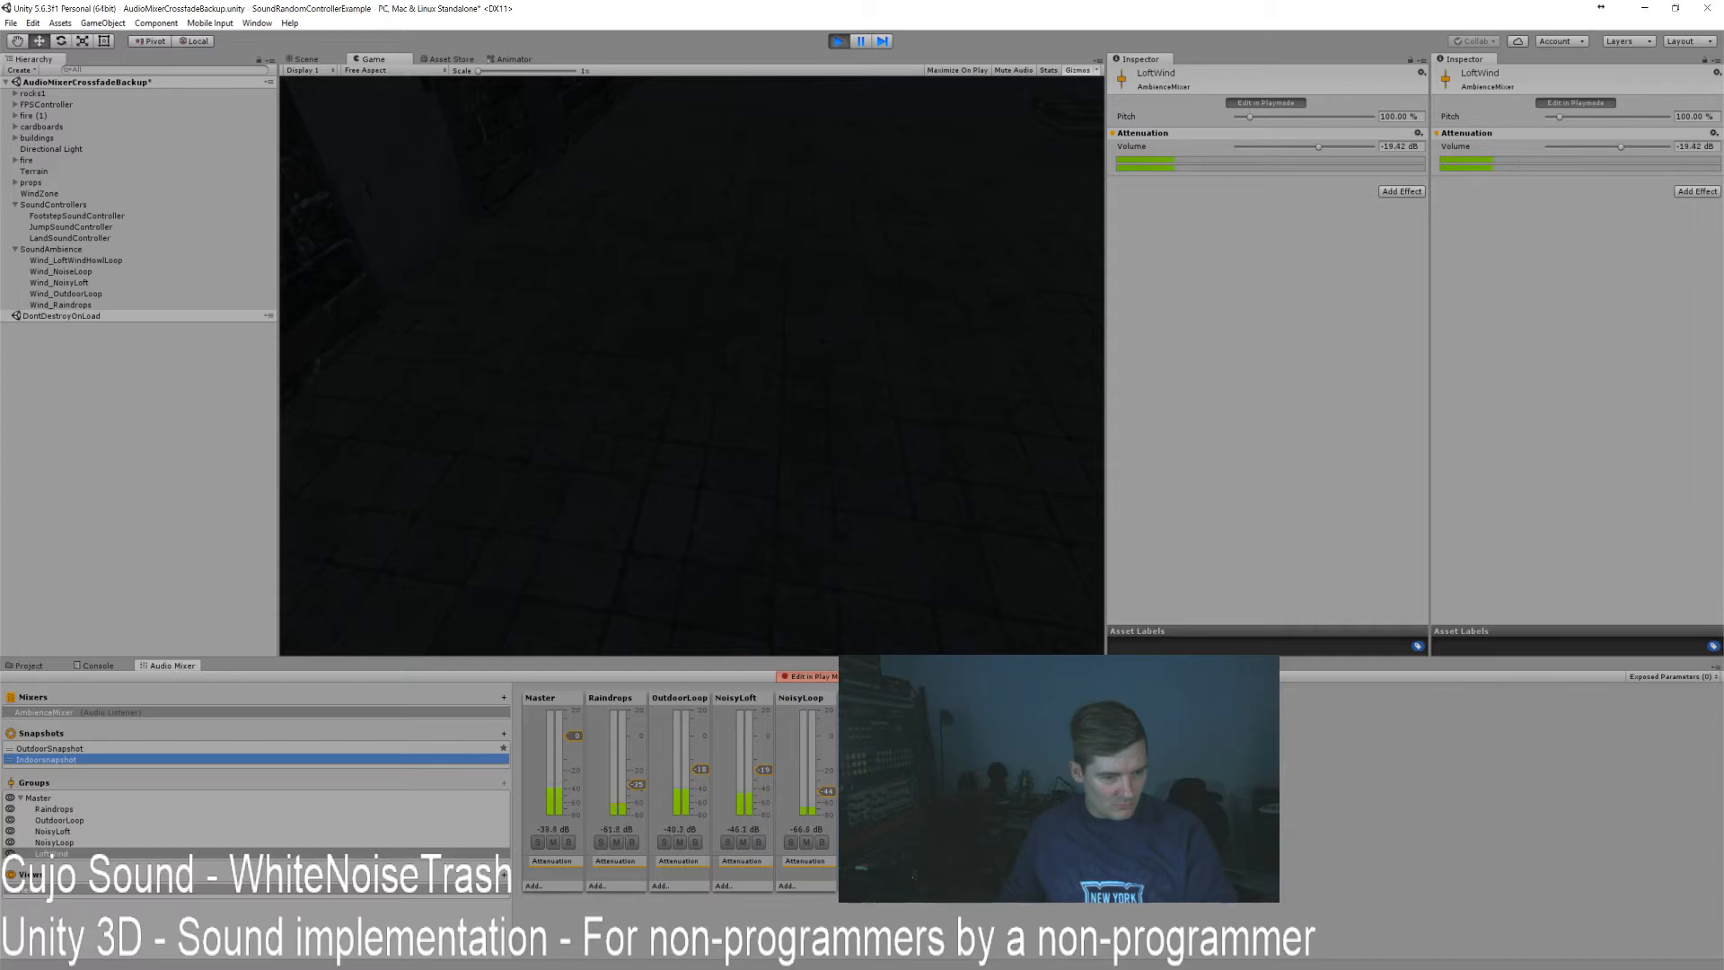
pyautogui.click(819, 676)
pyautogui.click(838, 41)
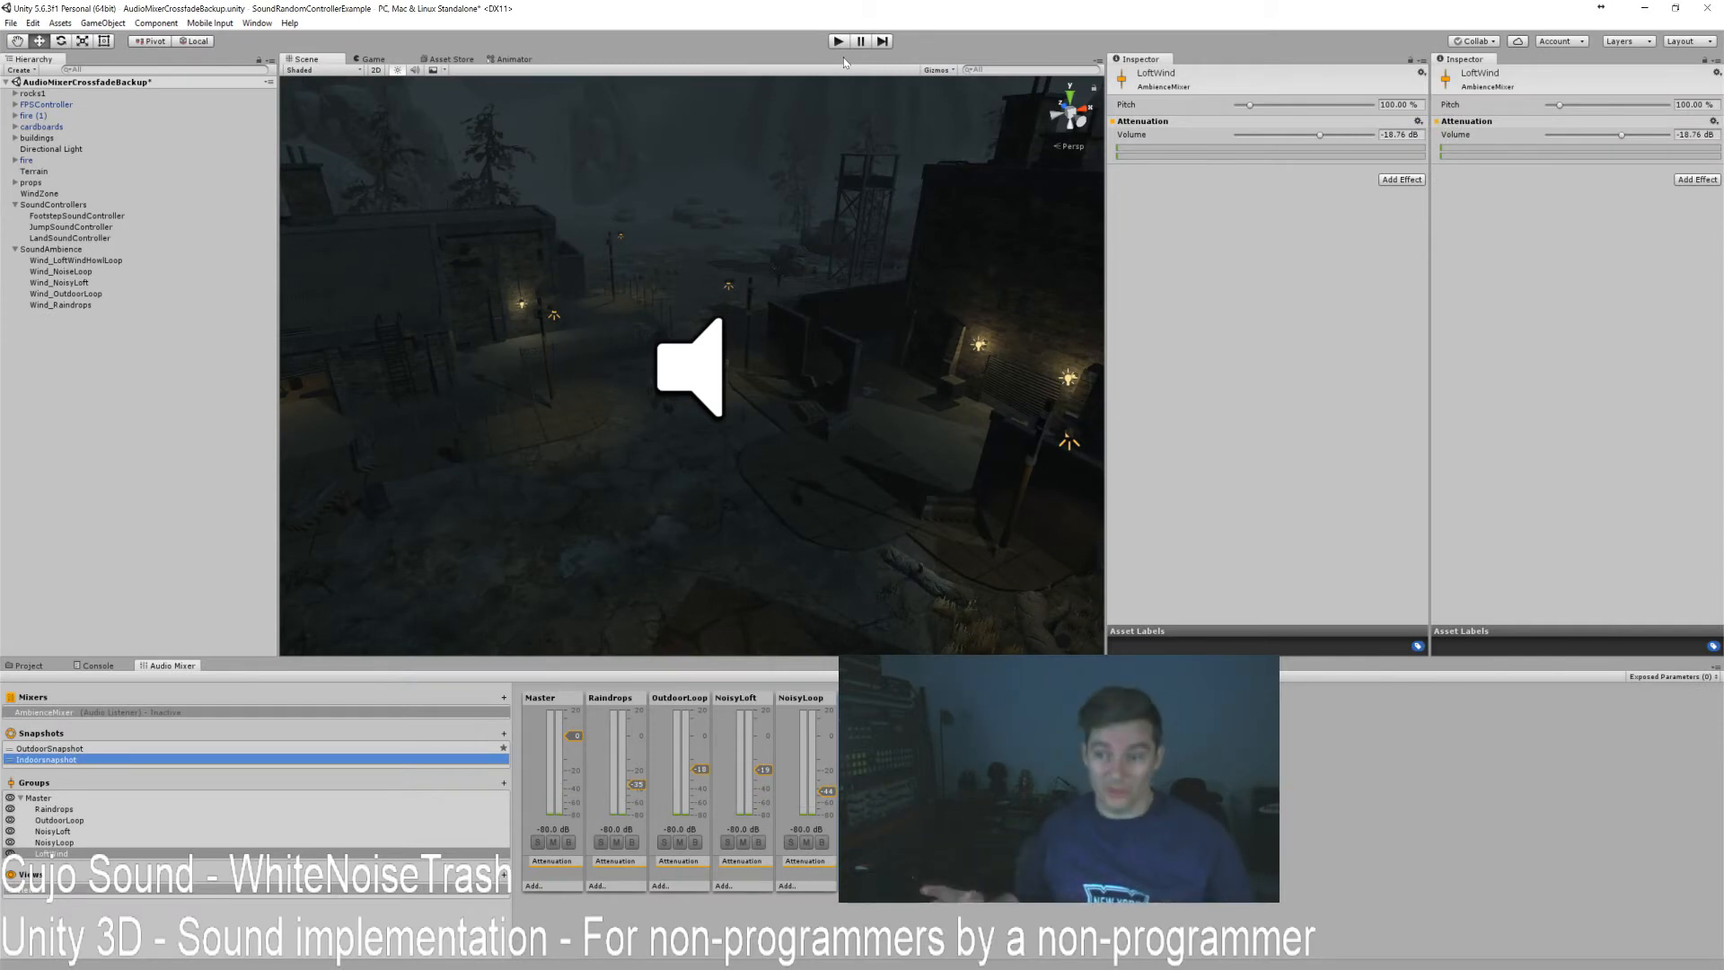
# Raise the rollupdoor between the two wall lamps to Y position 4.49 to open the building entrance.
pyautogui.moveTo(811, 452); pyautogui.dragTo(1086, 449, button='right')
pyautogui.moveTo(508, 476); pyautogui.dragTo(885, 572, button='right')
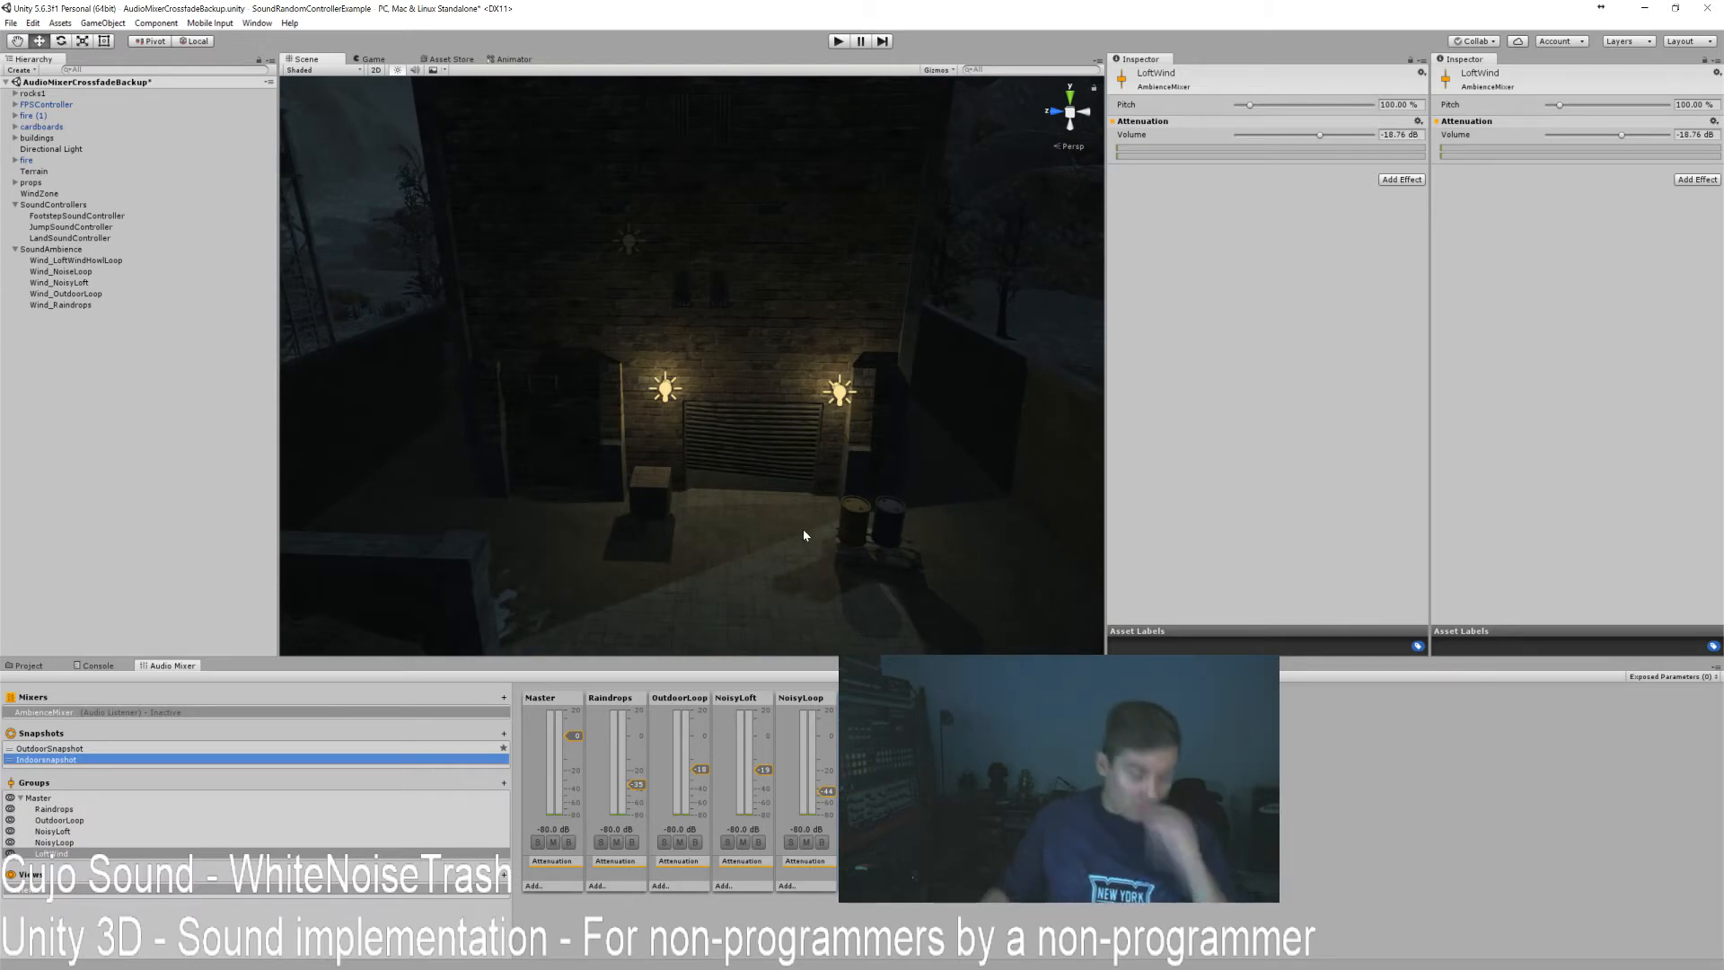
pyautogui.click(768, 440)
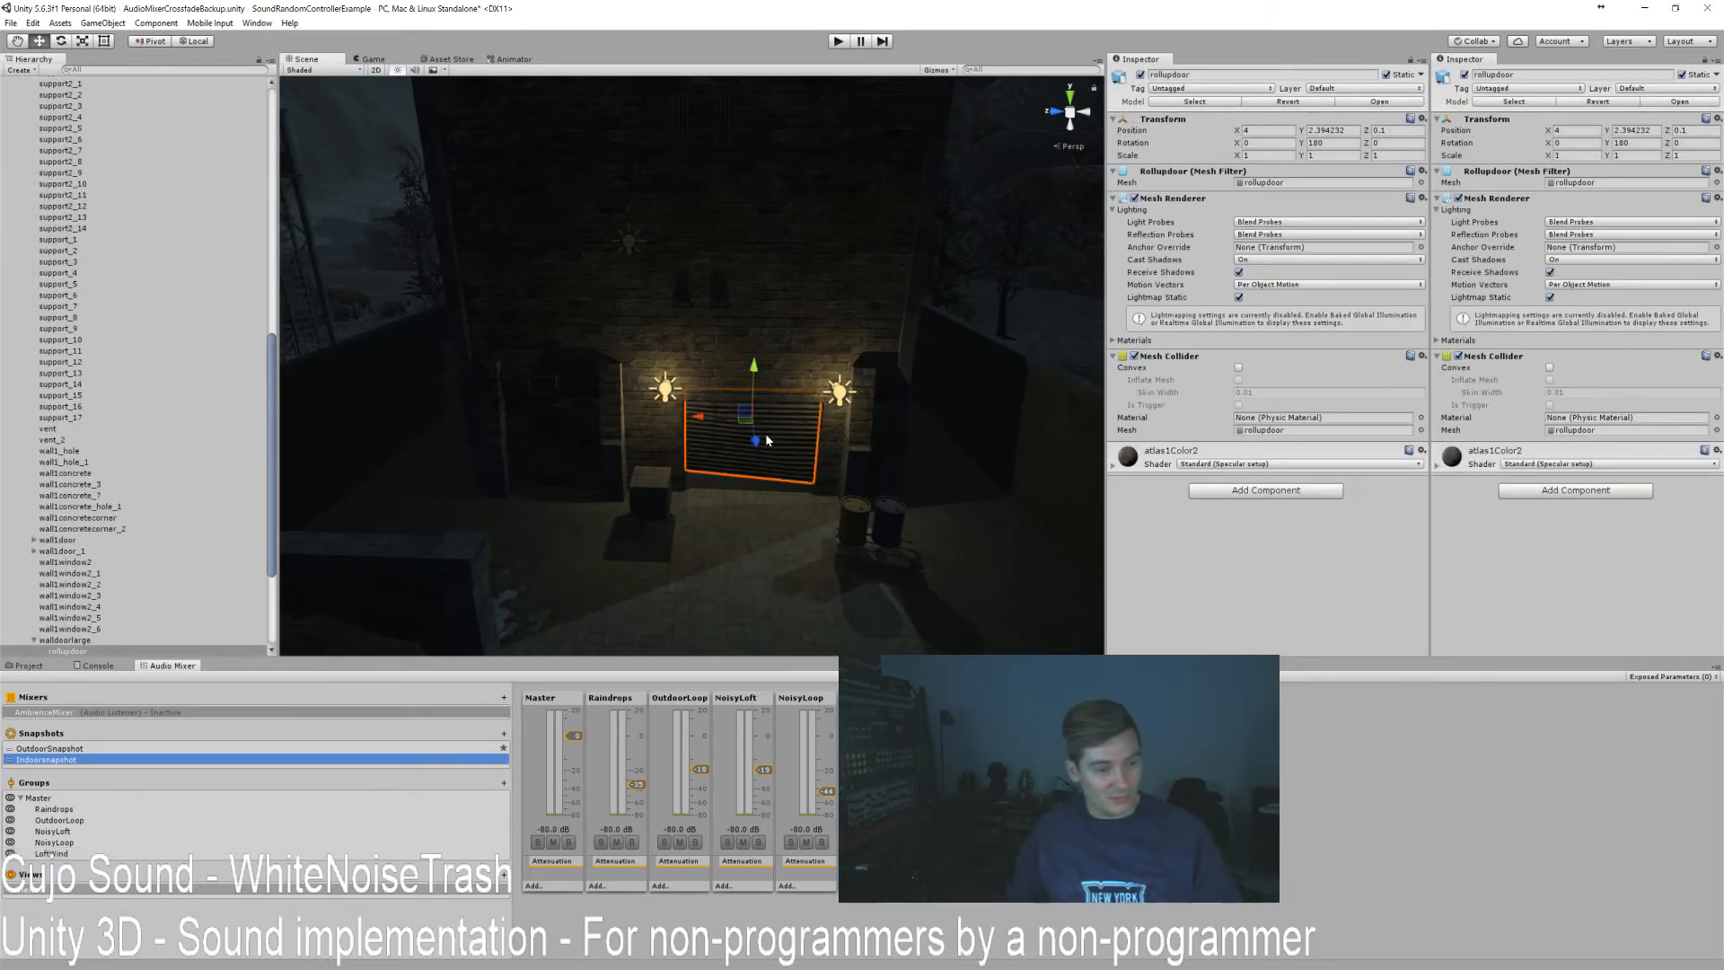
pyautogui.moveTo(759, 368); pyautogui.dragTo(753, 302)
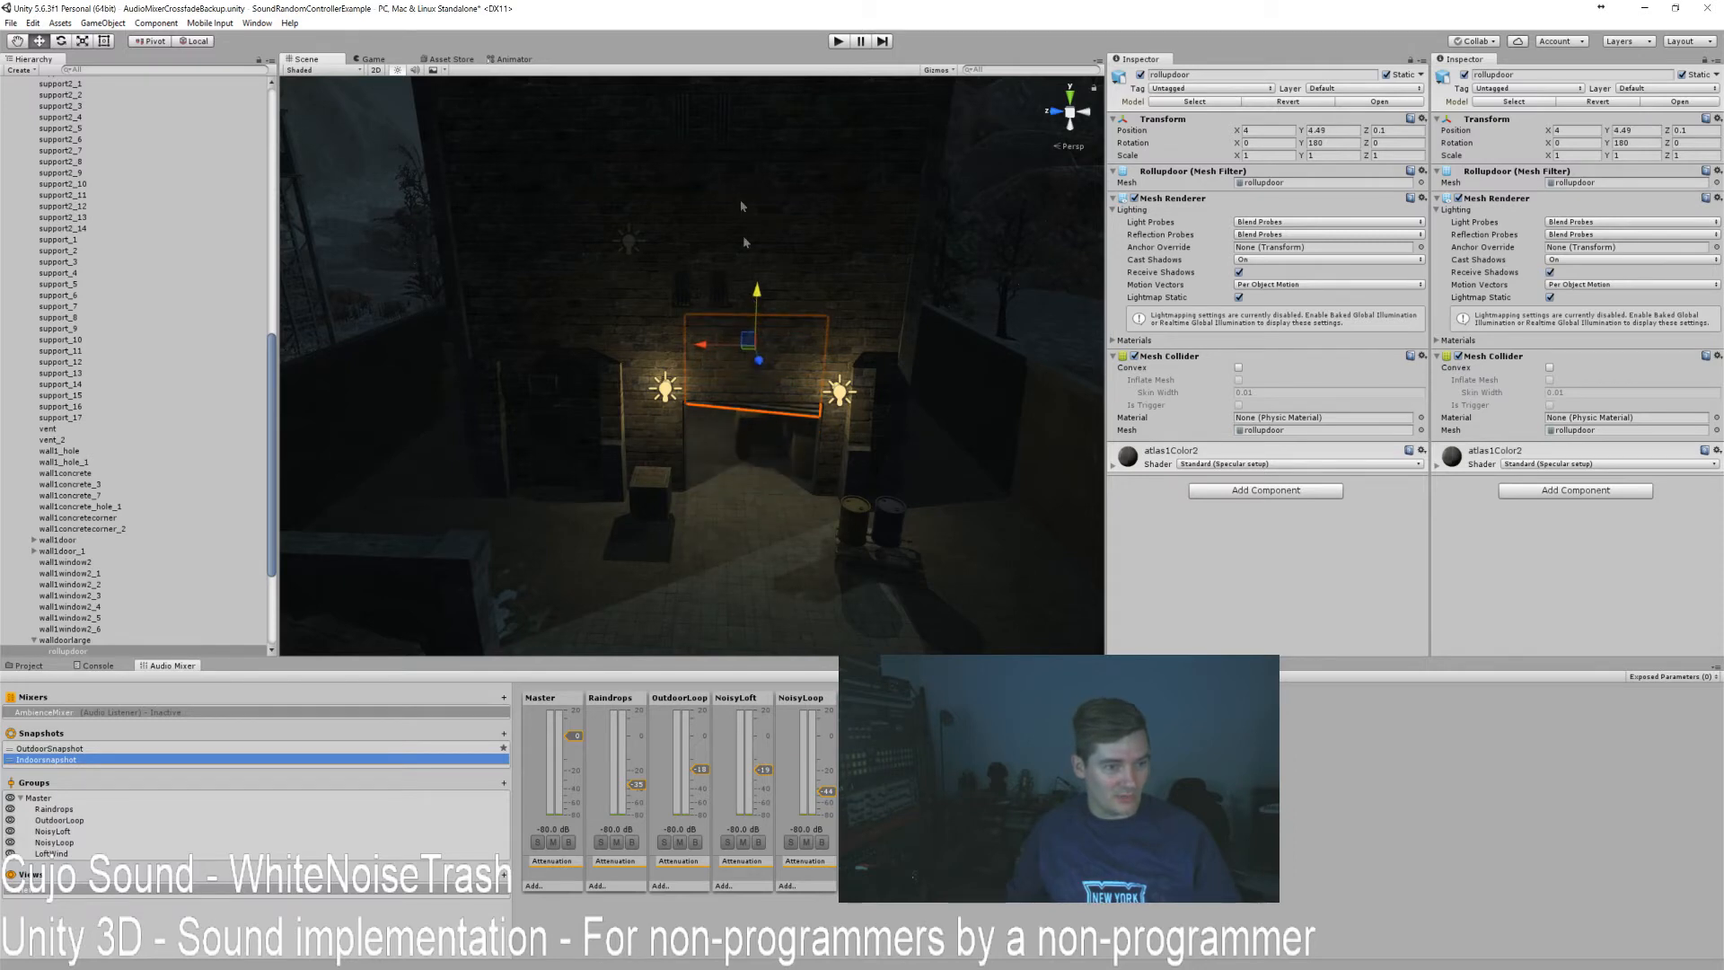
# Collapse the buildings group in the scene hierarchy.
pyautogui.click(957, 402)
pyautogui.moveTo(924, 542); pyautogui.dragTo(519, 501, button='right')
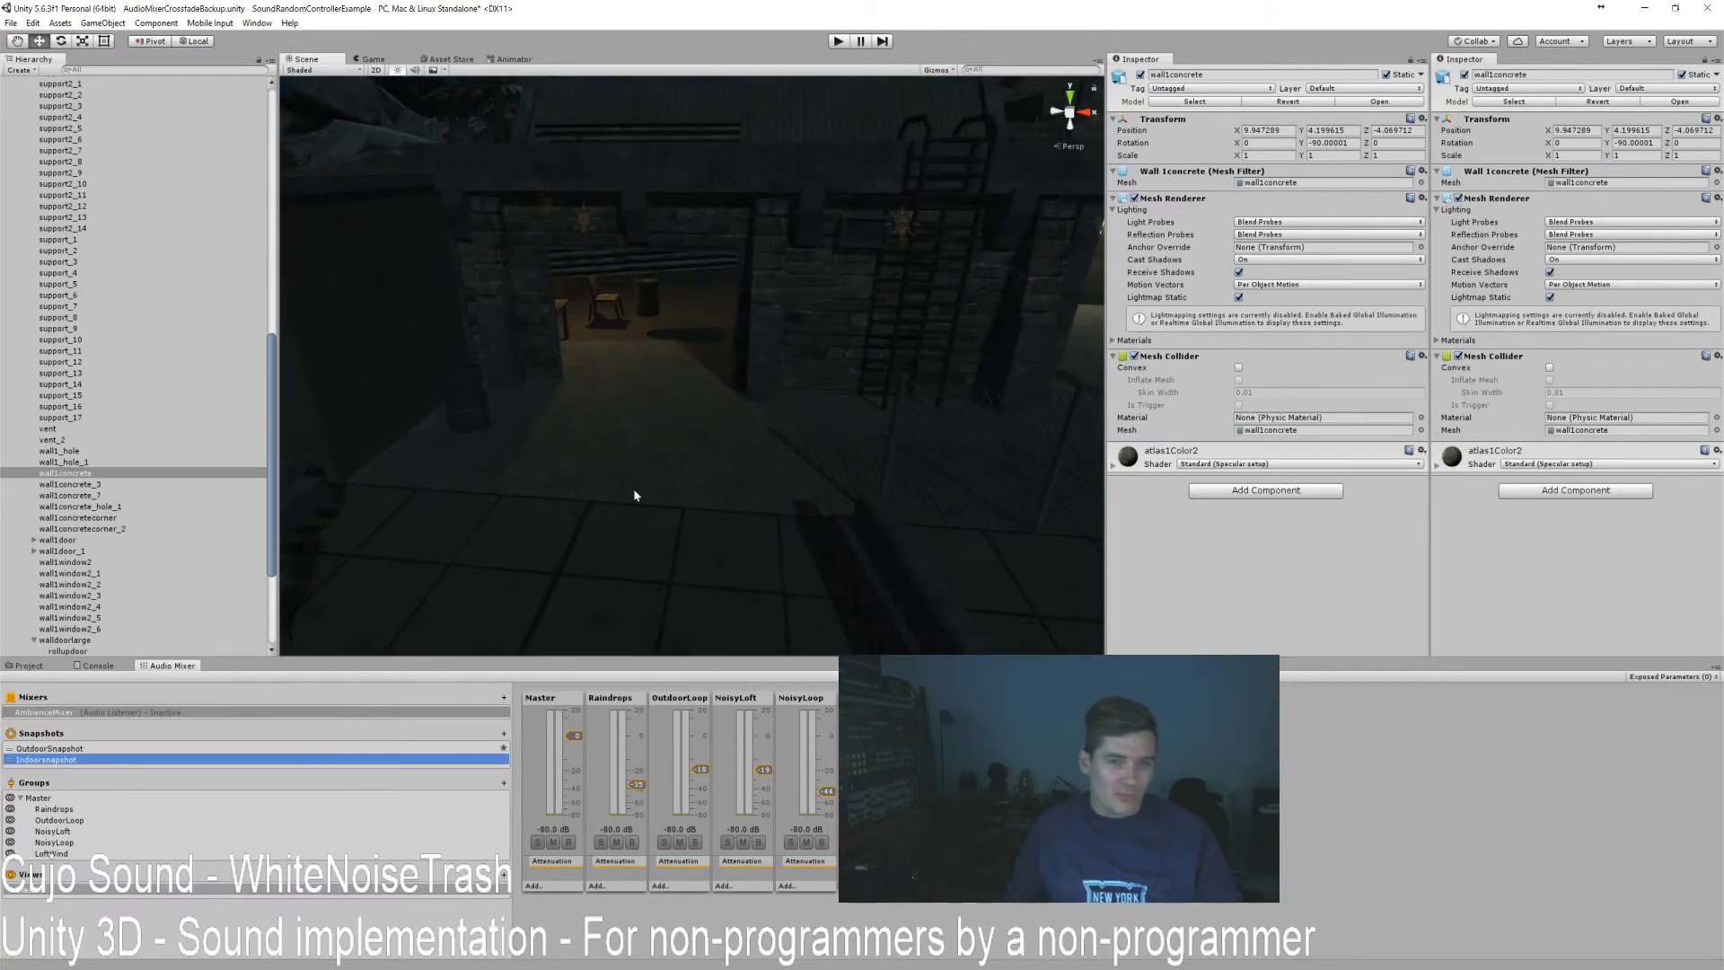
pyautogui.scroll(15, 65, 190)
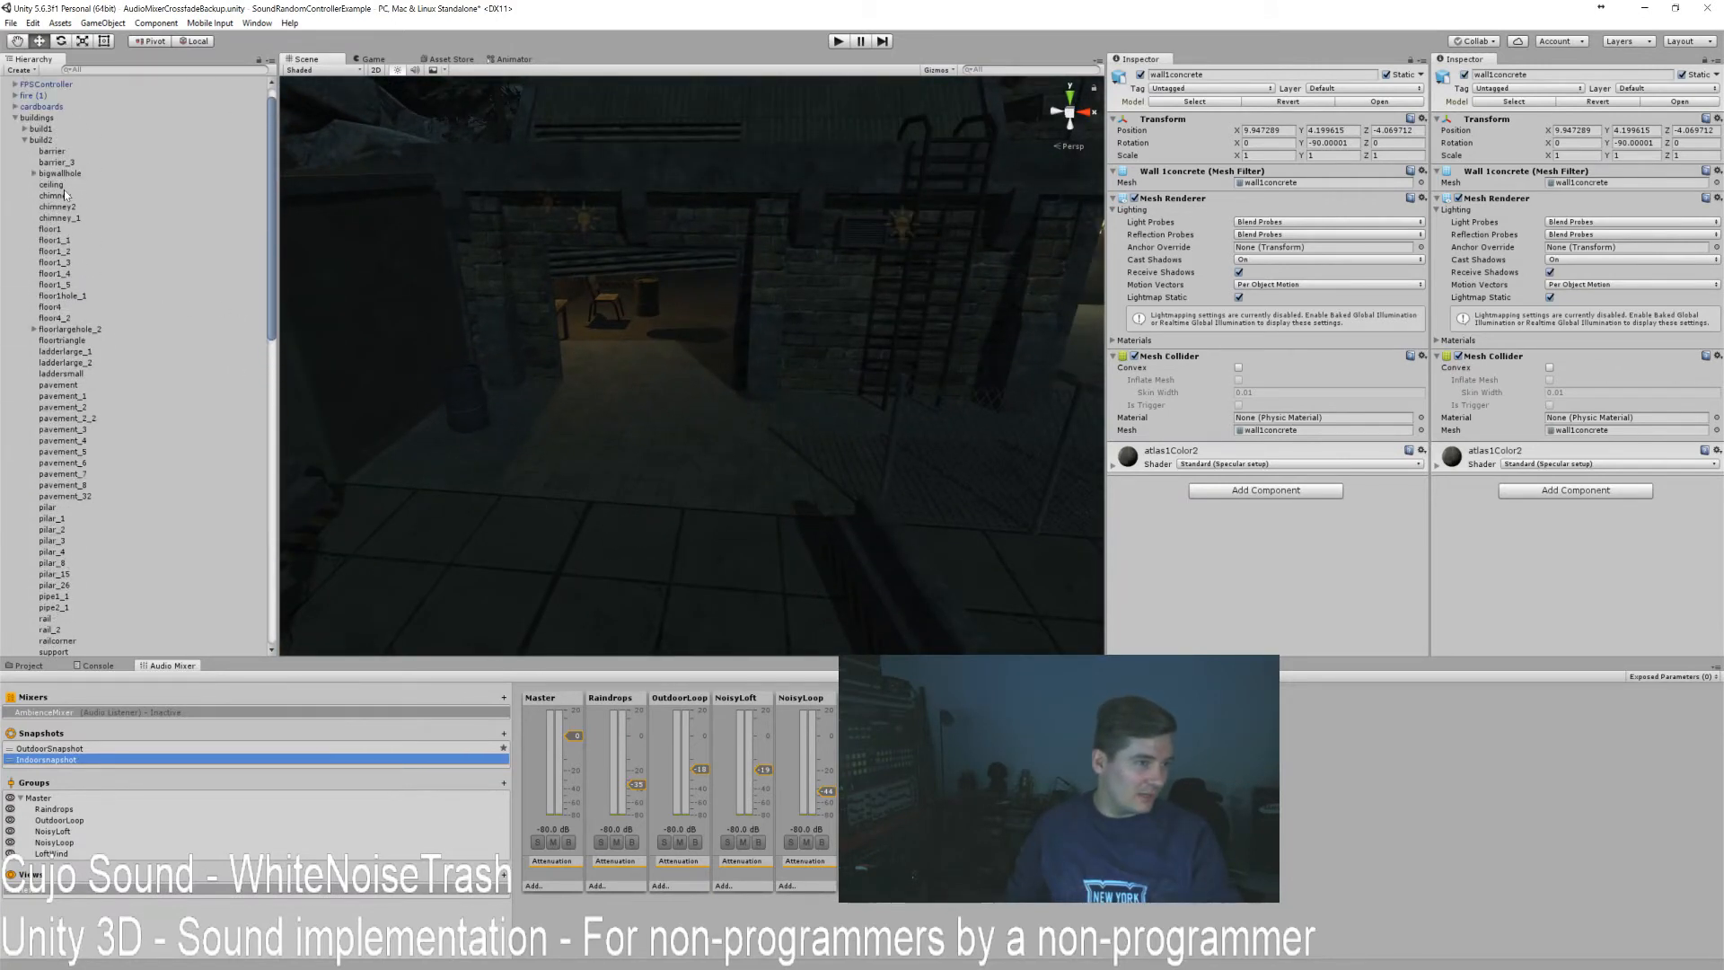
pyautogui.click(15, 118)
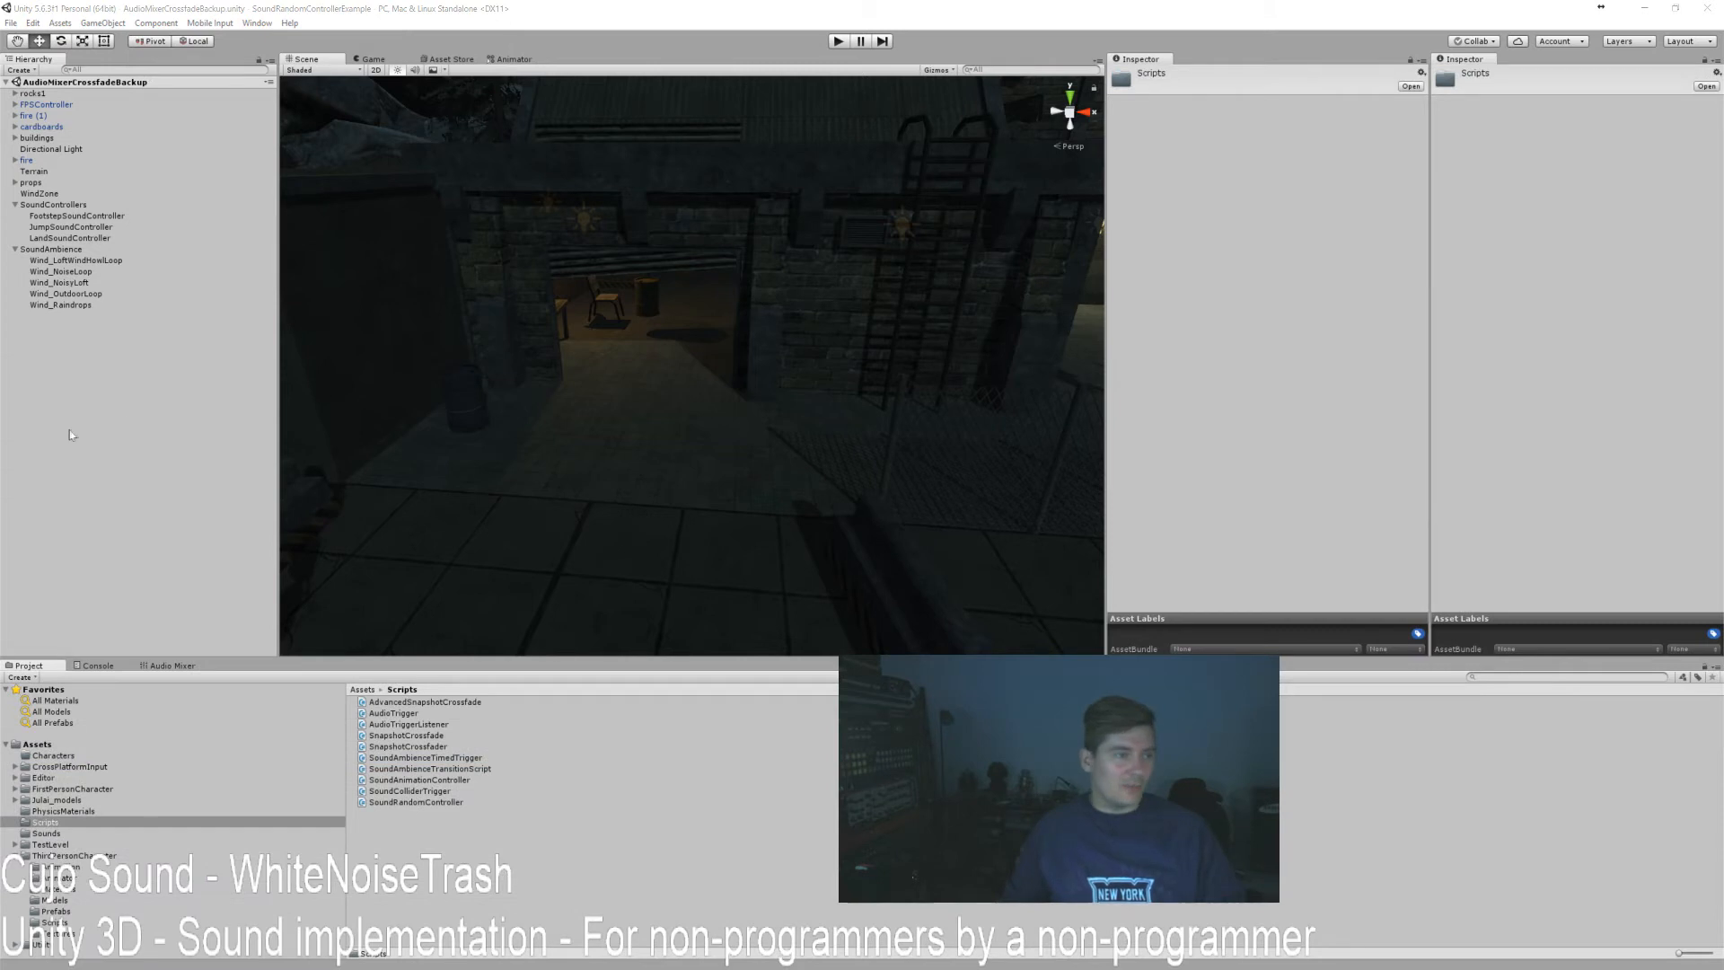
# Create an empty game object at the scene's root level and name it TransitionControllers.
pyautogui.click(69, 430)
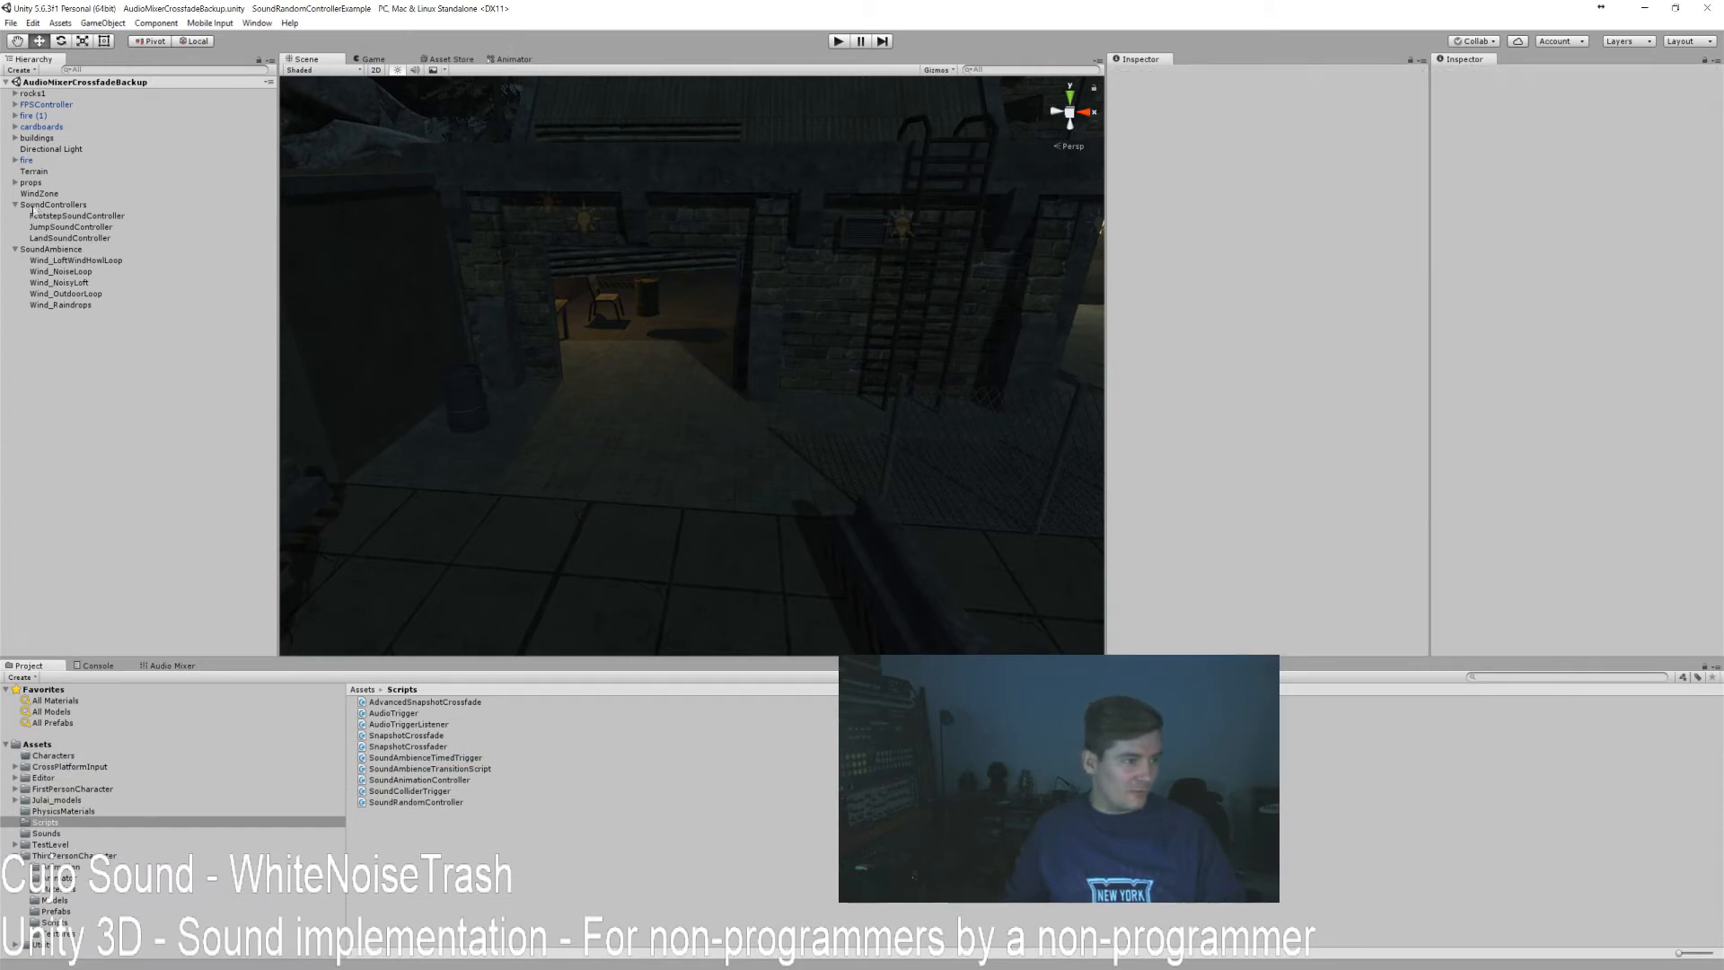
pyautogui.rightClick(37, 373)
pyautogui.click(108, 479)
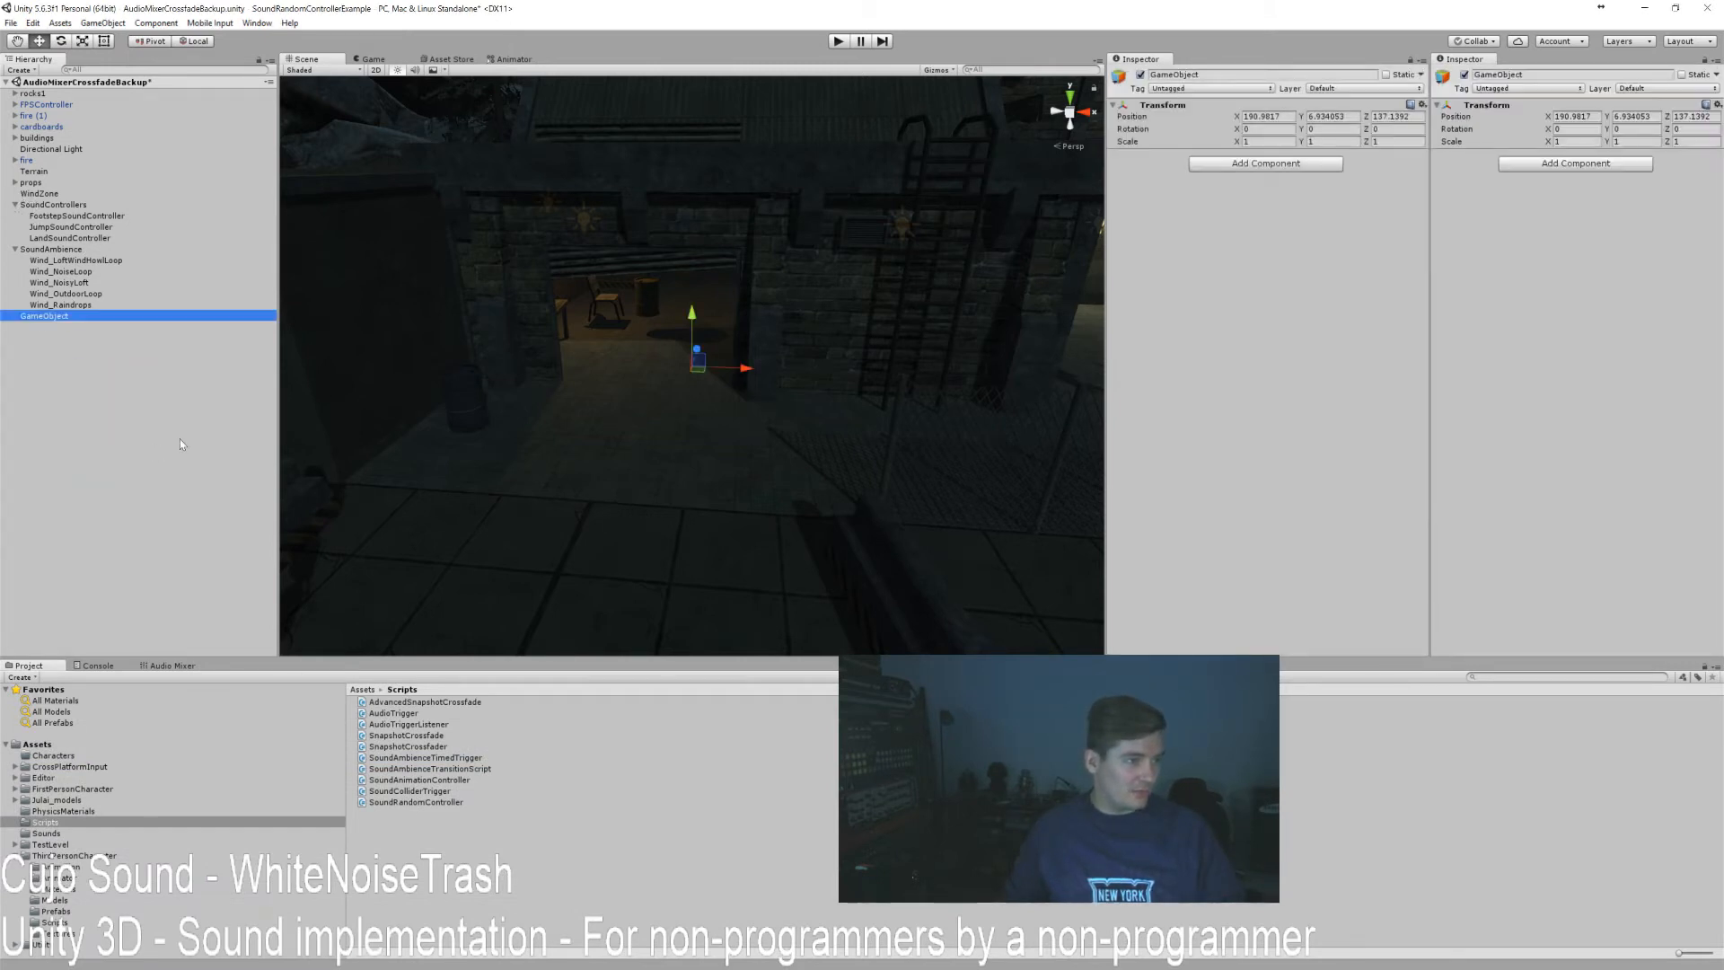
pyautogui.press('F2')
pyautogui.write('TransitionControllers')
pyautogui.press('Return')
# Rename the TransitionControllers object as SoundTransitionControllers.
pyautogui.click(85, 360)
pyautogui.click(82, 316)
pyautogui.press('F2')
pyautogui.press('Home')
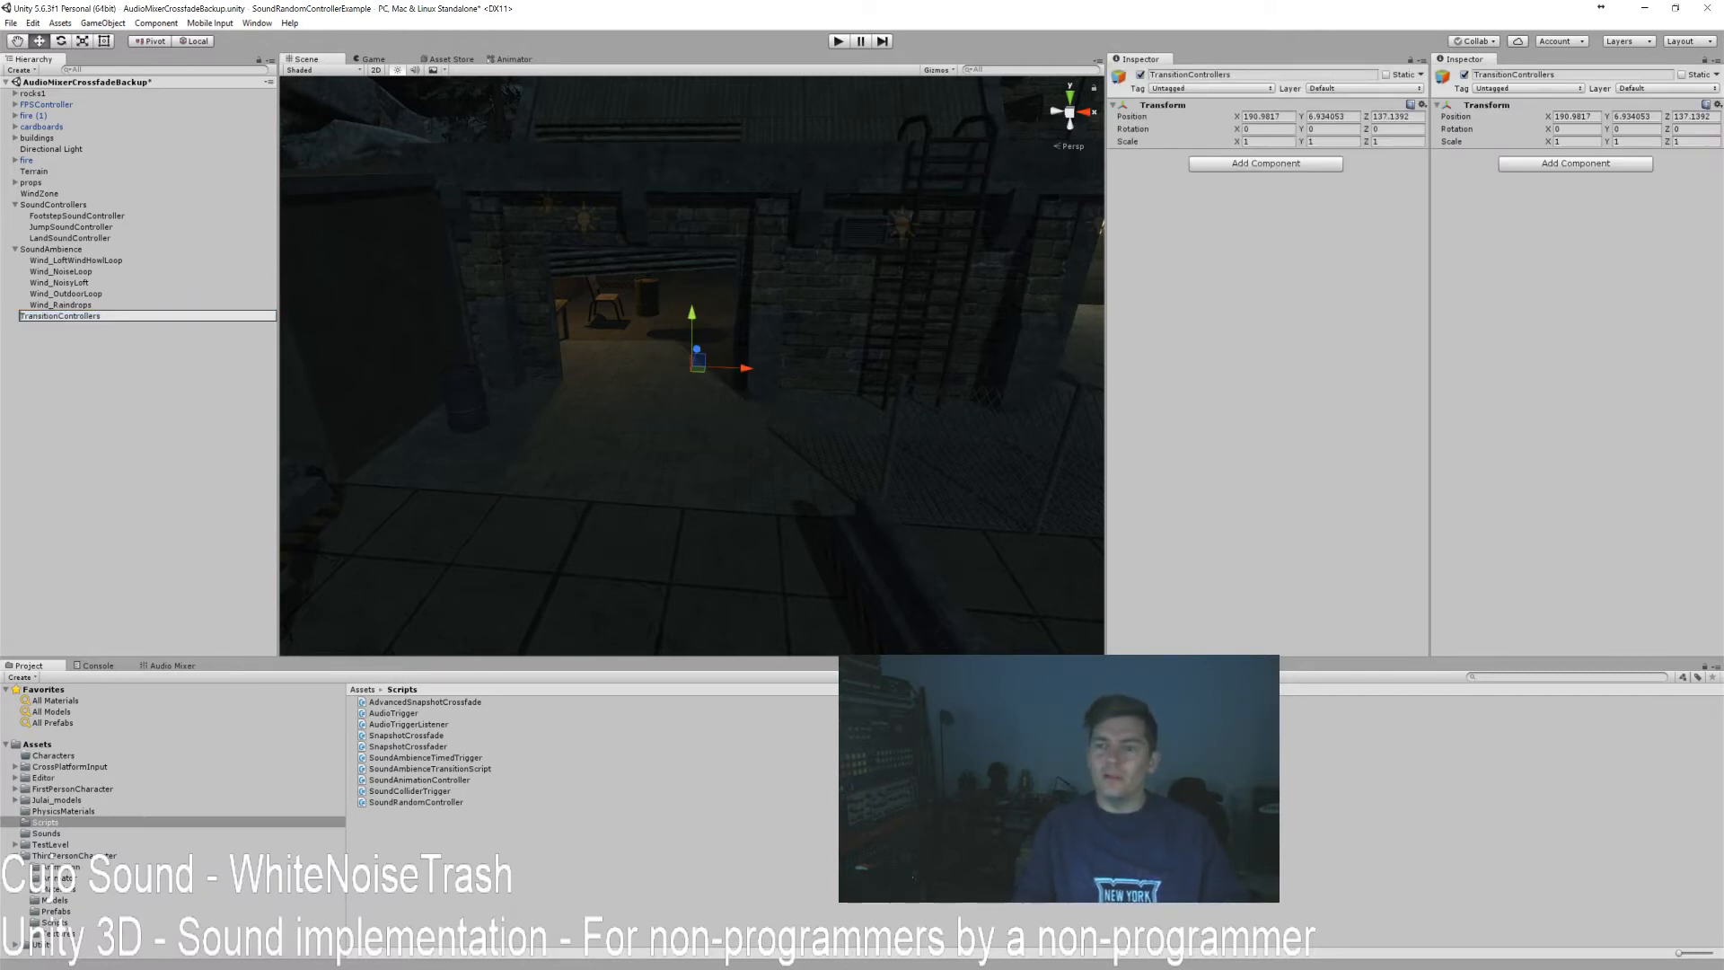
pyautogui.press('Return')
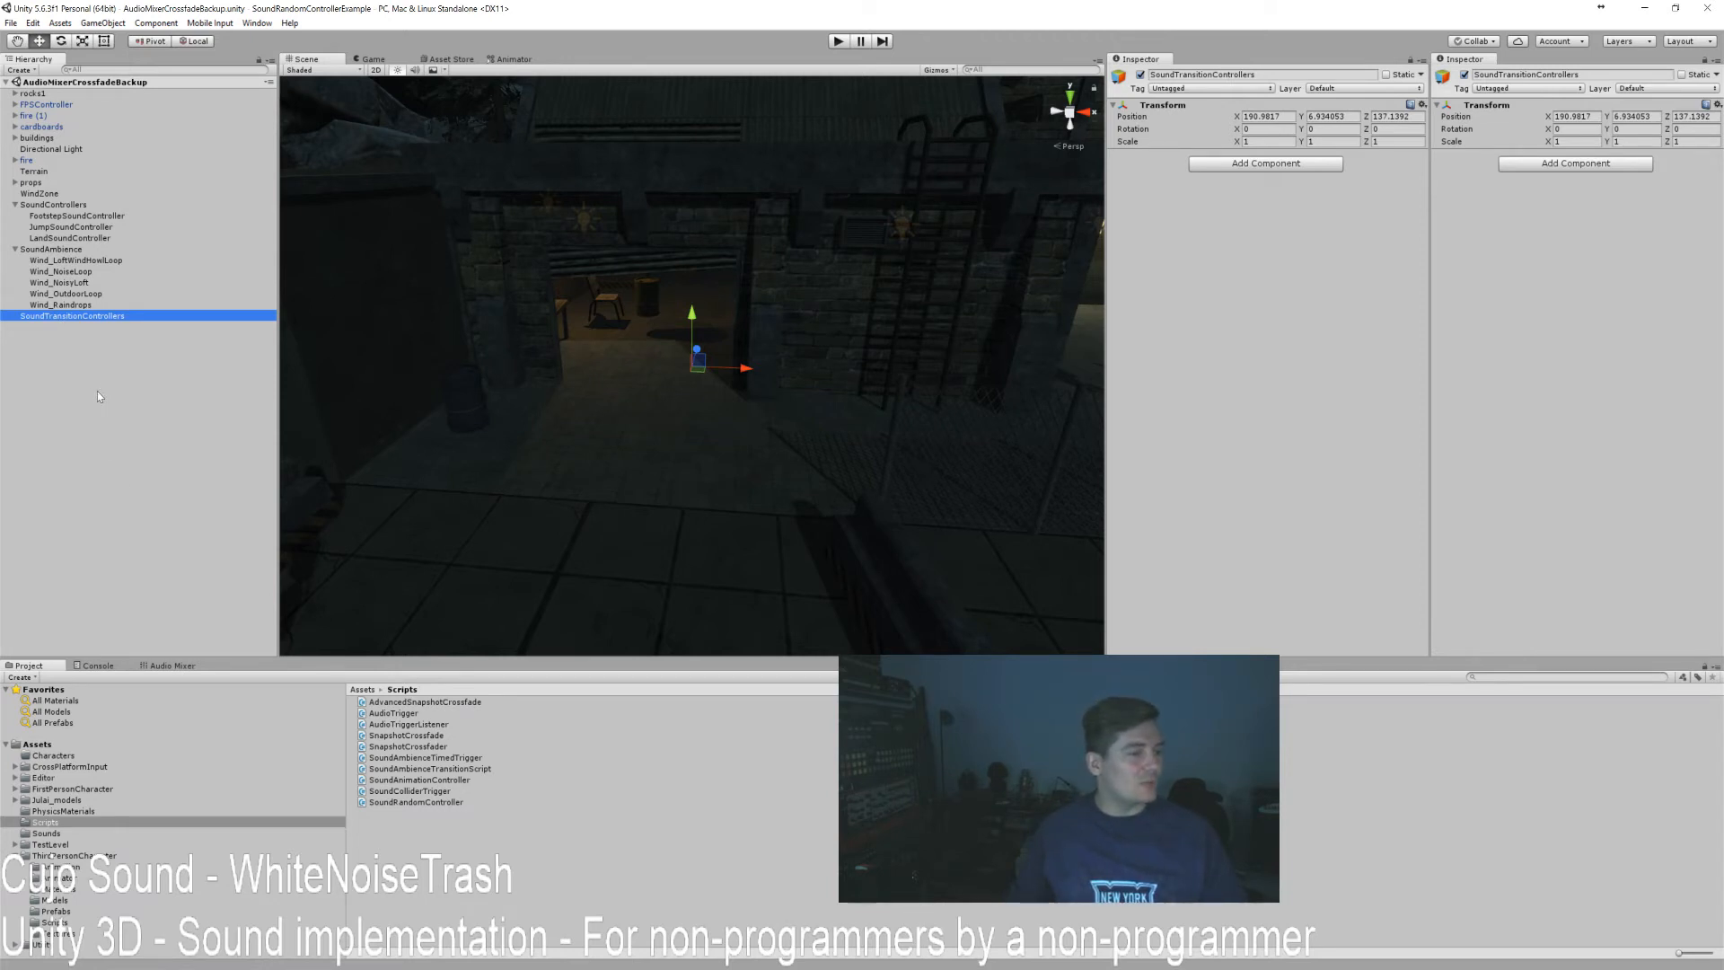
# Create an empty child object under SoundTransitionControllers and name it Outdoor_SmallHouseIndoor.
pyautogui.rightClick(66, 316)
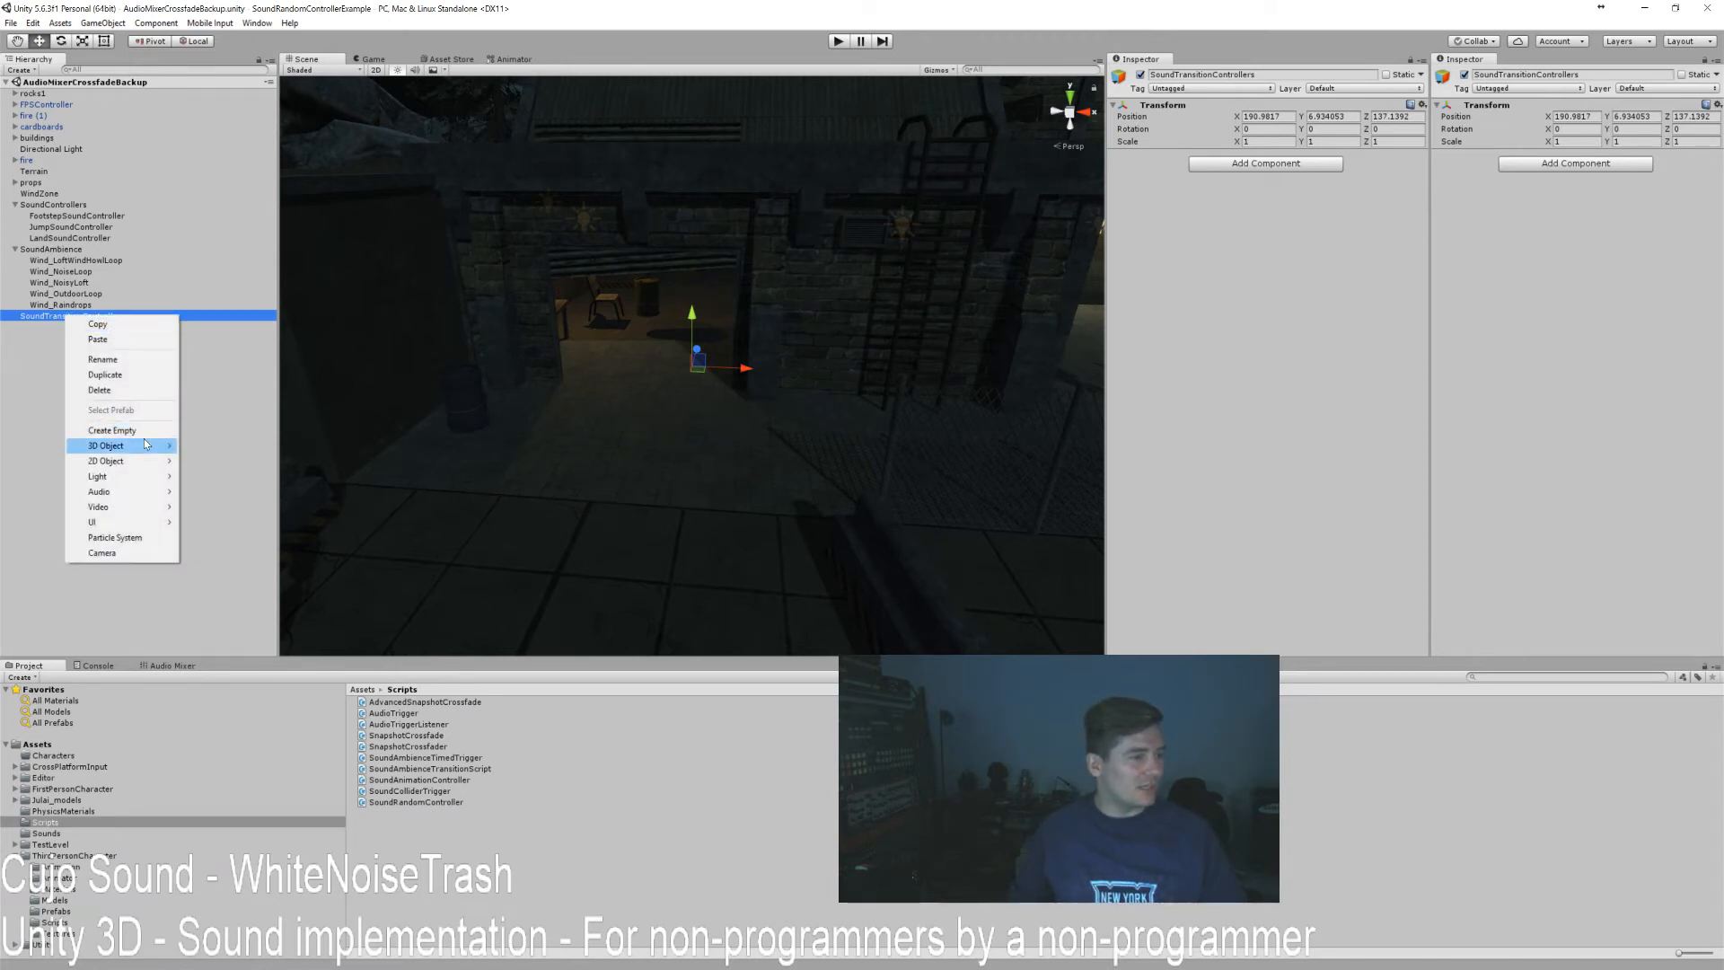
pyautogui.click(112, 430)
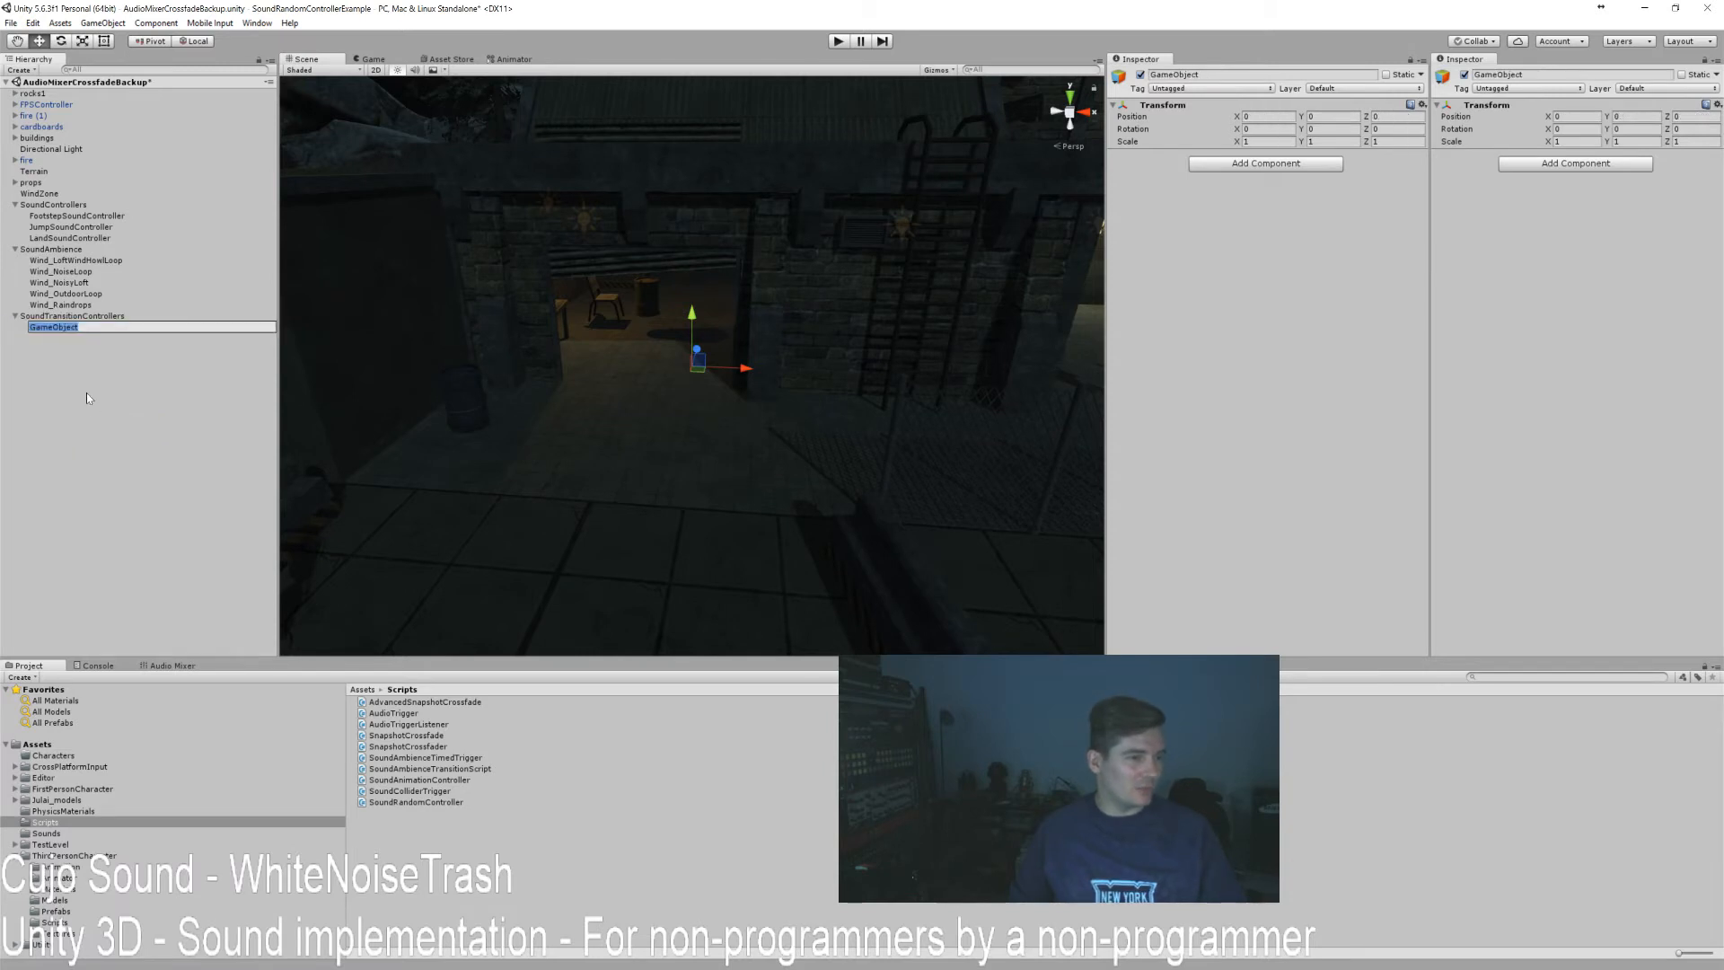
pyautogui.press('BackSpace')
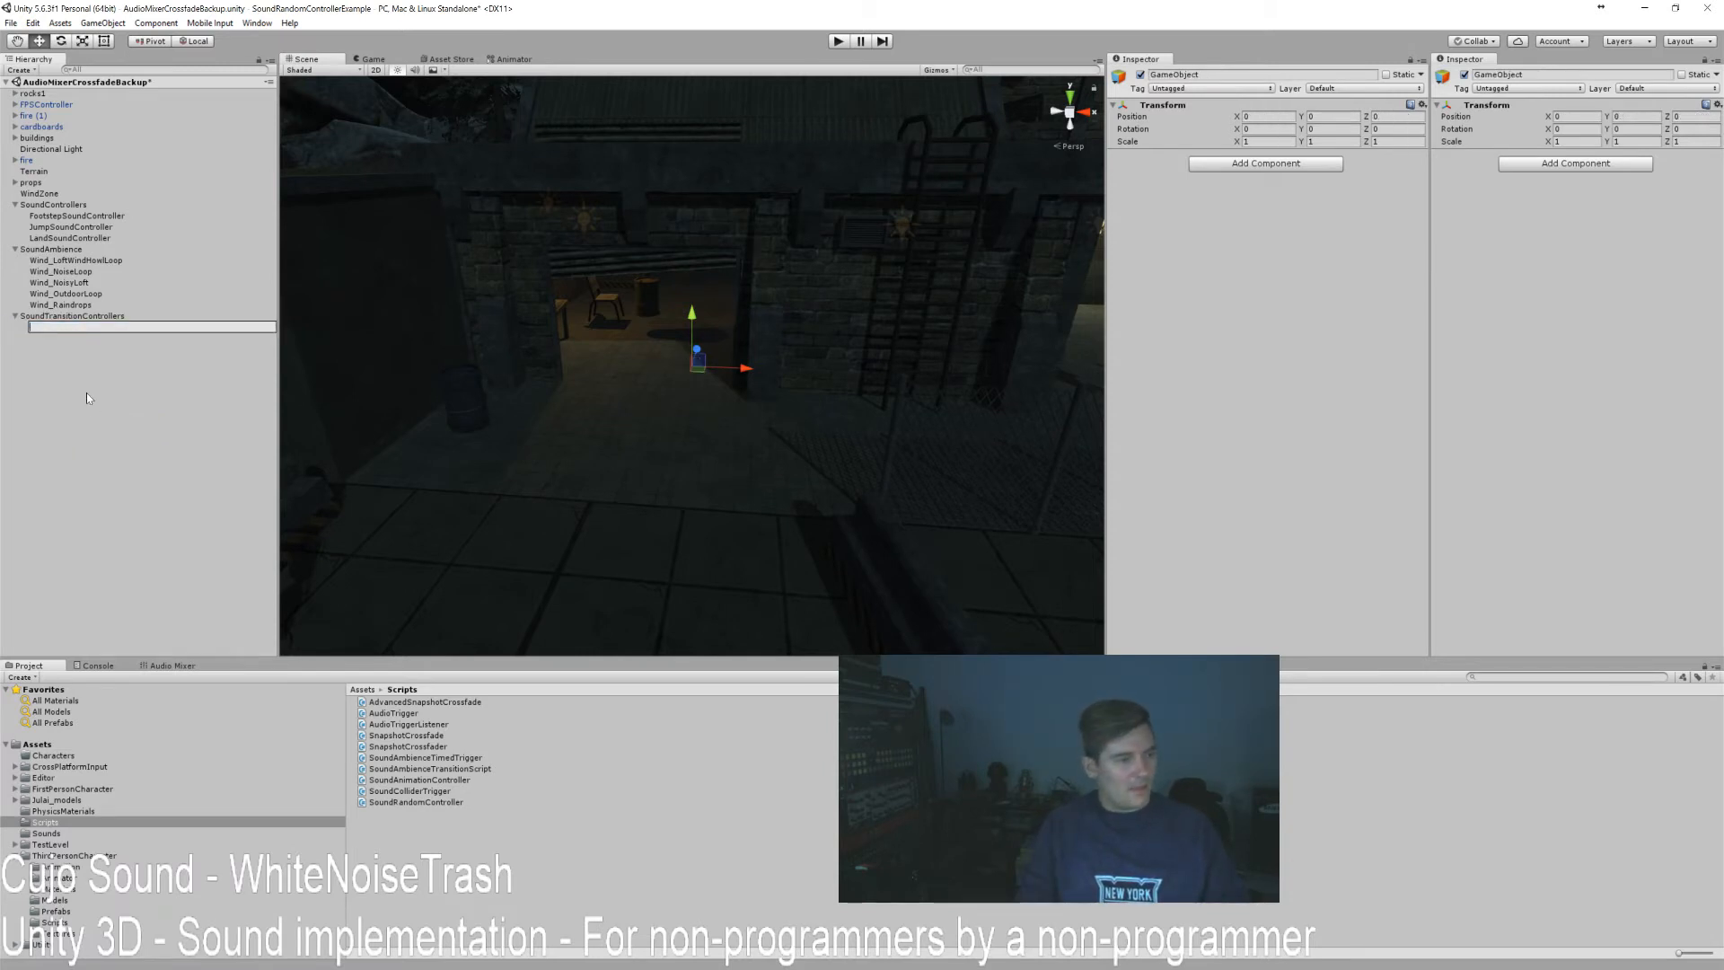
pyautogui.write('Outdoor')
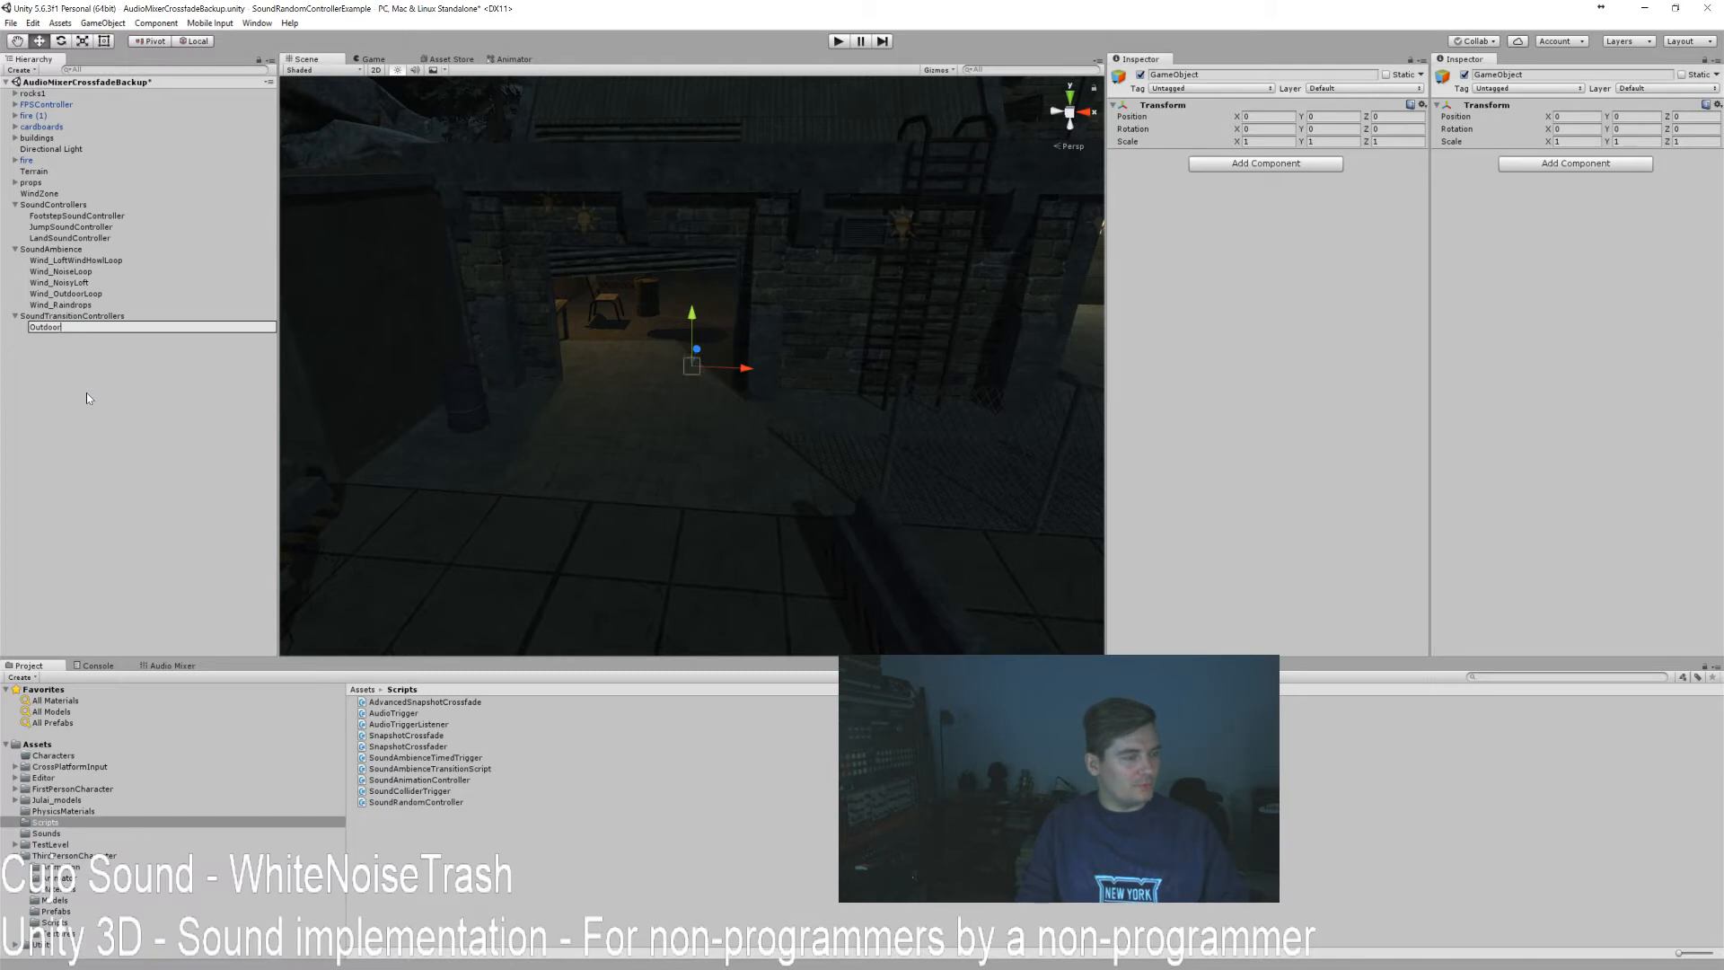
pyautogui.write('_SmallHouseIndoor')
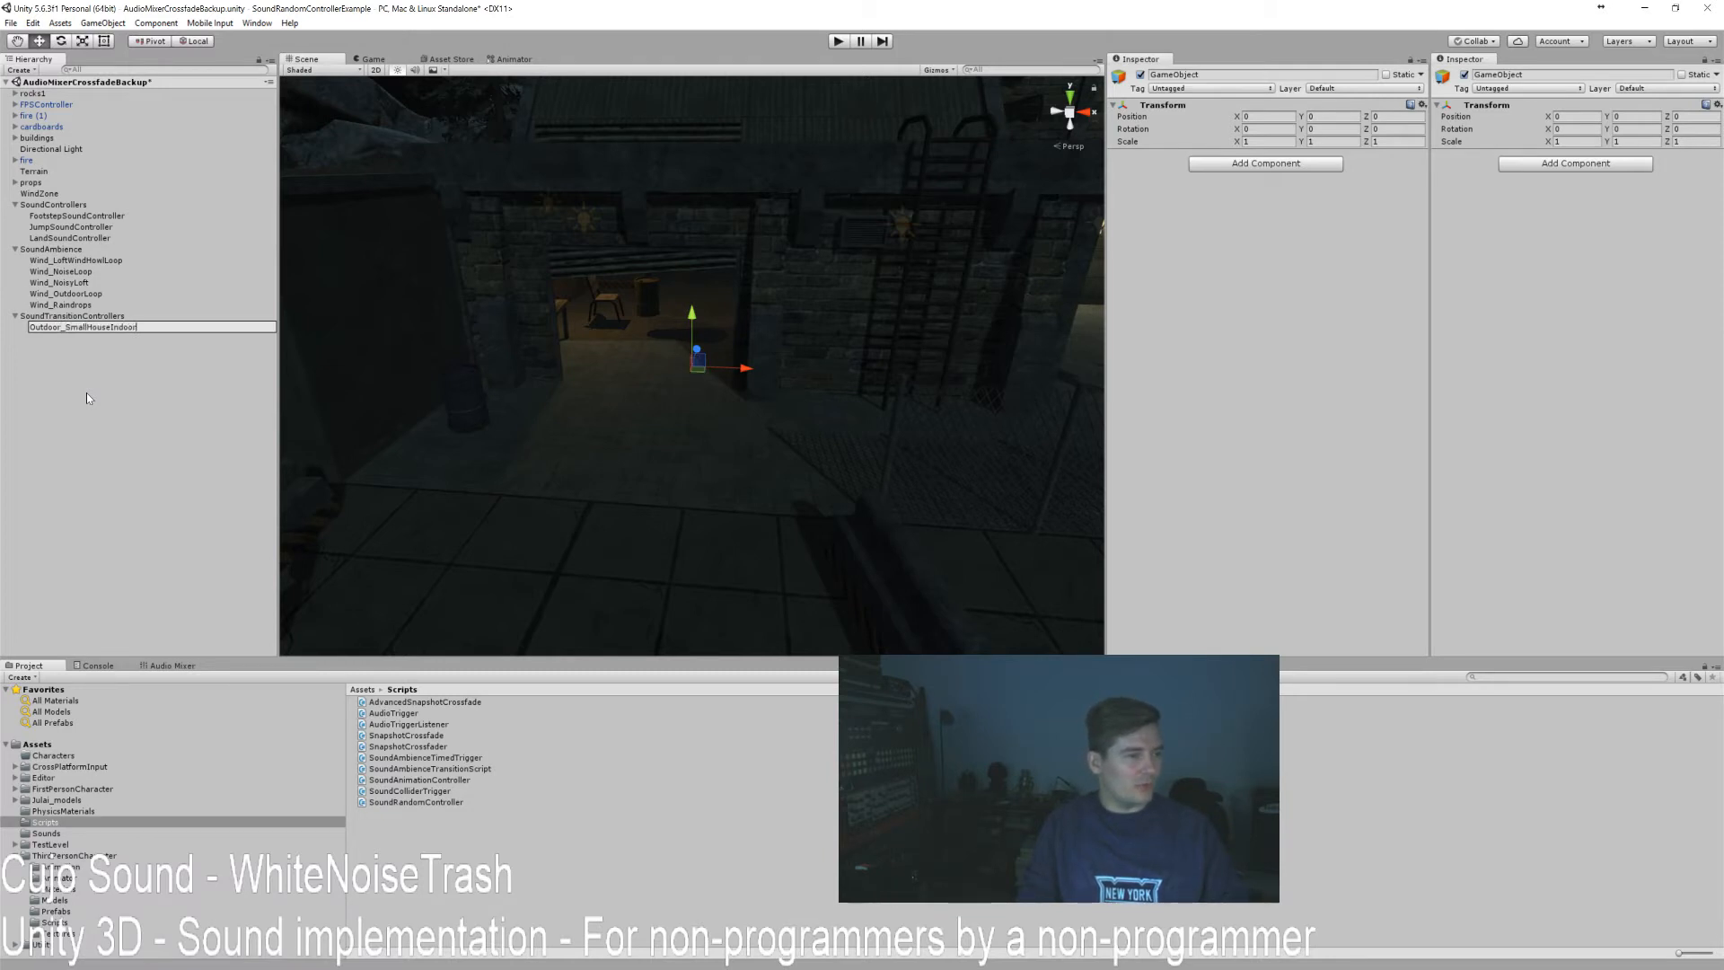
pyautogui.press('Return')
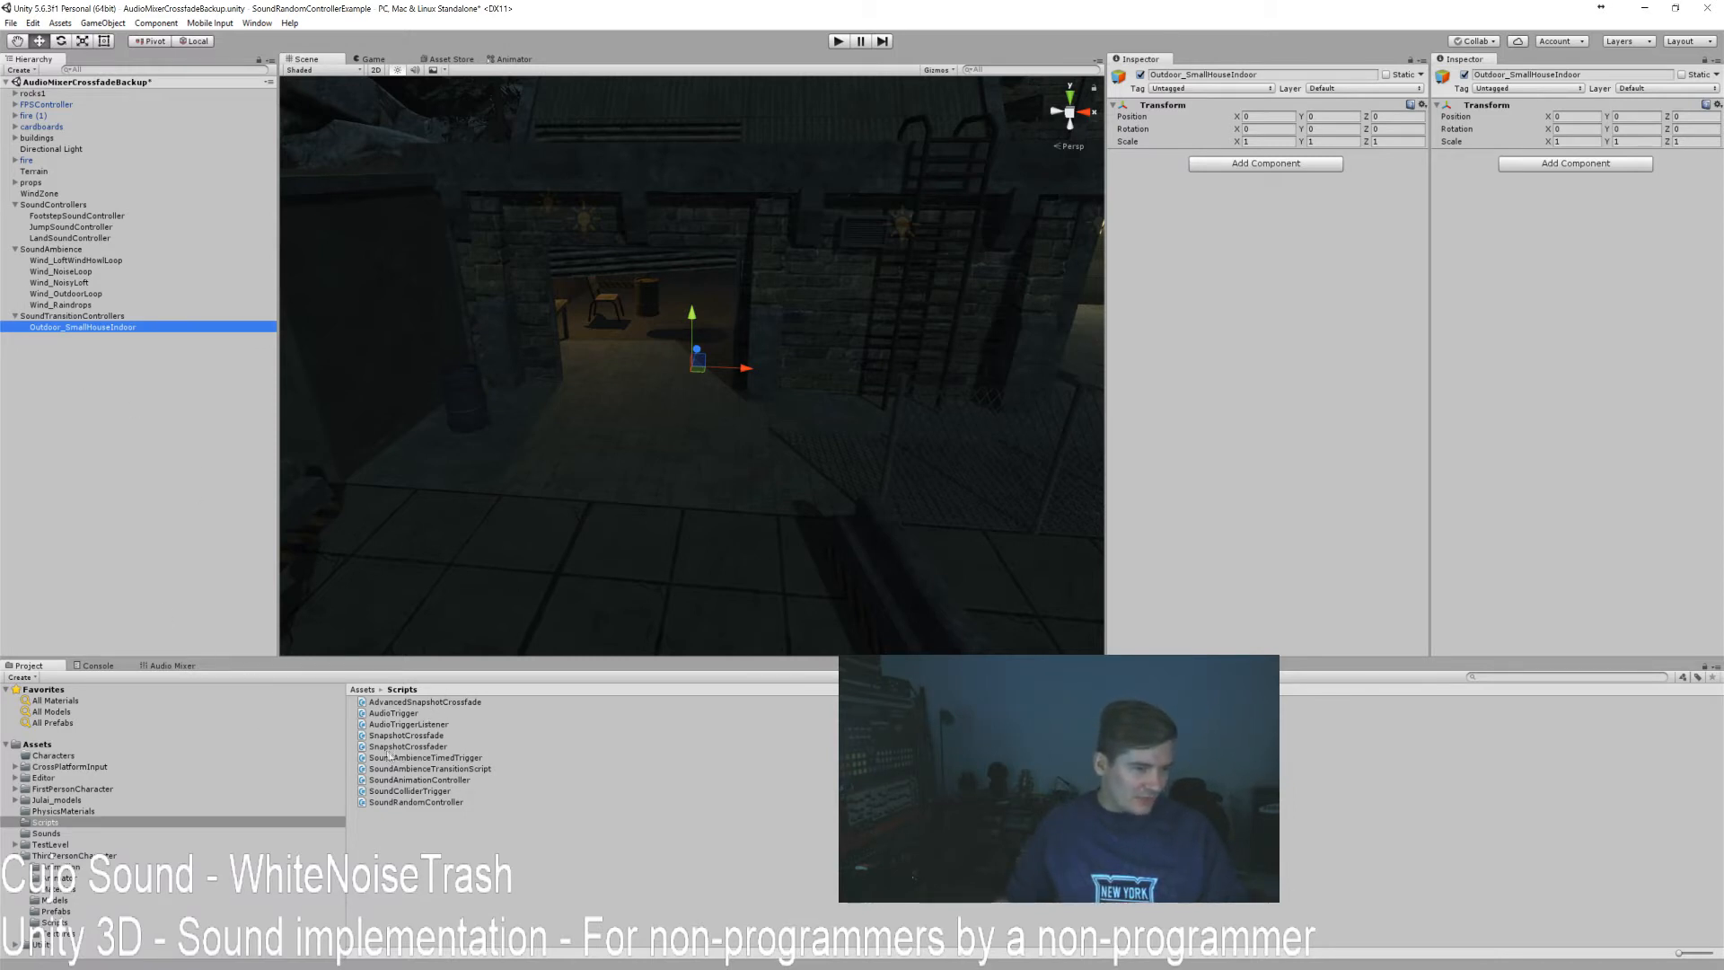
# Add the SnapshotCrossfade script to Outdoor_SmallHouseIndoor and assign AmbienceMixer as its audio mixer.
pyautogui.moveTo(418, 735); pyautogui.dragTo(1253, 412)
pyautogui.moveTo(1262, 353); pyautogui.dragTo(1285, 418)
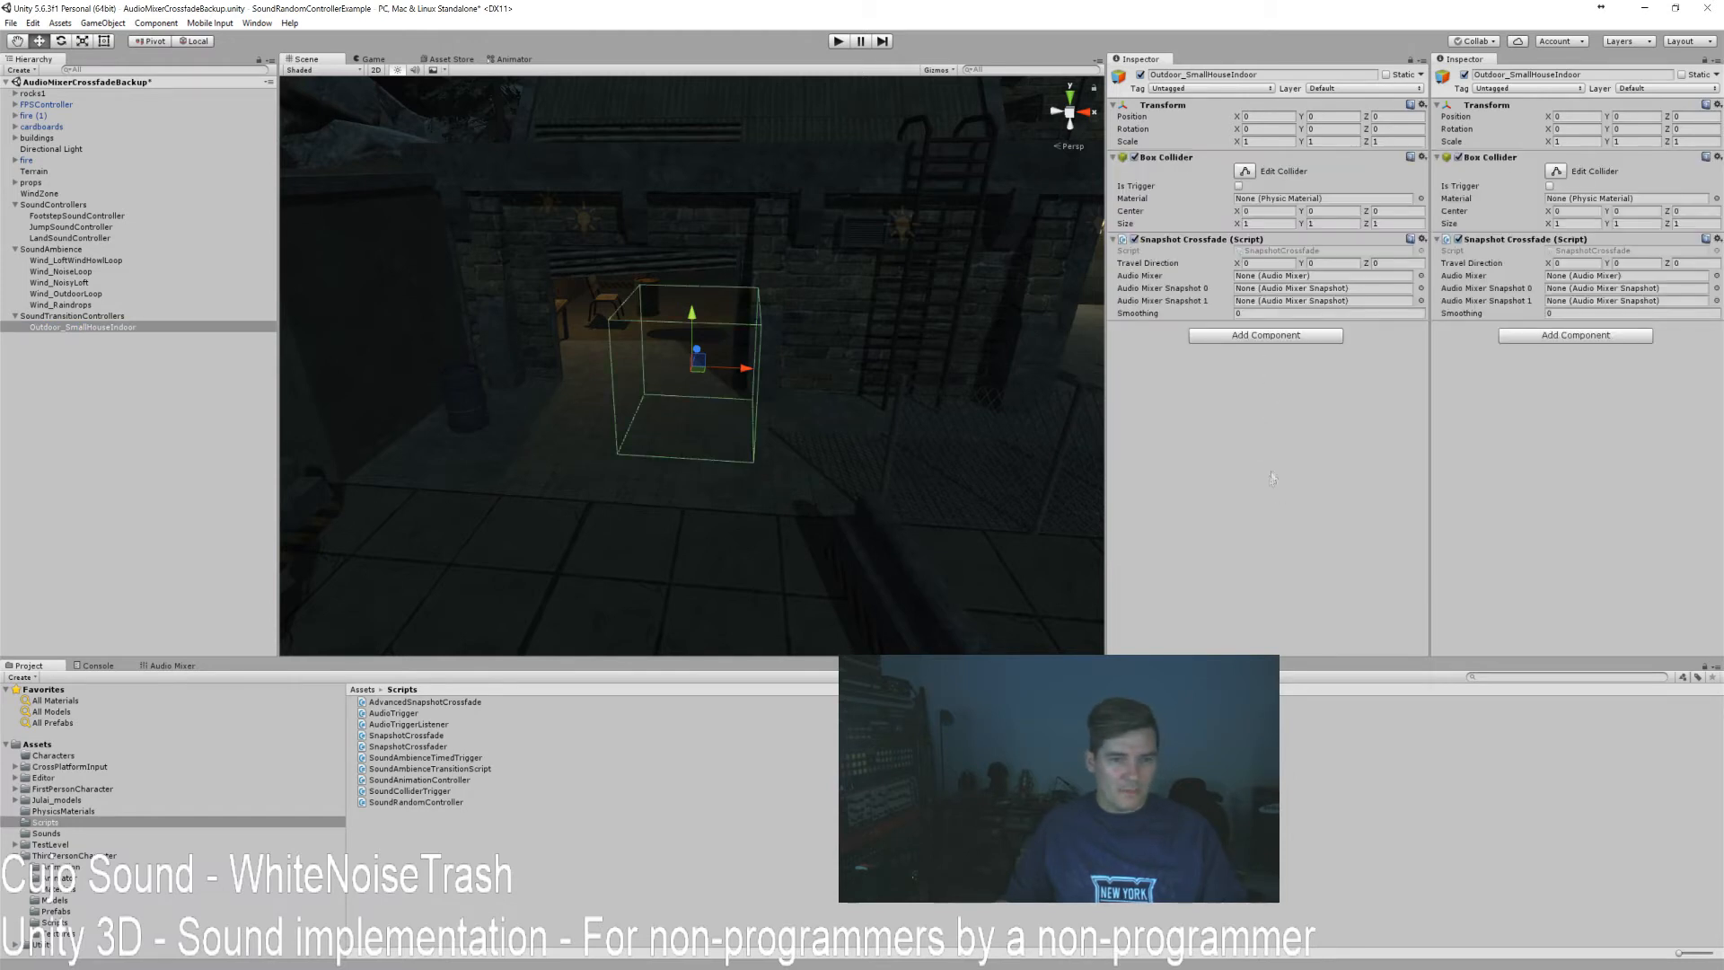
pyautogui.click(1421, 276)
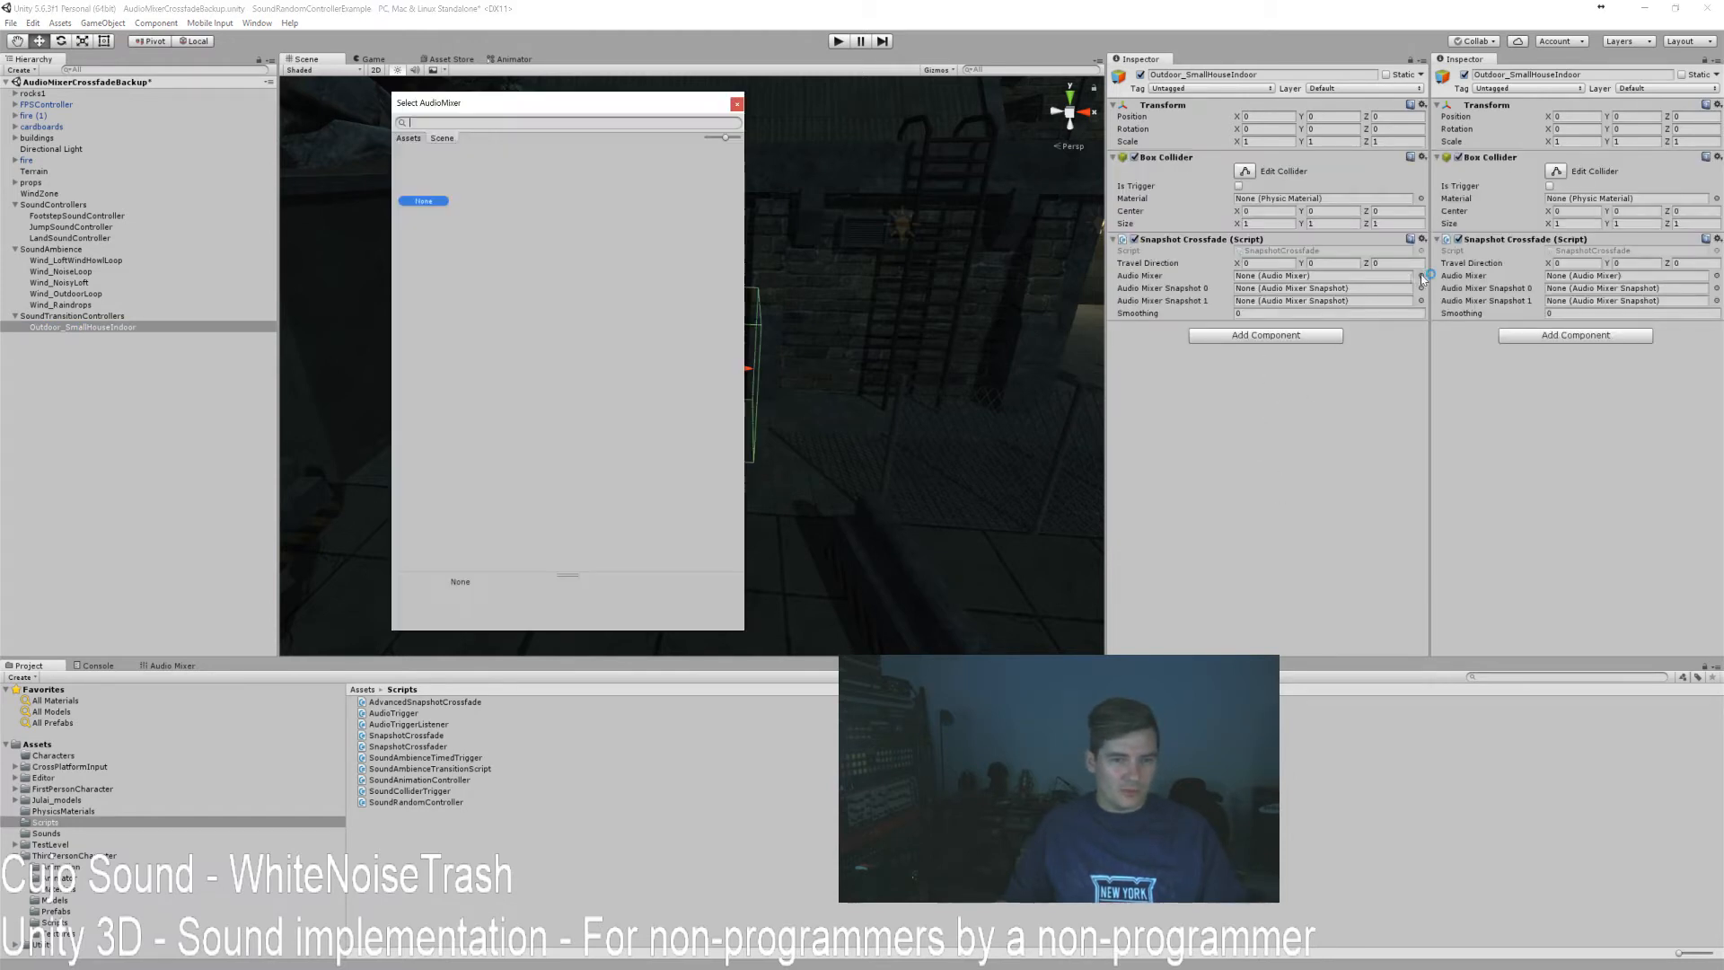
pyautogui.doubleClick(444, 162)
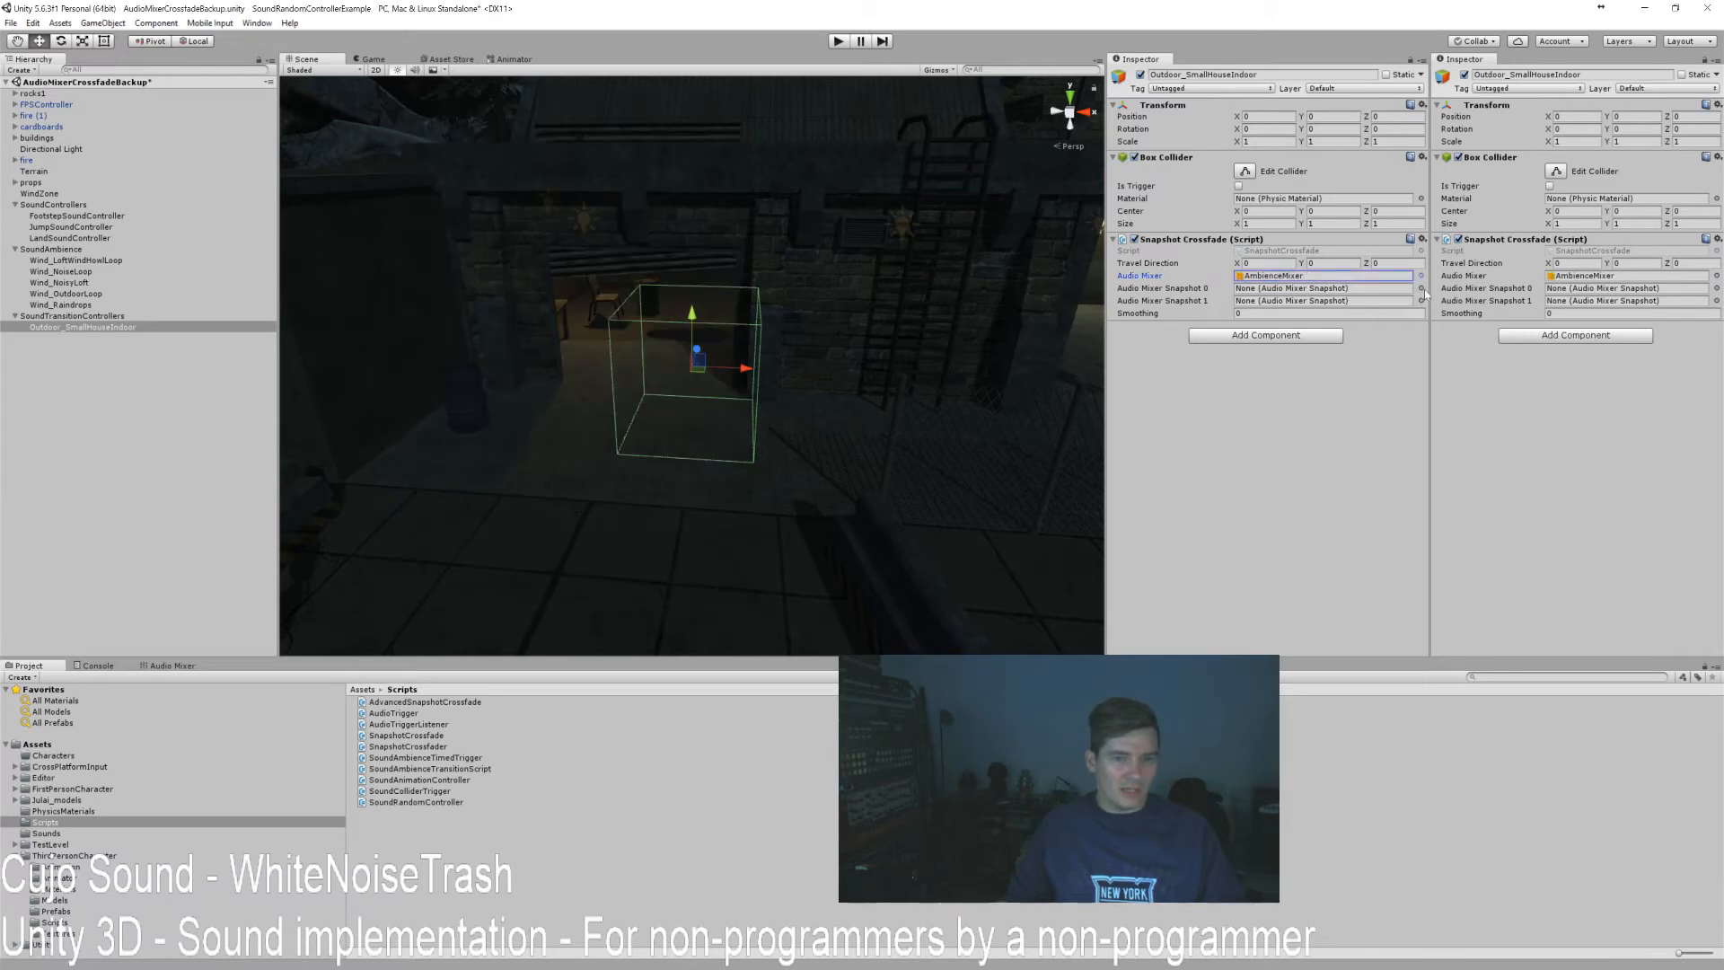
# Assign OutdoorSnapshot as Audio Mixer Snapshot 0 and Indoorsnapshot as Snapshot 1, with smoothing set to 0.5.
pyautogui.click(1422, 288)
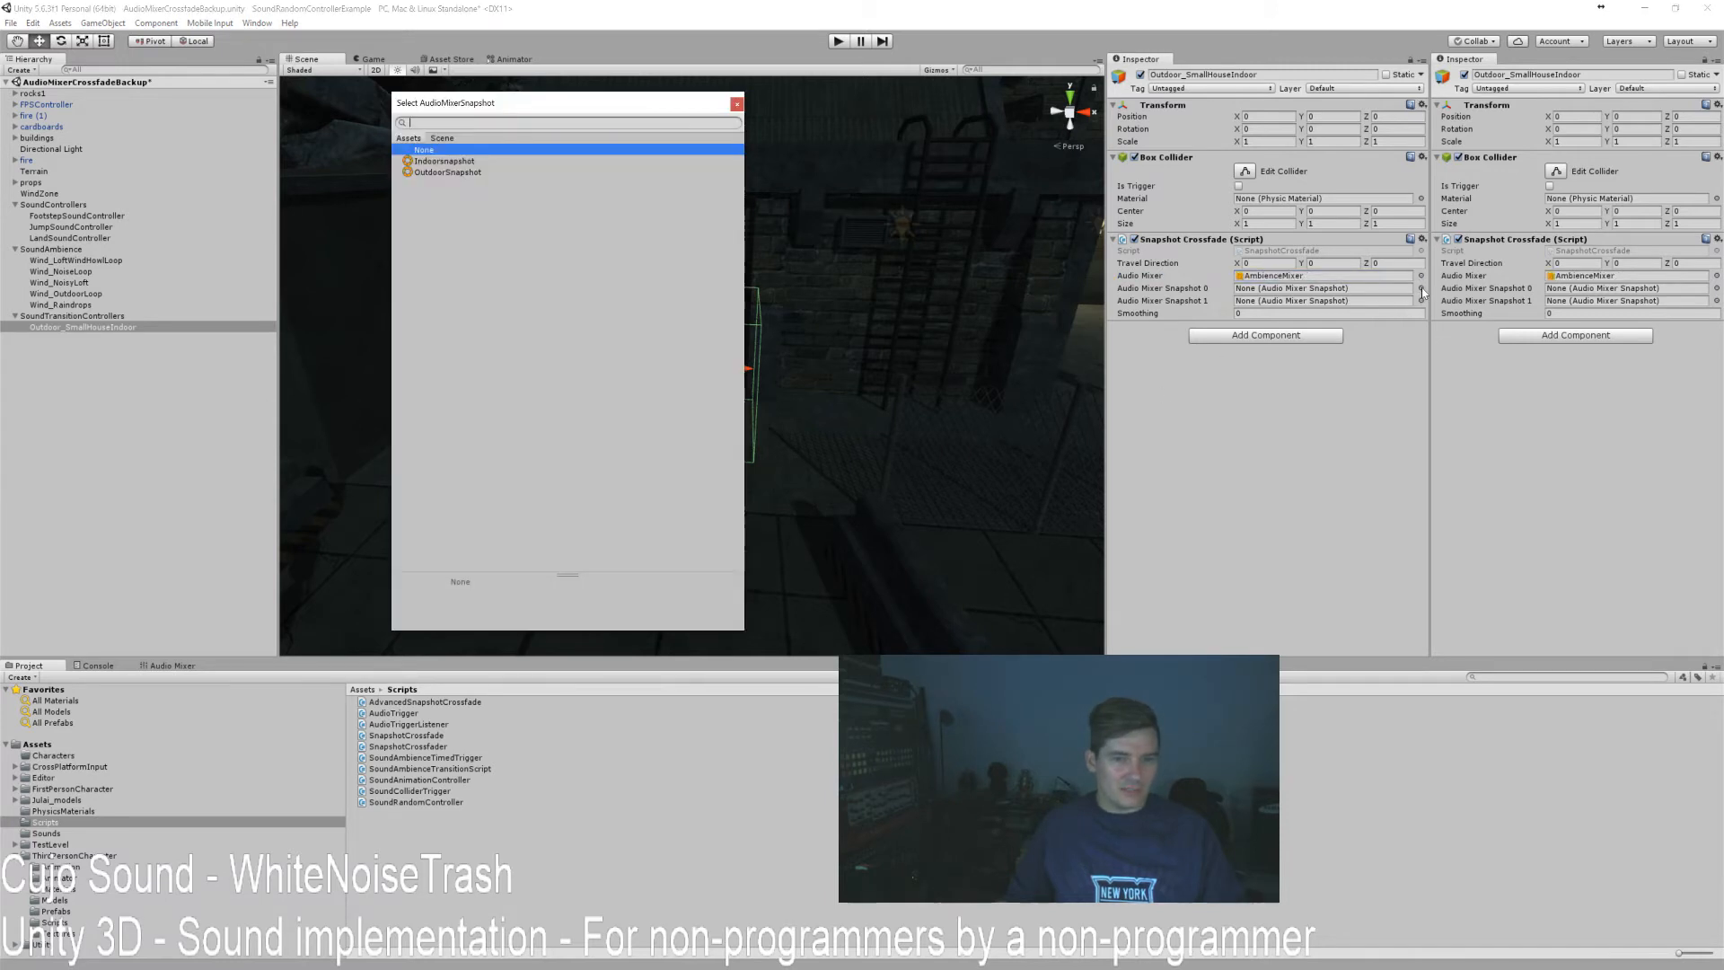
pyautogui.doubleClick(448, 172)
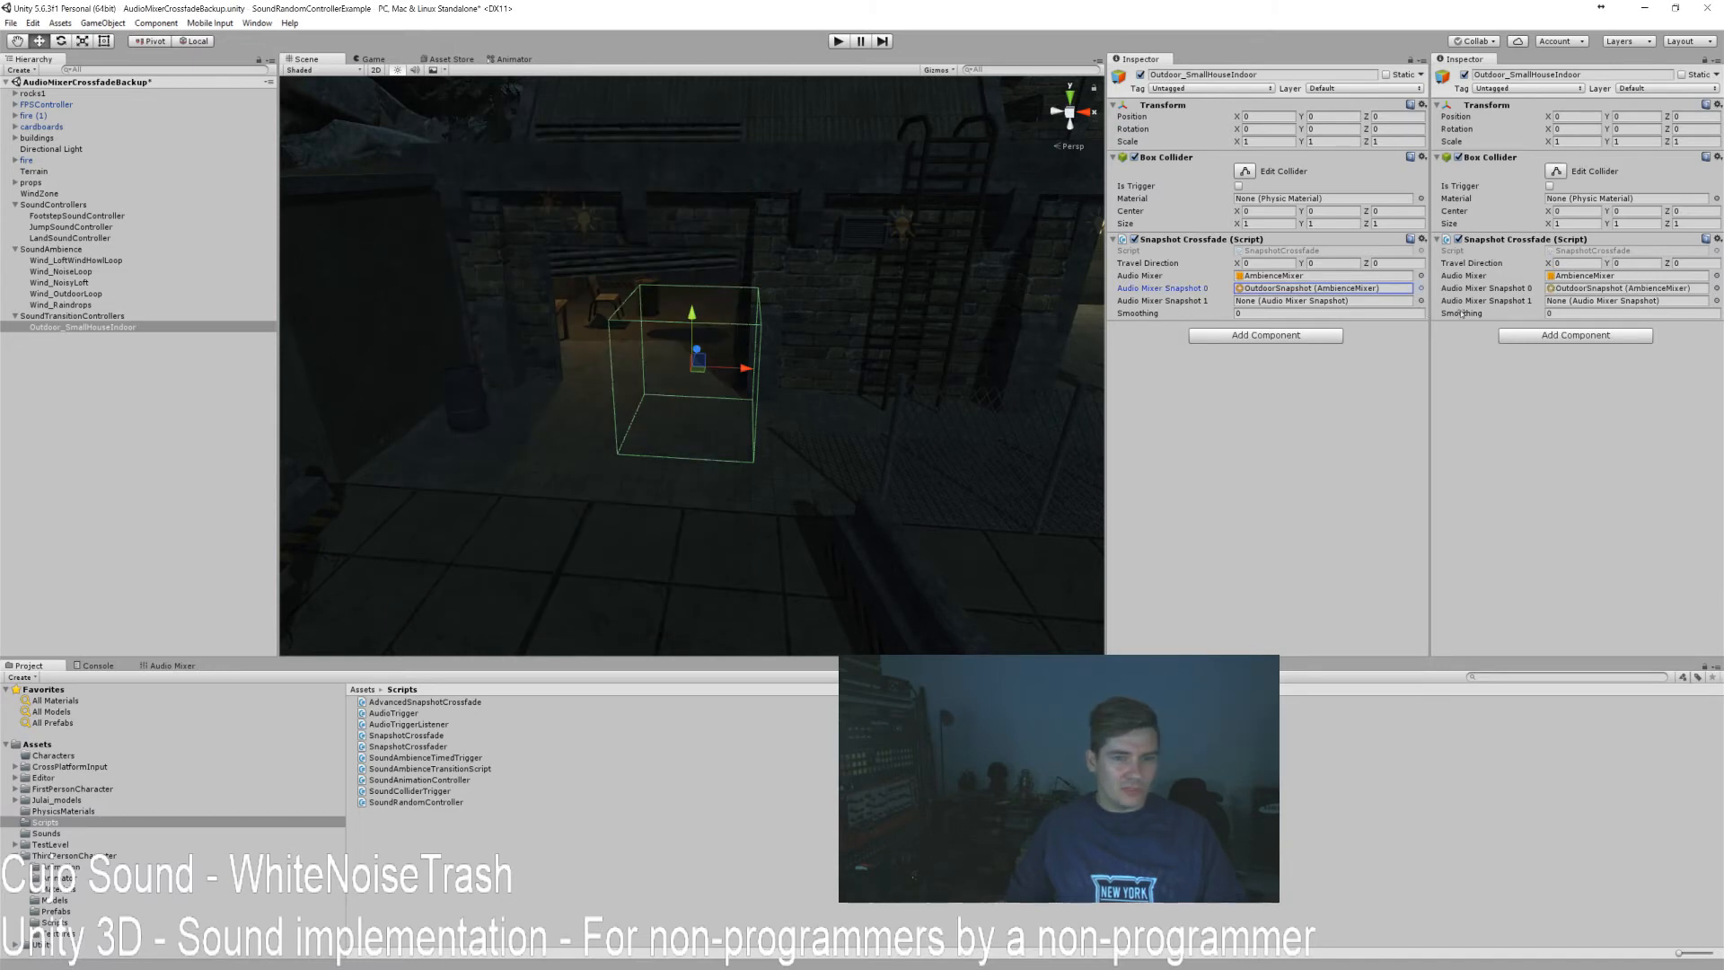
pyautogui.click(1422, 301)
pyautogui.doubleClick(447, 161)
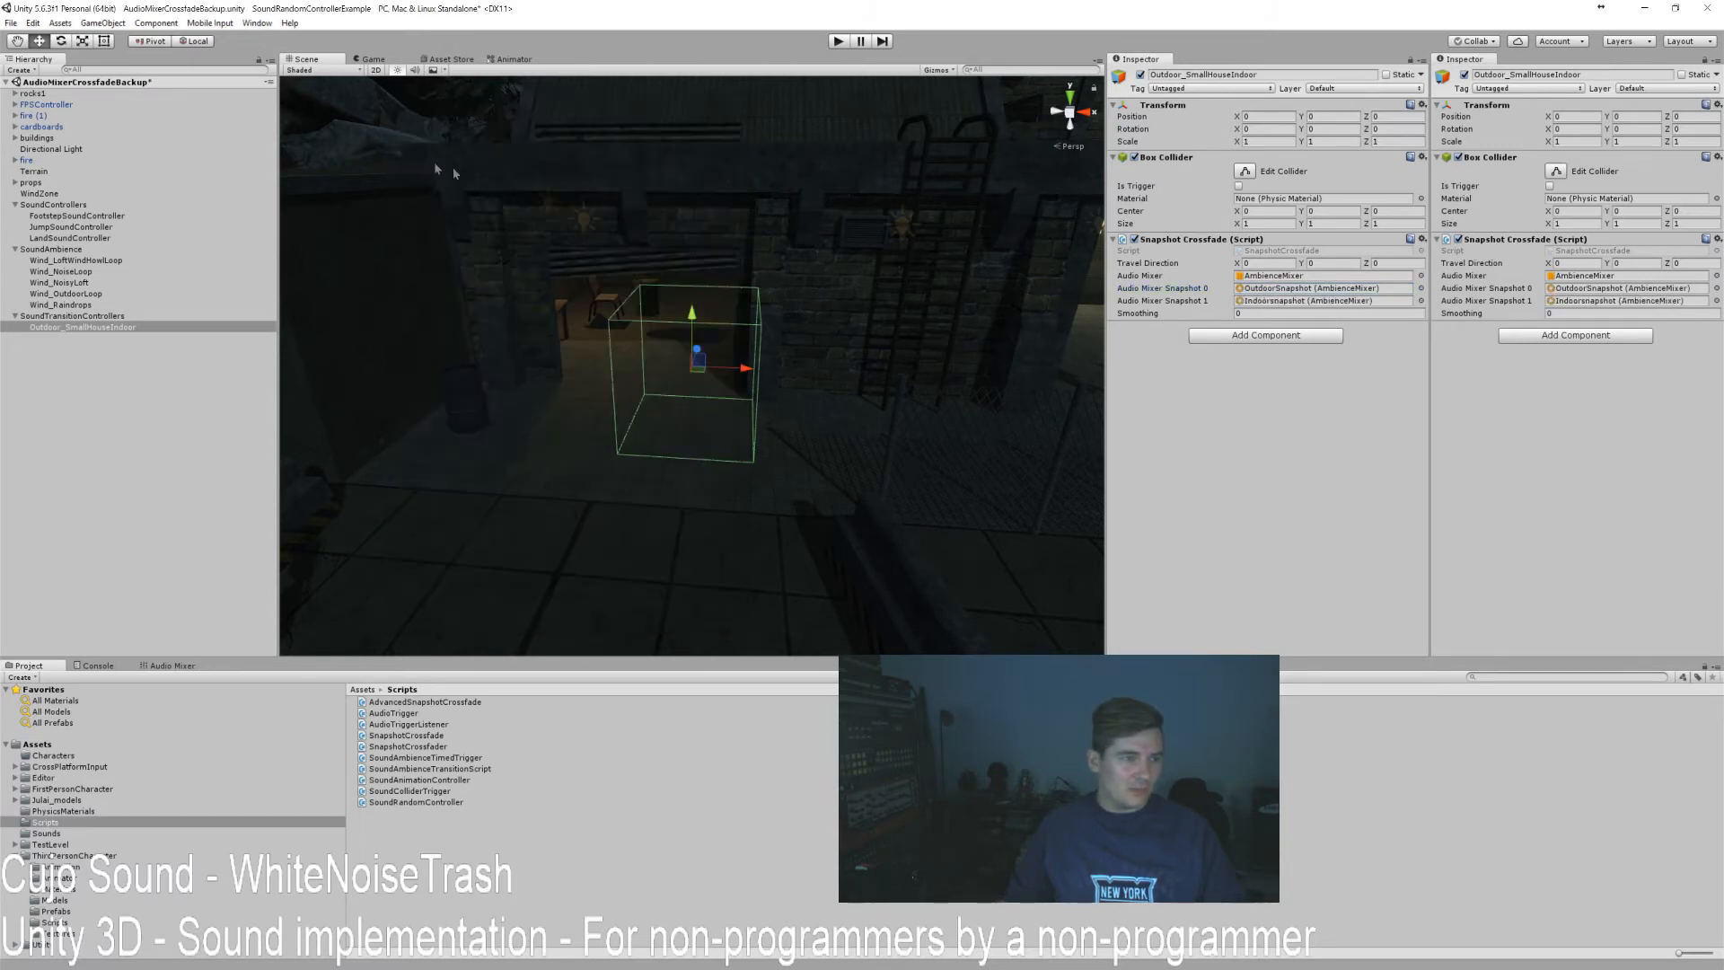
pyautogui.click(1276, 314)
pyautogui.write('0.5')
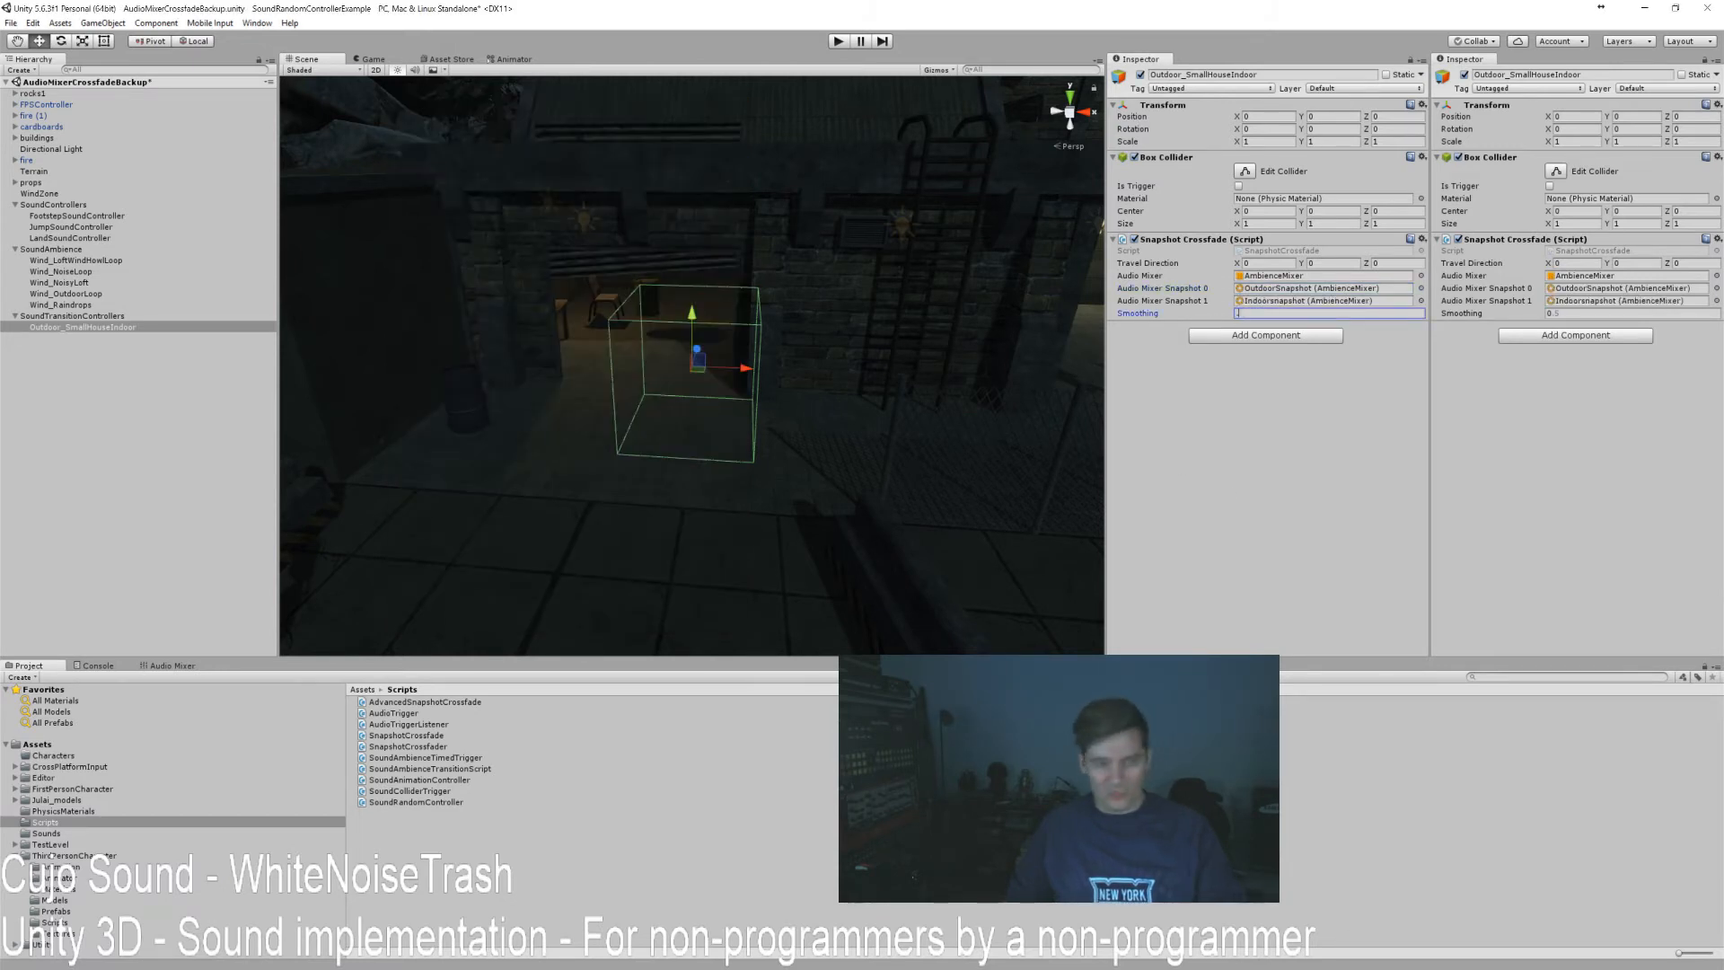
# Move the Outdoor_SmallHouseIndoor collider down to the small house's doorway, at about X -1.44, Y -2.46, Z 6.1.
pyautogui.moveTo(925, 416); pyautogui.dragTo(687, 393, button='right')
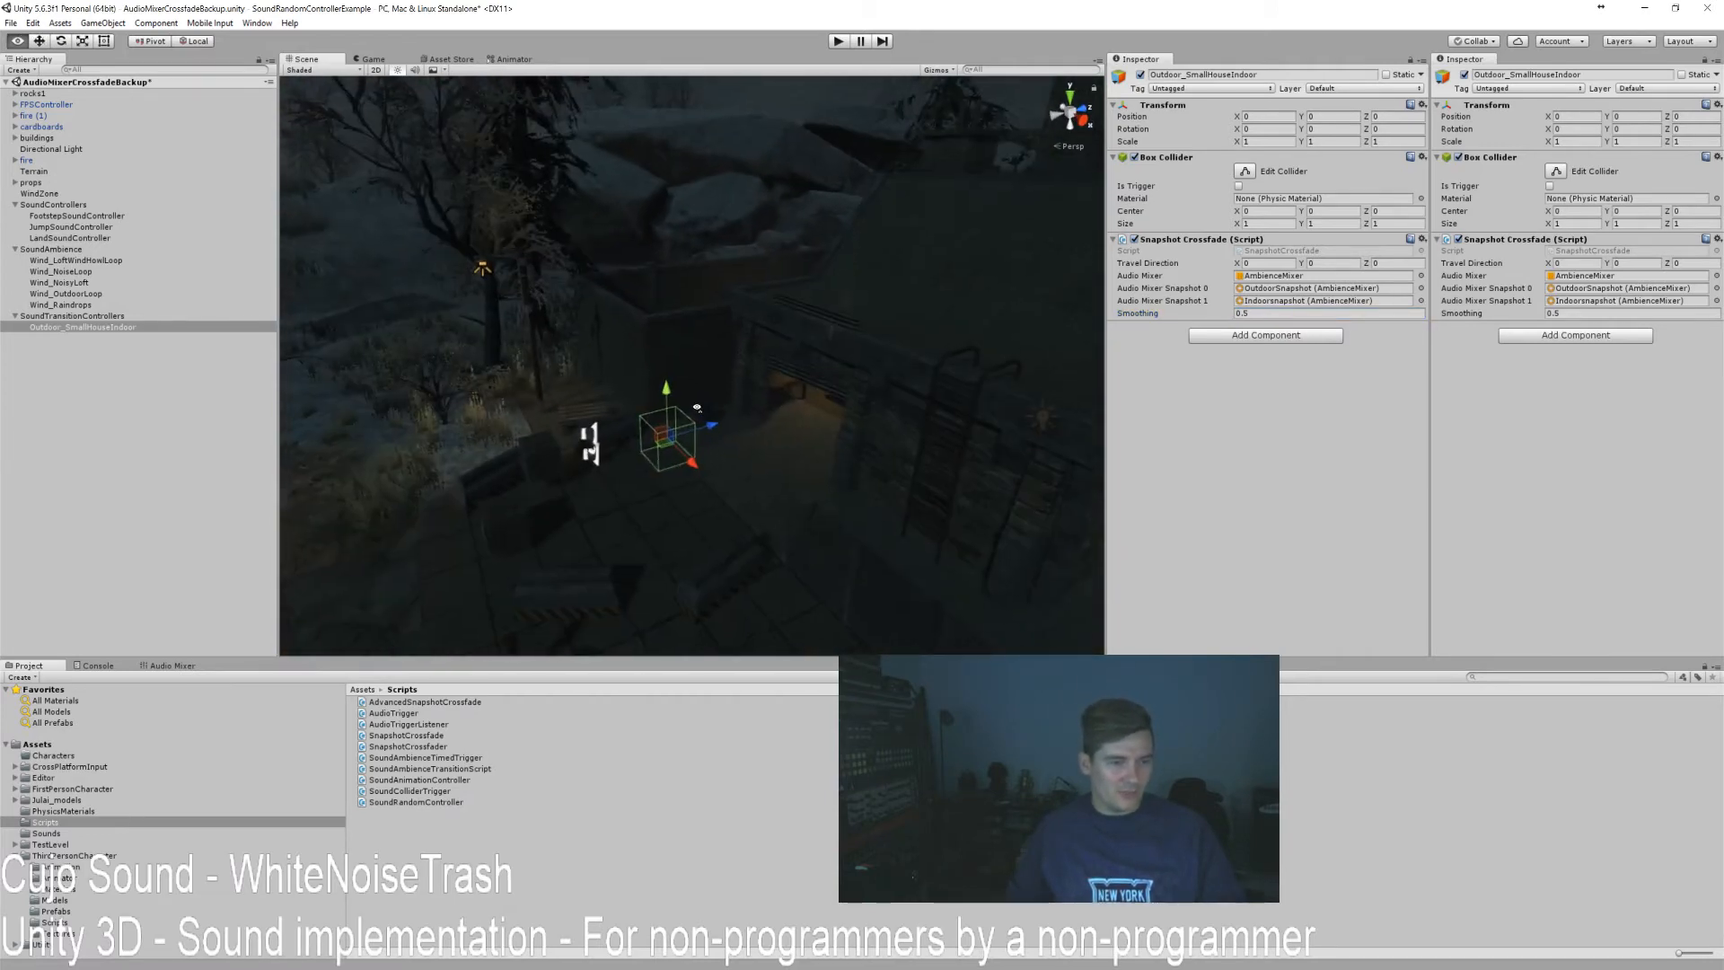
pyautogui.moveTo(672, 391); pyautogui.dragTo(672, 494)
pyautogui.moveTo(744, 514); pyautogui.dragTo(824, 470, button='right')
pyautogui.press('s')
pyautogui.press('w')
pyautogui.moveTo(783, 500); pyautogui.dragTo(875, 301)
pyautogui.moveTo(876, 301); pyautogui.dragTo(925, 378, button='right')
pyautogui.press('w')
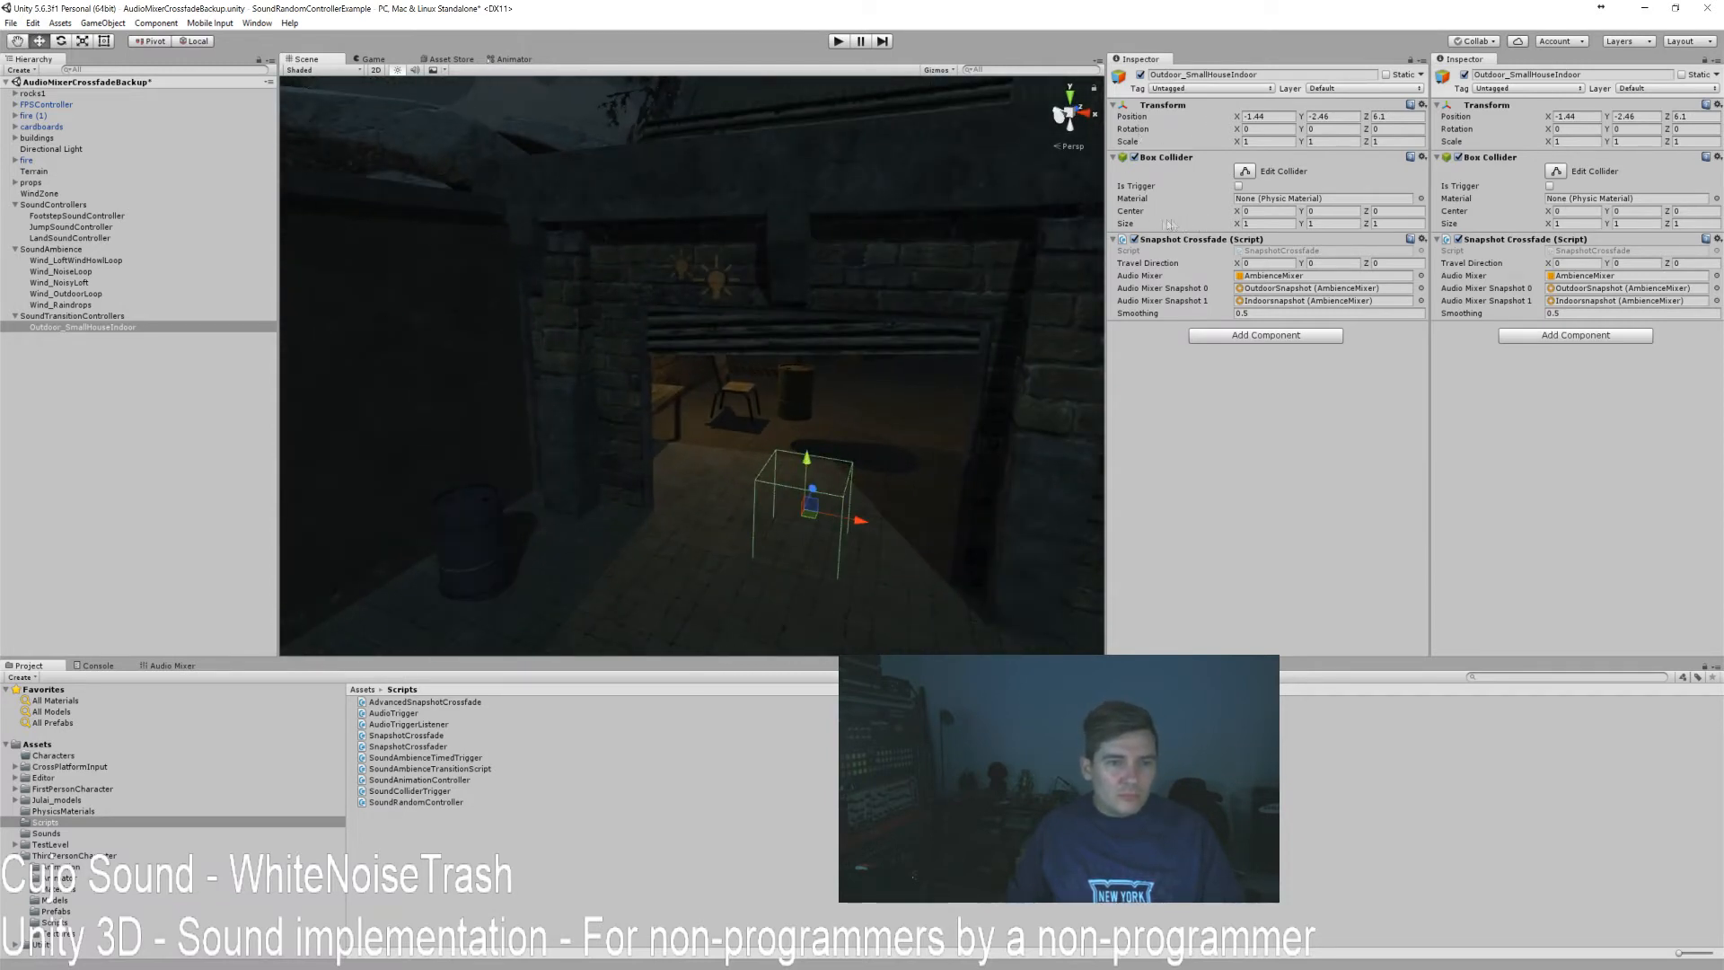
# Widen the box collider to 4.5 in X and shift the object to about X -1.751 to span the doorway.
pyautogui.moveTo(1242, 223); pyautogui.dragTo(1319, 252)
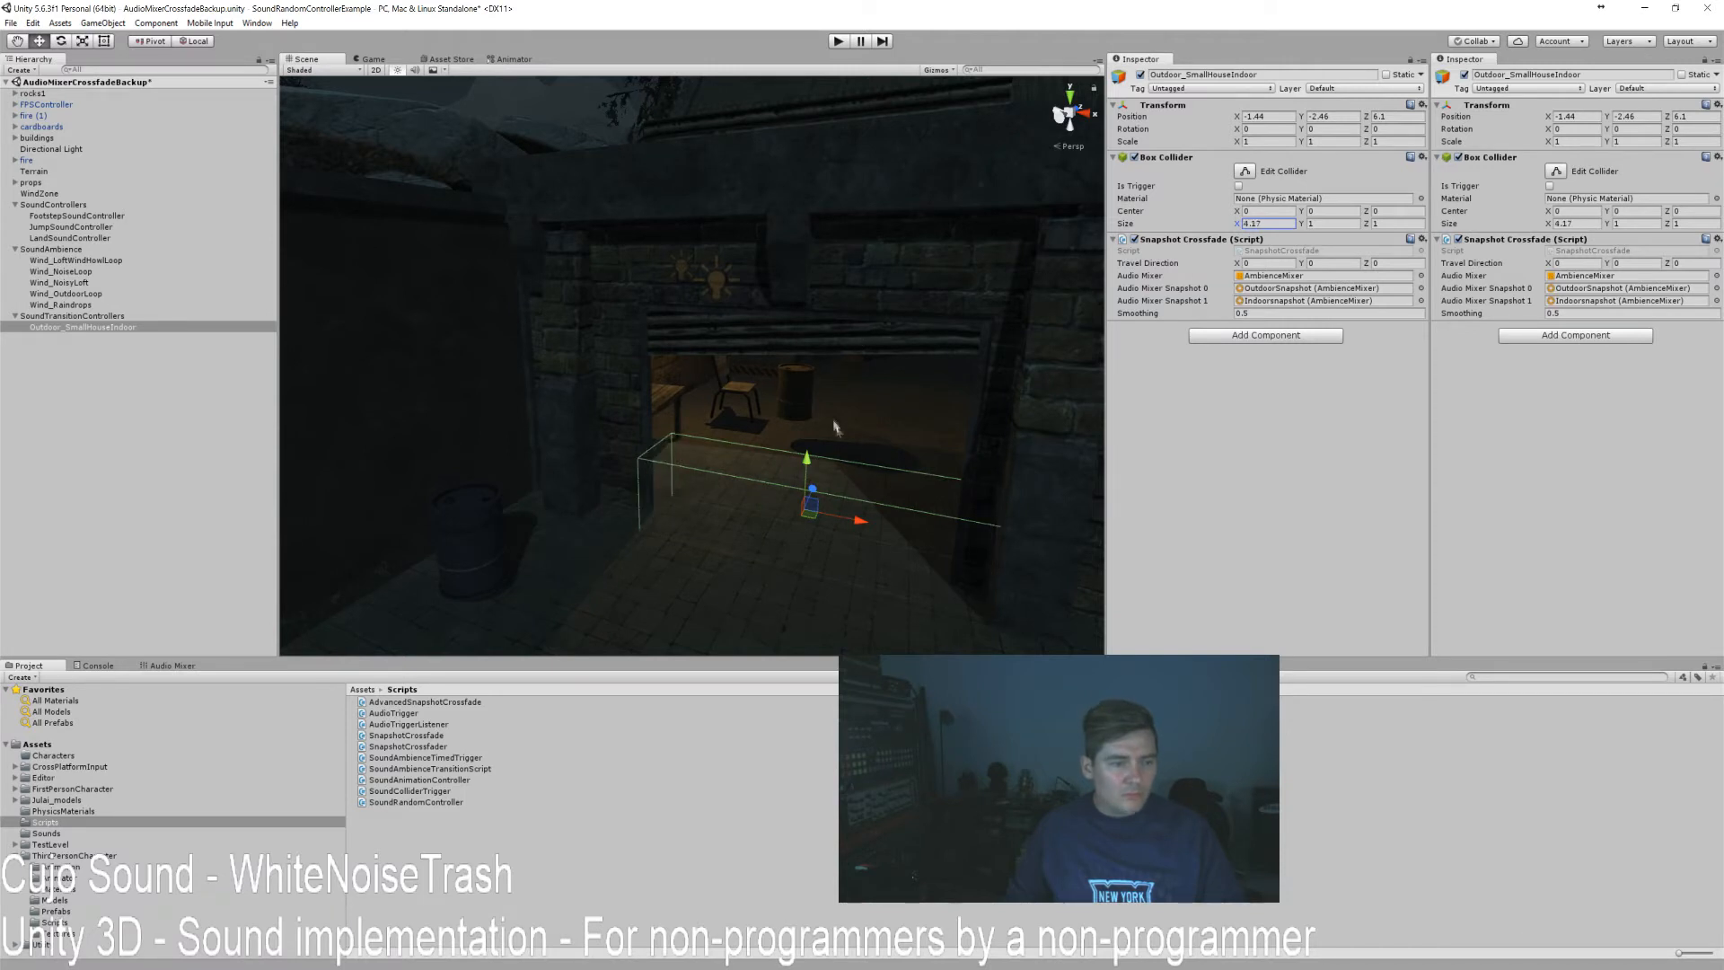
pyautogui.moveTo(864, 528); pyautogui.dragTo(838, 527)
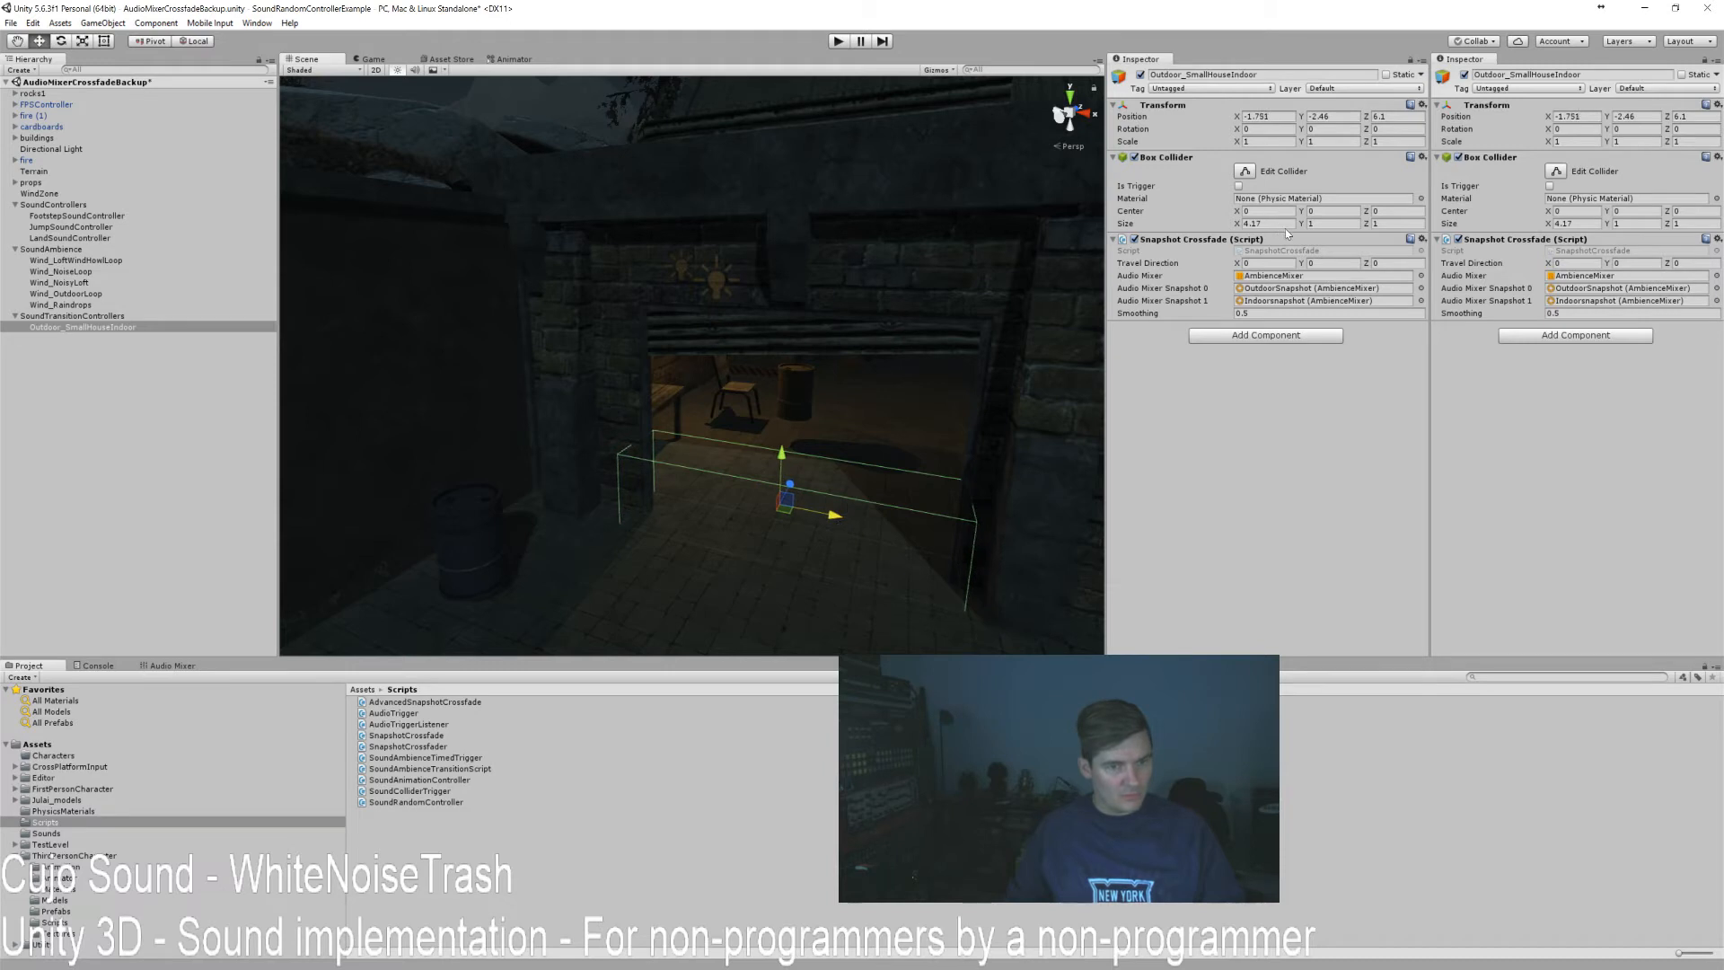
pyautogui.moveTo(1237, 224); pyautogui.dragTo(1267, 223)
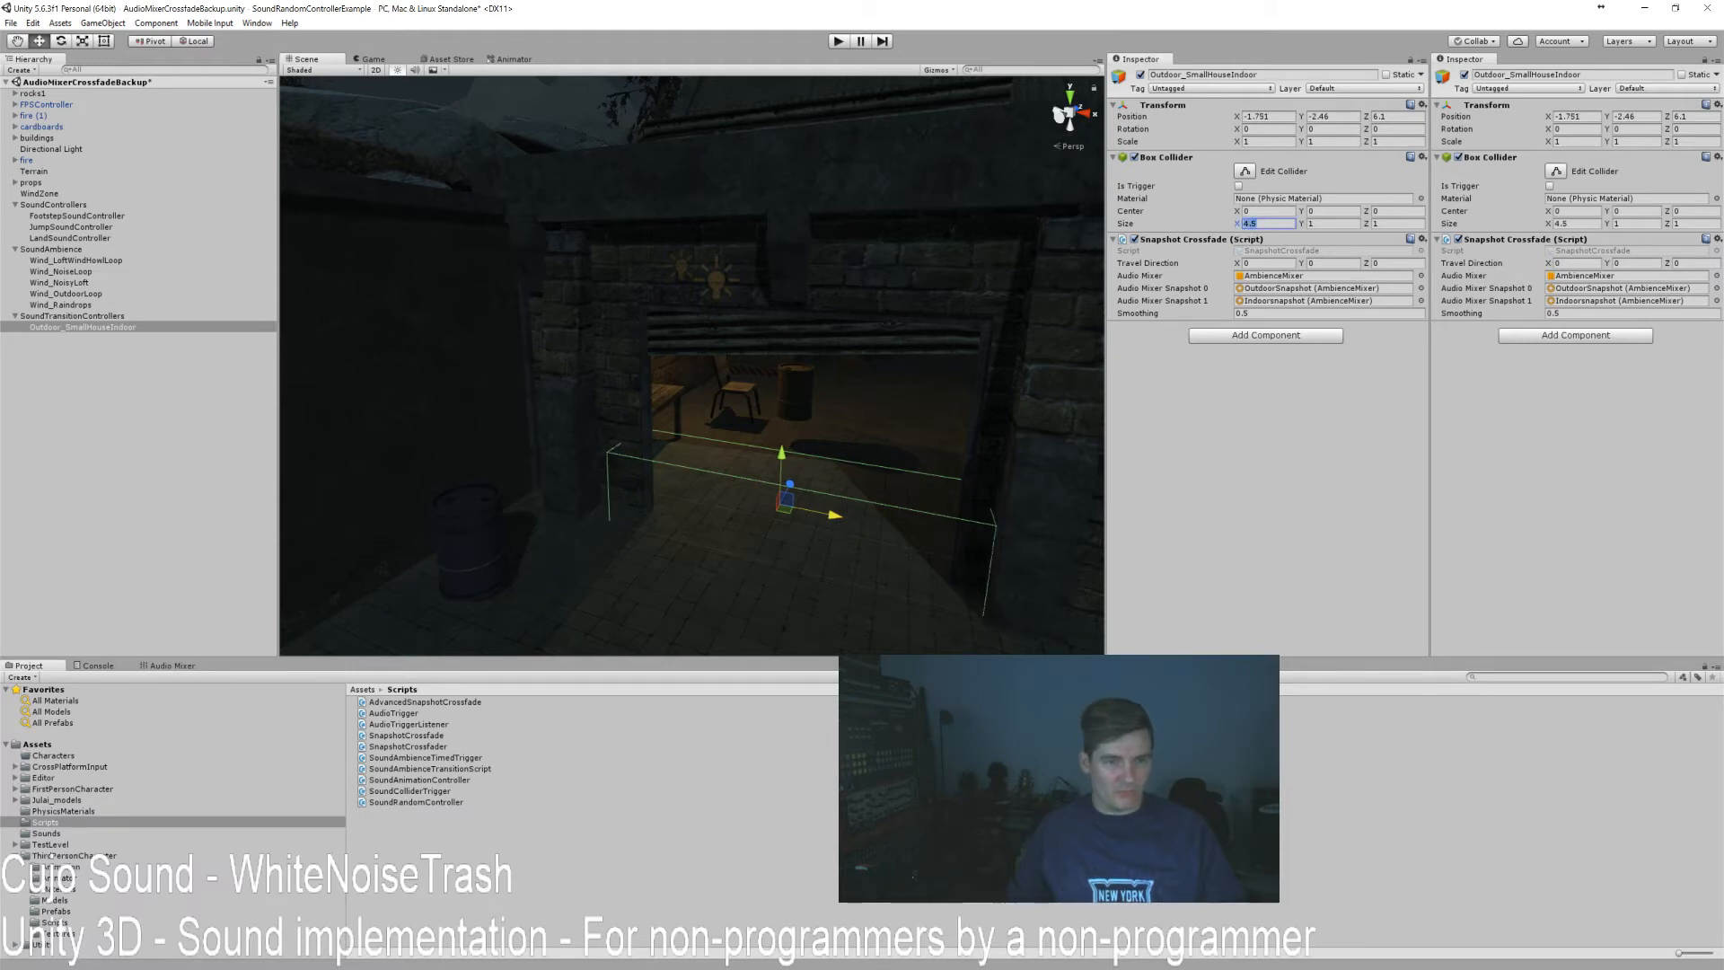
# Set the box collider's size to 5.25 in Y and 2.68 in Z, and move the object to about Z 7.311.
pyautogui.moveTo(1311, 226); pyautogui.dragTo(1360, 230)
pyautogui.keyDown('alt'); pyautogui.moveTo(959, 434); pyautogui.dragTo(696, 399); pyautogui.keyUp('alt')
pyautogui.moveTo(1371, 225); pyautogui.dragTo(1419, 235)
pyautogui.moveTo(1010, 341)
pyautogui.keyDown('alt'); pyautogui.mouseDown()
pyautogui.moveTo(1067, 352)
pyautogui.moveTo(1005, 354)
pyautogui.mouseUp(); pyautogui.keyUp('alt')
pyautogui.moveTo(856, 390); pyautogui.dragTo(946, 397)
# Set the Snapshot Crossfade script's travel direction to 1 in Z.
pyautogui.moveTo(945, 403); pyautogui.dragTo(1099, 436, button='right')
pyautogui.press('w')
pyautogui.press('a')
pyautogui.moveTo(629, 508); pyautogui.dragTo(664, 483, button='right')
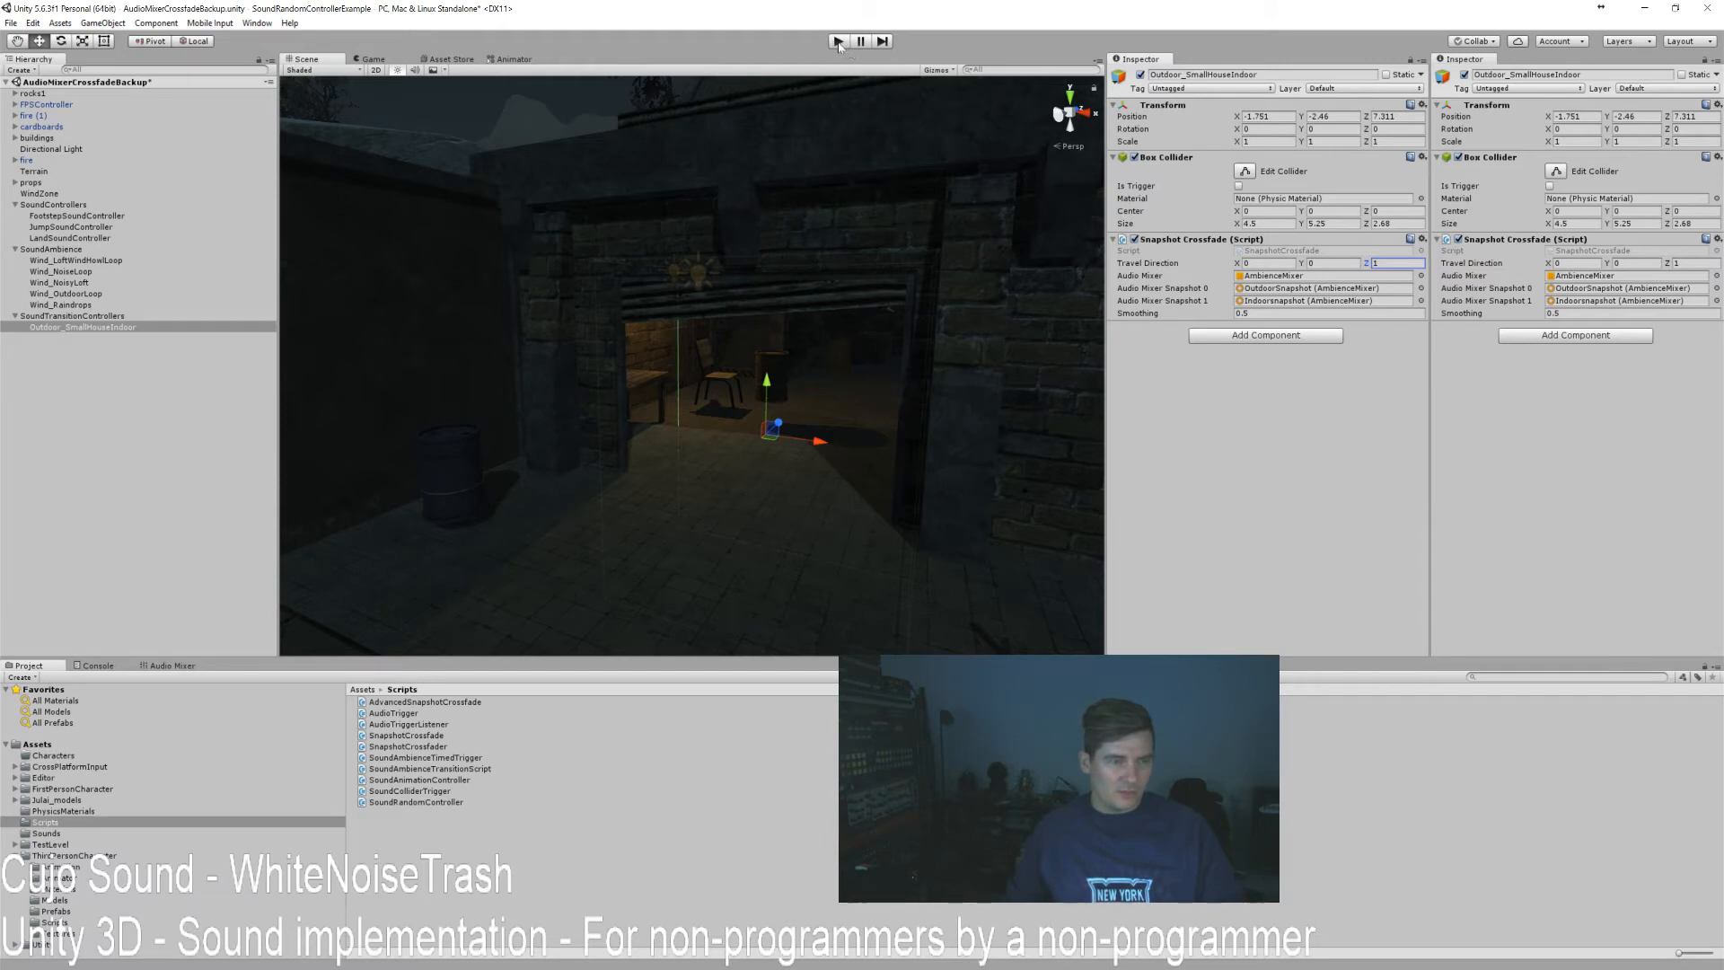
# Play the scene with the audio mixer shown, walking in and out of the small house to check the snapshot crossfade.
pyautogui.click(173, 665)
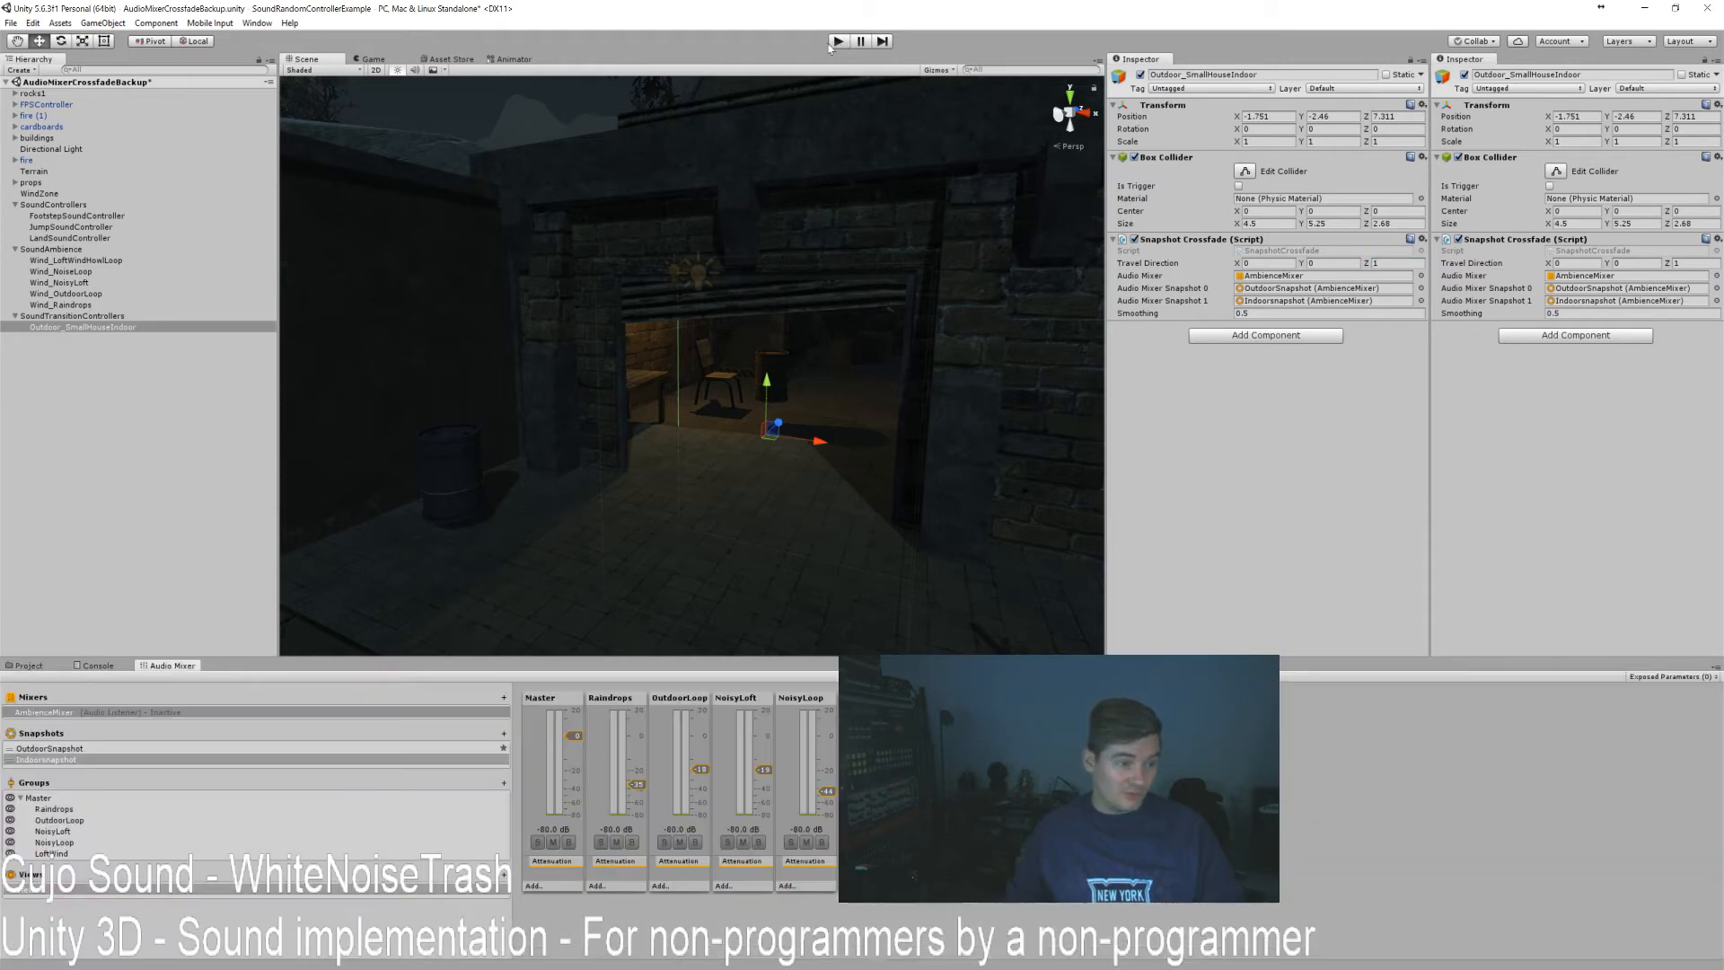
pyautogui.click(846, 41)
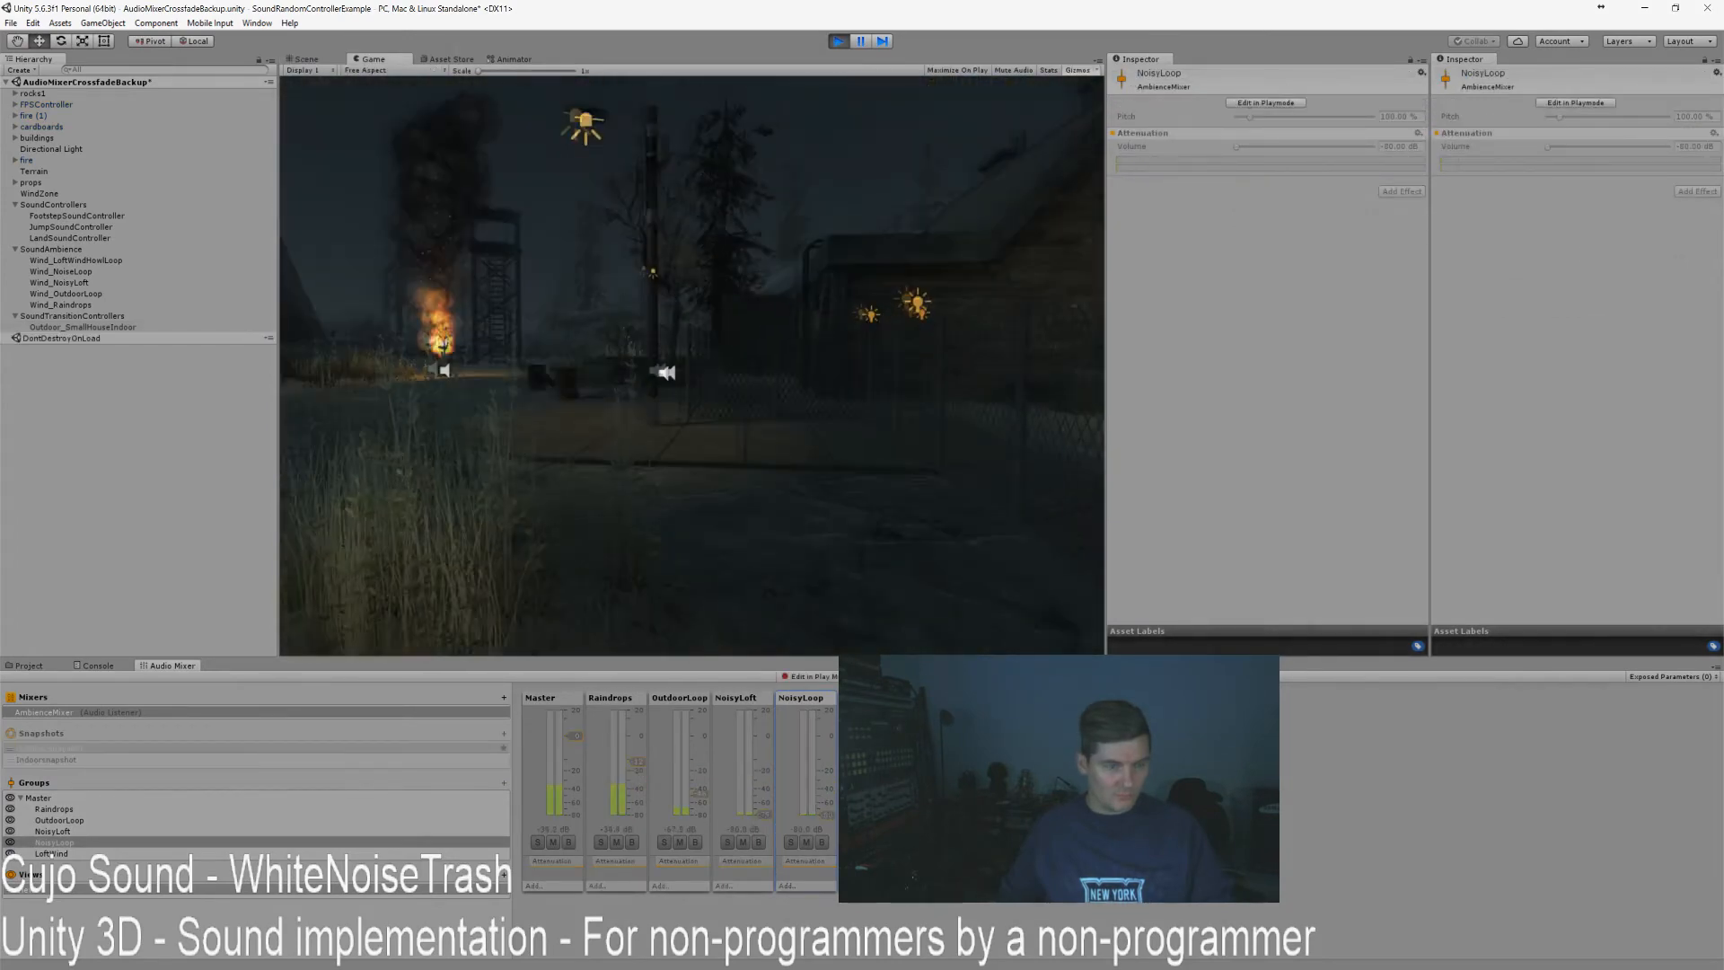
pyautogui.press('w')
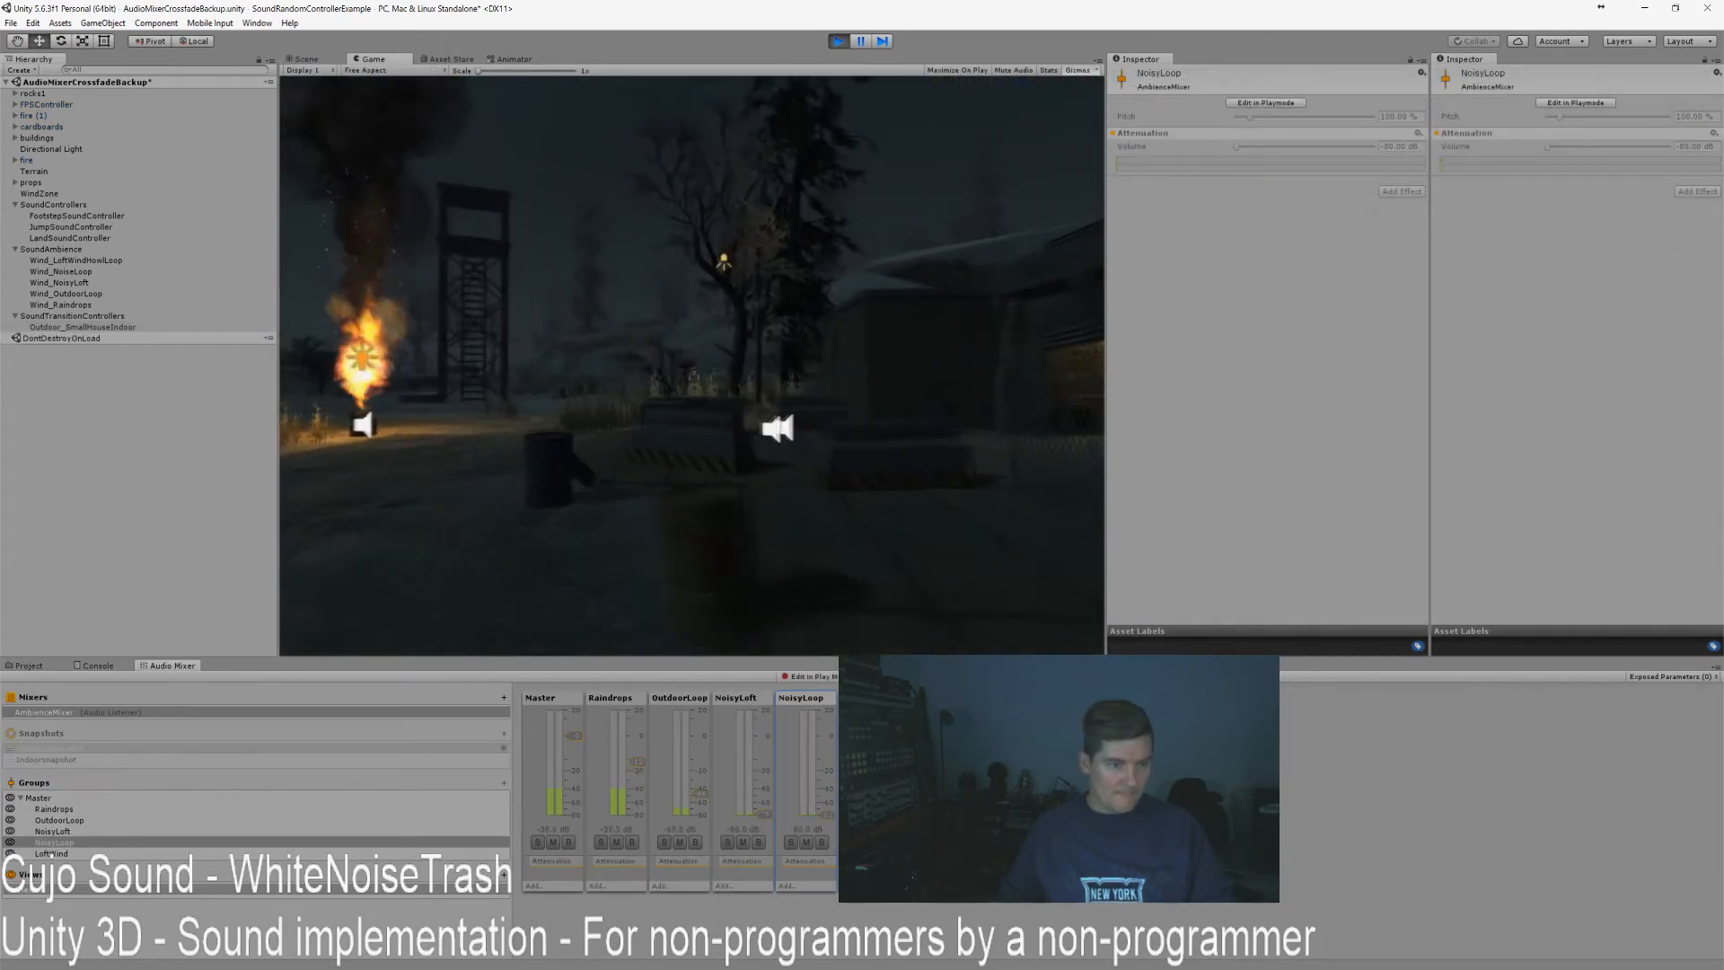
pyautogui.press('w')
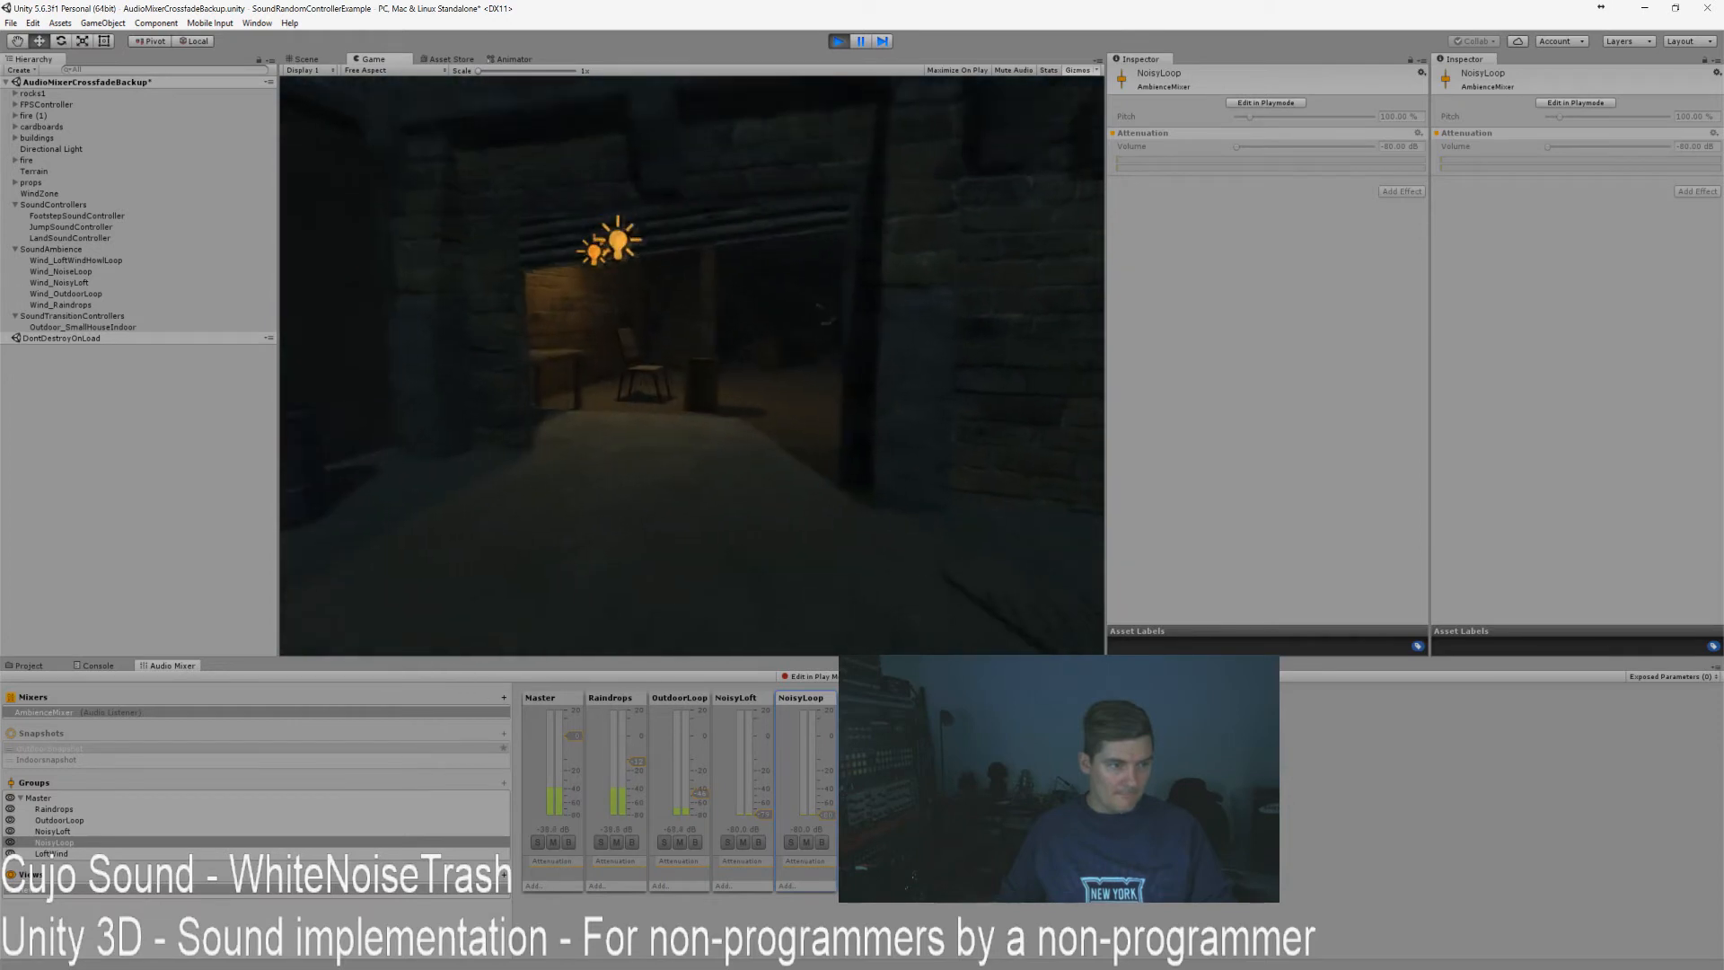
pyautogui.press('w')
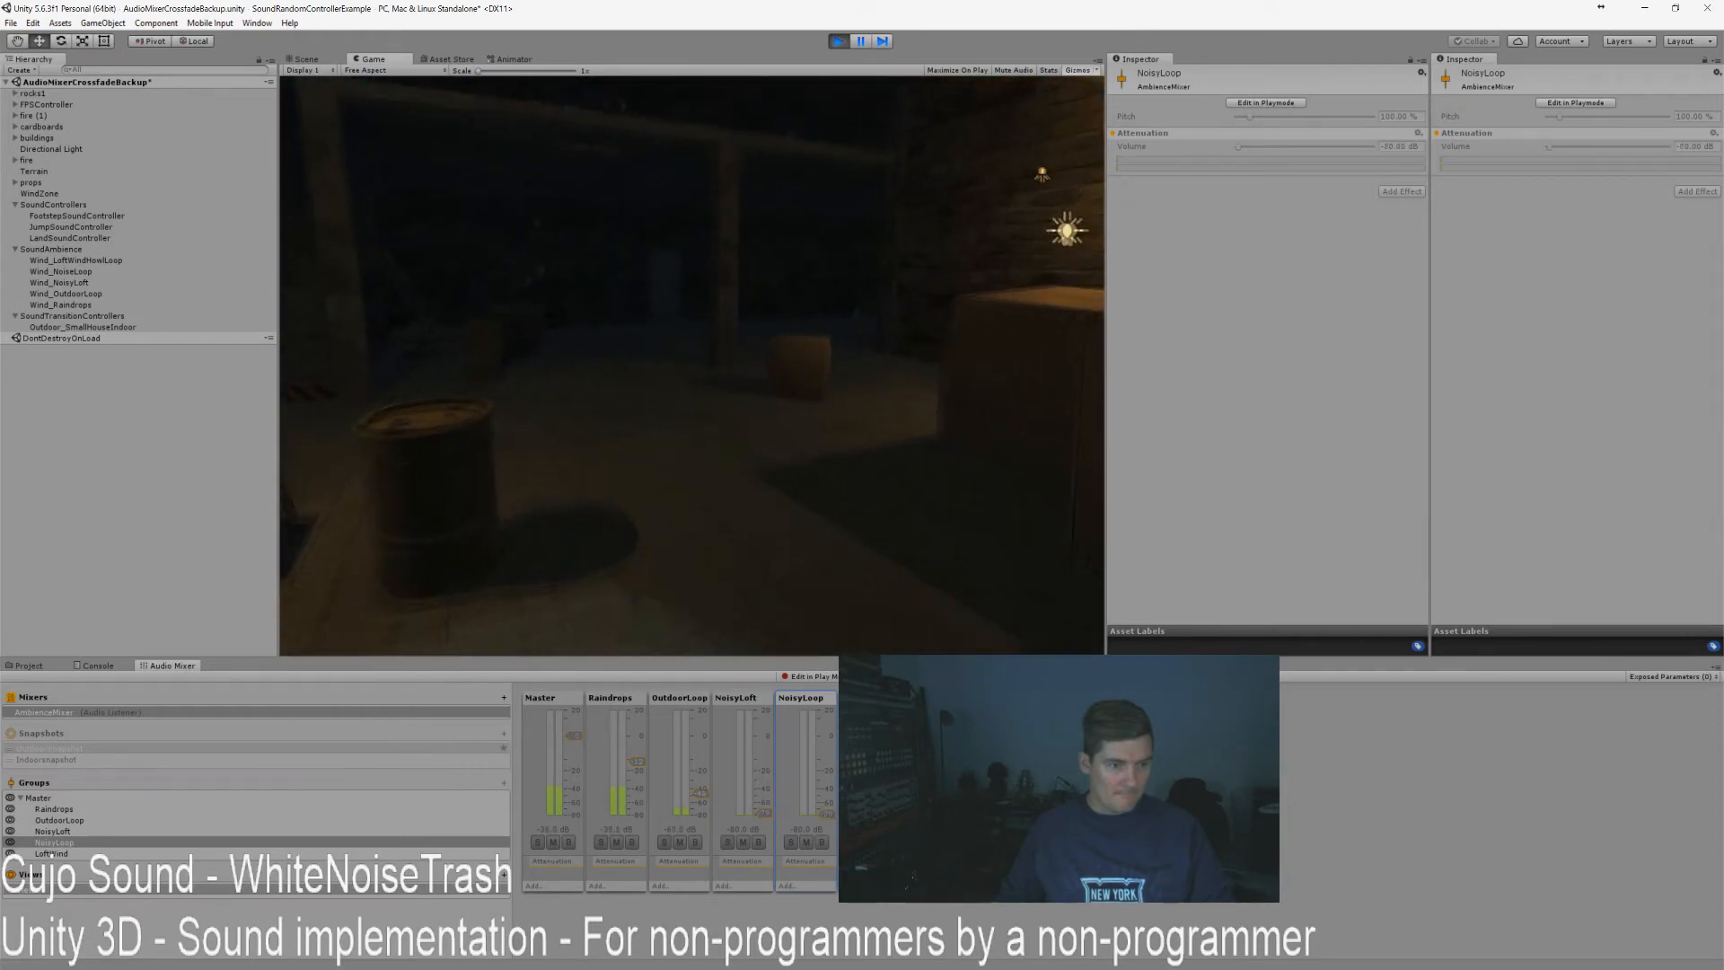
pyautogui.press('w')
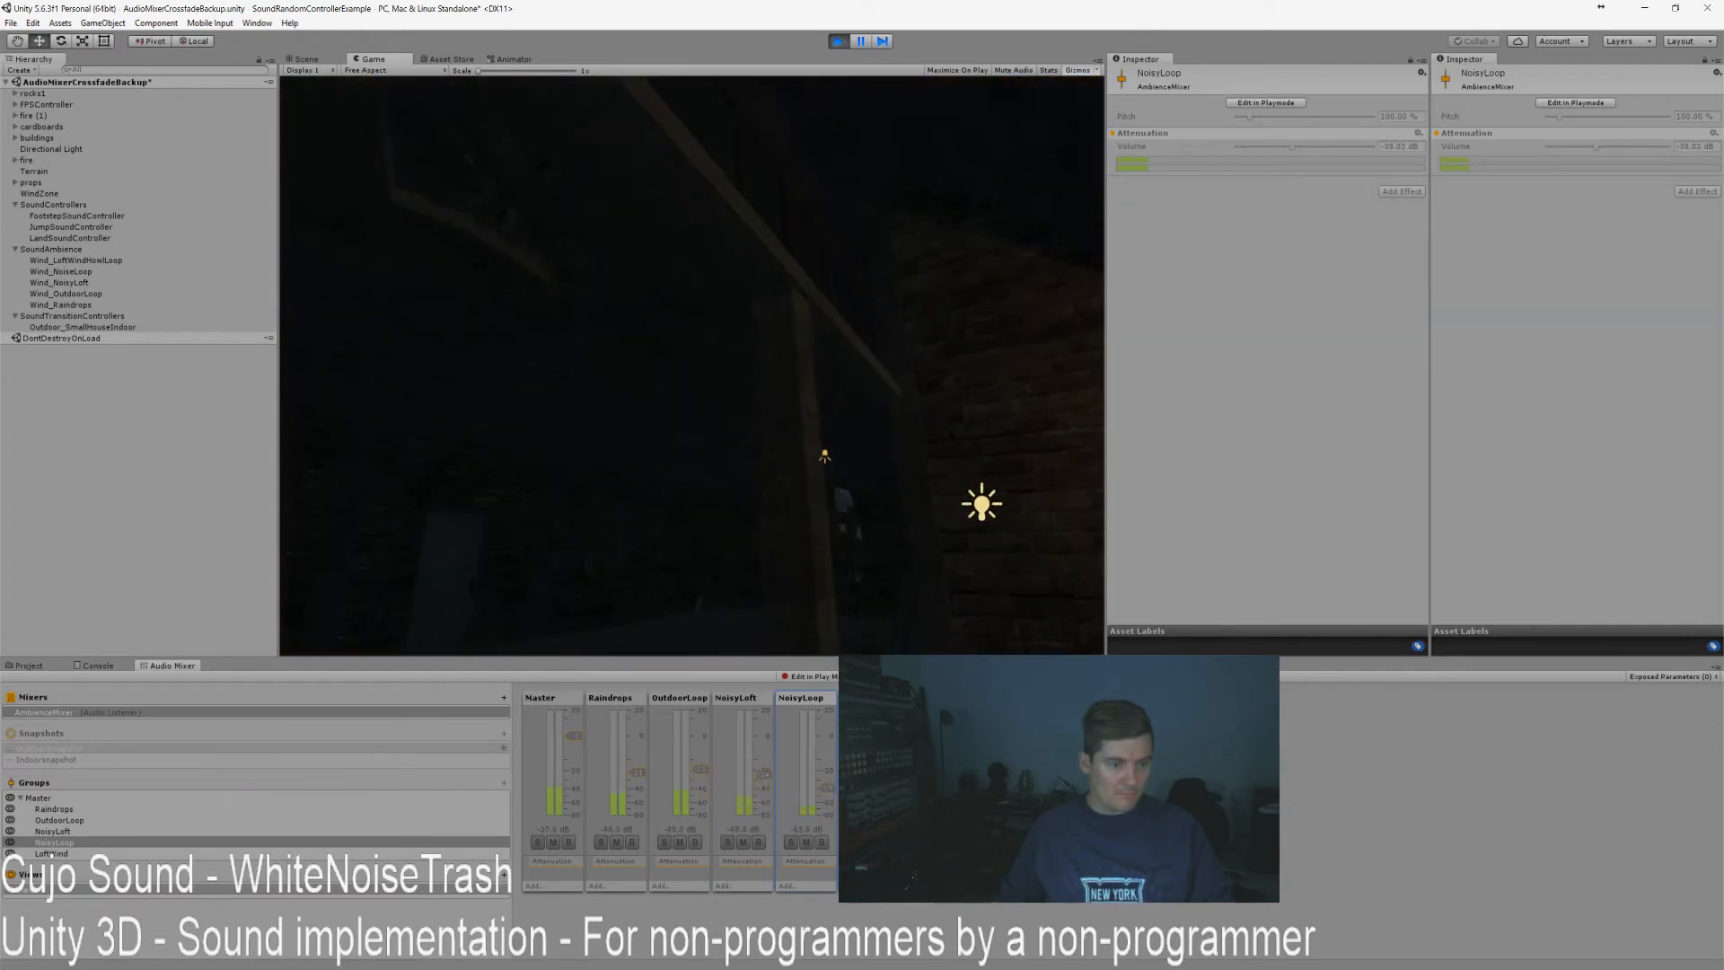
pyautogui.press('w')
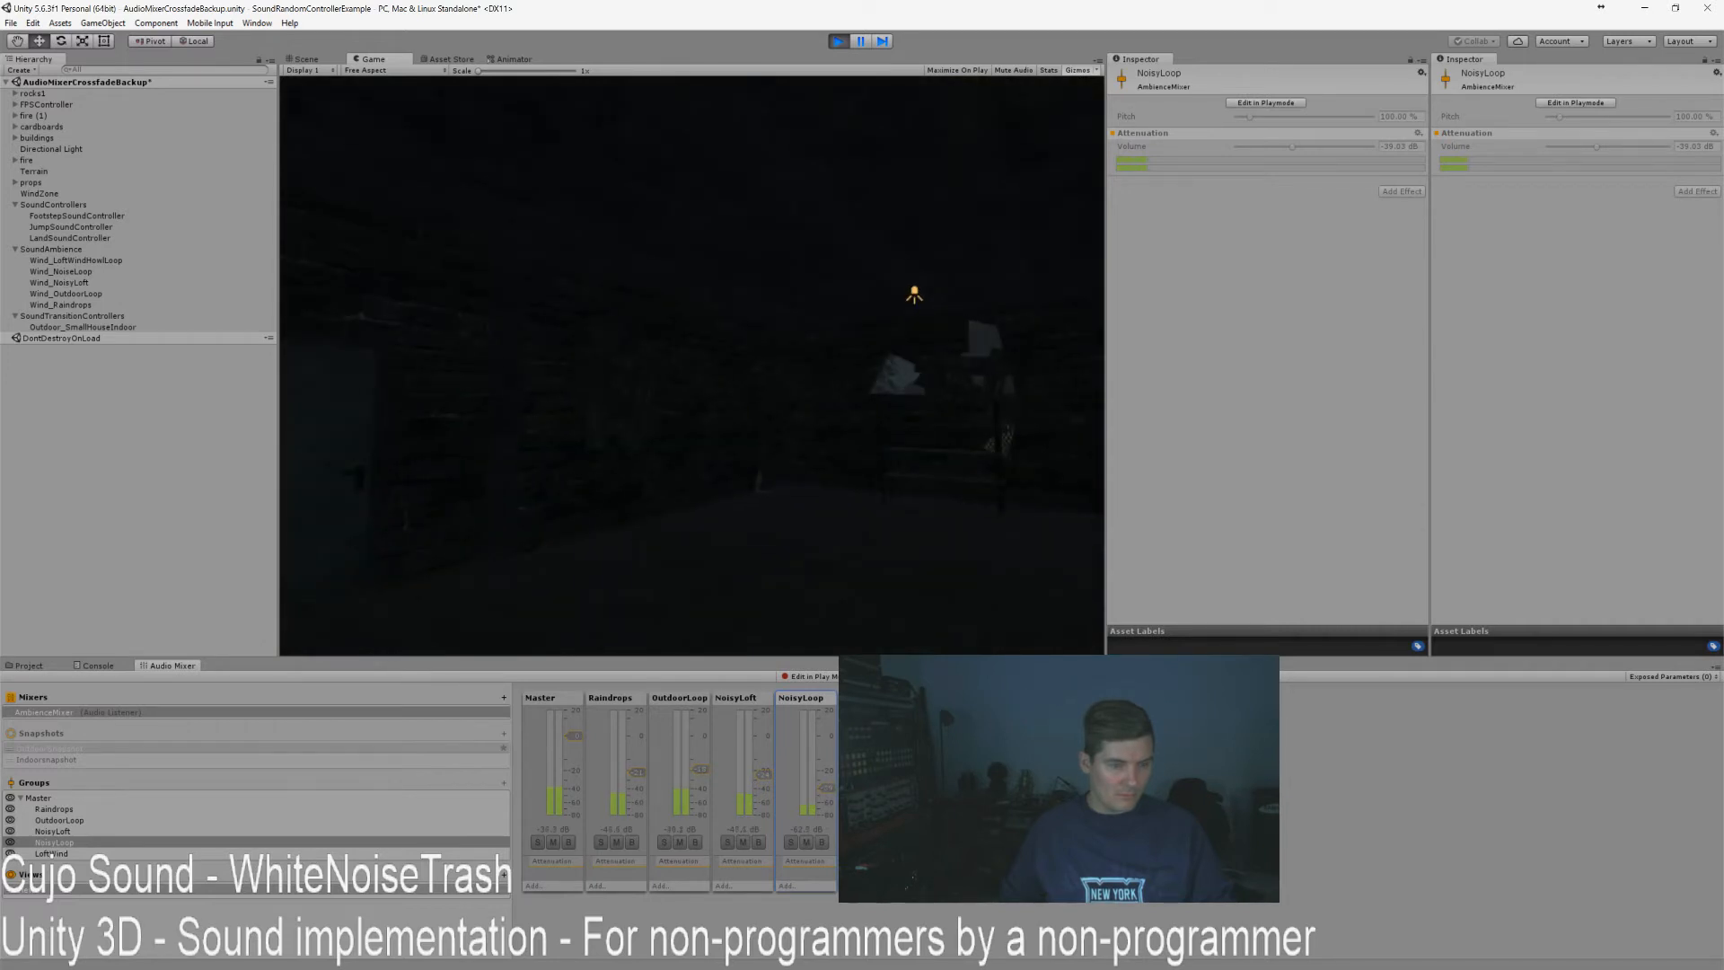
pyautogui.press('w')
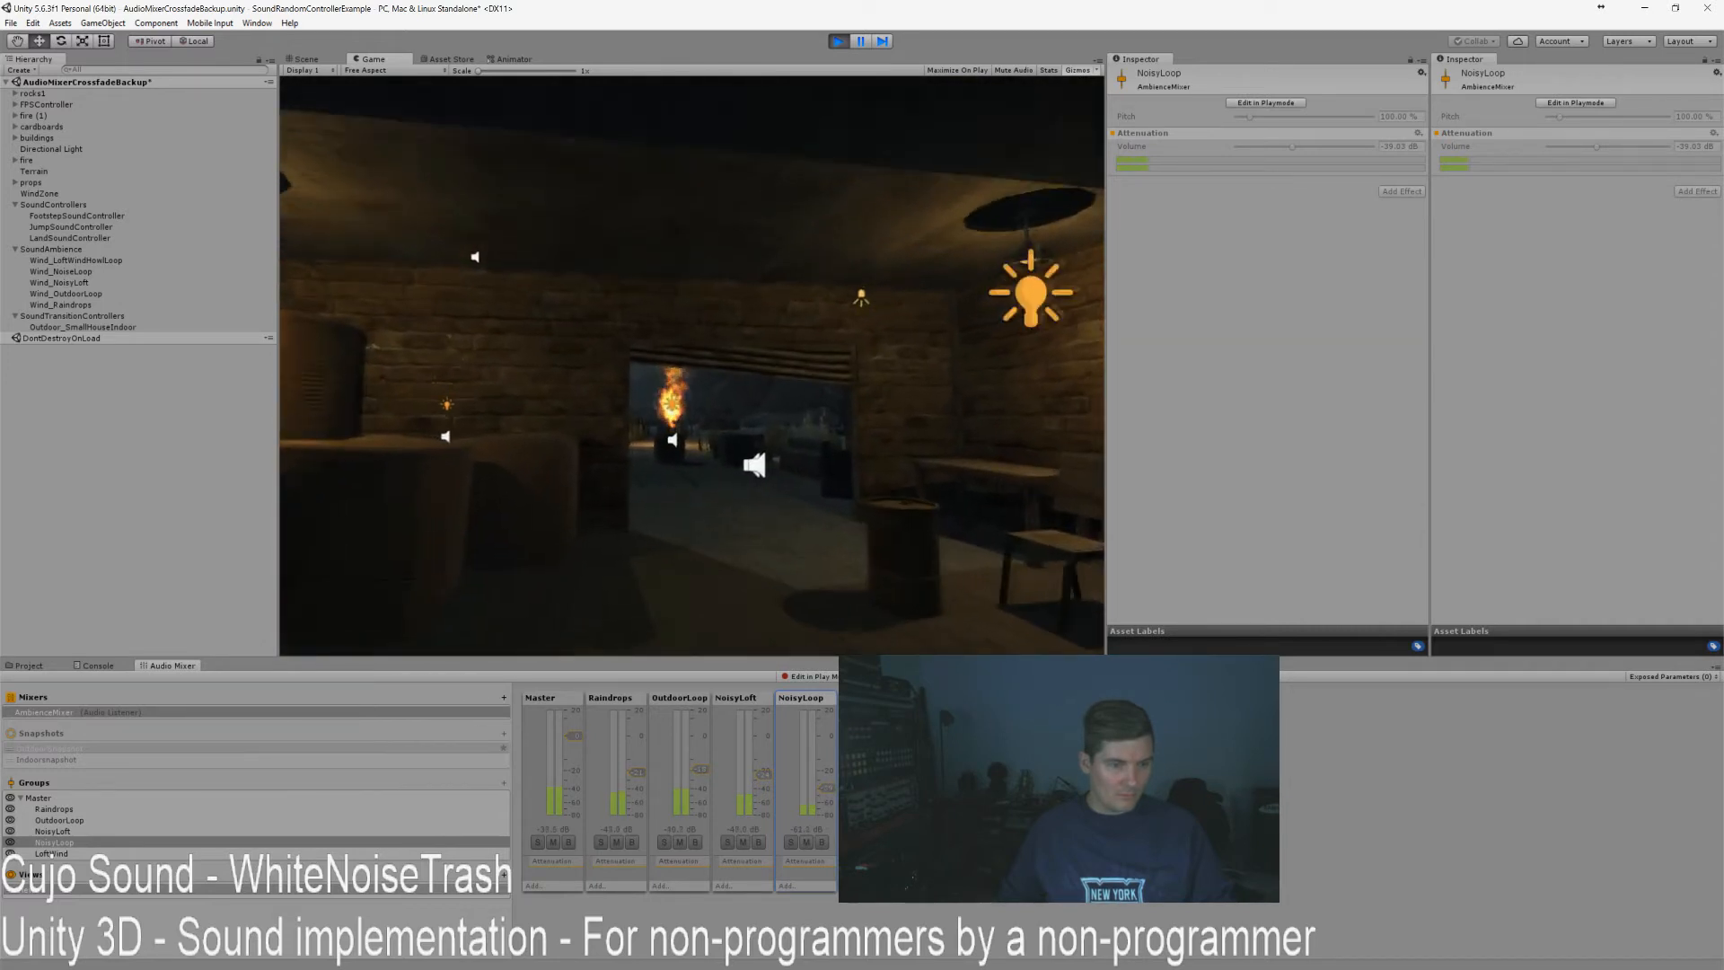
pyautogui.press('w')
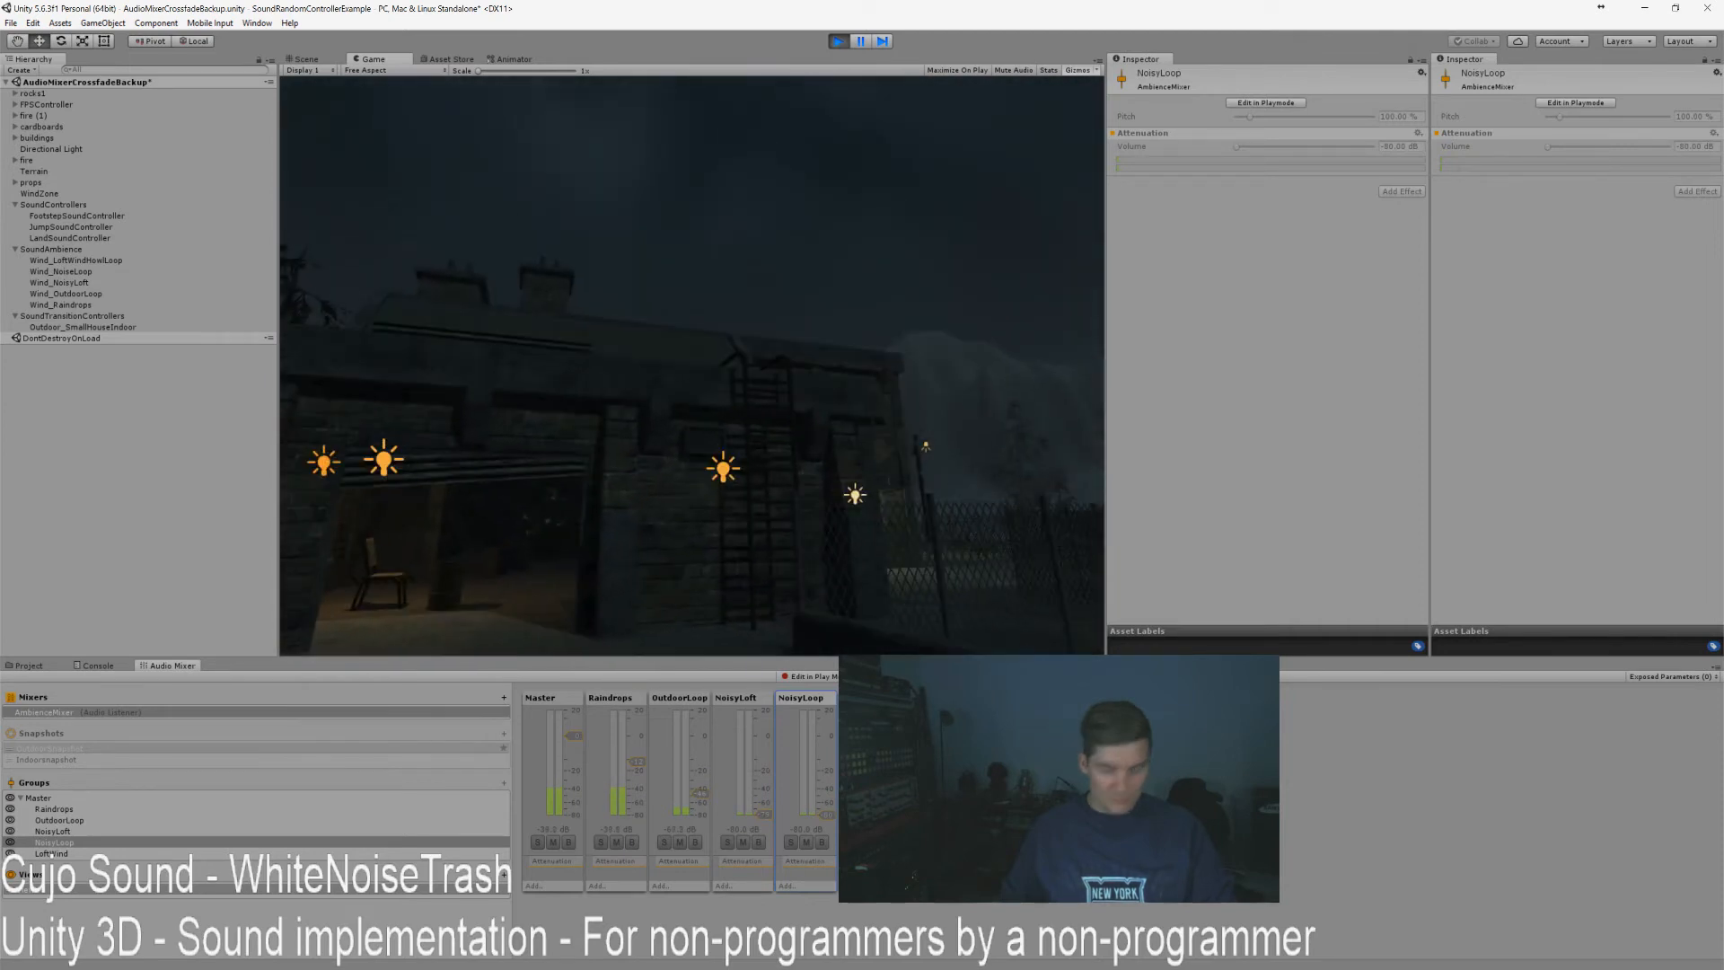
# Stop the running scene and add a Lowpass effect to the mixer's Master group.
pyautogui.hotkey('ctrl', 'p')
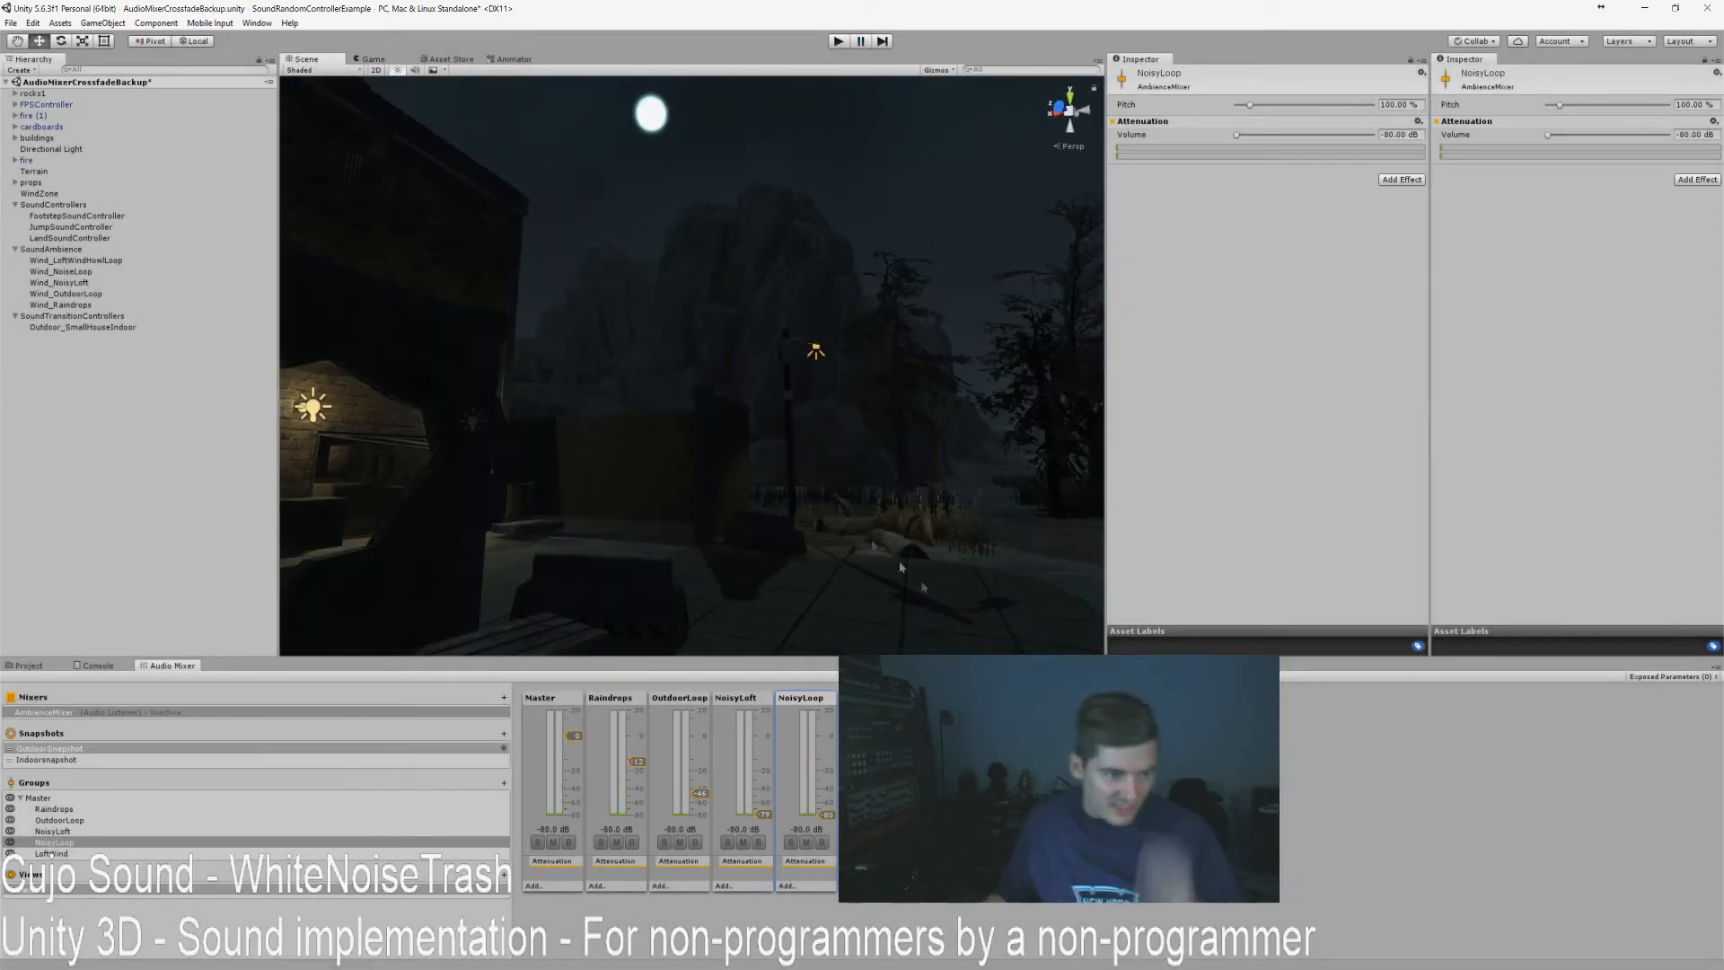
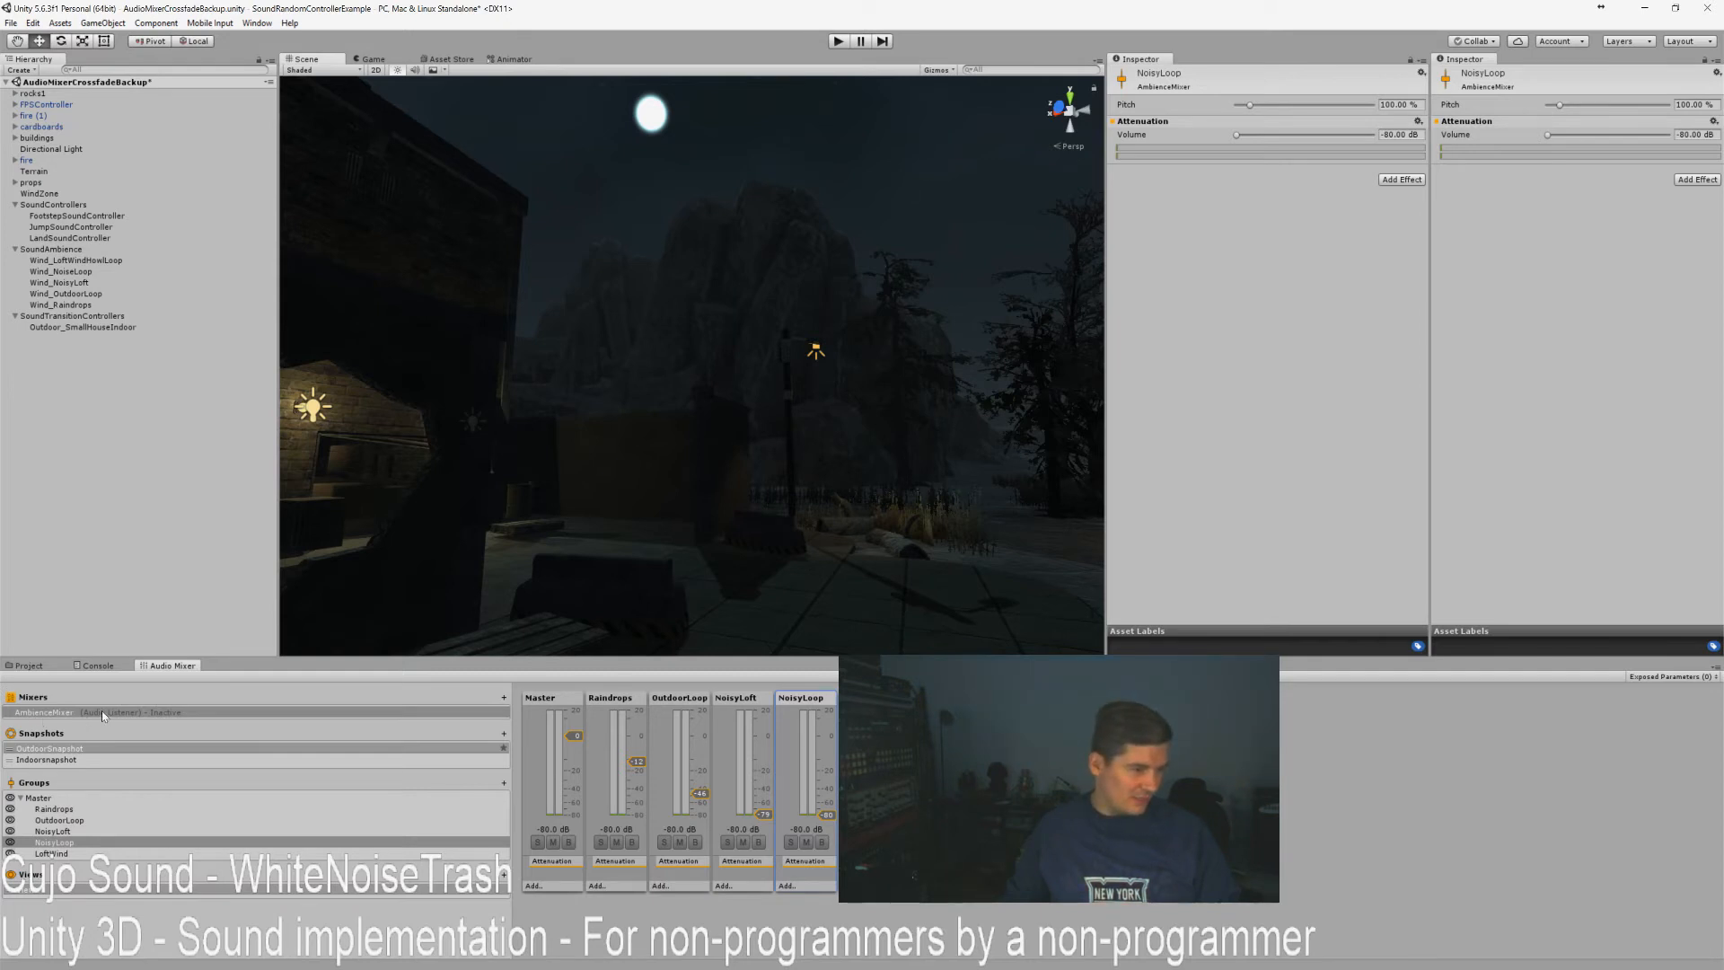
pyautogui.click(533, 886)
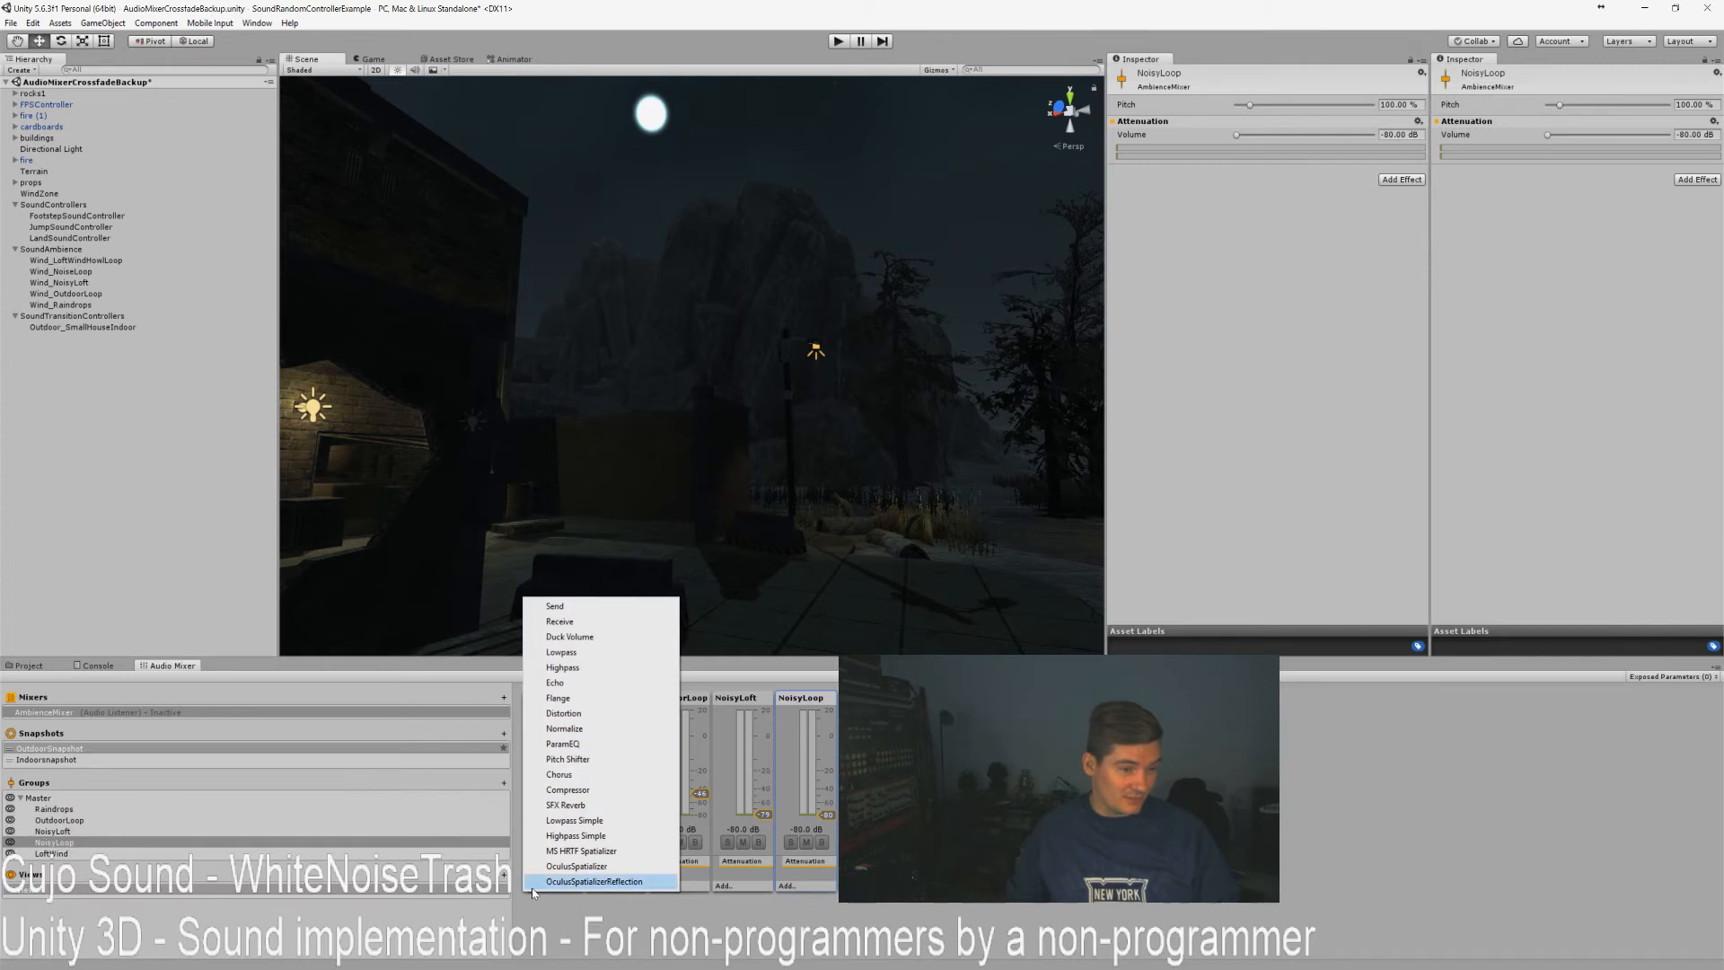
pyautogui.click(592, 653)
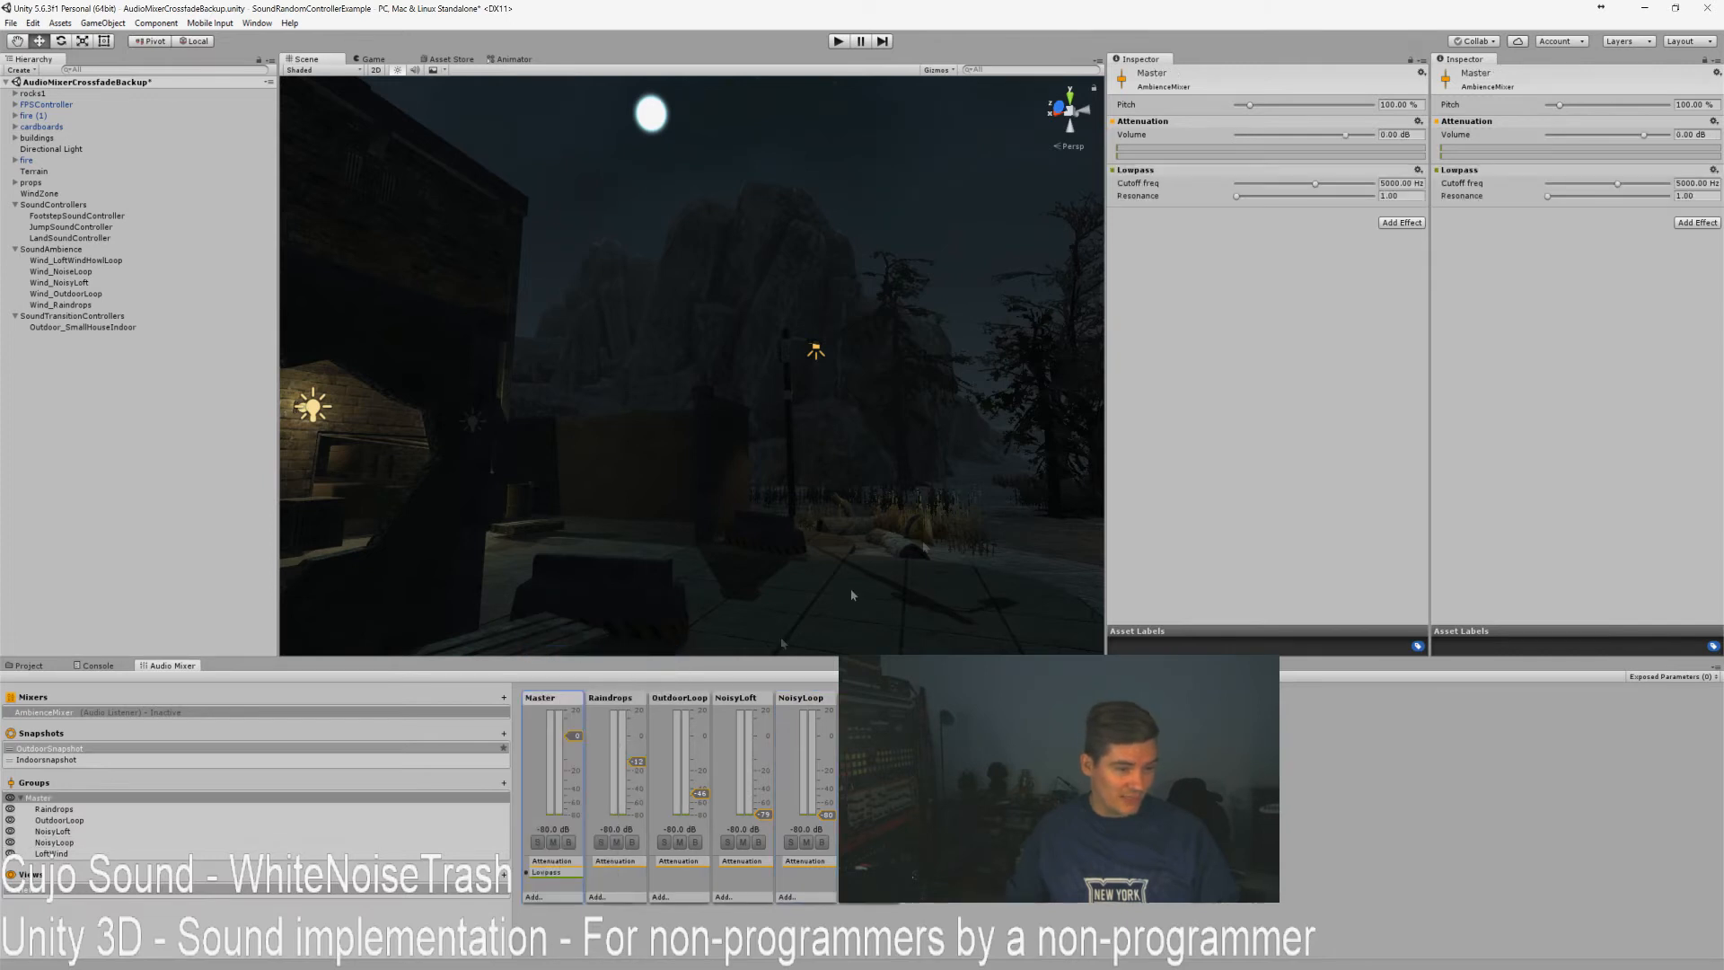
# Play the scene and, with play mode editing enabled, set OutdoorSnapshot's Master lowpass cutoff to 22000 Hz.
pyautogui.click(838, 43)
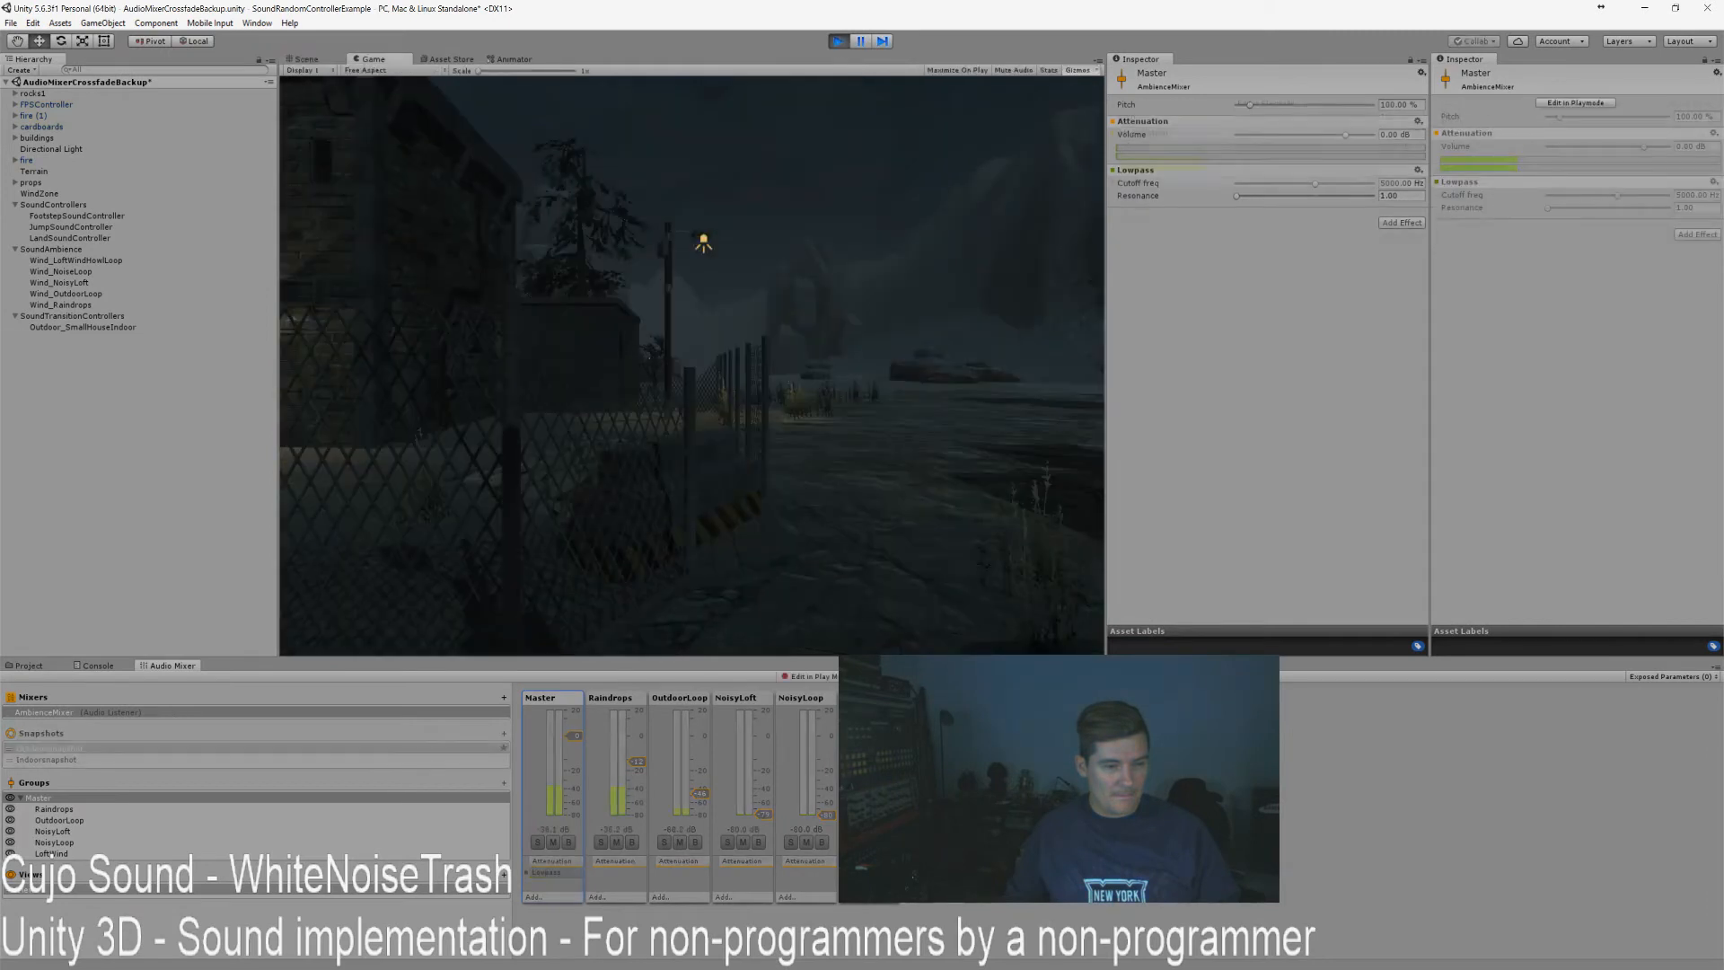
pyautogui.press('Escape')
pyautogui.click(820, 677)
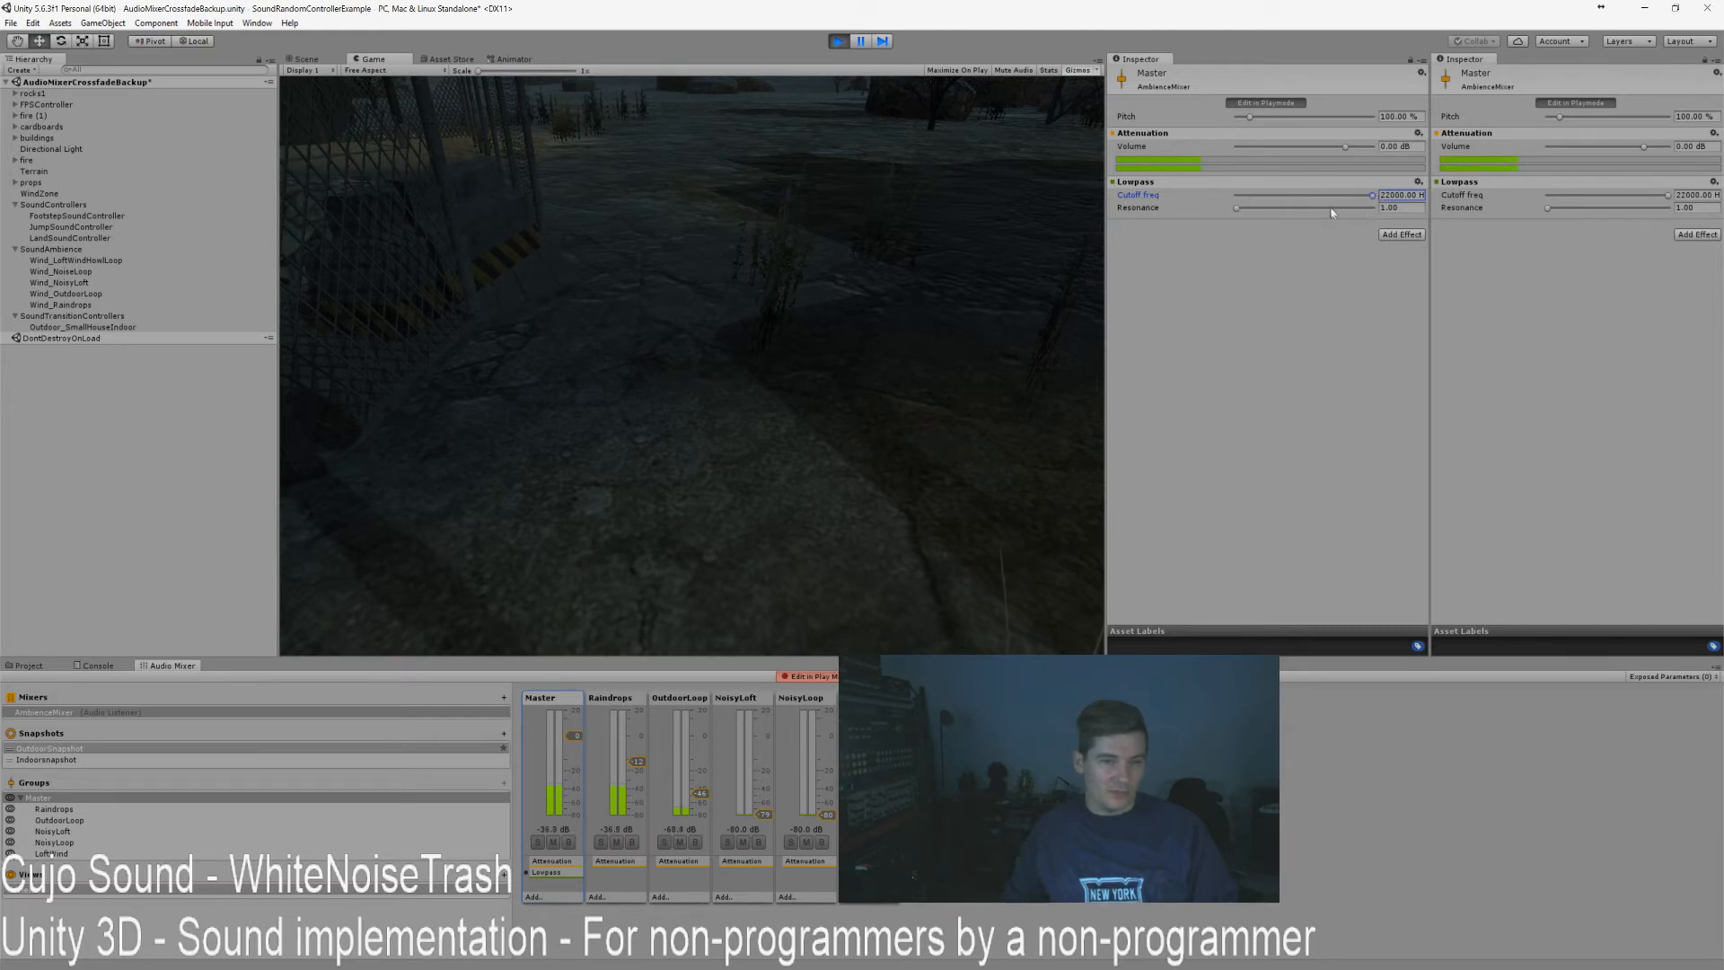
# In IndoorSnapshot, set the Master lowpass cutoff to 2000 Hz and raise the Raindrops volume to about -11.5 dB, ending play mode editing.
pyautogui.click(64, 761)
pyautogui.moveTo(1315, 196); pyautogui.dragTo(1292, 199)
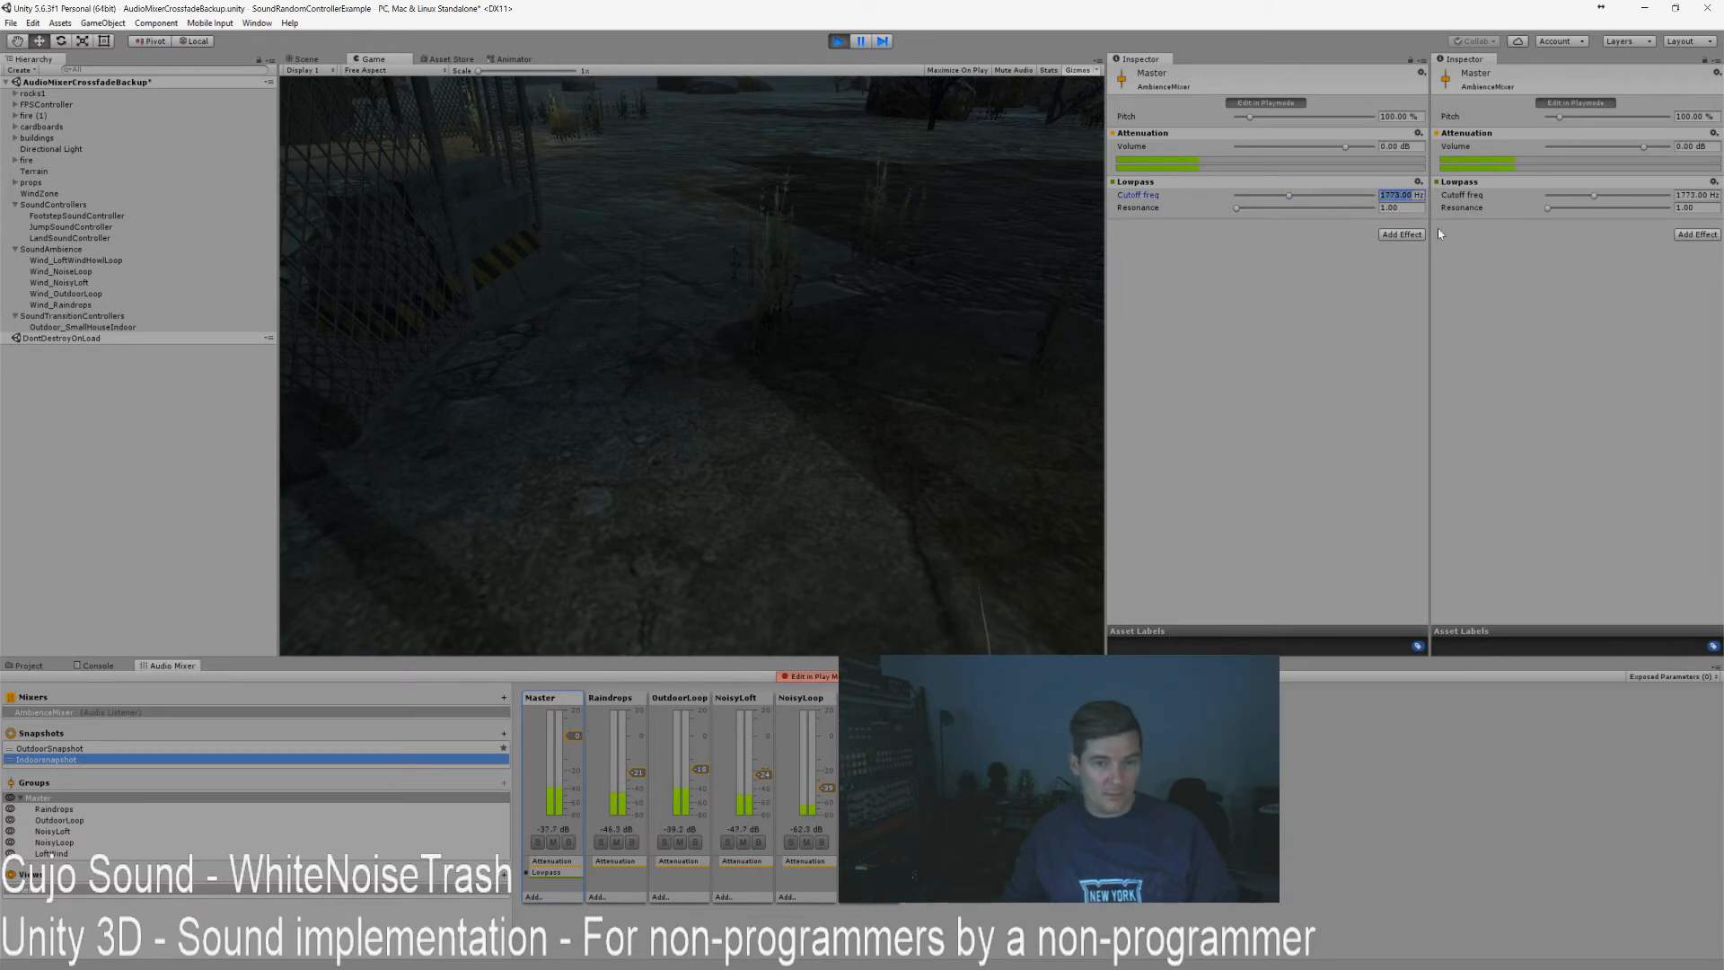
pyautogui.write('2000')
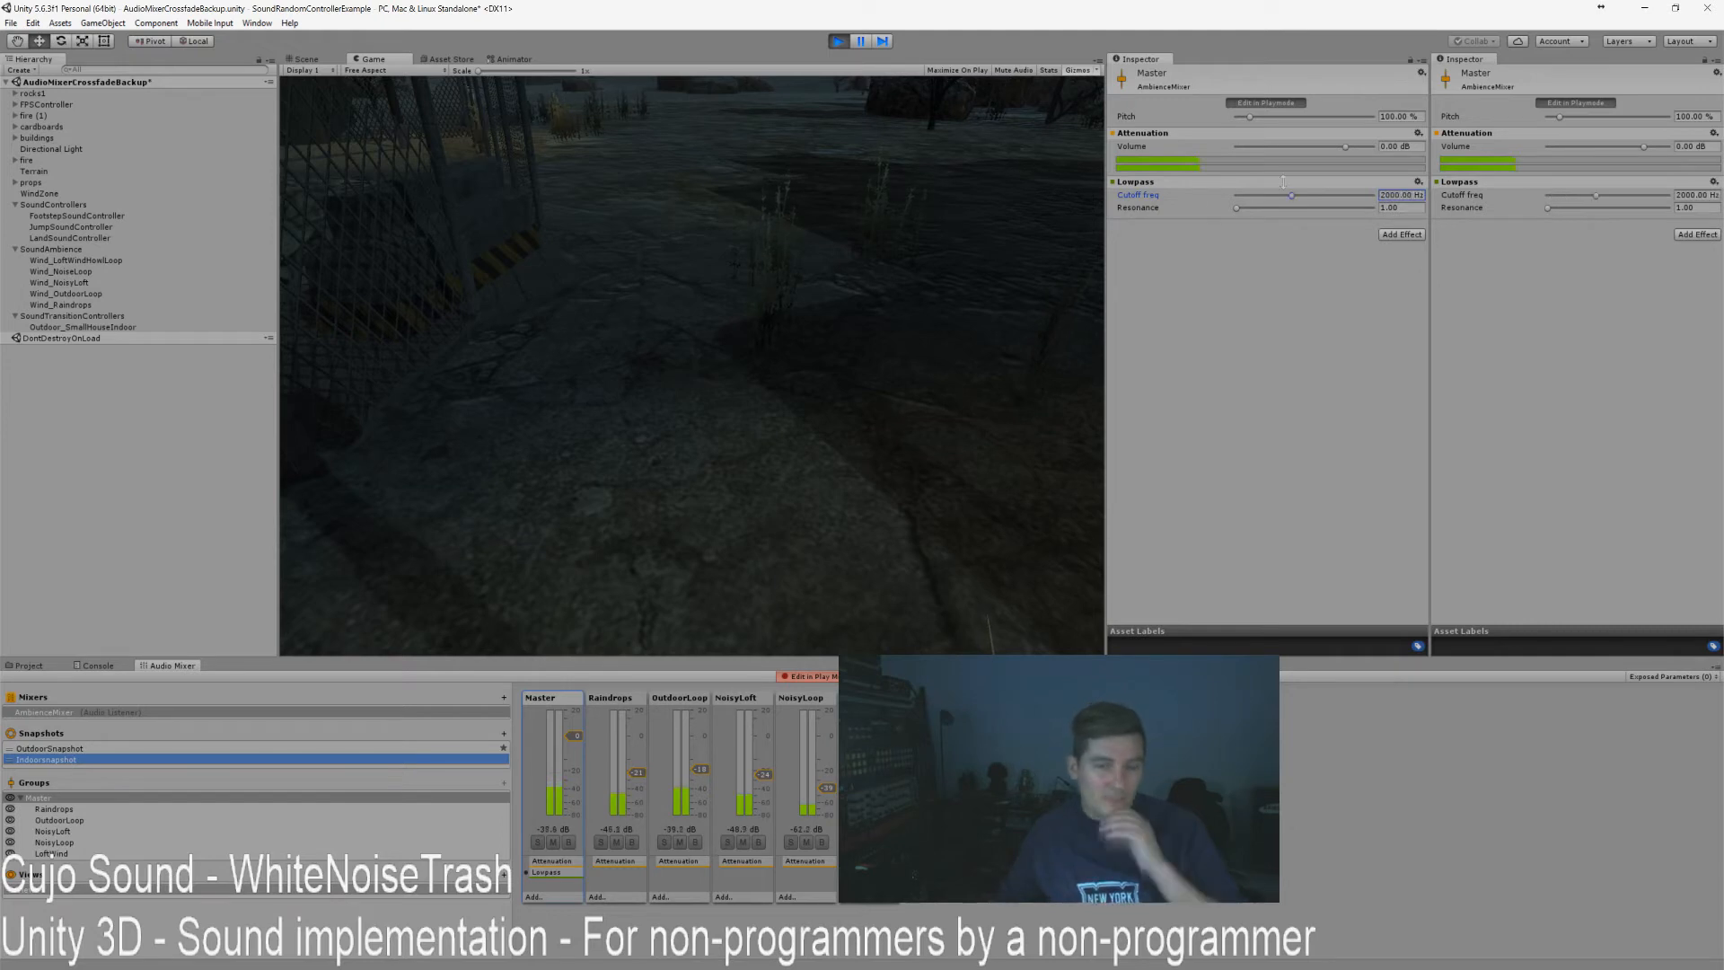
pyautogui.click(638, 775)
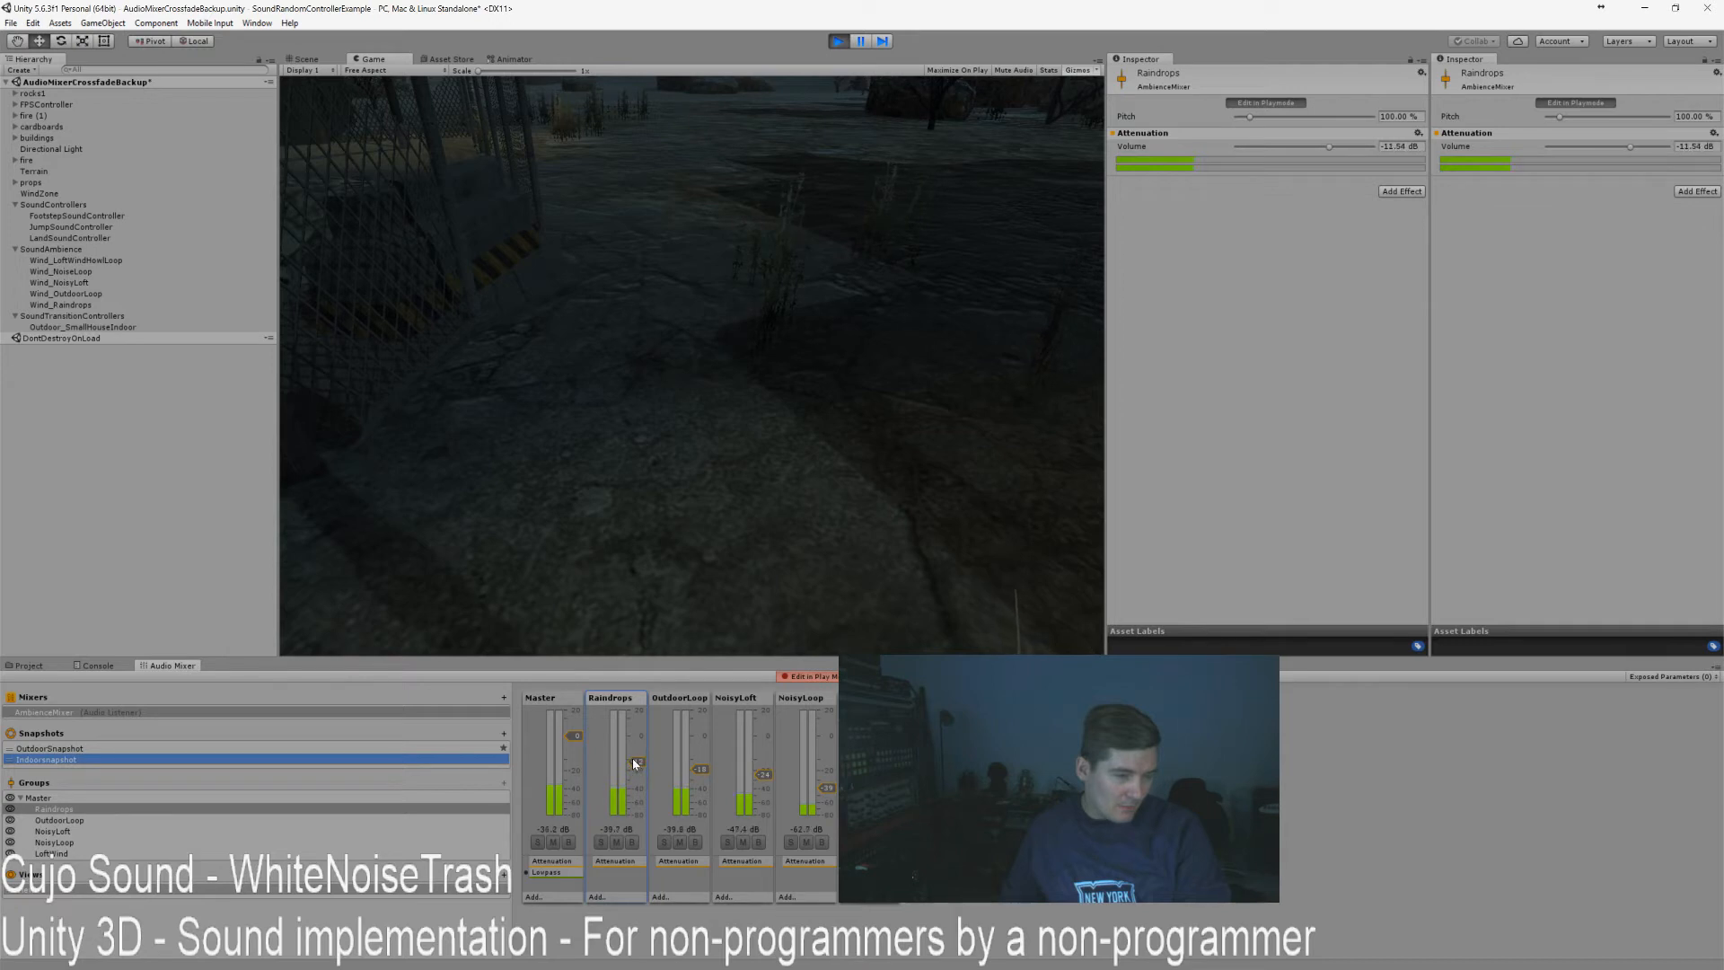
pyautogui.click(814, 679)
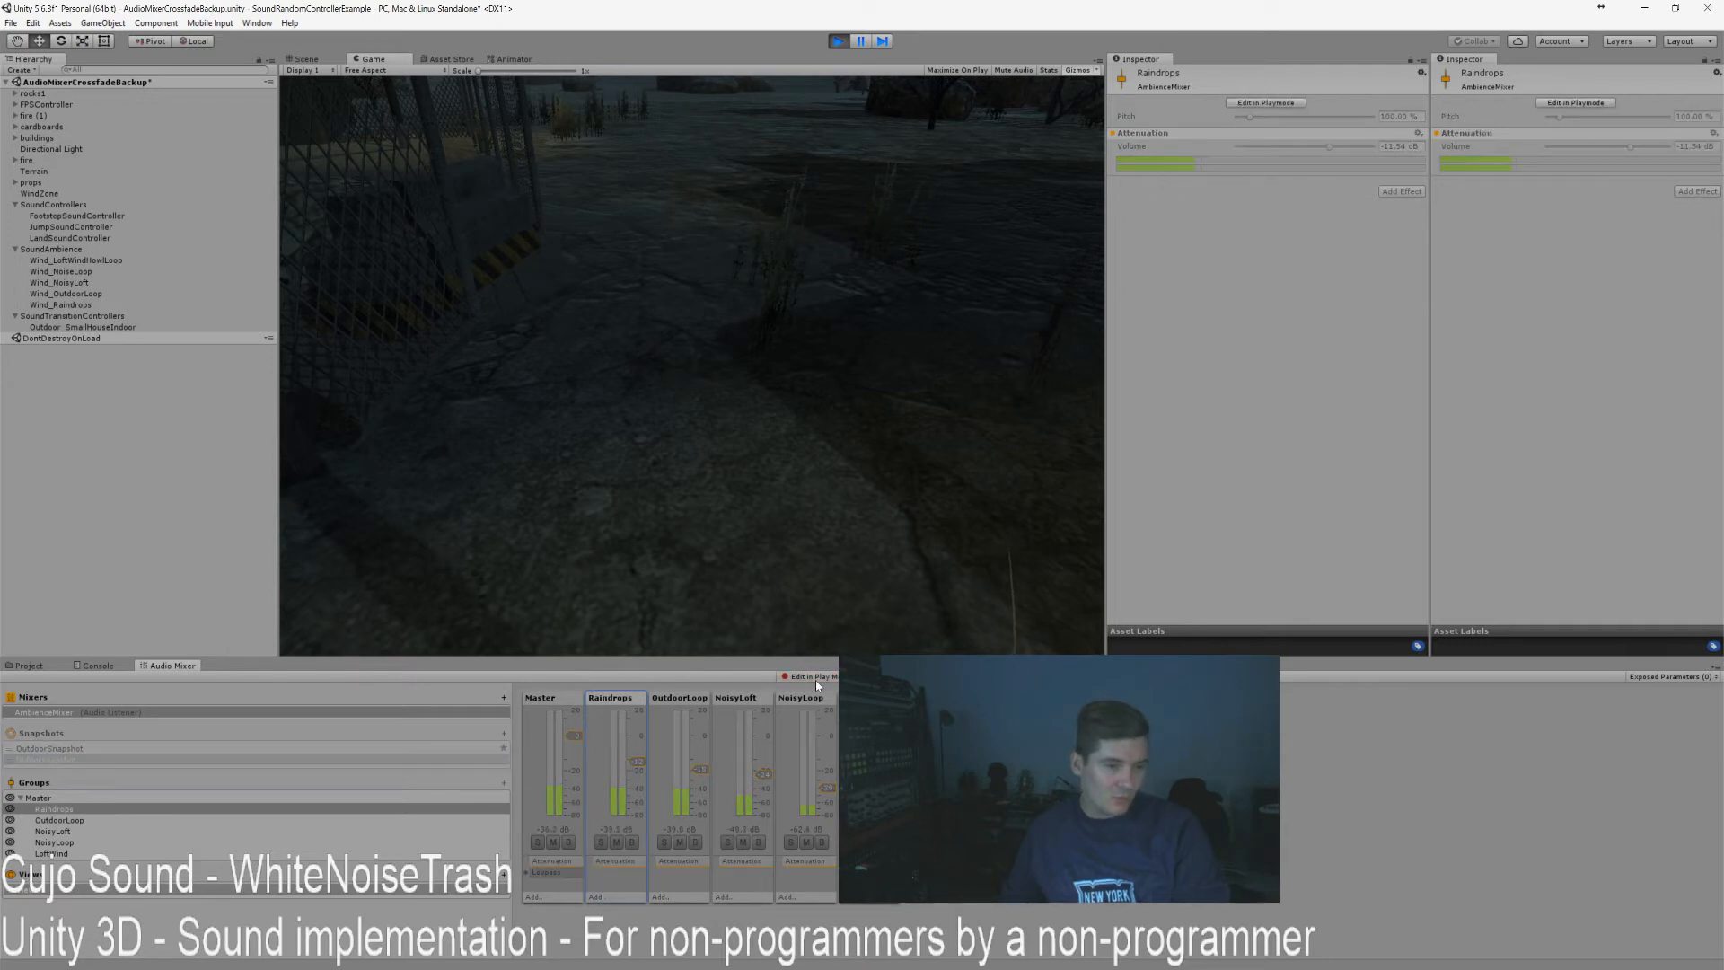
# Walk around outdoors in the running scene to listen to the ambience with the lowpass filter.
pyautogui.click(907, 397)
pyautogui.press('w')
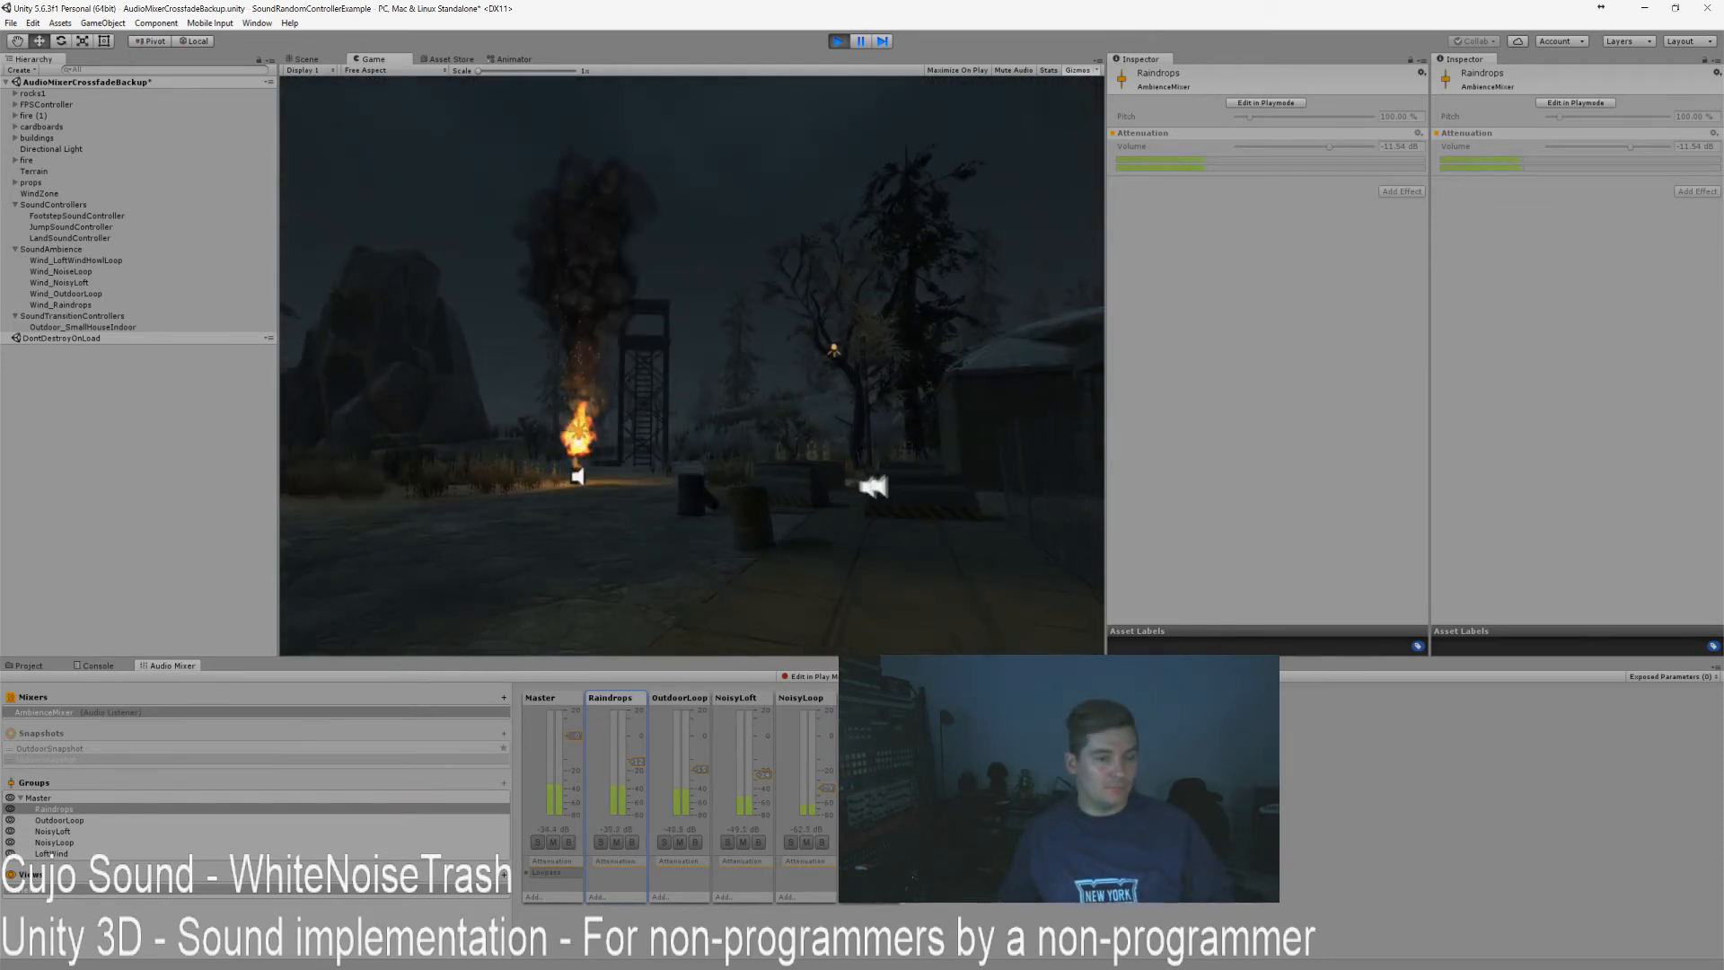
pyautogui.press('w')
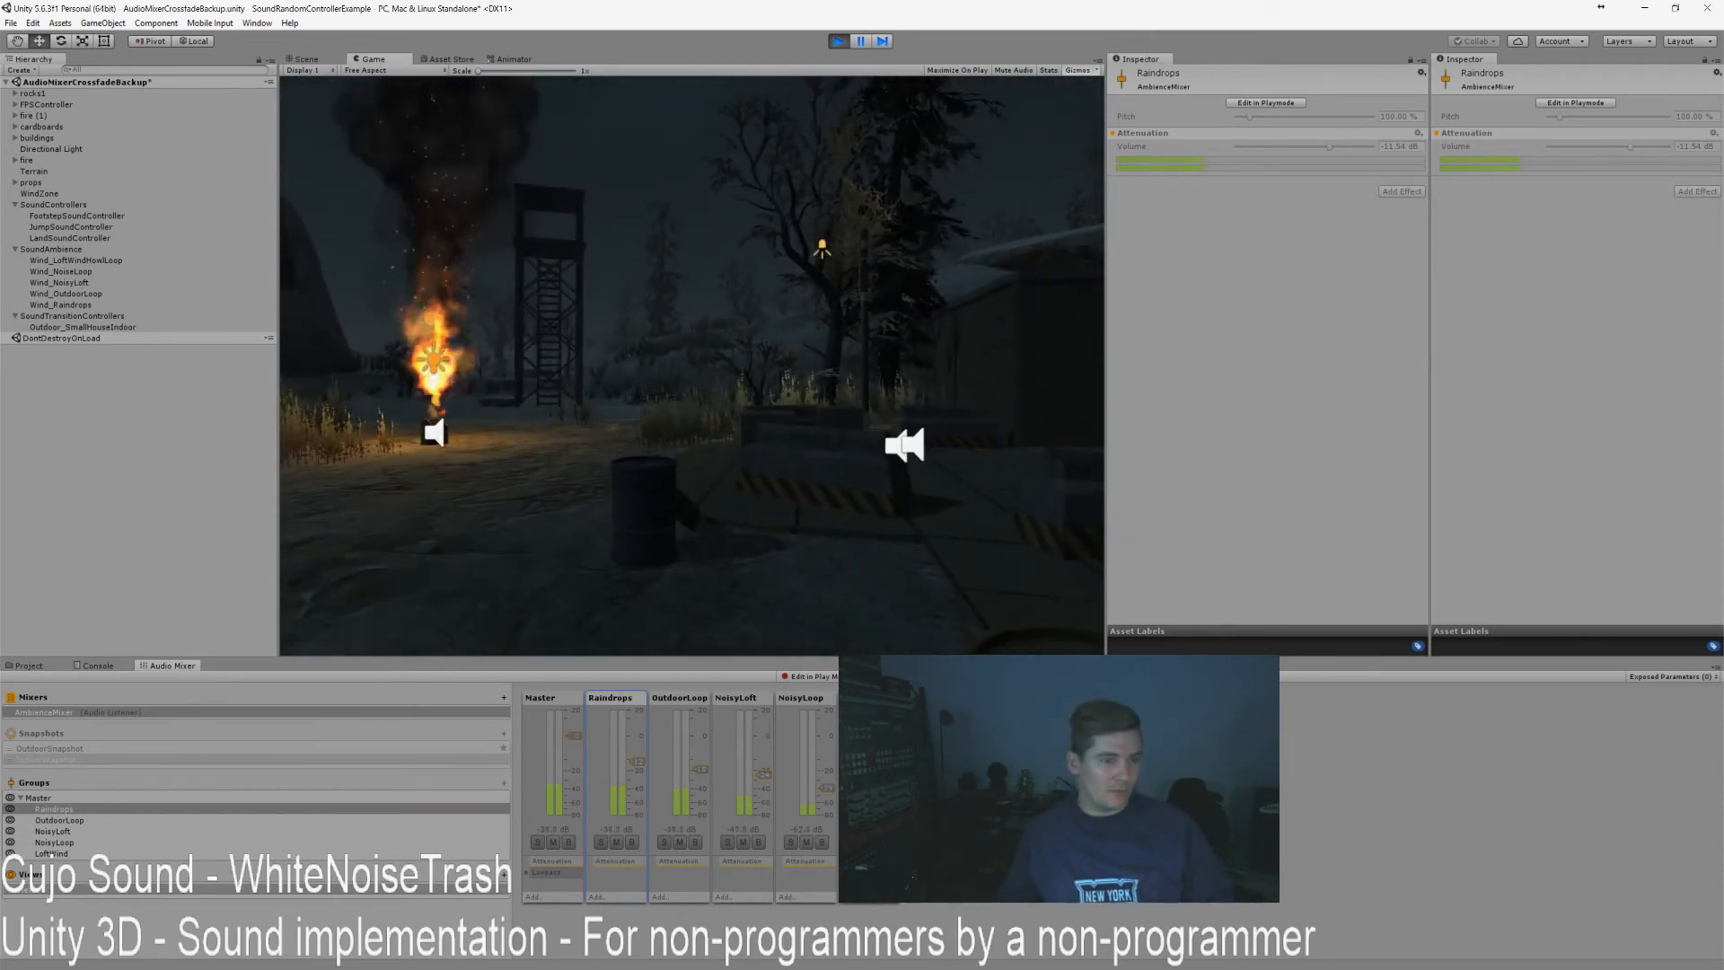
pyautogui.press('Escape')
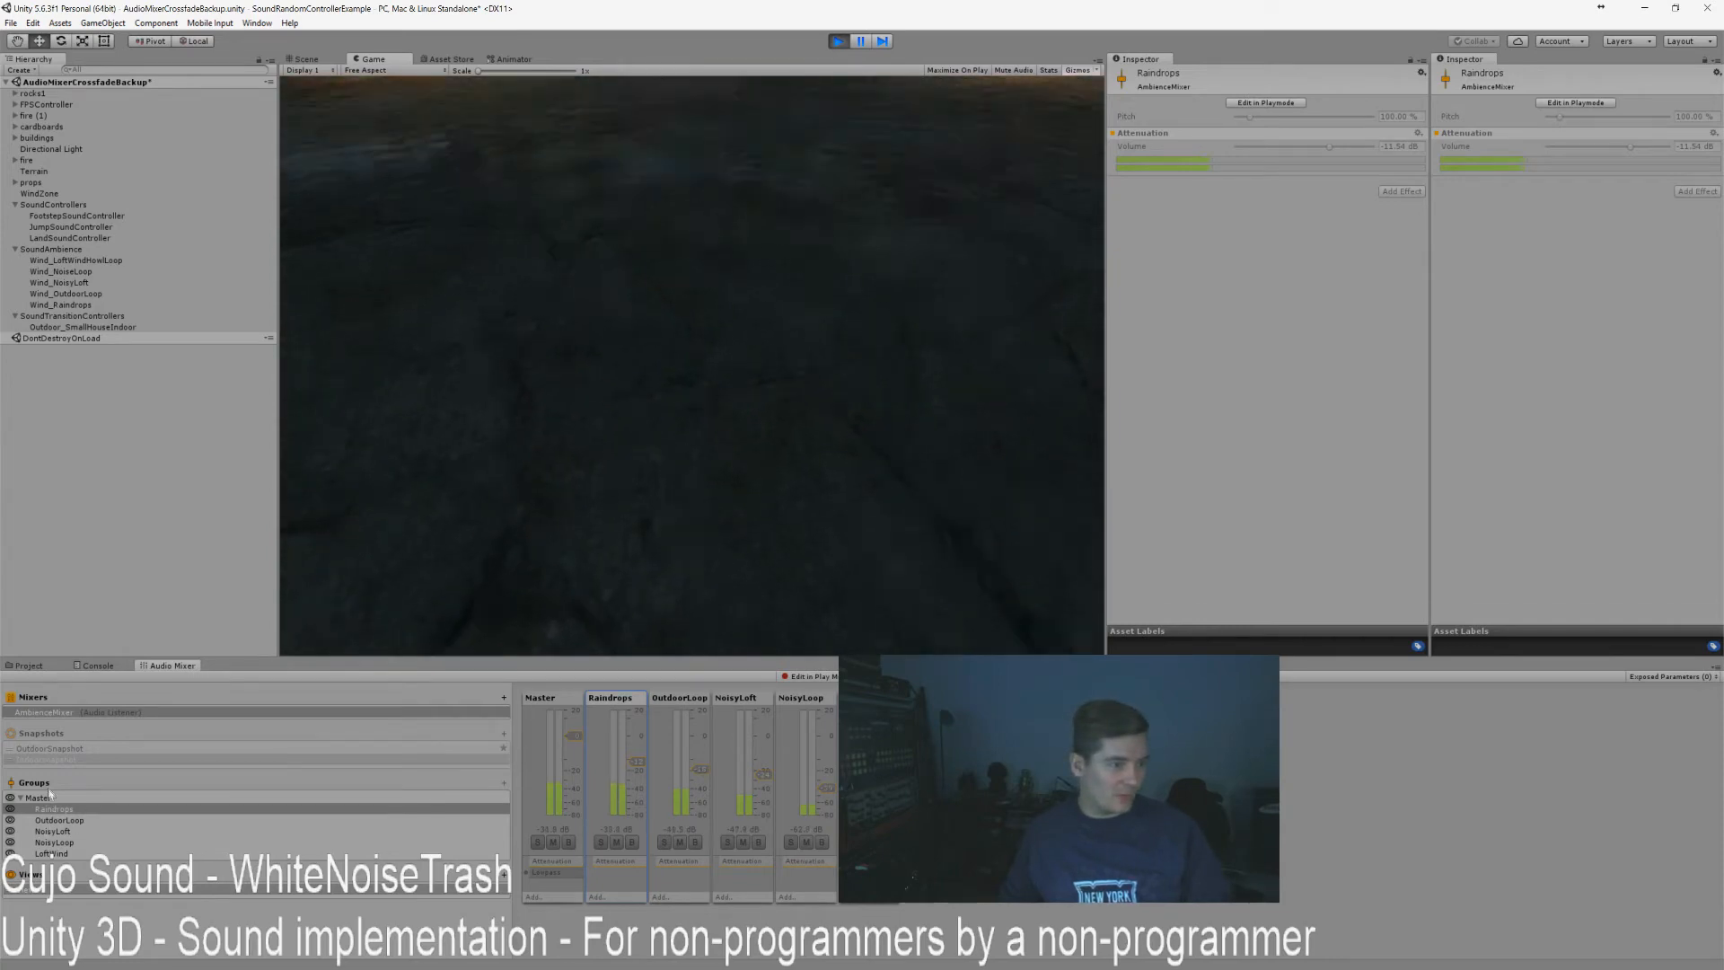
# Switch the mixer back to OutdoorSnapshot with play mode editing enabled, and disable that editing again.
pyautogui.click(72, 759)
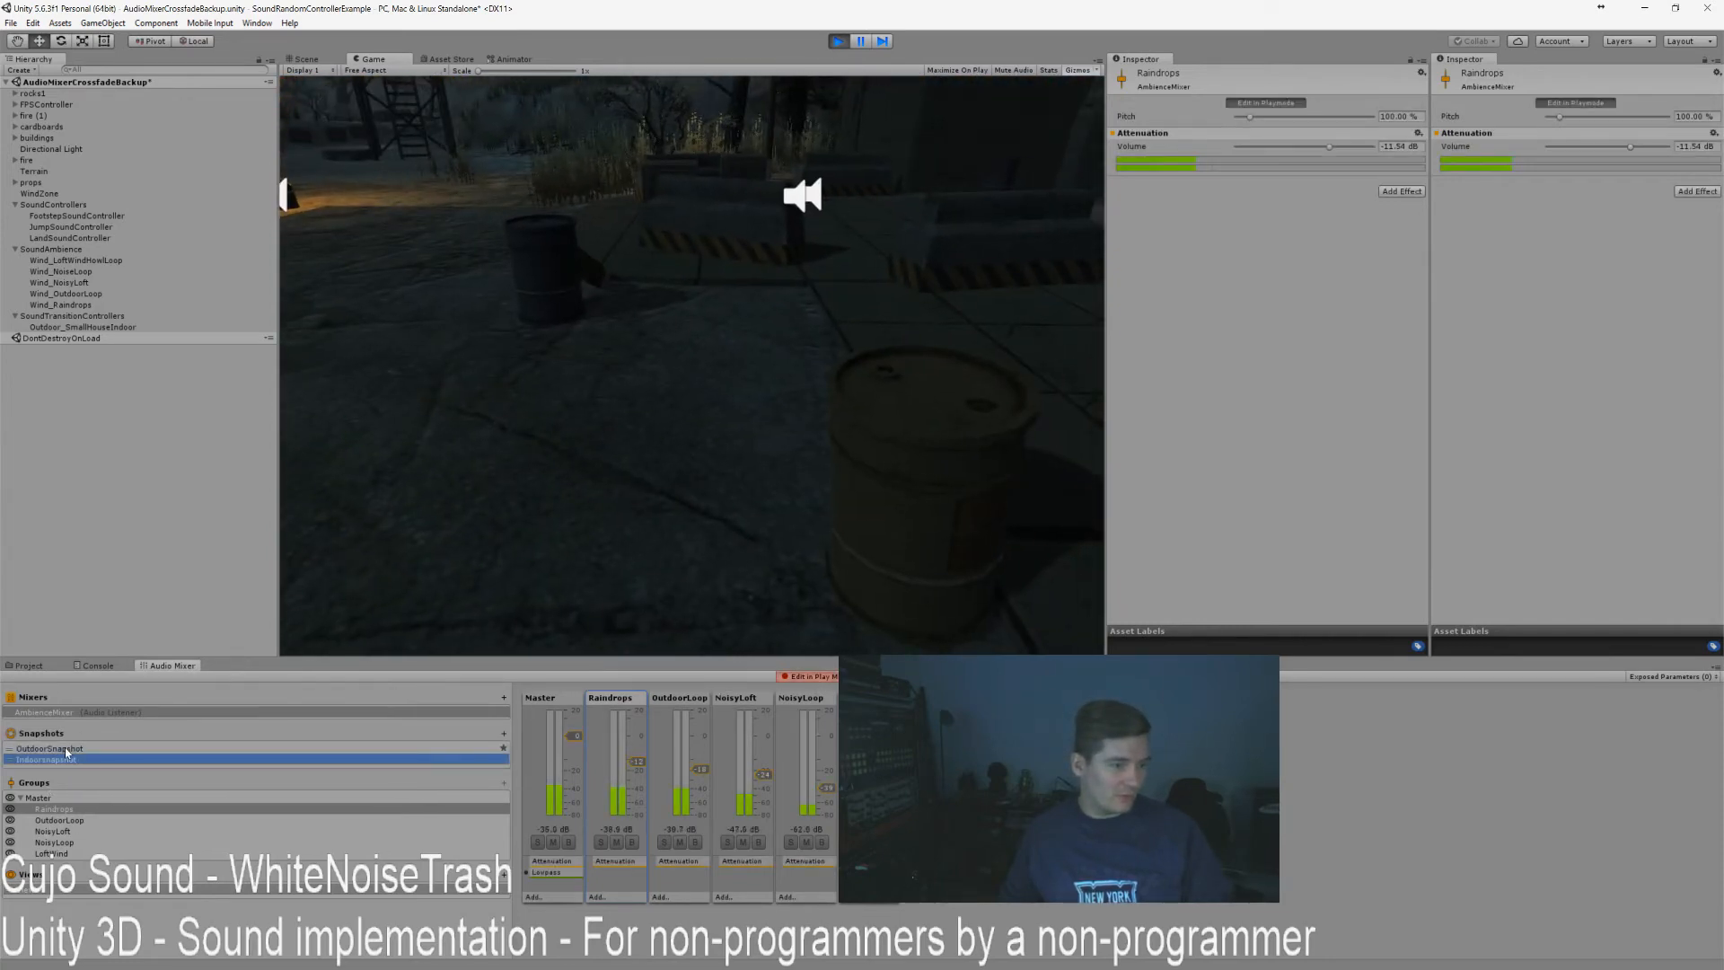
pyautogui.click(54, 748)
pyautogui.click(807, 689)
pyautogui.click(812, 678)
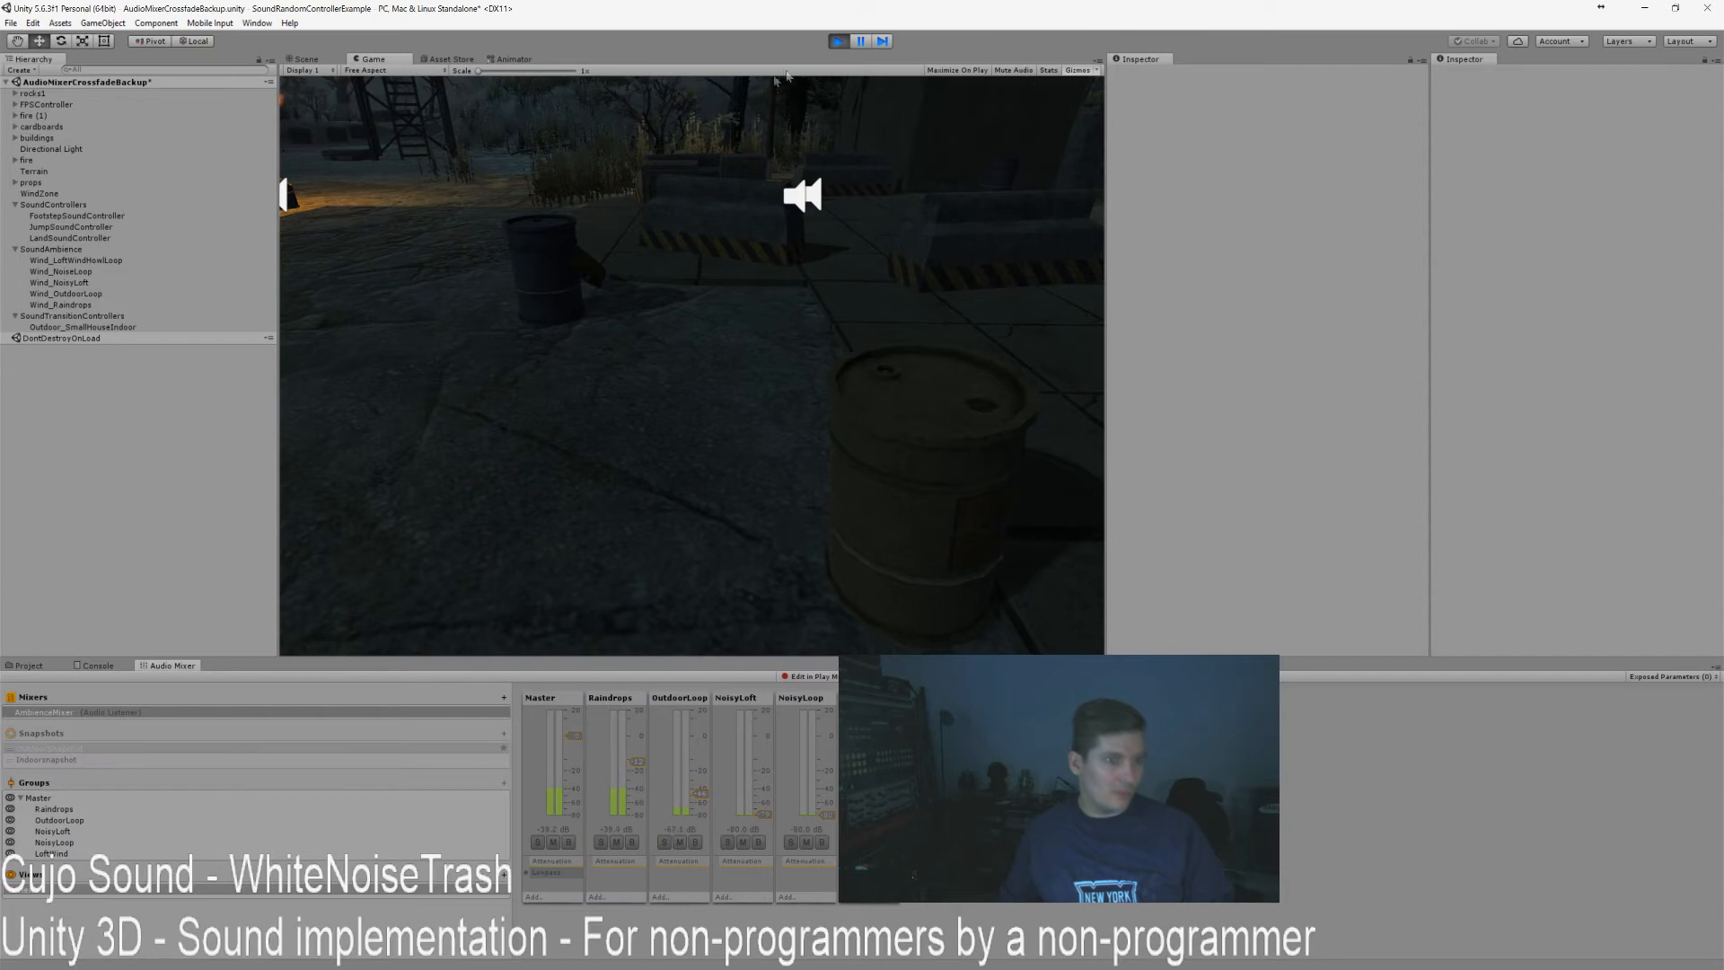
# Walk through the doorway into the small house to check the crossfade with the lowpass filter.
pyautogui.press('w')
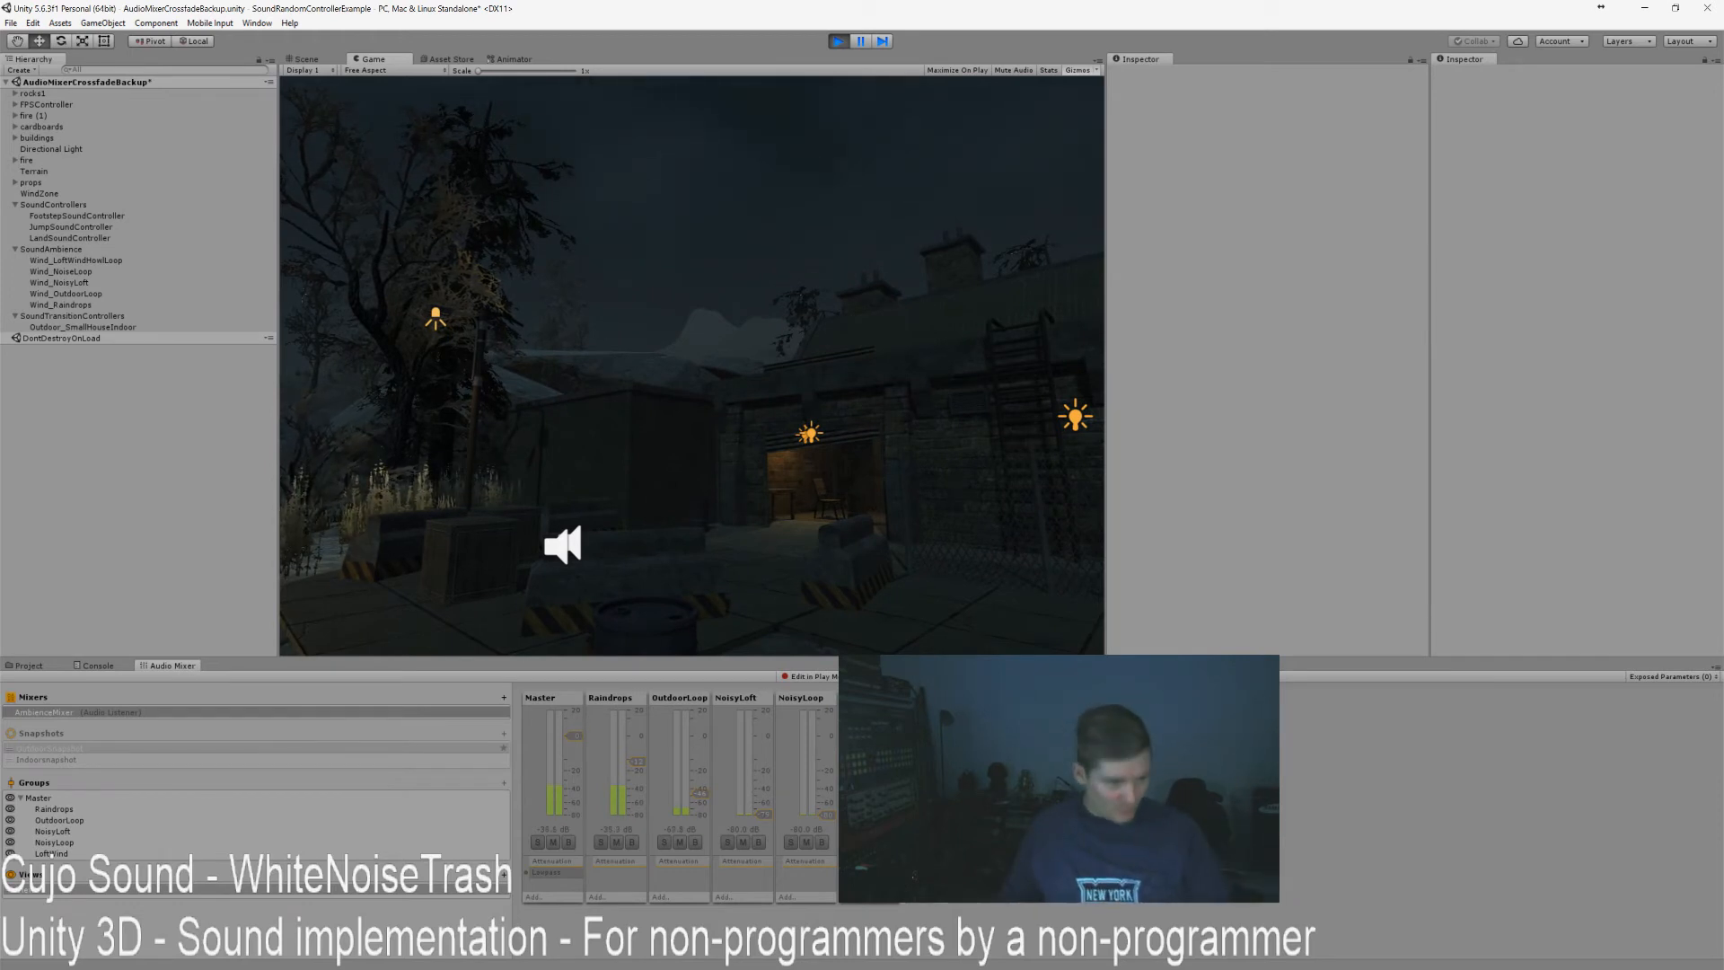
pyautogui.press('w')
pyautogui.press('w')
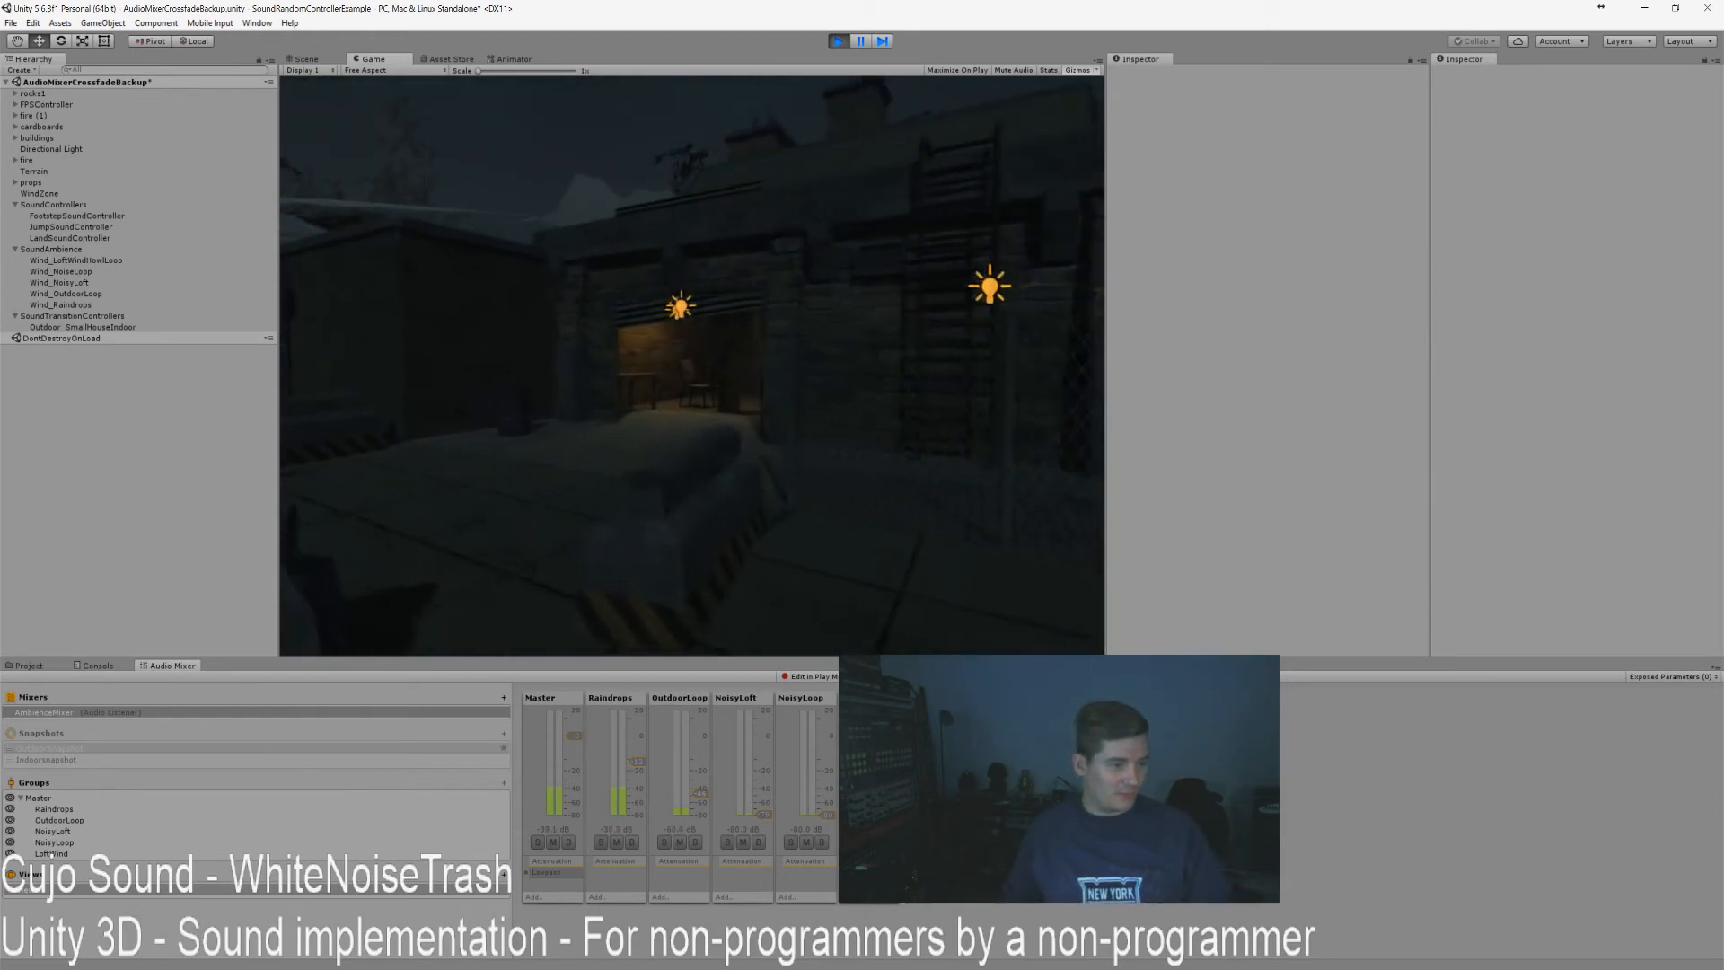
pyautogui.press('w')
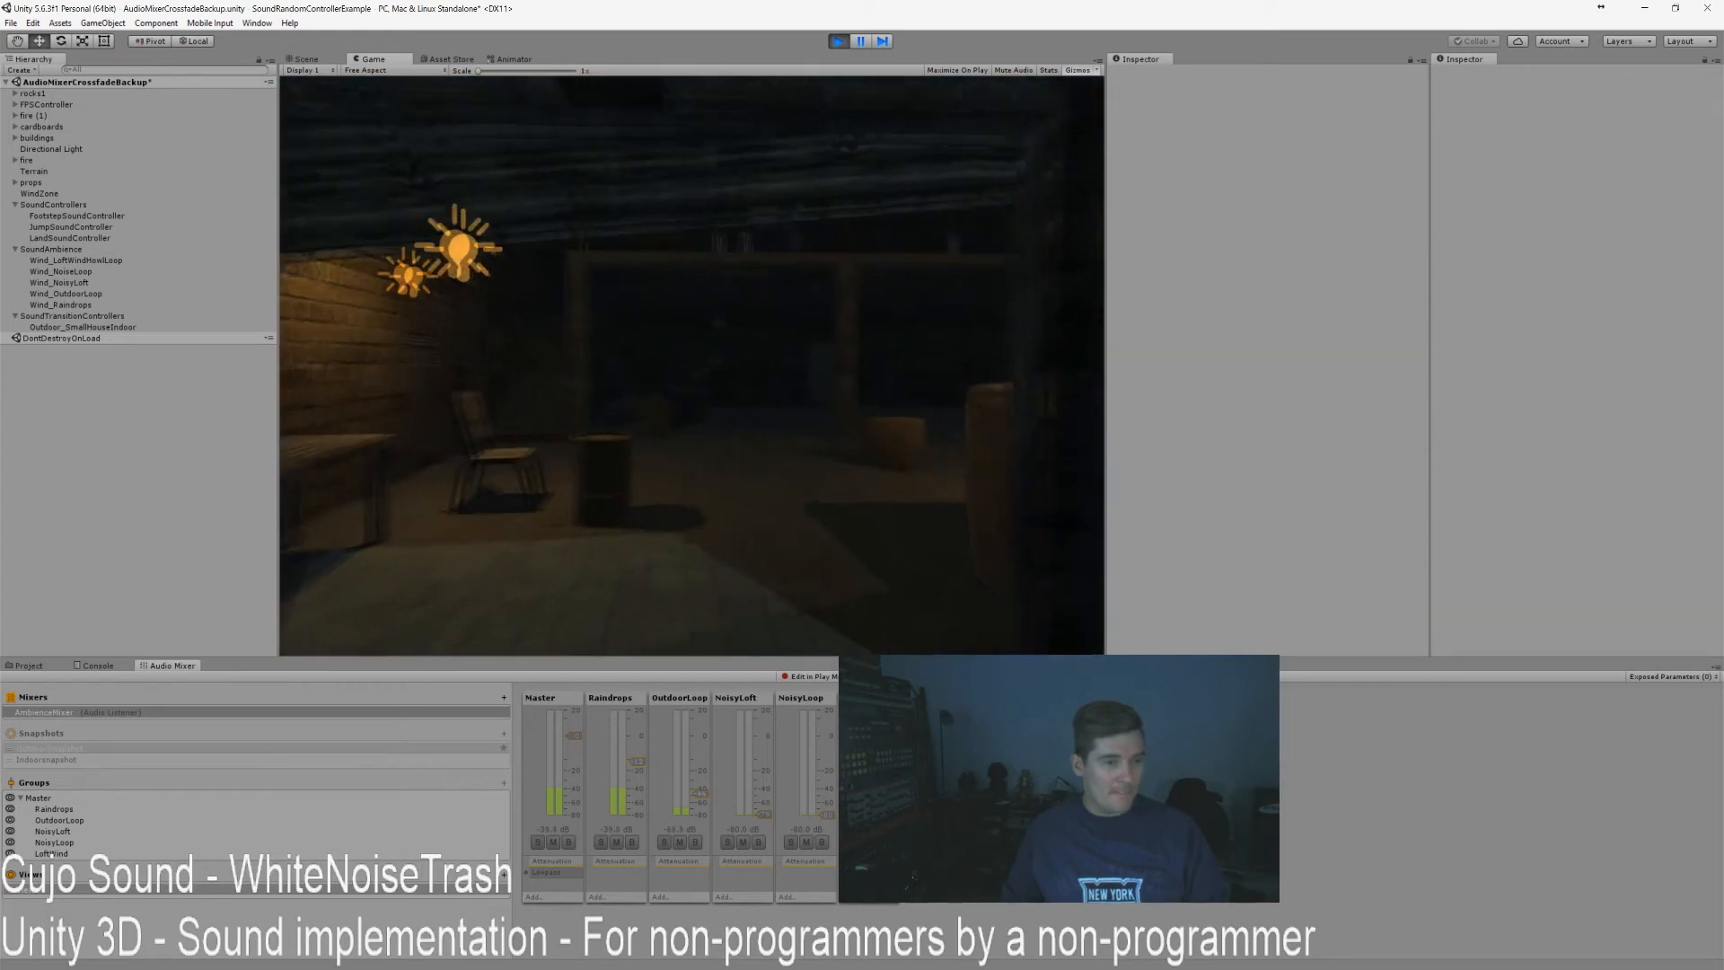
pyautogui.press('w')
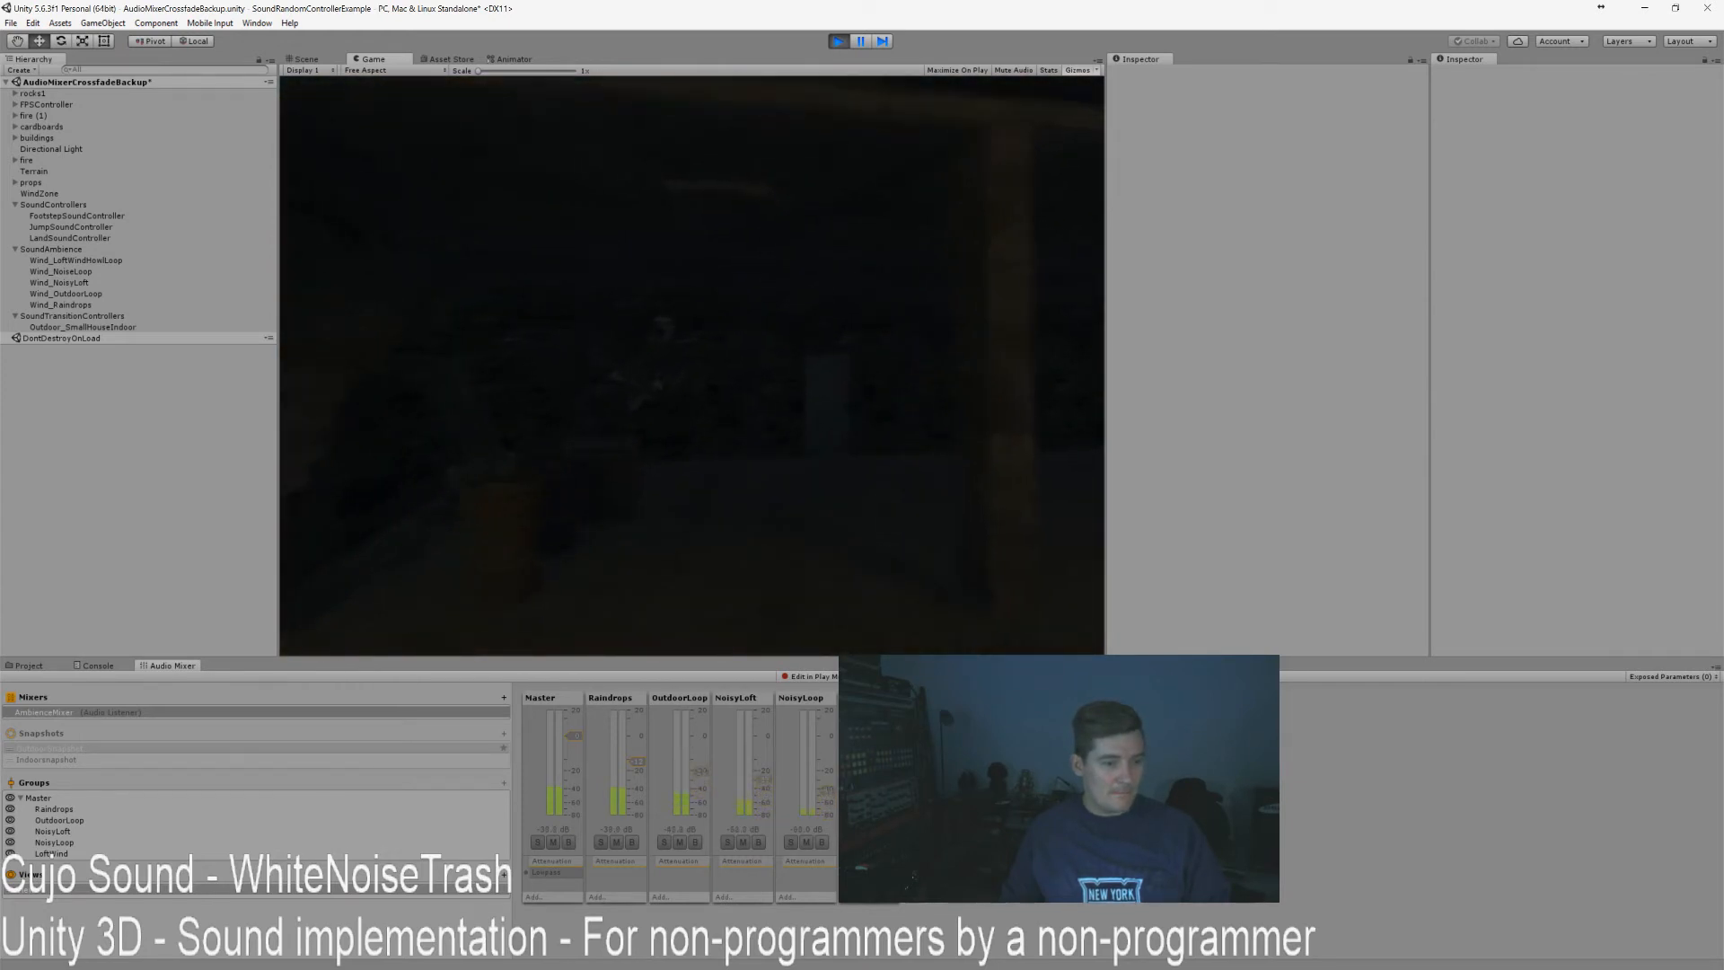
pyautogui.press('w')
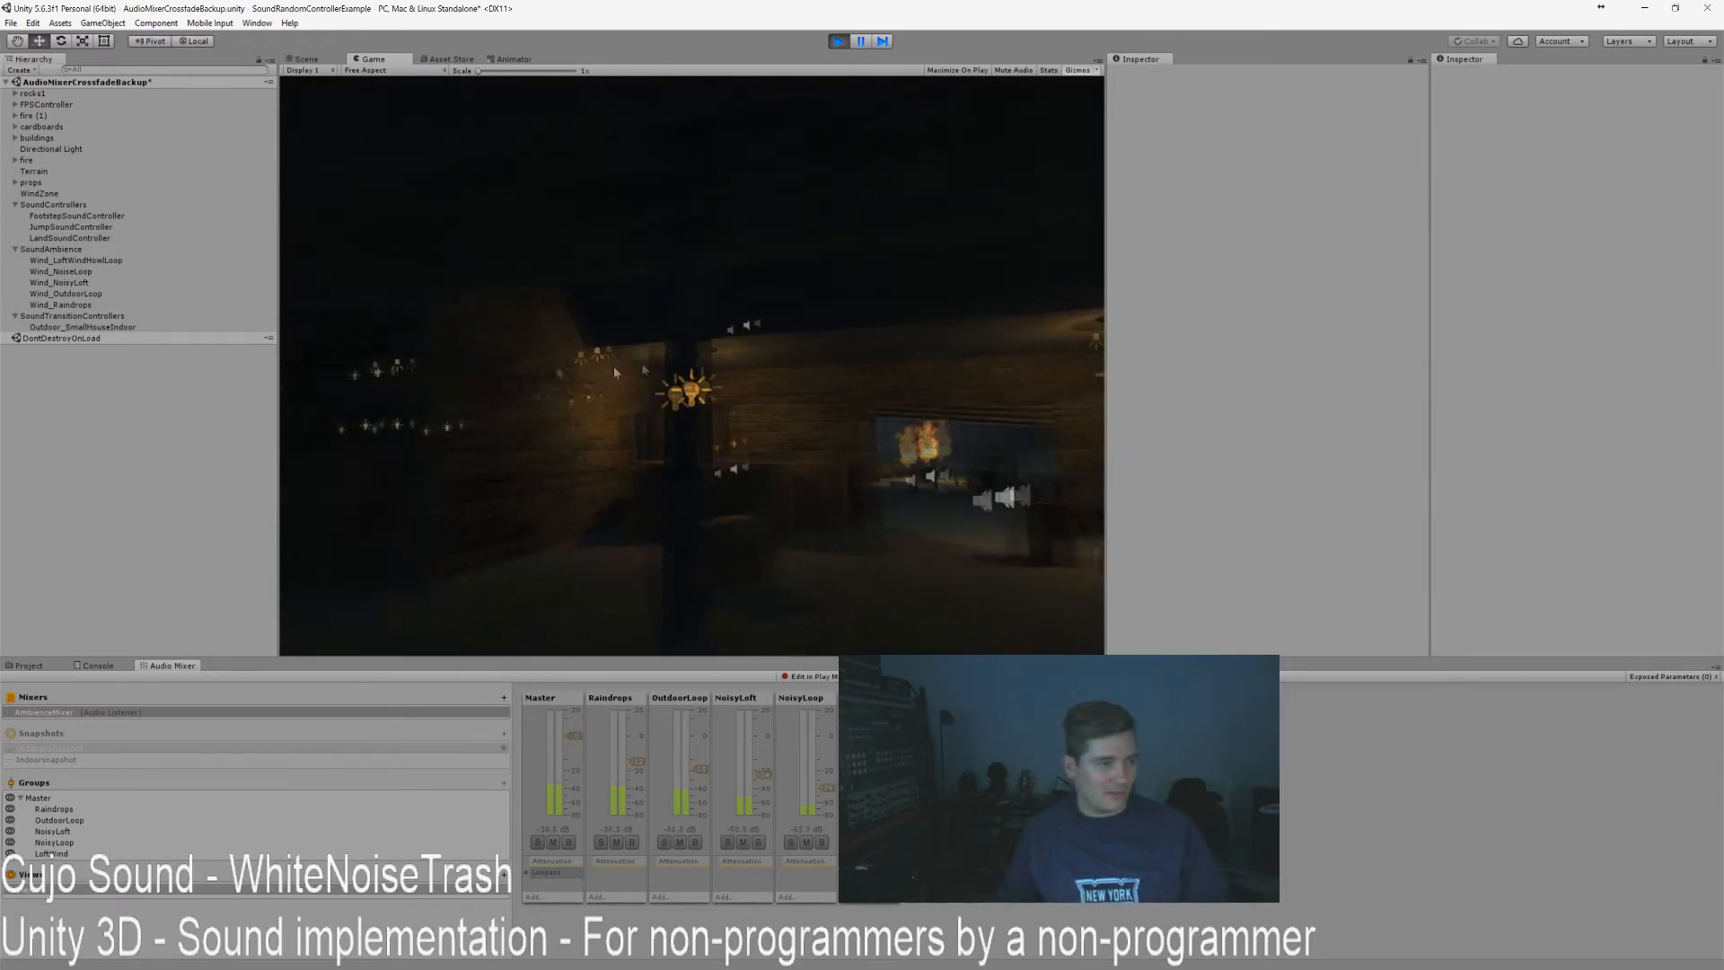
# Show the Outdoor_SmallHouseIndoor trigger box, walk out and back in through it to check the crossfade, and stop the scene.
pyautogui.click(64, 317)
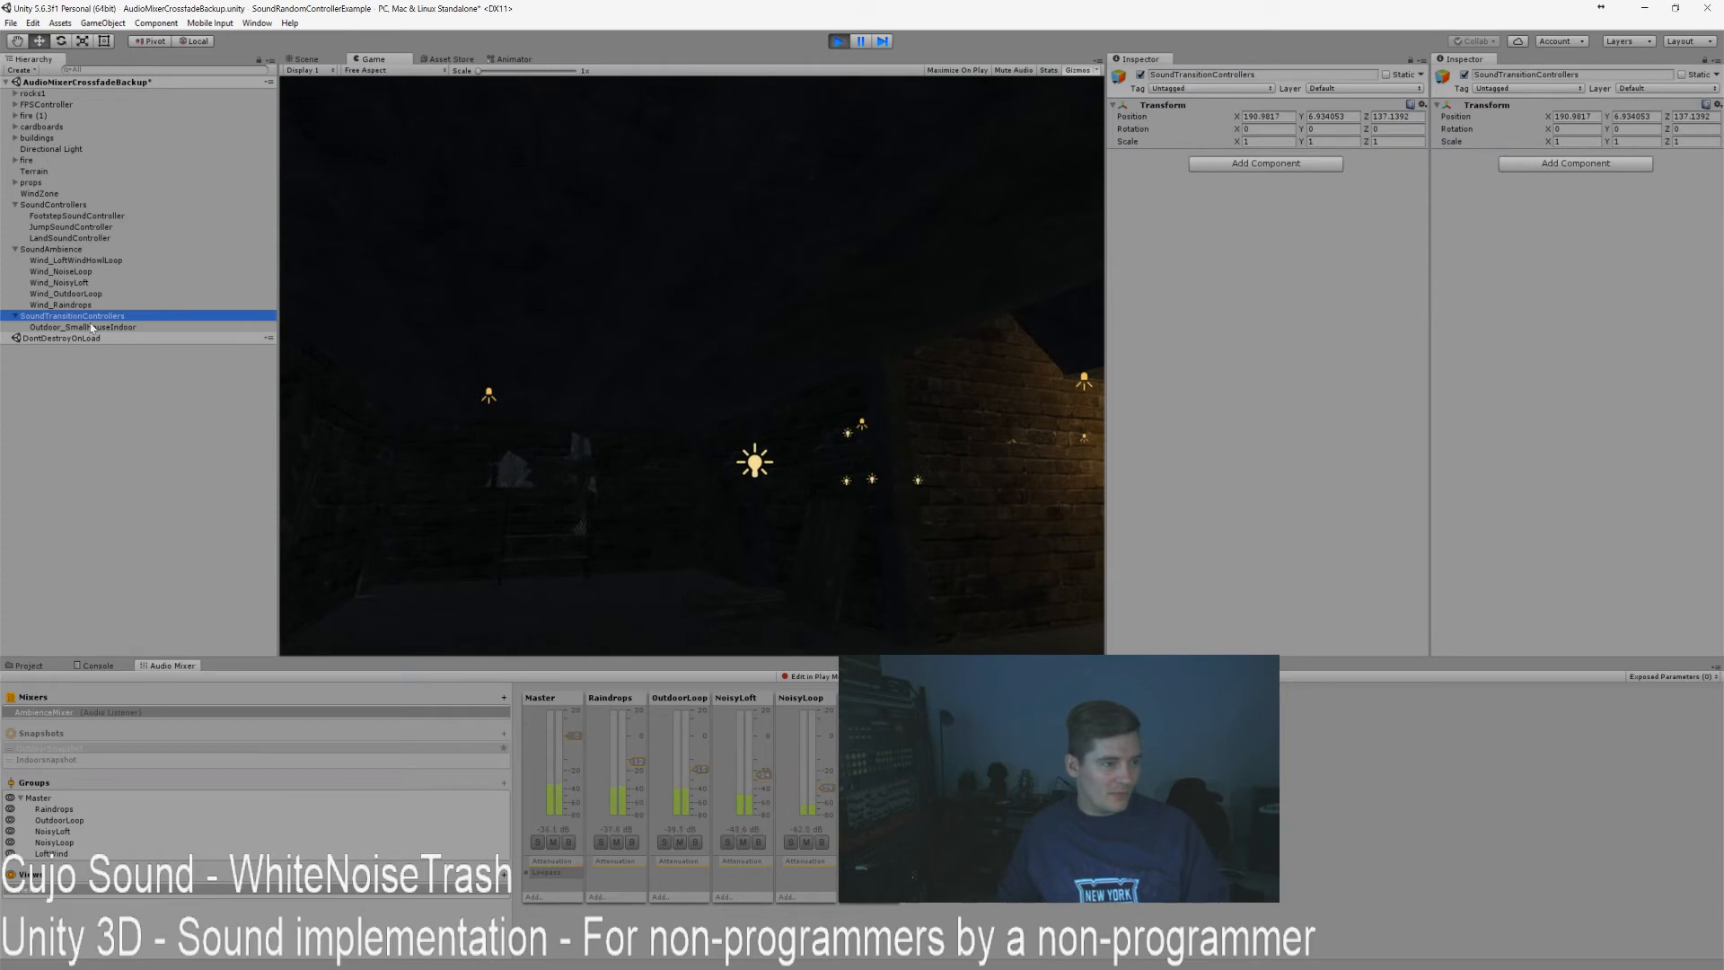
pyautogui.click(93, 328)
pyautogui.click(796, 381)
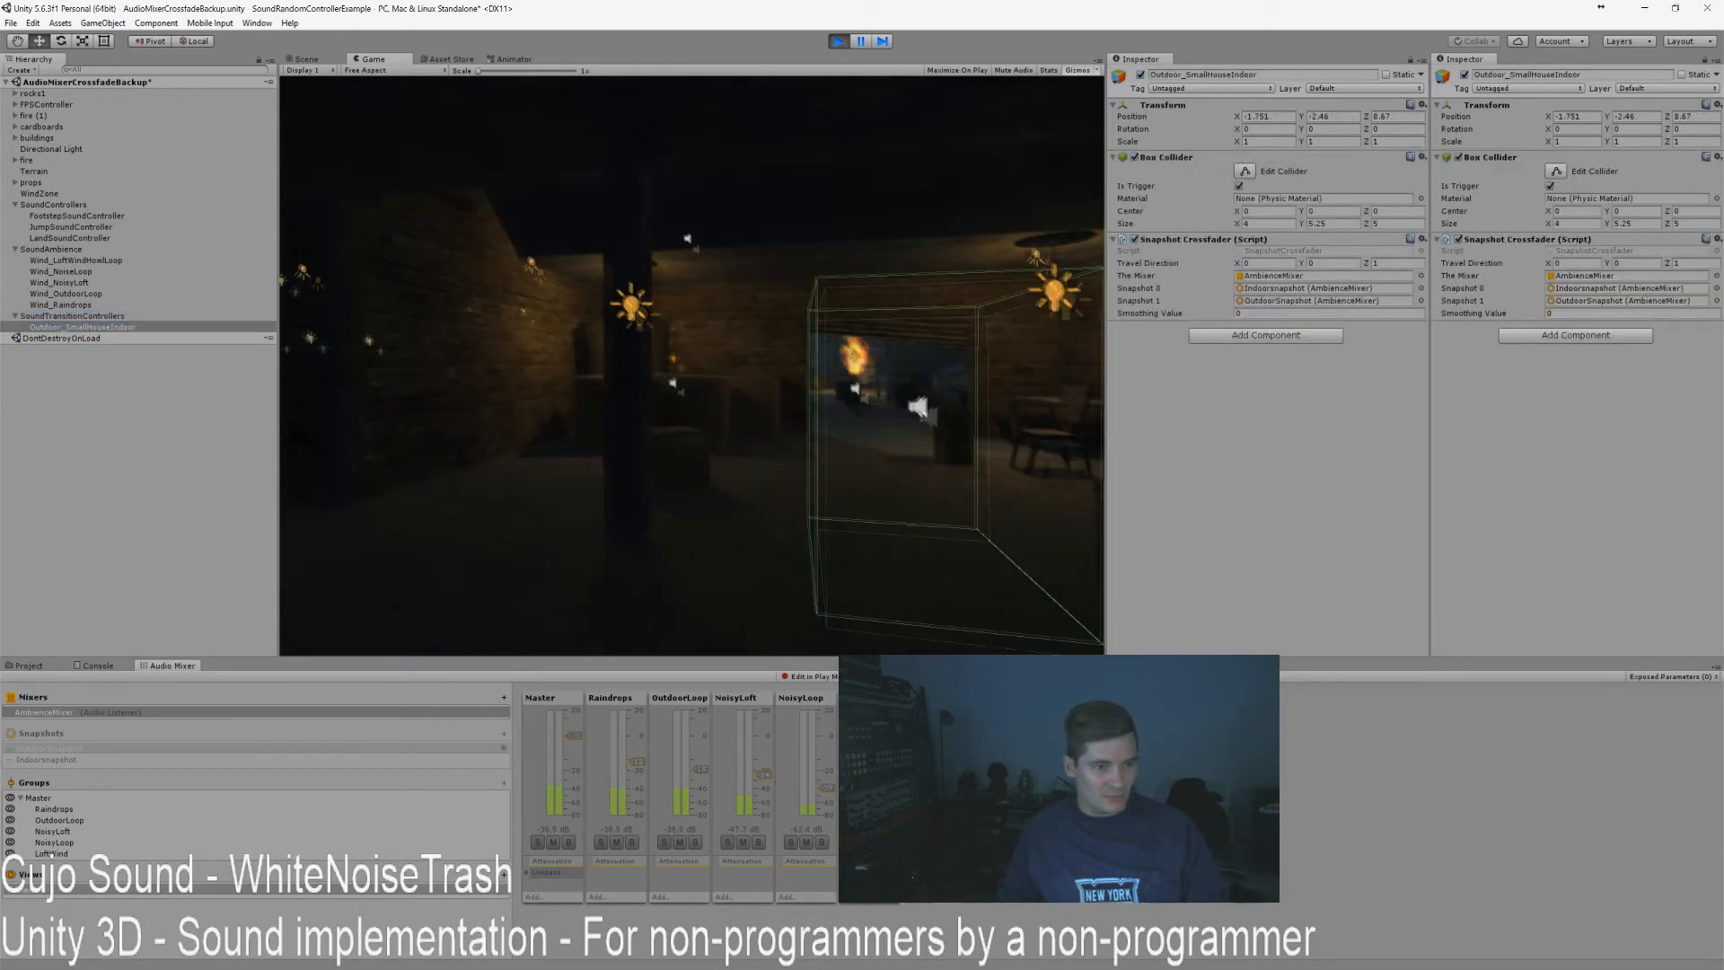
pyautogui.press('w')
pyautogui.press('w')
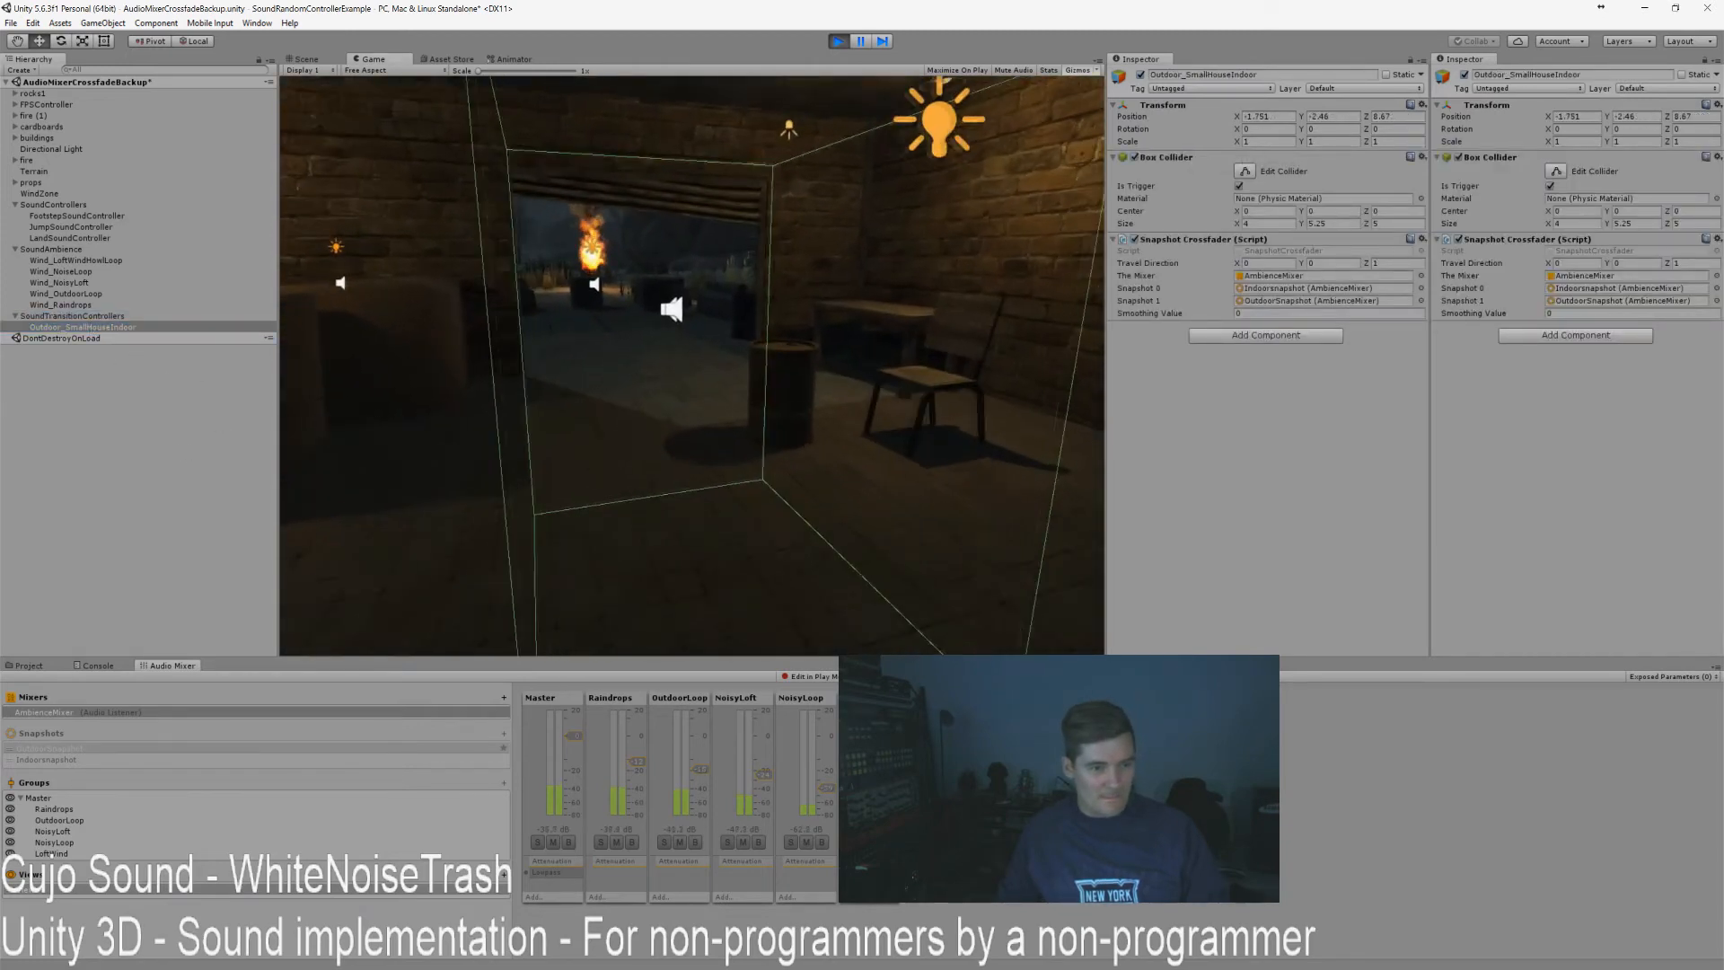
pyautogui.press('w')
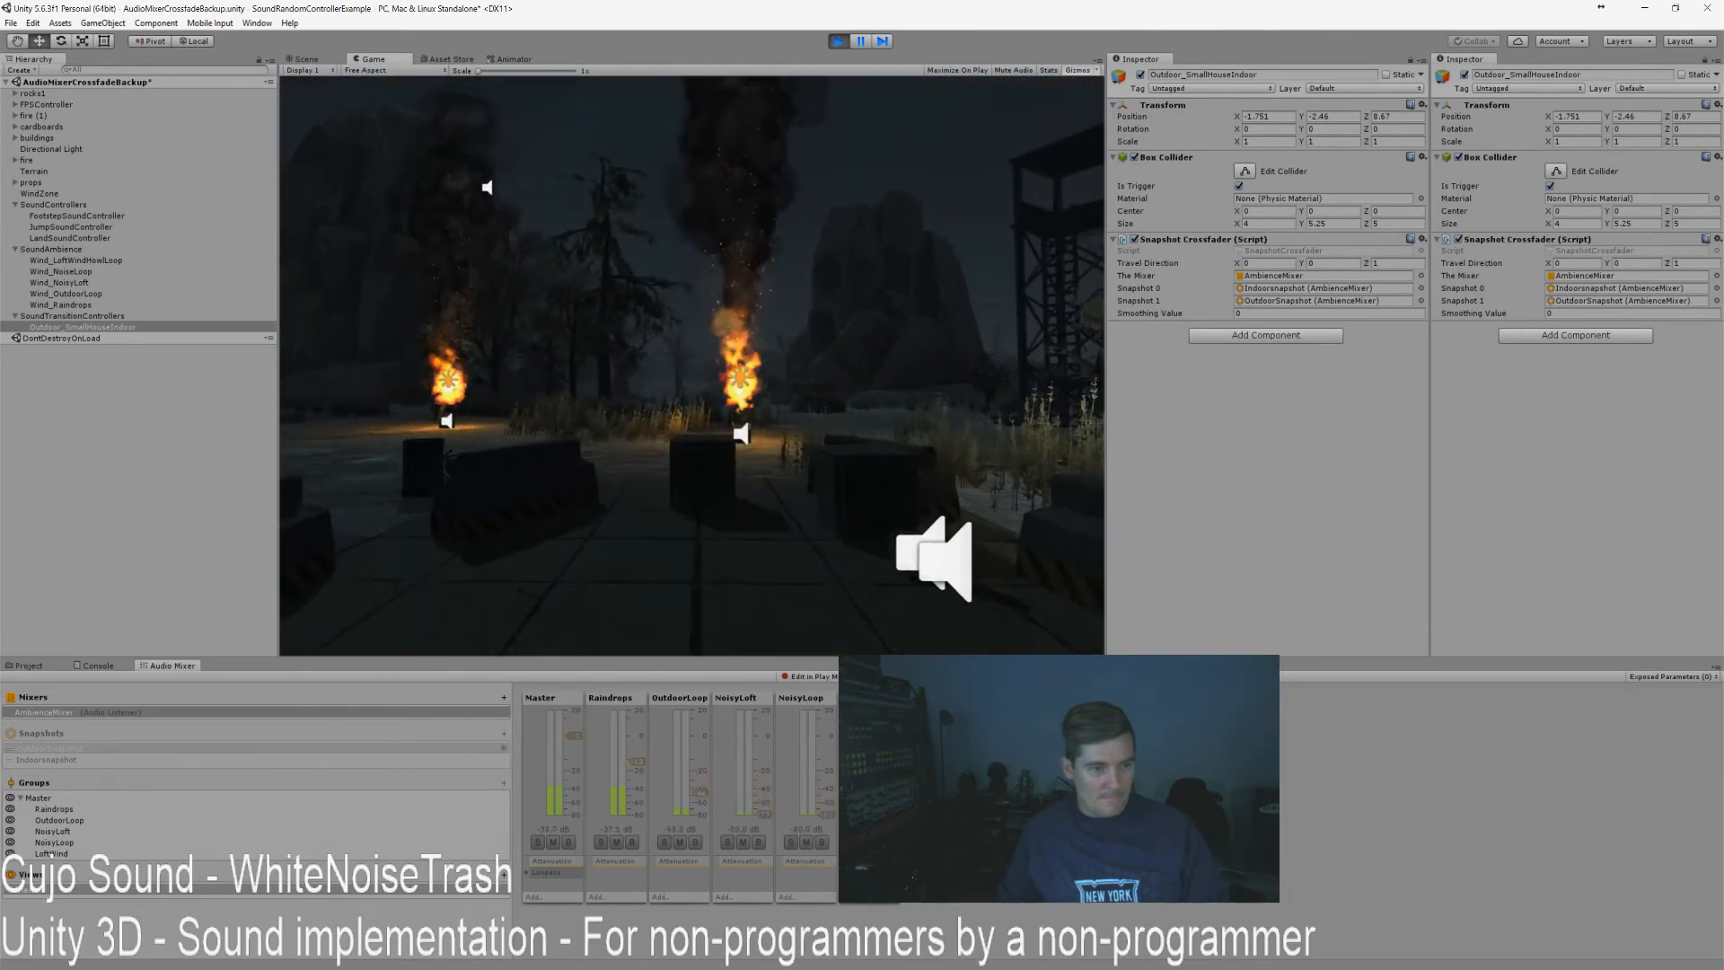
pyautogui.press('w')
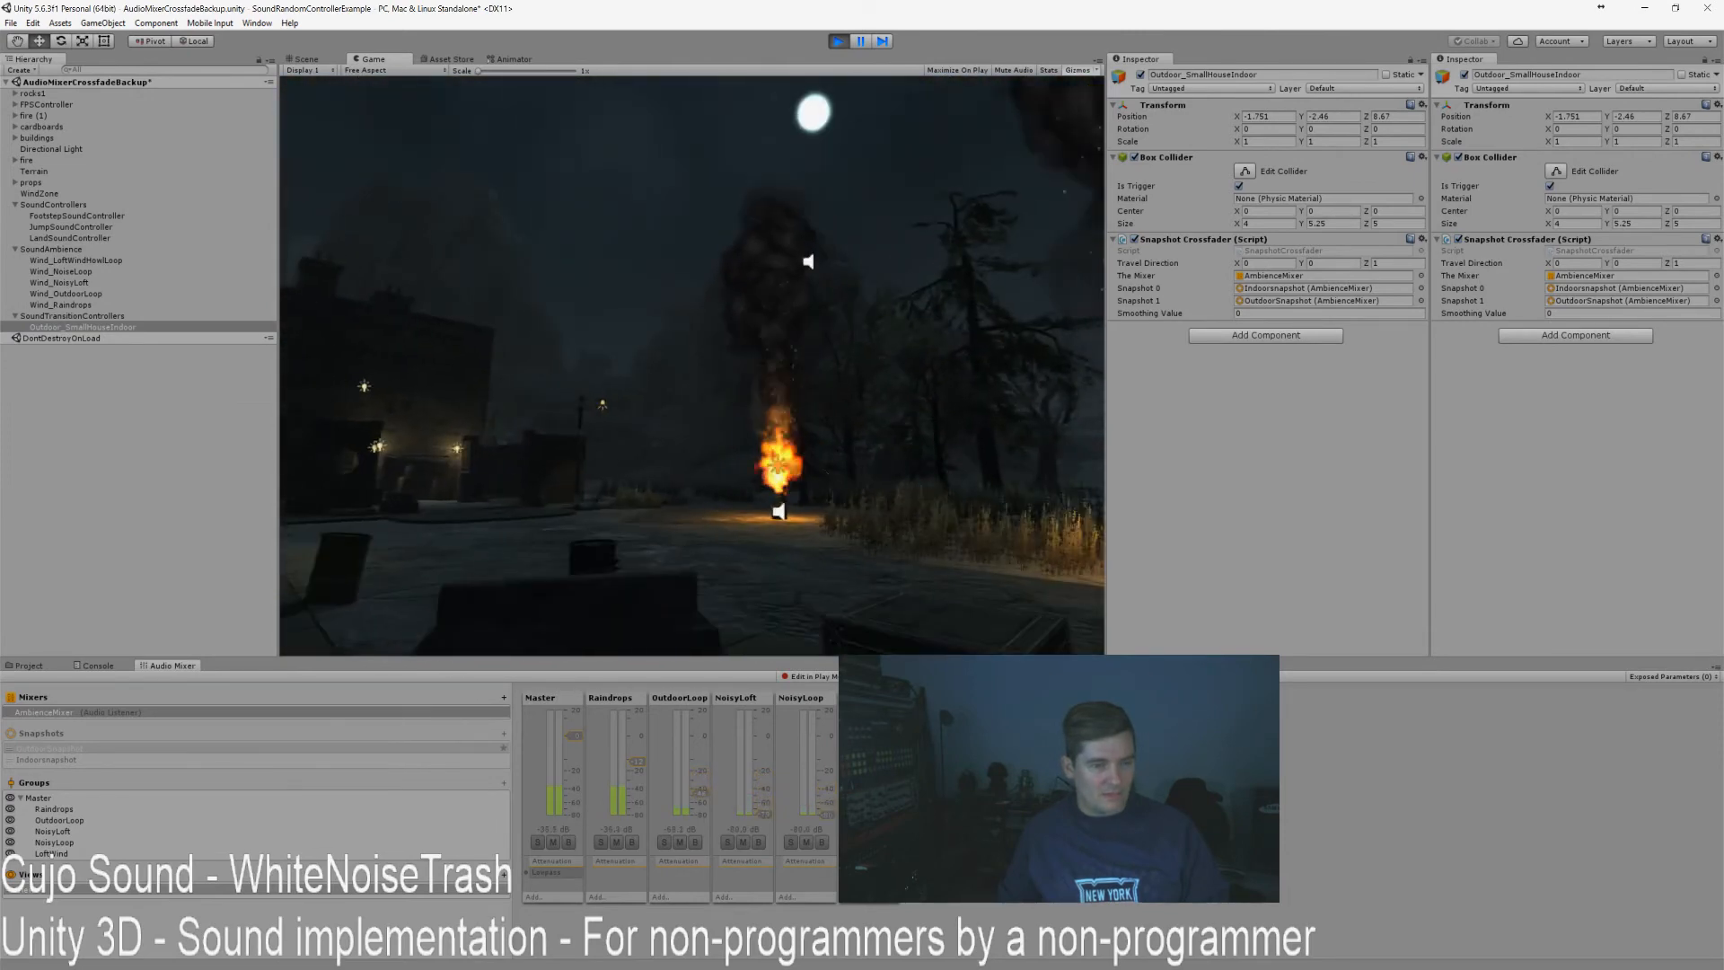
pyautogui.press('w')
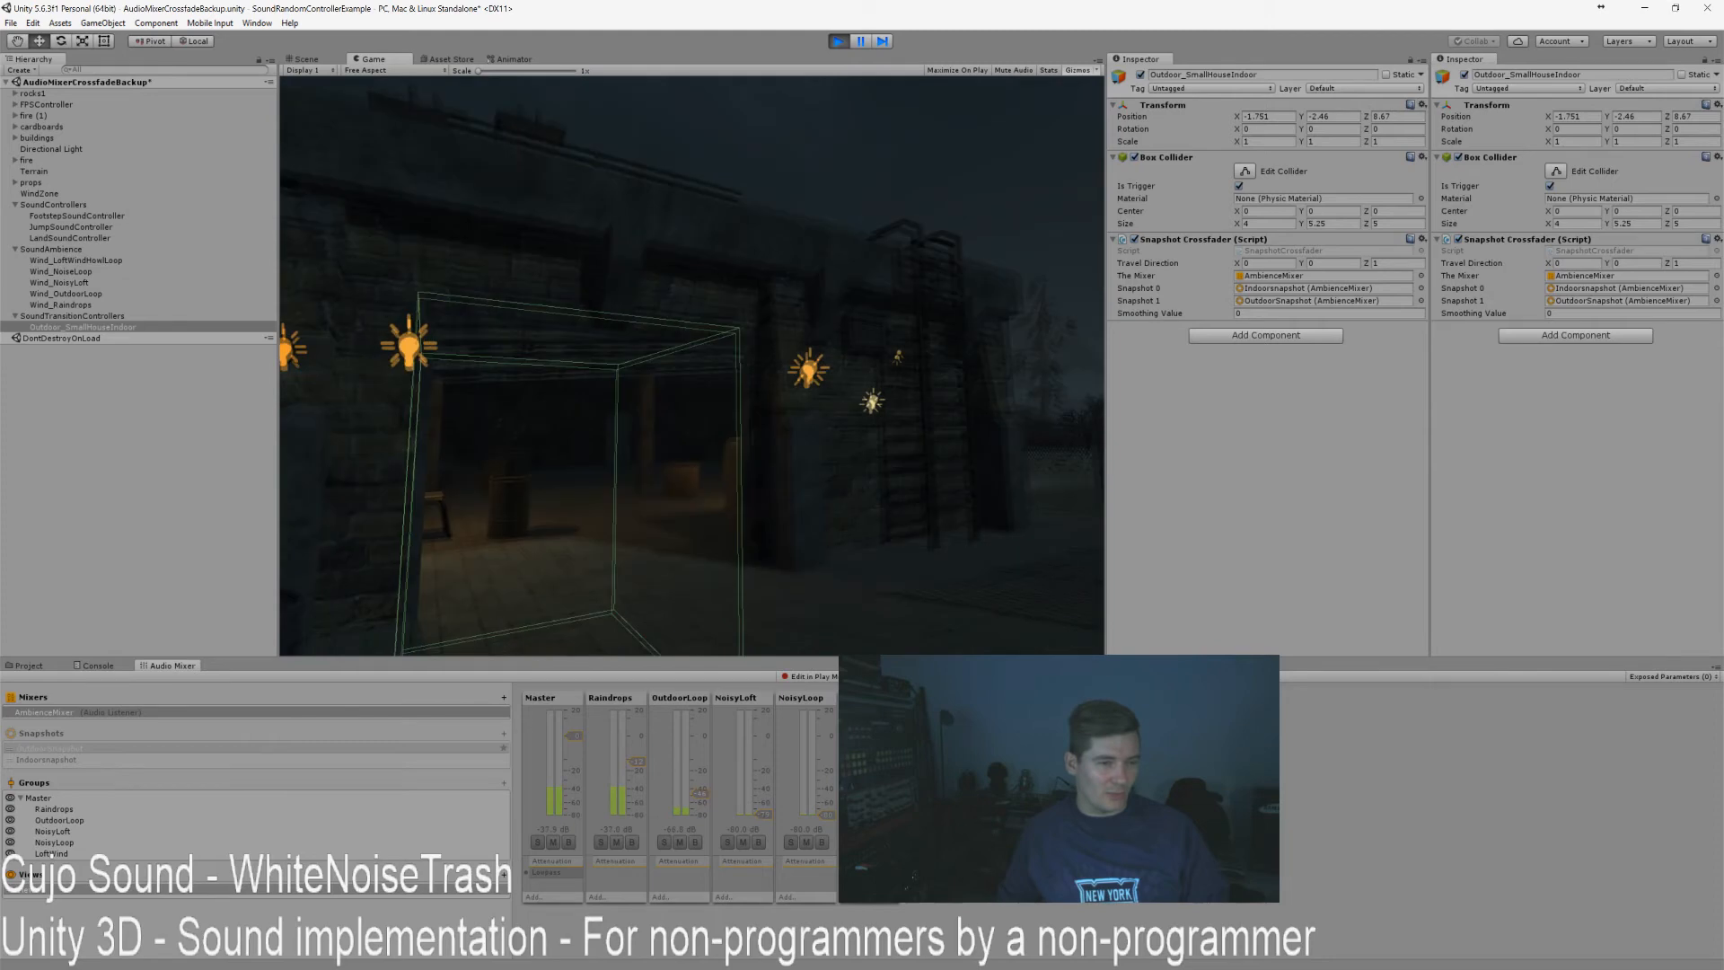
pyautogui.press('w')
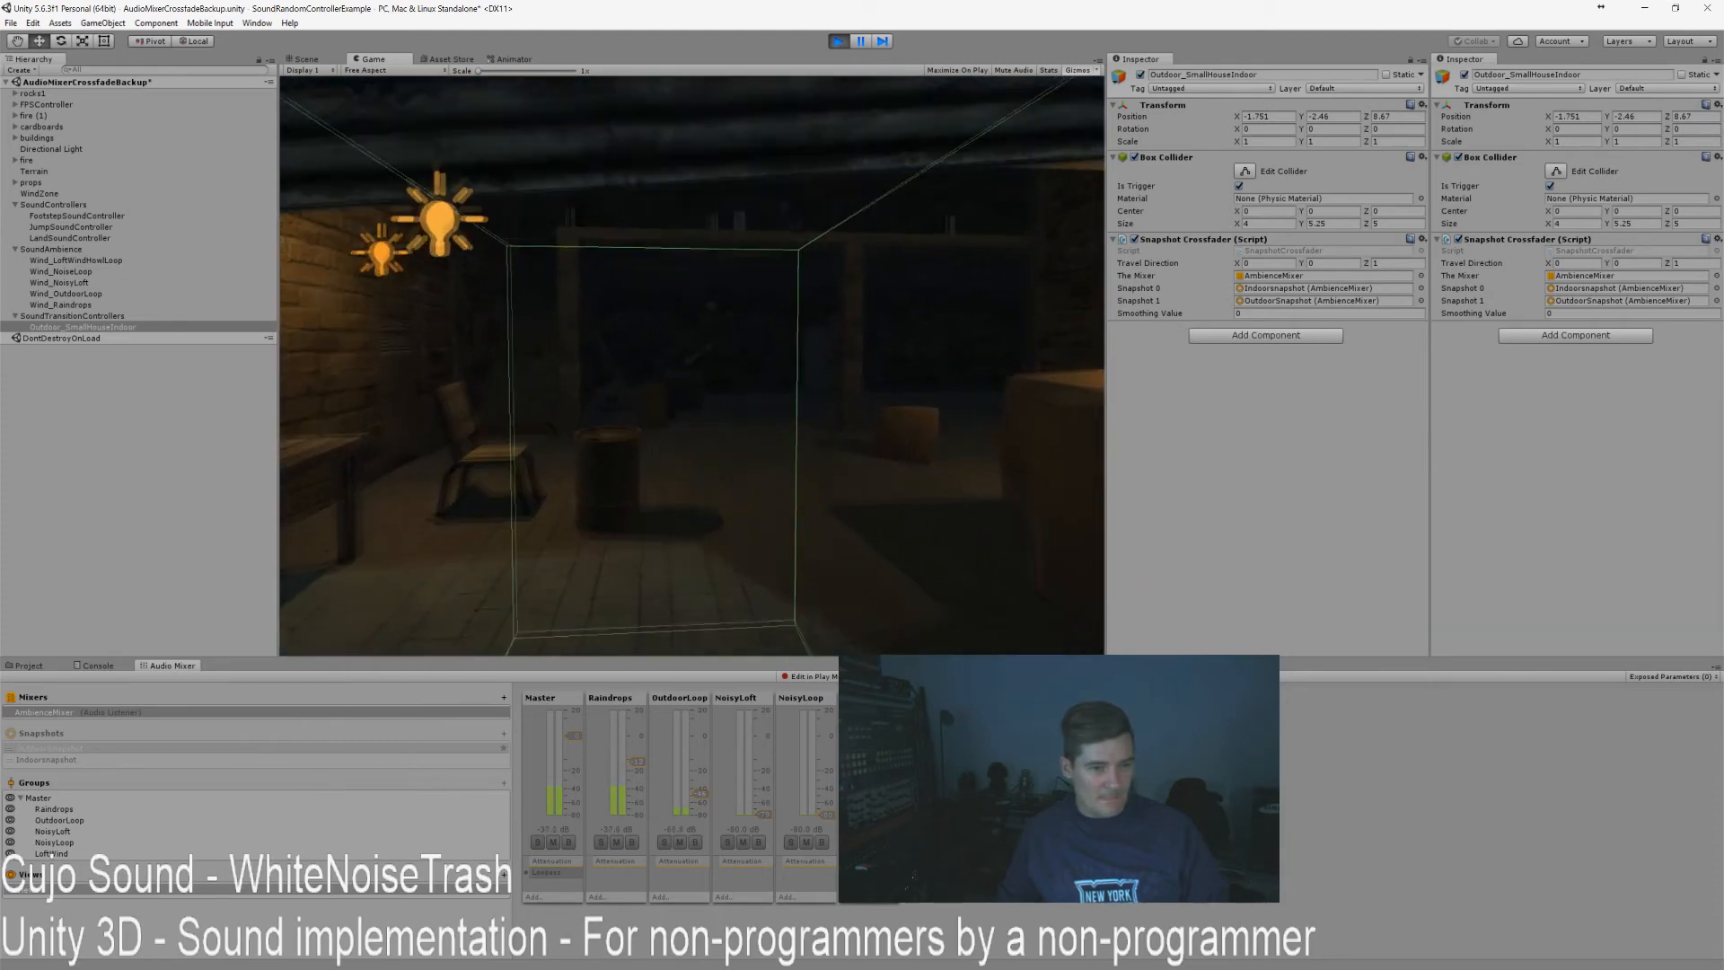
pyautogui.press('w')
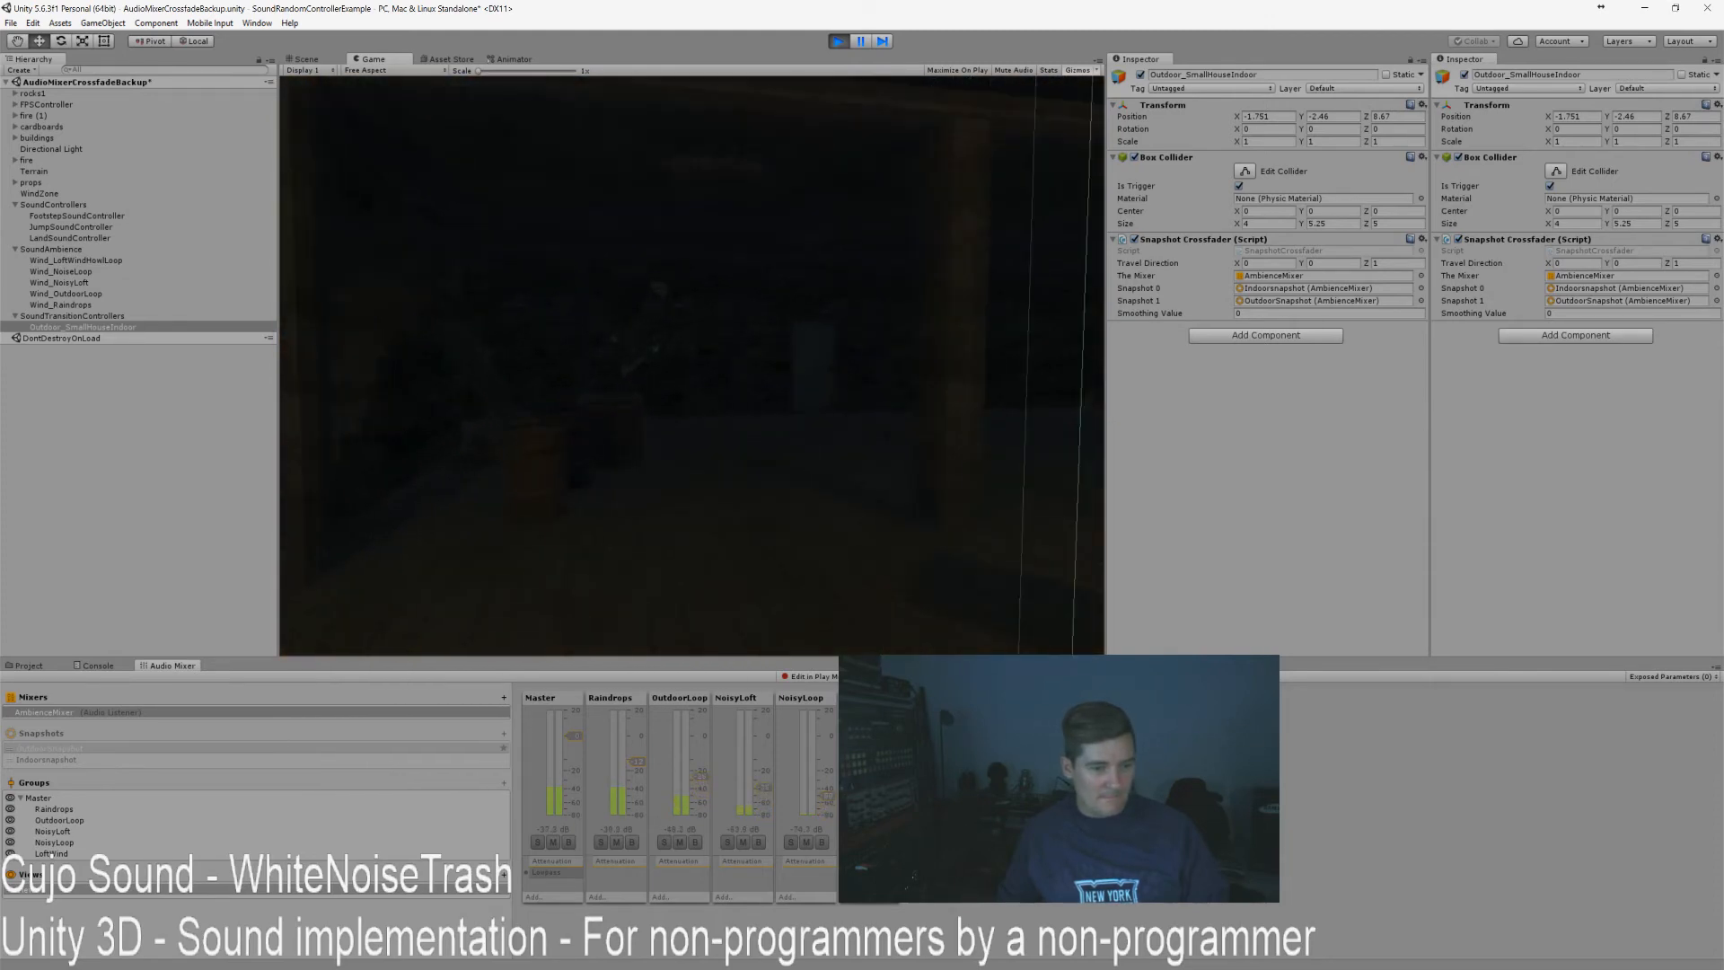
pyautogui.press('w')
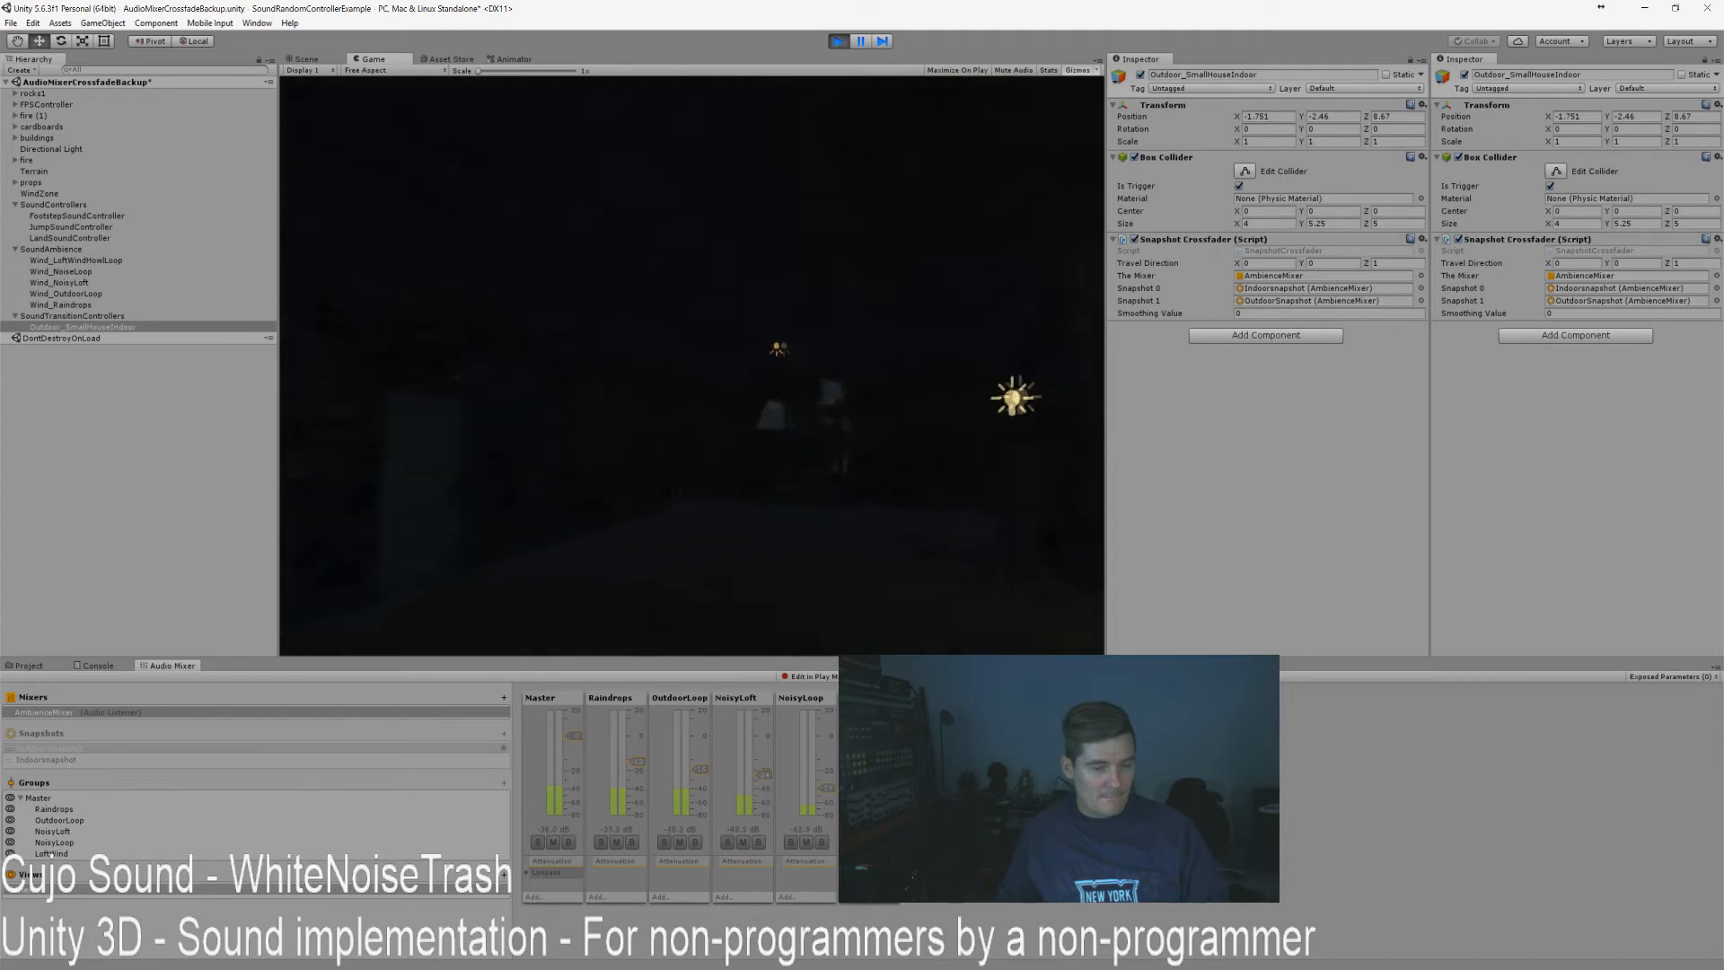
pyautogui.press('w')
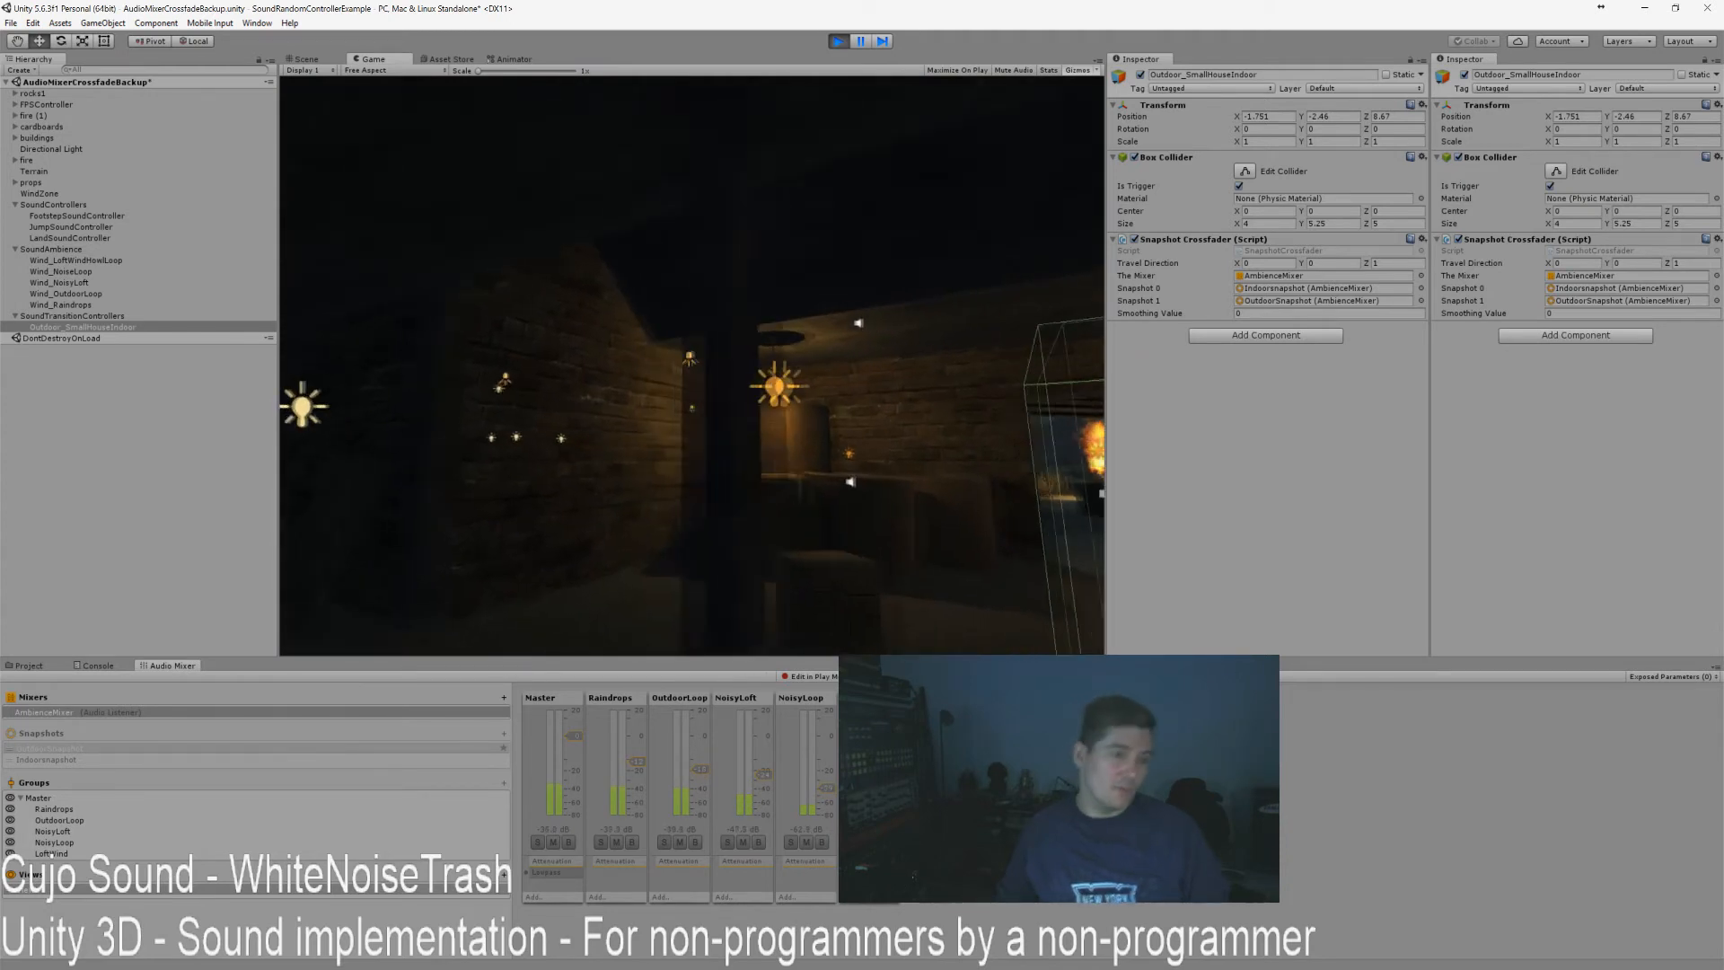
pyautogui.press('w')
pyautogui.hotkey('ctrl', 'p')
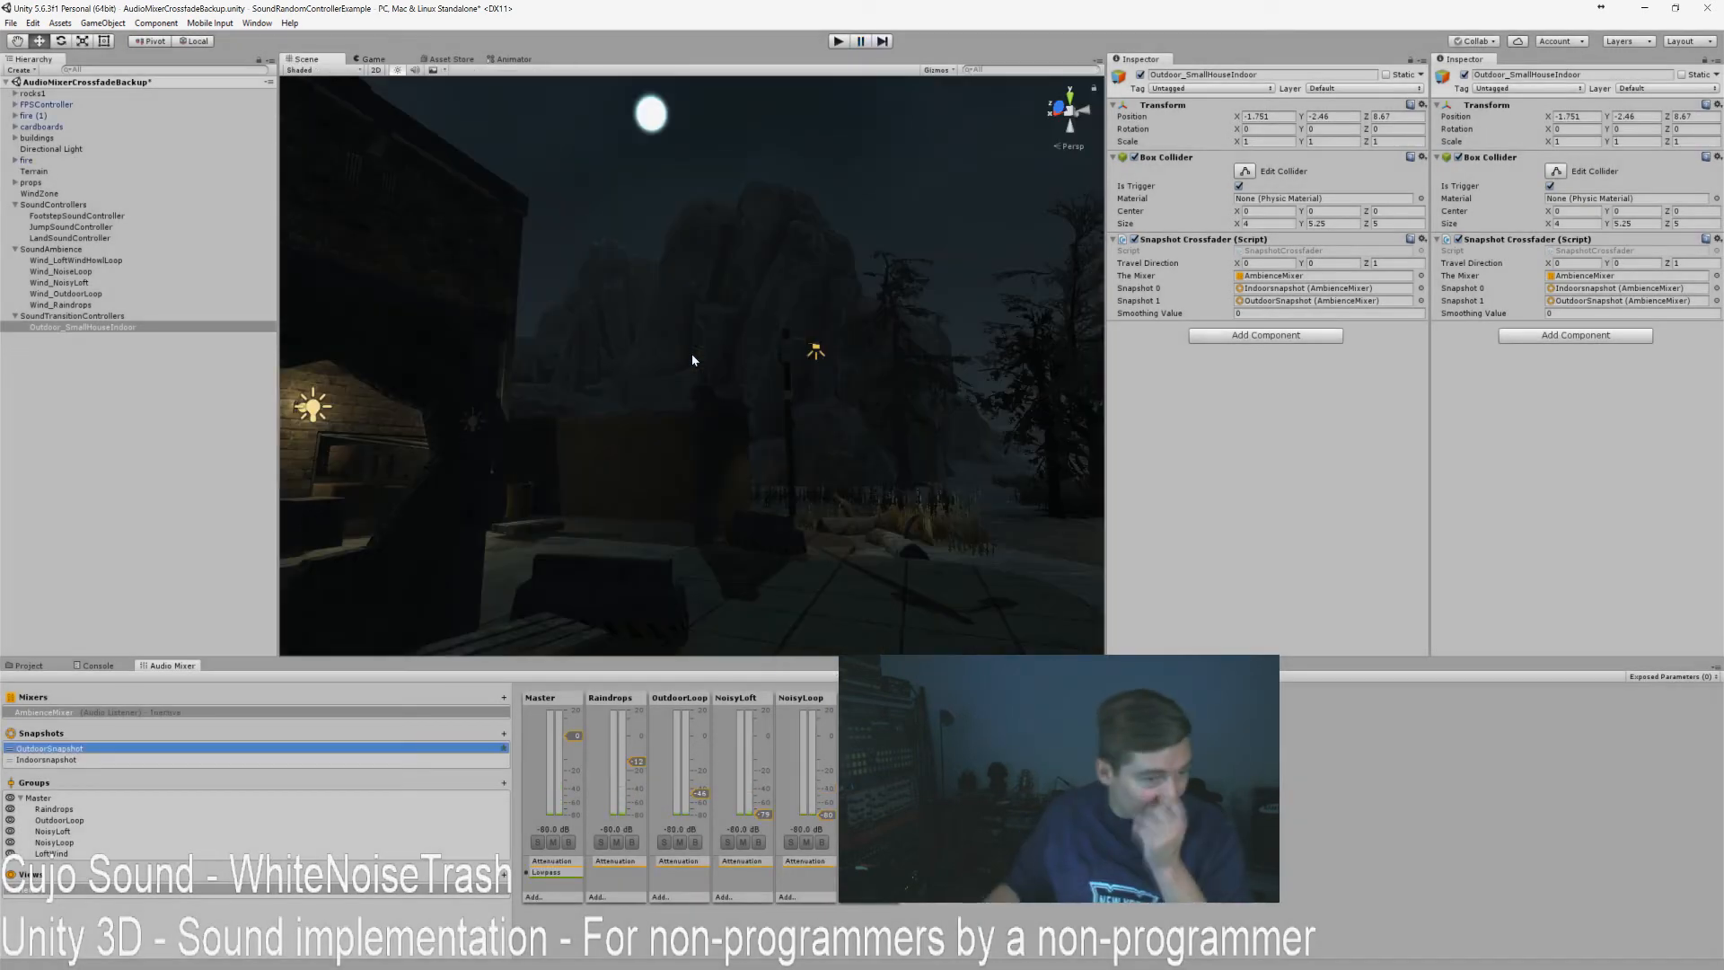
# Save the scene and create an empty game object at the root of the hierarchy, placed near the small house.
pyautogui.click(117, 413)
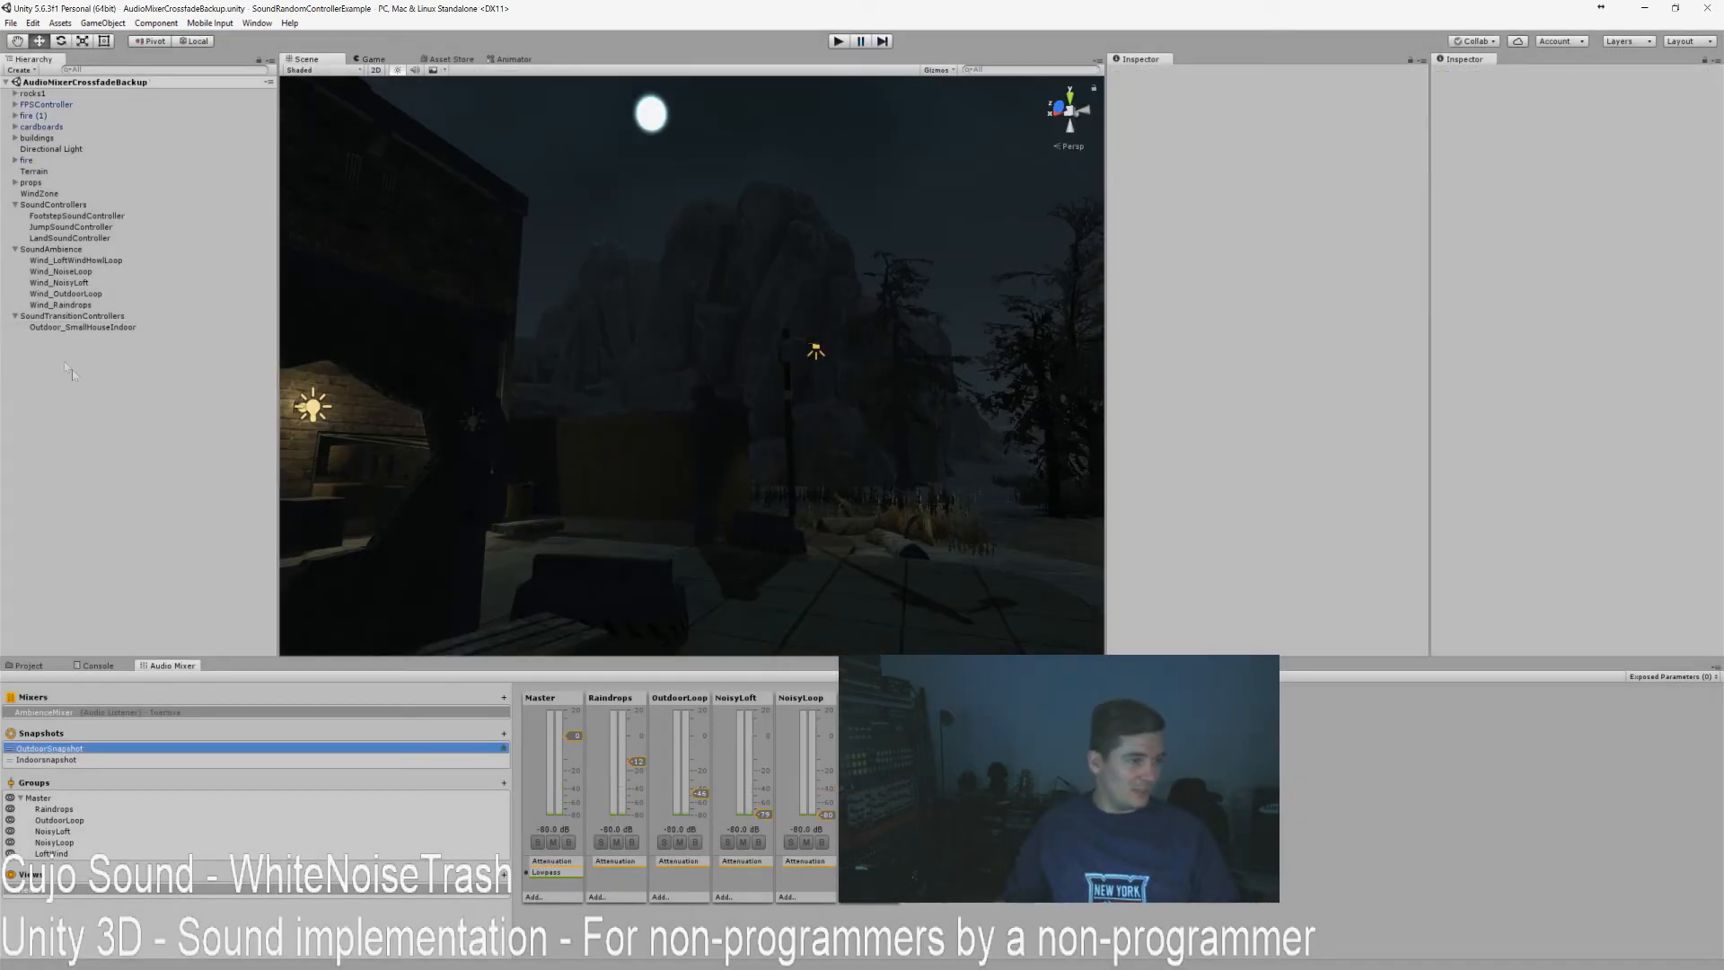
pyautogui.click(56, 316)
pyautogui.moveTo(735, 410); pyautogui.dragTo(1337, 493, button='right')
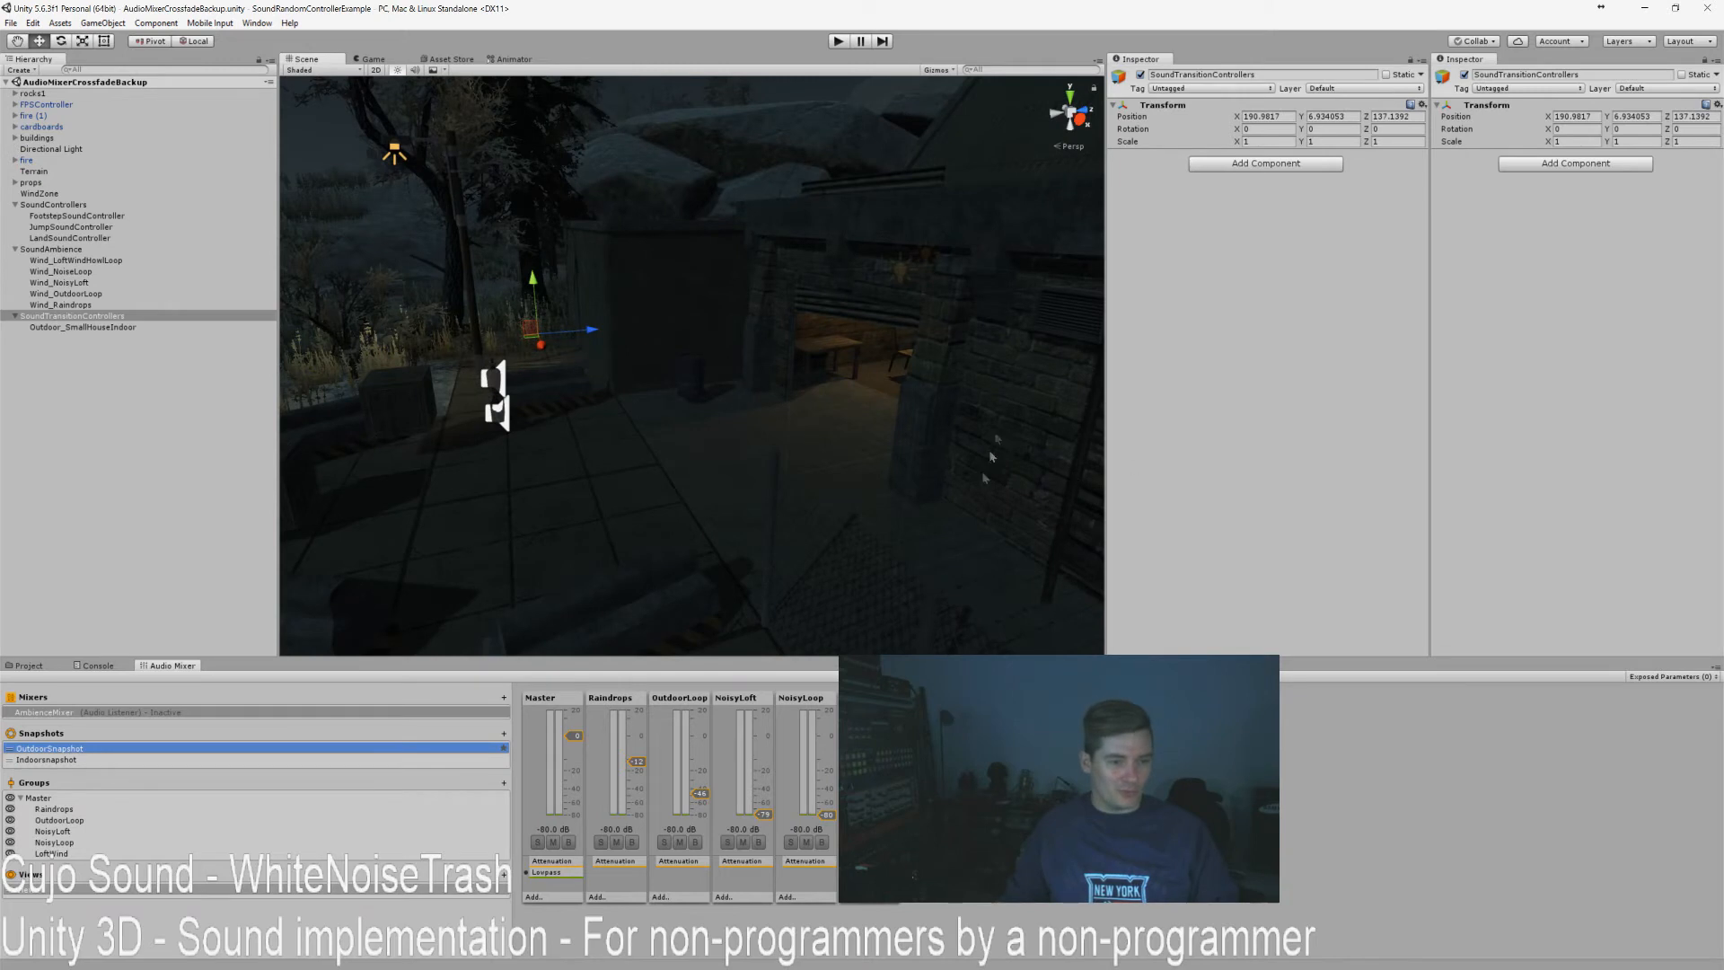
pyautogui.rightClick(57, 359)
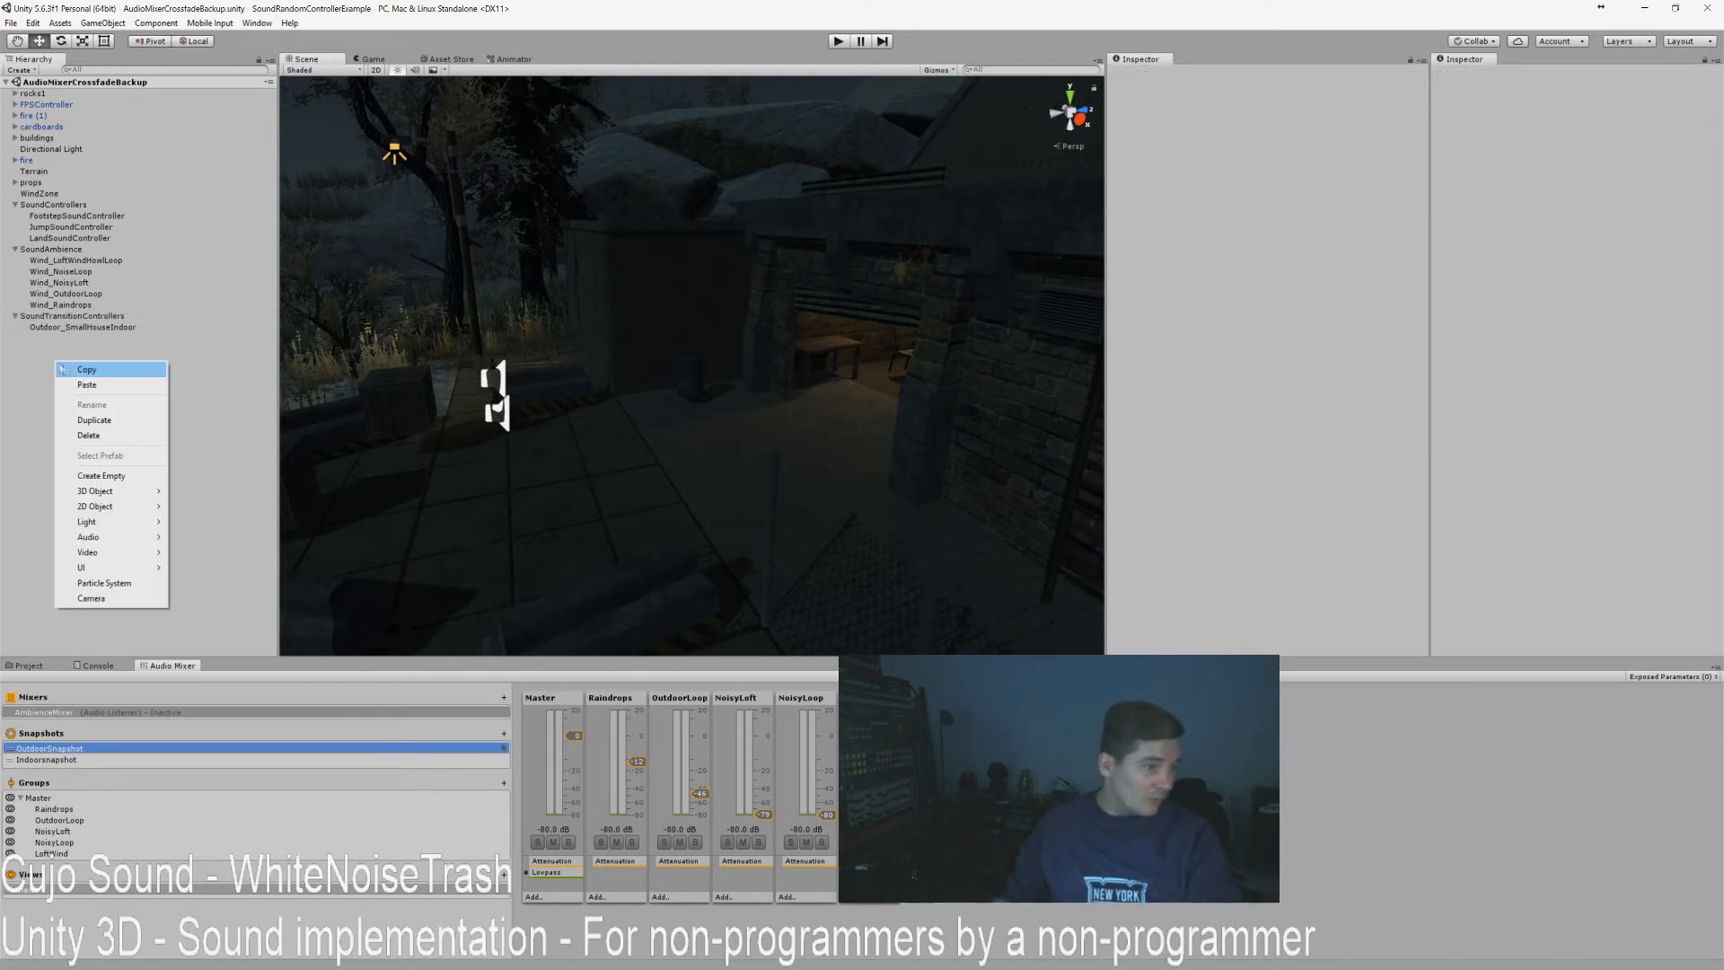
pyautogui.click(109, 476)
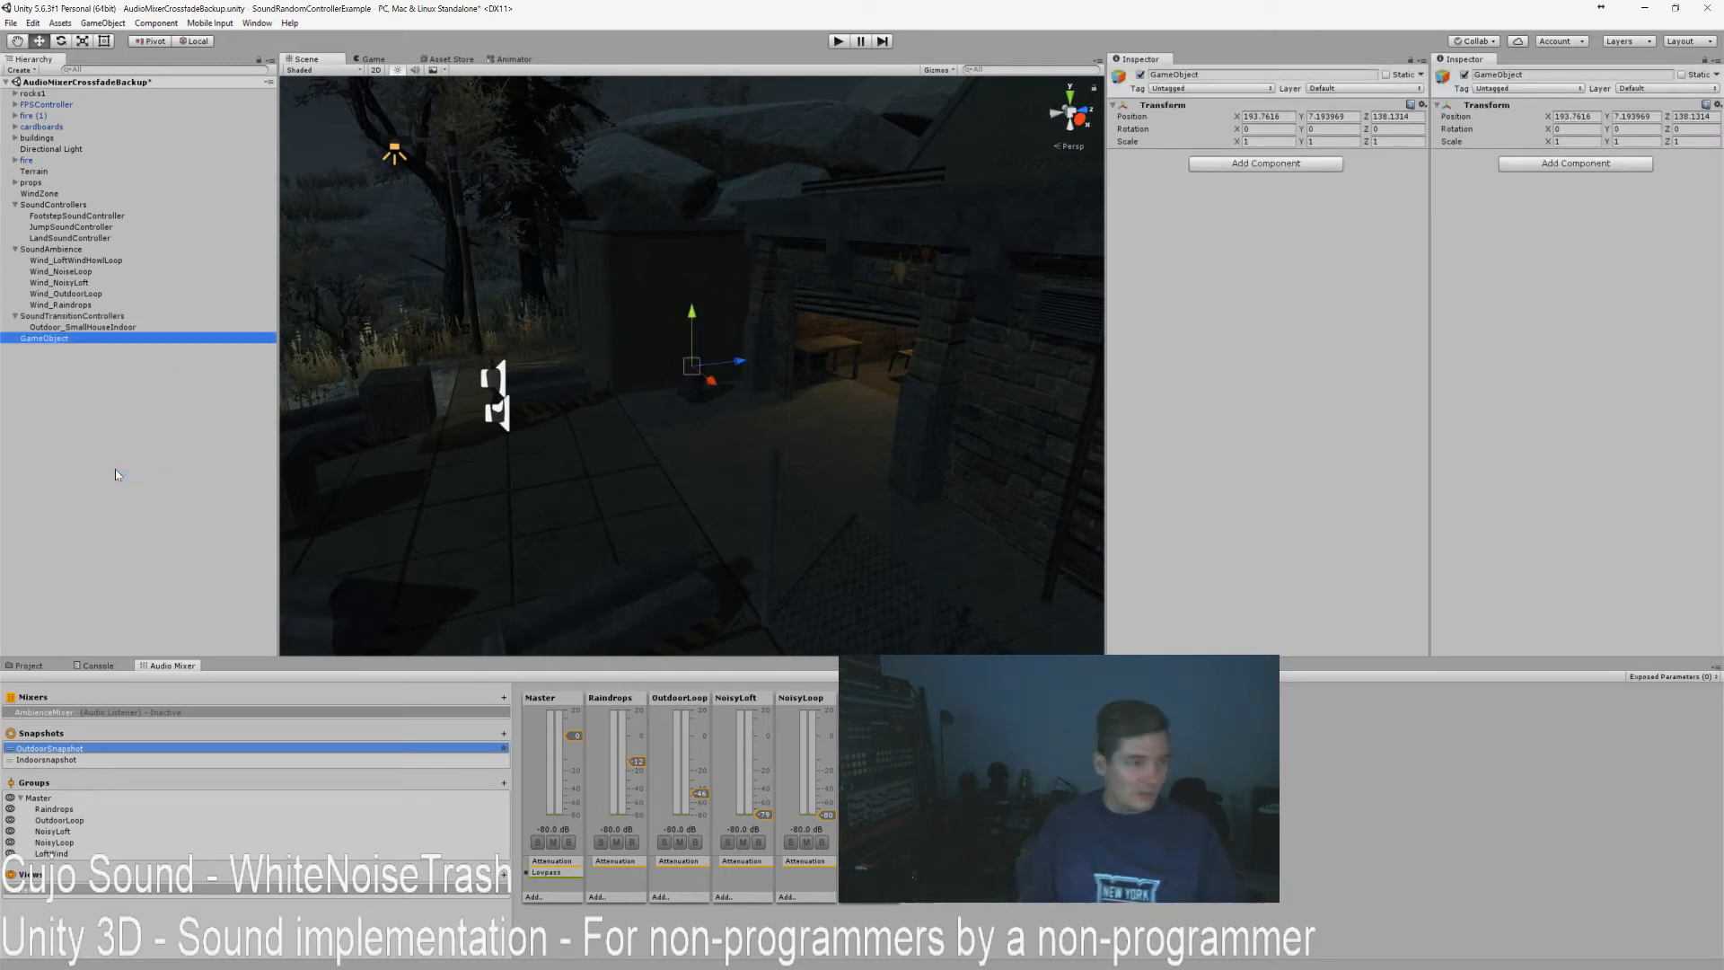
# Rename the new empty game object as SoundTriggers.
pyautogui.press('F2')
pyautogui.write('Soun')
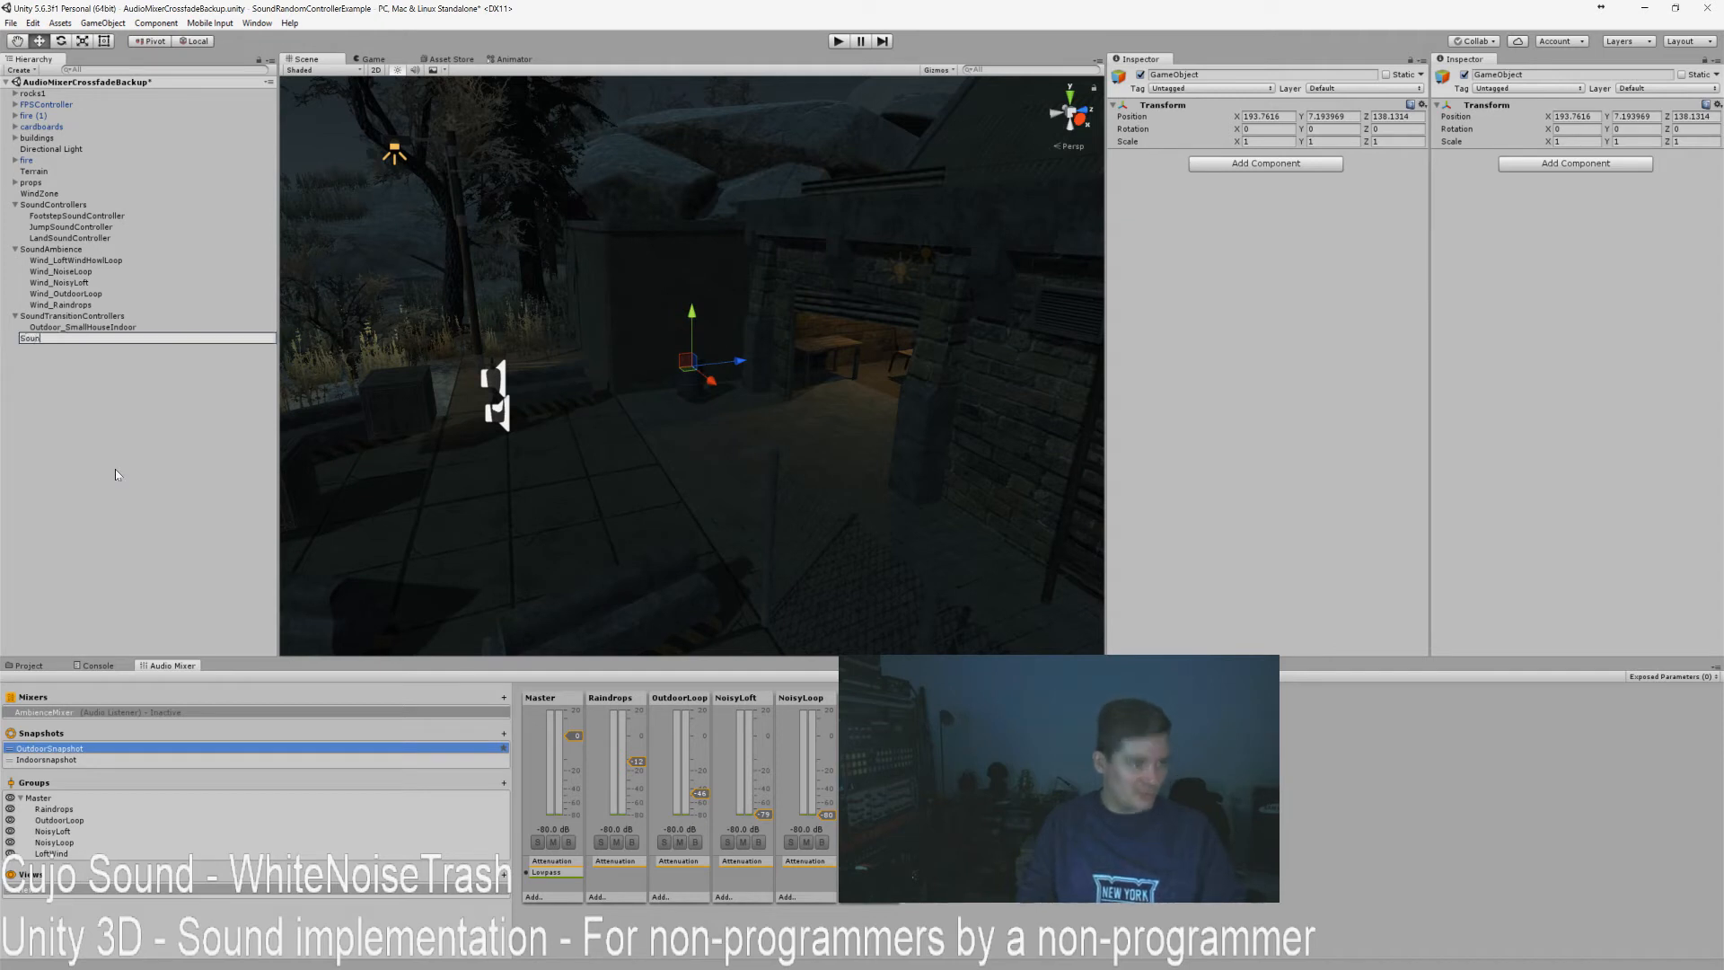
pyautogui.write('dTriggers')
pyautogui.press('Return')
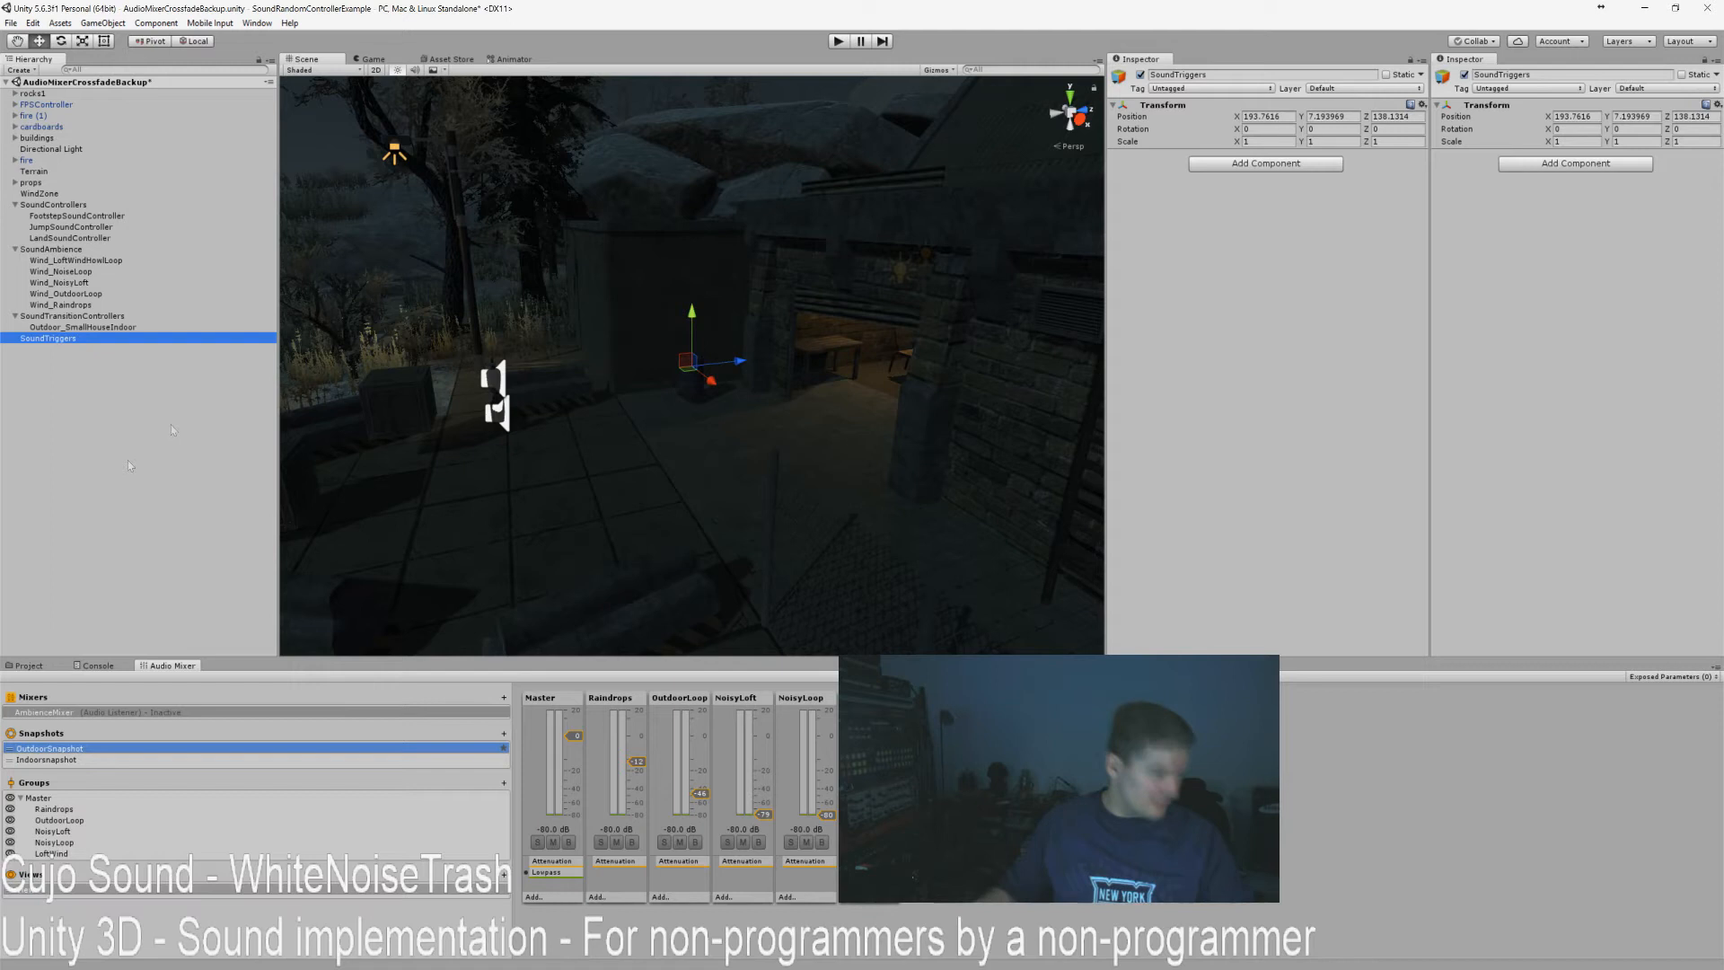
# Show the project's Scripts folder and create an empty child object named IndoorSoundtrigger under SoundTriggers.
pyautogui.click(29, 666)
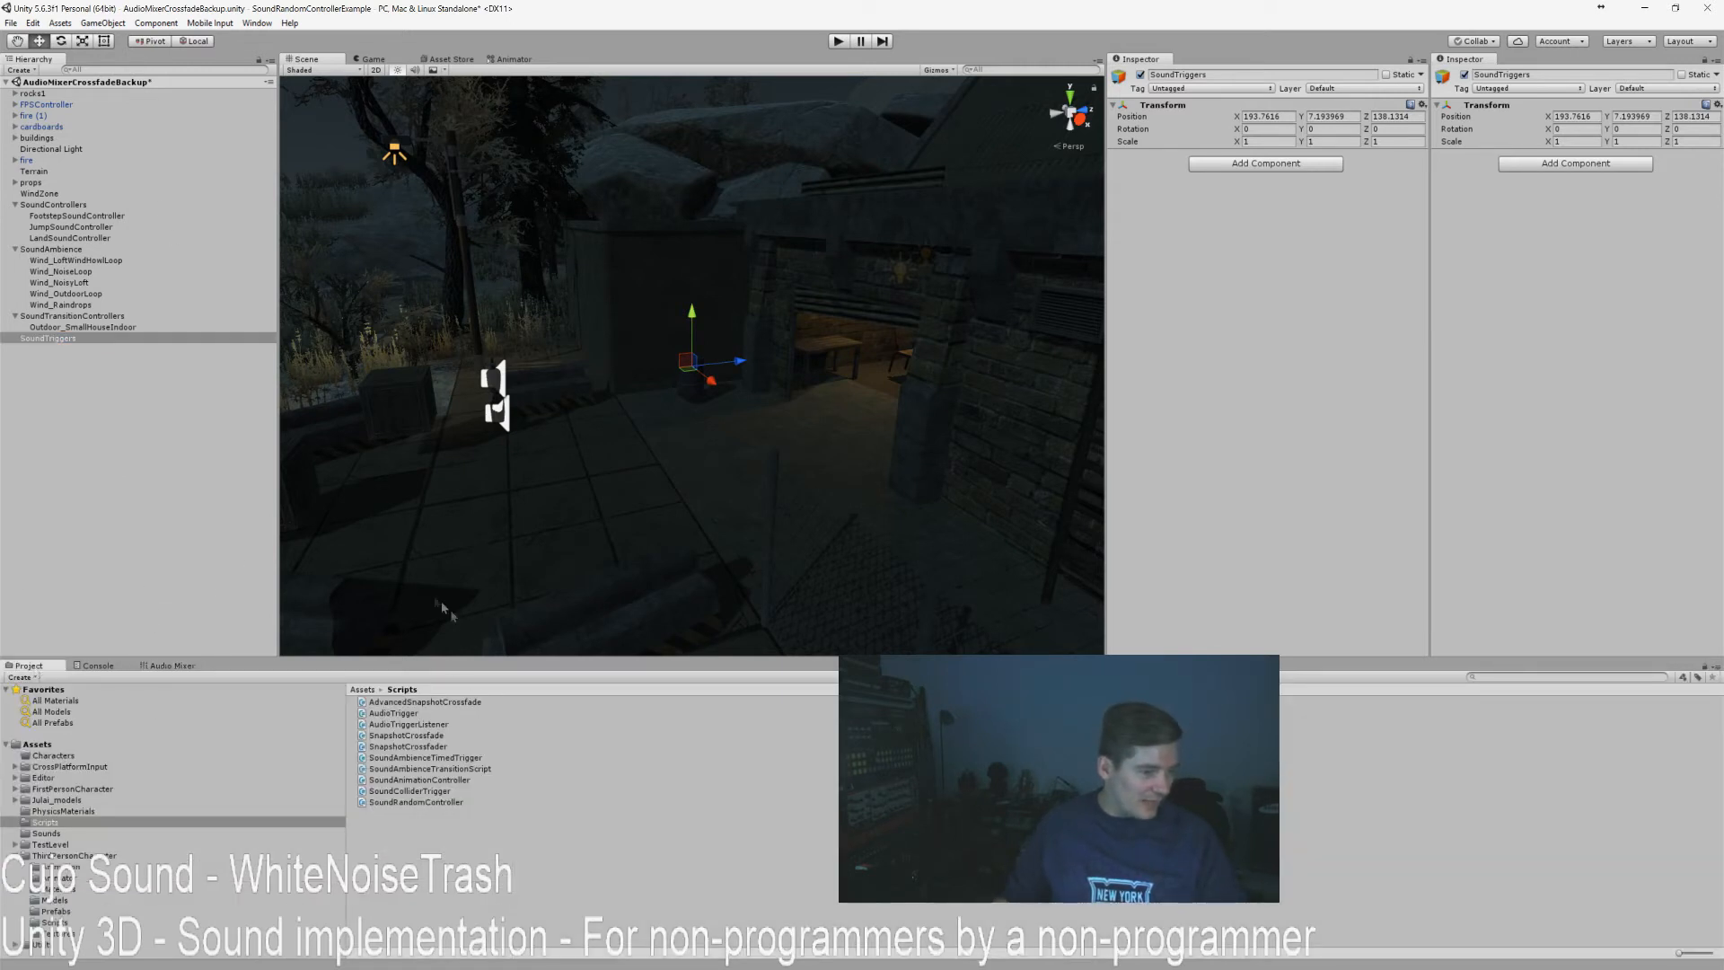
pyautogui.rightClick(79, 378)
pyautogui.rightClick(47, 338)
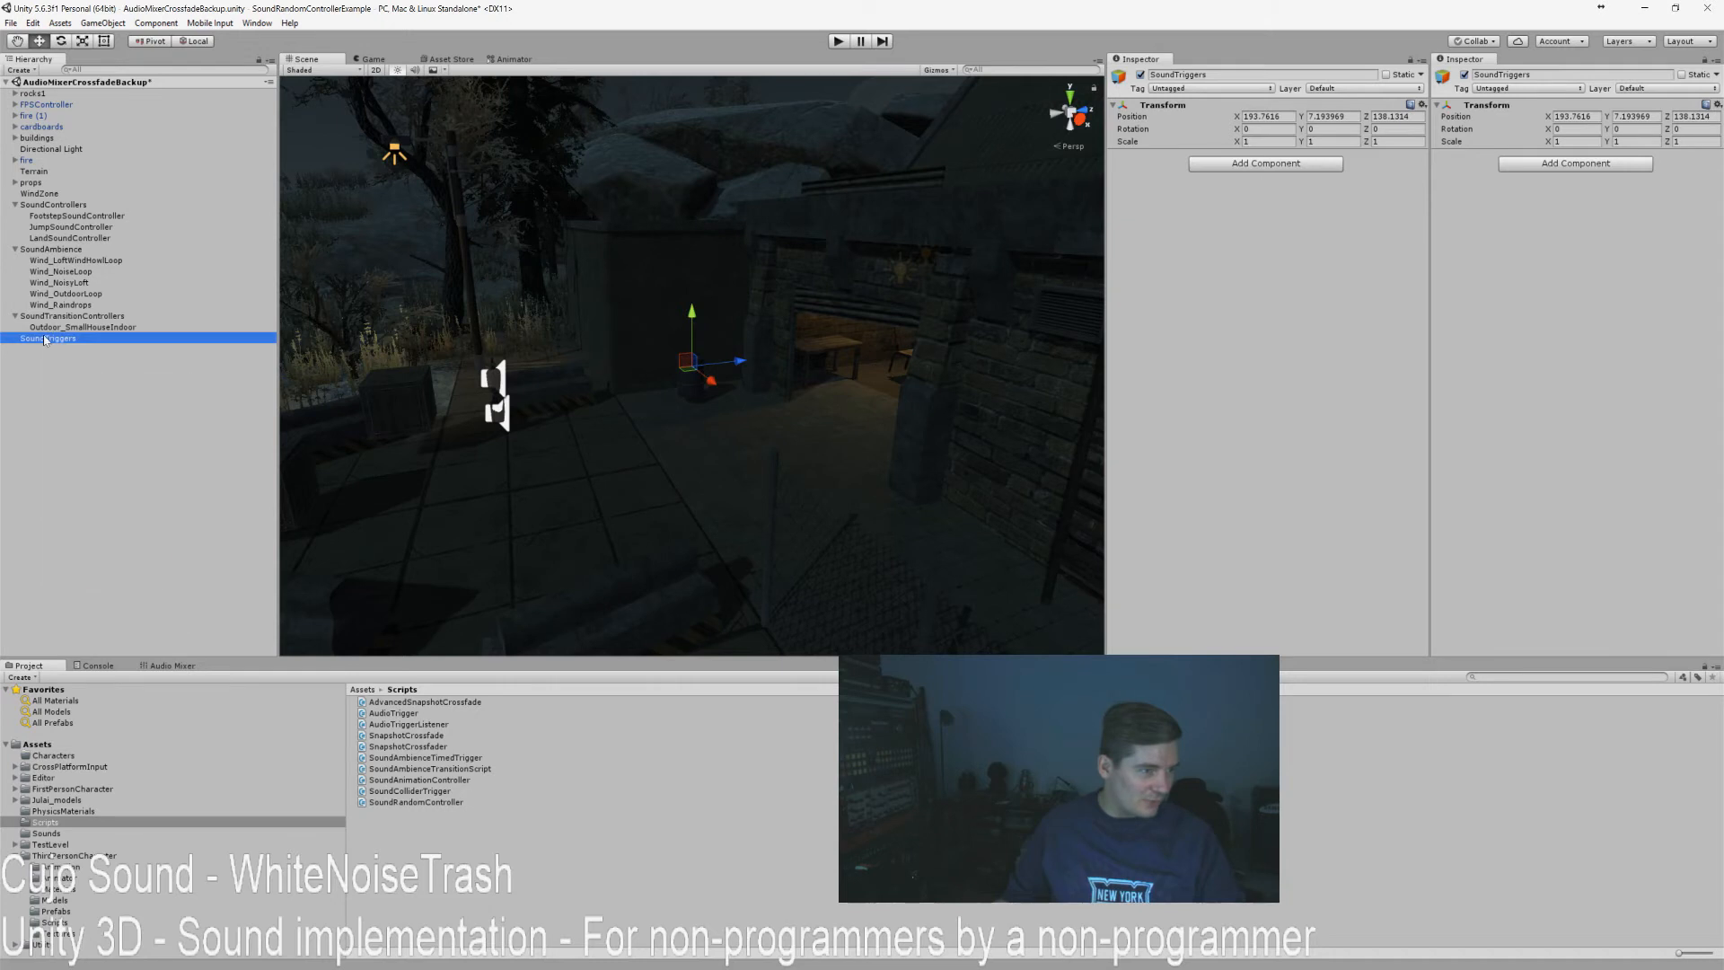
pyautogui.rightClick(45, 337)
pyautogui.click(108, 452)
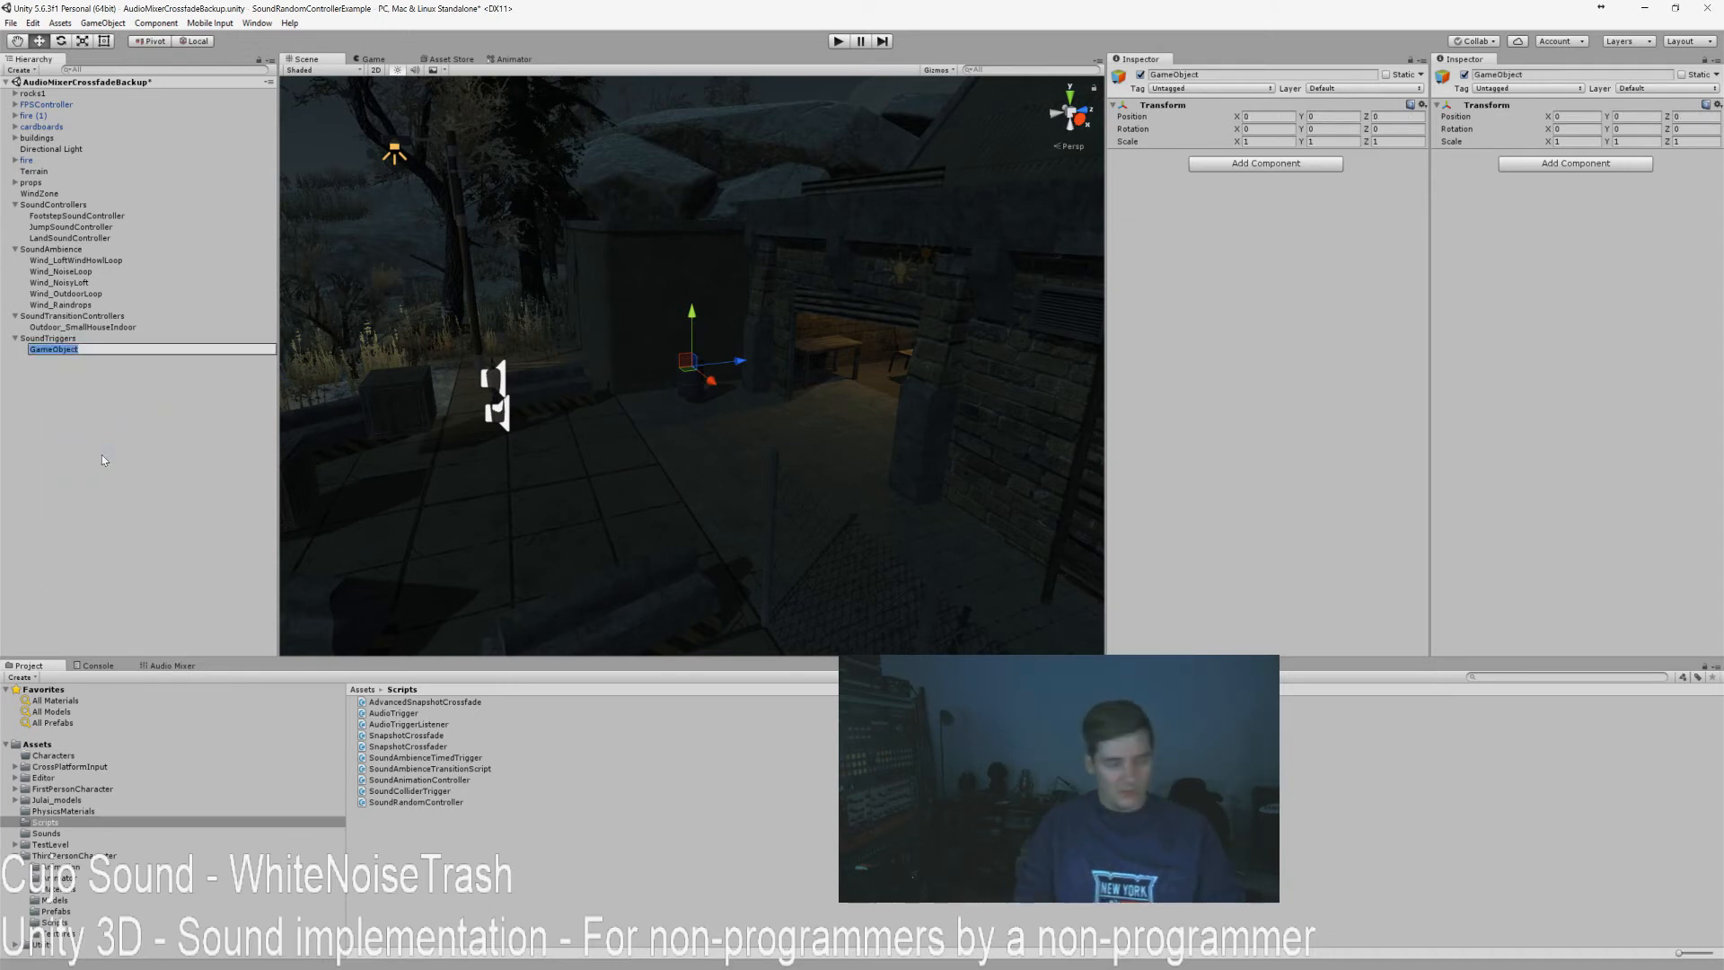
pyautogui.write('IndoorSoundtrigger')
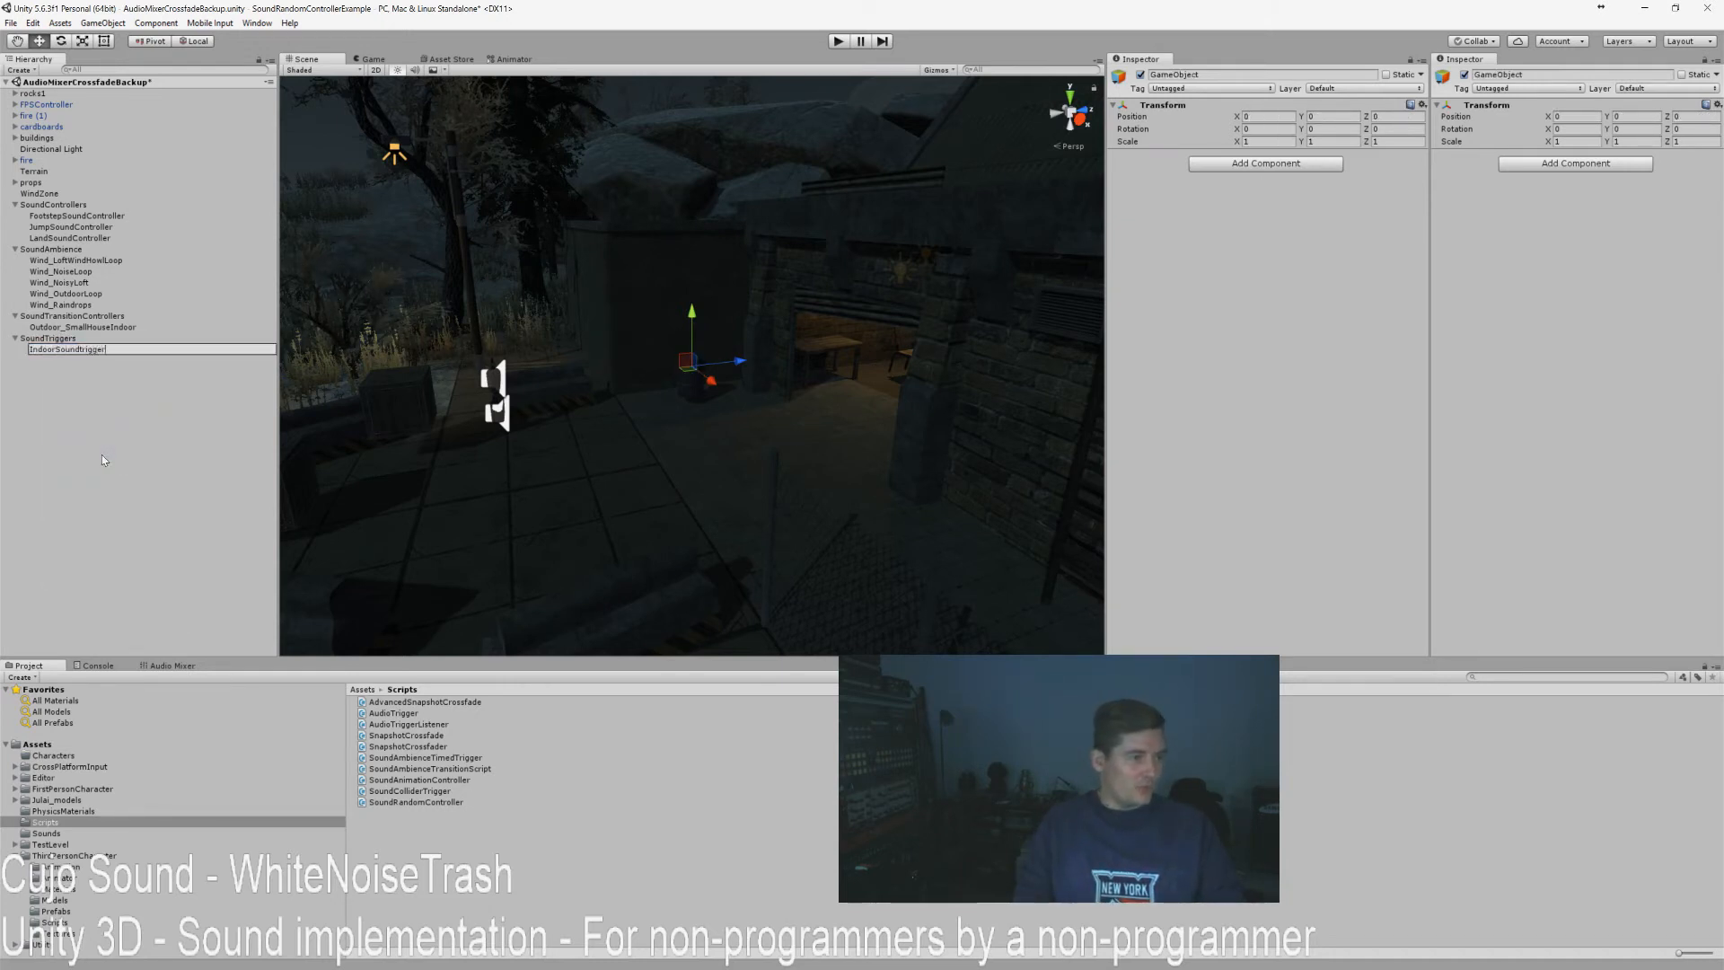
pyautogui.press('Return')
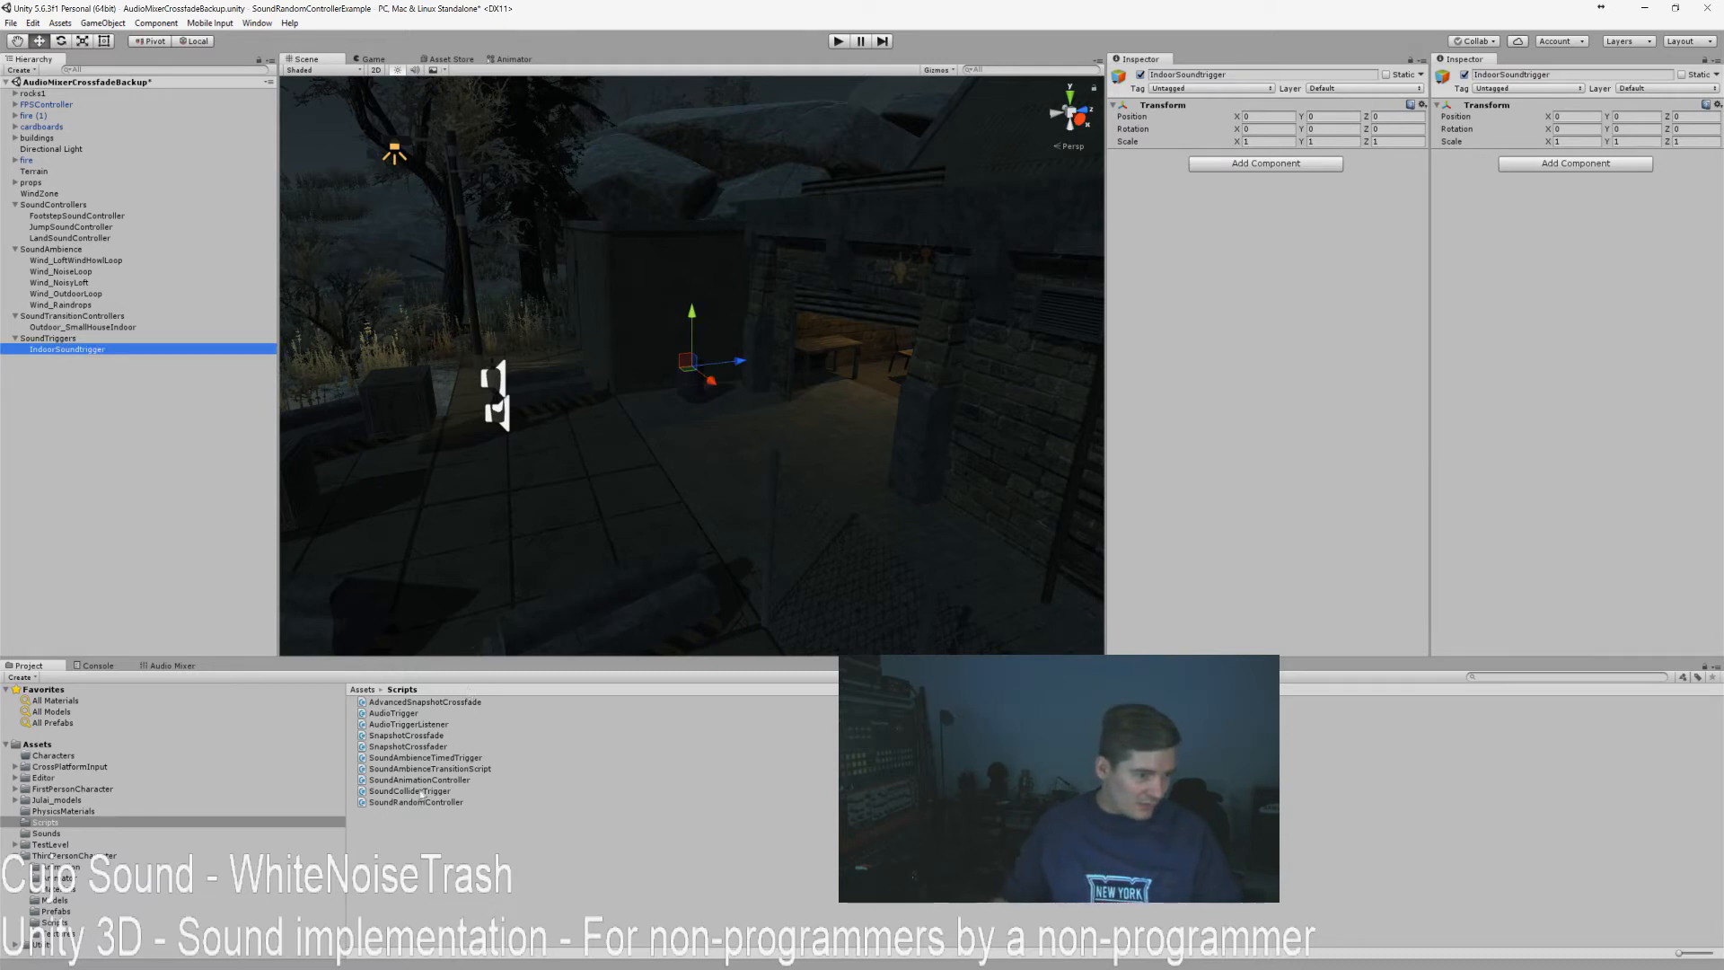
# Add the SoundColliderTrigger script to IndoorSoundtrigger and open the script for editing in Visual Studio.
pyautogui.moveTo(409, 795); pyautogui.dragTo(1313, 305)
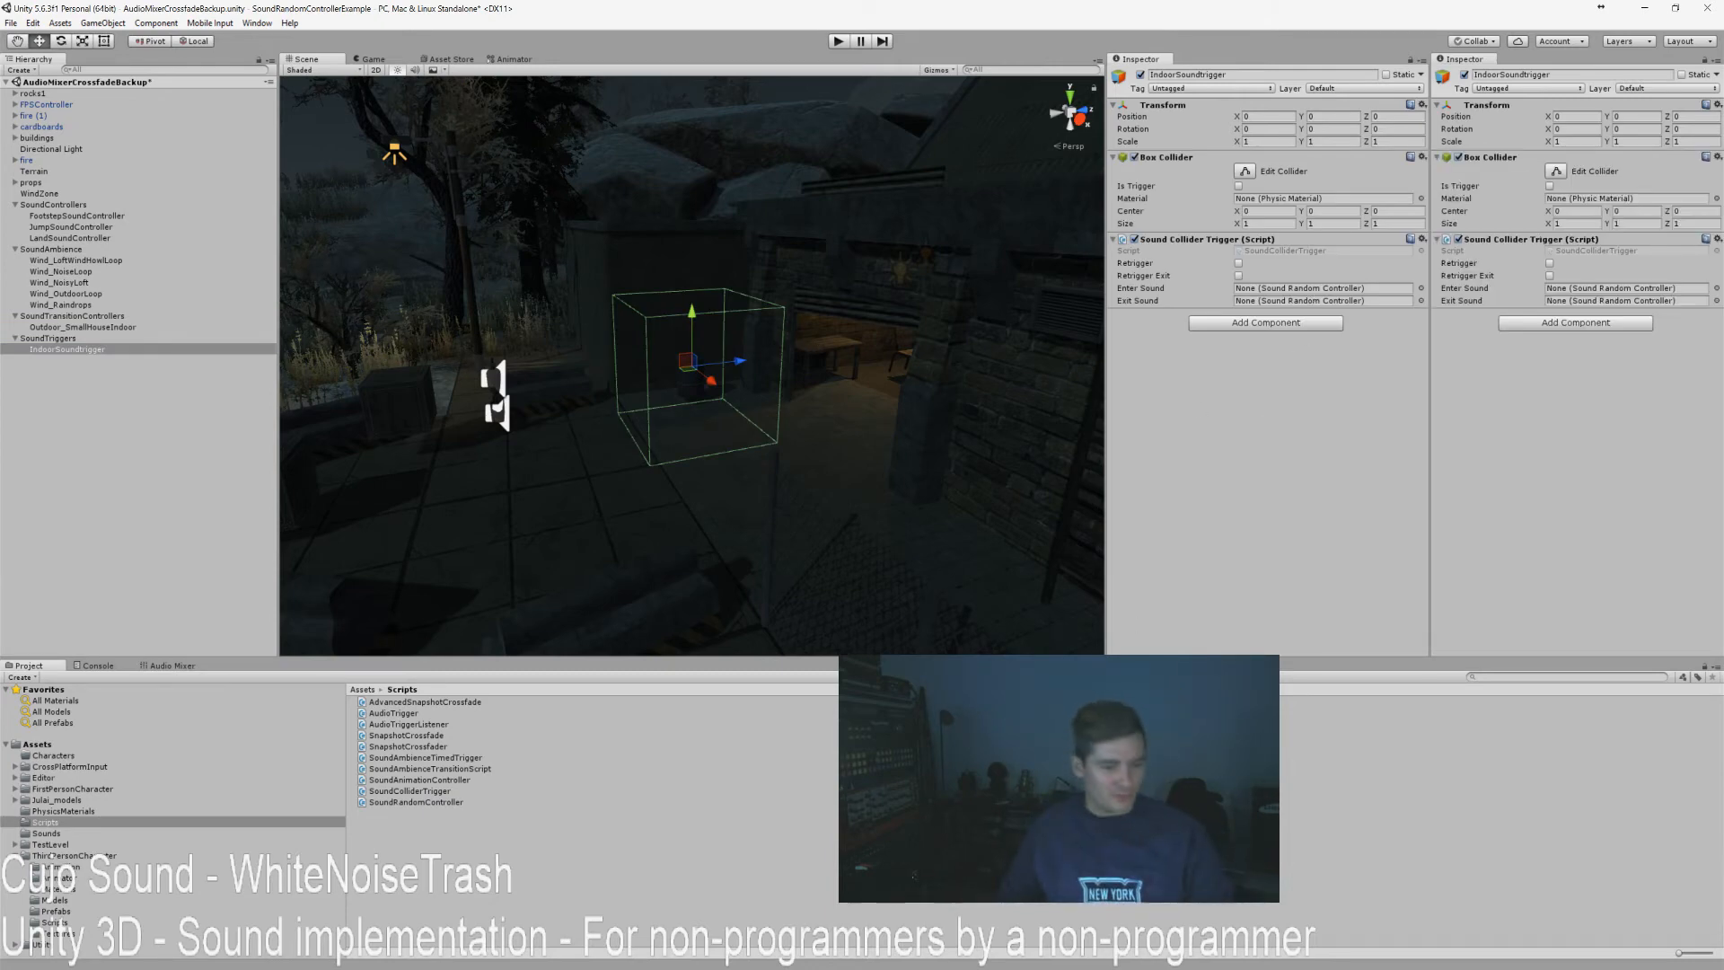
pyautogui.moveTo(573, 539); pyautogui.dragTo(651, 570, button='right')
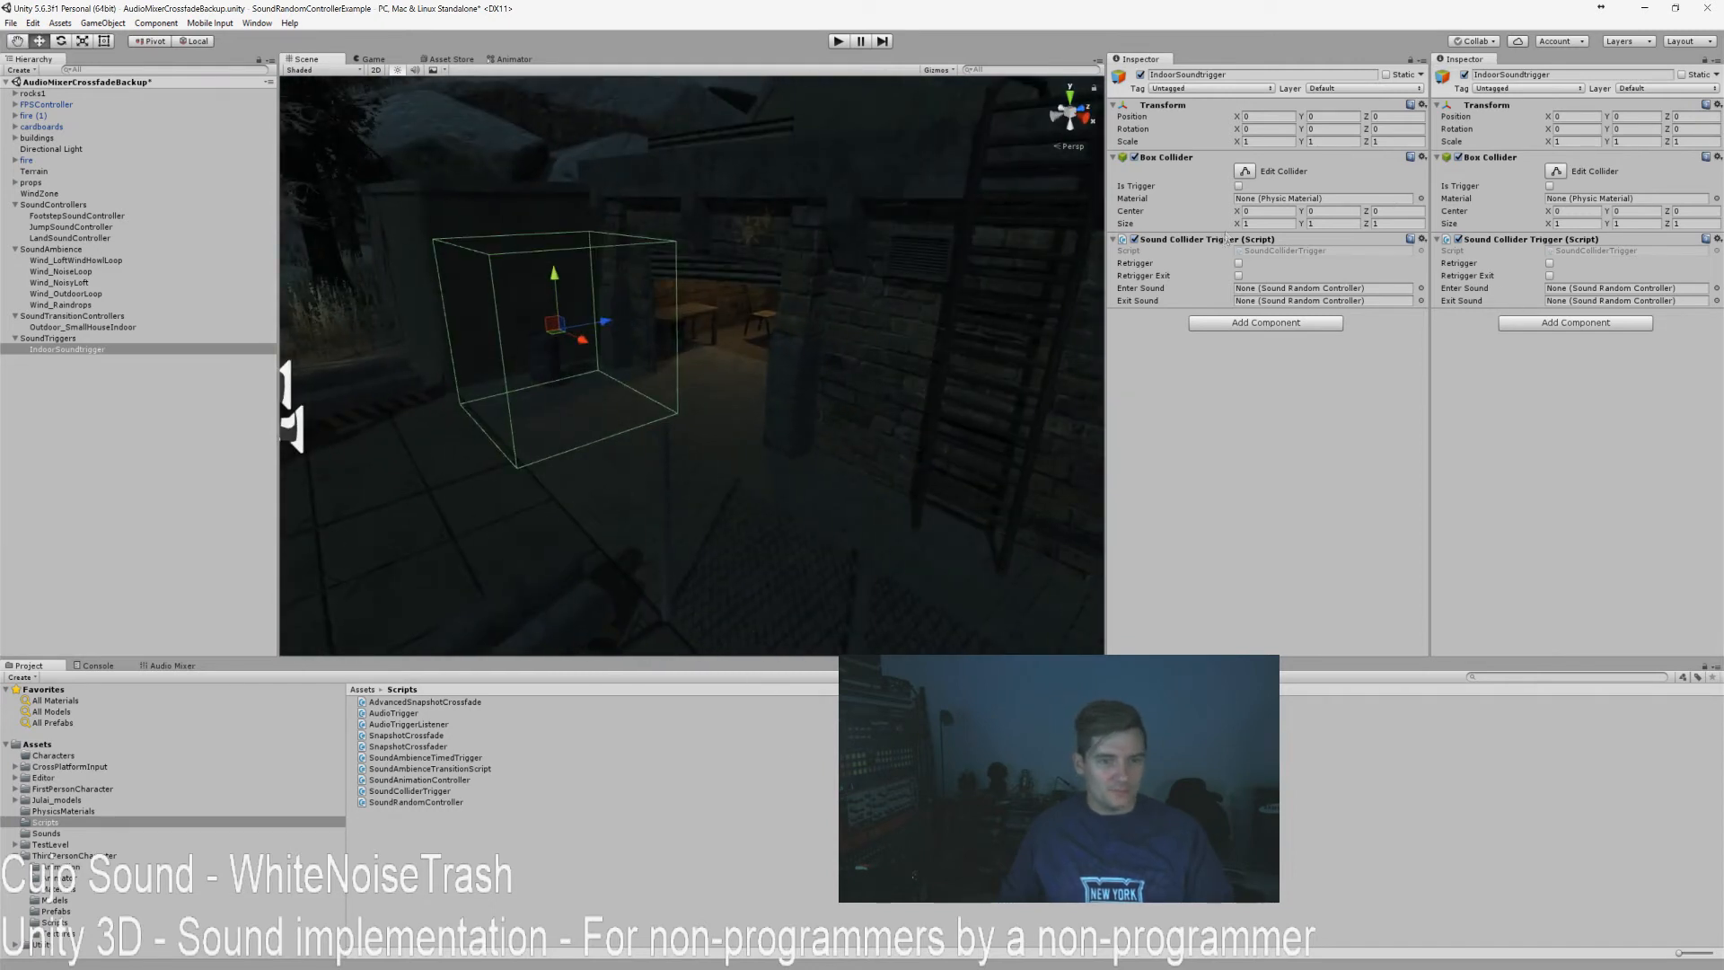
pyautogui.rightClick(1226, 238)
pyautogui.click(1257, 366)
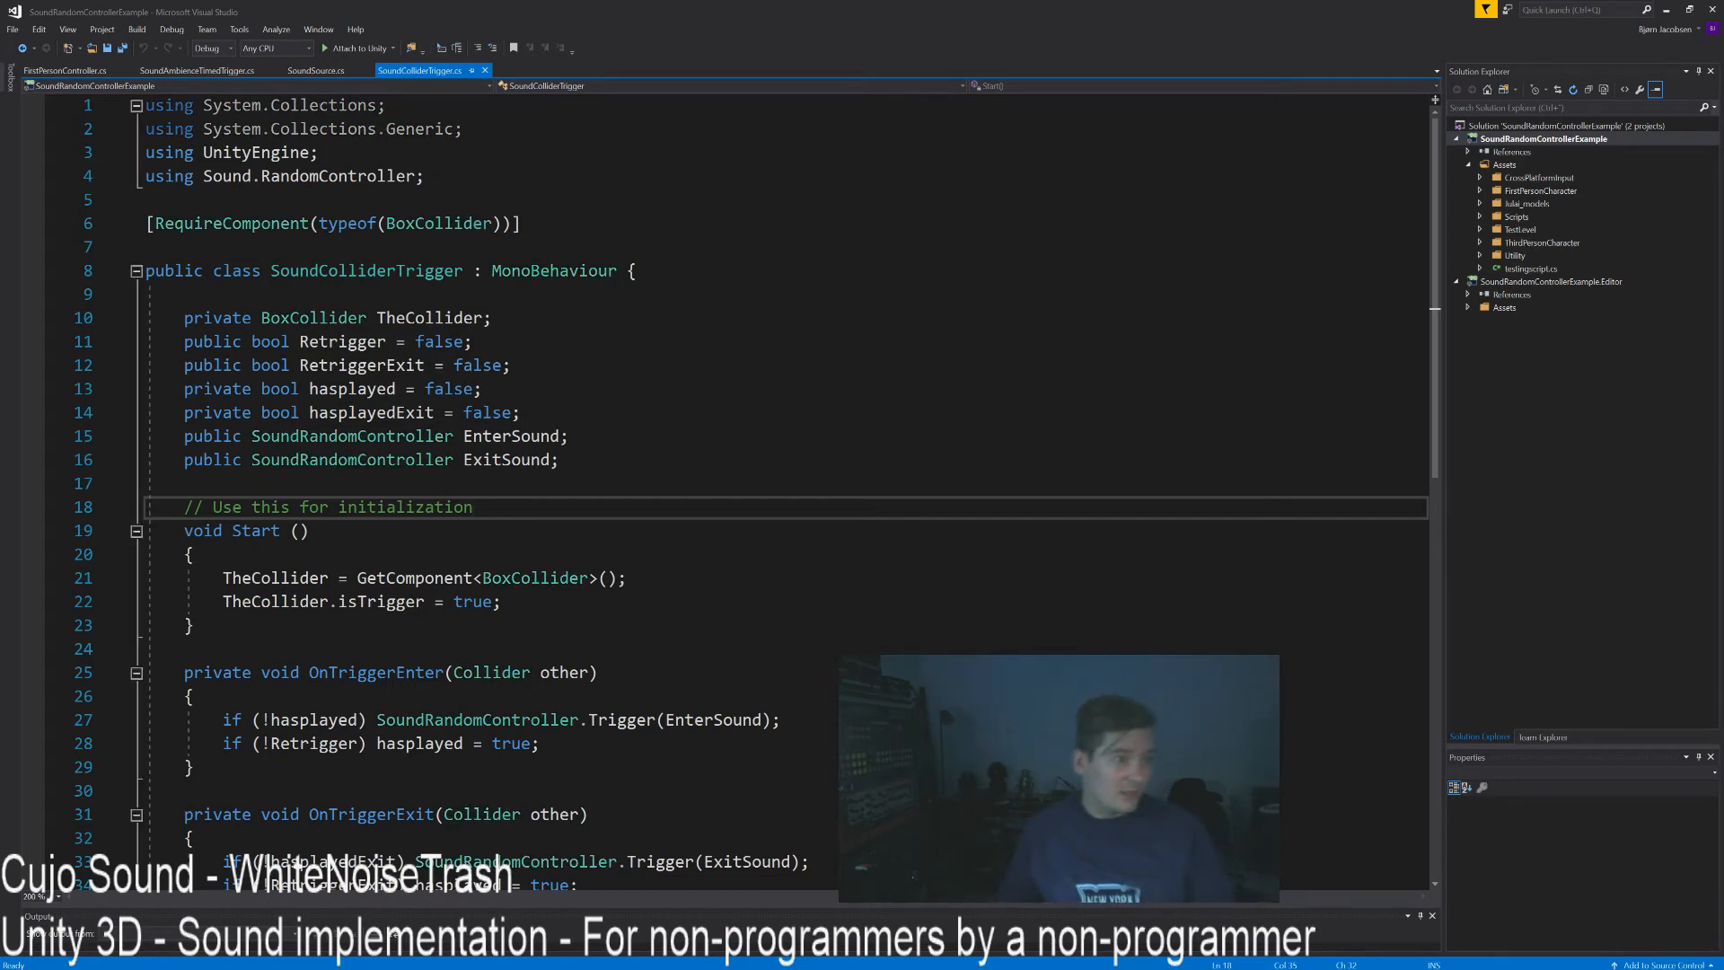
# Examine the BoxCollider declaration and trigger functions in SoundColliderTrigger, and switch to Unity to look at the component's retrigger options.
pyautogui.moveTo(184, 319); pyautogui.dragTo(516, 322)
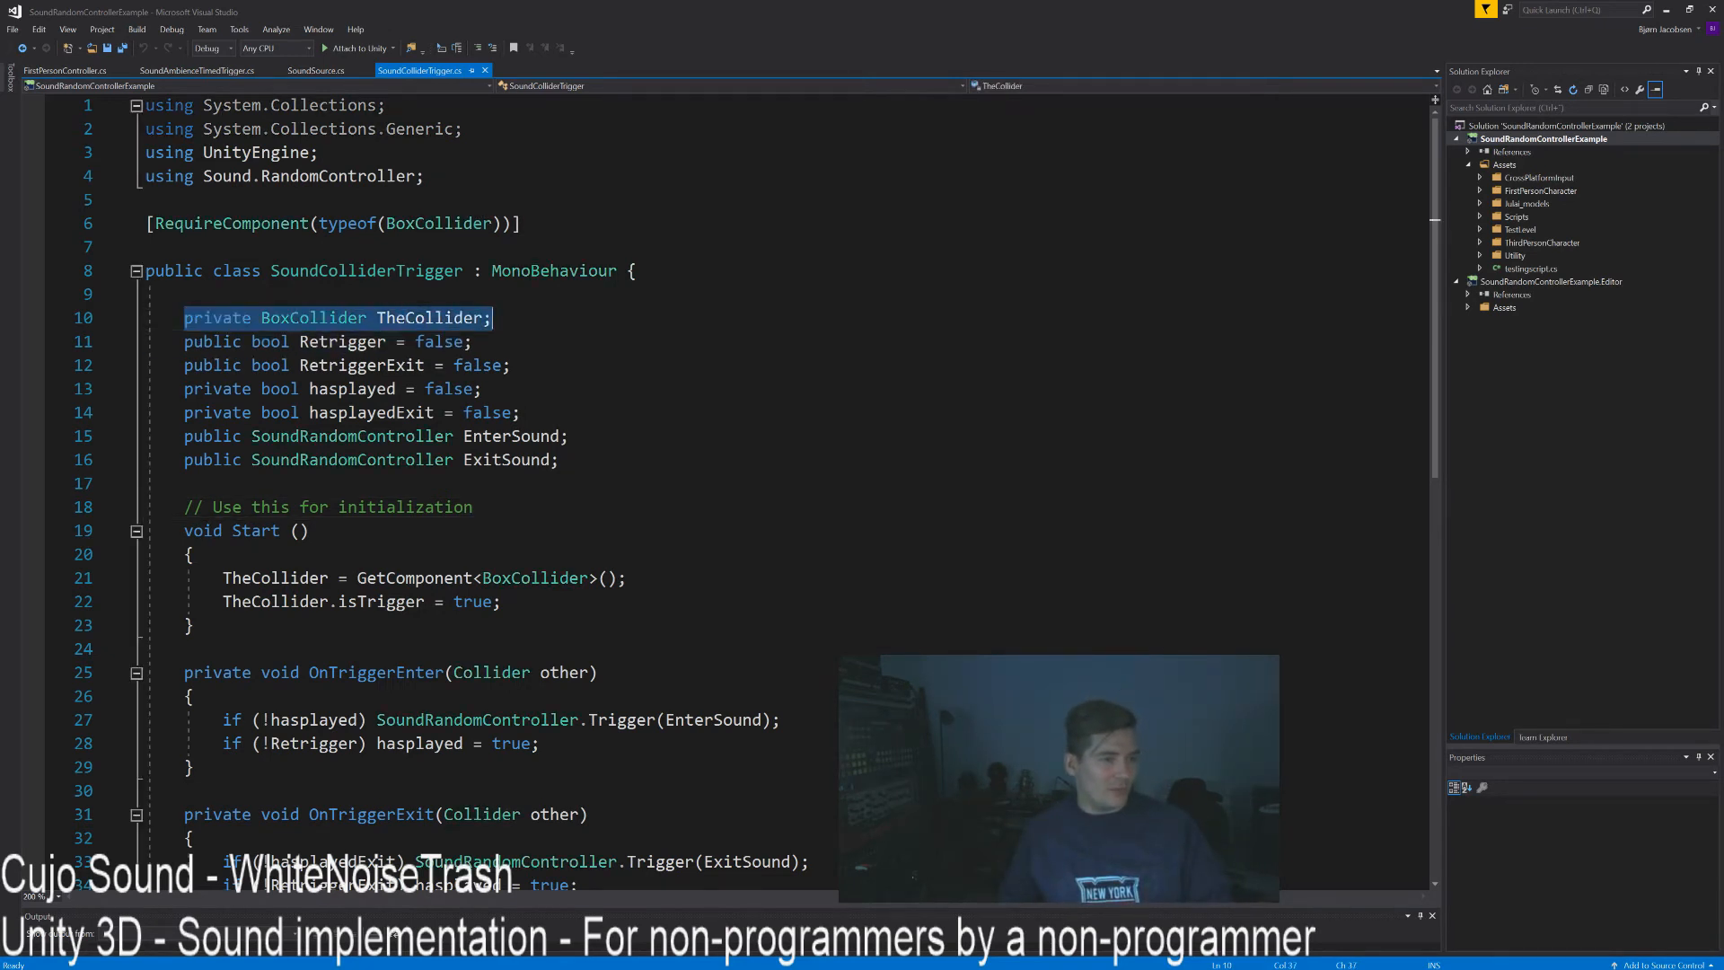
pyautogui.click(516, 320)
pyautogui.scroll(-1, 516, 319)
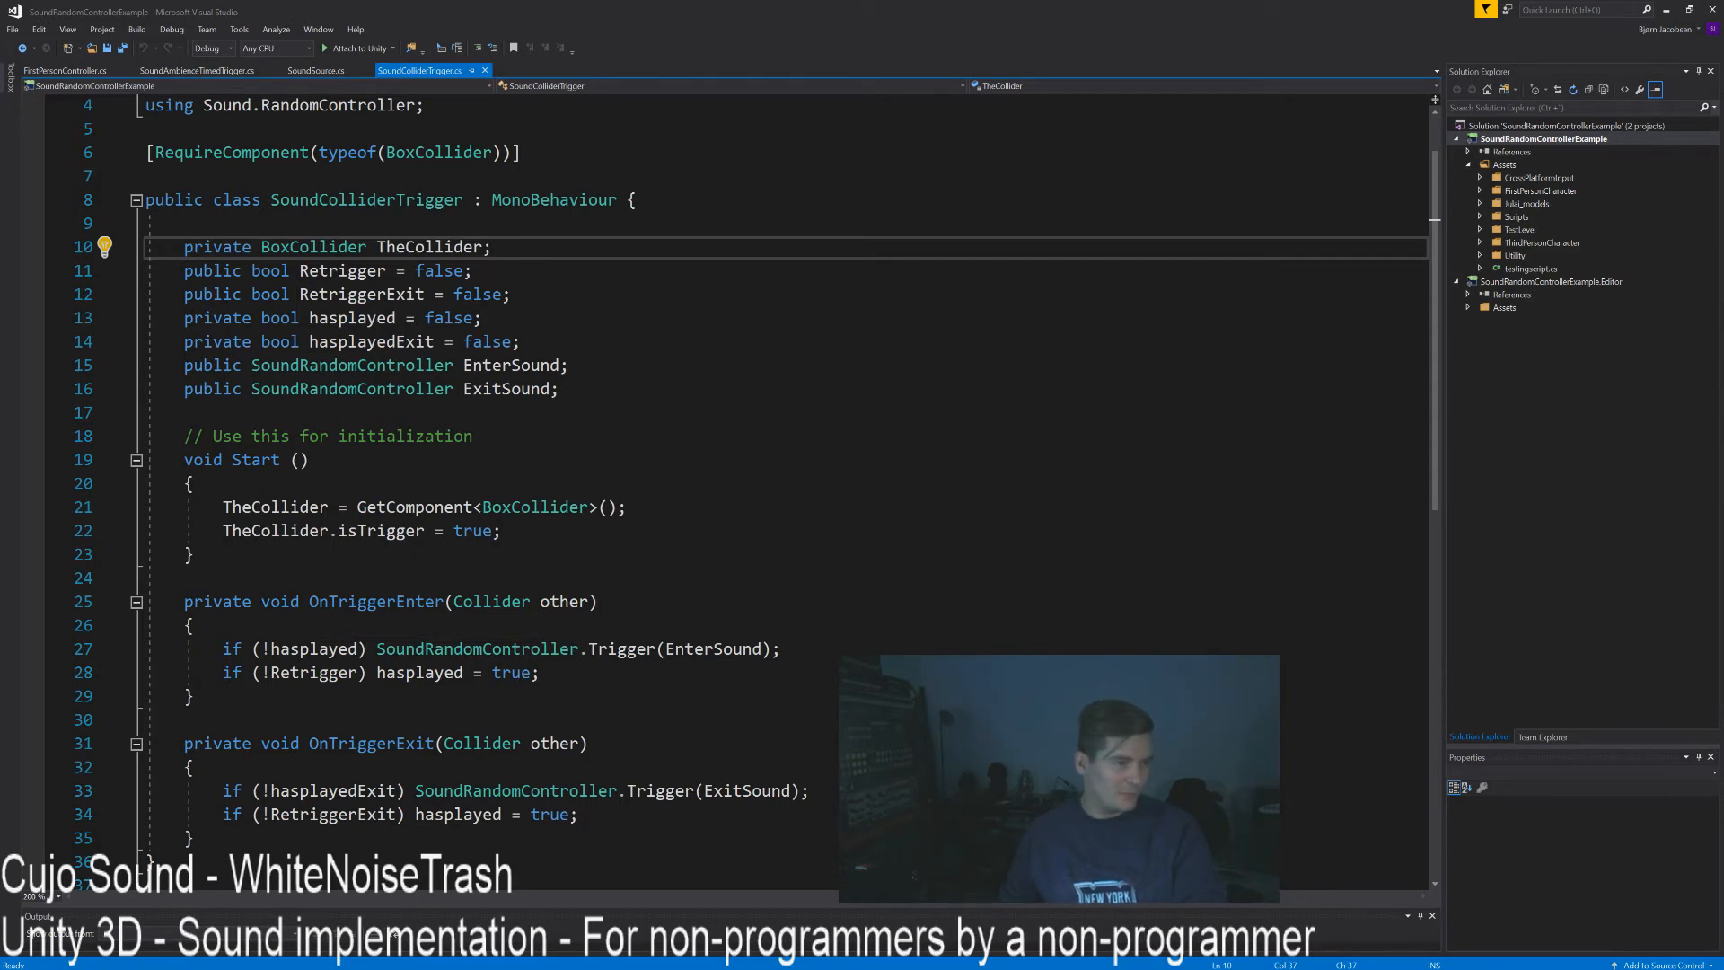
pyautogui.hotkey('alt', 'Tab')
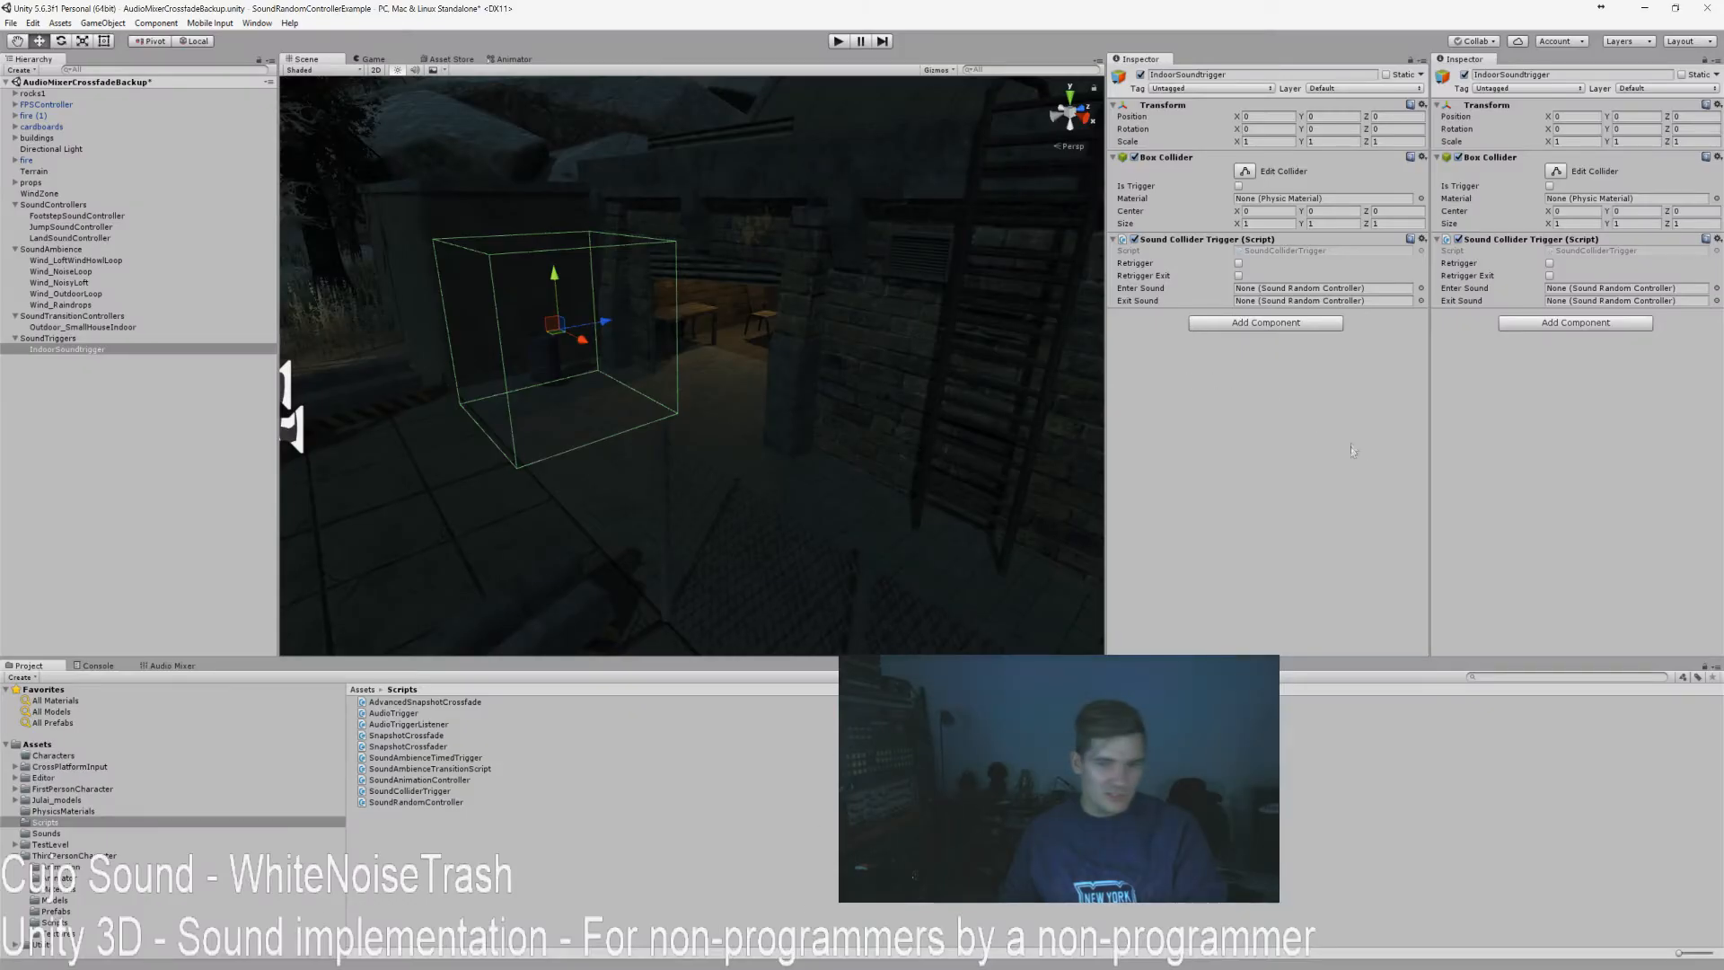
pyautogui.click(1240, 263)
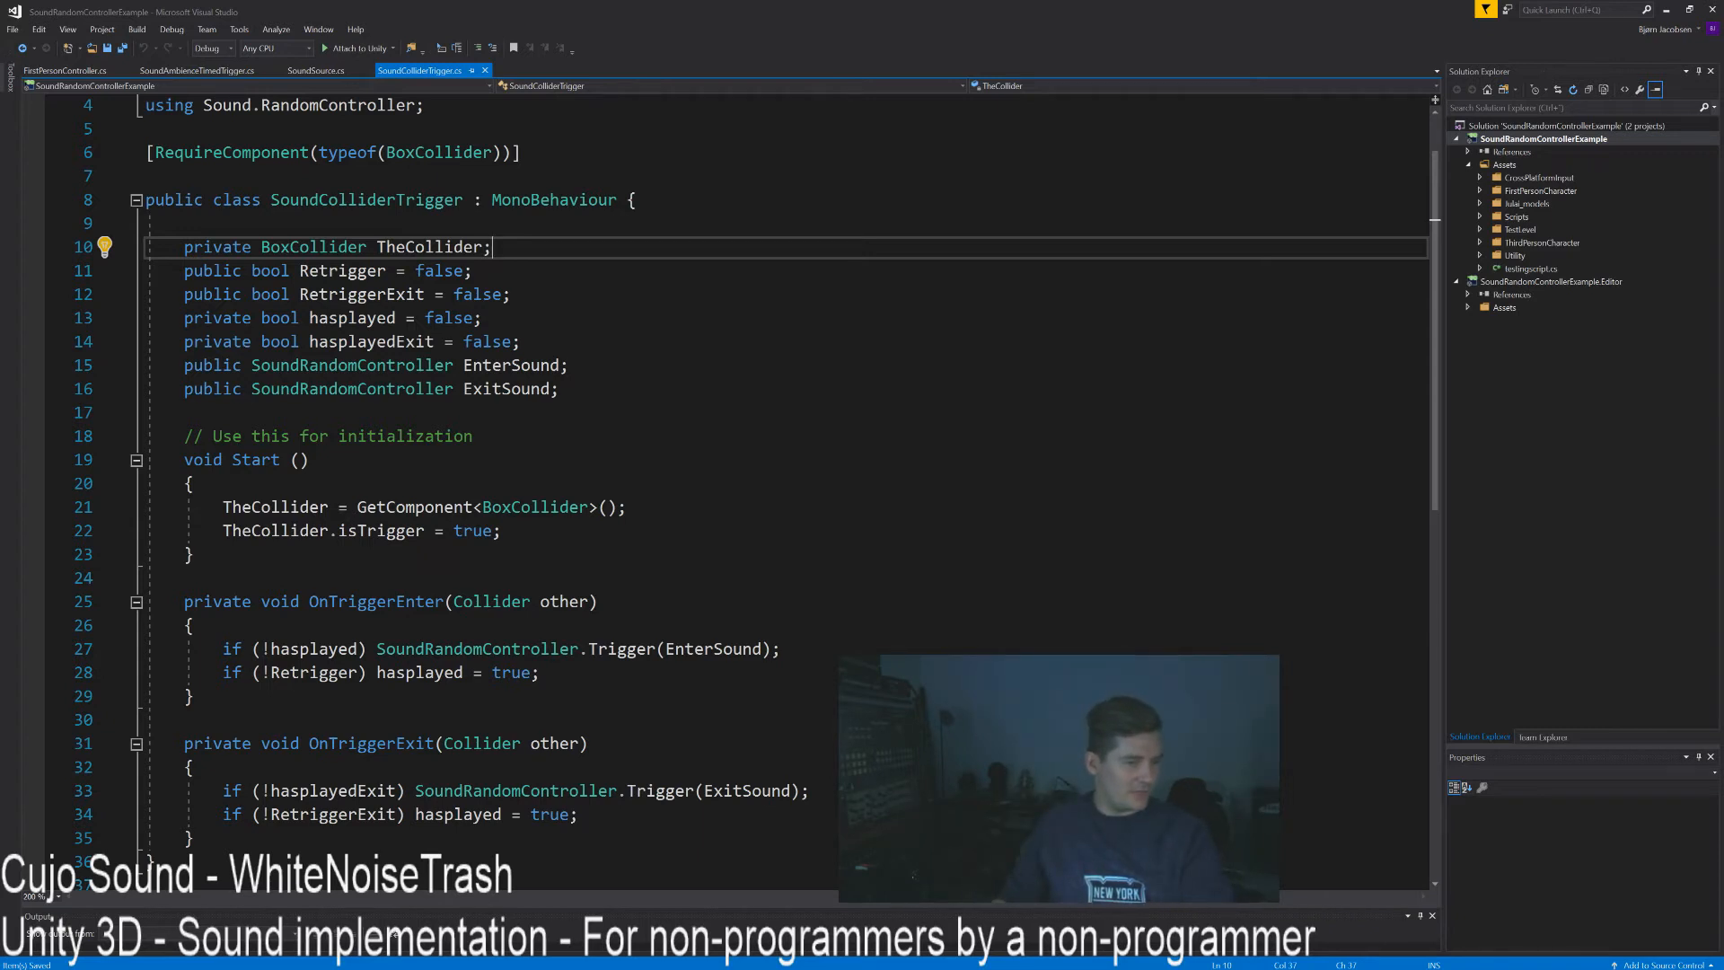
# Insert the line "if (!EnterSound) return;" at the start of OnTriggerEnter in the SoundColliderTrigger script.
pyautogui.click(223, 649)
pyautogui.press('Return')
pyautogui.press('Up')
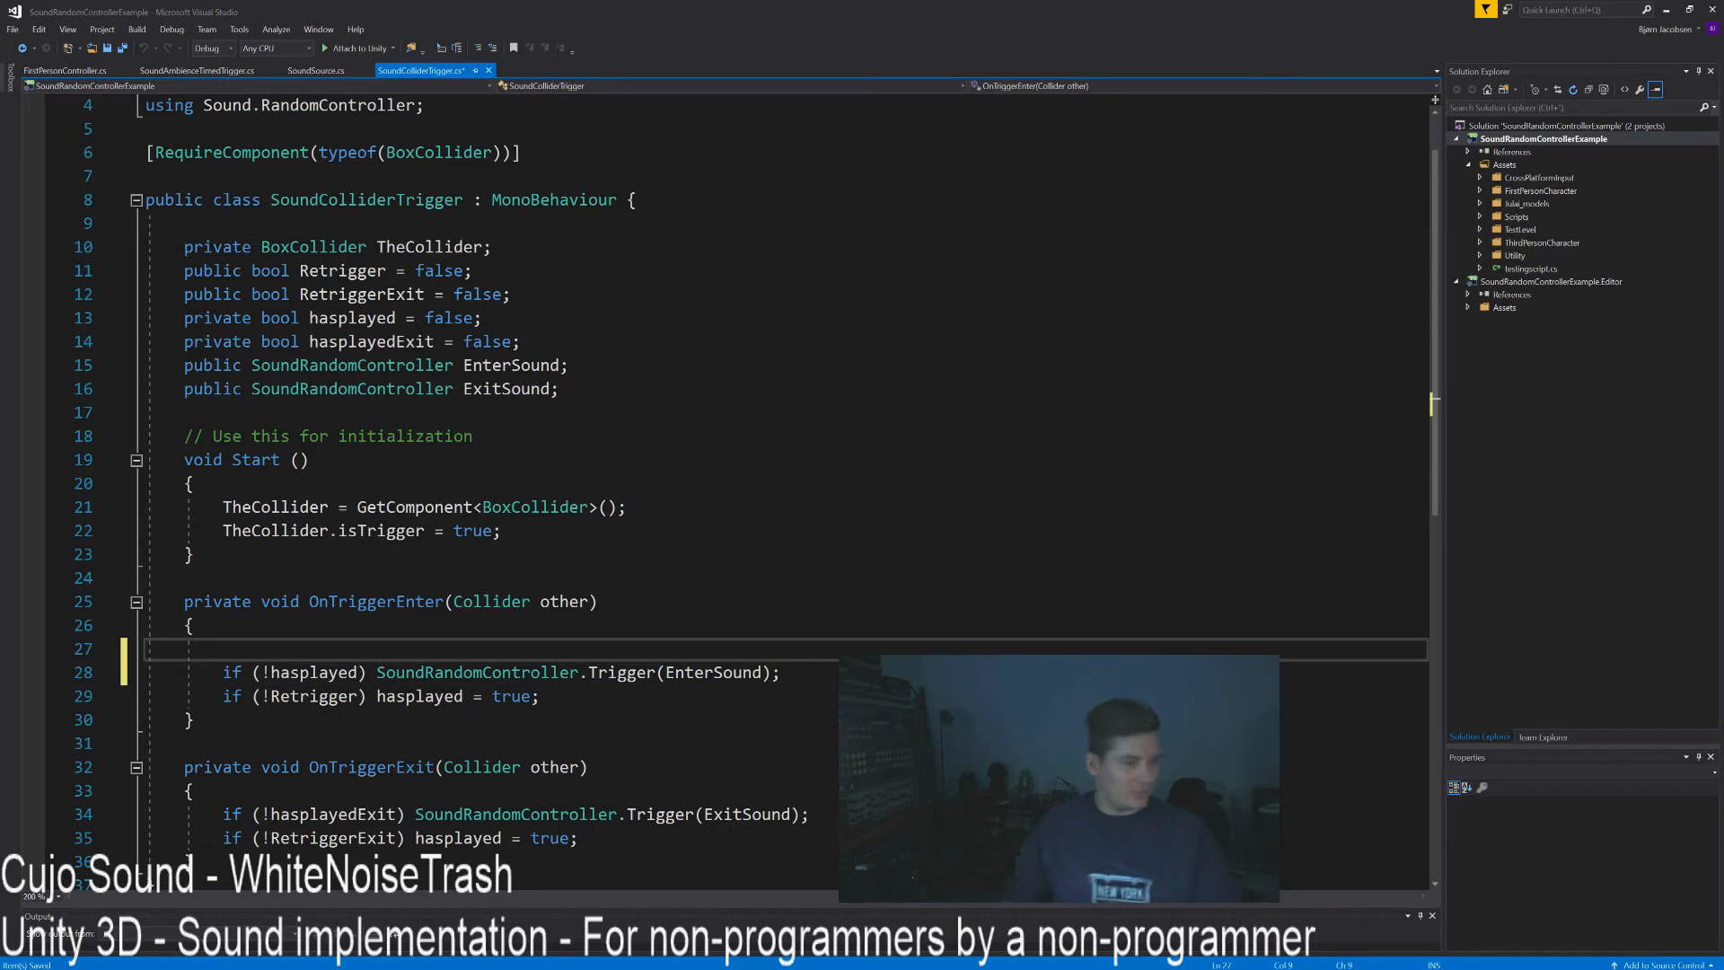
pyautogui.write('if soun')
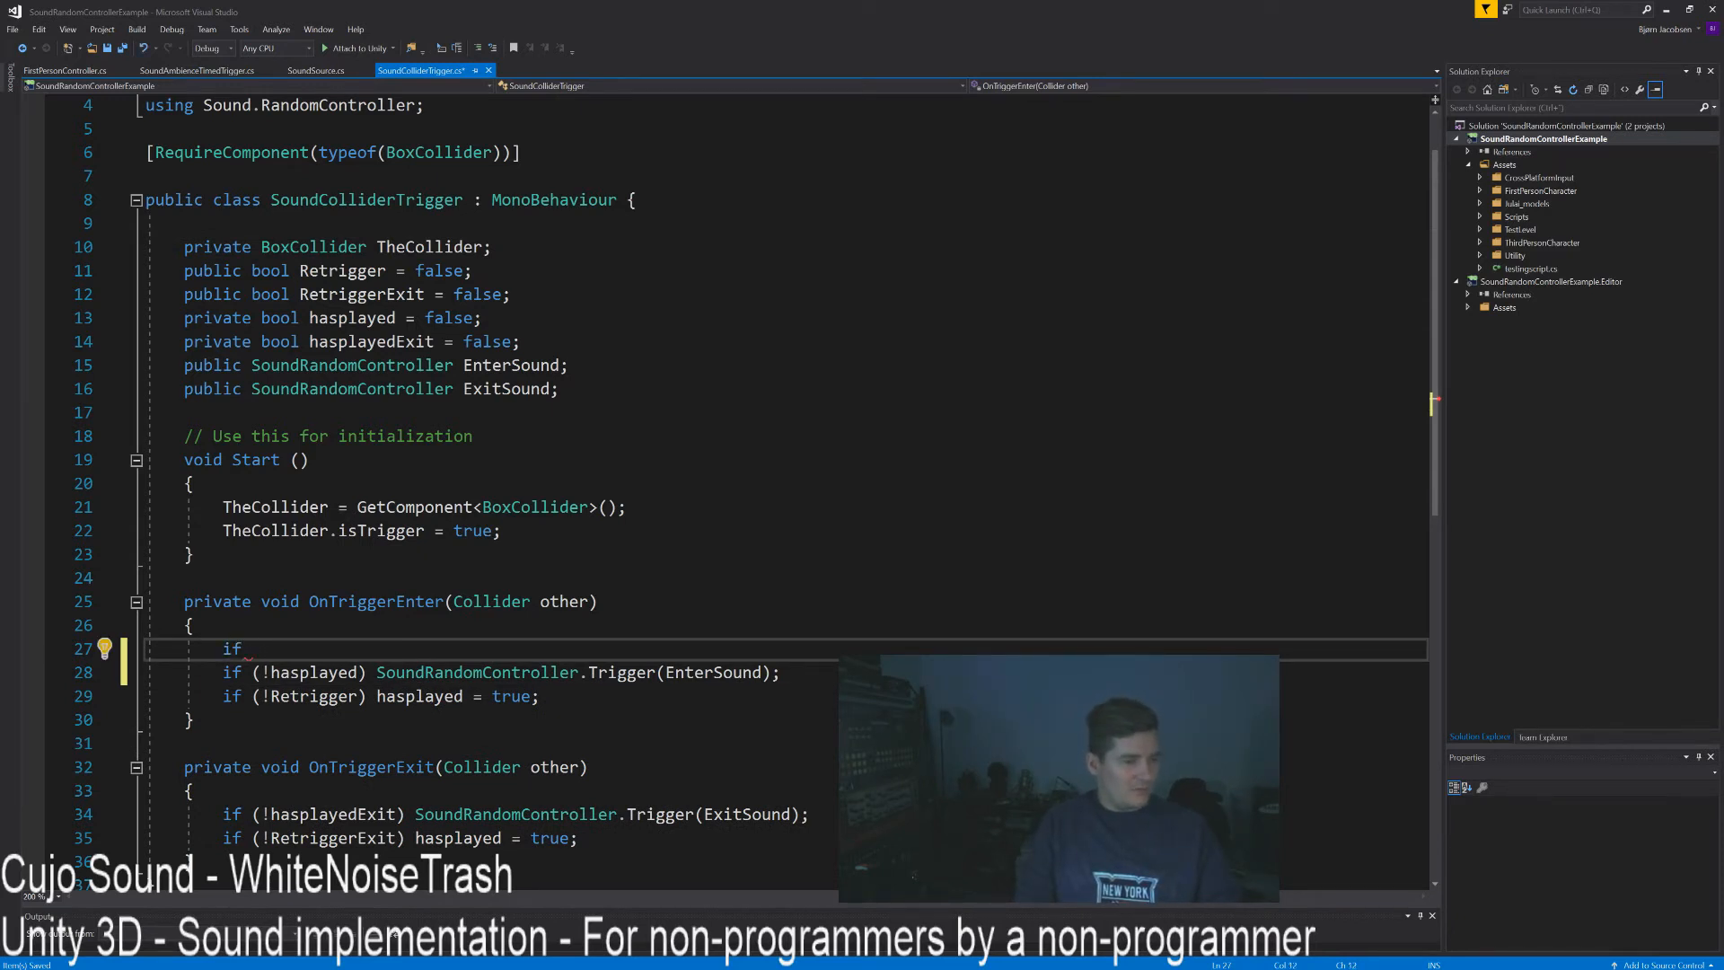
pyautogui.write('enter')
pyautogui.press('BackSpace')
pyautogui.press('BackSpace')
pyautogui.press('BackSpace')
pyautogui.press('BackSpace')
pyautogui.press('BackSpace')
pyautogui.write('(enterSound')
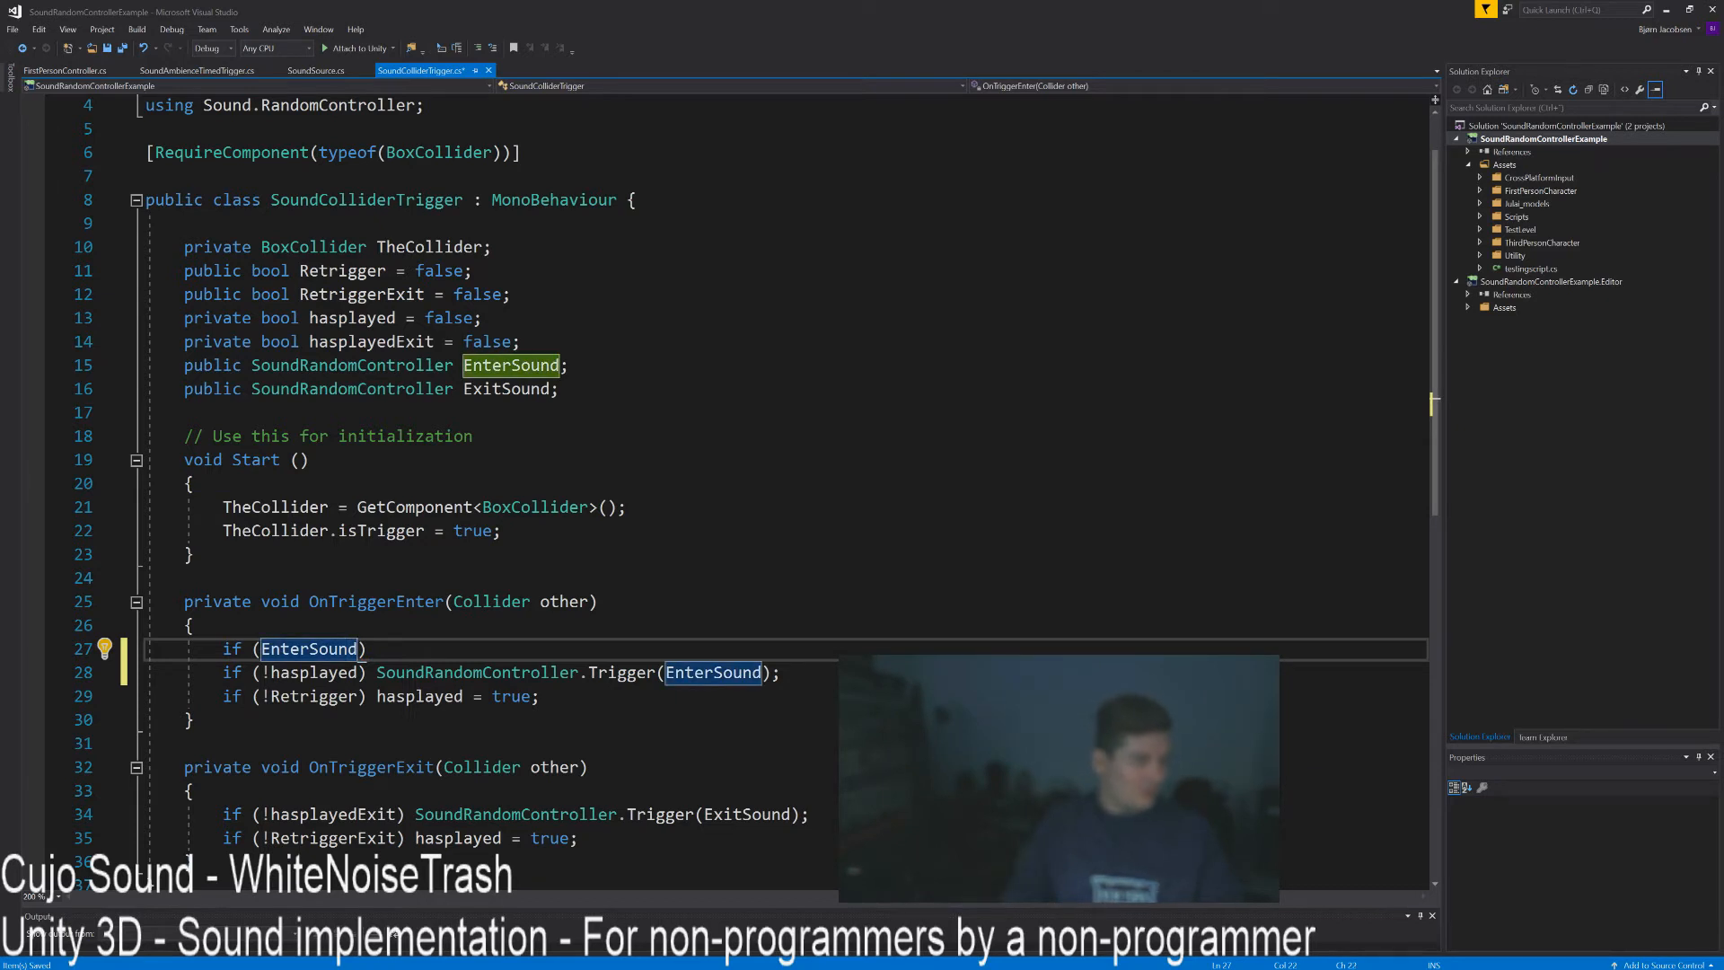
pyautogui.press('Left')
pyautogui.write('!')
pyautogui.press('End')
pyautogui.write('return;')
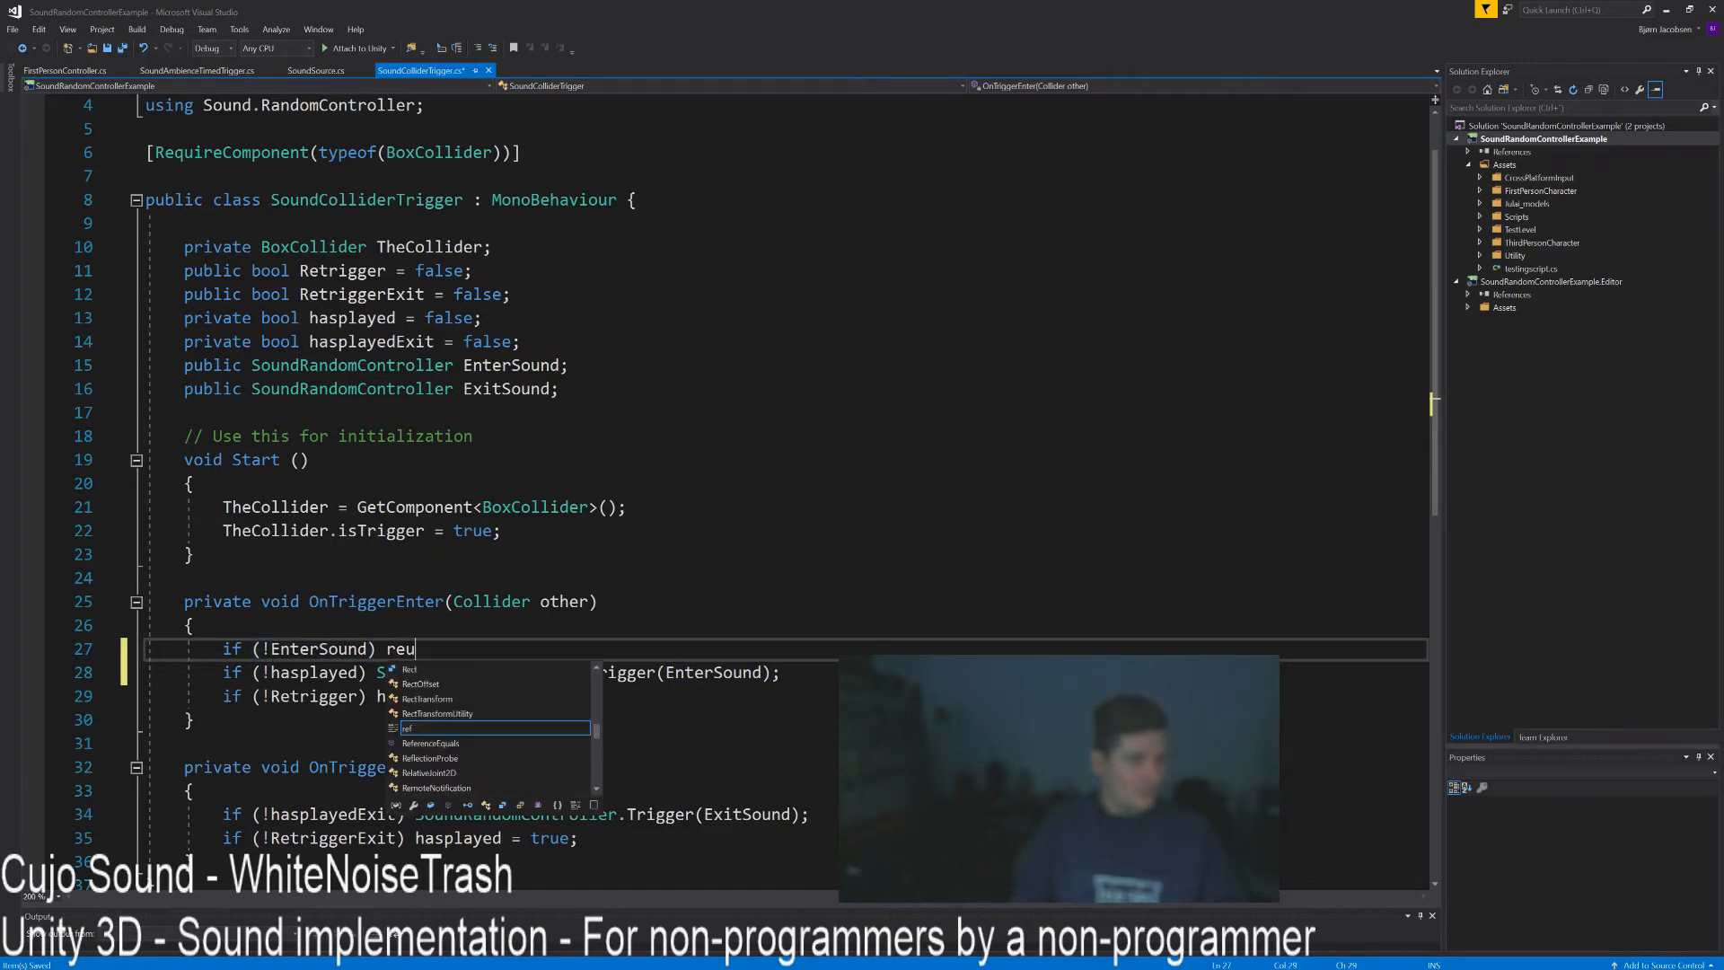
# Insert the line "if (!ExitSound) return;" at the start of OnTriggerExit and save the script.
pyautogui.scroll(-1, 758, 493)
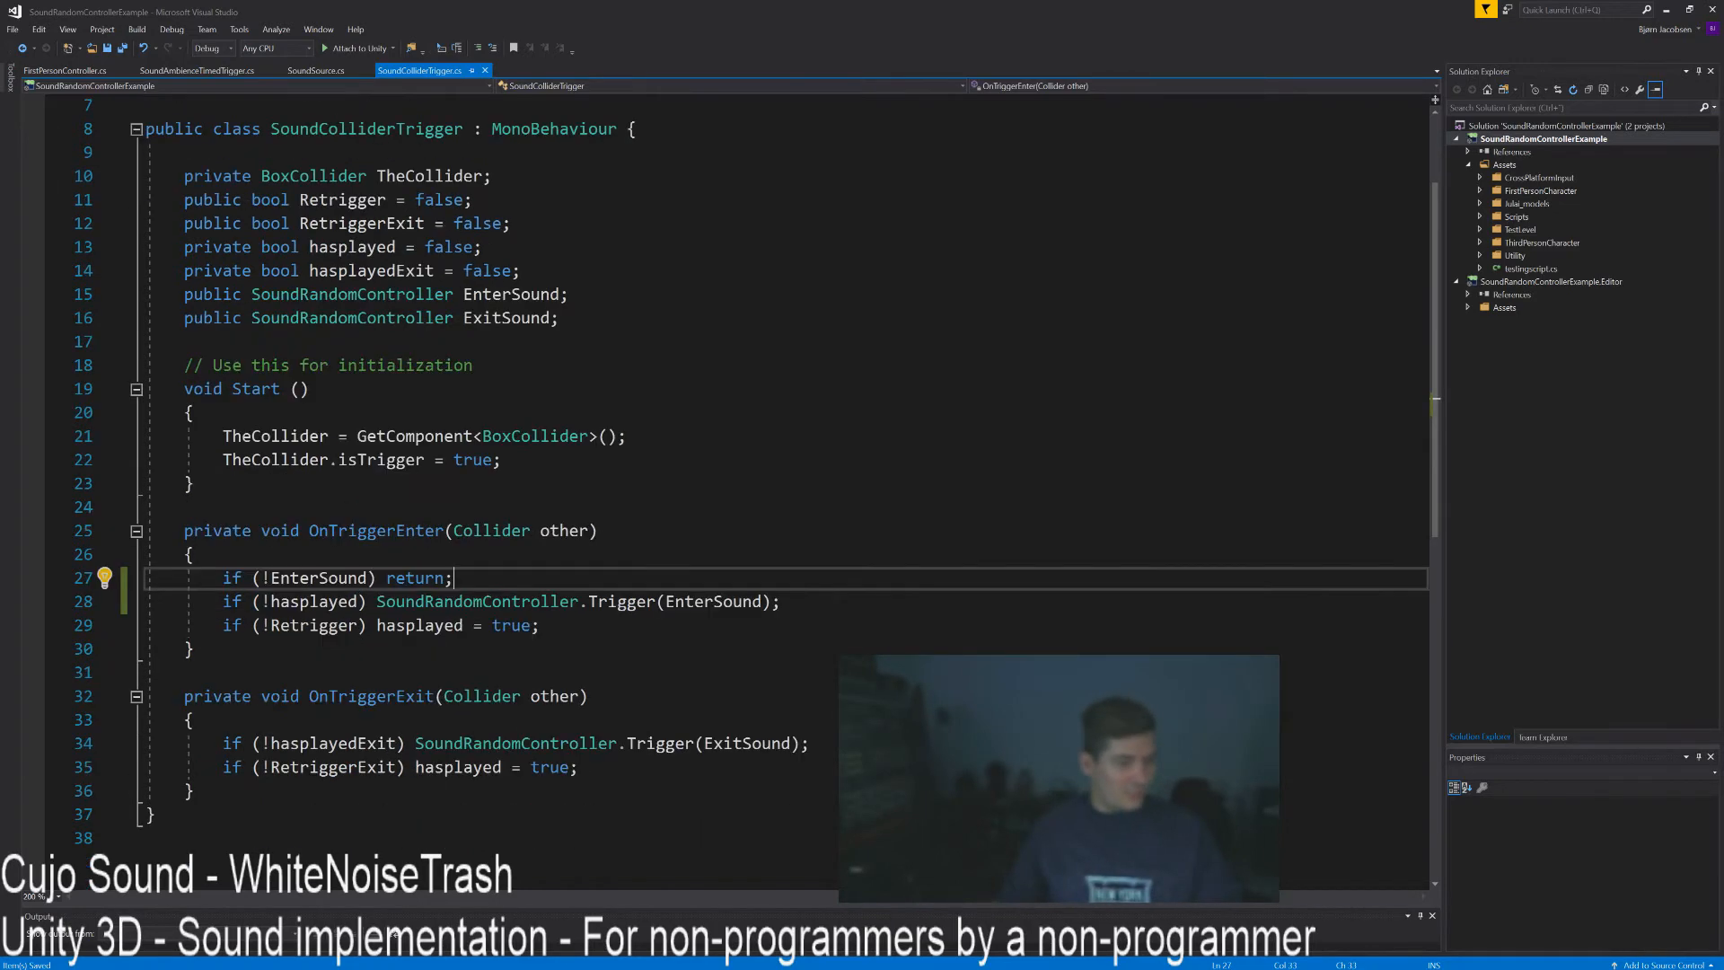
pyautogui.click(222, 744)
pyautogui.press('Return')
pyautogui.press('Up')
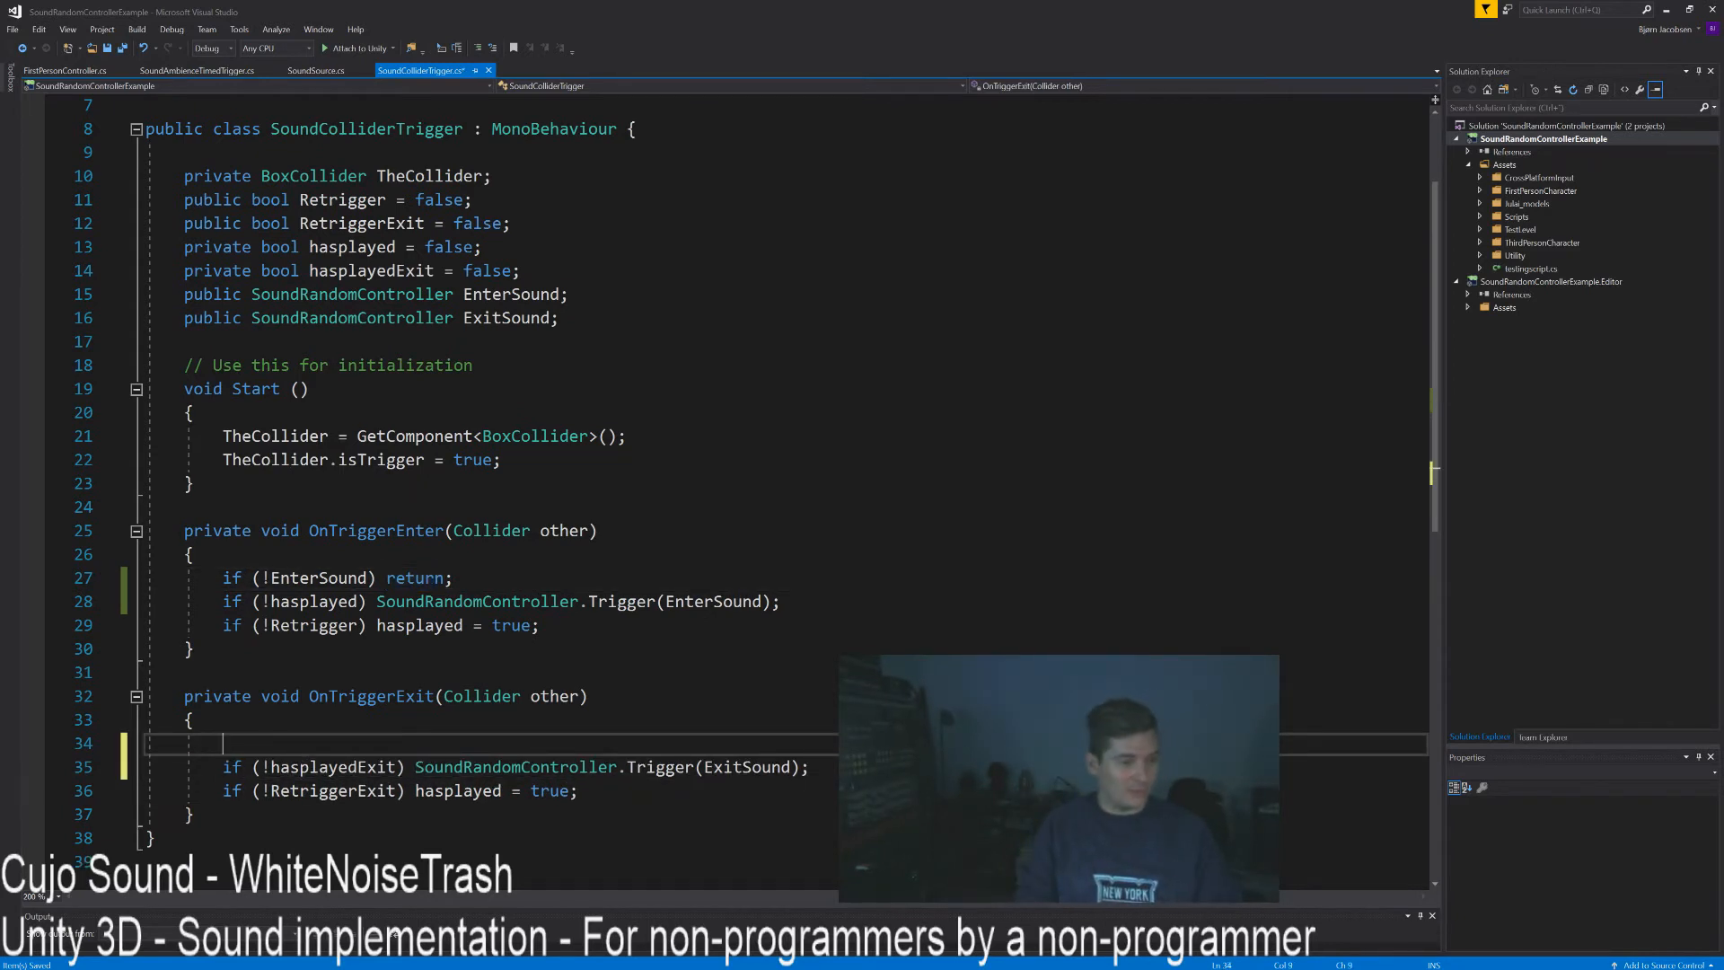
pyautogui.write('if (')
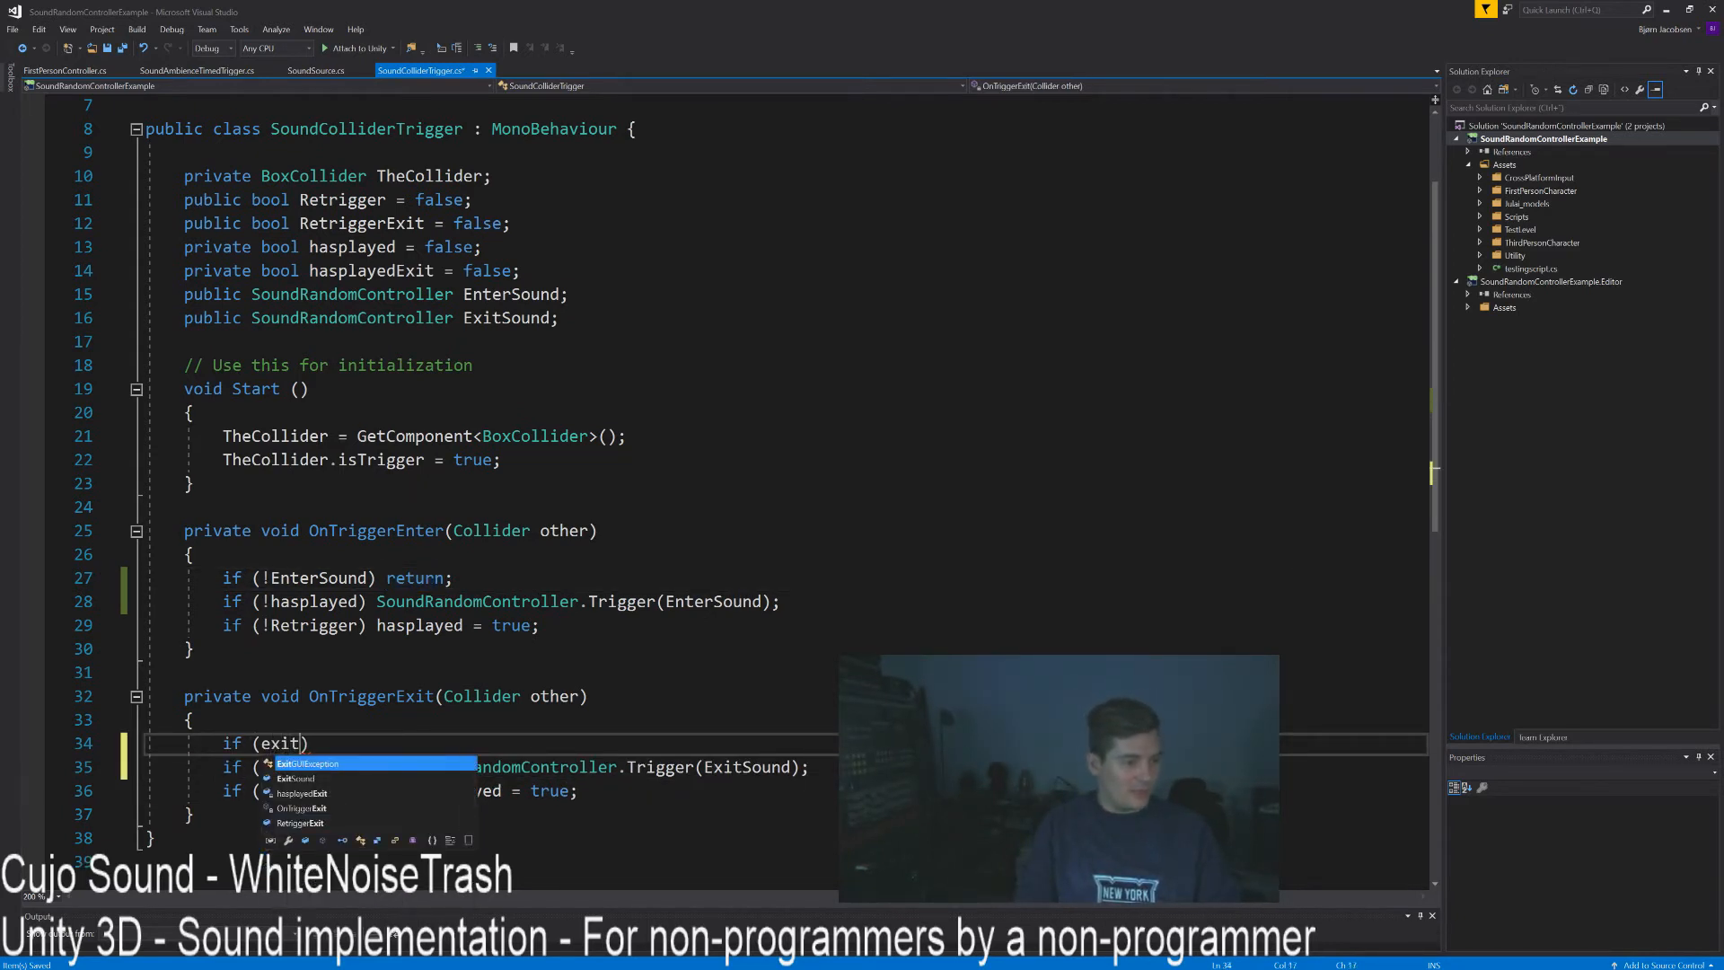
pyautogui.write('!ExitSound')
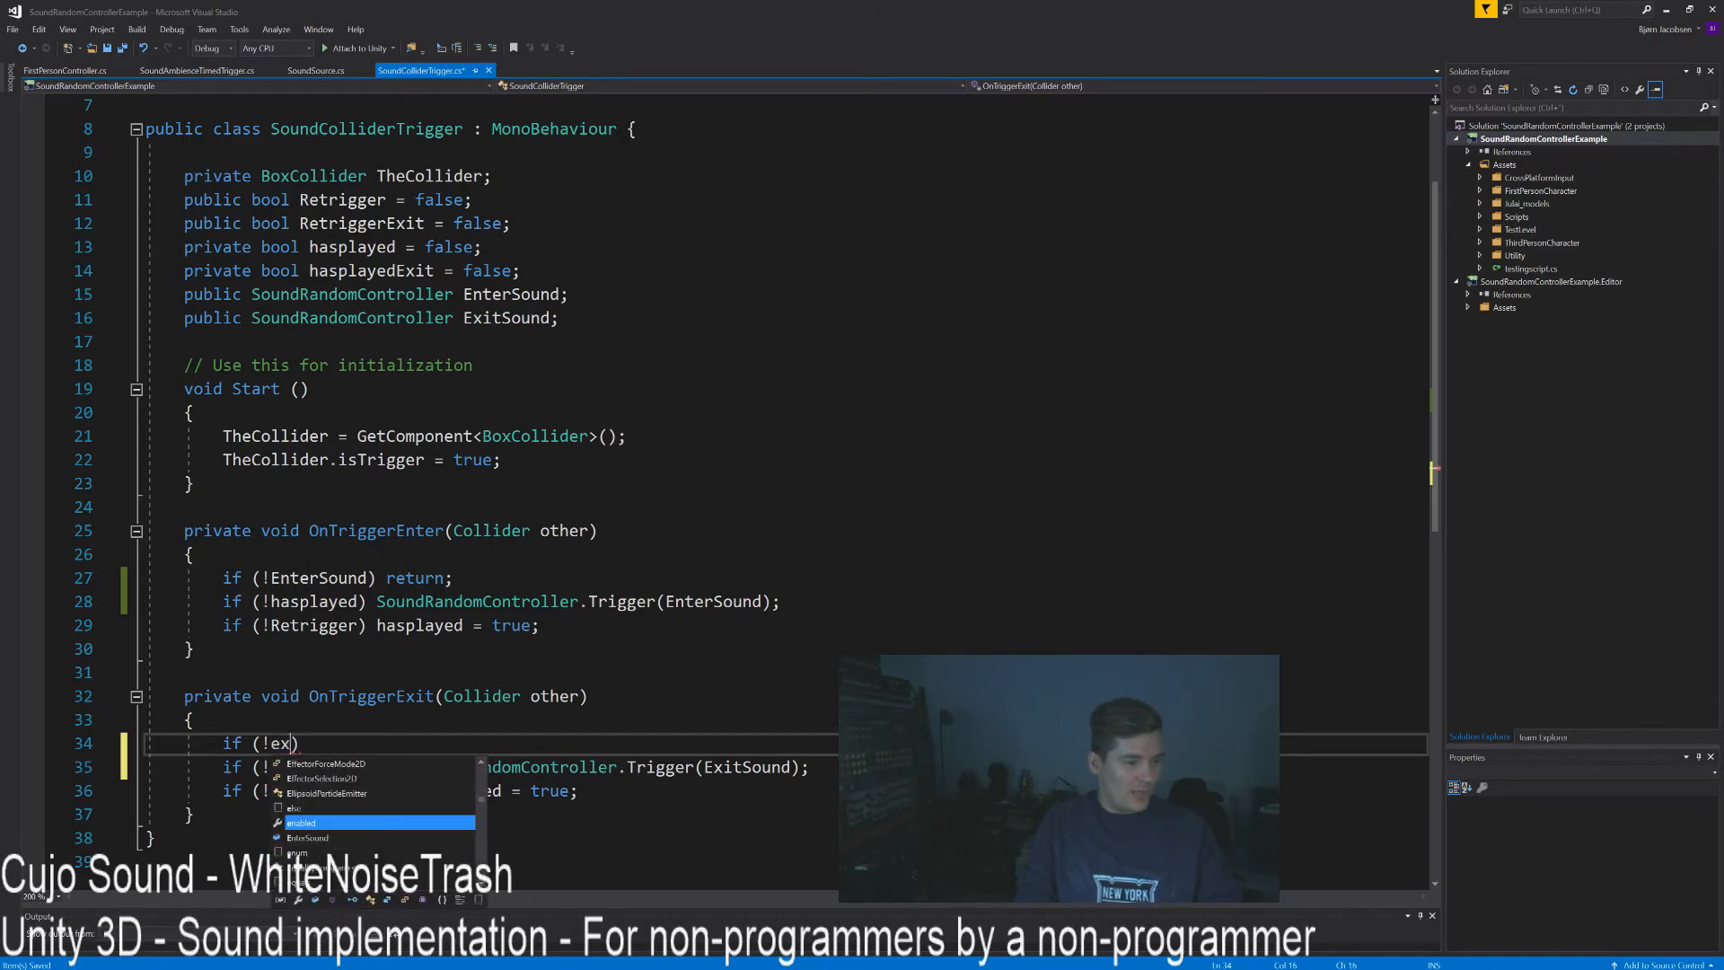
pyautogui.write(') return;')
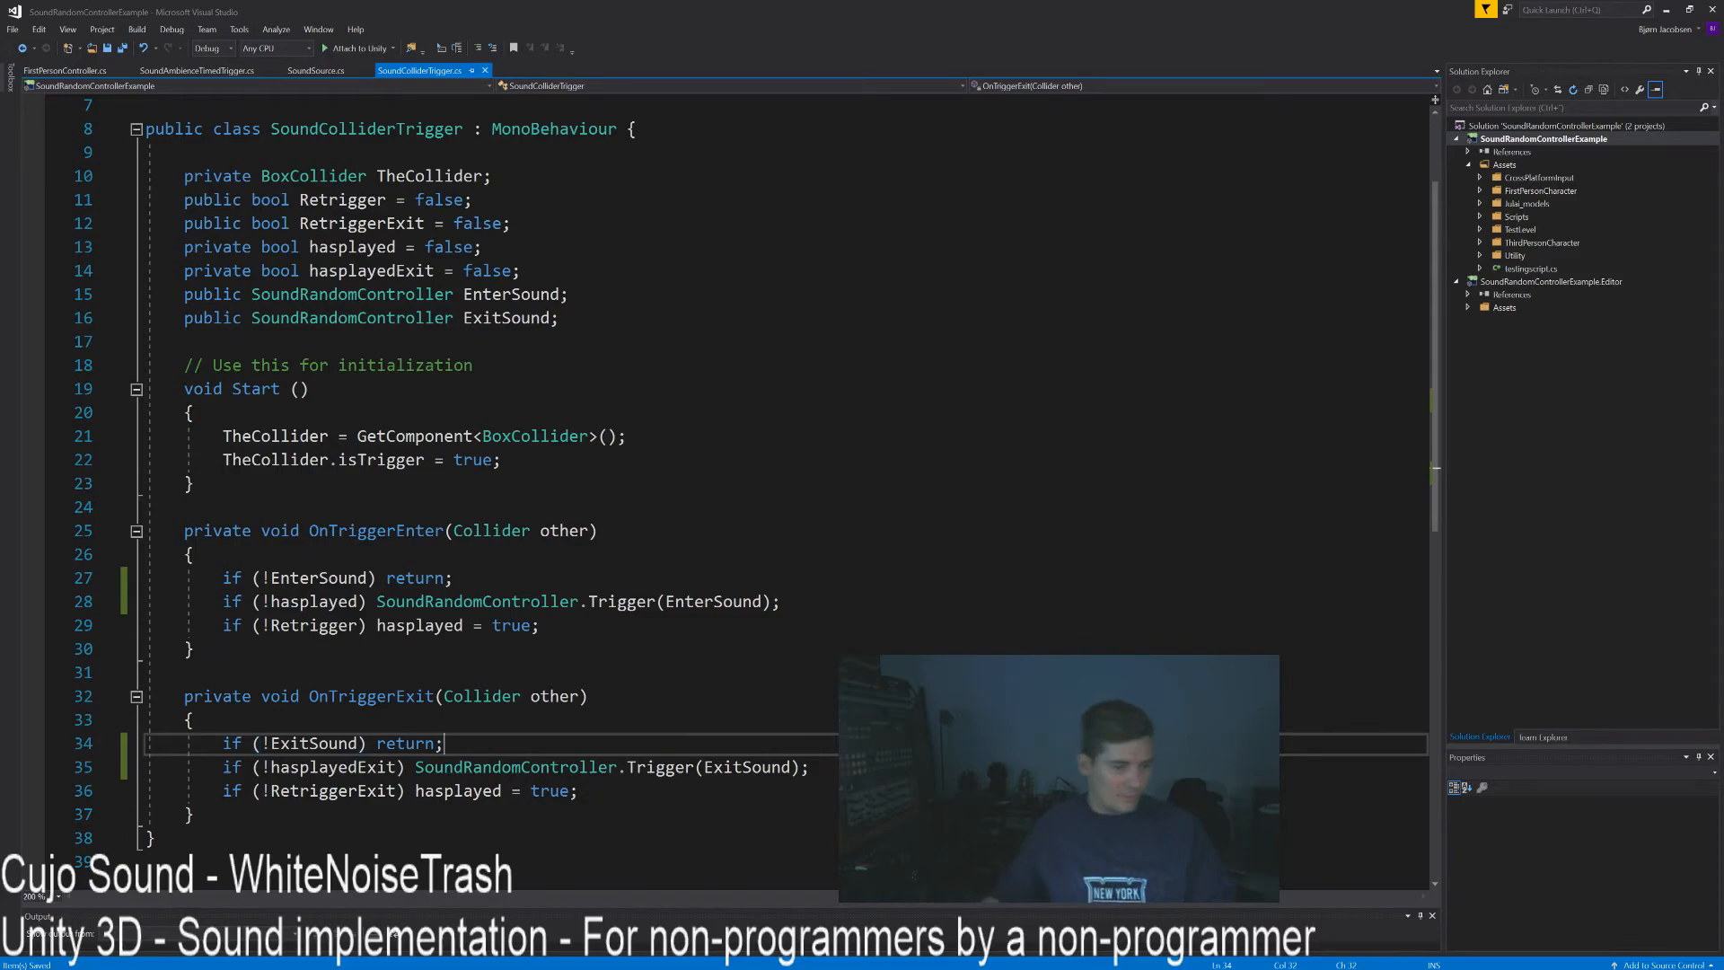
# Examine how the hasplayed and Retrigger conditions in OnTriggerEnter decide when the enter sound is triggered.
pyautogui.hotkey('alt', 'Tab')
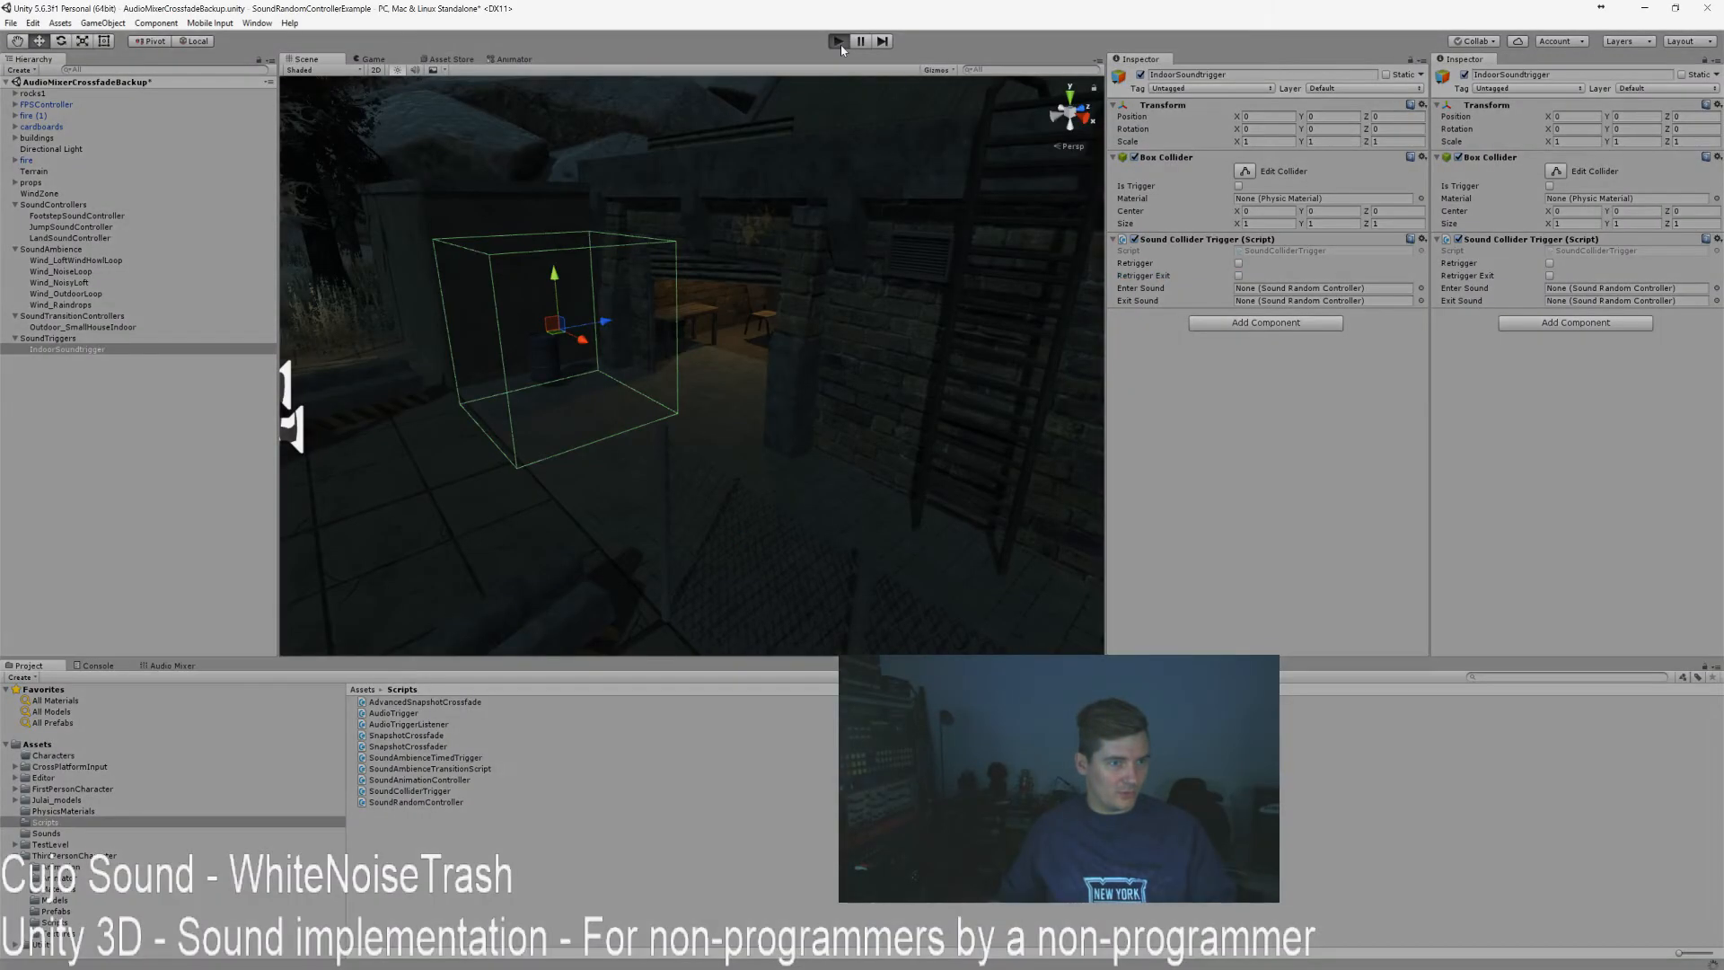
pyautogui.click(839, 42)
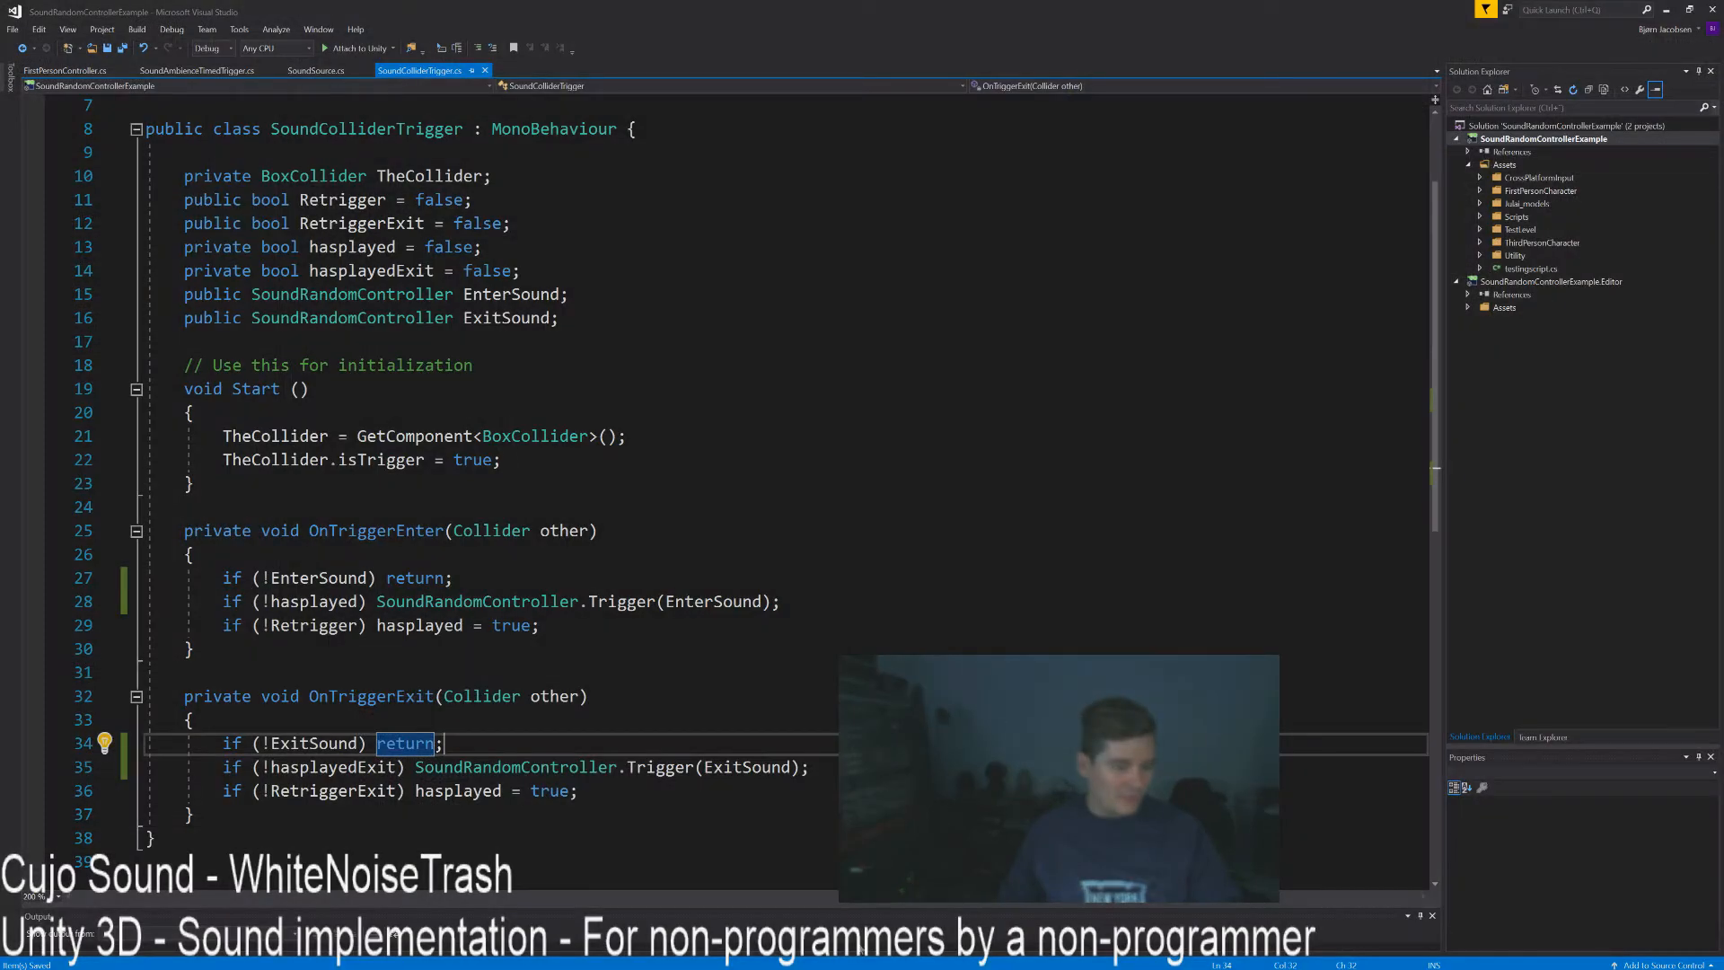
pyautogui.click(194, 649)
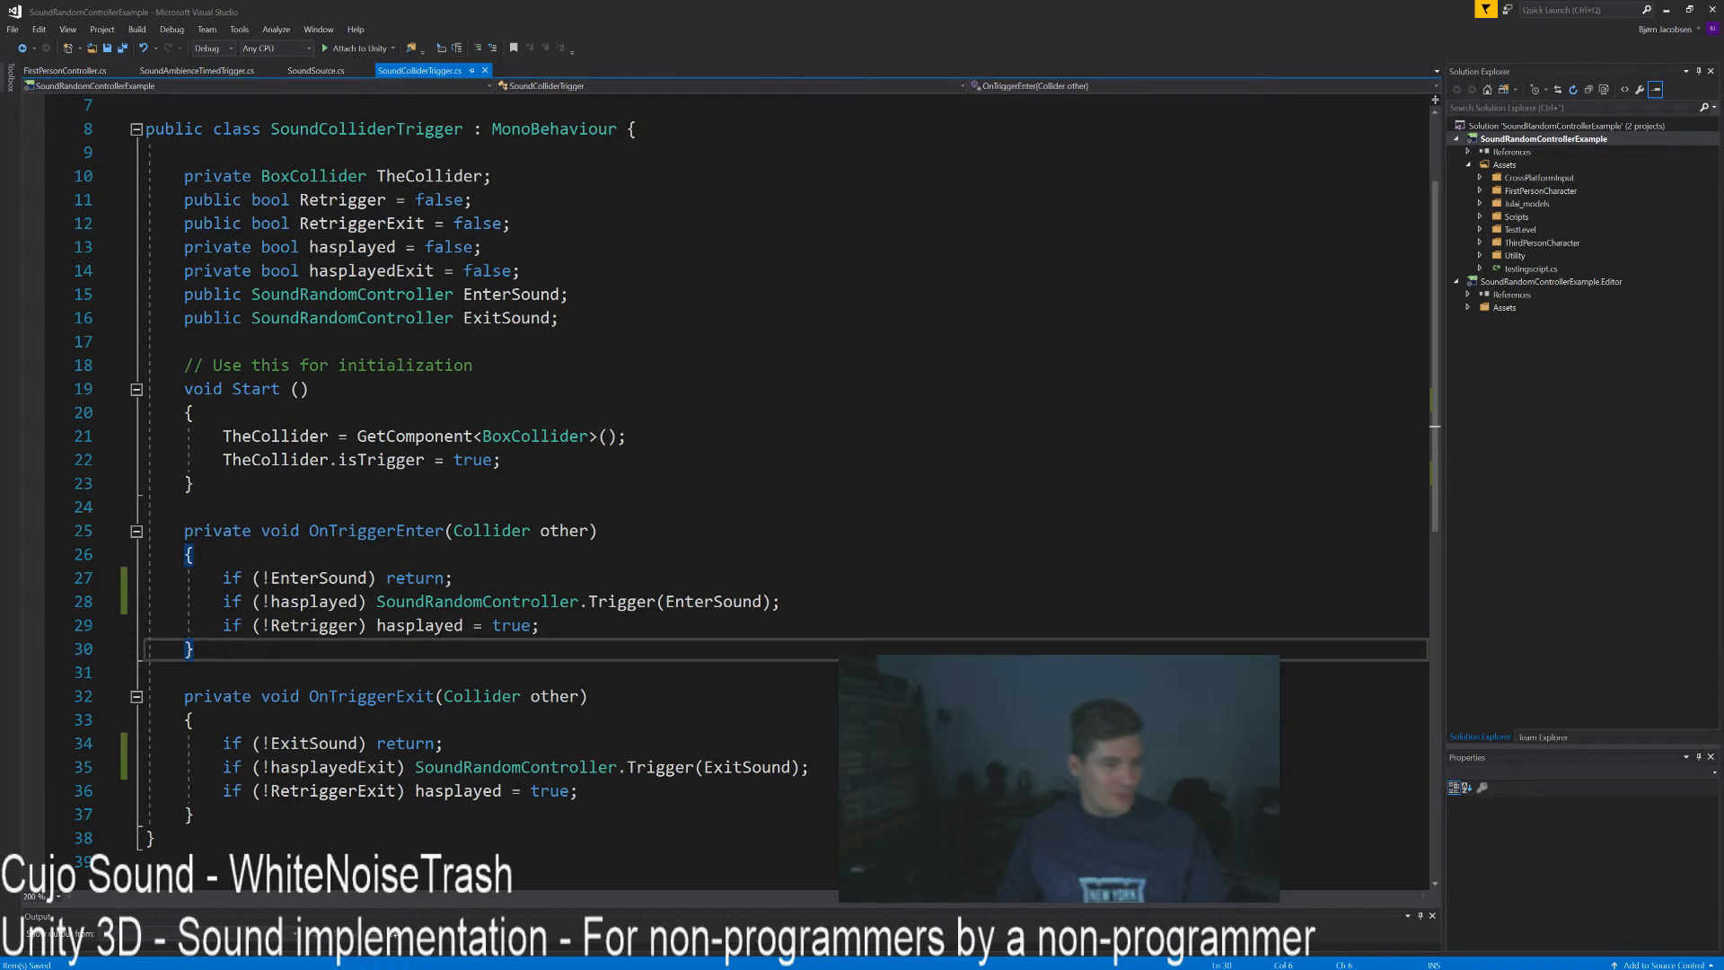
pyautogui.moveTo(501, 319); pyautogui.dragTo(542, 302)
pyautogui.click(532, 297)
pyautogui.click(572, 295)
pyautogui.moveTo(262, 602); pyautogui.dragTo(358, 602)
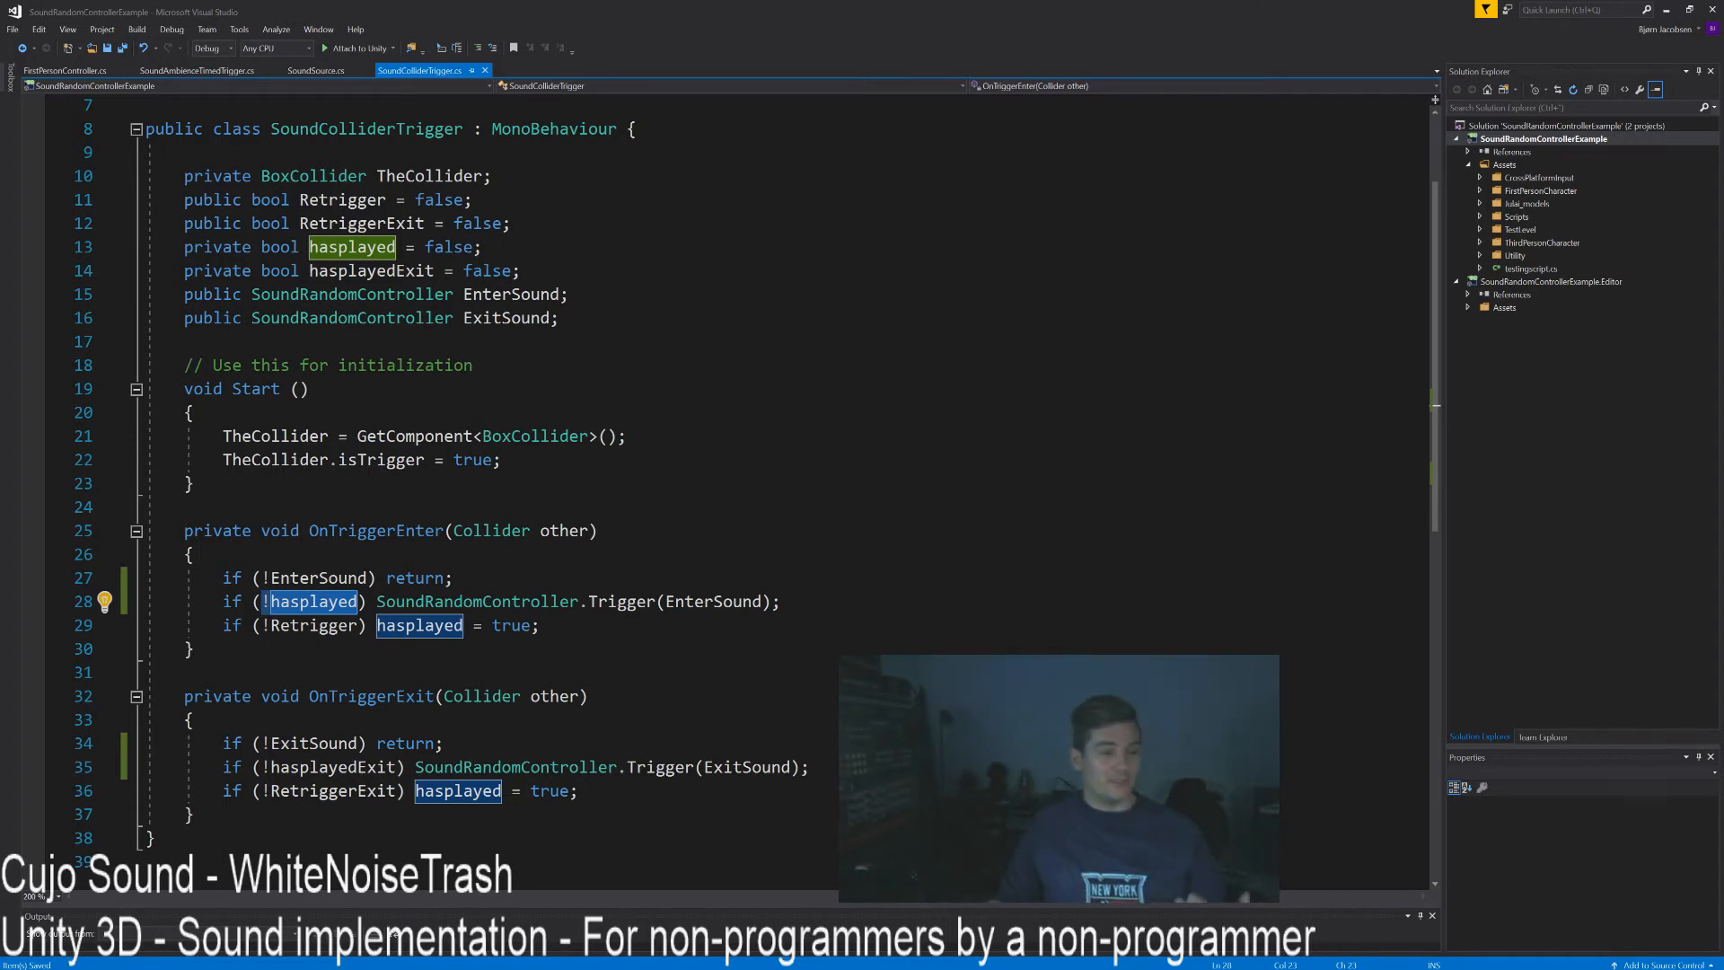
pyautogui.moveTo(261, 625); pyautogui.dragTo(357, 625)
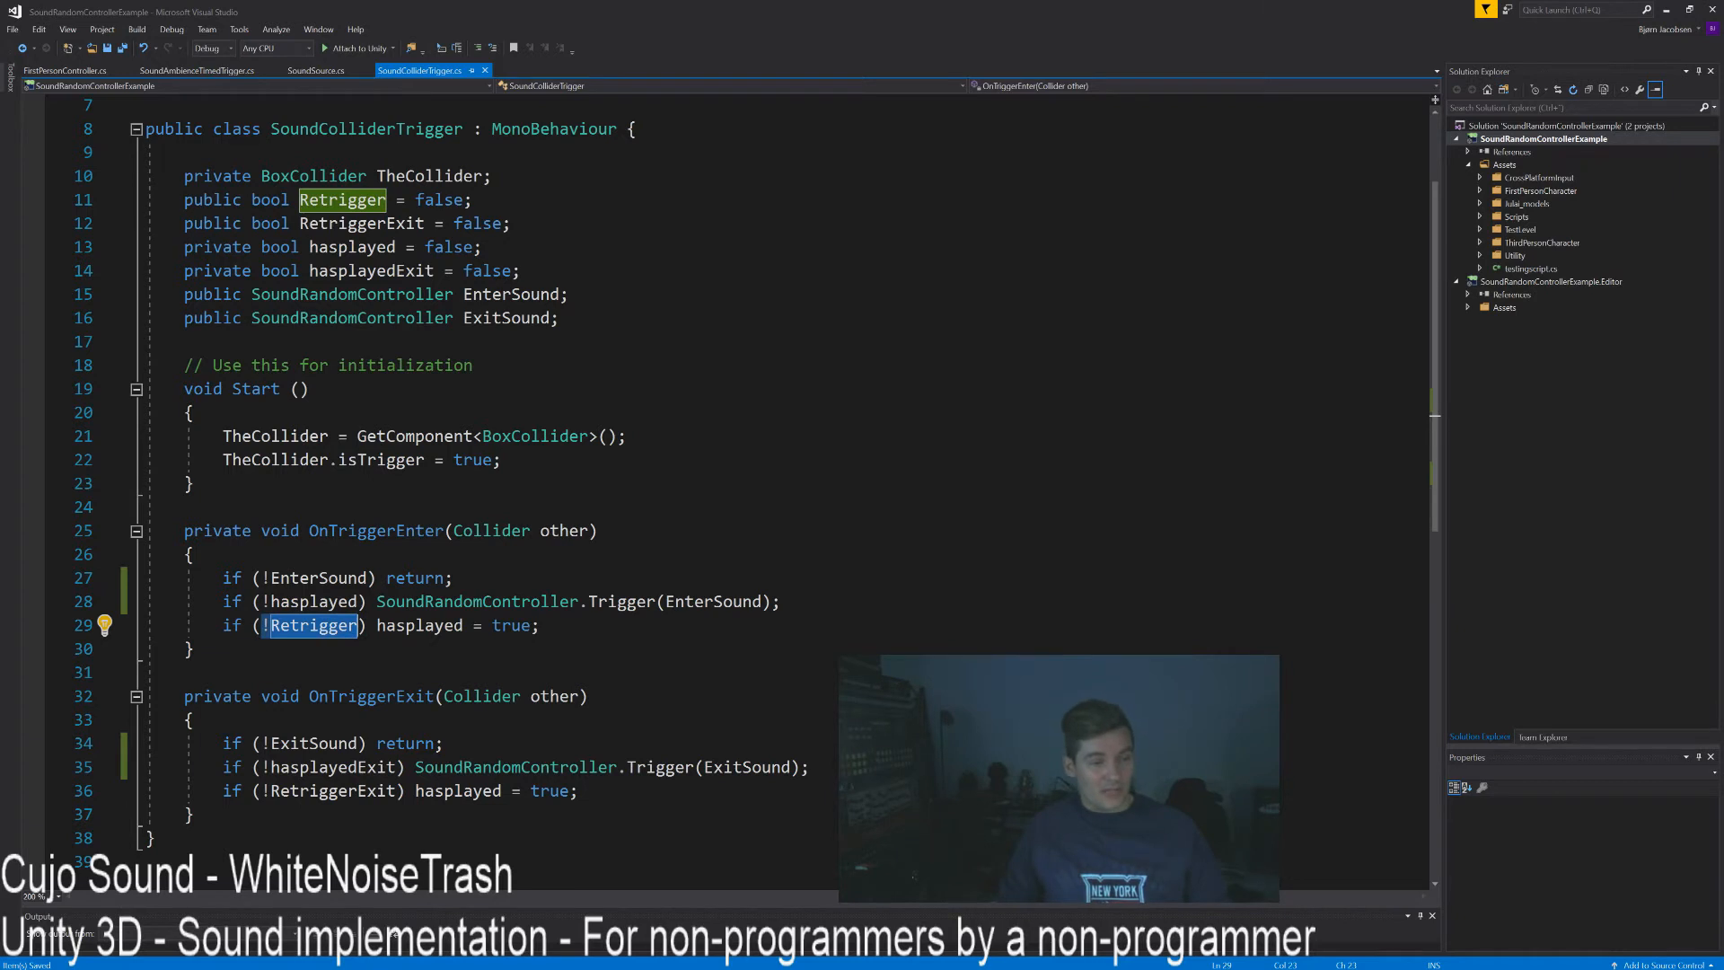
pyautogui.moveTo(253, 601); pyautogui.dragTo(782, 602)
pyautogui.click(781, 601)
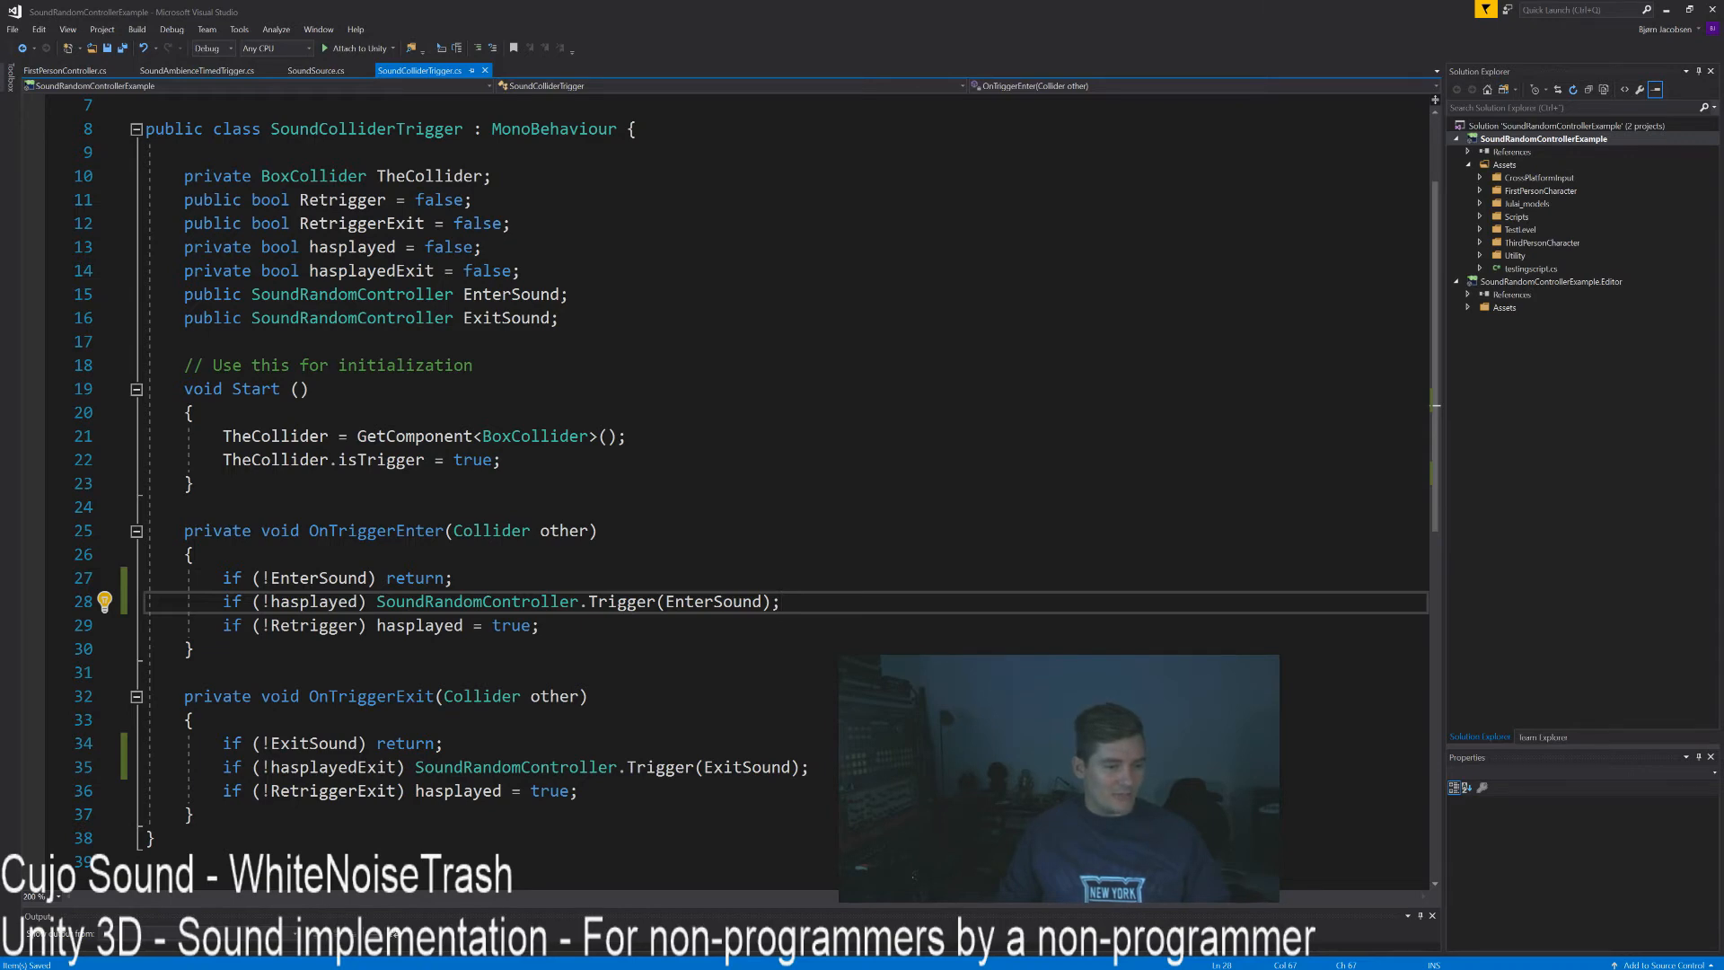
# Switch to Unity and move the IndoorSoundtrigger box inside the small house near the barrels, to about X -3.67, Y -2.84, Z 14.29.
pyautogui.click(745, 941)
pyautogui.moveTo(652, 451); pyautogui.dragTo(697, 435, button='right')
pyautogui.moveTo(692, 241); pyautogui.dragTo(710, 618)
pyautogui.moveTo(773, 495)
pyautogui.mouseDown(button='right')
pyautogui.moveTo(742, 509)
pyautogui.moveTo(773, 531)
pyautogui.moveTo(778, 503)
pyautogui.mouseUp(button='right')
pyautogui.press('s')
pyautogui.press('w')
pyautogui.moveTo(780, 377); pyautogui.dragTo(778, 388)
pyautogui.moveTo(815, 462); pyautogui.dragTo(911, 244)
pyautogui.moveTo(911, 244); pyautogui.dragTo(902, 386, button='right')
pyautogui.press('w')
pyautogui.keyDown('alt'); pyautogui.moveTo(902, 385); pyautogui.dragTo(300, 429); pyautogui.keyUp('alt')
pyautogui.scroll(3, 371, 420)
pyautogui.moveTo(648, 309); pyautogui.dragTo(715, 409)
pyautogui.moveTo(669, 468); pyautogui.dragTo(604, 490)
# Scale the IndoorSoundtrigger box to about 2.19 in X, 3.34 in Y and 1.84 in Z.
pyautogui.press('r')
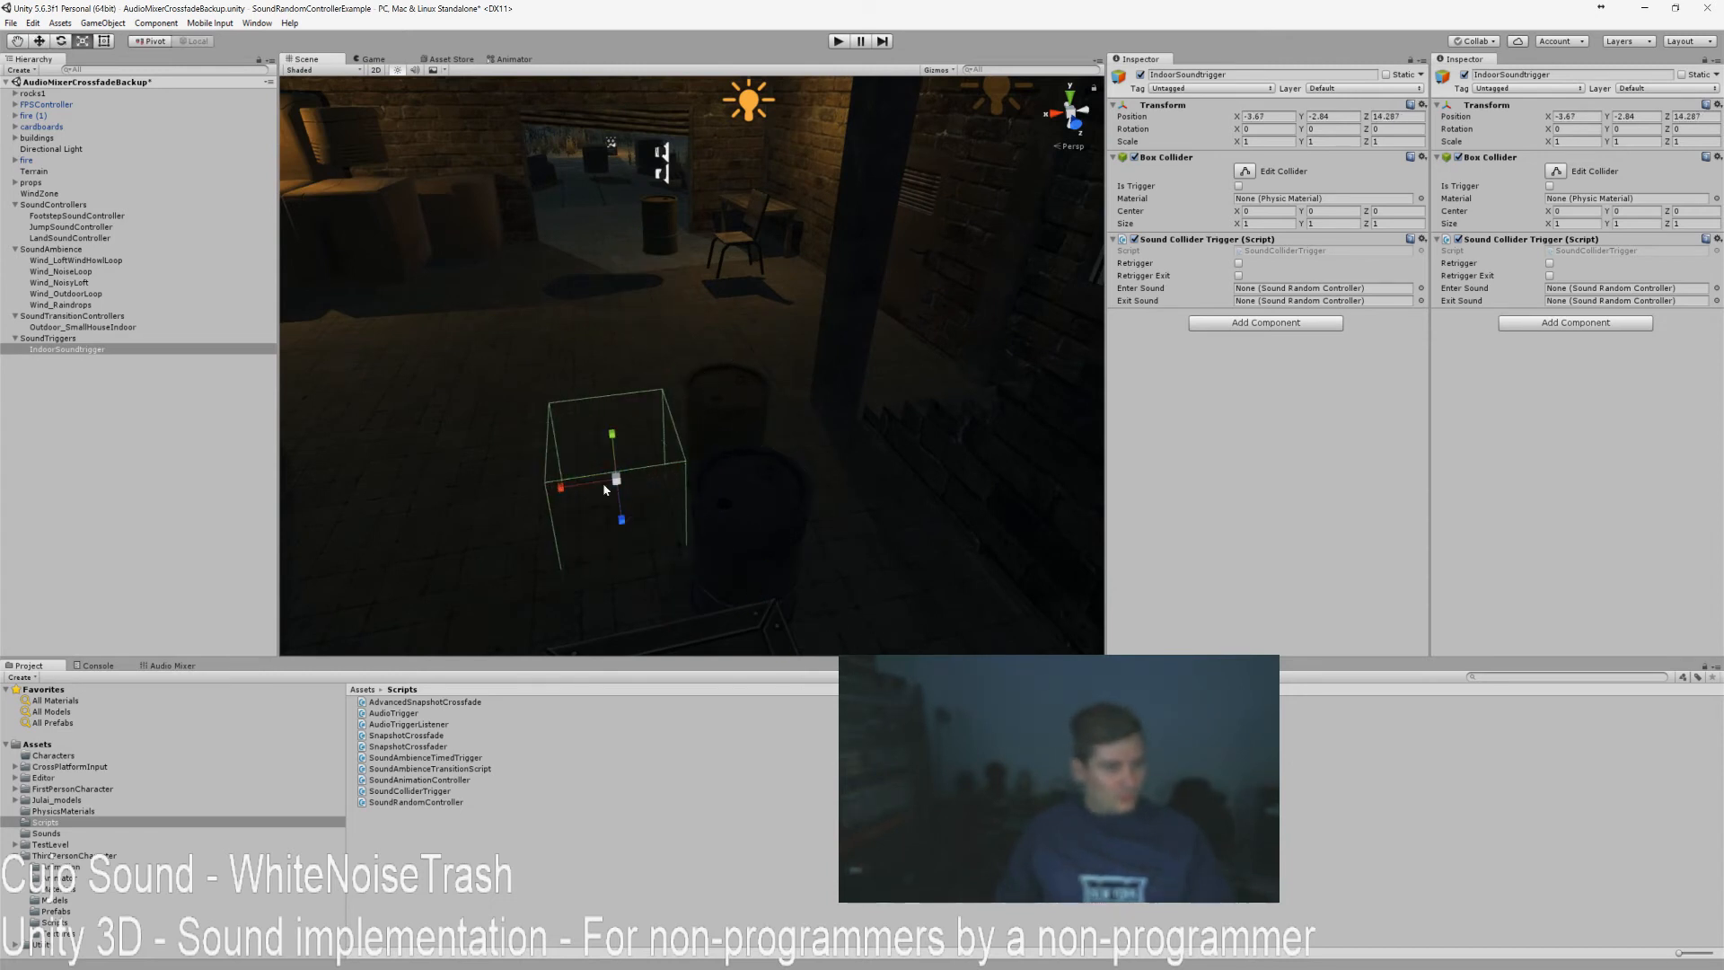
pyautogui.press('e')
pyautogui.press('w')
pyautogui.press('e')
pyautogui.press('r')
pyautogui.moveTo(617, 526); pyautogui.dragTo(493, 496)
pyautogui.moveTo(612, 436); pyautogui.dragTo(639, 359)
pyautogui.keyDown('alt'); pyautogui.moveTo(566, 485); pyautogui.dragTo(798, 375); pyautogui.keyUp('alt')
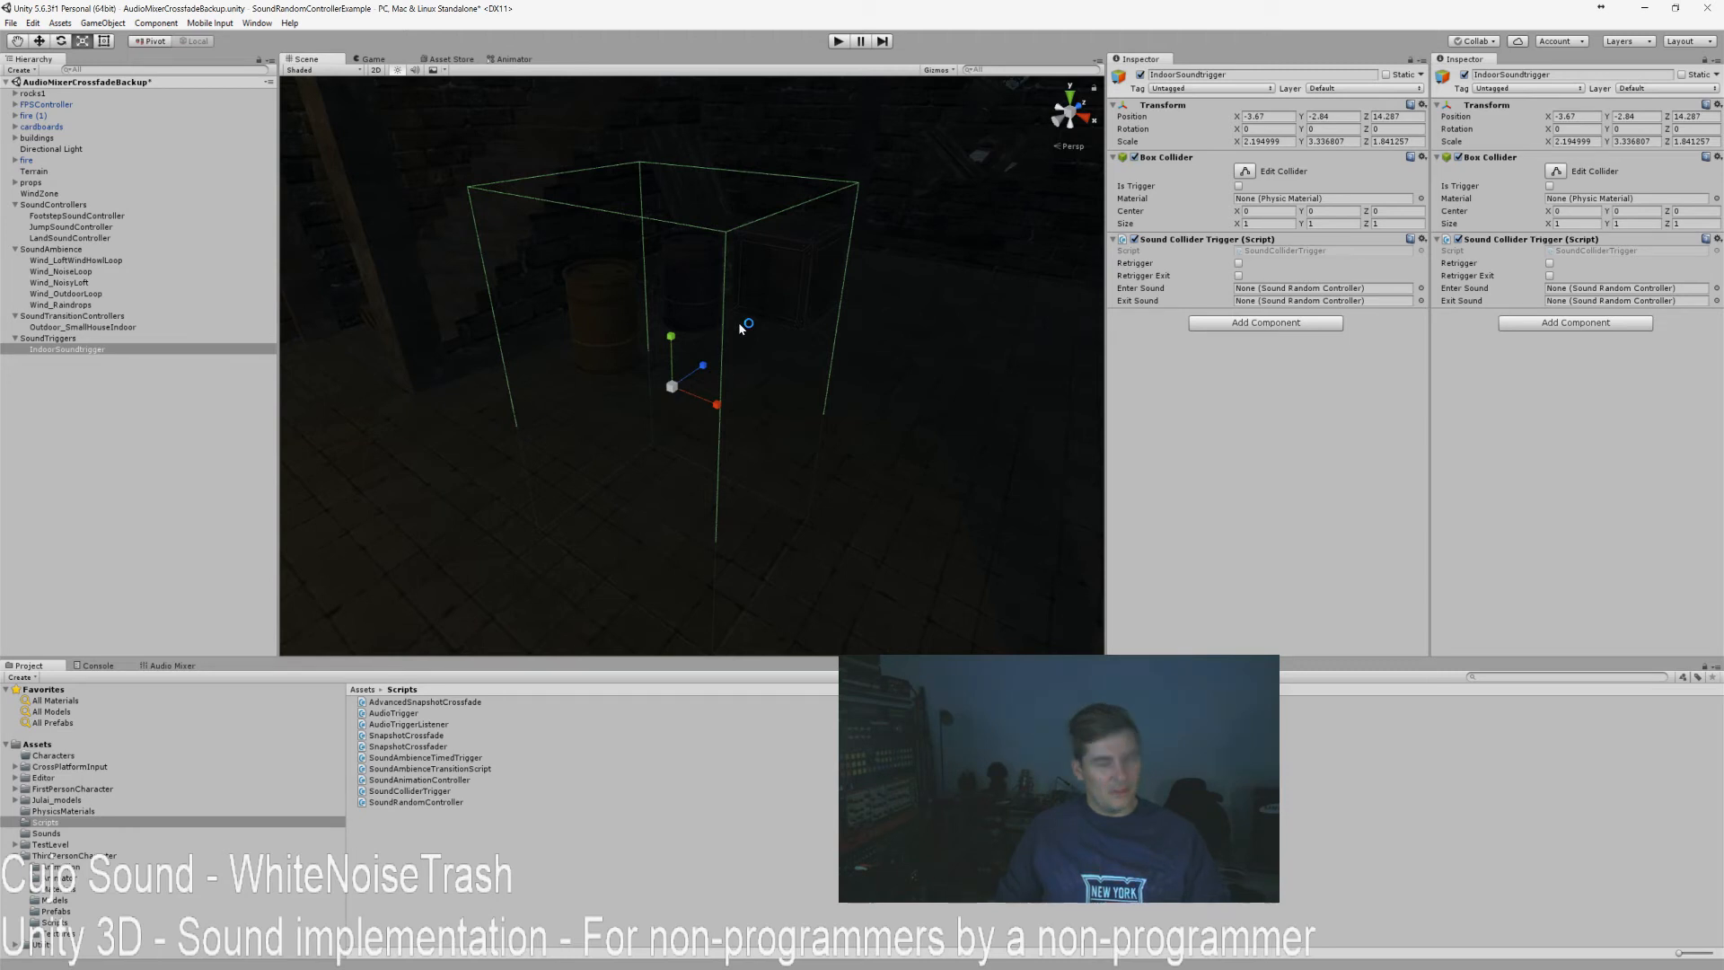
# Create an empty child of IndoorSoundtrigger named metalRattleCollider and add the SoundRandomController script to it.
pyautogui.rightClick(70, 352)
pyautogui.click(162, 473)
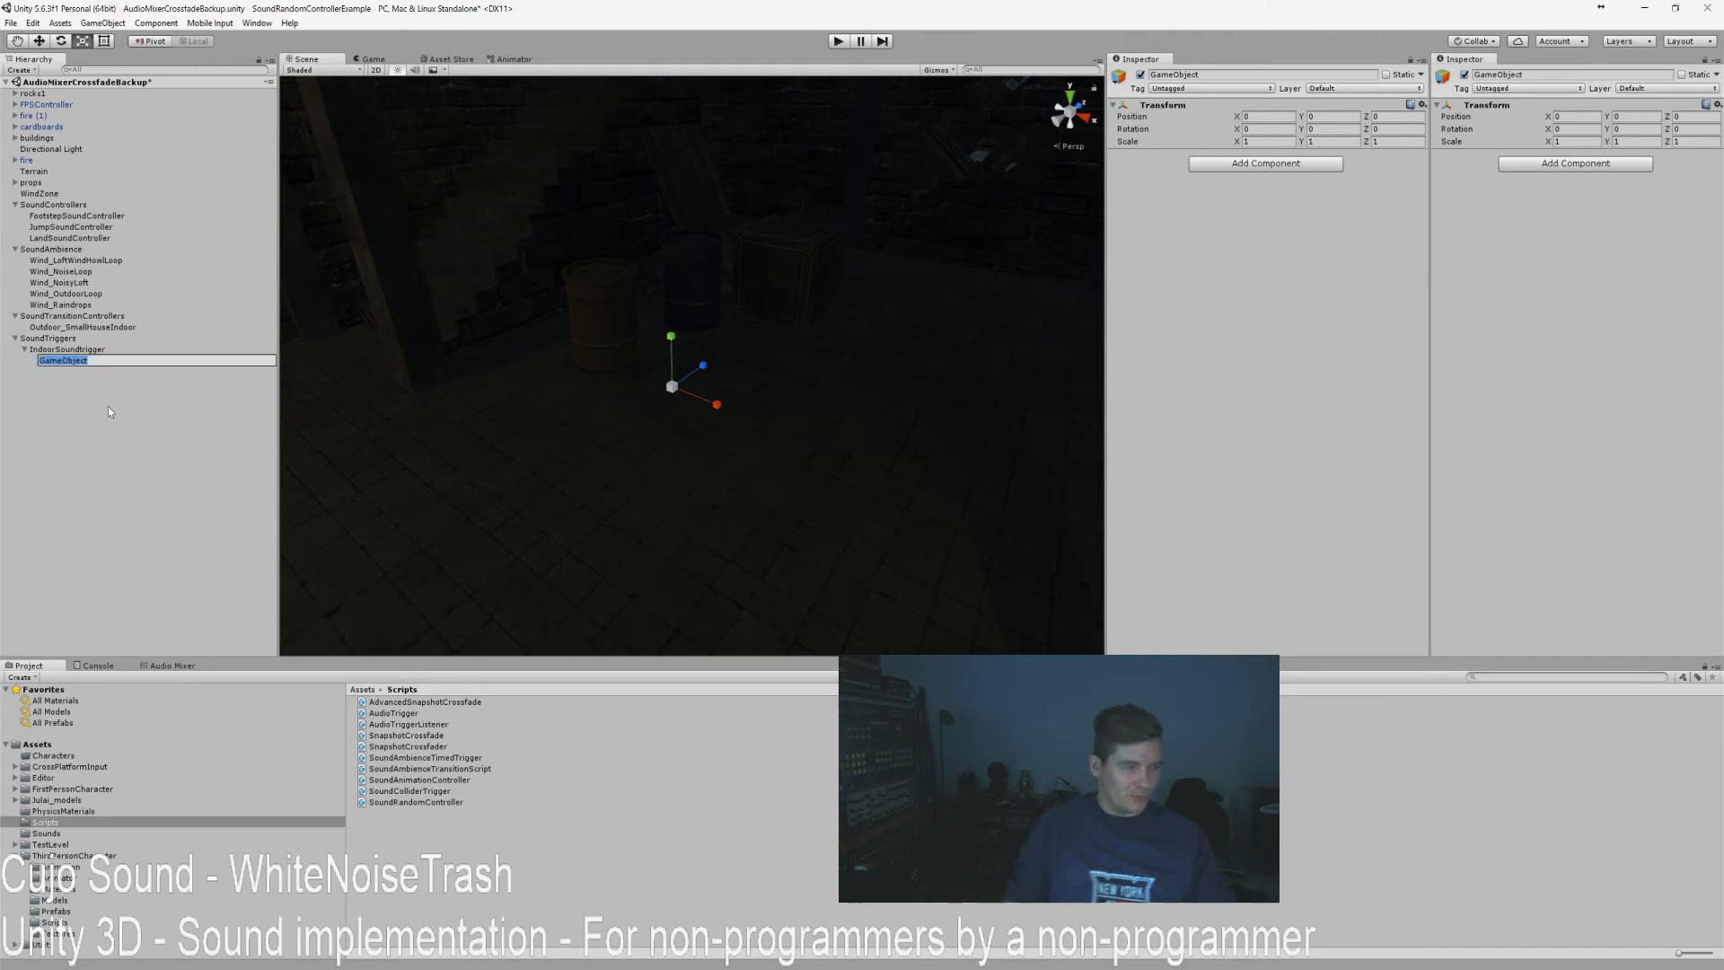
pyautogui.write('metal')
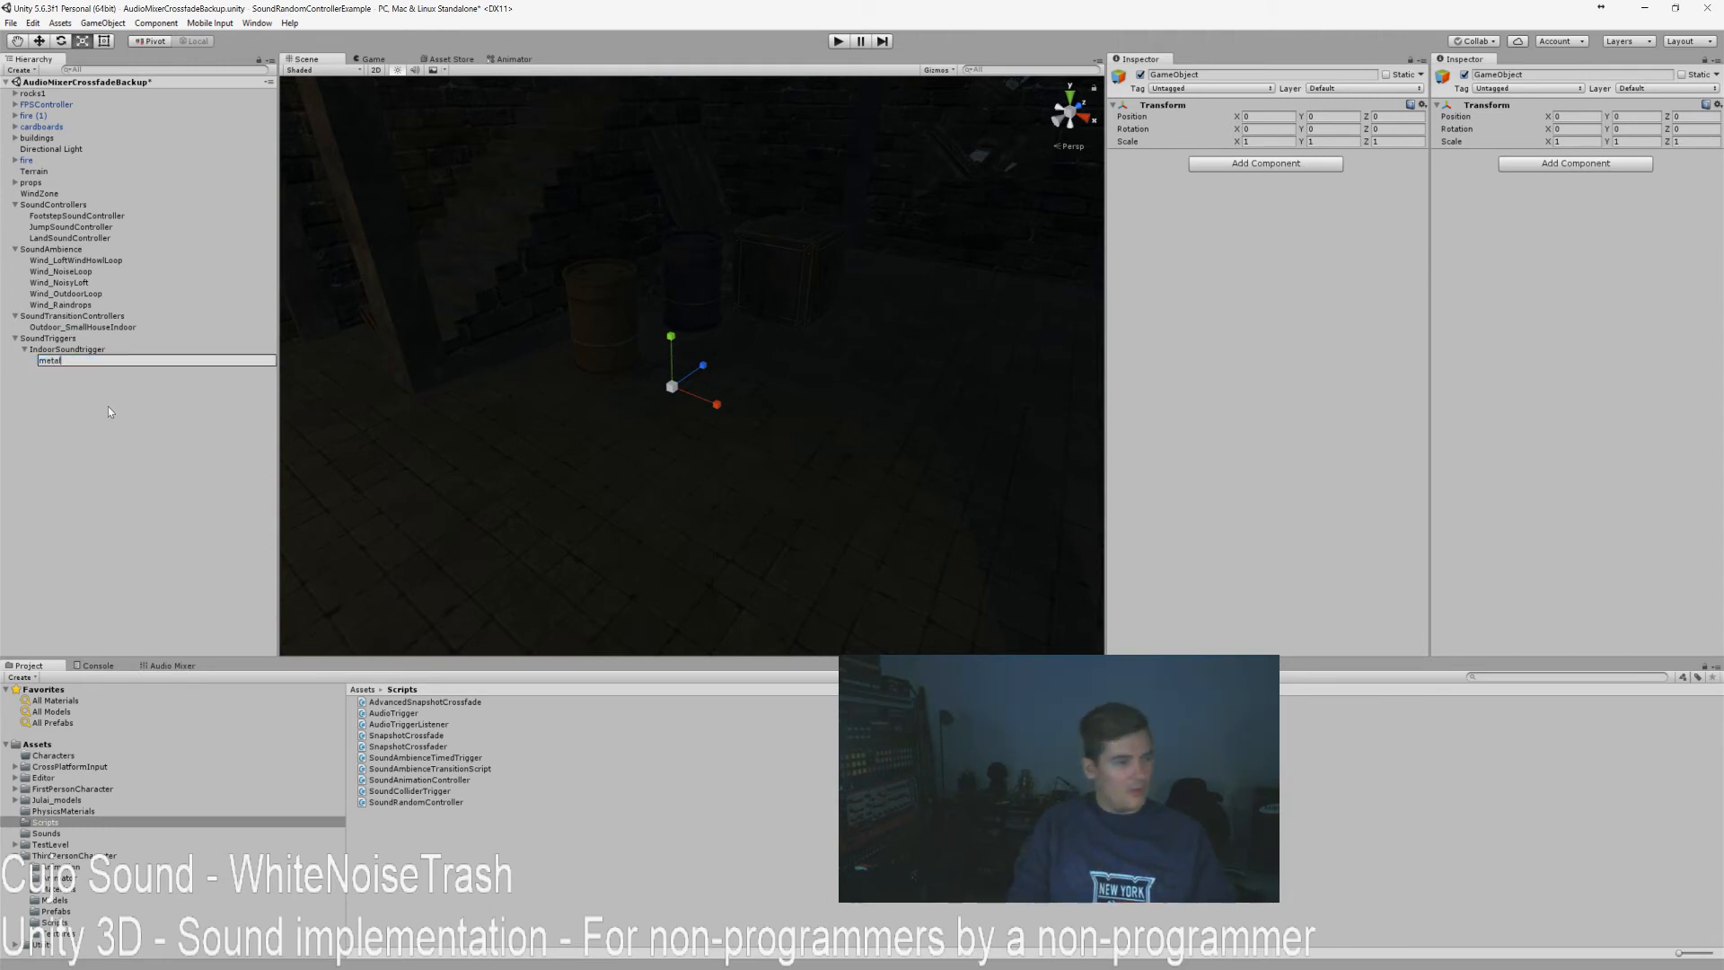
pyautogui.write('RattleCollider')
pyautogui.press('Return')
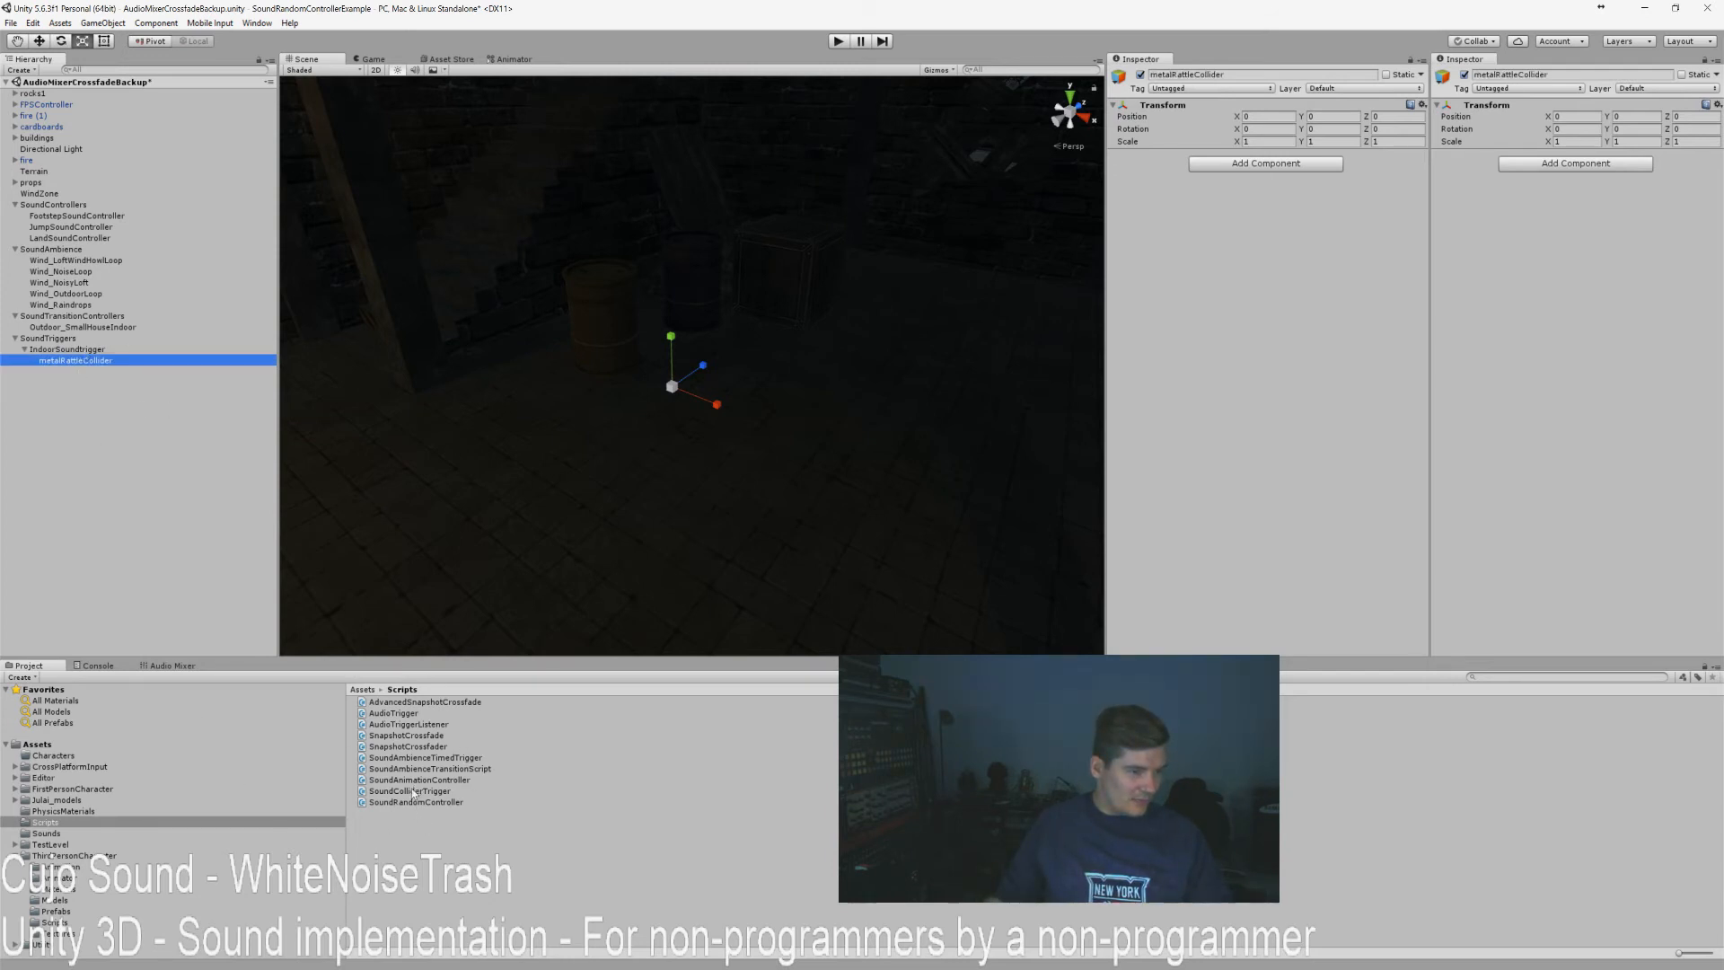
pyautogui.moveTo(418, 802); pyautogui.dragTo(1252, 314)
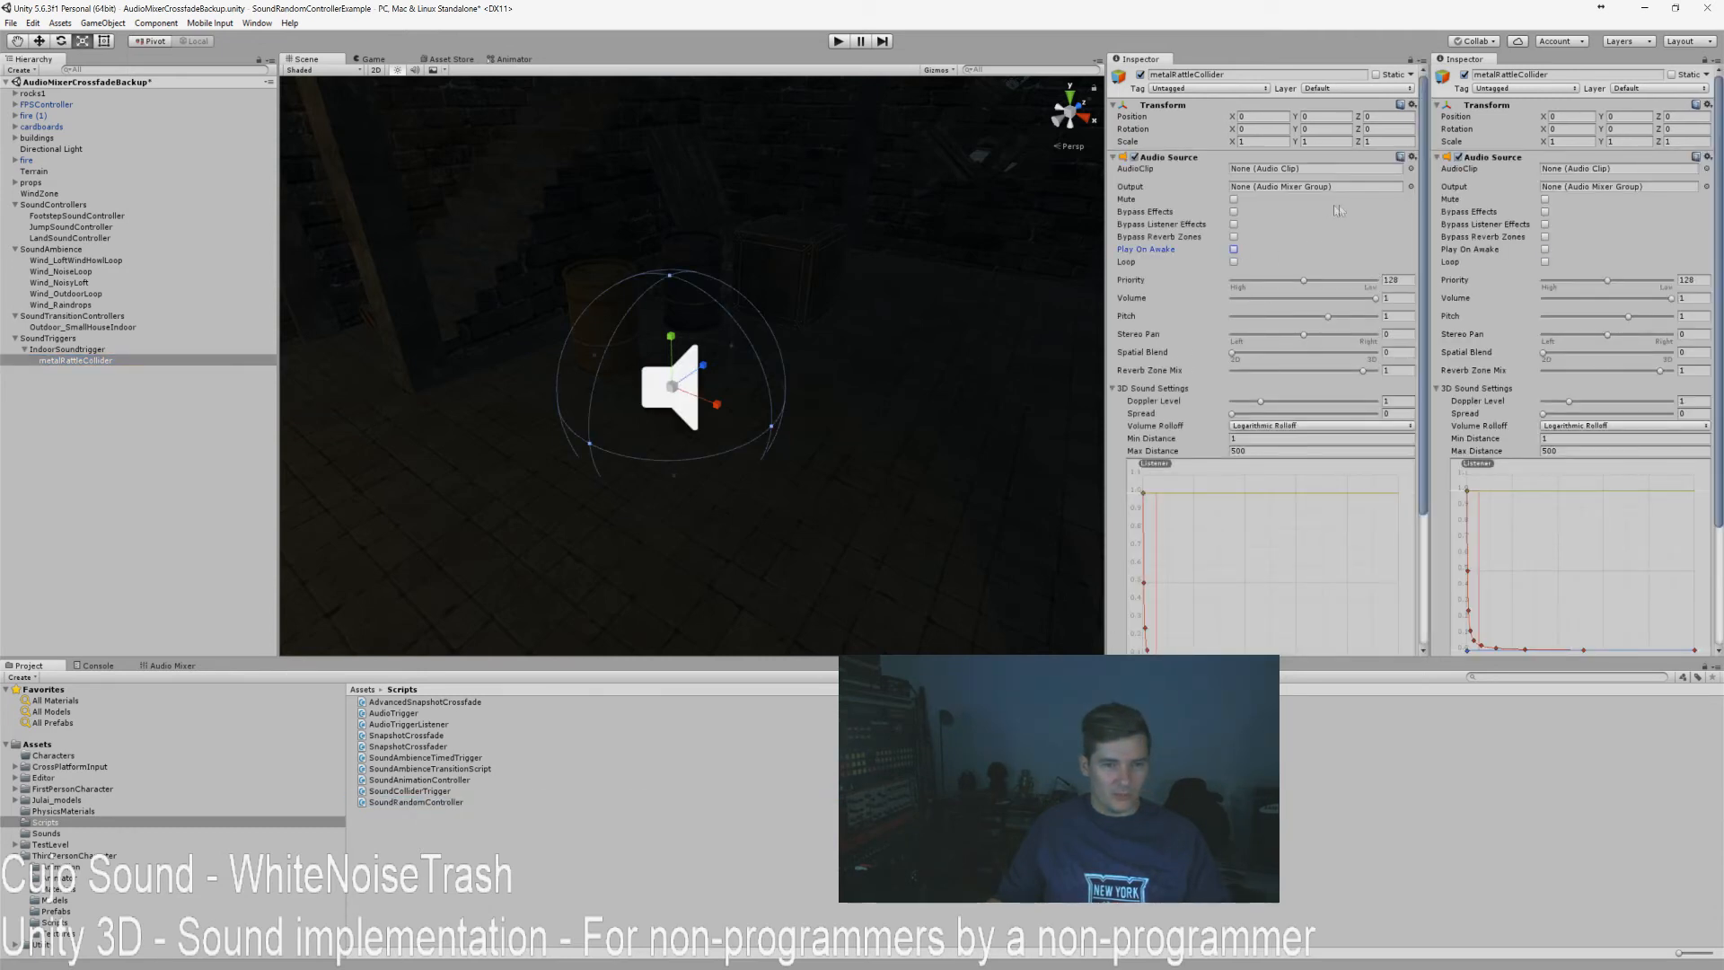
# Fill the Soundfiles array of metalRattleCollider's Sound Random Controller with the four clips MetalRattle_01 to MetalRattle_04 from the Sounds folder.
pyautogui.click(46, 833)
pyautogui.moveTo(1428, 246); pyautogui.dragTo(1442, 618)
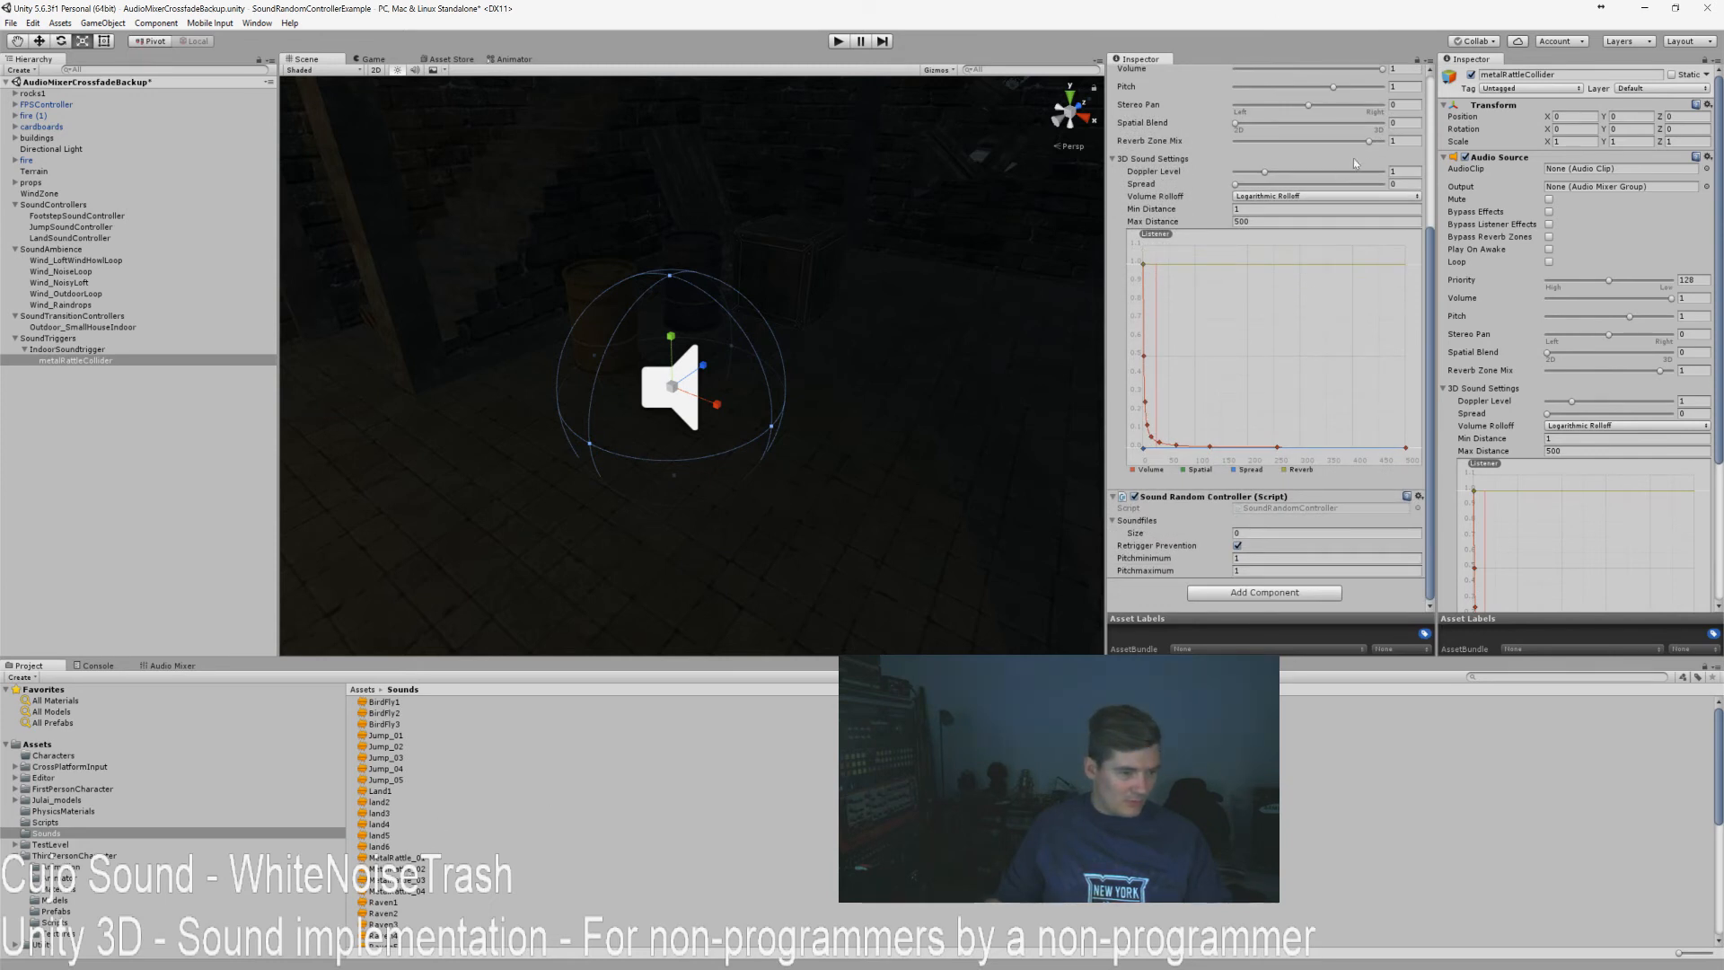
pyautogui.click(402, 859)
pyautogui.keyDown('shift'); pyautogui.click(406, 893); pyautogui.keyUp('shift')
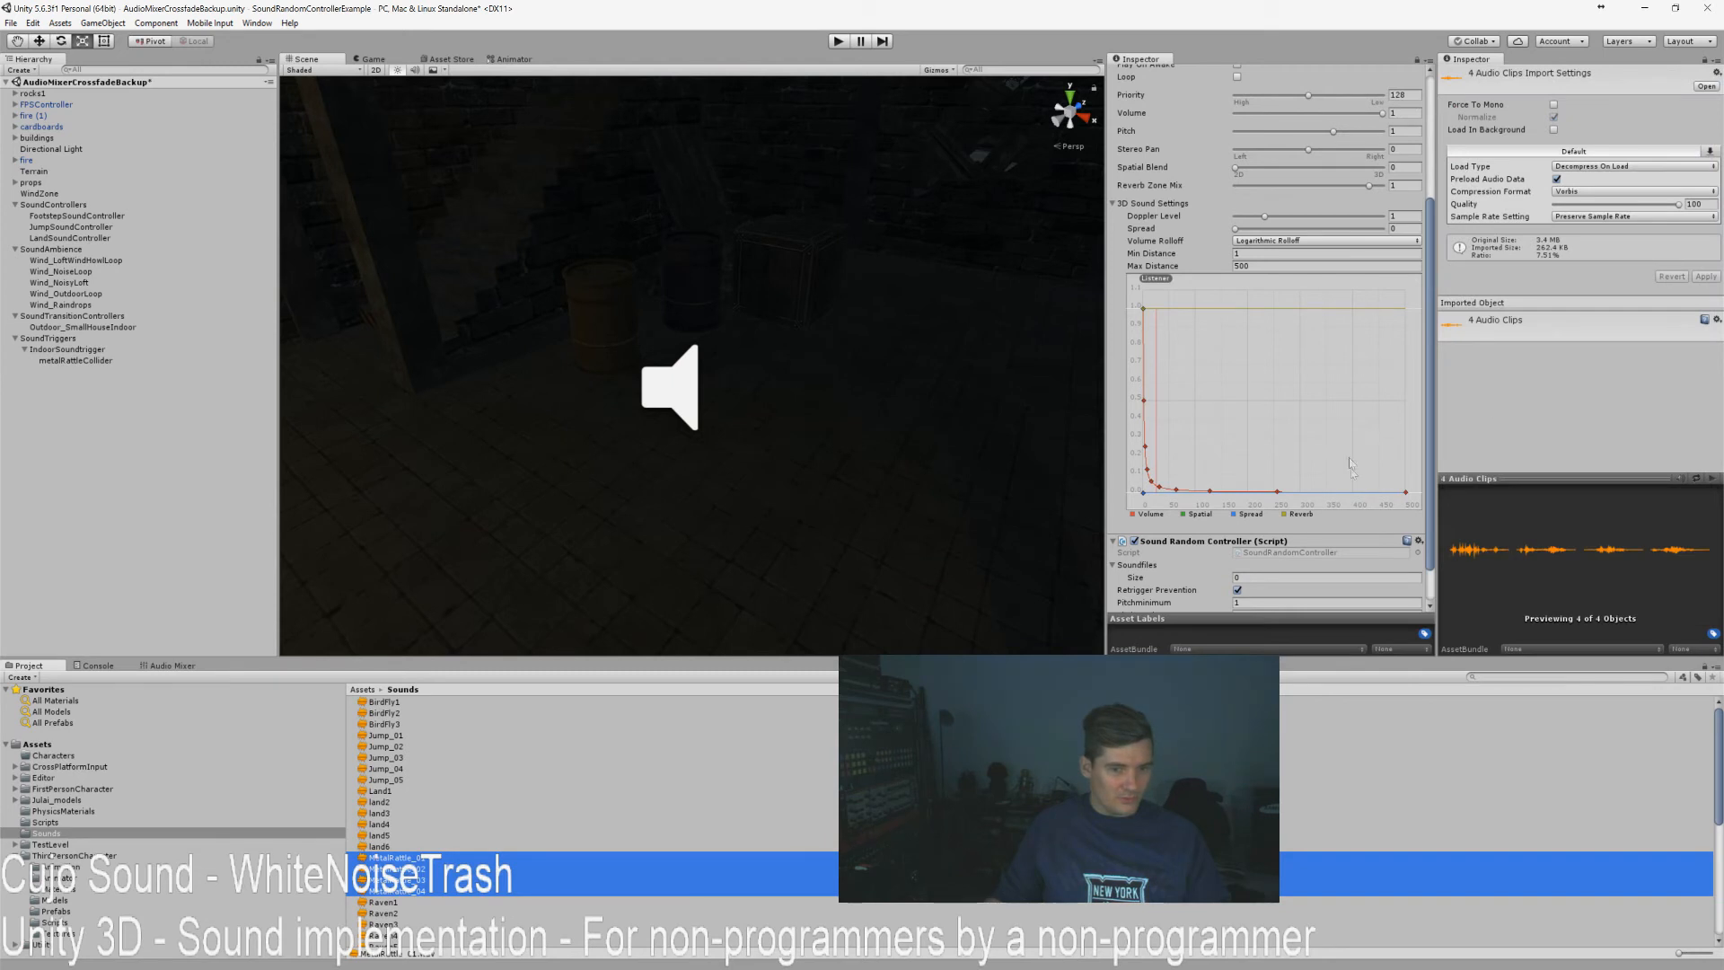
pyautogui.scroll(-3, 1346, 451)
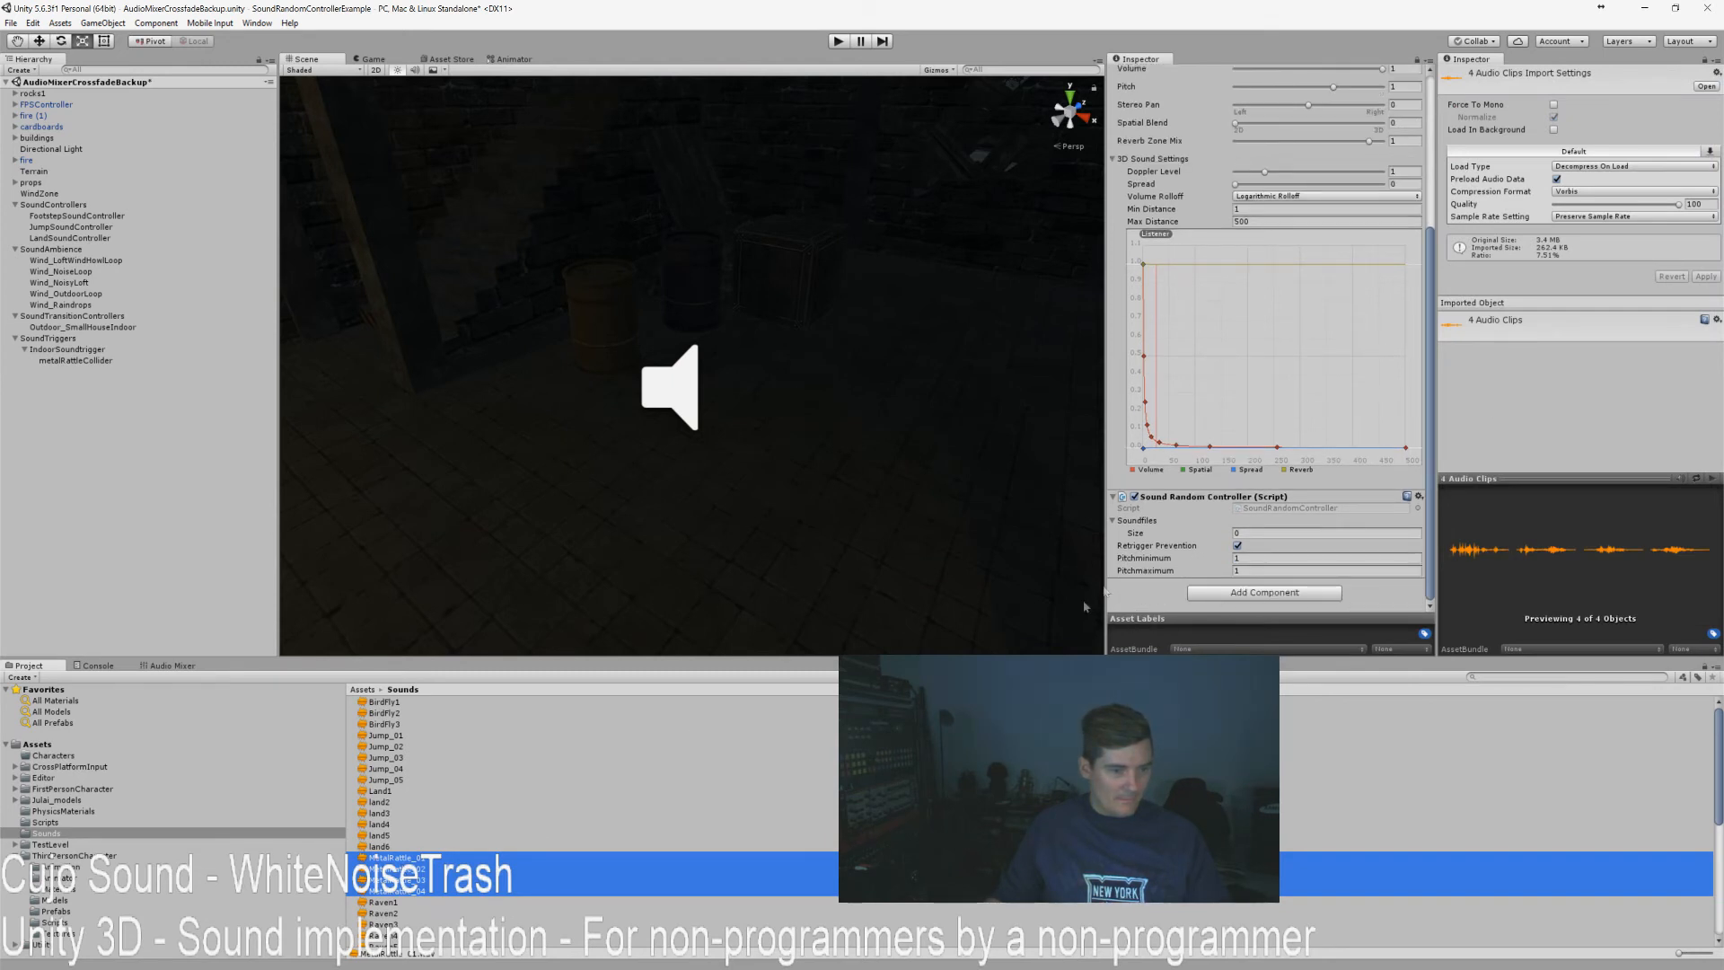
pyautogui.click(1245, 533)
pyautogui.moveTo(1138, 525); pyautogui.dragTo(1138, 526)
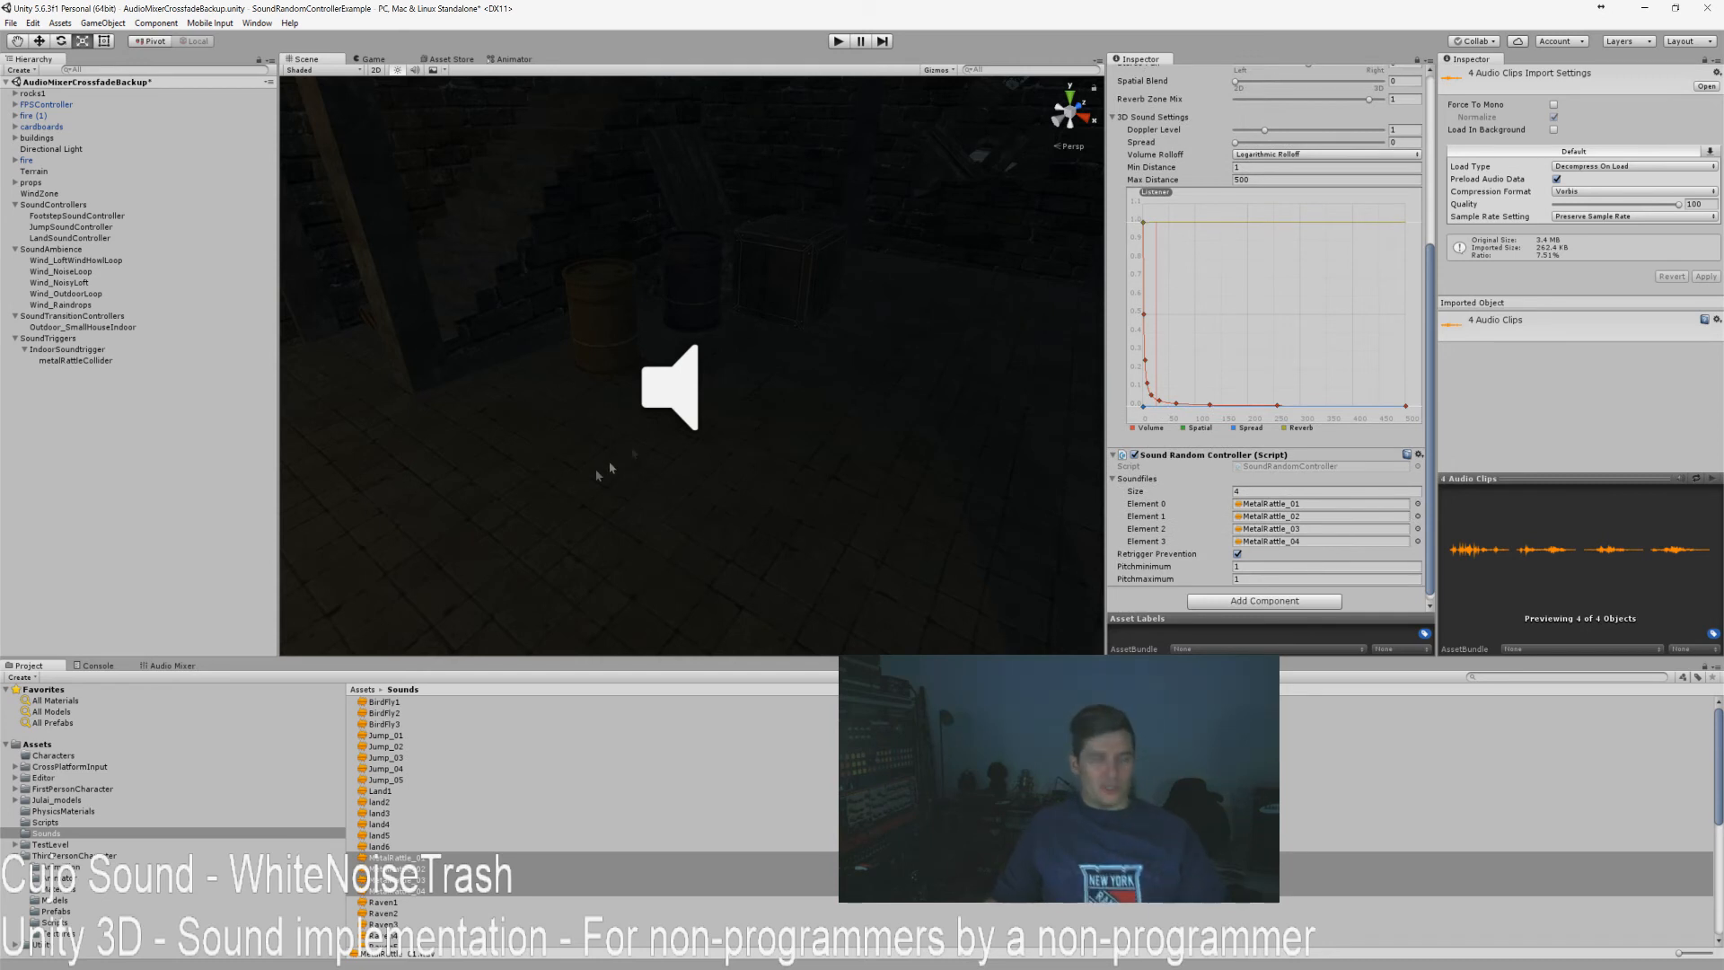
# Unlock the locked Inspector and assign metalRattleCollider as the Enter Sound of IndoorSoundtrigger's Sound Collider Trigger.
pyautogui.click(61, 350)
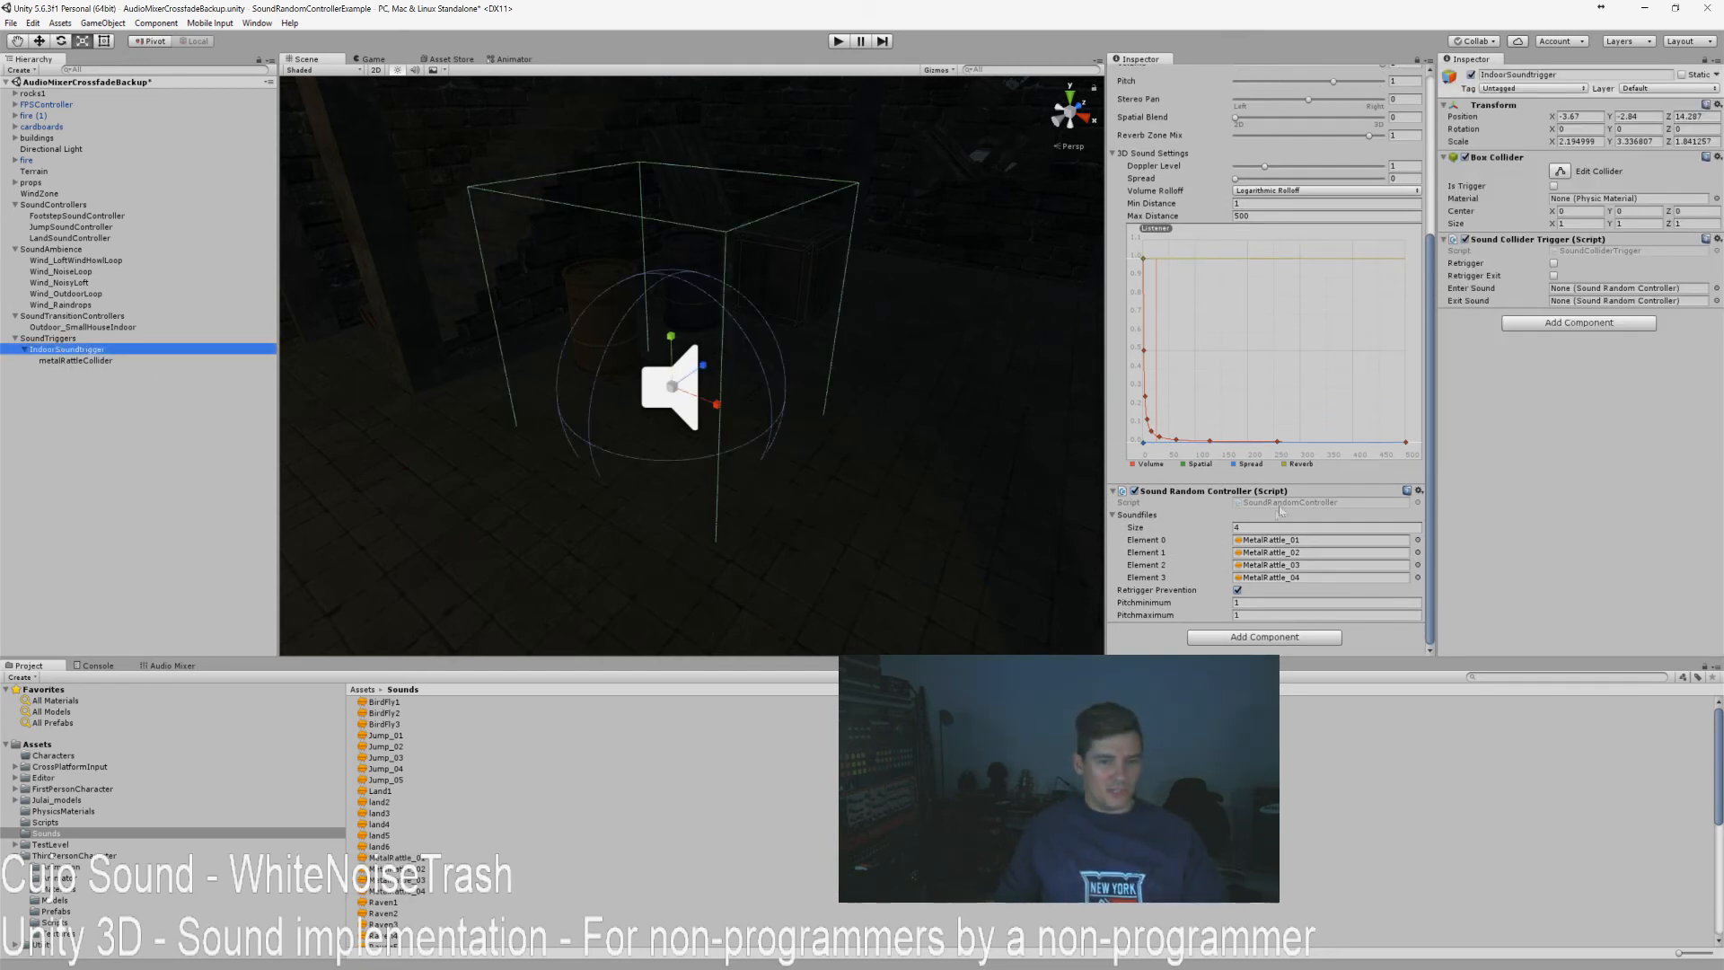
pyautogui.moveTo(1434, 263); pyautogui.dragTo(1451, 399)
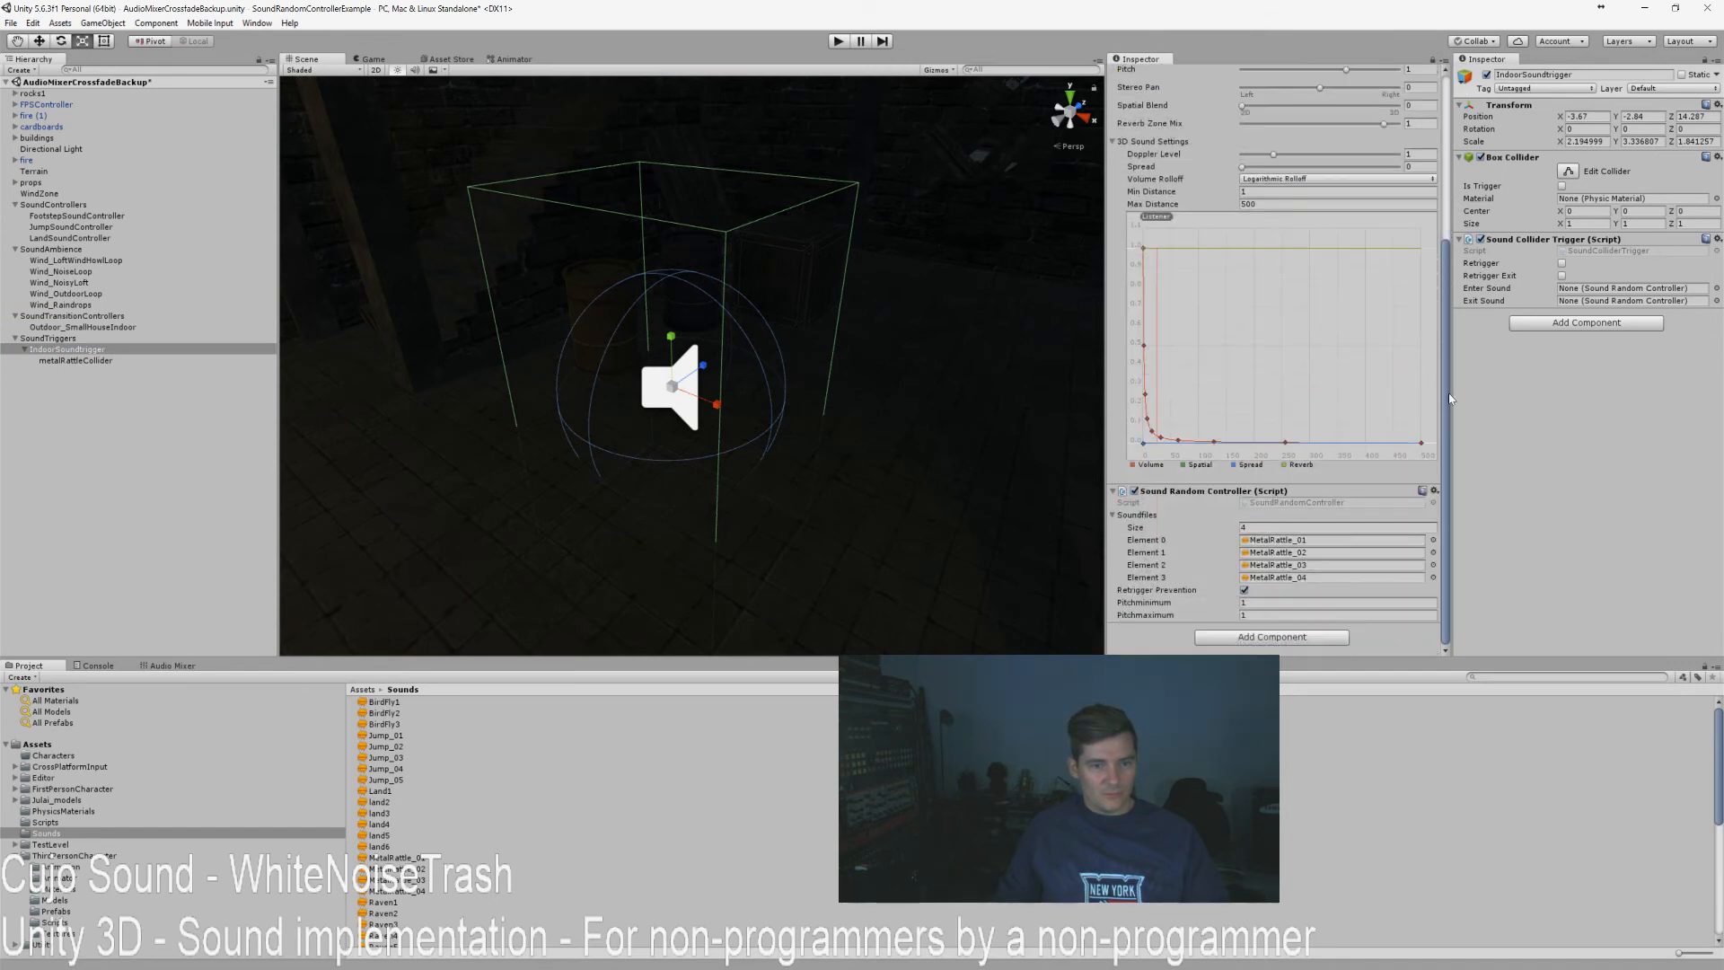
pyautogui.click(67, 362)
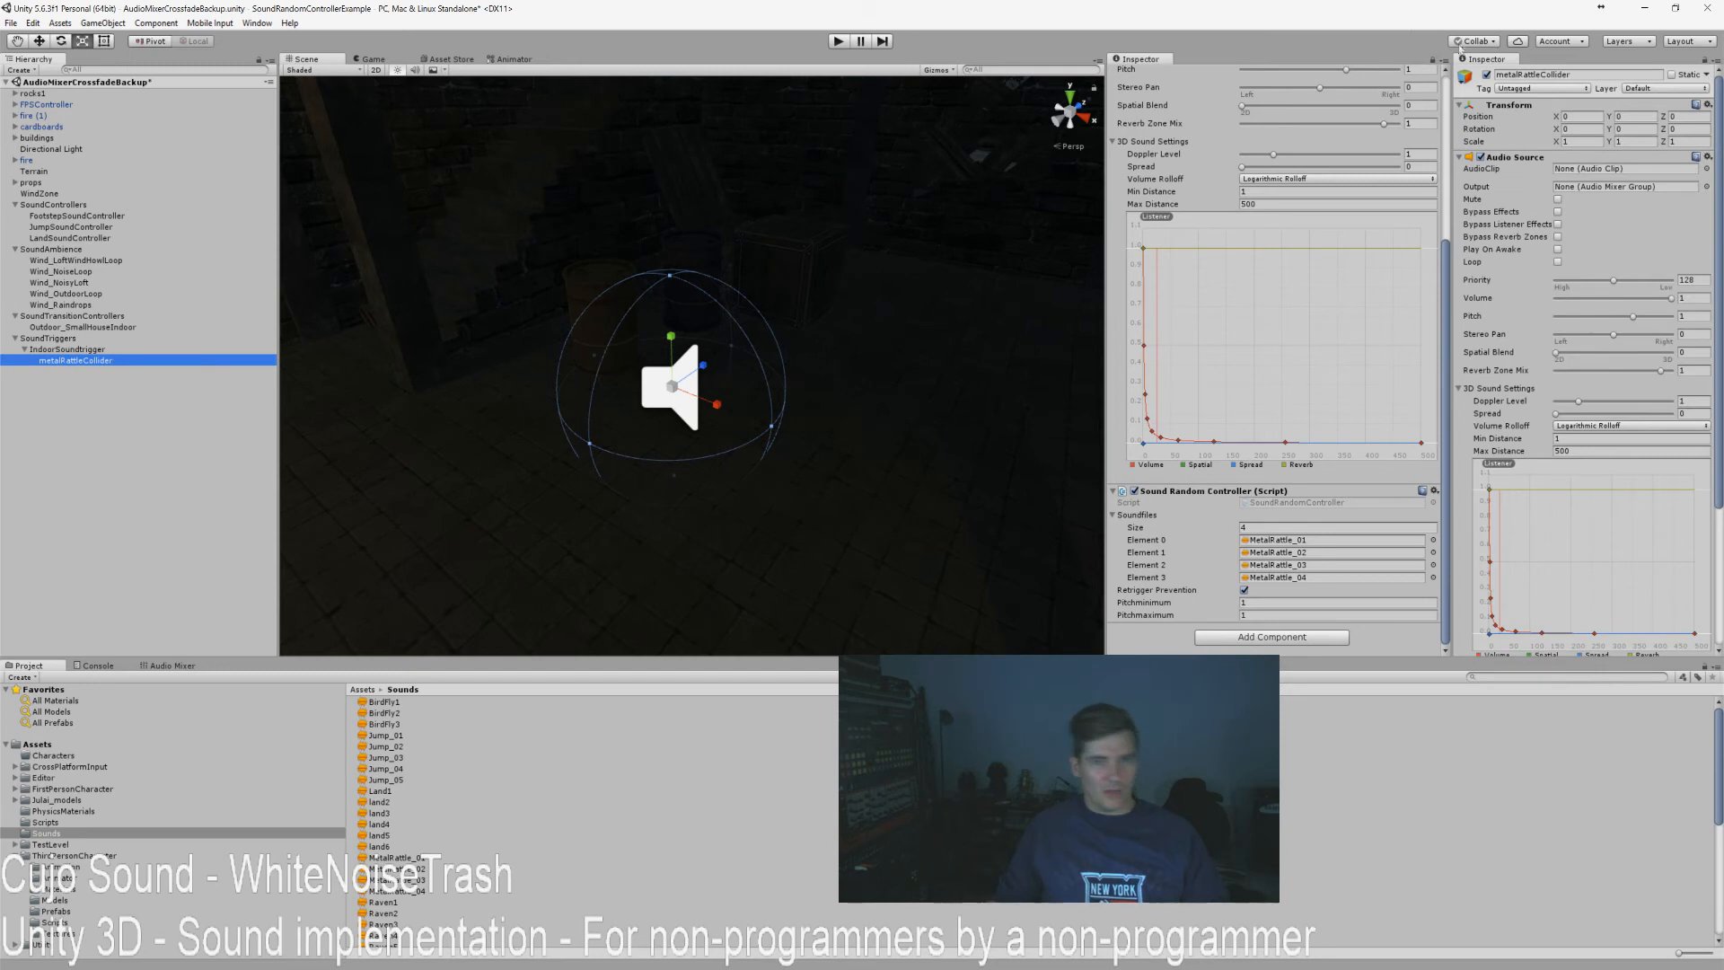
pyautogui.click(1437, 65)
pyautogui.click(72, 350)
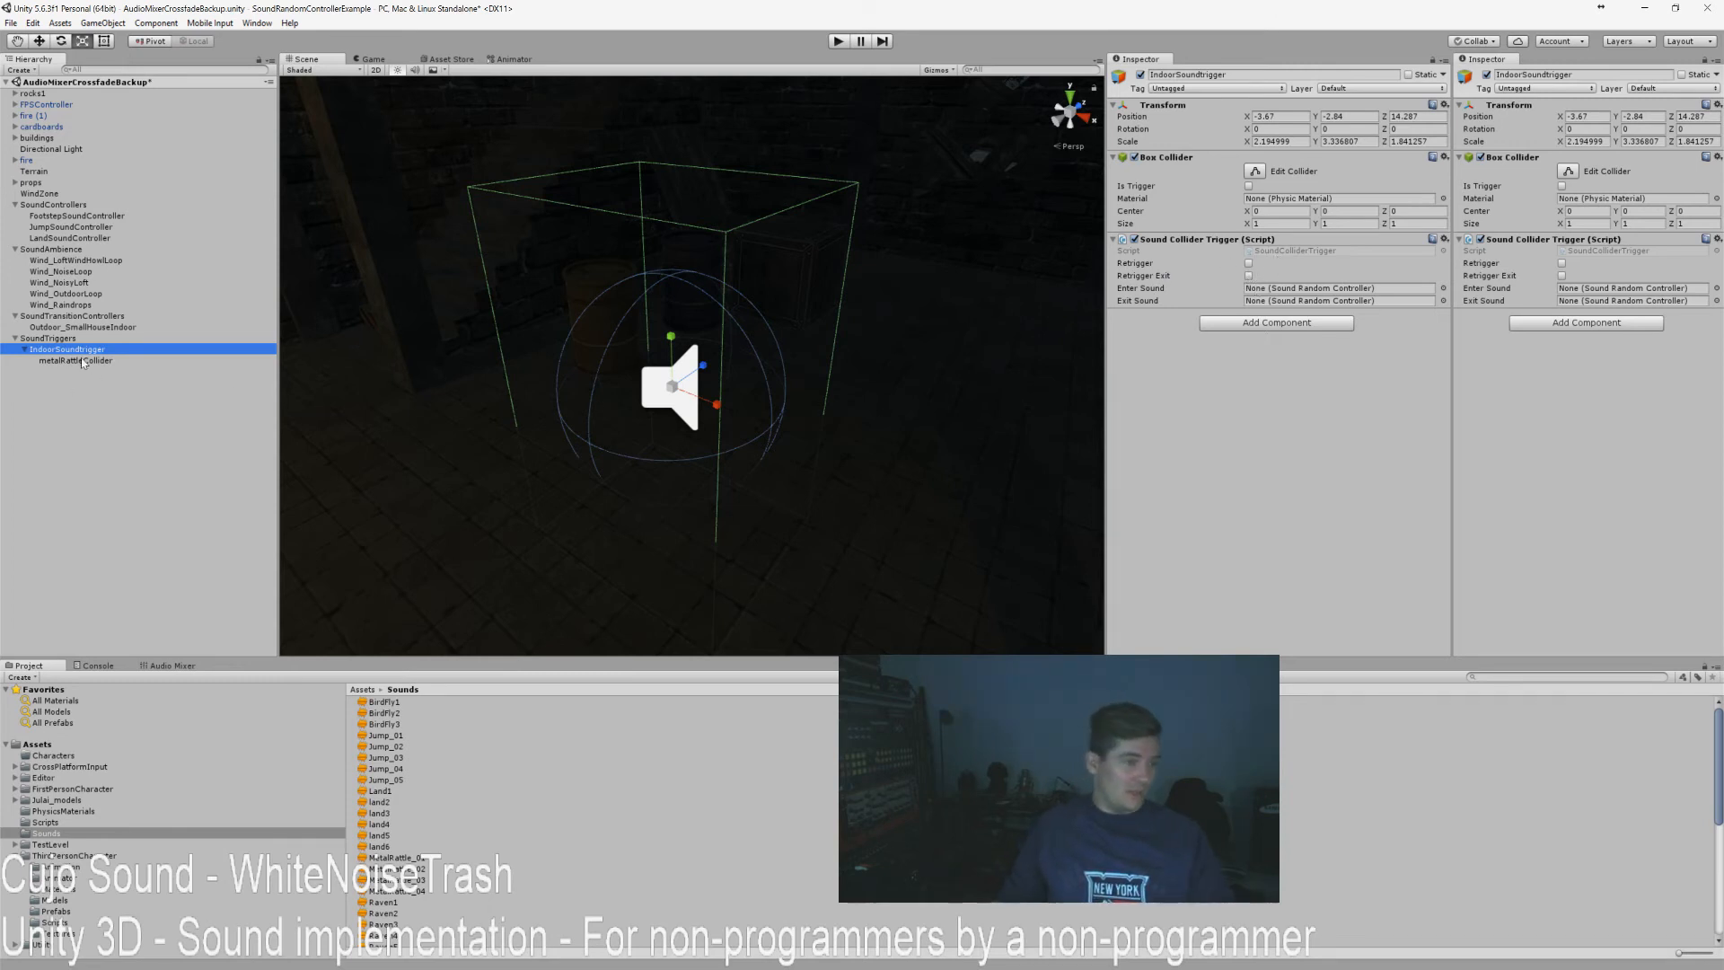
pyautogui.click(1308, 289)
pyautogui.moveTo(1309, 290); pyautogui.dragTo(1315, 290)
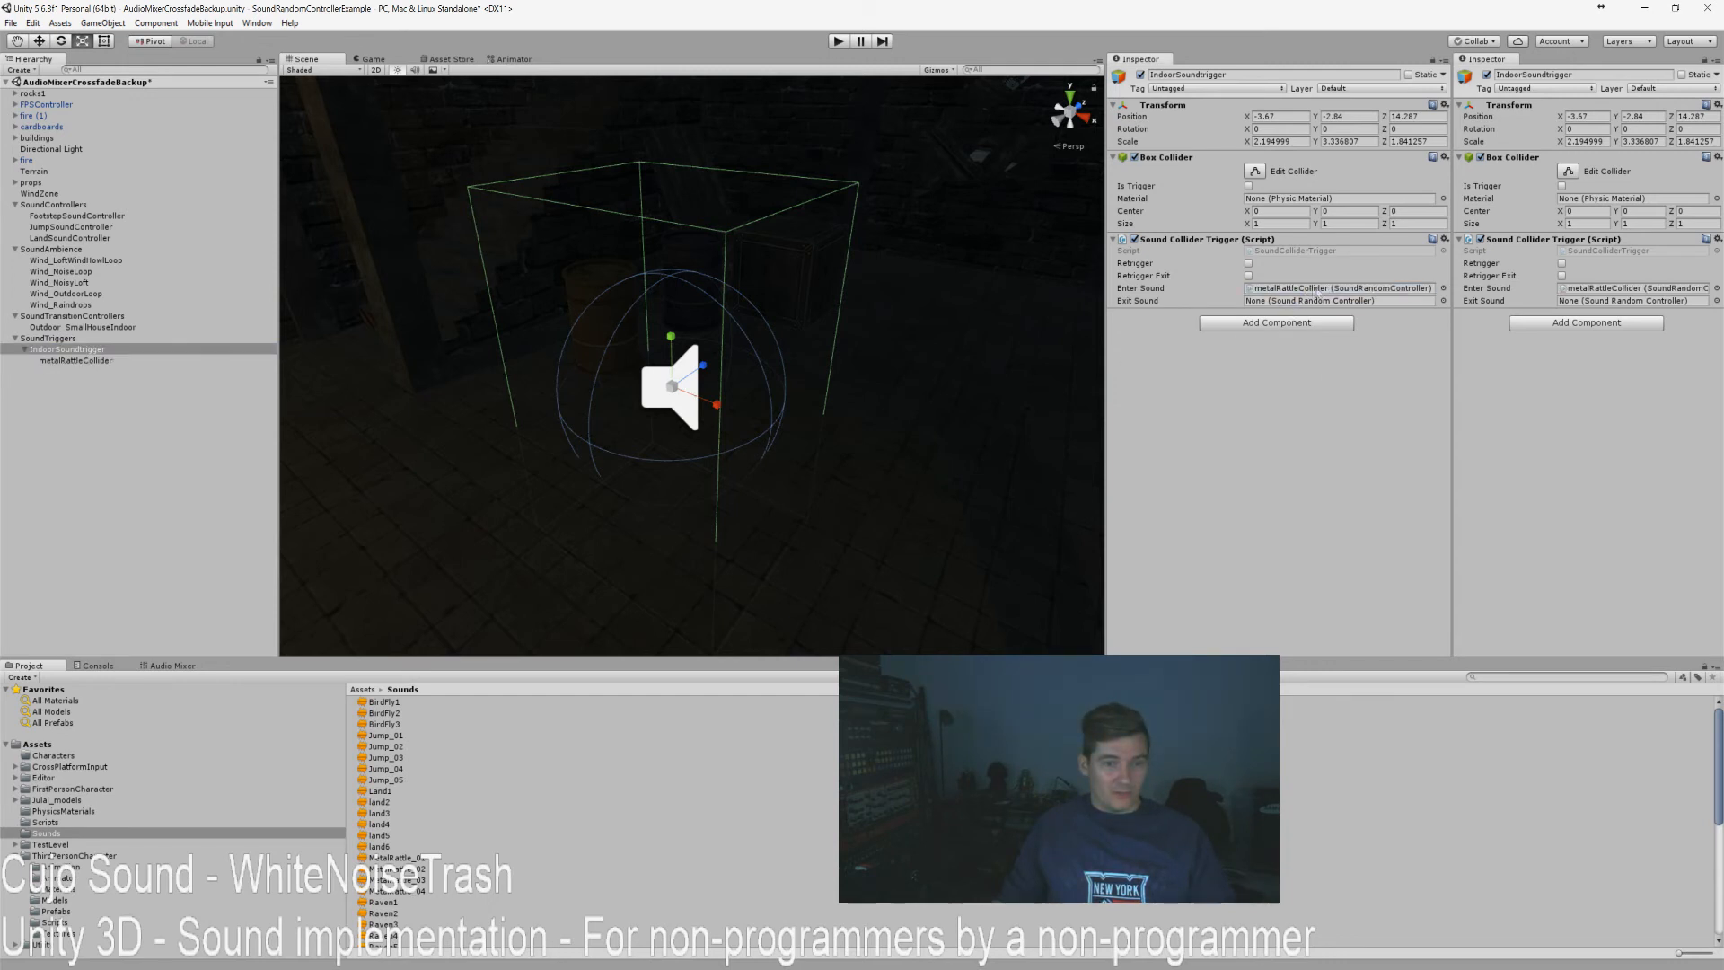
# Play-test the scene by walking the character into the small house through the trigger box, and stop play mode.
pyautogui.click(80, 360)
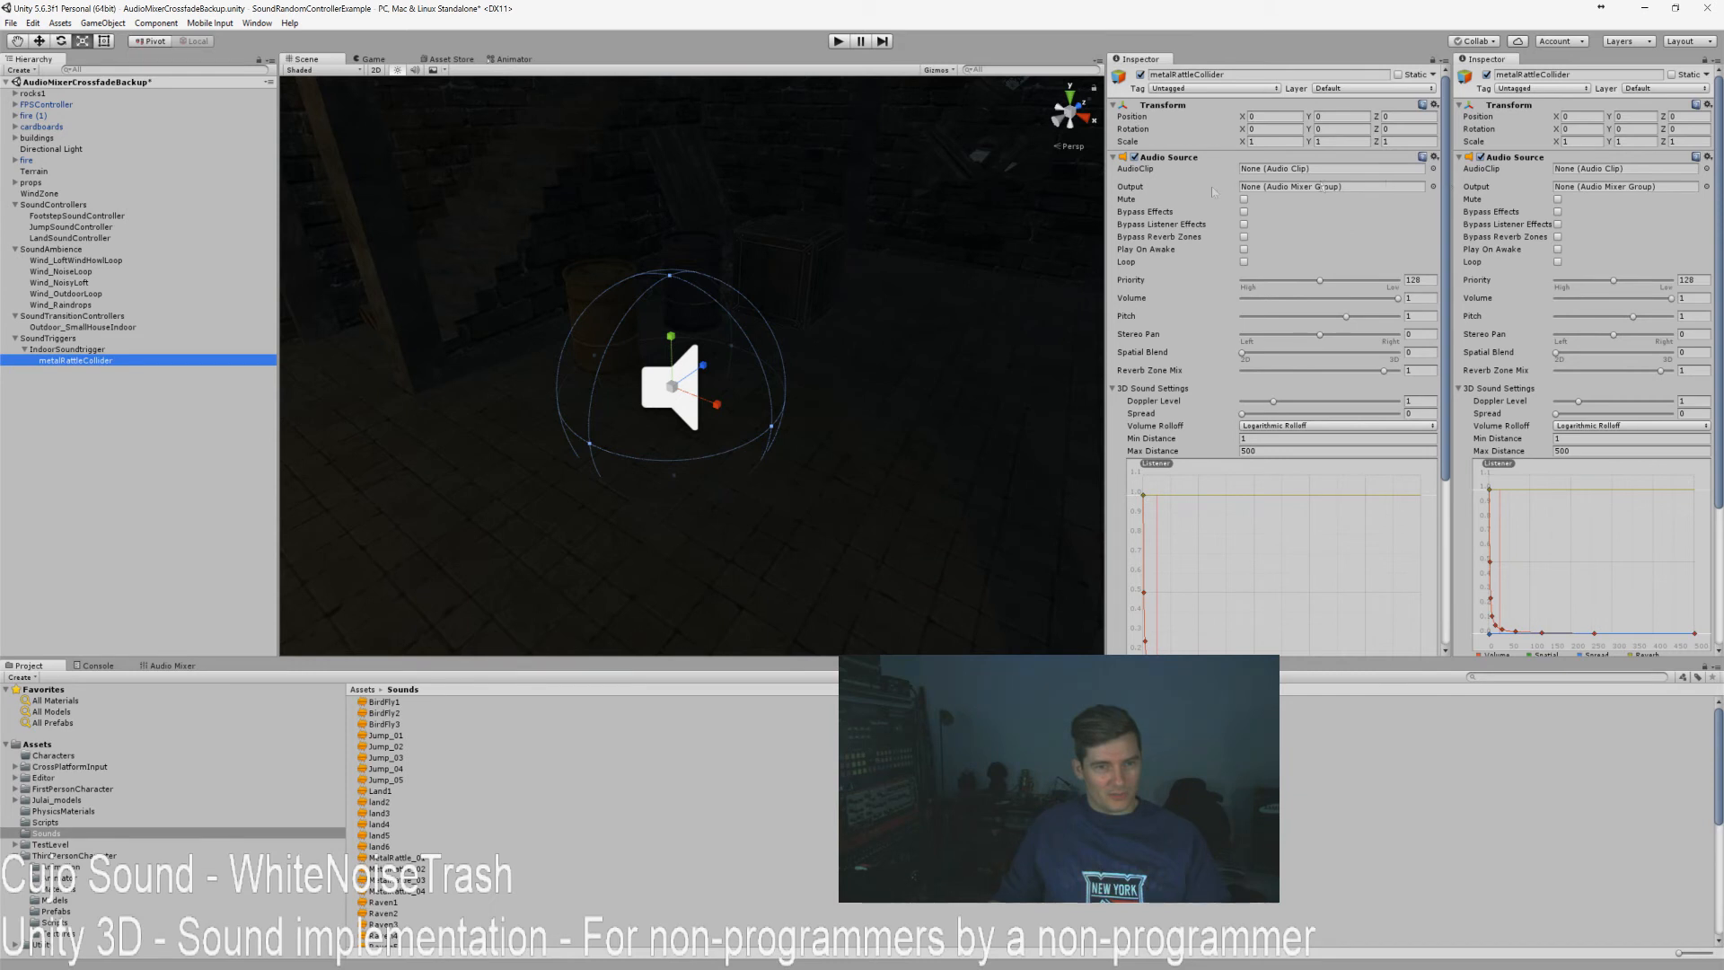
pyautogui.click(45, 339)
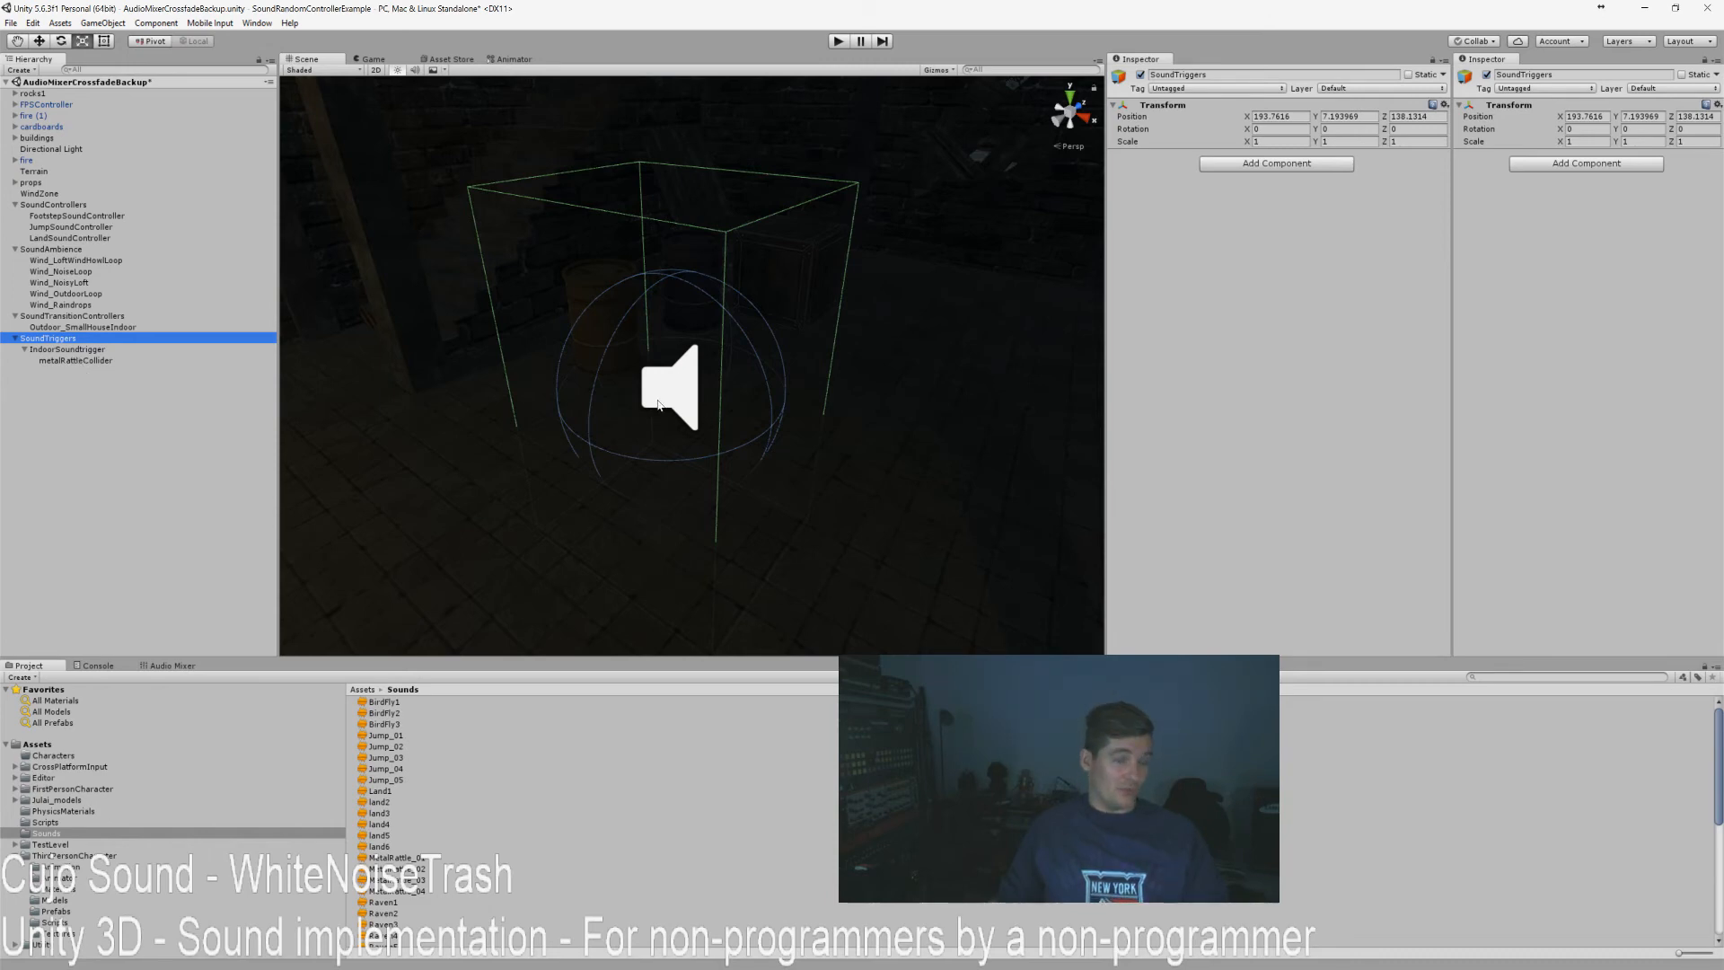
pyautogui.click(838, 42)
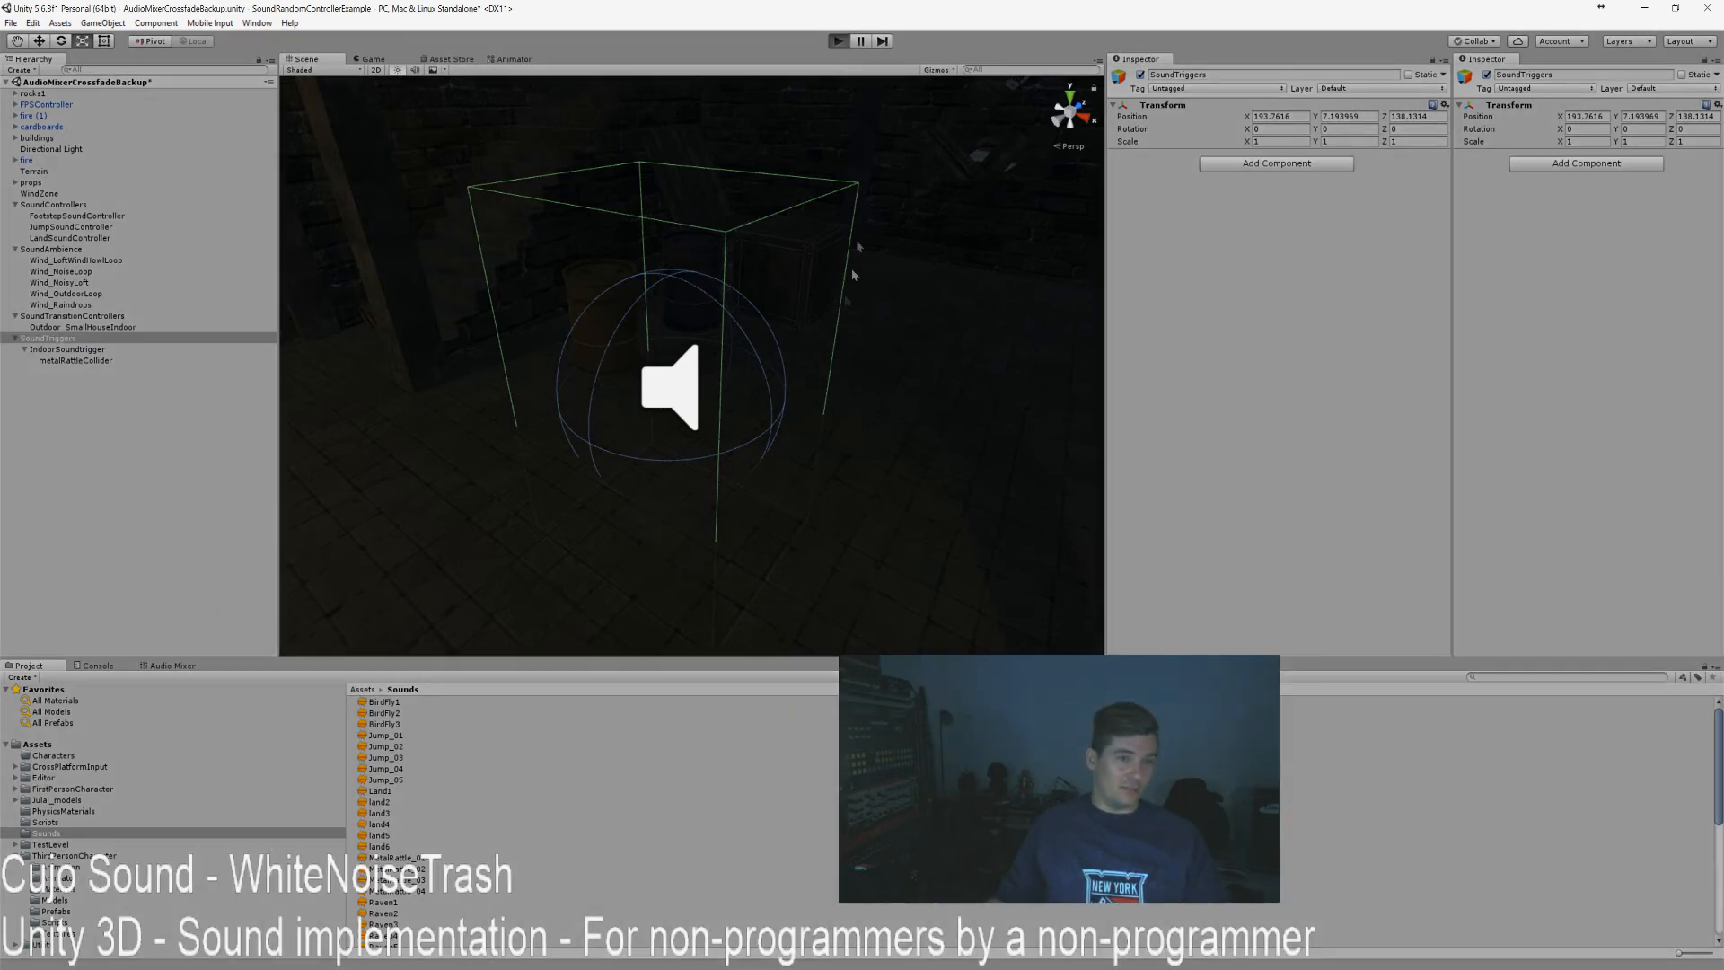
pyautogui.hotkey('shift', 'w')
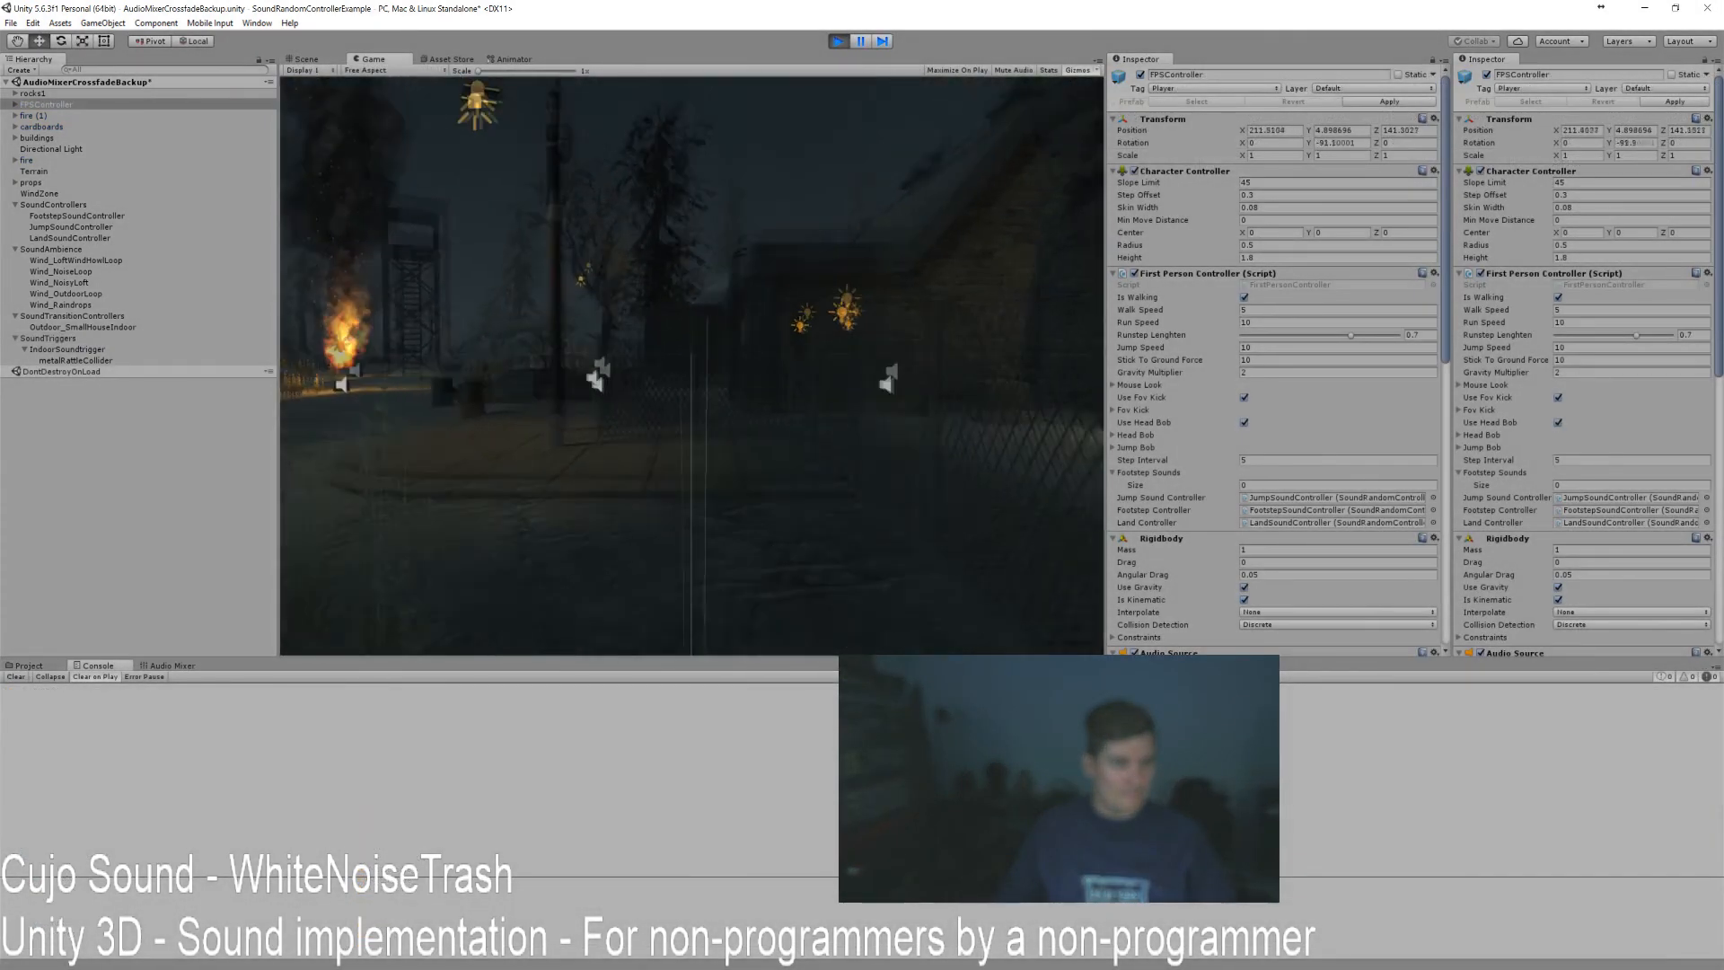
pyautogui.press('w')
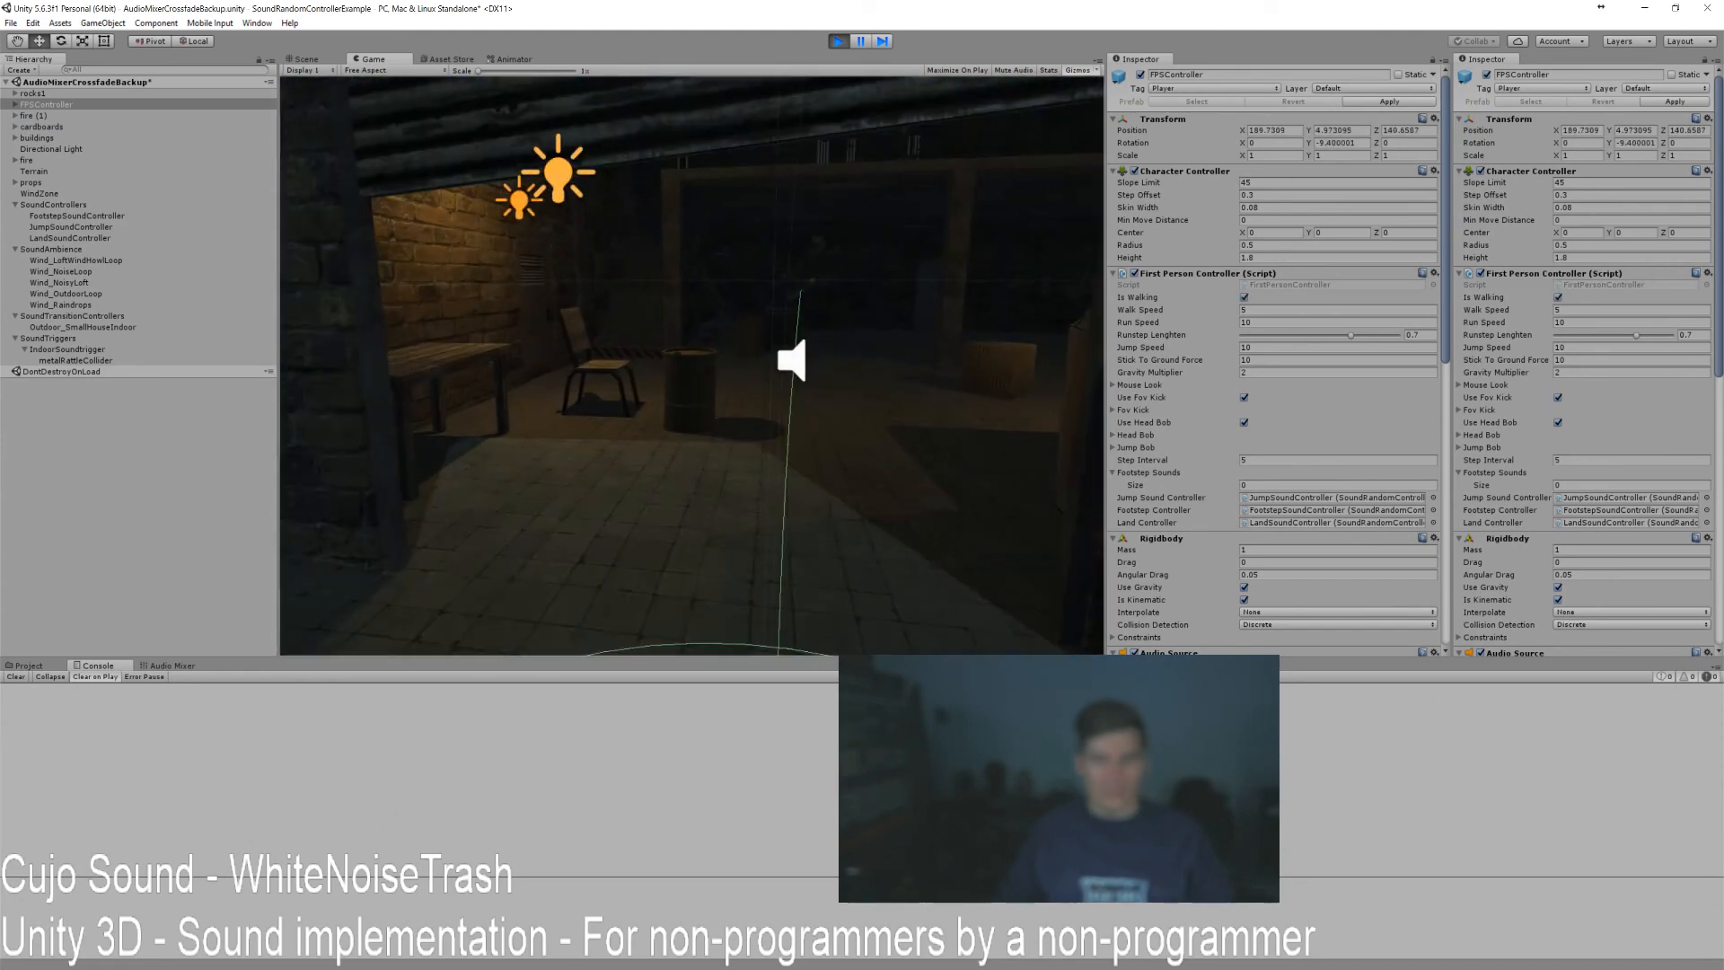
pyautogui.press('w')
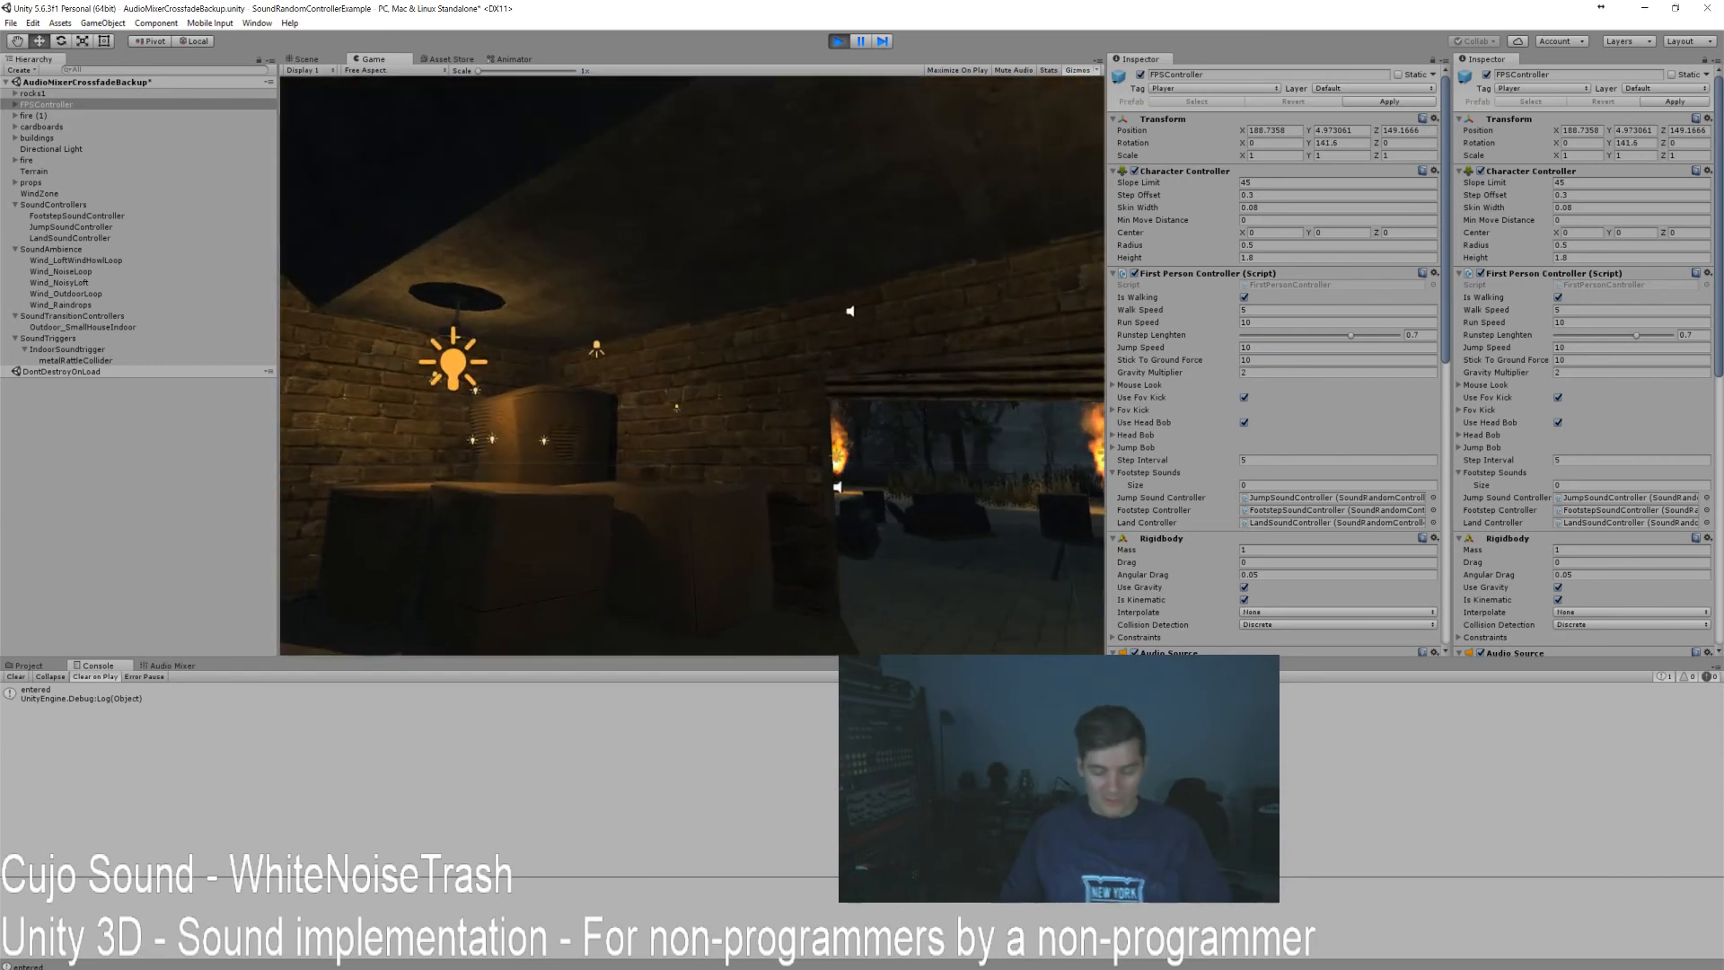
pyautogui.hotkey('ctrl', 'p')
# Review metalRattleCollider's Audio Source and Sound Random Controller settings and the components on IndoorSoundtrigger.
pyautogui.click(80, 362)
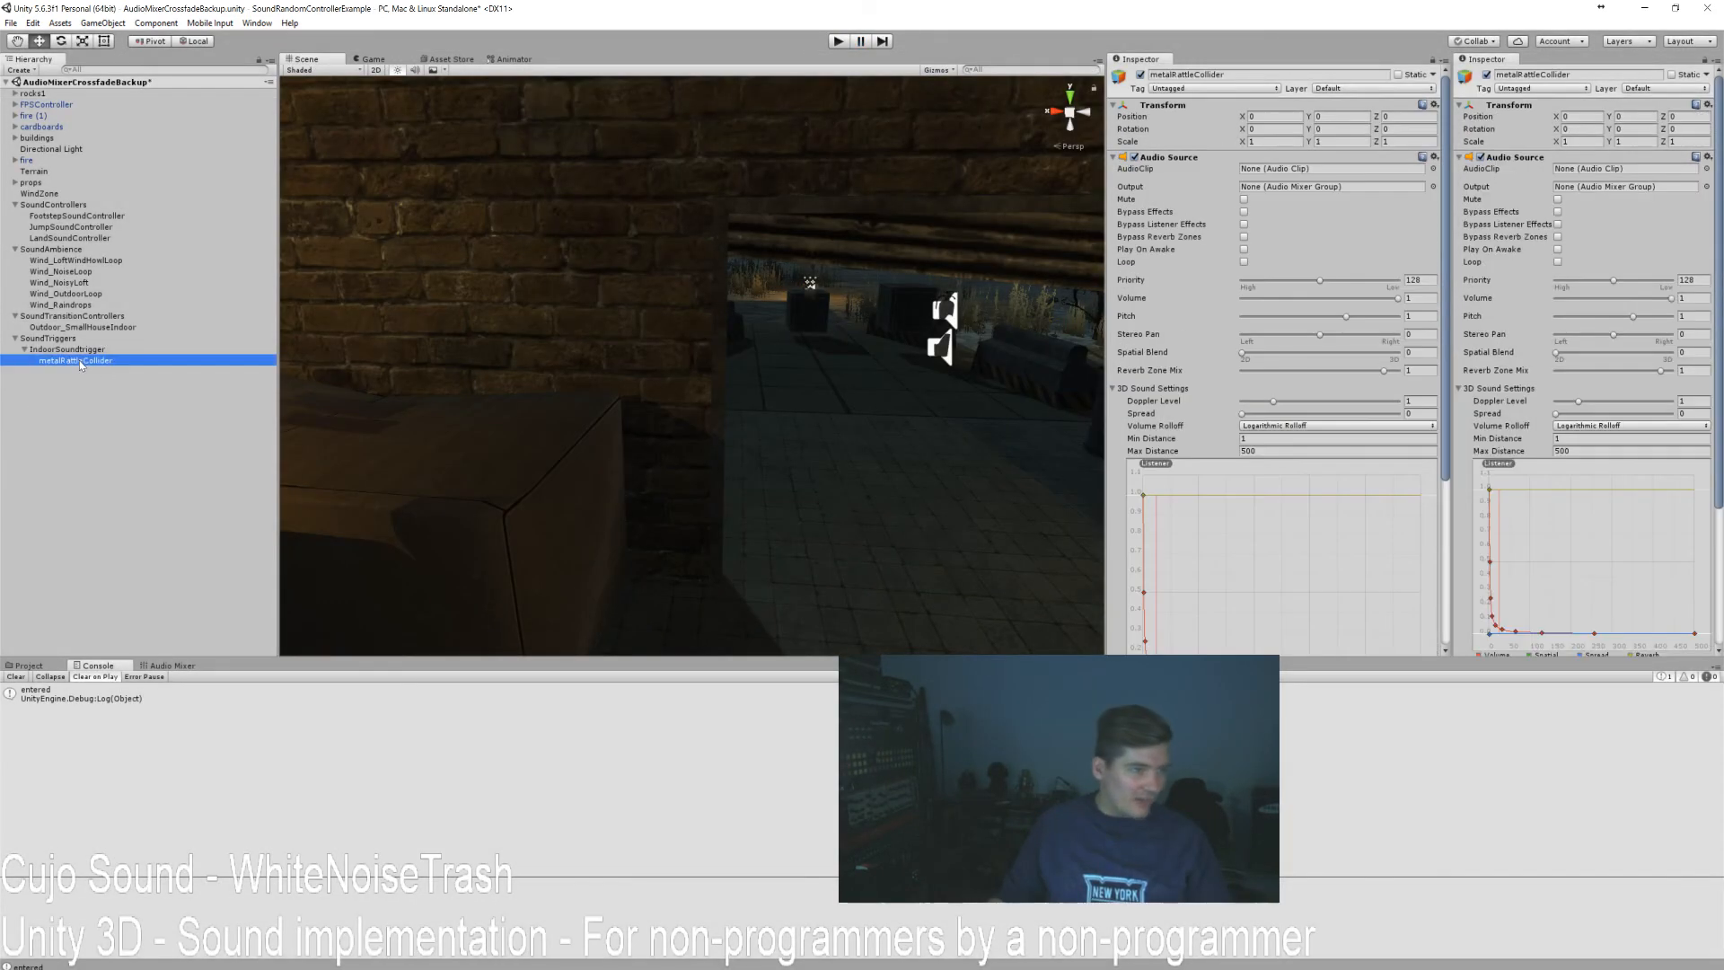
pyautogui.scroll(-5, 1283, 355)
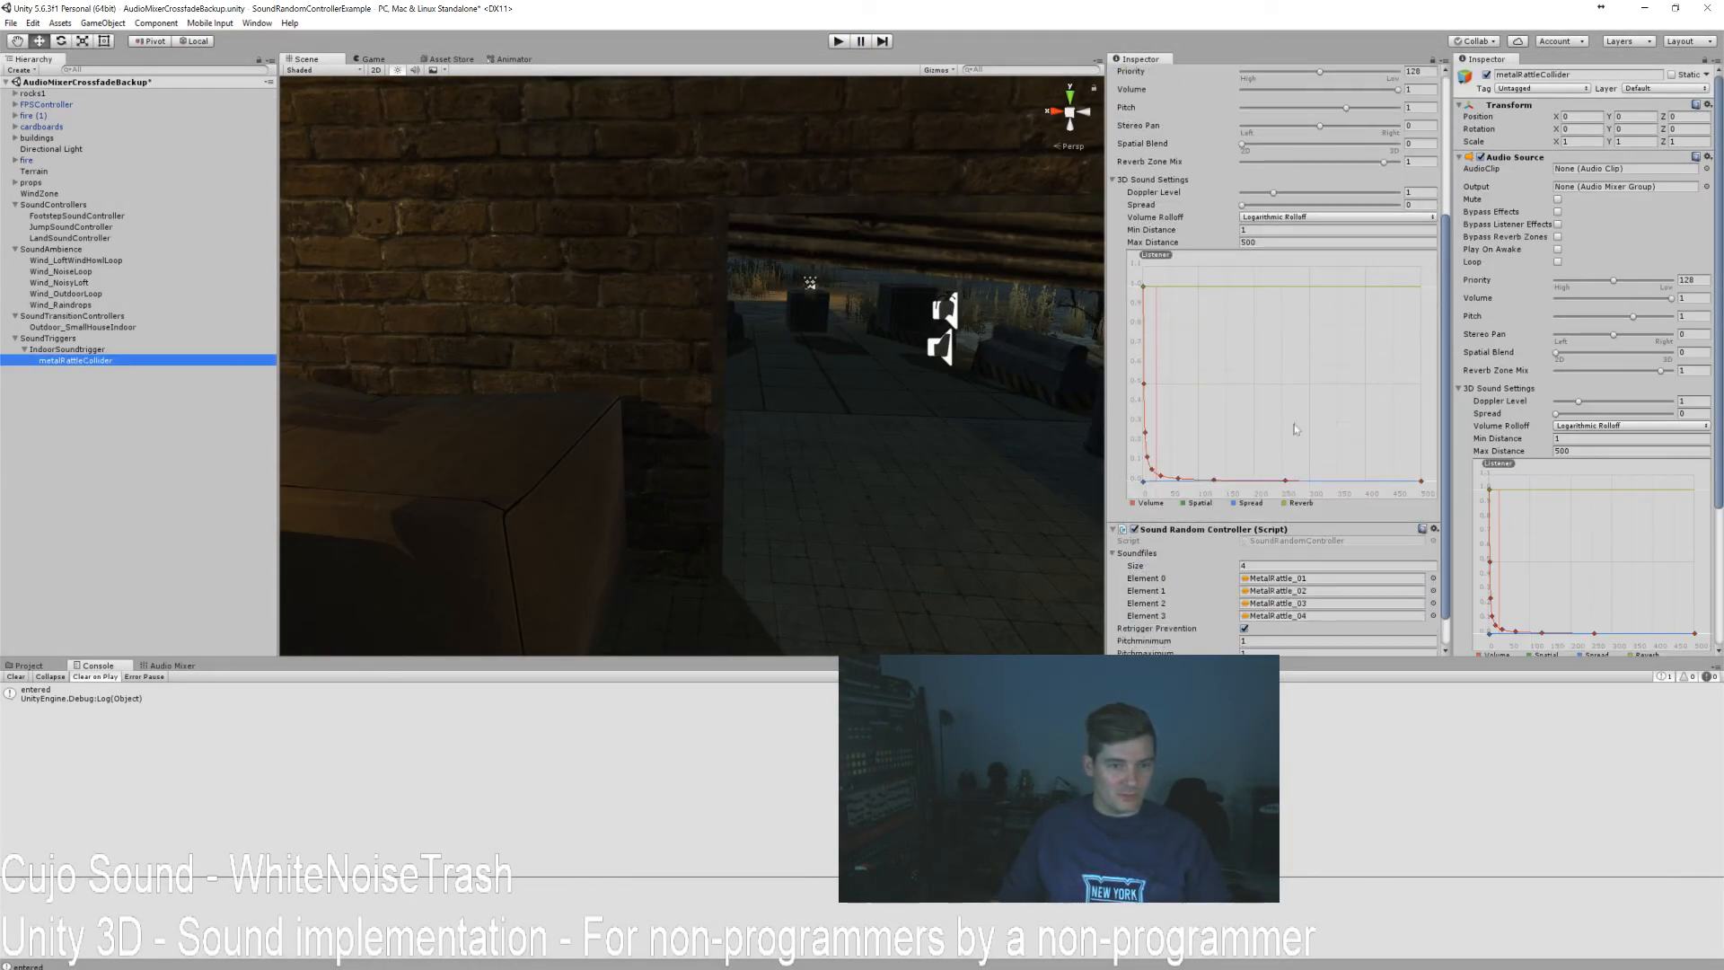
pyautogui.click(80, 349)
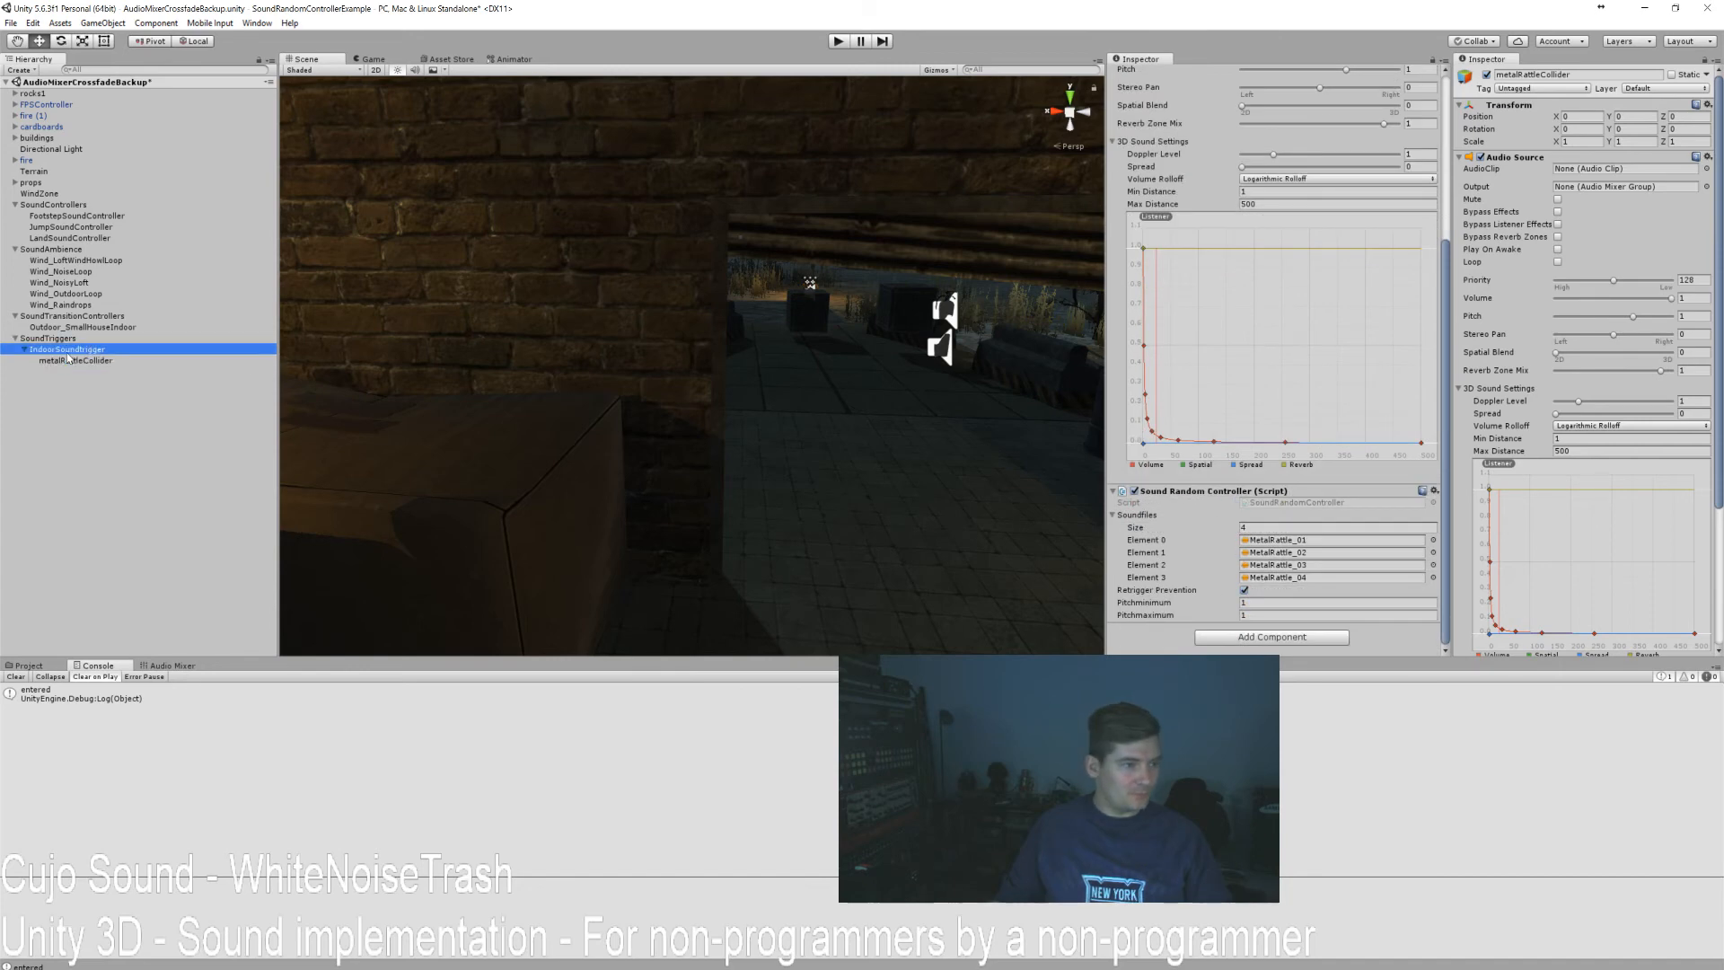
pyautogui.click(67, 361)
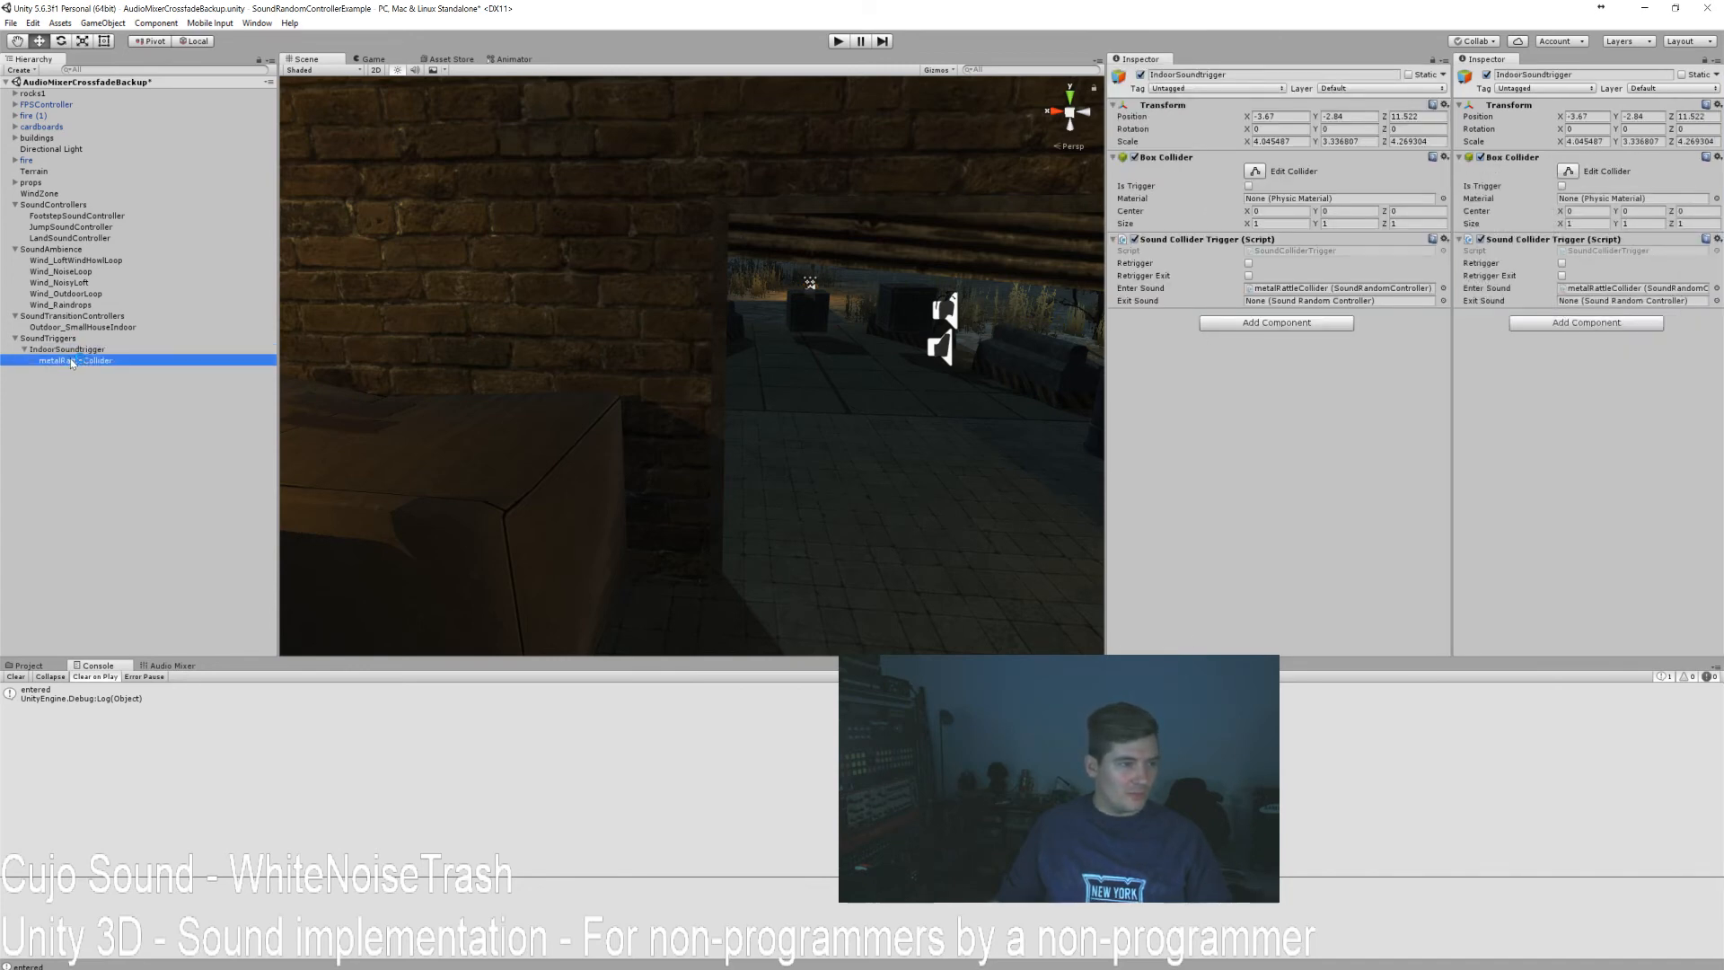
pyautogui.scroll(-4, 1337, 389)
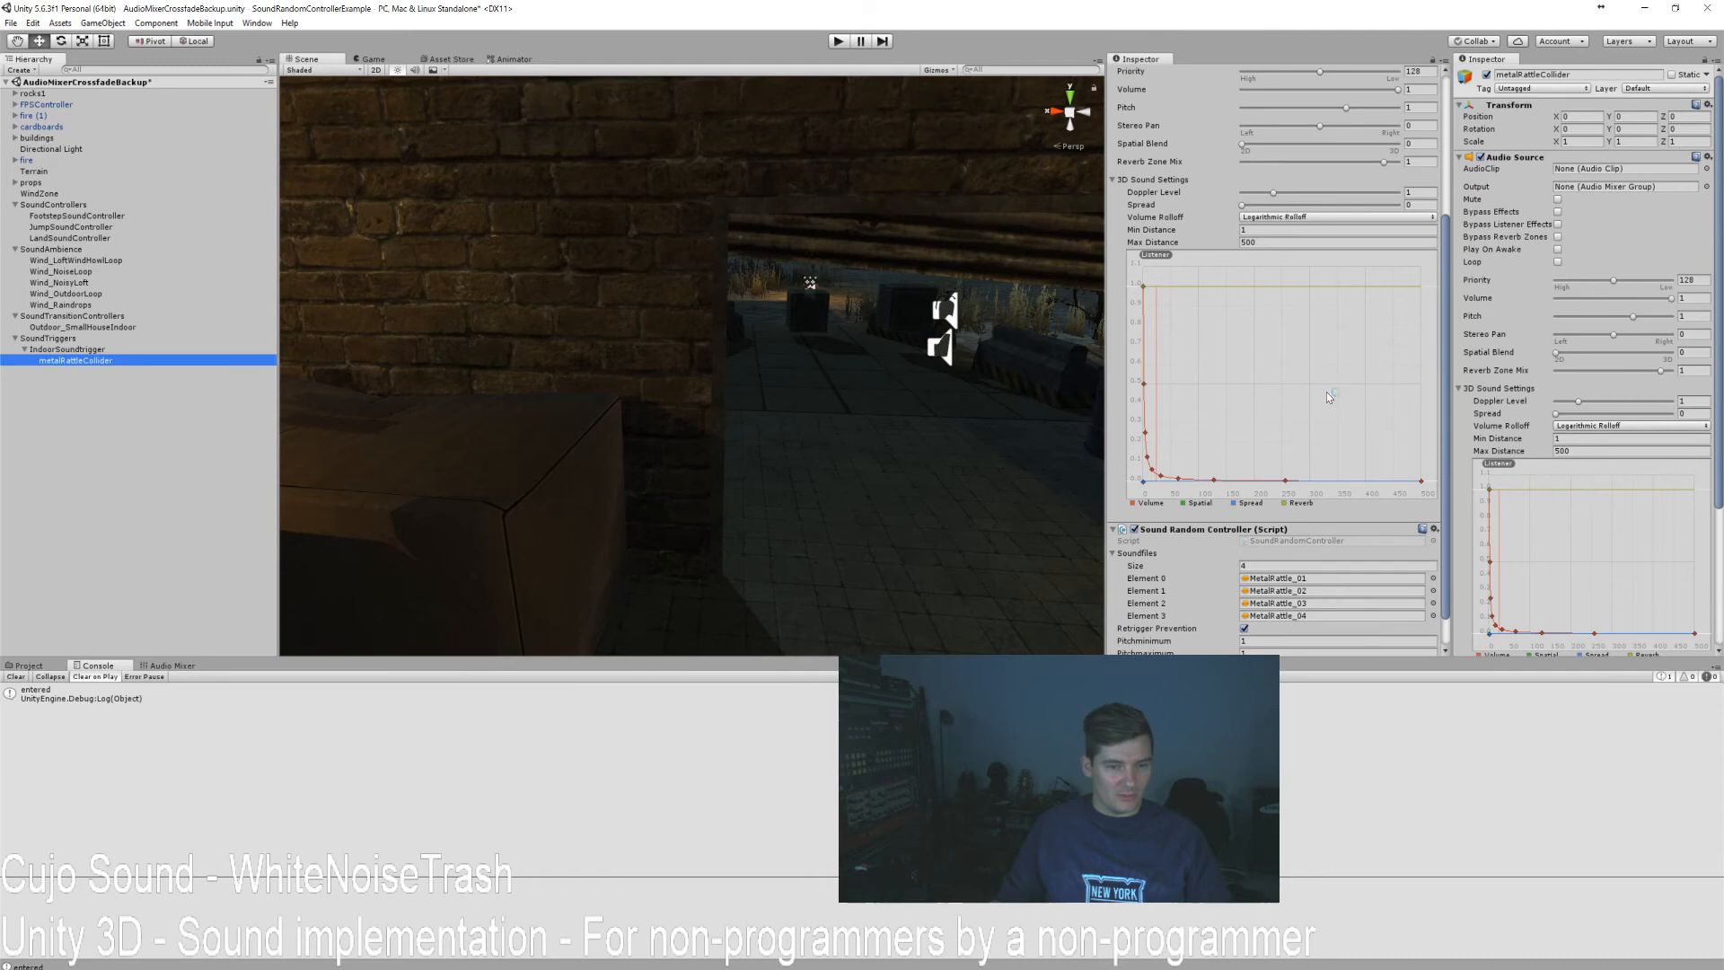
pyautogui.scroll(4, 1328, 391)
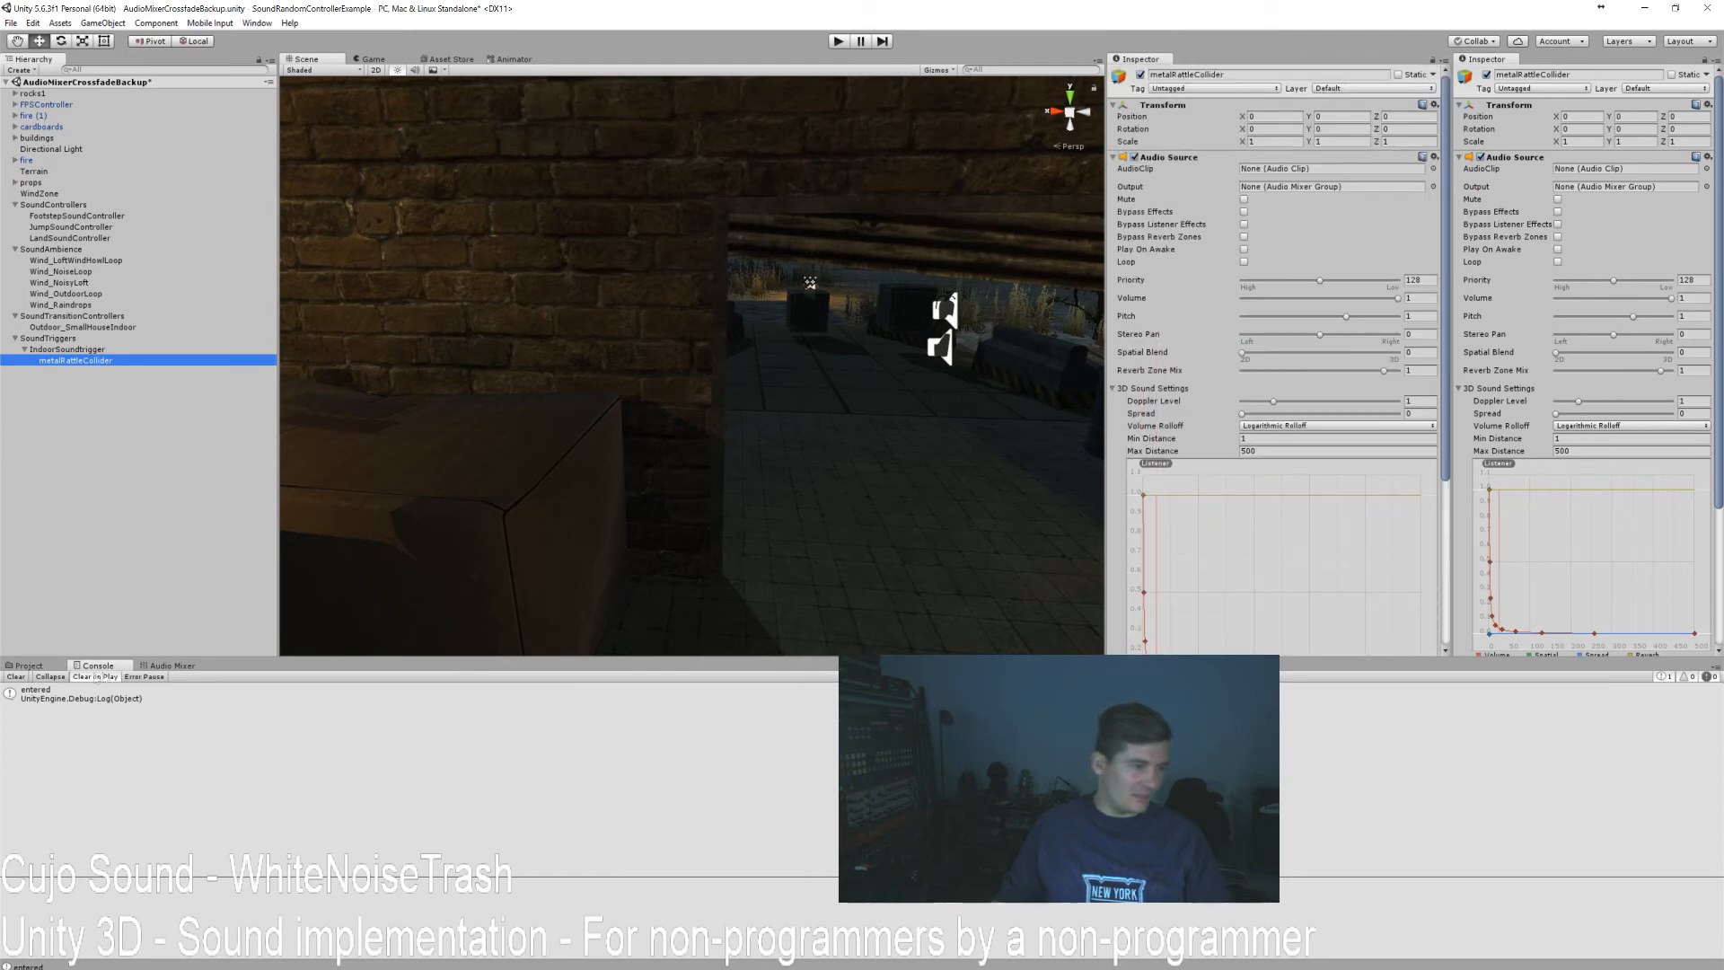
# Create a new audio mixer named Ambience_AdHoc.
pyautogui.click(169, 666)
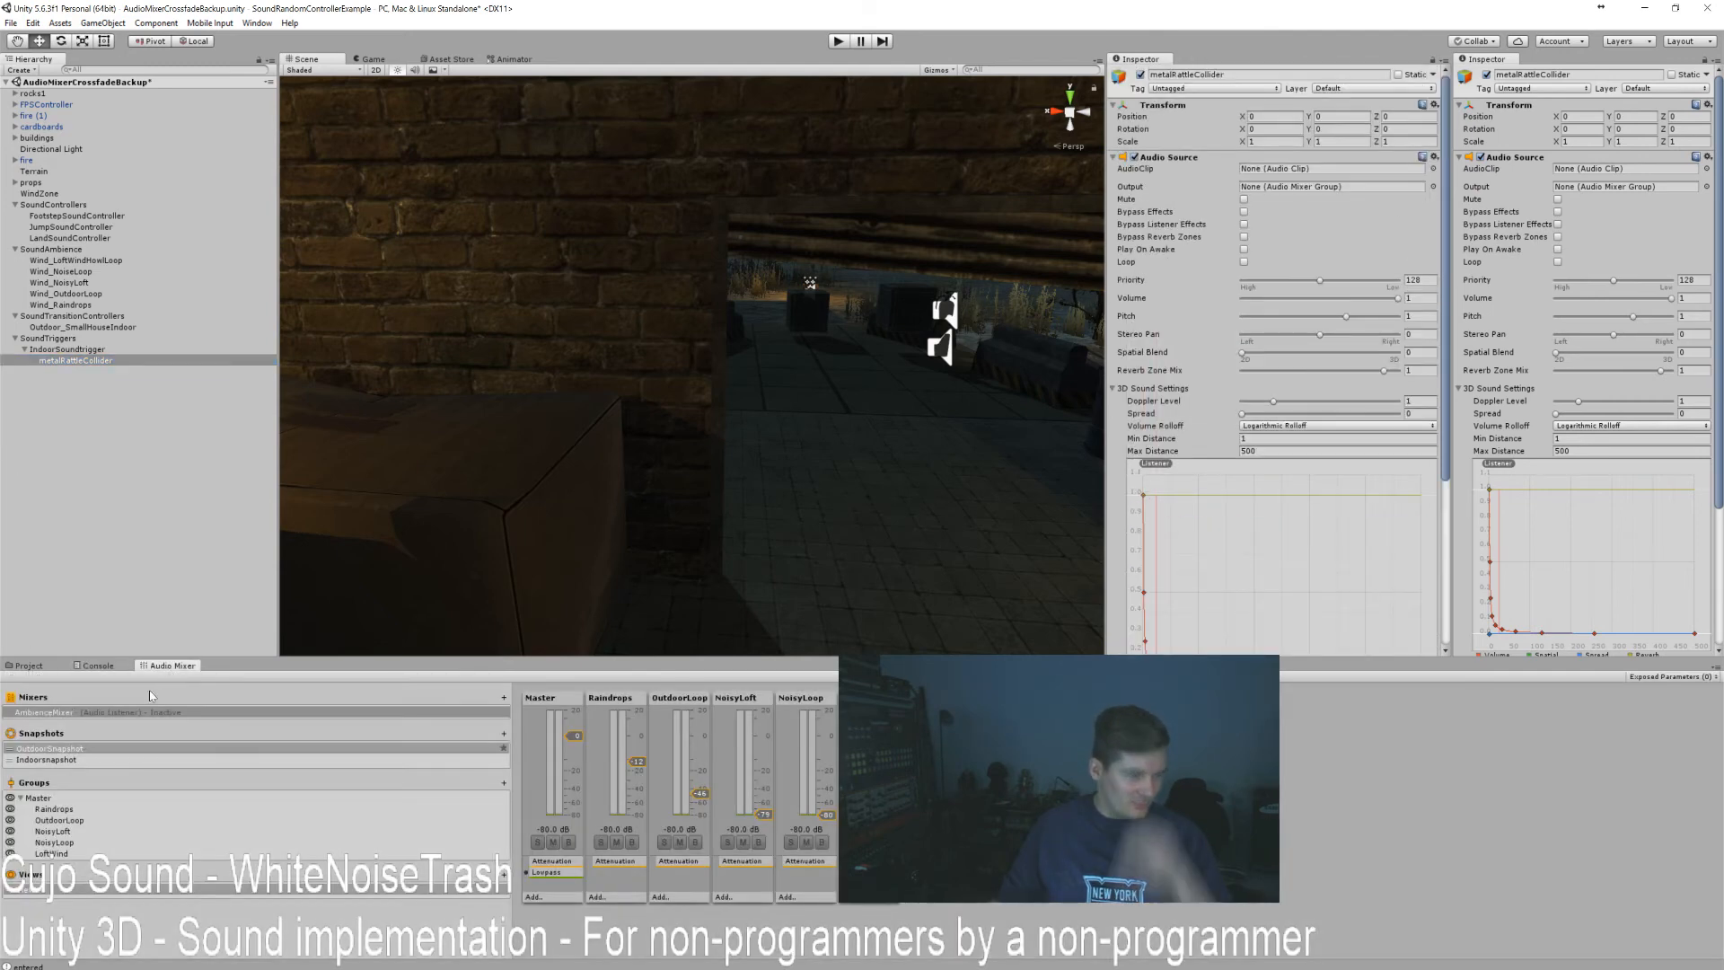
pyautogui.click(503, 698)
pyautogui.write('Ambie')
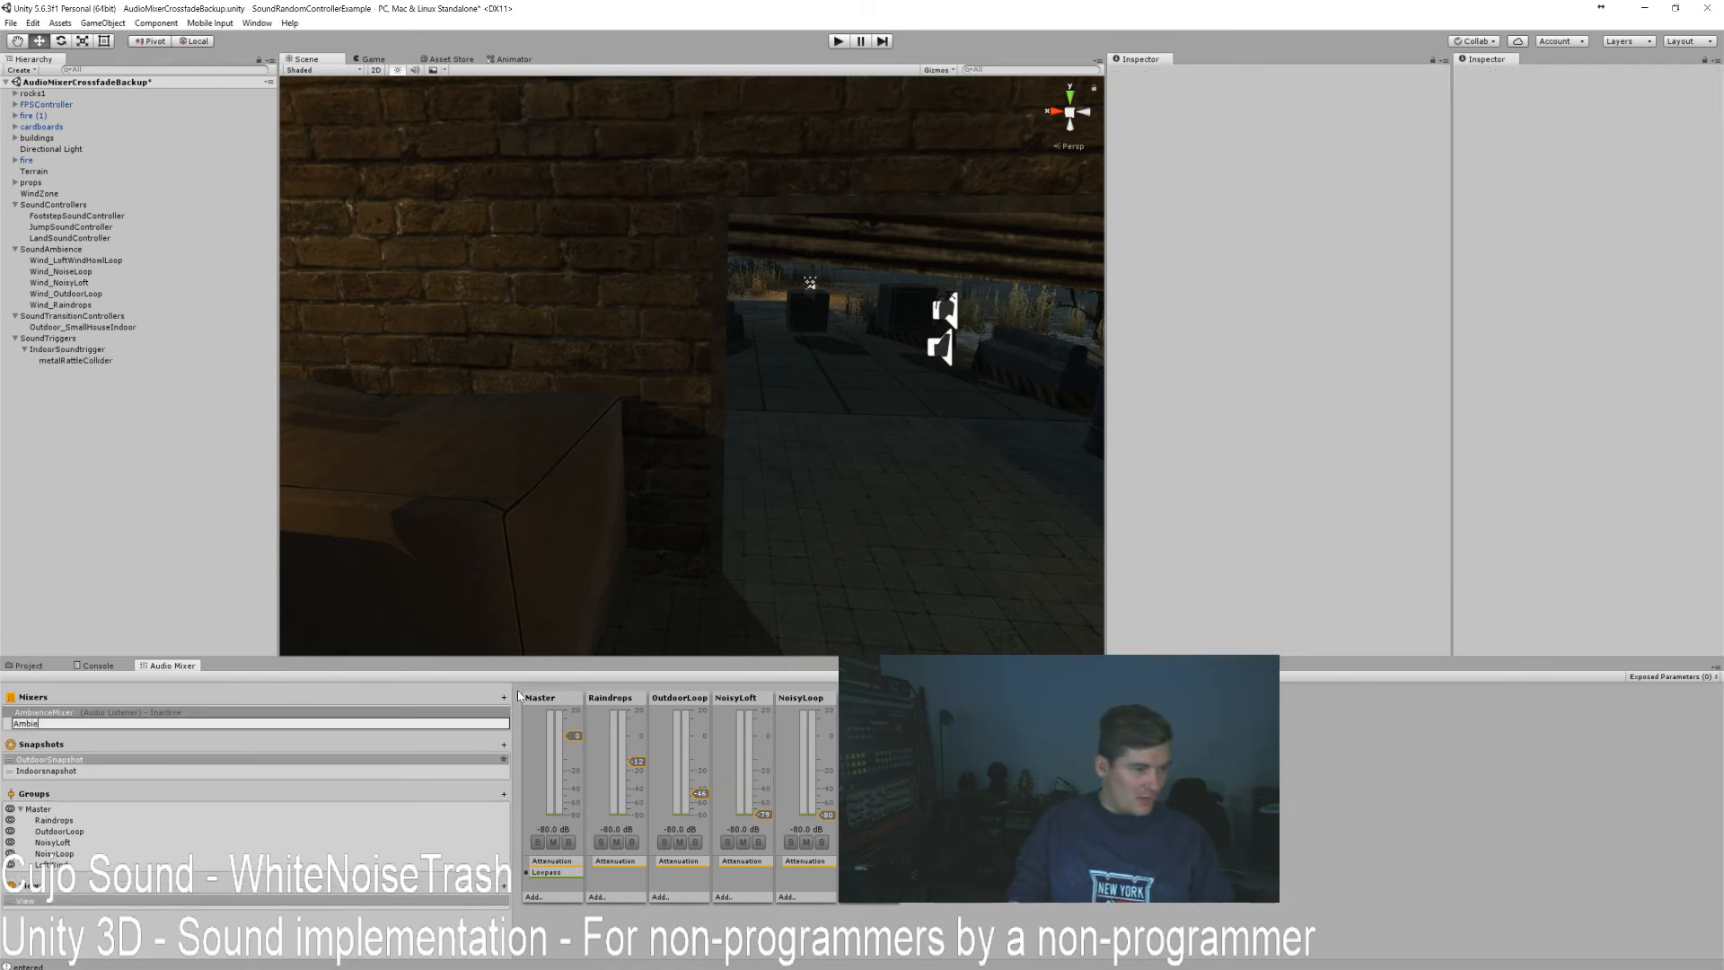
pyautogui.write('nce')
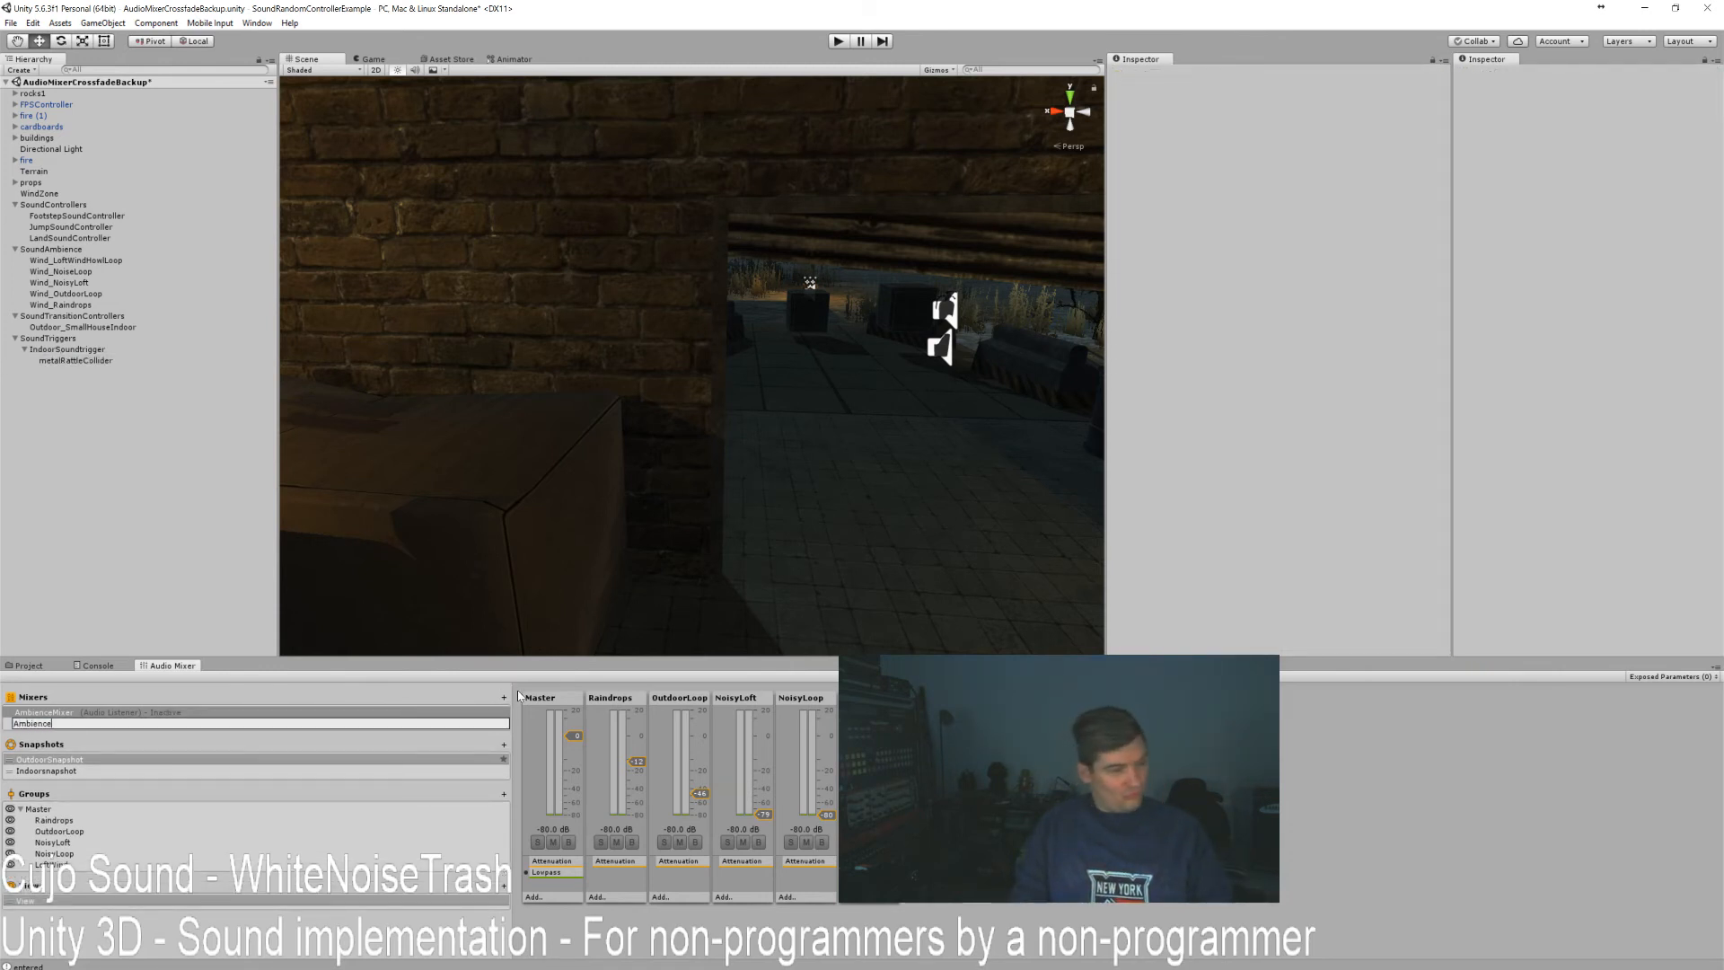
pyautogui.write('_AdHoc')
pyautogui.press('Return')
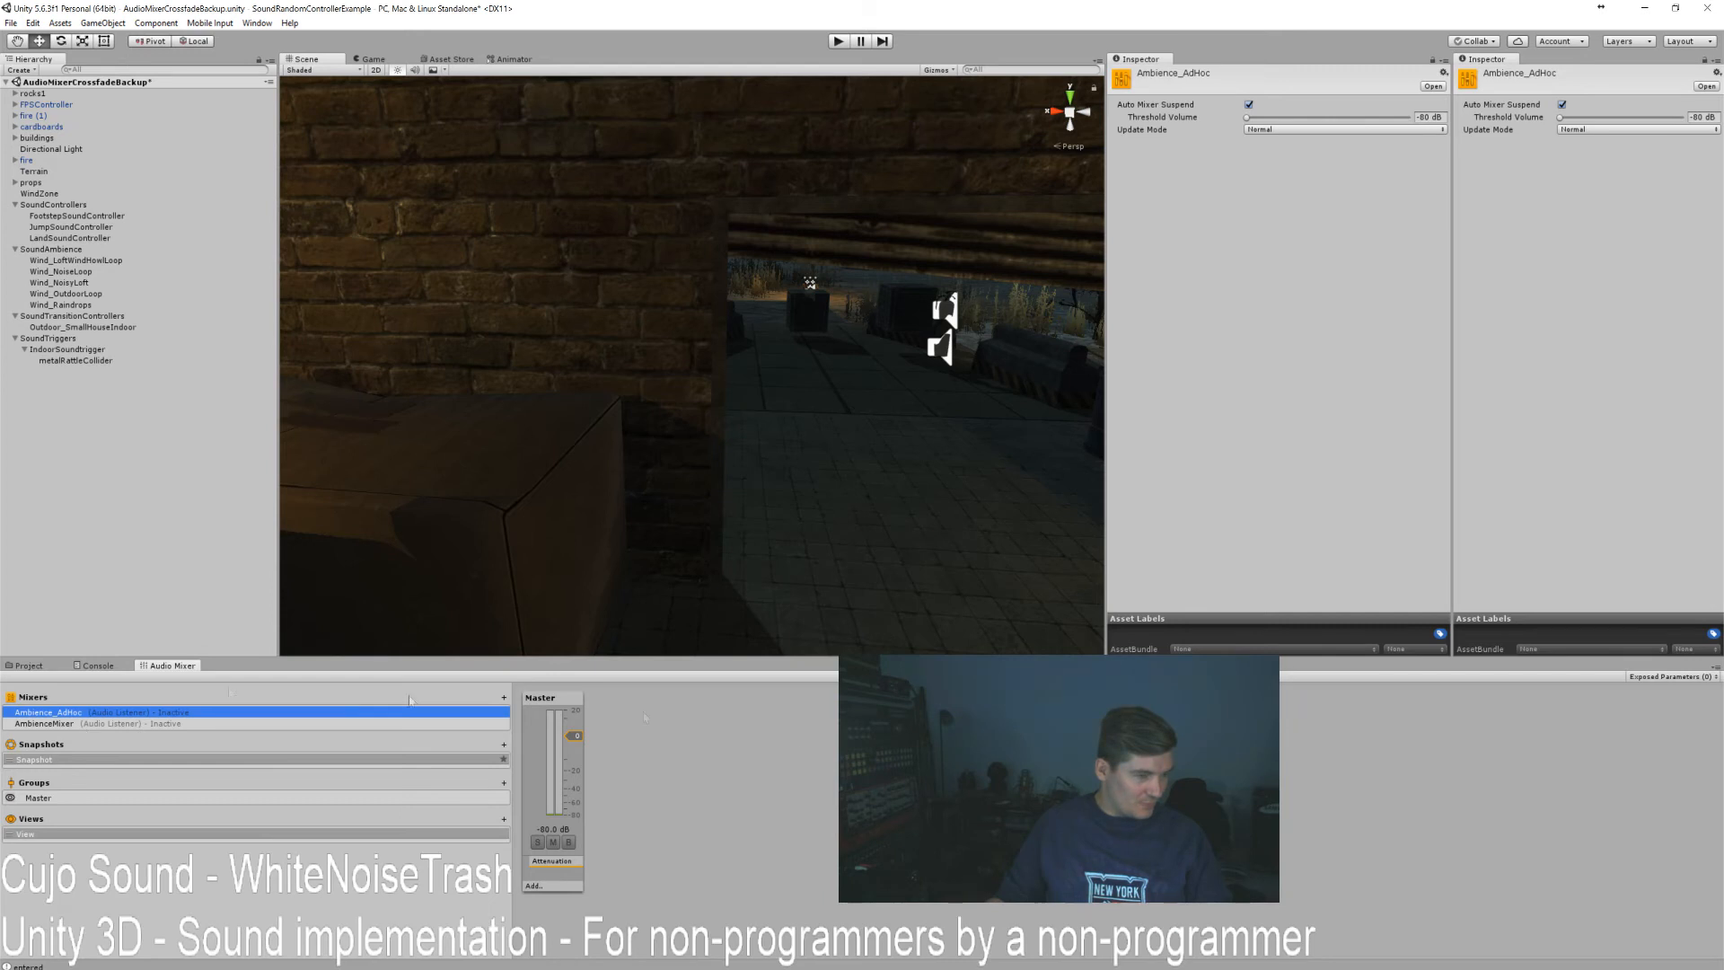
# Route metalRattleCollider's Audio Source output to the Master group of Ambience_AdHoc and add an SFX Reverb effect to that group.
pyautogui.click(47, 364)
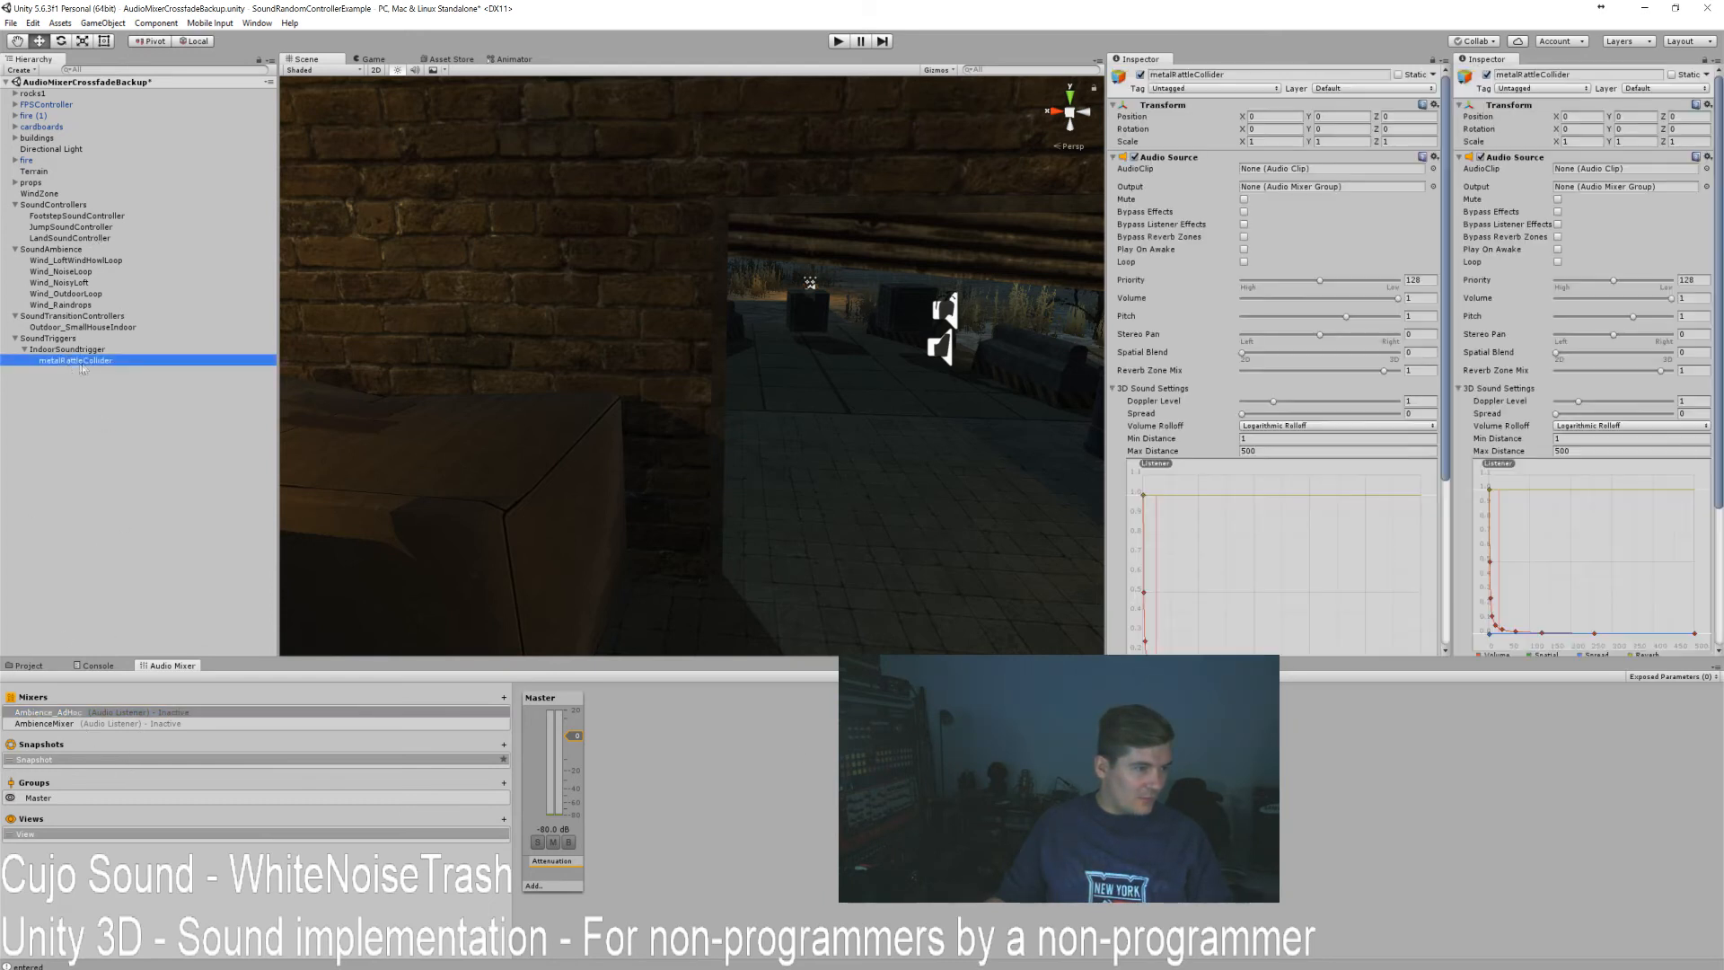
pyautogui.click(1435, 186)
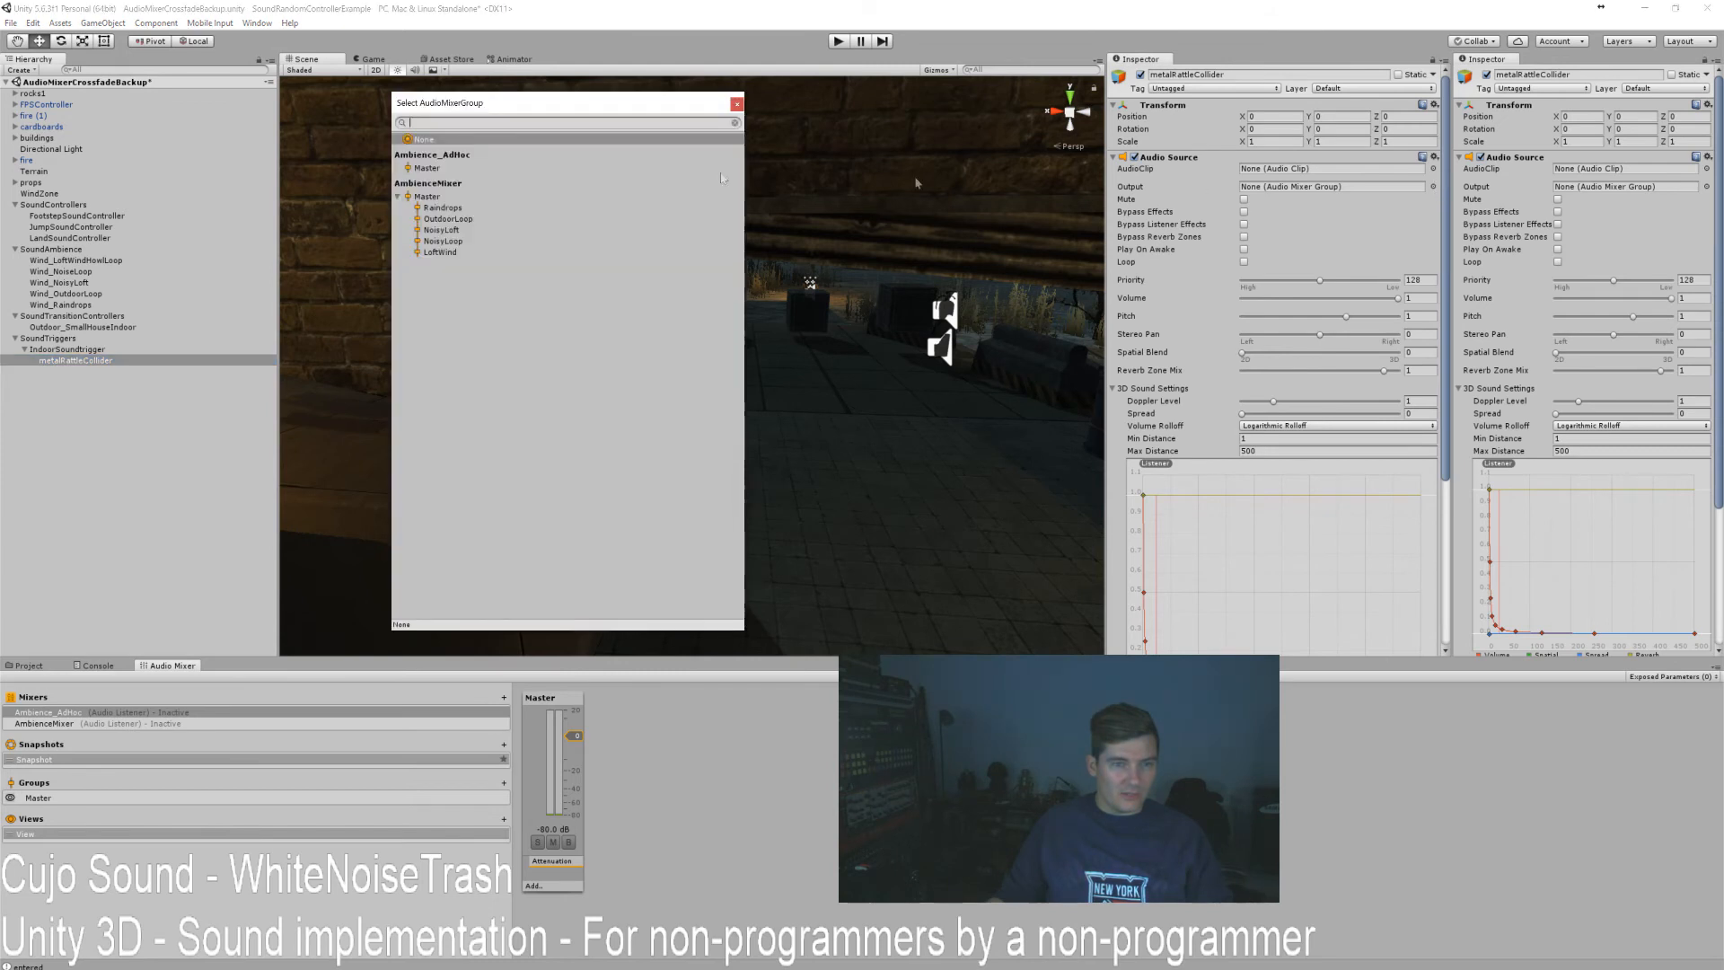
pyautogui.doubleClick(427, 169)
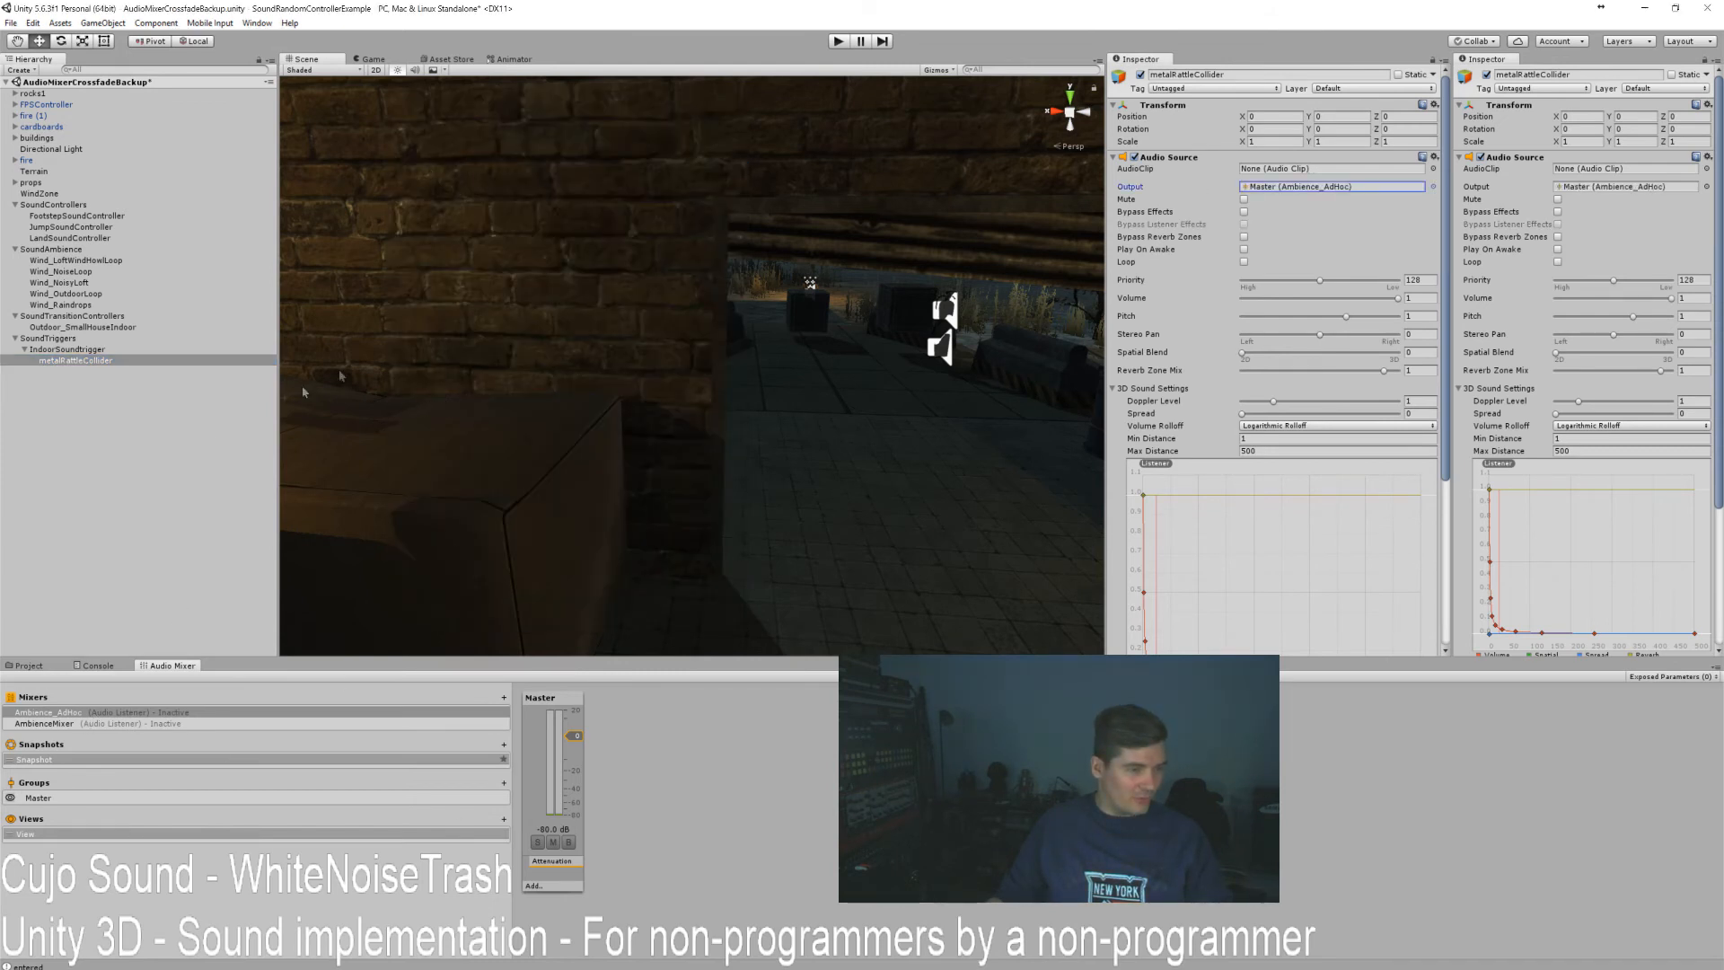
pyautogui.click(534, 886)
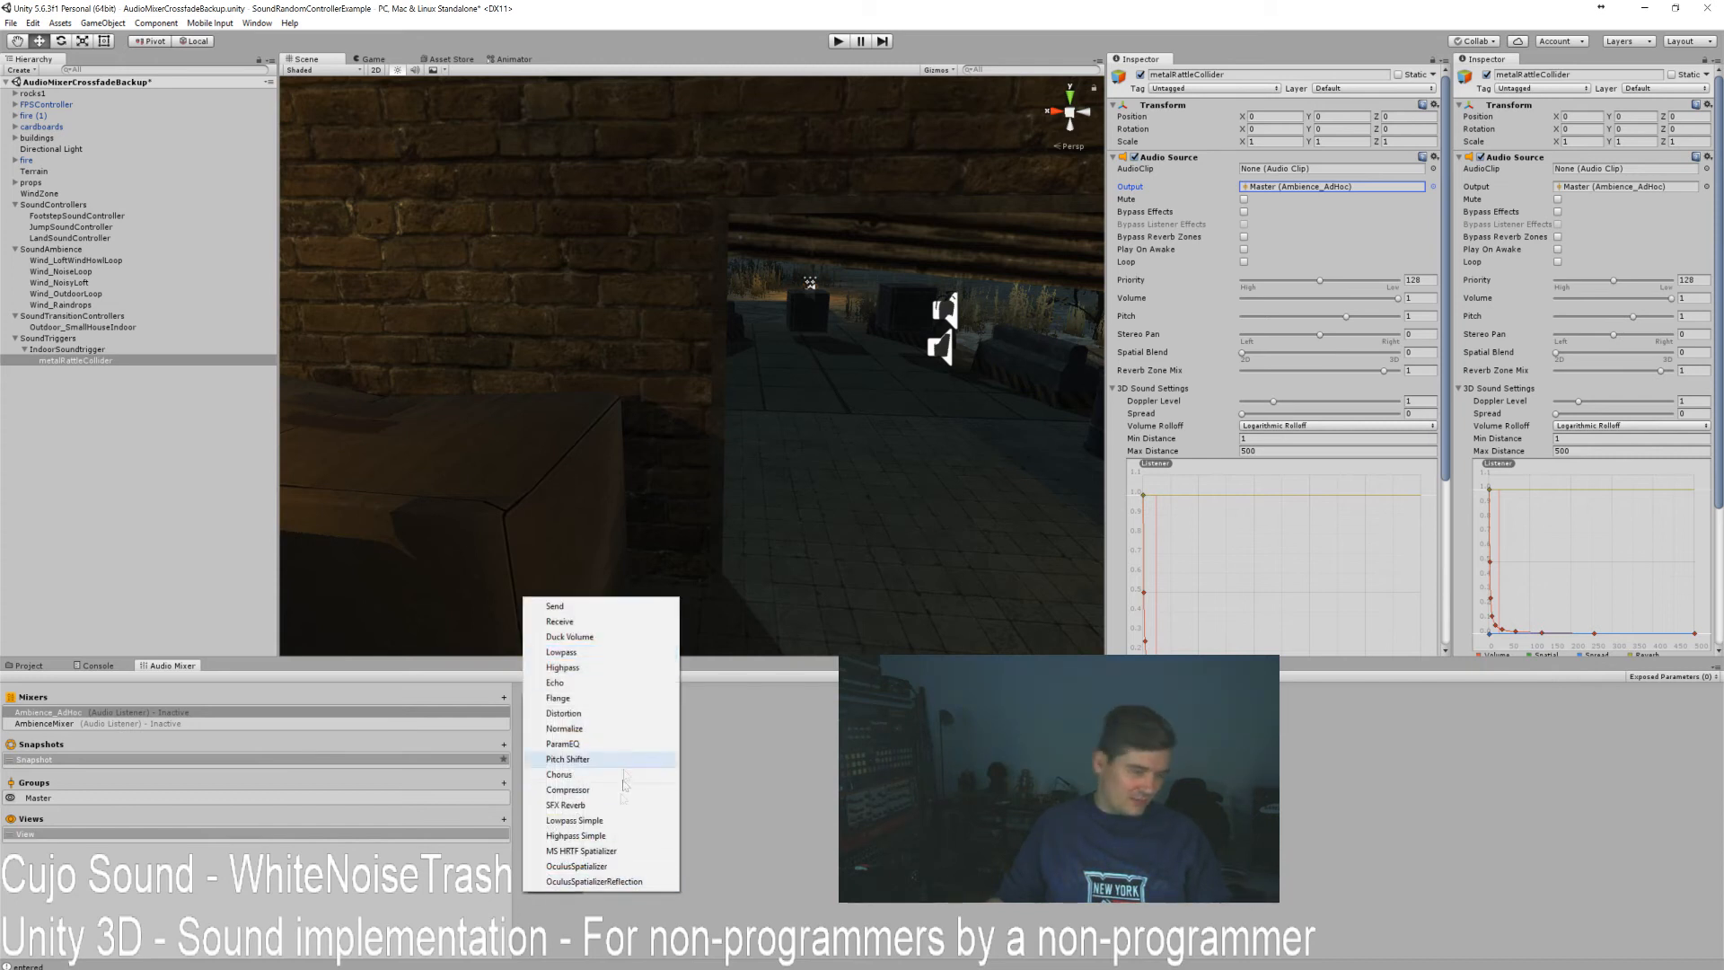
pyautogui.click(620, 804)
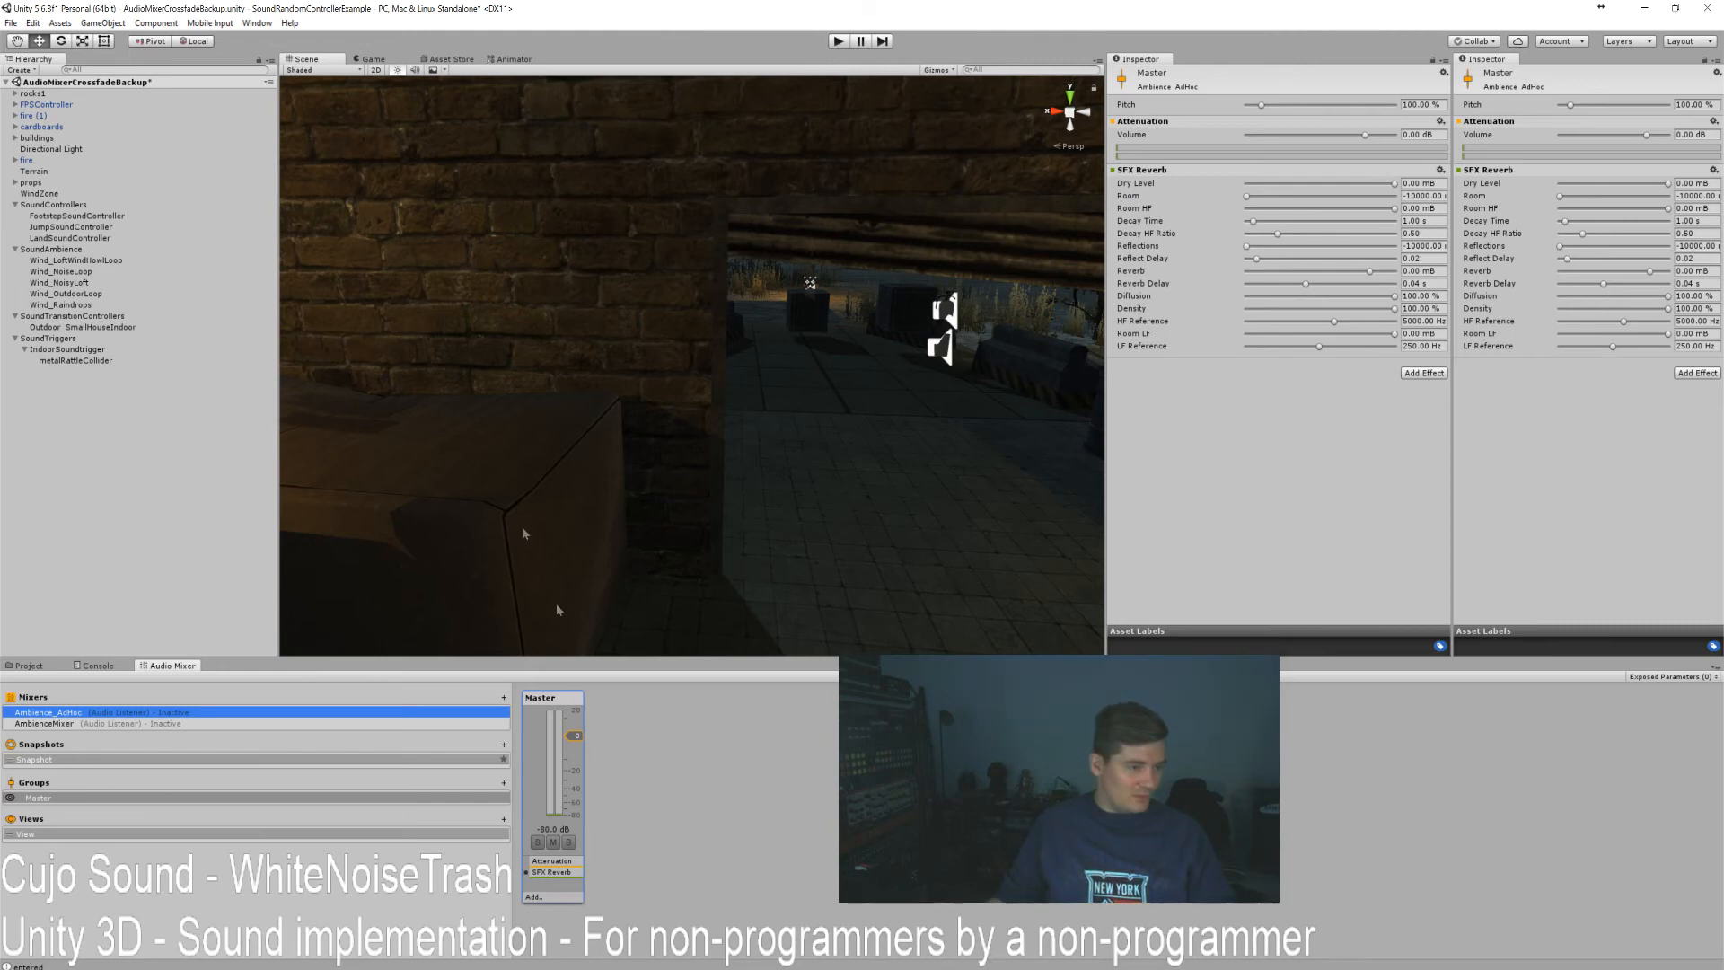
# Play-test walking into the small house with Ambience_AdHoc's Master group soloed, and stop play mode.
pyautogui.click(837, 41)
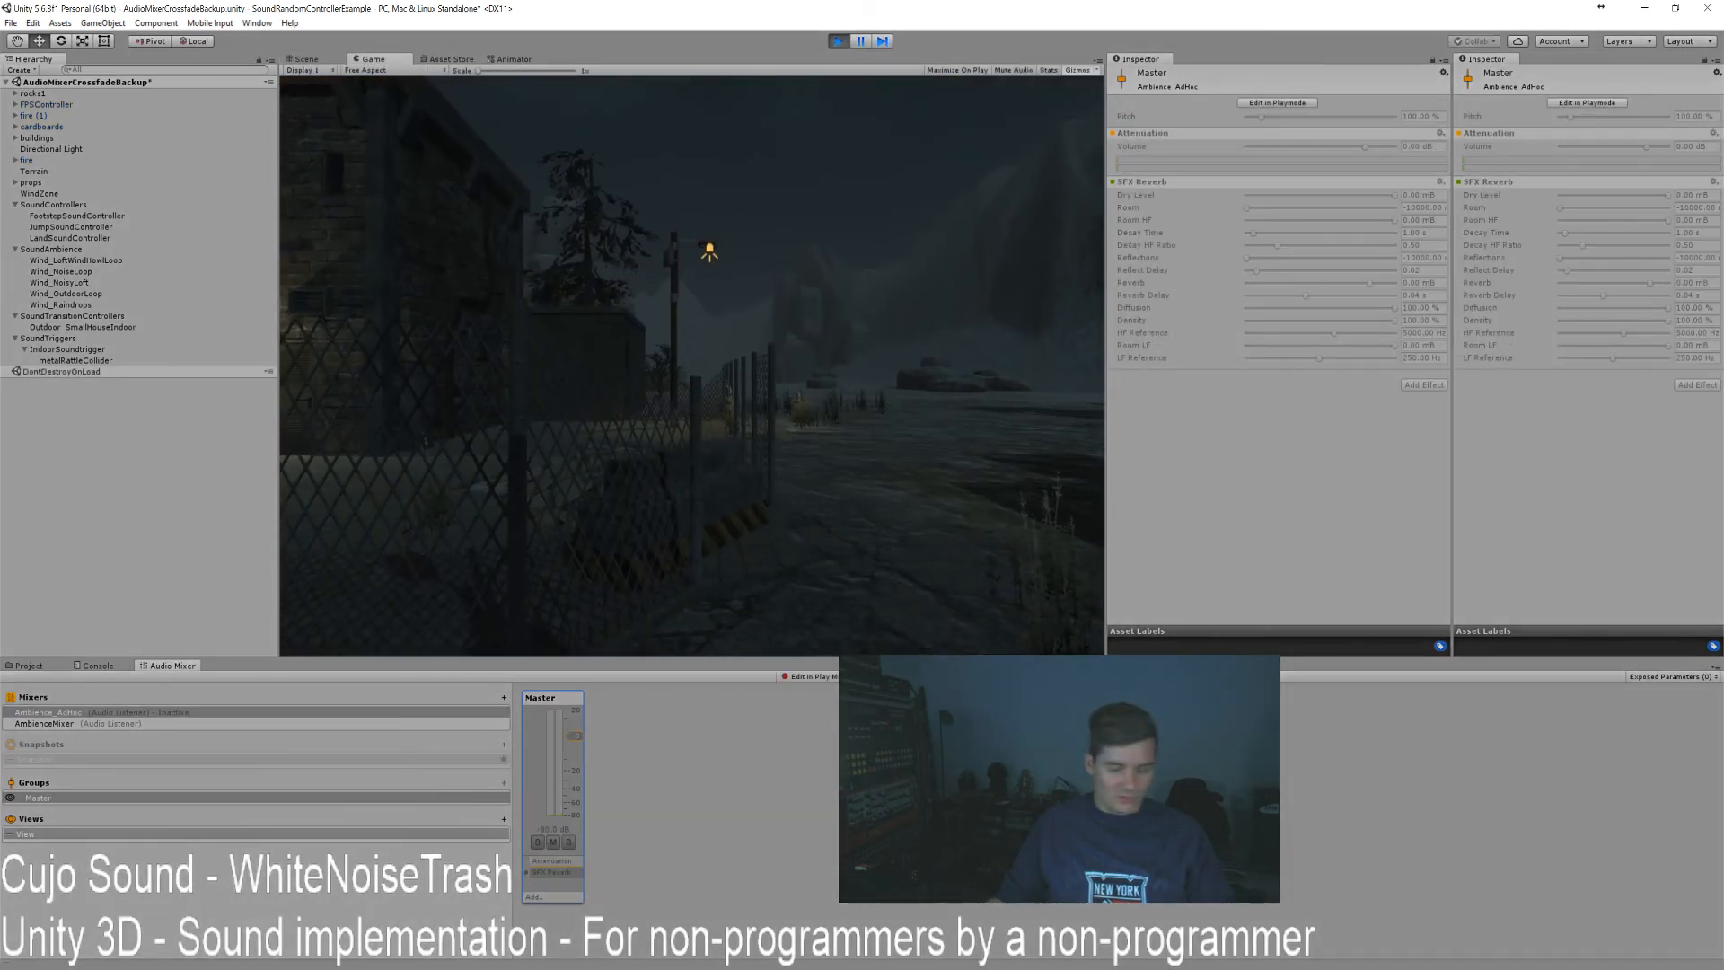
pyautogui.click(811, 677)
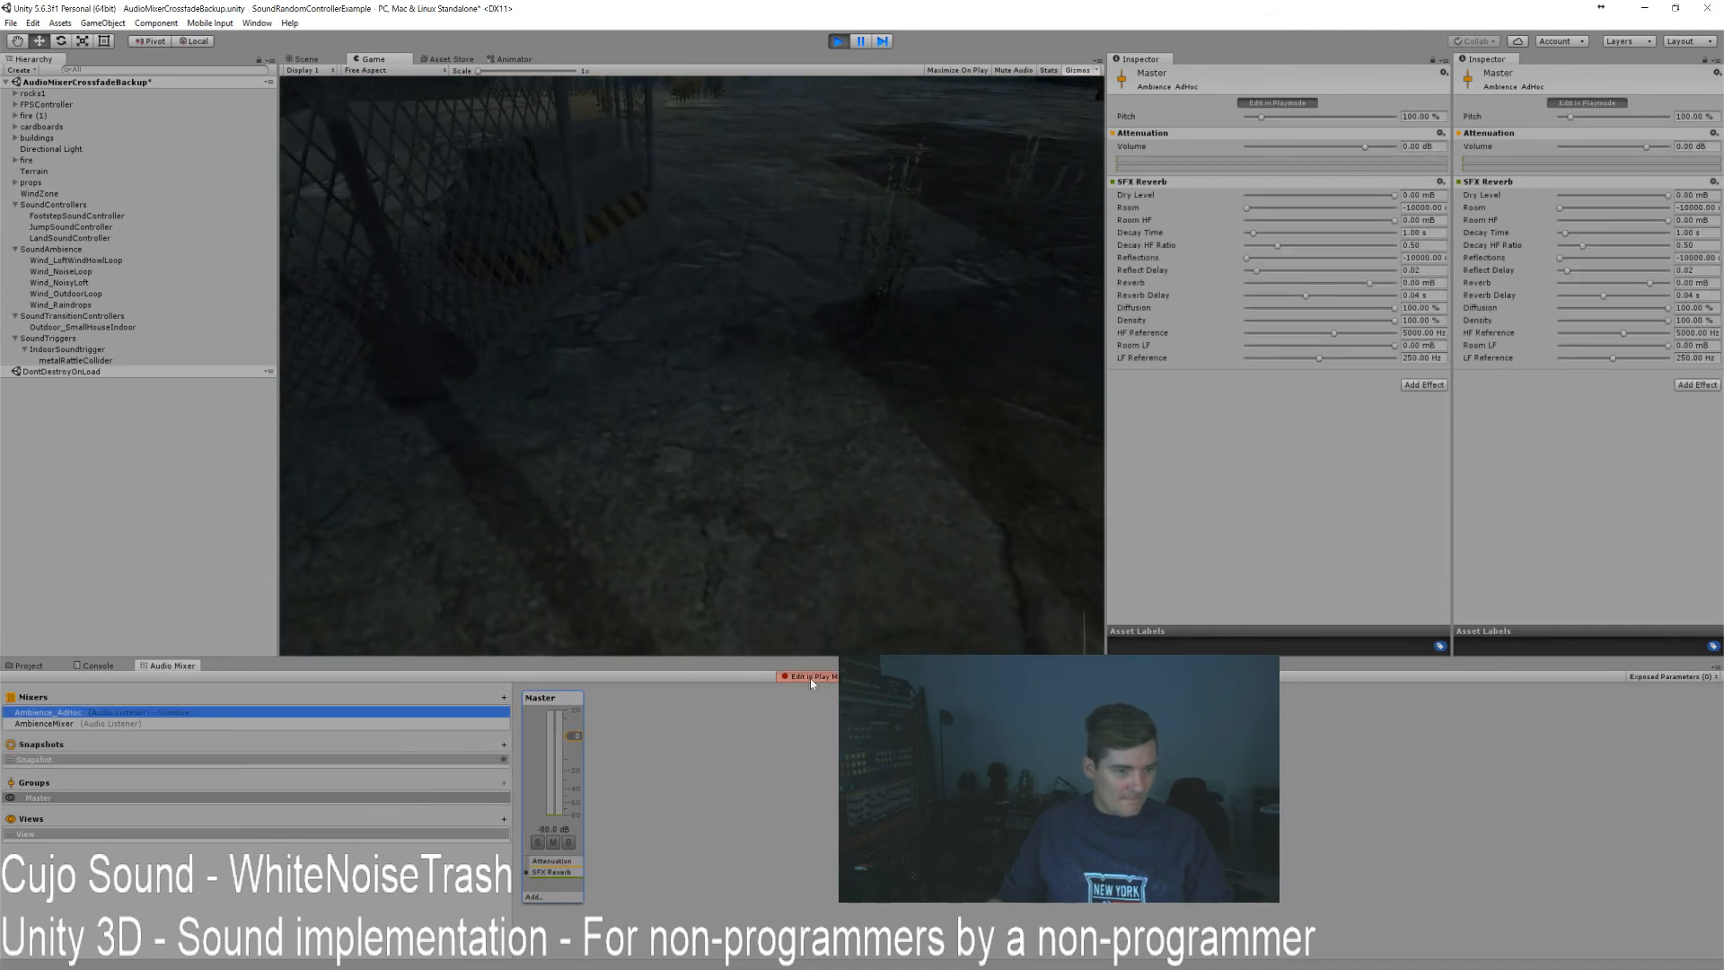
pyautogui.click(537, 842)
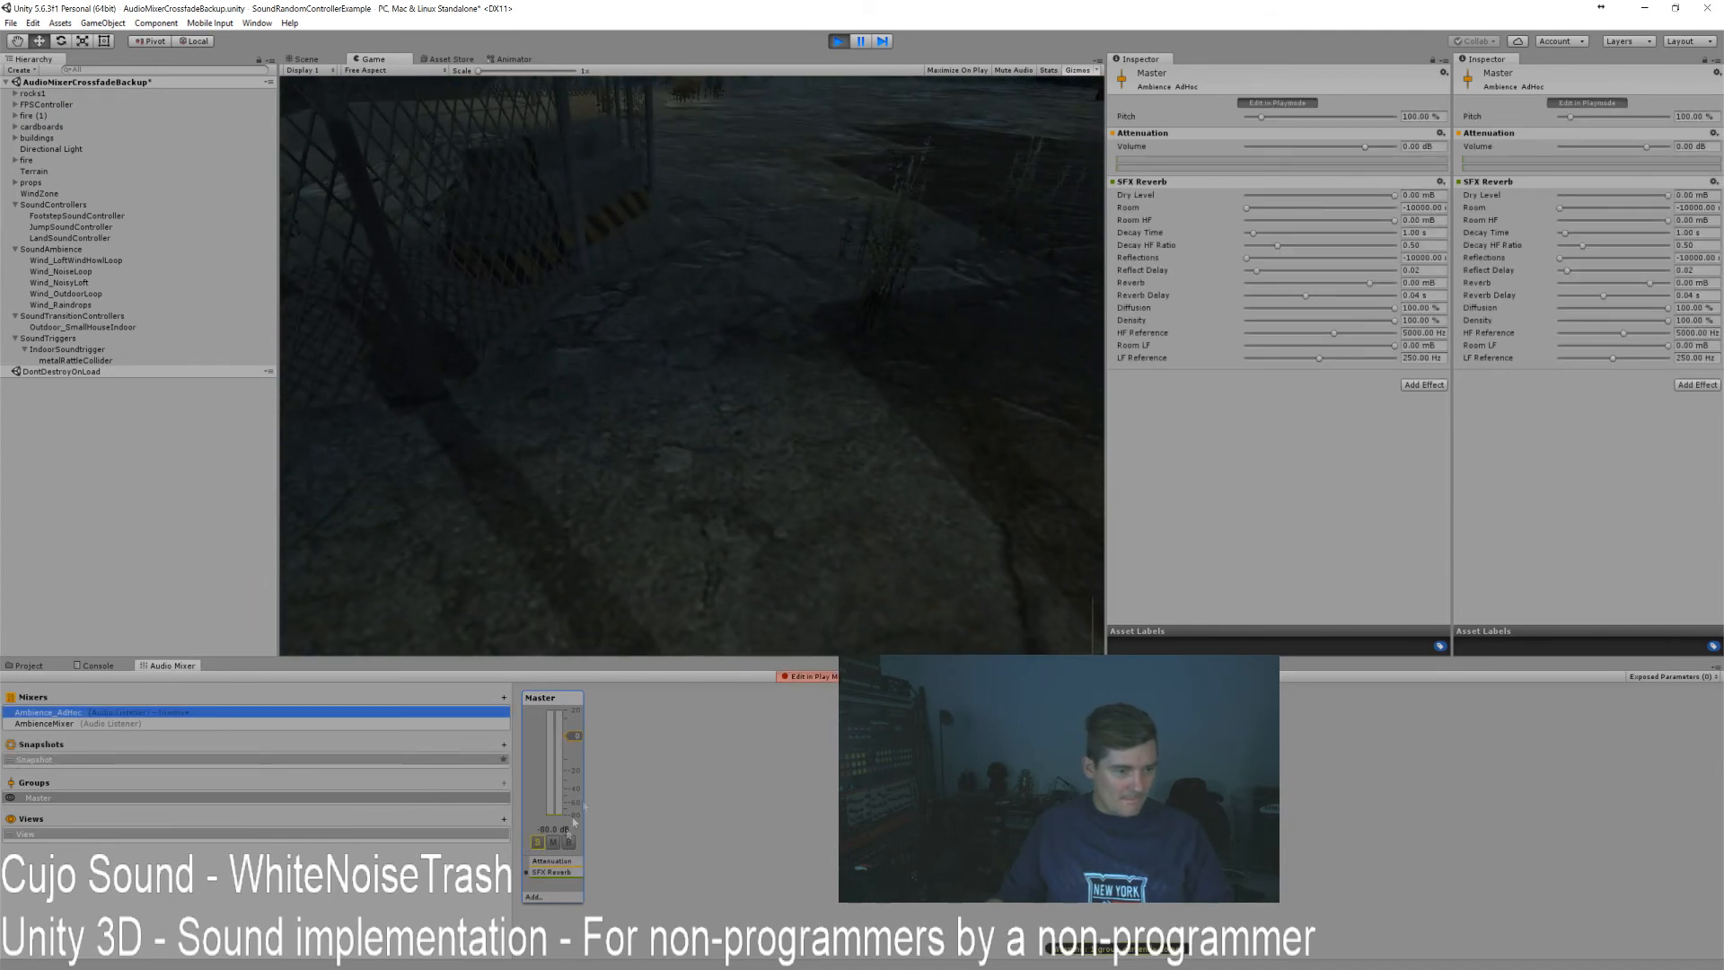
pyautogui.click(811, 680)
pyautogui.click(828, 511)
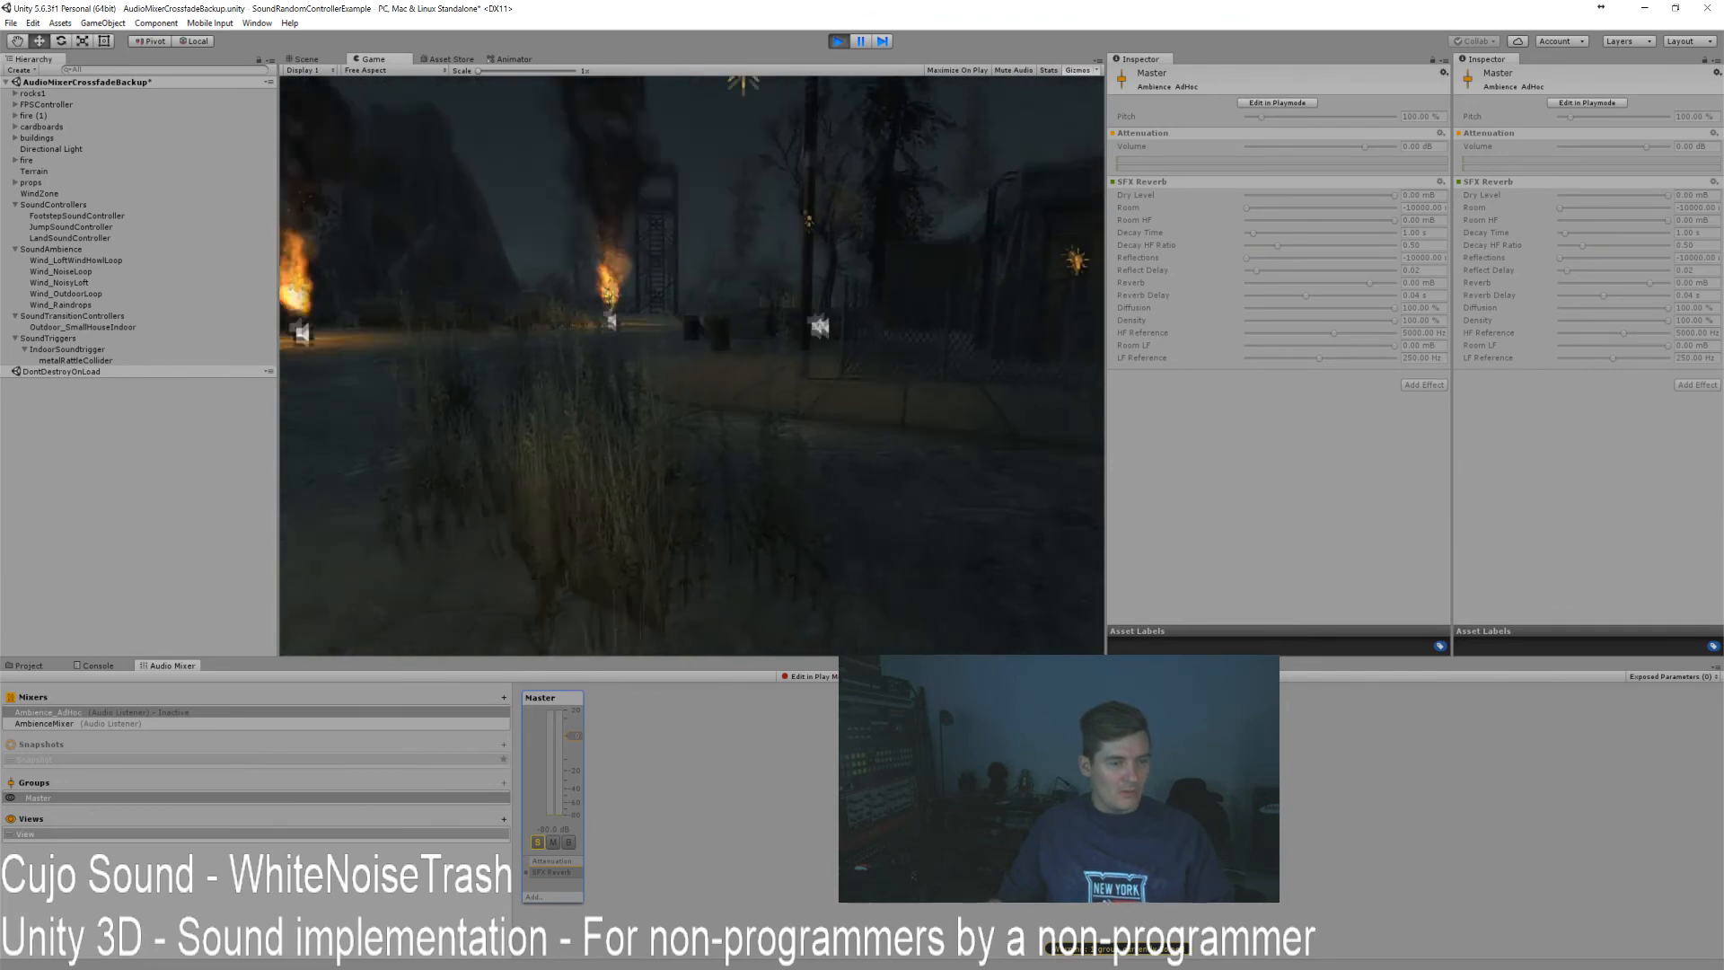
pyautogui.press('w')
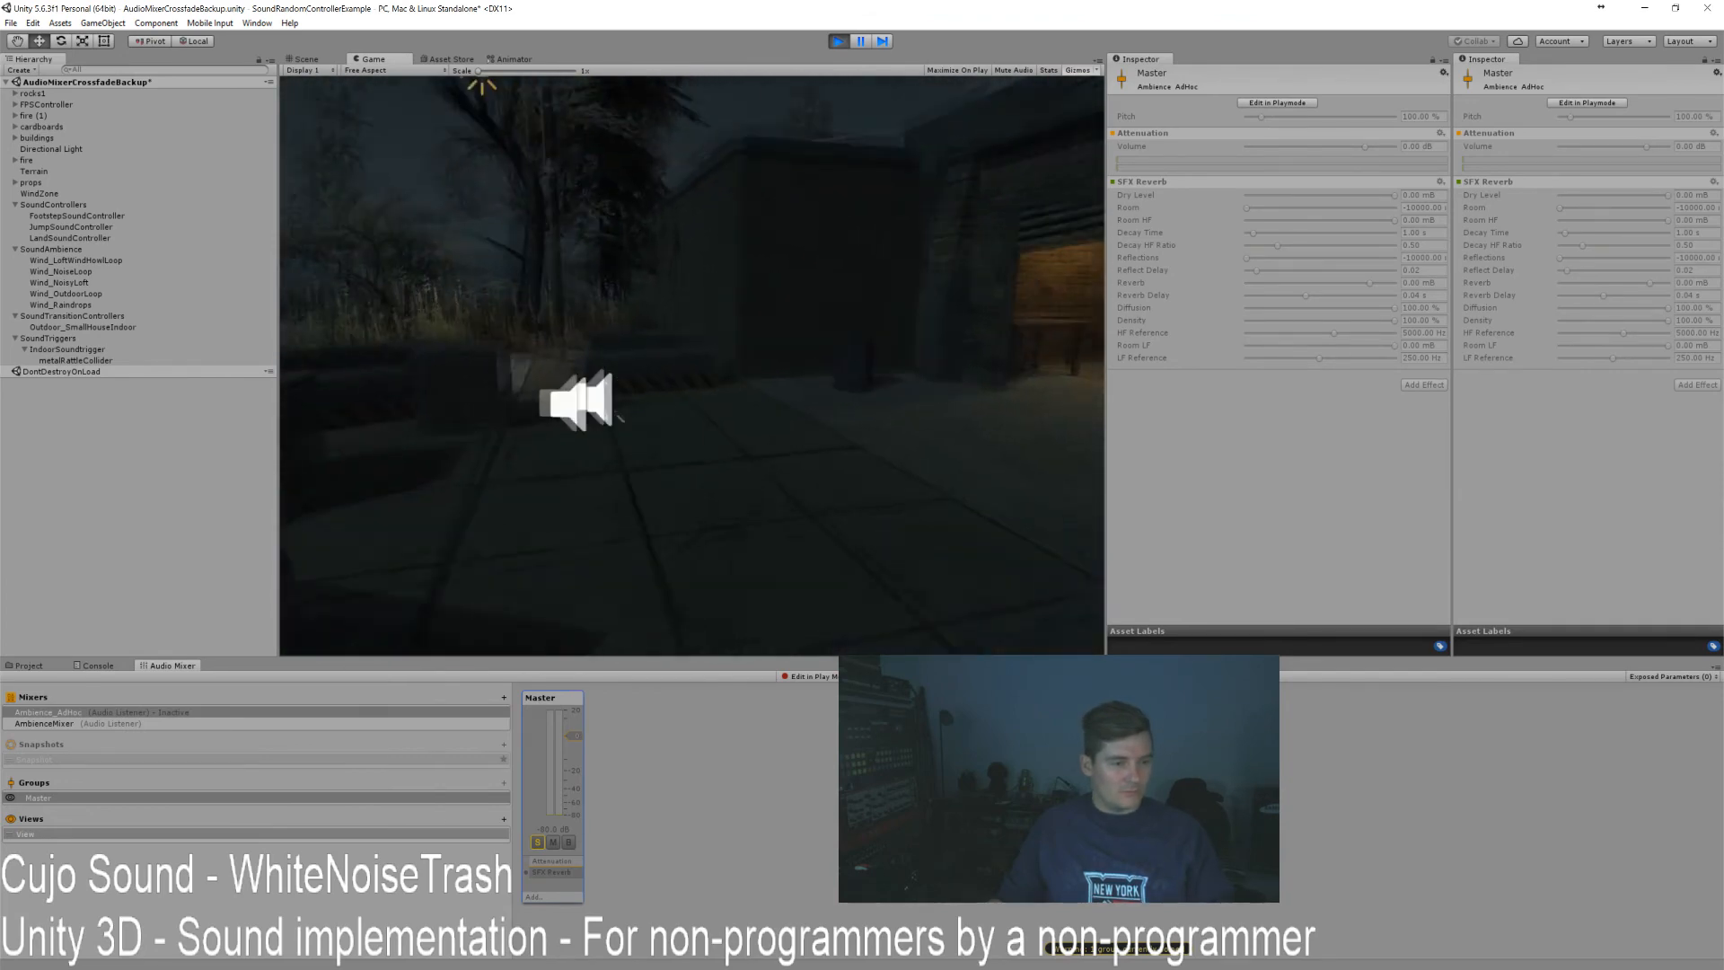
pyautogui.press('w')
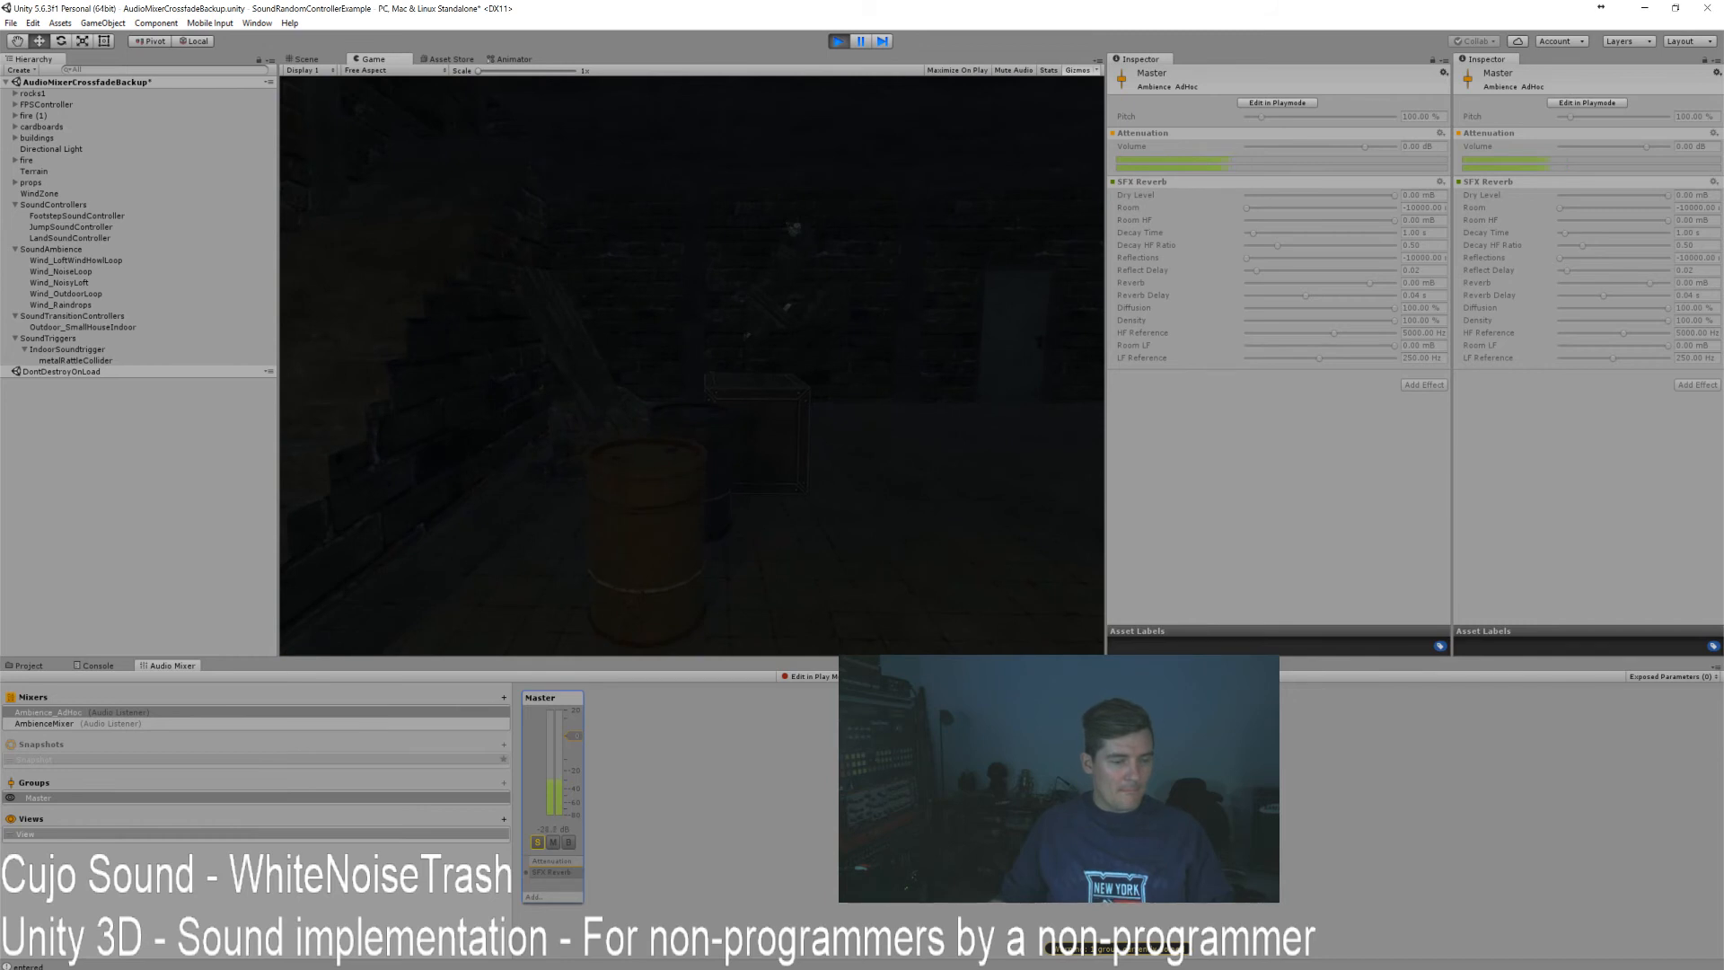
pyautogui.press('w')
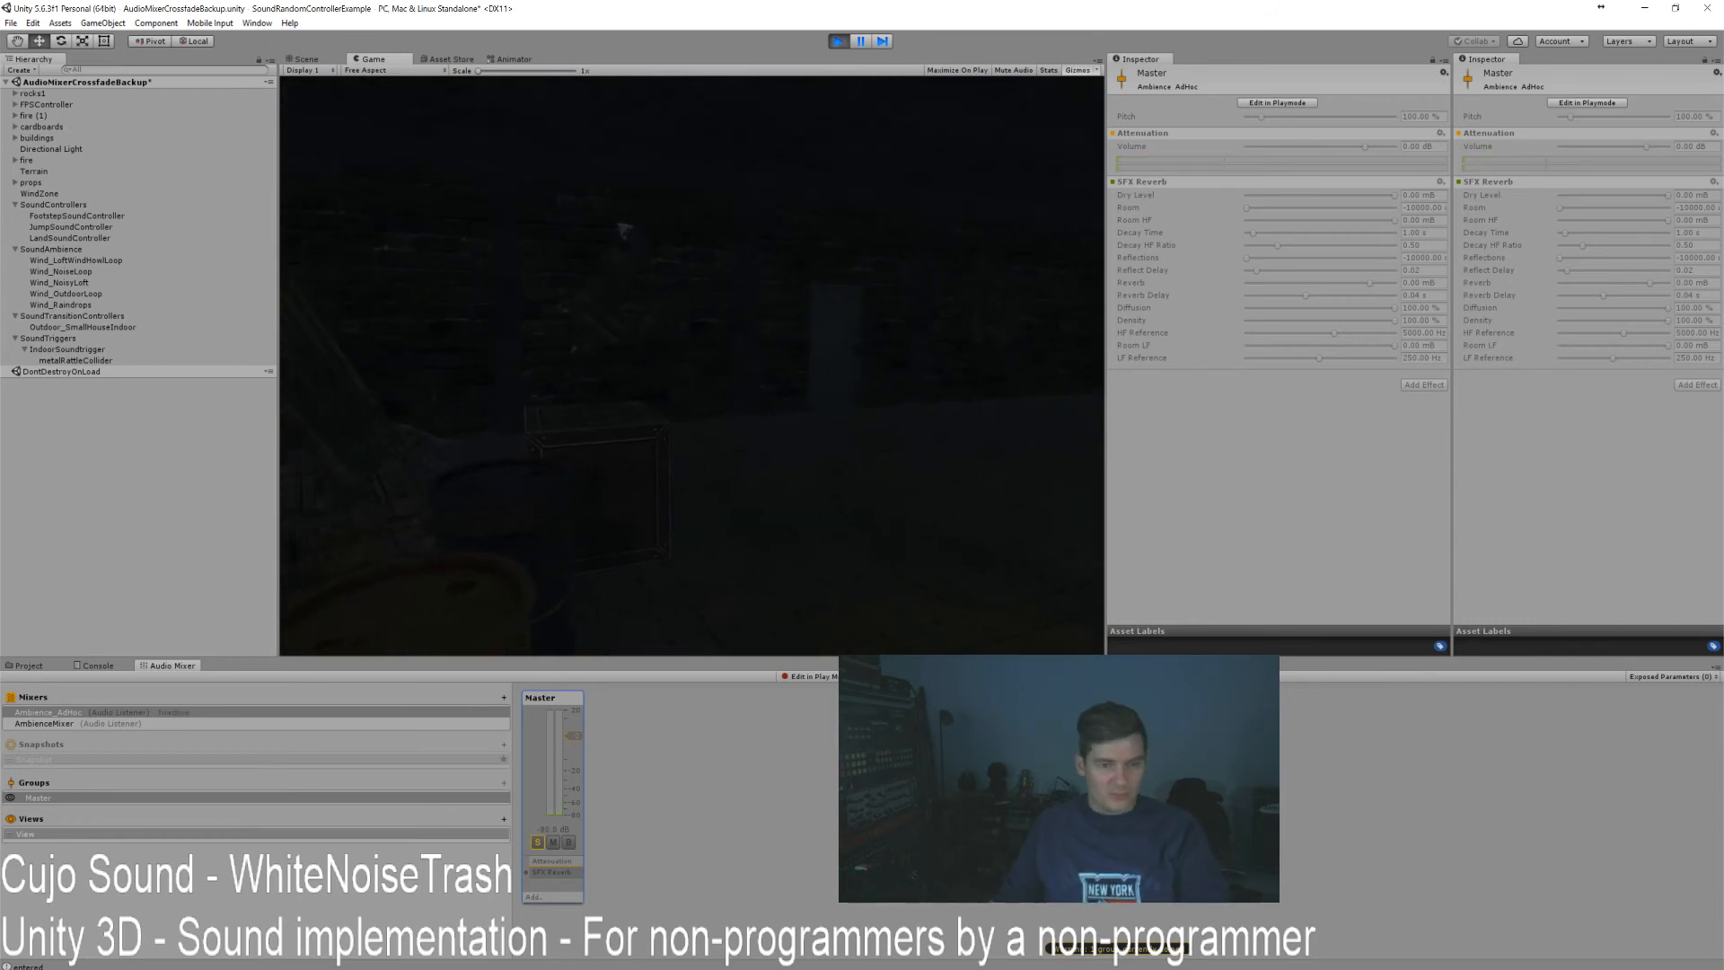
pyautogui.hotkey('ctrl', 'p')
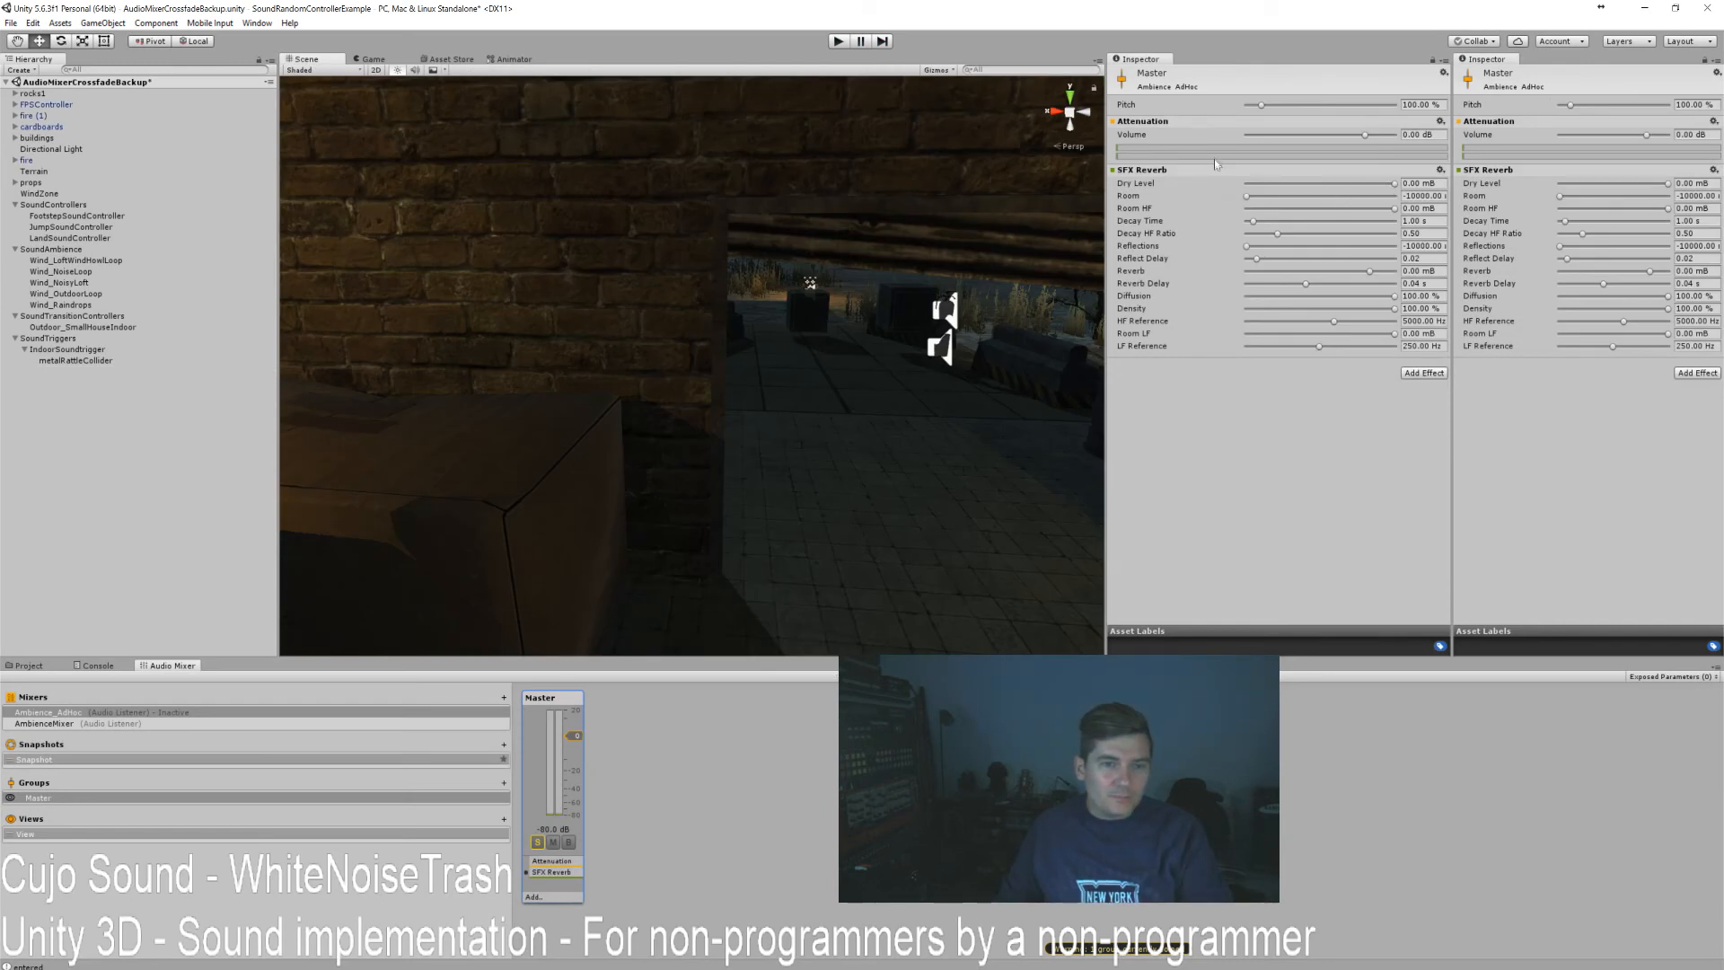
# Raise the SFX Reverb's Room level to -1820 mB and play-test the metal rattle inside the small house.
pyautogui.moveTo(1248, 196); pyautogui.dragTo(1361, 198)
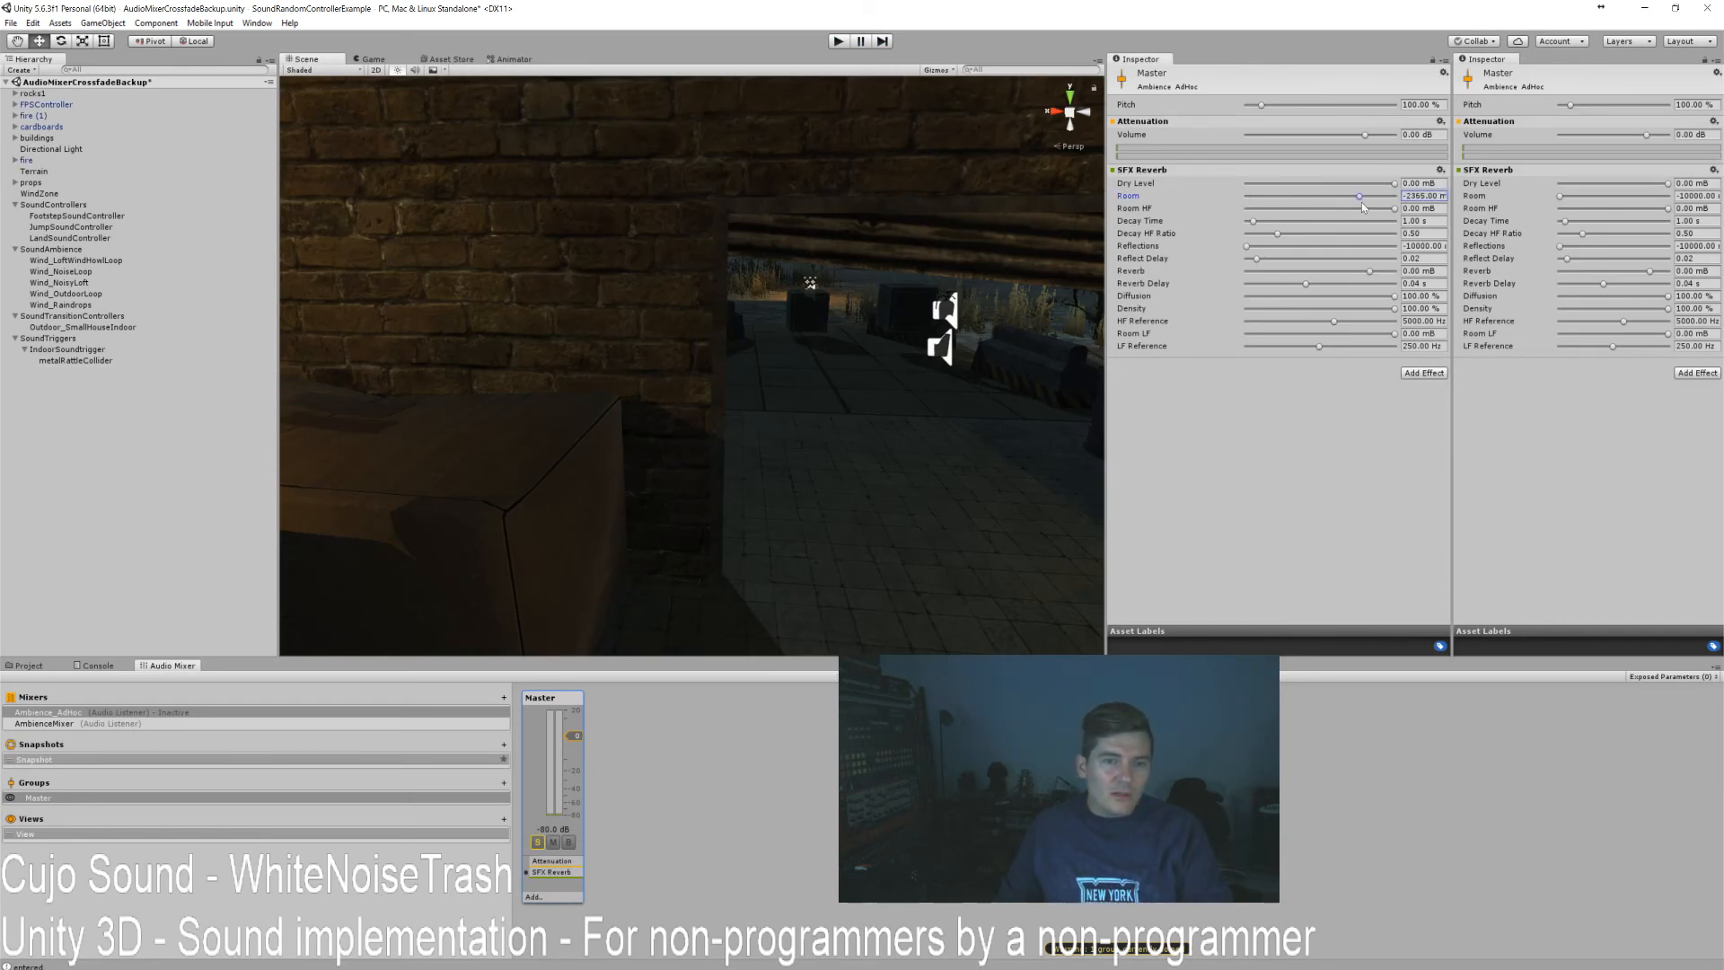
pyautogui.click(837, 41)
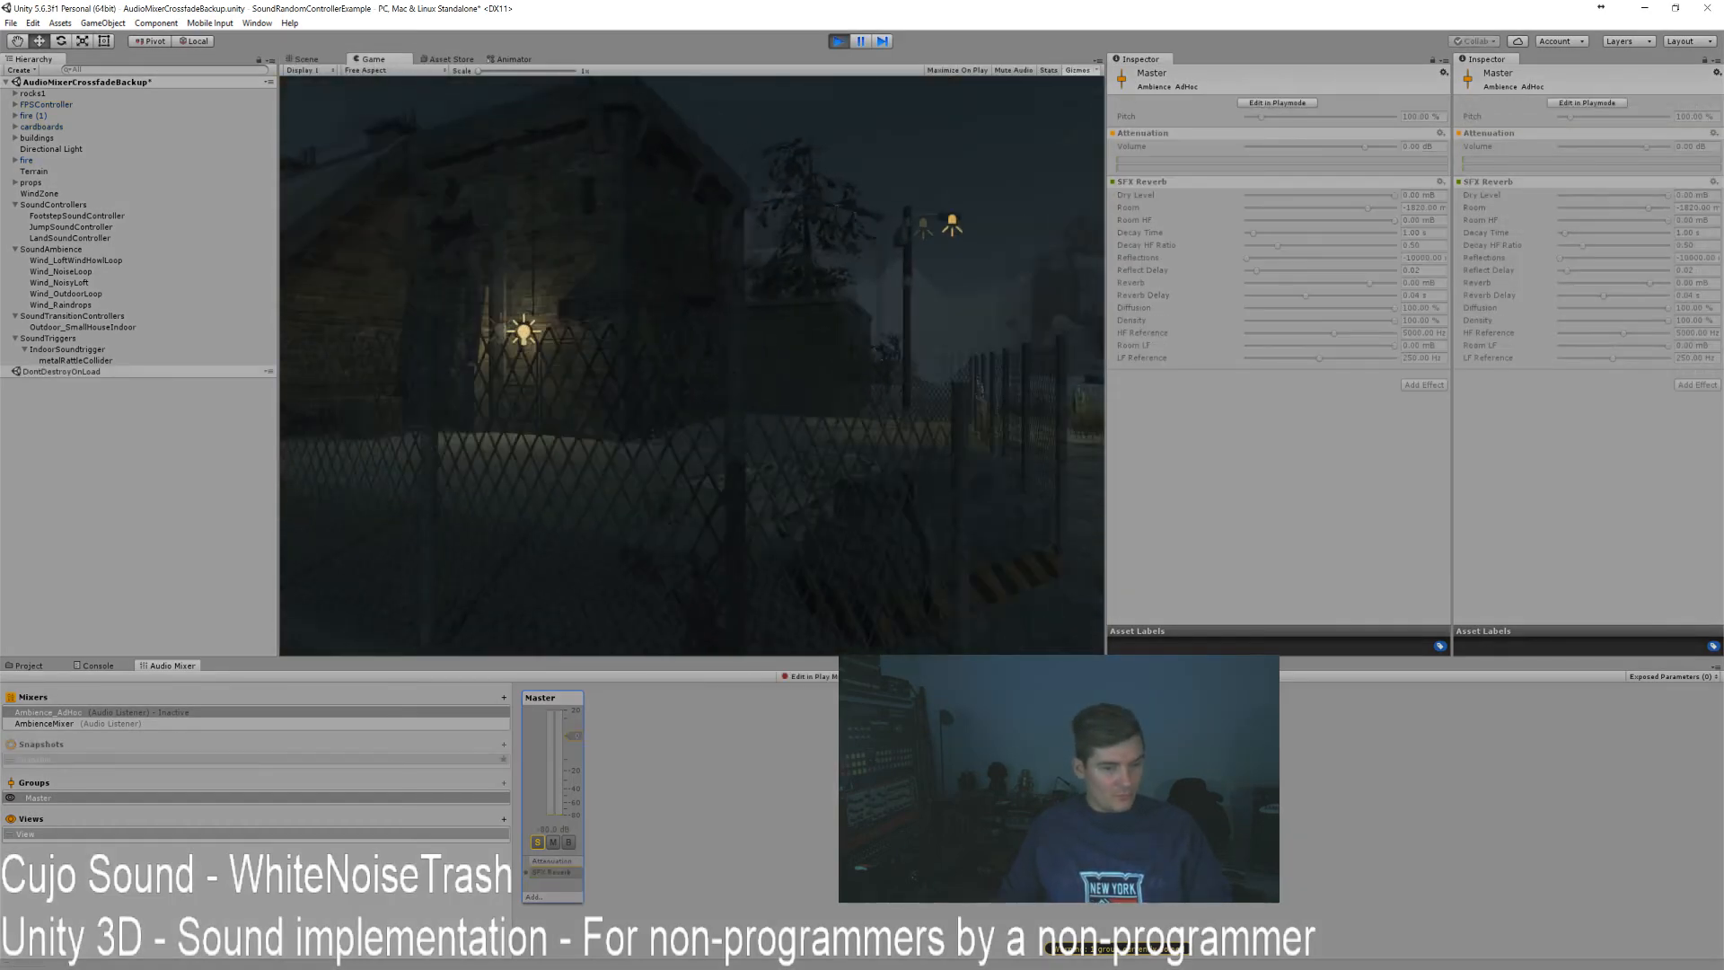
pyautogui.press('w')
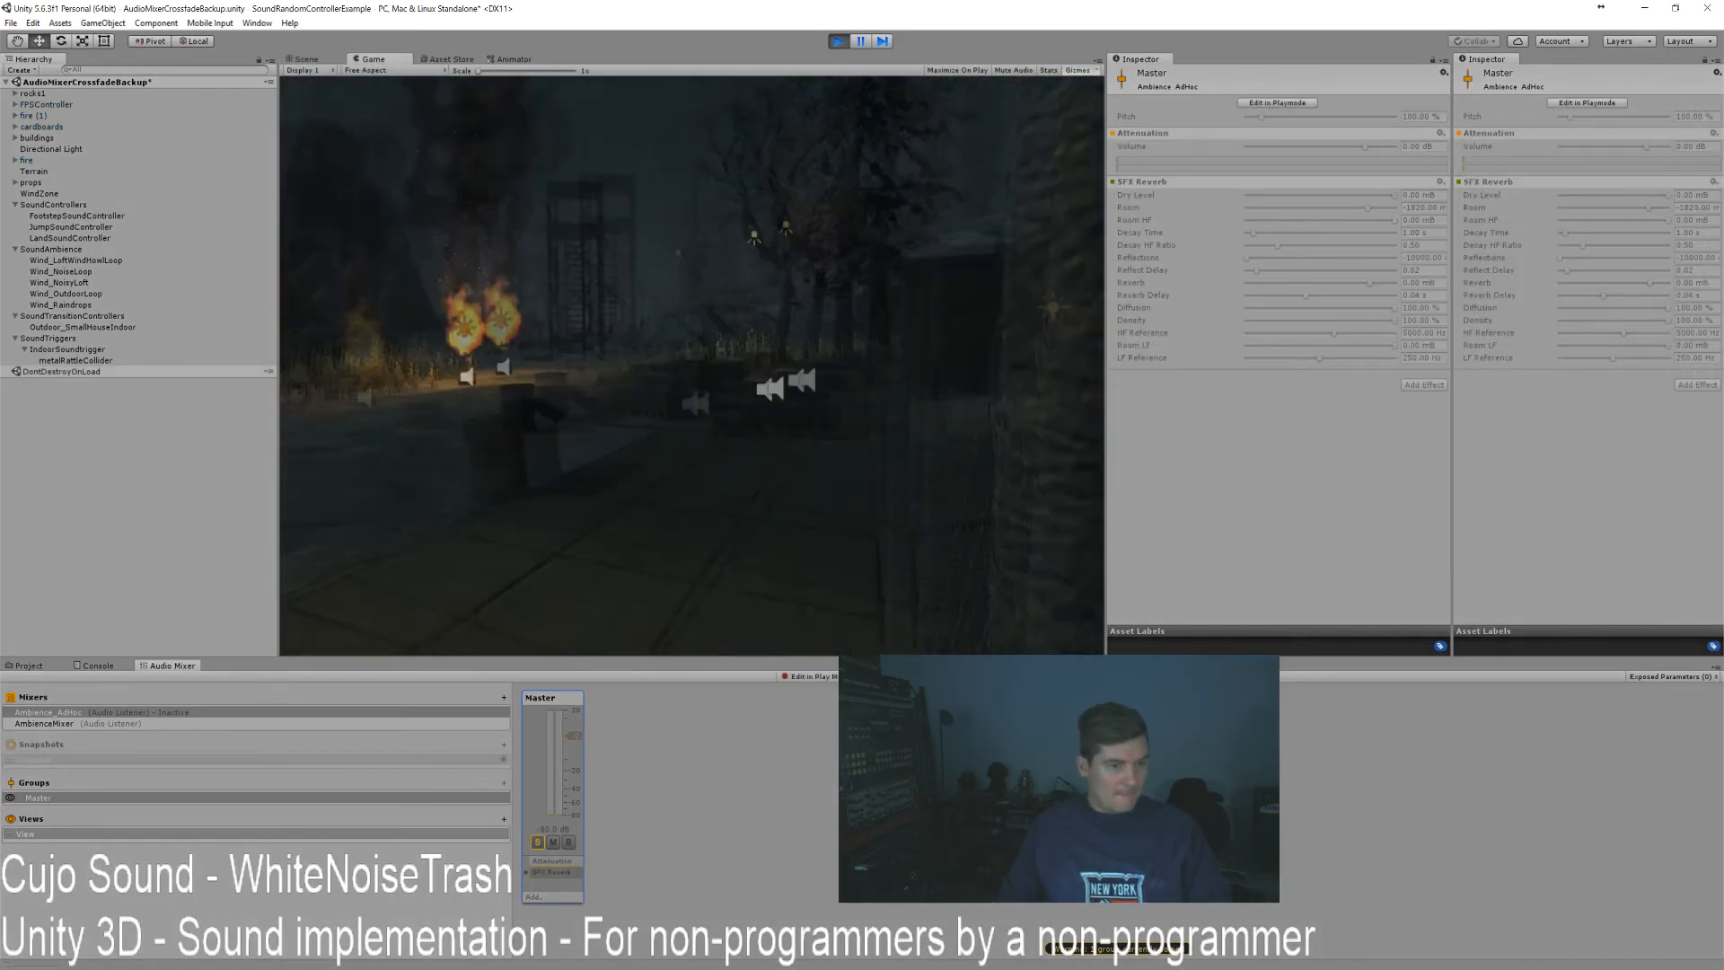
pyautogui.press('w')
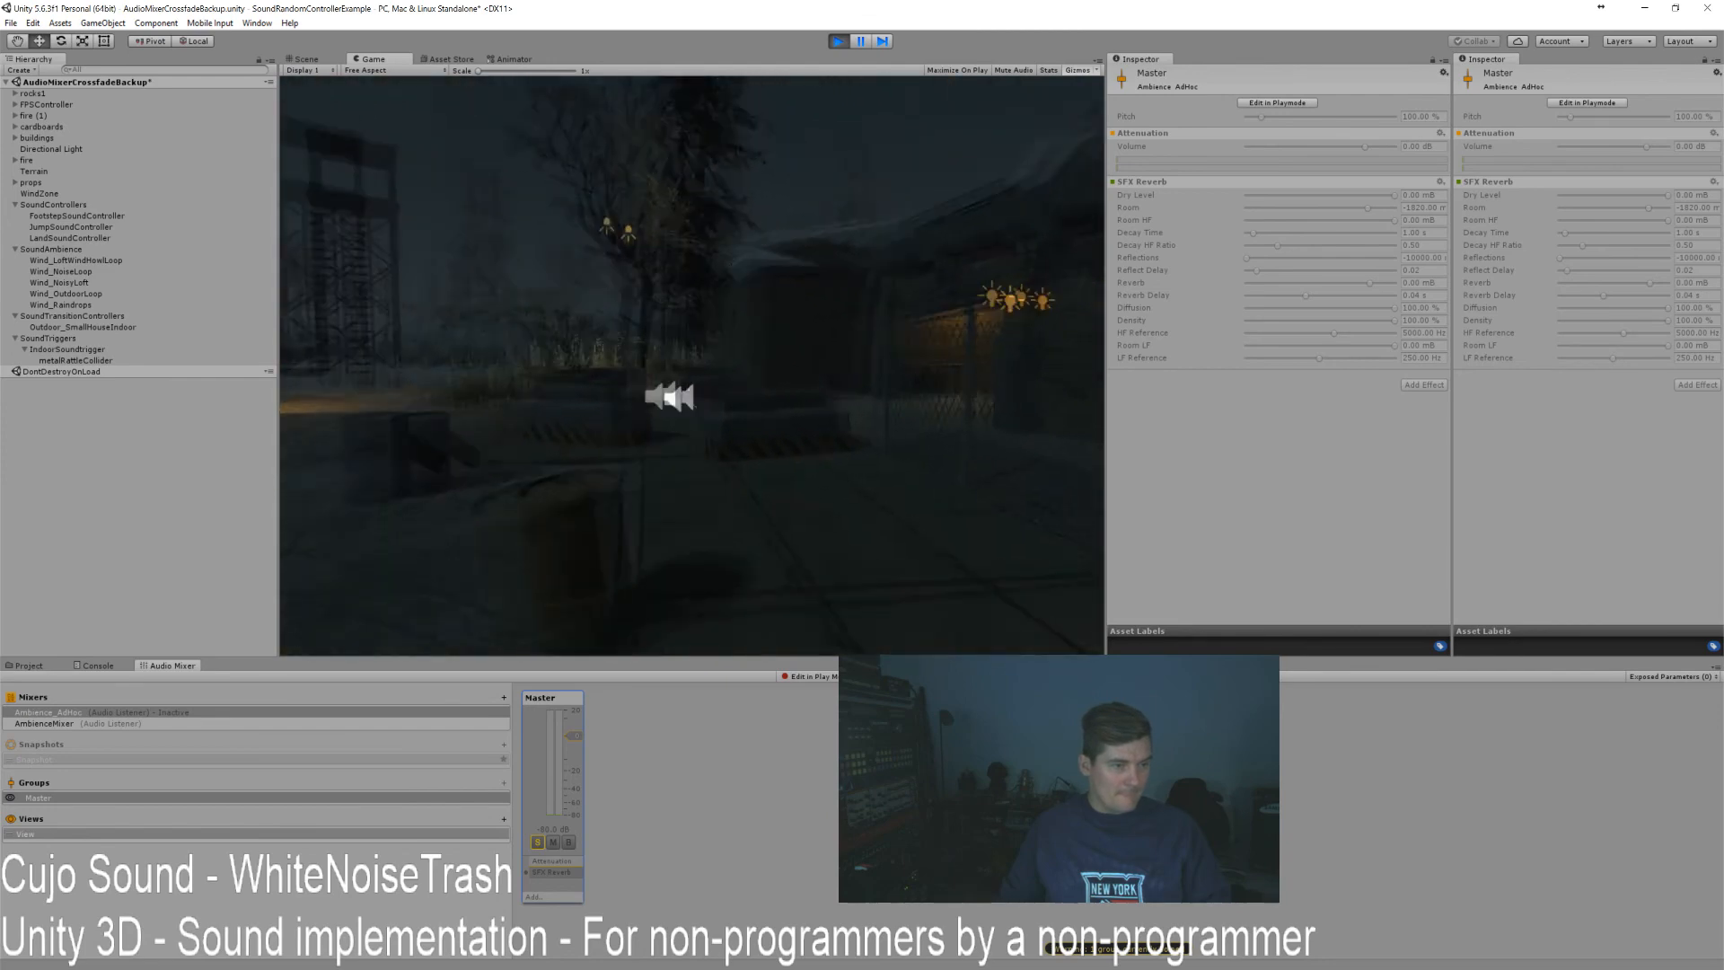
pyautogui.press('w')
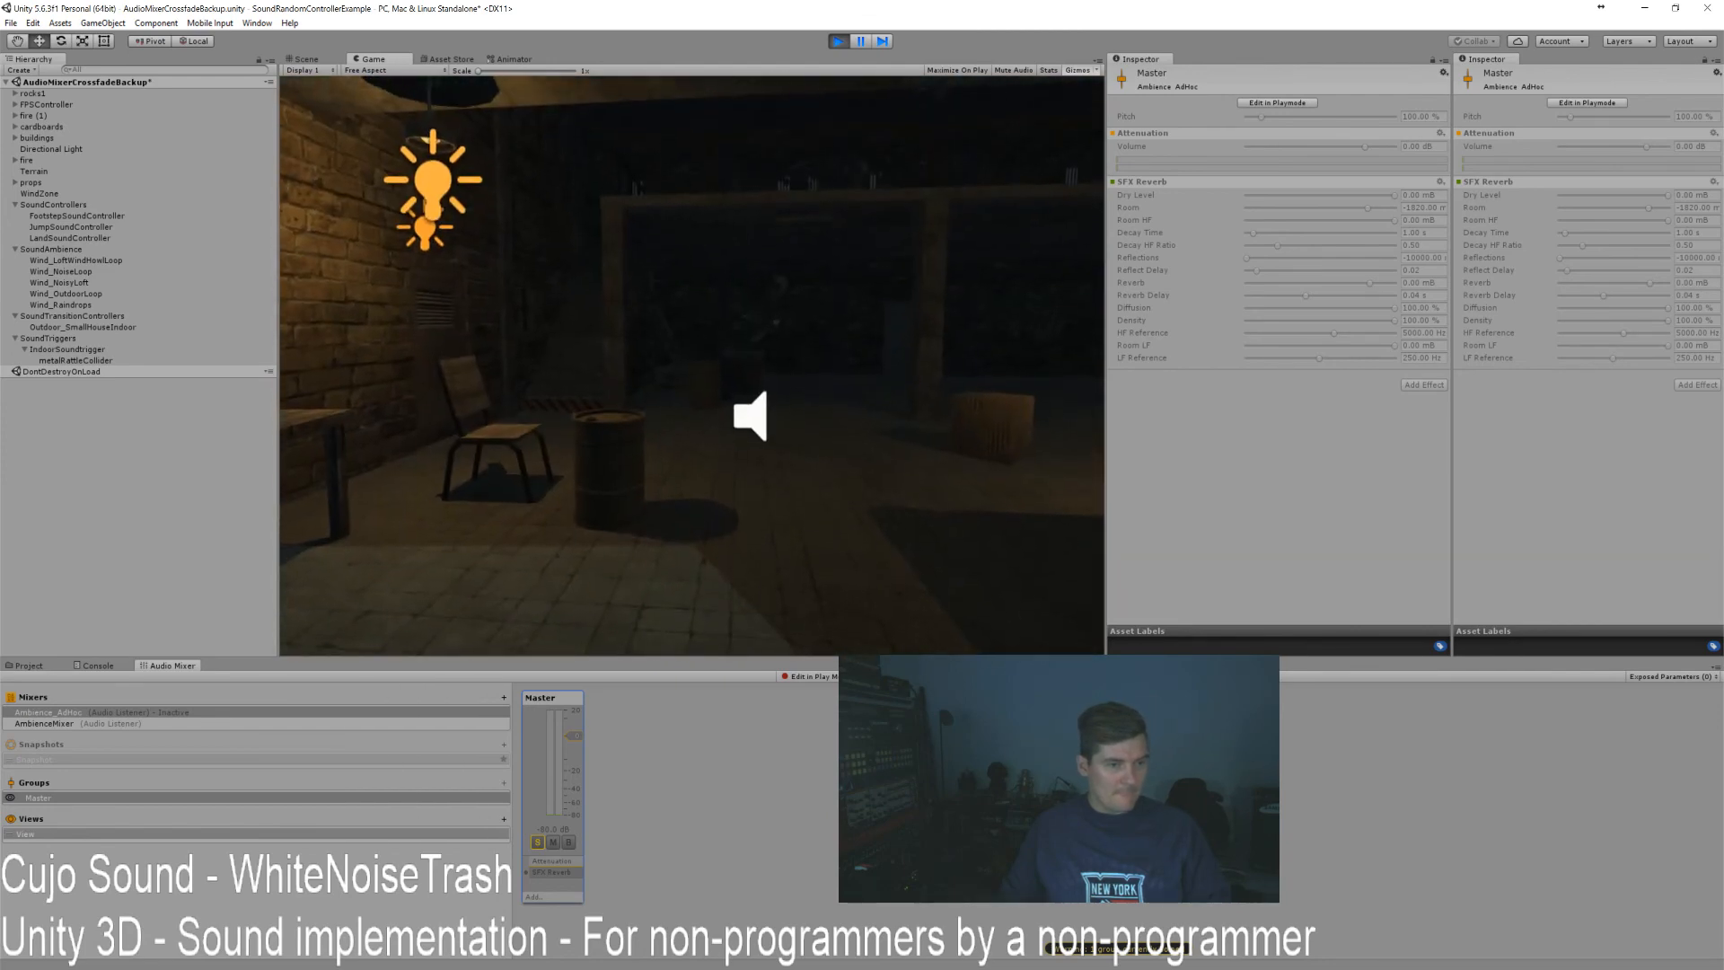
pyautogui.press('w')
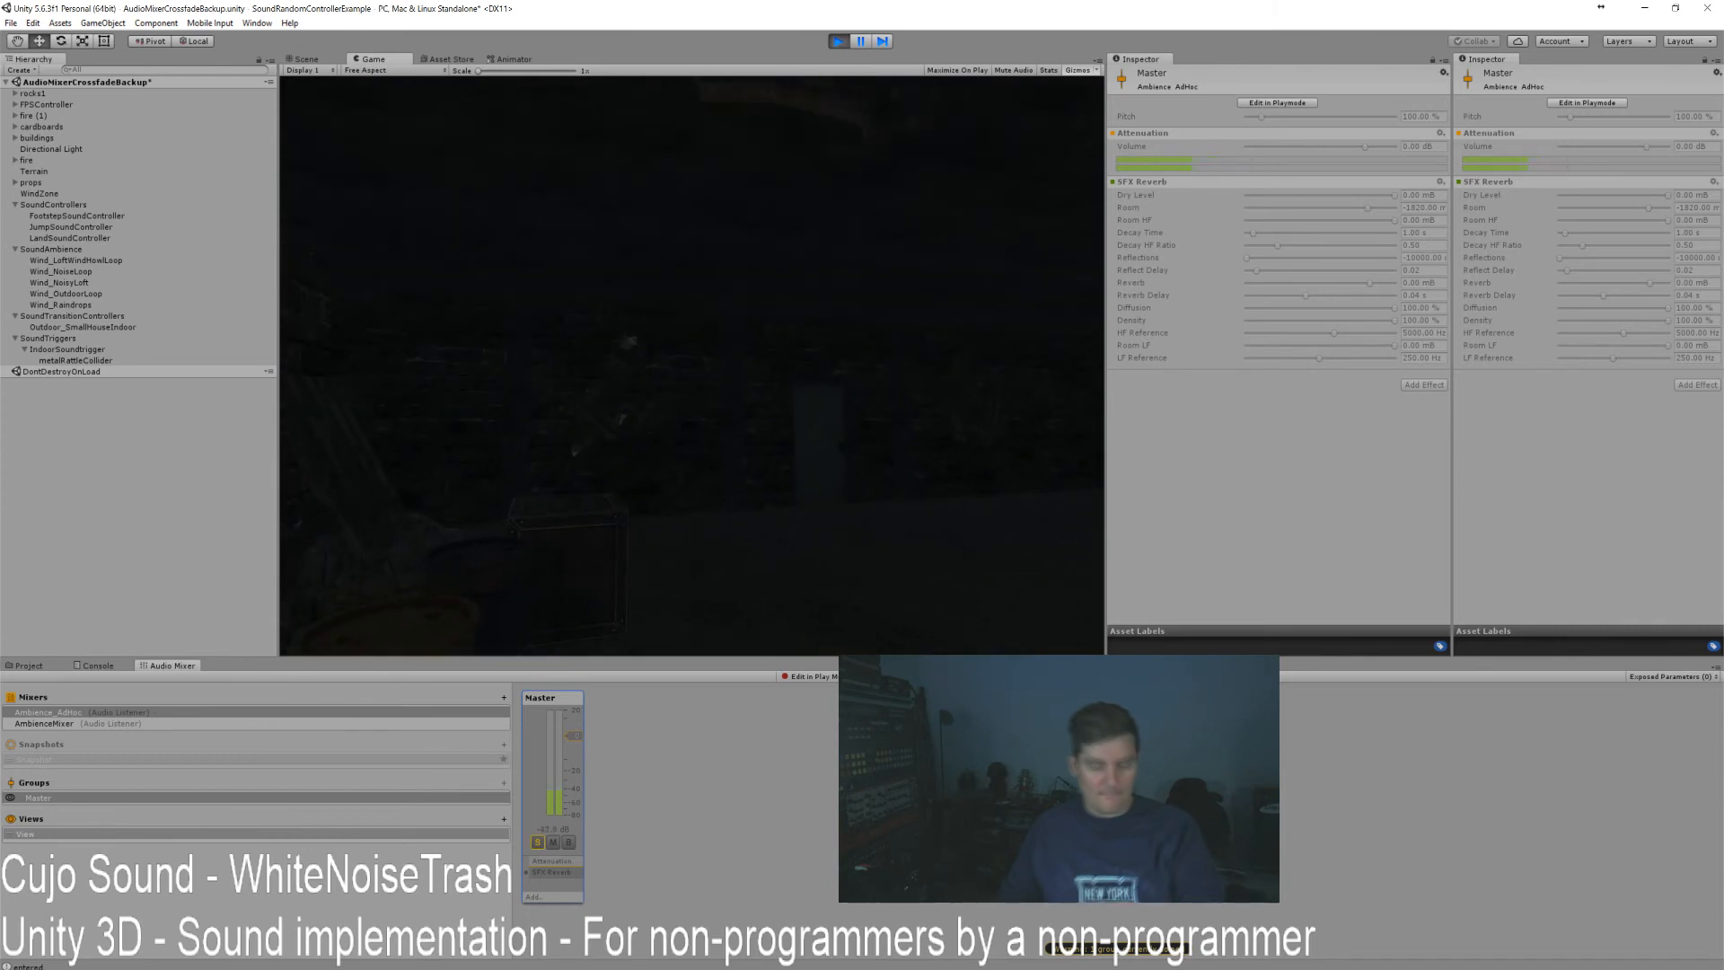
pyautogui.hotkey('ctrl', 'p')
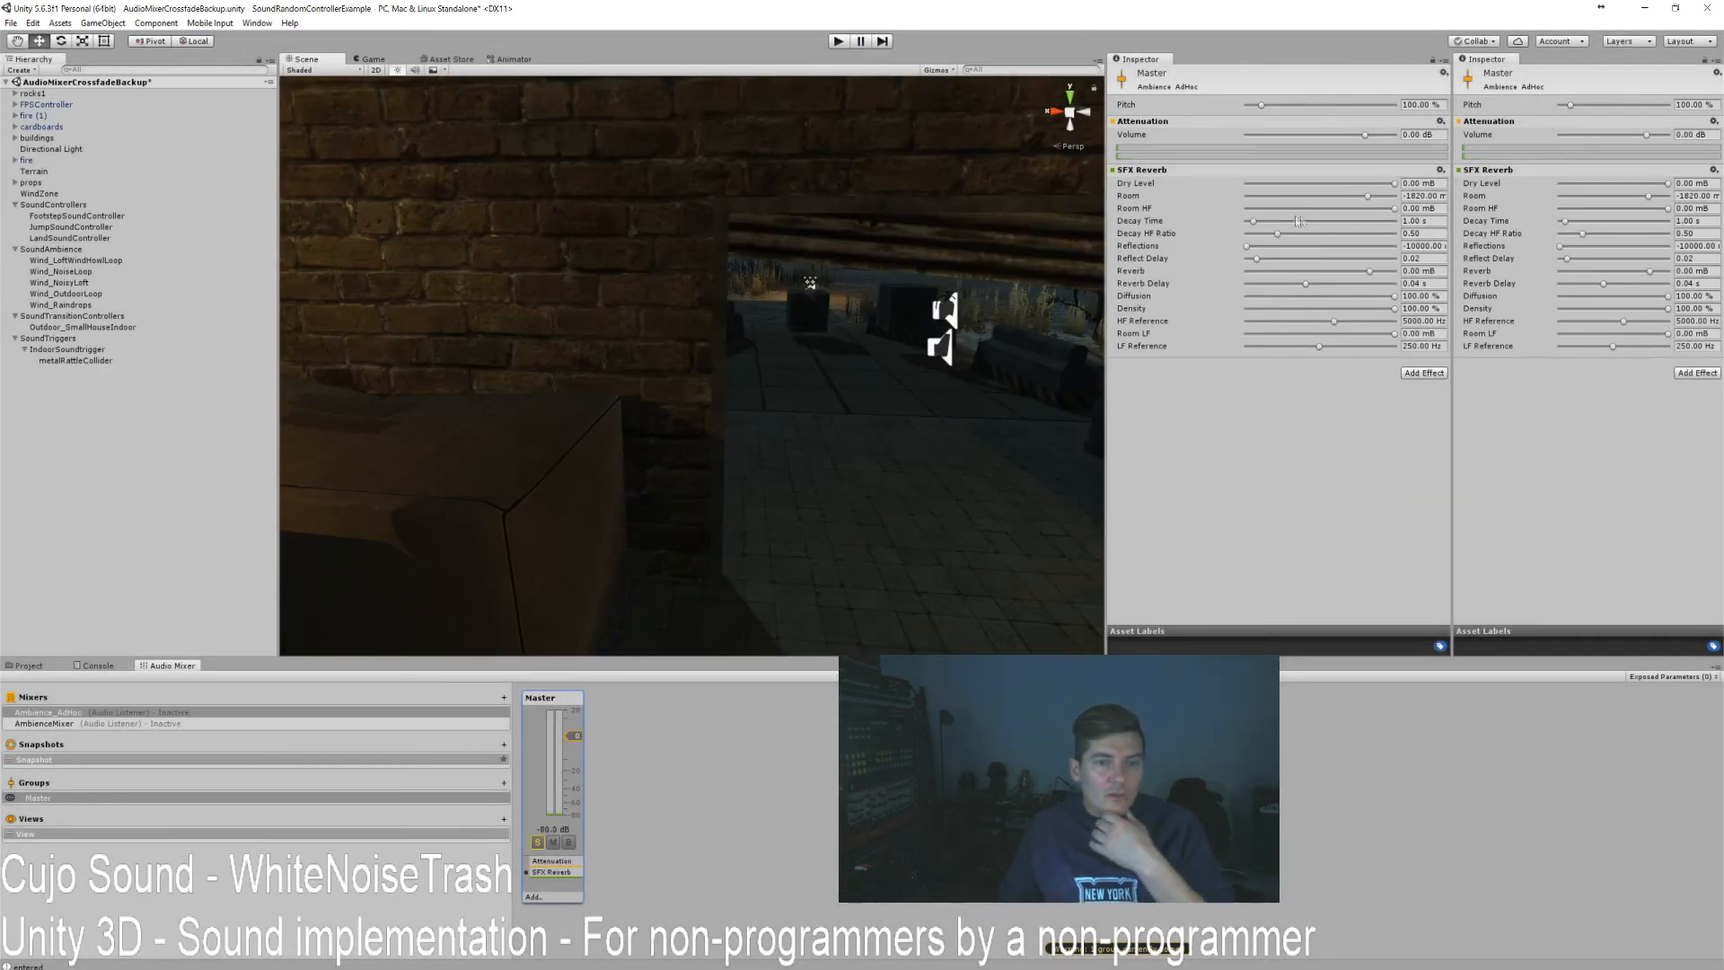
# Set the SFX Reverb's Decay Time to about 9.05 s and Reflections to about -4601 mB.
pyautogui.moveTo(1252, 219); pyautogui.dragTo(1313, 221)
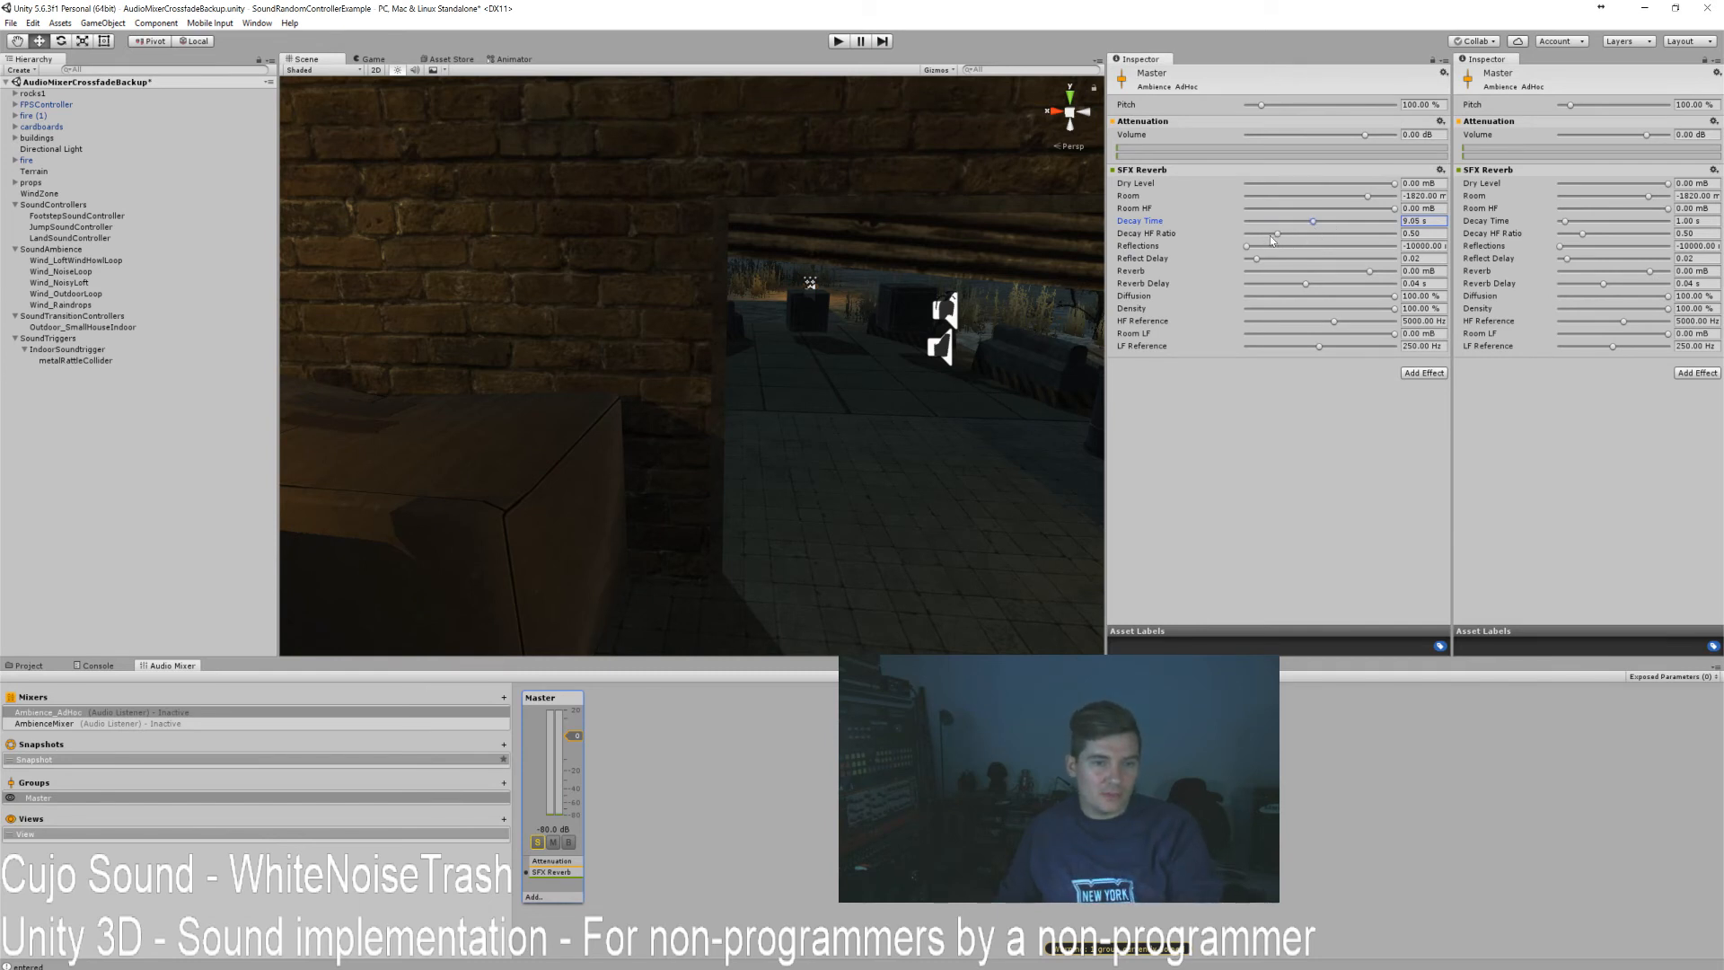
pyautogui.moveTo(1244, 251); pyautogui.dragTo(1322, 252)
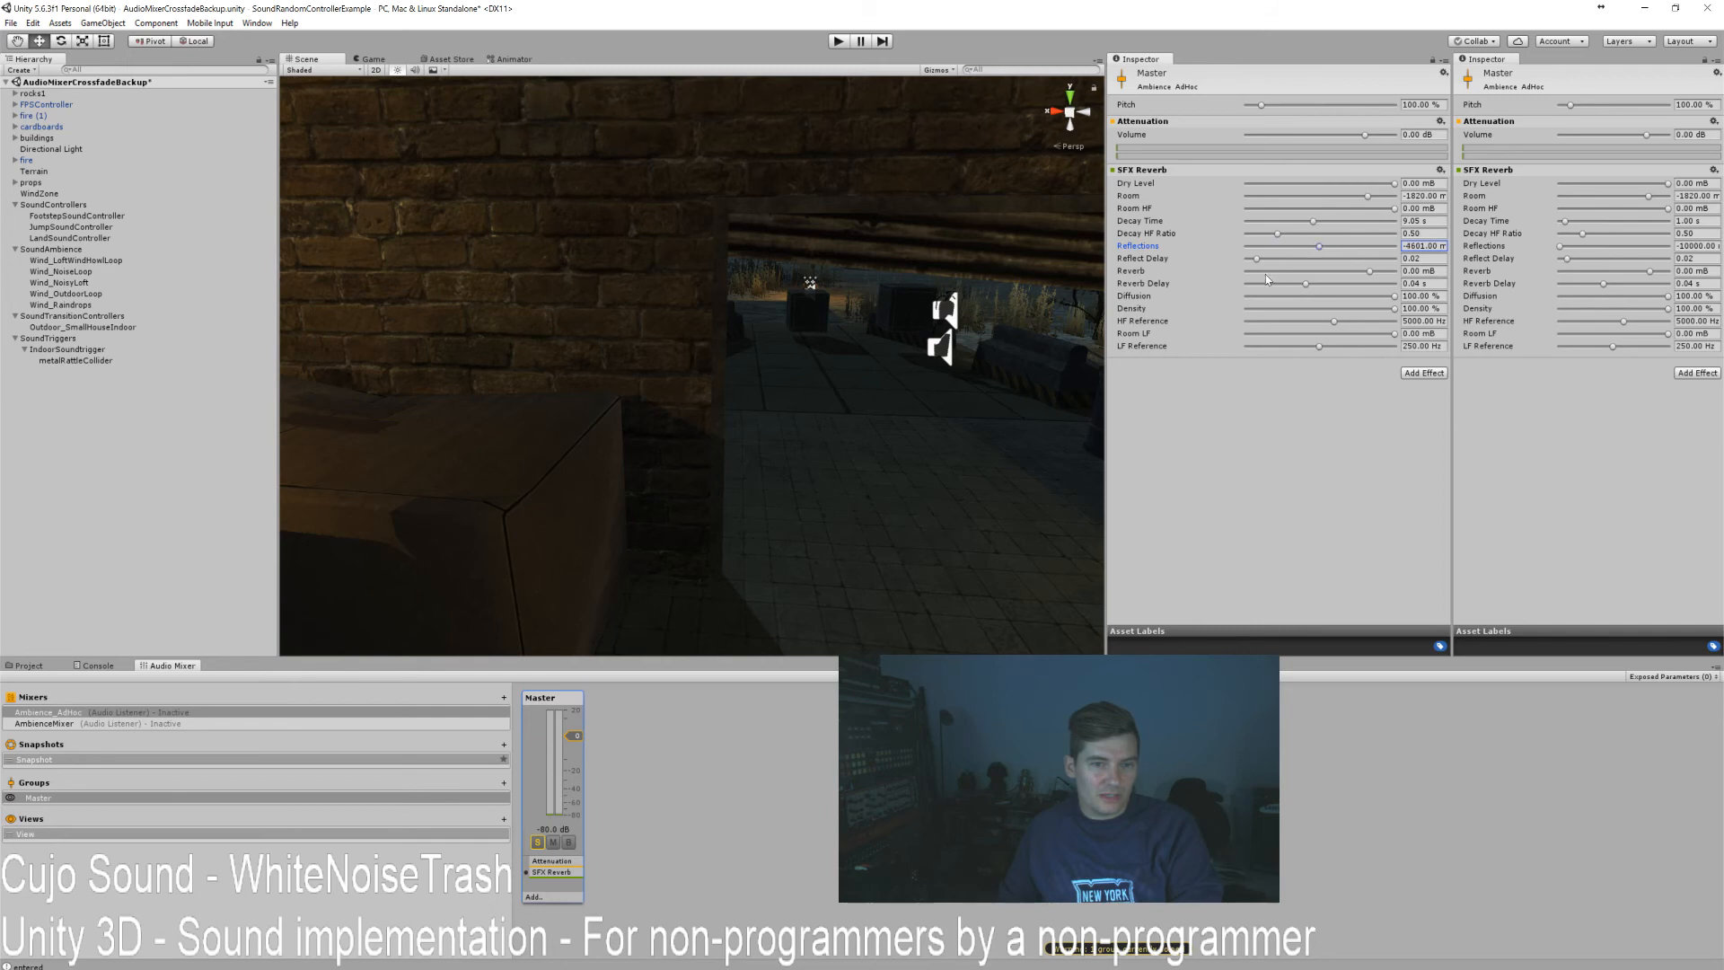
# Play-test the longer reverb inside the small house with the Master group's solo turned off, and stop play mode.
pyautogui.click(838, 41)
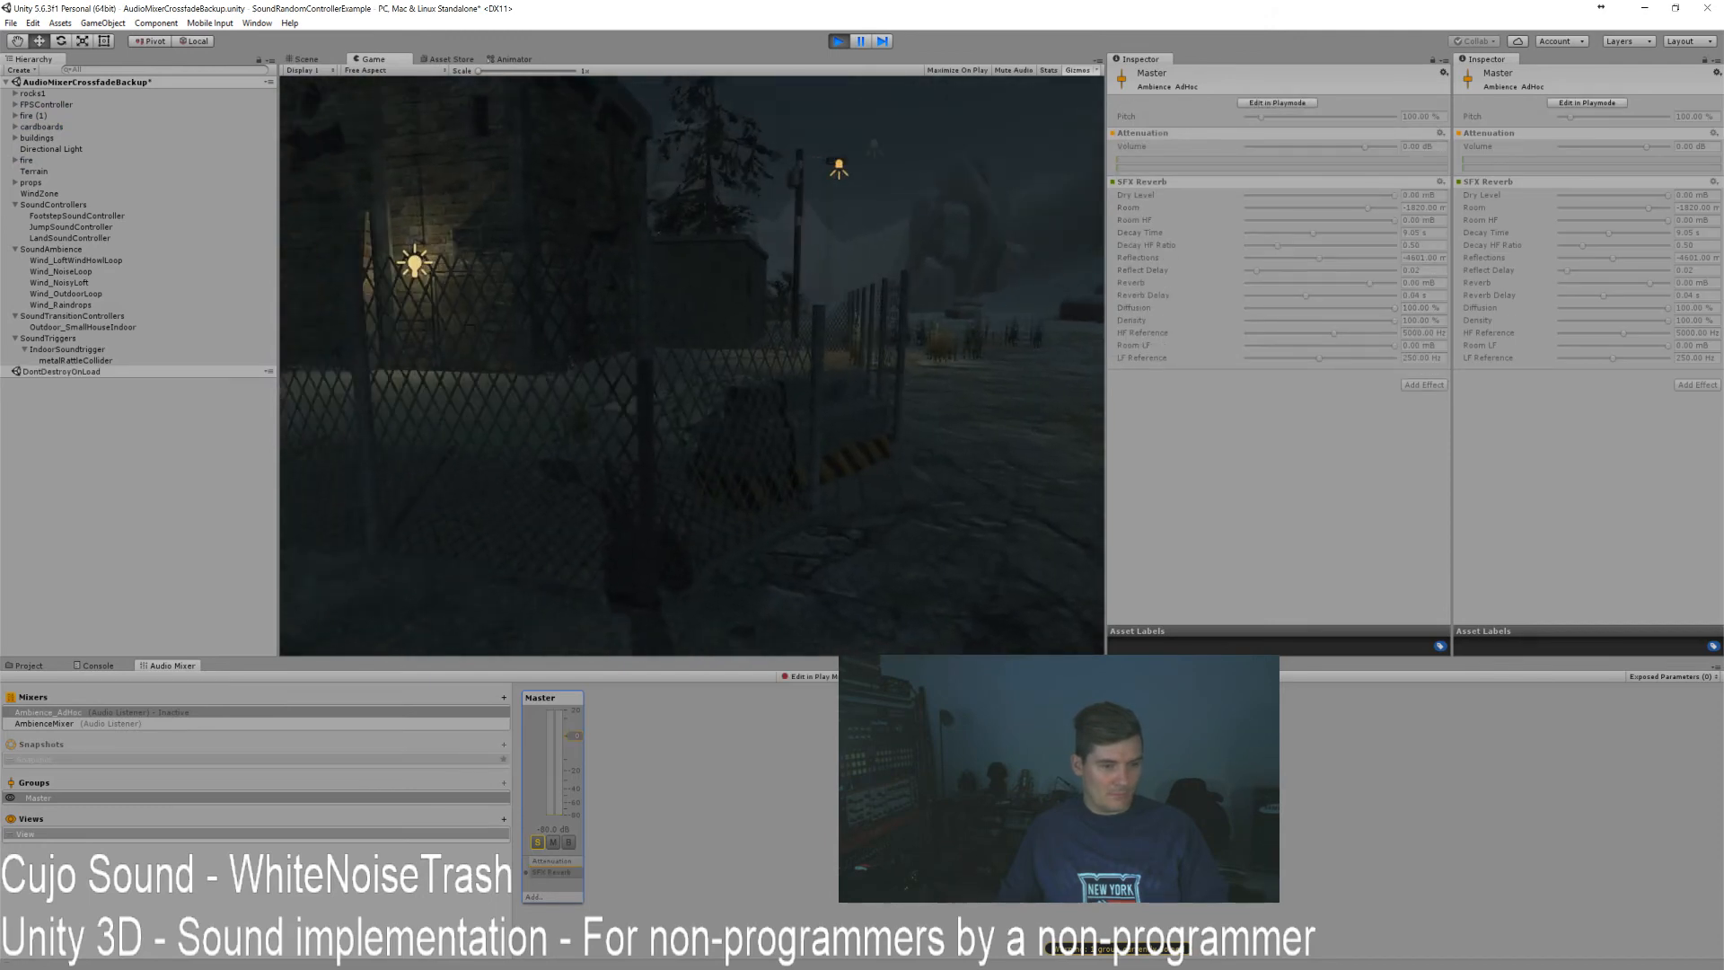
pyautogui.press('Escape')
pyautogui.click(538, 844)
pyautogui.click(613, 627)
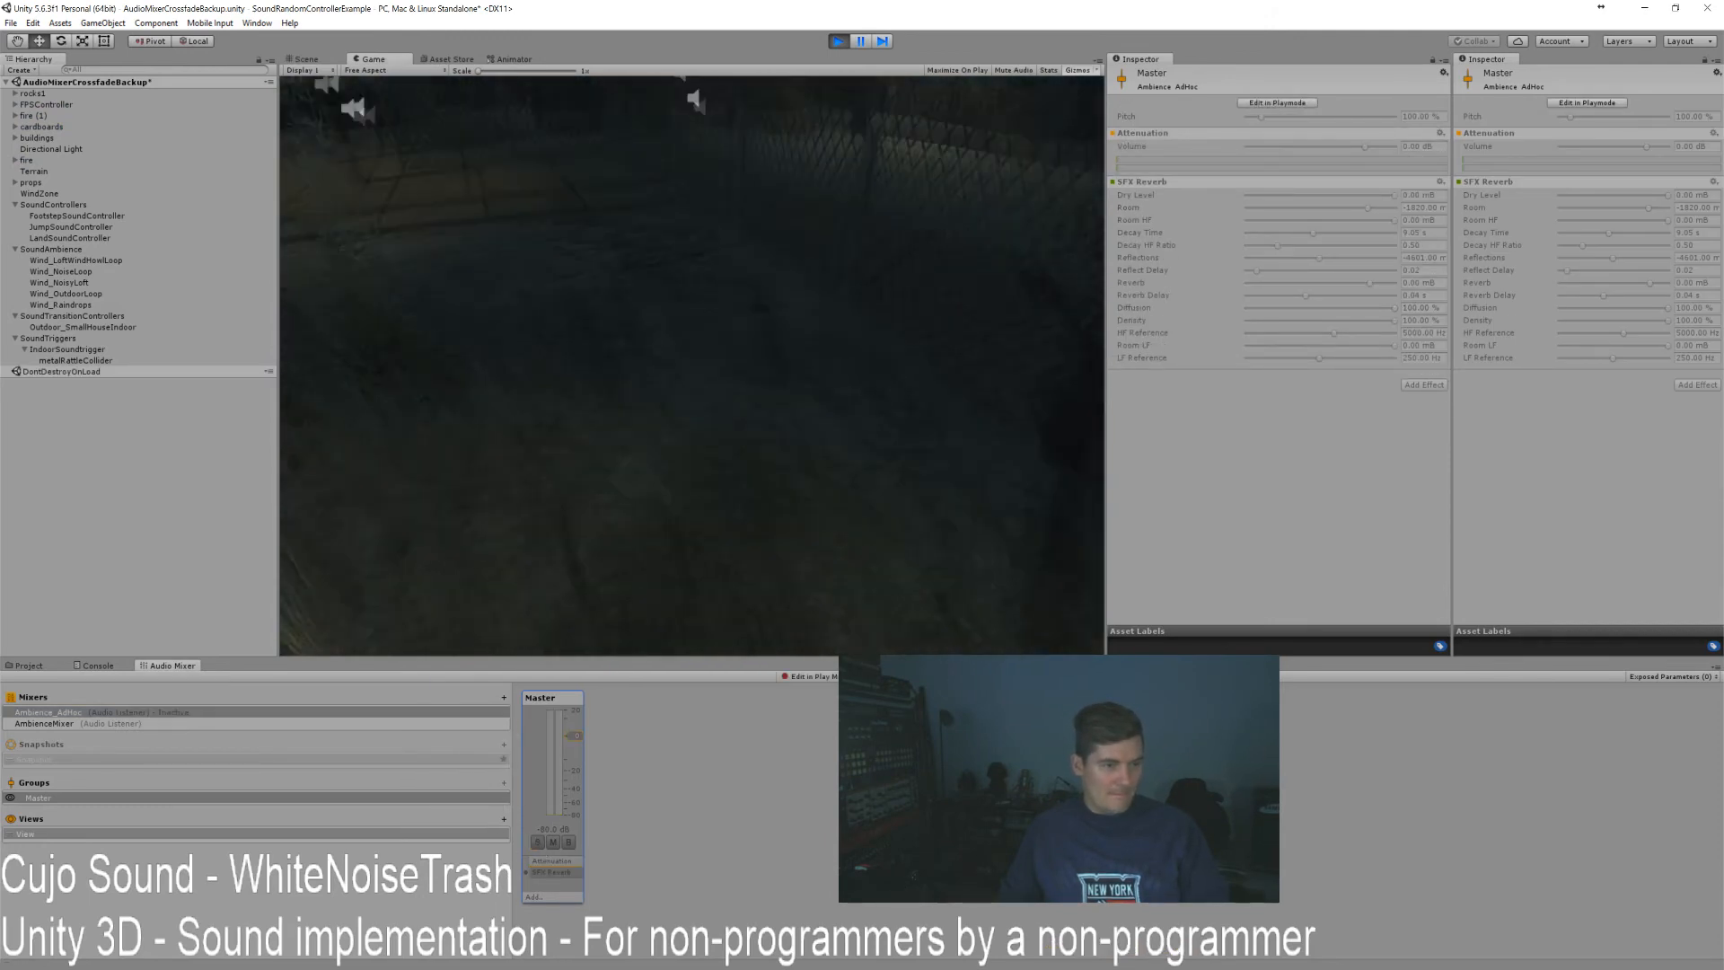
pyautogui.press('w')
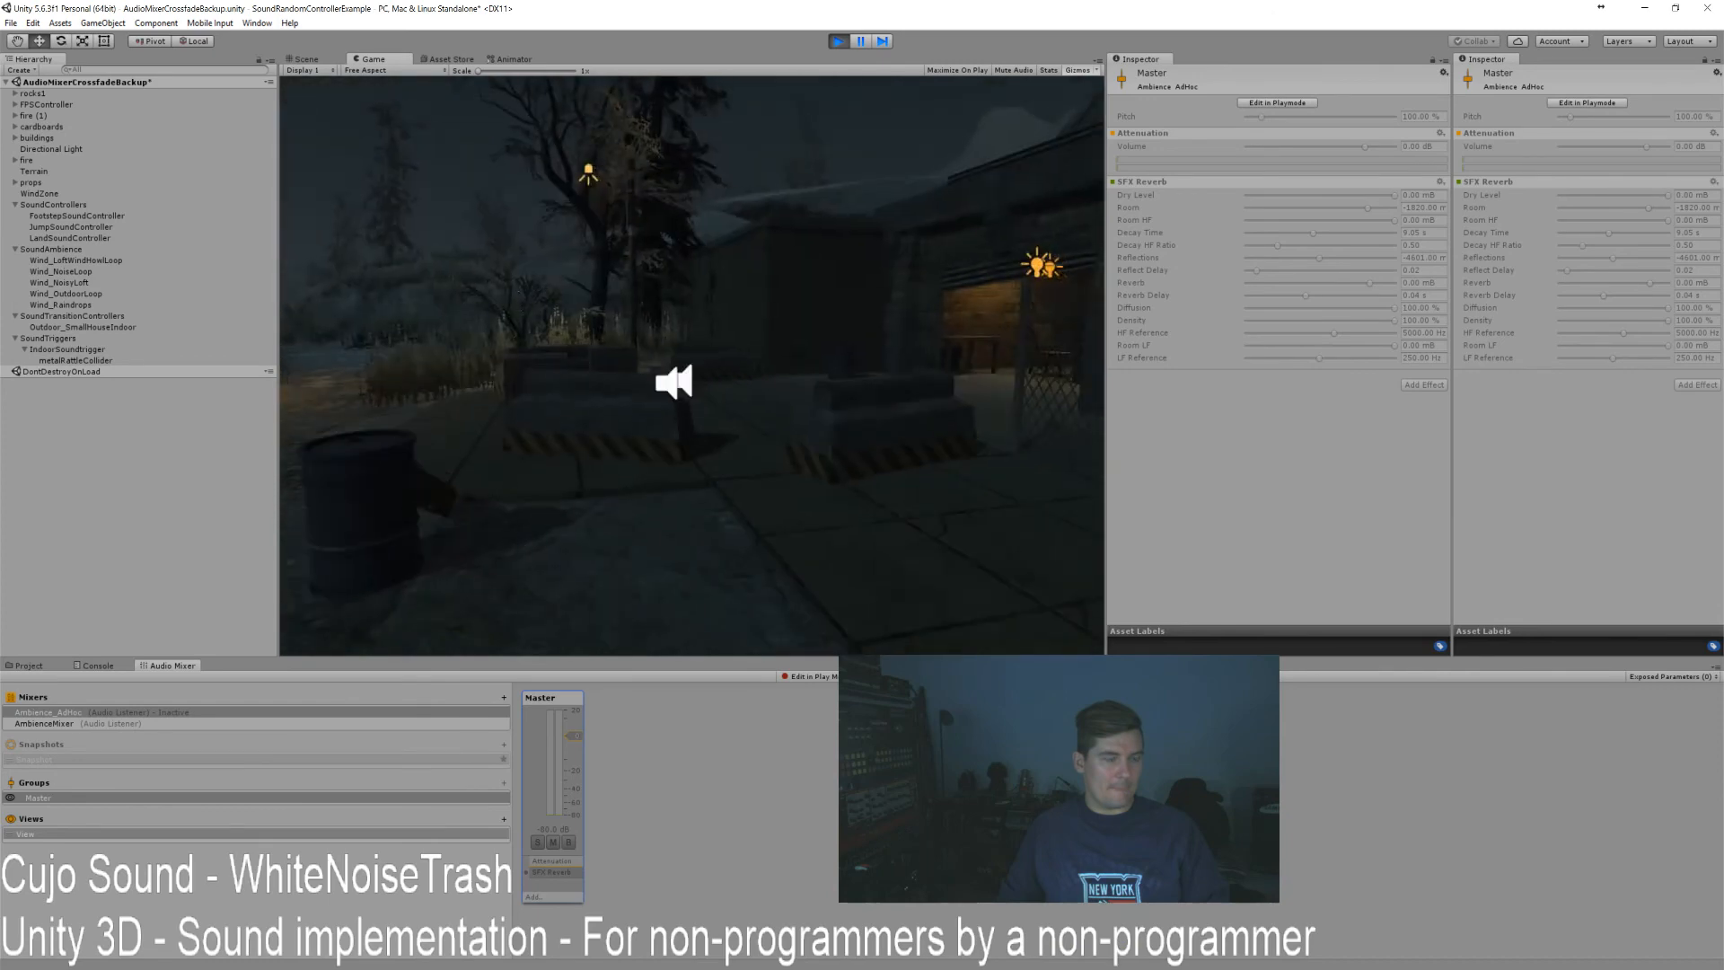
pyautogui.press('w')
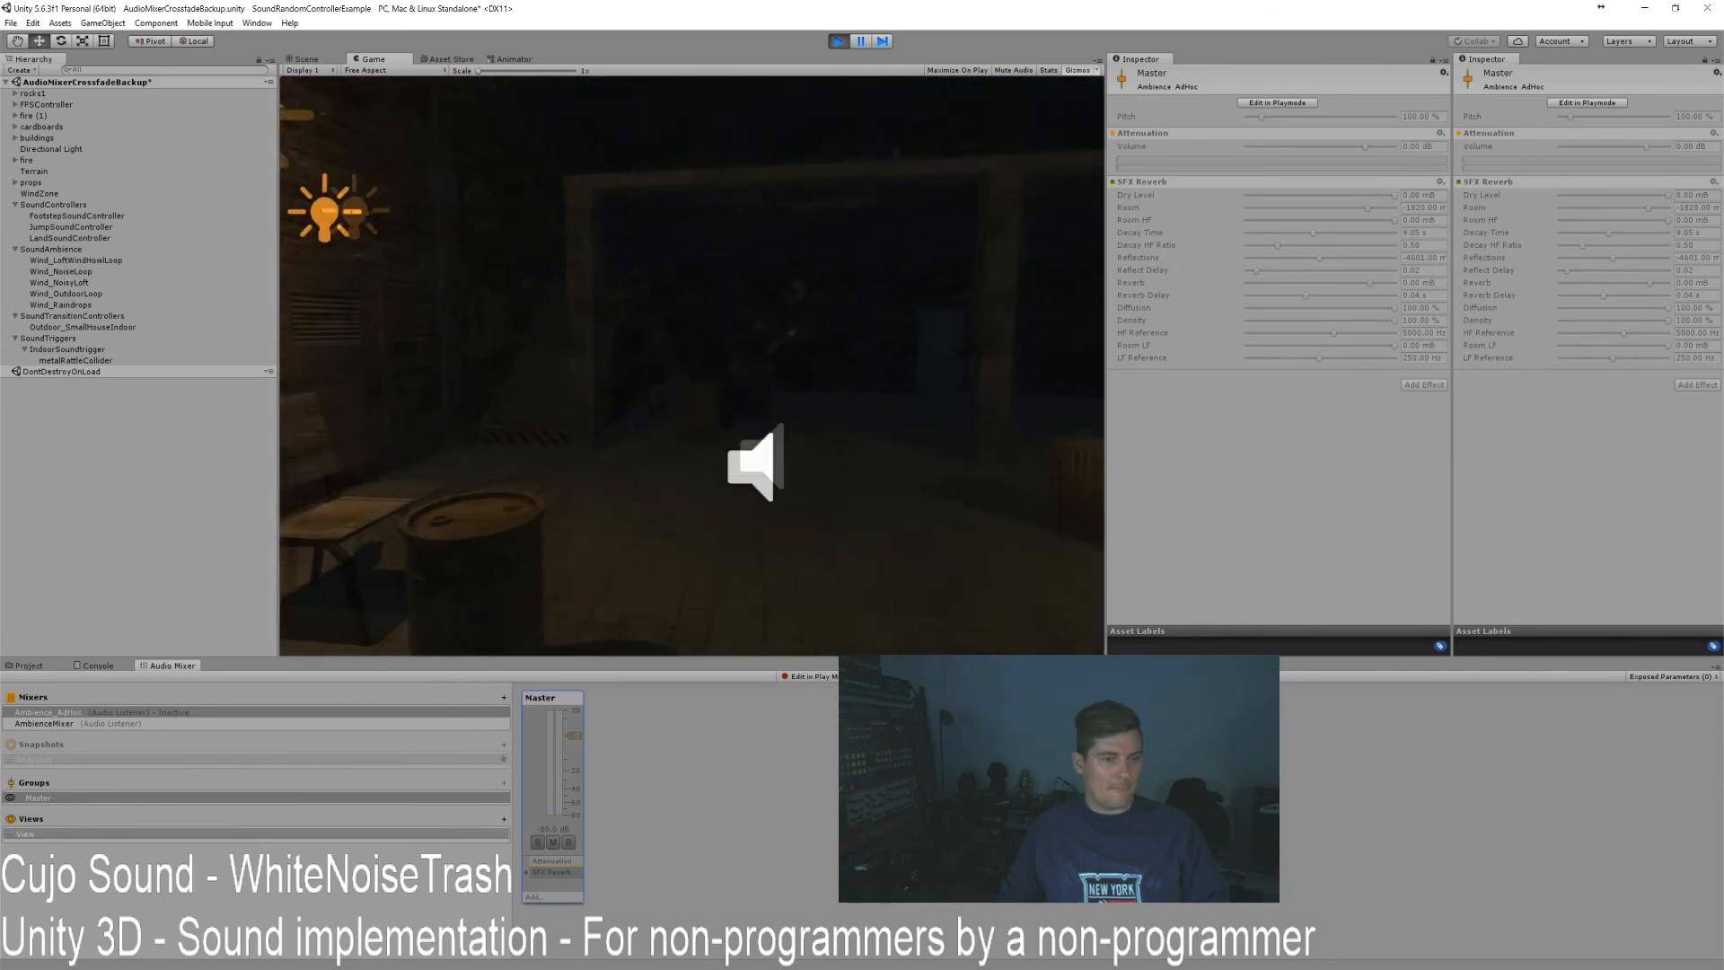
pyautogui.press('w')
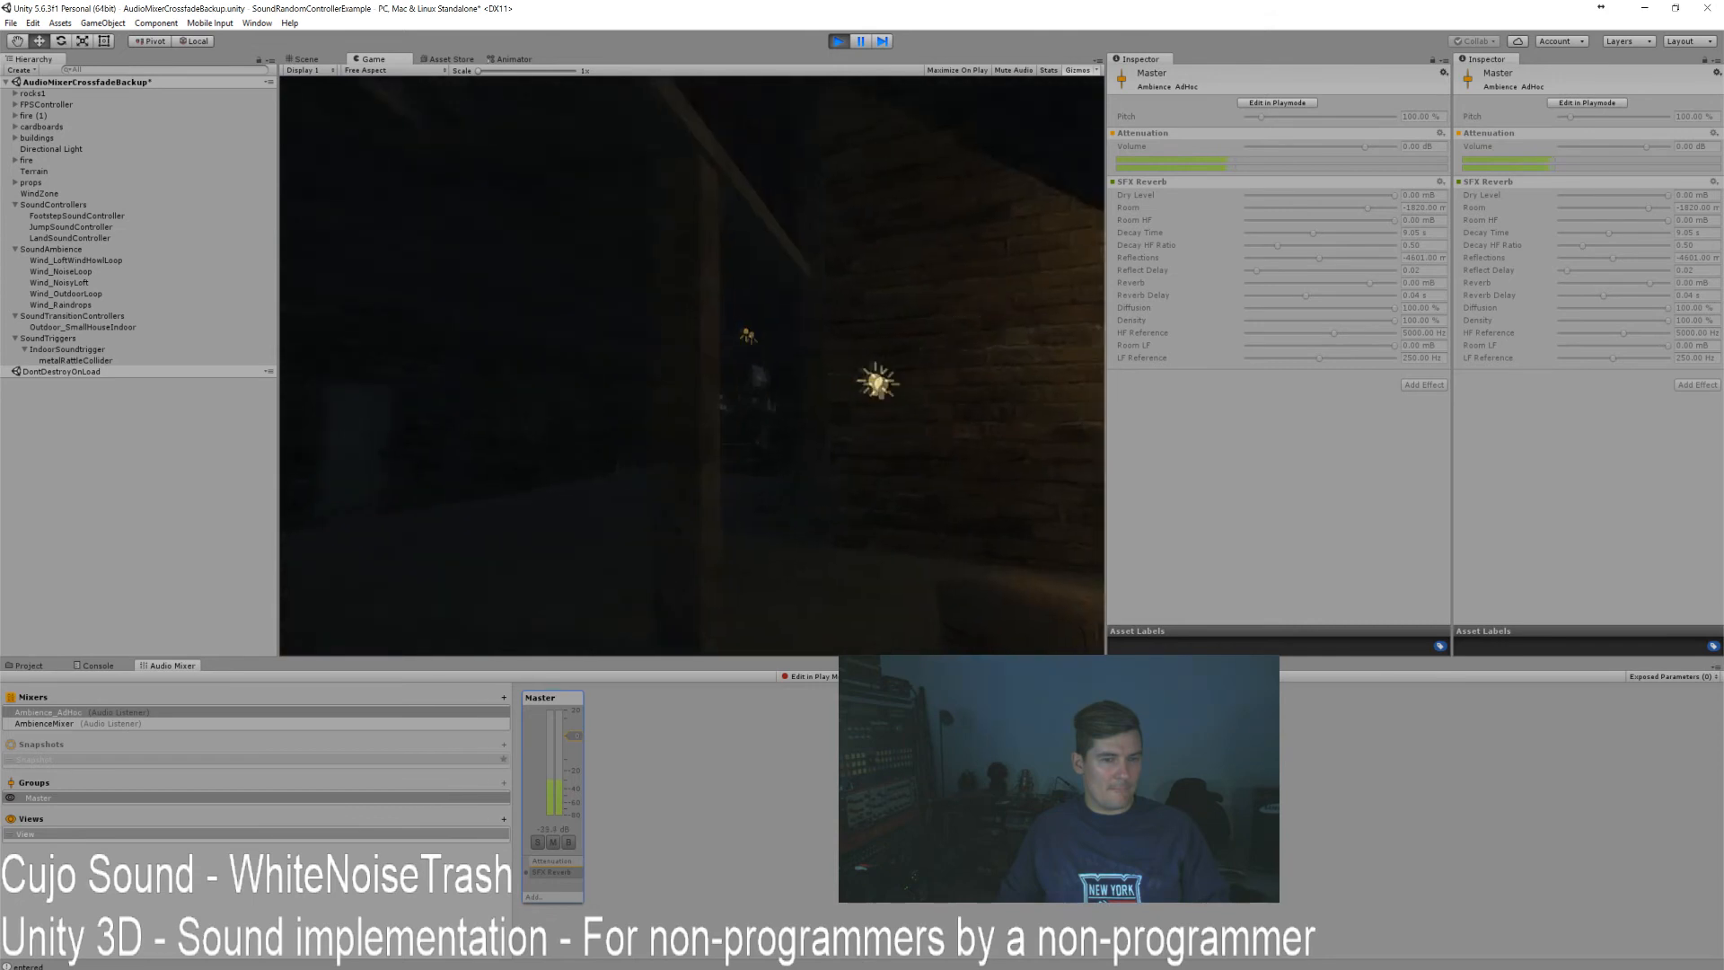
pyautogui.press('w')
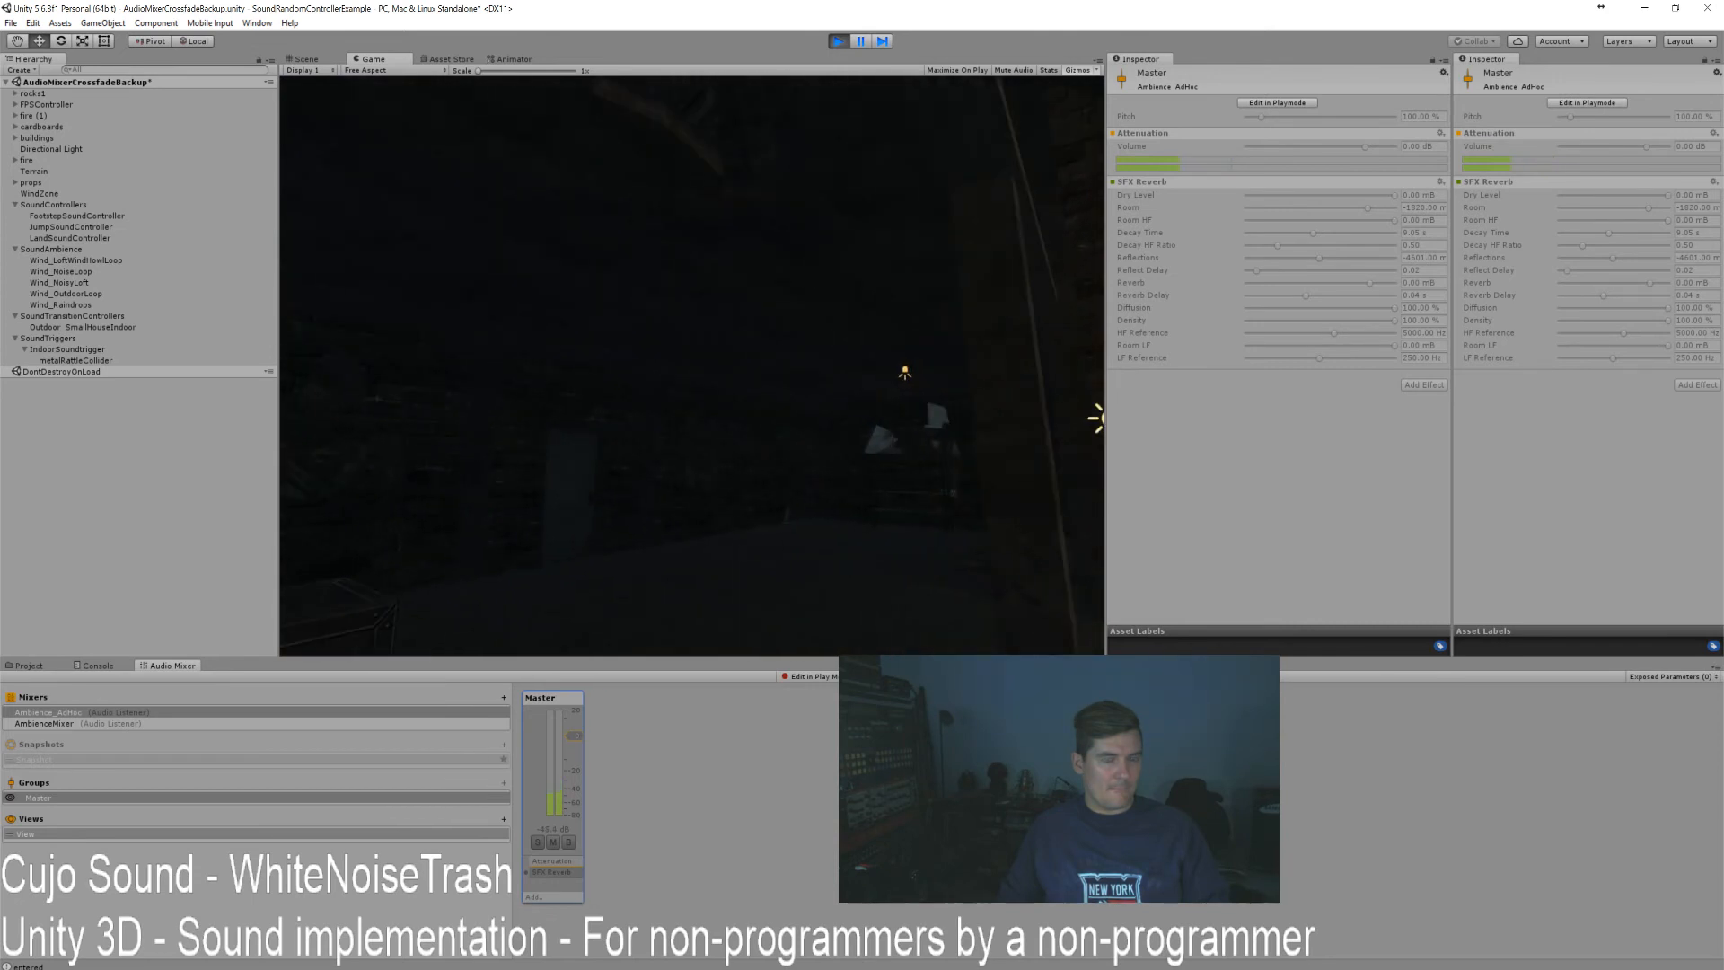
pyautogui.press('w')
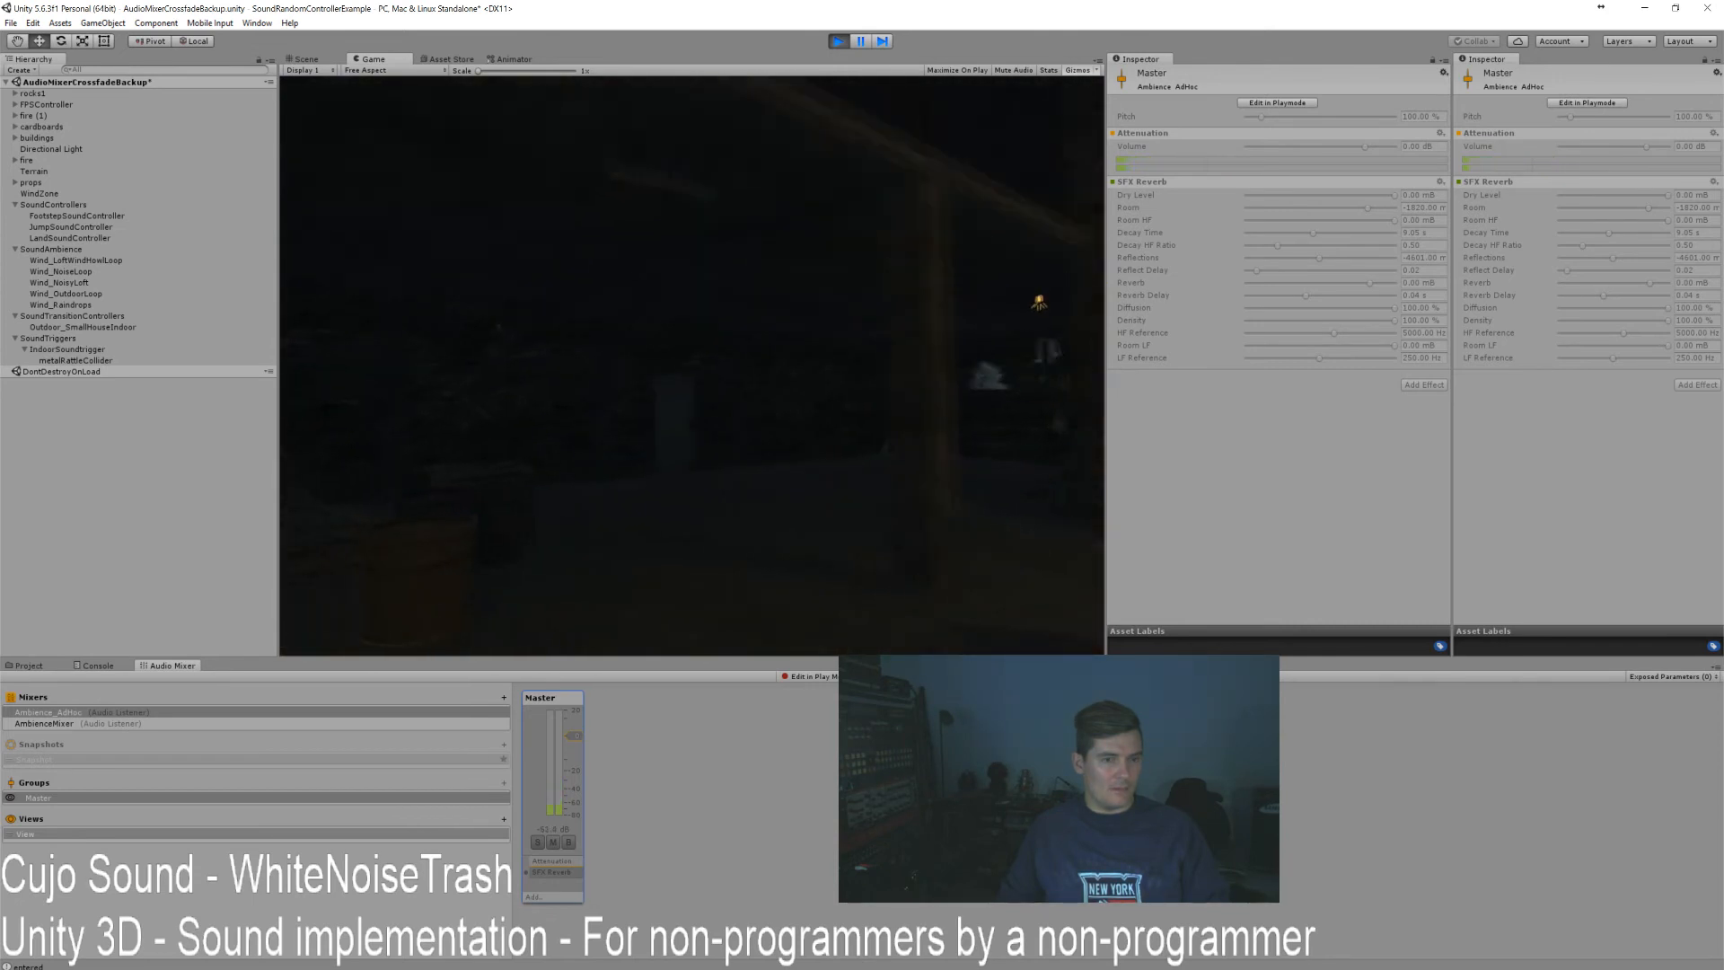
pyautogui.hotkey('ctrl', 'p')
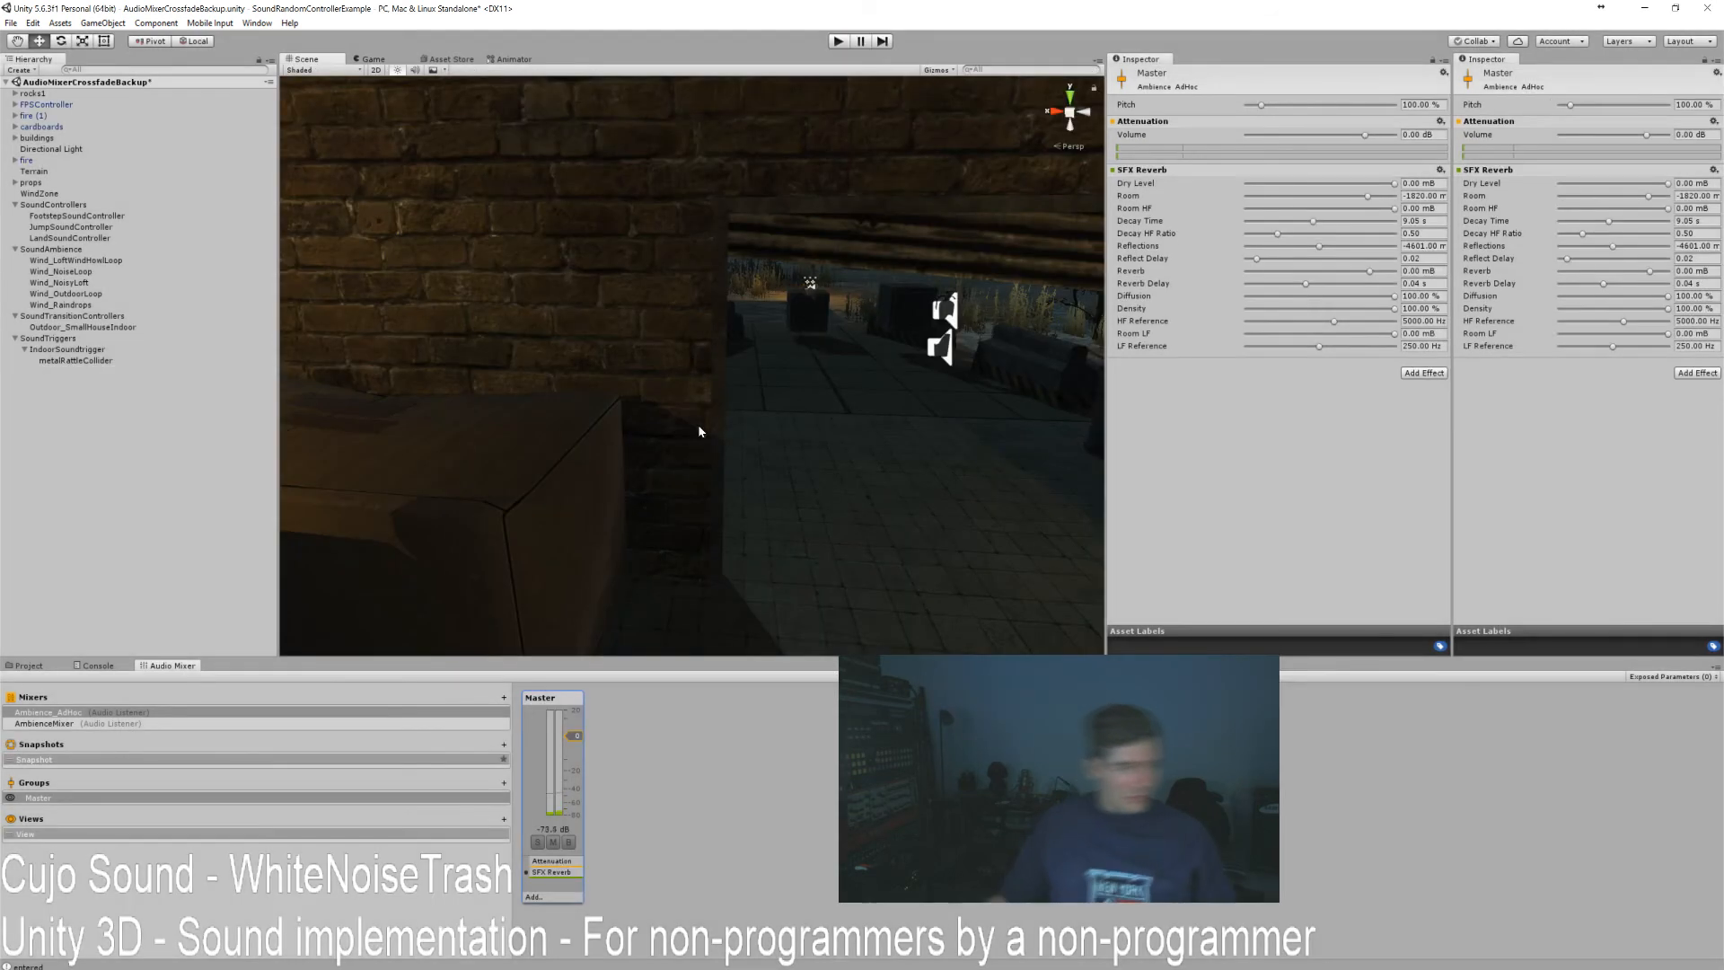
# Show the contents of the project's Scripts folder.
pyautogui.click(38, 669)
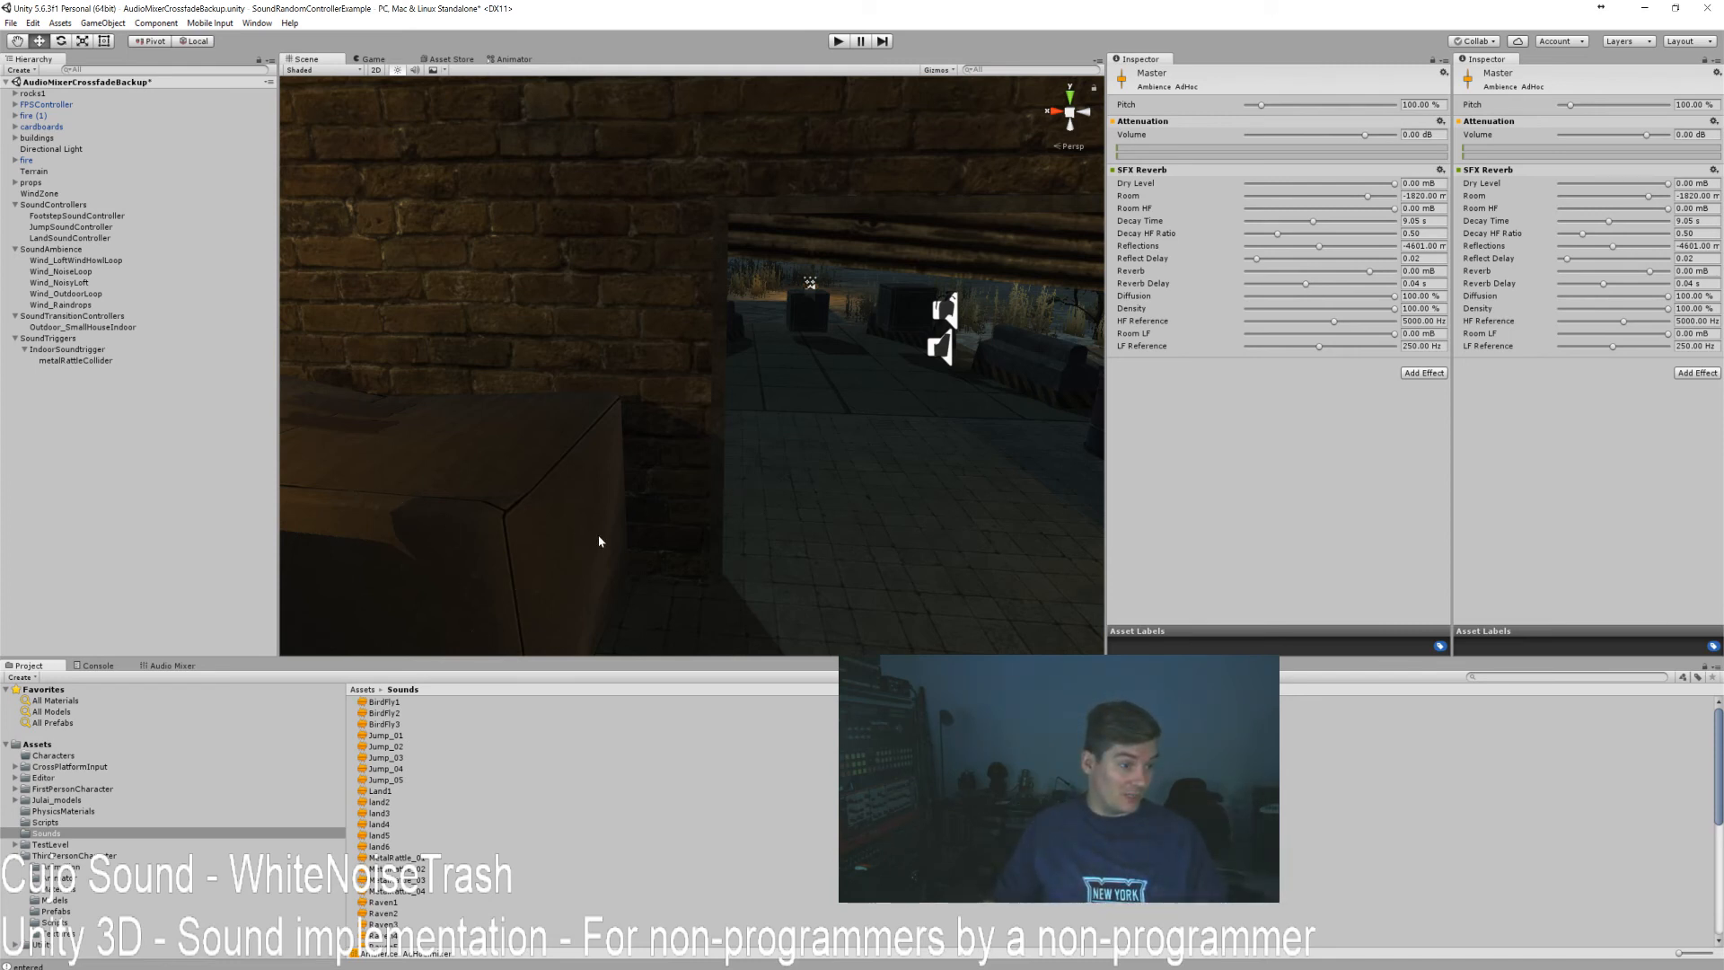
pyautogui.click(45, 822)
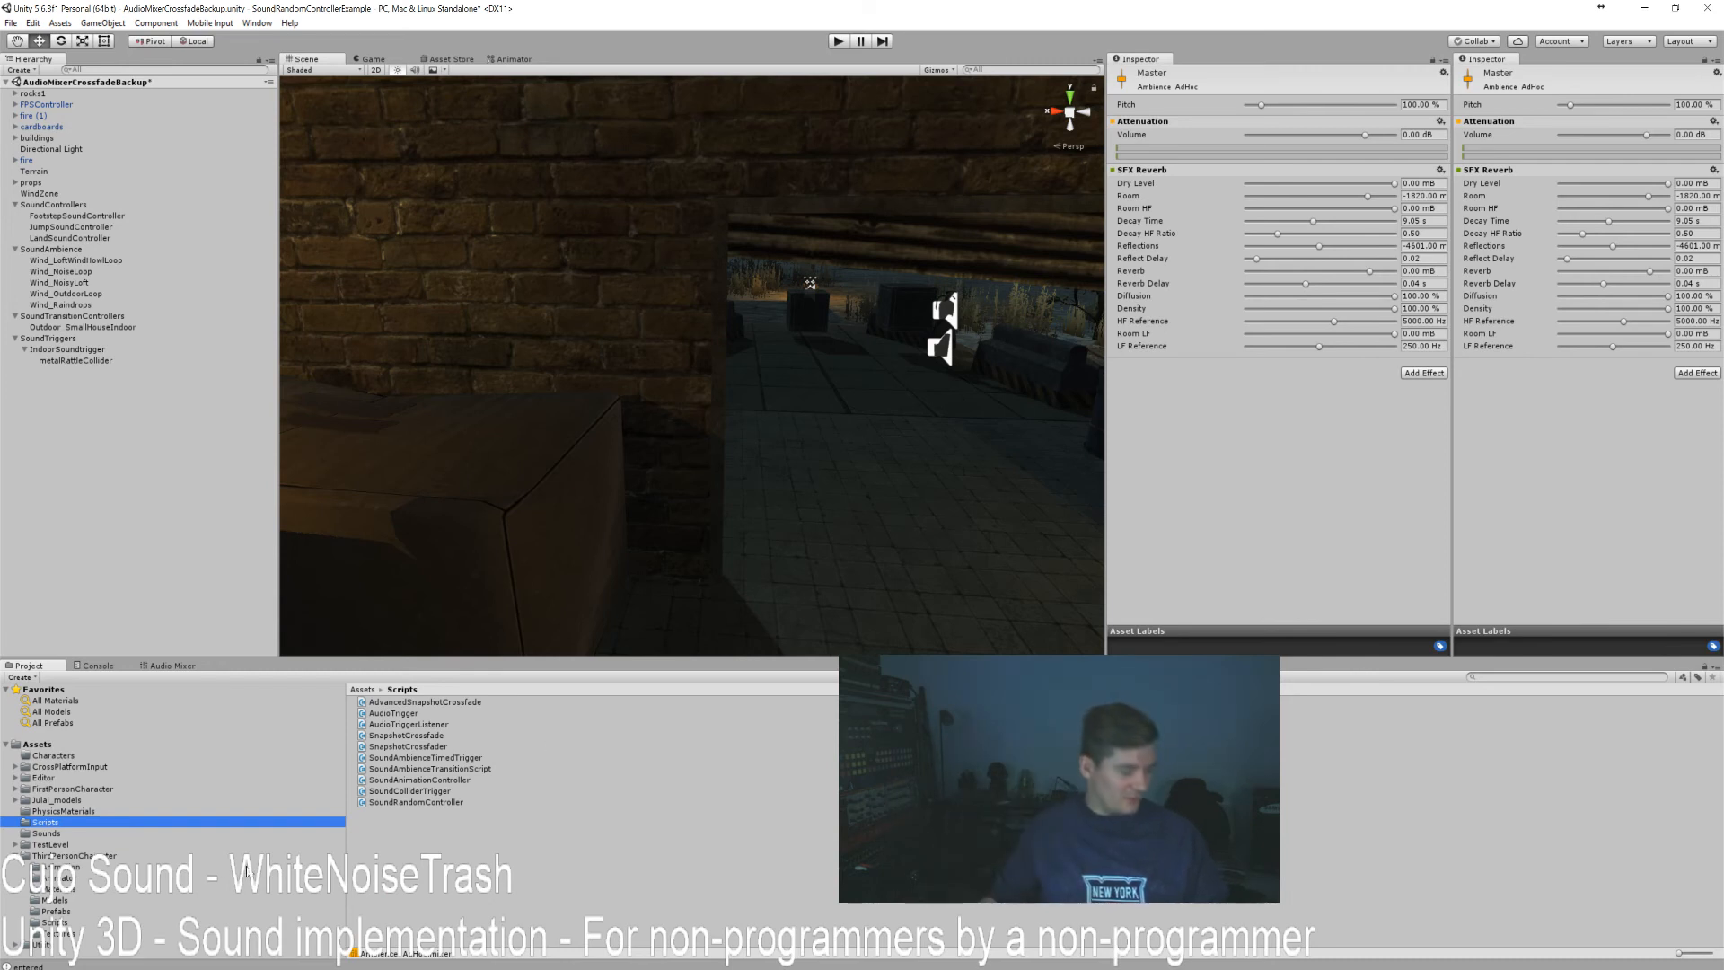
pyautogui.click(172, 666)
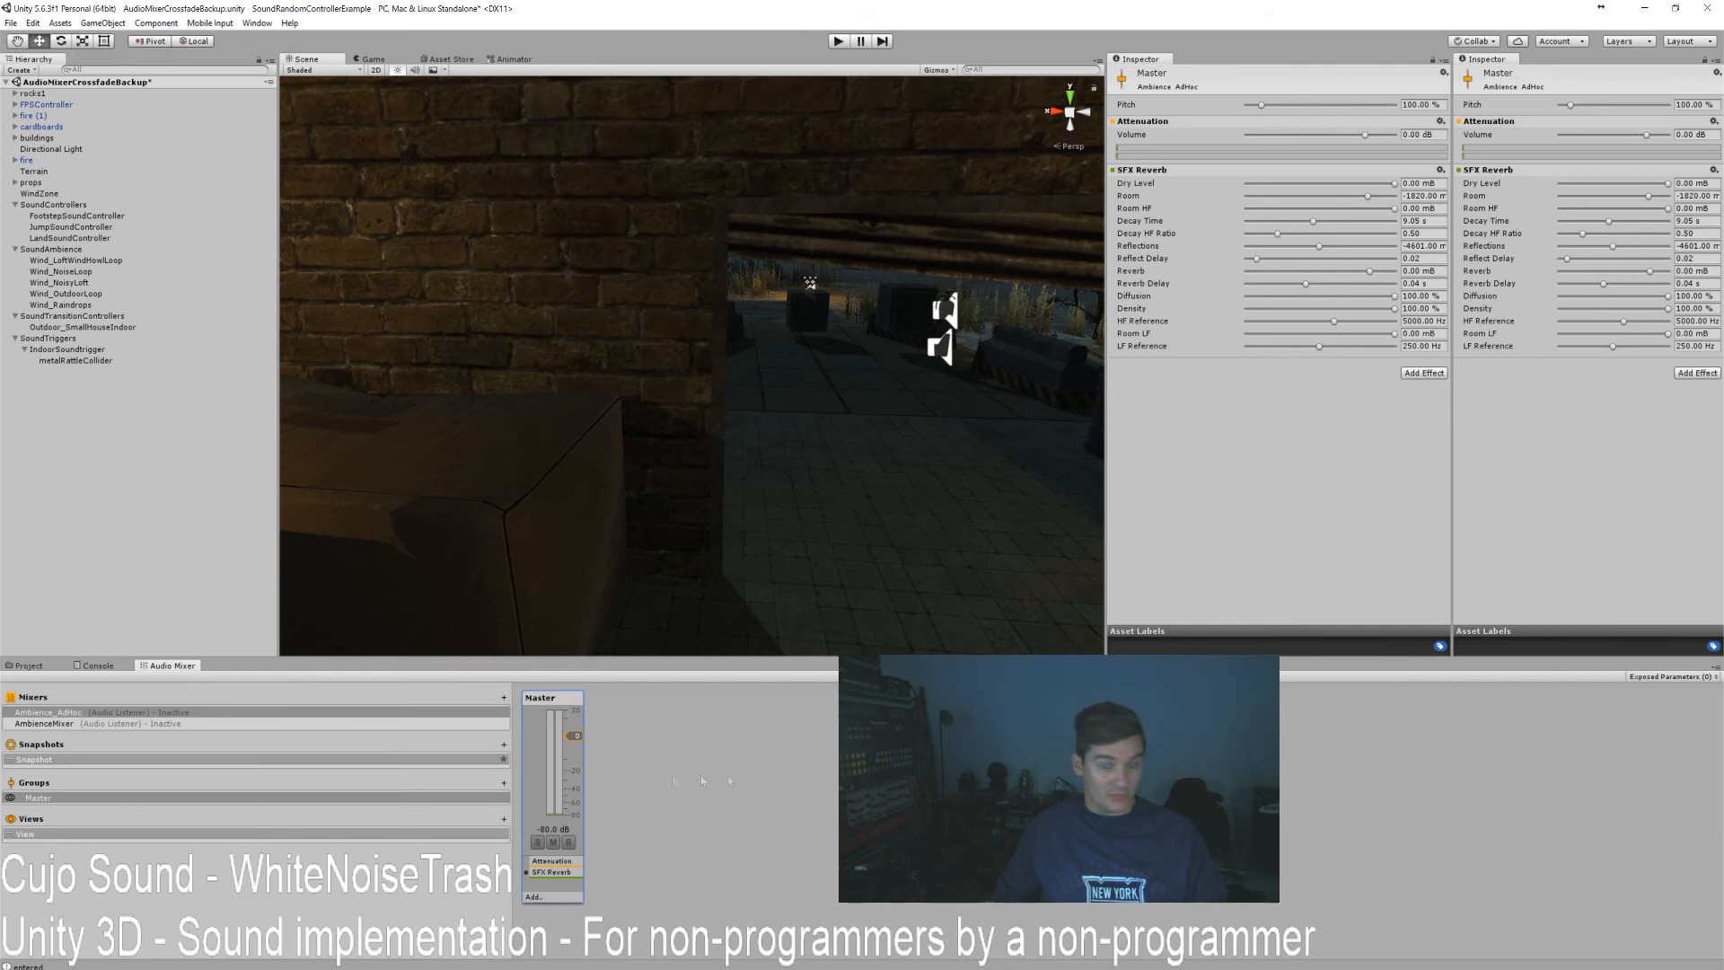
pyautogui.click(26, 666)
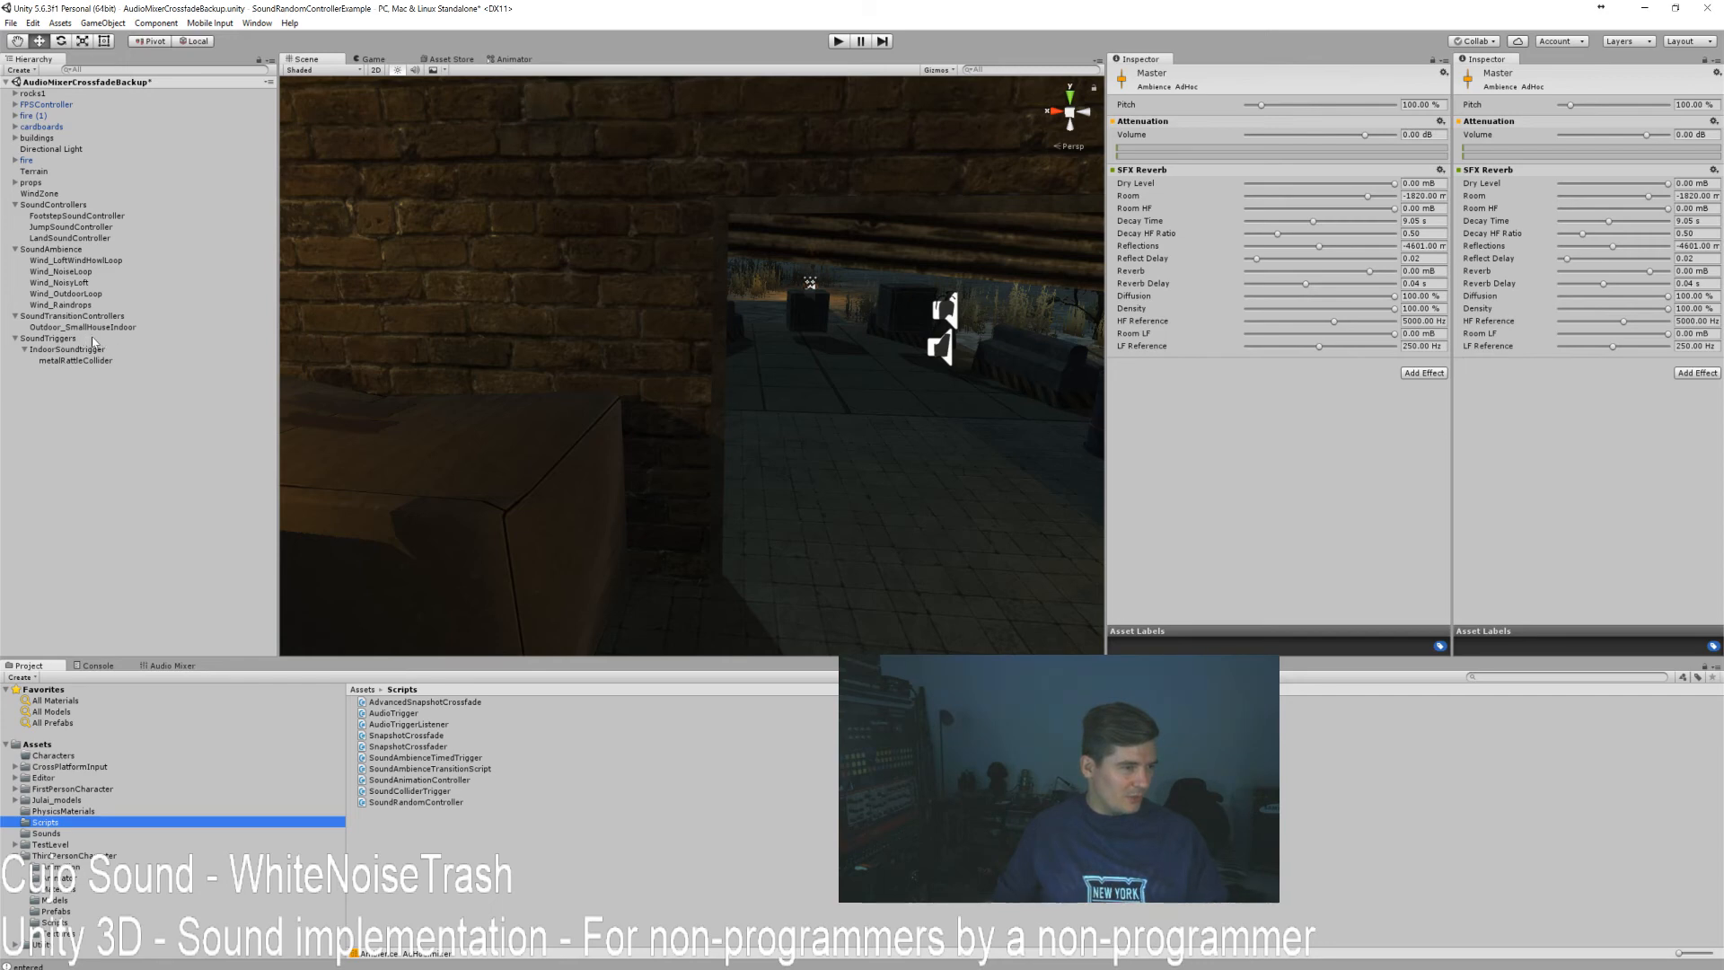
# Add the AudioTrigger script to JumpSoundController and set its trigger name to JumpSound.
pyautogui.click(71, 227)
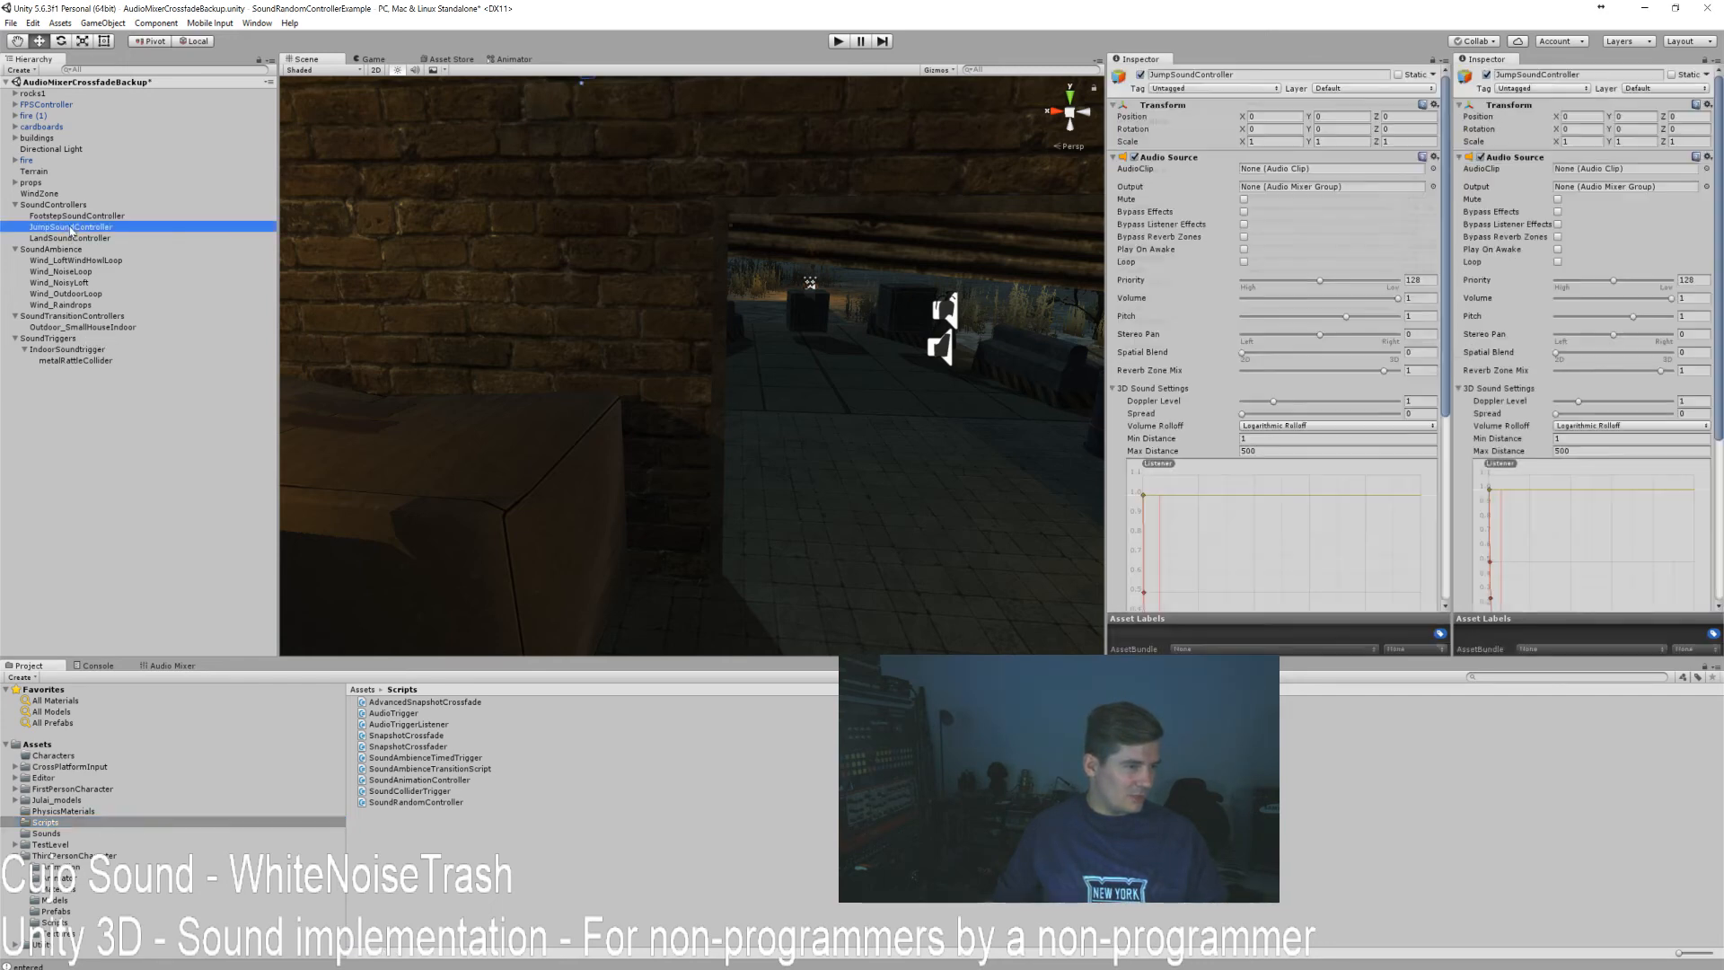
pyautogui.scroll(-5, 1527, 433)
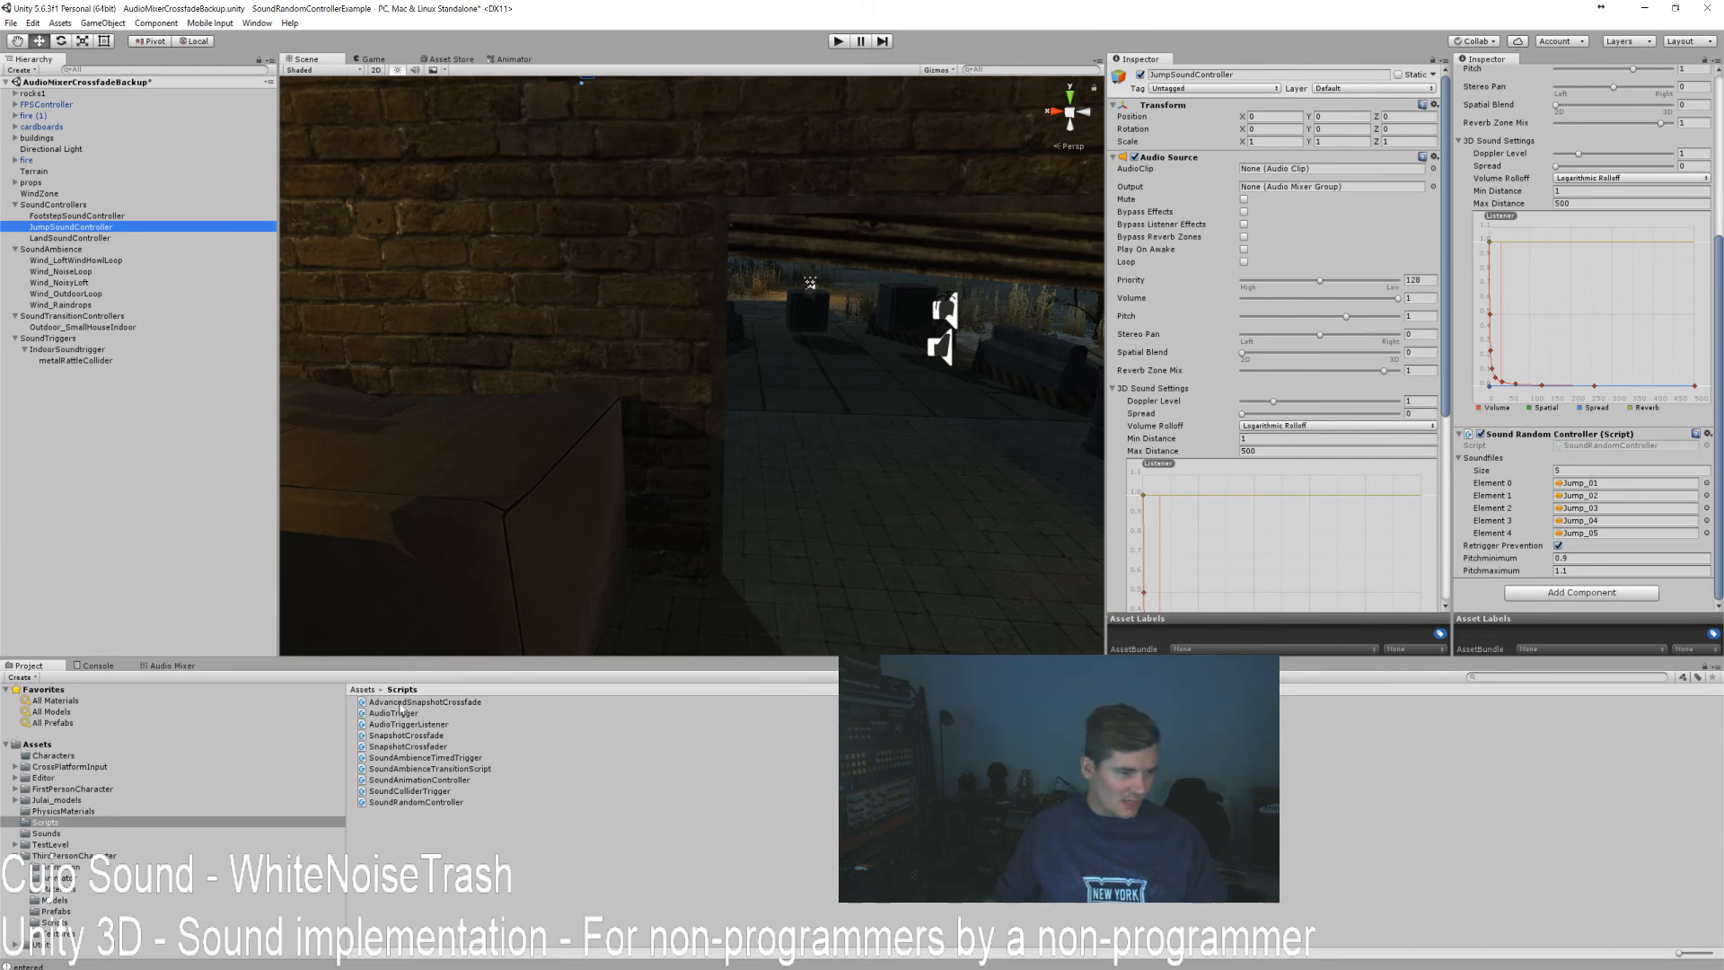
pyautogui.scroll(1, 1588, 620)
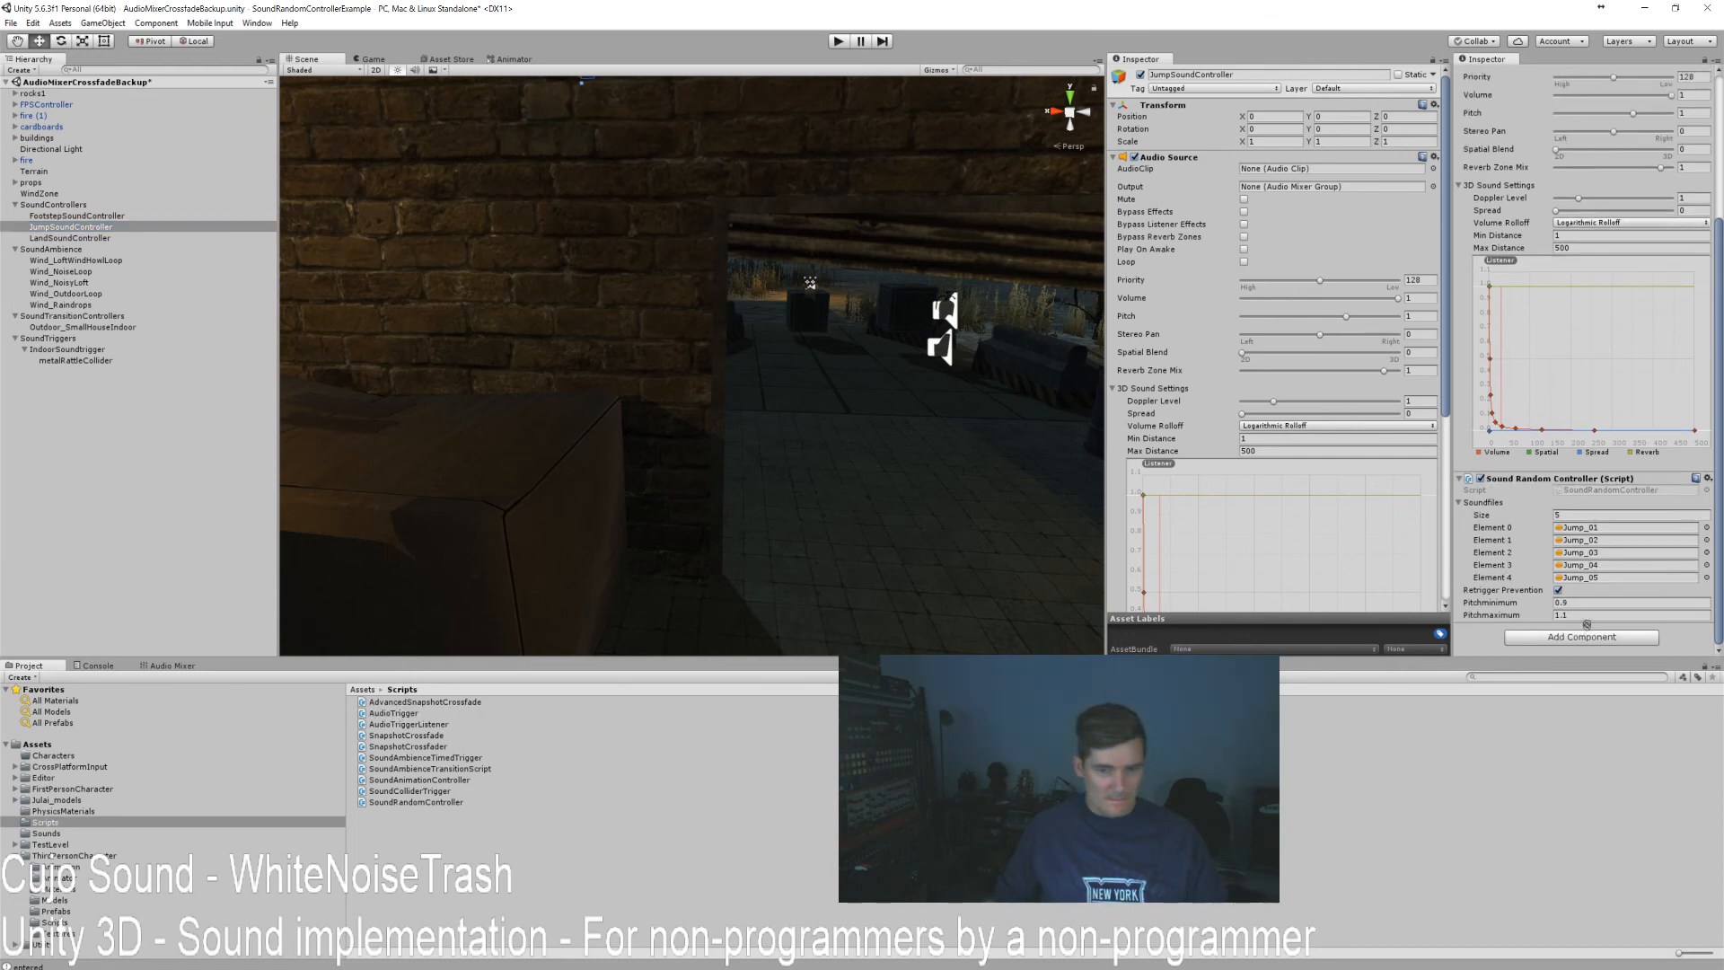
pyautogui.moveTo(1585, 660); pyautogui.dragTo(1591, 634)
pyautogui.scroll(-1, 1602, 512)
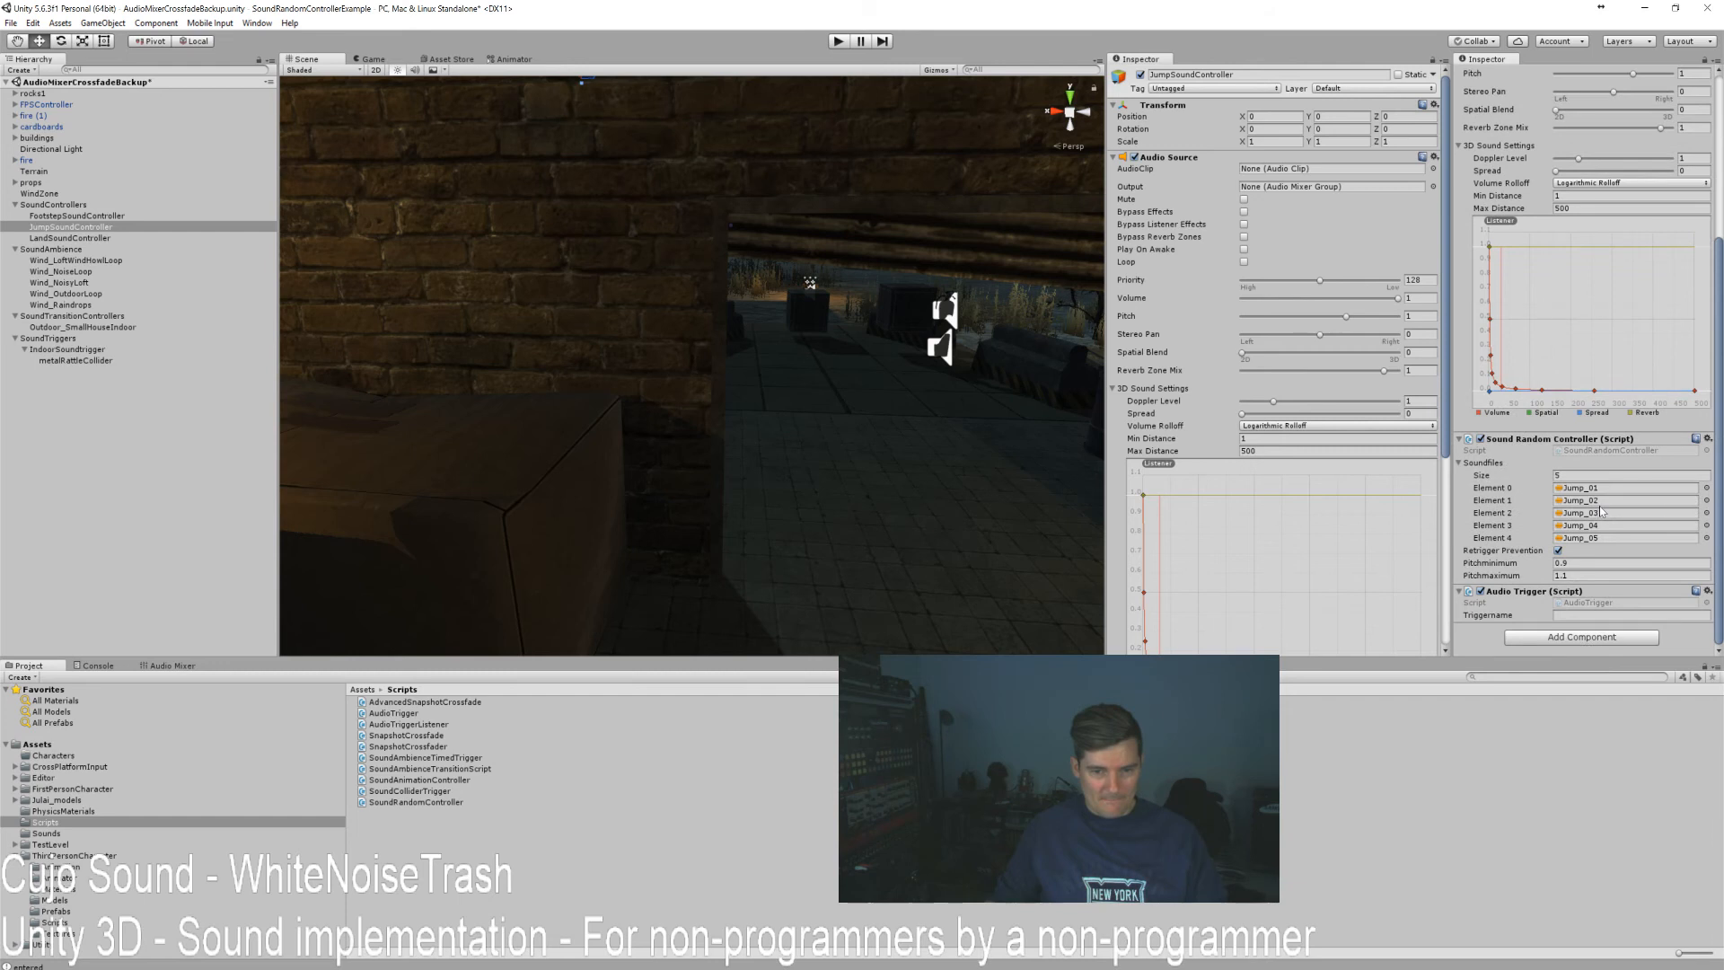
pyautogui.click(1602, 615)
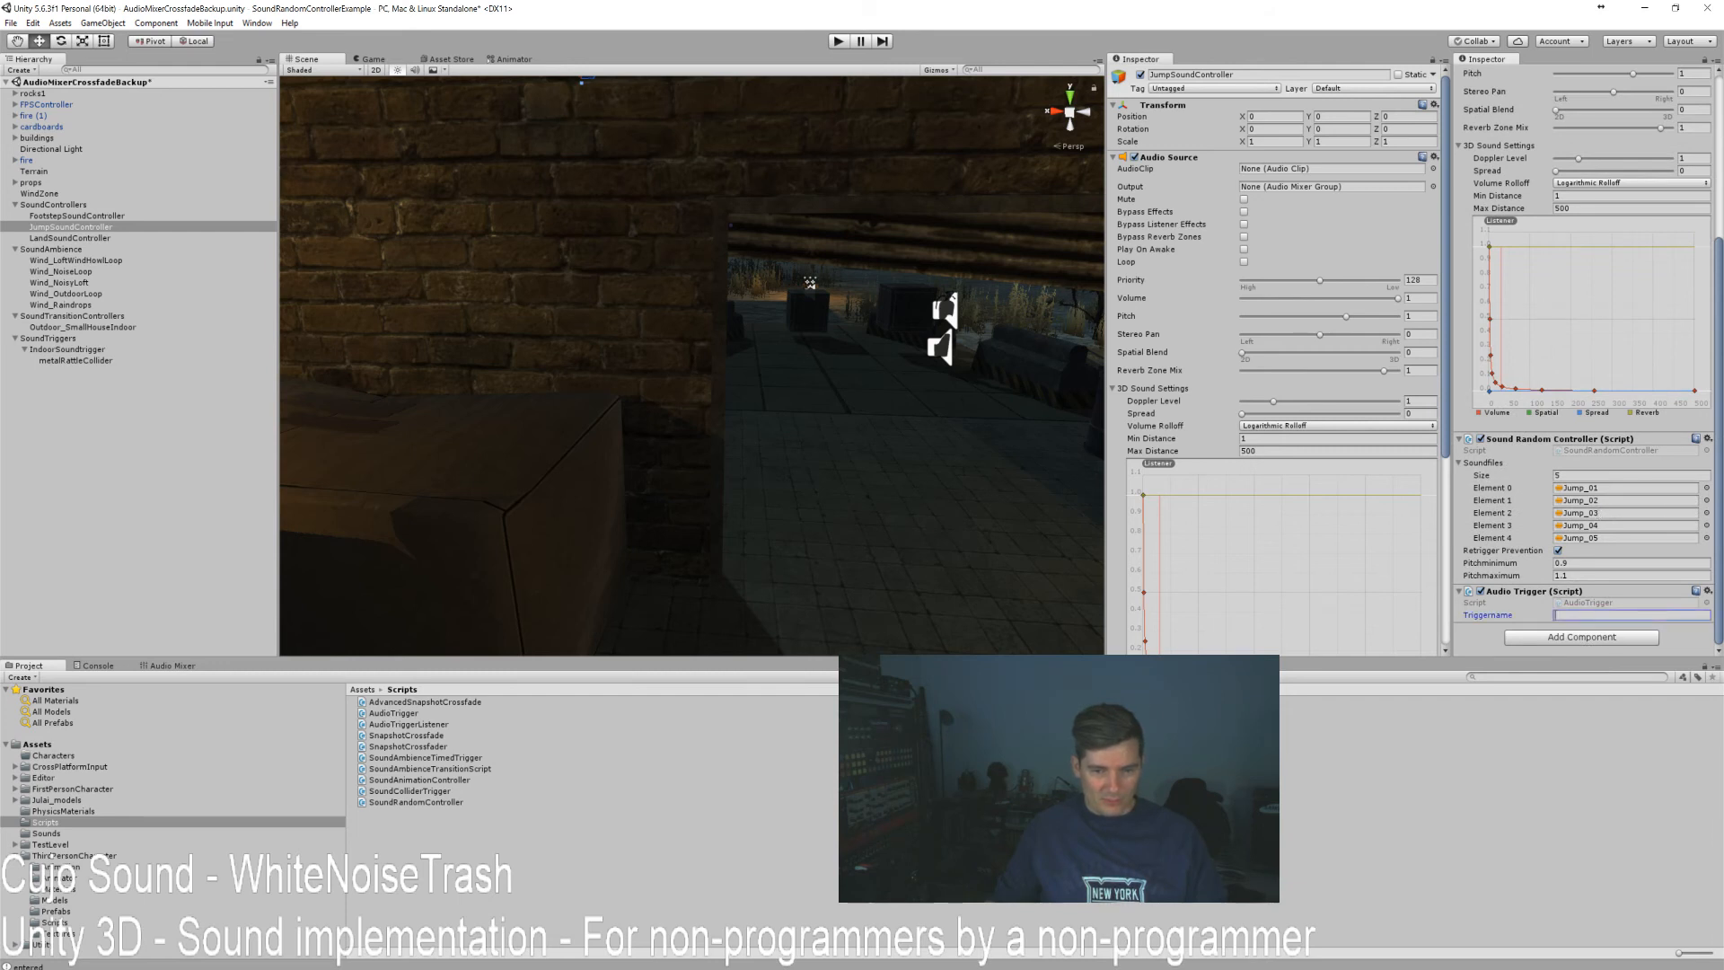
pyautogui.write('JumpSound')
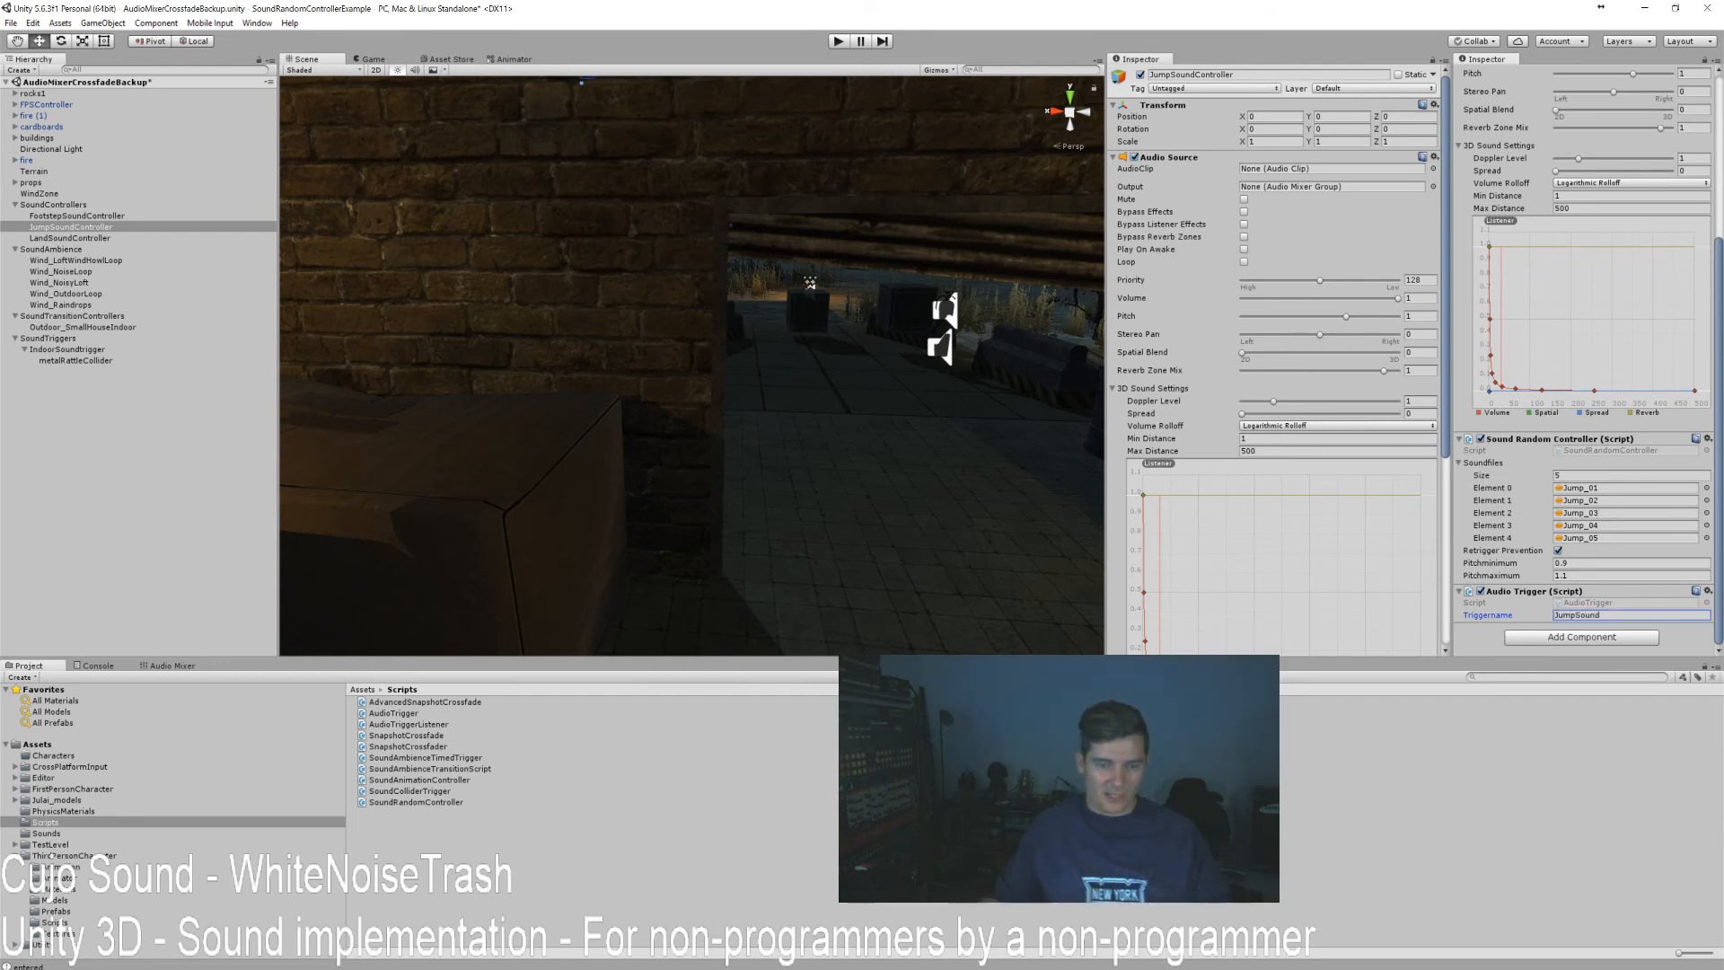
# Add the AudioTriggerListener script to the Wind_LoftWindHowlLoop object under SoundAmbience.
pyautogui.click(62, 260)
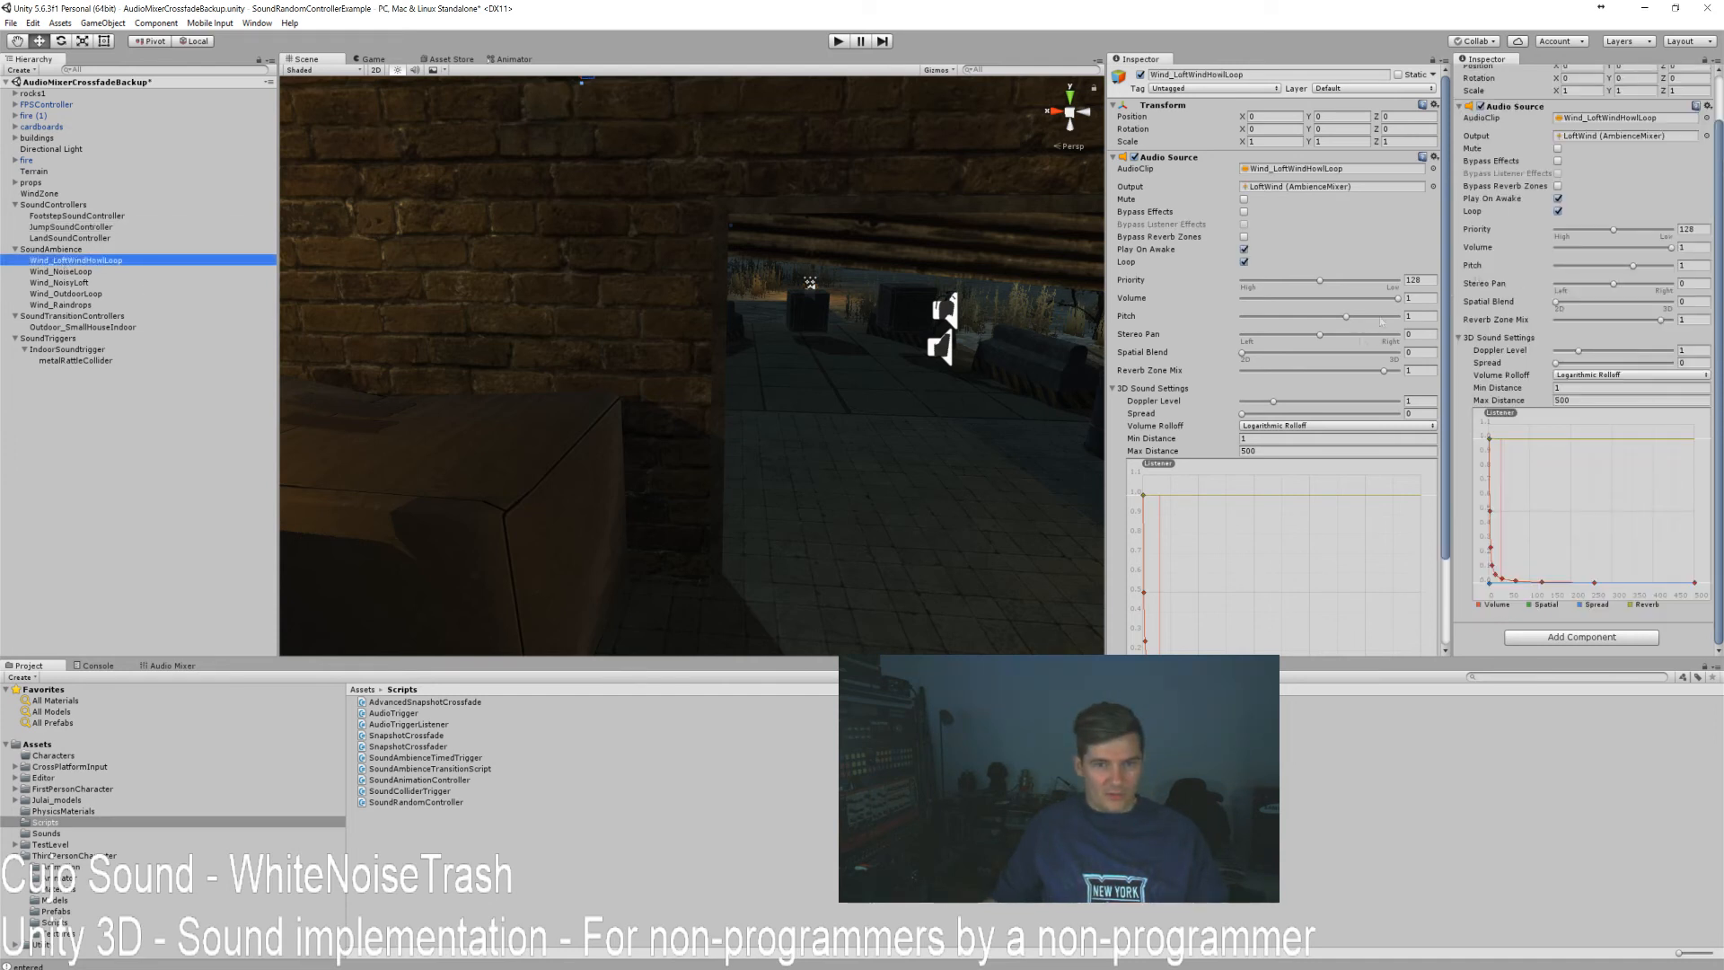
pyautogui.moveTo(63, 261)
pyautogui.mouseDown()
pyautogui.moveTo(85, 272)
pyautogui.moveTo(68, 259)
pyautogui.mouseUp()
pyautogui.click(74, 282)
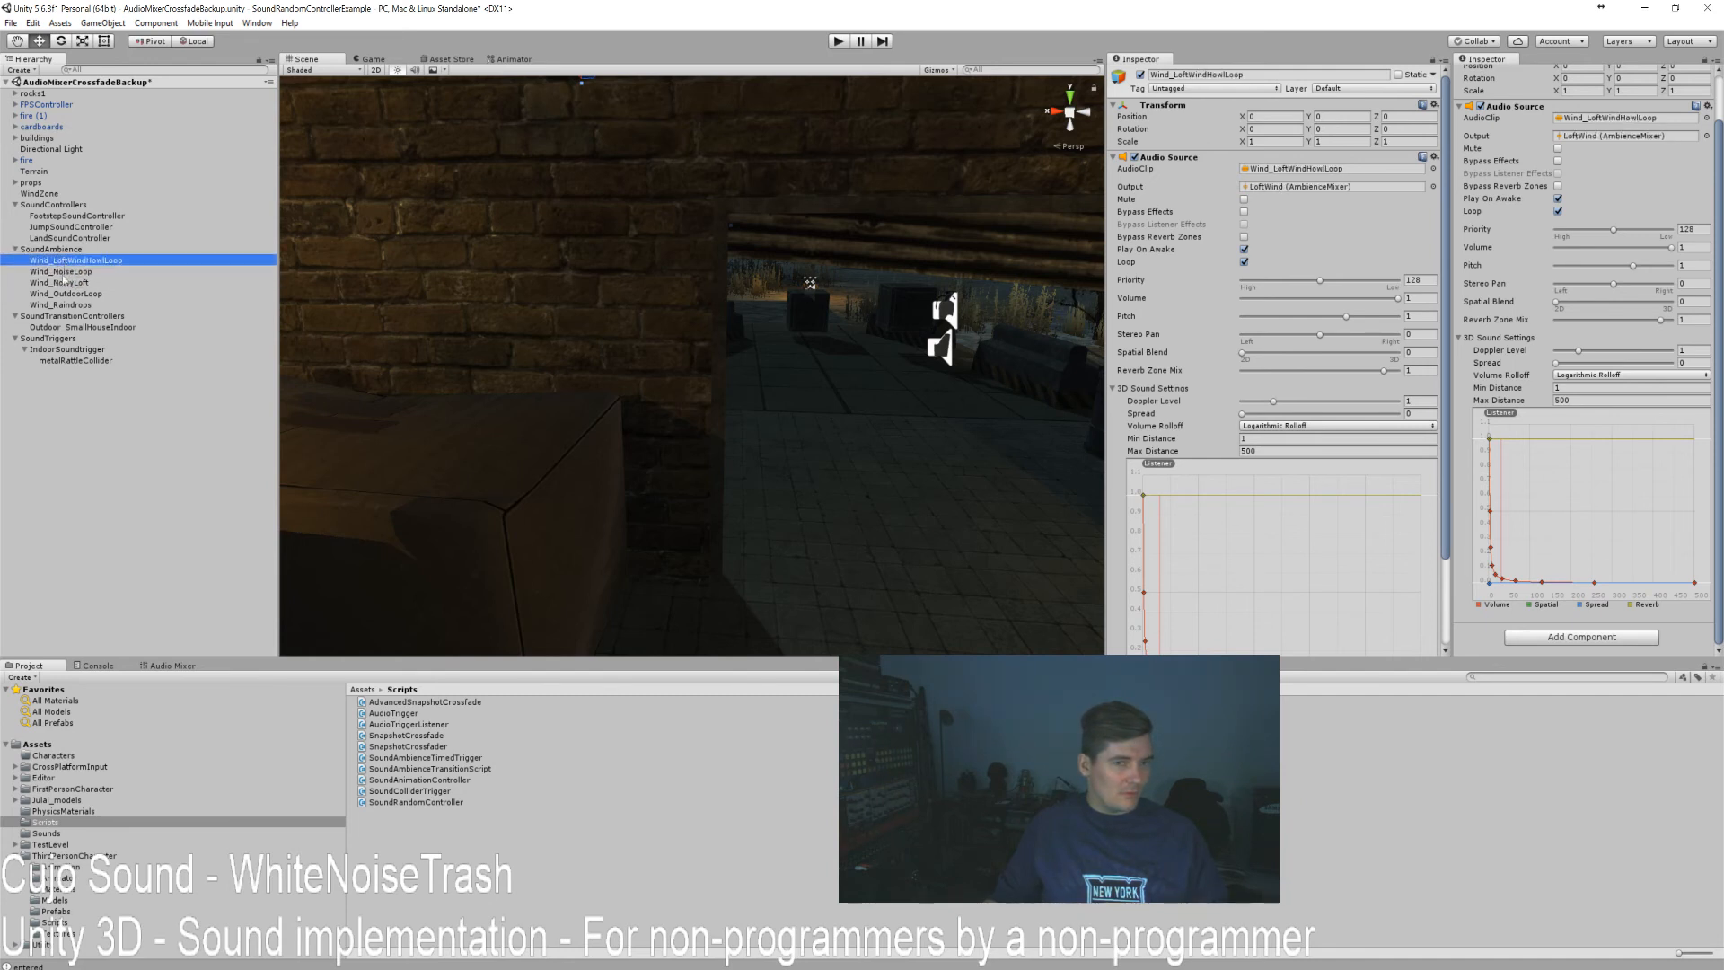
pyautogui.click(56, 250)
pyautogui.click(63, 260)
pyautogui.moveTo(422, 725); pyautogui.dragTo(1340, 466)
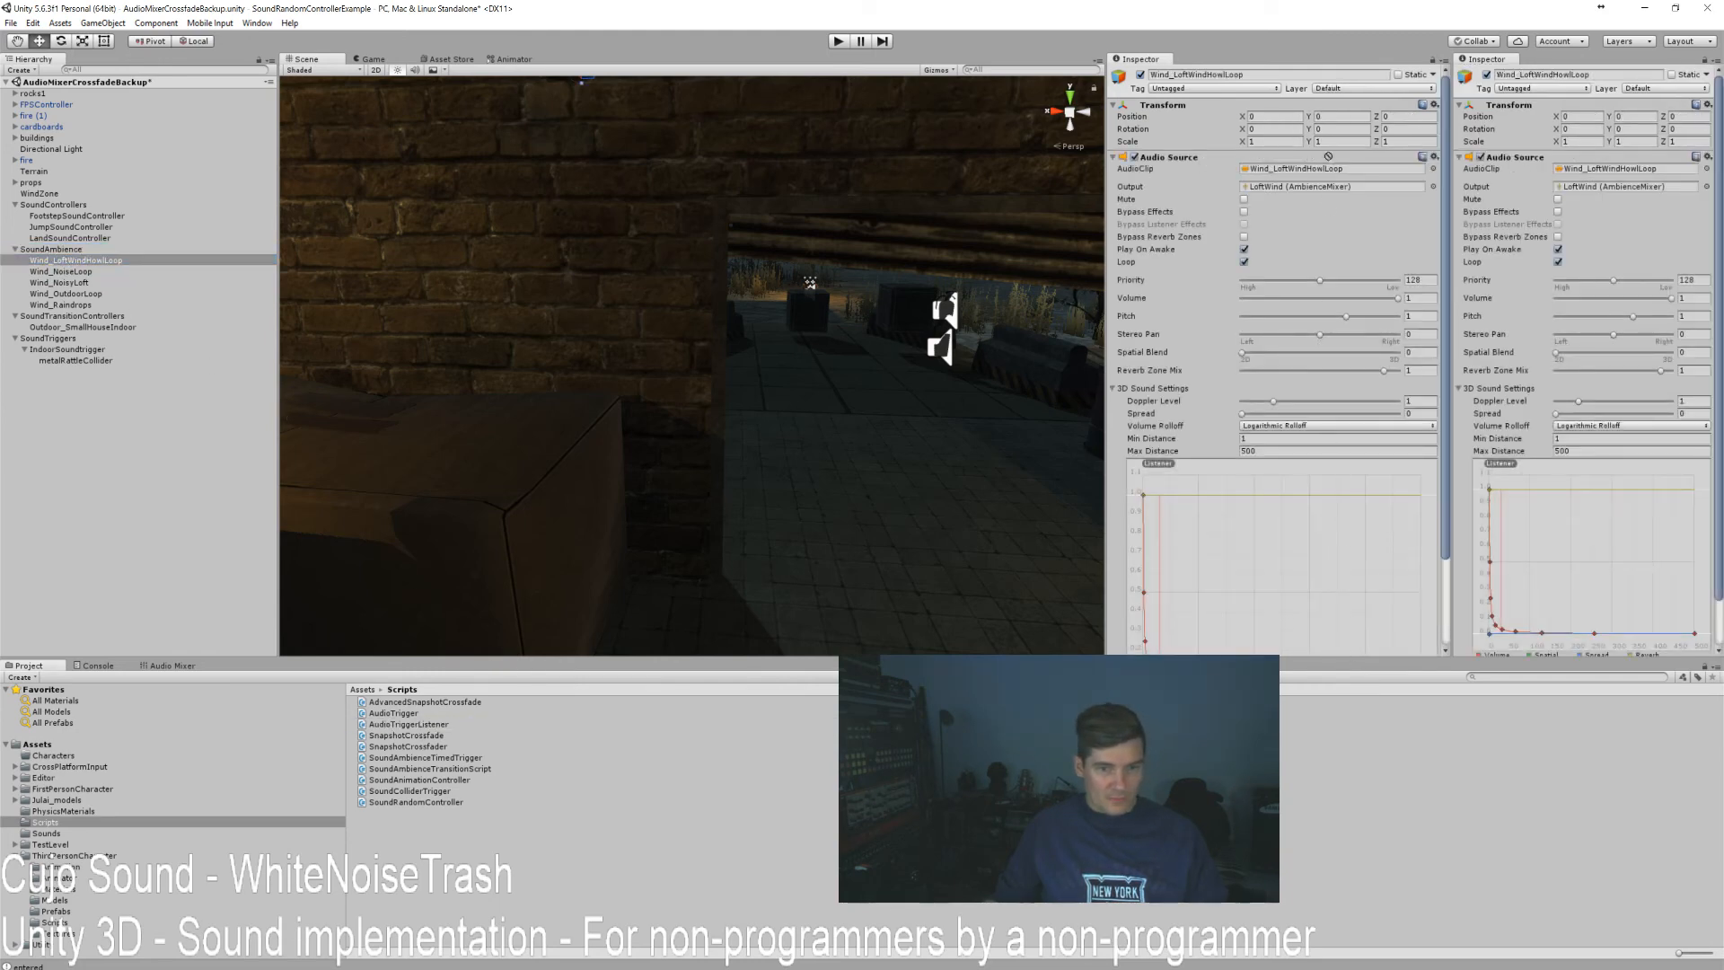
pyautogui.moveTo(1333, 150); pyautogui.dragTo(1389, 381)
pyautogui.moveTo(1342, 588); pyautogui.dragTo(1432, 602)
pyautogui.scroll(-3, 1447, 610)
pyautogui.click(101, 261)
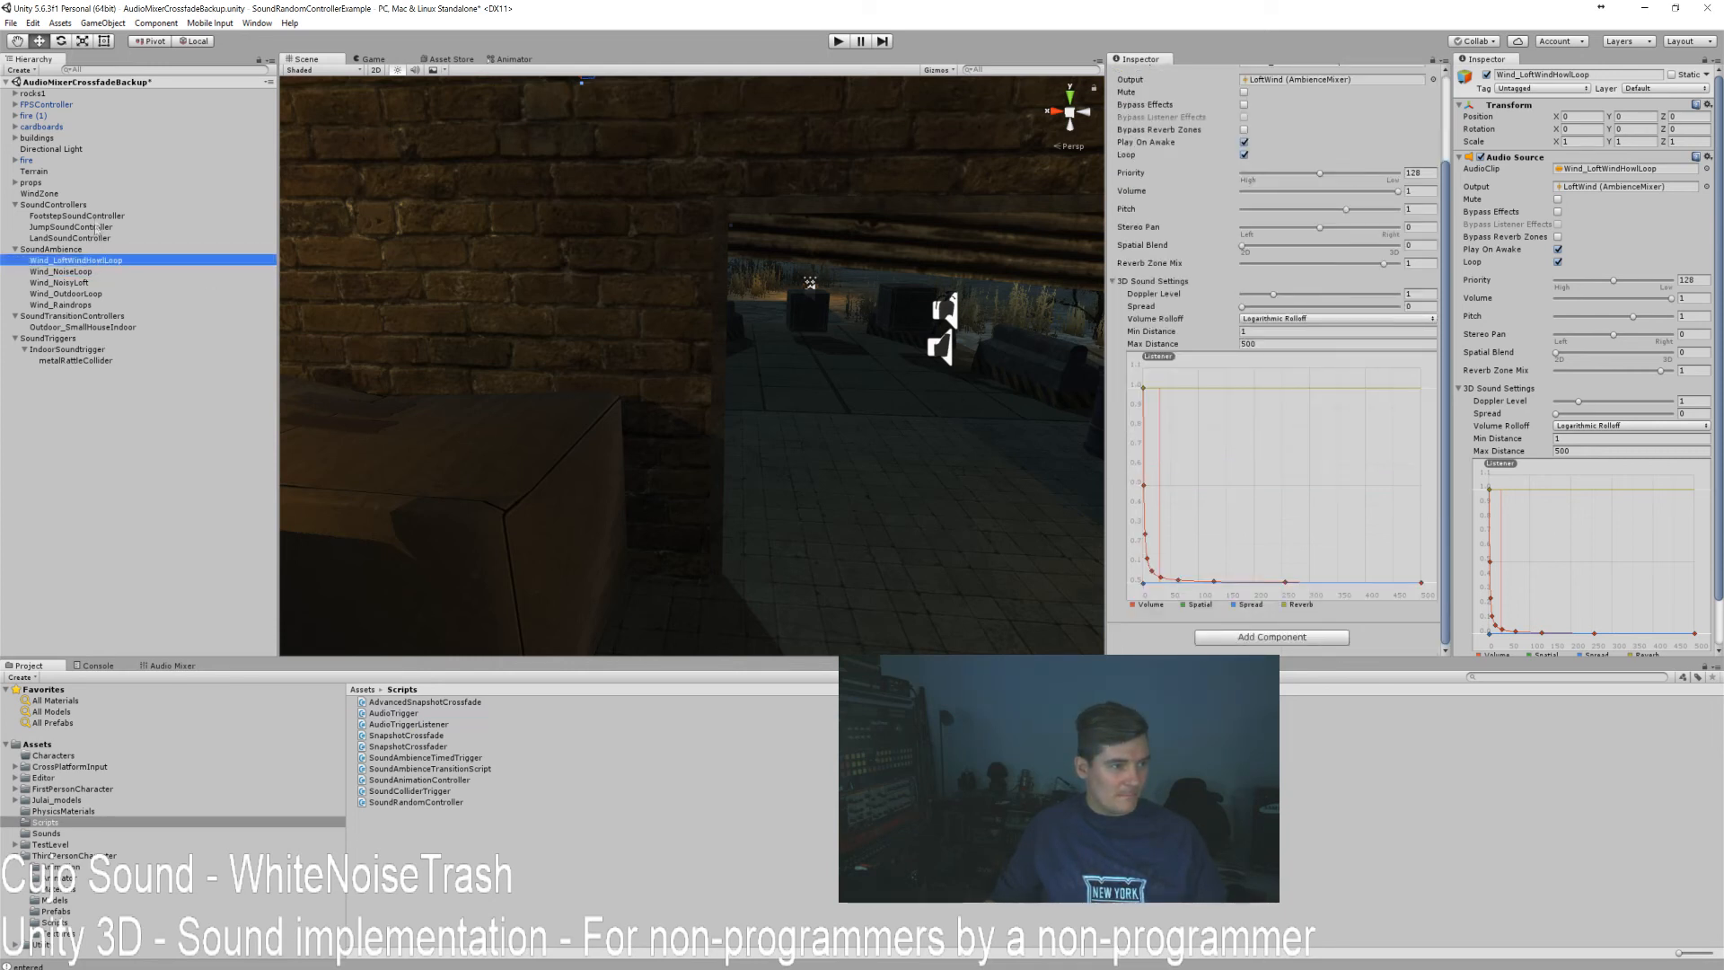
pyautogui.moveTo(405, 725); pyautogui.dragTo(1309, 507)
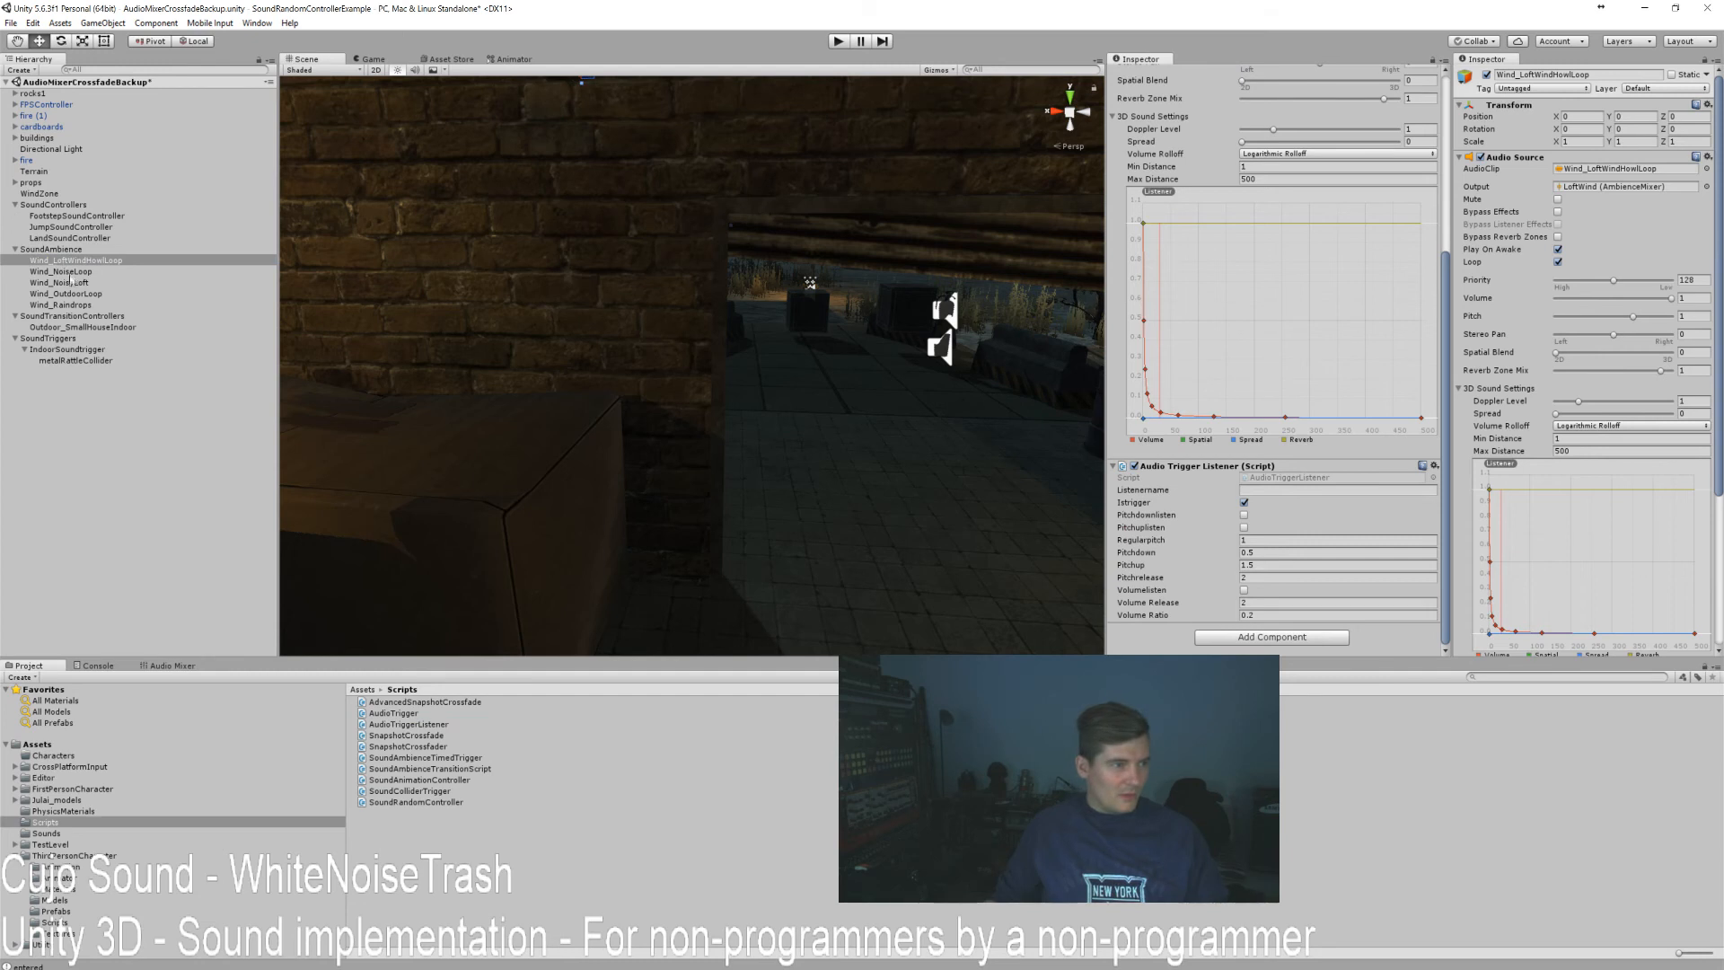
# Copy the trigger name JumpSound from JumpSoundController into the Listenername of Wind_LoftWindHowlLoop's Audio Trigger Listener.
pyautogui.click(72, 227)
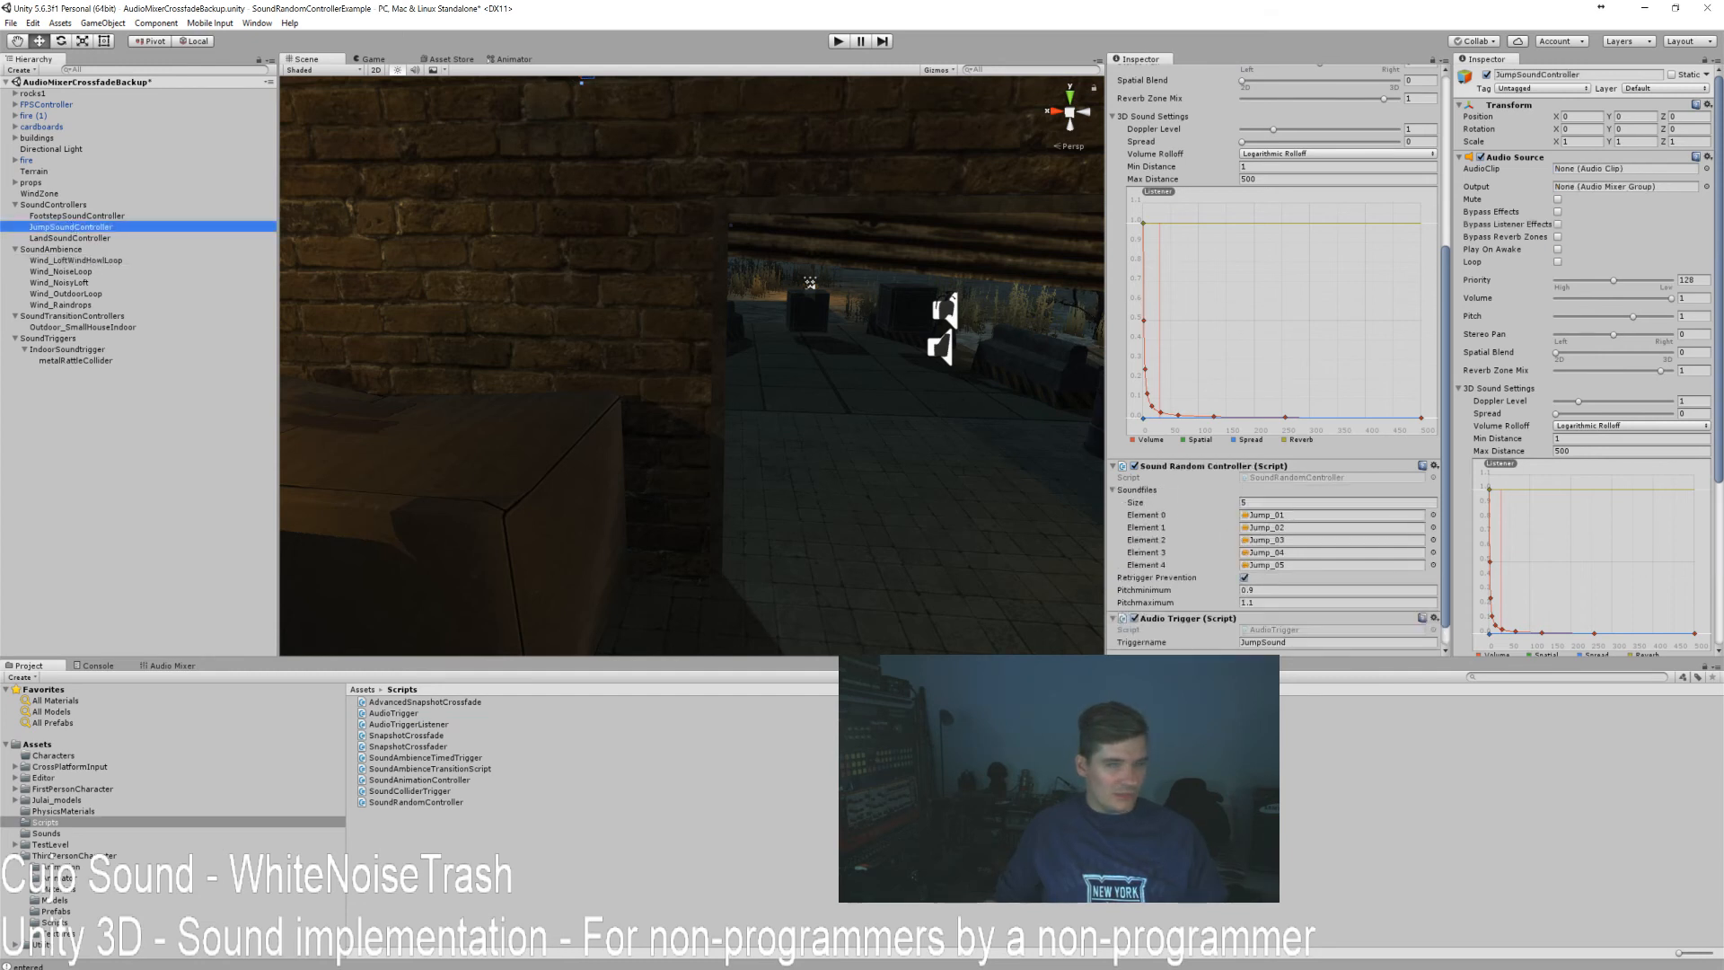
pyautogui.scroll(-1, 1300, 615)
pyautogui.click(1300, 615)
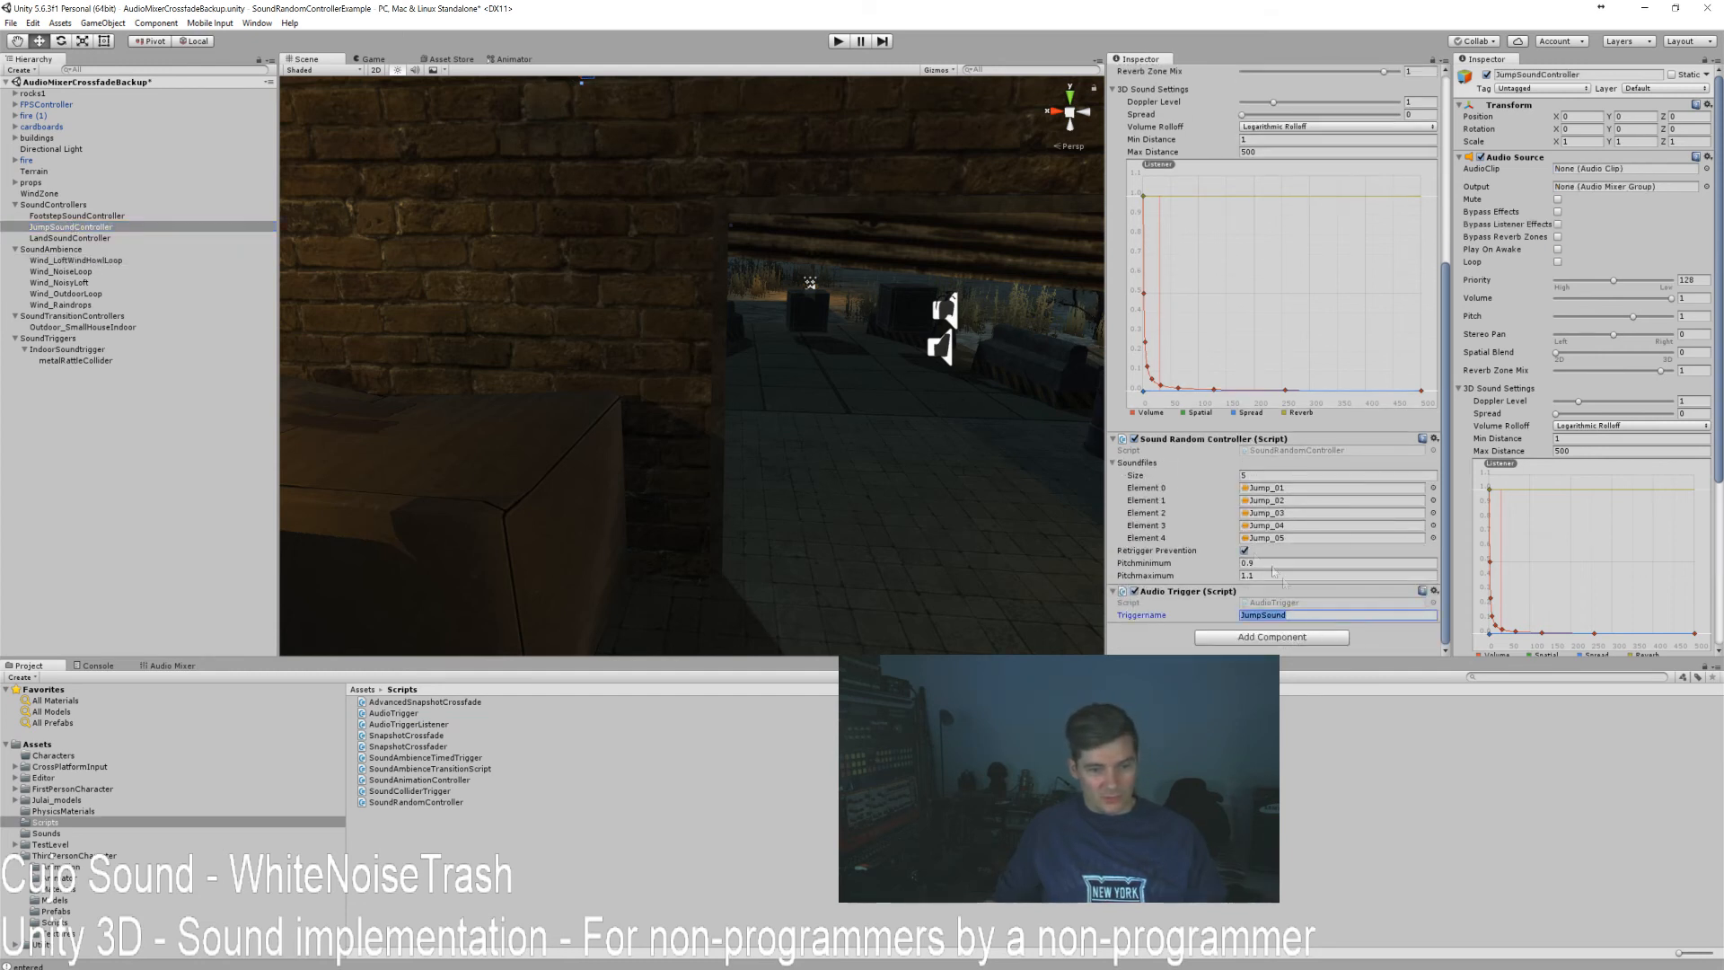
pyautogui.click(72, 261)
pyautogui.click(1300, 490)
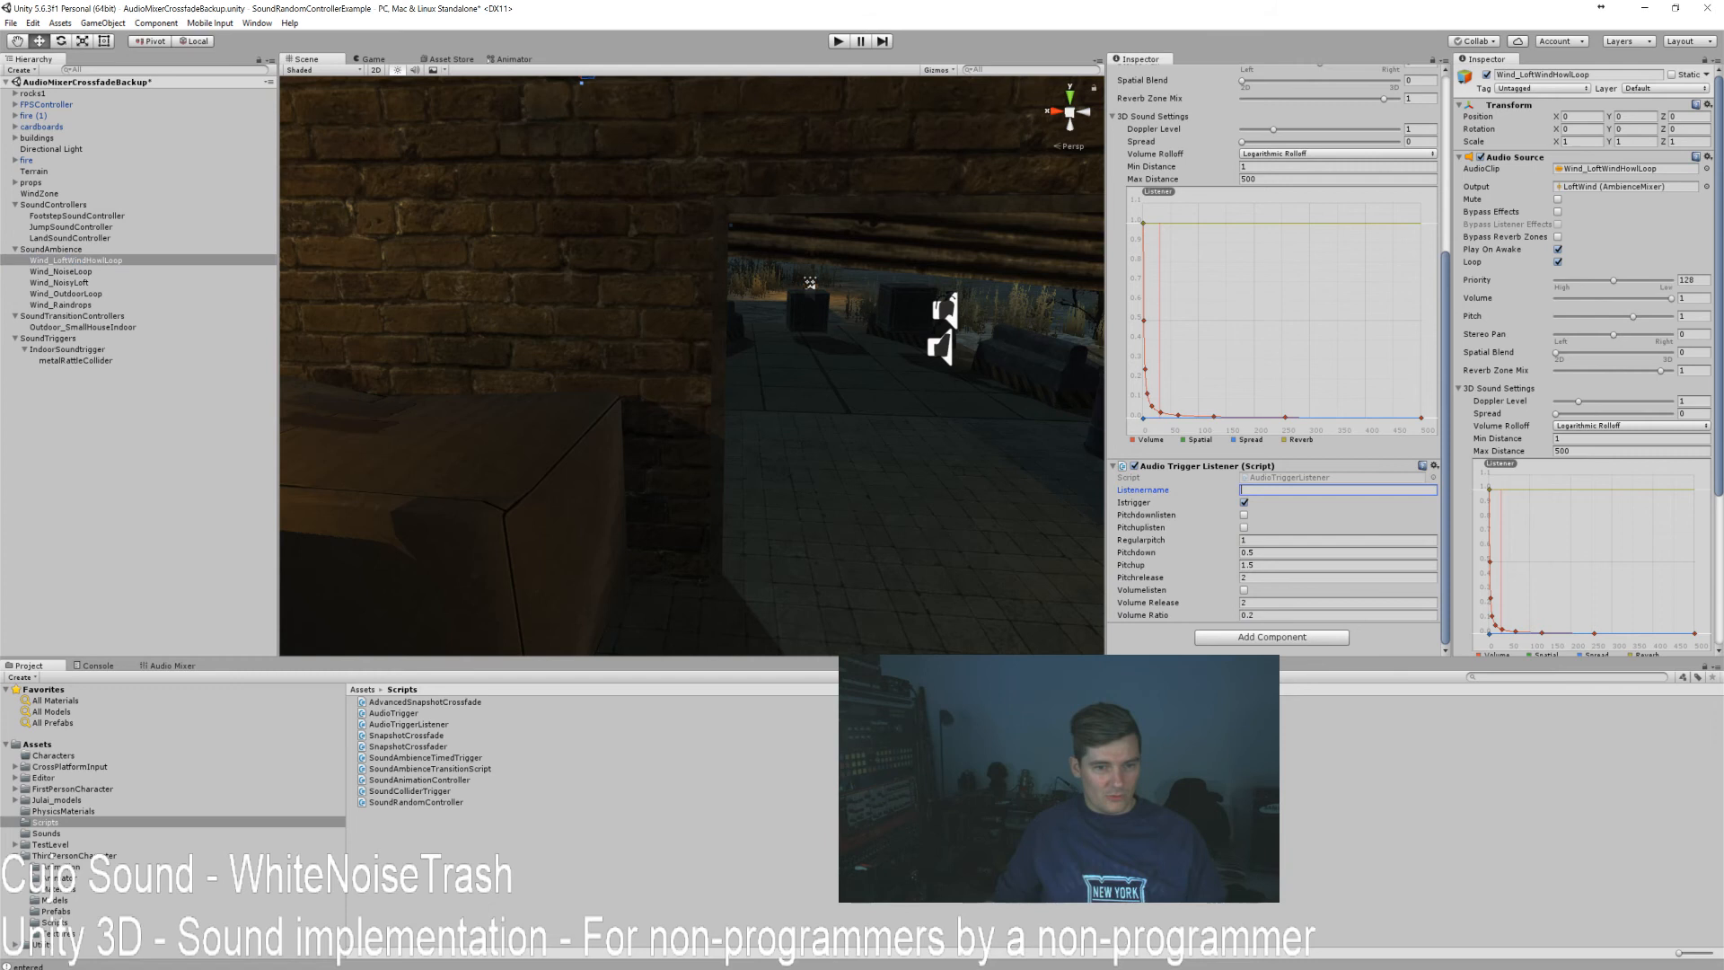
# Enable Pitchdownlisten on Wind_LoftWindHowlLoop's listener, and set Pitchdown to 0 and Pitchrelease to 3.
pyautogui.click(1244, 515)
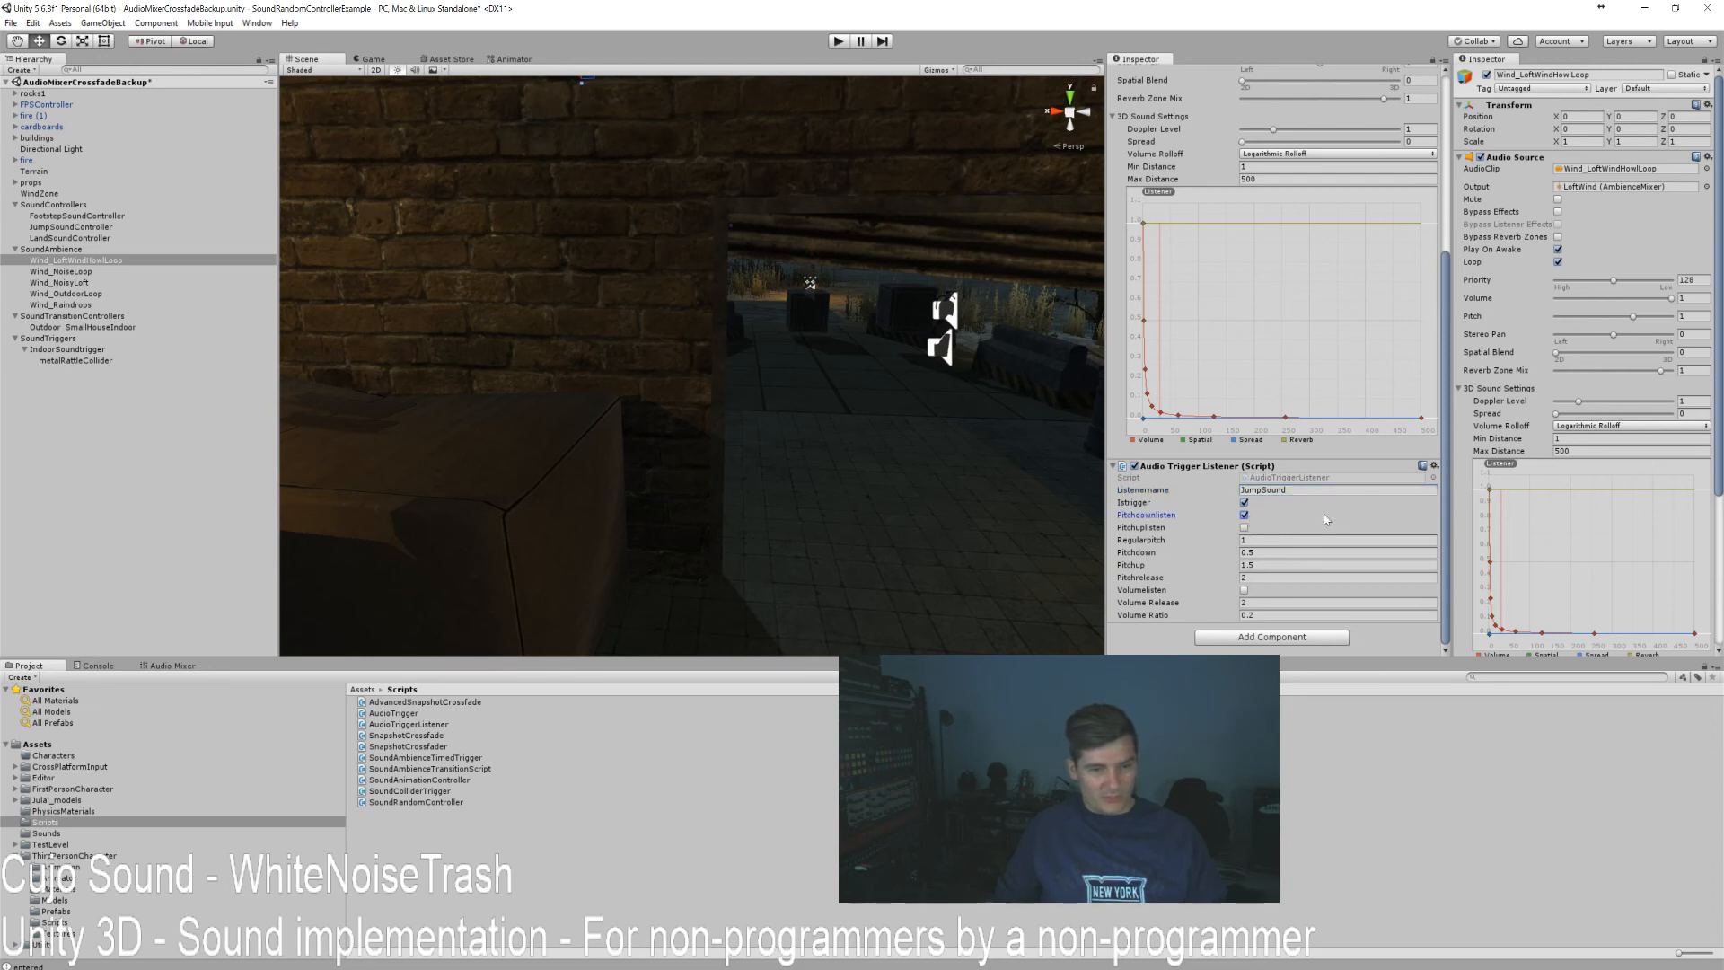
pyautogui.click(1264, 553)
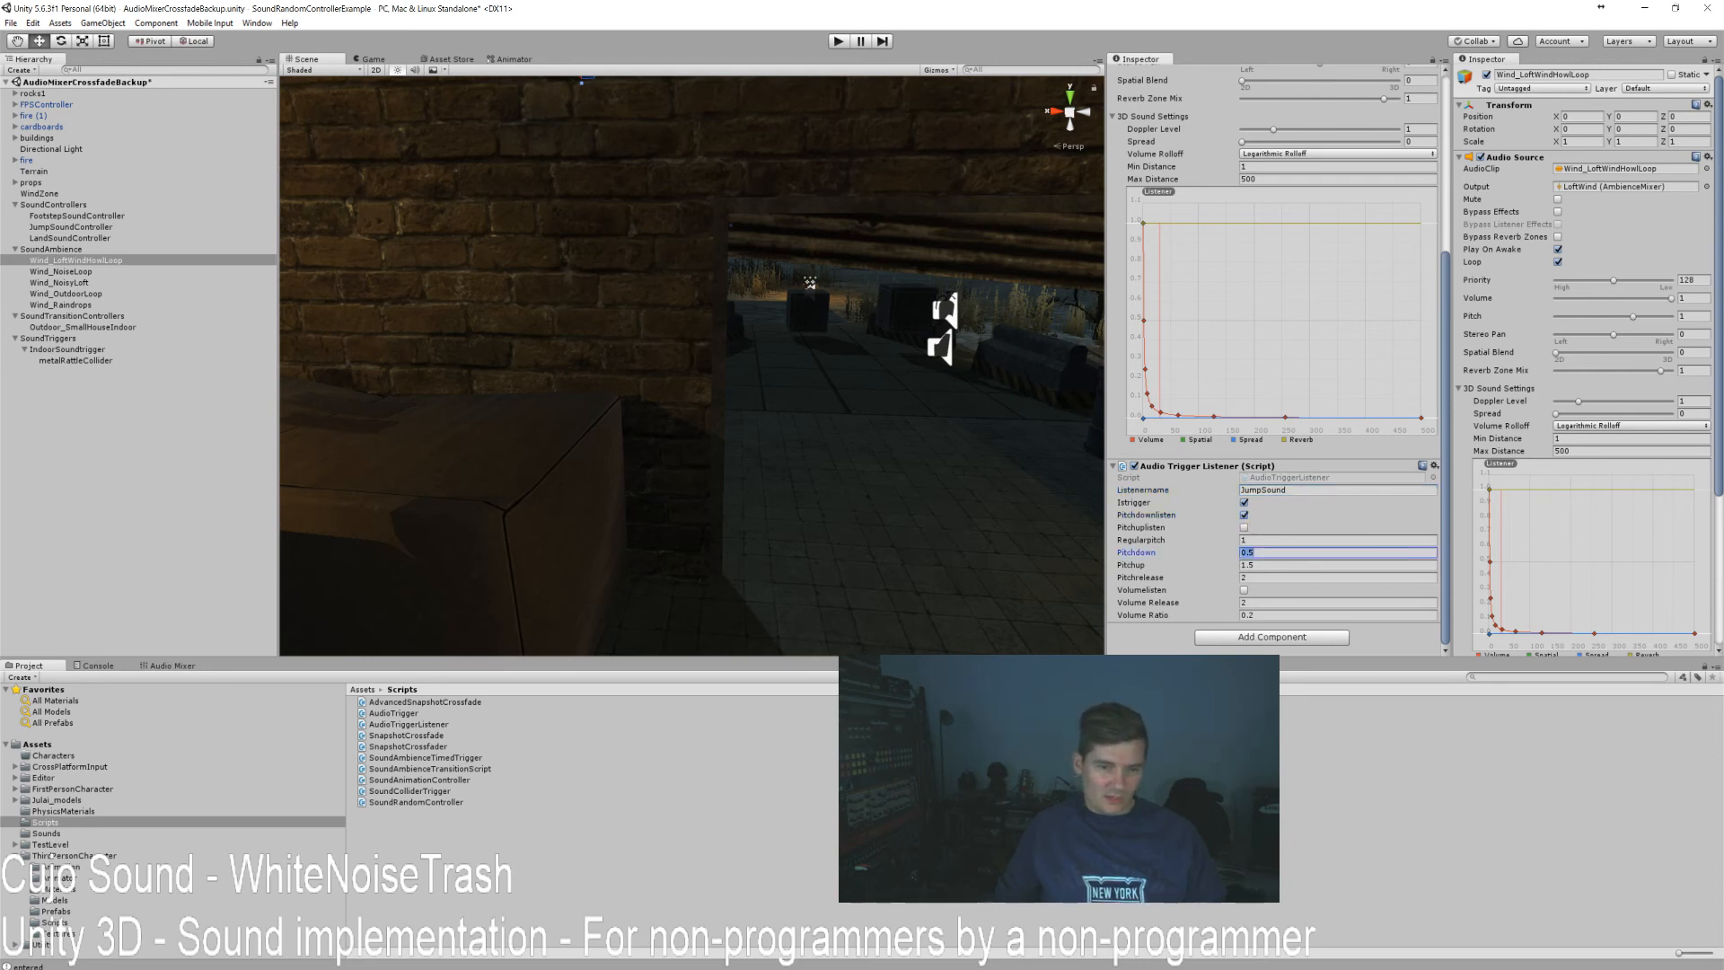
pyautogui.write('0')
pyautogui.press('Tab')
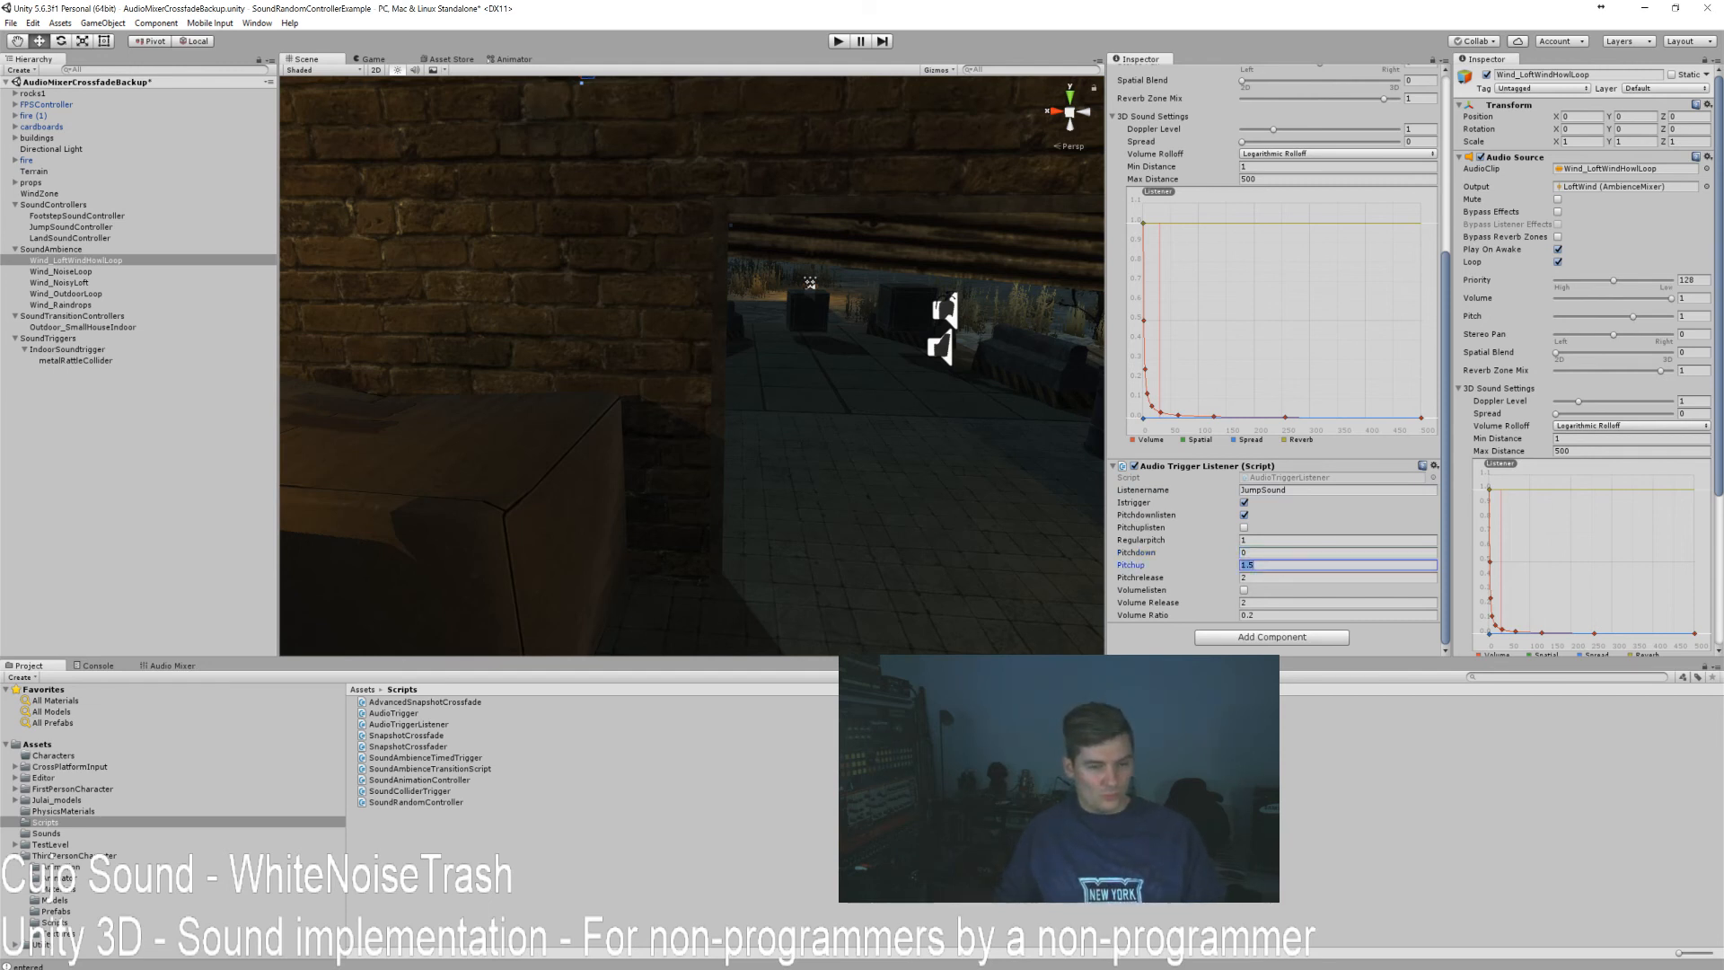
pyautogui.press('Tab')
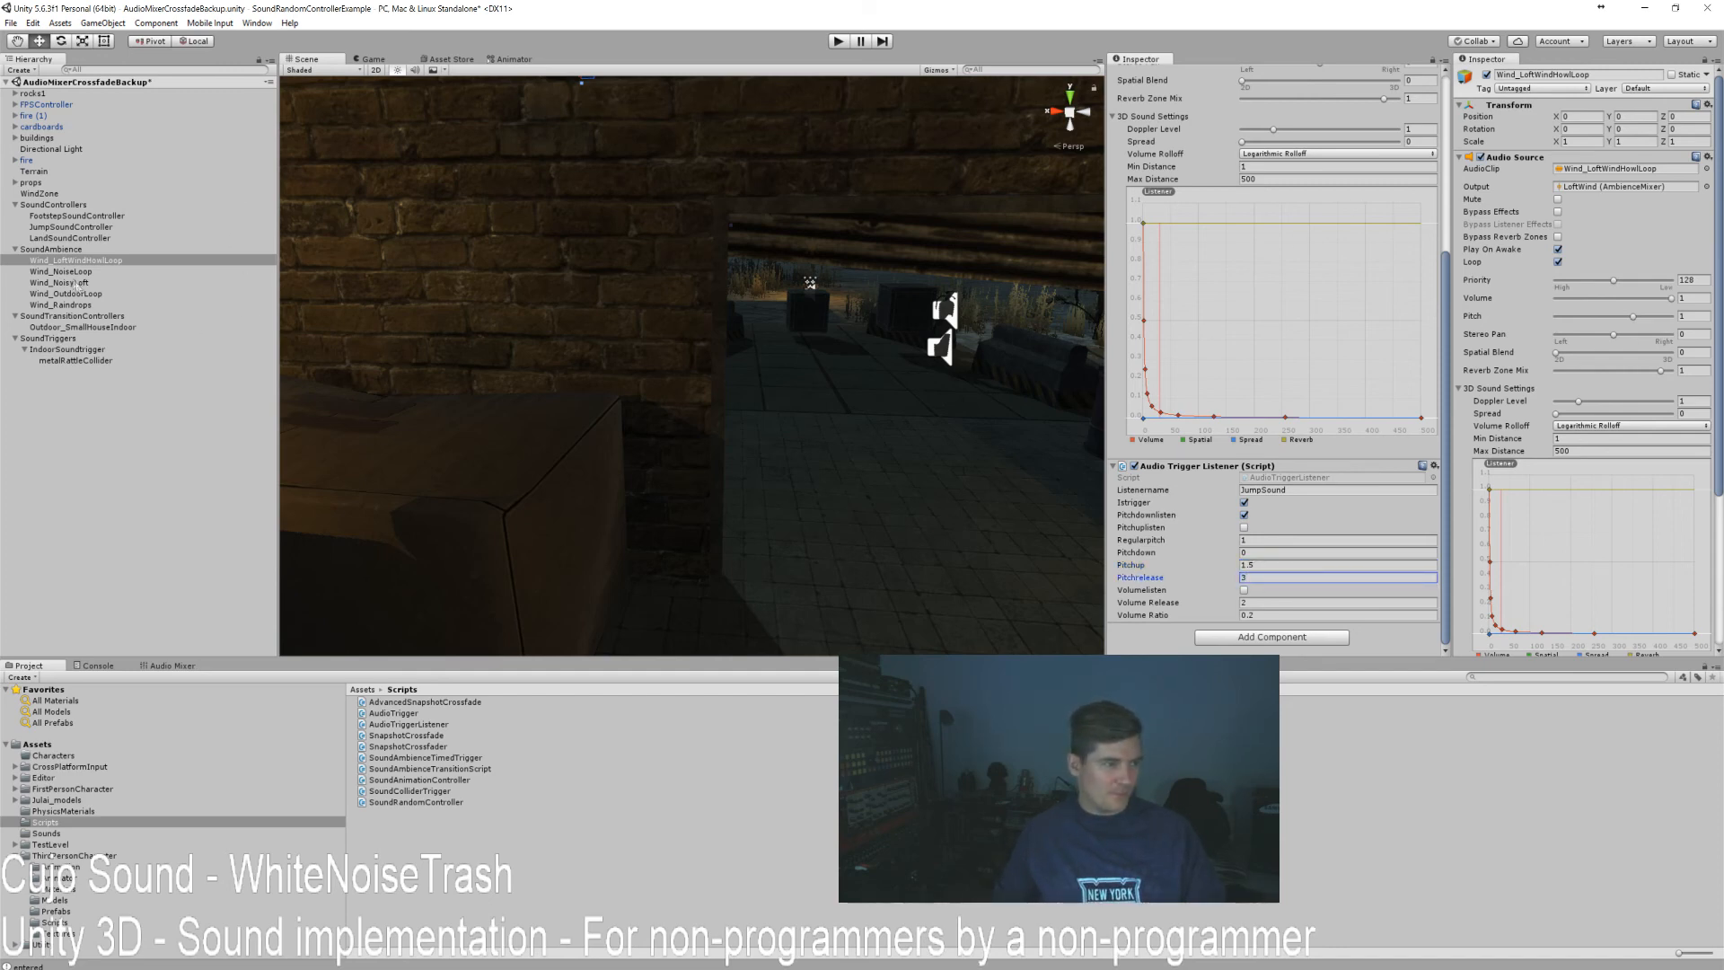
# Play-test the jump-triggered pitch drop on the loft wind by walking and jumping, and stop play mode.
pyautogui.click(836, 43)
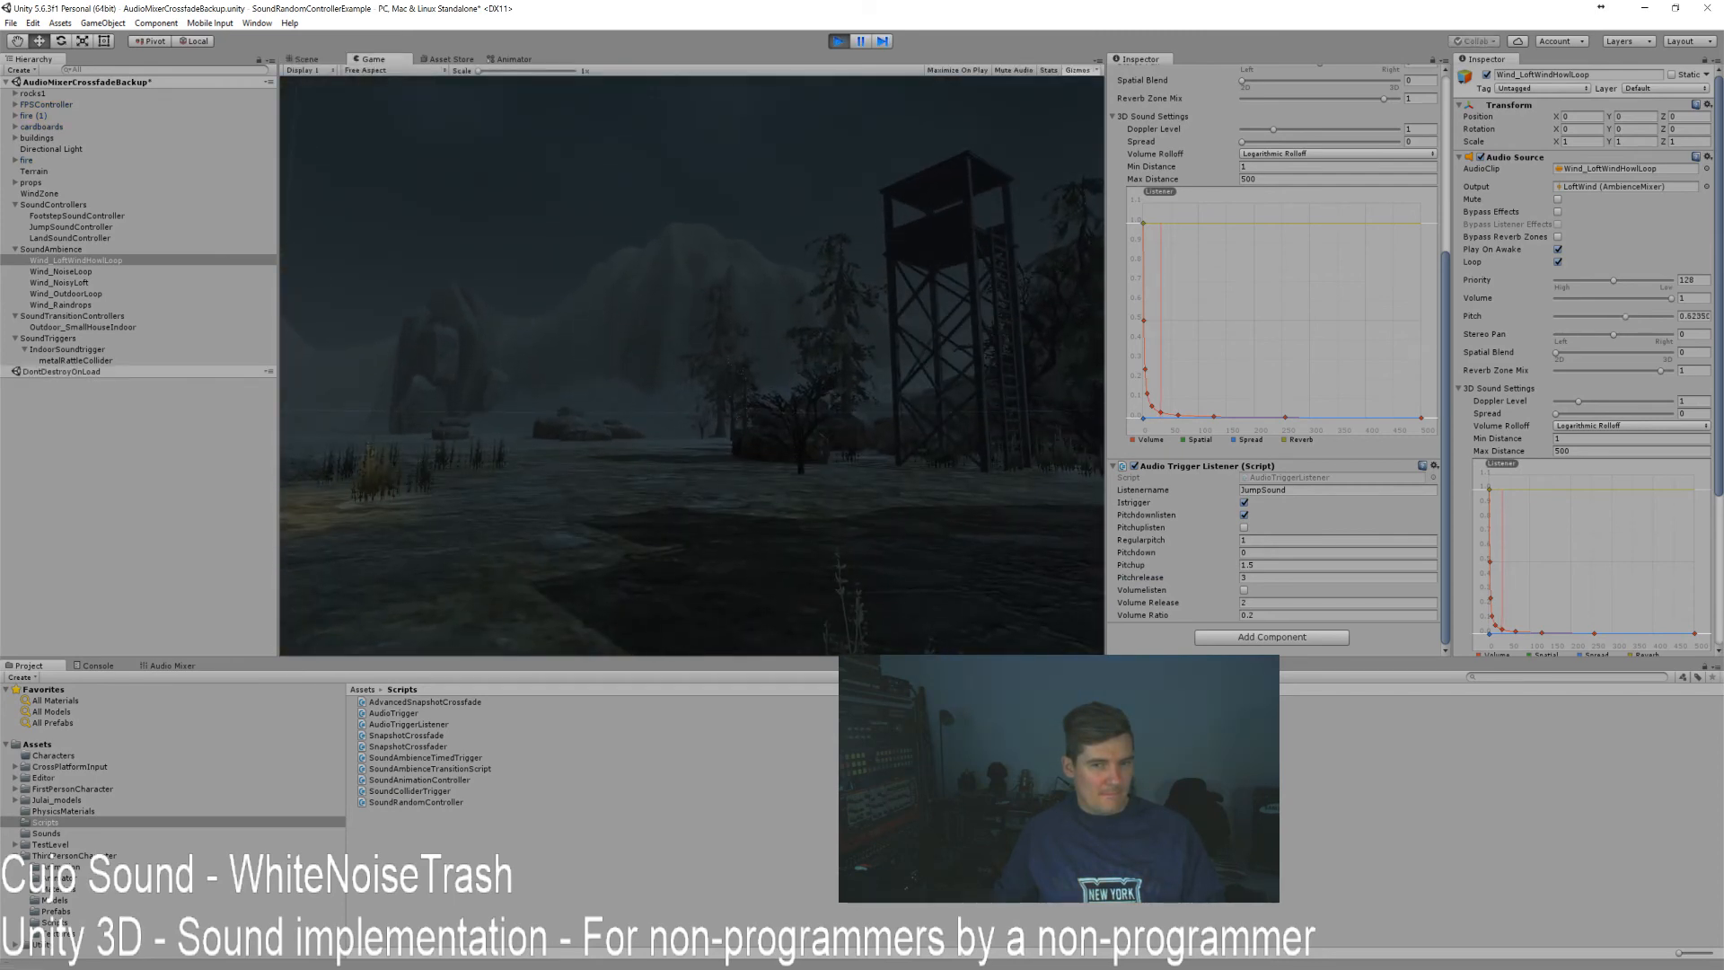
pyautogui.press('w')
pyautogui.press('space')
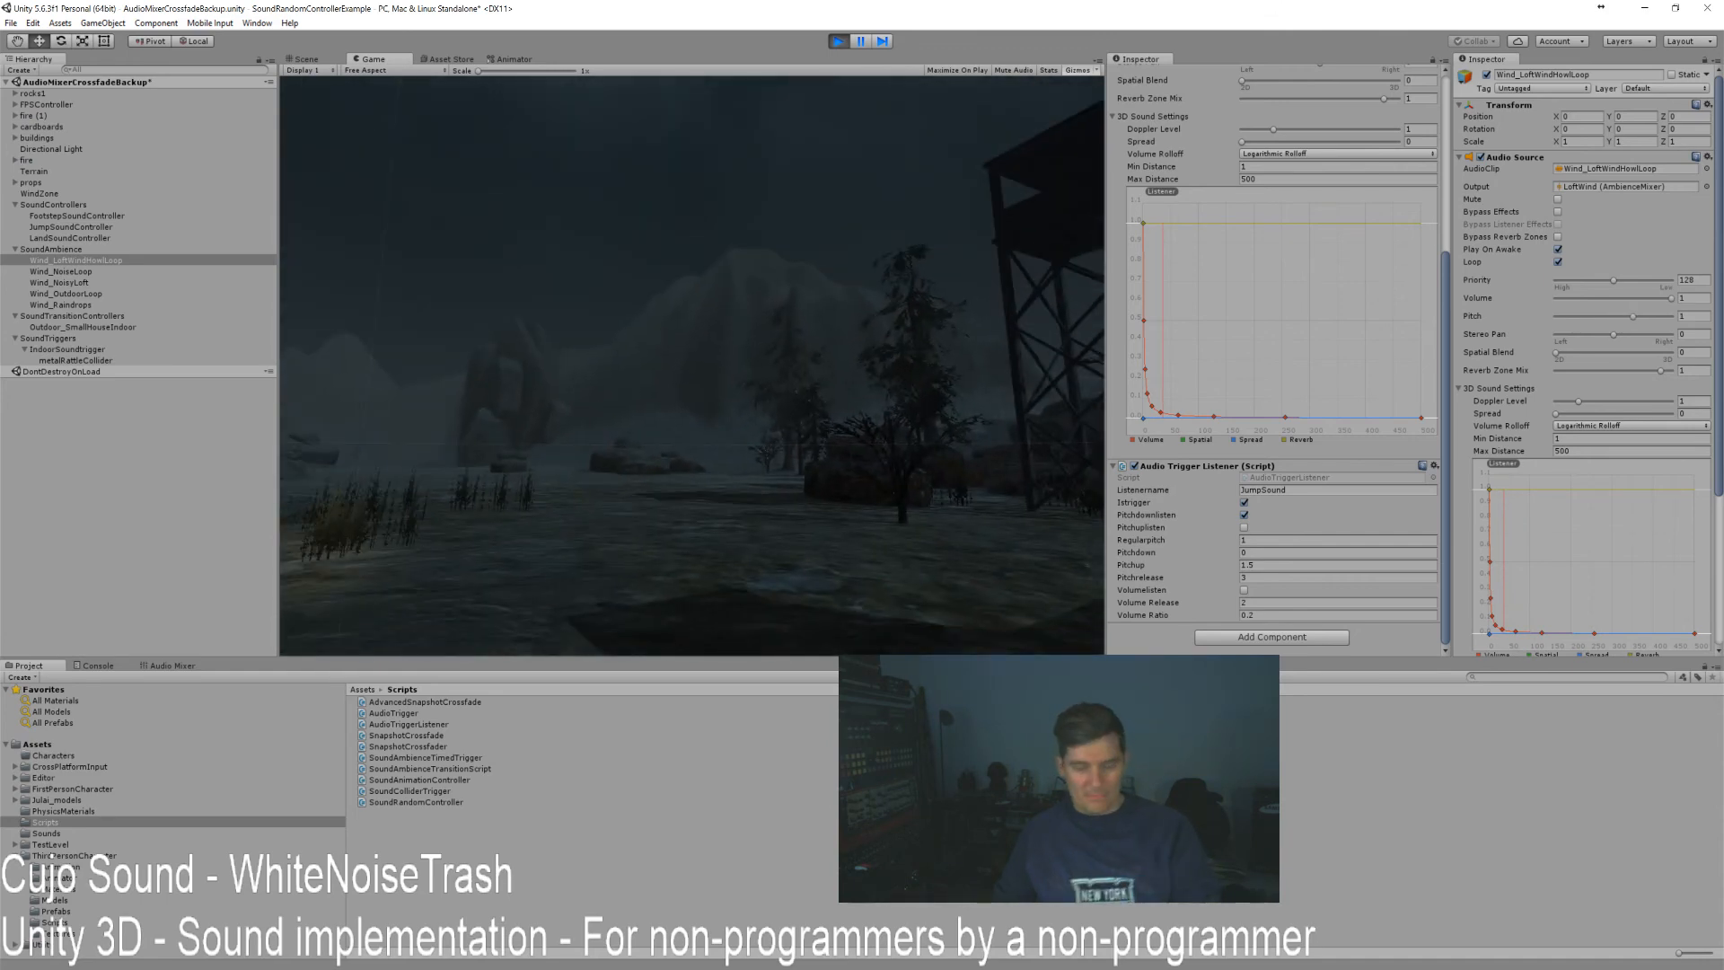
pyautogui.hotkey('ctrl', 'p')
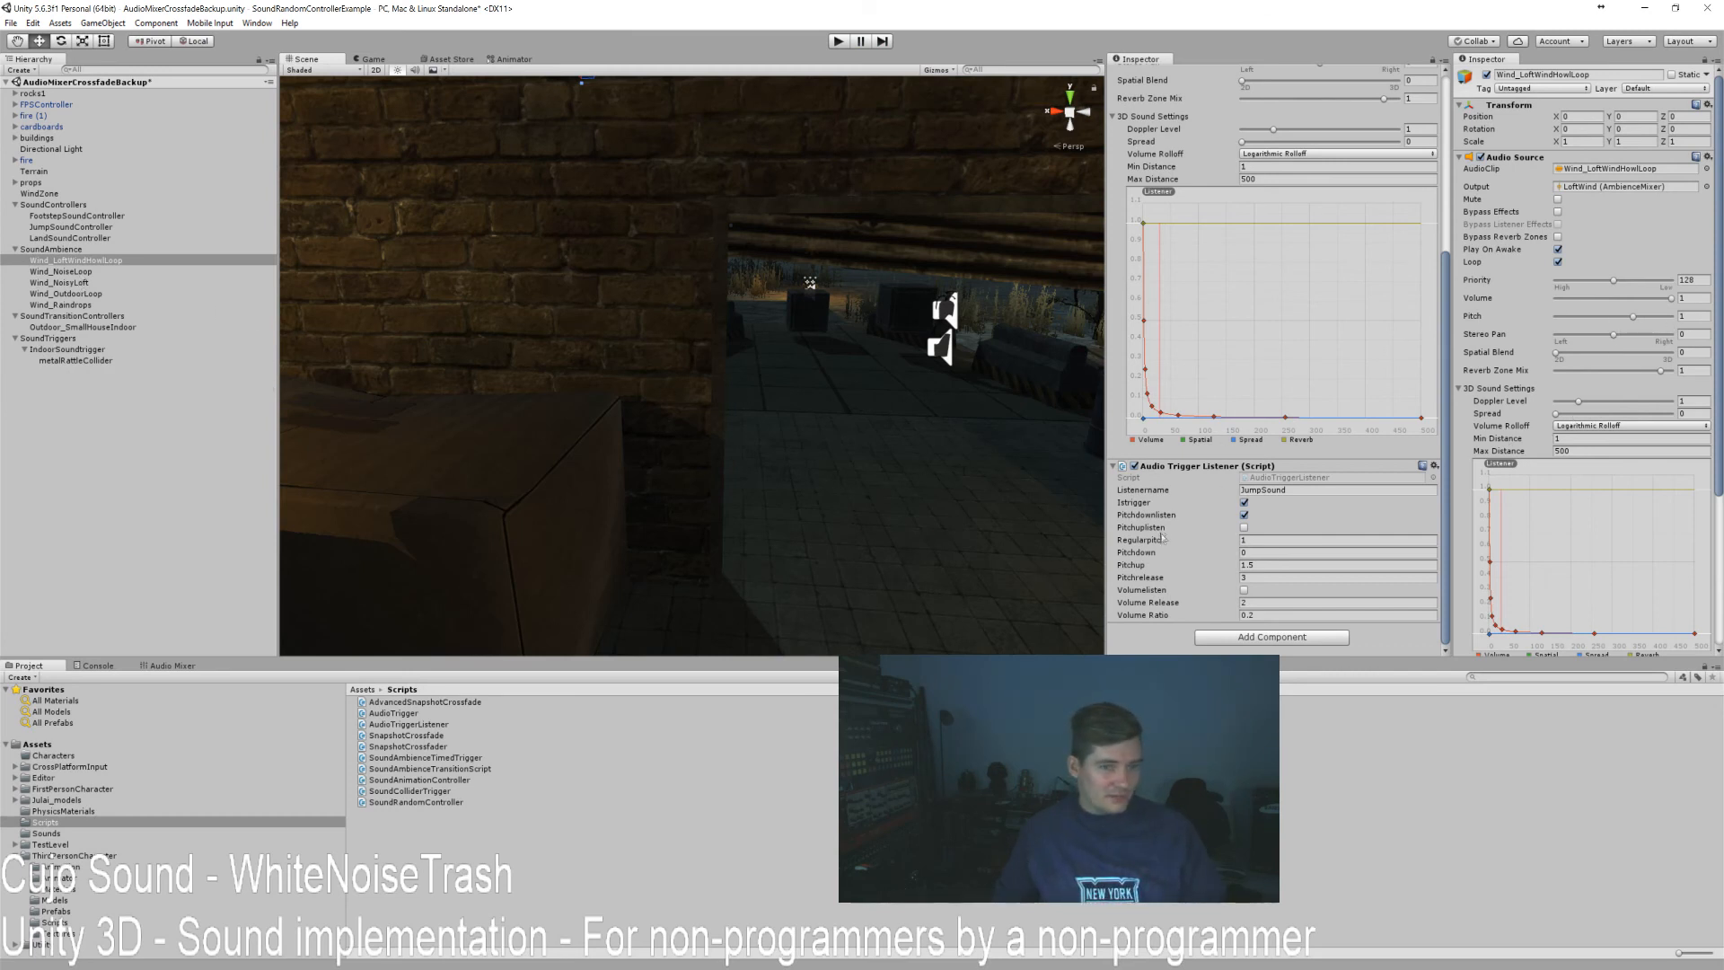
# Copy Wind_LoftWindHowlLoop's Audio Trigger Listener component and paste it as new onto Wind_NoiseLoop.
pyautogui.rightClick(1184, 468)
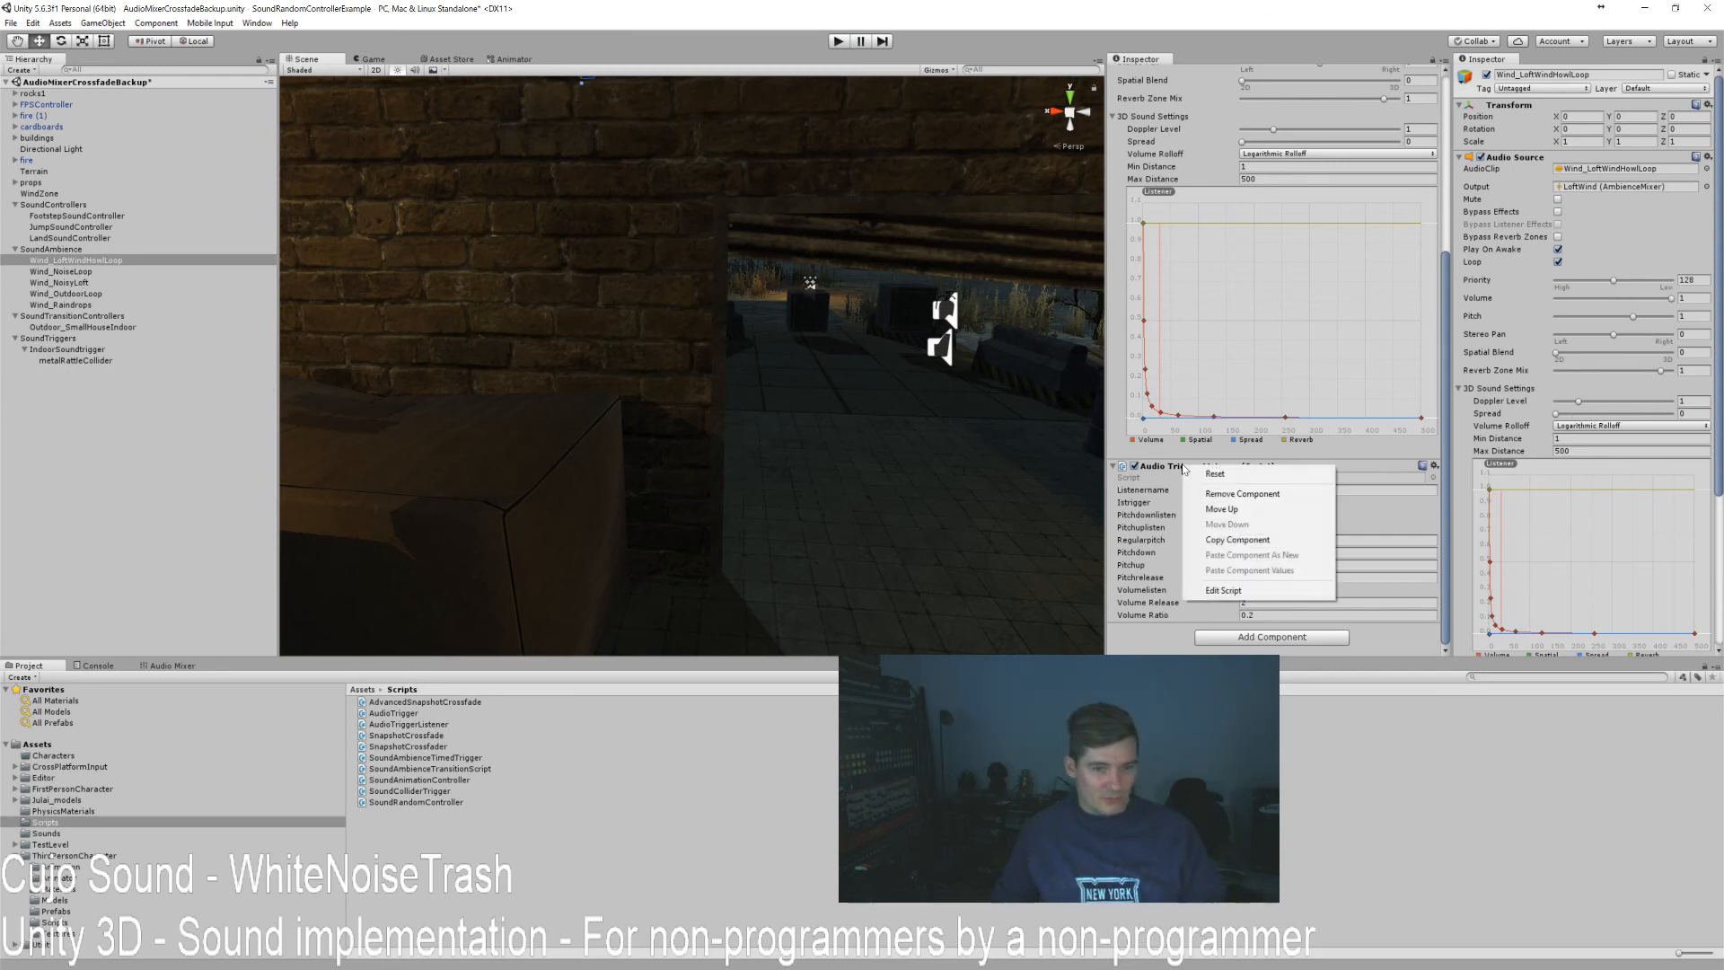
pyautogui.click(1237, 539)
pyautogui.click(61, 272)
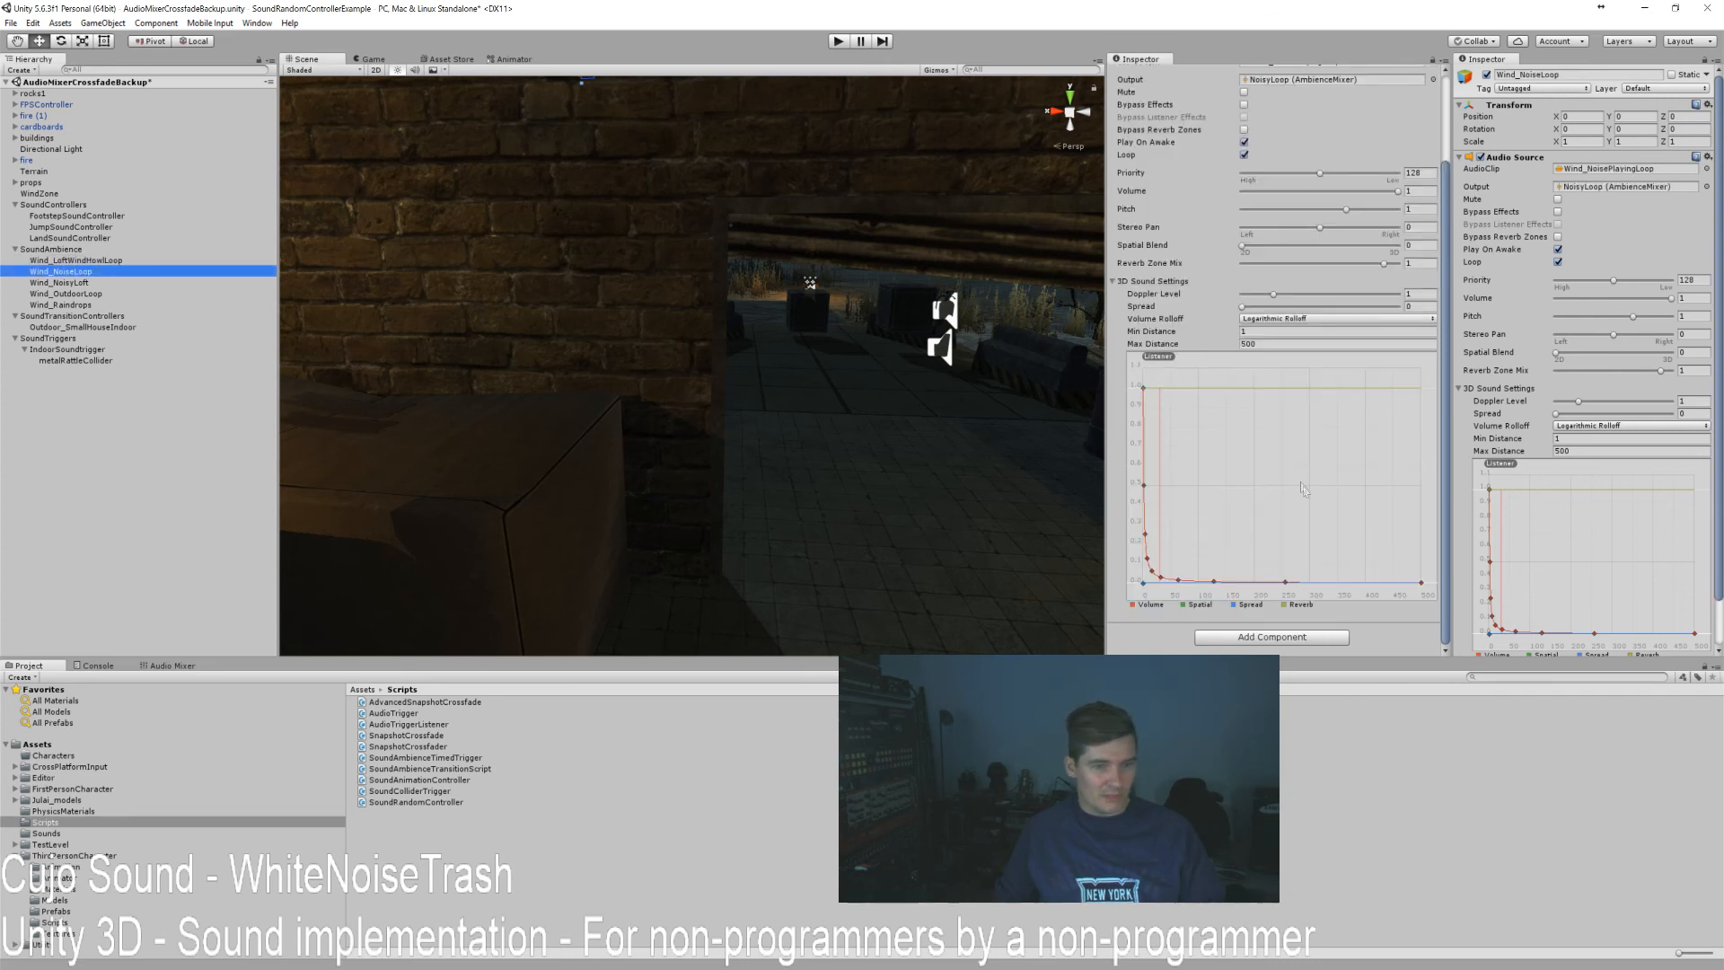
pyautogui.click(1378, 634)
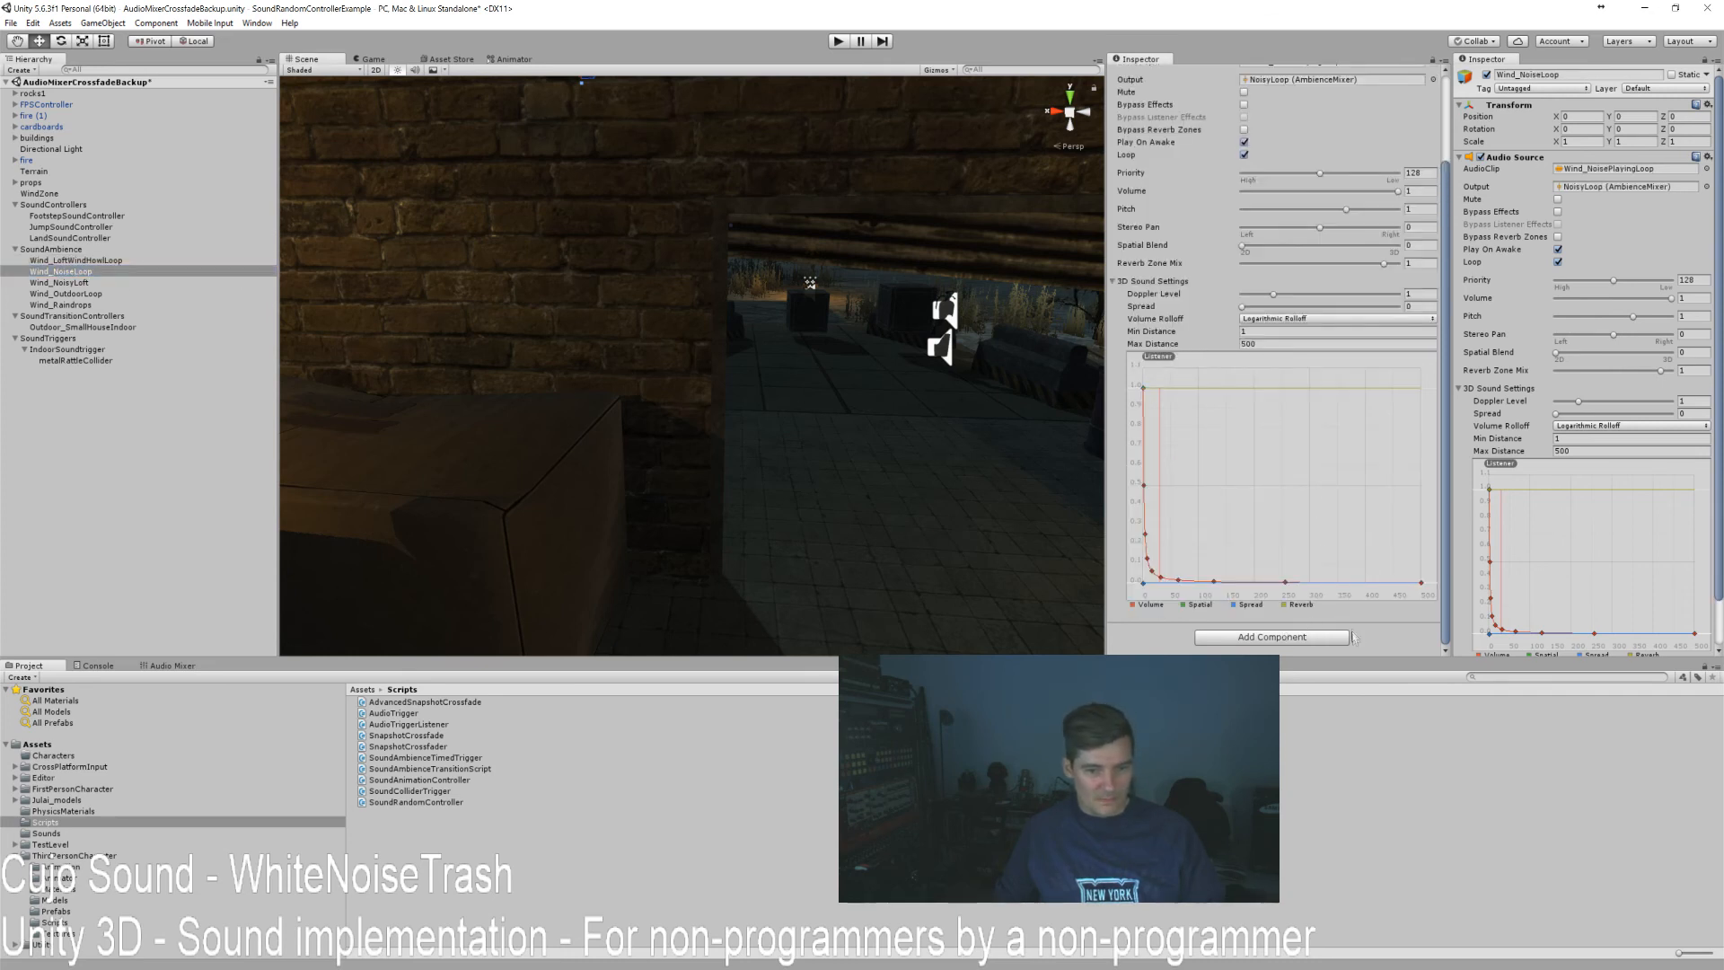
pyautogui.click(1273, 638)
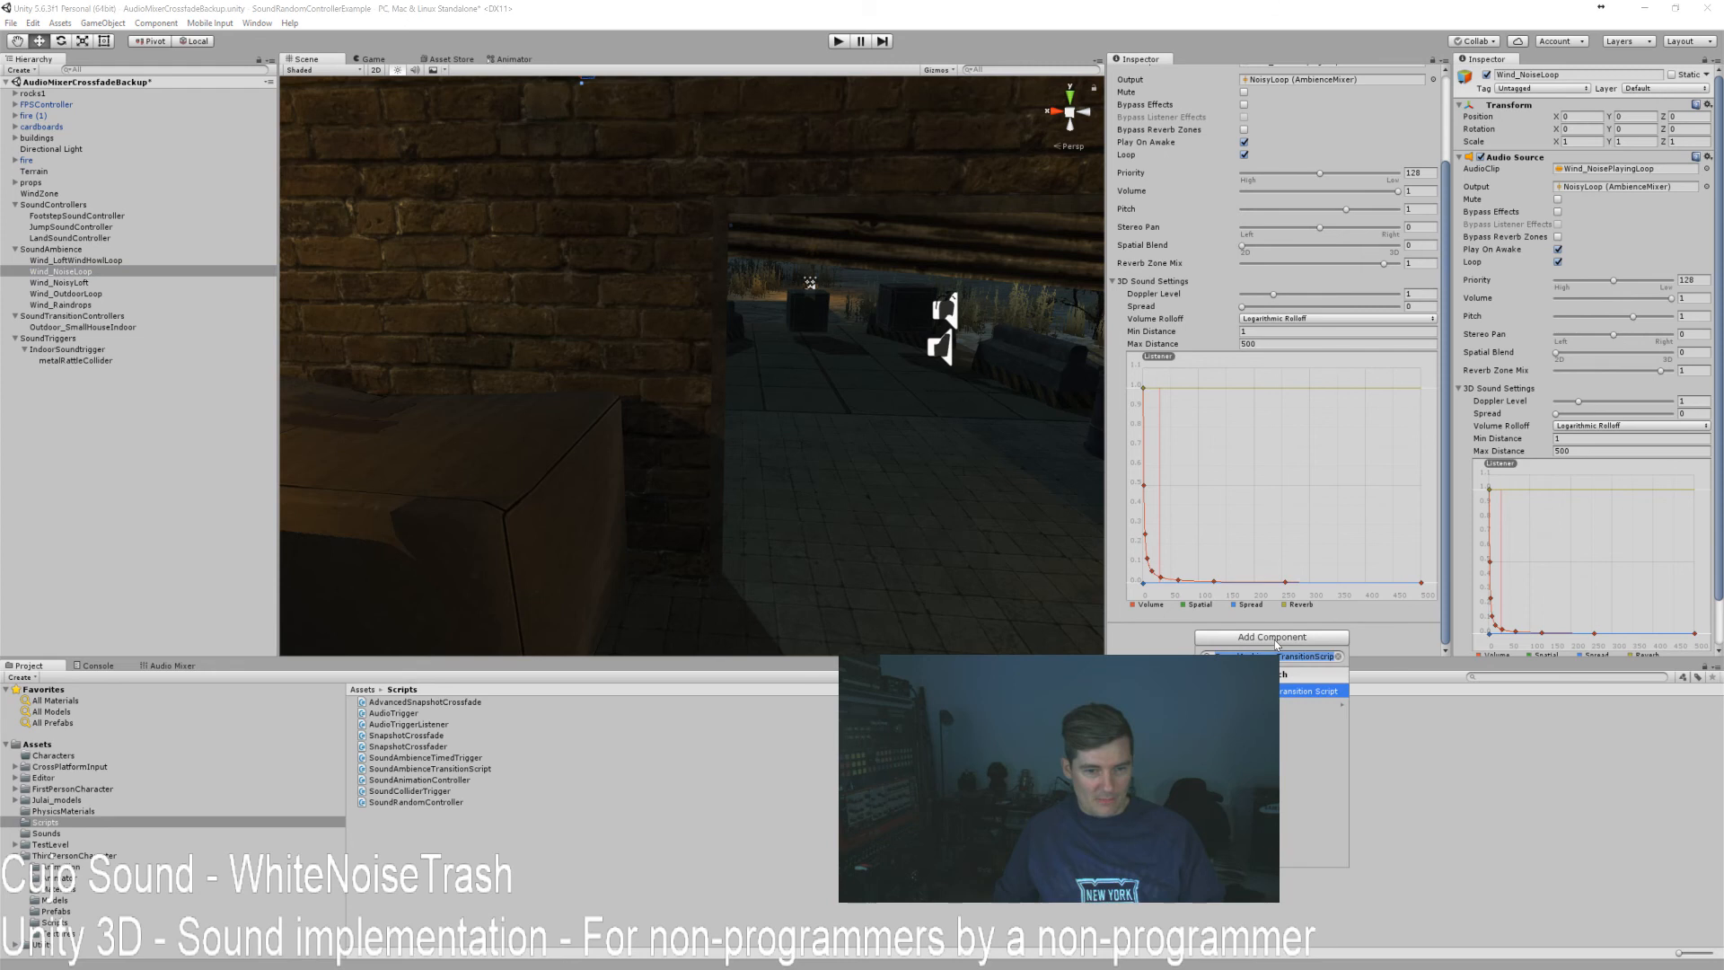
pyautogui.click(1165, 626)
pyautogui.scroll(3, 1355, 184)
pyautogui.scroll(-2, 1293, 296)
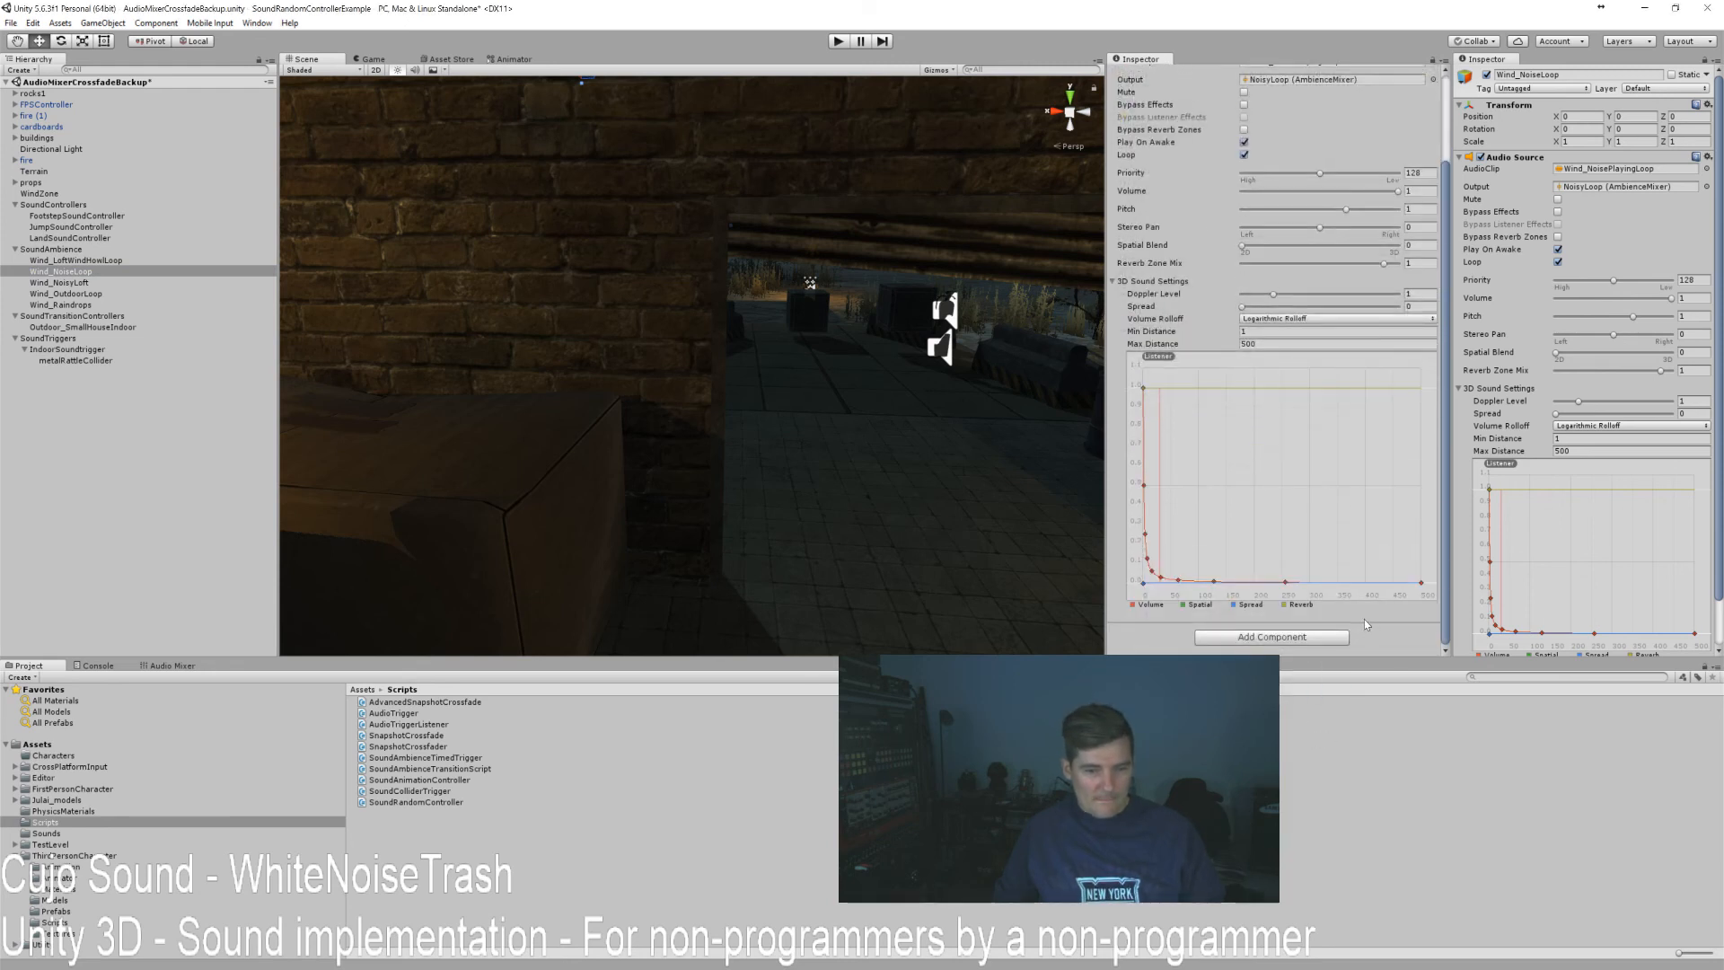
pyautogui.scroll(2, 1333, 358)
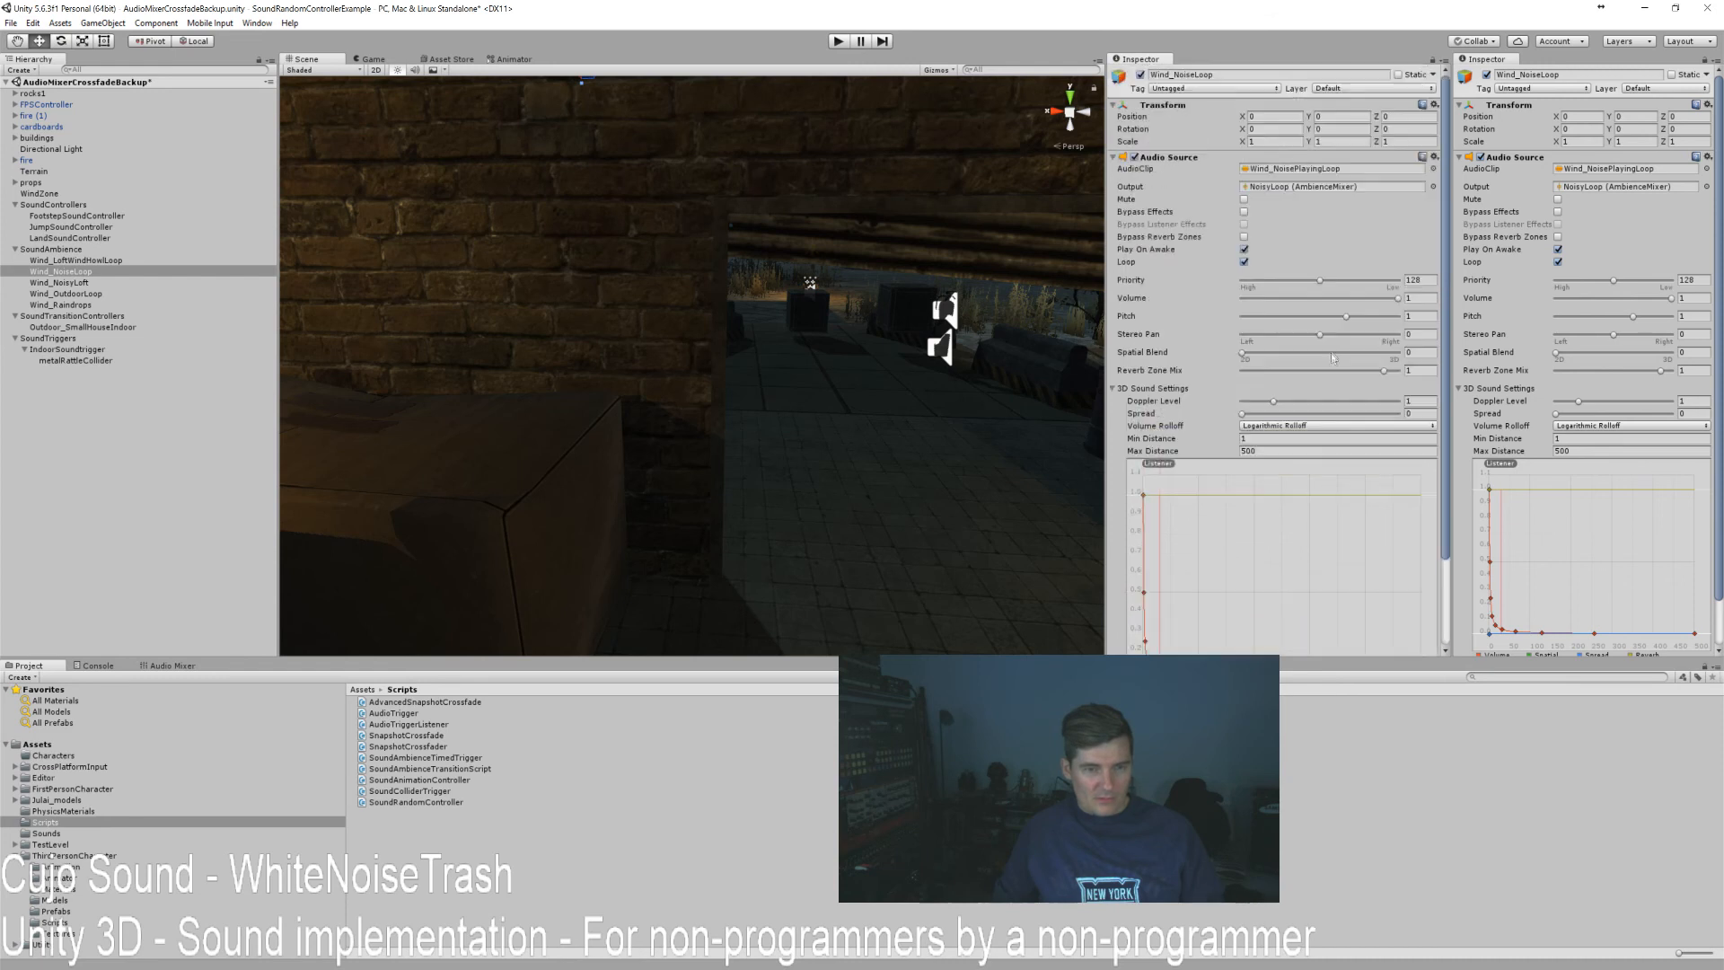
pyautogui.rightClick(1233, 158)
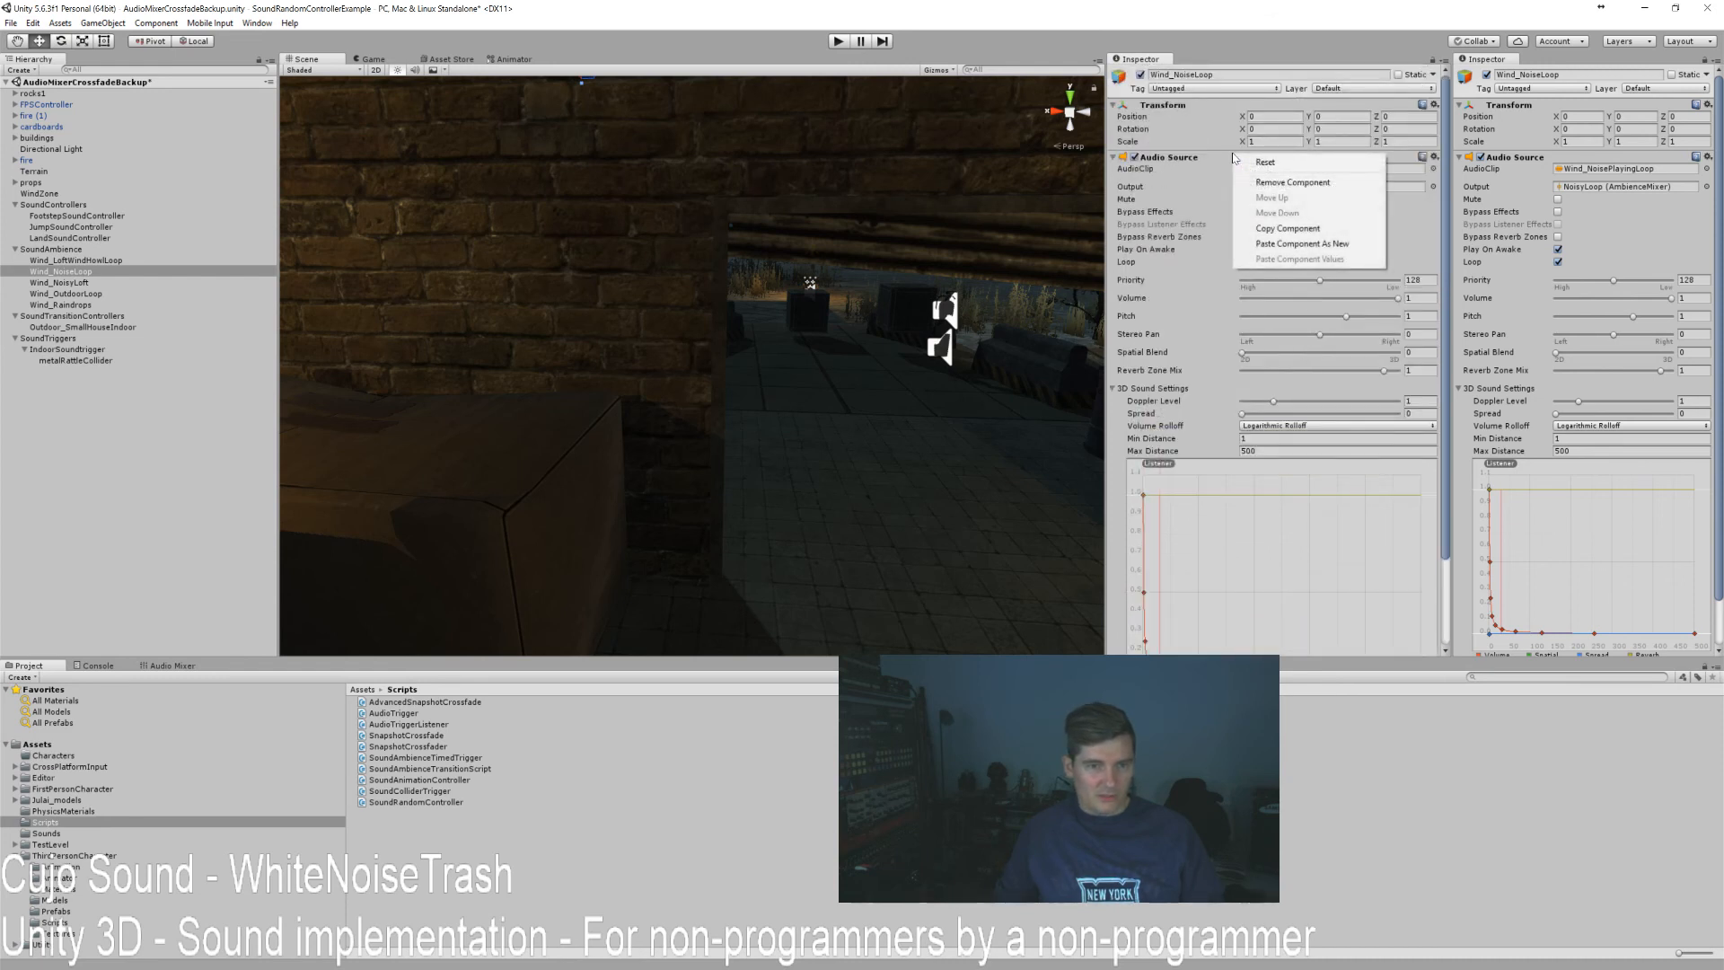
pyautogui.click(1302, 244)
pyautogui.scroll(-5, 1295, 339)
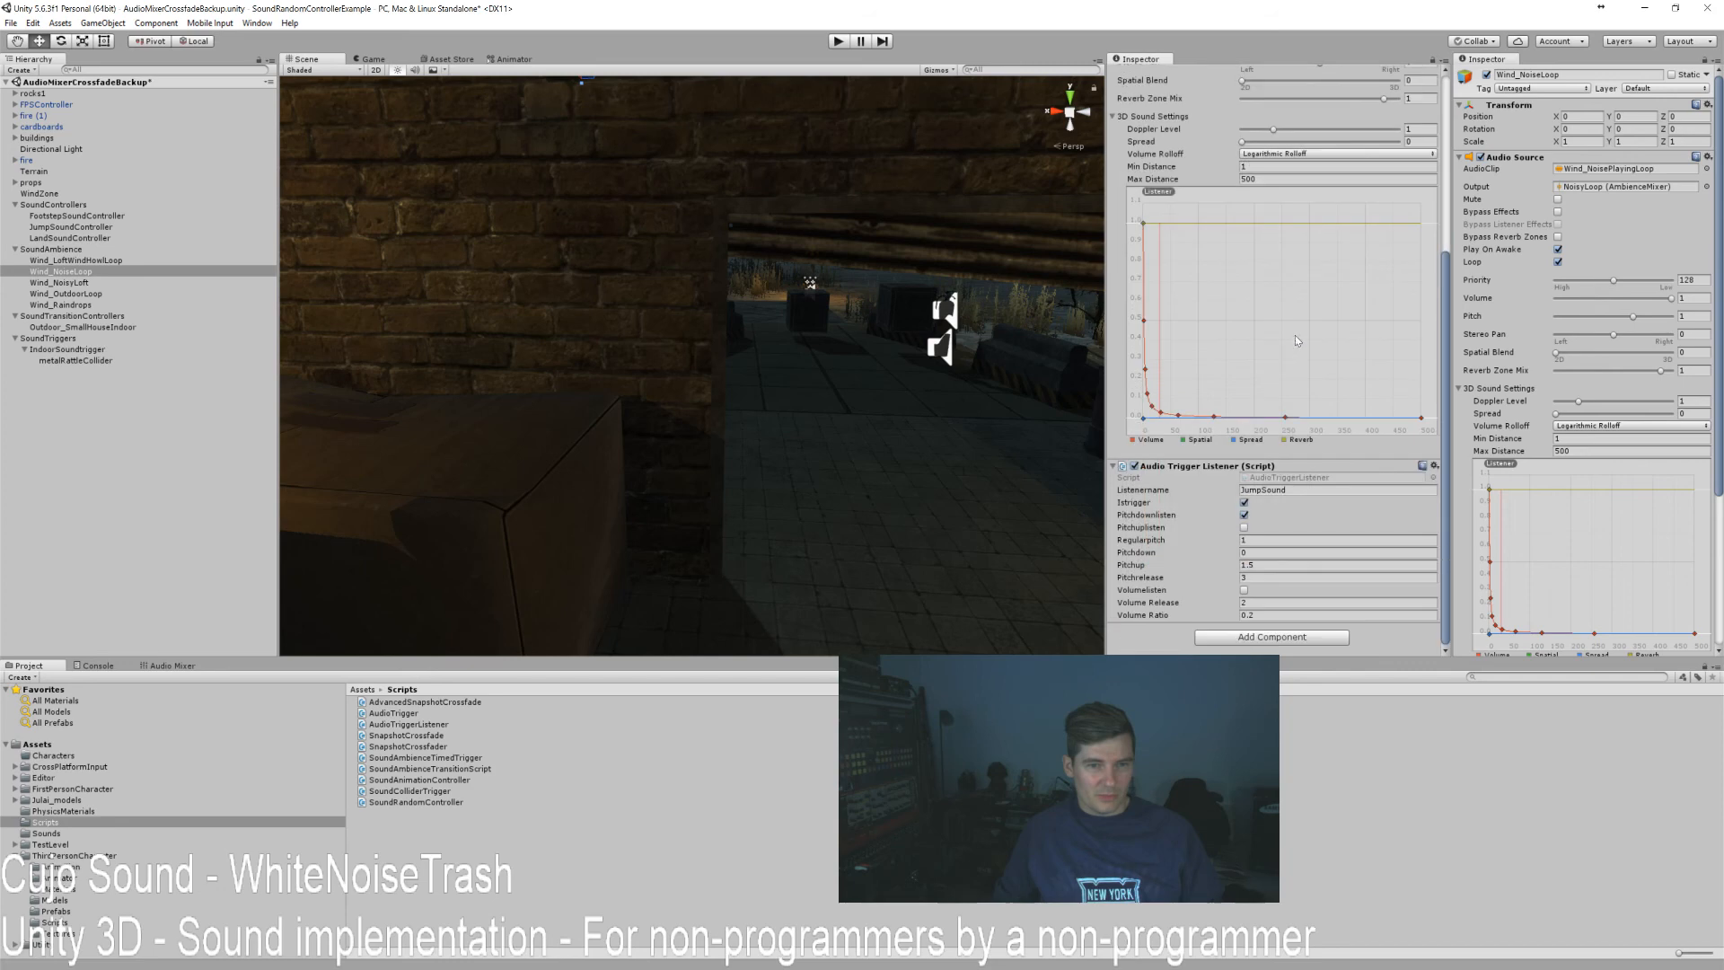
# Paste the copied Audio Trigger Listener as a new component onto Wind_NoisyLoft, Wind_OutdoorLoop and Wind_Raindrops.
pyautogui.click(114, 282)
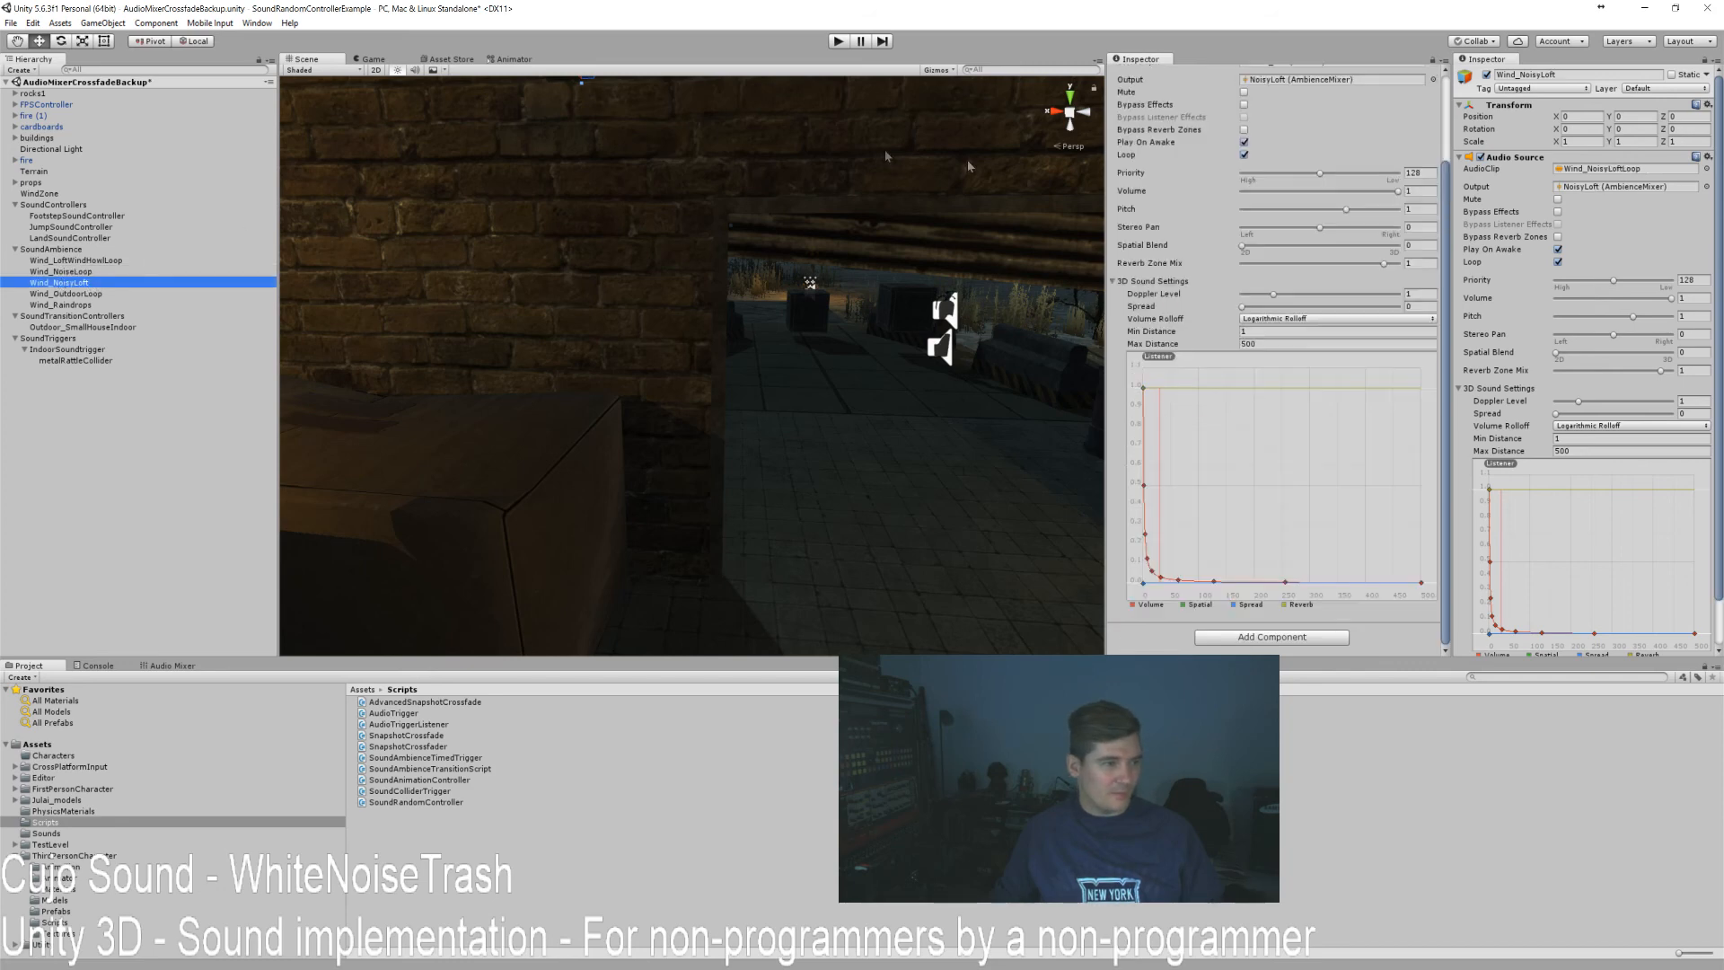
pyautogui.scroll(3, 1275, 269)
pyautogui.rightClick(1236, 158)
pyautogui.click(1302, 243)
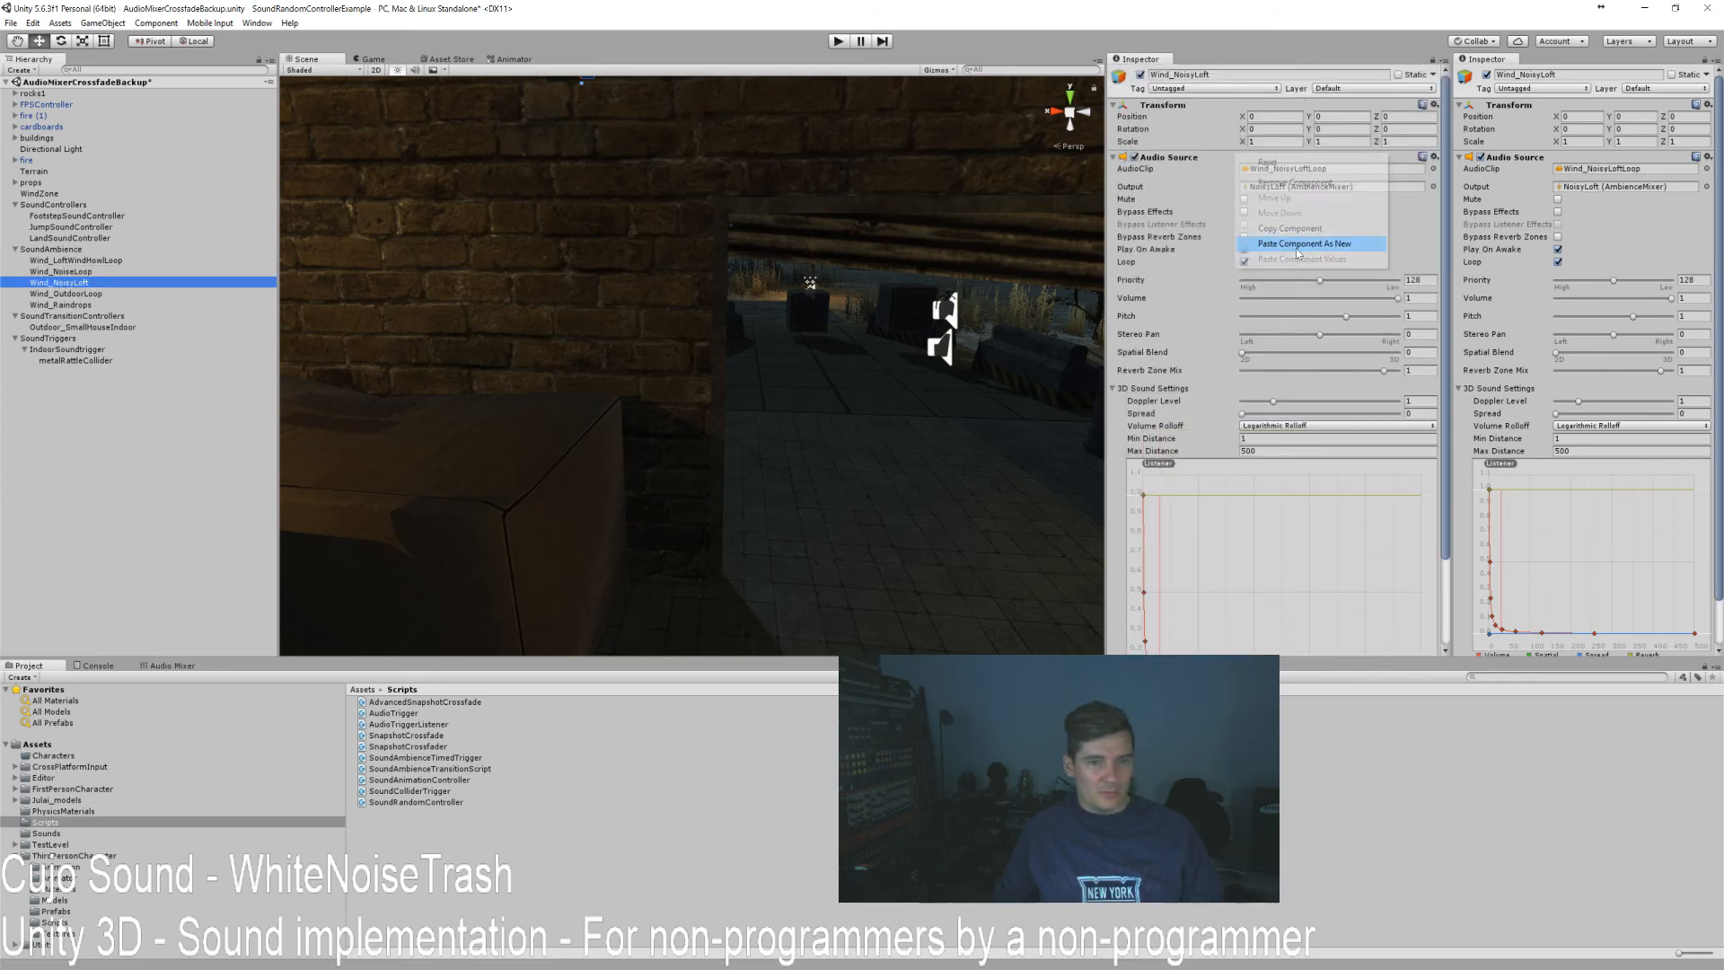
pyautogui.click(50, 294)
pyautogui.rightClick(1248, 158)
pyautogui.click(1302, 244)
pyautogui.click(60, 304)
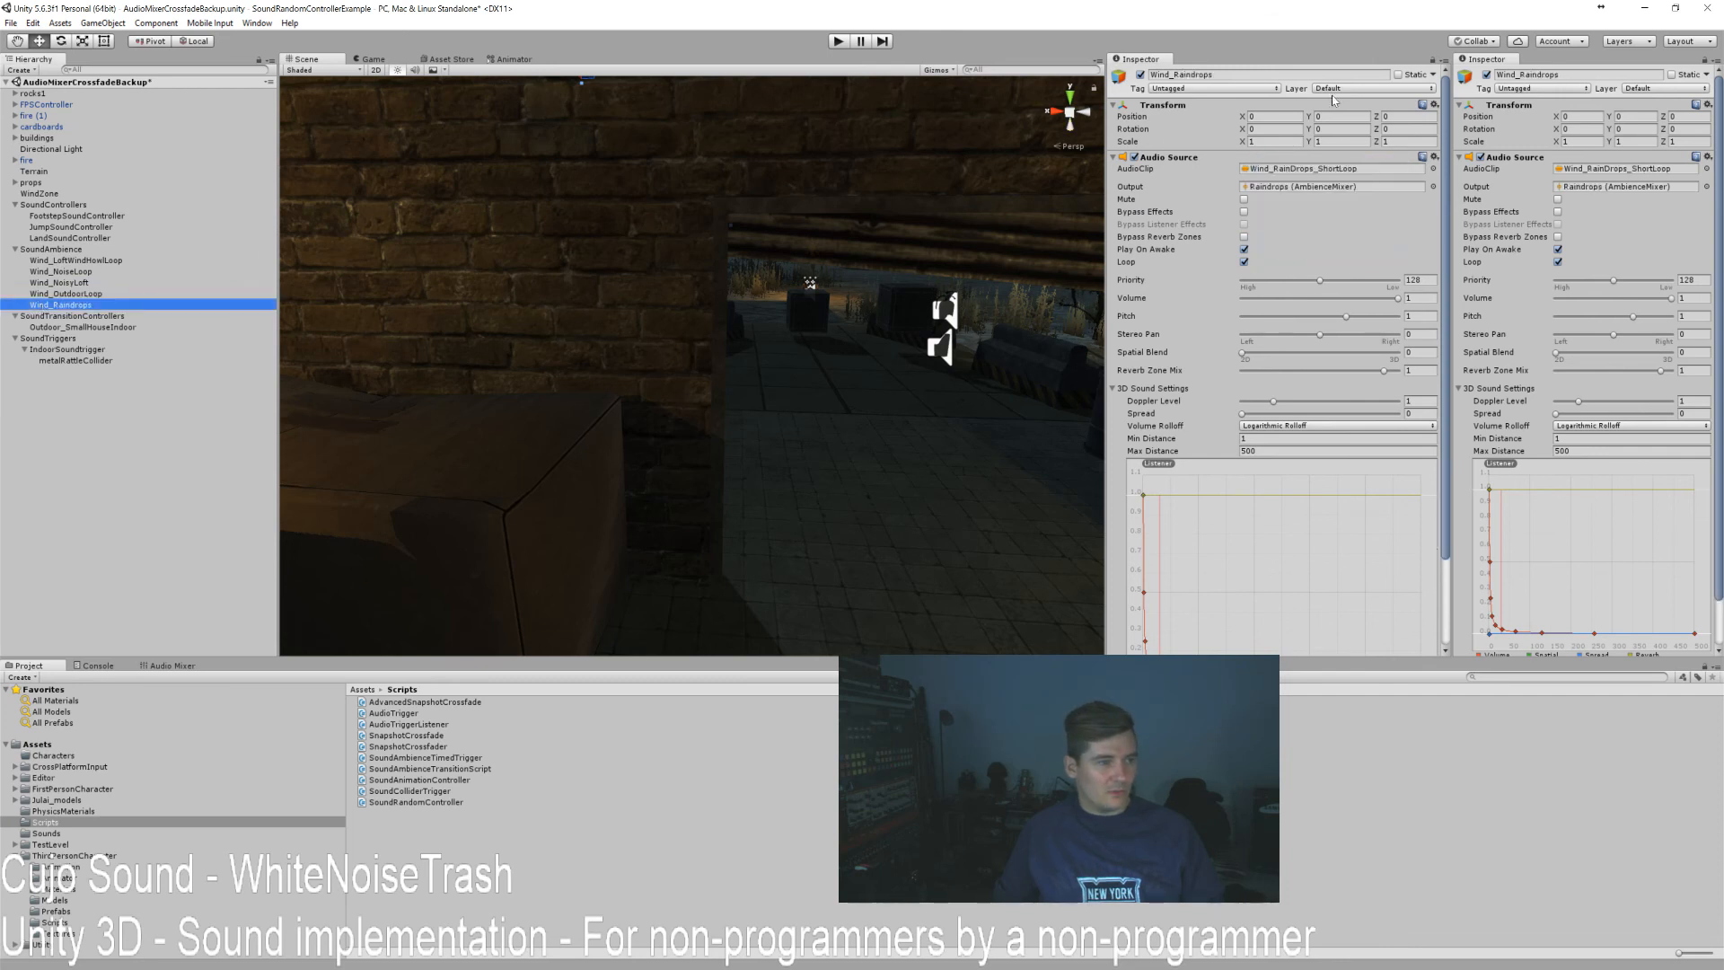
pyautogui.rightClick(1266, 159)
pyautogui.click(1322, 250)
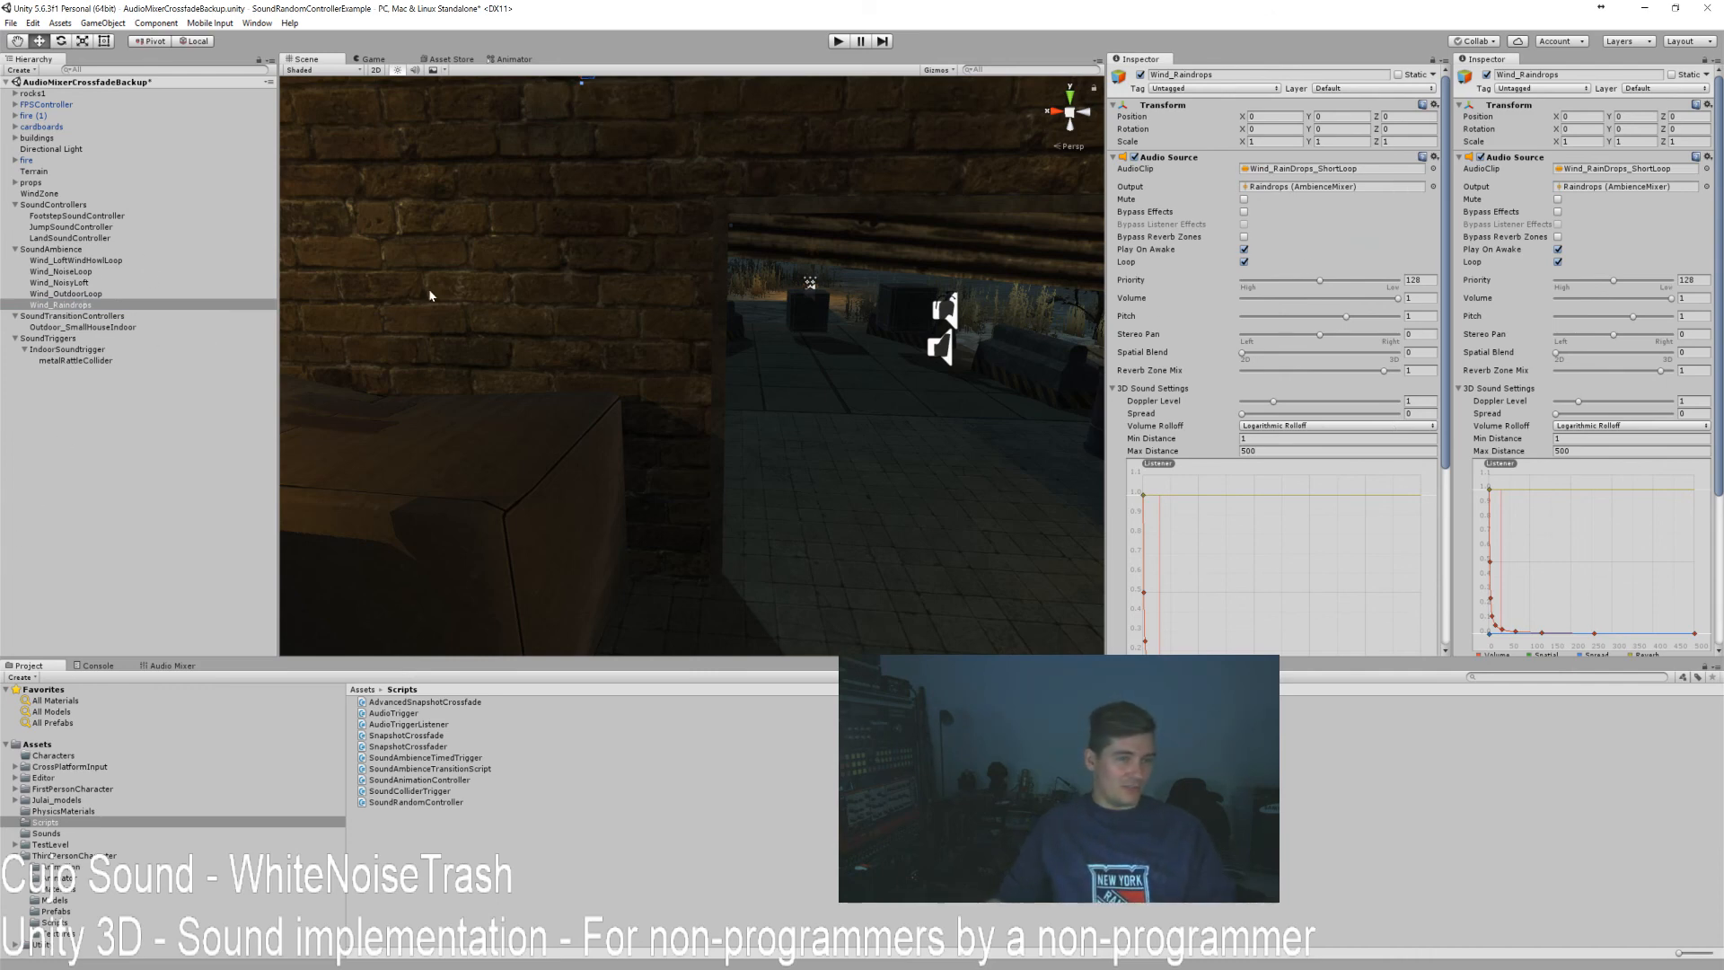
# Play-test the jump-triggered pitch change across all the ambience loops, and stop play mode.
pyautogui.click(838, 40)
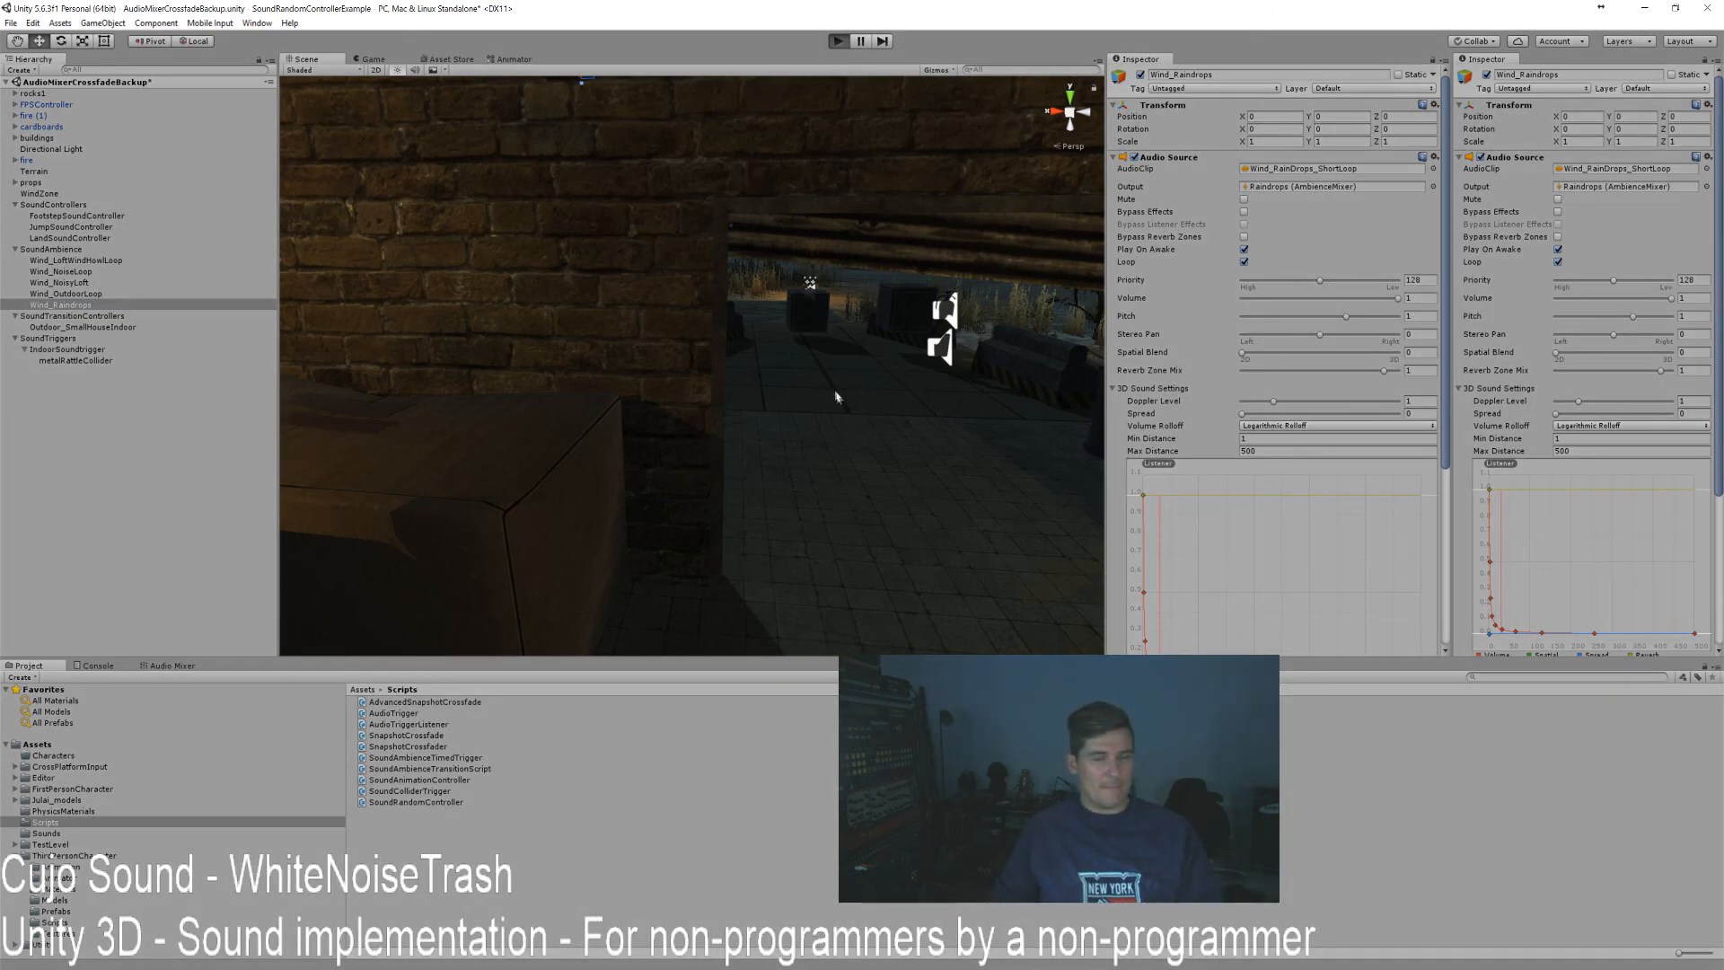
pyautogui.press('w')
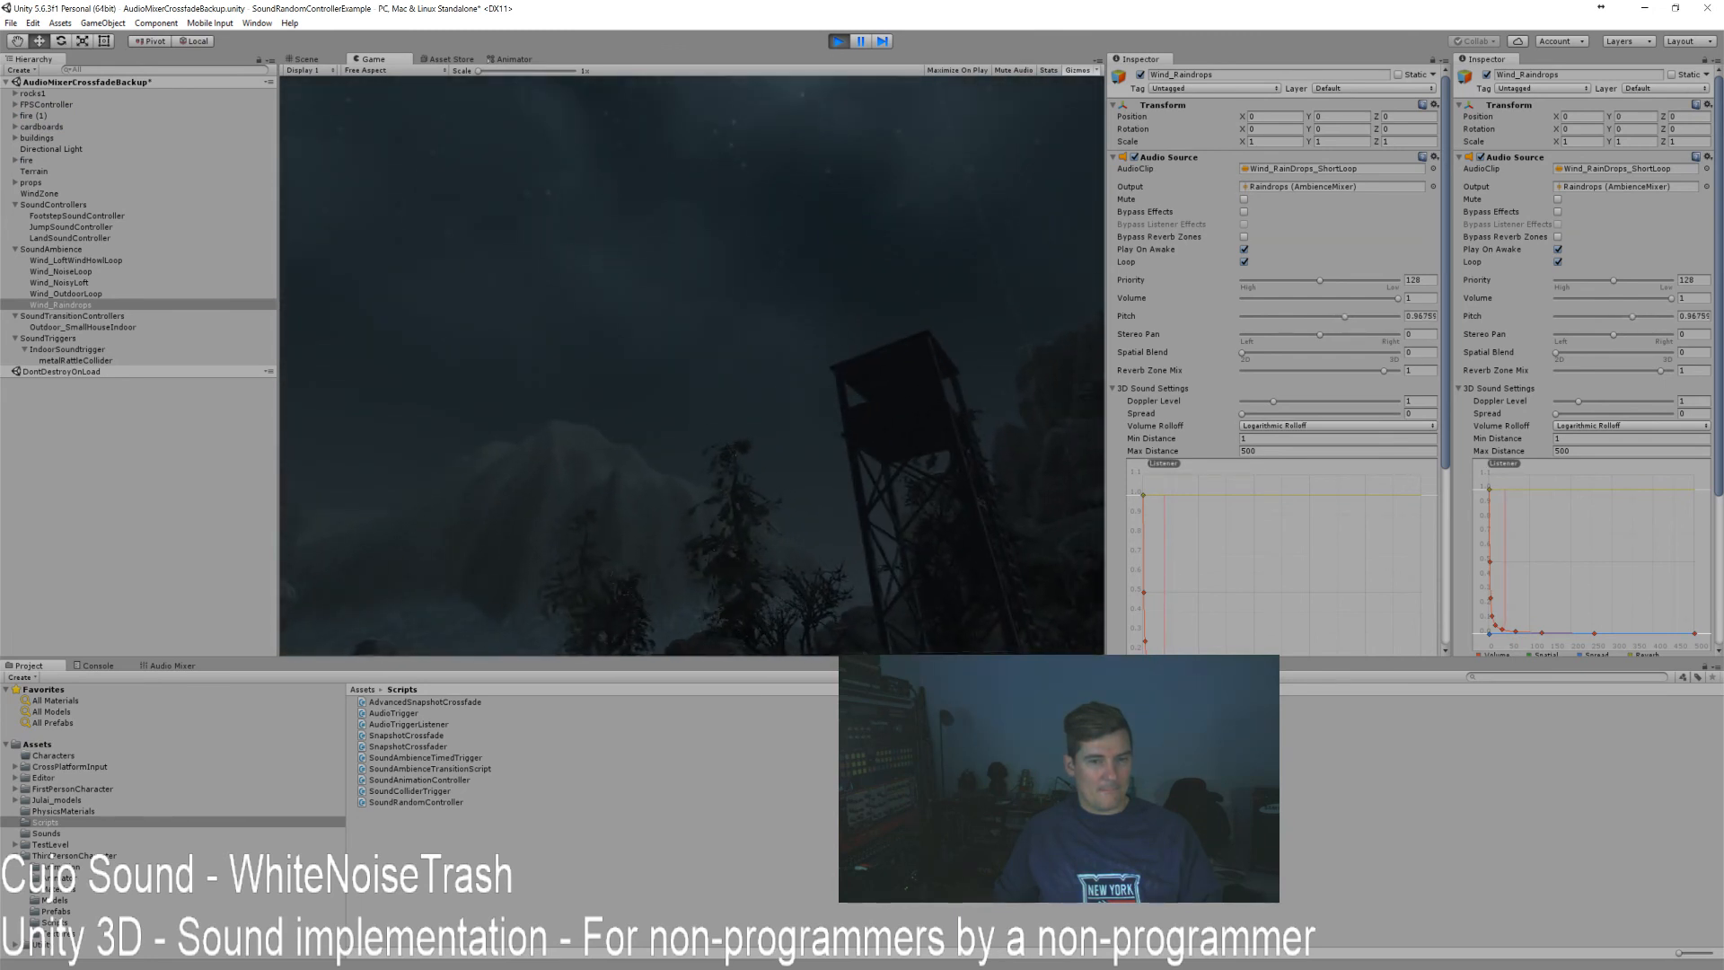
pyautogui.hotkey('ctrl', 'p')
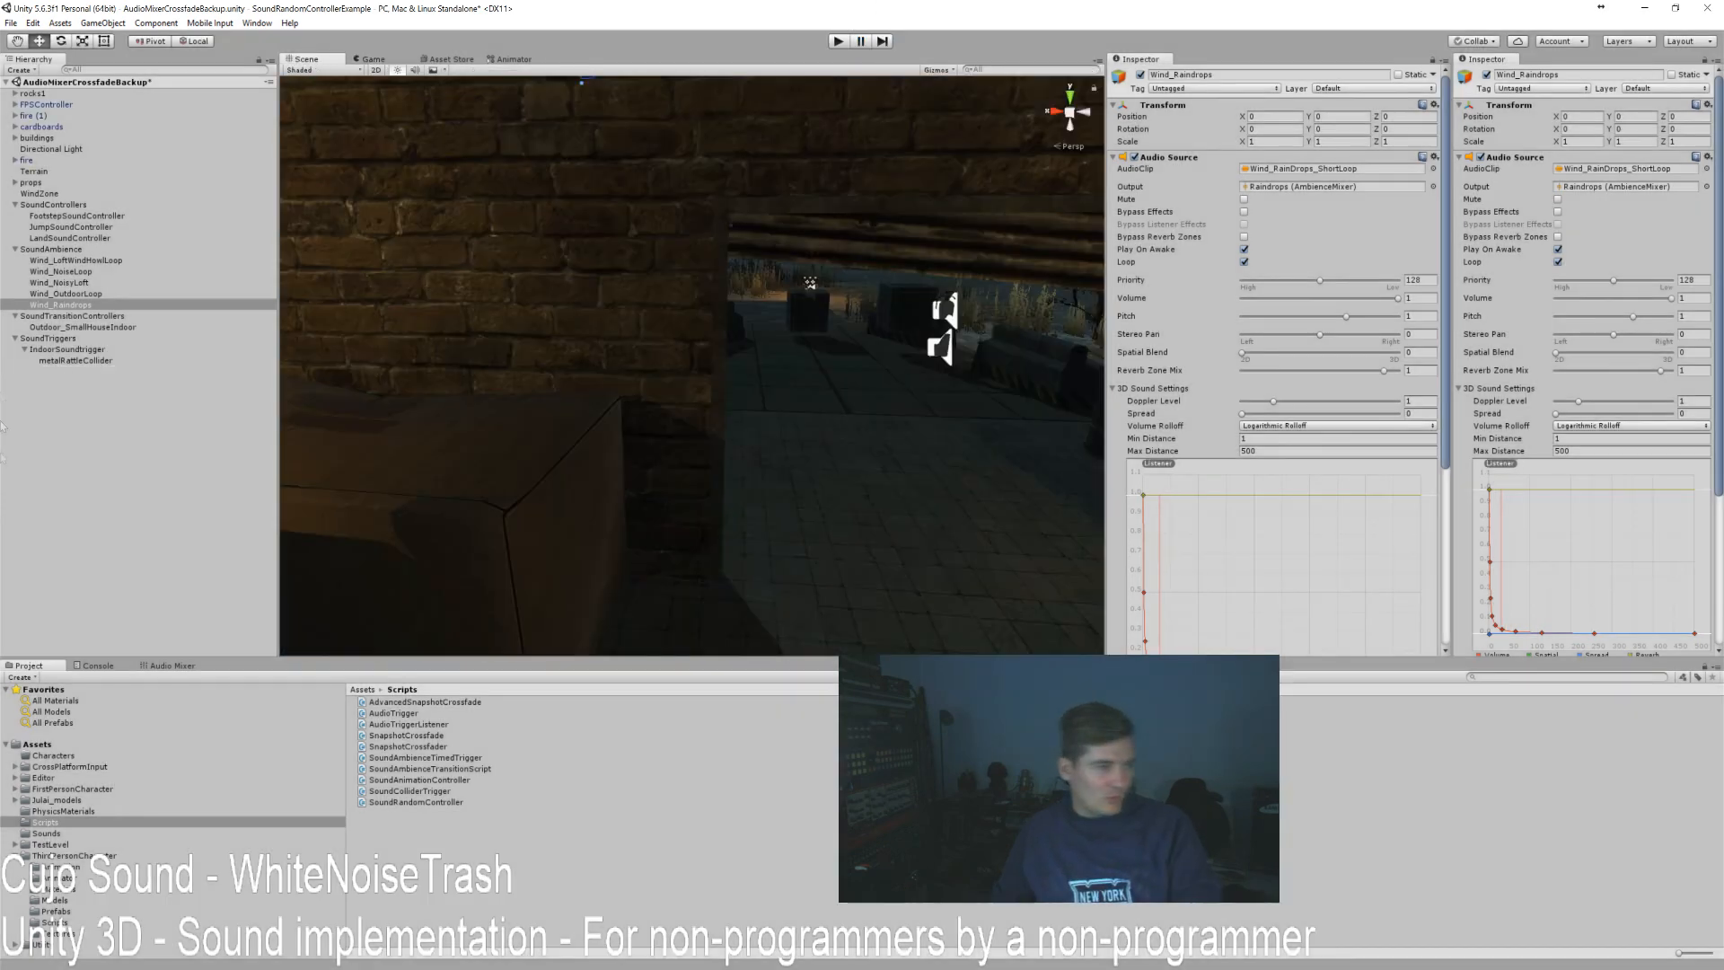
# Set Pitchdown to 0.5 and Pitchup to 1 on Wind_Raindrops' Audio Trigger Listener.
pyautogui.scroll(-1, 1410, 454)
pyautogui.scroll(-5, 1411, 454)
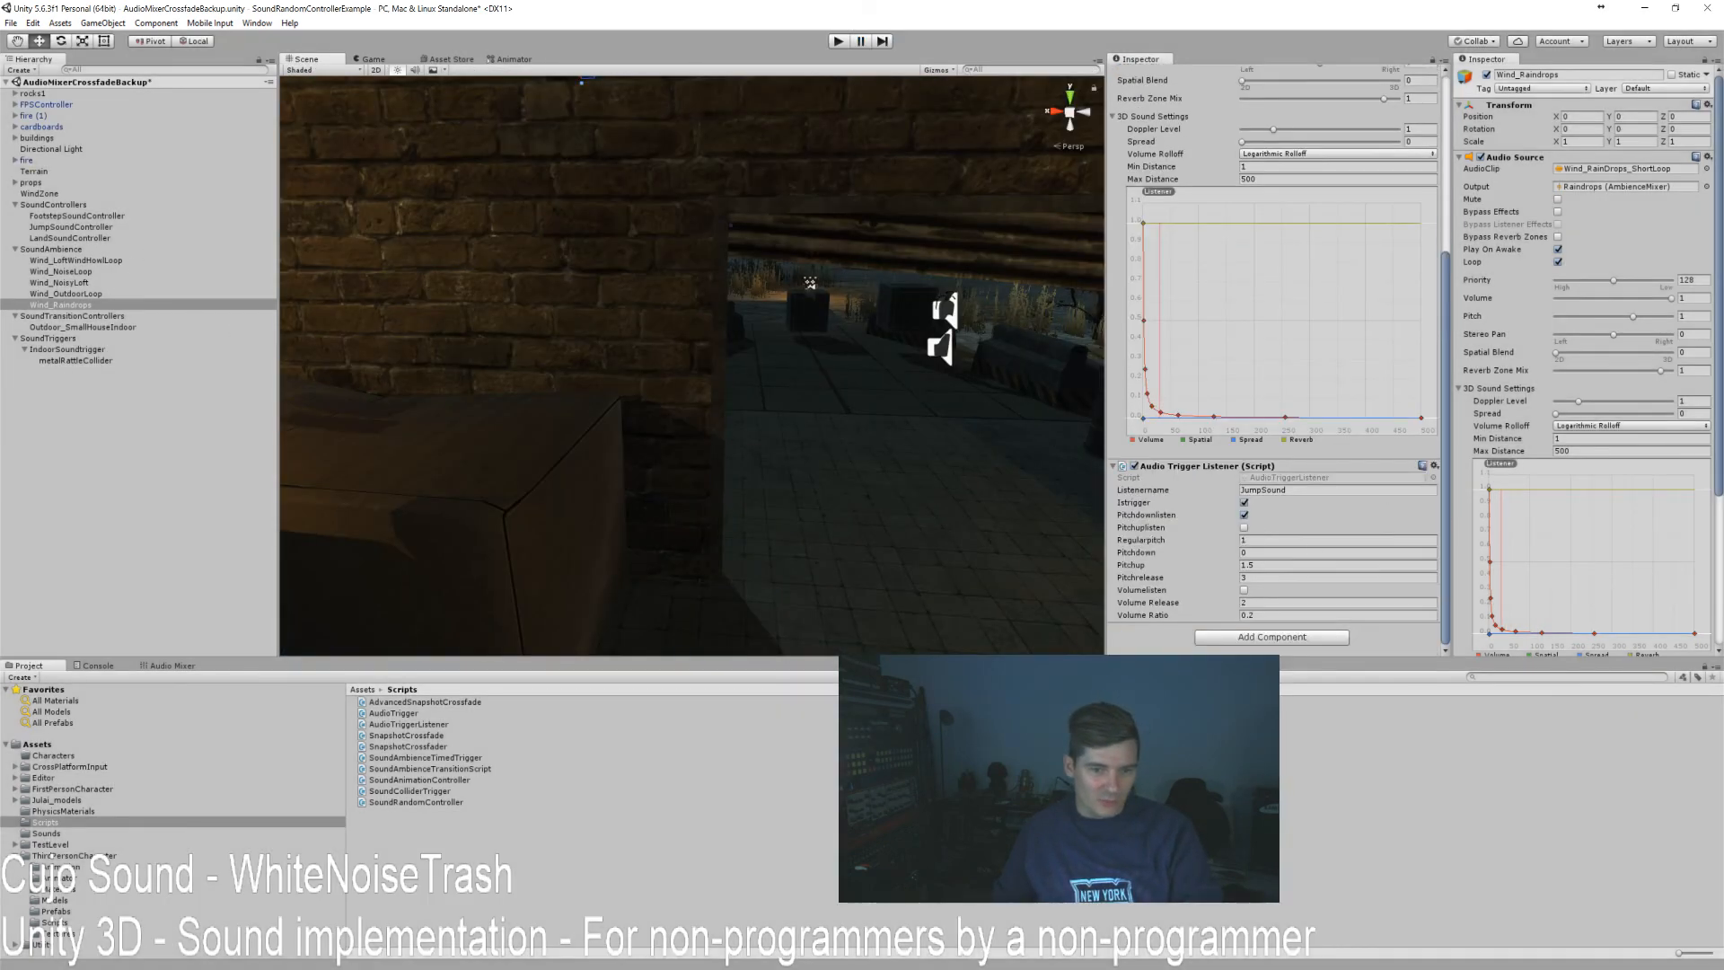
pyautogui.click(1266, 552)
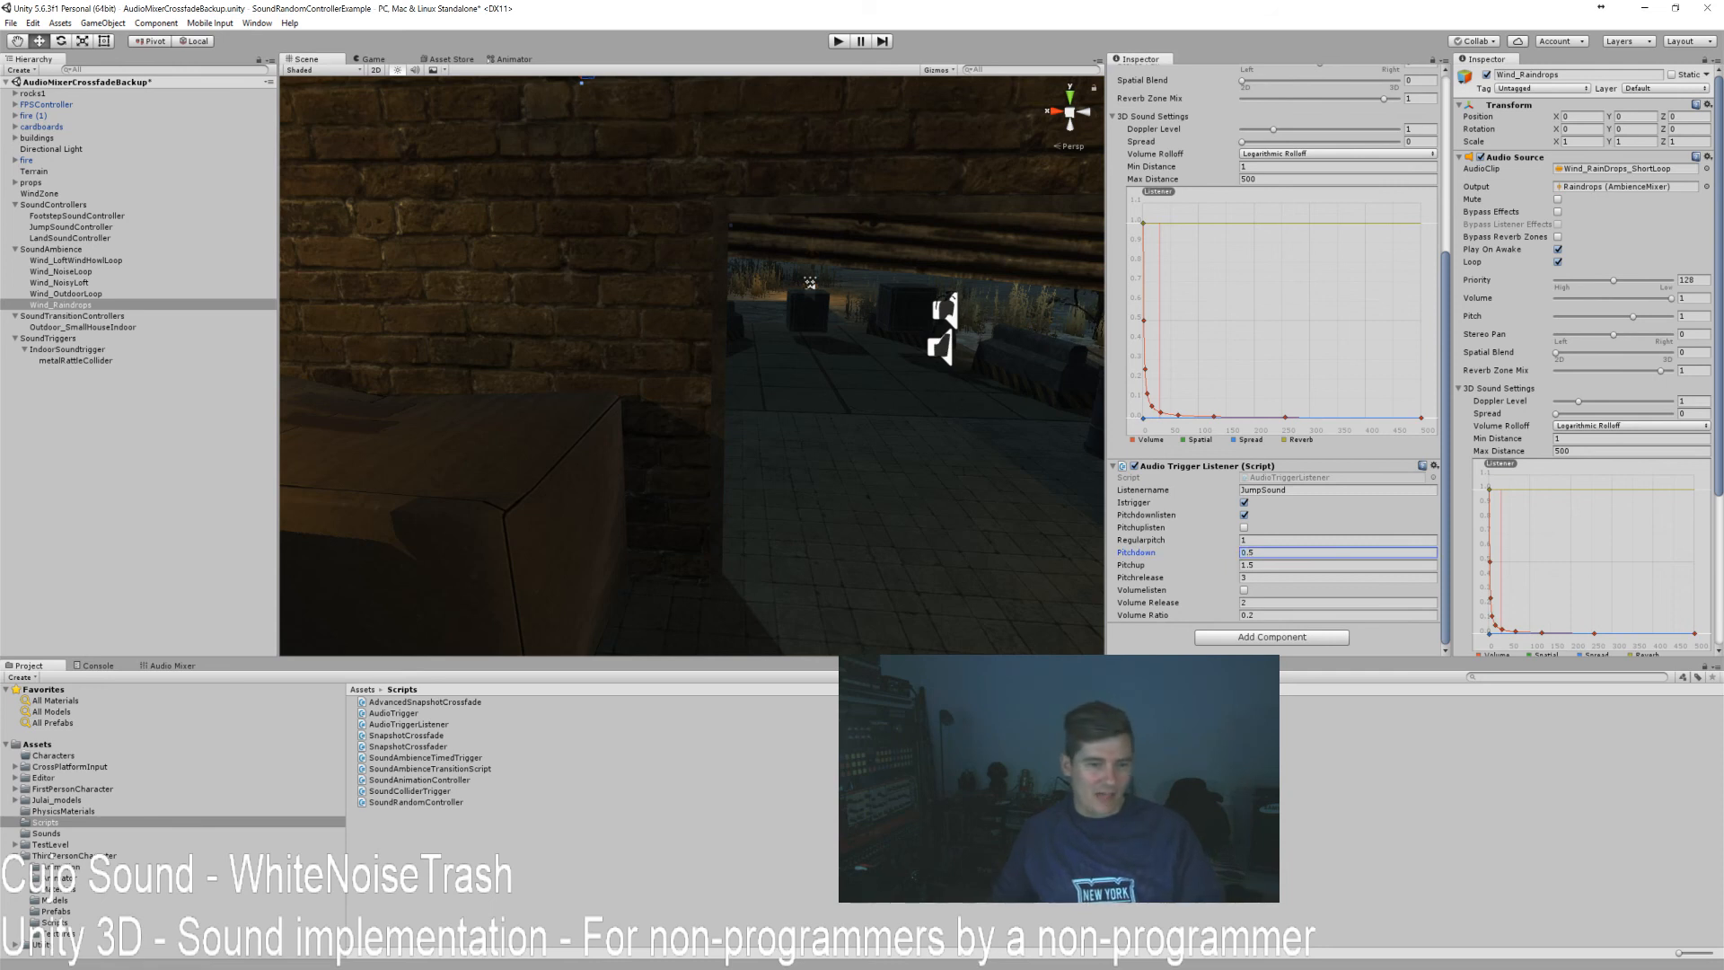
pyautogui.click(1277, 566)
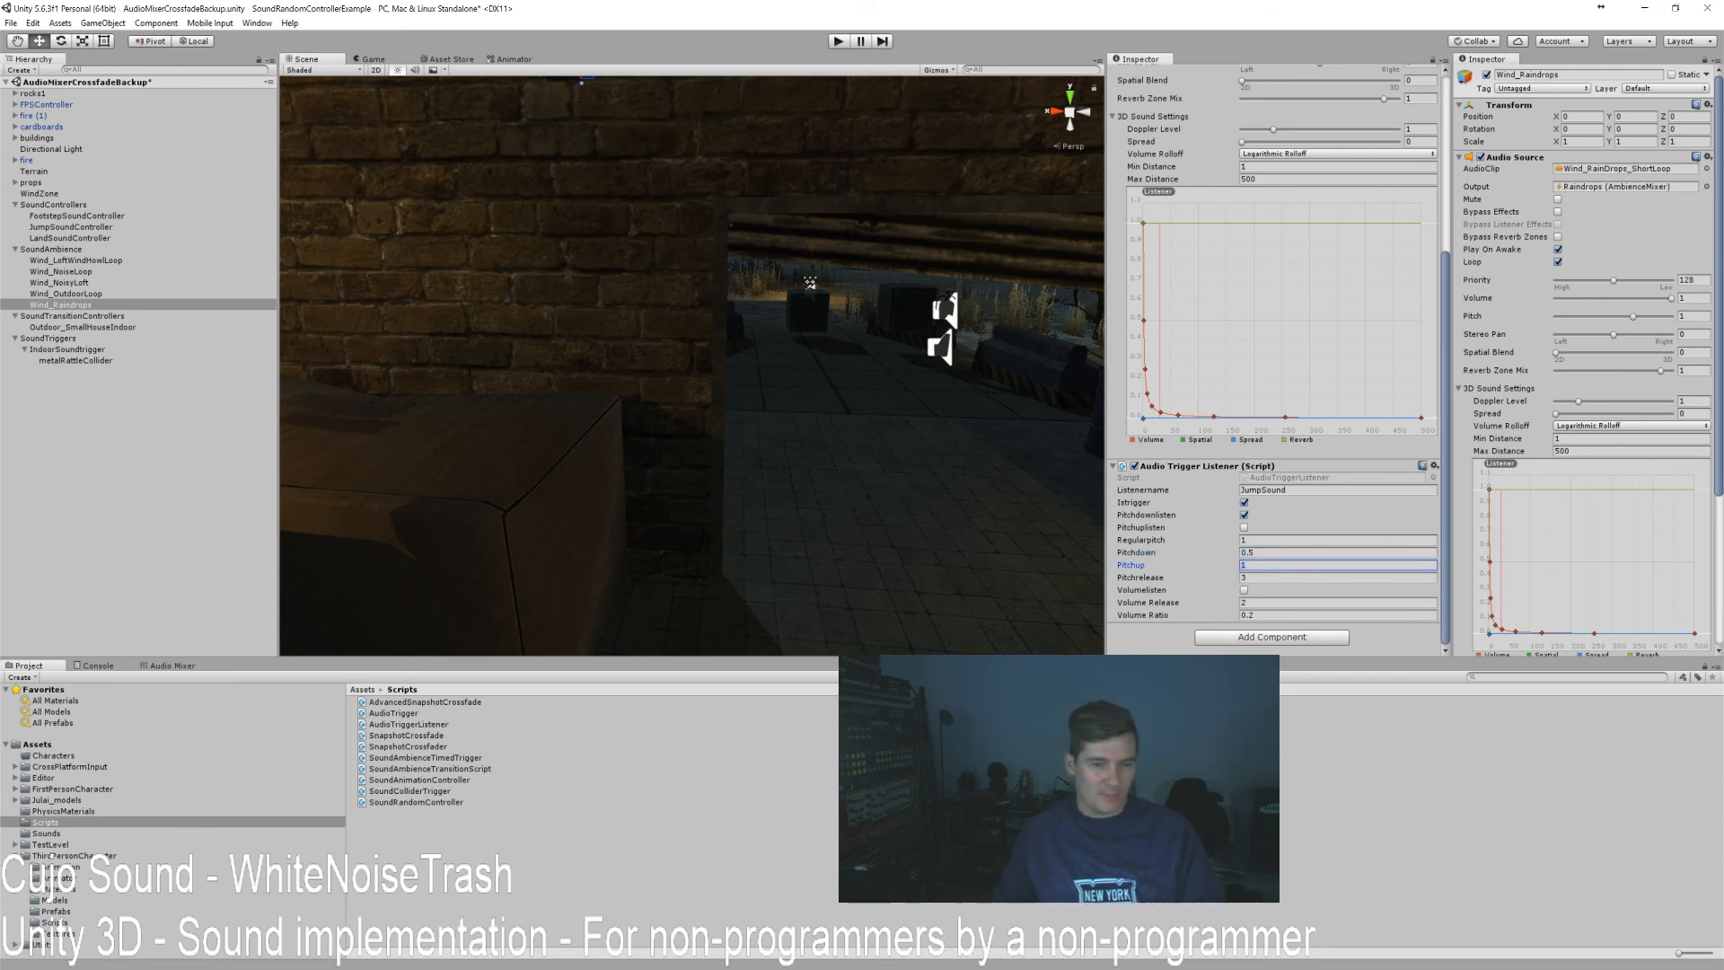
# Set Pitchdown to 0.5 and Pitchup to 2 on Wind_OutdoorLoop's Audio Trigger Listener, and reselect Wind_Raindrops.
pyautogui.click(69, 294)
pyautogui.click(1277, 554)
pyautogui.press('Tab')
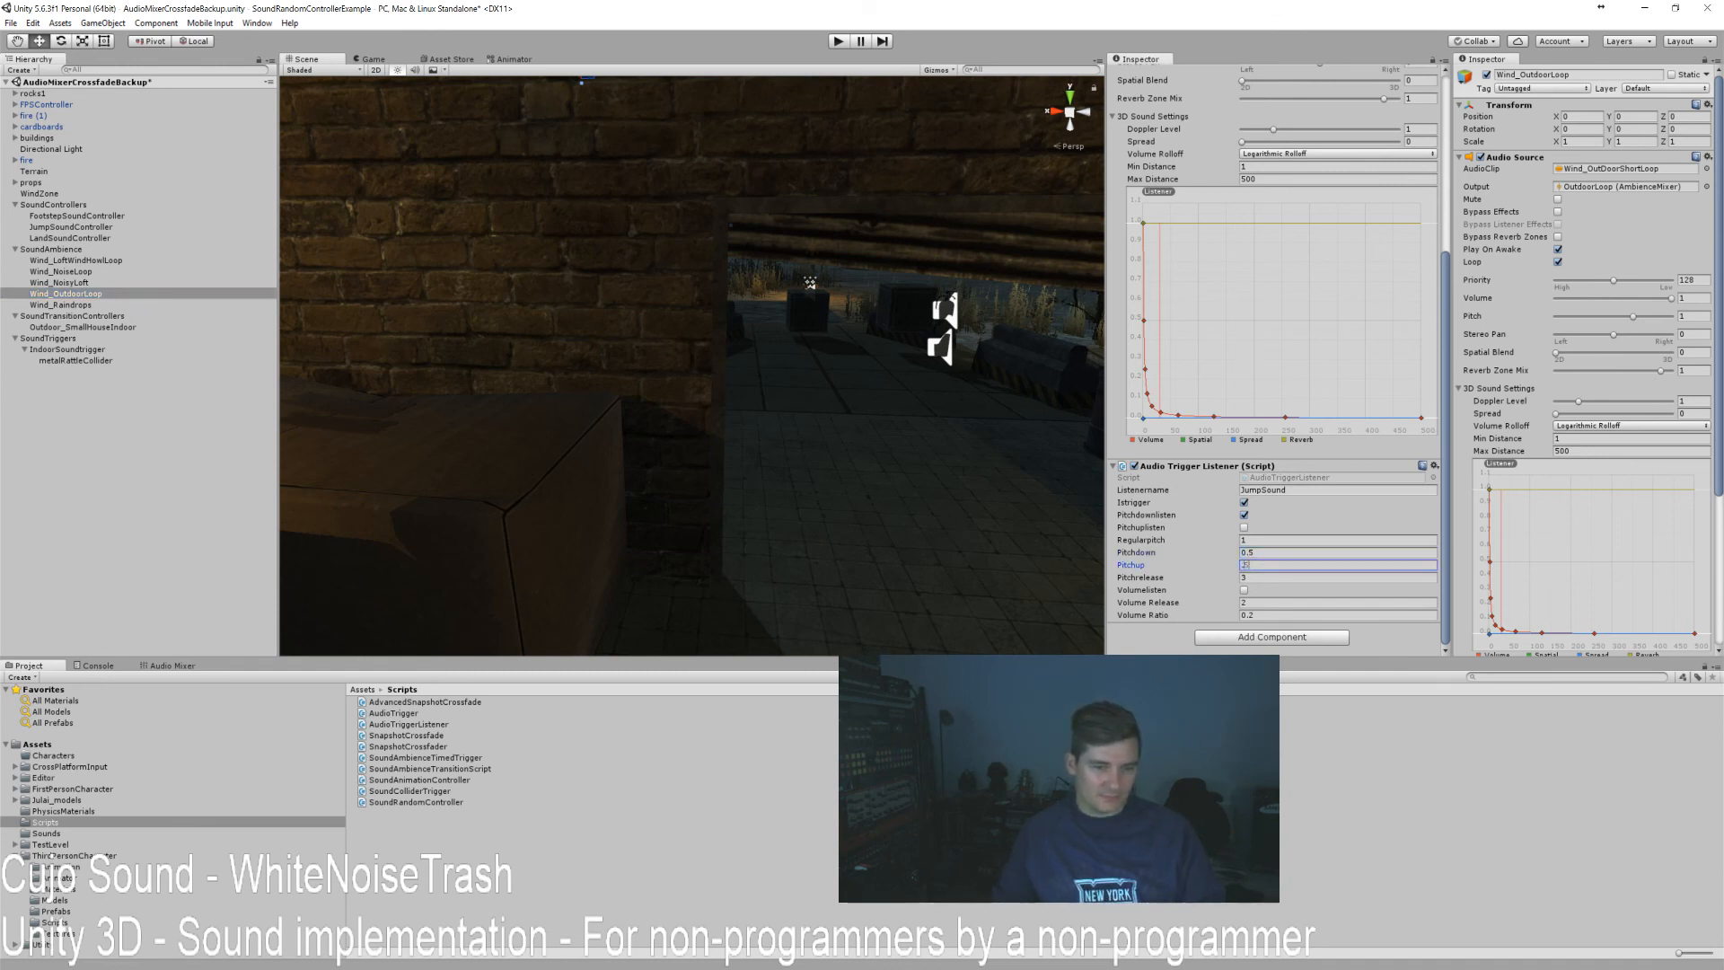
pyautogui.click(91, 304)
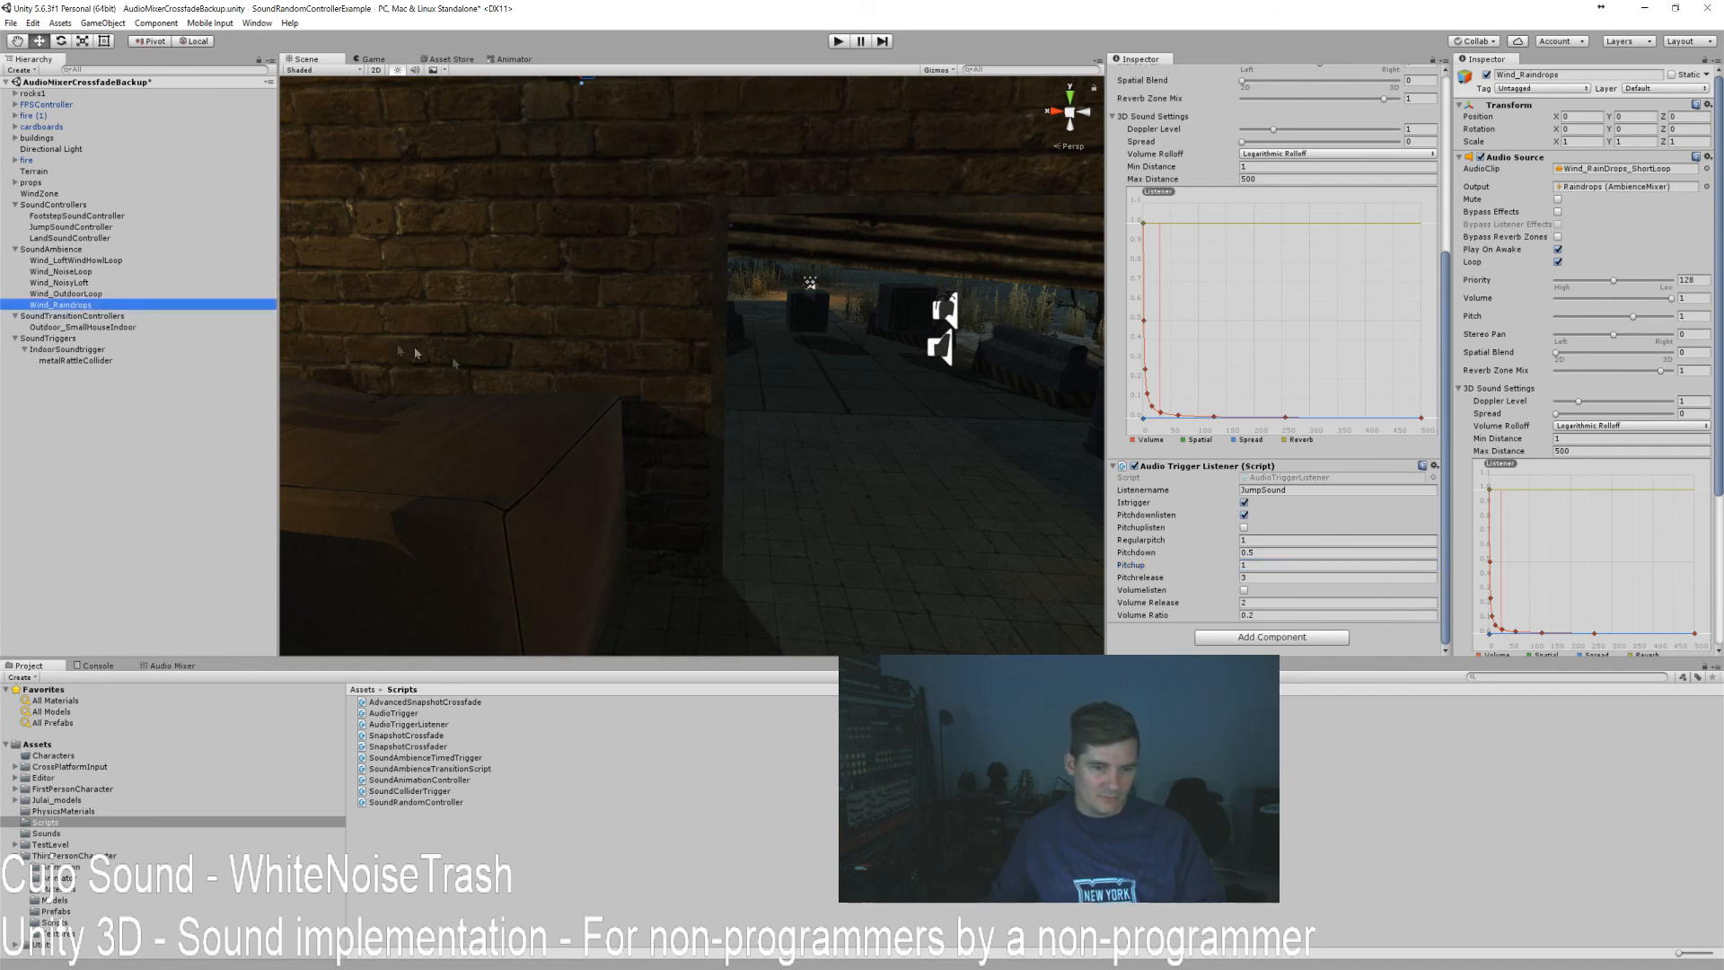
# Set Pitchrelease to 1 on the Audio Trigger Listeners of Wind_Raindrops and Wind_OutdoorLoop, and Pitchup to 1 on Wind_OutdoorLoop.
pyautogui.click(1284, 578)
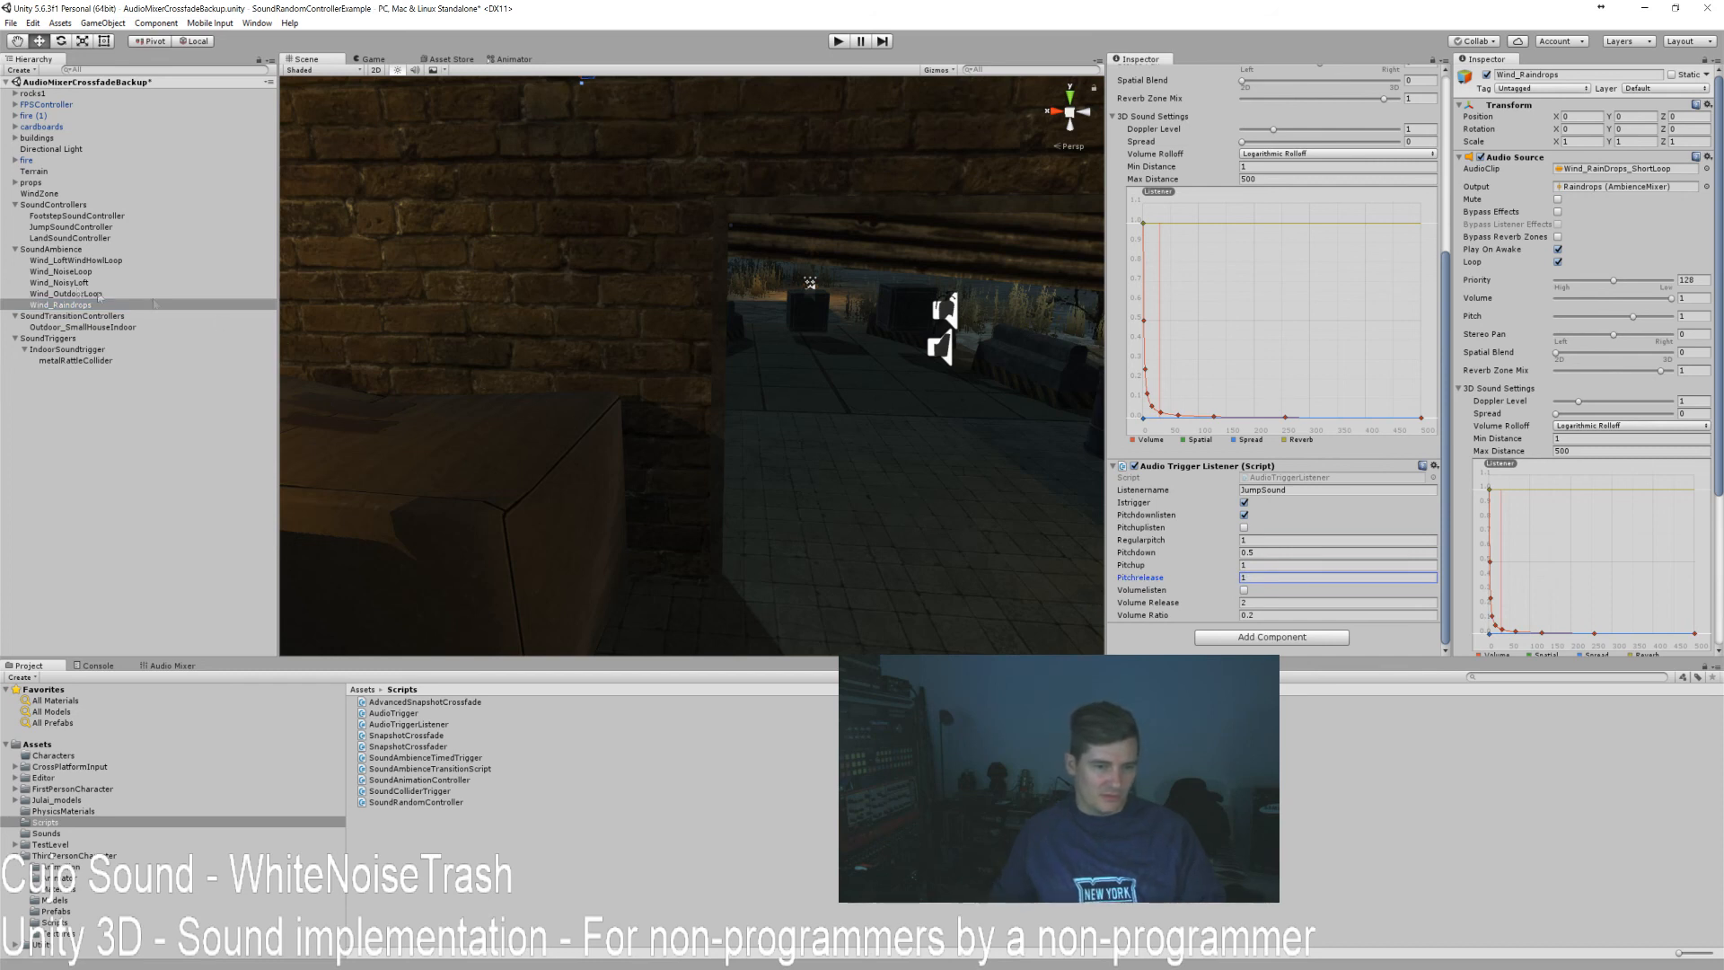
pyautogui.click(70, 293)
pyautogui.click(1257, 579)
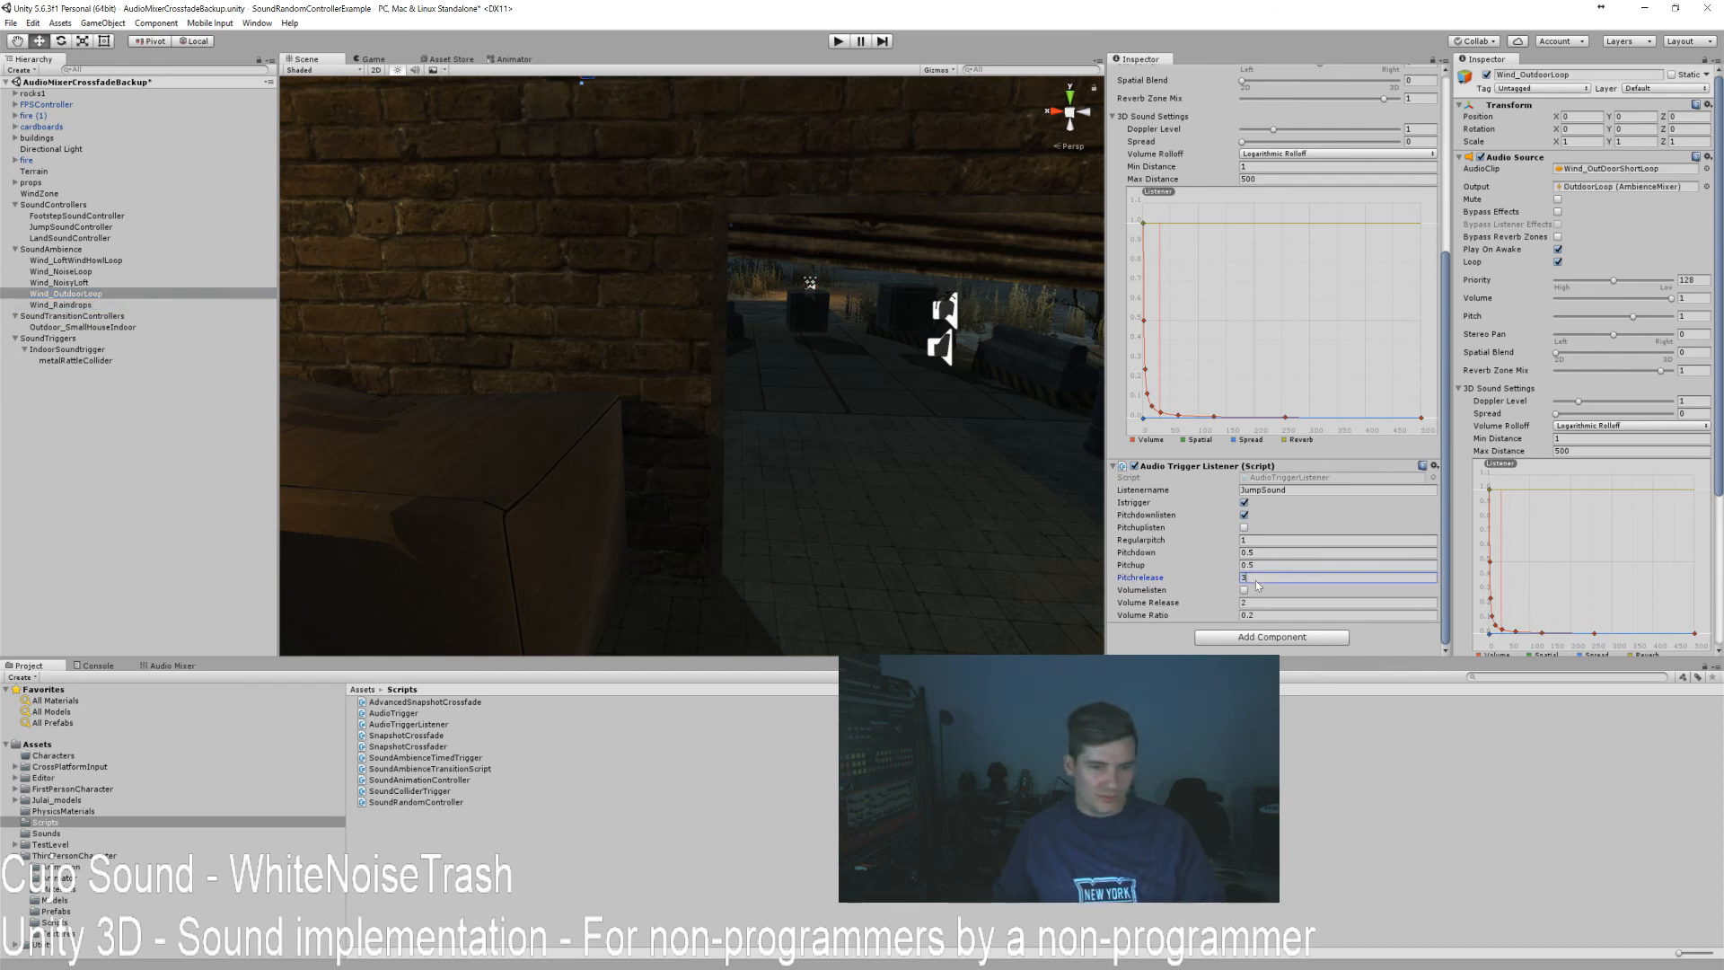
pyautogui.click(1257, 566)
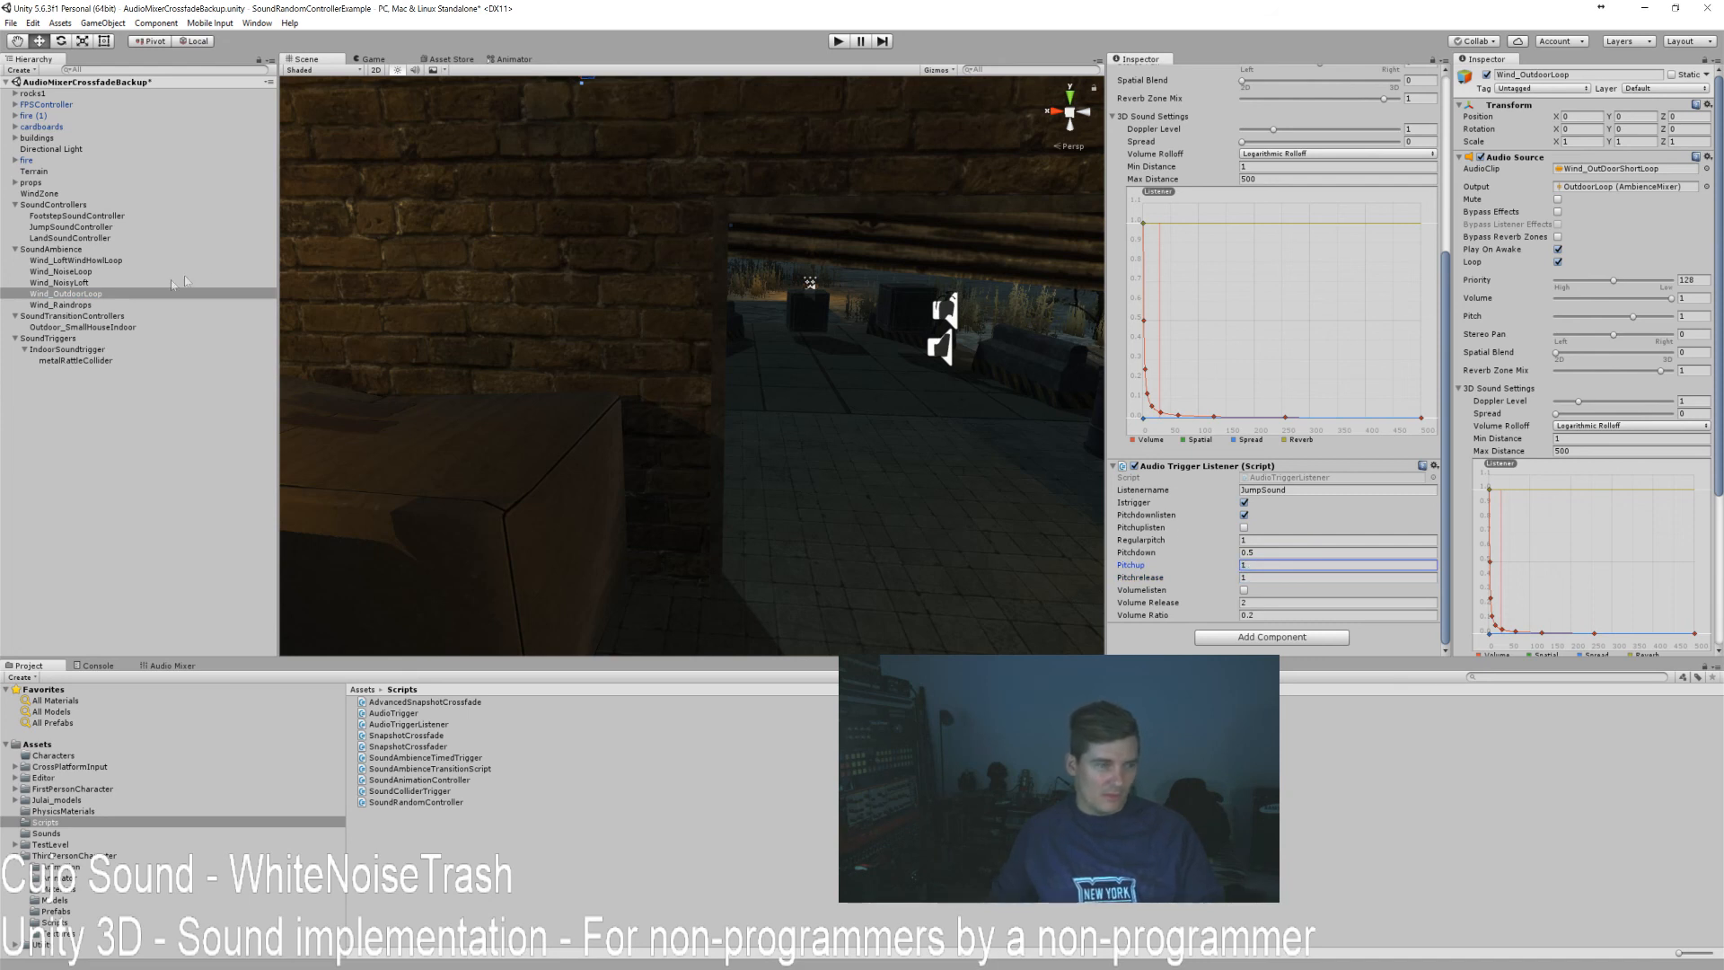
# Set Pitchdown to 0.5 and Pitchrelease to 1 on the Audio Trigger Listeners of Wind_NoisyLoft and Wind_NoiseLoop.
pyautogui.click(68, 283)
pyautogui.click(1244, 552)
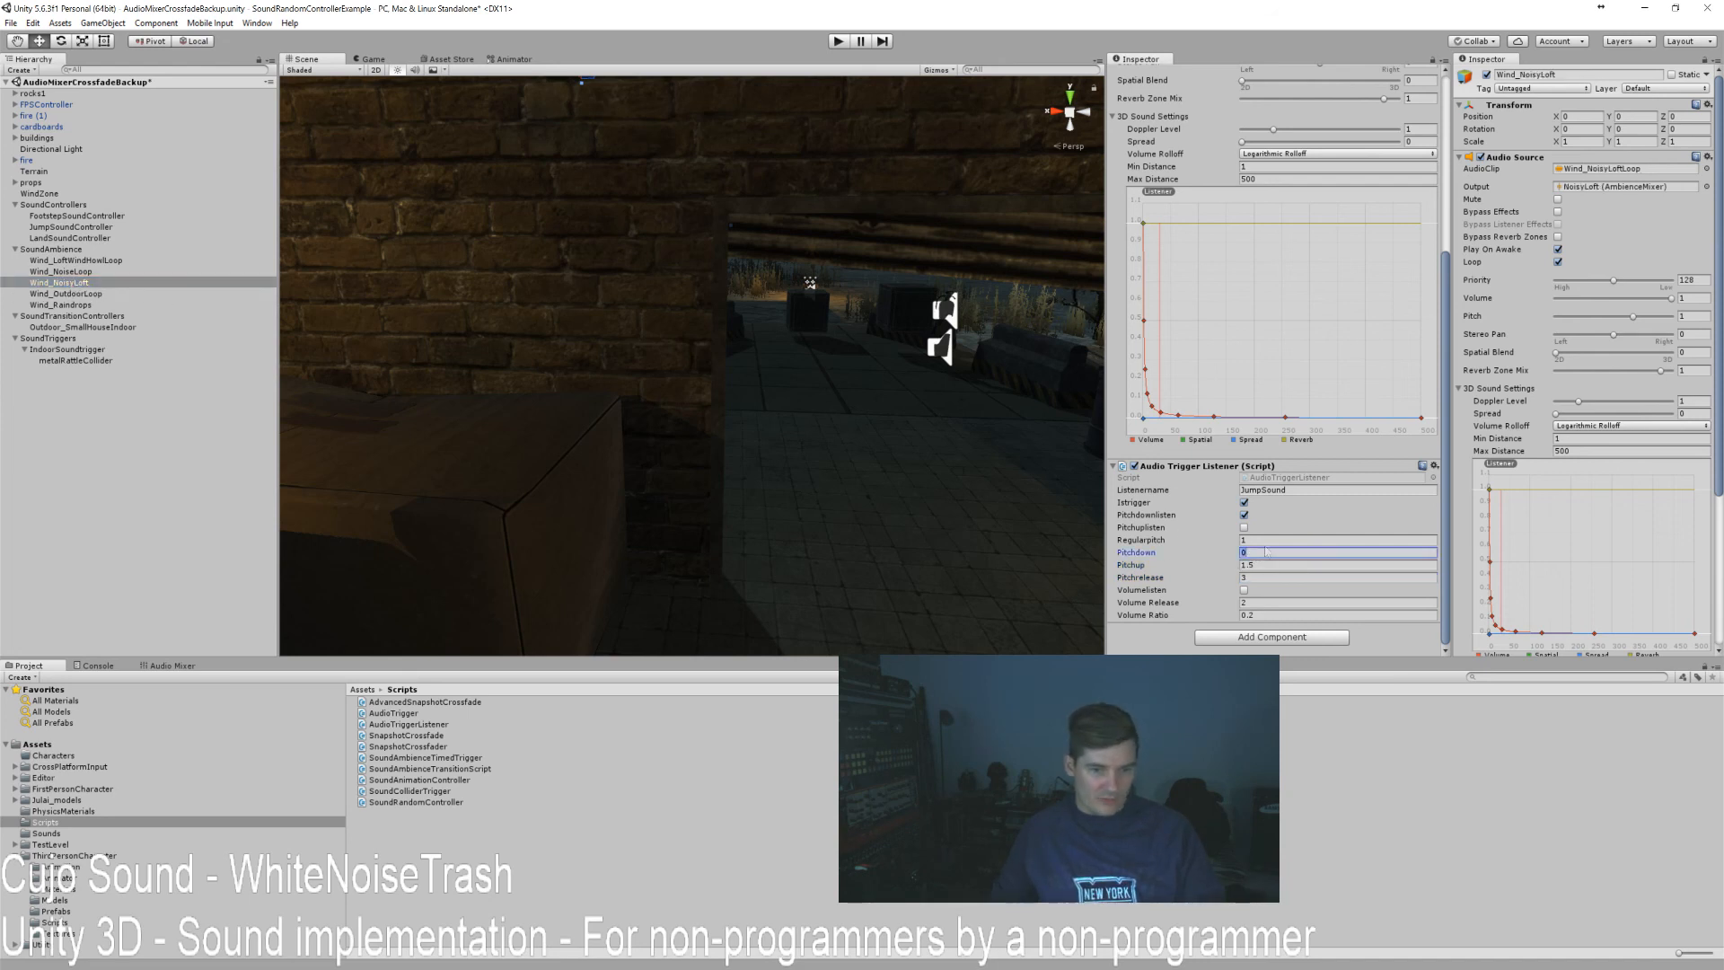
pyautogui.click(1269, 578)
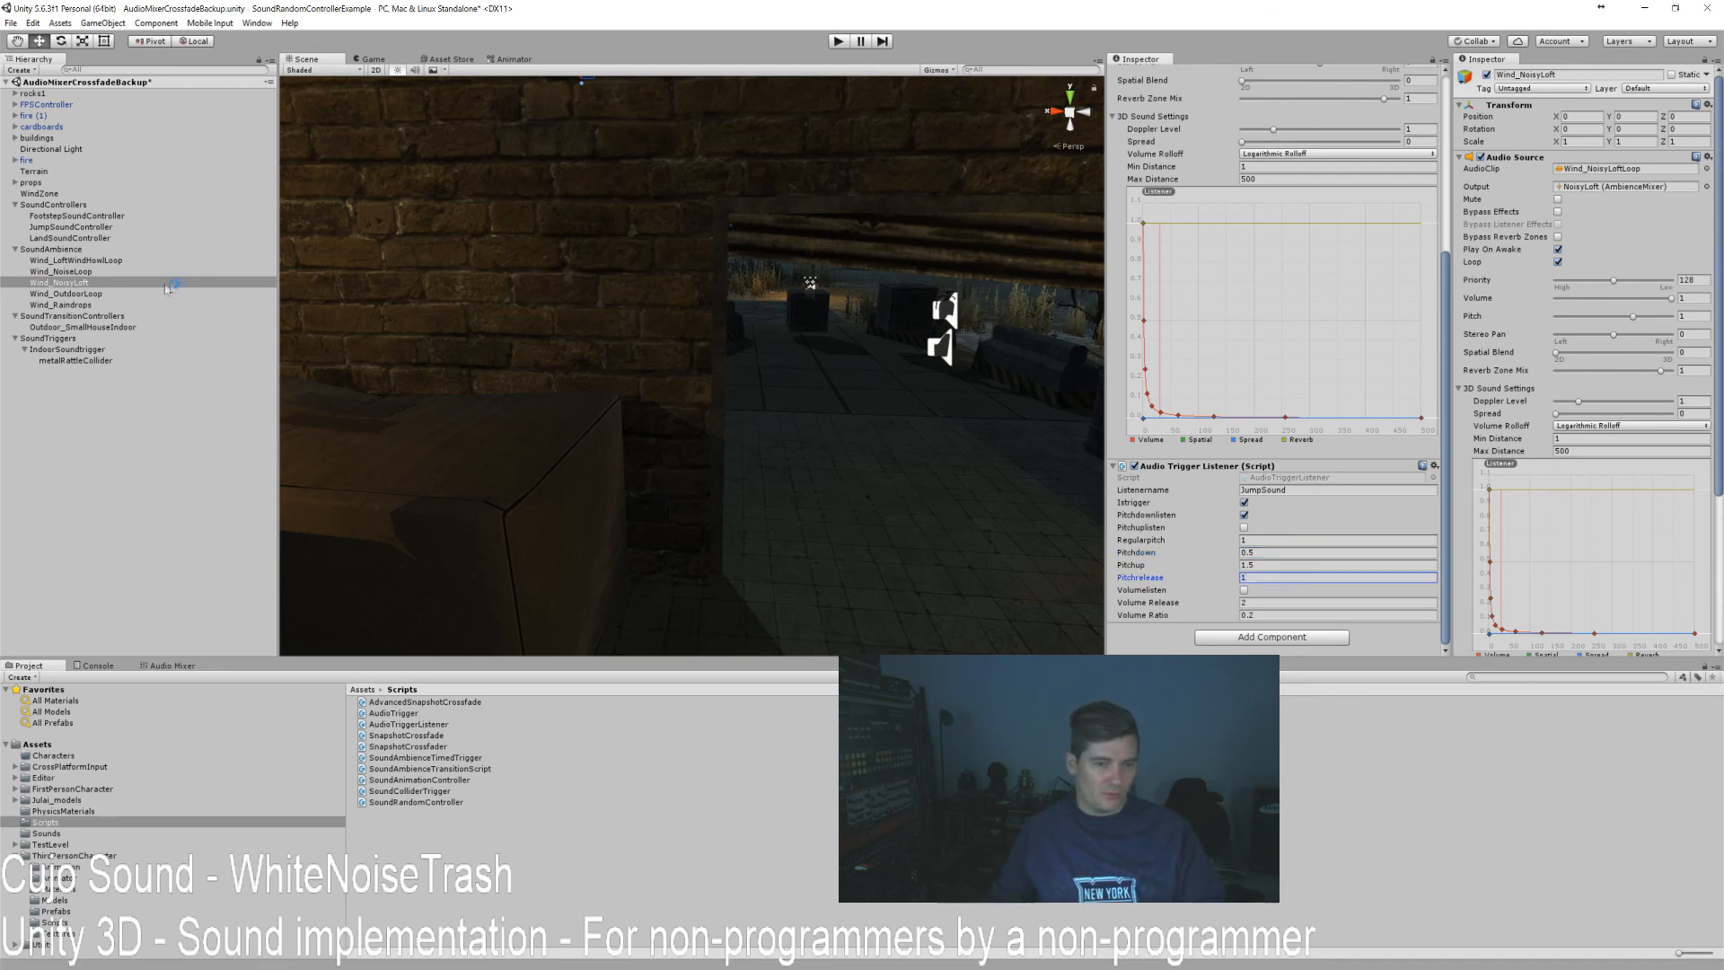
pyautogui.click(72, 270)
pyautogui.click(1283, 553)
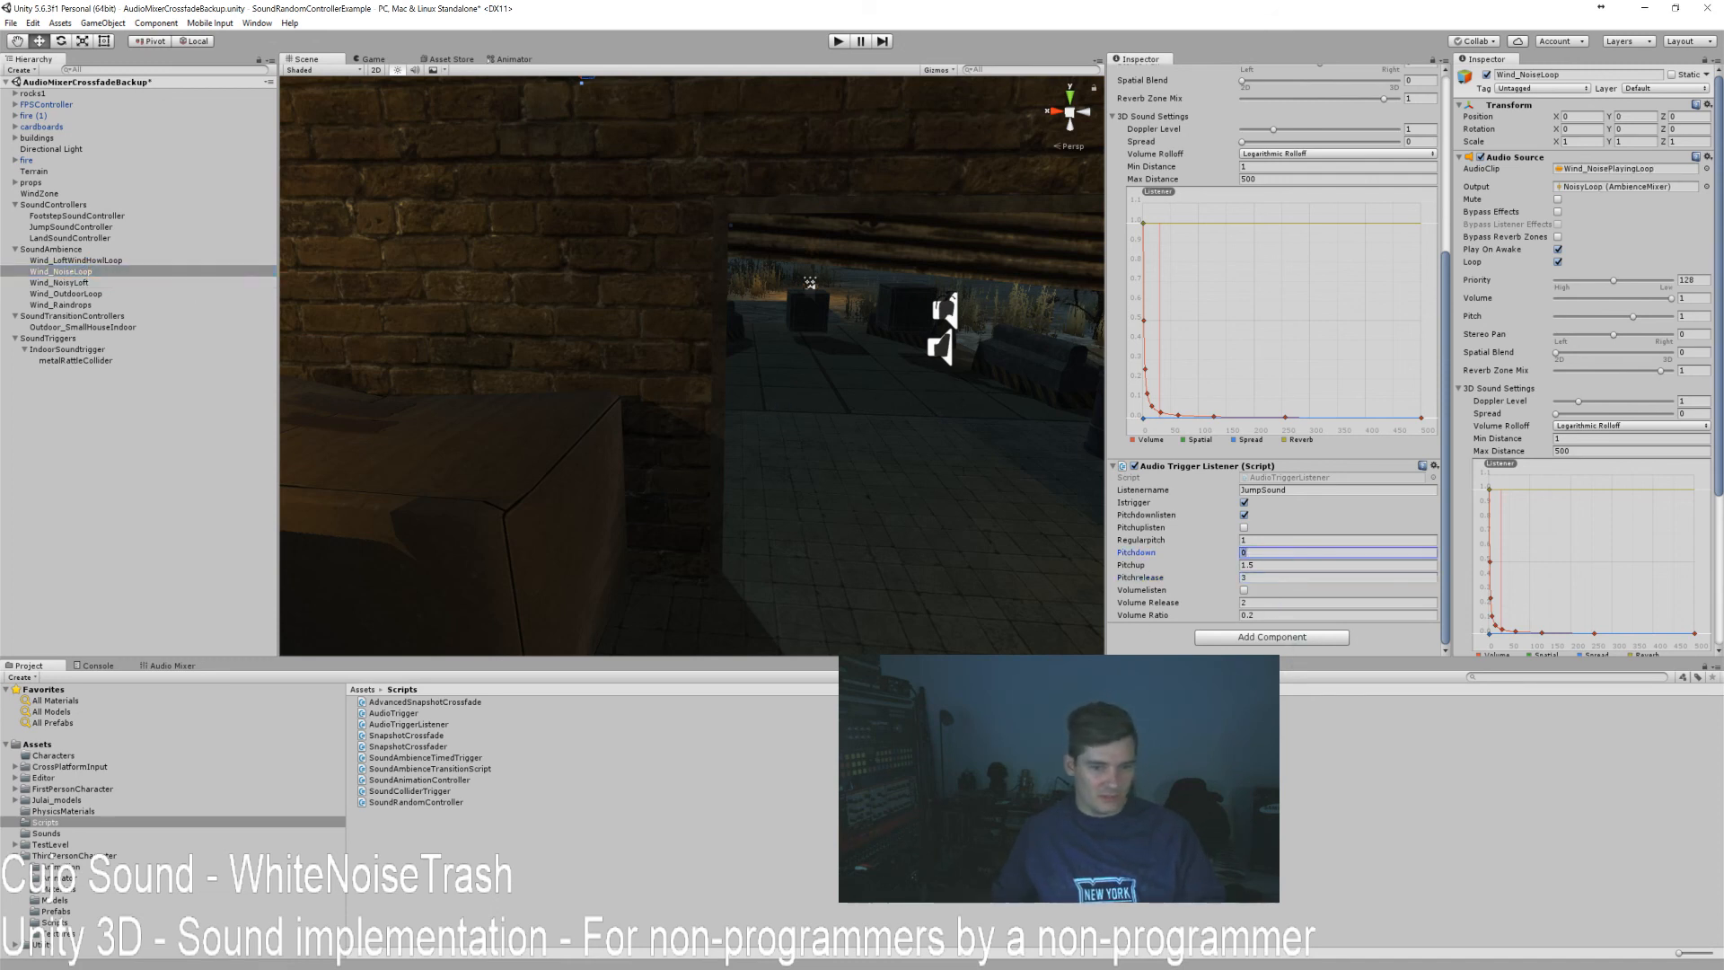
pyautogui.press('Tab')
pyautogui.press('Tab')
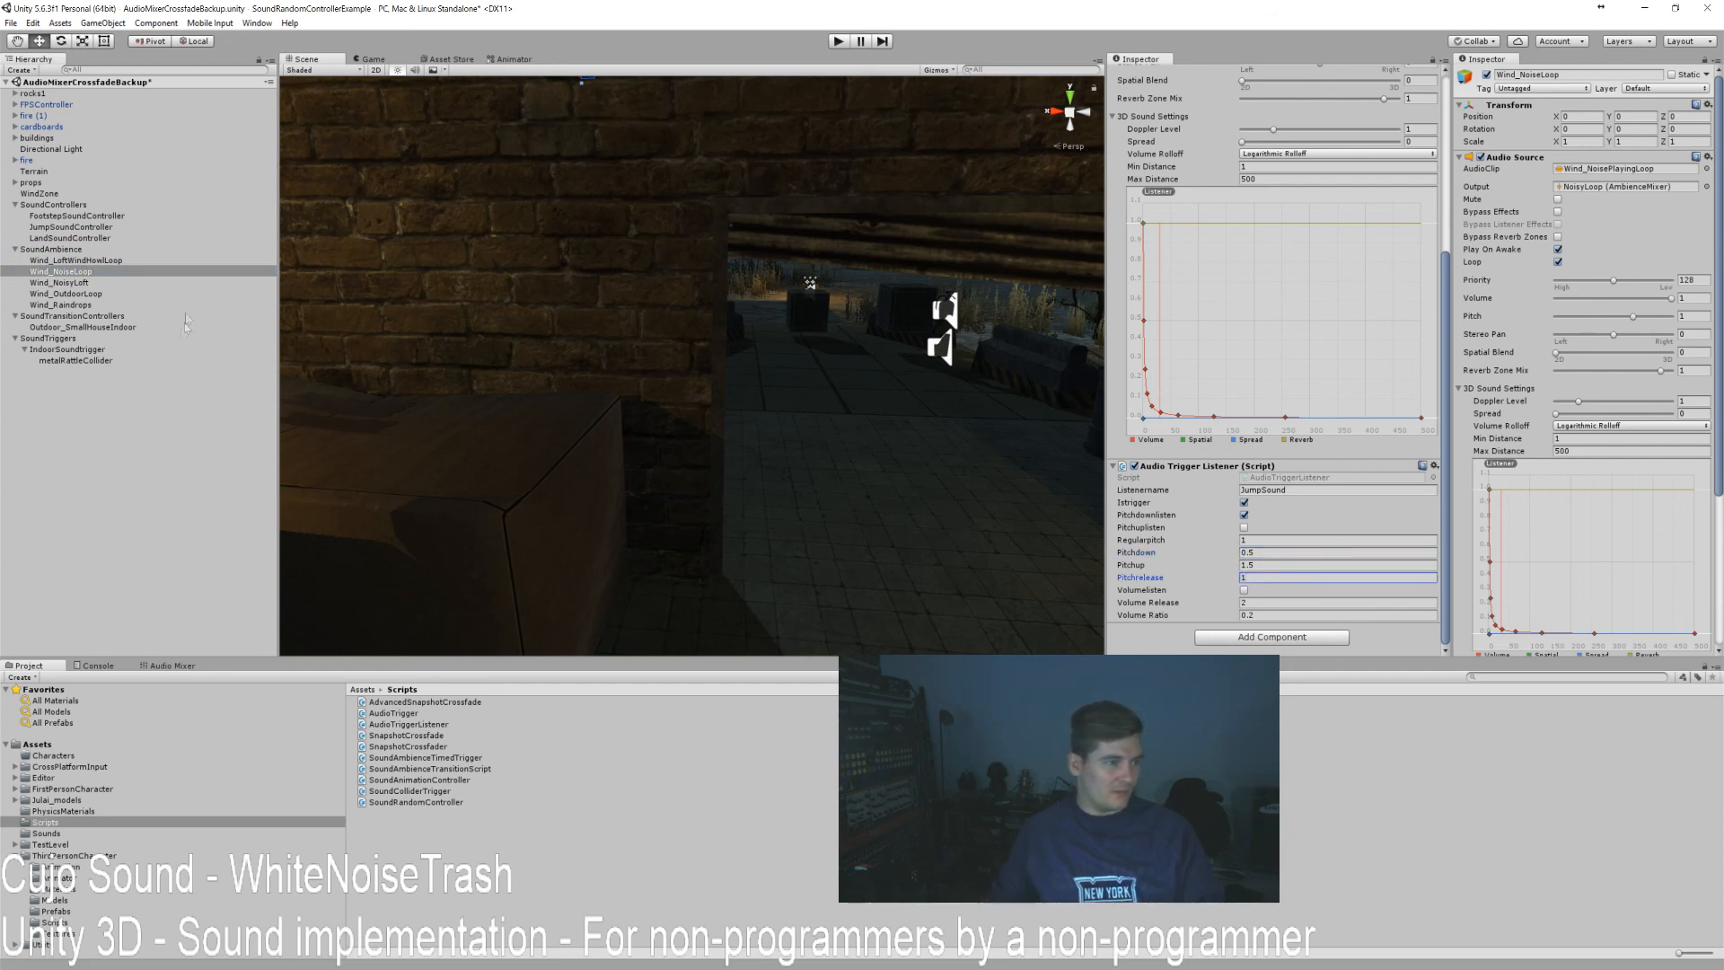
# Set Pitchdown to 0.5 and Pitchrelease to 1 on Wind_LoftWindHowlLoop's Audio Trigger Listener.
pyautogui.click(100, 262)
pyautogui.click(1283, 564)
pyautogui.click(1283, 554)
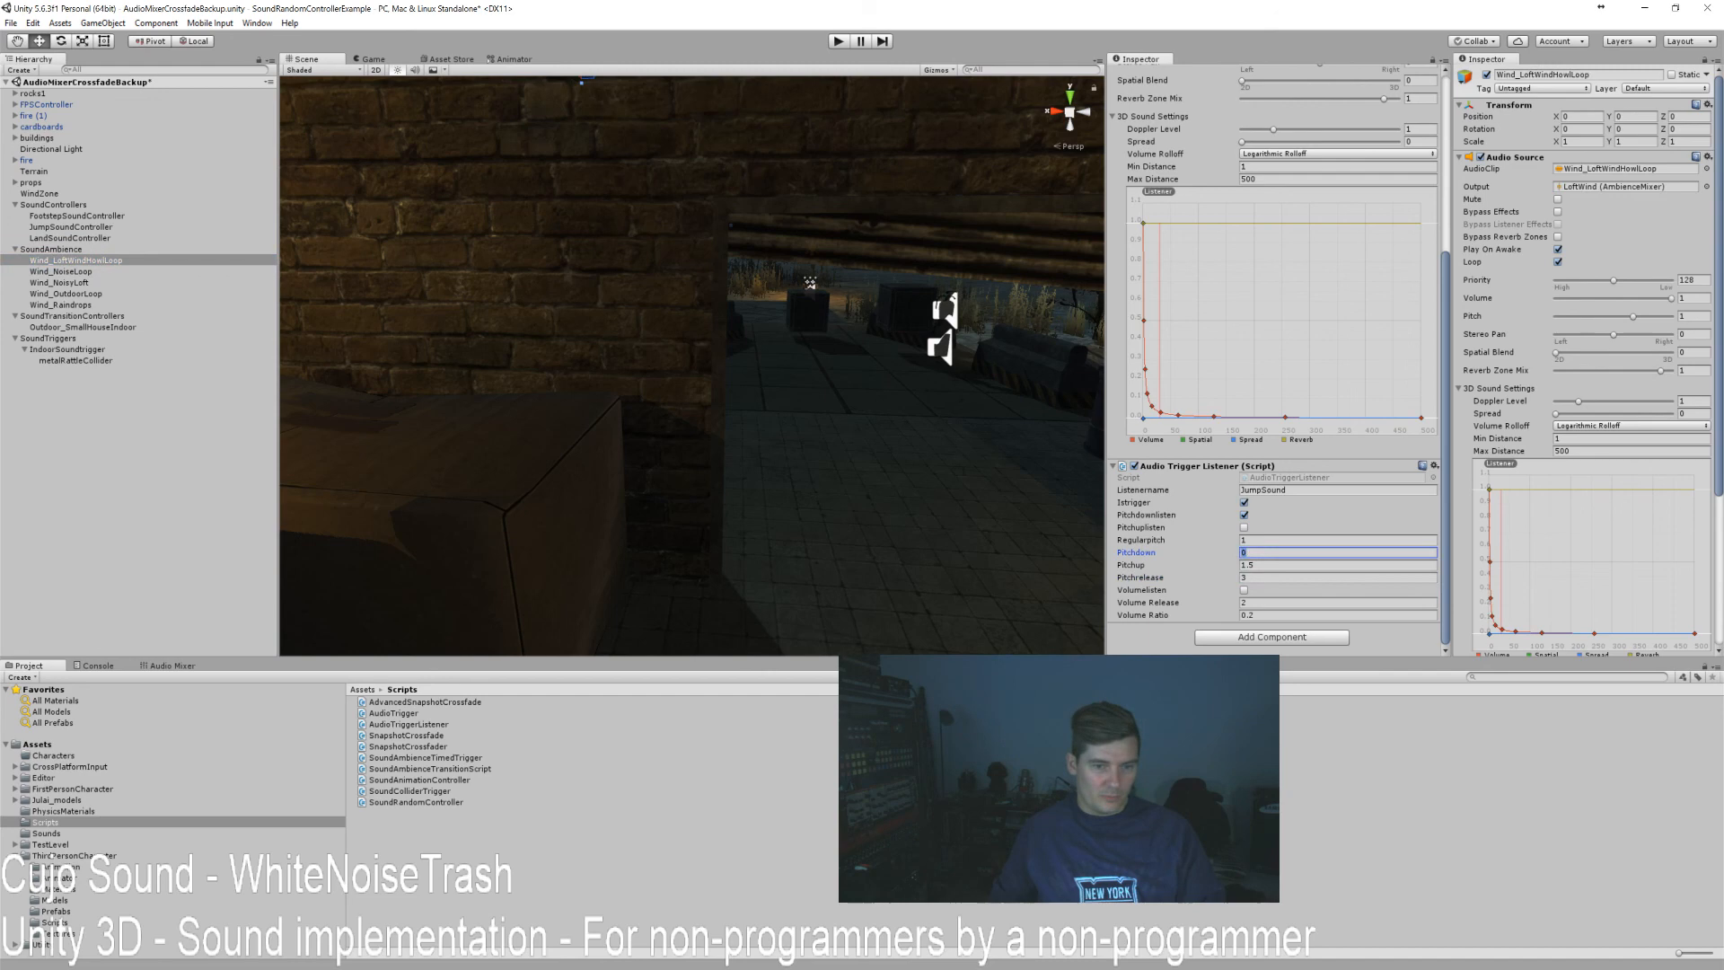
pyautogui.click(1269, 579)
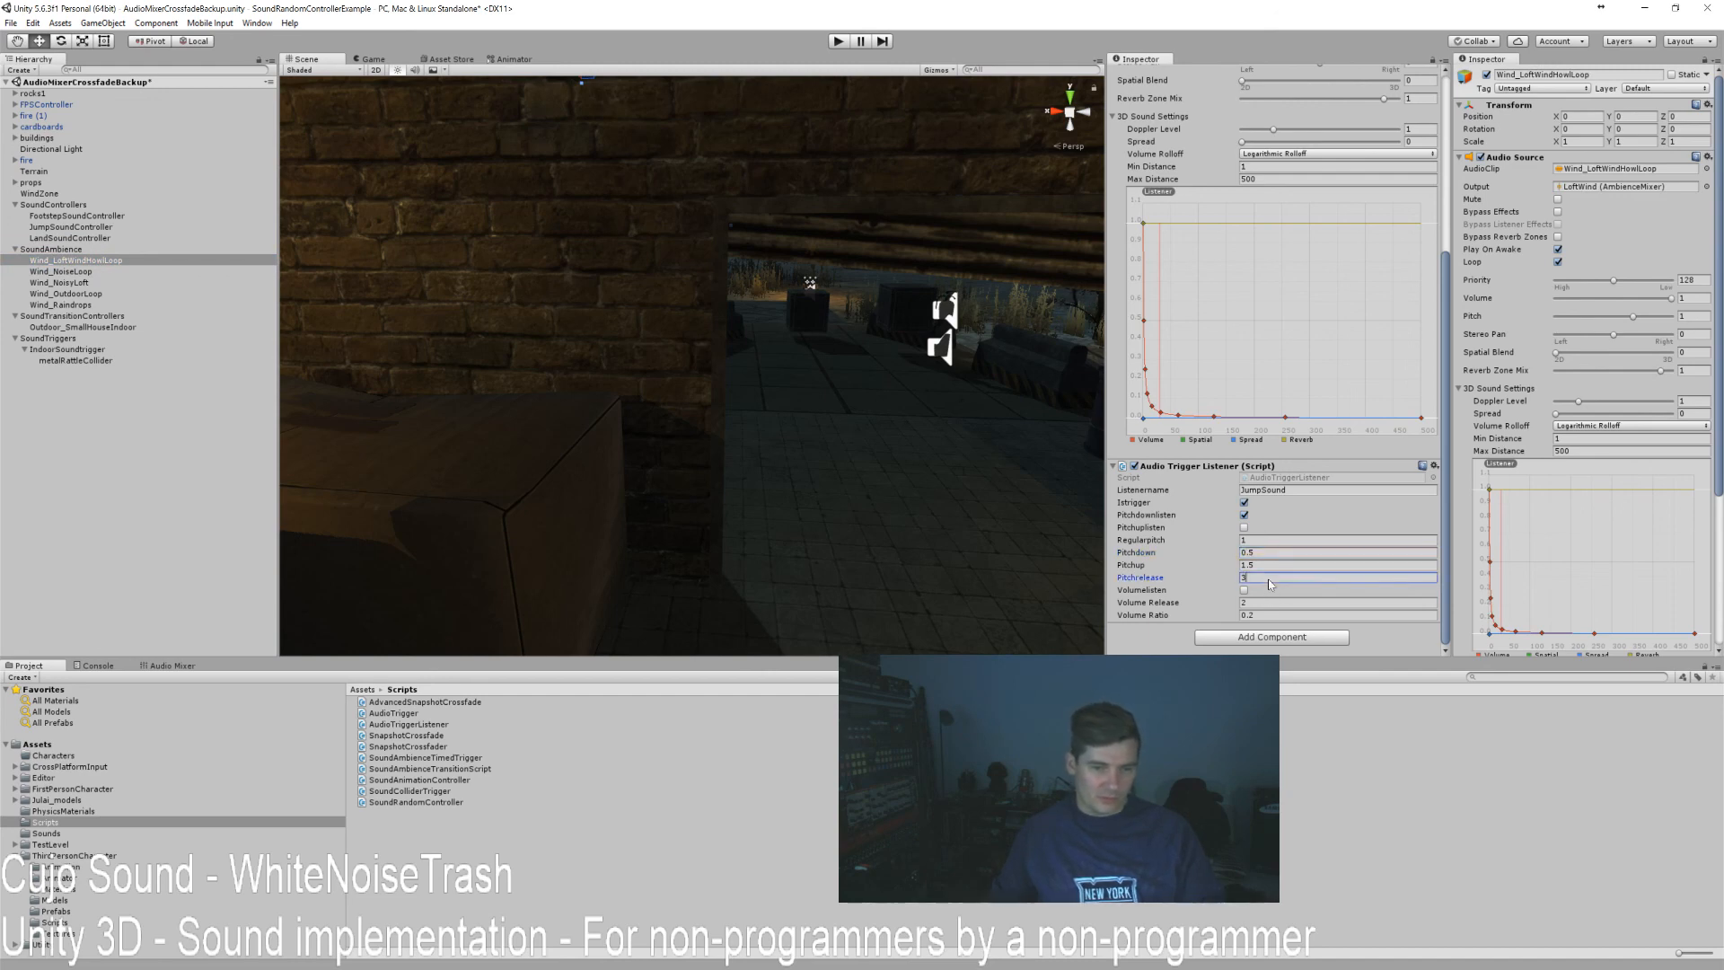
# Play-test the ambience loops with the new pitch settings while walking through the level, and stop play mode.
pyautogui.click(839, 42)
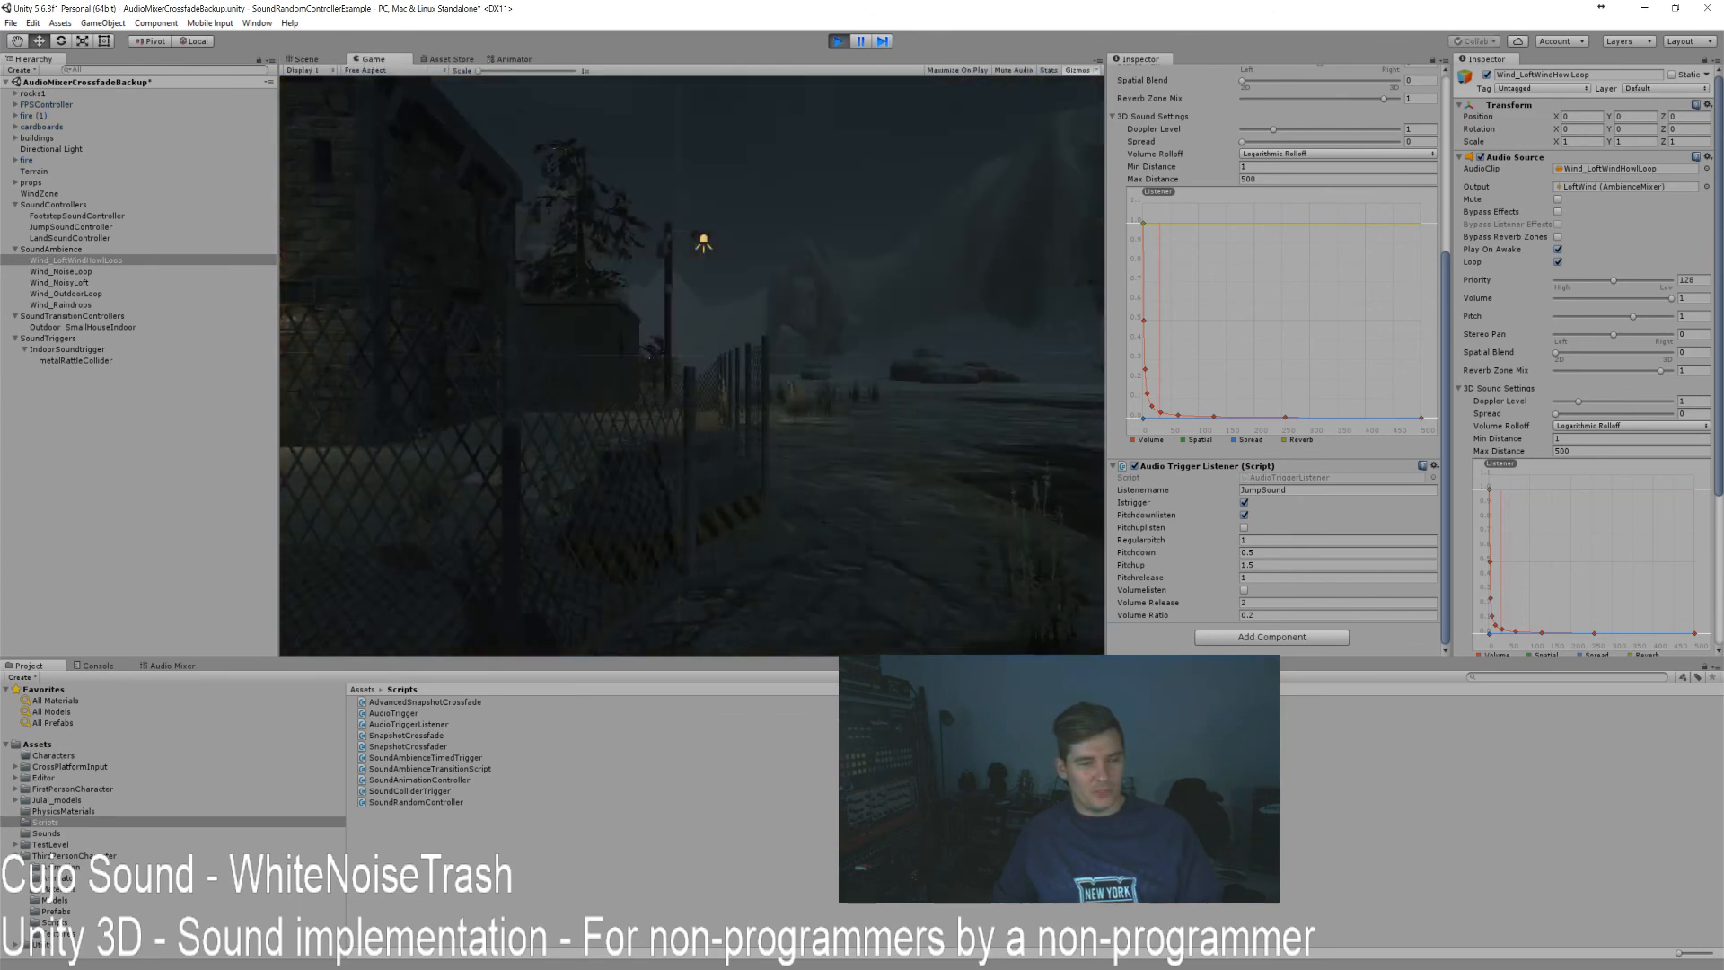
pyautogui.press('w')
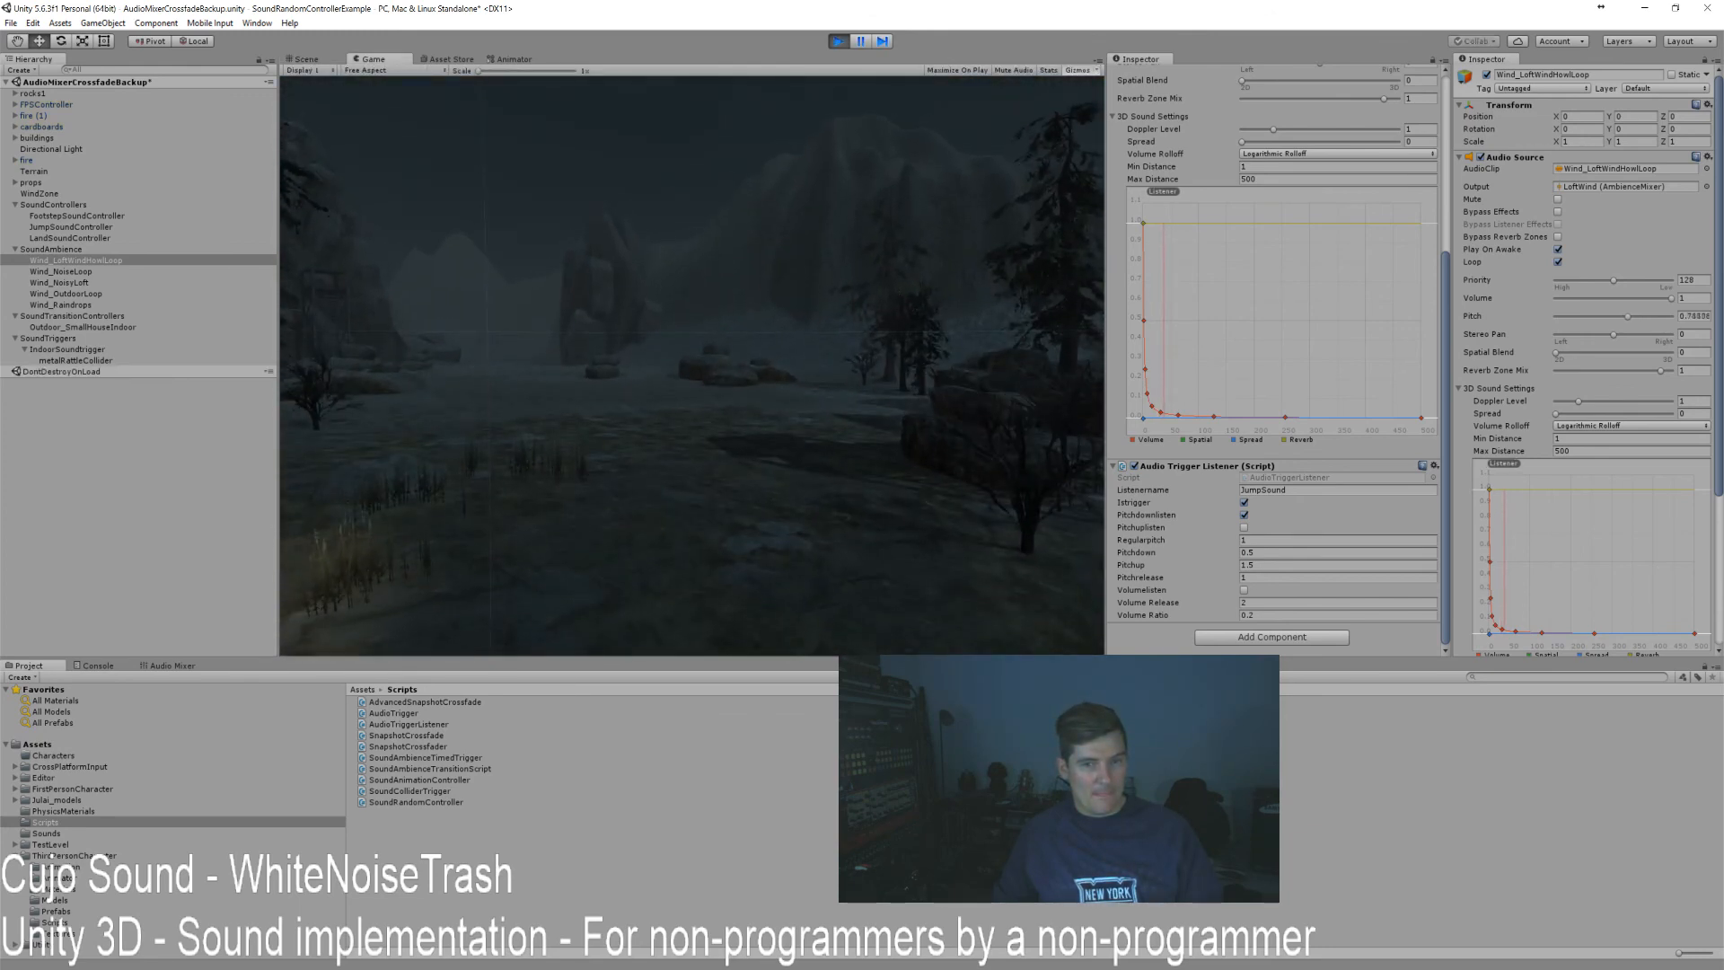
pyautogui.press('w')
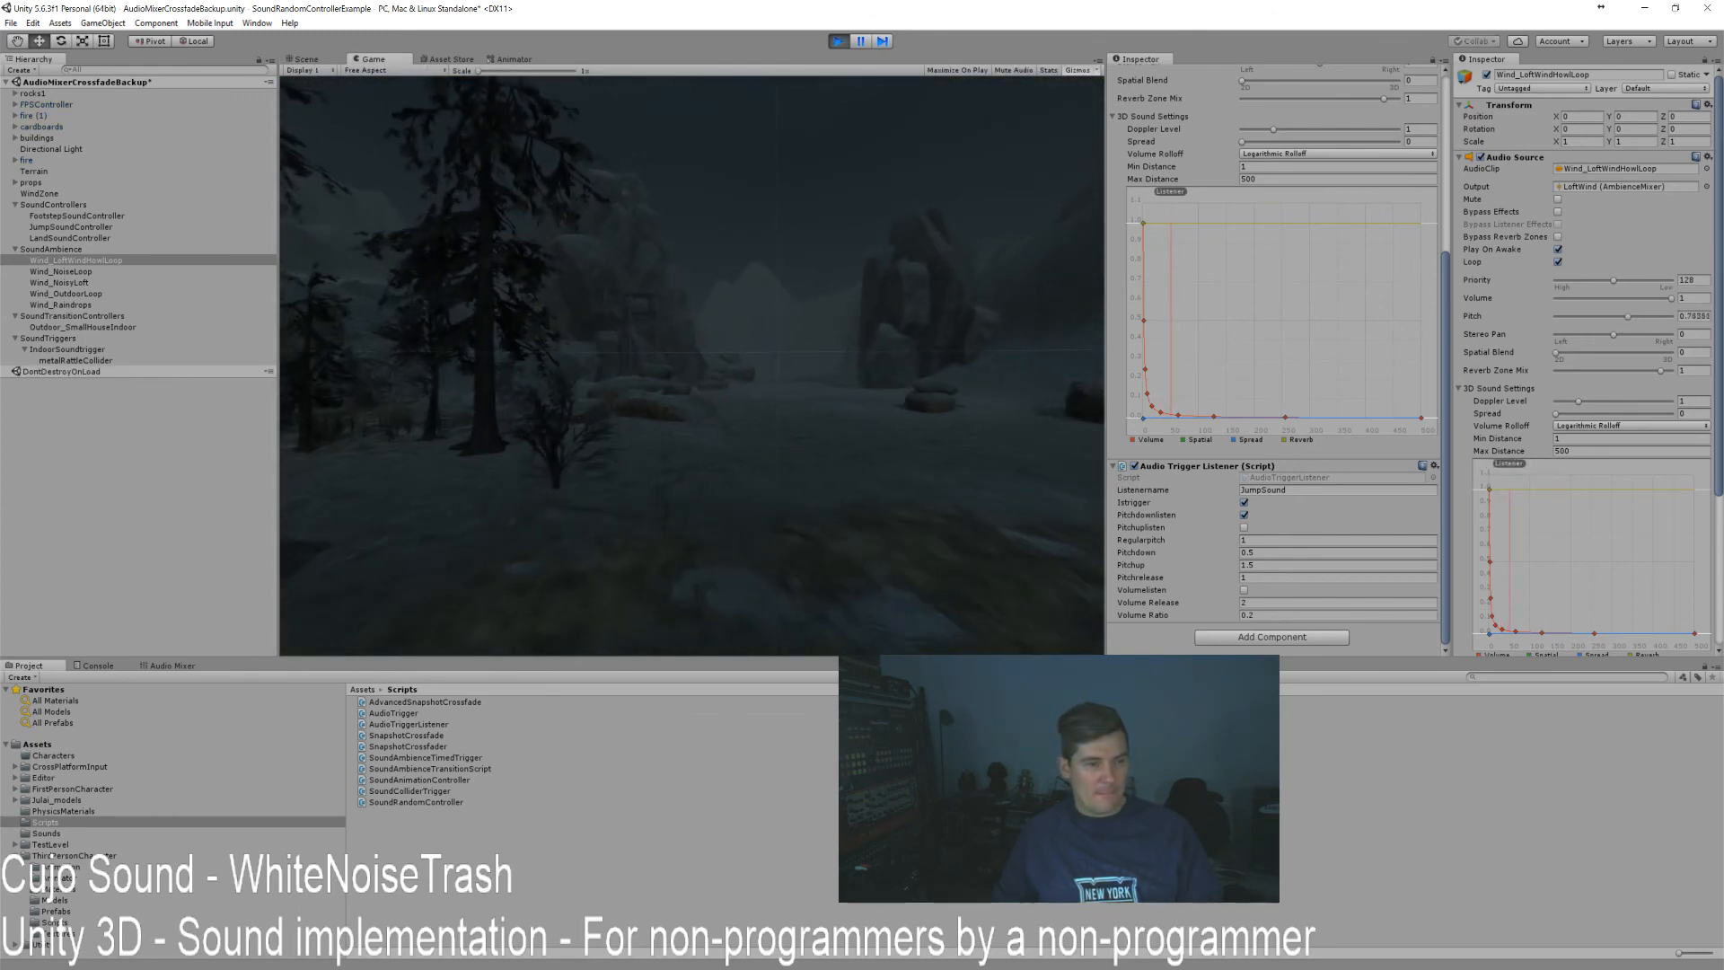
pyautogui.press('w')
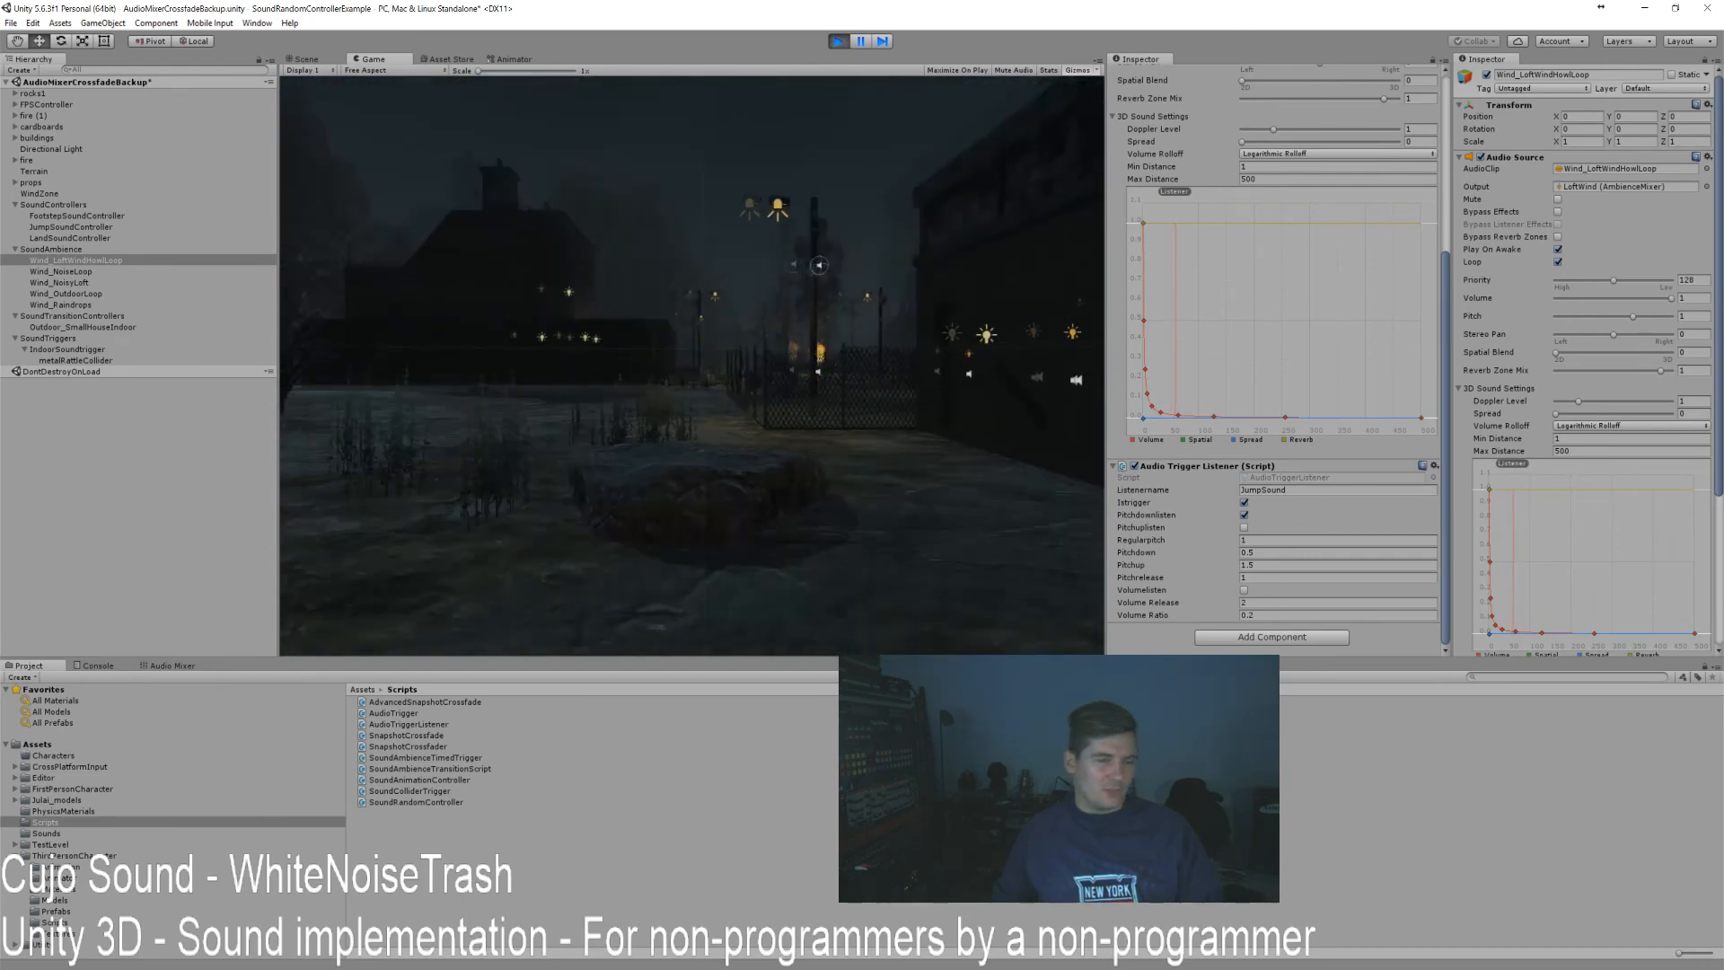
pyautogui.press('w')
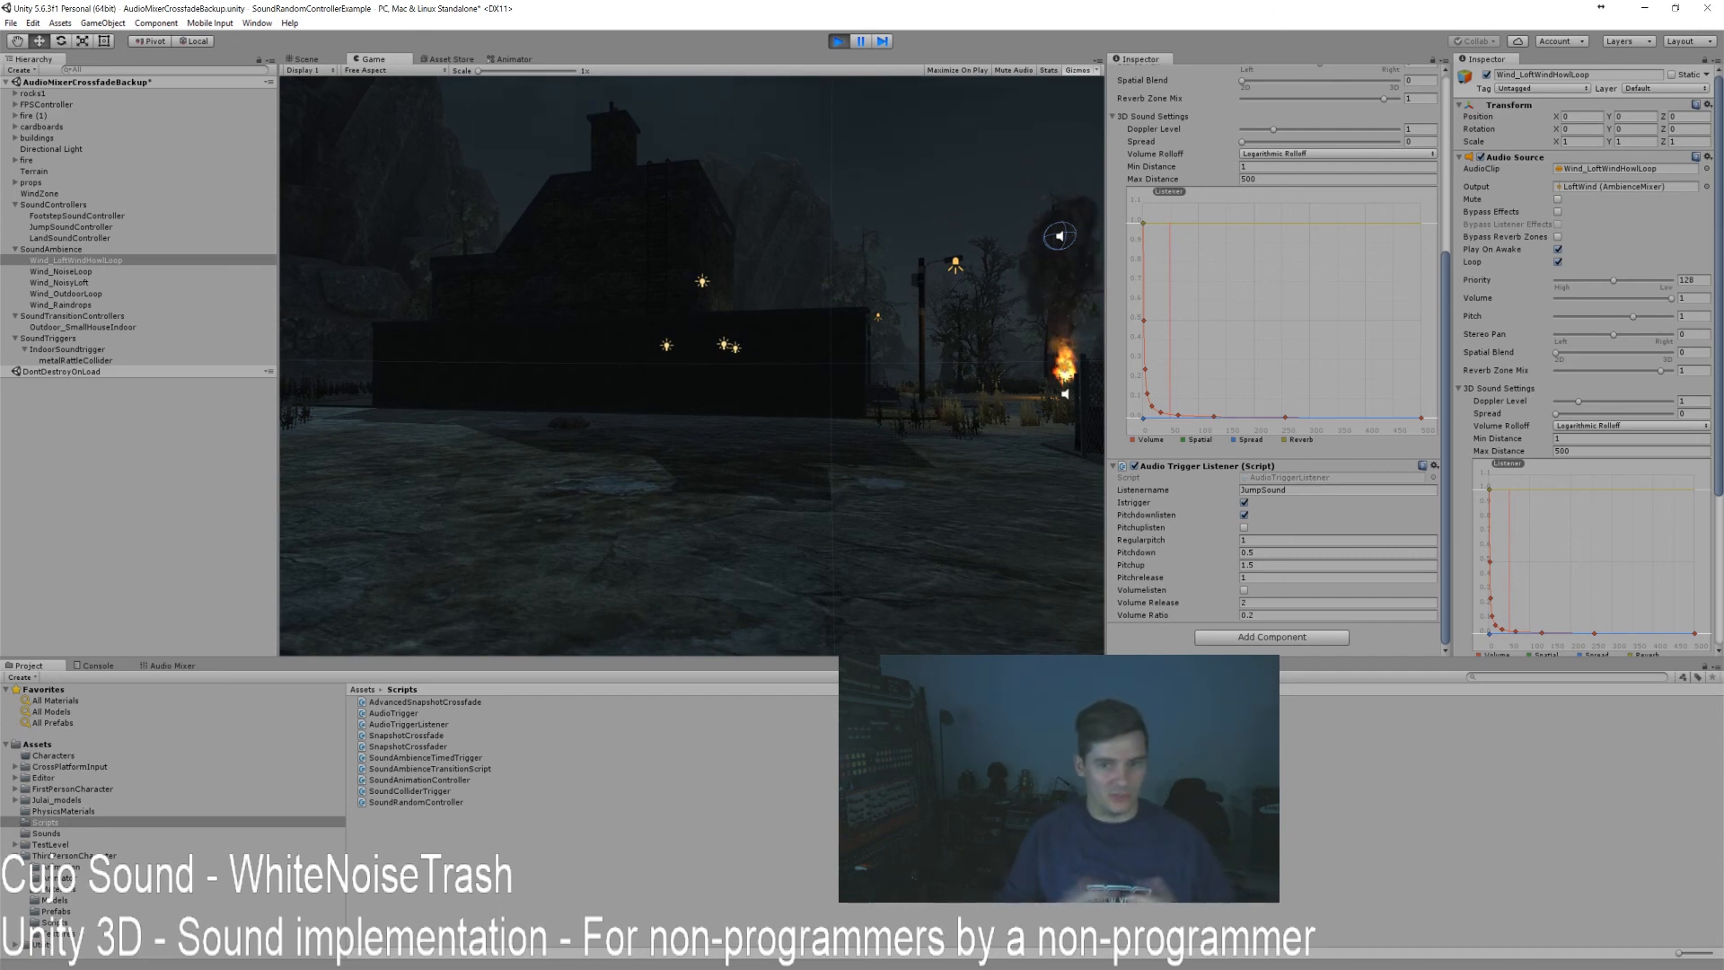
pyautogui.press('w')
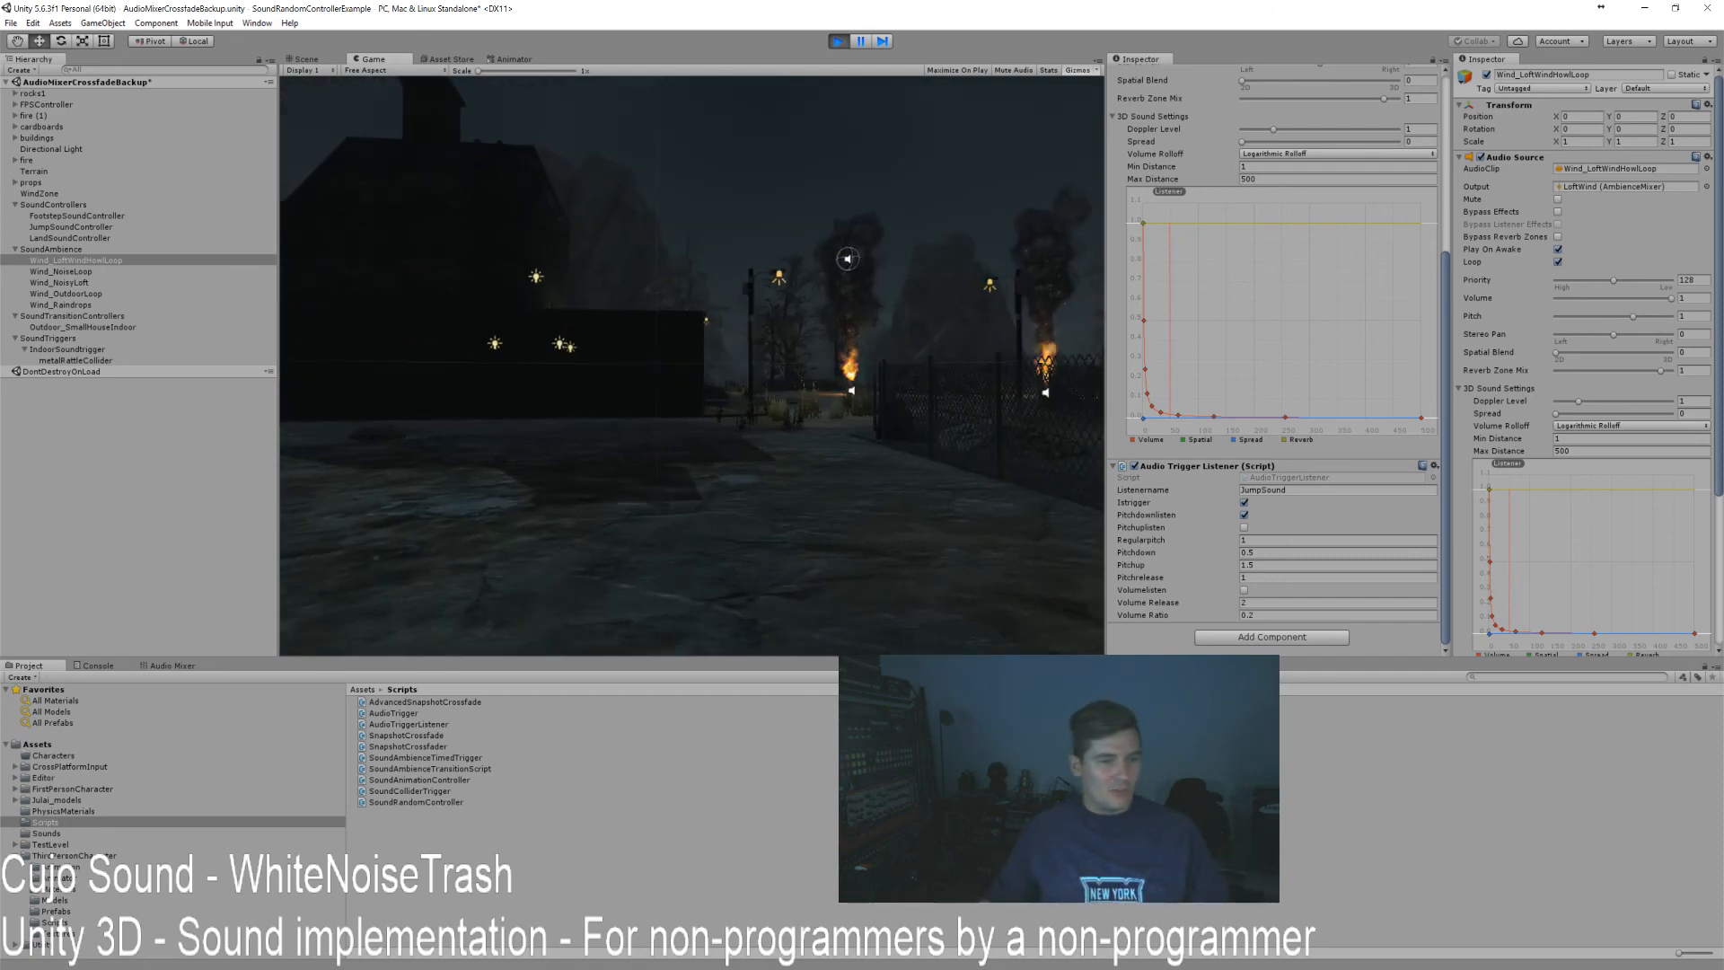
pyautogui.press('w')
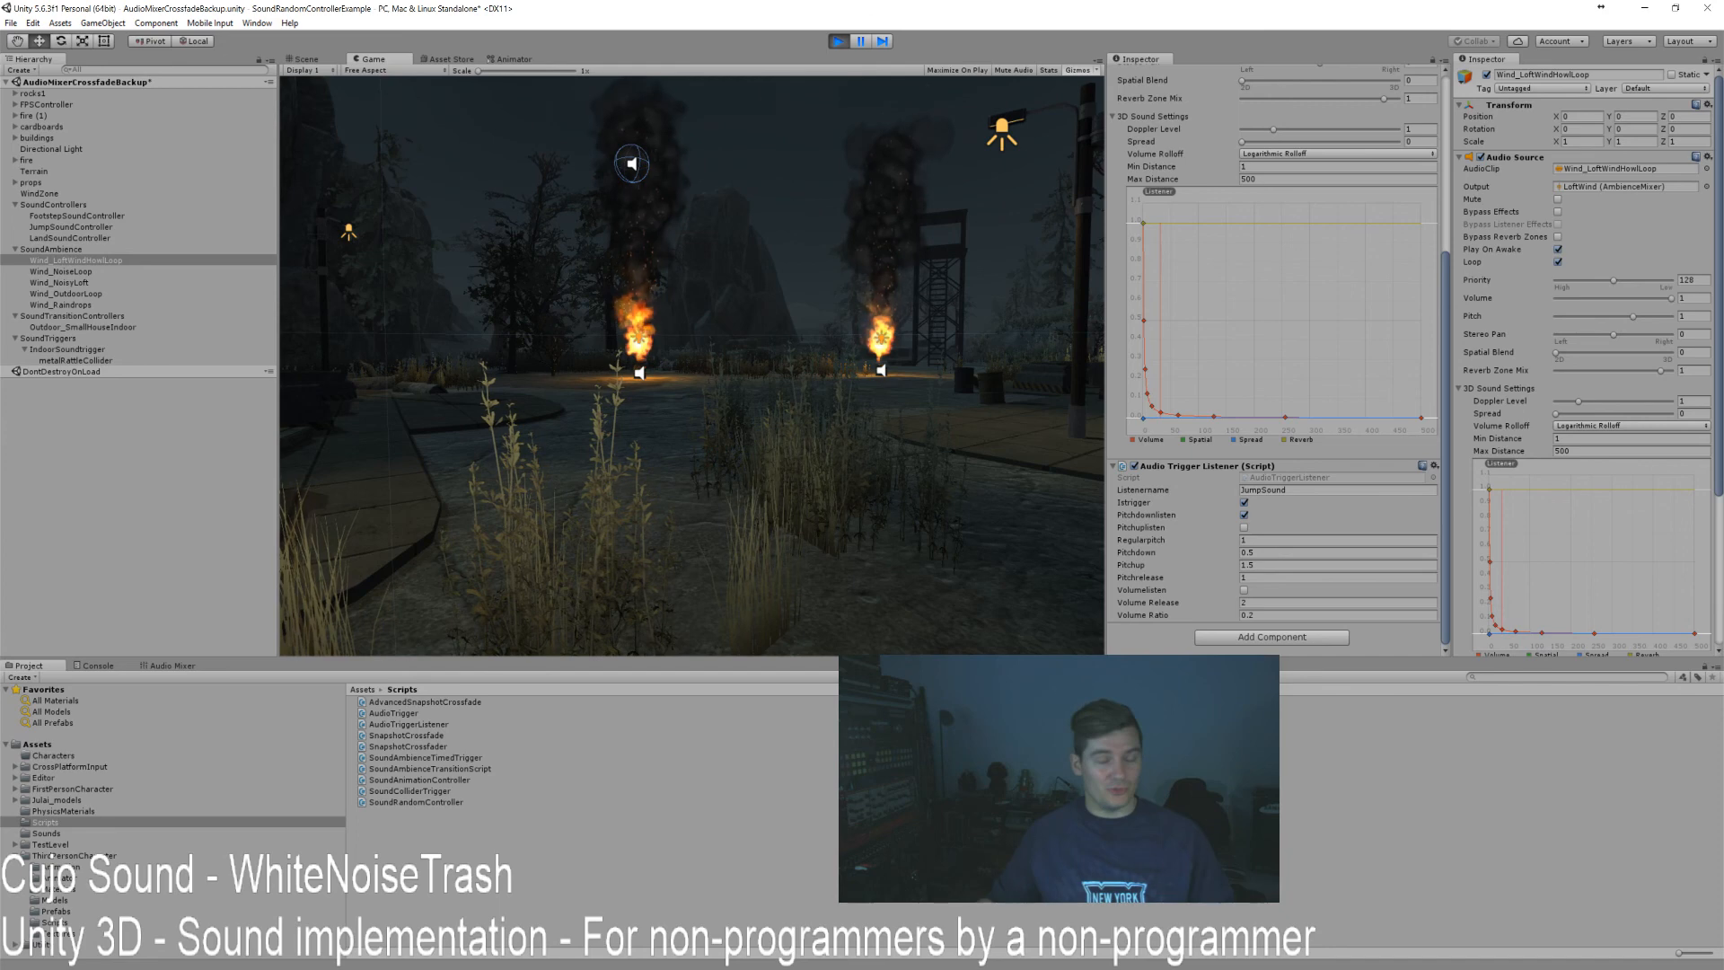
pyautogui.press('w')
pyautogui.press('w')
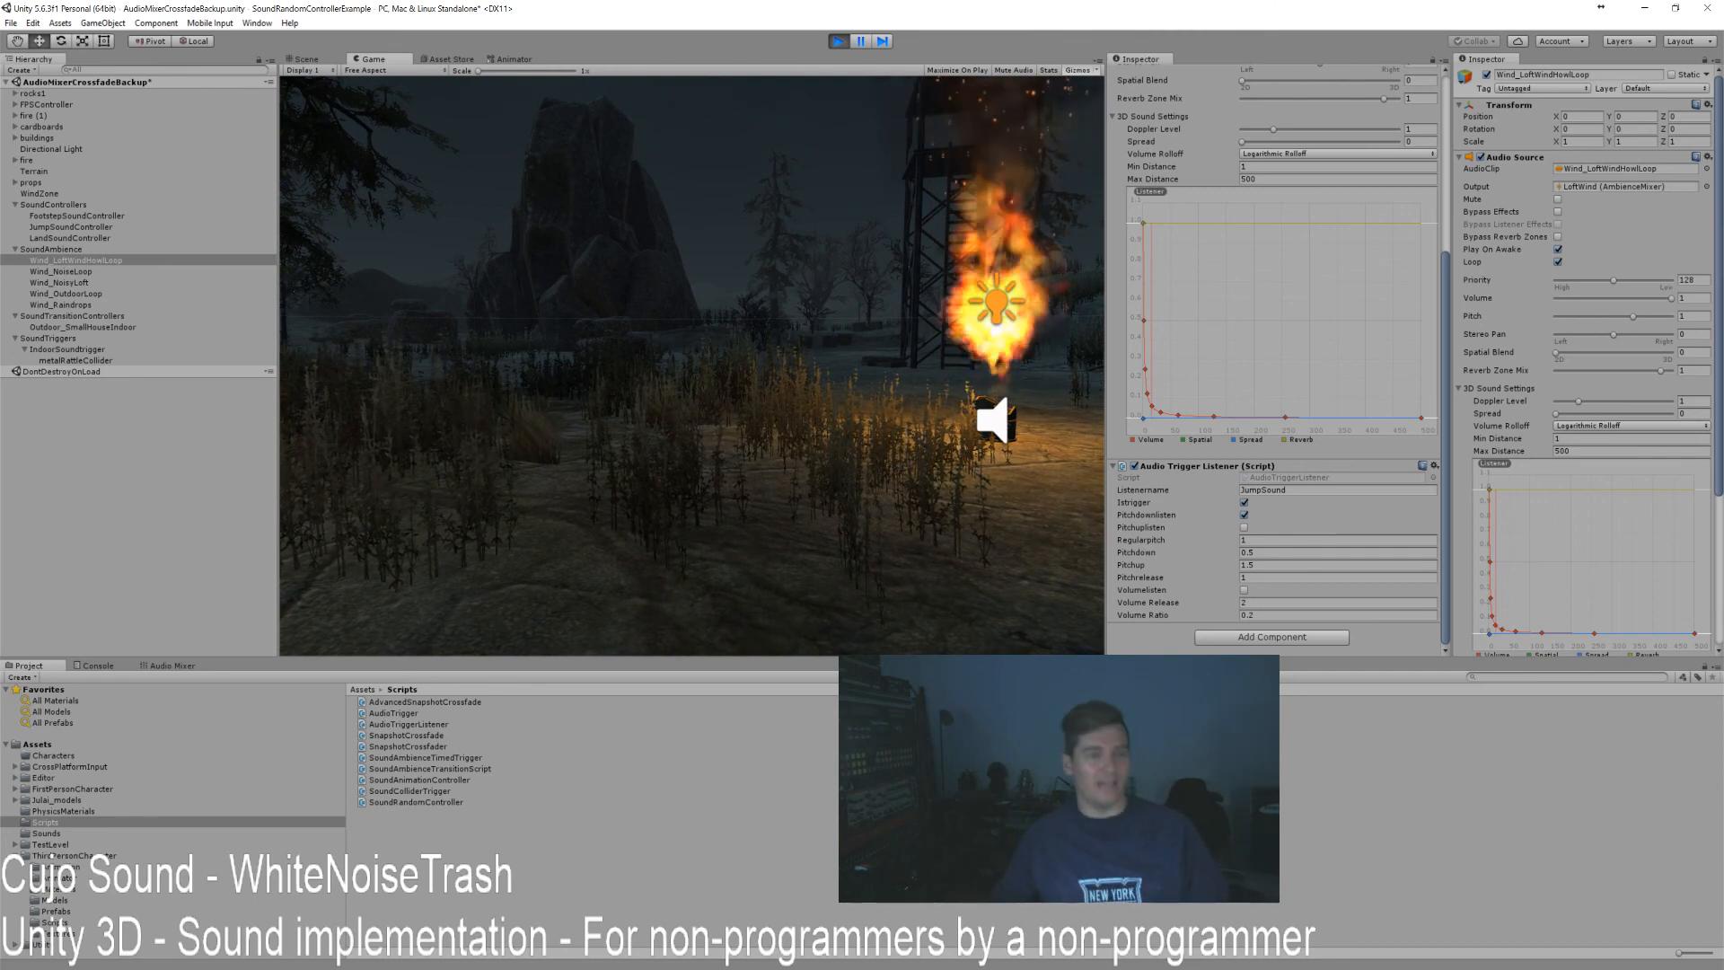
pyautogui.hotkey('ctrl', 'p')
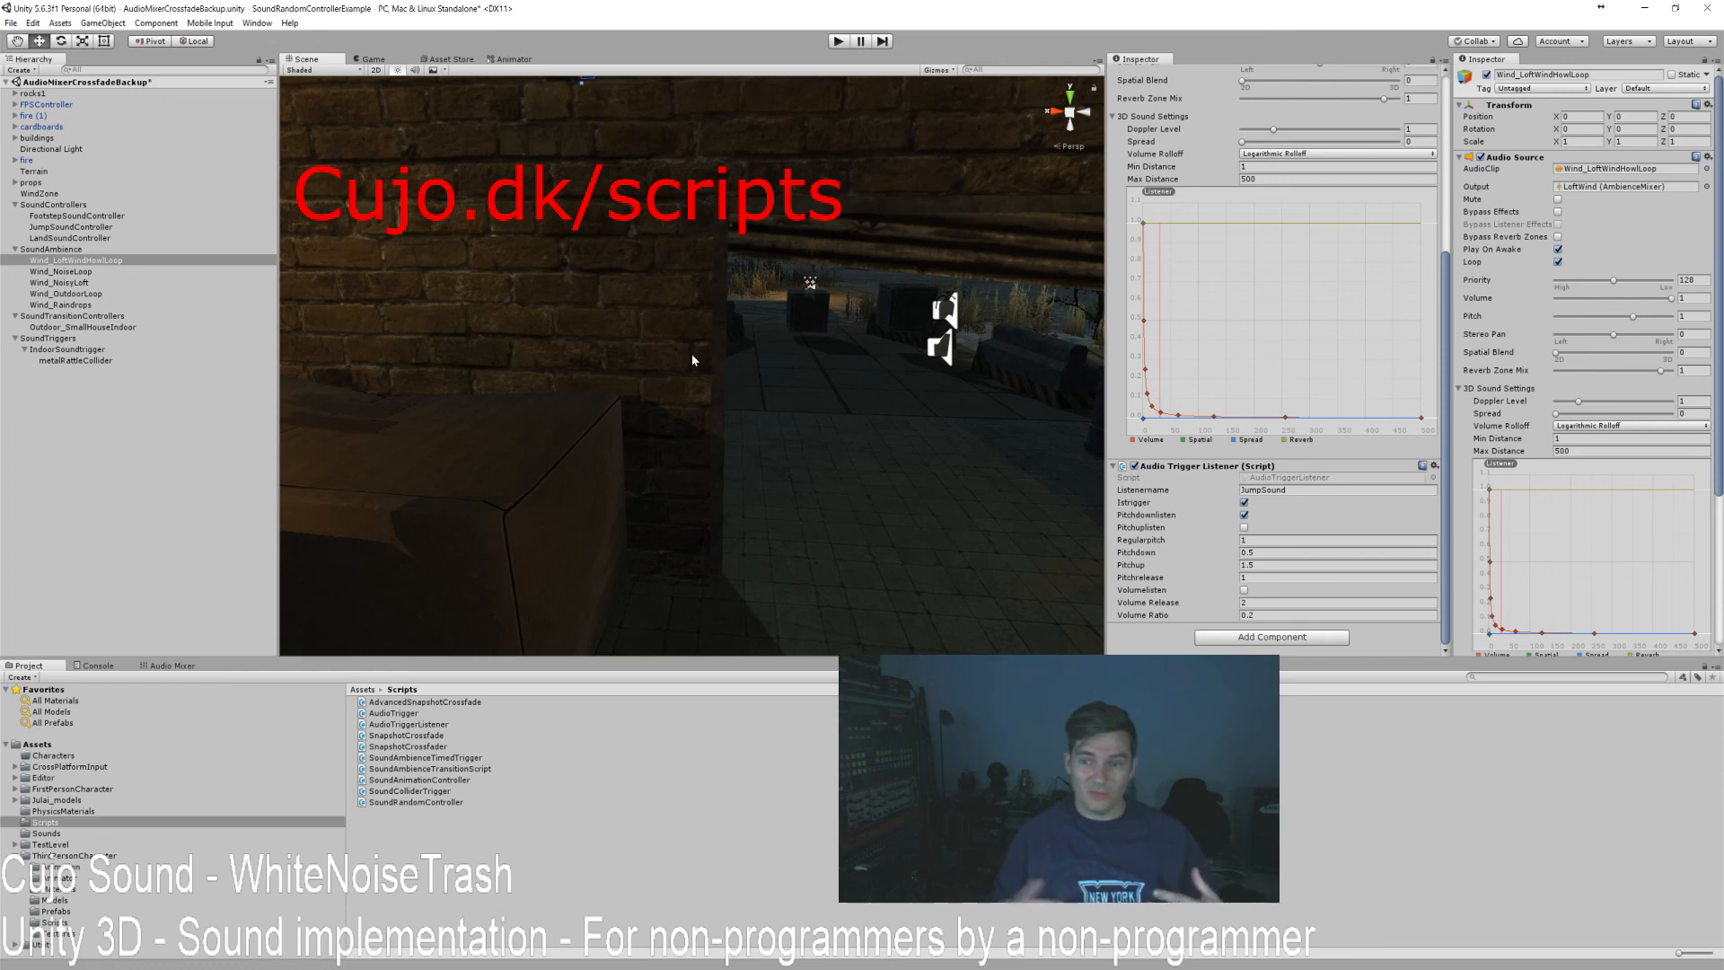
# Look over the scene's outdoor area and display the audio mixers.
pyautogui.moveTo(693, 360)
pyautogui.mouseDown(button='right')
pyautogui.moveTo(804, 453)
pyautogui.moveTo(955, 443)
pyautogui.moveTo(871, 409)
pyautogui.moveTo(797, 280)
pyautogui.moveTo(1202, 462)
pyautogui.moveTo(1381, 454)
pyautogui.mouseUp(button='right')
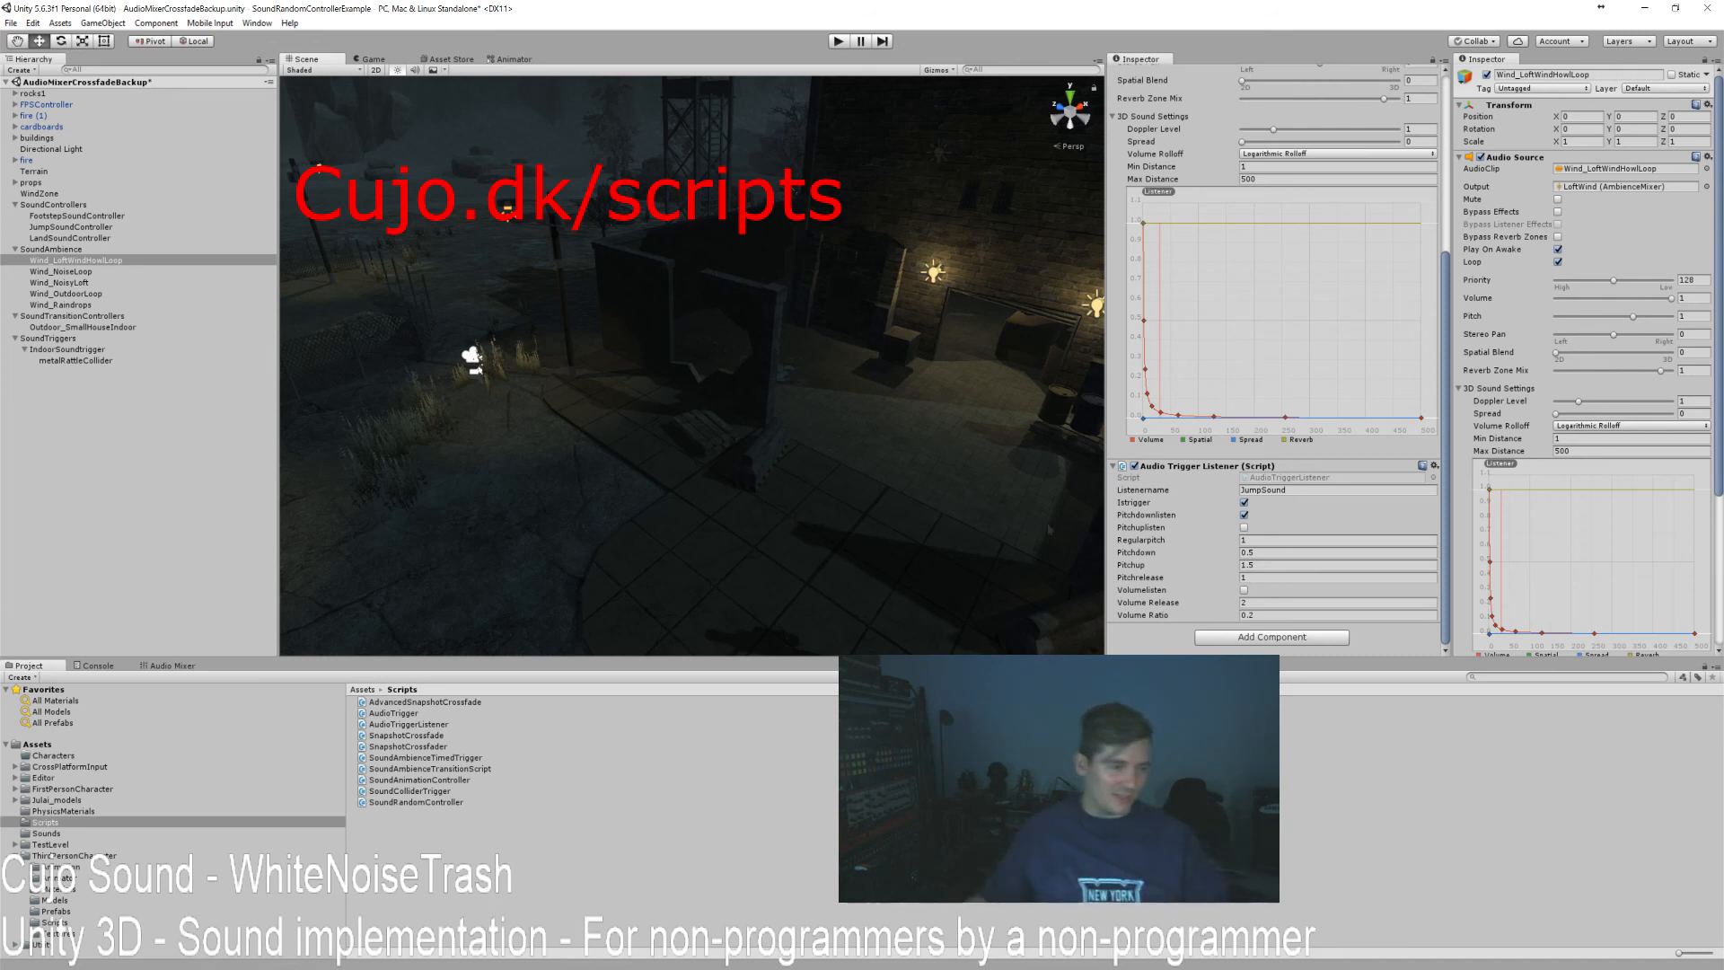
pyautogui.click(168, 665)
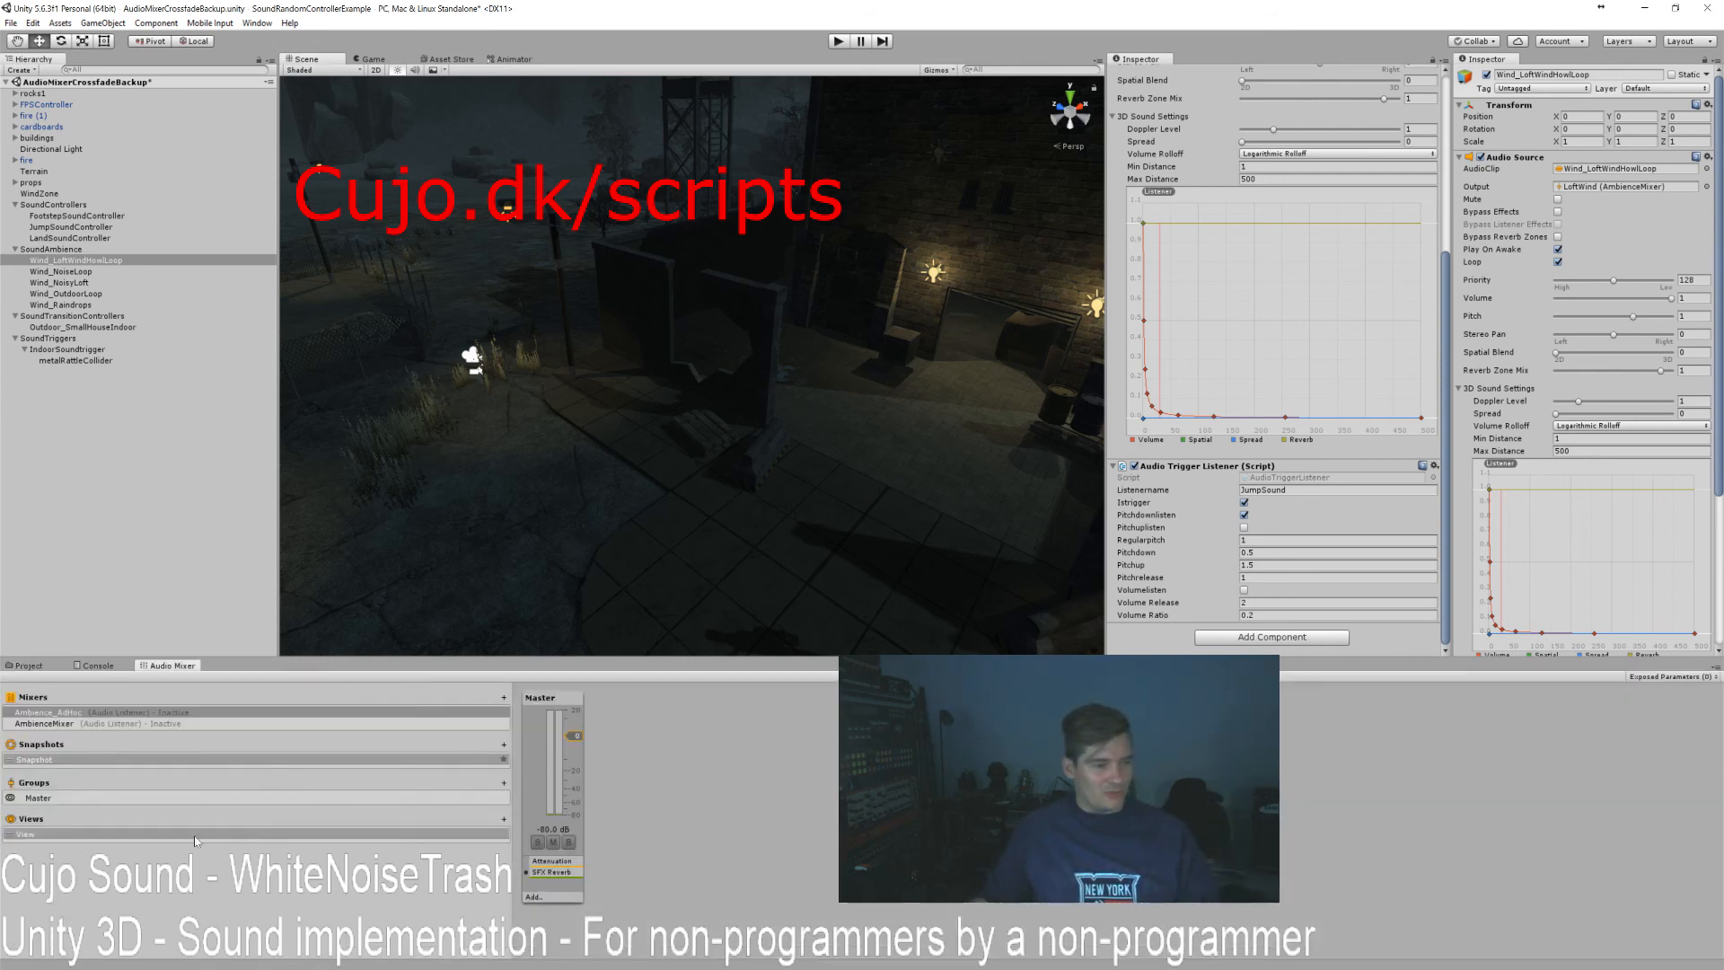